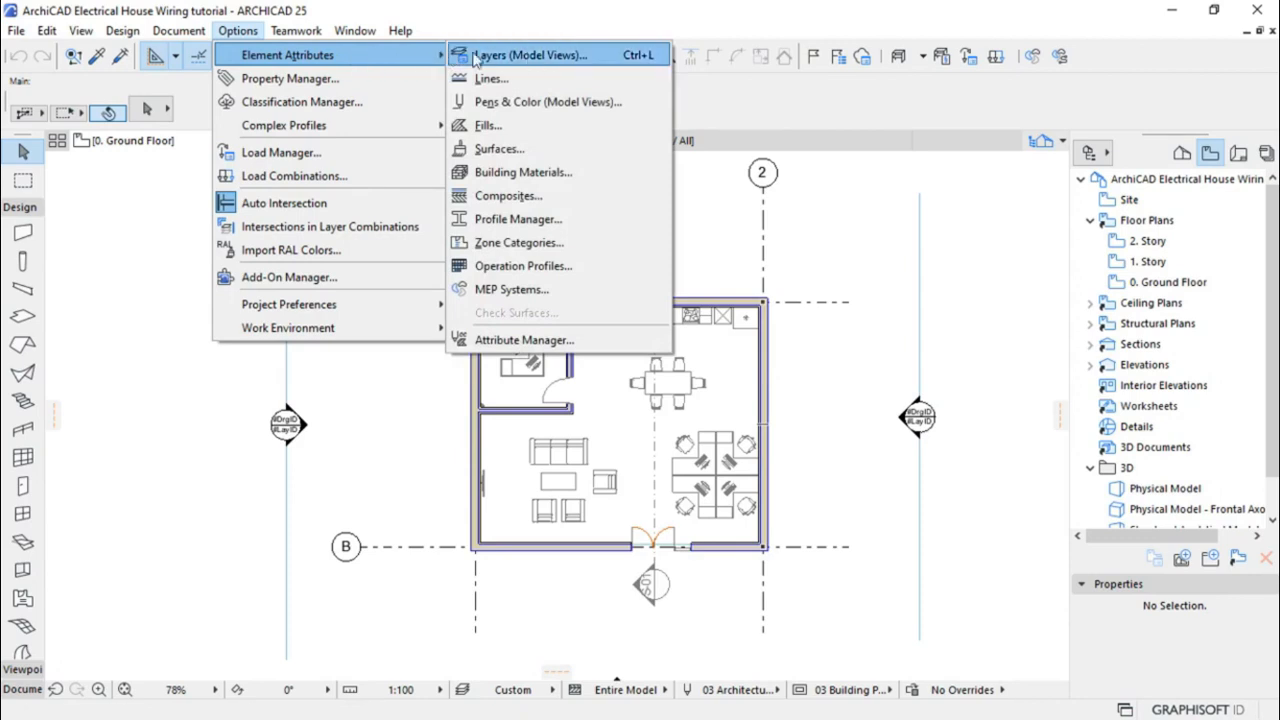
Create a new layer combination named Electrical in the Layers settings
{"action": "left_click", "coordinate": [529, 55]}
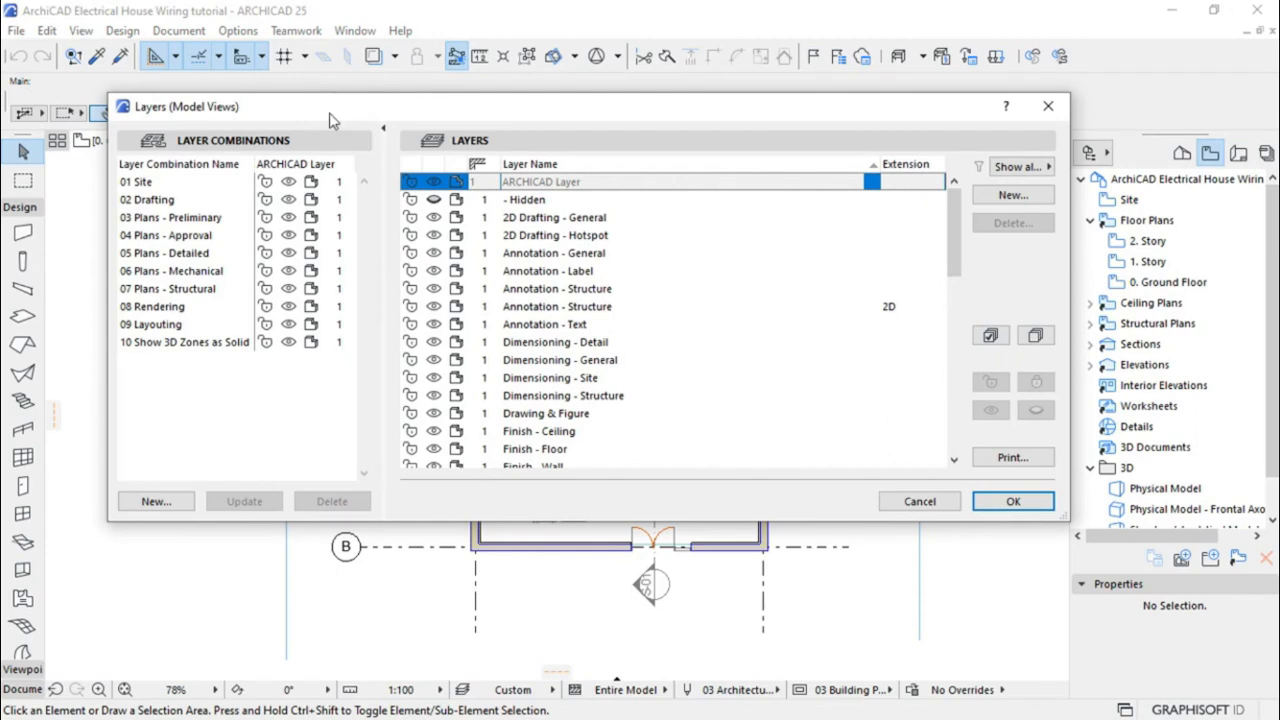
{"action": "left_click", "coordinate": [150, 503]}
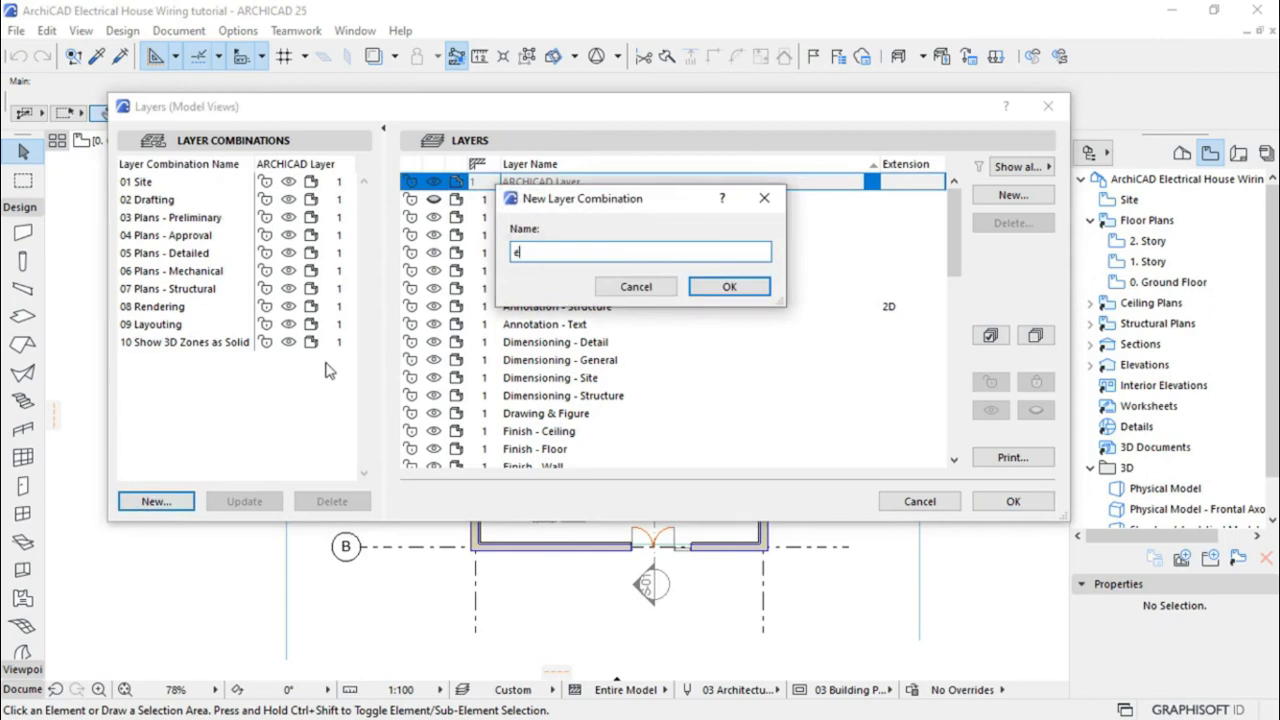
{"action": "type", "text": "Electrical"}
{"action": "left_click", "coordinate": [728, 288]}
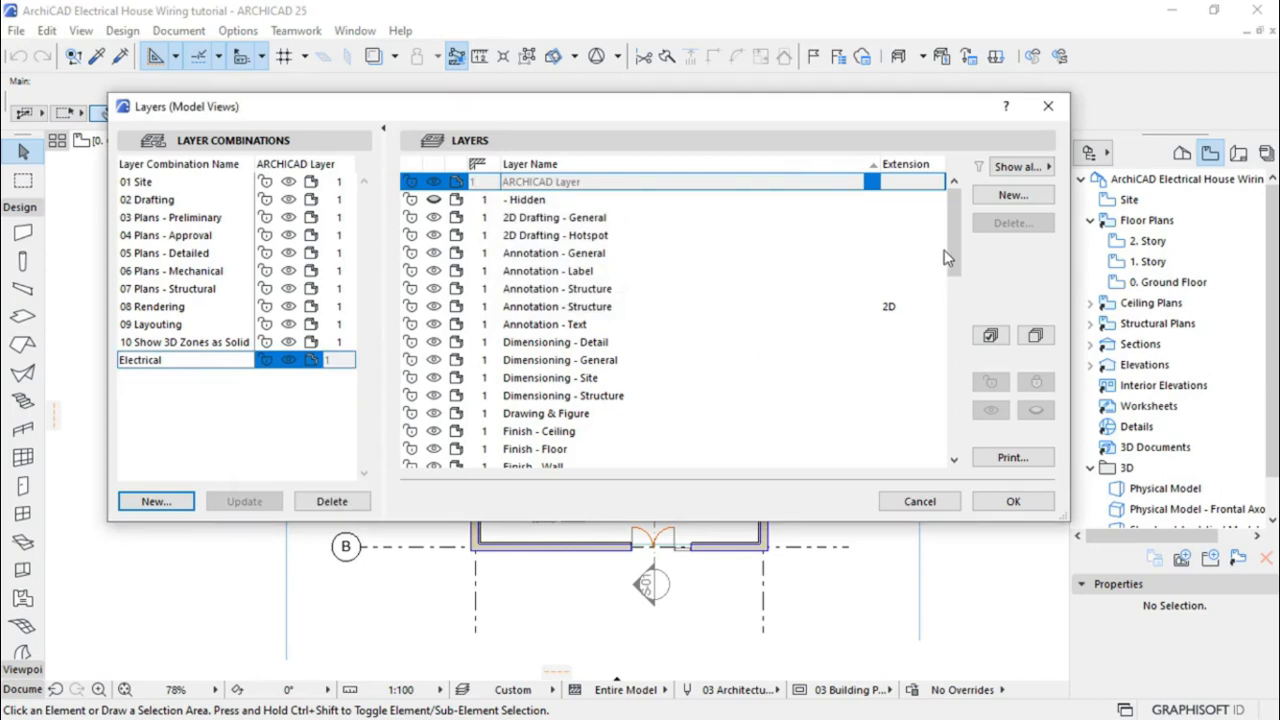
Create the layers E Switches, E Lights and E Sockets
{"action": "left_click", "coordinate": [1013, 196]}
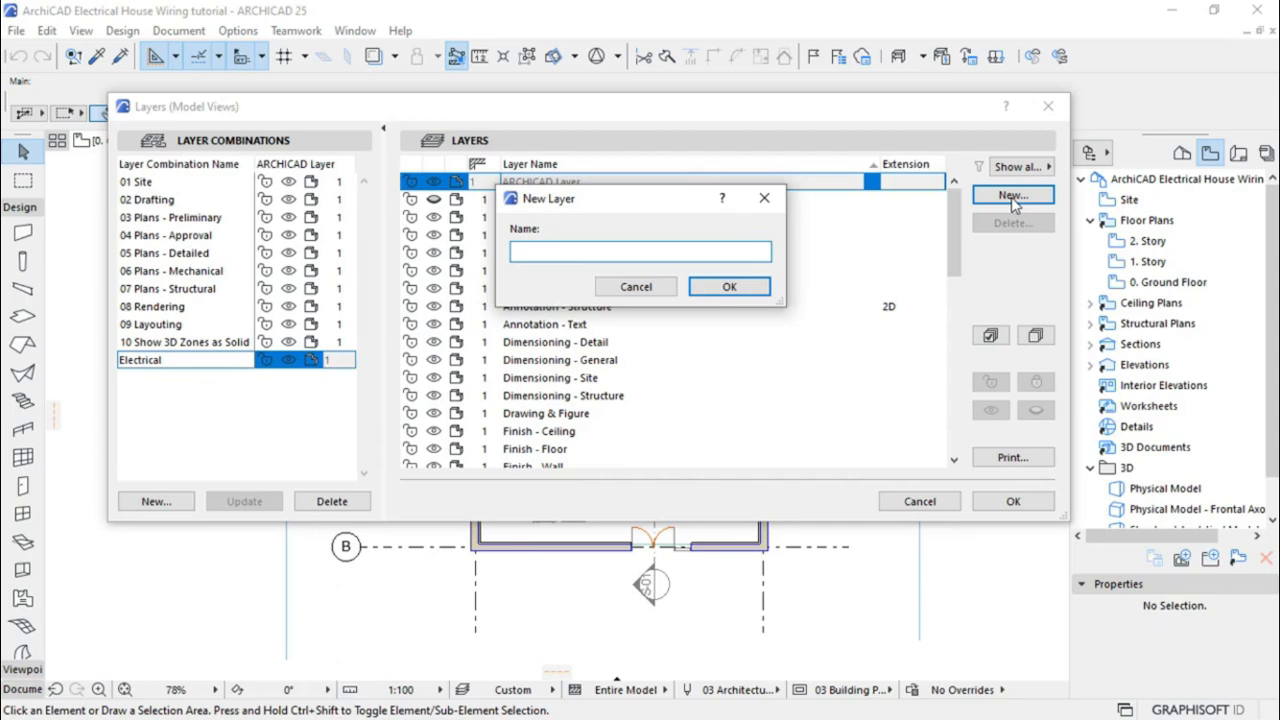
{"action": "type", "text": "E Switches"}
{"action": "left_click_drag", "start_coordinate": [518, 251], "coordinate": [513, 251]}
{"action": "left_click", "coordinate": [724, 288]}
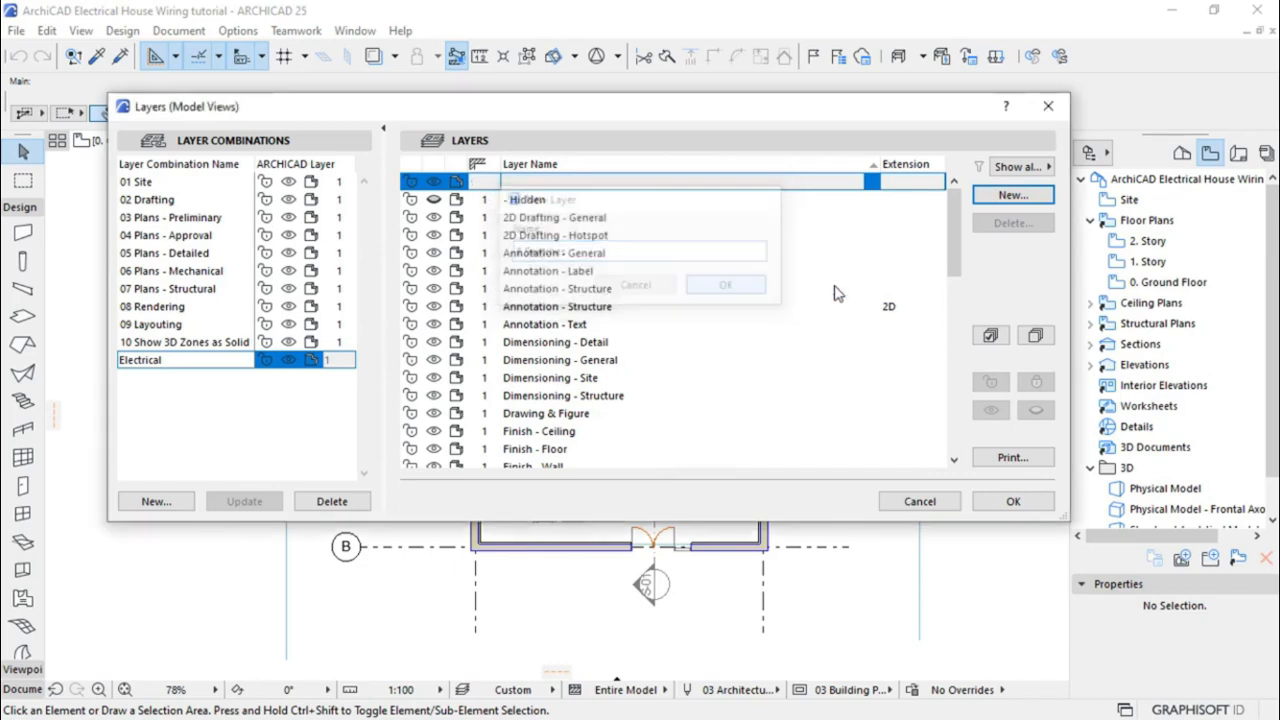
{"action": "left_click", "coordinate": [1013, 195]}
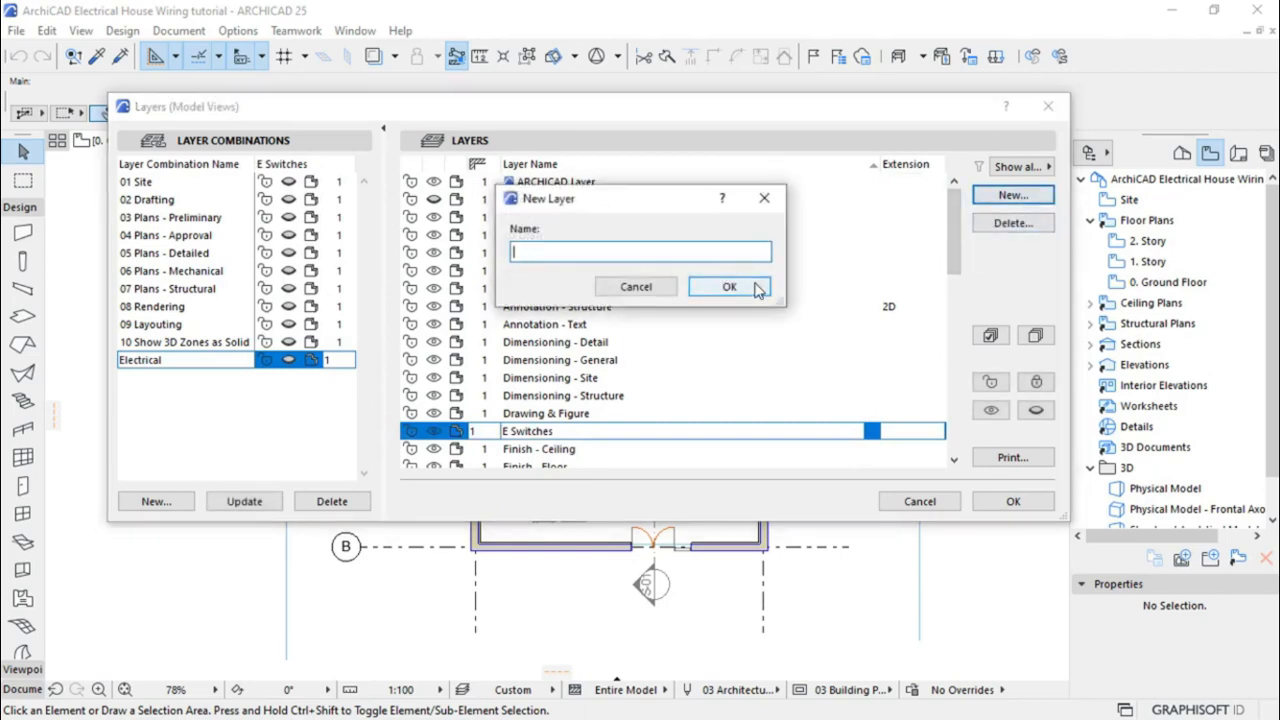
{"action": "type", "text": "E Lights"}
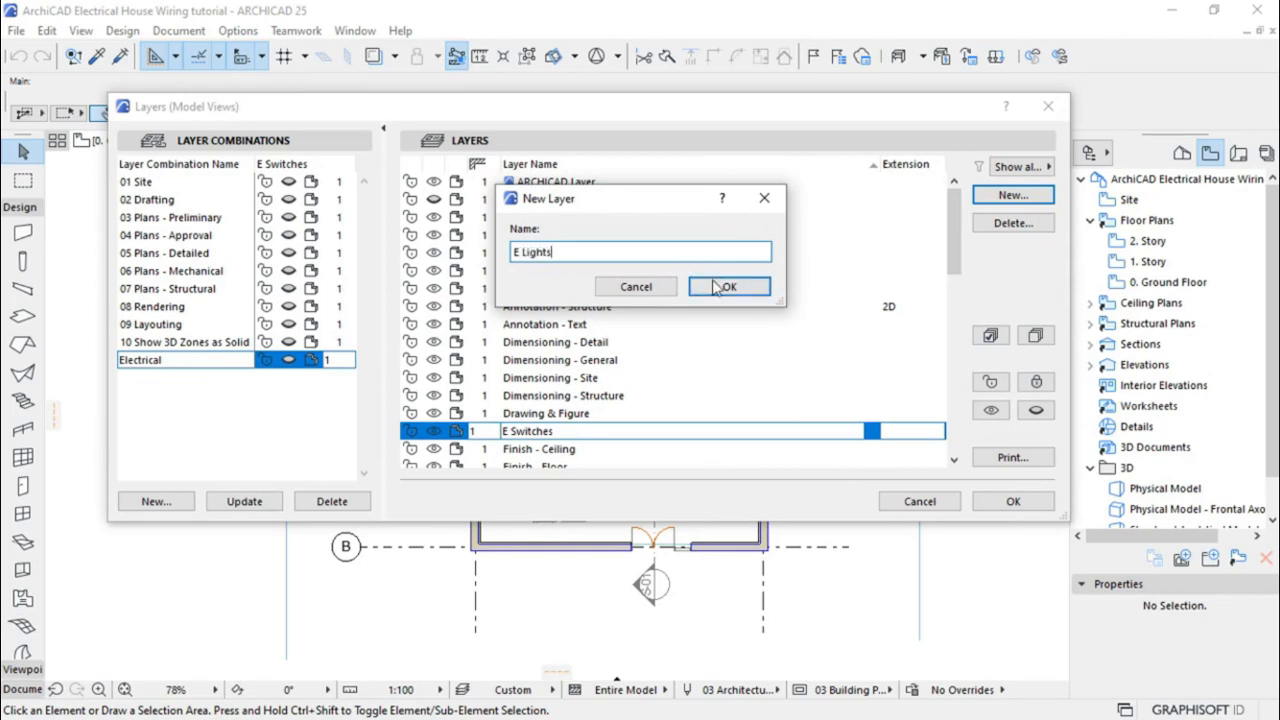
{"action": "left_click", "coordinate": [716, 288]}
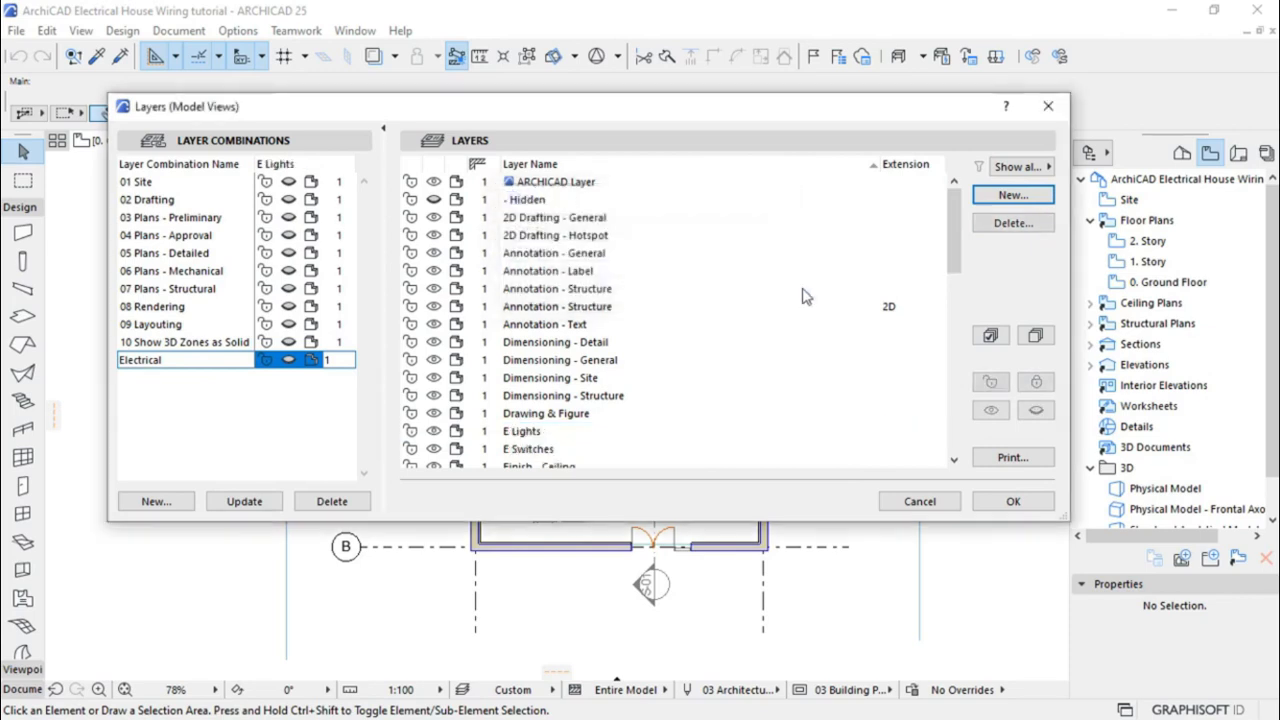
{"action": "left_click", "coordinate": [1012, 196]}
{"action": "type", "text": "E Soc"}
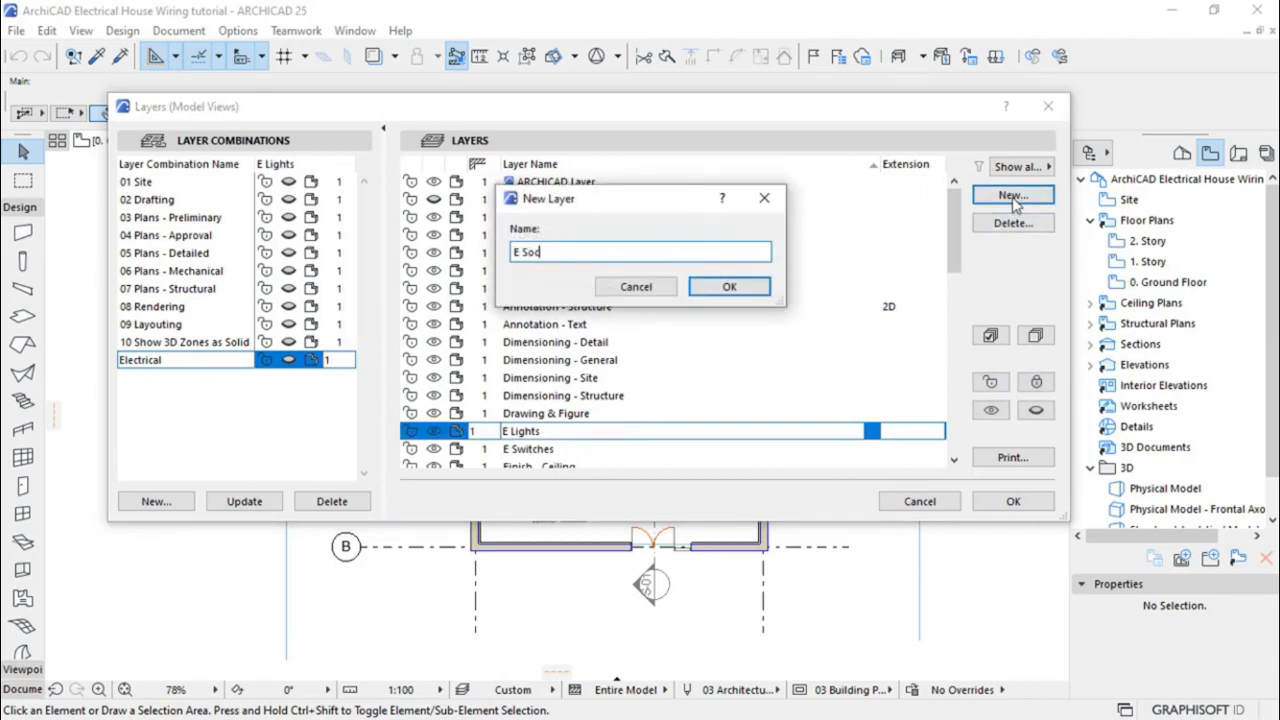
{"action": "type", "text": "kets"}
{"action": "left_click", "coordinate": [727, 287]}
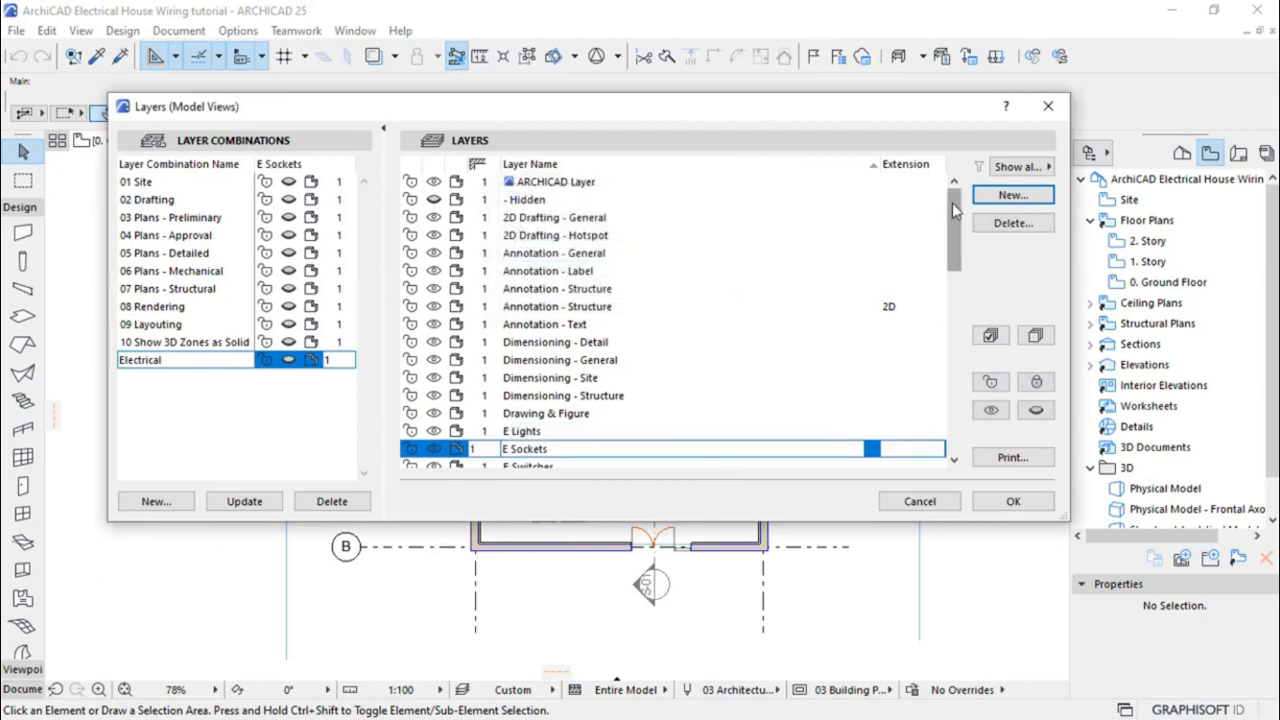
{"action": "scroll", "coordinate": [952, 203], "scroll_direction": "down", "scroll_amount": 1}
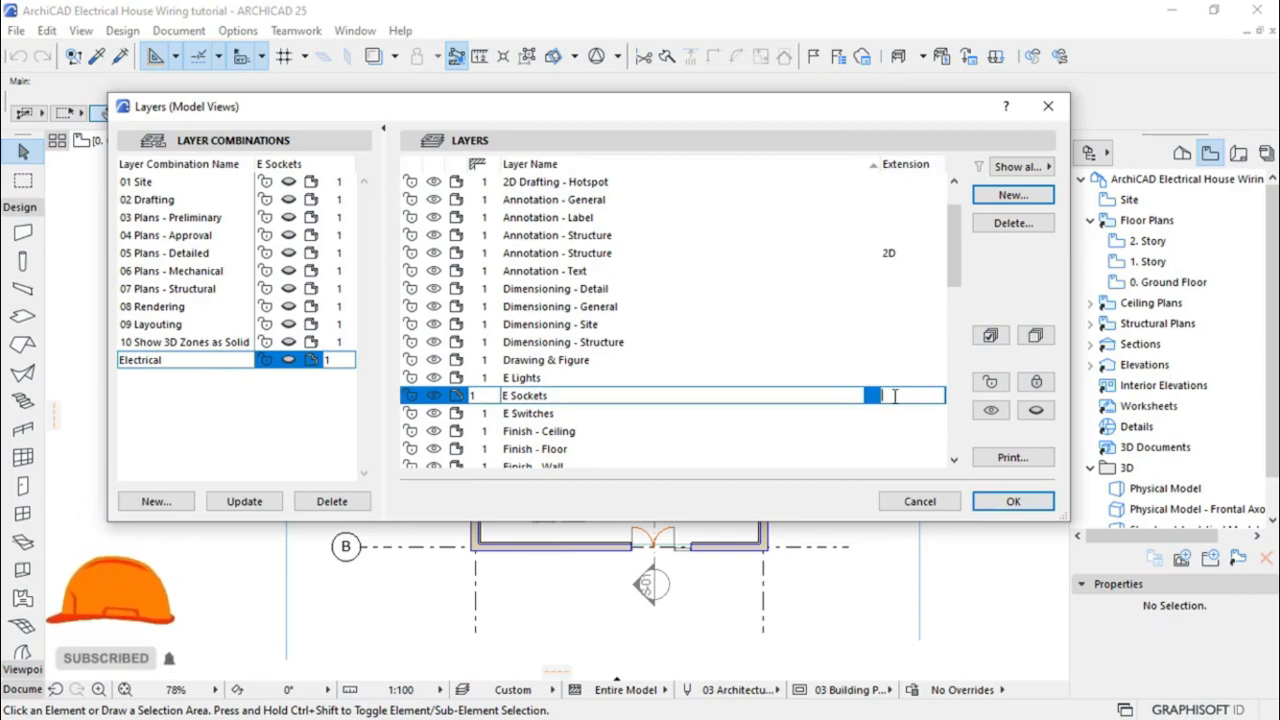
Enter ELECTRICAL as the E Sockets layer's extension and copy it
{"action": "type", "text": "ElECTR"}
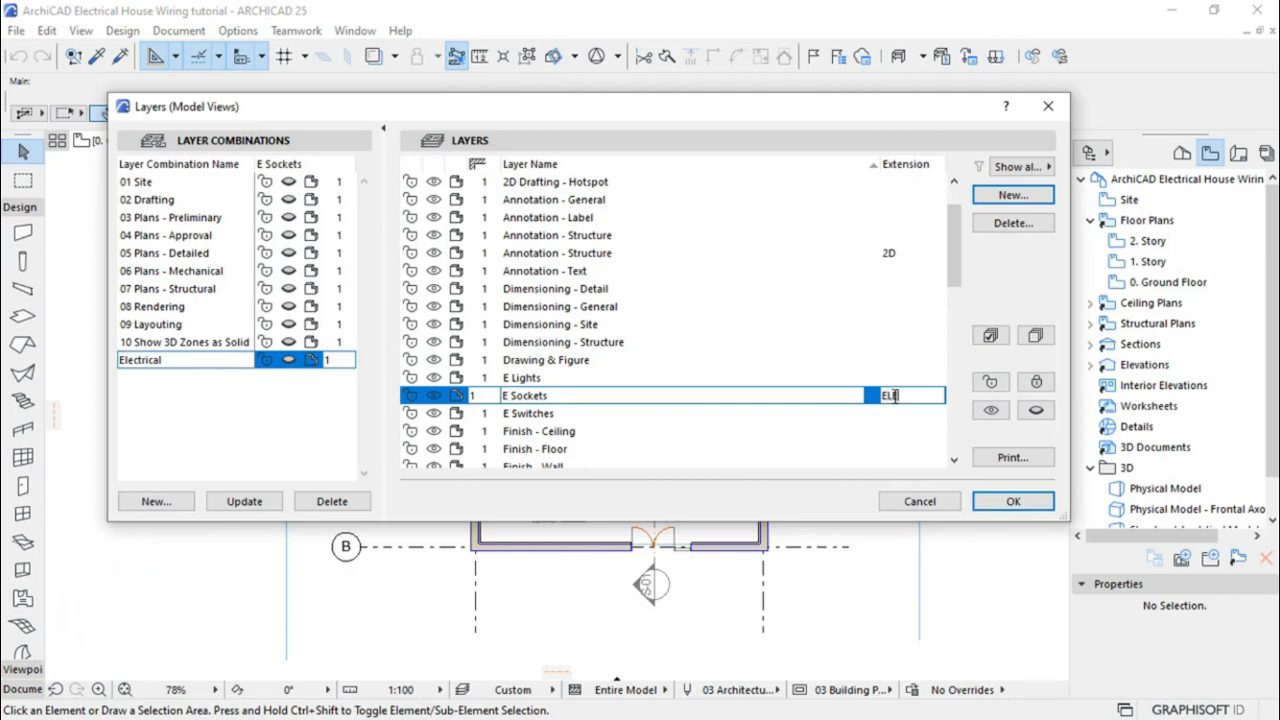
{"action": "type", "text": "ICAL"}
{"action": "left_click_drag", "start_coordinate": [882, 395], "coordinate": [940, 395]}
{"action": "right_click", "coordinate": [921, 399]}
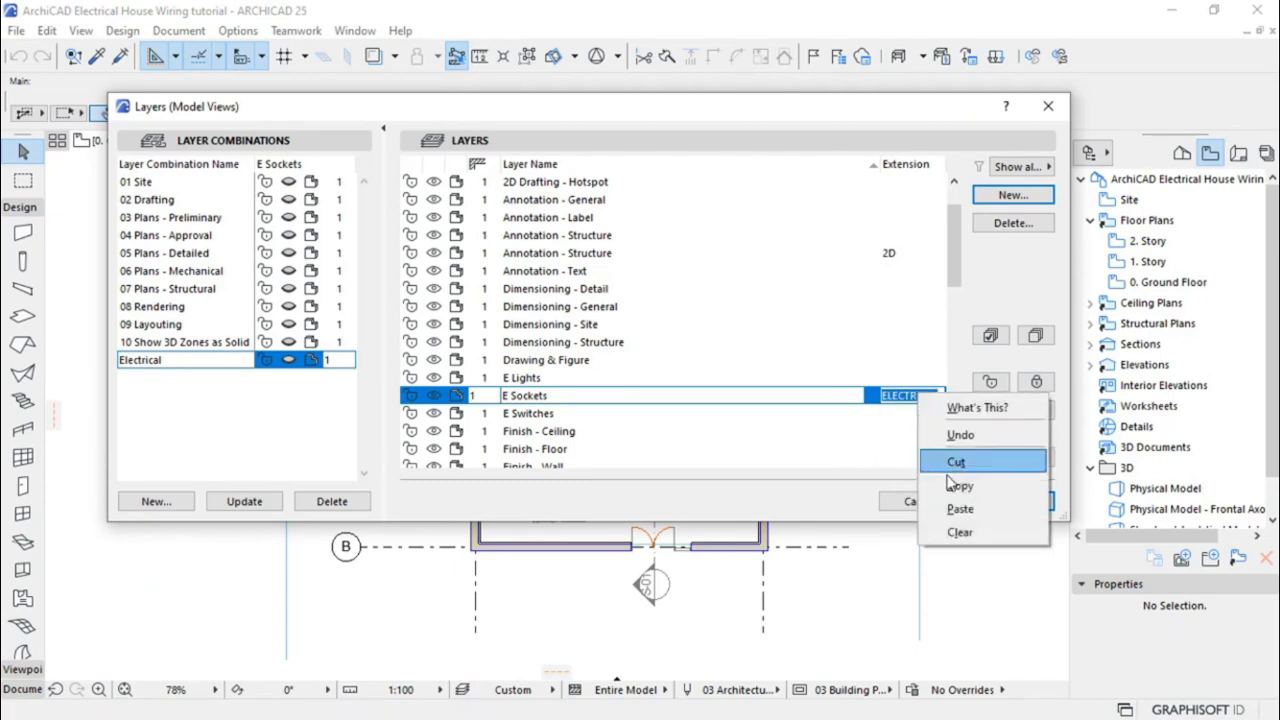
{"action": "left_click", "coordinate": [955, 486]}
Paste the ELECTRICAL extension into the E Lights and E Switches layers
{"action": "left_click", "coordinate": [912, 378]}
{"action": "left_click", "coordinate": [912, 378]}
{"action": "right_click", "coordinate": [910, 380]}
{"action": "left_click", "coordinate": [946, 418]}
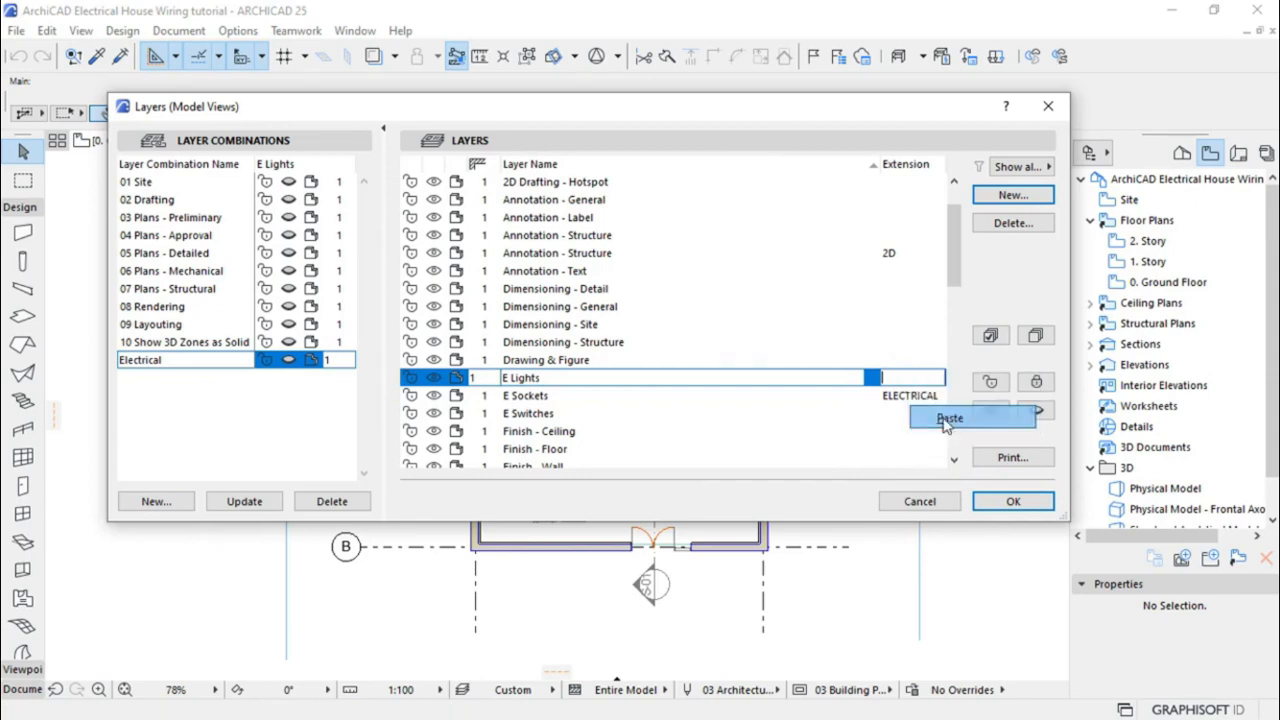
{"action": "left_click", "coordinate": [912, 420]}
{"action": "left_click", "coordinate": [912, 420]}
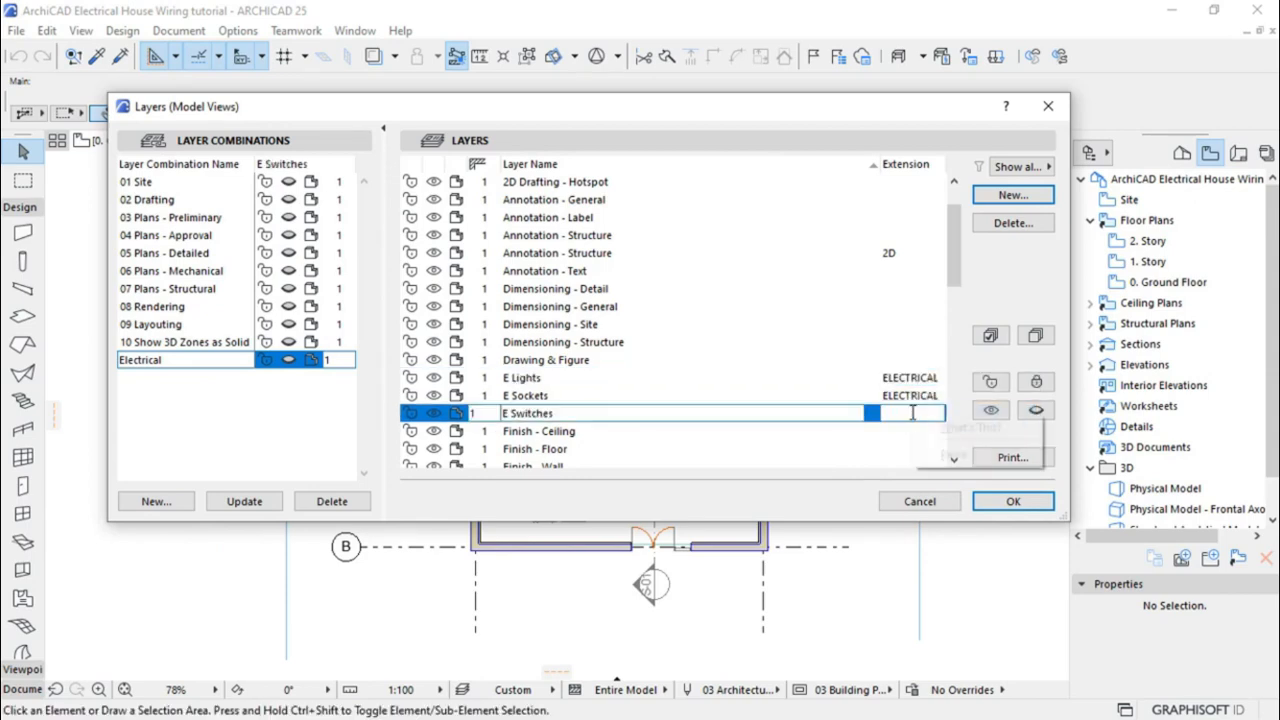
{"action": "right_click", "coordinate": [912, 420]}
{"action": "left_click", "coordinate": [945, 455]}
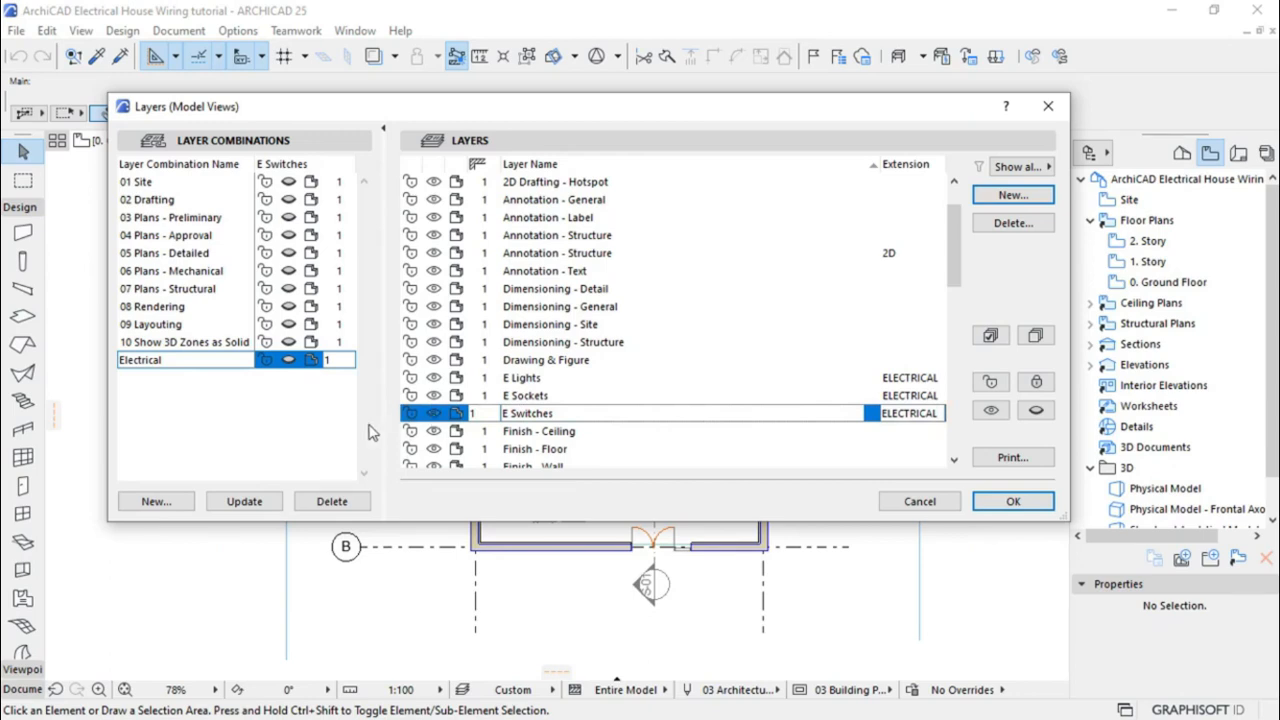
Show E Sockets and E Lights in the Electrical combination, update it, and apply the settings
{"action": "left_click", "coordinate": [246, 504]}
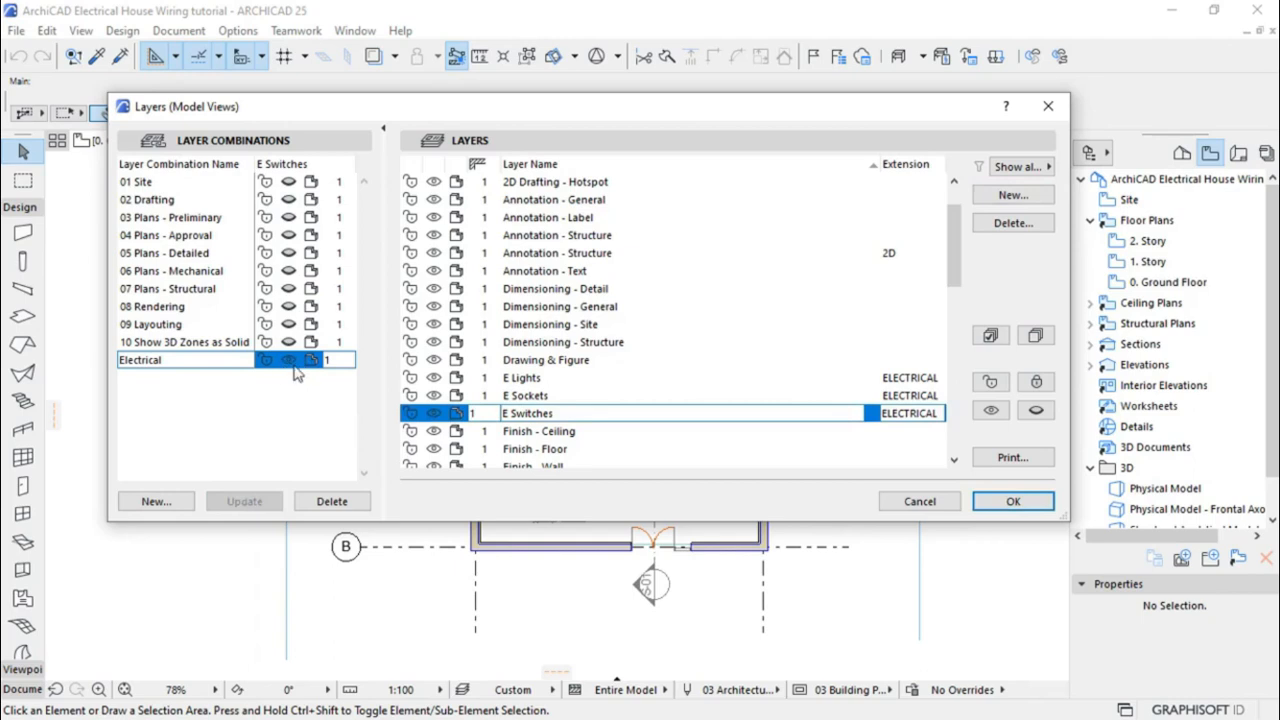
{"action": "left_click", "coordinate": [527, 398]}
{"action": "left_click", "coordinate": [528, 398]}
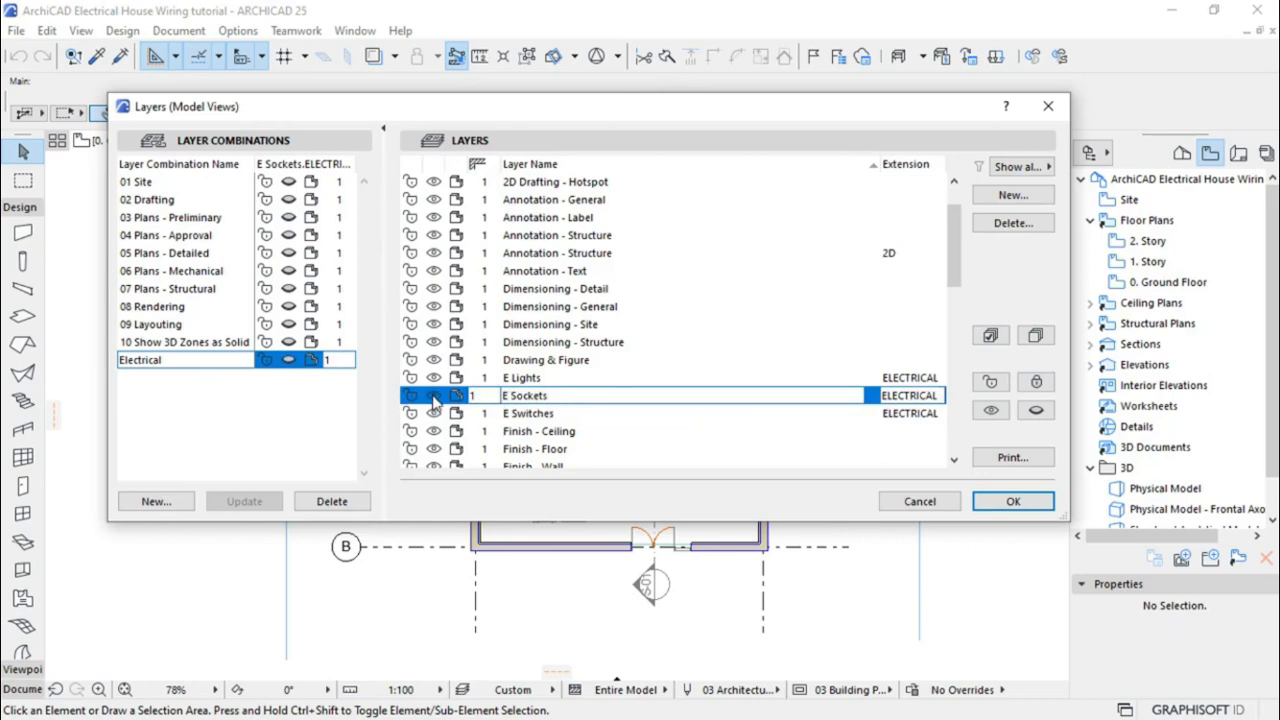
{"action": "left_click", "coordinate": [435, 398]}
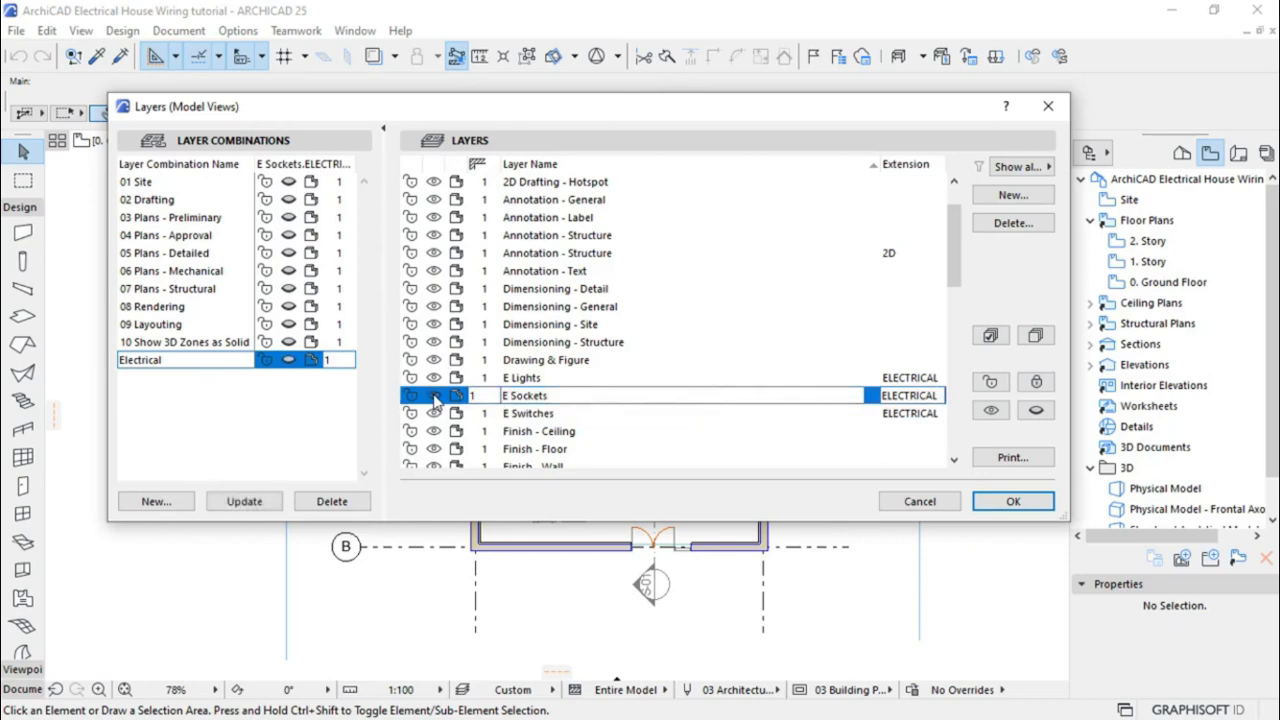
{"action": "left_click", "coordinate": [243, 500]}
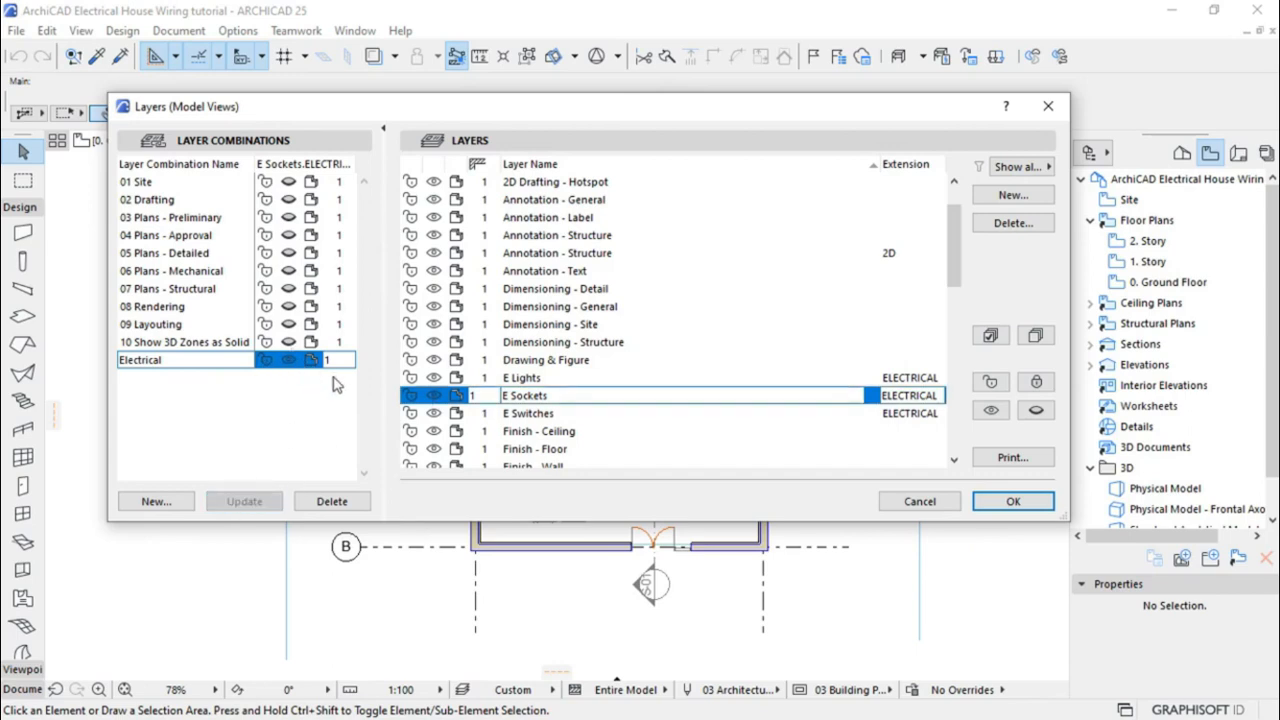
{"action": "left_click", "coordinate": [522, 384]}
{"action": "left_click", "coordinate": [522, 384]}
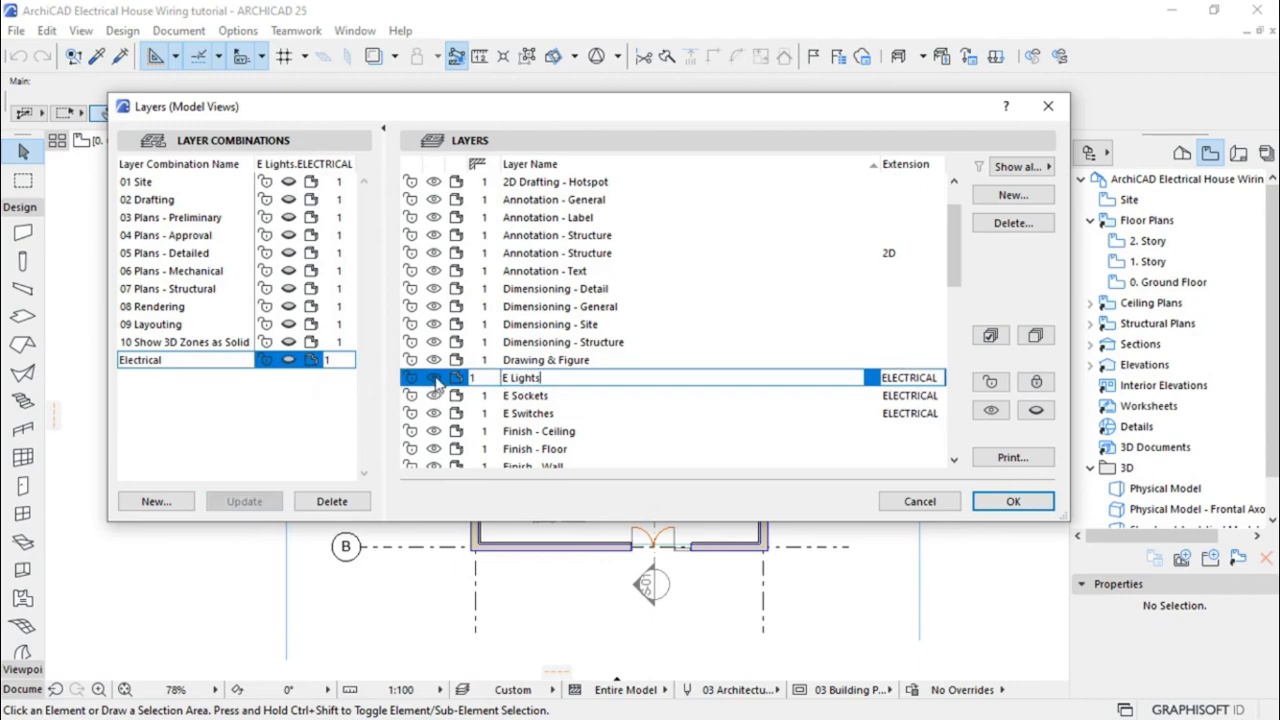
{"action": "left_click", "coordinate": [435, 378]}
{"action": "left_click", "coordinate": [245, 501]}
{"action": "left_click", "coordinate": [1001, 506]}
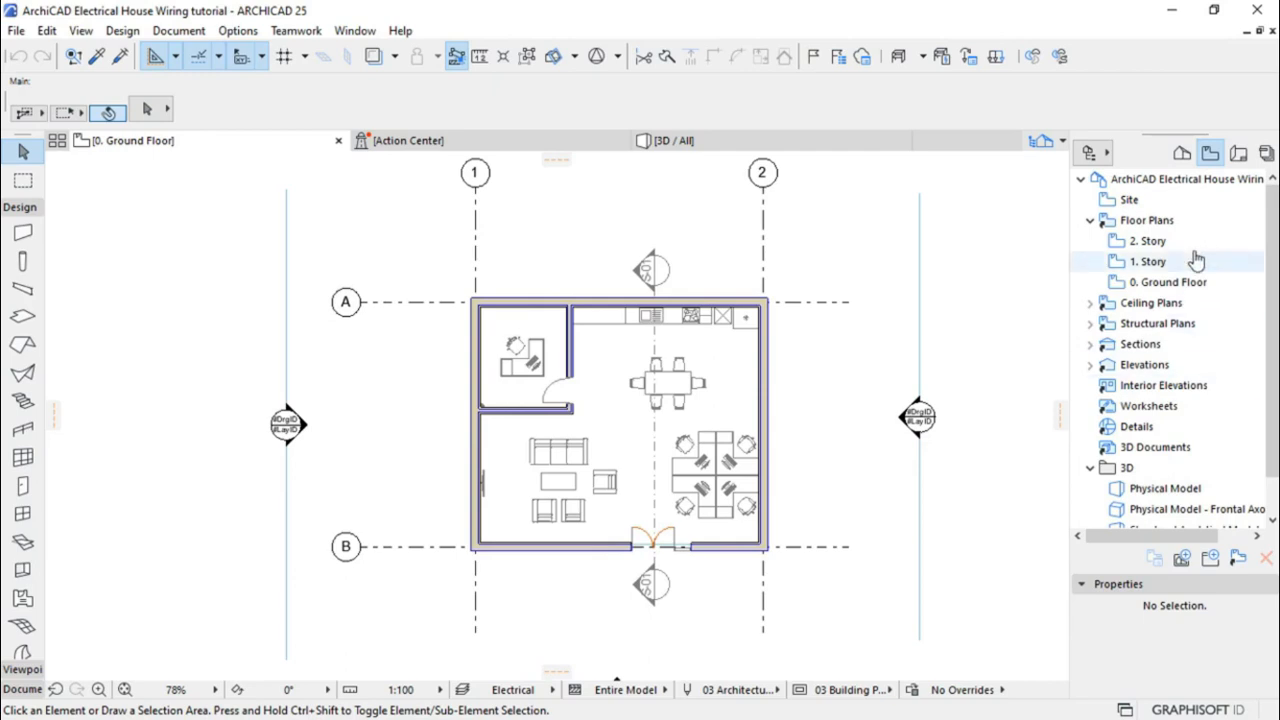
Save the plan as view '0. Electrical' with the Electrical layer combination and open it
{"action": "left_click", "coordinate": [1209, 153]}
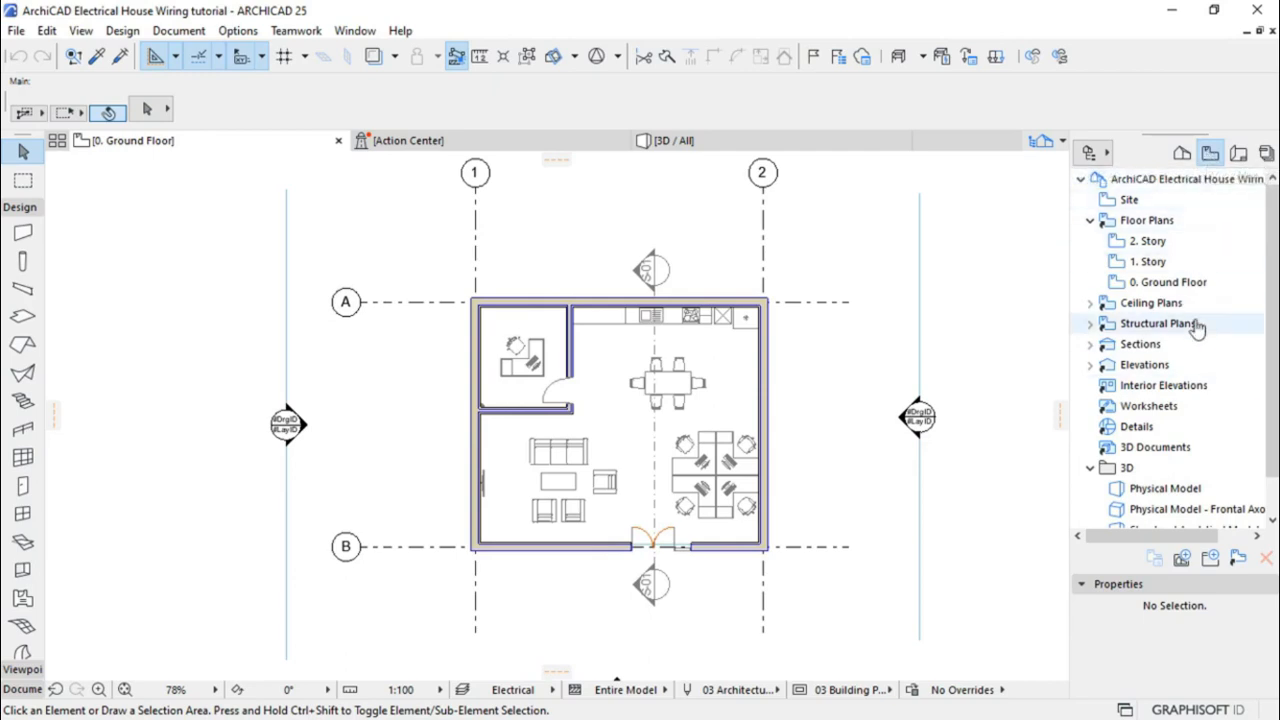
{"action": "left_click", "coordinate": [1182, 563]}
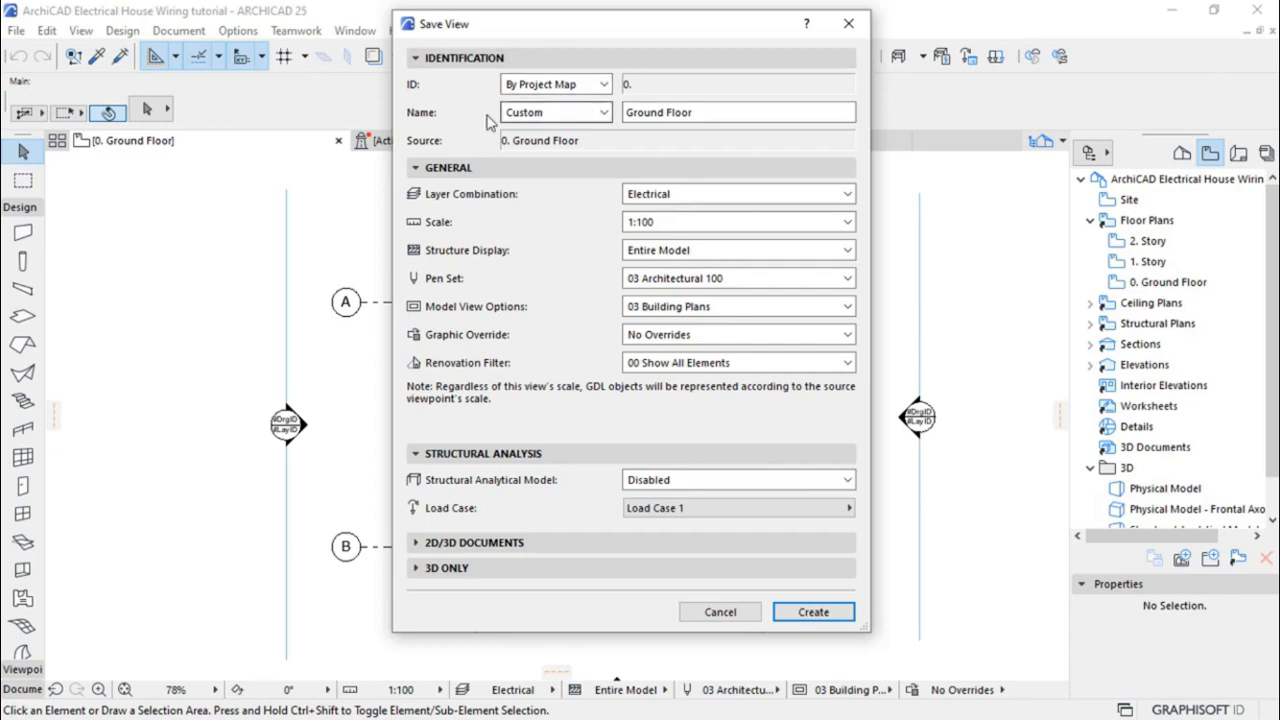
{"action": "left_click", "coordinate": [556, 116]}
{"action": "left_click", "coordinate": [540, 148]}
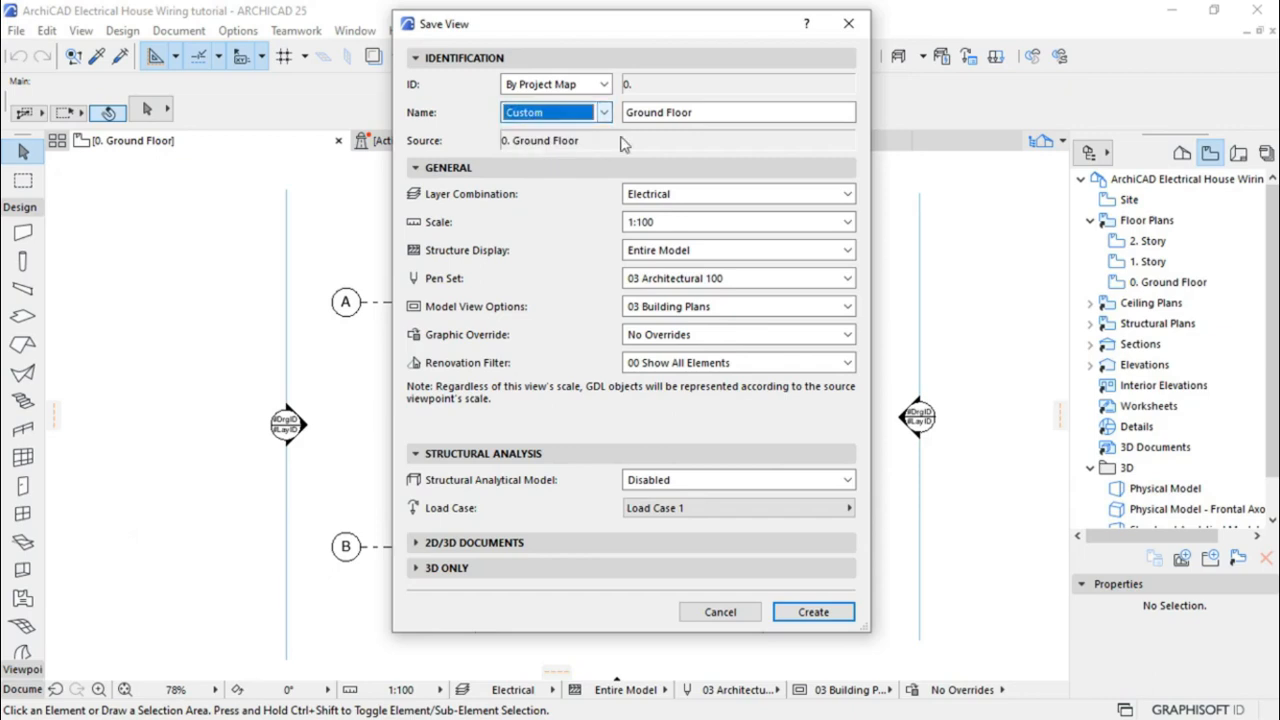
{"action": "left_click", "coordinate": [707, 117]}
{"action": "left_click_drag", "start_coordinate": [704, 116], "coordinate": [605, 112]}
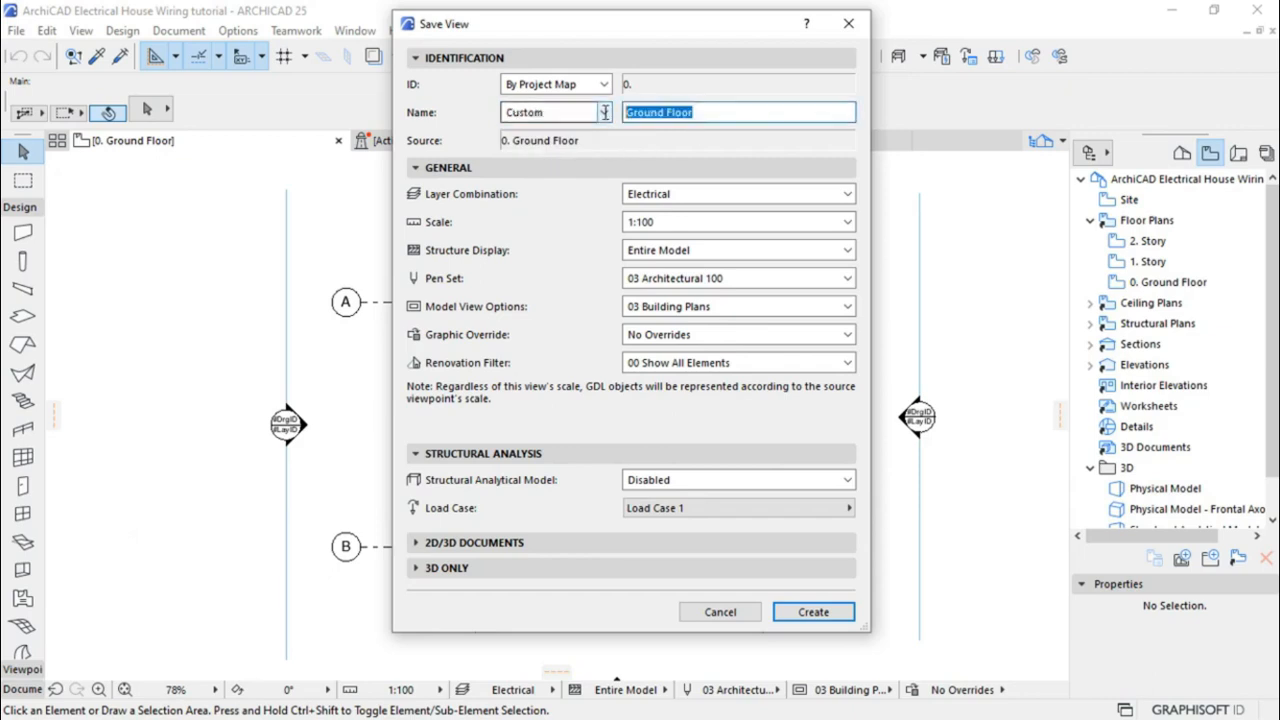
{"action": "type", "text": "Electrical"}
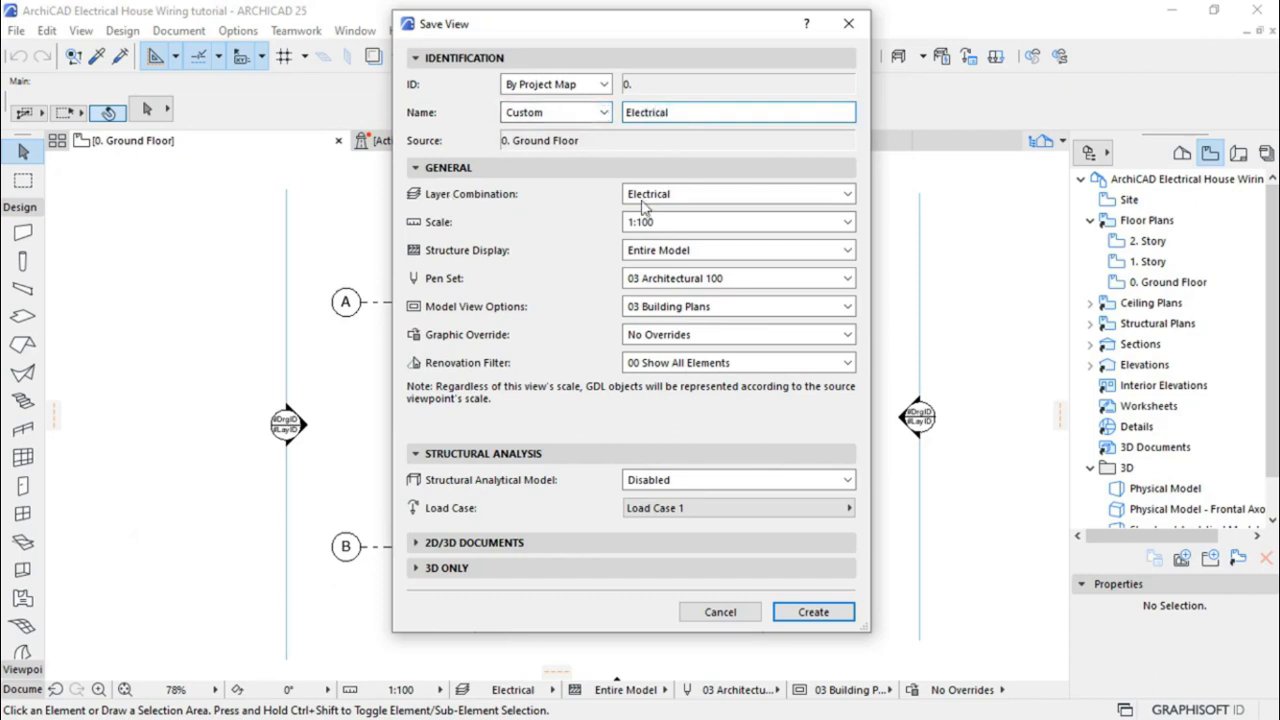
{"action": "left_click", "coordinate": [692, 203]}
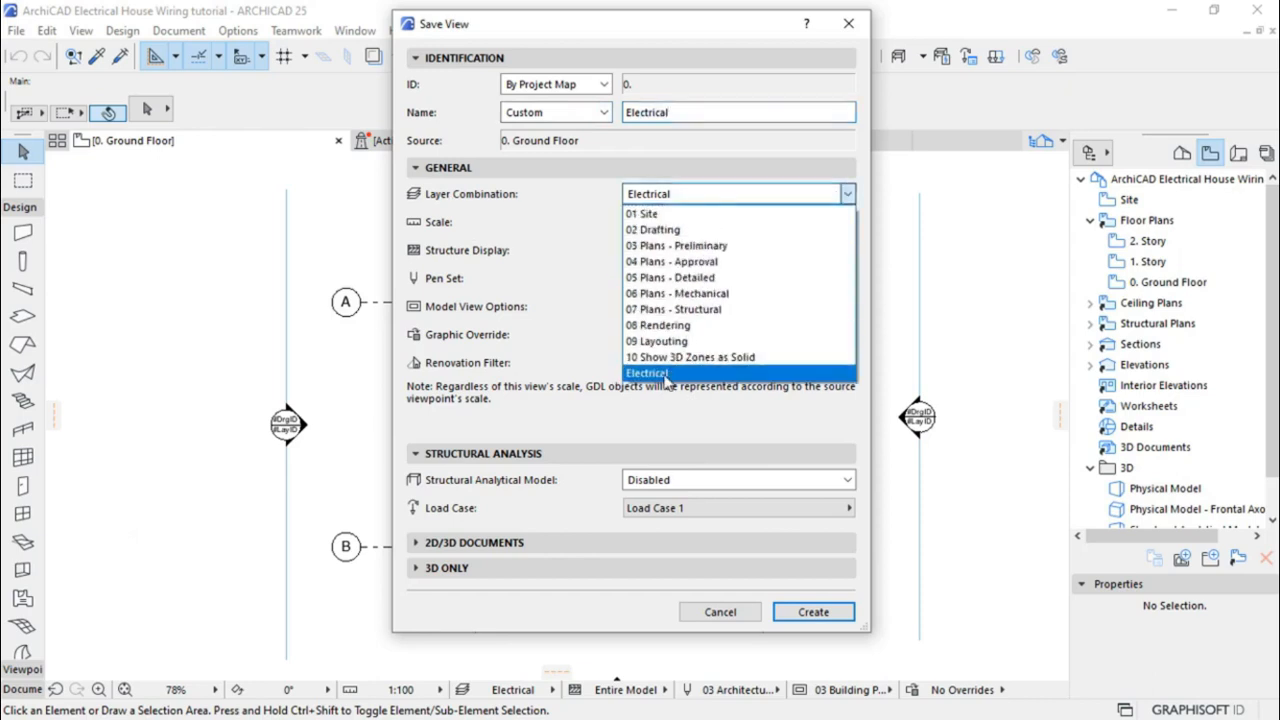
{"action": "left_click", "coordinate": [664, 374]}
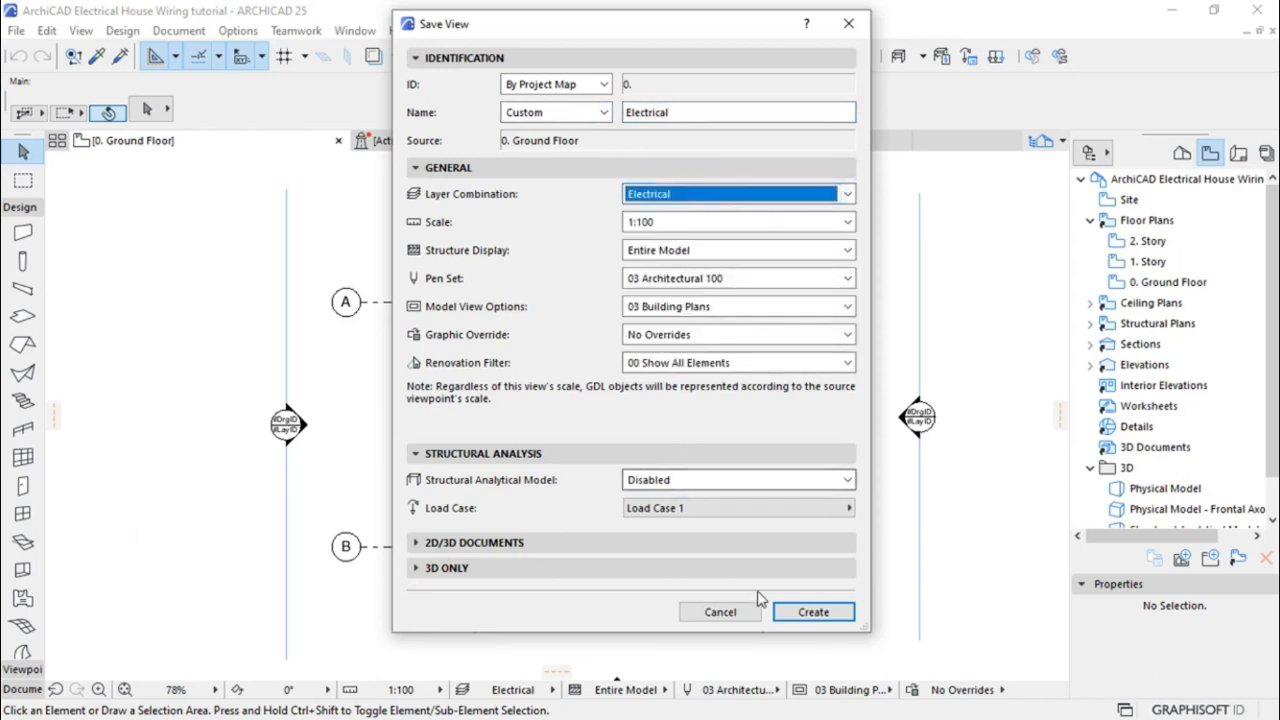
{"action": "left_click", "coordinate": [805, 617]}
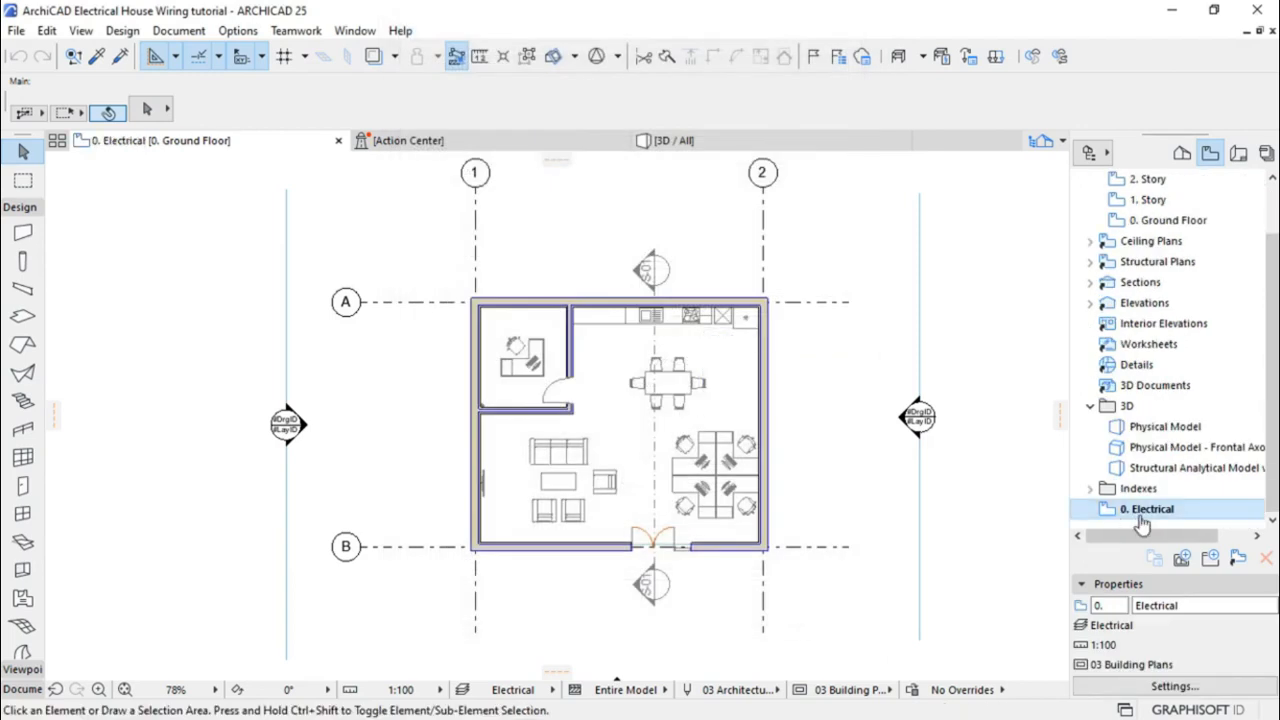
Reposition the 0. Electrical view just below Ceiling Plans in the View Map
{"action": "left_click_drag", "start_coordinate": [1135, 515], "coordinate": [1097, 258]}
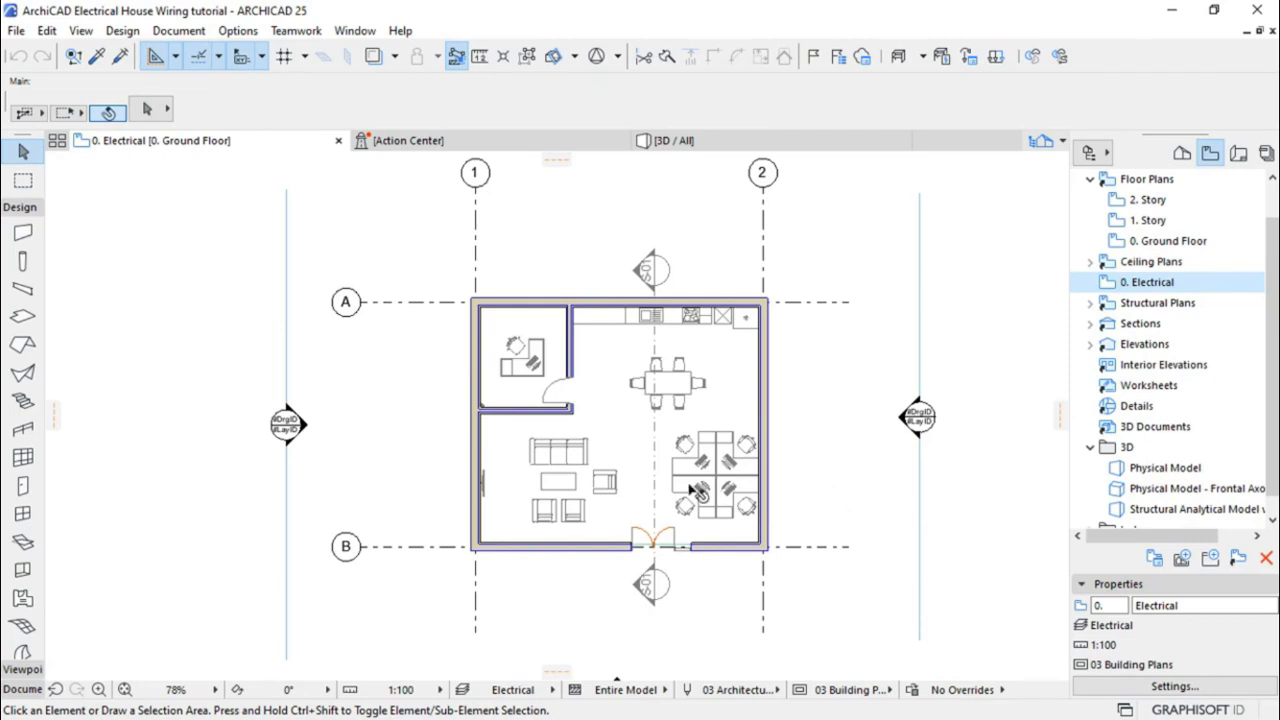
{"action": "scroll", "coordinate": [700, 490], "scroll_direction": "up", "scroll_amount": 1}
{"action": "scroll", "coordinate": [700, 490], "scroll_direction": "up", "scroll_amount": 2}
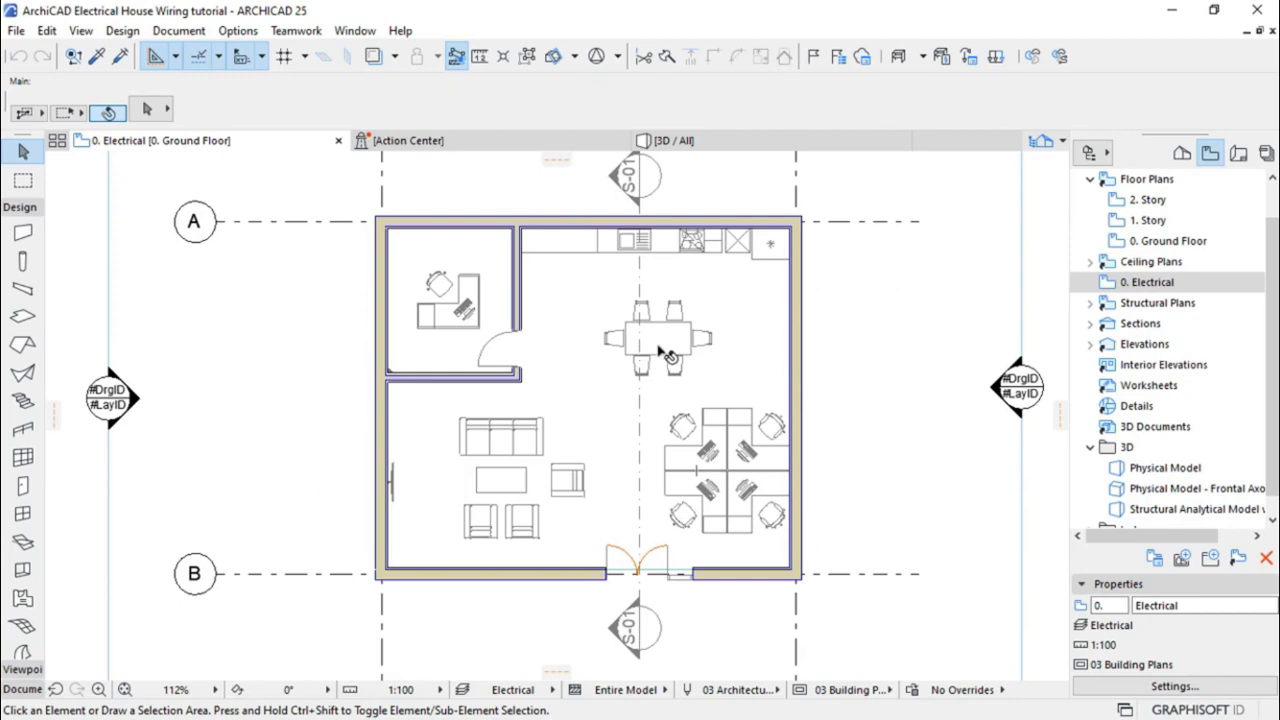
{"action": "mouse_move", "coordinate": [660, 340]}
{"action": "scroll", "coordinate": [30, 435], "scroll_direction": "down", "scroll_amount": 2}
{"action": "scroll", "coordinate": [30, 440], "scroll_direction": "down", "scroll_amount": 1}
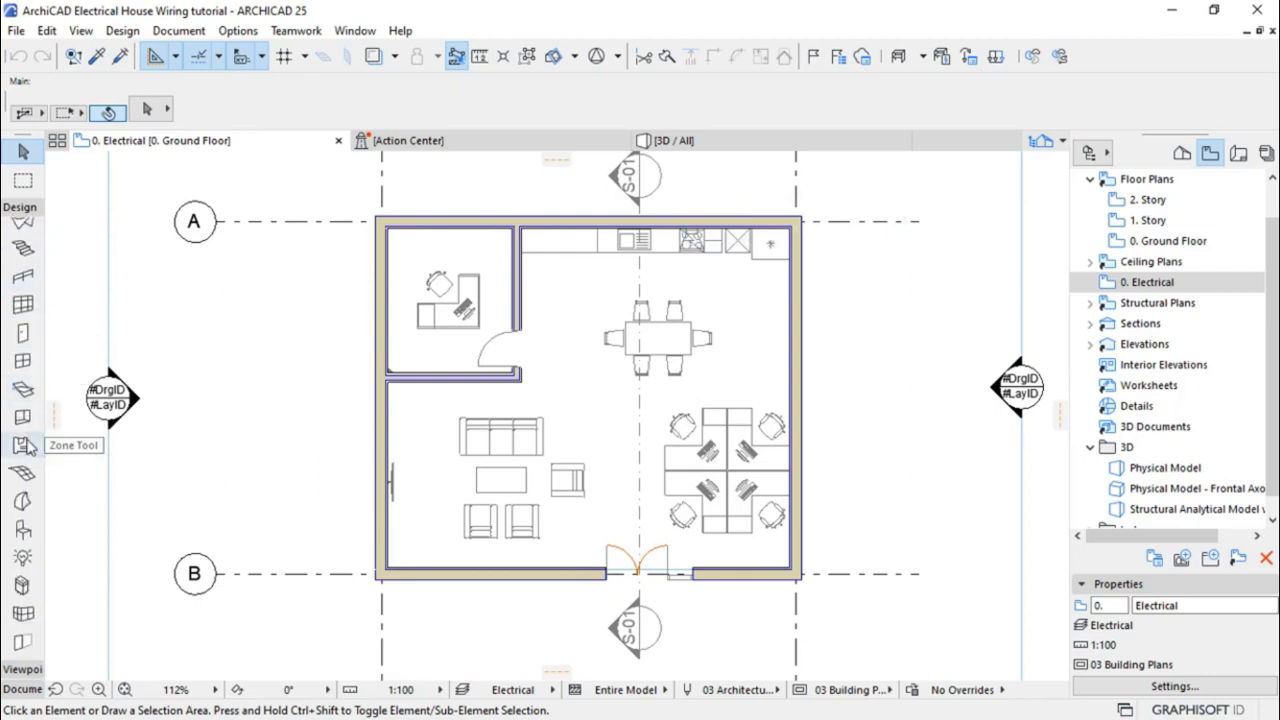
Choose Ceiling Lamp 25, Type 1, from Interior Lamps 25 as the default lamp
{"action": "left_click", "coordinate": [22, 560]}
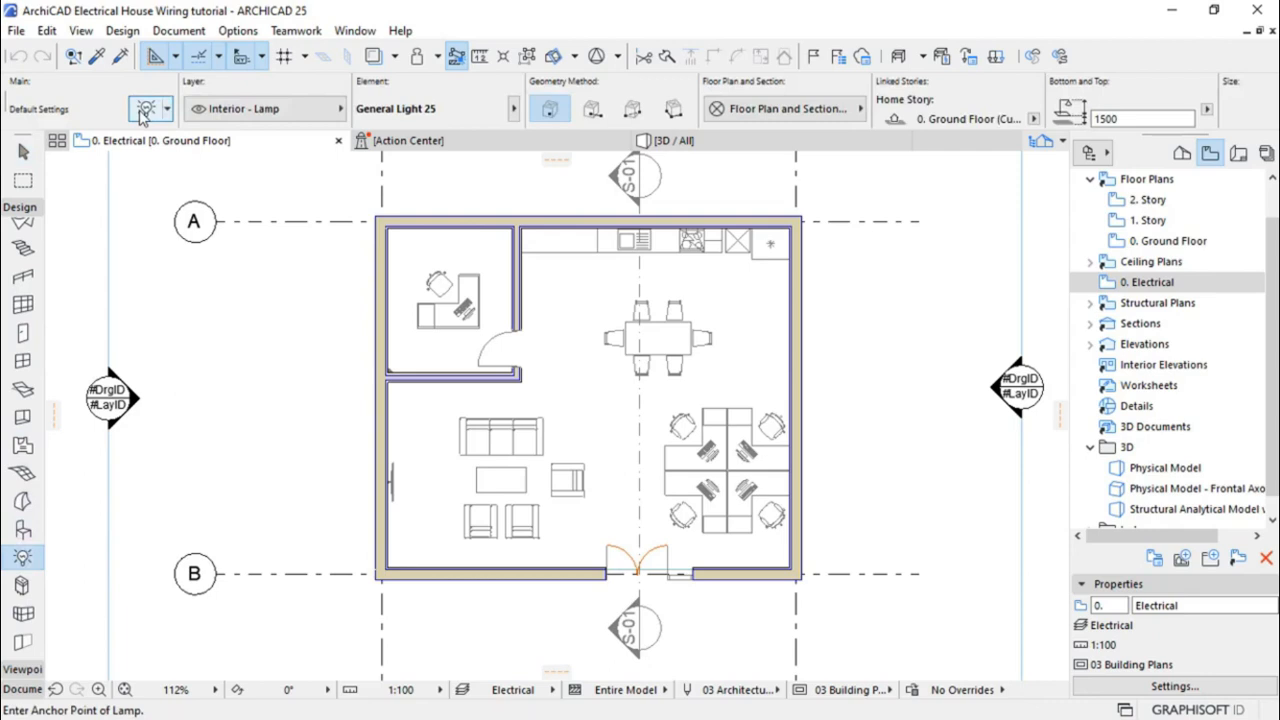
{"action": "left_click", "coordinate": [145, 110]}
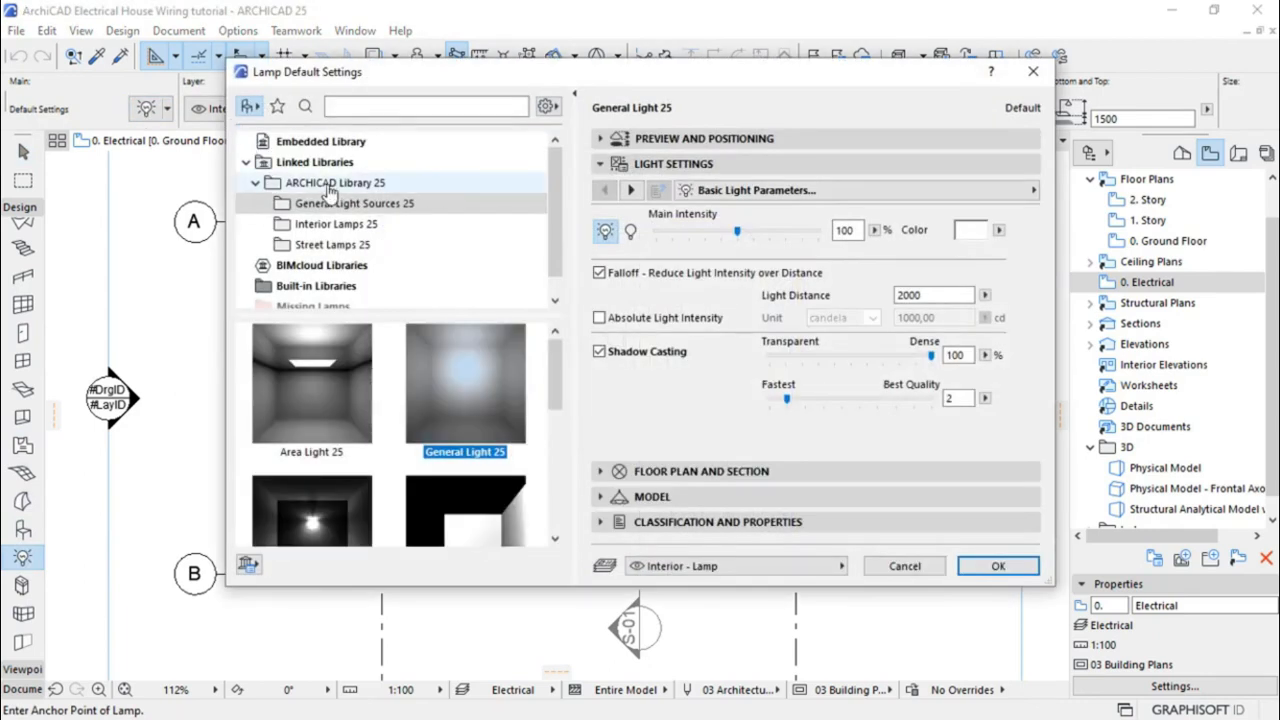
{"action": "left_click_drag", "start_coordinate": [558, 168], "coordinate": [558, 184]}
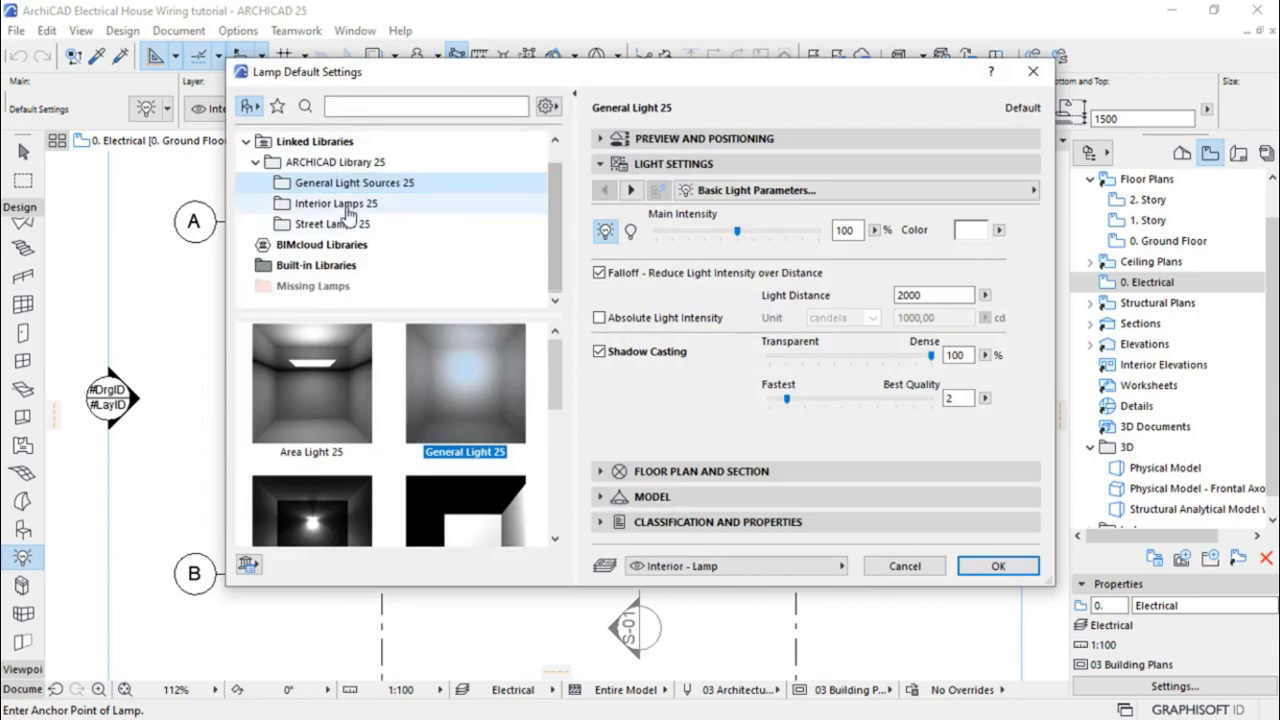
{"action": "left_click", "coordinate": [299, 204]}
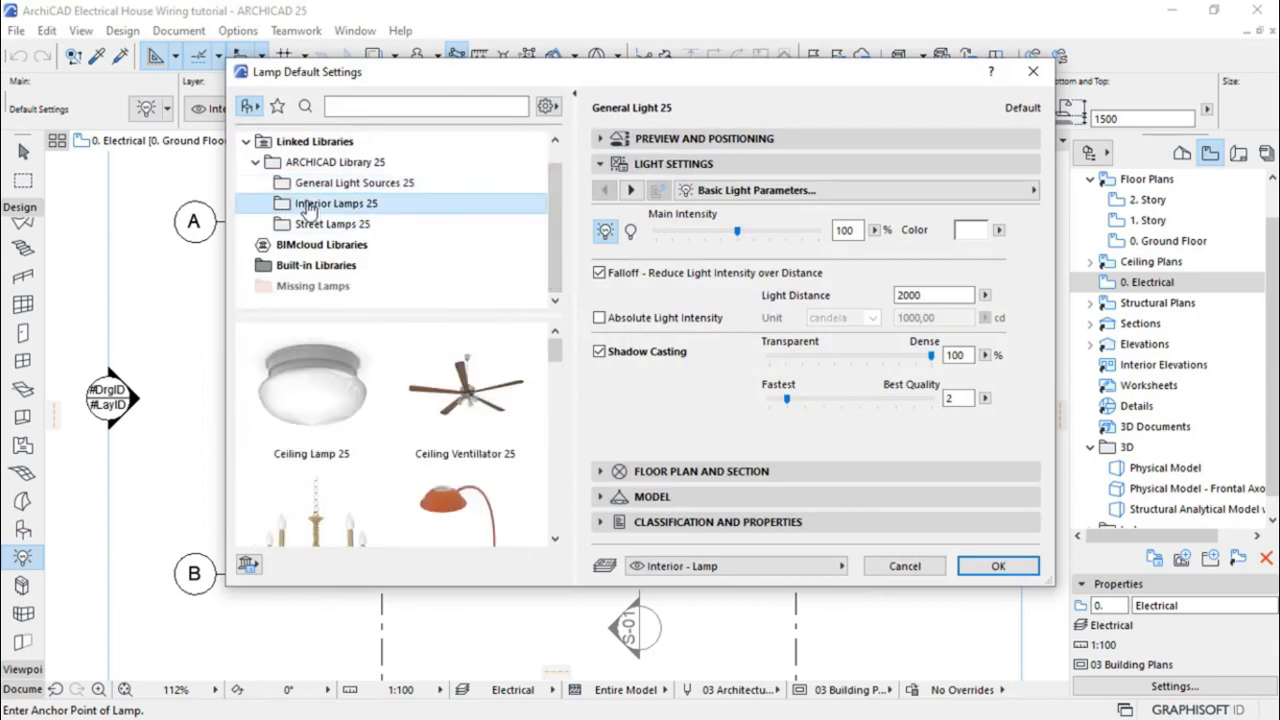
{"action": "left_click", "coordinate": [317, 408]}
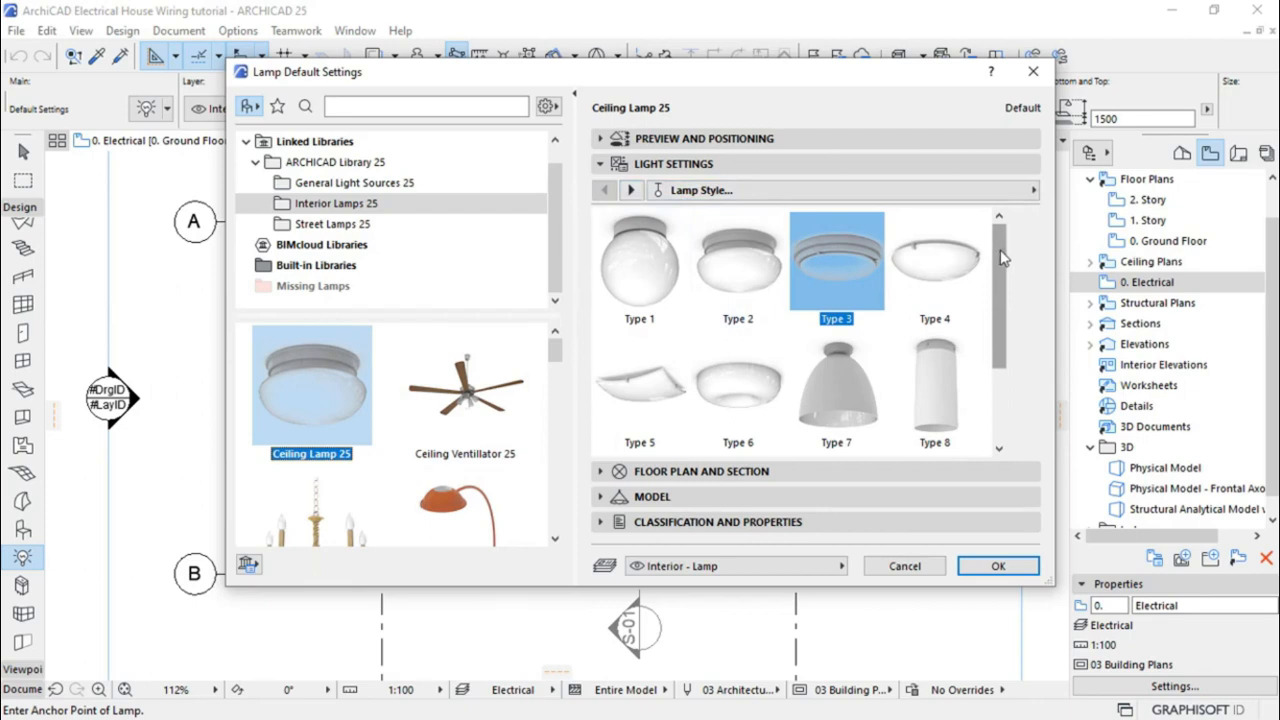
{"action": "left_click", "coordinate": [656, 265]}
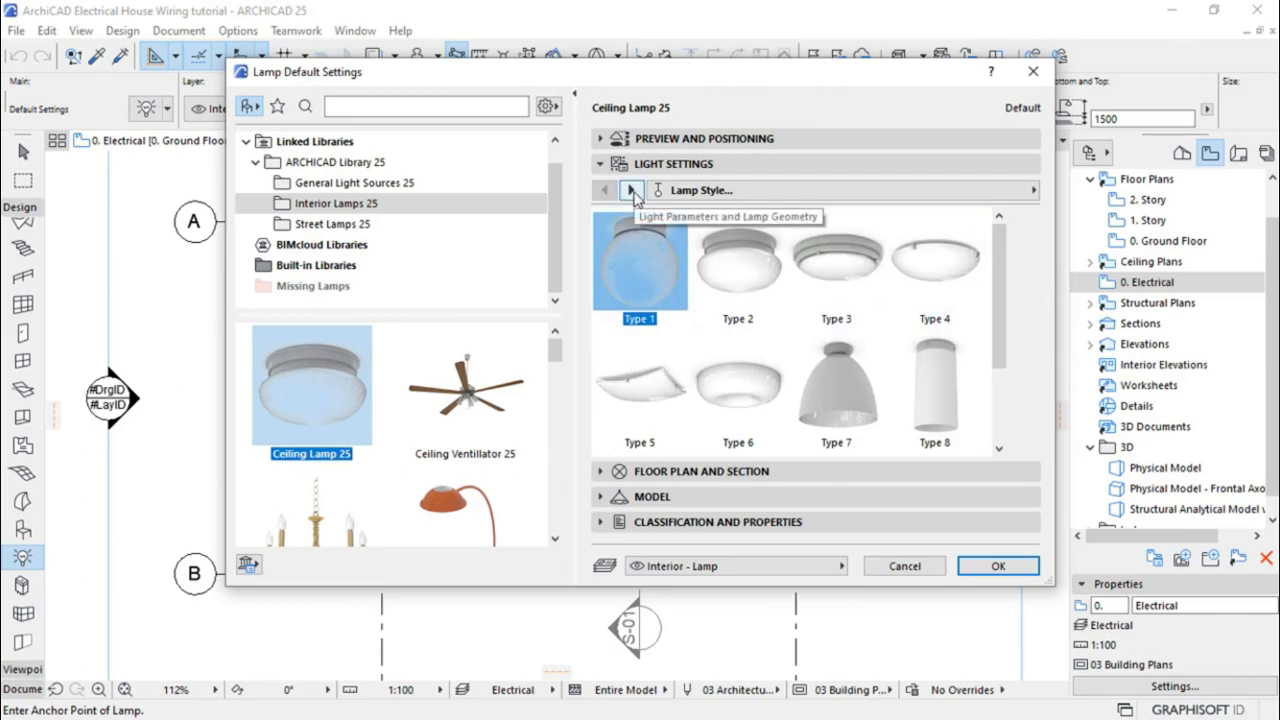
Give the lamp a red outline pen and an Electrical symbol of size 300
{"action": "left_click", "coordinate": [631, 190]}
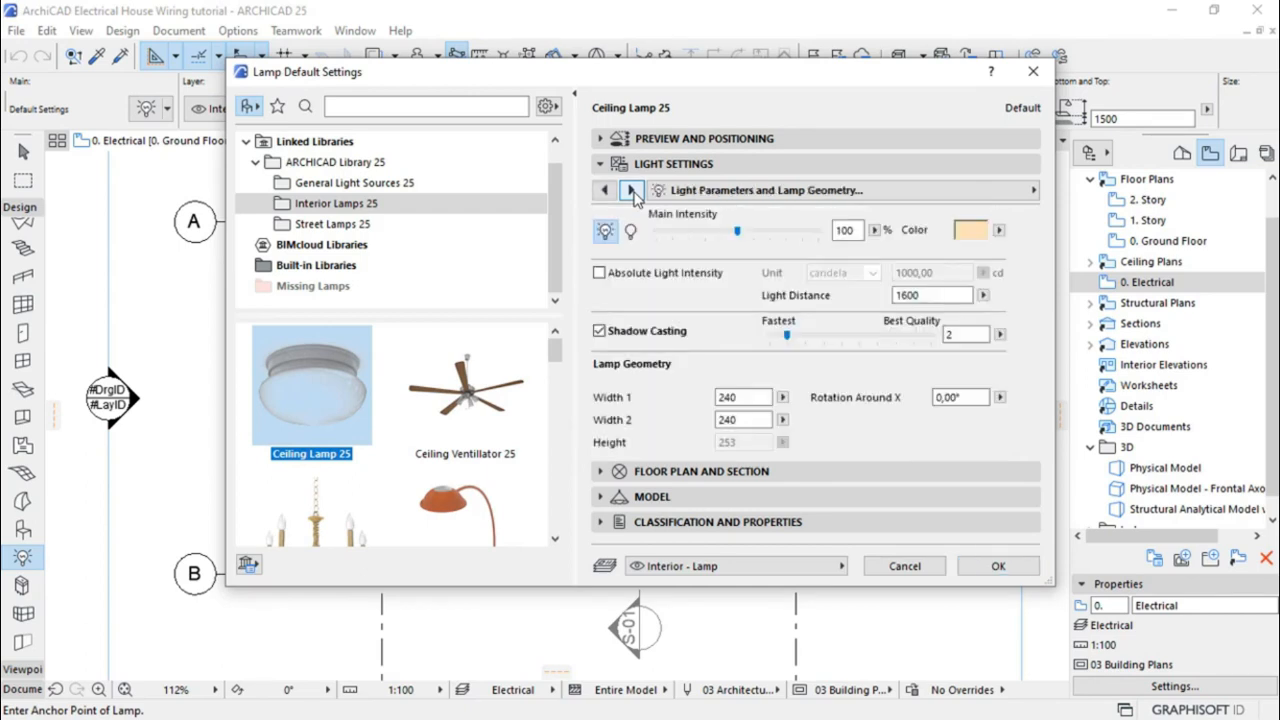
{"action": "left_click", "coordinate": [631, 190]}
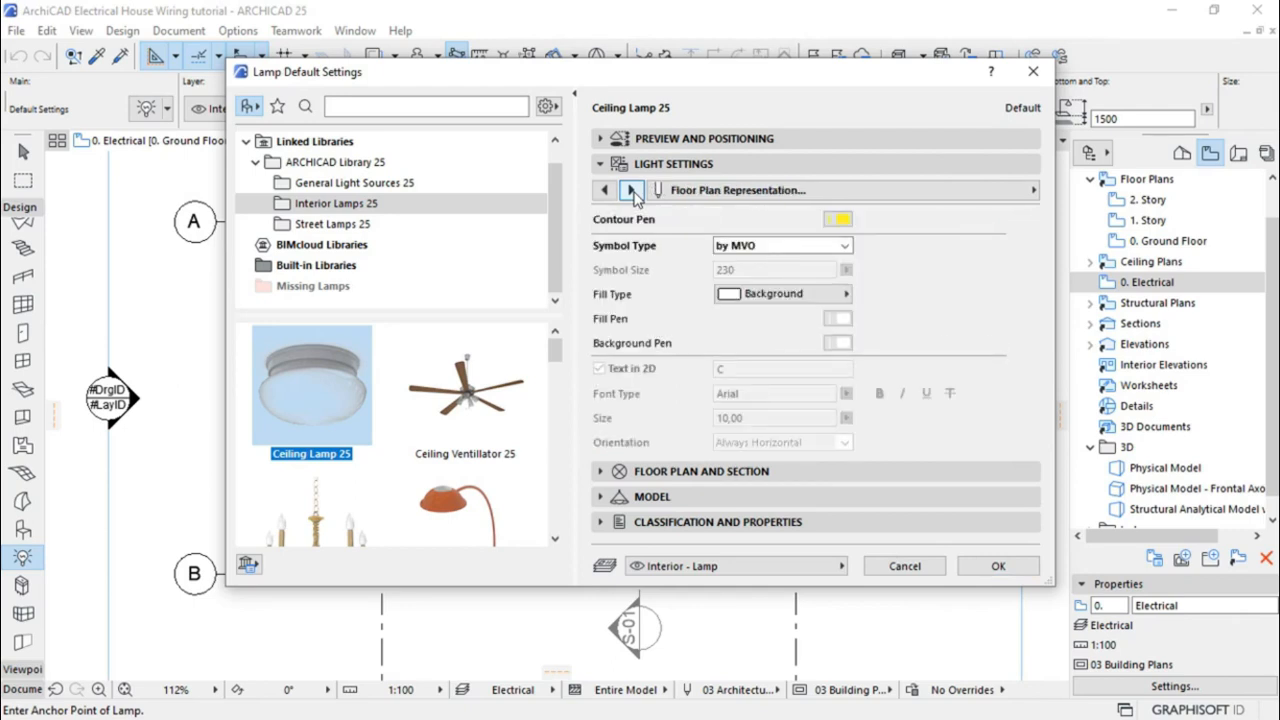
{"action": "left_click", "coordinate": [839, 220]}
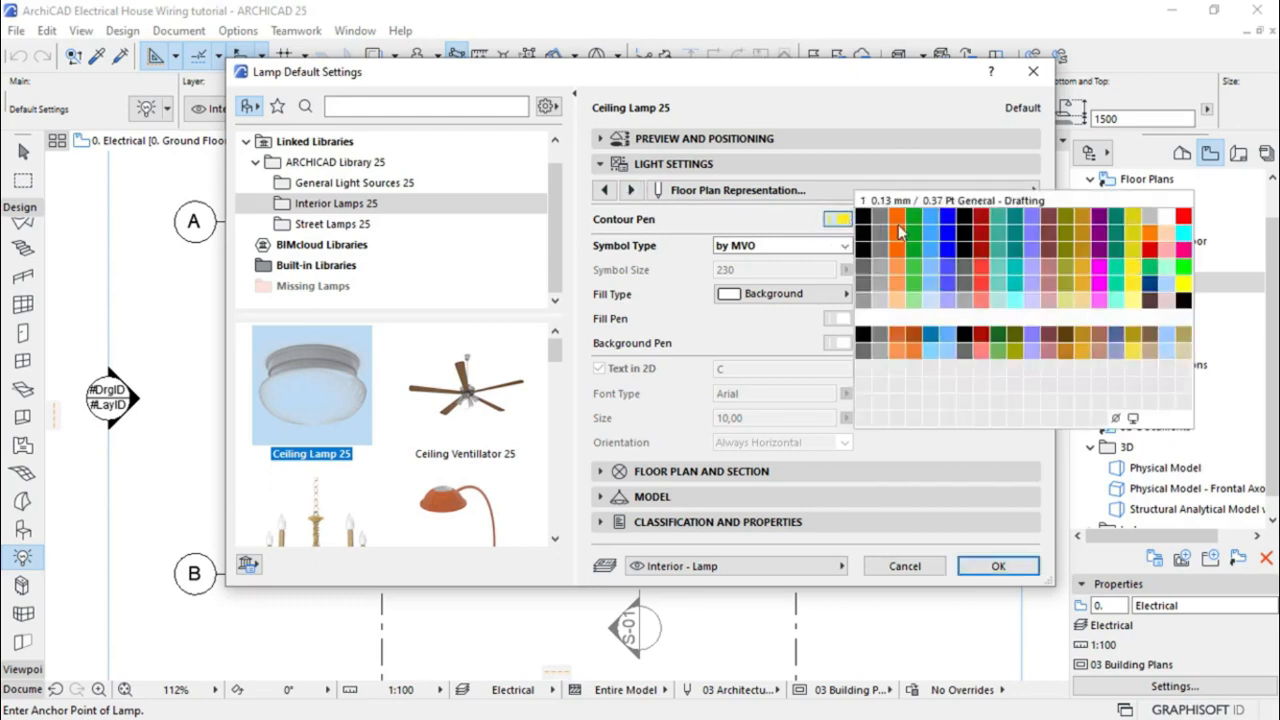
{"action": "left_click", "coordinate": [1183, 218]}
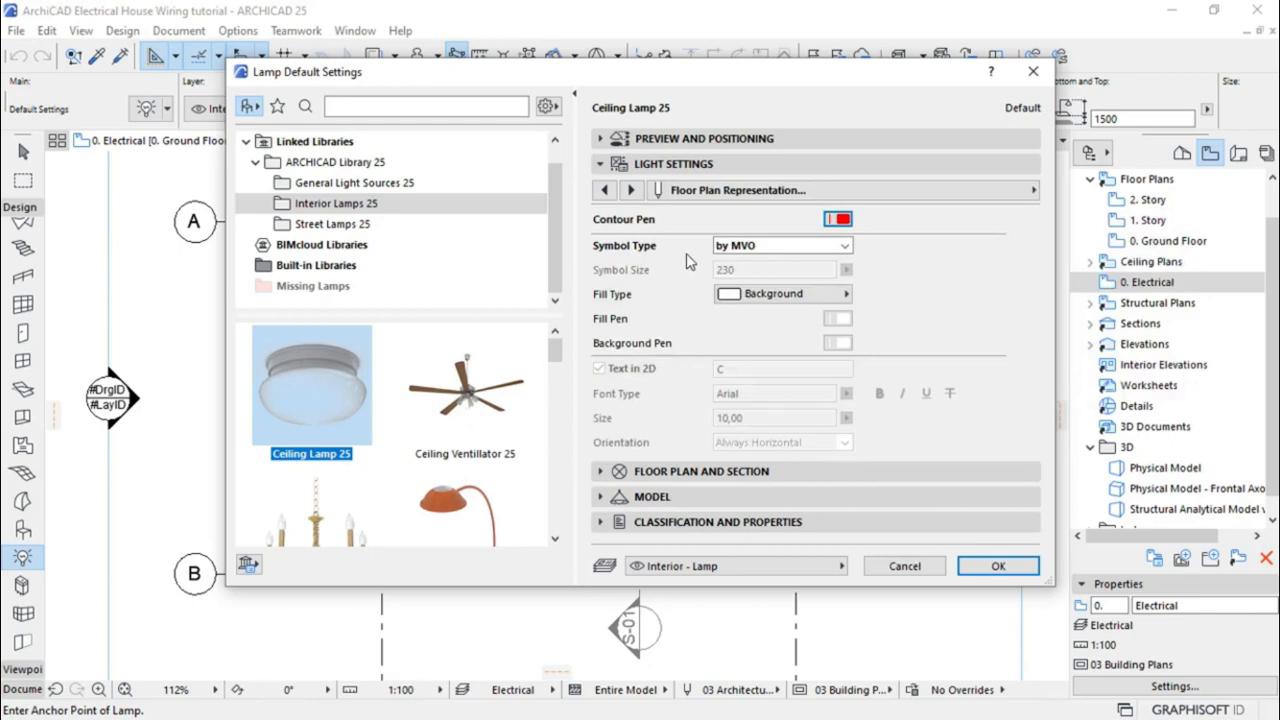
{"action": "left_click", "coordinate": [770, 246]}
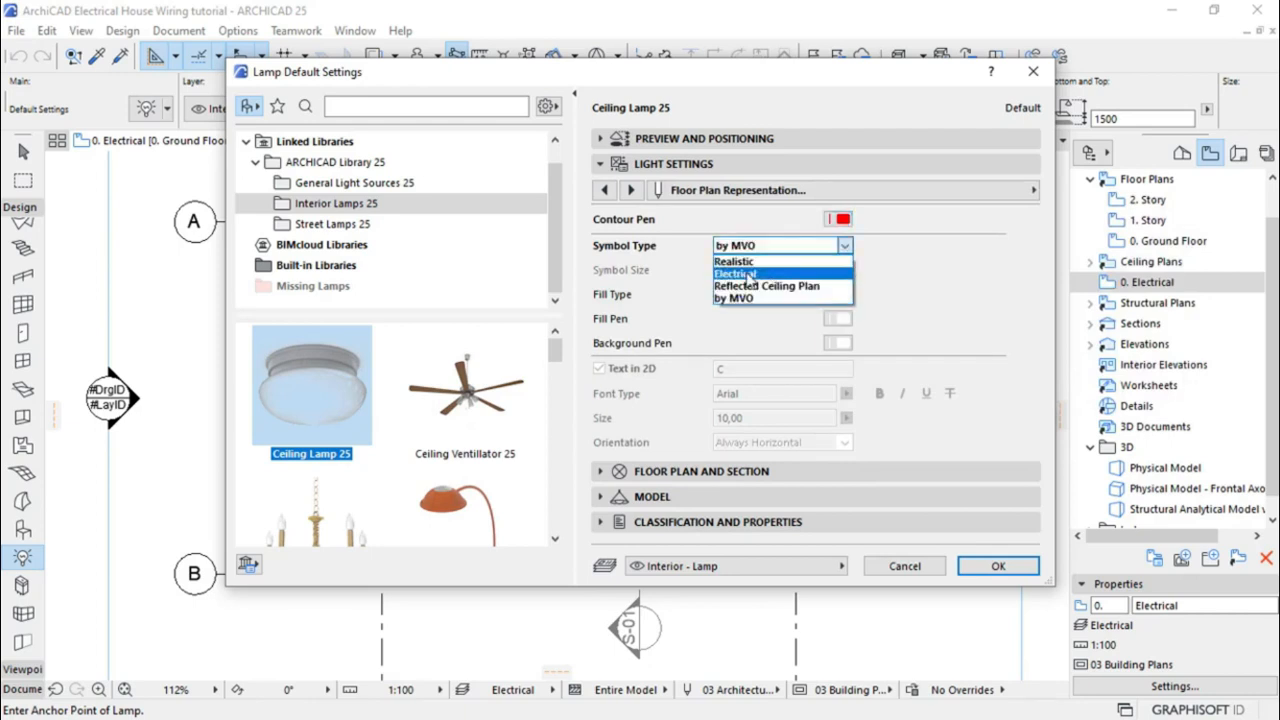
{"action": "left_click", "coordinate": [746, 273]}
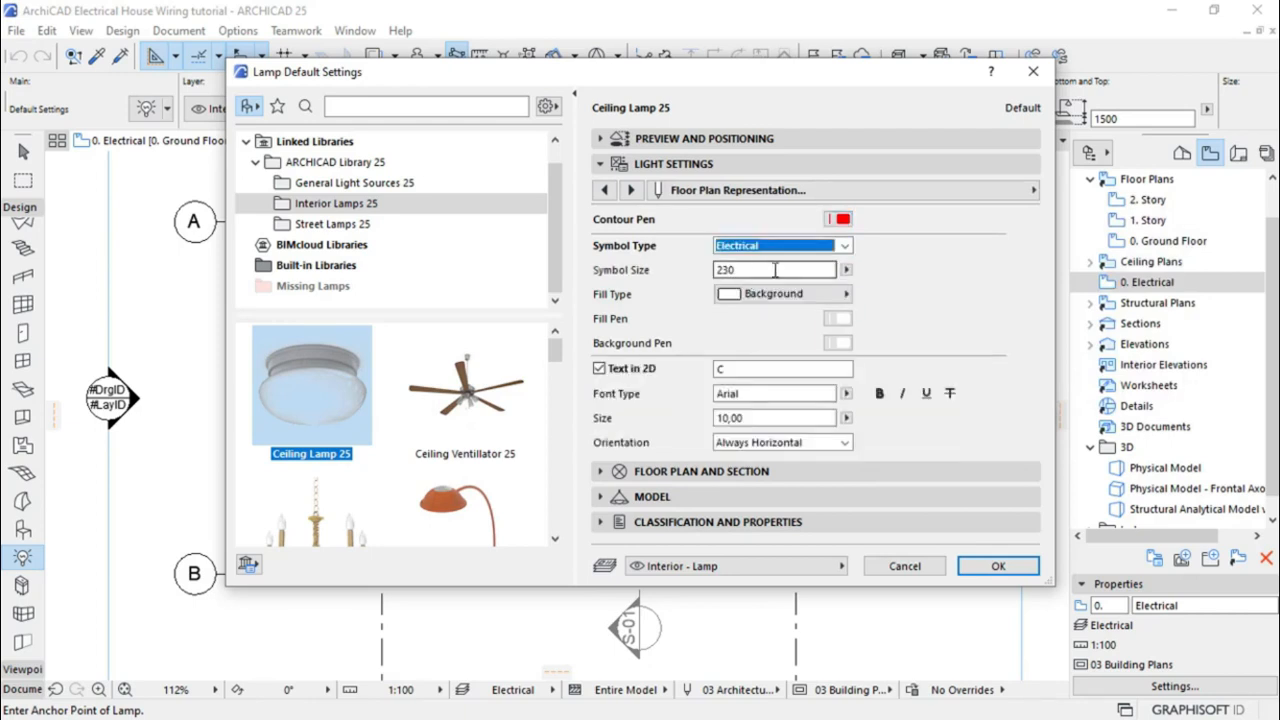
{"action": "left_click_drag", "start_coordinate": [773, 270], "coordinate": [705, 273]}
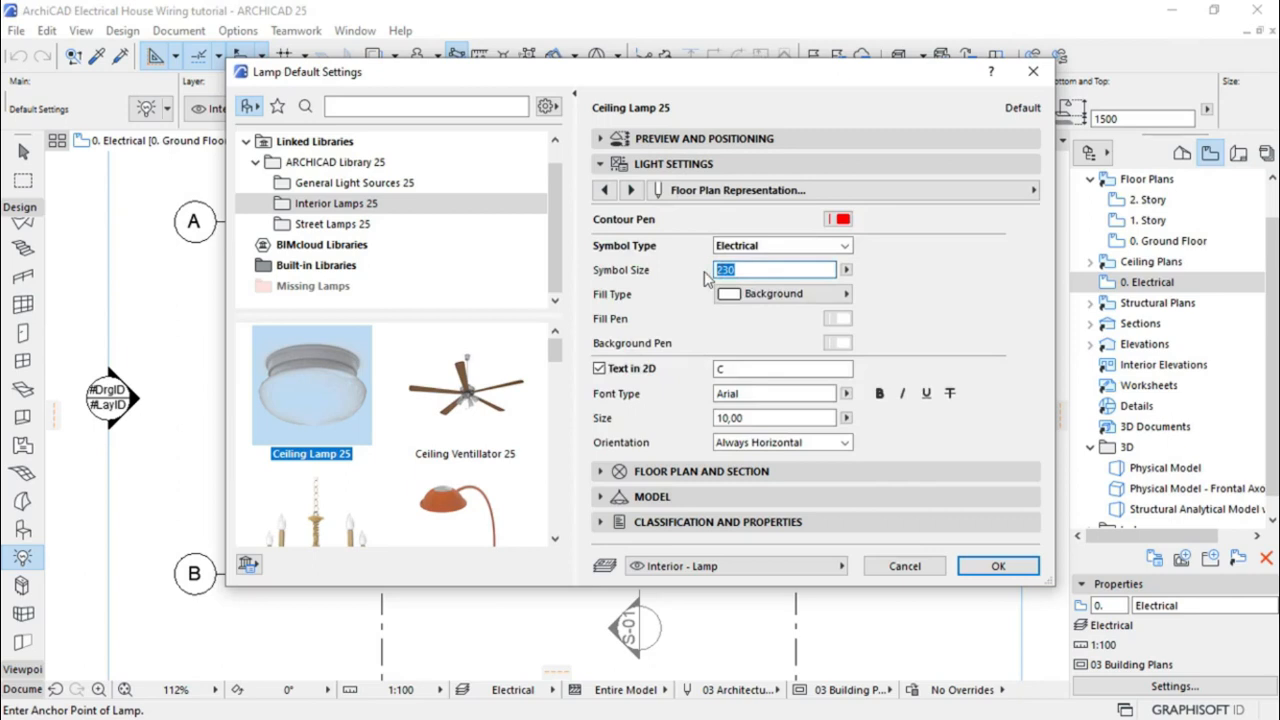
{"action": "type", "text": "3"}
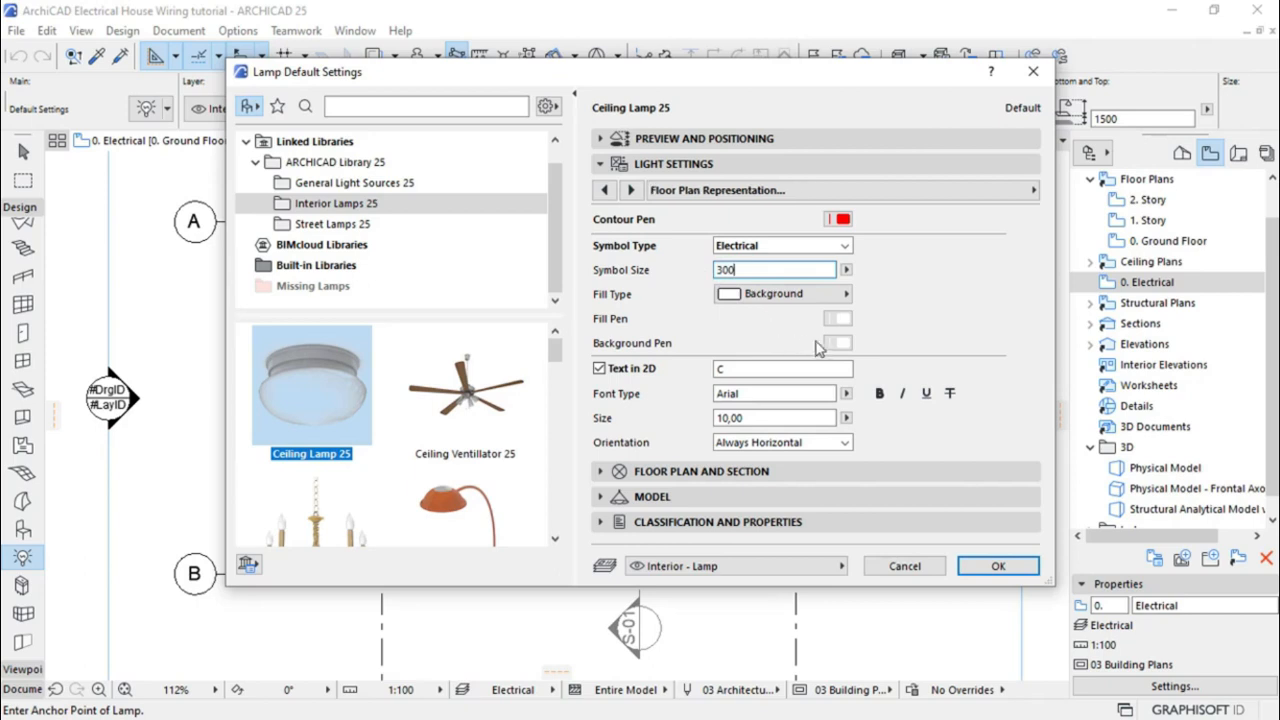
{"action": "key", "text": "Return"}
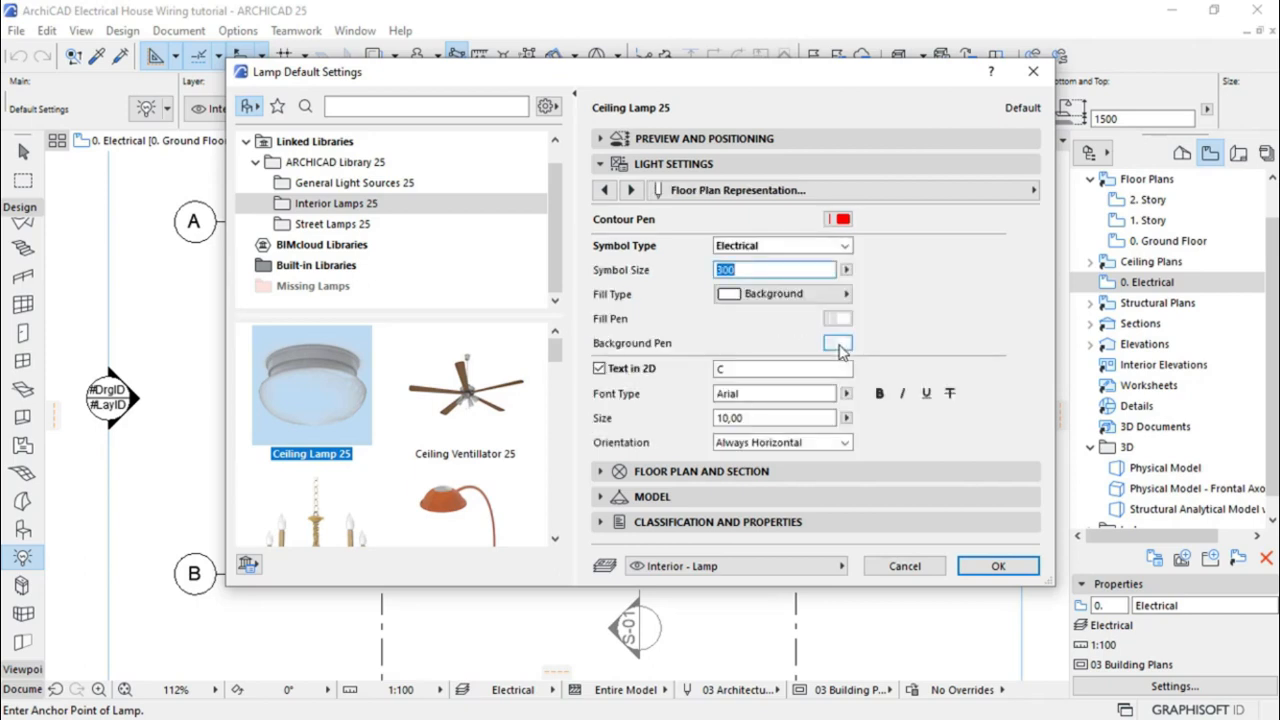
Make the symbol background transparent and put lamps on the E Lights.ELECTRICAL layer
{"action": "left_click", "coordinate": [838, 344]}
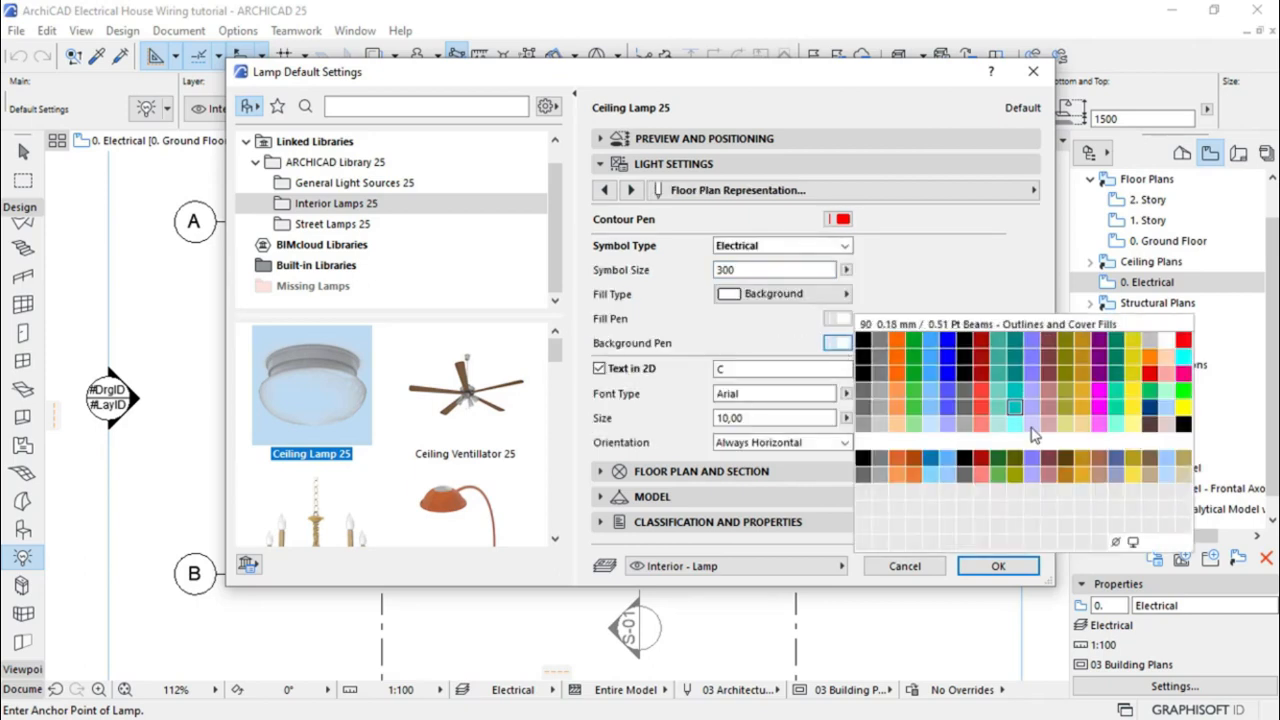
{"action": "left_click", "coordinate": [1116, 540]}
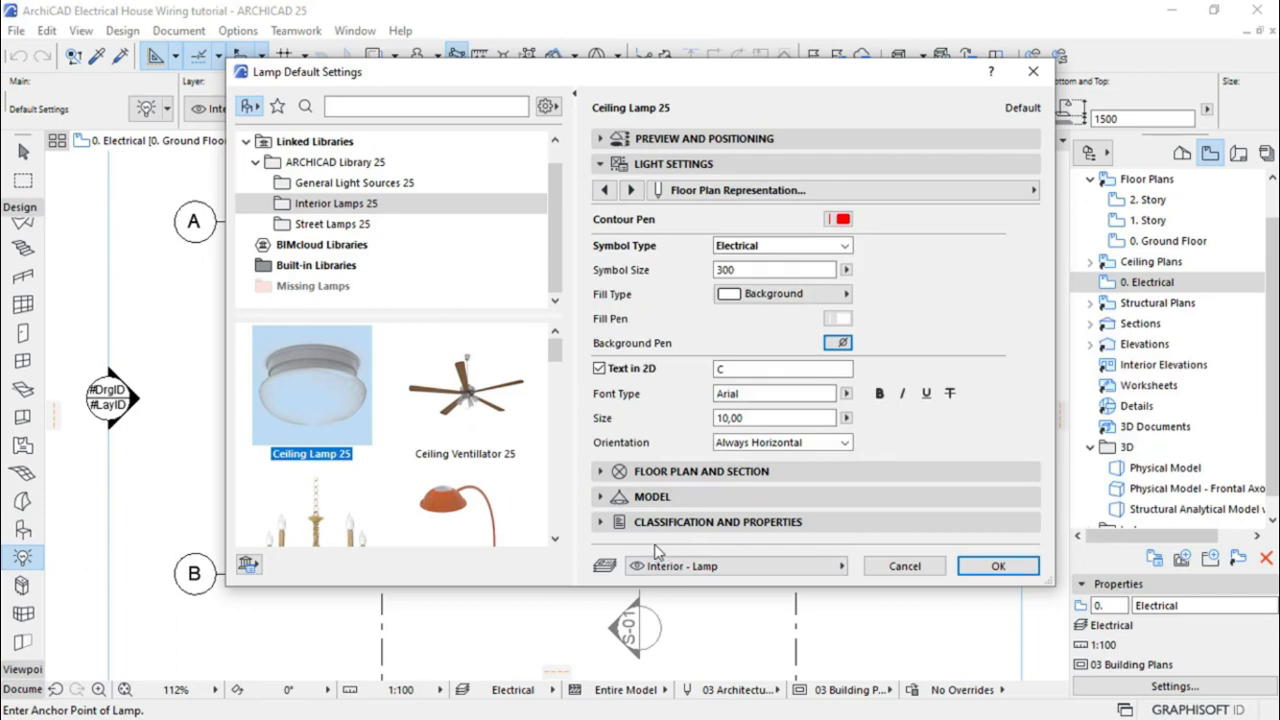
{"action": "left_click", "coordinate": [728, 567]}
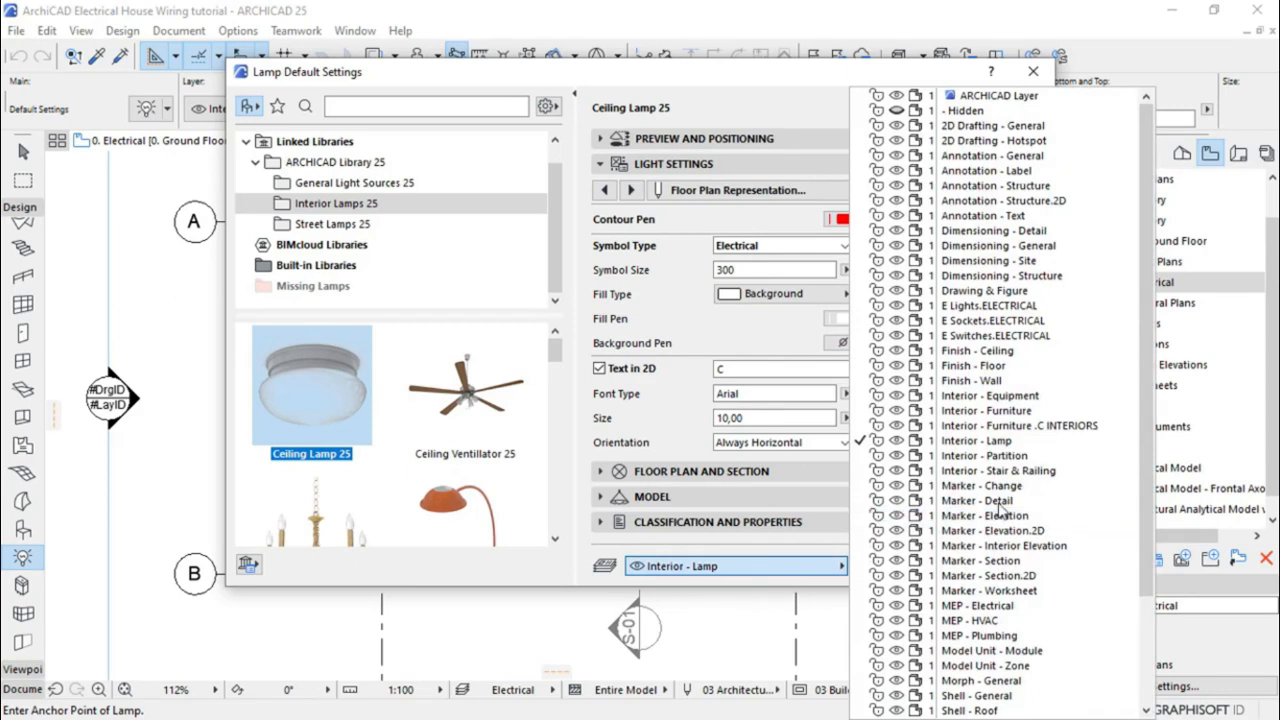
{"action": "left_click", "coordinate": [990, 310]}
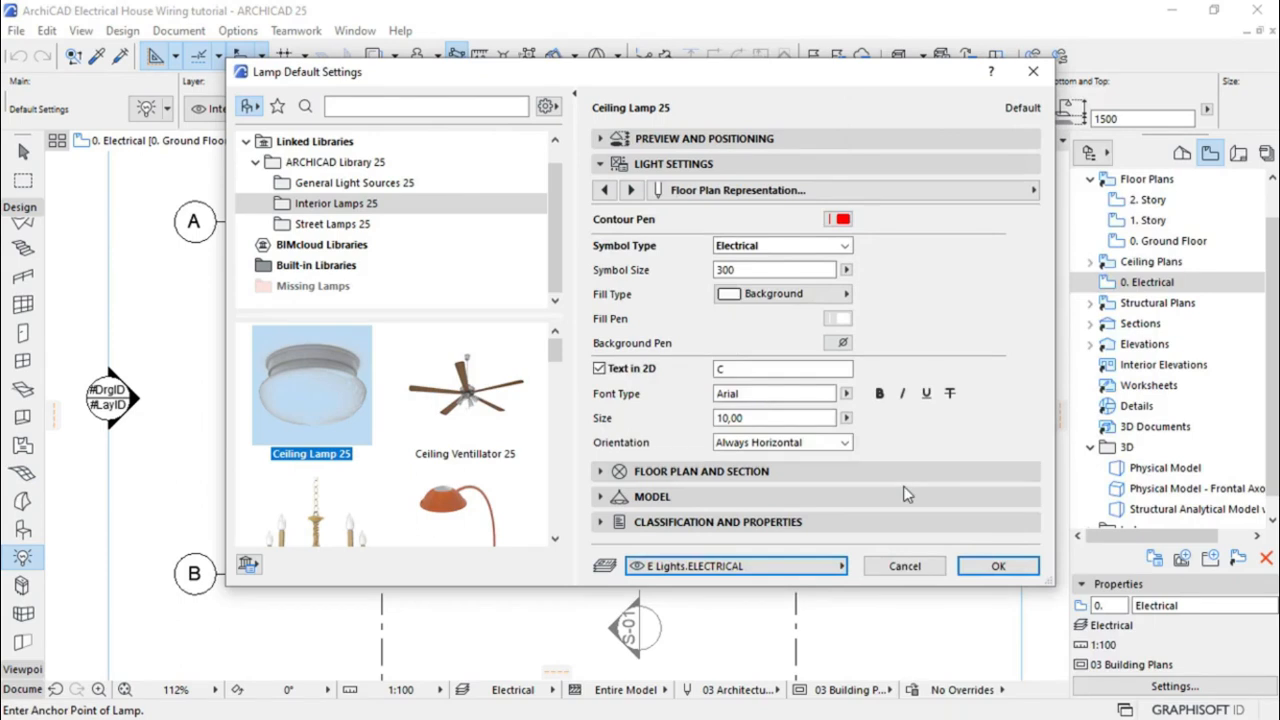
{"action": "left_click", "coordinate": [998, 567]}
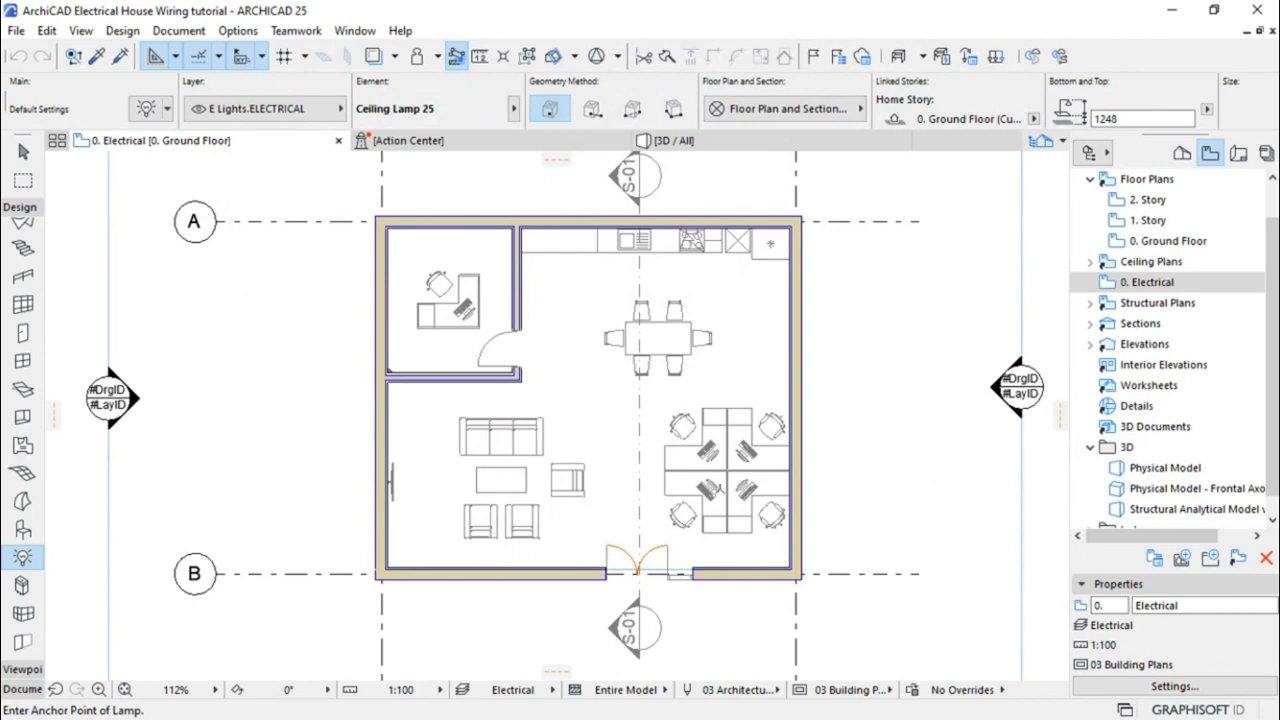
Place a Ceiling Lamp 25 over the living-room coffee table
{"action": "scroll", "coordinate": [494, 494], "scroll_direction": "up", "scroll_amount": 5}
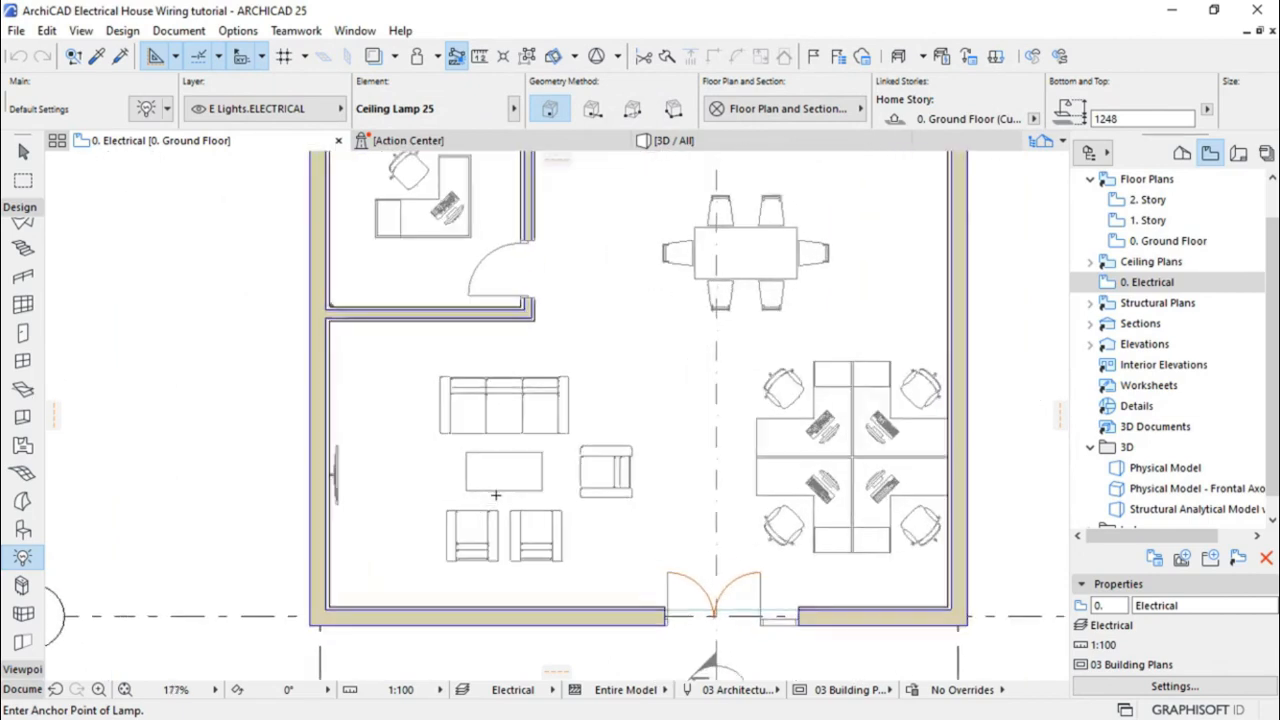
{"action": "scroll", "coordinate": [494, 489], "scroll_direction": "up", "scroll_amount": 5}
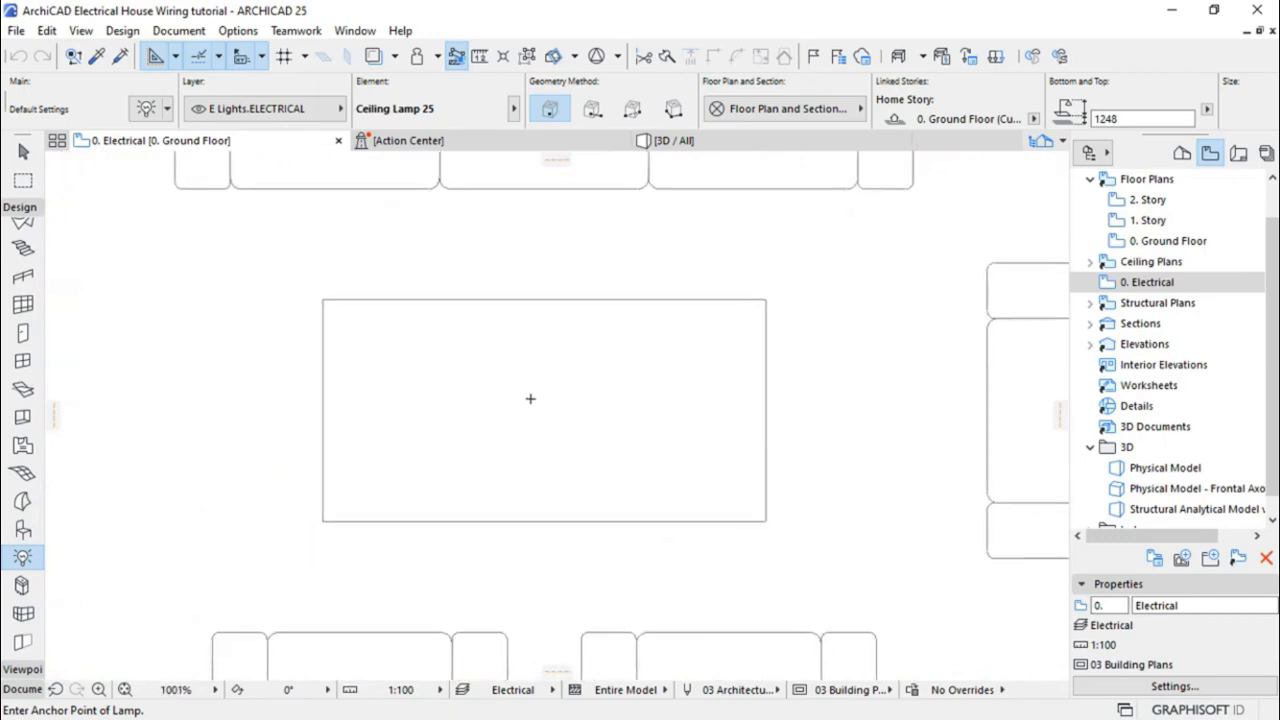
{"action": "left_click", "coordinate": [530, 399]}
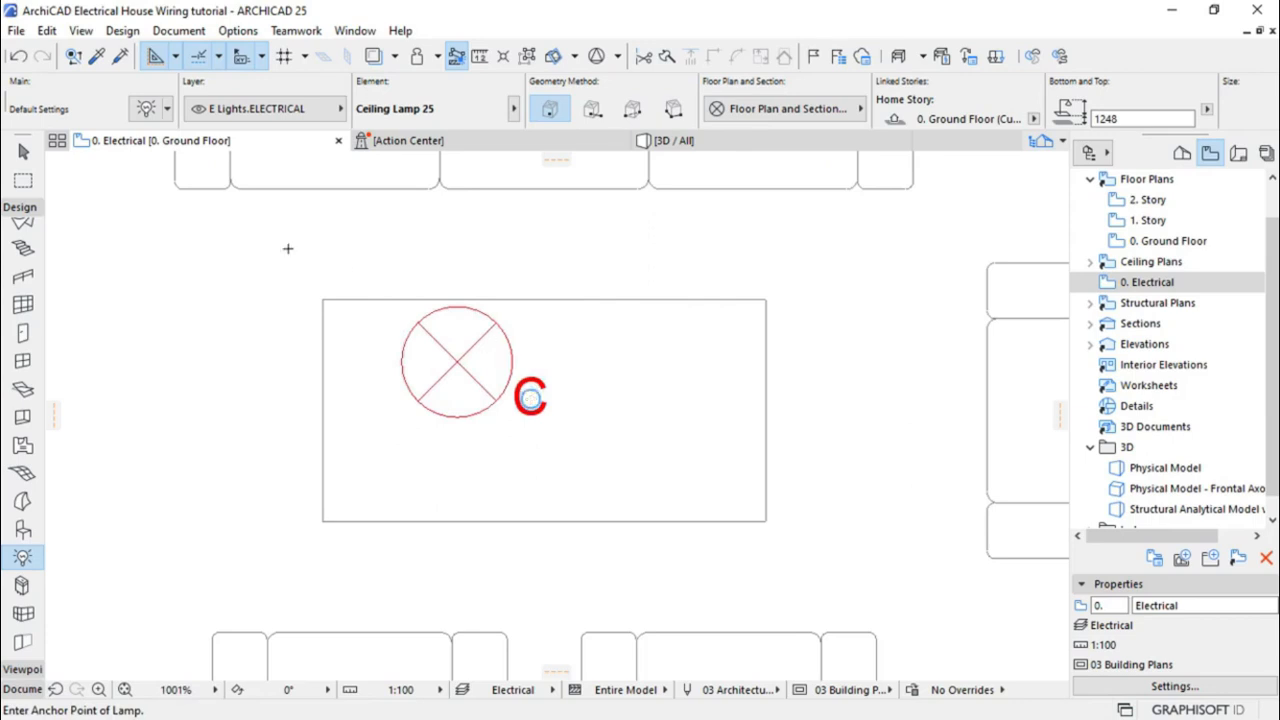
Move the lamp by its centre hotspot to the exact centre of the coffee table
{"action": "left_click", "coordinate": [23, 150]}
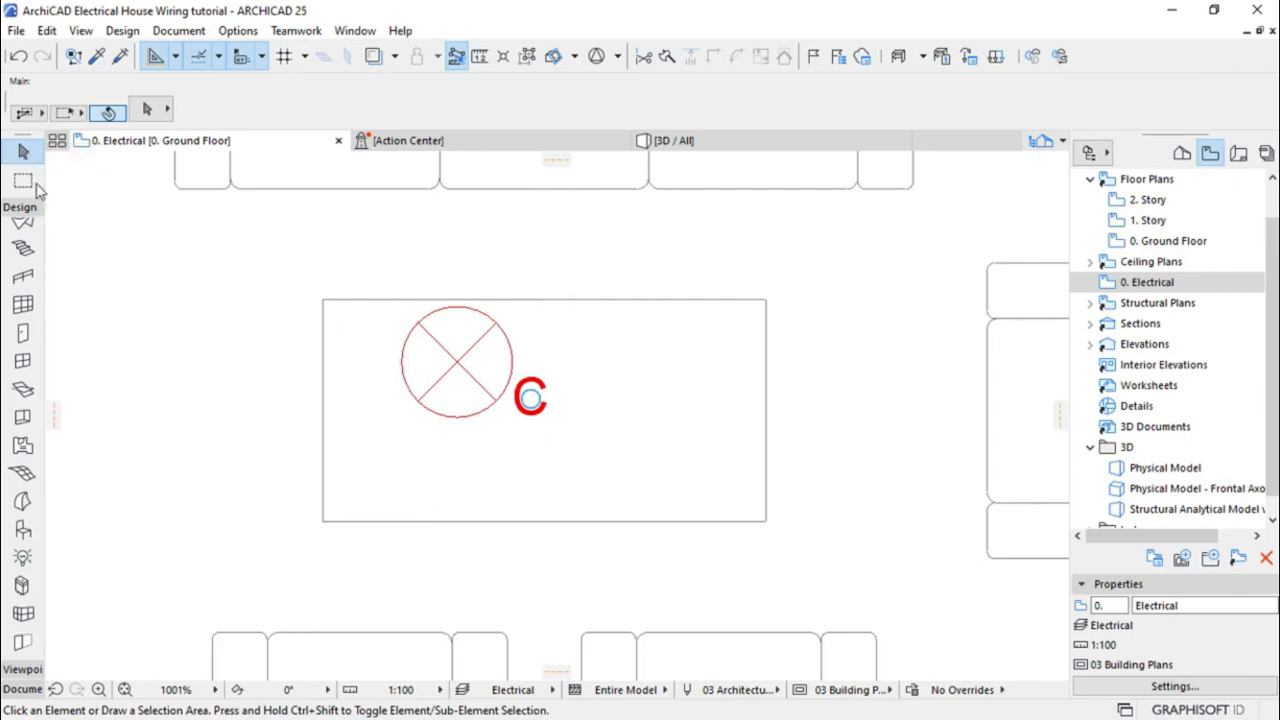
{"action": "left_click", "coordinate": [460, 371]}
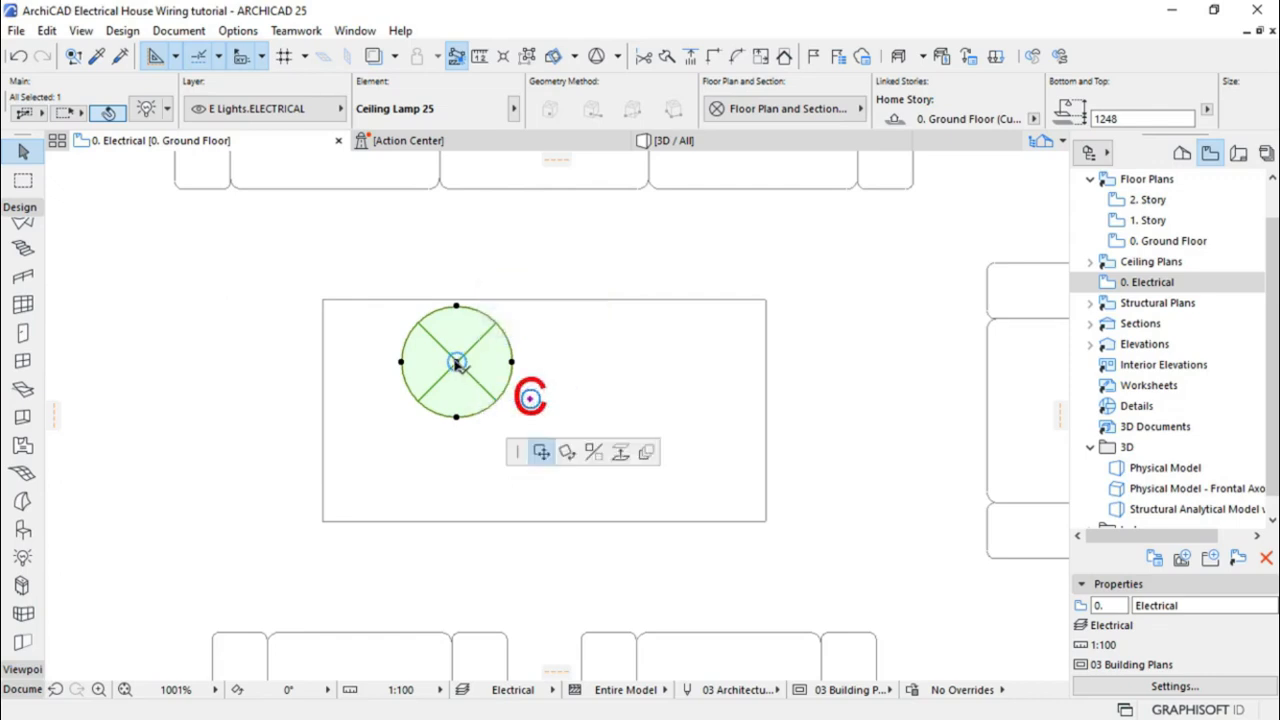
{"action": "left_click", "coordinate": [456, 362]}
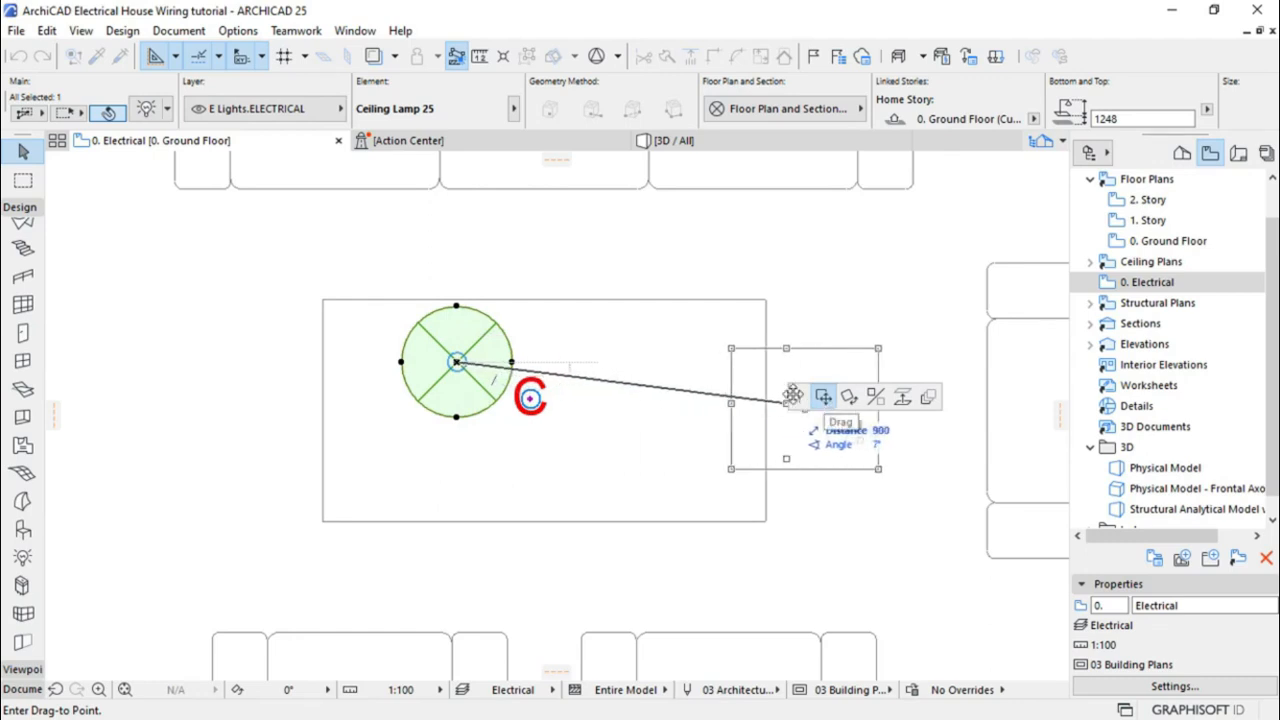
{"action": "left_click", "coordinate": [549, 398]}
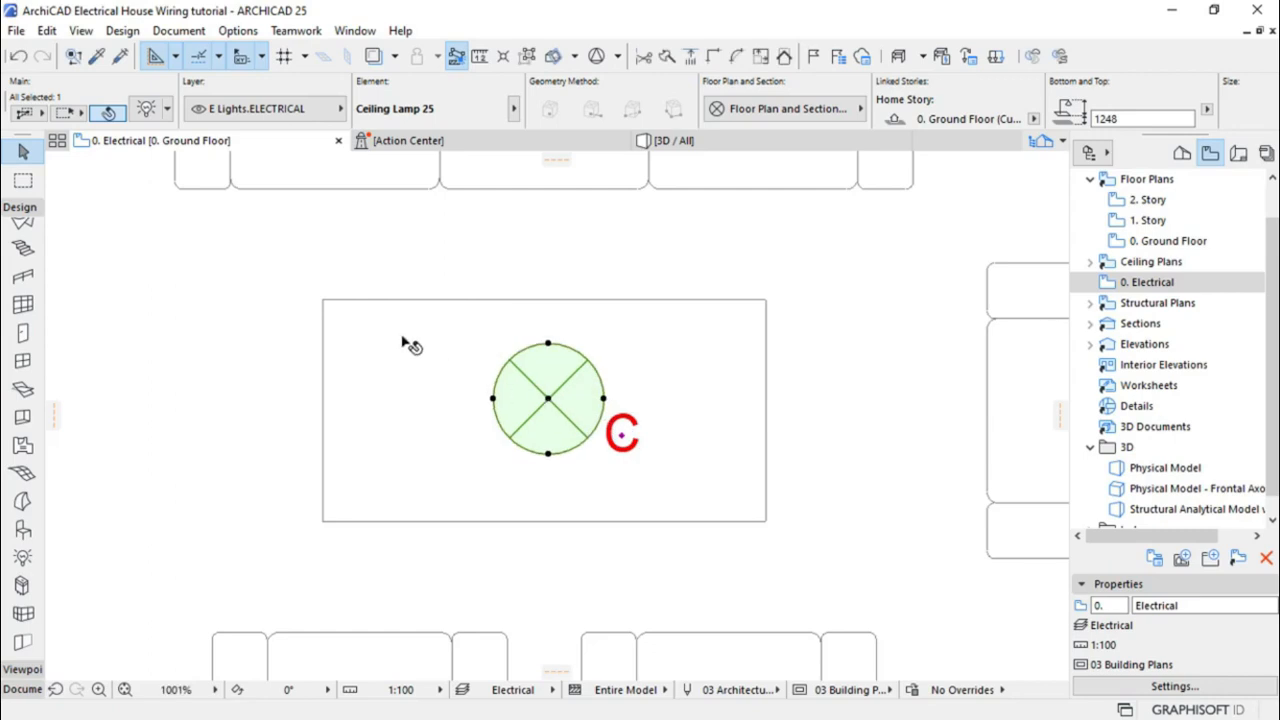
{"action": "scroll", "coordinate": [325, 318], "scroll_direction": "down", "scroll_amount": 3}
{"action": "scroll", "coordinate": [325, 318], "scroll_direction": "down", "scroll_amount": 9}
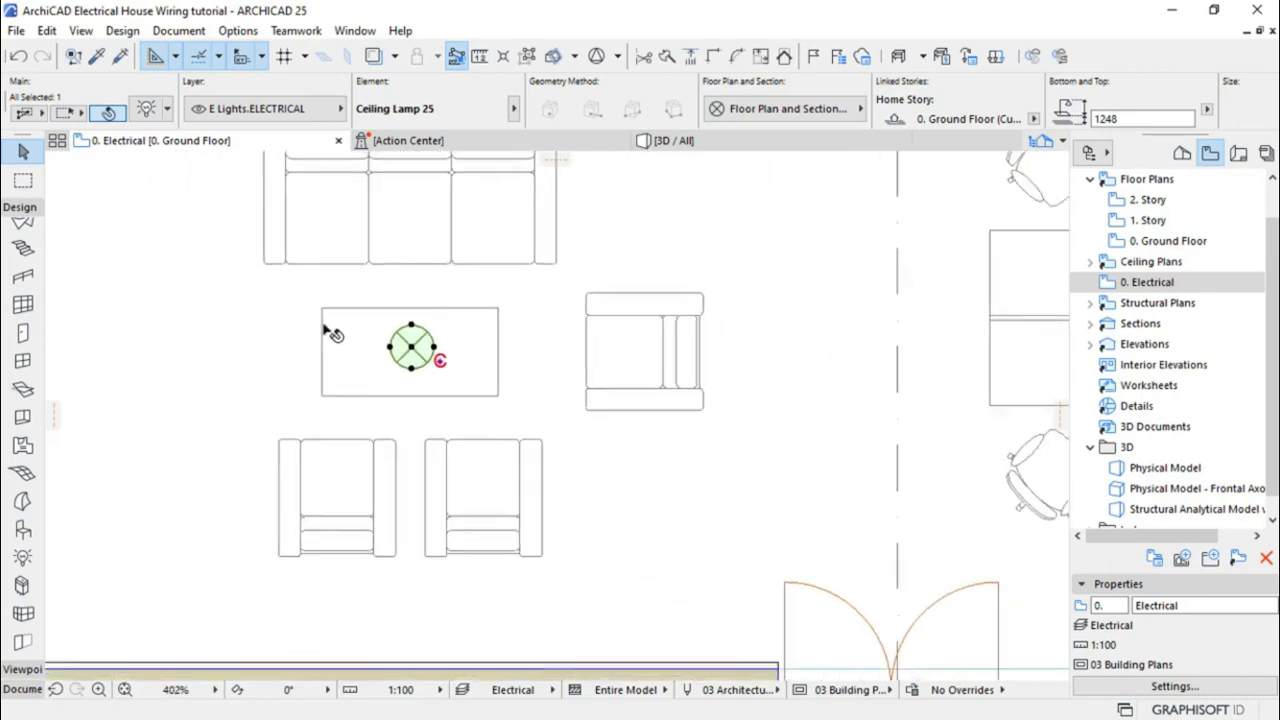
{"action": "scroll", "coordinate": [372, 416], "scroll_direction": "down", "scroll_amount": 1}
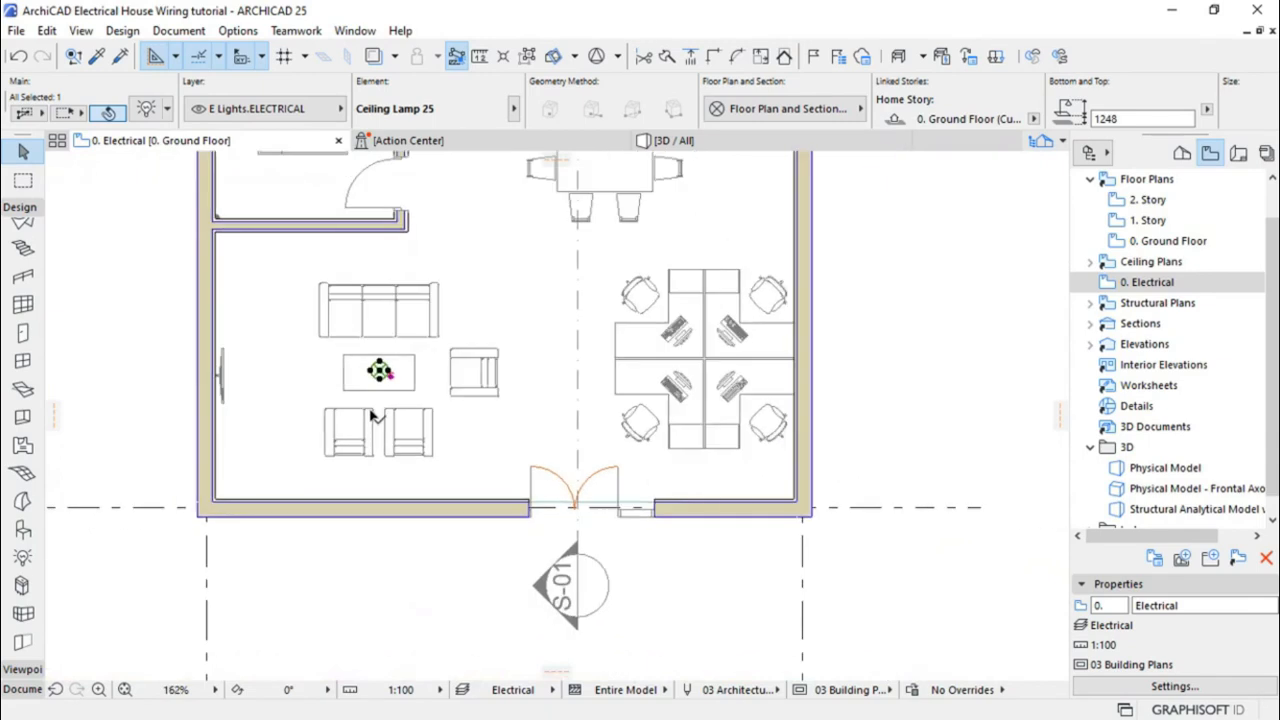
{"action": "scroll", "coordinate": [378, 412], "scroll_direction": "down", "scroll_amount": 2}
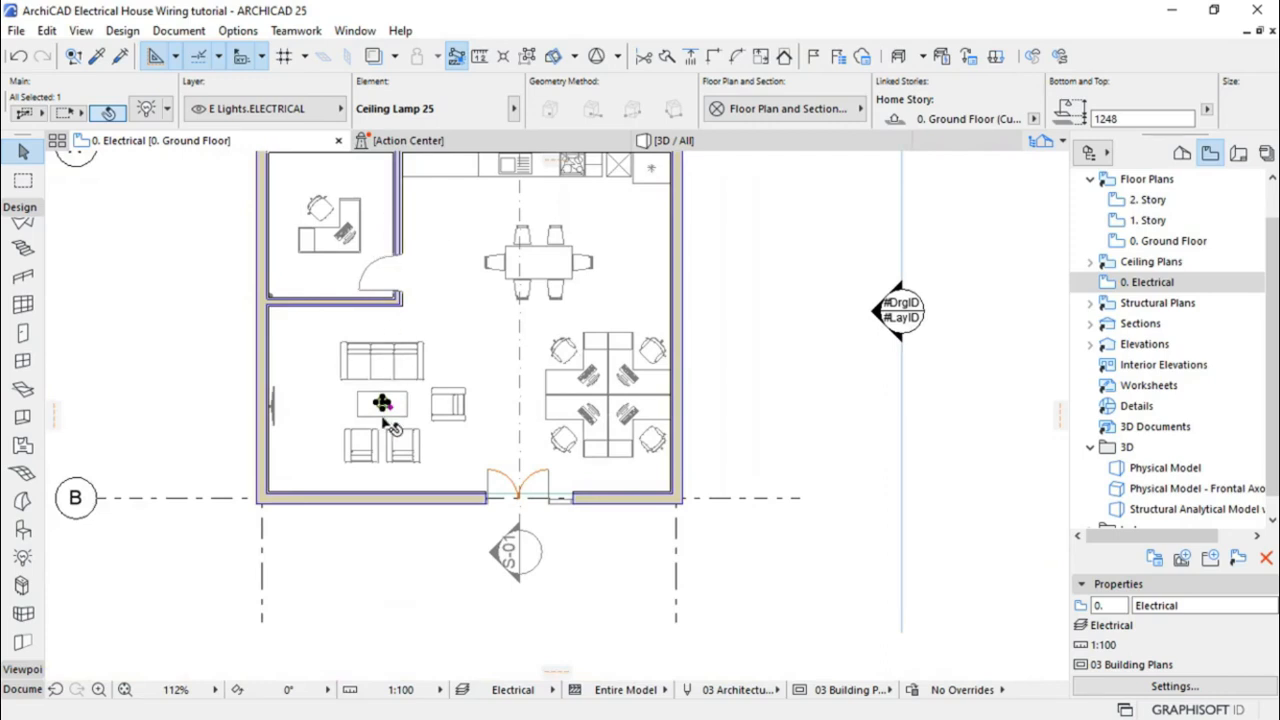
{"action": "scroll", "coordinate": [457, 422], "scroll_direction": "up", "scroll_amount": 5}
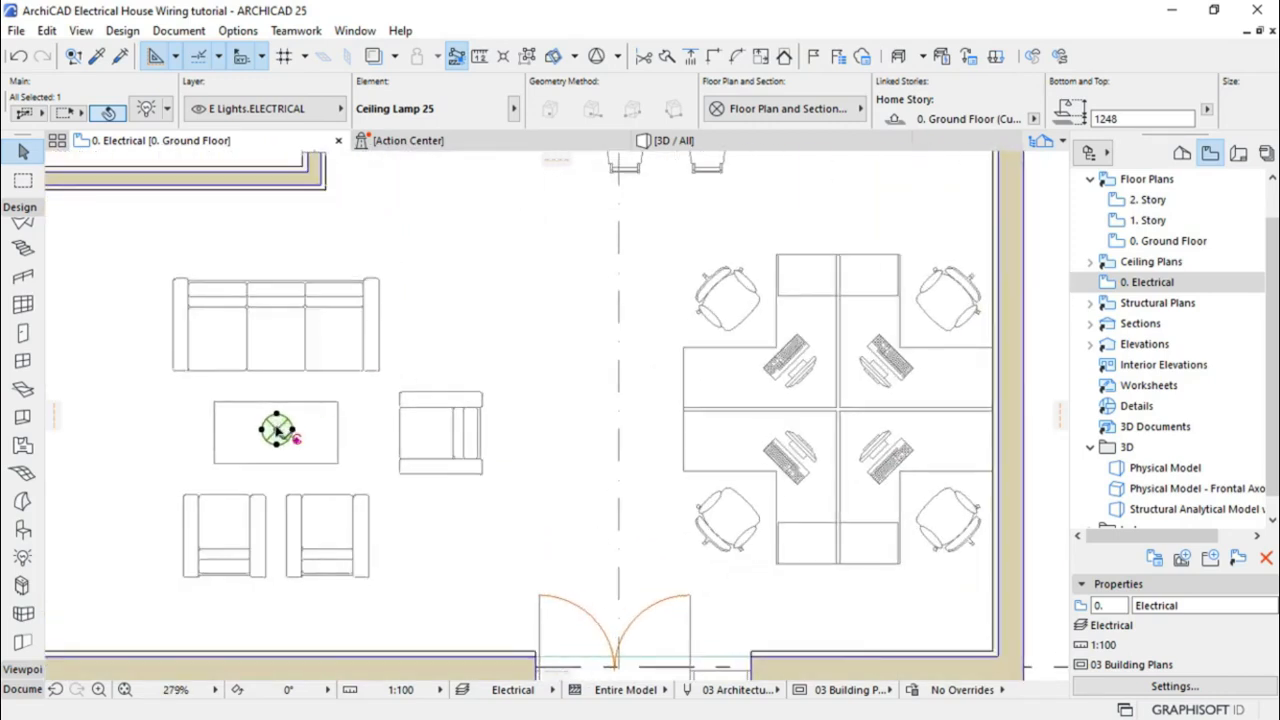
Start Drag Multiple Copies on the ceiling lamp, using its centre as reference
{"action": "right_click", "coordinate": [277, 430]}
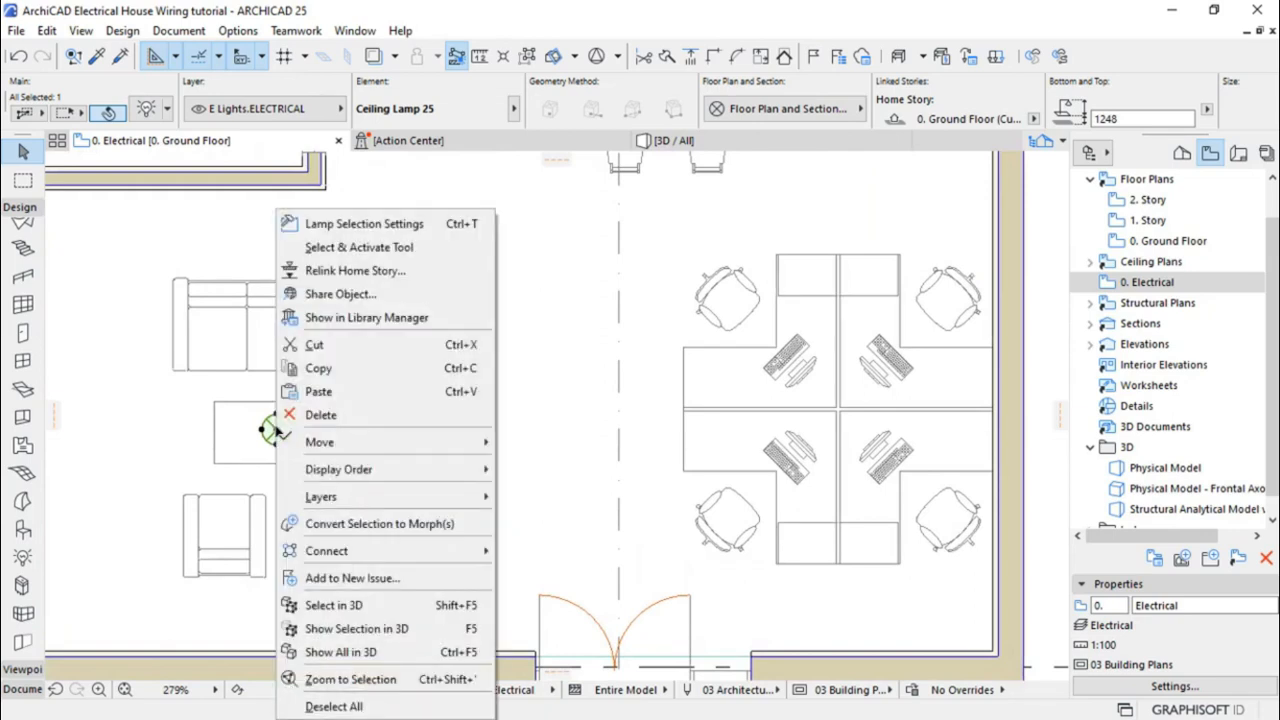
{"action": "mouse_move", "coordinate": [338, 447]}
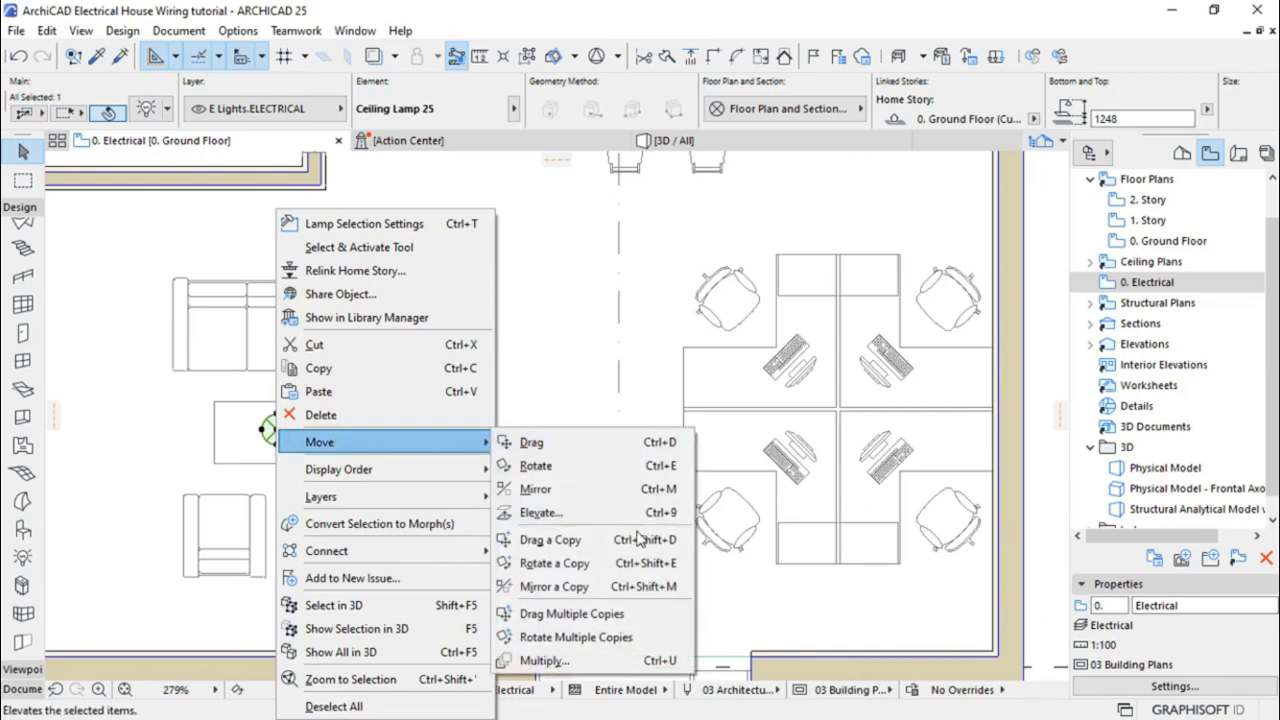
{"action": "left_click", "coordinate": [610, 614]}
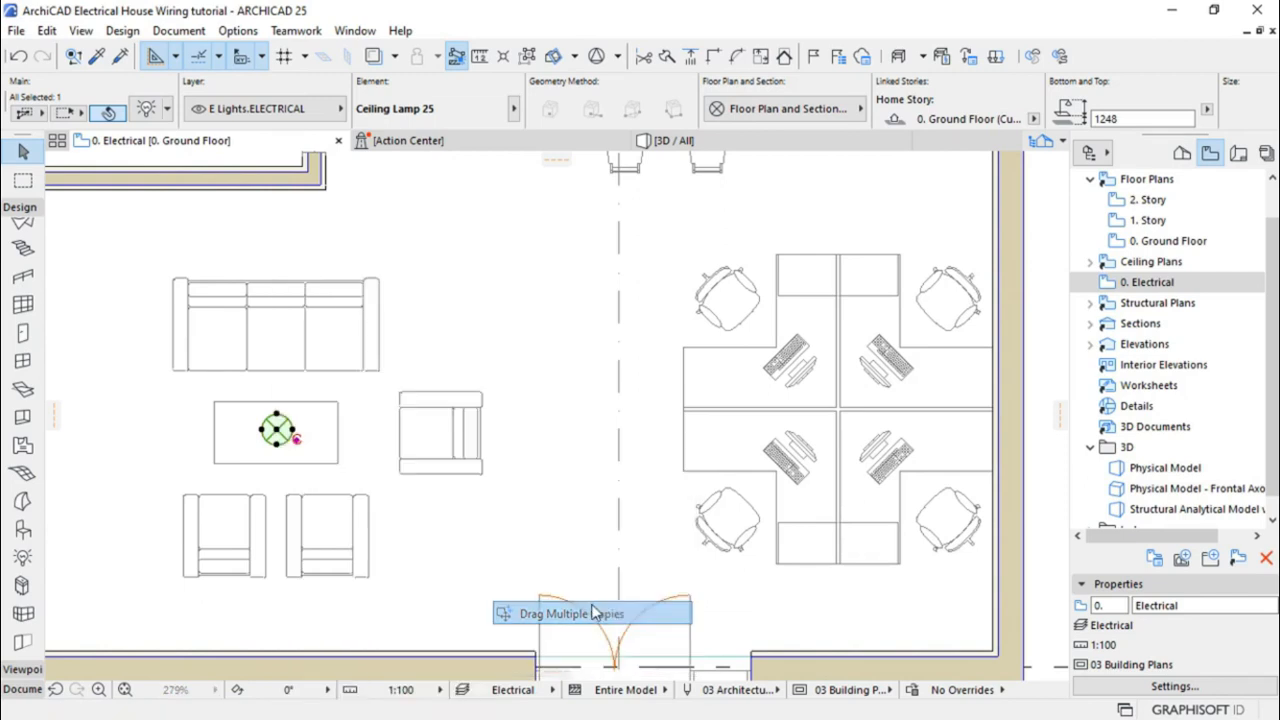
{"action": "left_click", "coordinate": [278, 430]}
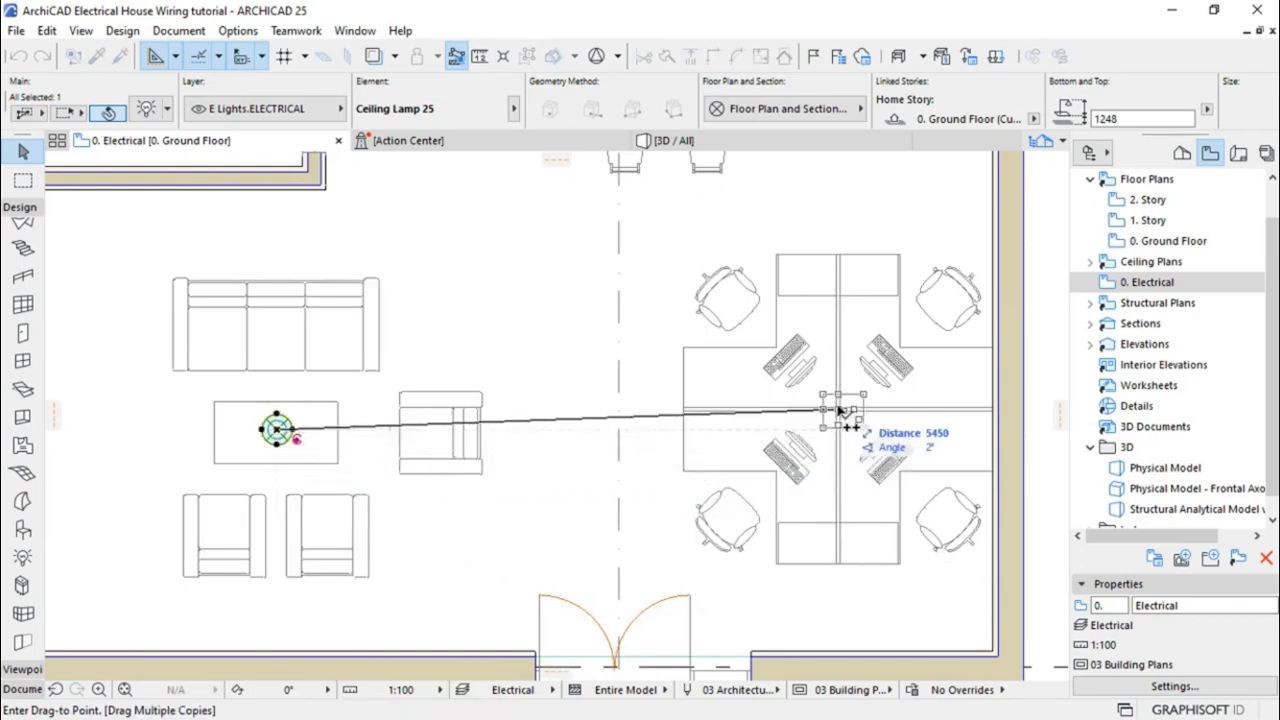
Drop lamp copies on the dining table and office desk, leaving four lamps selected
{"action": "scroll", "coordinate": [697, 600], "scroll_direction": "down", "scroll_amount": 3}
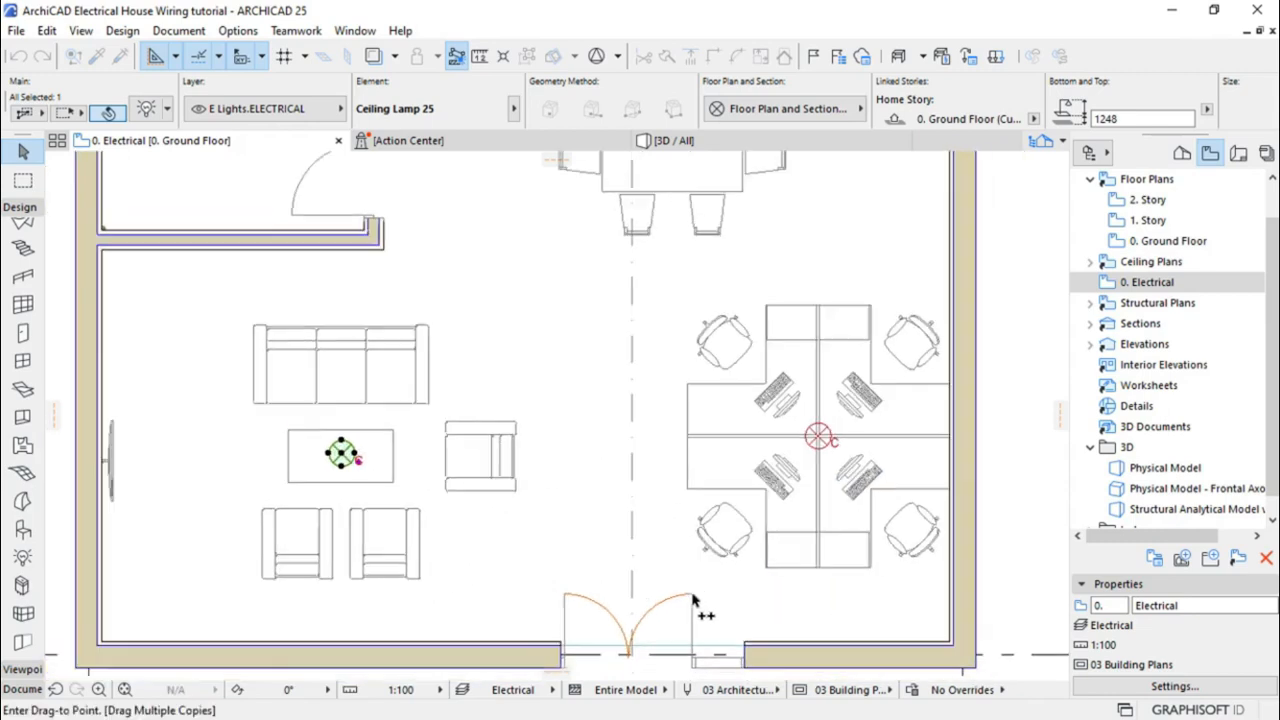
{"action": "scroll", "coordinate": [685, 300], "scroll_direction": "up", "scroll_amount": 3}
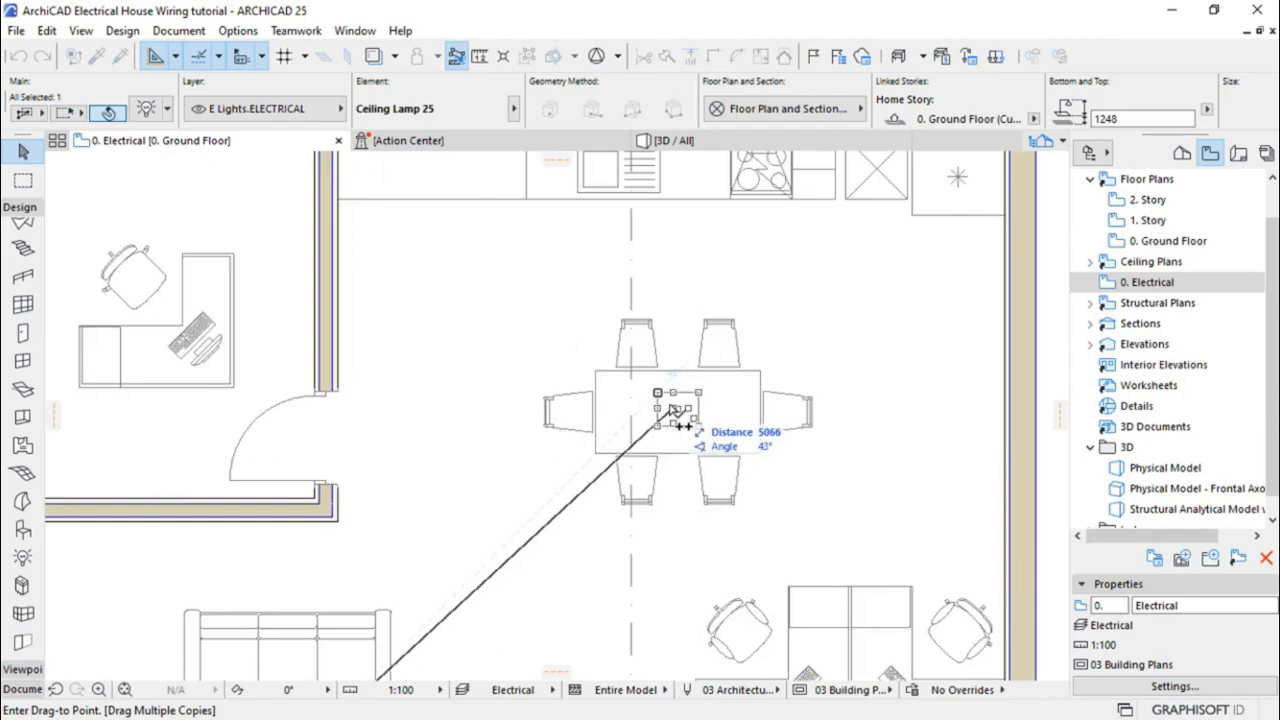
{"action": "left_click", "coordinate": [672, 405]}
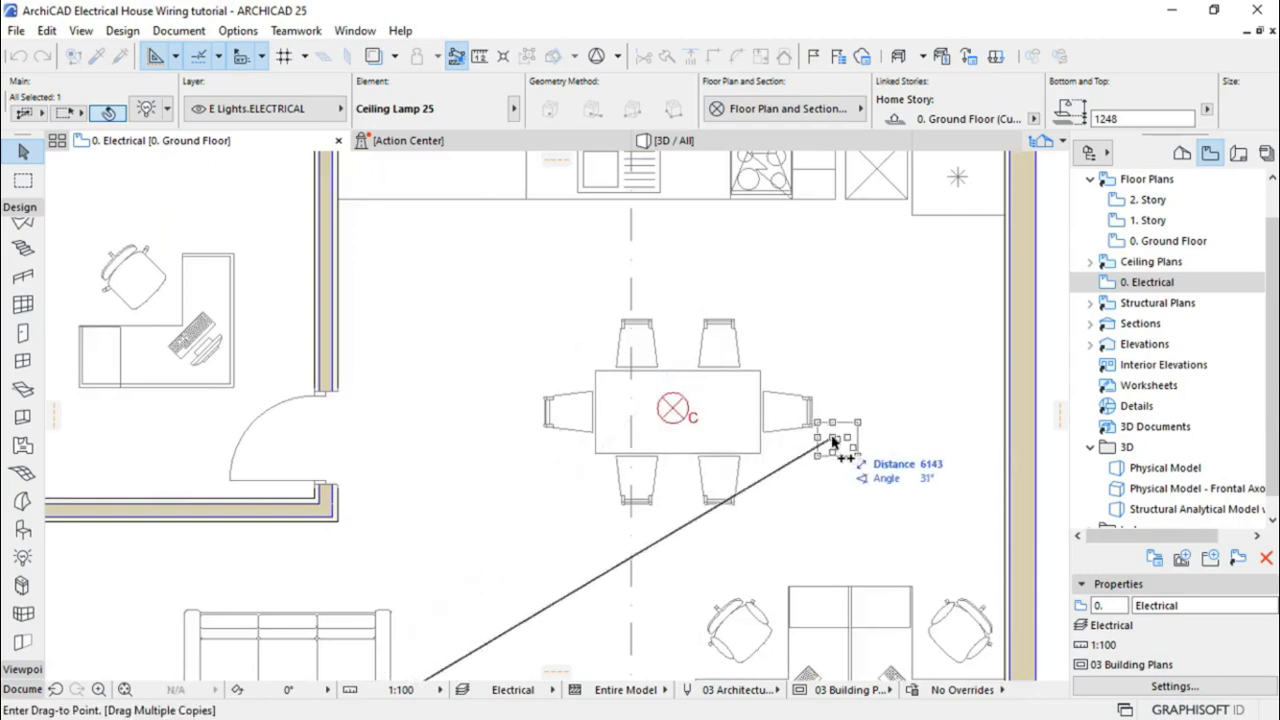
{"action": "scroll", "coordinate": [823, 428], "scroll_direction": "down", "scroll_amount": 1}
{"action": "scroll", "coordinate": [832, 446], "scroll_direction": "down", "scroll_amount": 2}
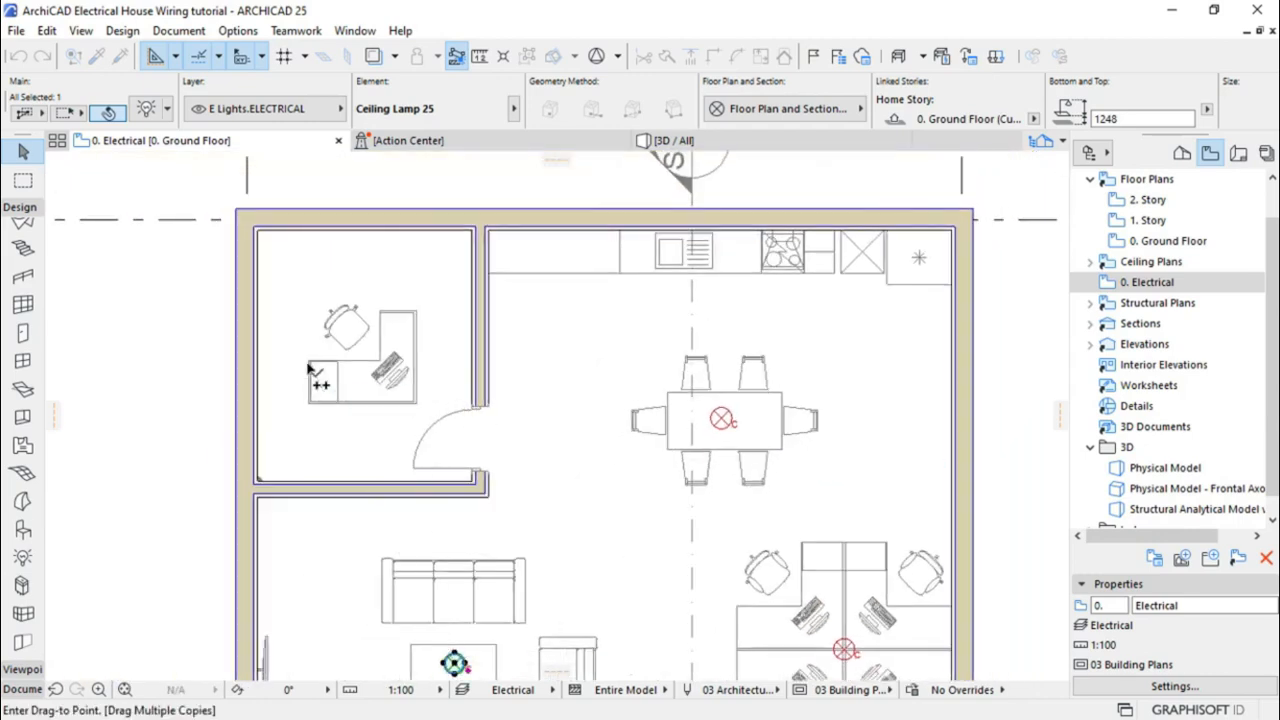
{"action": "scroll", "coordinate": [310, 368], "scroll_direction": "up", "scroll_amount": 2}
{"action": "scroll", "coordinate": [310, 368], "scroll_direction": "up", "scroll_amount": 1}
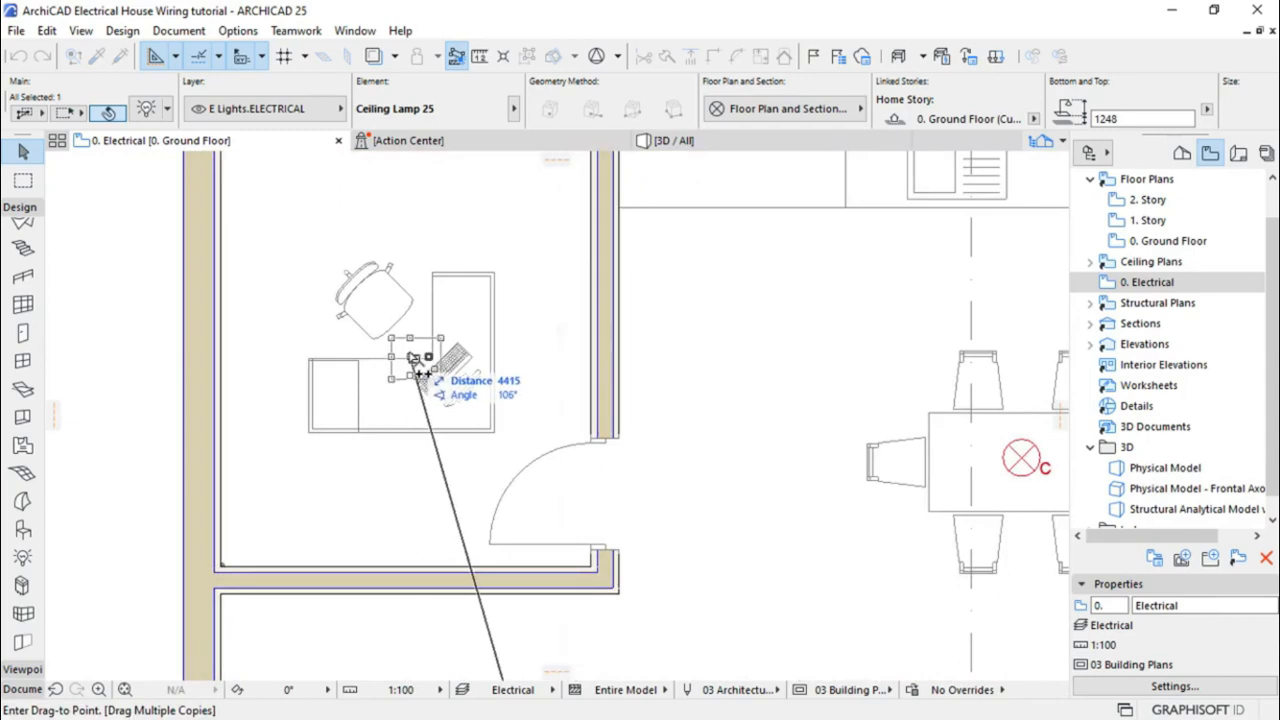
{"action": "left_click", "coordinate": [410, 358]}
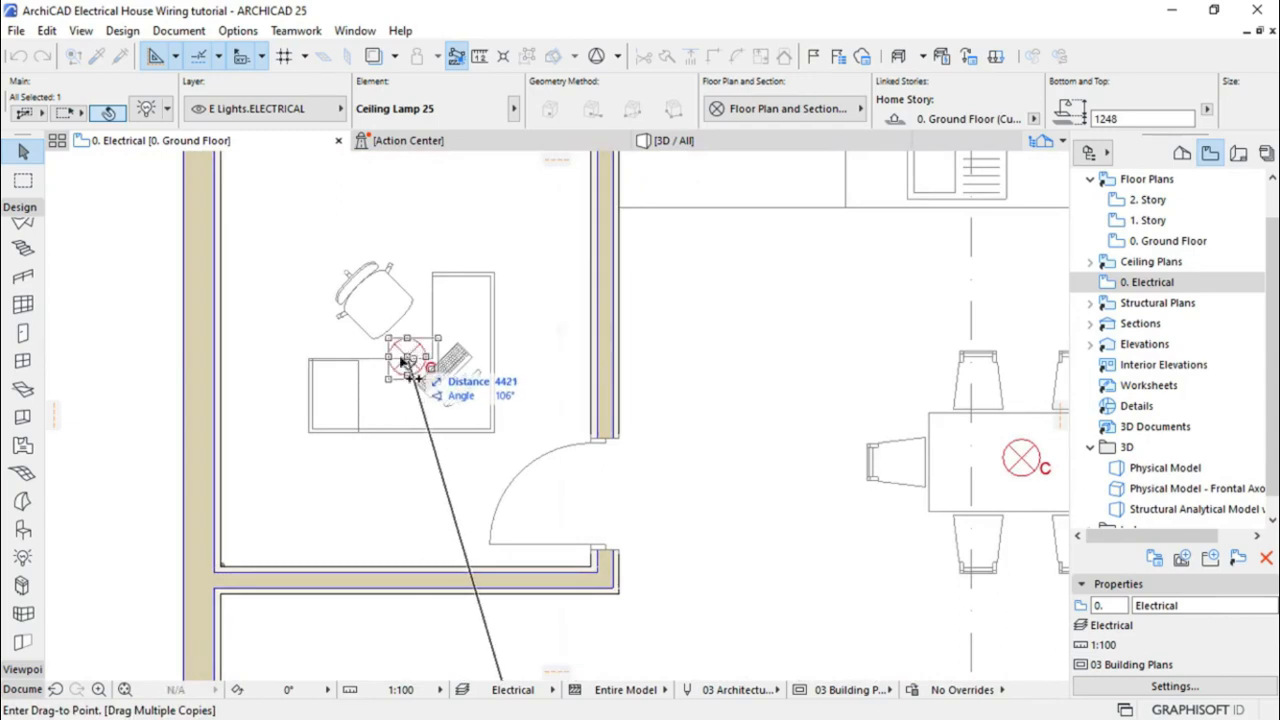
{"action": "scroll", "coordinate": [452, 298], "scroll_direction": "down", "scroll_amount": 3}
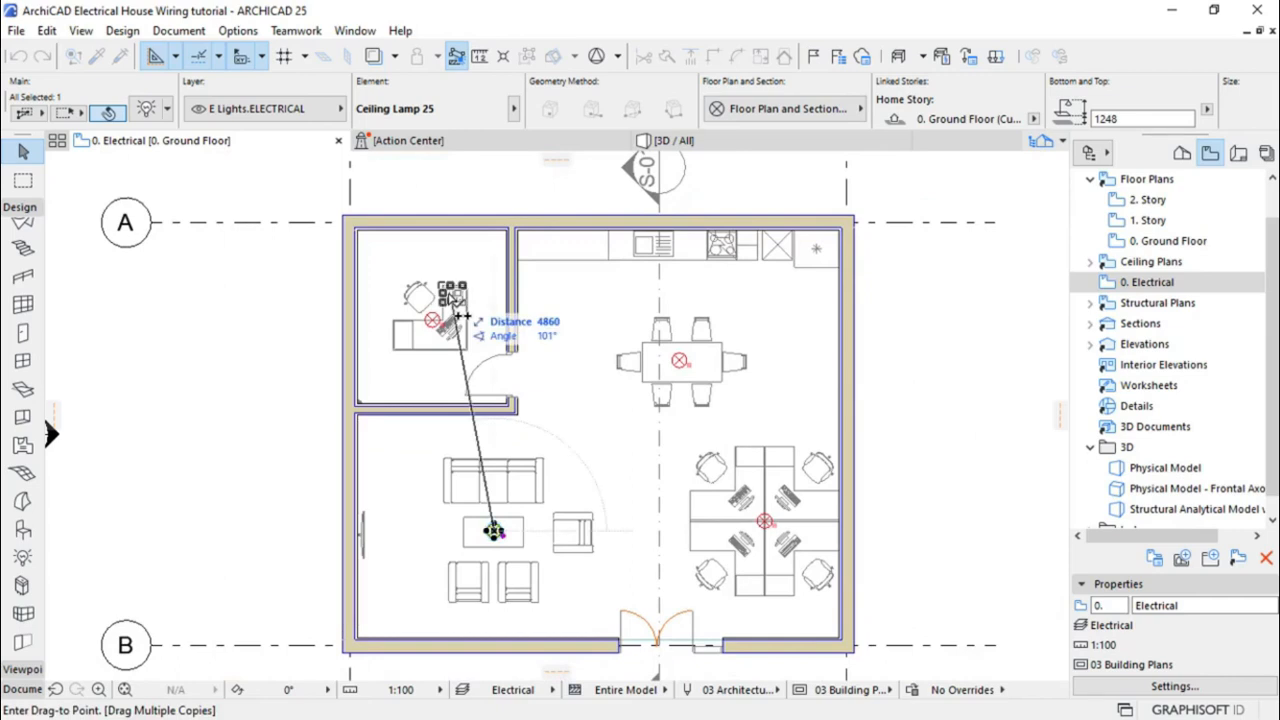
{"action": "key", "text": "Escape"}
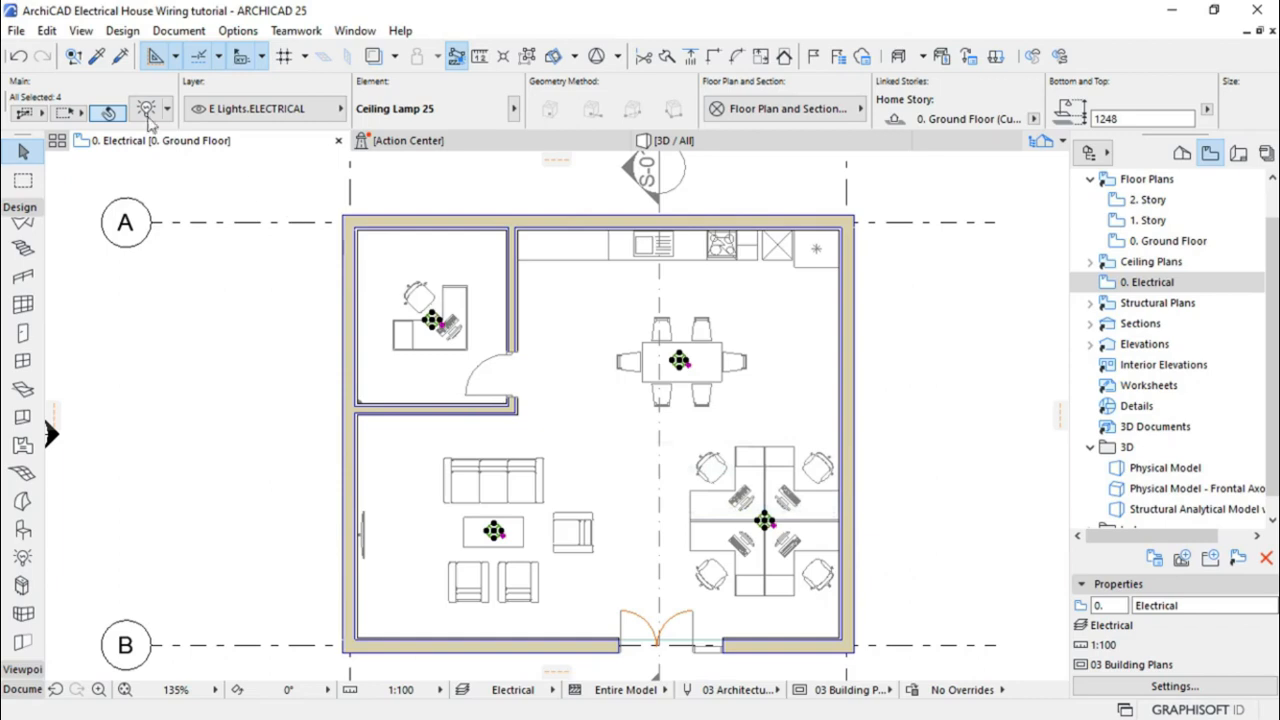
{"action": "left_click", "coordinate": [50, 32]}
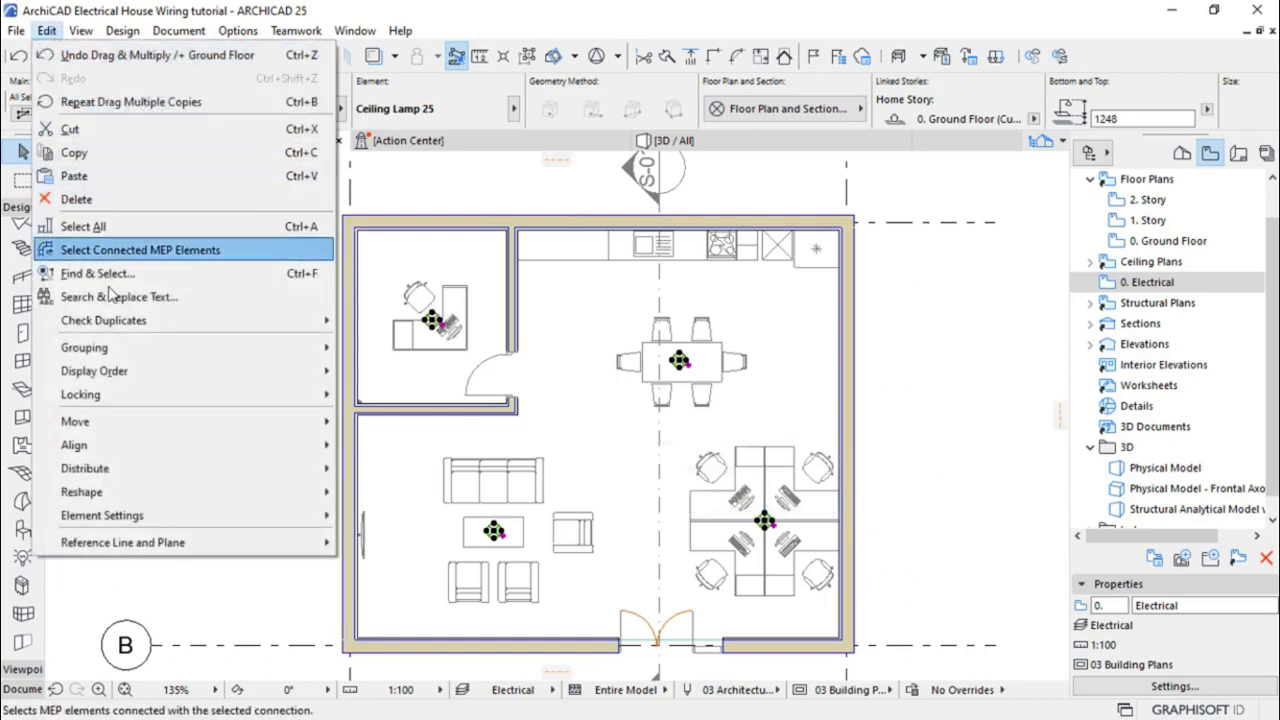
Group the four selected ceiling lamps and then deselect them
{"action": "mouse_move", "coordinate": [128, 352]}
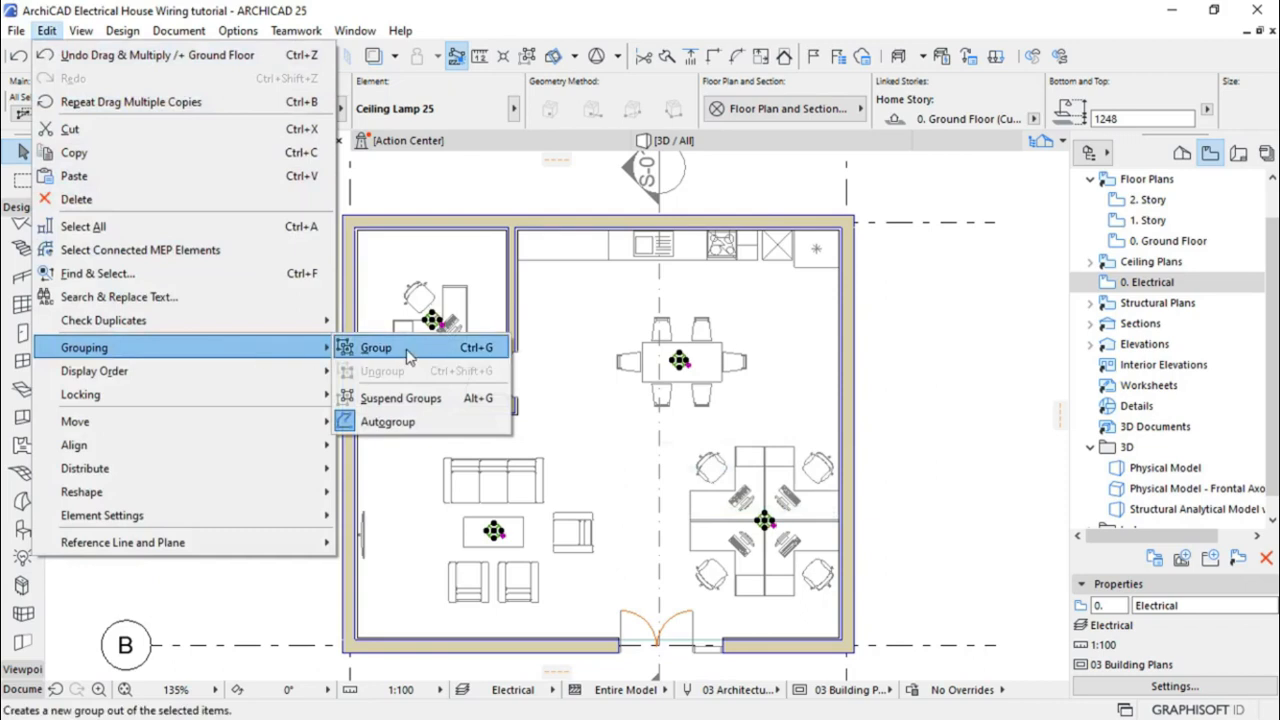
{"action": "left_click", "coordinate": [410, 352]}
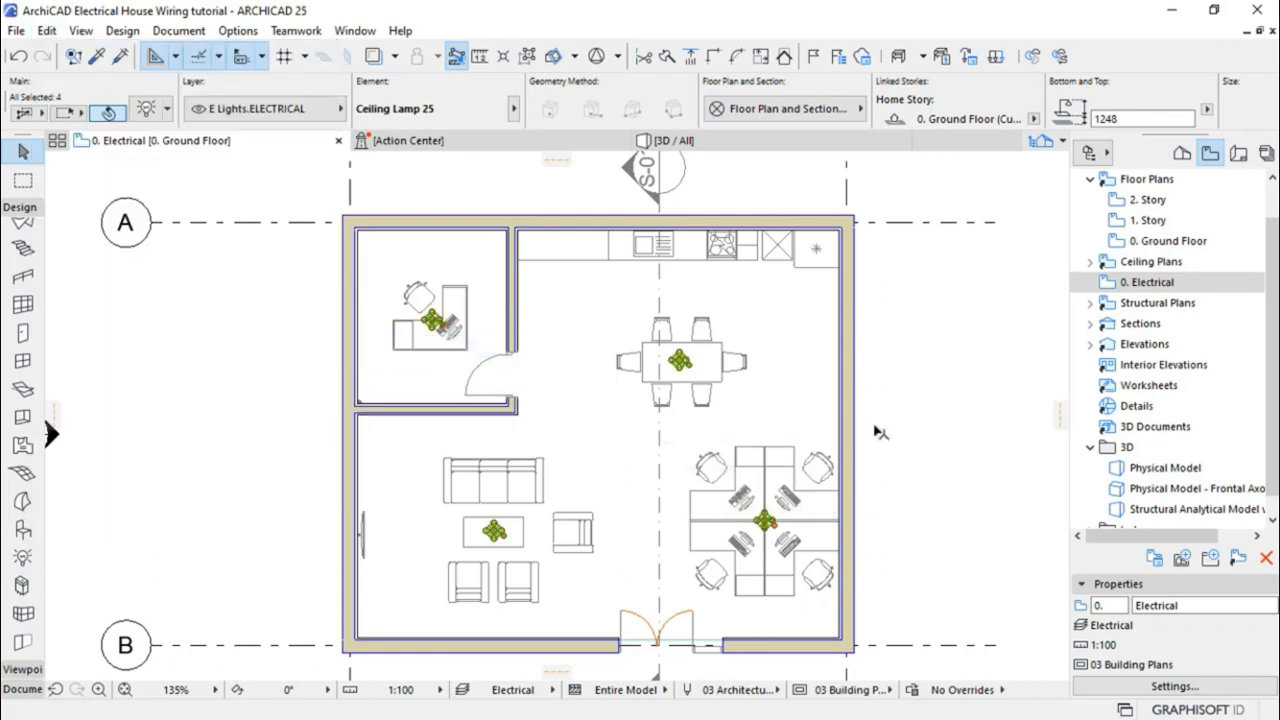
{"action": "left_click", "coordinate": [924, 397]}
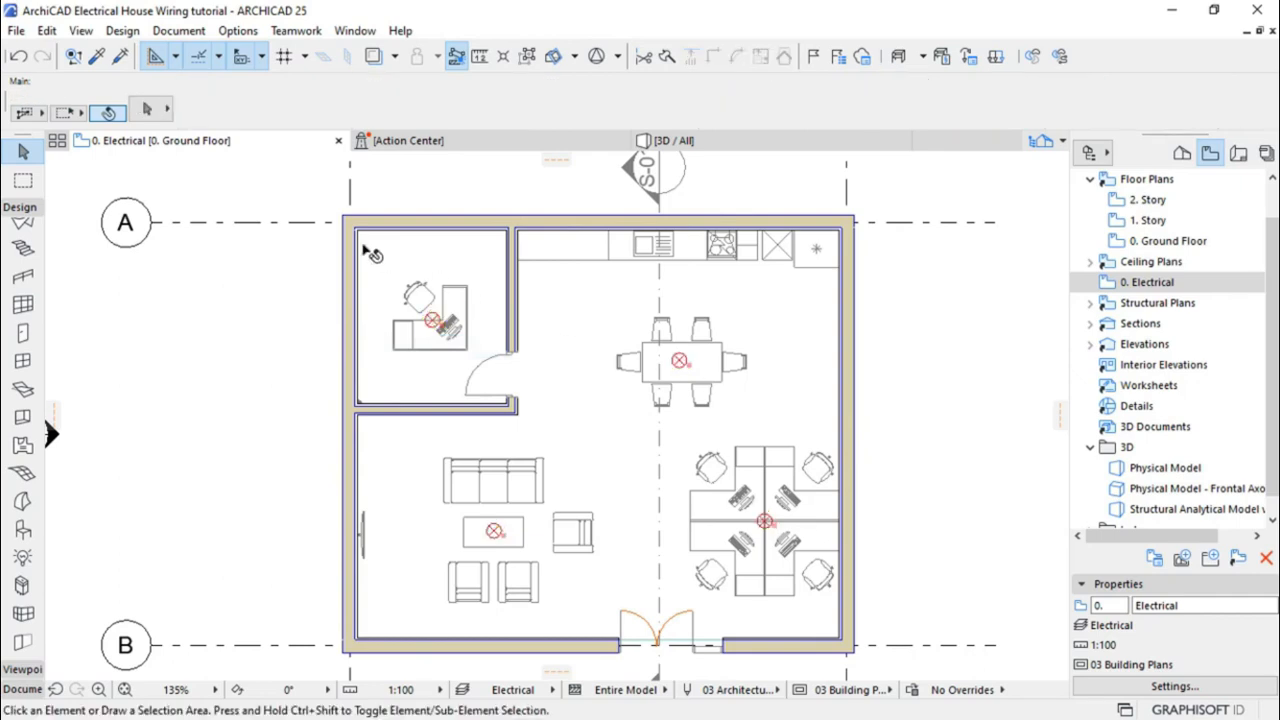
{"action": "scroll", "coordinate": [372, 254], "scroll_direction": "up", "scroll_amount": 4}
{"action": "scroll", "coordinate": [372, 254], "scroll_direction": "up", "scroll_amount": 1}
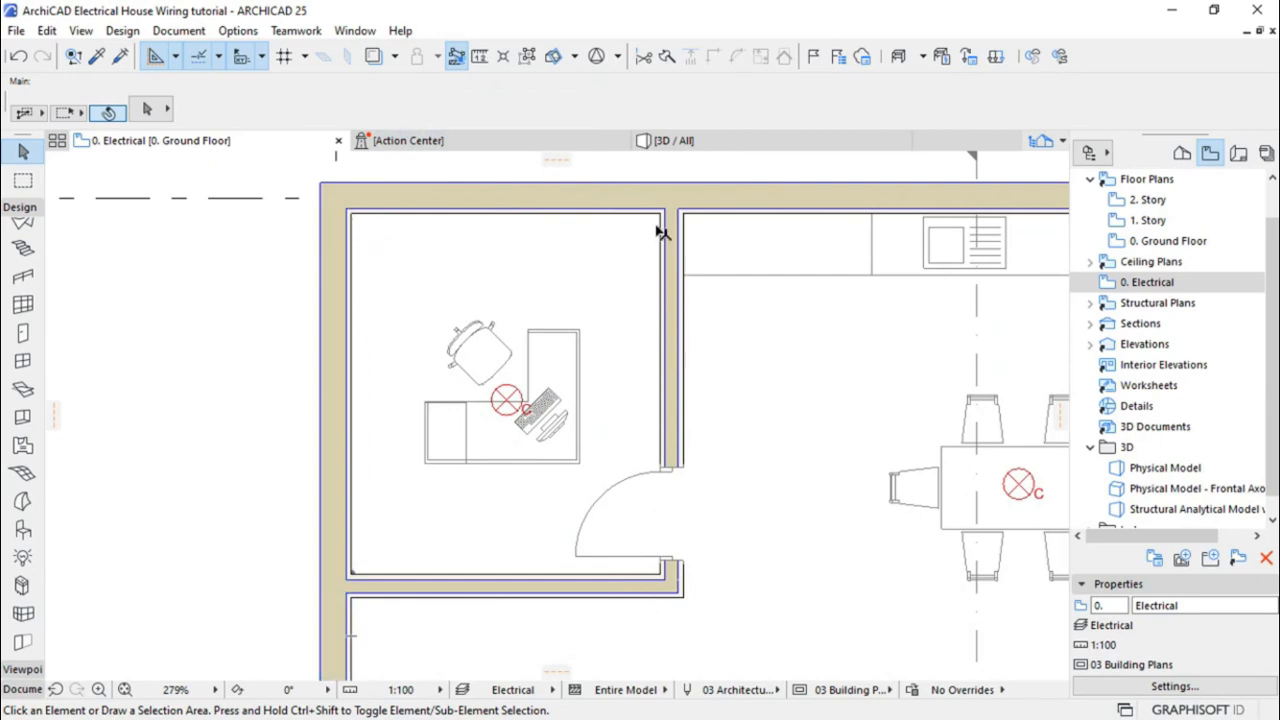
Collapse the Design toolbox and expand the Document tools
{"action": "mouse_move", "coordinate": [507, 401]}
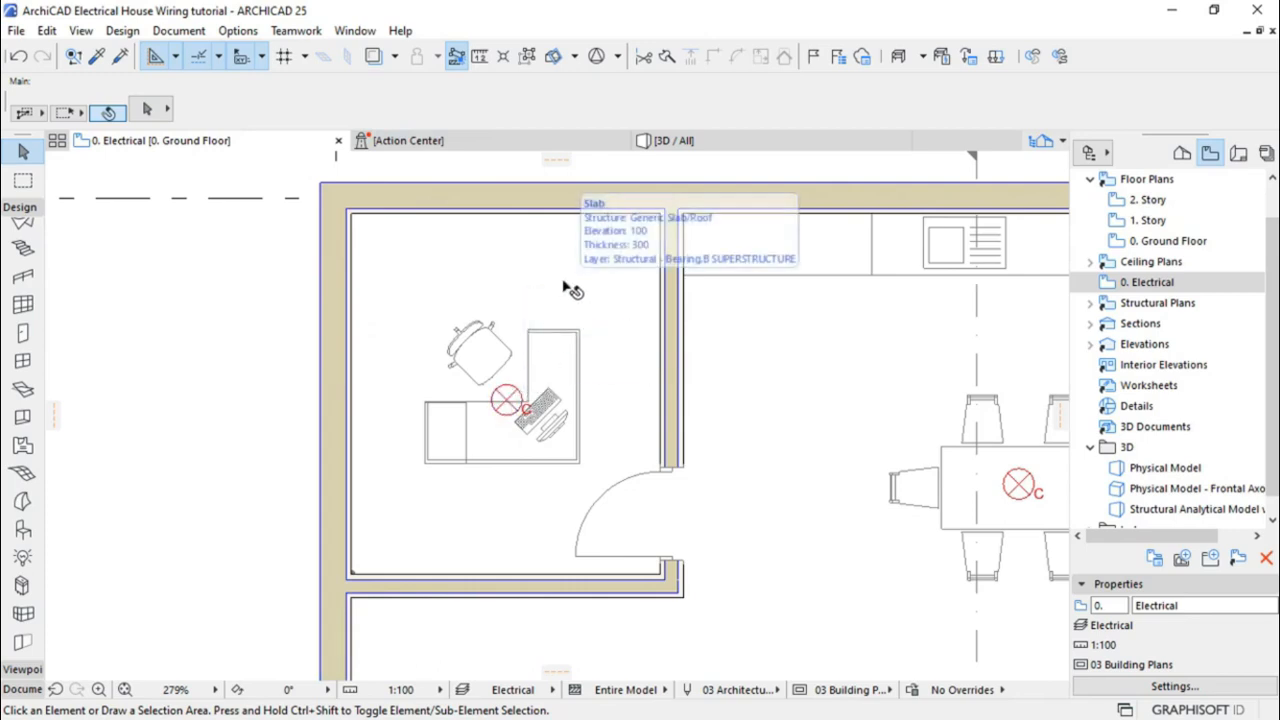
{"action": "left_click", "coordinate": [17, 208]}
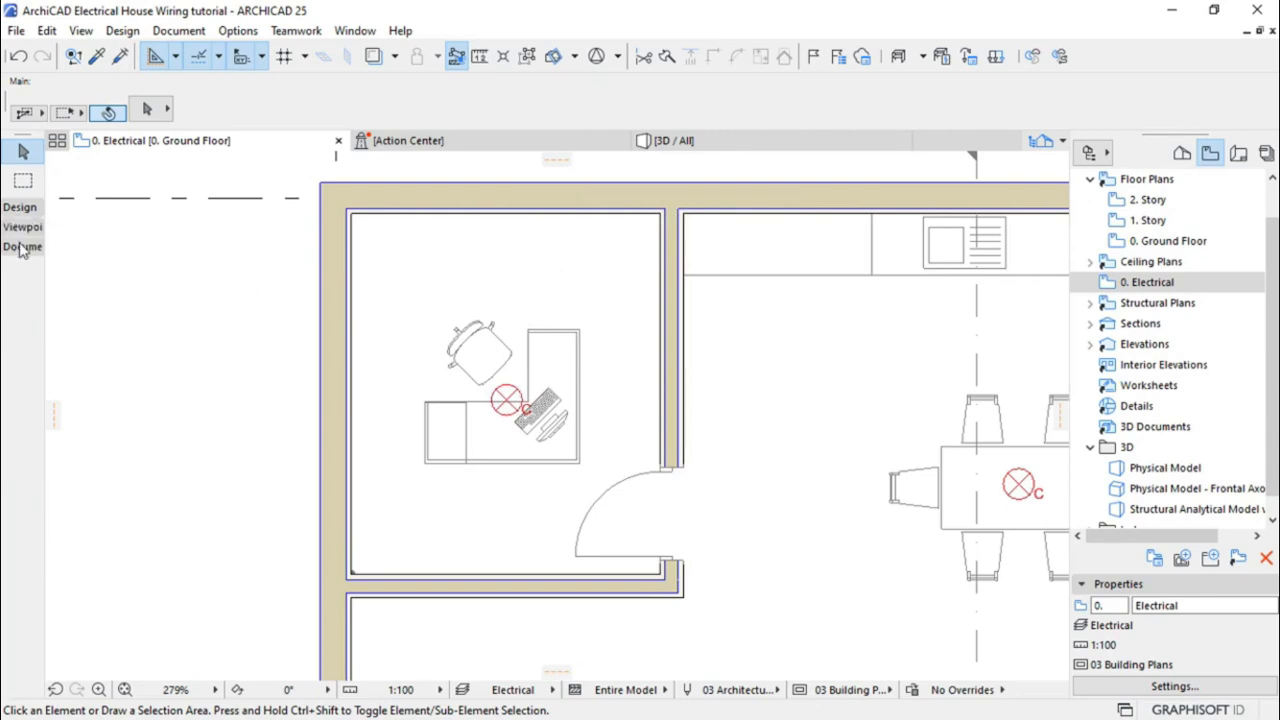
{"action": "left_click", "coordinate": [22, 248]}
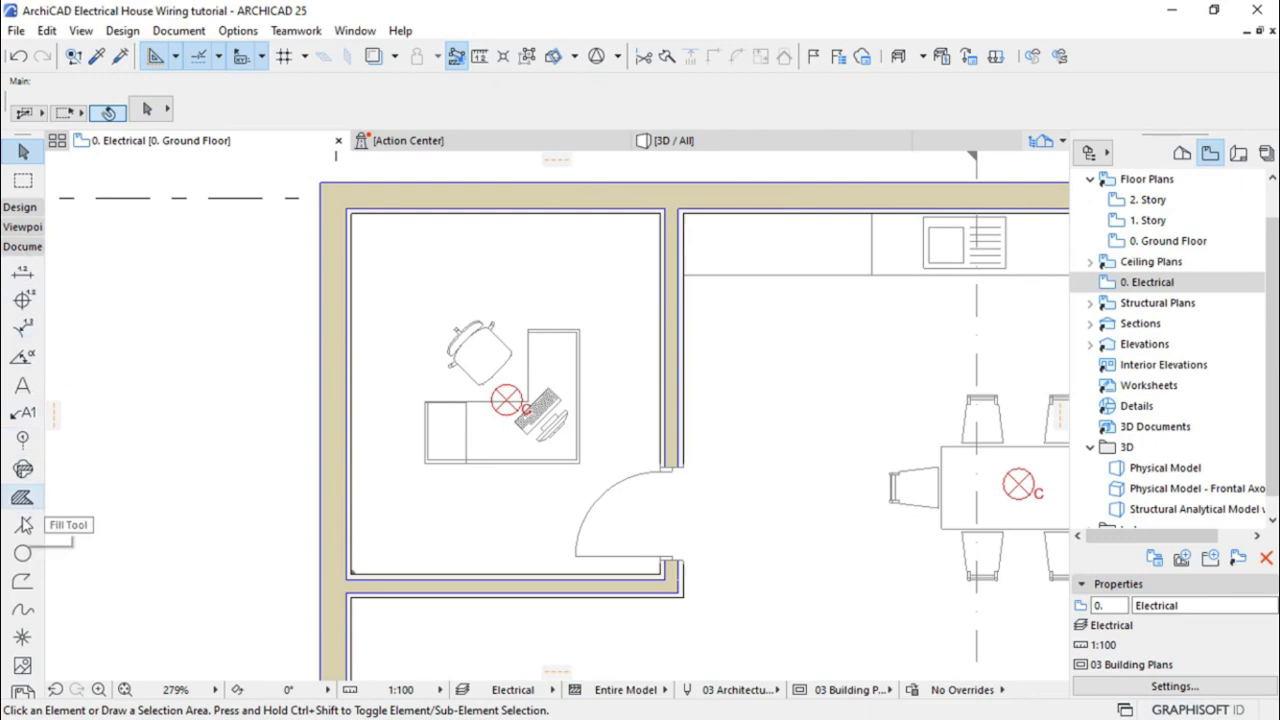
Draw corner-to-corner diagonal lines across the office so they cross at its centre
{"action": "left_click", "coordinate": [23, 526]}
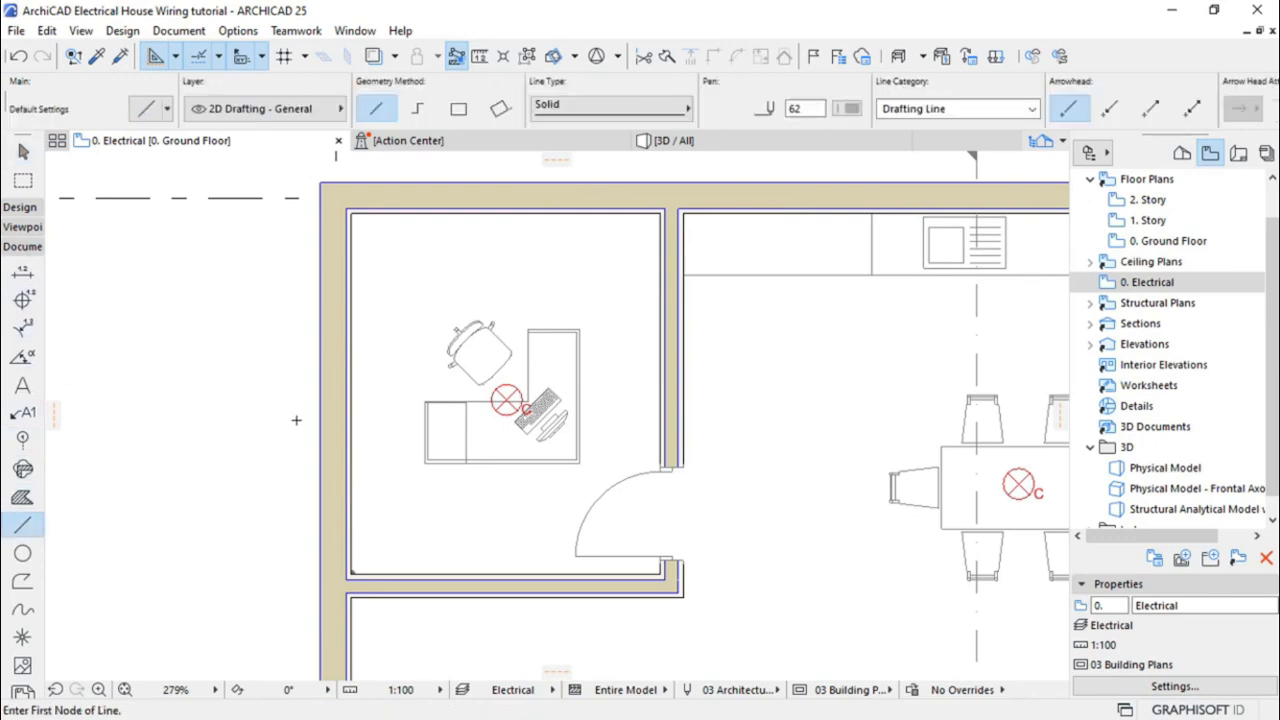
{"action": "left_click", "coordinate": [350, 212]}
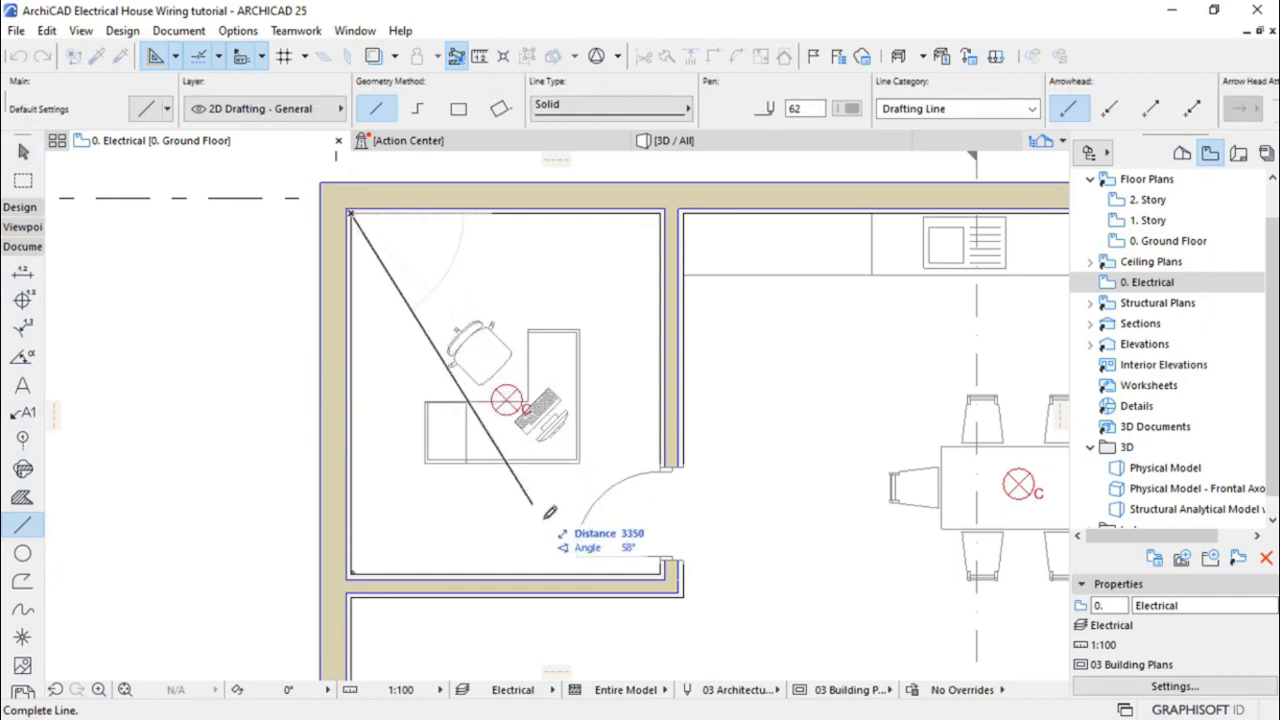
{"action": "left_click", "coordinate": [663, 567]}
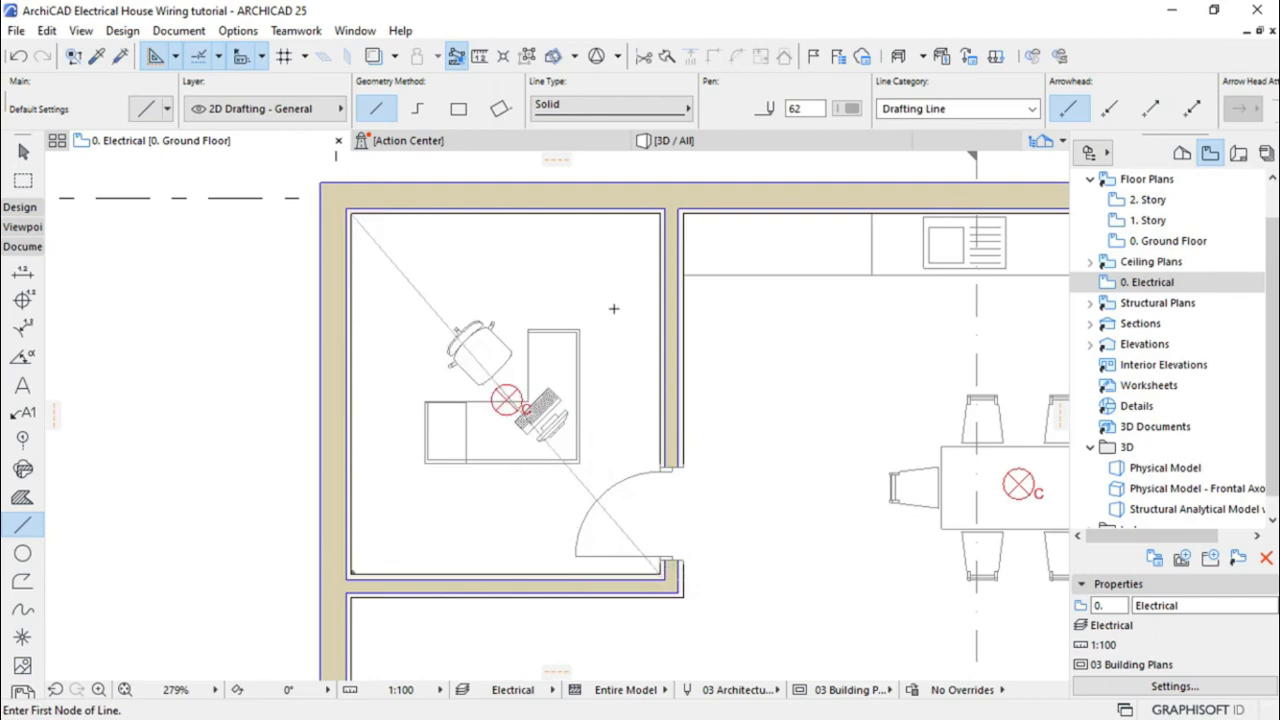
{"action": "left_click", "coordinate": [661, 211]}
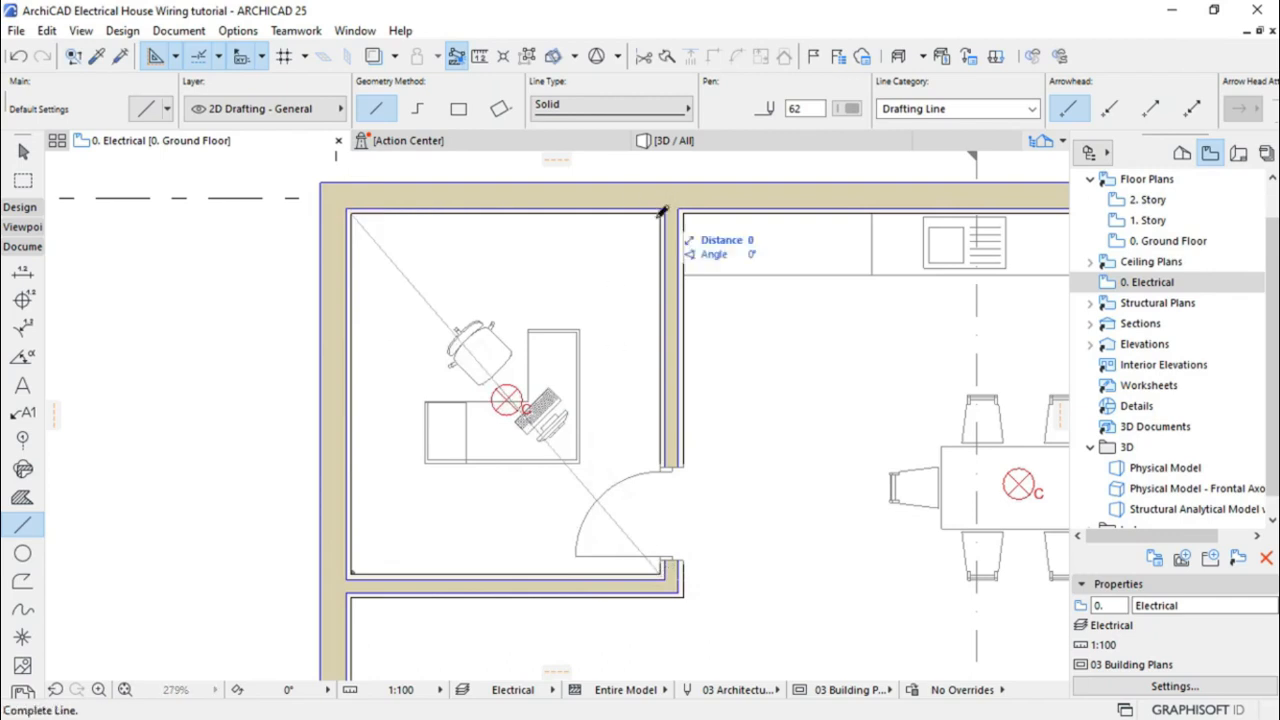
{"action": "left_click", "coordinate": [358, 569]}
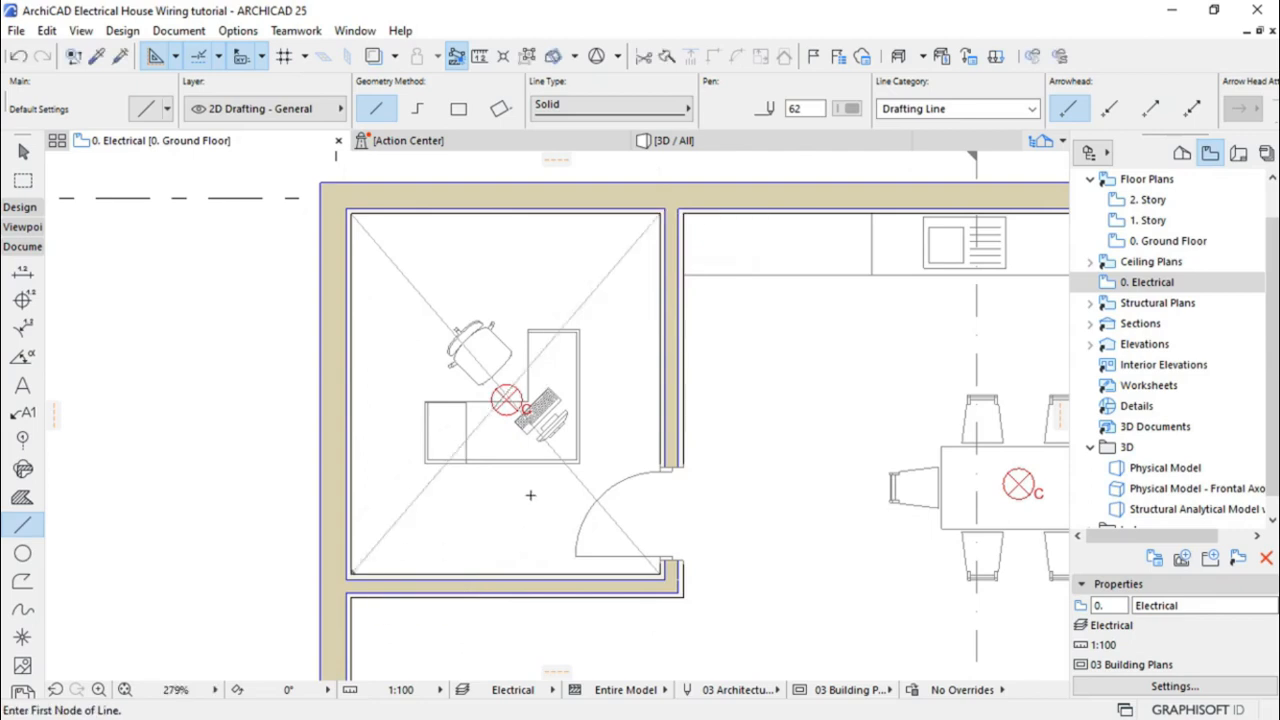
{"action": "scroll", "coordinate": [476, 392], "scroll_direction": "up", "scroll_amount": 5}
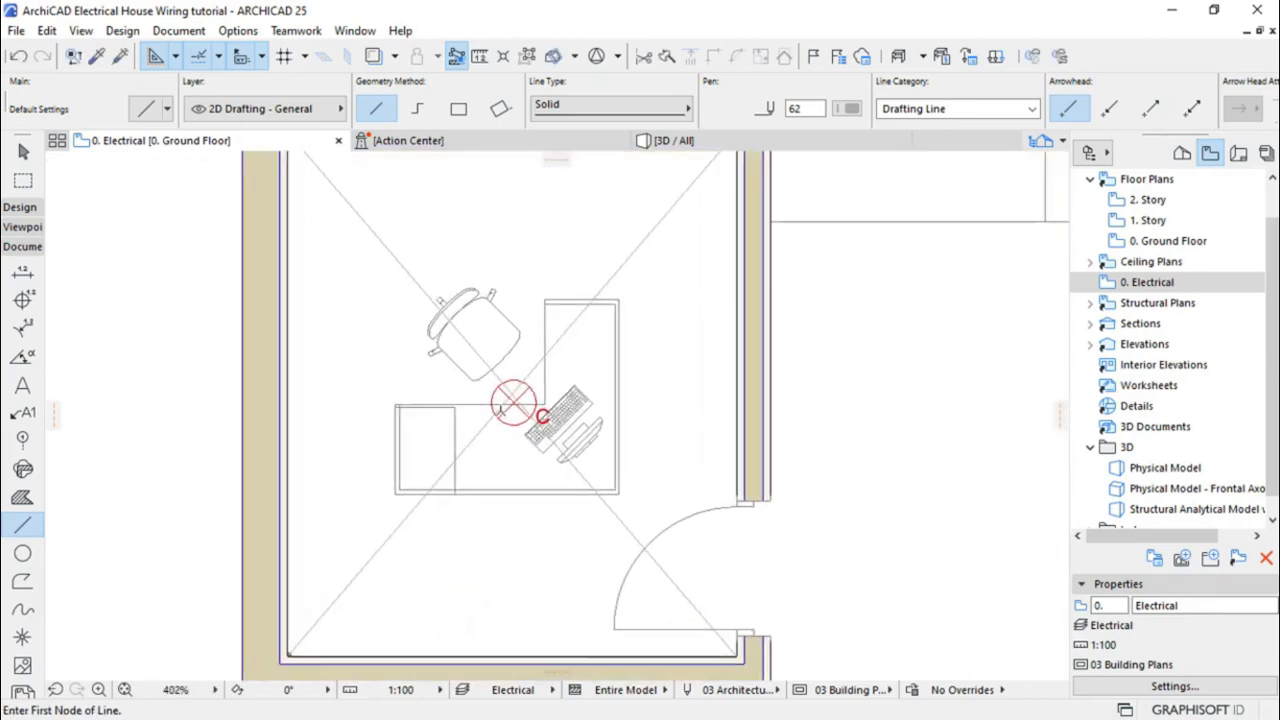
{"action": "scroll", "coordinate": [500, 410], "scroll_direction": "up", "scroll_amount": 5}
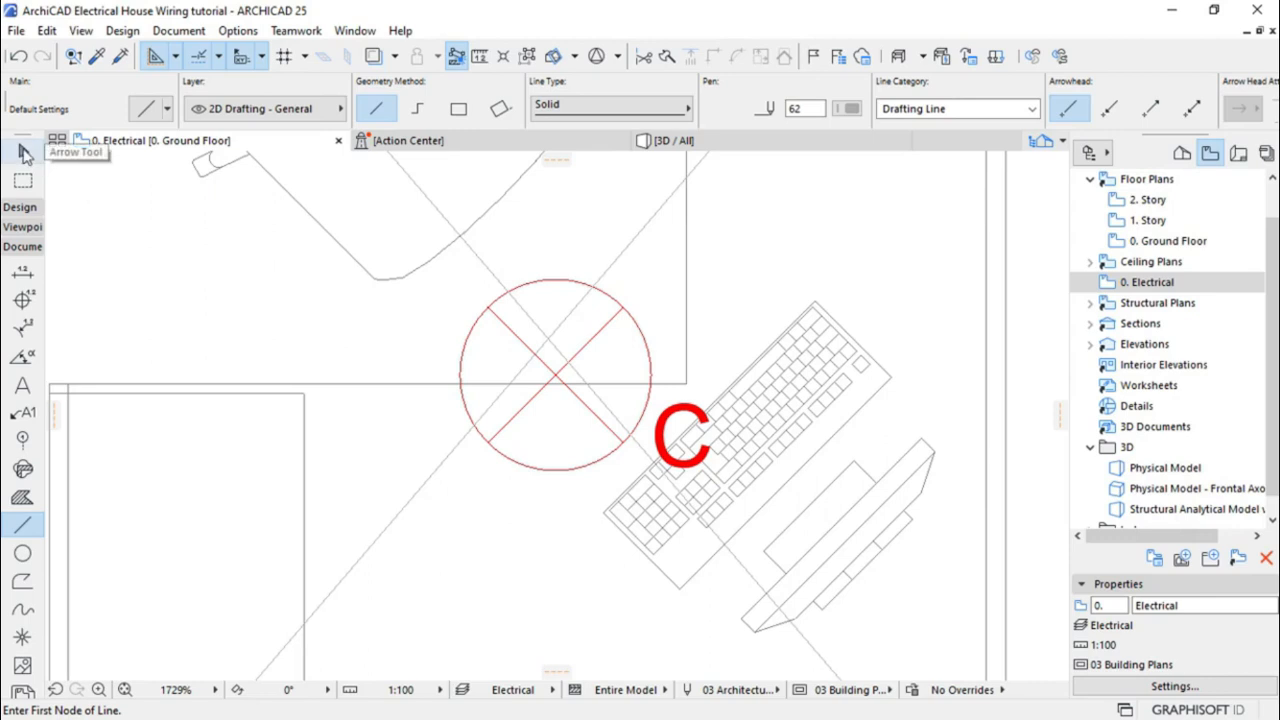
{"action": "left_click", "coordinate": [25, 152]}
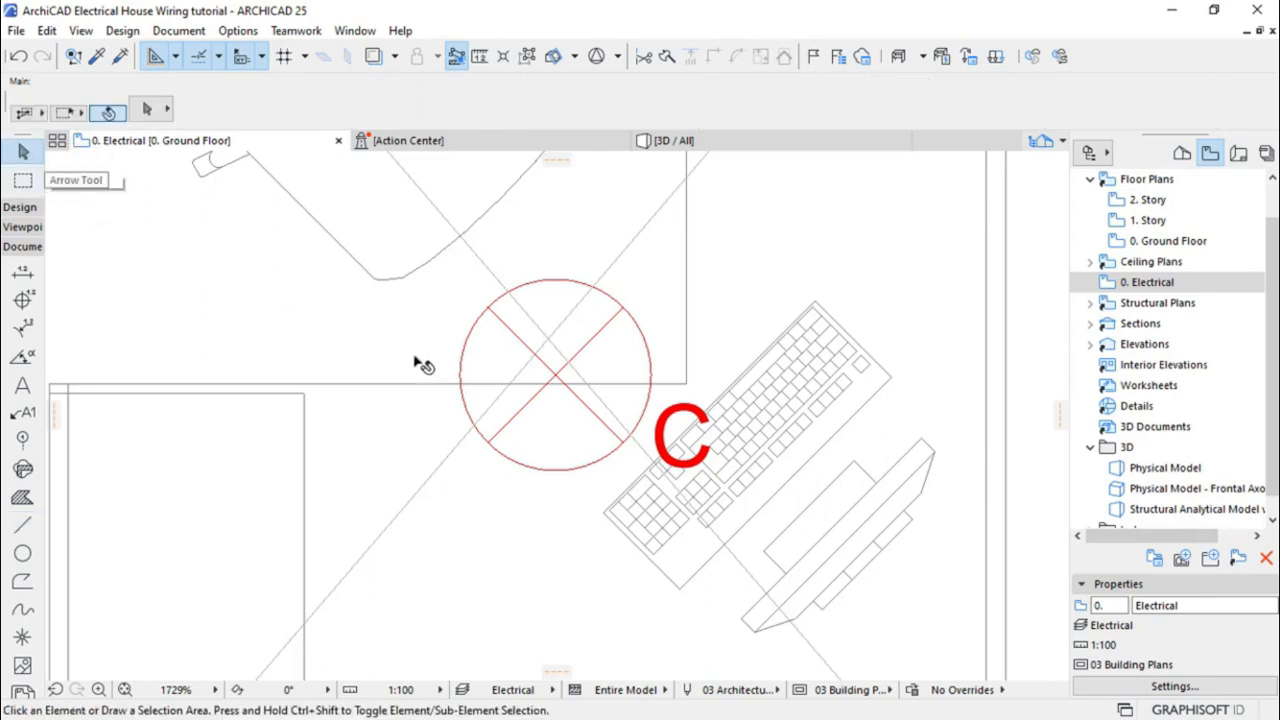
Clear the grouped lamp selection and turn on Suspend Groups to pick lamps individually
{"action": "left_click", "coordinate": [555, 378]}
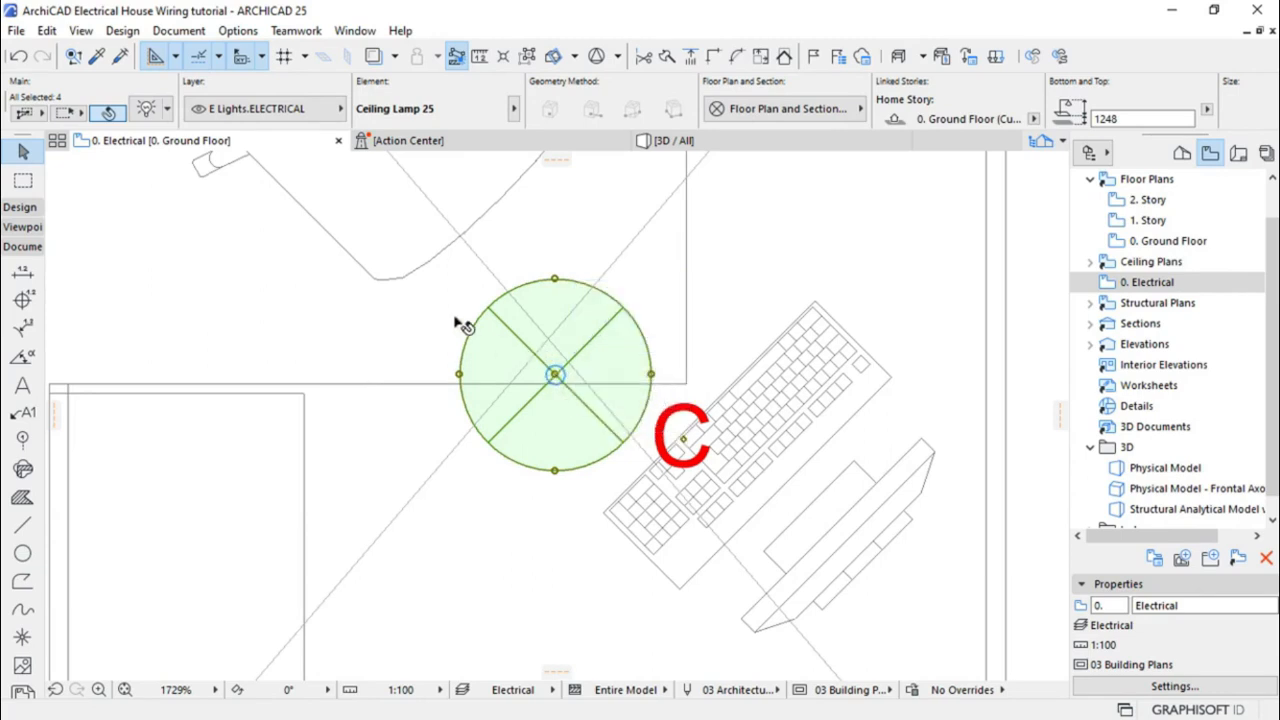
{"action": "scroll", "coordinate": [355, 306], "scroll_direction": "down", "scroll_amount": 5}
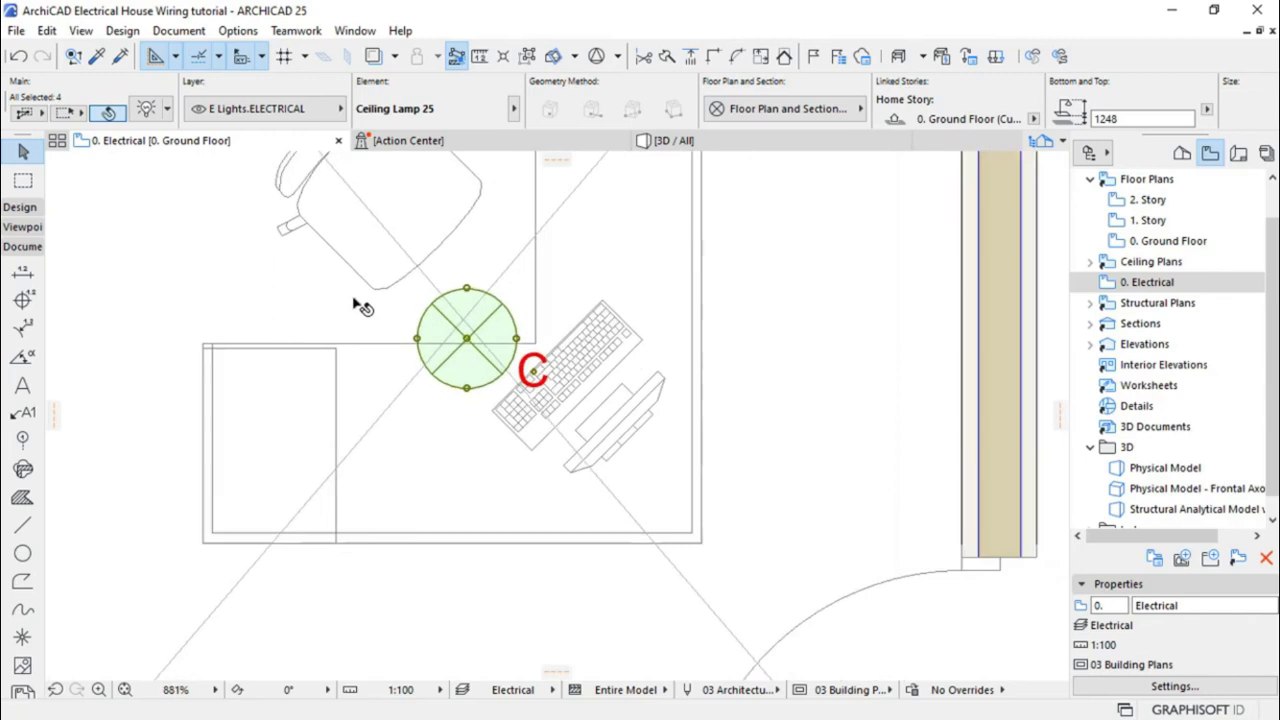
{"action": "scroll", "coordinate": [352, 306], "scroll_direction": "down", "scroll_amount": 3}
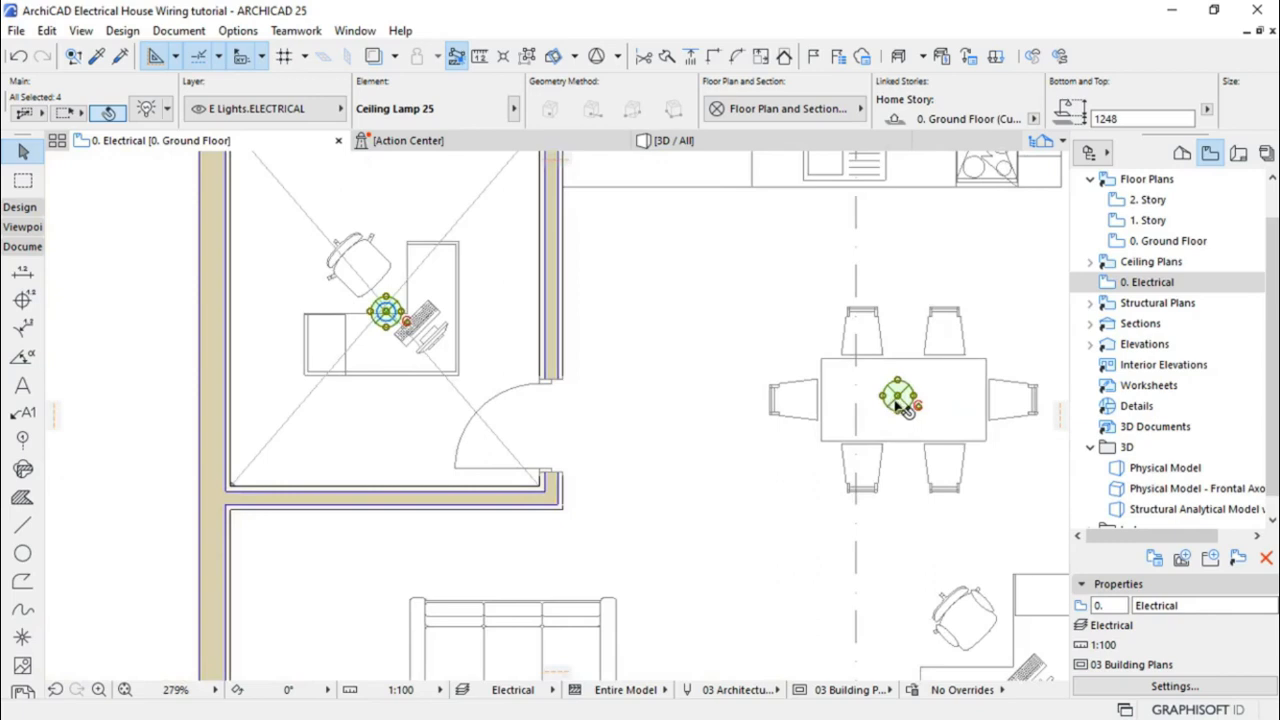
{"action": "left_click", "coordinate": [670, 346]}
{"action": "key", "text": "Escape"}
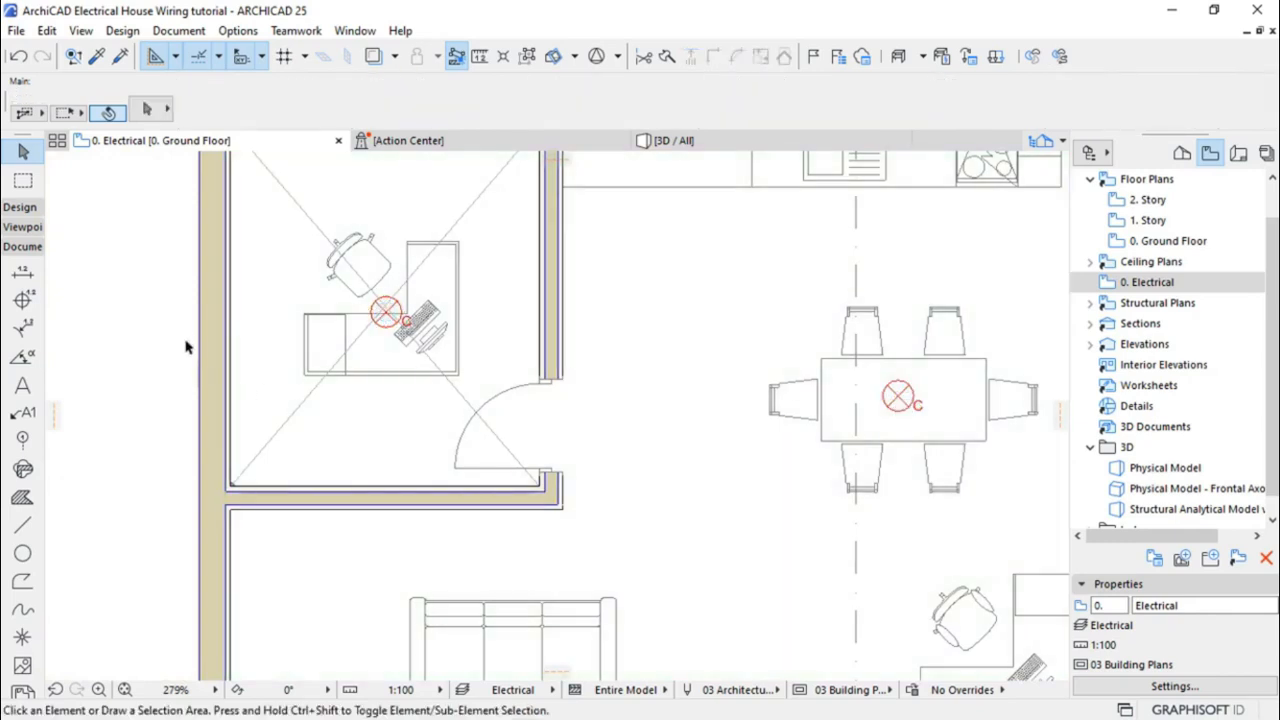
{"action": "left_click", "coordinate": [527, 57]}
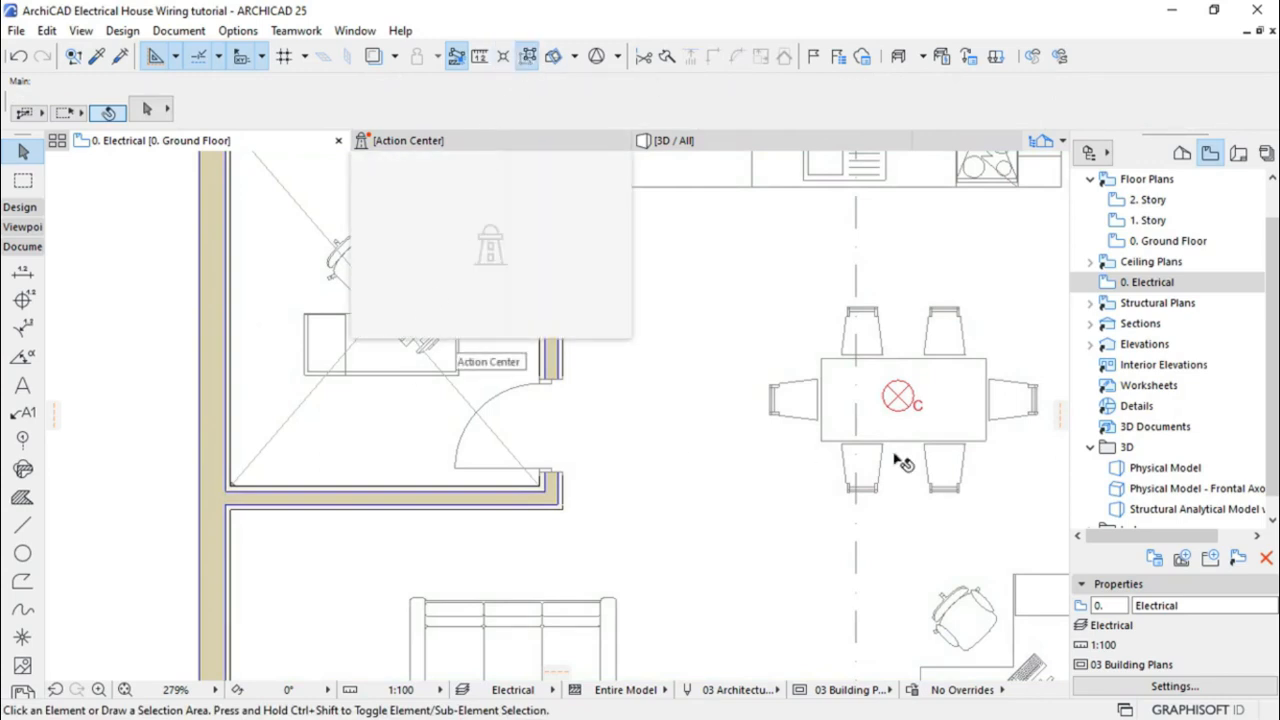
Move the office ceiling lamp by its centre onto the diagonals' crossing point
{"action": "scroll", "coordinate": [380, 310], "scroll_direction": "up", "scroll_amount": 3}
{"action": "scroll", "coordinate": [380, 312], "scroll_direction": "up", "scroll_amount": 3}
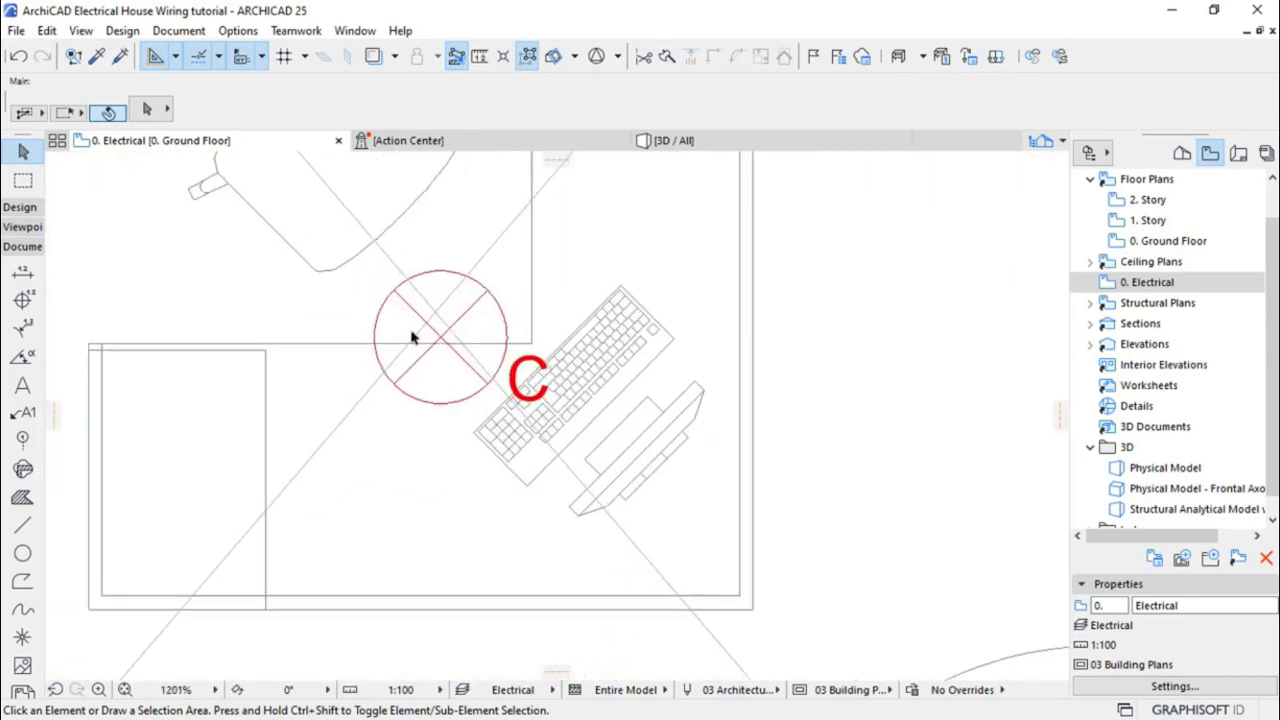
{"action": "left_click", "coordinate": [446, 344]}
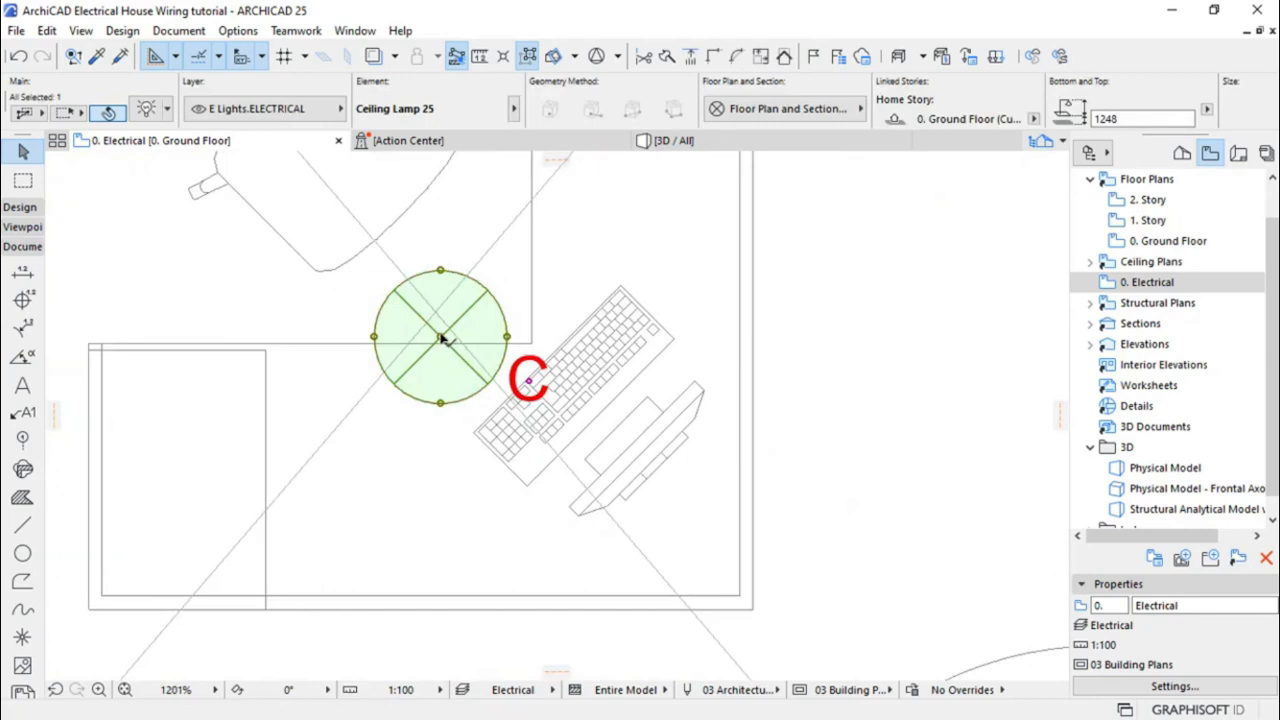
{"action": "left_click", "coordinate": [443, 339]}
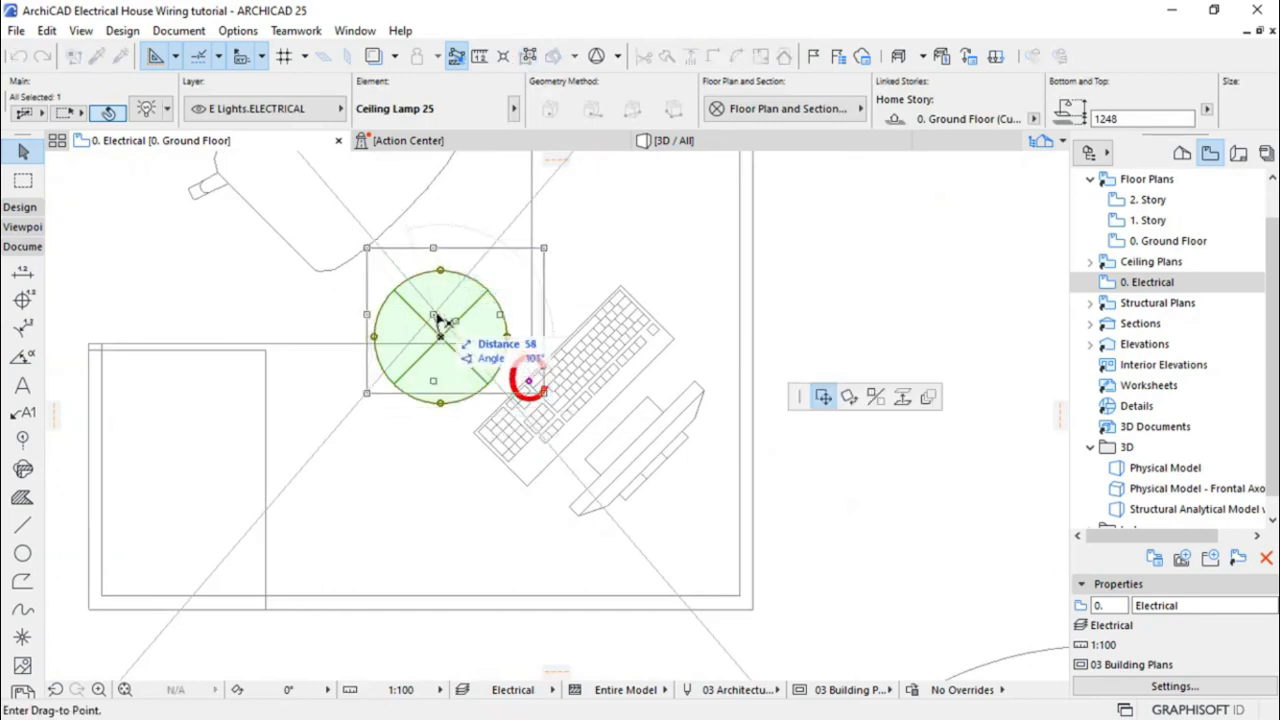
{"action": "left_click", "coordinate": [436, 314]}
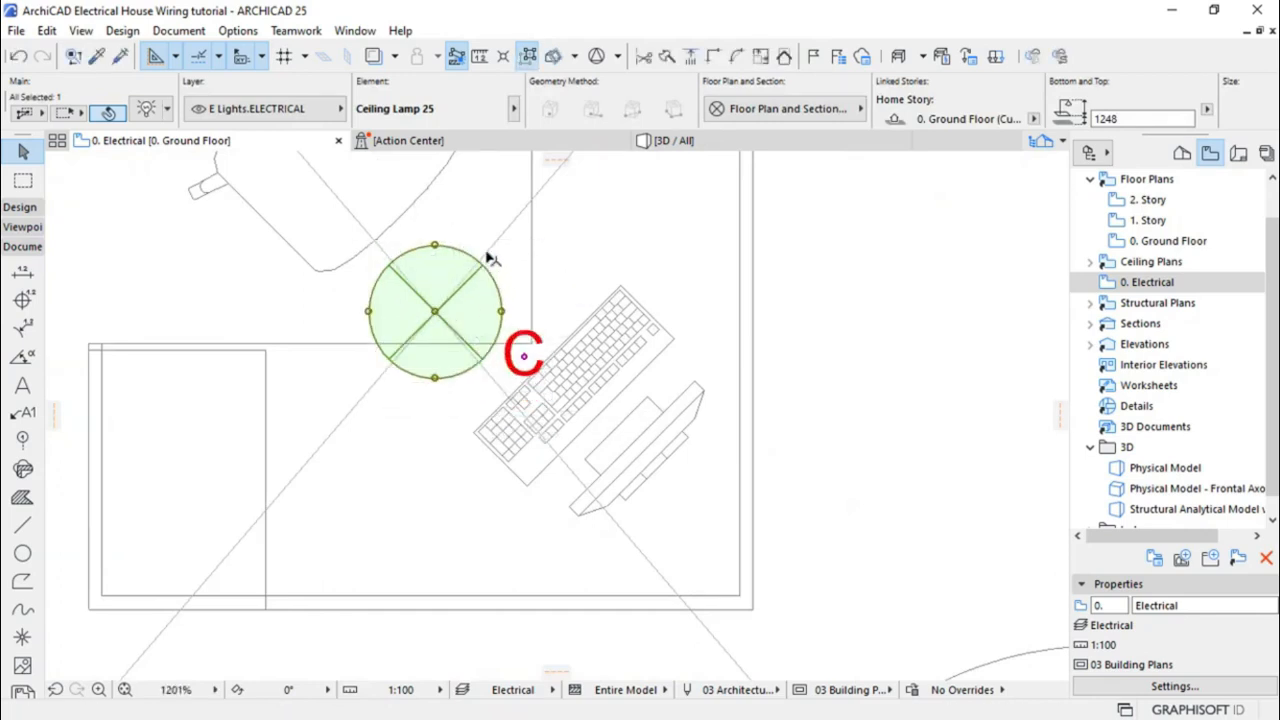
{"action": "left_click", "coordinate": [505, 241]}
Delete both diagonal guide lines
{"action": "left_click", "coordinate": [505, 241]}
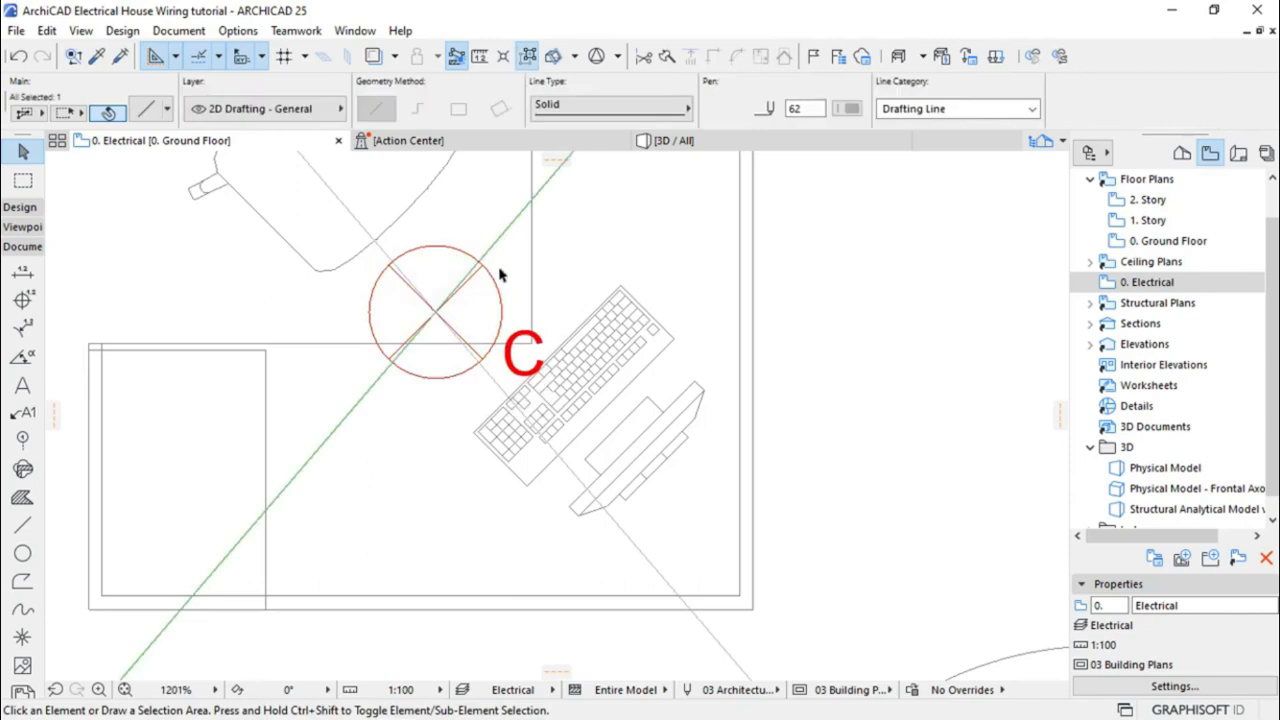
{"action": "left_click", "coordinate": [622, 530], "text": "shift"}
{"action": "key", "text": "Delete"}
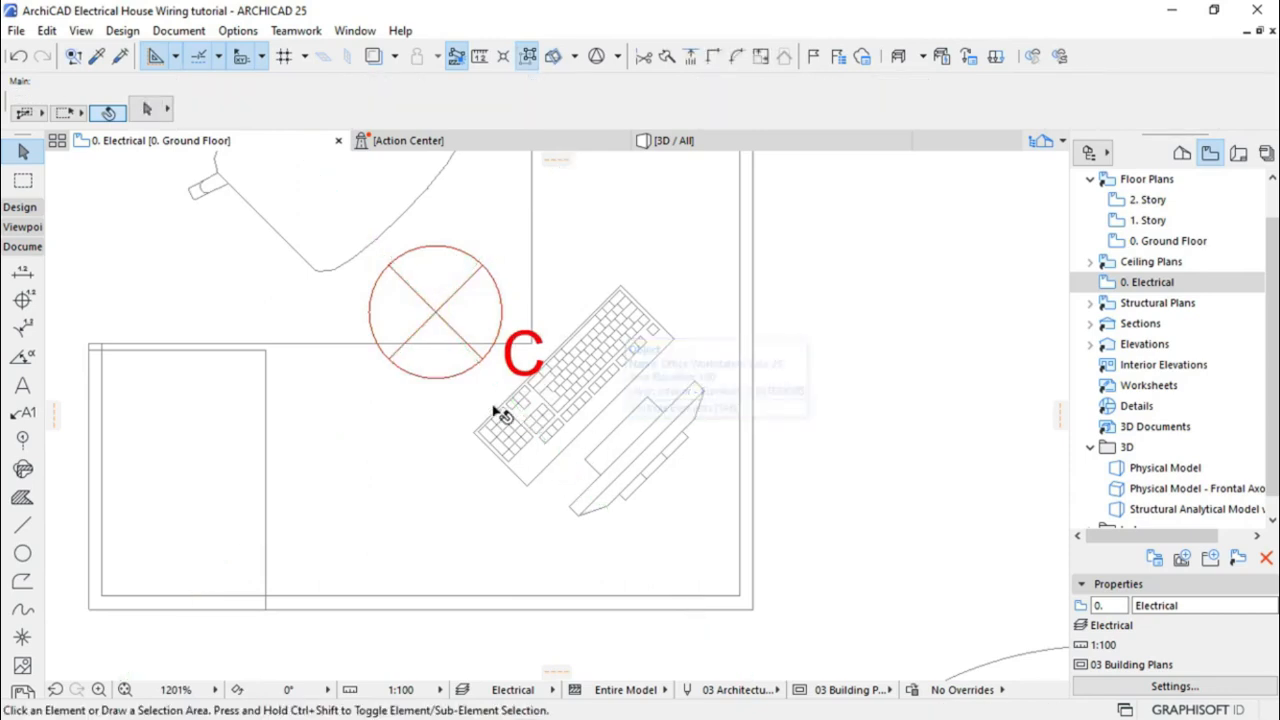
Zoom out to the whole plan and activate the Lamp Tool with Ceiling Lamp 25
{"action": "scroll", "coordinate": [307, 337], "scroll_direction": "down", "scroll_amount": 5}
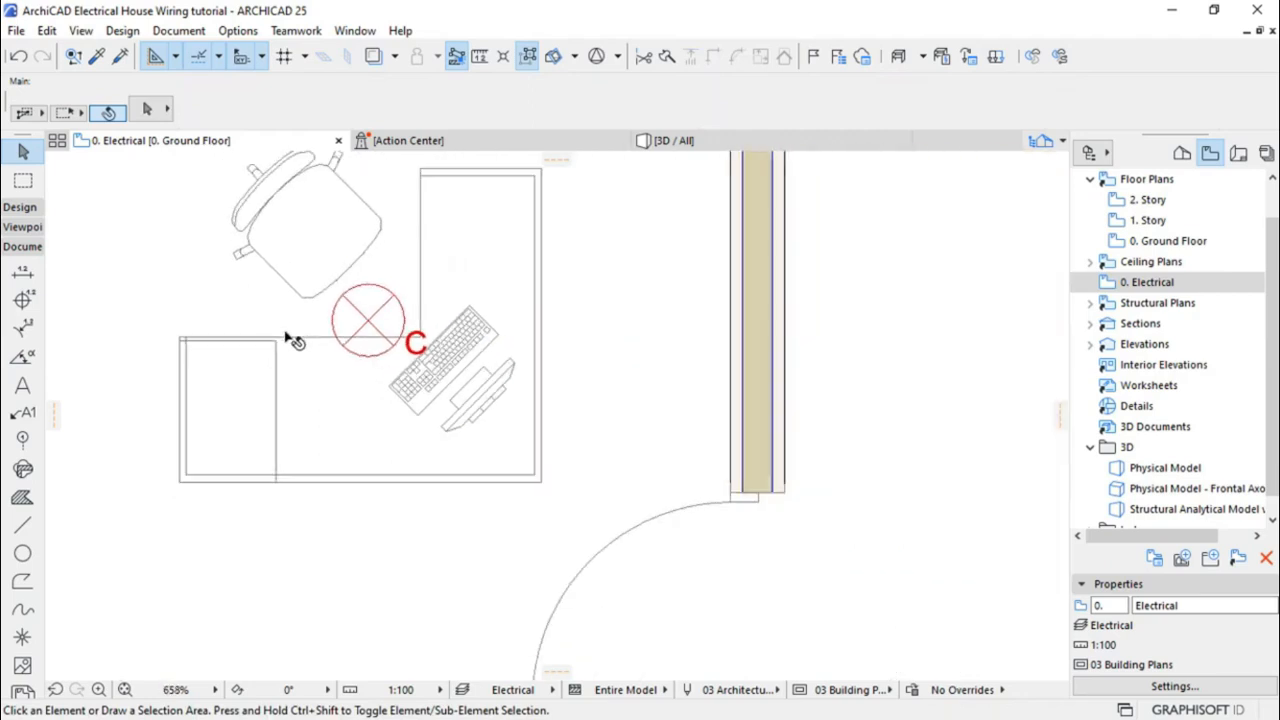
{"action": "scroll", "coordinate": [288, 338], "scroll_direction": "down", "scroll_amount": 5}
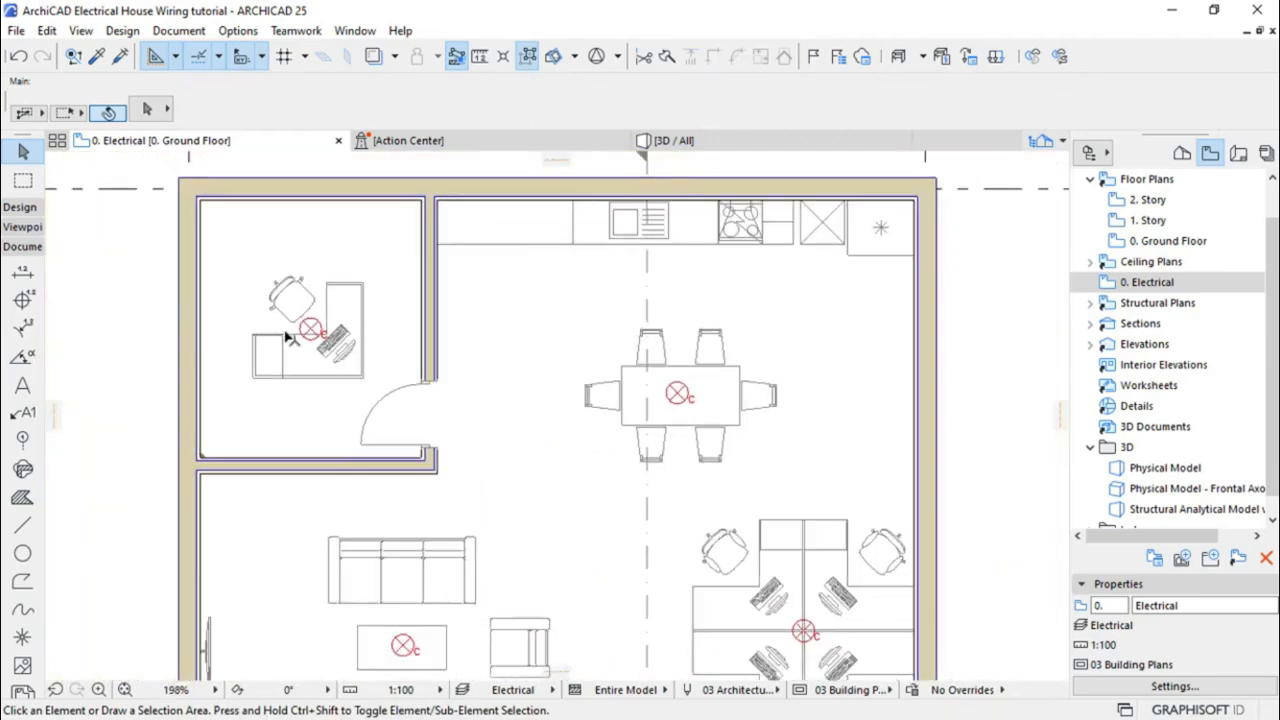
{"action": "scroll", "coordinate": [478, 271], "scroll_direction": "down", "scroll_amount": 1}
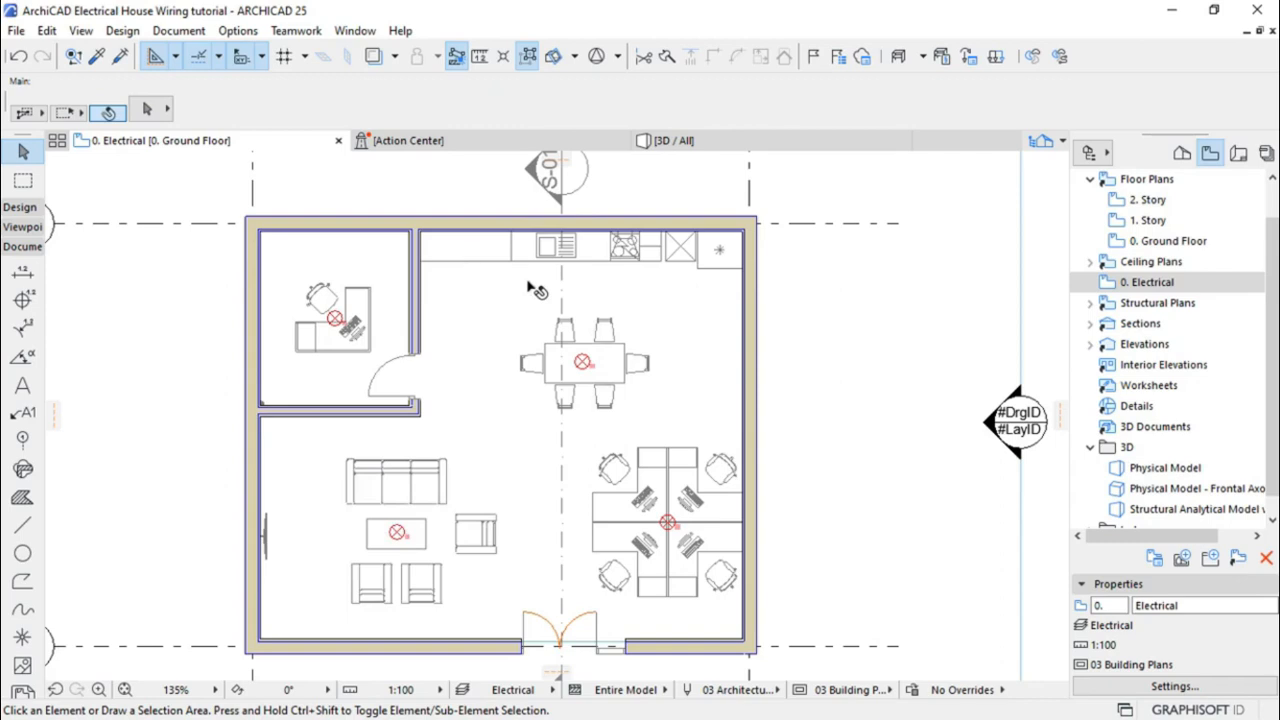
{"action": "left_click", "coordinate": [20, 208]}
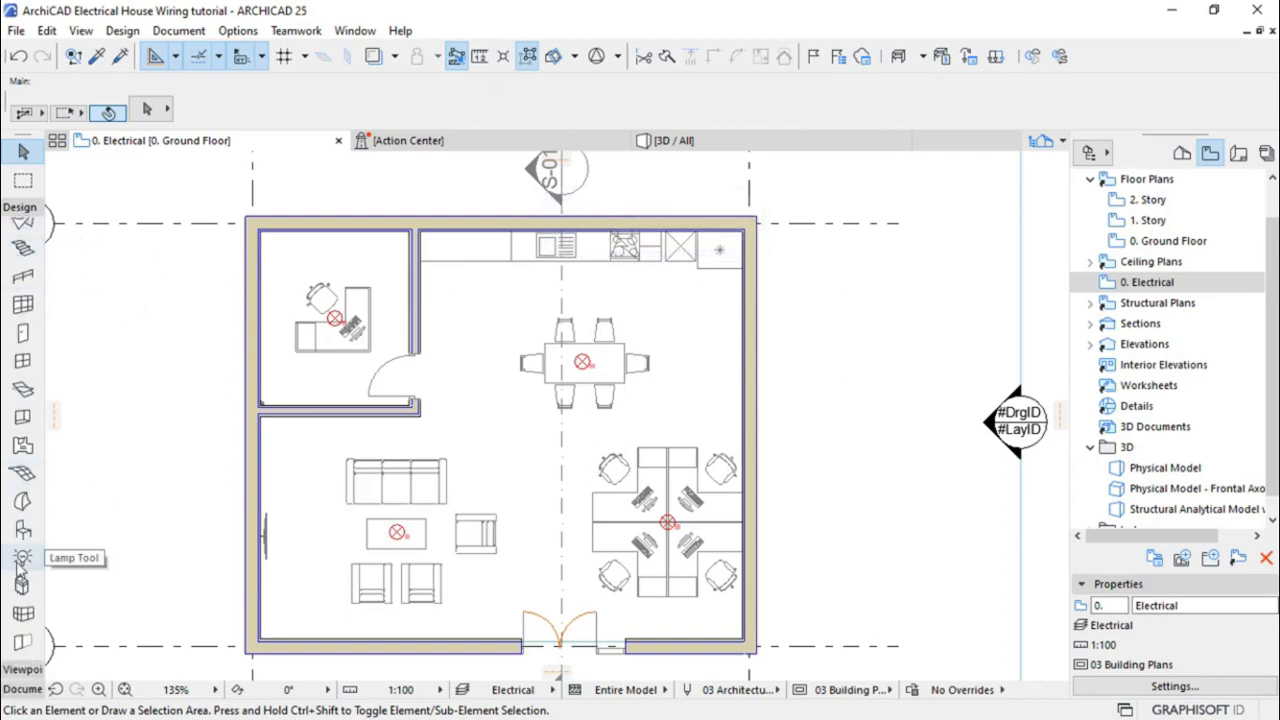
{"action": "left_click", "coordinate": [21, 560]}
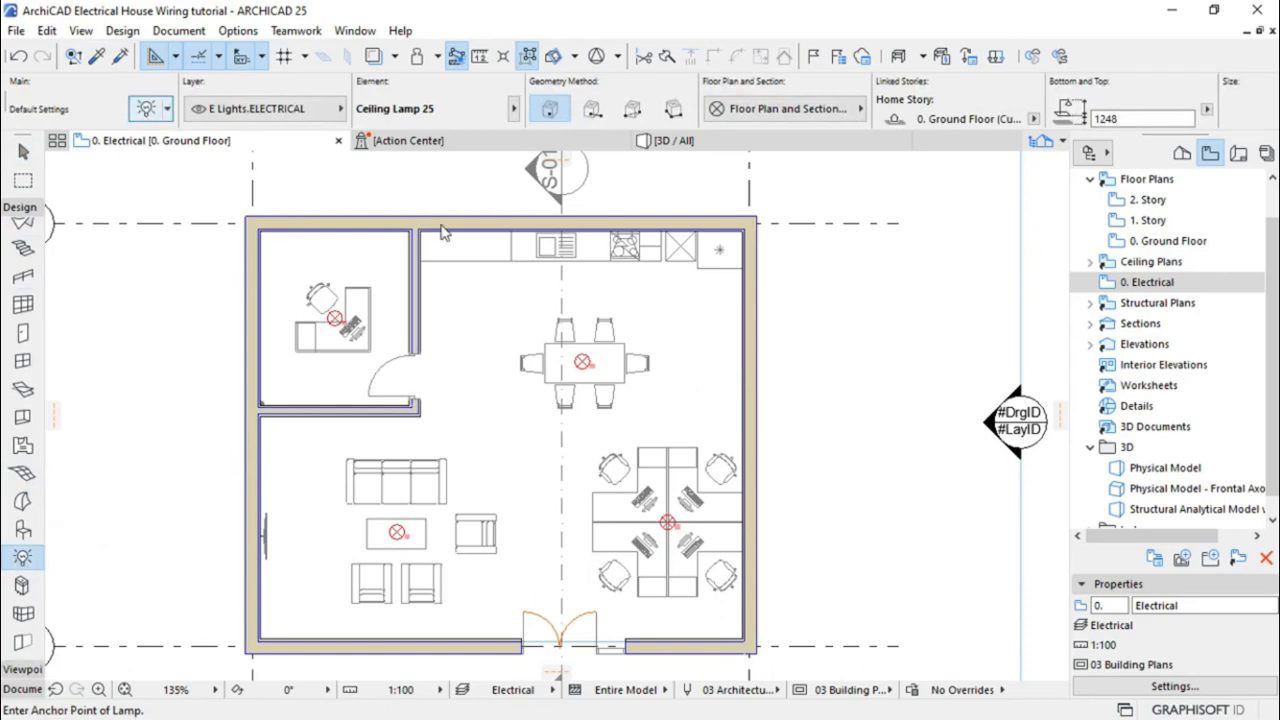
Choose Fluorescent Lamp 25 as the default lamp in Lamp Default Settings
{"action": "key", "text": "ctrl+t"}
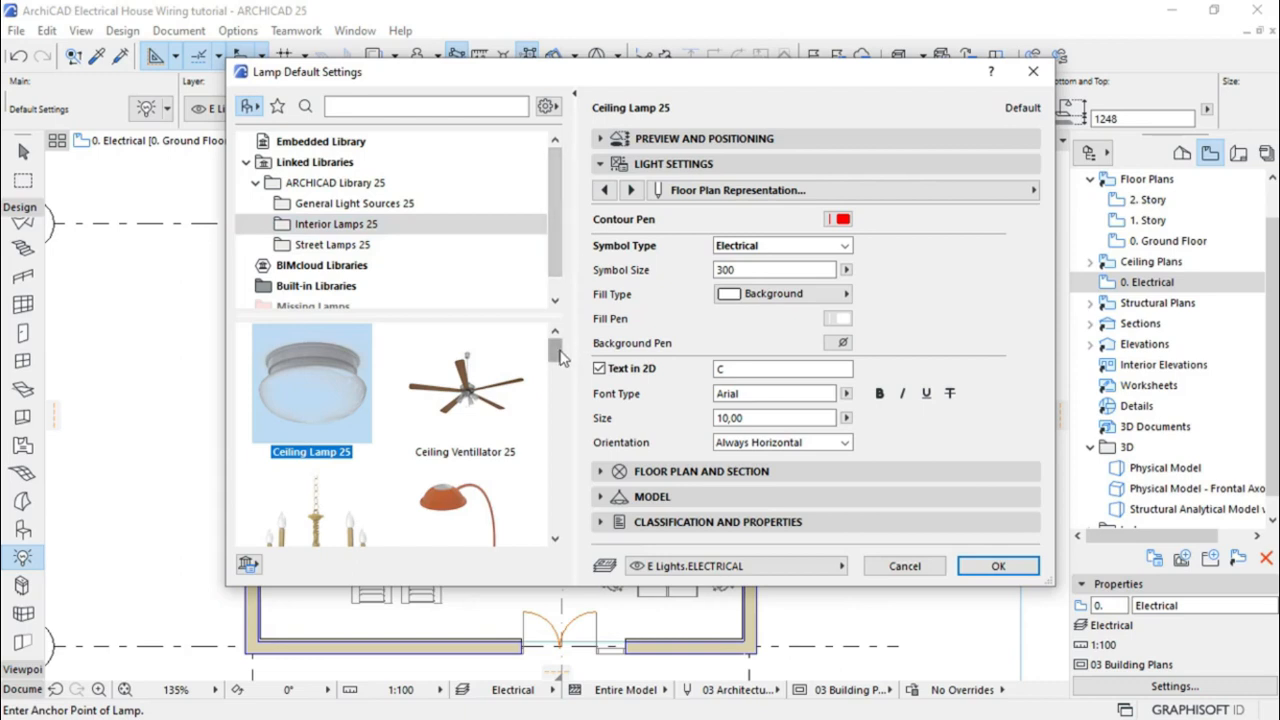
{"action": "scroll", "coordinate": [563, 362], "scroll_direction": "down", "scroll_amount": 1}
{"action": "left_click_drag", "start_coordinate": [563, 362], "coordinate": [561, 451]}
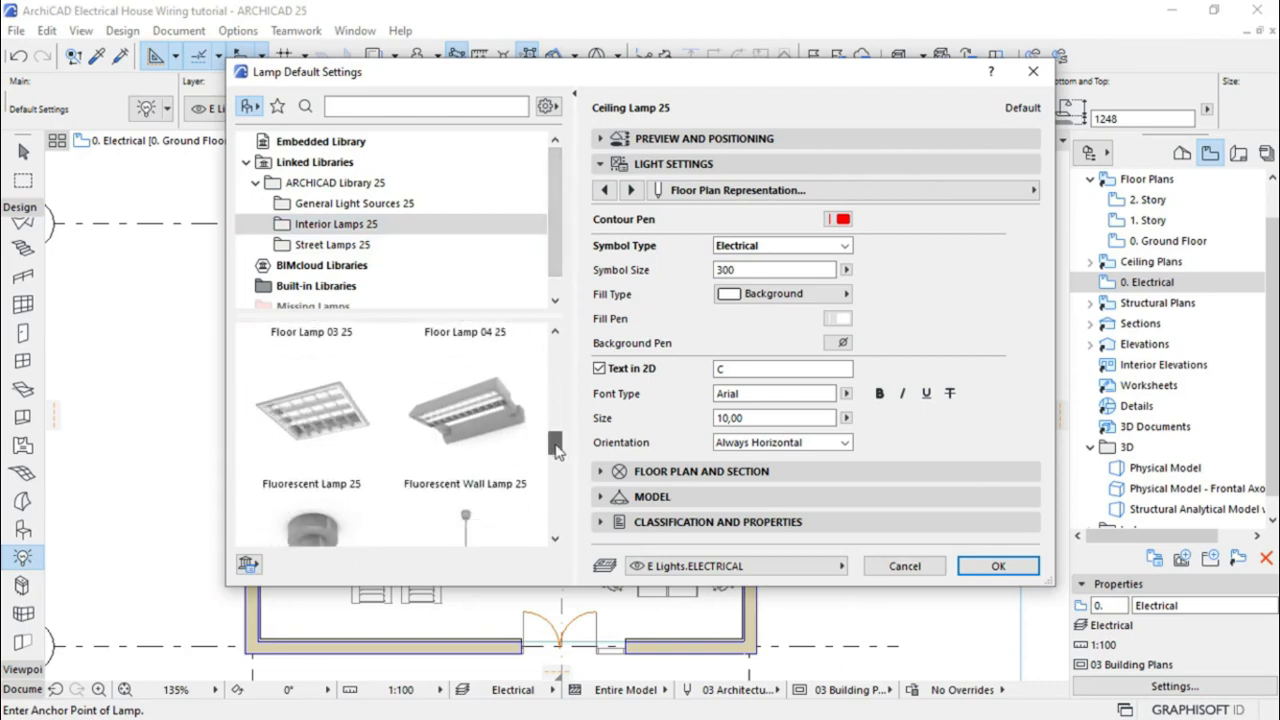
{"action": "left_click", "coordinate": [316, 440]}
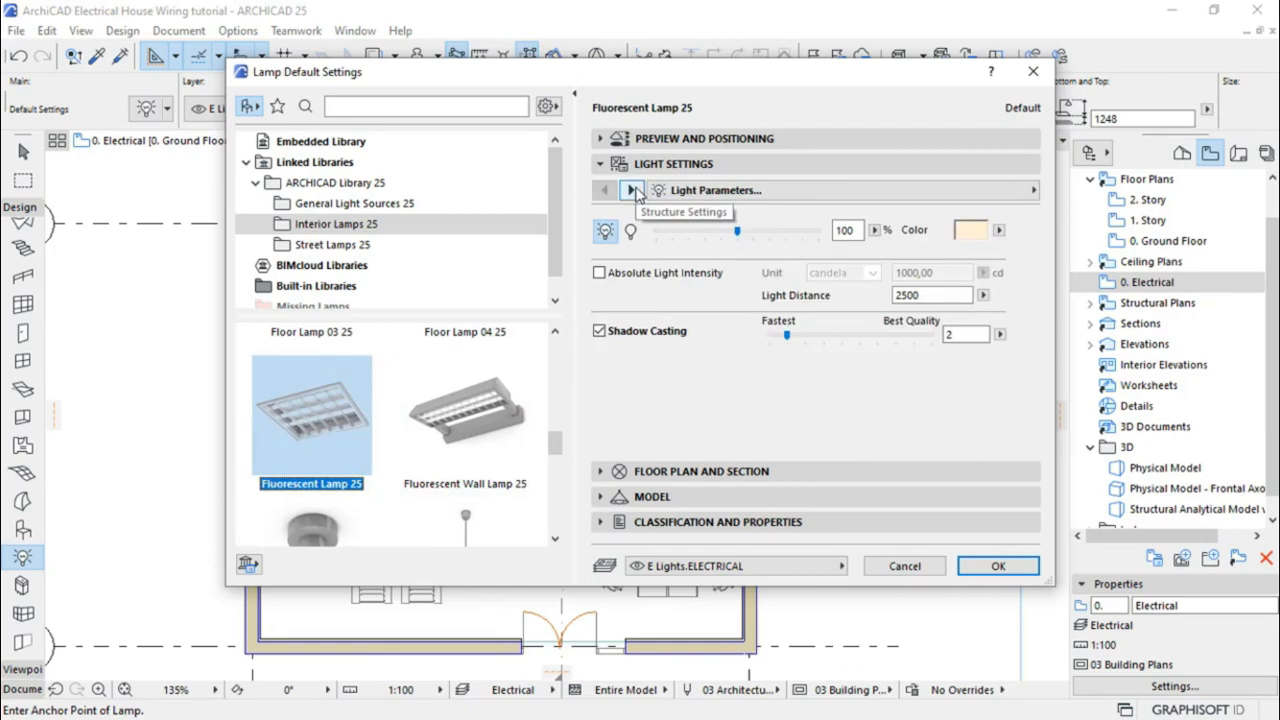
Set Ceiling mounting, Style 1, the current fixture style and length 1200, then accept
{"action": "left_click", "coordinate": [633, 190]}
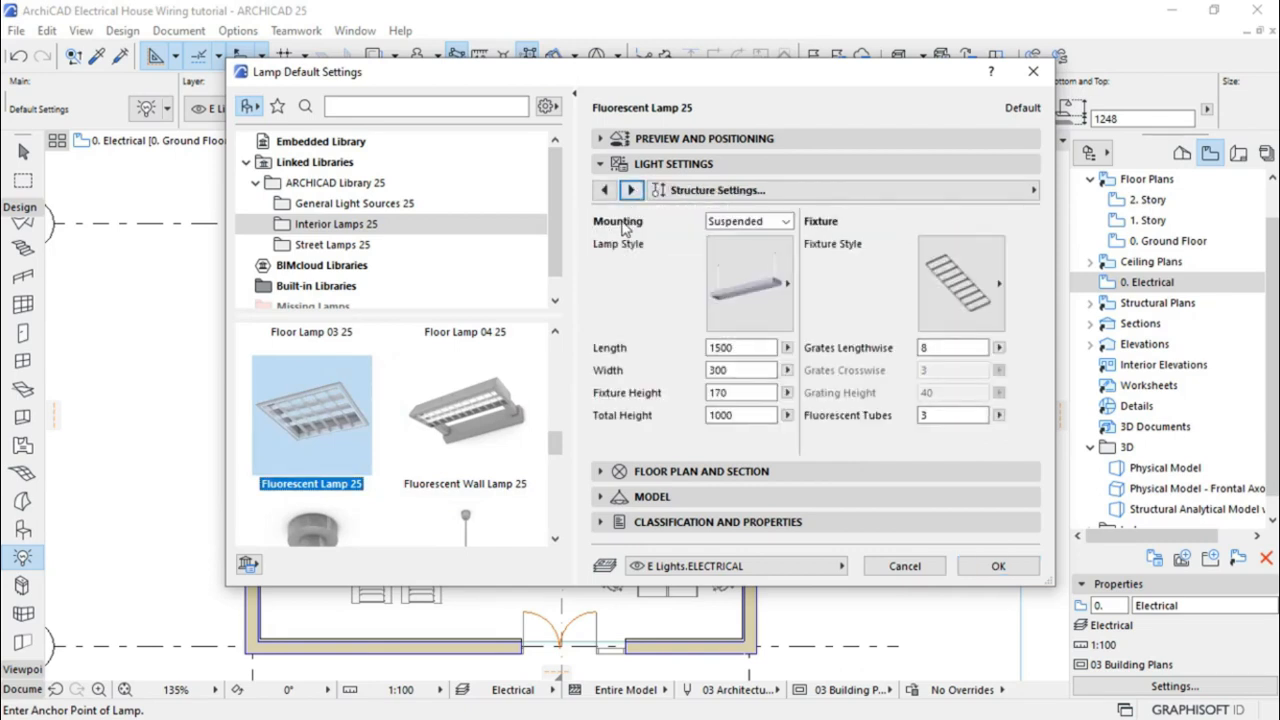
{"action": "left_click", "coordinate": [748, 221]}
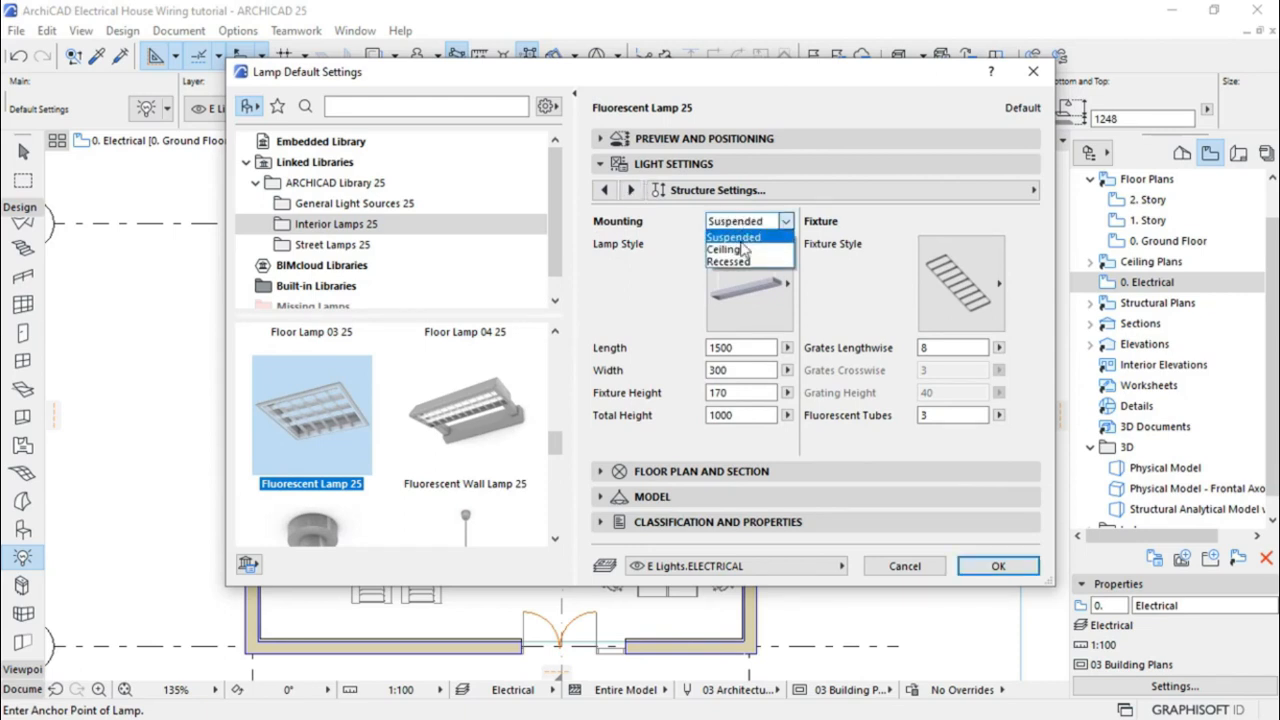
{"action": "left_click", "coordinate": [725, 250]}
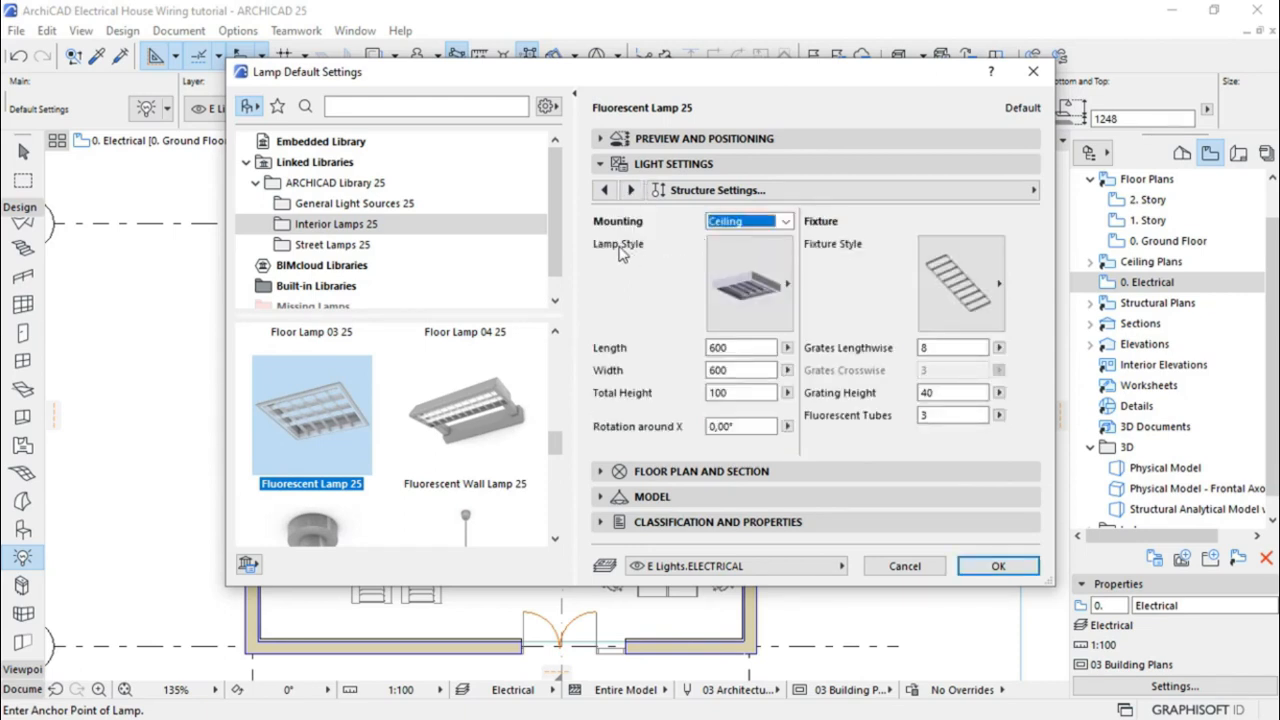
{"action": "left_click", "coordinate": [763, 289]}
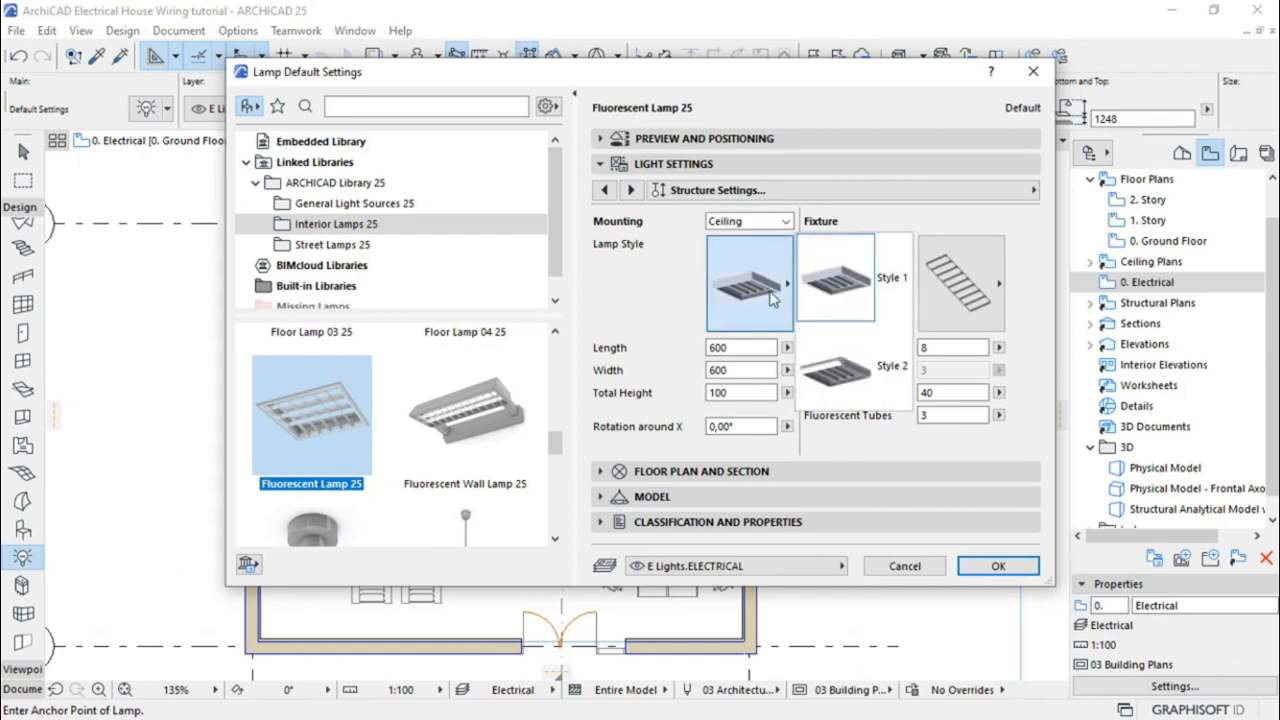
{"action": "left_click", "coordinate": [833, 292]}
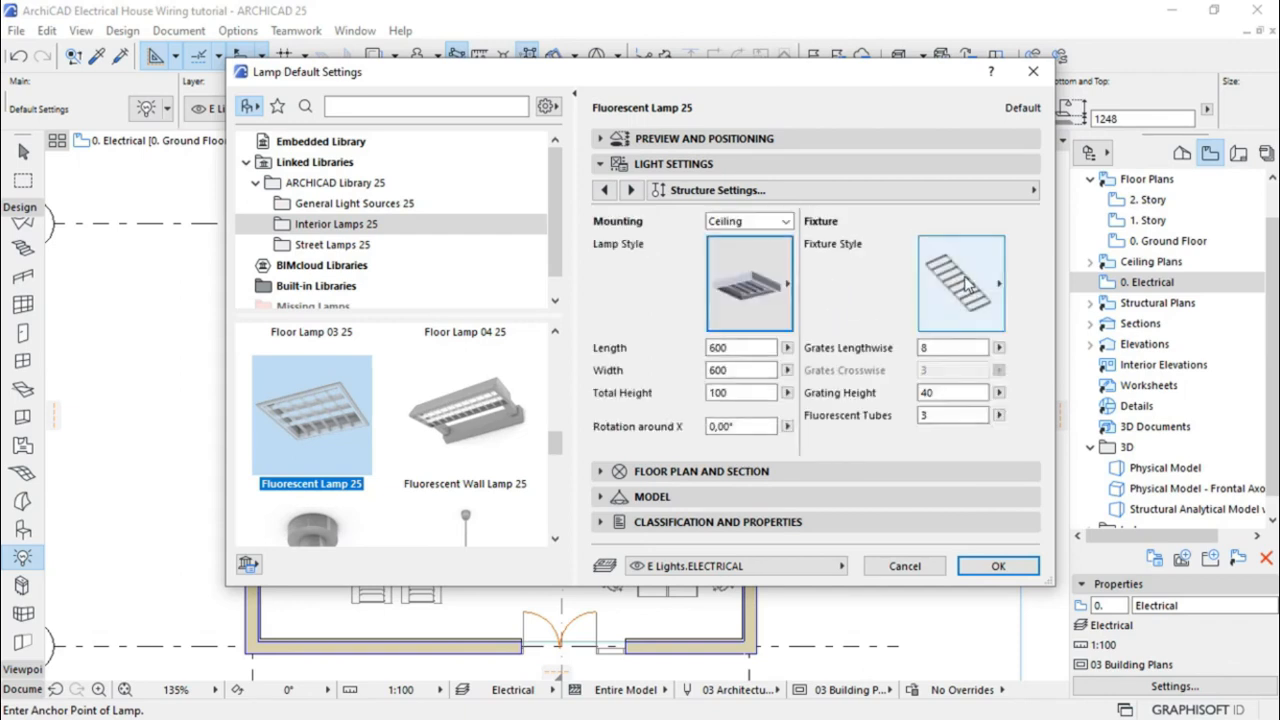
{"action": "left_click", "coordinate": [966, 285]}
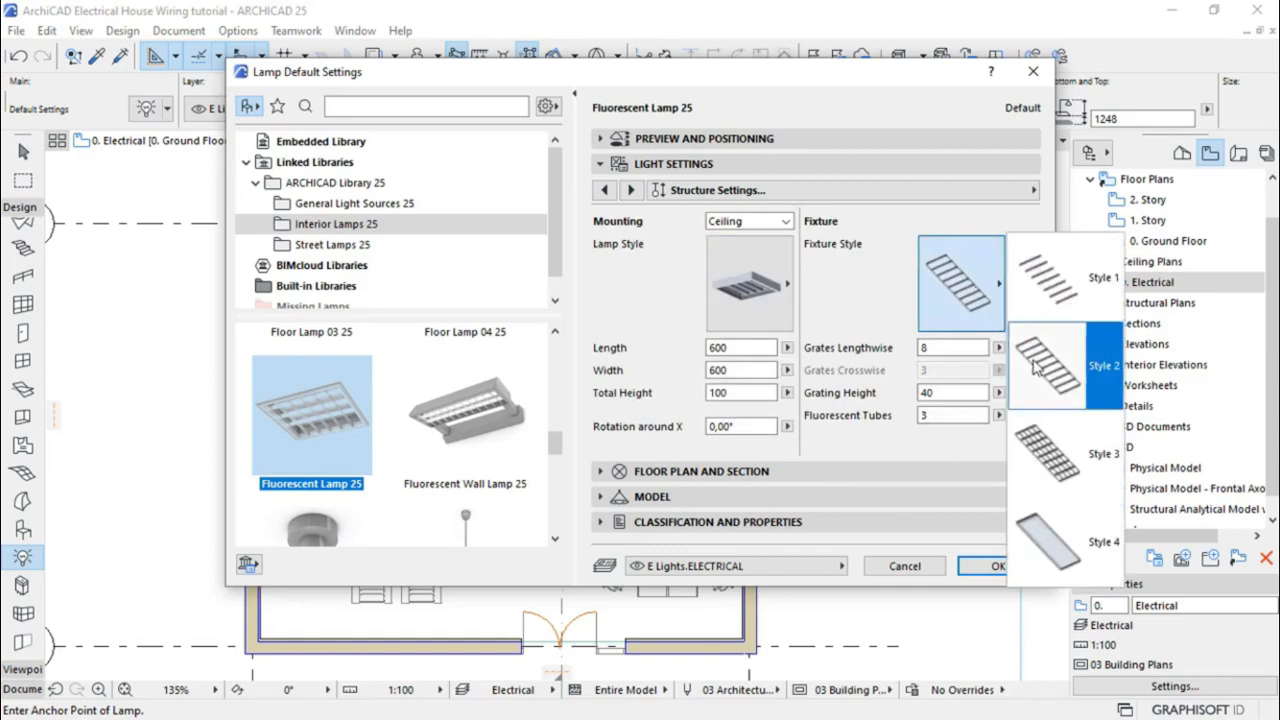
{"action": "left_click", "coordinate": [860, 328]}
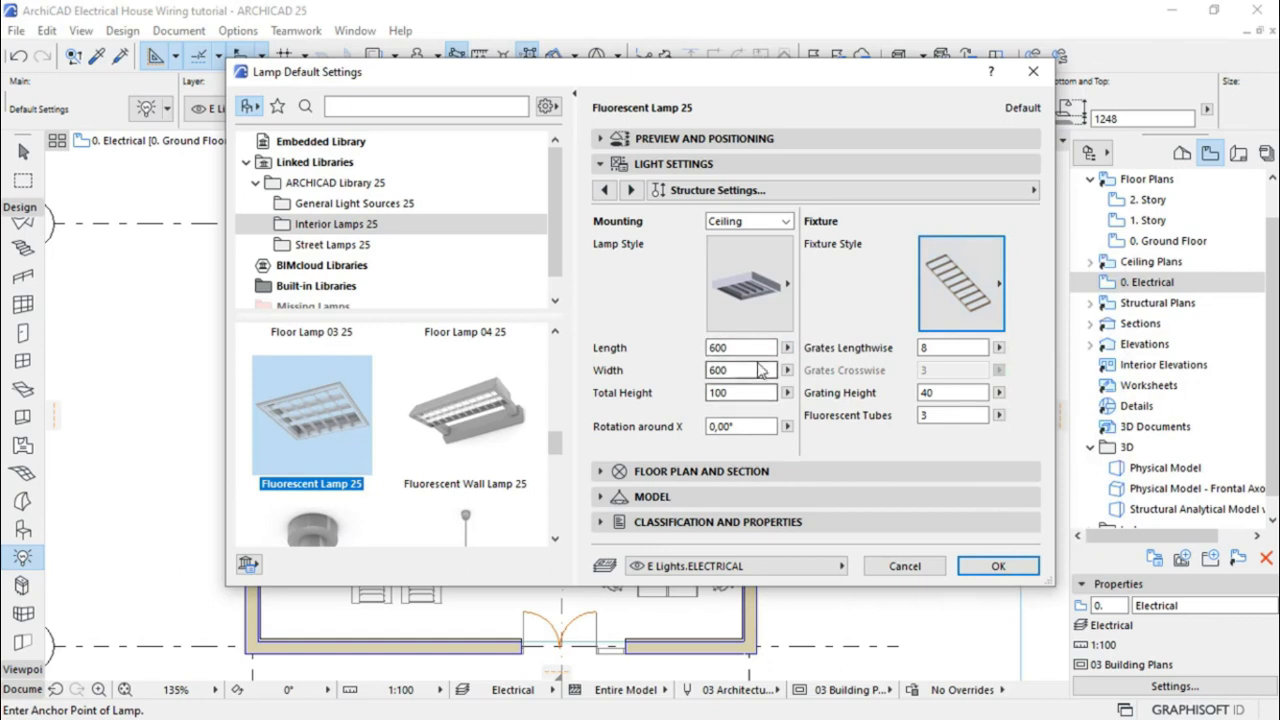
{"action": "left_click_drag", "start_coordinate": [748, 347], "coordinate": [705, 350]}
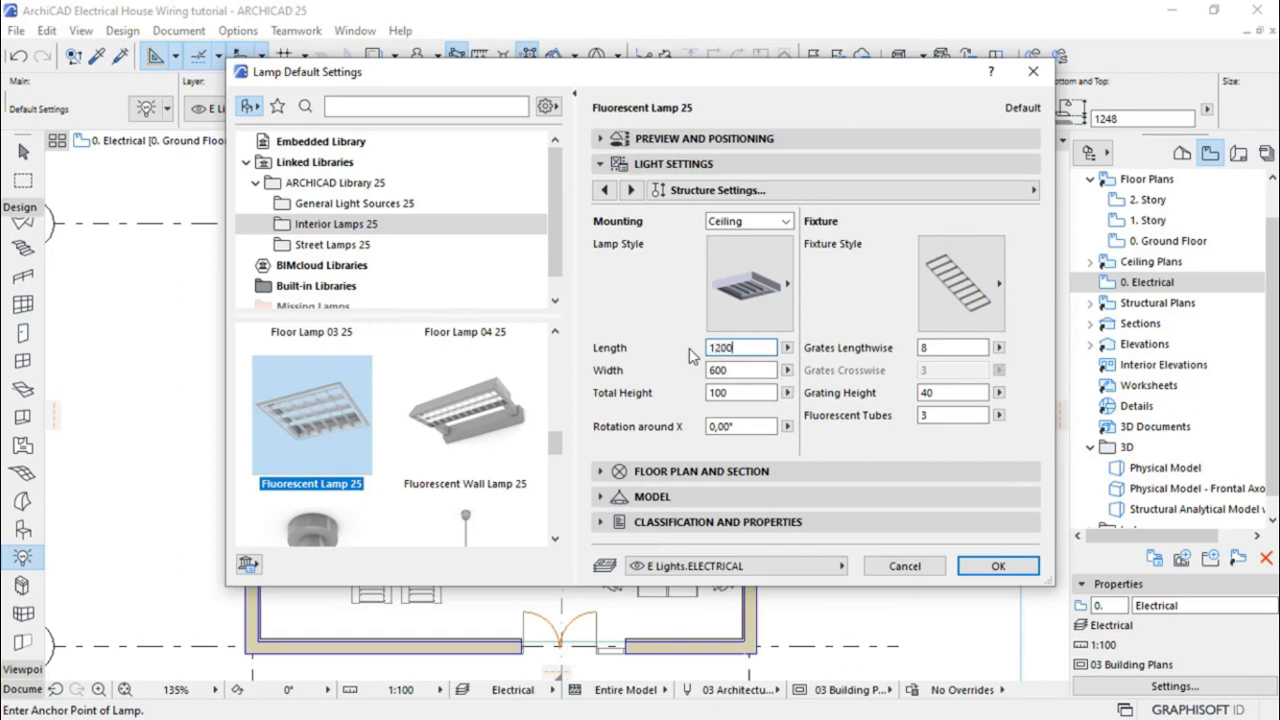
{"action": "key", "text": "Return"}
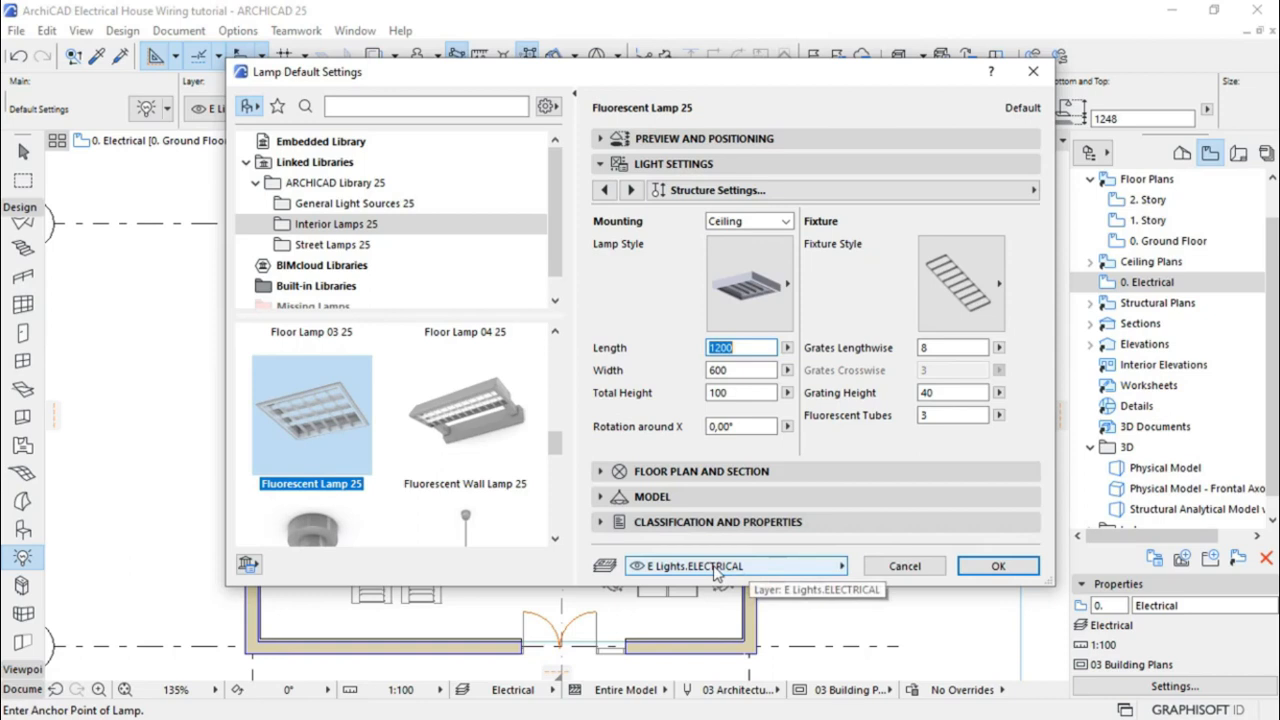
{"action": "left_click", "coordinate": [981, 569]}
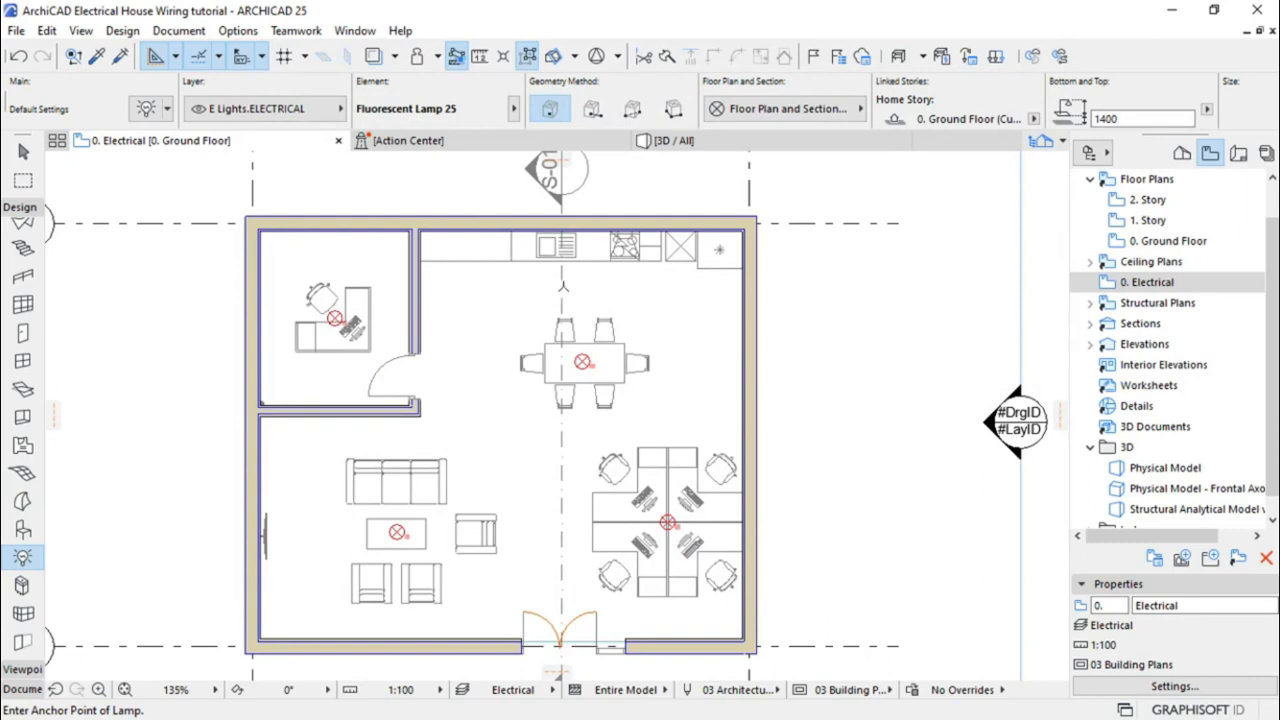
Place a Fluorescent Lamp 25 below the kitchen counter and open its selection settings
{"action": "left_click", "coordinate": [561, 280]}
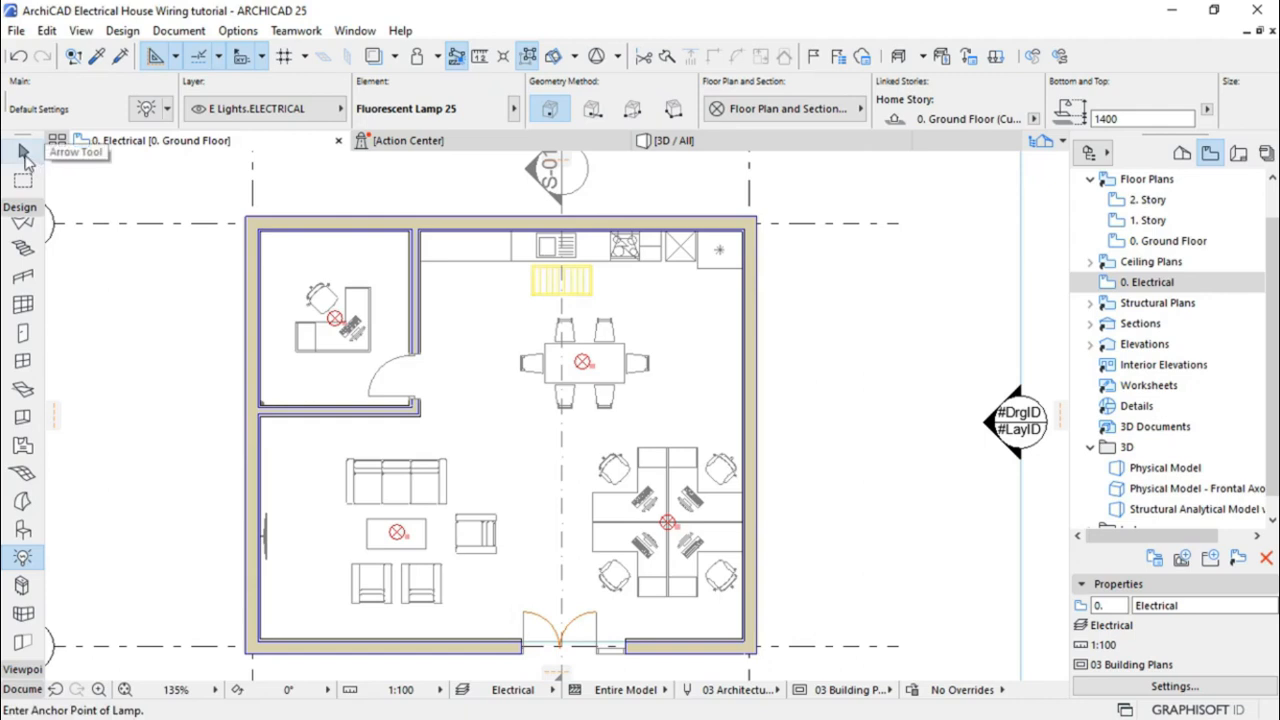
{"action": "left_click", "coordinate": [24, 153]}
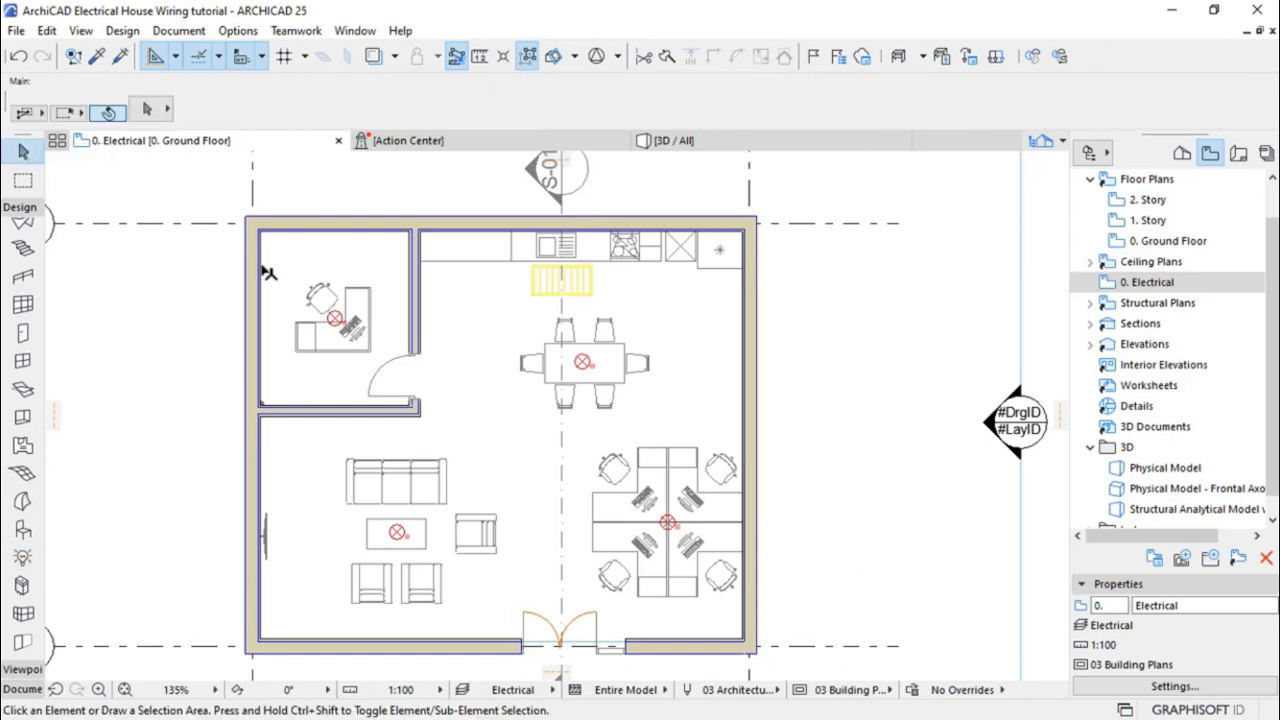
{"action": "left_click", "coordinate": [560, 287]}
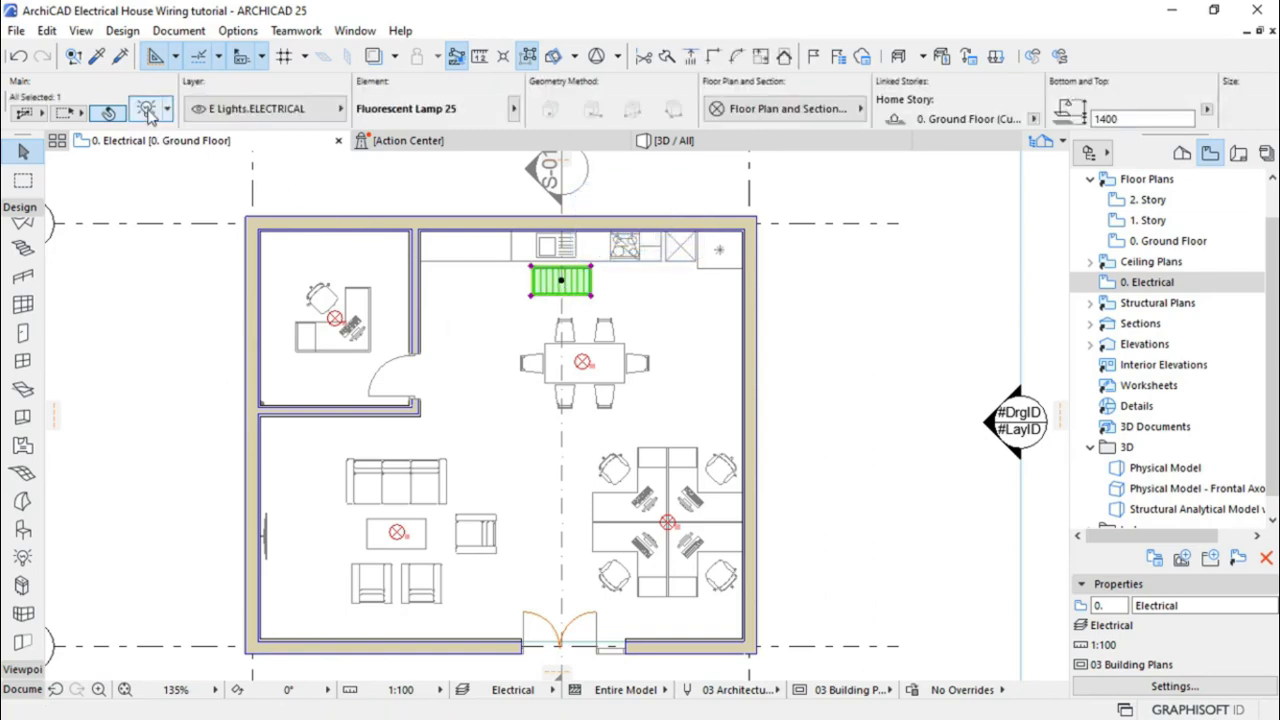
{"action": "left_click", "coordinate": [148, 112]}
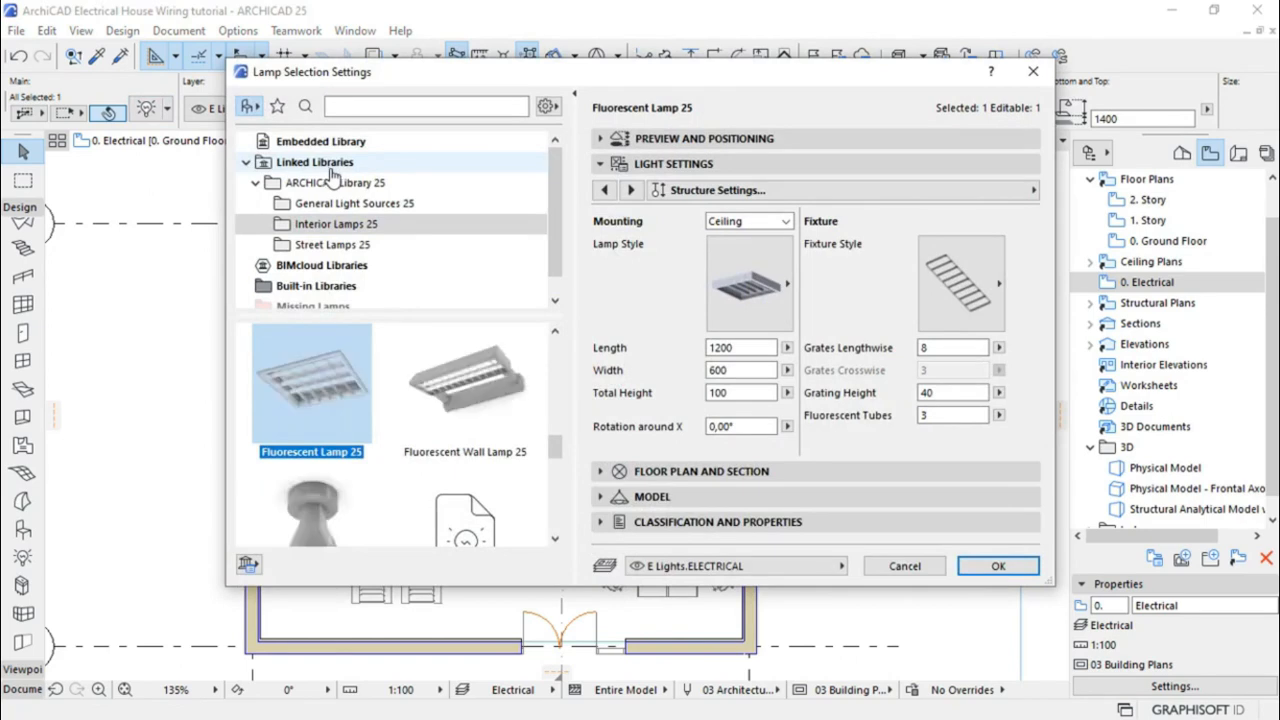
Give the kitchen lamp a red contour pen, Electrical symbol type and transparent background pen
{"action": "left_click", "coordinate": [630, 190]}
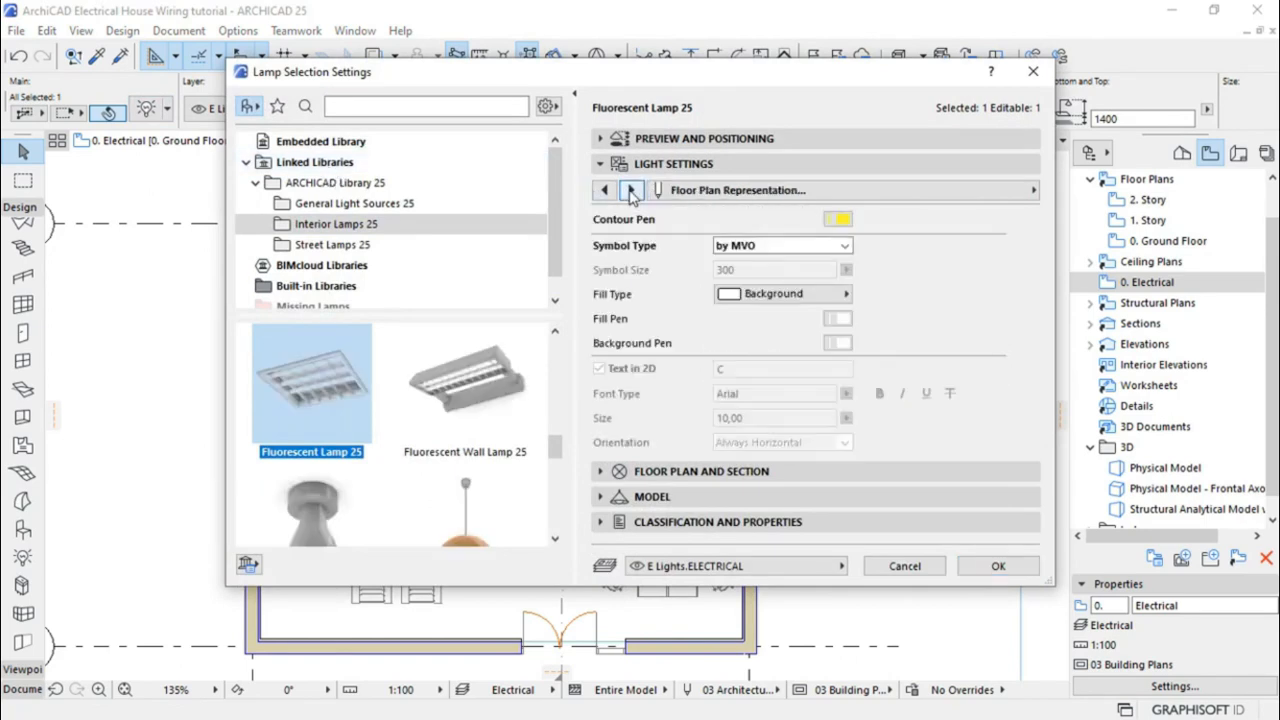
{"action": "left_click", "coordinate": [840, 219]}
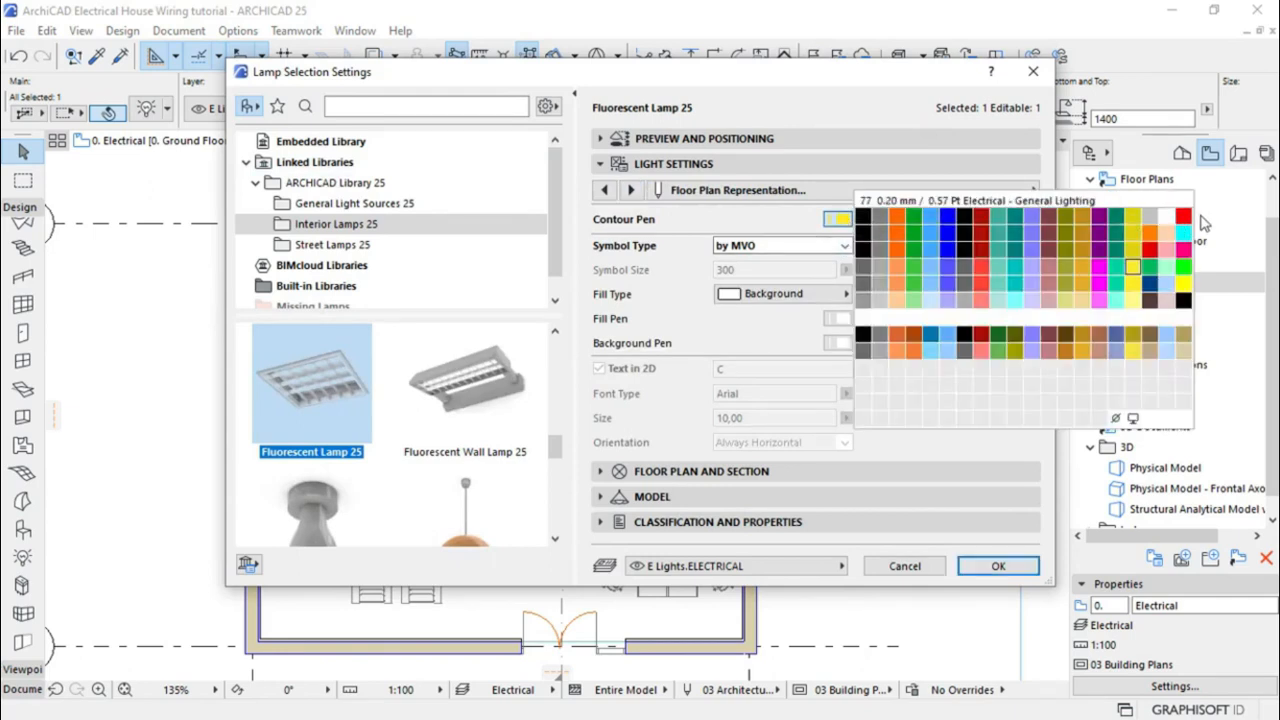
{"action": "left_click", "coordinate": [1184, 218]}
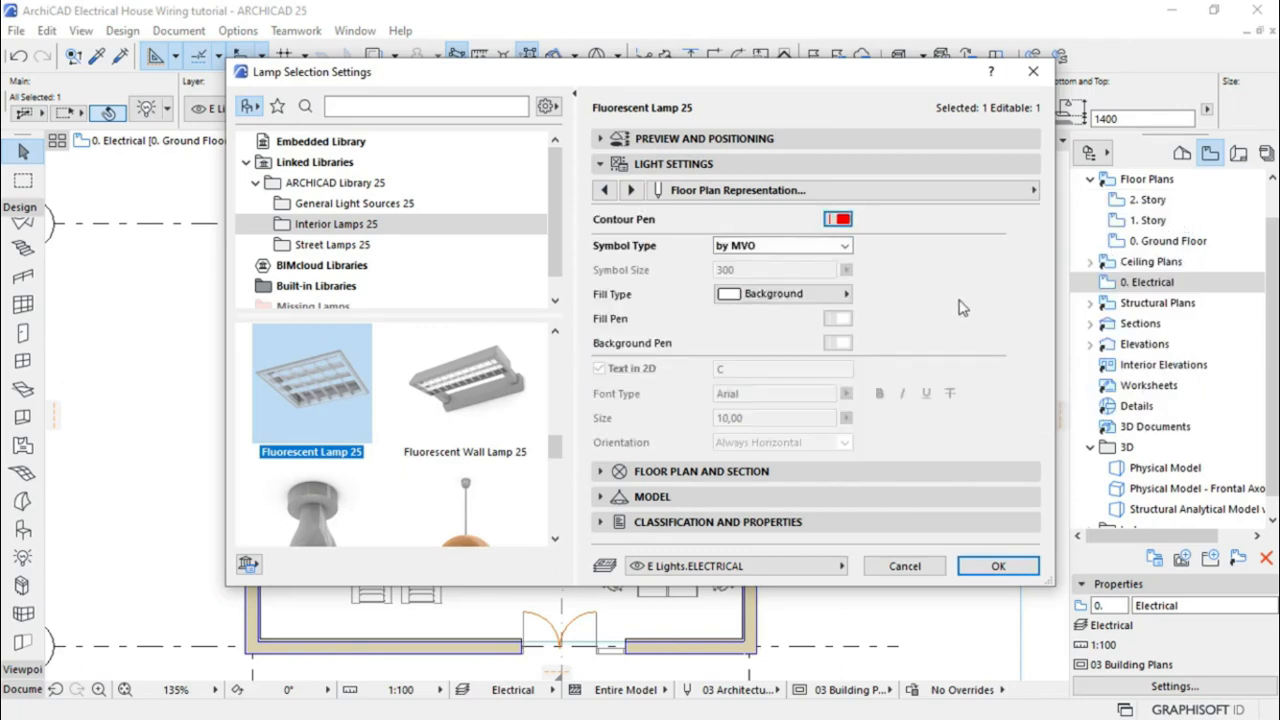
{"action": "left_click", "coordinate": [838, 247]}
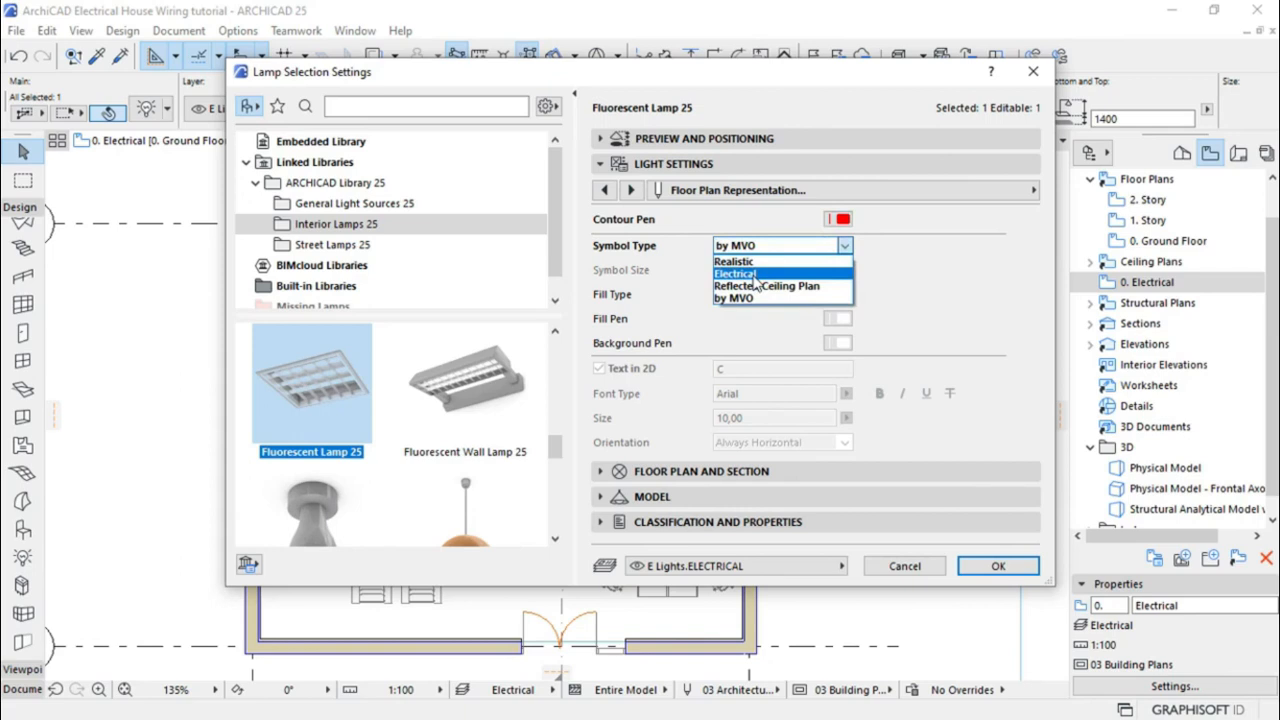
{"action": "left_click", "coordinate": [754, 274]}
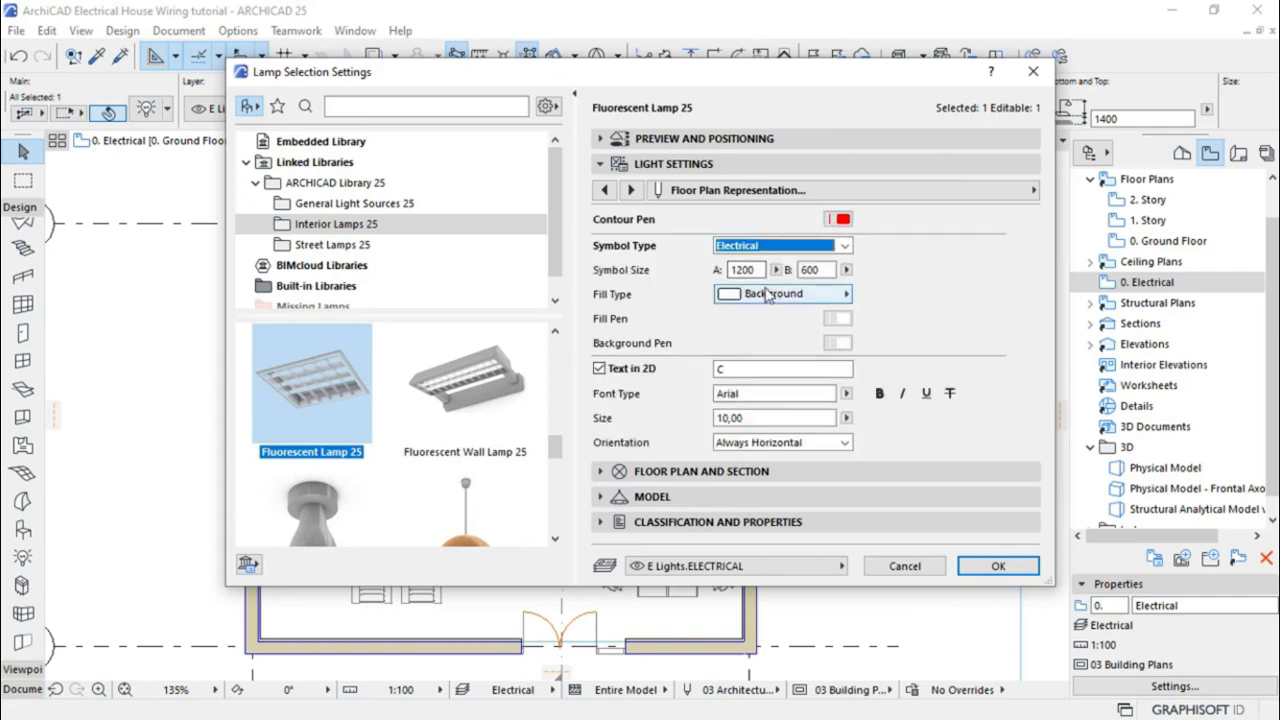
{"action": "left_click", "coordinate": [838, 344]}
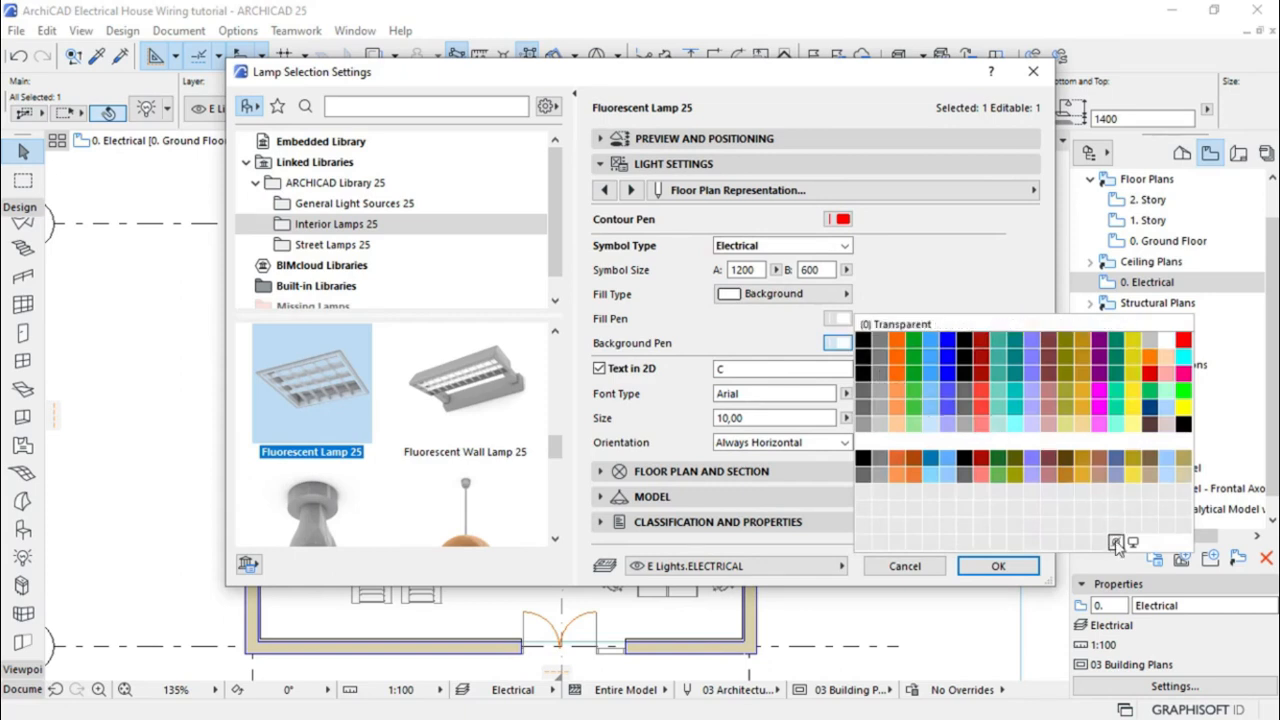
{"action": "left_click", "coordinate": [1116, 542]}
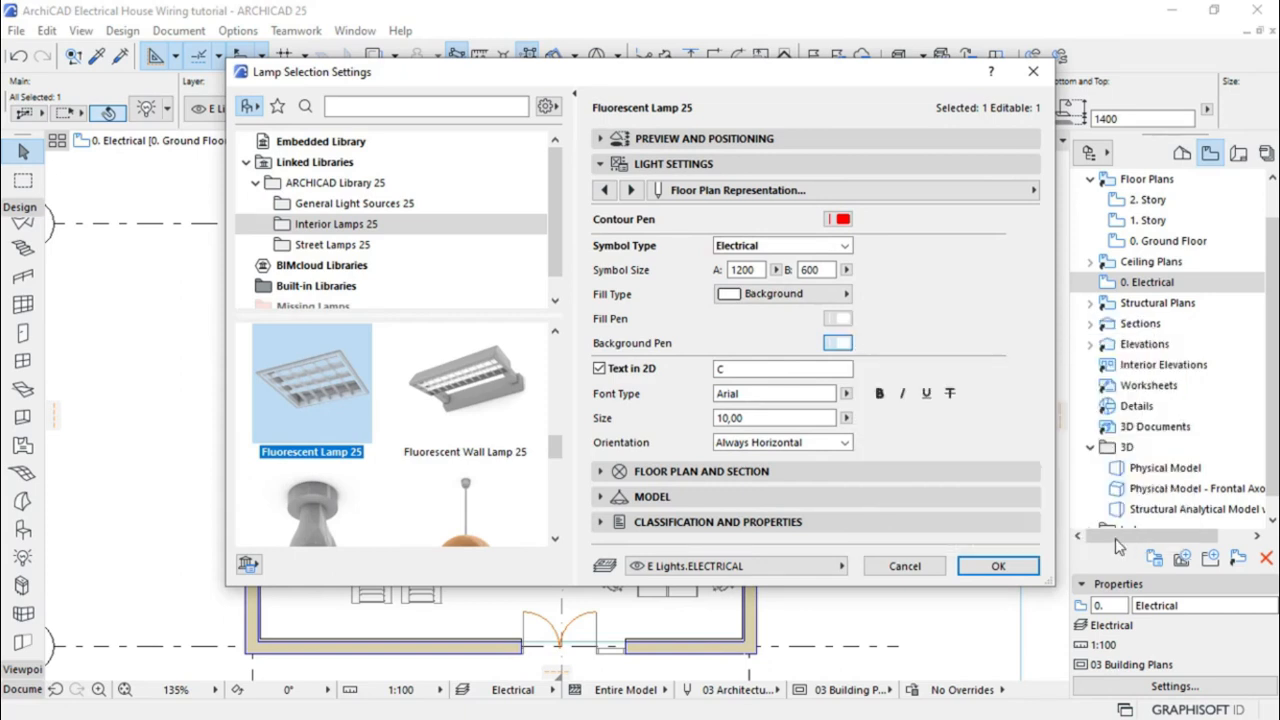
{"action": "left_click", "coordinate": [998, 566]}
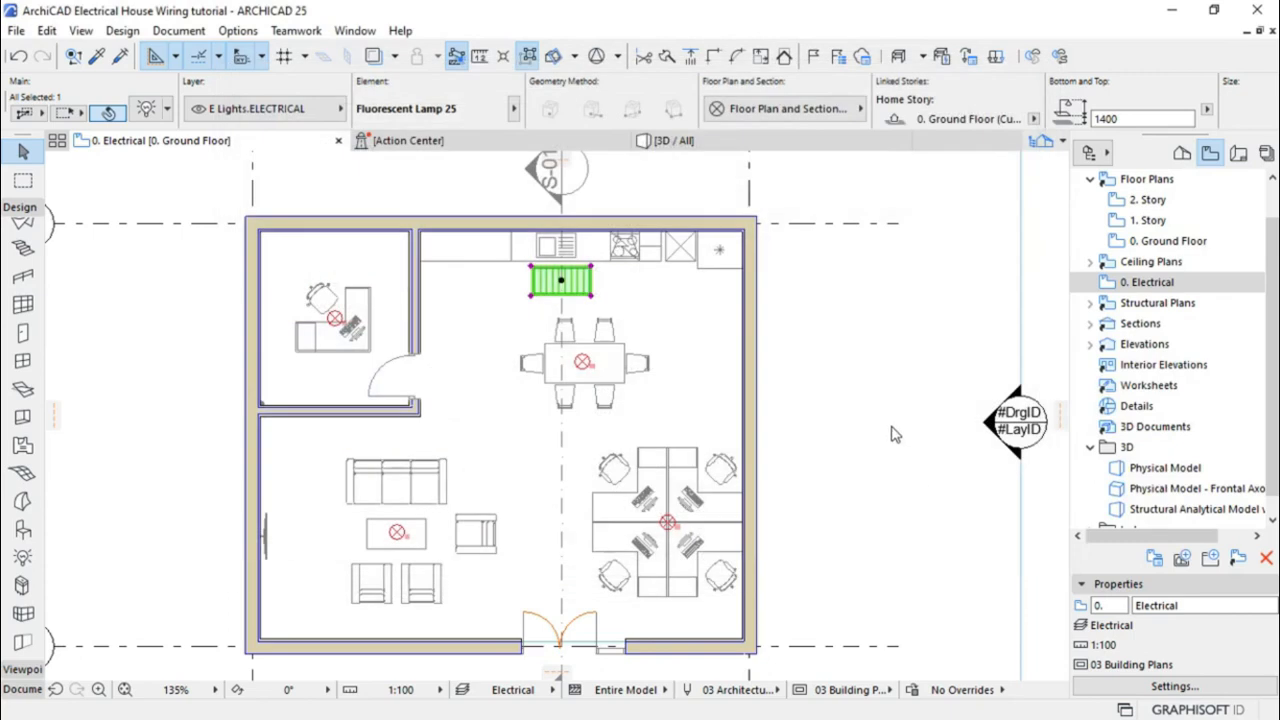
{"action": "left_click", "coordinate": [882, 357]}
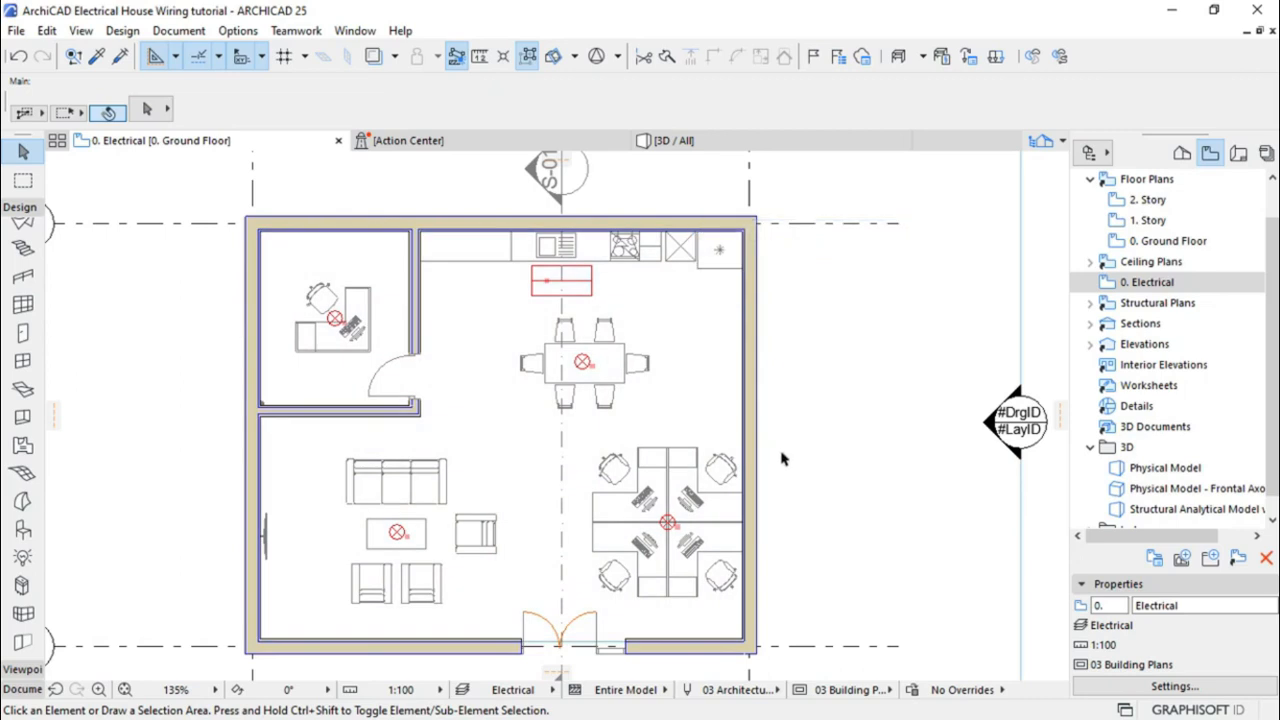
{"action": "left_click", "coordinate": [668, 523]}
Select all five lamps and give them a shared height of 2400 in the Info Box
{"action": "left_click", "coordinate": [397, 535], "text": "shift"}
{"action": "left_click", "coordinate": [584, 363], "text": "shift"}
{"action": "left_click", "coordinate": [556, 288], "text": "shift"}
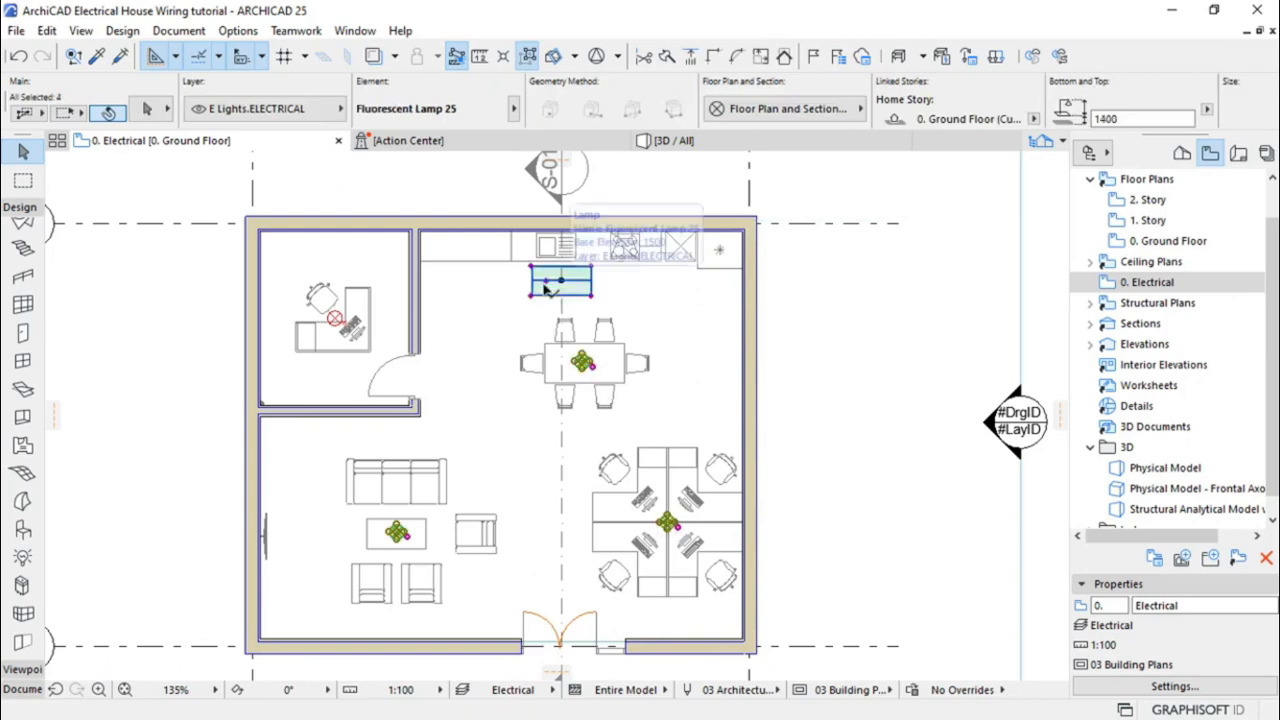
{"action": "left_click", "coordinate": [335, 320]}
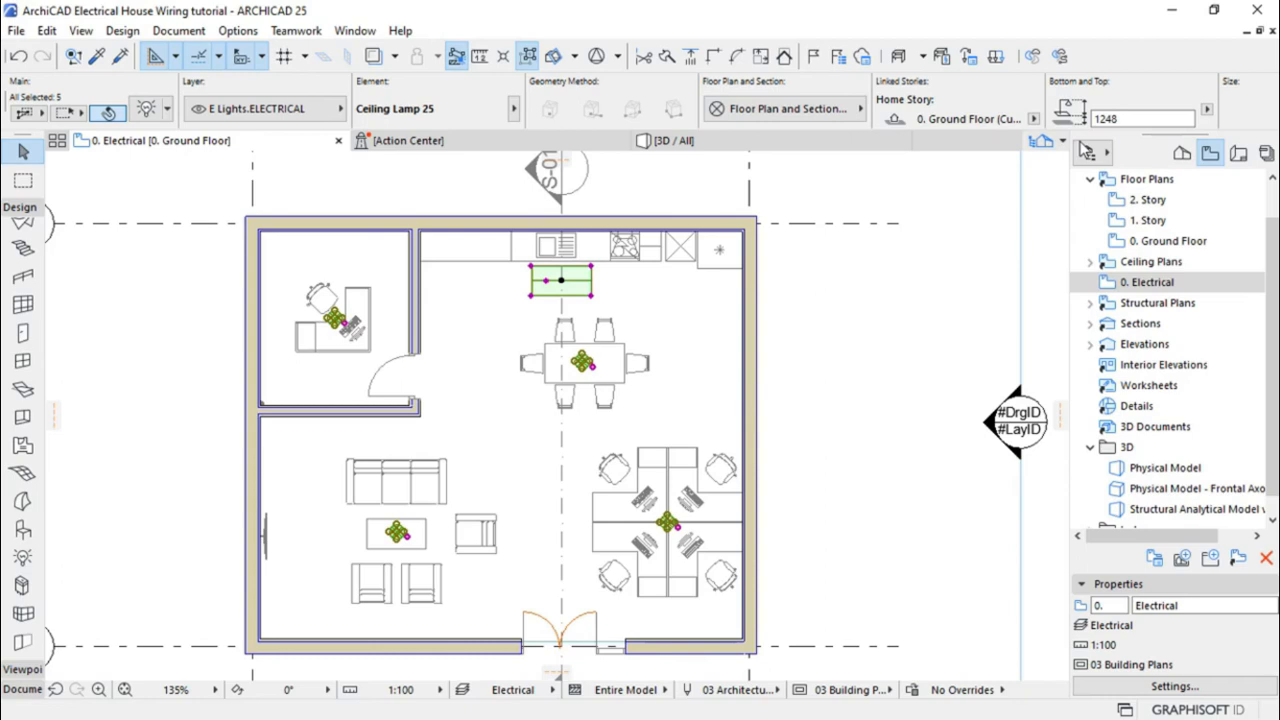
{"action": "left_click", "coordinate": [1130, 118]}
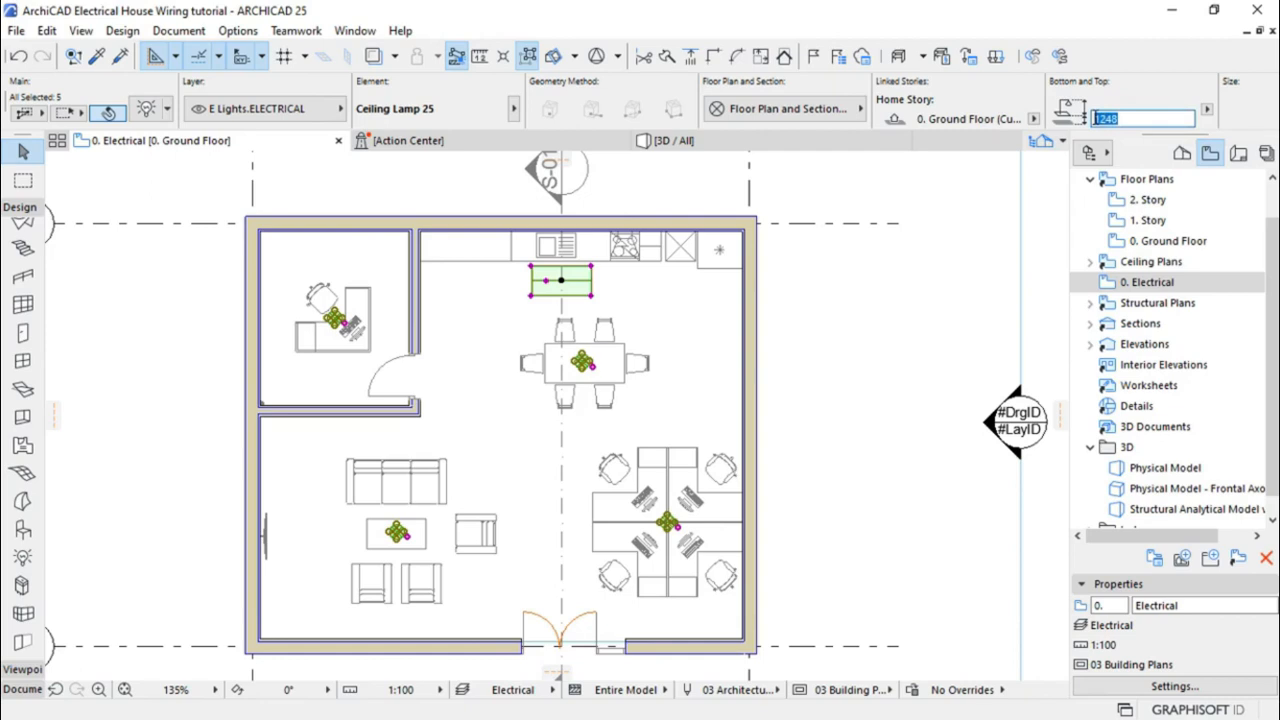
{"action": "type", "text": "3"}
{"action": "left_click", "coordinate": [870, 328]}
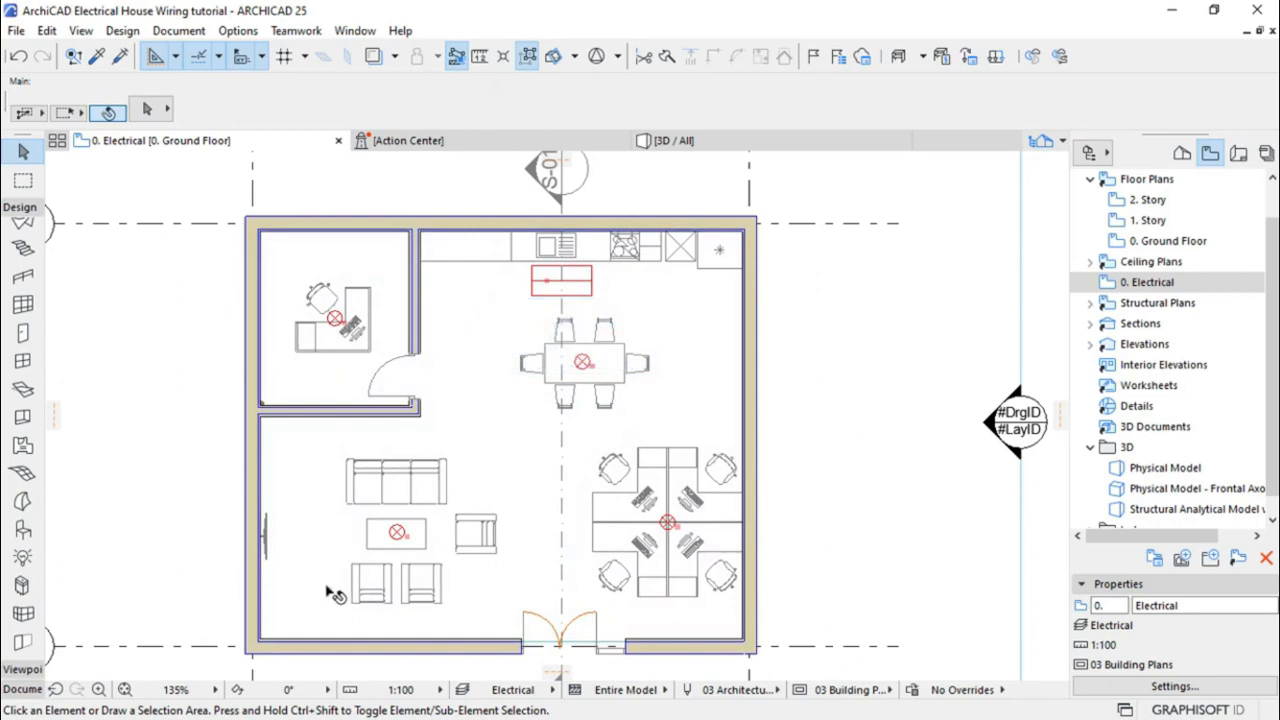
Zoom in, activate the Lamp tool and open Lamp Default Settings
{"action": "scroll", "coordinate": [320, 594], "scroll_direction": "up", "scroll_amount": 2}
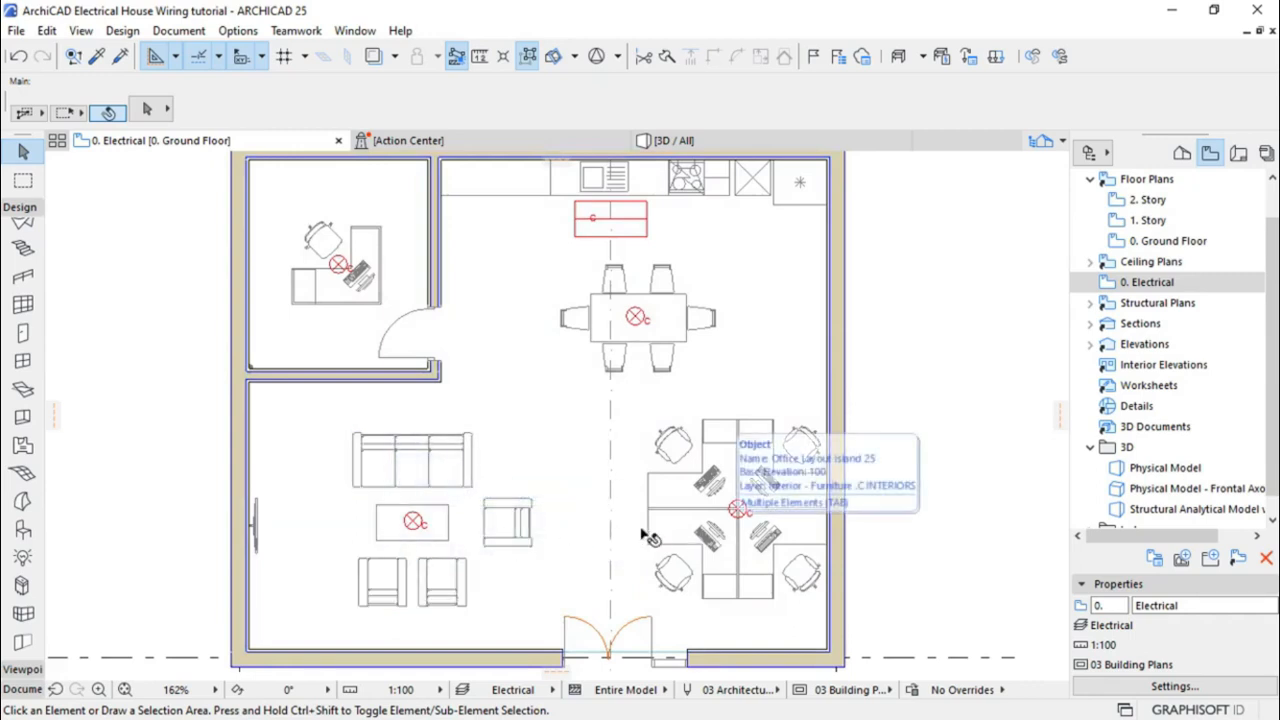
{"action": "left_click", "coordinate": [23, 558]}
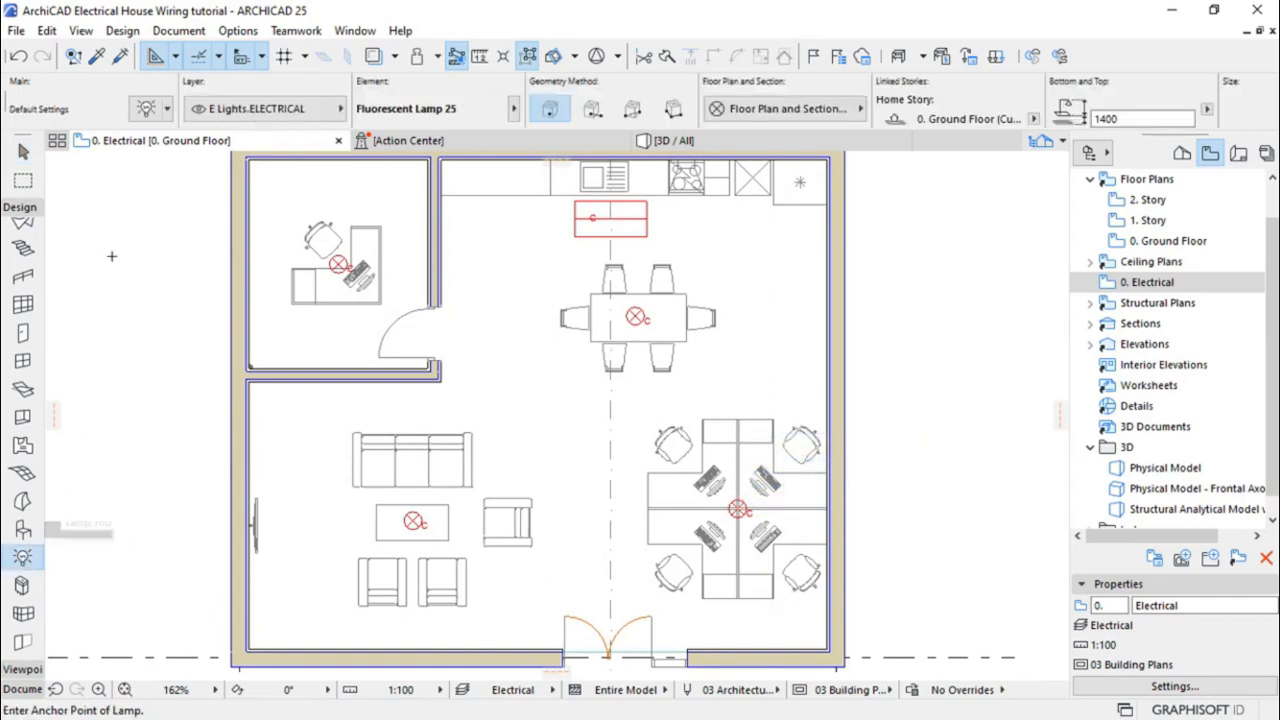
{"action": "left_click", "coordinate": [149, 113]}
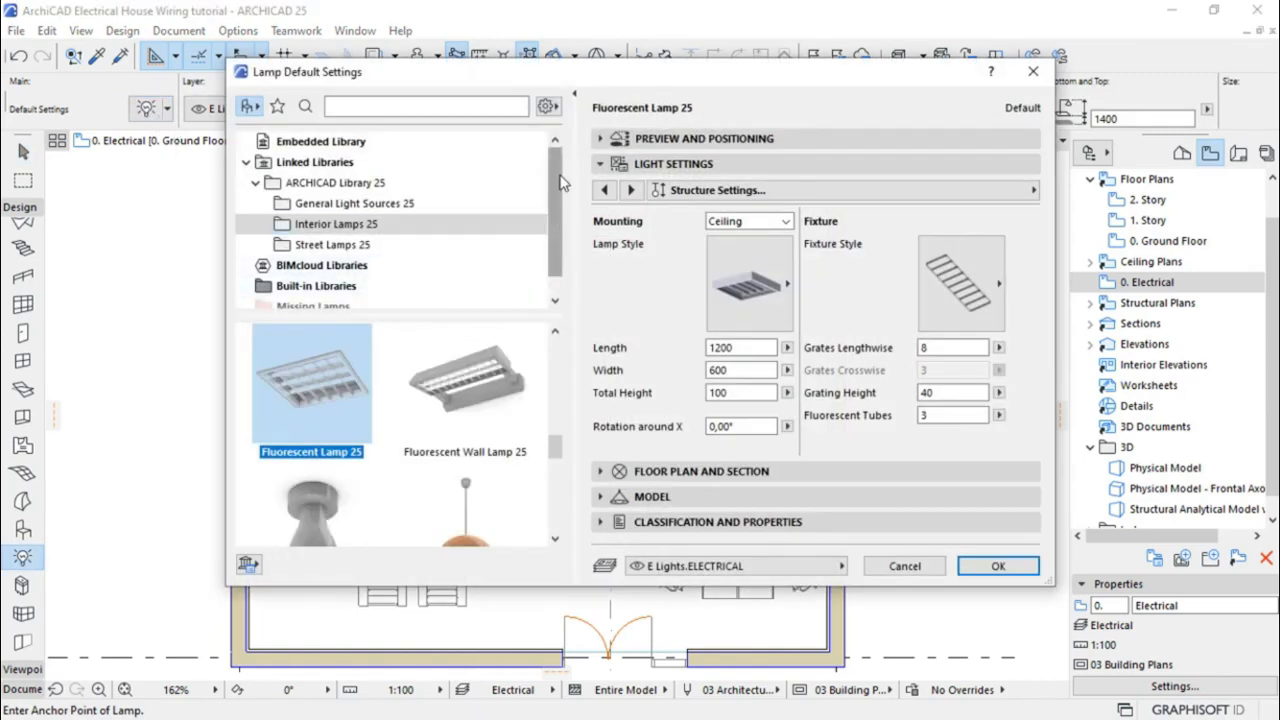
Pick Recessed Spot 25 from the library and advance to its Floor Plan Representation panel
{"action": "scroll", "coordinate": [560, 187], "scroll_direction": "down", "scroll_amount": 1}
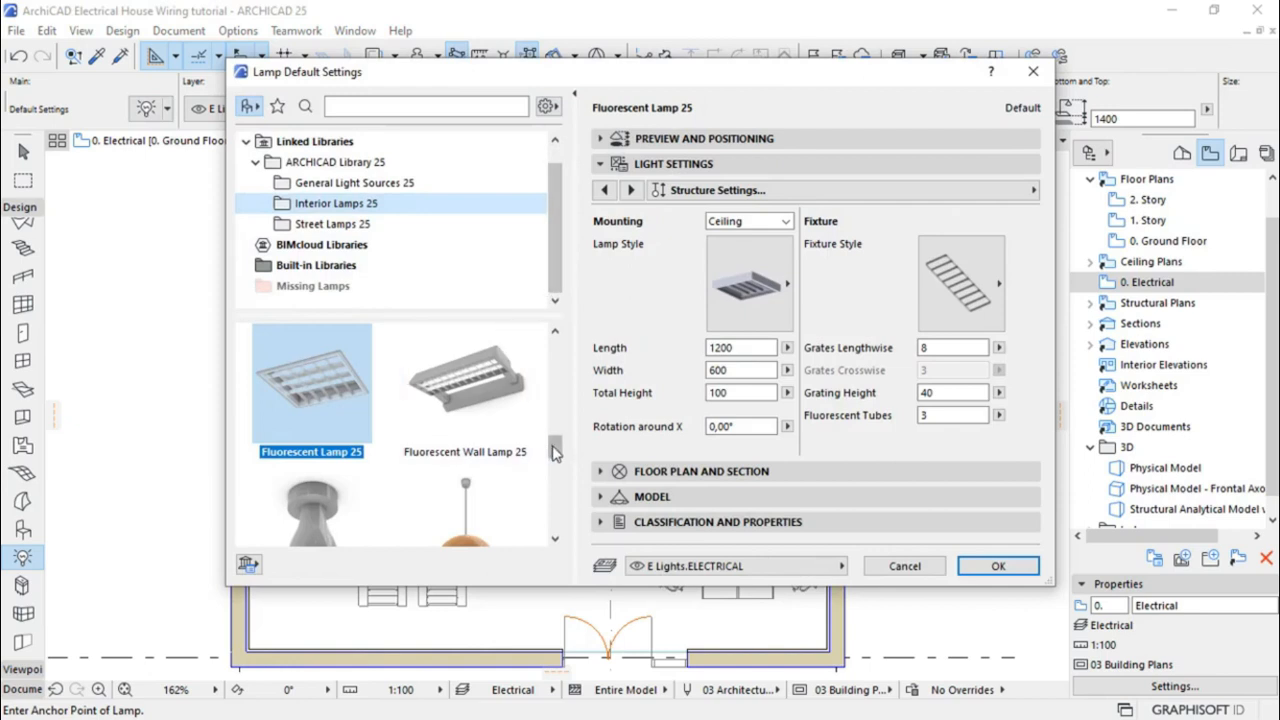
{"action": "left_click_drag", "start_coordinate": [555, 452], "coordinate": [562, 490]}
{"action": "left_click", "coordinate": [336, 394]}
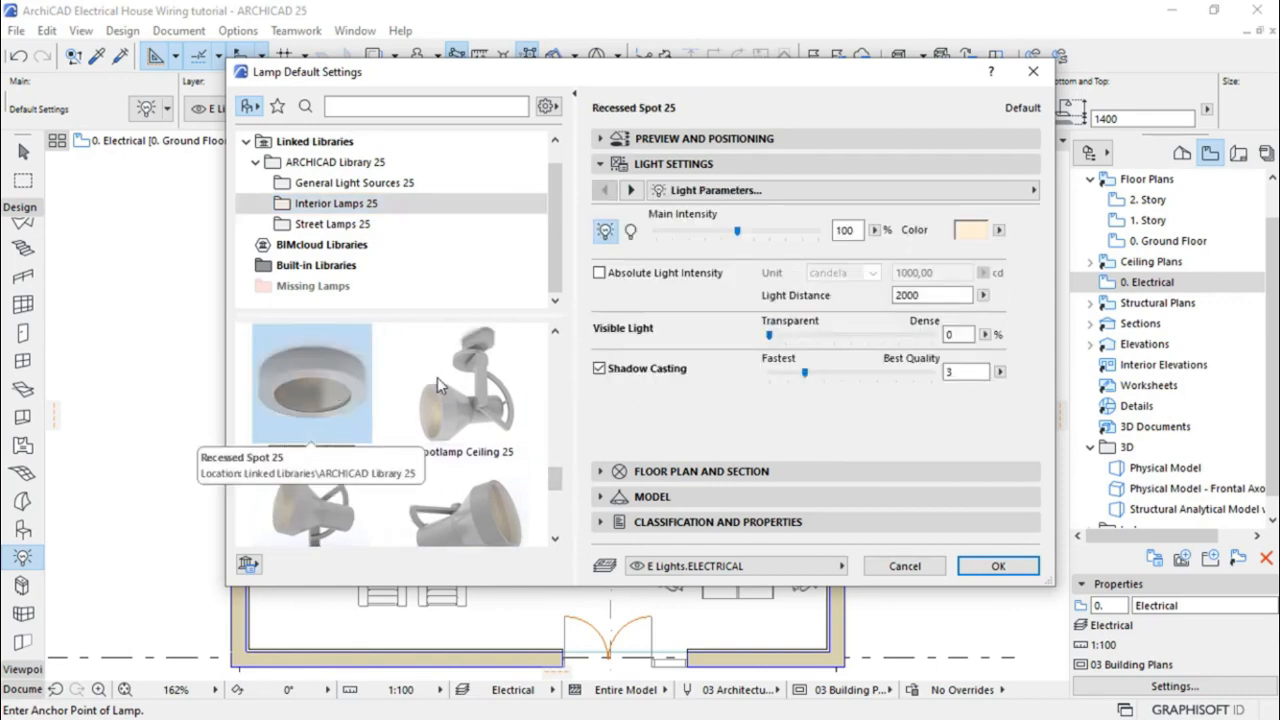
{"action": "left_click", "coordinate": [632, 190]}
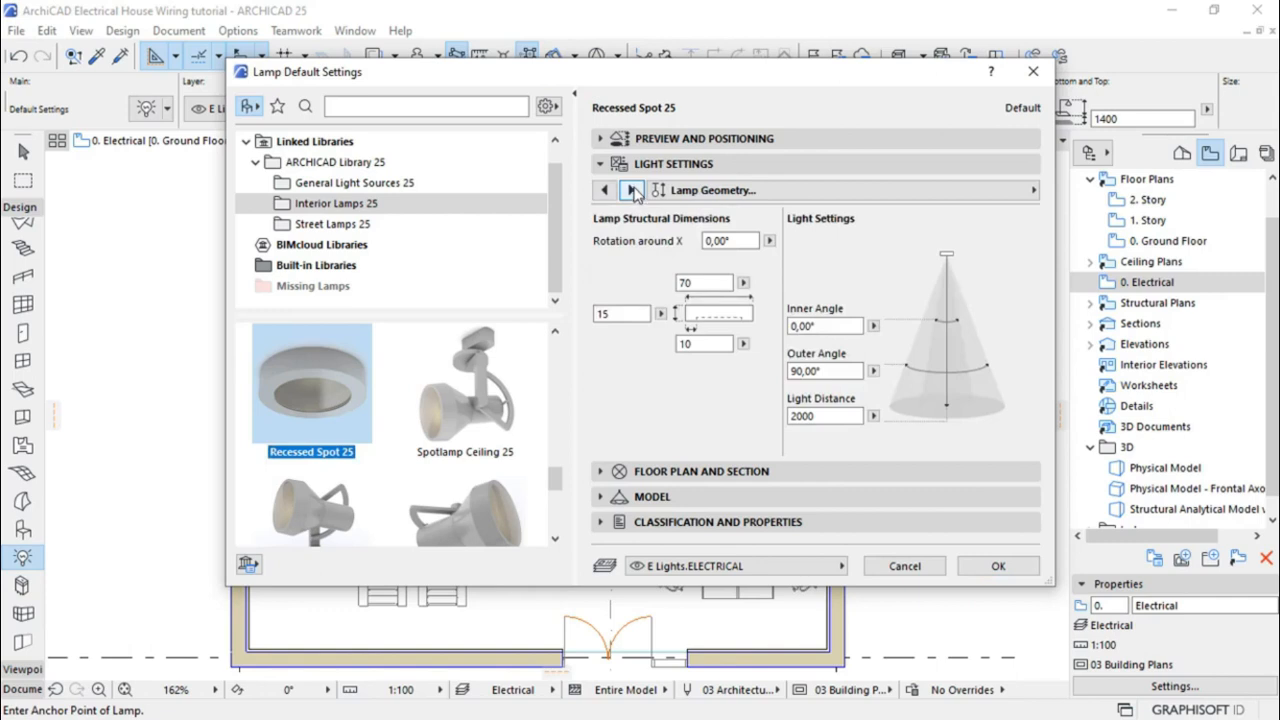
{"action": "left_click", "coordinate": [632, 190]}
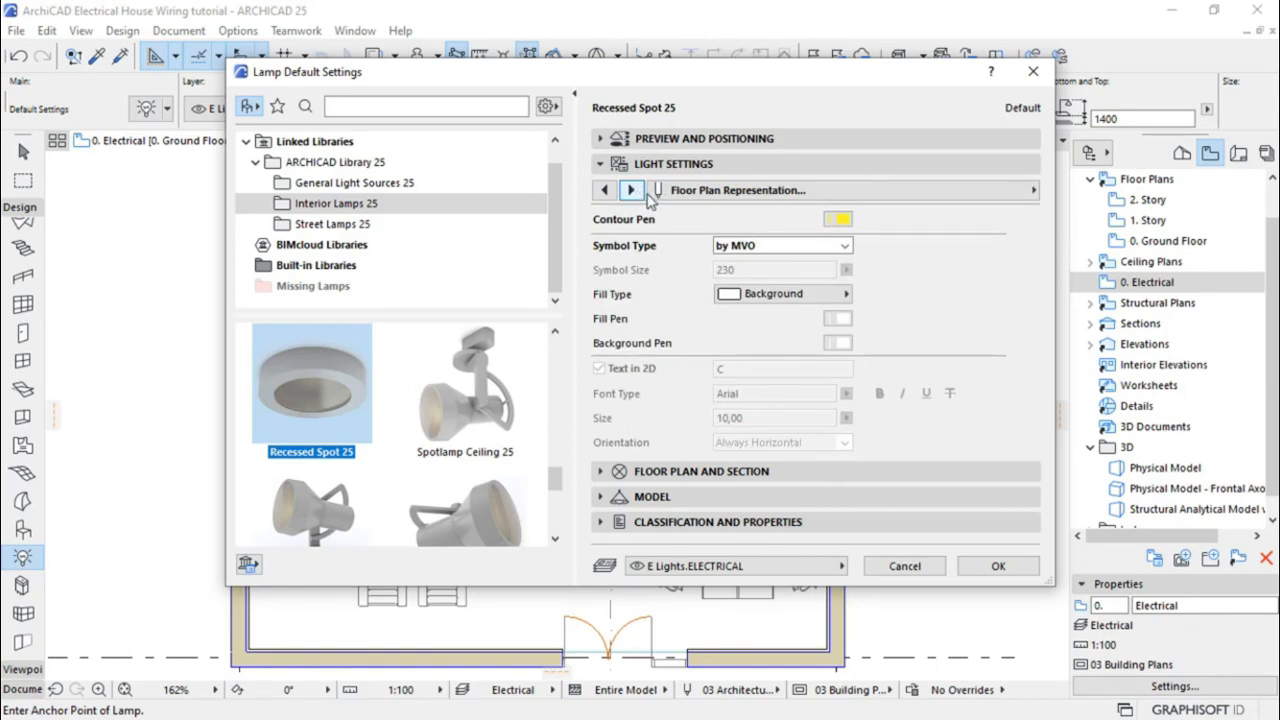
Set a red contour, Electrical symbol of size 200 and transparent background, then click OK
{"action": "left_click", "coordinate": [839, 221]}
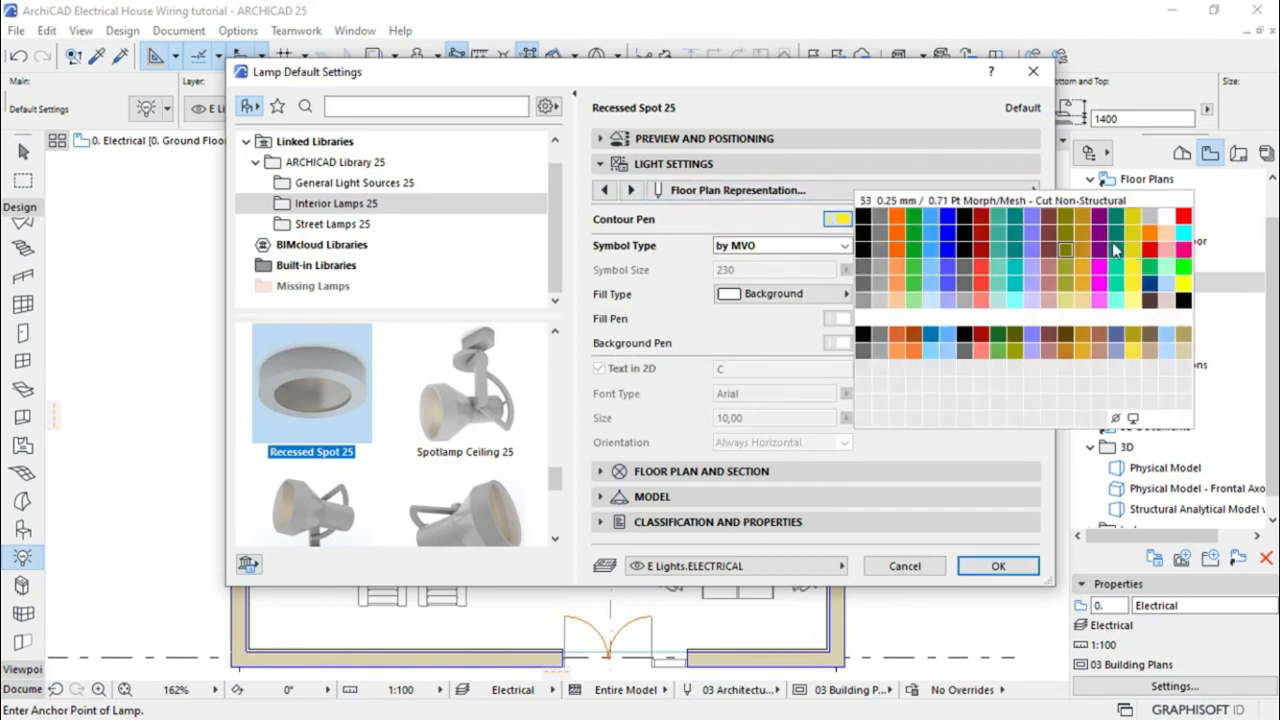
{"action": "left_click", "coordinate": [1183, 218]}
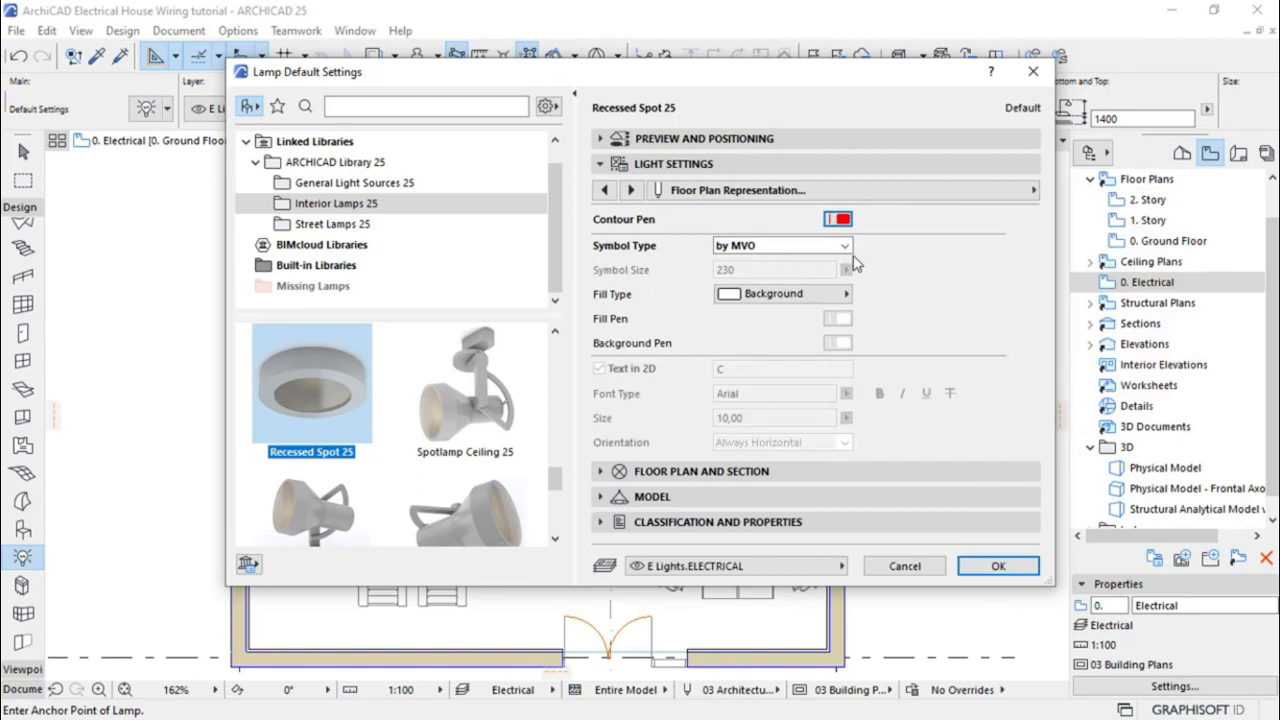
{"action": "left_click", "coordinate": [845, 247]}
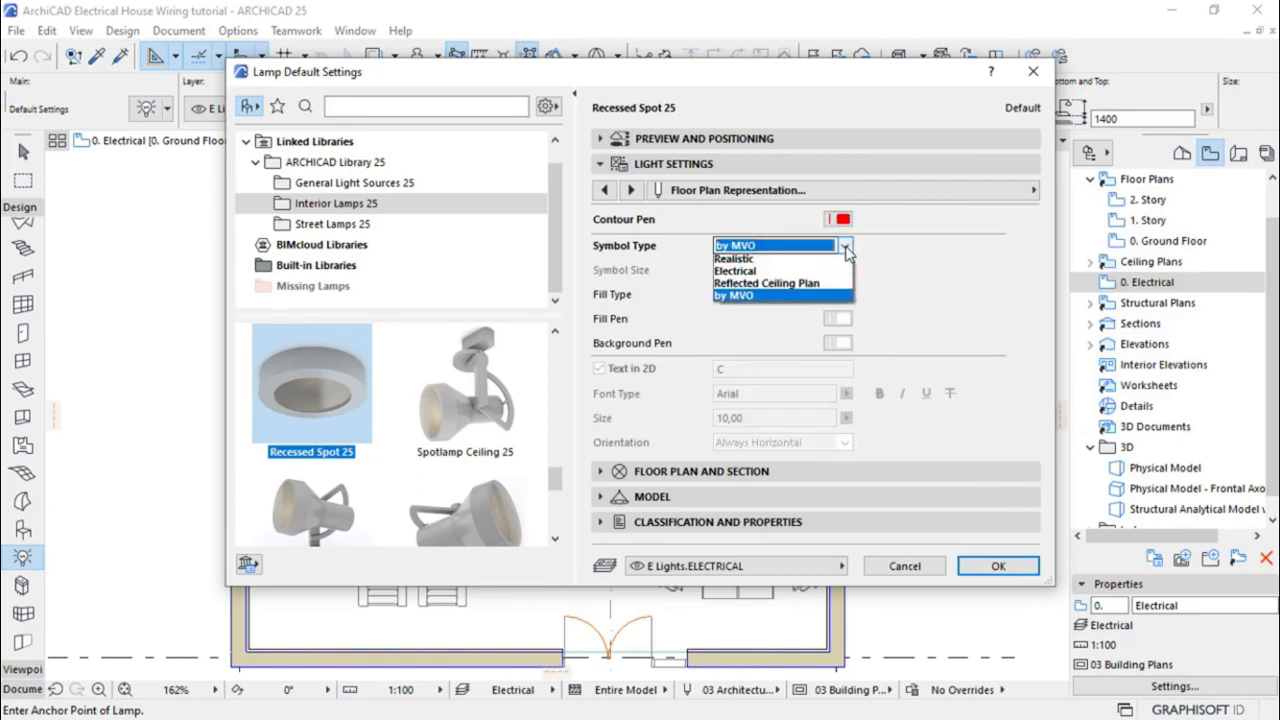
{"action": "left_click", "coordinate": [745, 273]}
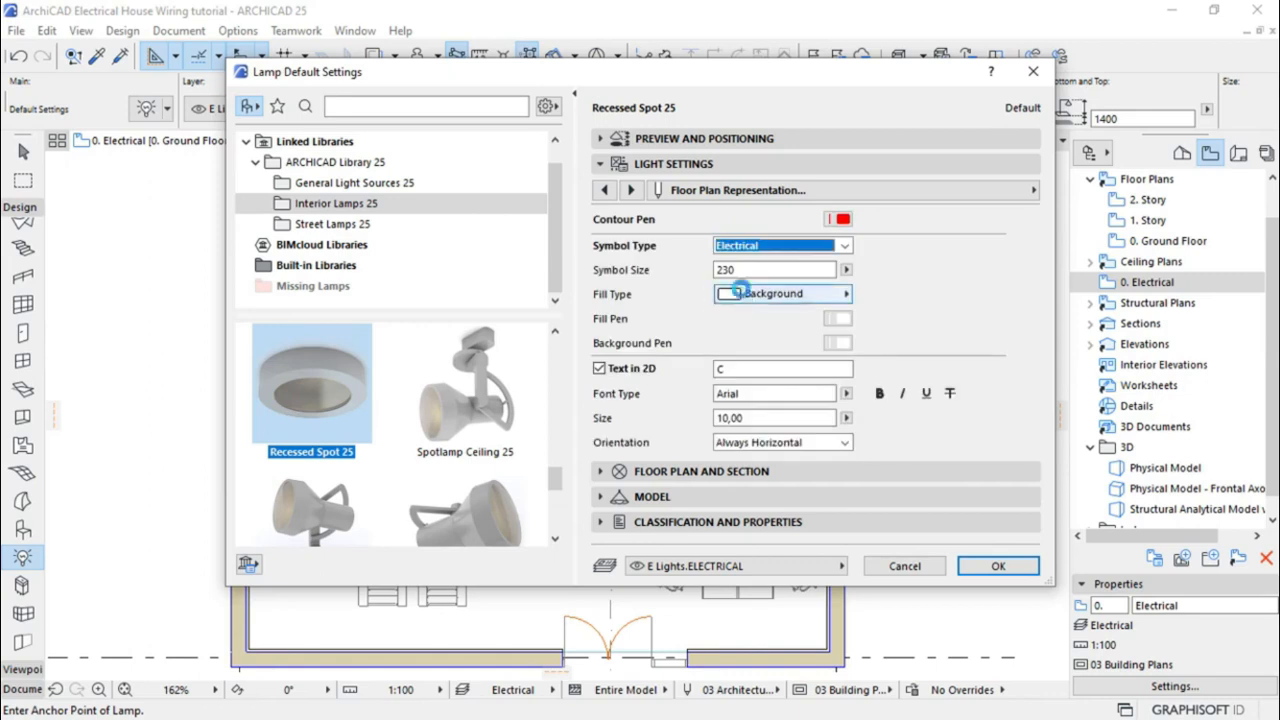
{"action": "left_click", "coordinate": [749, 270]}
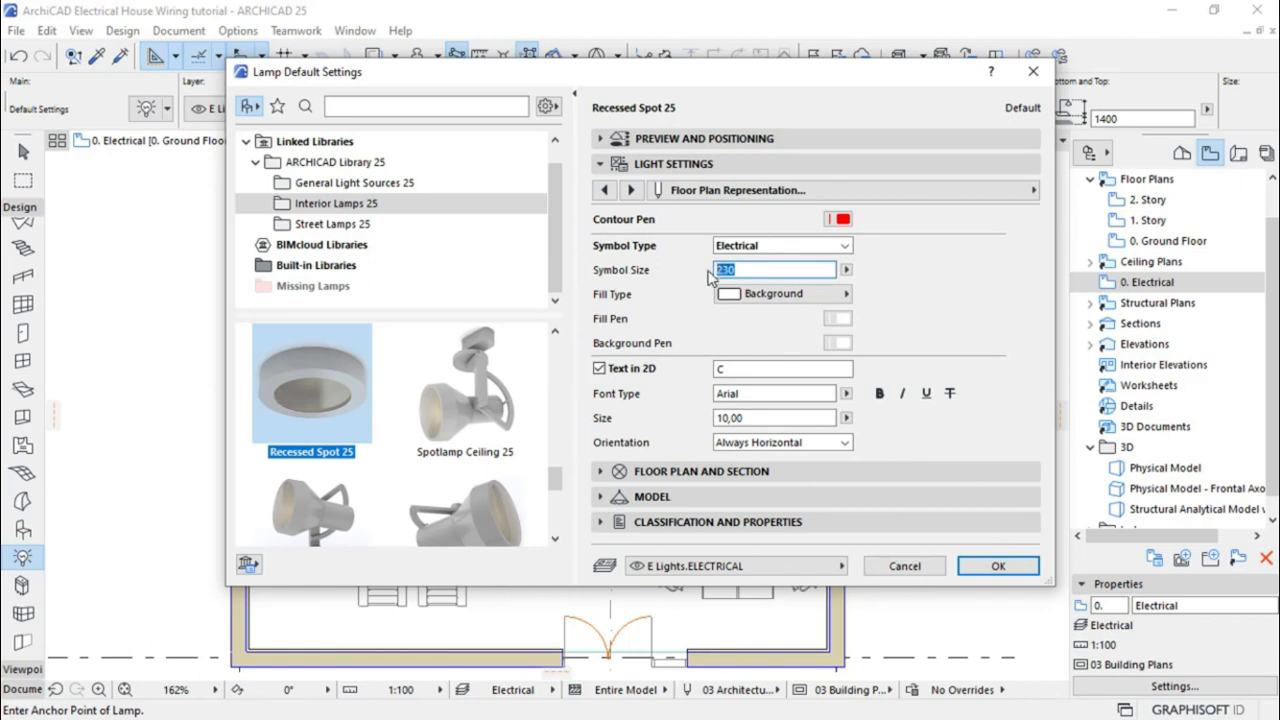
{"action": "type", "text": "200"}
{"action": "key", "text": "Return"}
{"action": "left_click", "coordinate": [838, 344]}
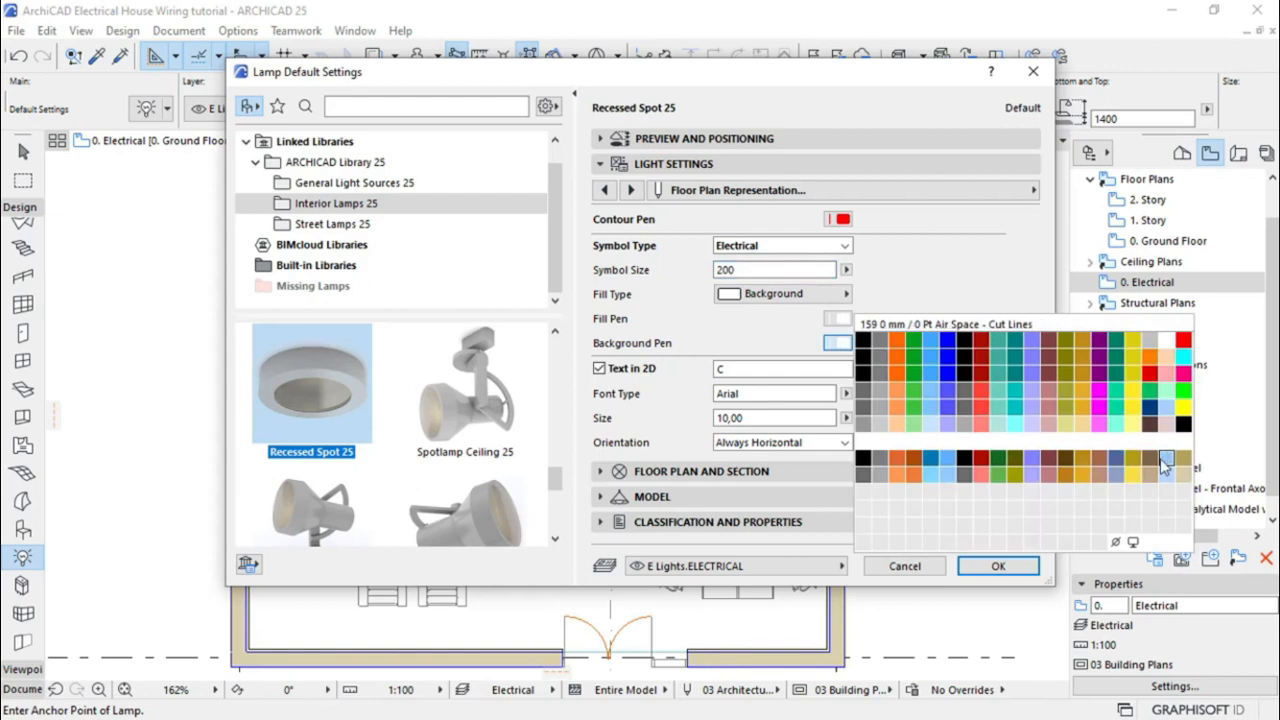
{"action": "left_click", "coordinate": [1115, 543]}
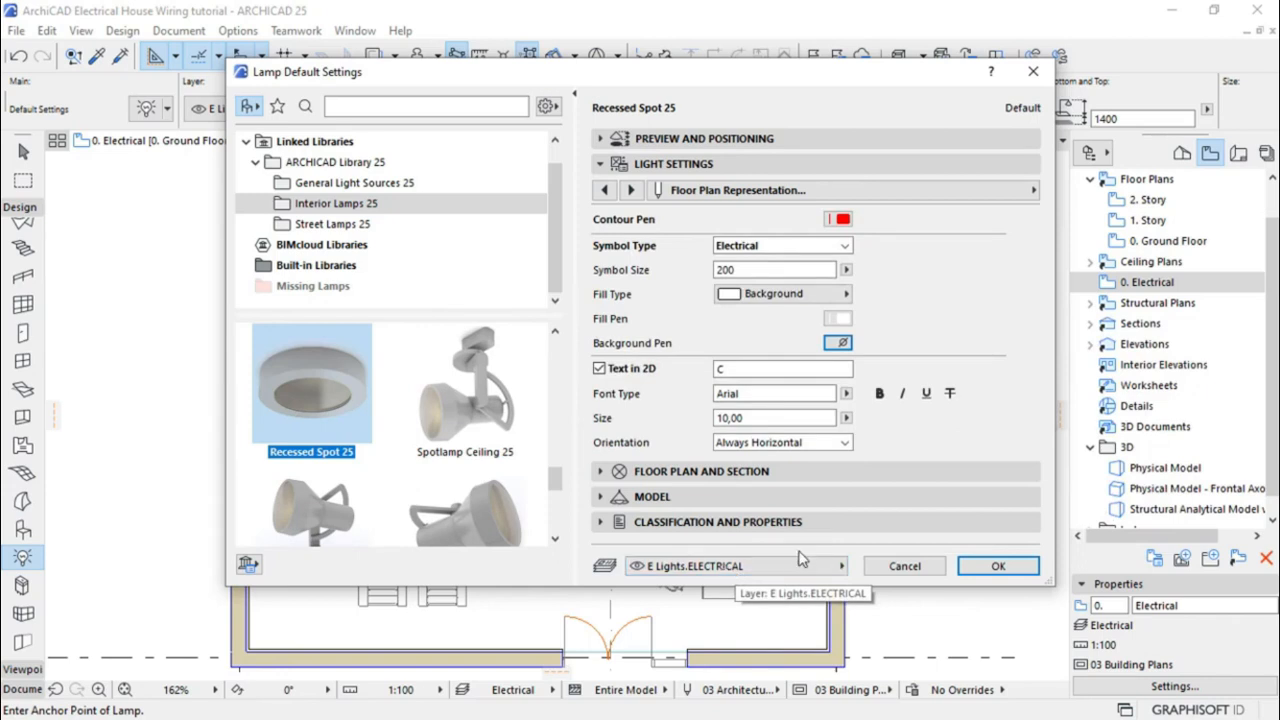
{"action": "left_click", "coordinate": [993, 567]}
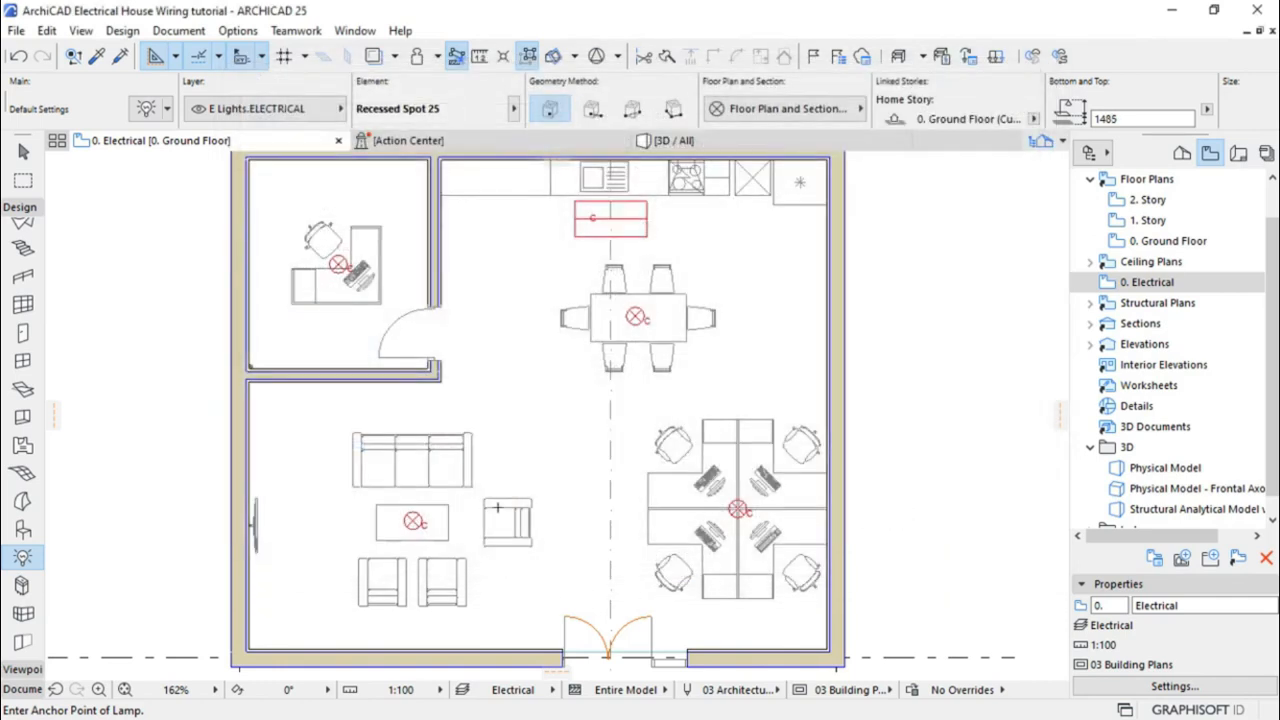
Place a Recessed Spot 25 lamp in the living area's upper-left corner by the office wall, then select it
{"action": "scroll", "coordinate": [383, 537], "scroll_direction": "up", "scroll_amount": 5}
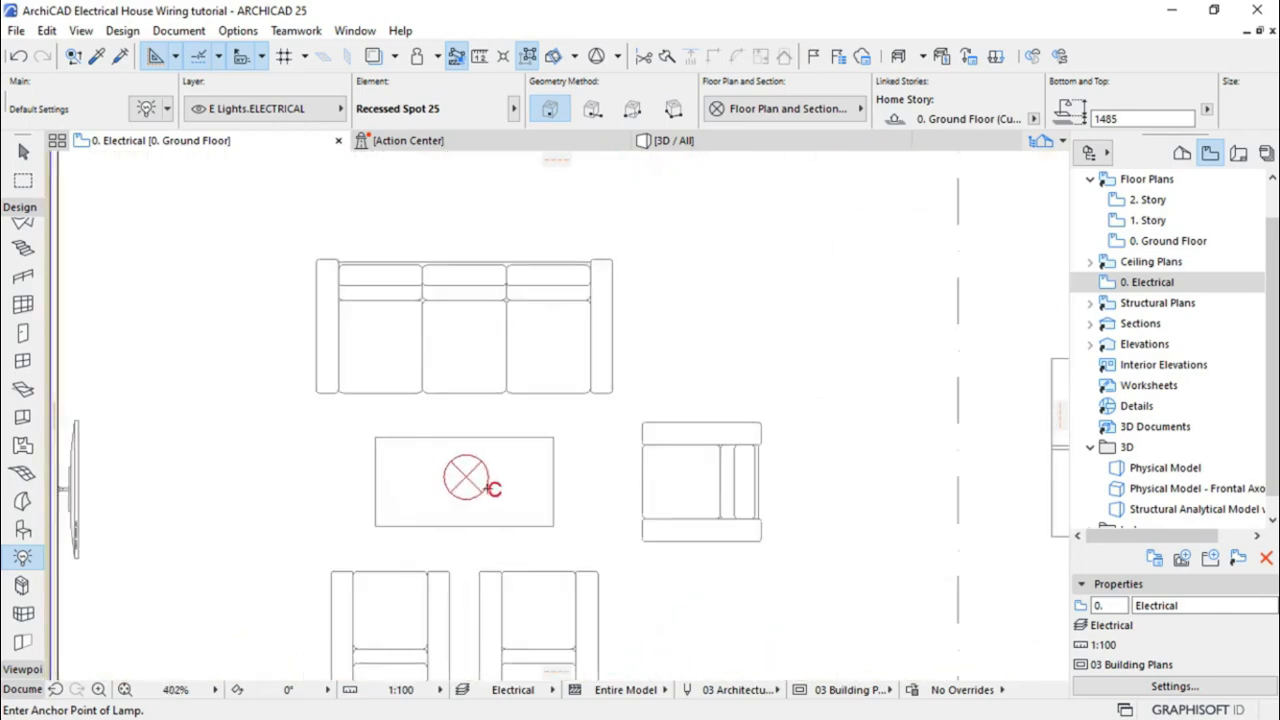
{"action": "scroll", "coordinate": [585, 450], "scroll_direction": "down", "scroll_amount": 3}
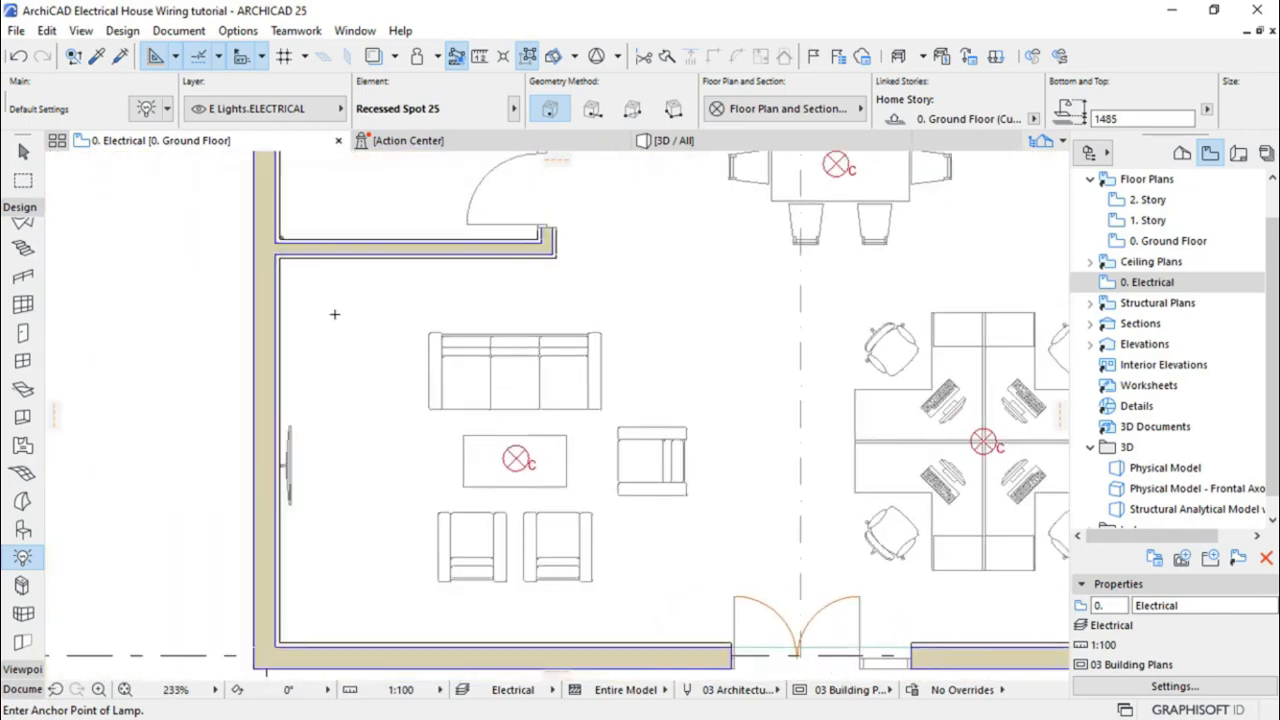
{"action": "left_click", "coordinate": [305, 284]}
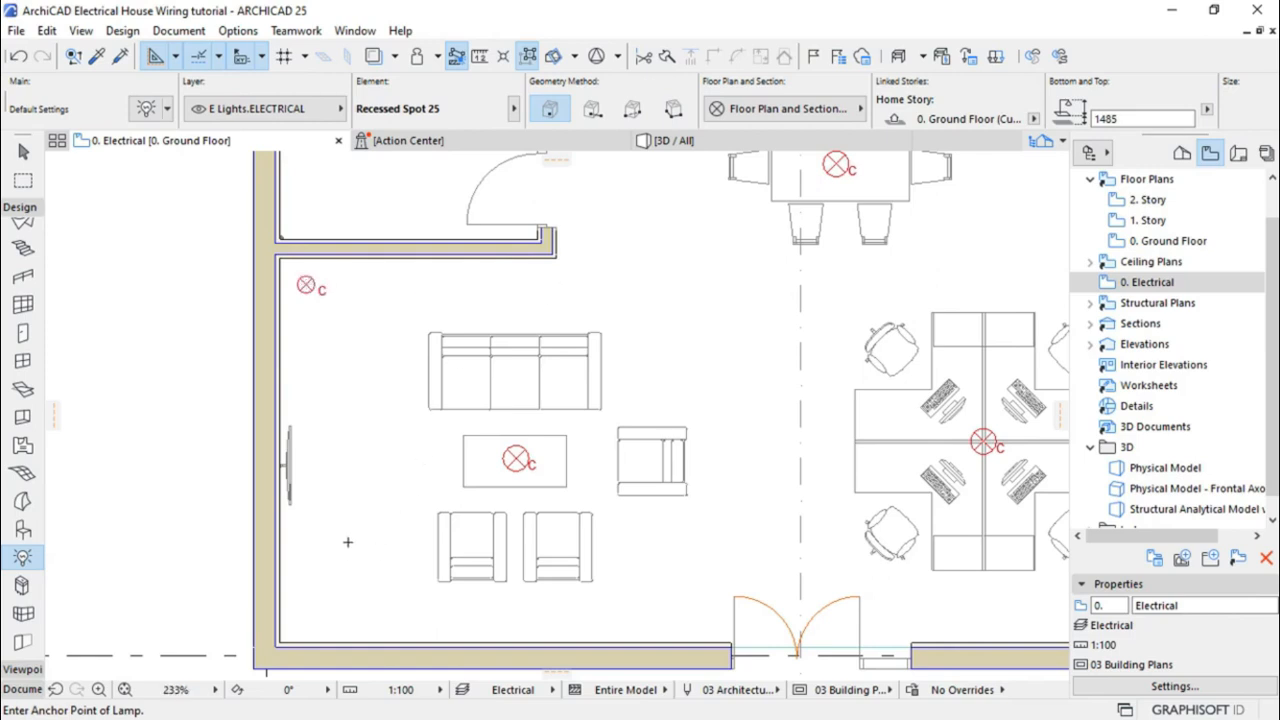
{"action": "scroll", "coordinate": [418, 385], "scroll_direction": "down", "scroll_amount": 1}
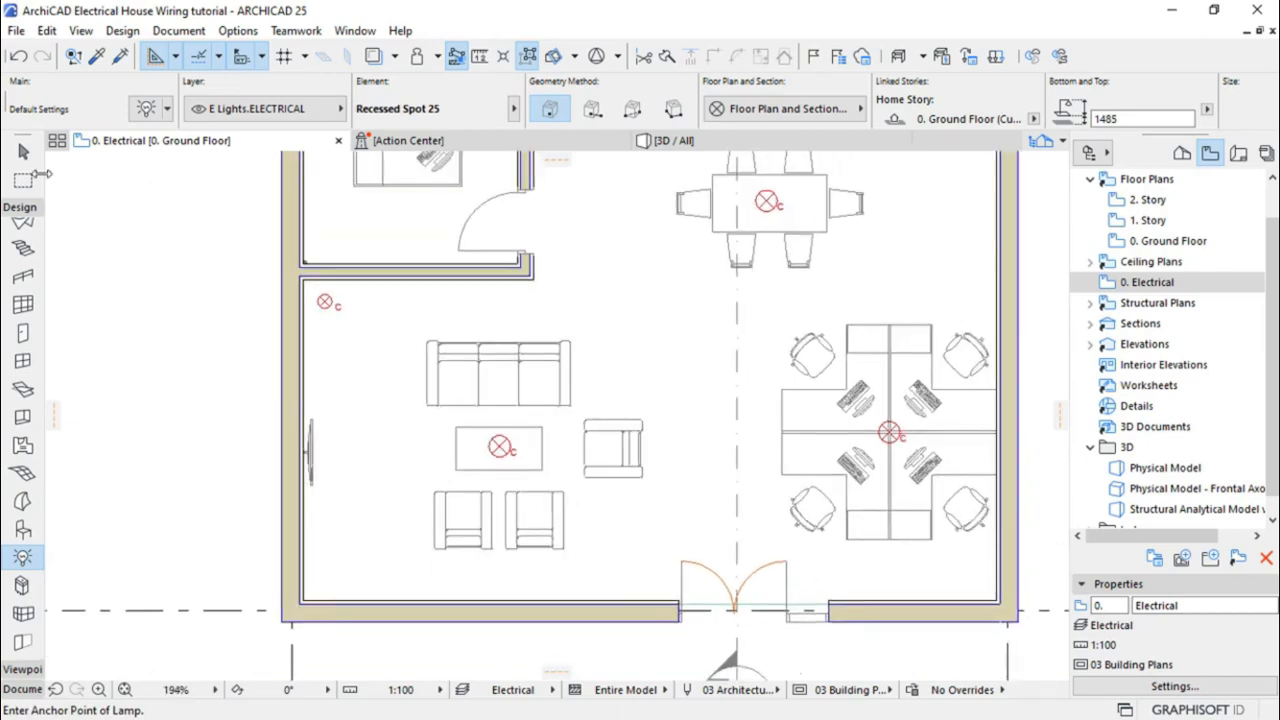
{"action": "left_click", "coordinate": [23, 150]}
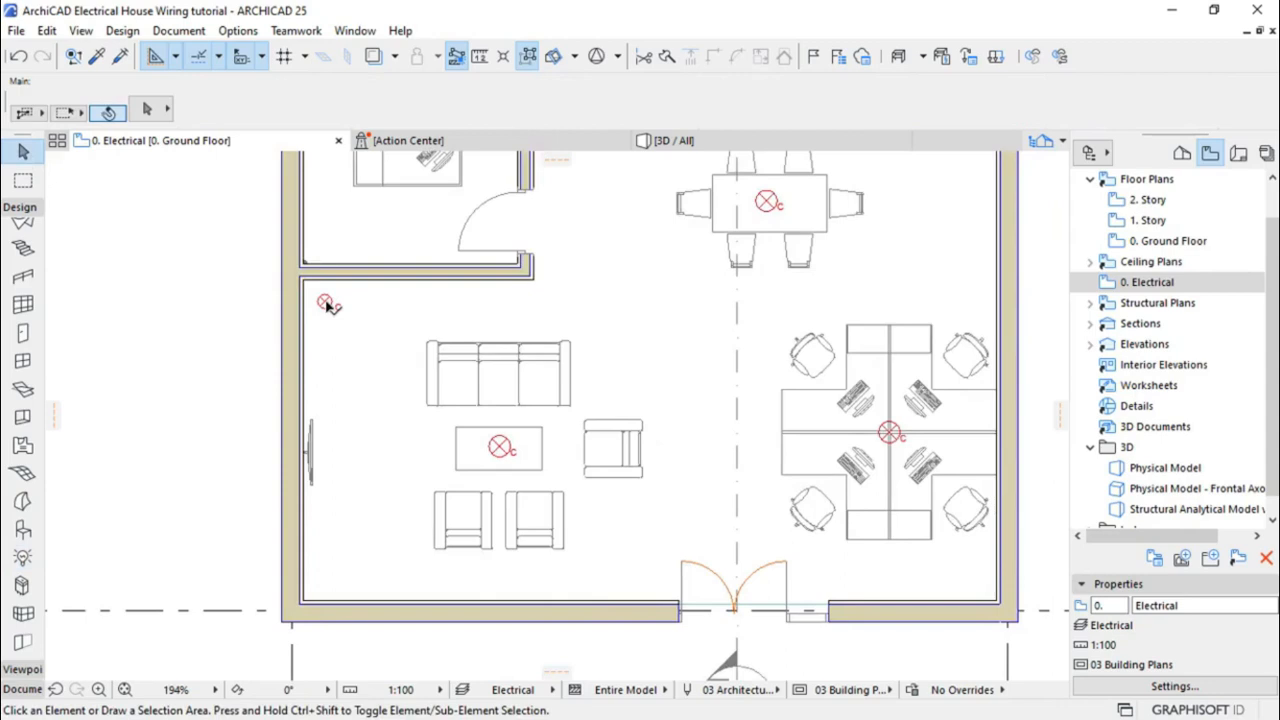
{"action": "left_click", "coordinate": [326, 303]}
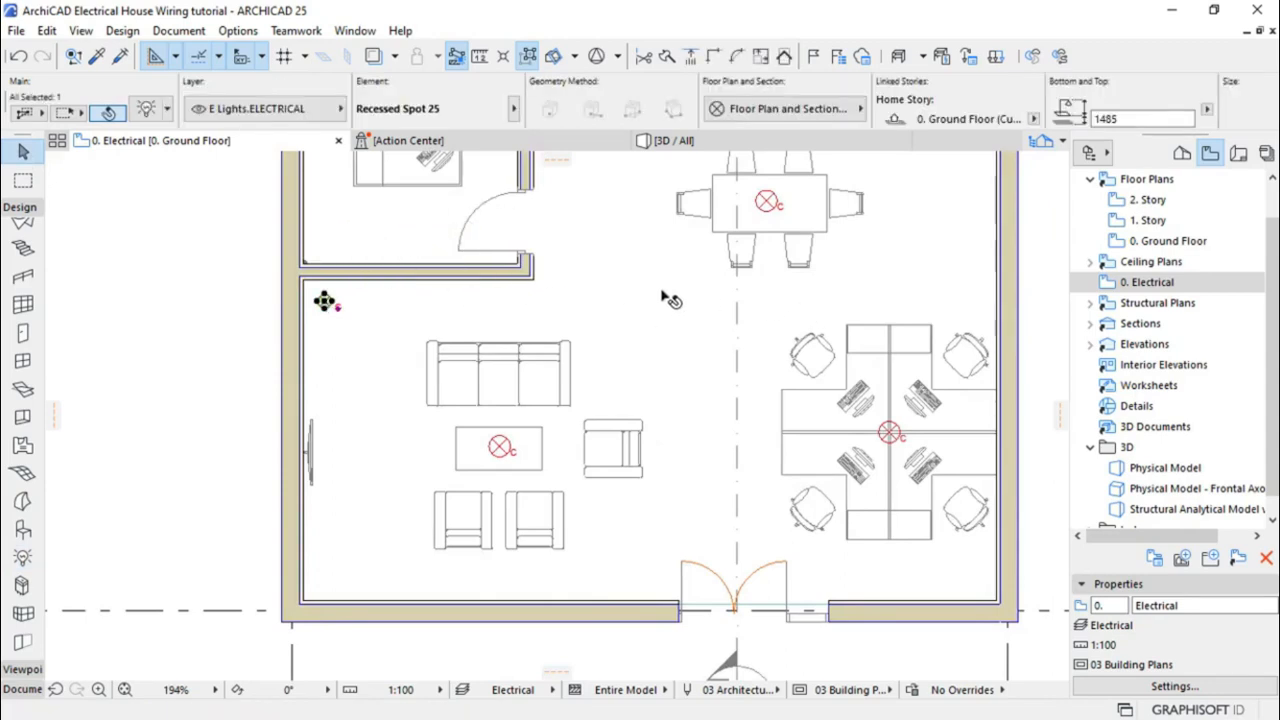
Set the selected corner lamp's Bottom and Top height to 2400
{"action": "left_click", "coordinate": [1130, 119]}
{"action": "left_click_drag", "start_coordinate": [1120, 119], "coordinate": [1045, 122]}
{"action": "type", "text": "2400"}
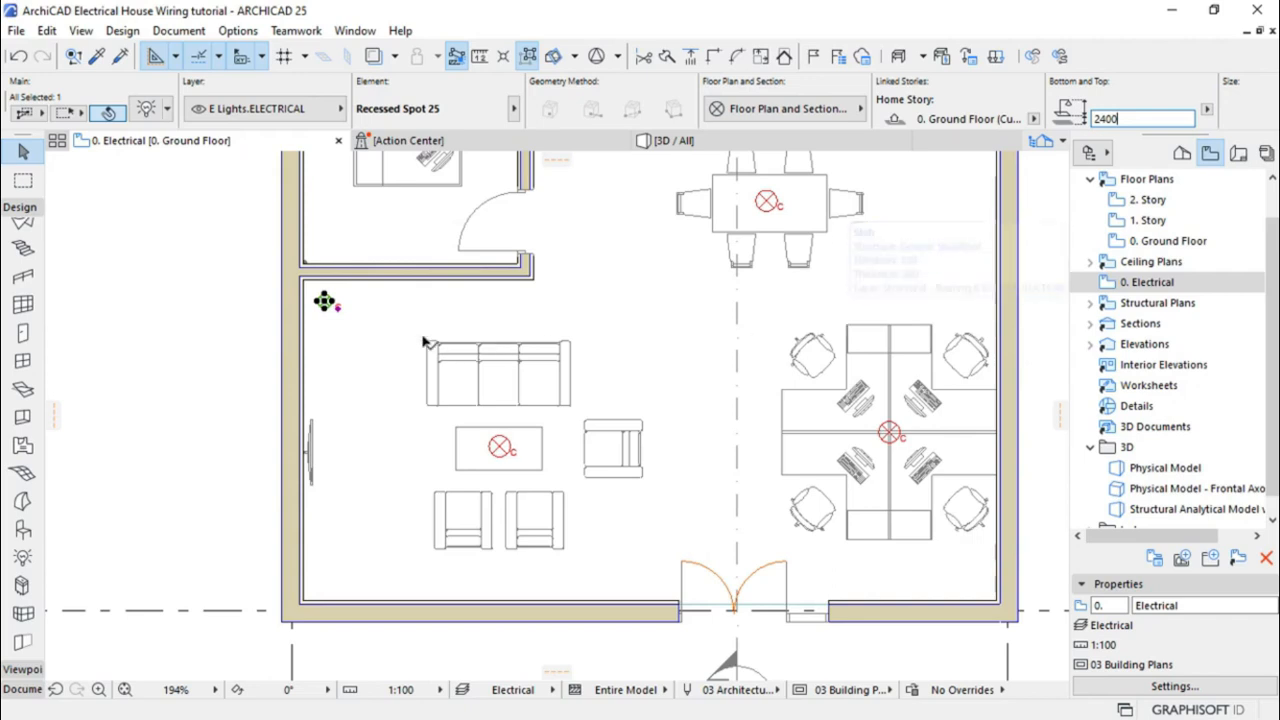
Start a Drag Multiple Copies move of the corner lamp
{"action": "right_click", "coordinate": [325, 302]}
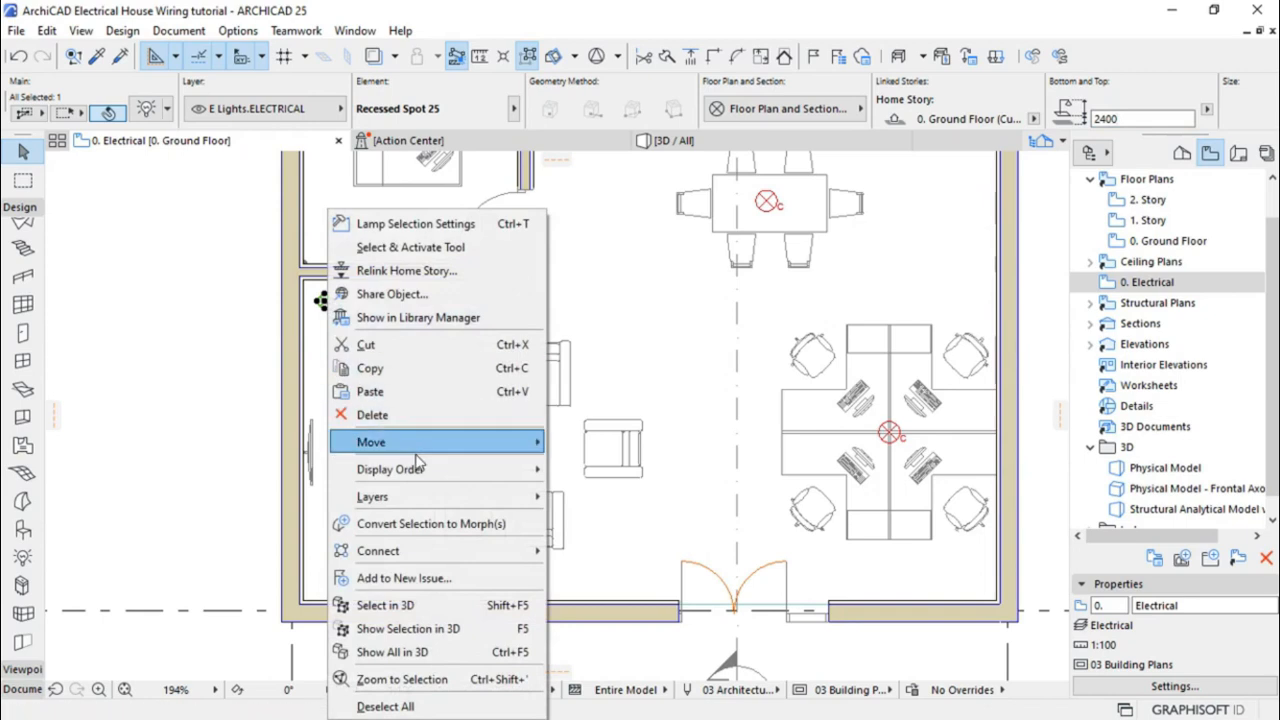
{"action": "mouse_move", "coordinate": [414, 455]}
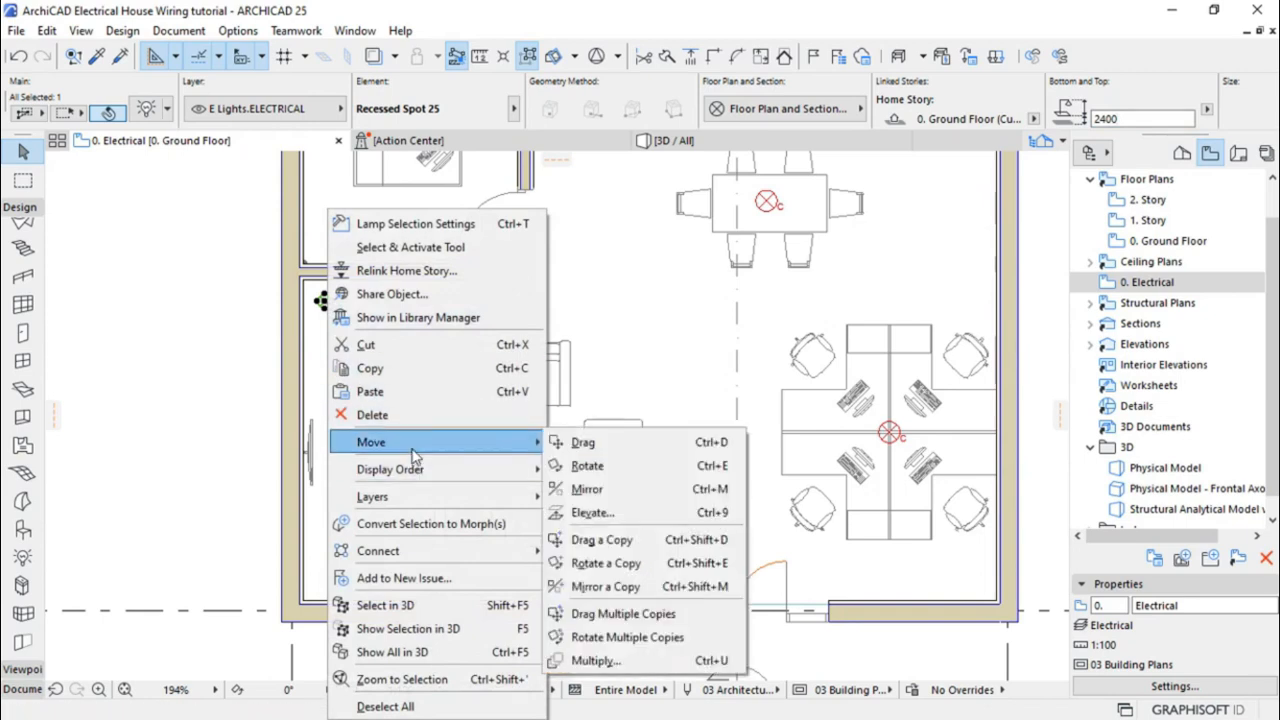
{"action": "left_click", "coordinate": [605, 616]}
{"action": "scroll", "coordinate": [283, 331], "scroll_direction": "up", "scroll_amount": 2}
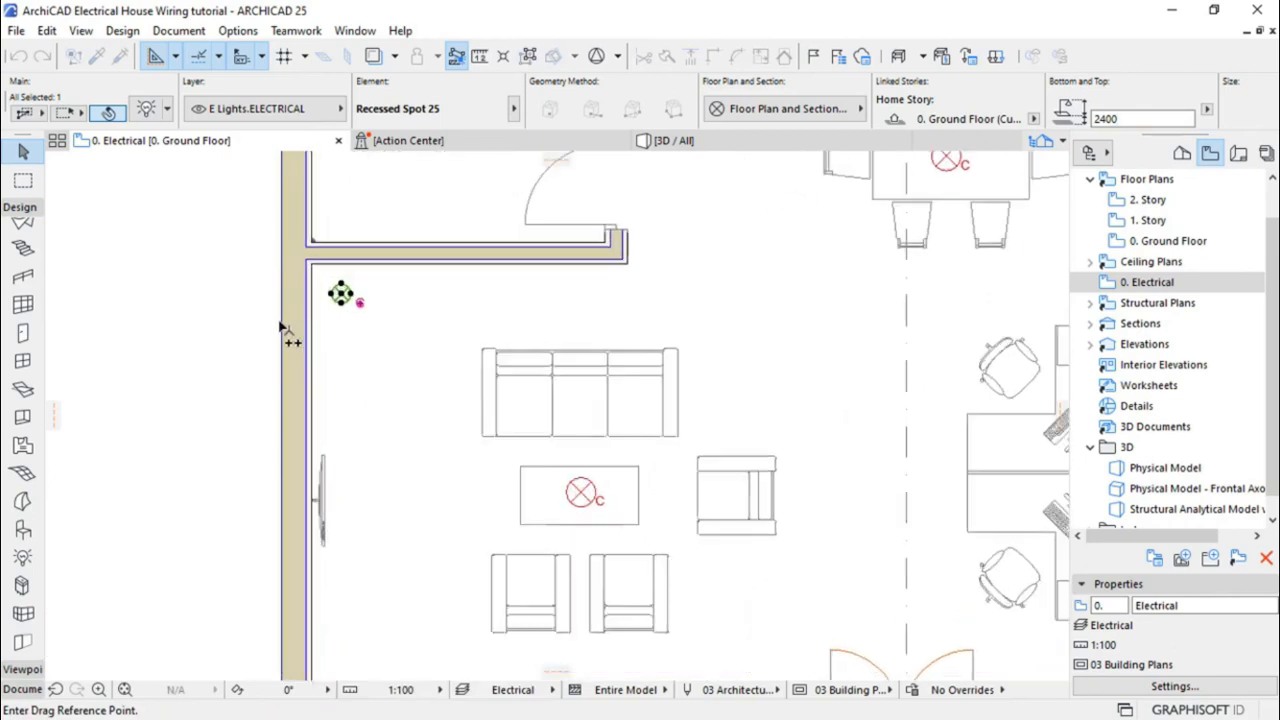
Use the corner lamp as reference and copy it to the living area's other three corners
{"action": "scroll", "coordinate": [283, 331], "scroll_direction": "up", "scroll_amount": 2}
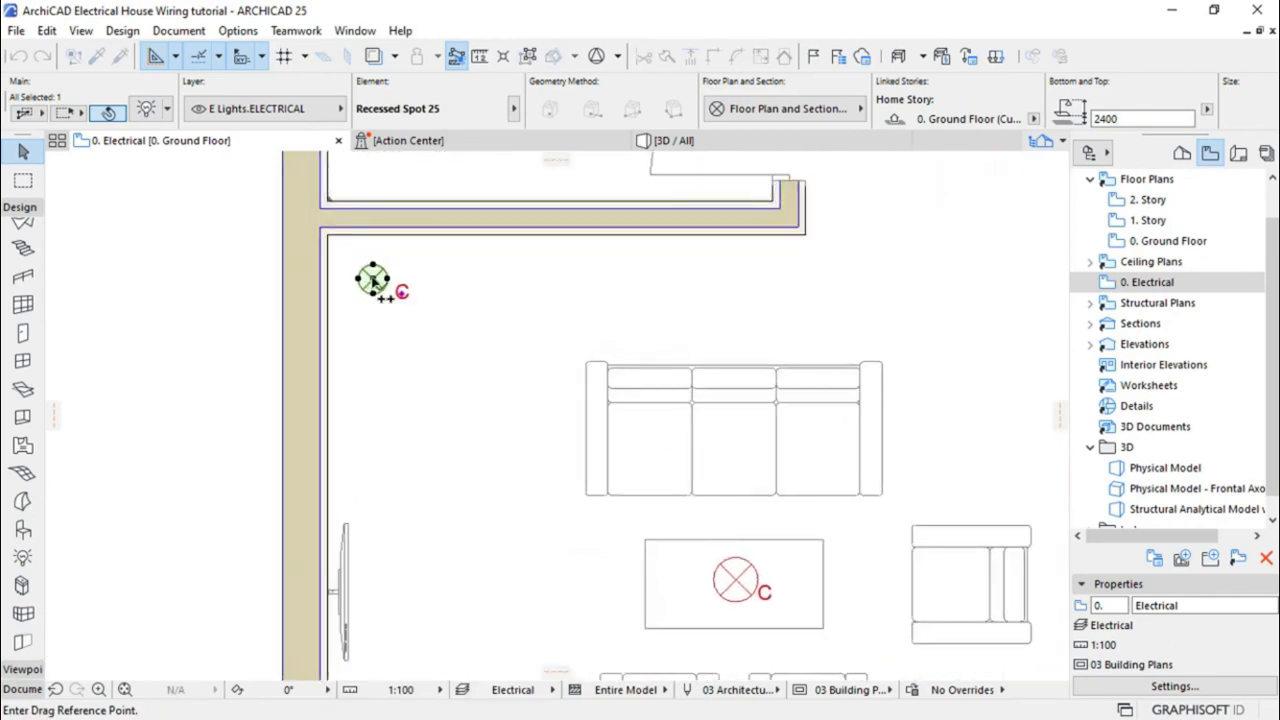
{"action": "left_click", "coordinate": [372, 280]}
{"action": "scroll", "coordinate": [380, 232], "scroll_direction": "down", "scroll_amount": 2}
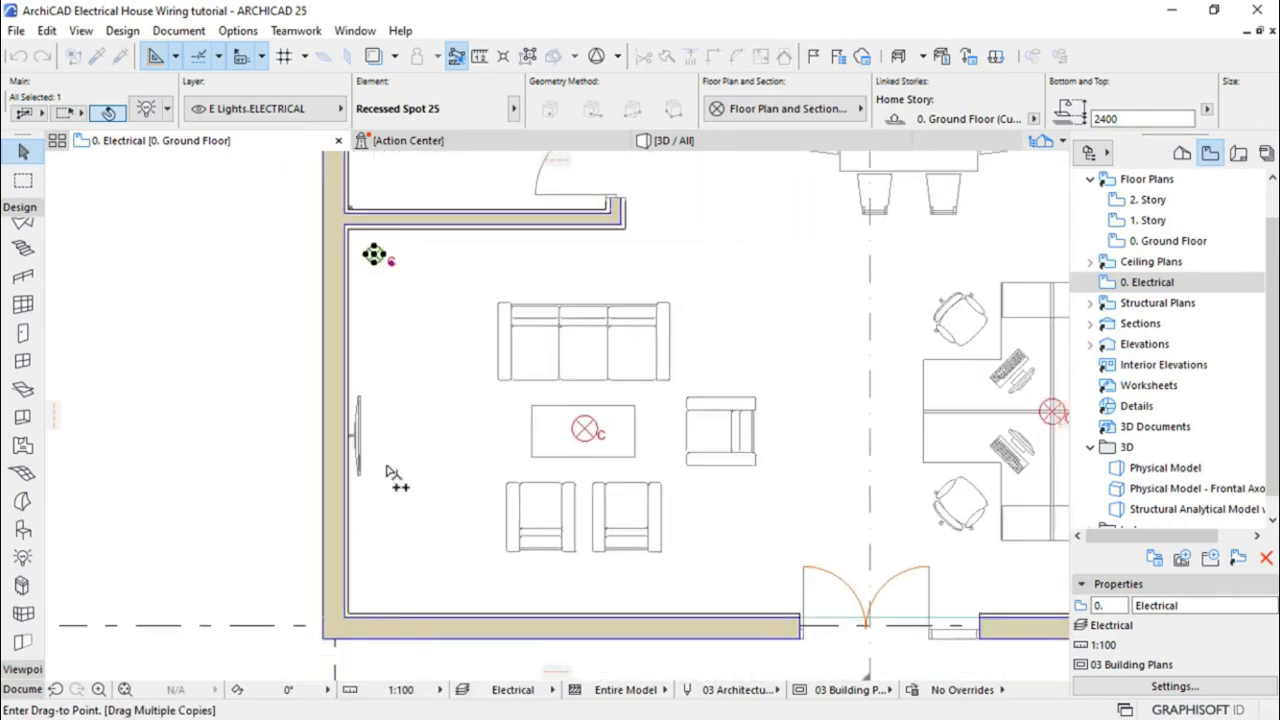
{"action": "left_click", "coordinate": [380, 584]}
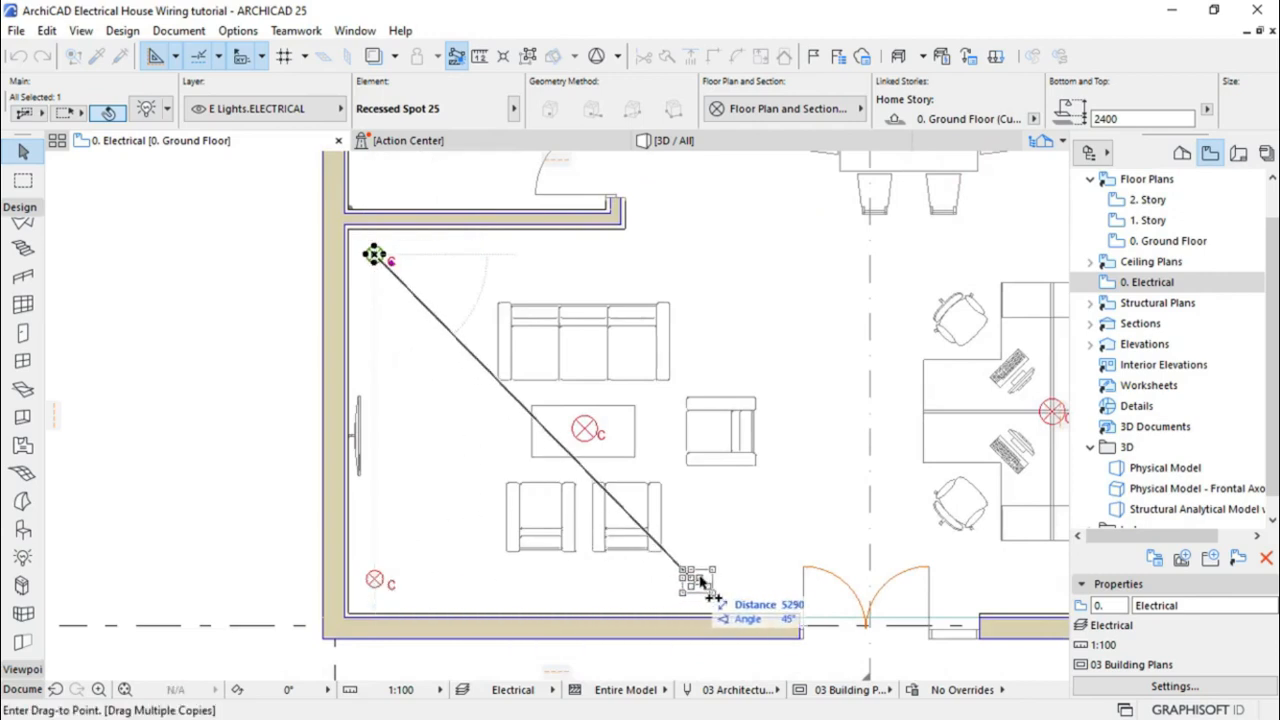
{"action": "left_click", "coordinate": [750, 585]}
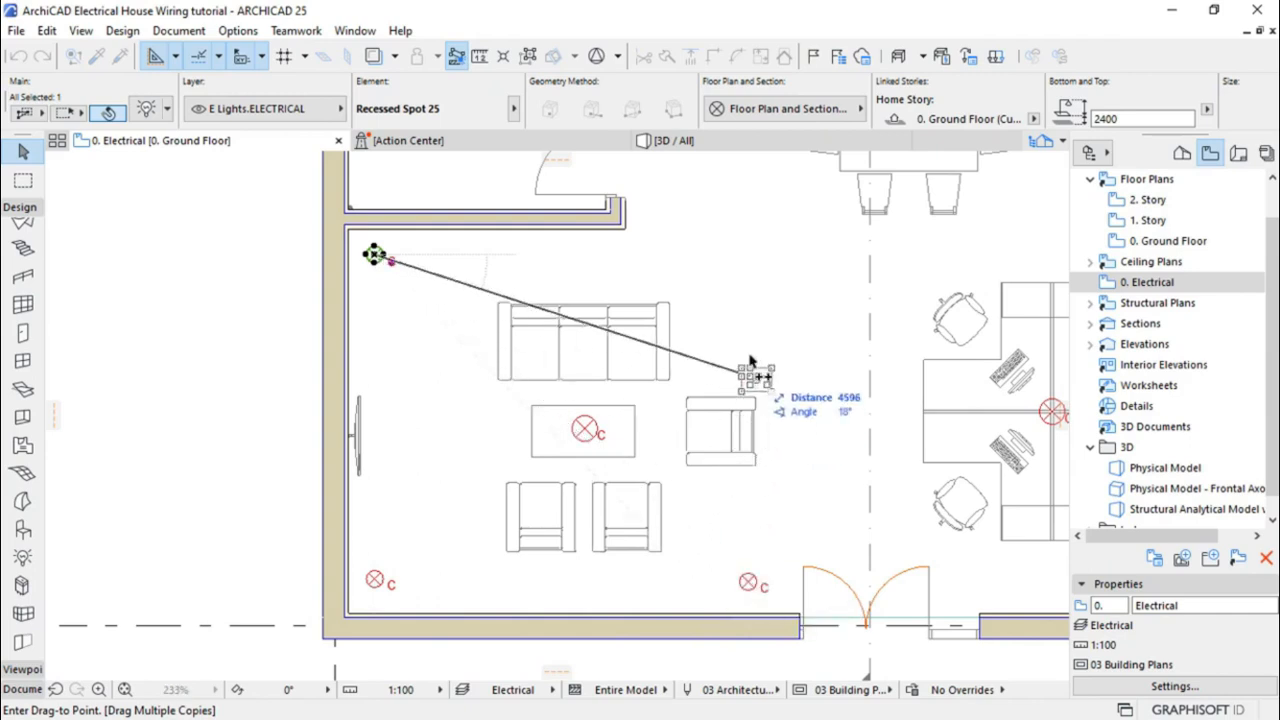
{"action": "left_click", "coordinate": [748, 257]}
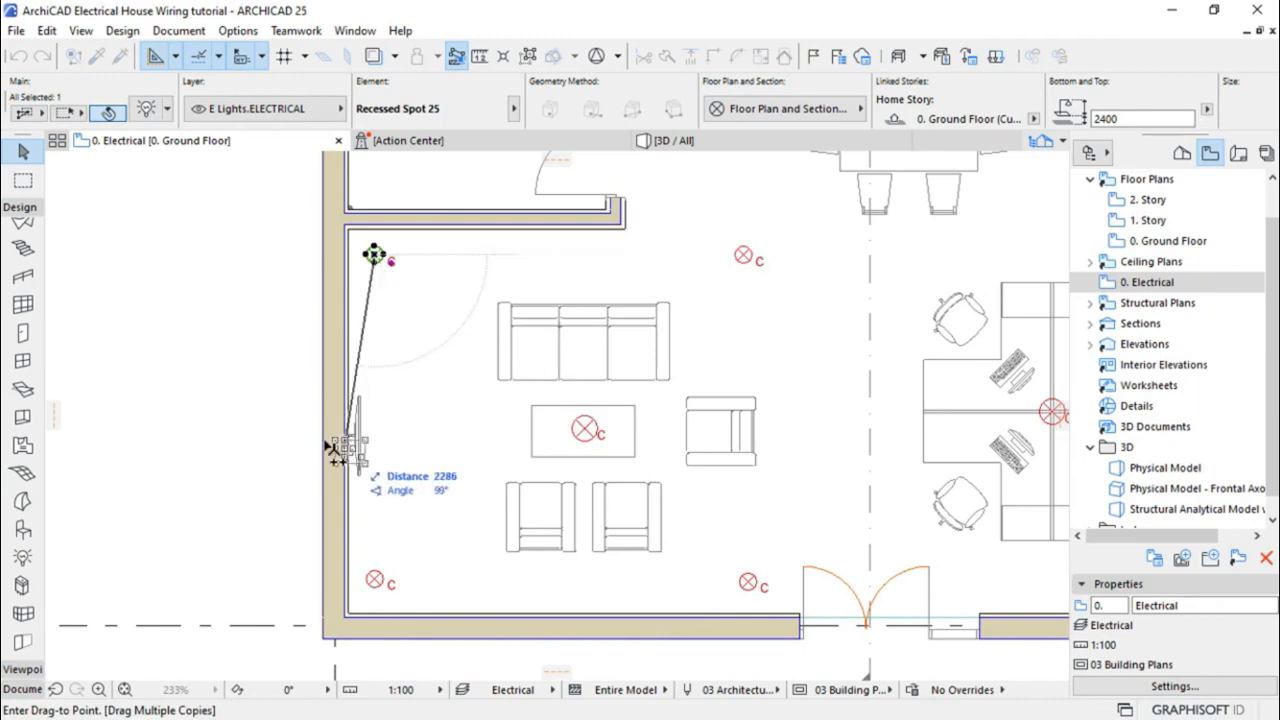
Place lamp copies over the three workstations
{"action": "scroll", "coordinate": [297, 451], "scroll_direction": "down", "scroll_amount": 3}
{"action": "scroll", "coordinate": [720, 455], "scroll_direction": "up", "scroll_amount": 3}
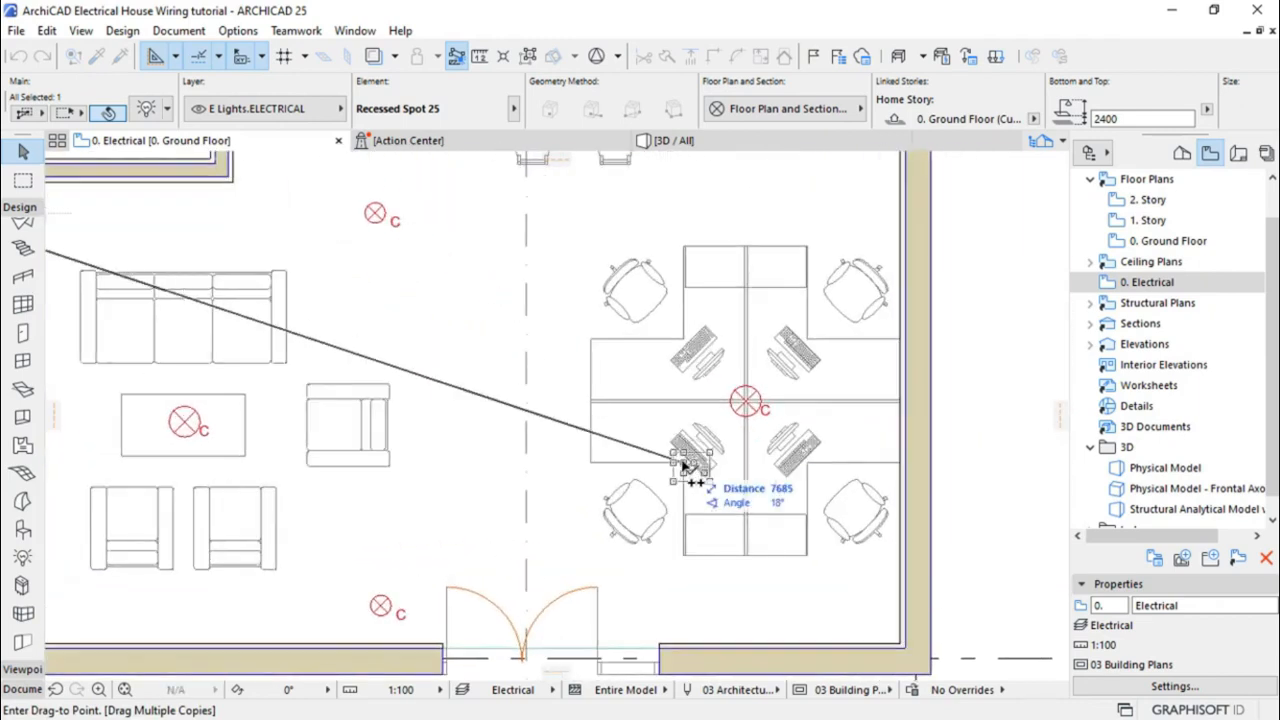
{"action": "left_click", "coordinate": [690, 462]}
{"action": "left_click", "coordinate": [810, 464]}
{"action": "left_click", "coordinate": [808, 343]}
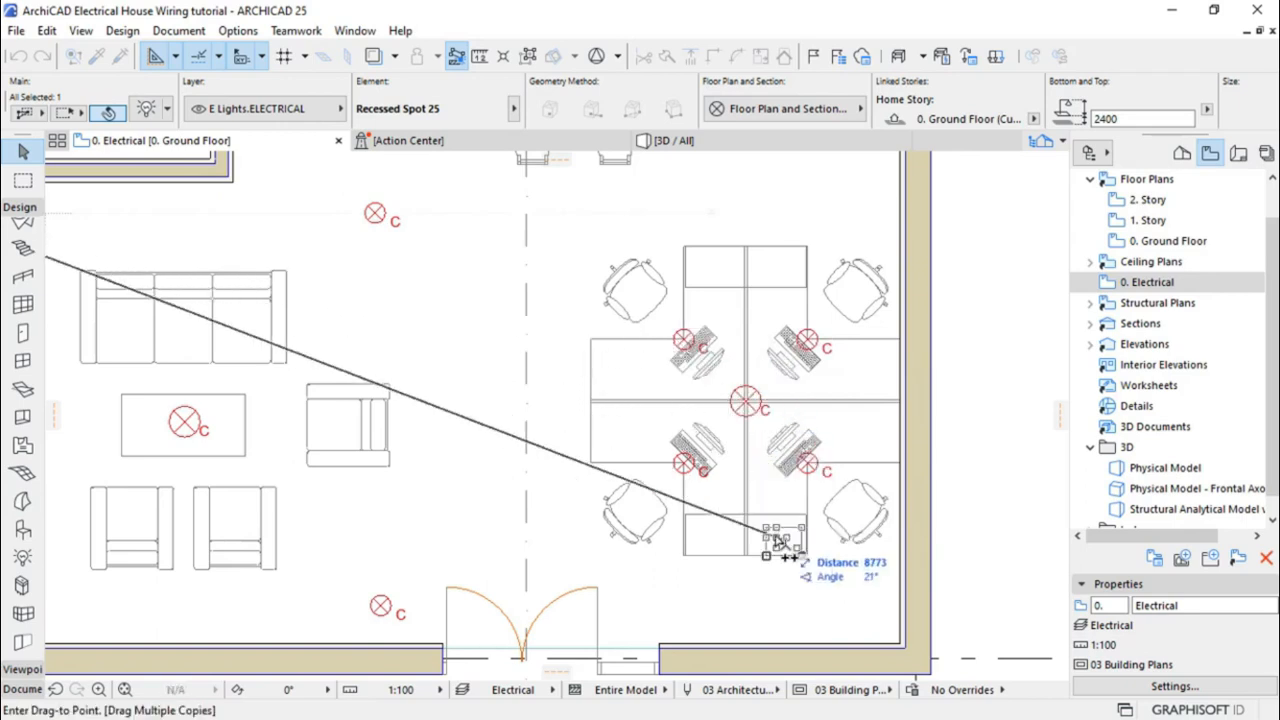
Place lamp copies at the left and right ends of the dining table
{"action": "scroll", "coordinate": [765, 570], "scroll_direction": "down", "scroll_amount": 2}
{"action": "scroll", "coordinate": [765, 576], "scroll_direction": "down", "scroll_amount": 3}
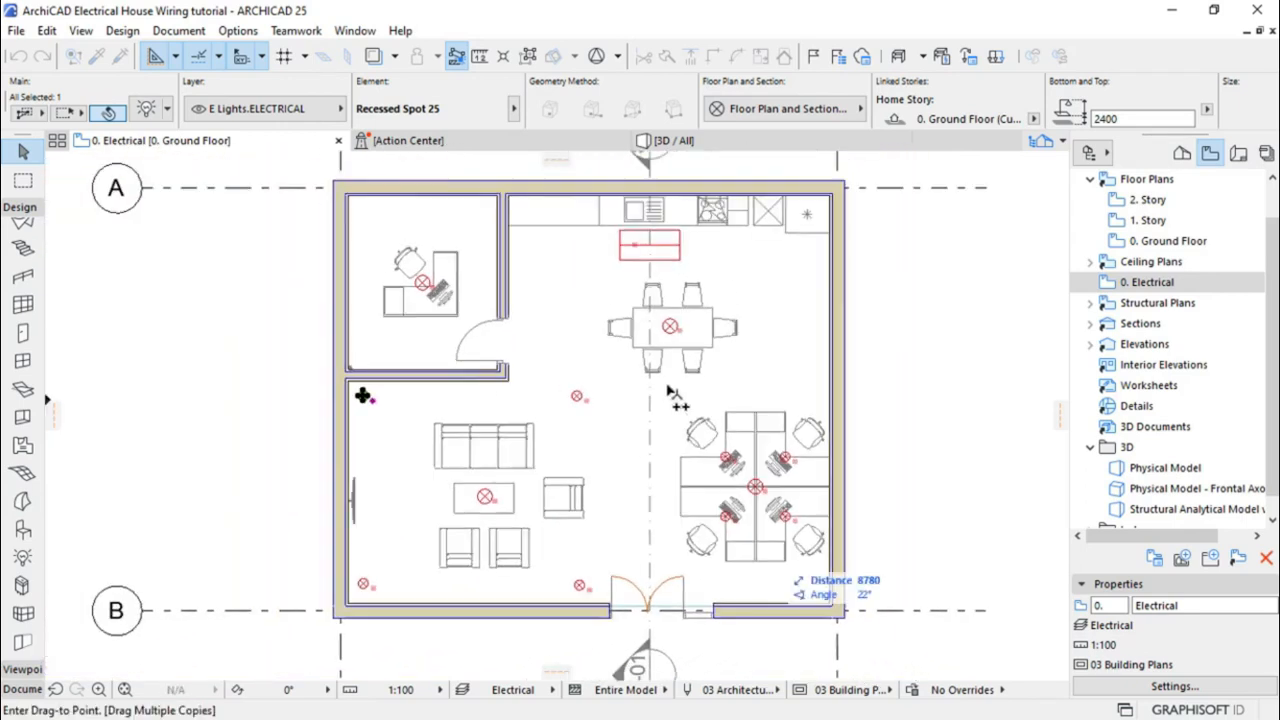
{"action": "scroll", "coordinate": [650, 295], "scroll_direction": "up", "scroll_amount": 2}
{"action": "scroll", "coordinate": [664, 340], "scroll_direction": "up", "scroll_amount": 1}
{"action": "scroll", "coordinate": [620, 350], "scroll_direction": "up", "scroll_amount": 1}
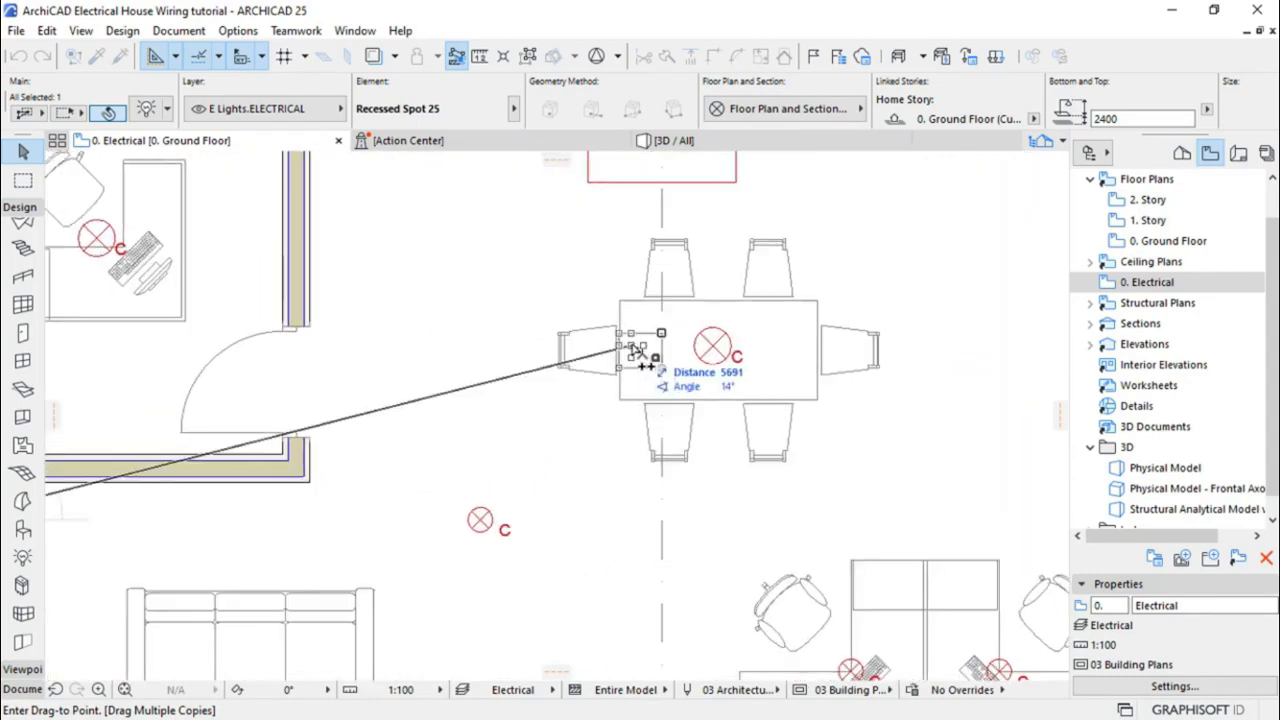
{"action": "left_click", "coordinate": [640, 350]}
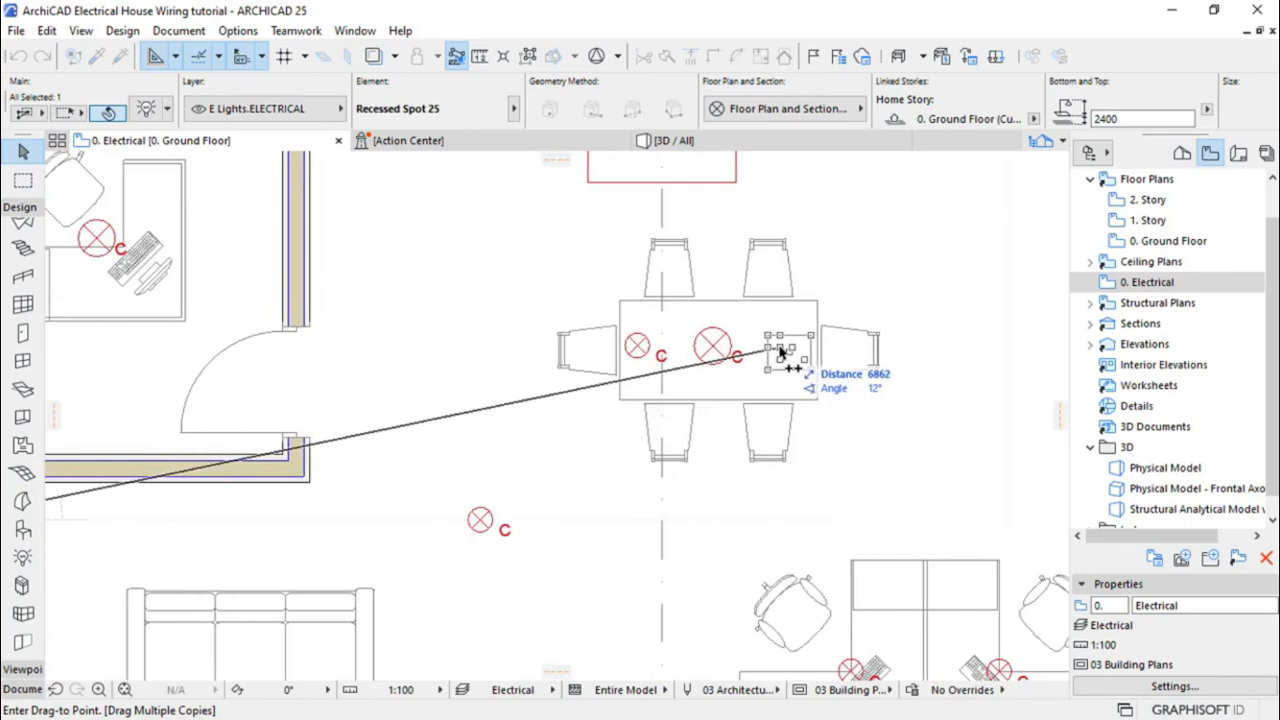
{"action": "left_click", "coordinate": [783, 350]}
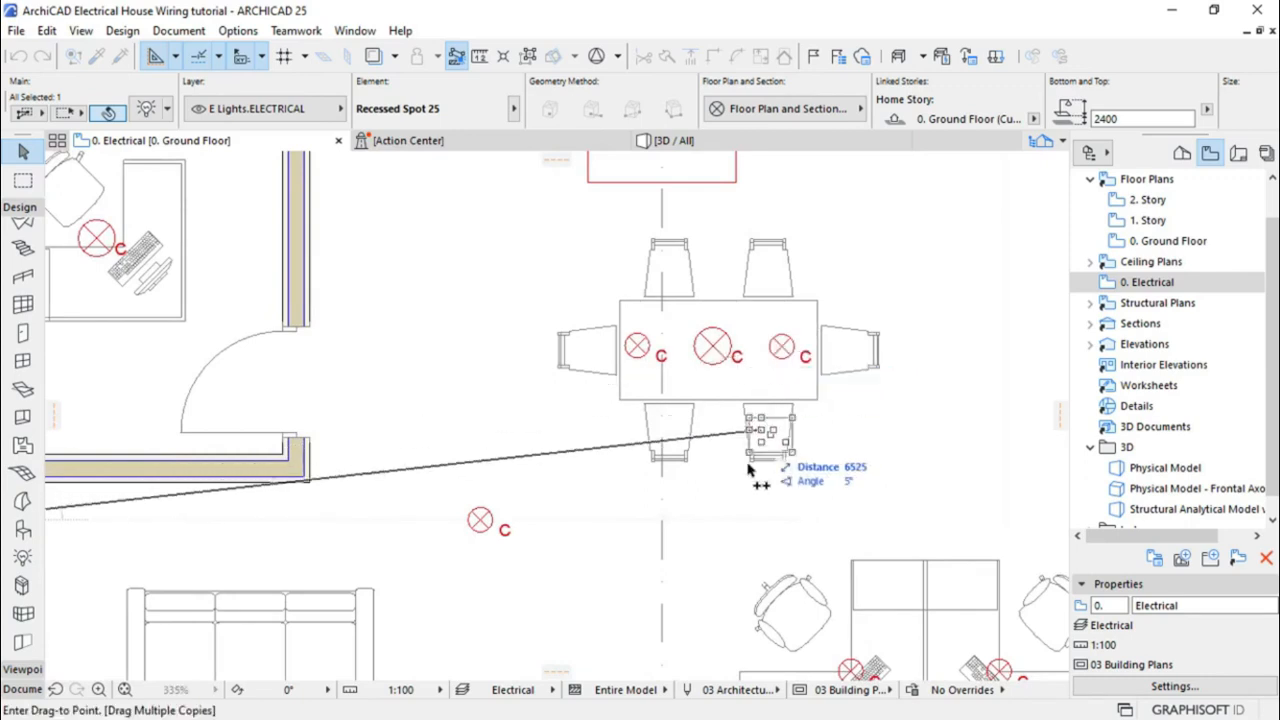
Add lamp copies in the kitchen's upper-left and upper-right, then finish that copy run
{"action": "scroll", "coordinate": [749, 530], "scroll_direction": "down", "scroll_amount": 2}
{"action": "scroll", "coordinate": [706, 345], "scroll_direction": "up", "scroll_amount": 3}
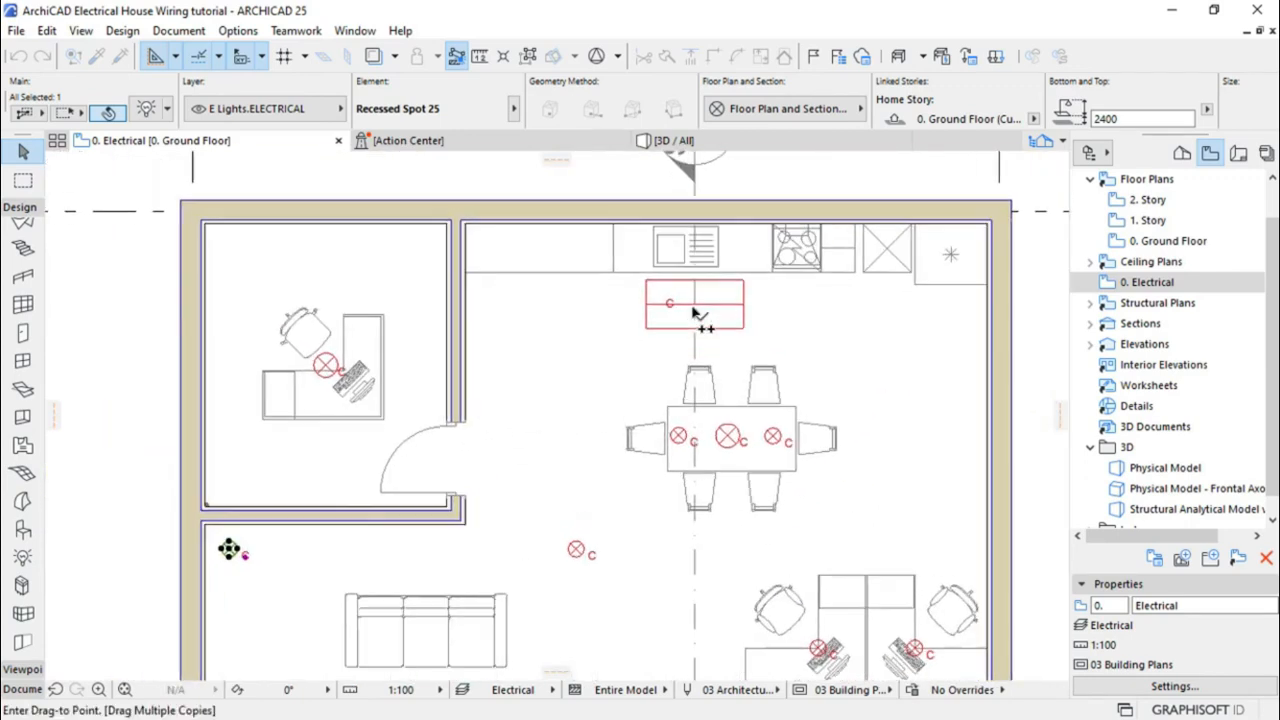
{"action": "left_click", "coordinate": [459, 307]}
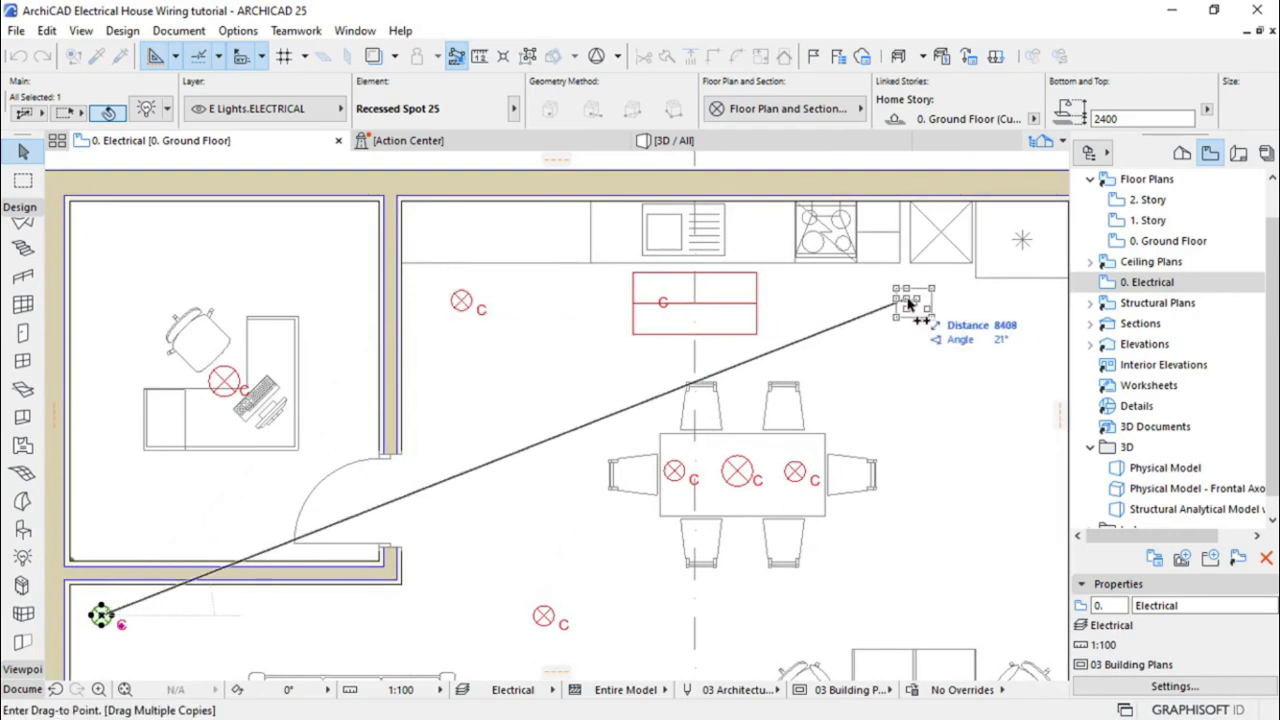
{"action": "left_click", "coordinate": [940, 304]}
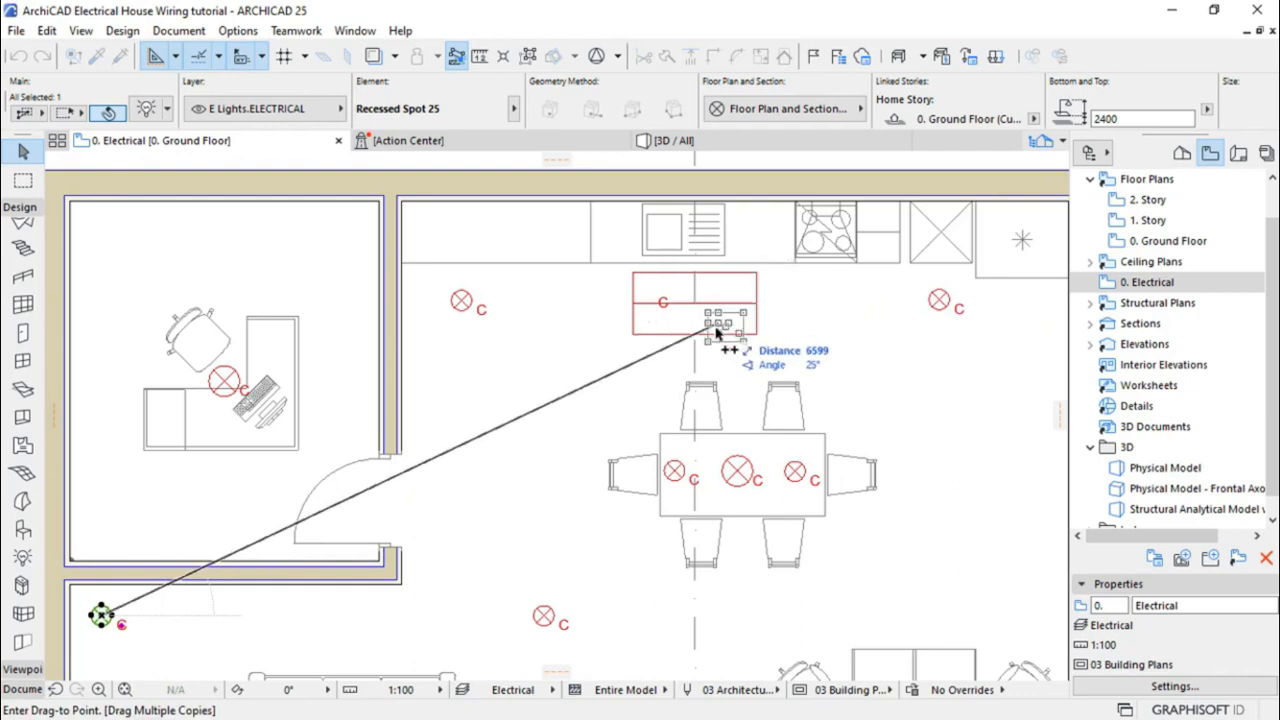
{"action": "key", "text": "Escape"}
Place lamp copies in the office's upper corners, lower-left corner and near the door
{"action": "scroll", "coordinate": [772, 272], "scroll_direction": "down", "scroll_amount": 3}
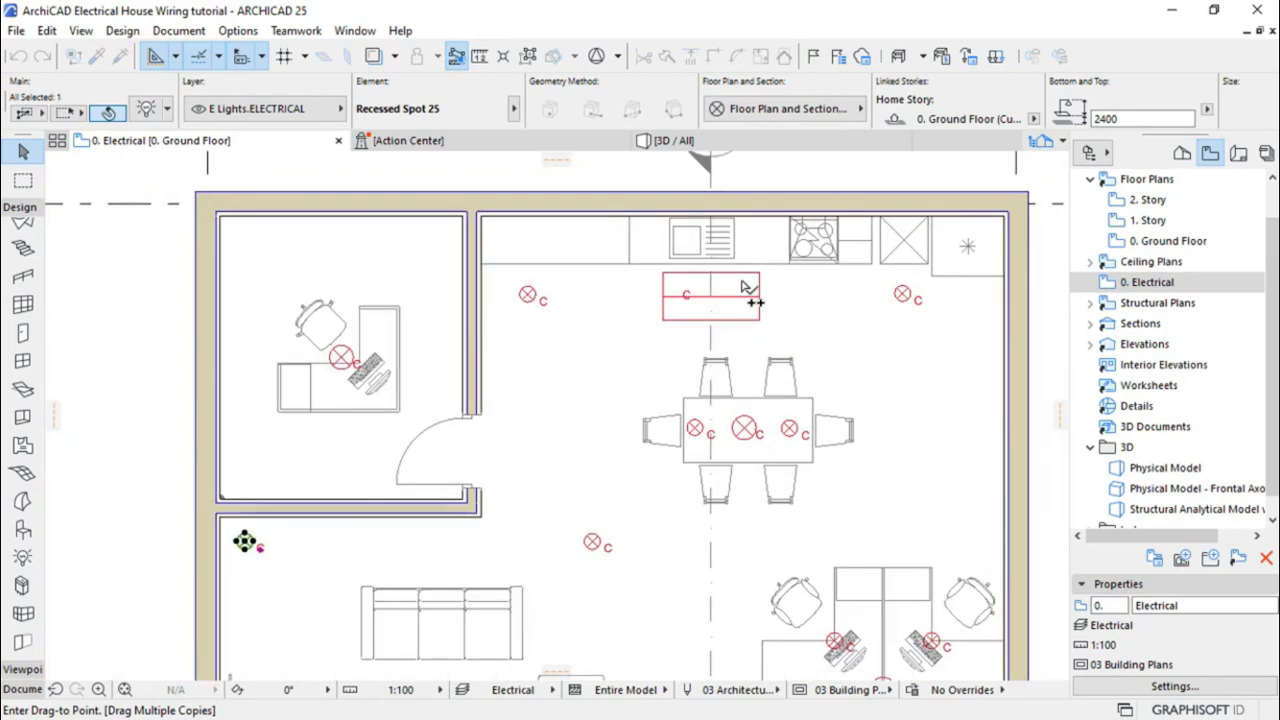
{"action": "scroll", "coordinate": [298, 330], "scroll_direction": "up", "scroll_amount": 3}
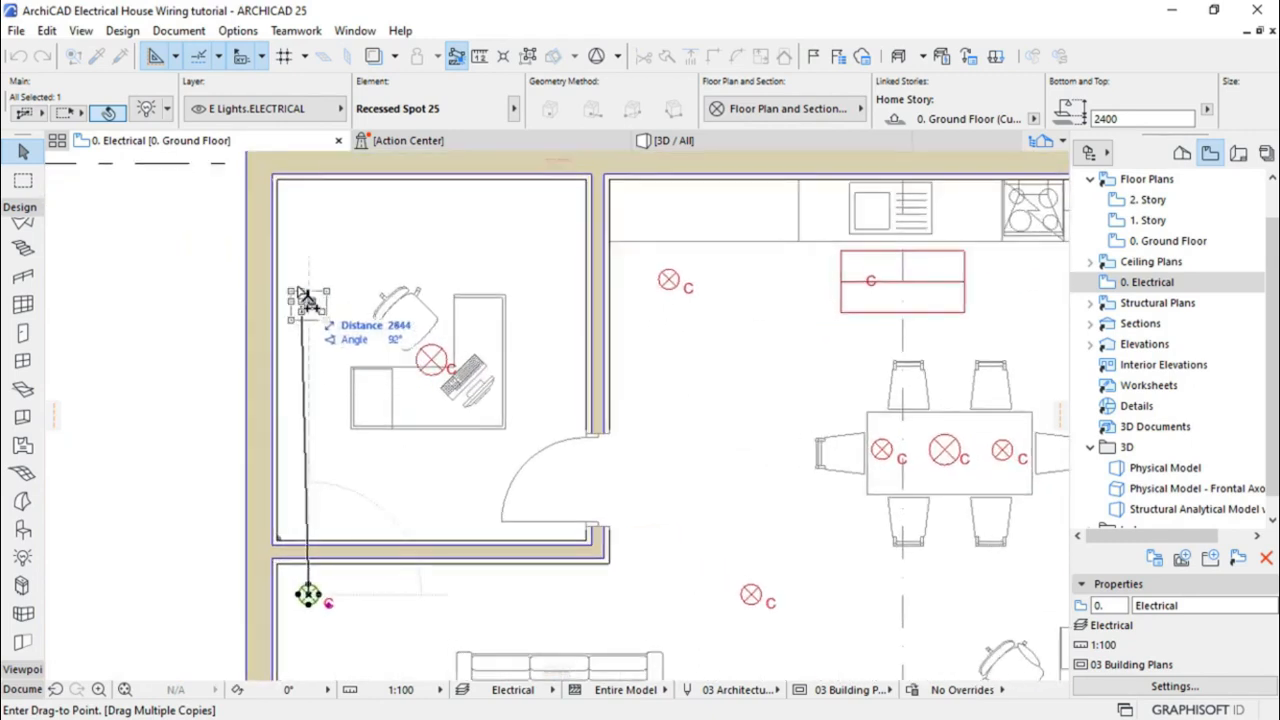
{"action": "left_click", "coordinate": [309, 220]}
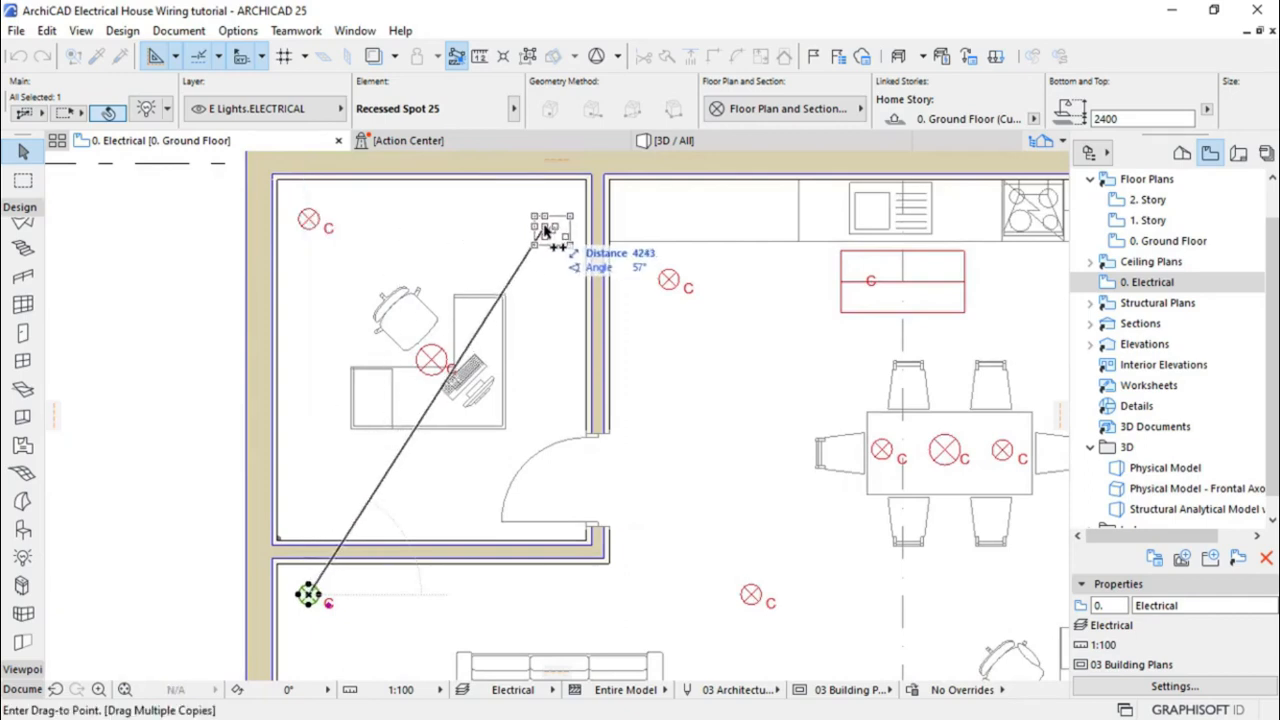
{"action": "left_click", "coordinate": [545, 230]}
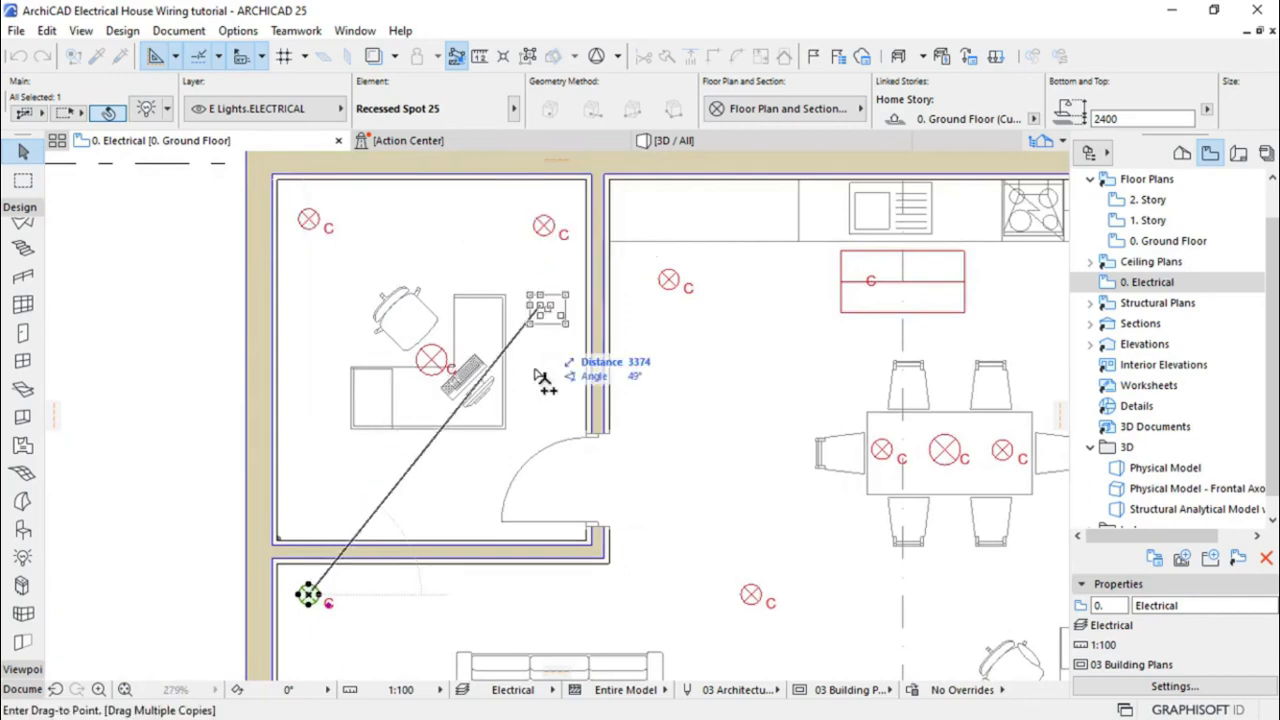
{"action": "left_click", "coordinate": [543, 510]}
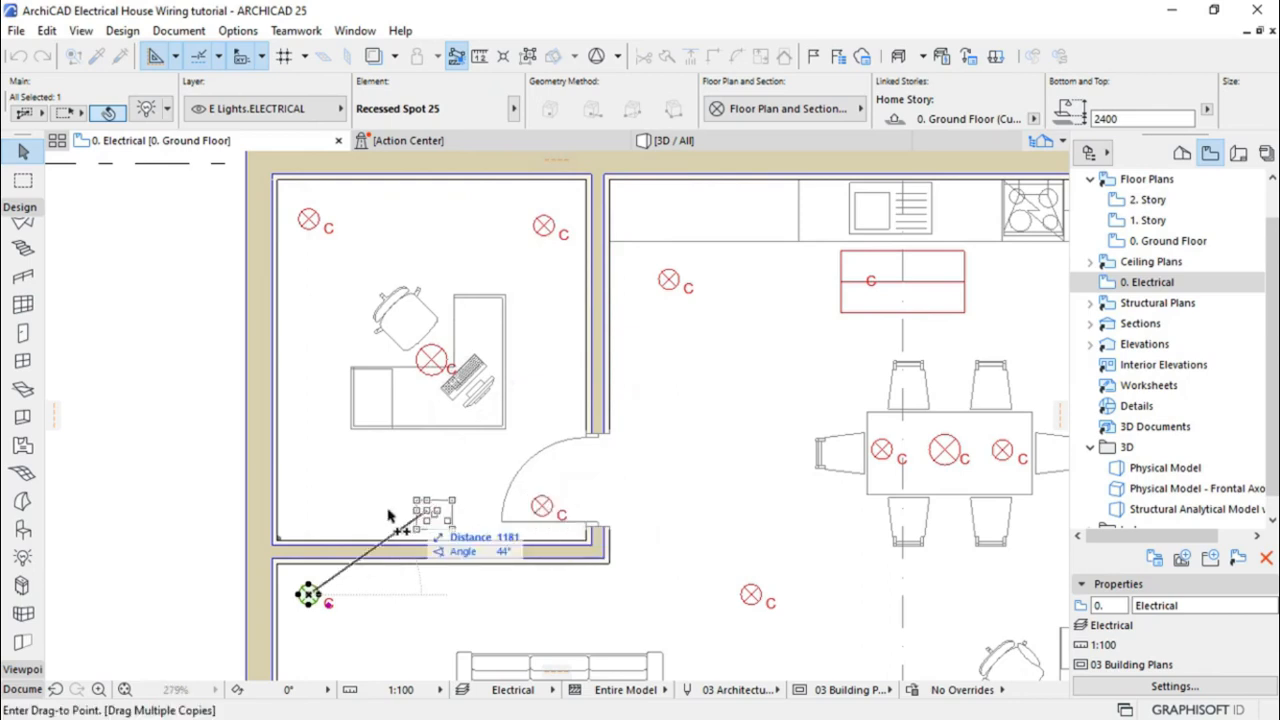
{"action": "left_click", "coordinate": [304, 516]}
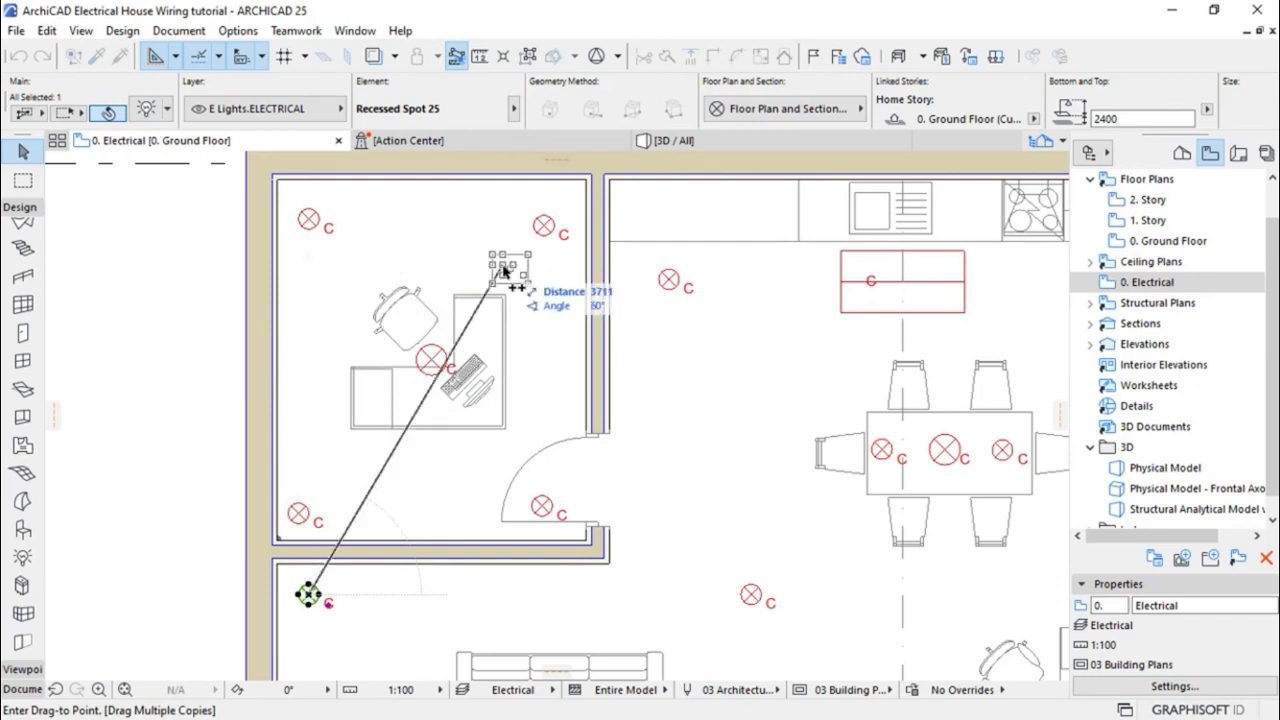
{"action": "left_click", "coordinate": [542, 224]}
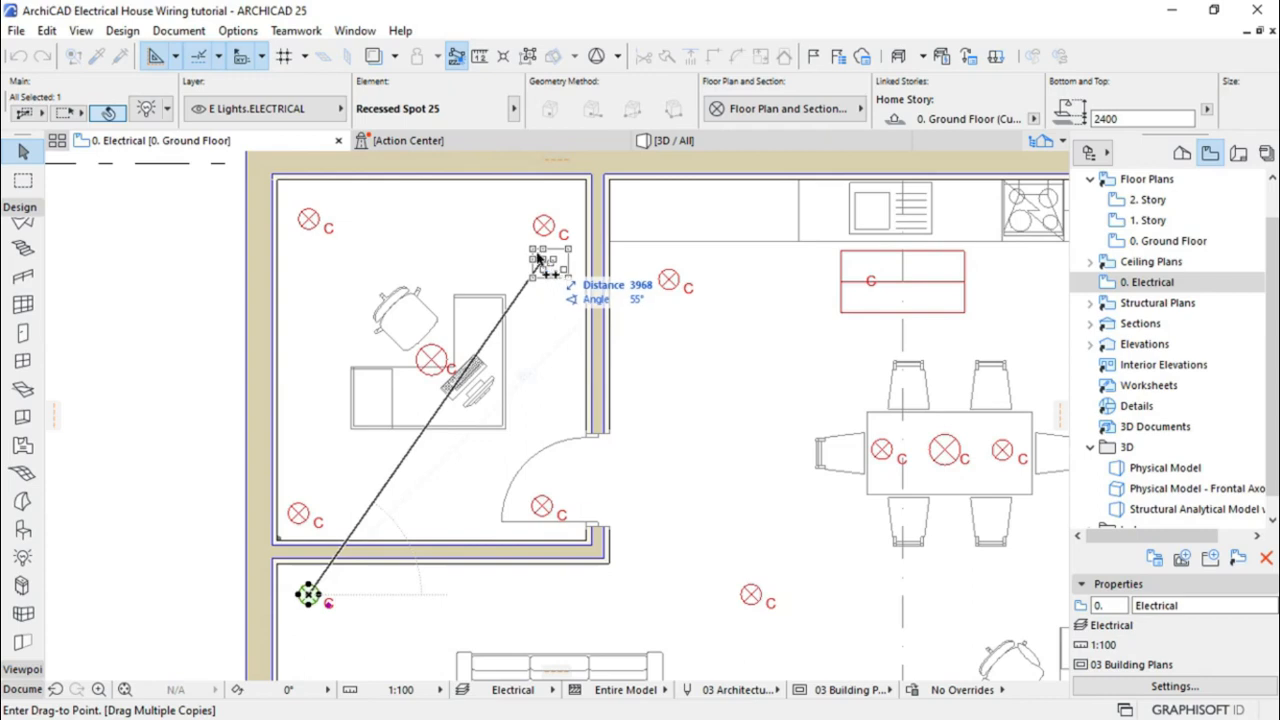
{"action": "scroll", "coordinate": [467, 232], "scroll_direction": "down", "scroll_amount": 5}
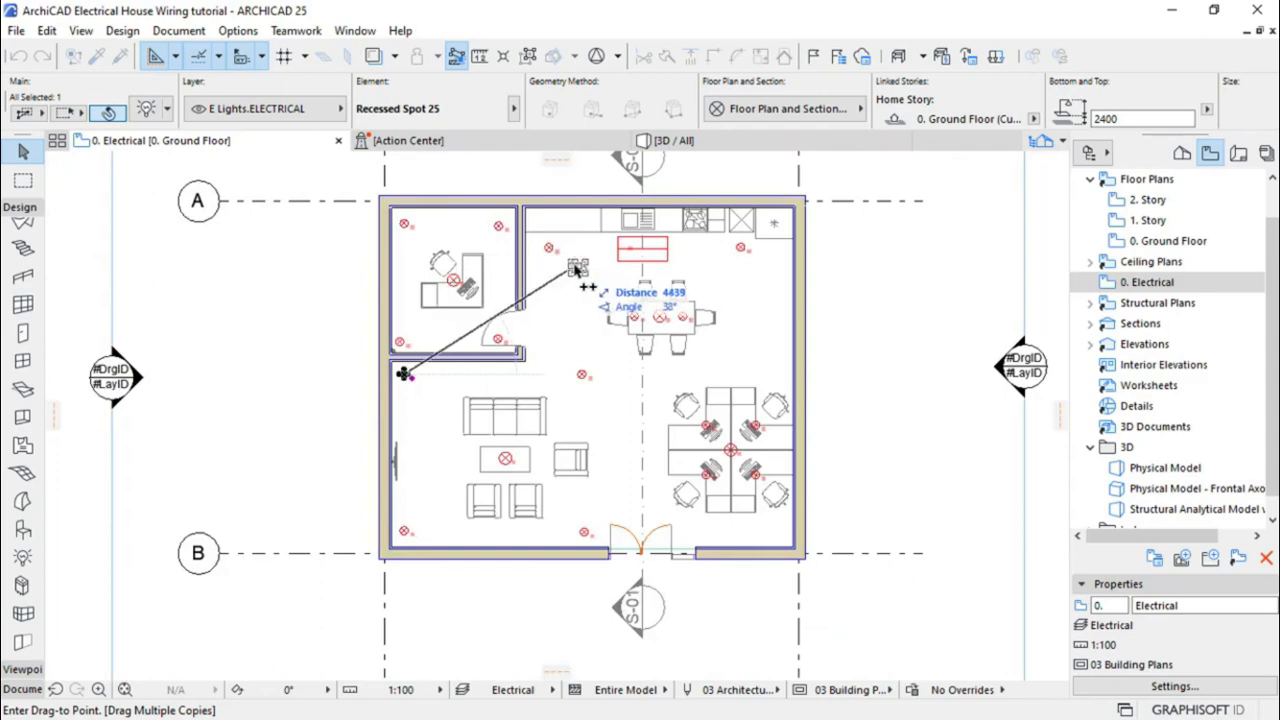
Combine all 16 Recessed Spot 25 lamps into a single group and clear the selection
{"action": "key", "text": "Escape"}
{"action": "key", "text": "ctrl+a"}
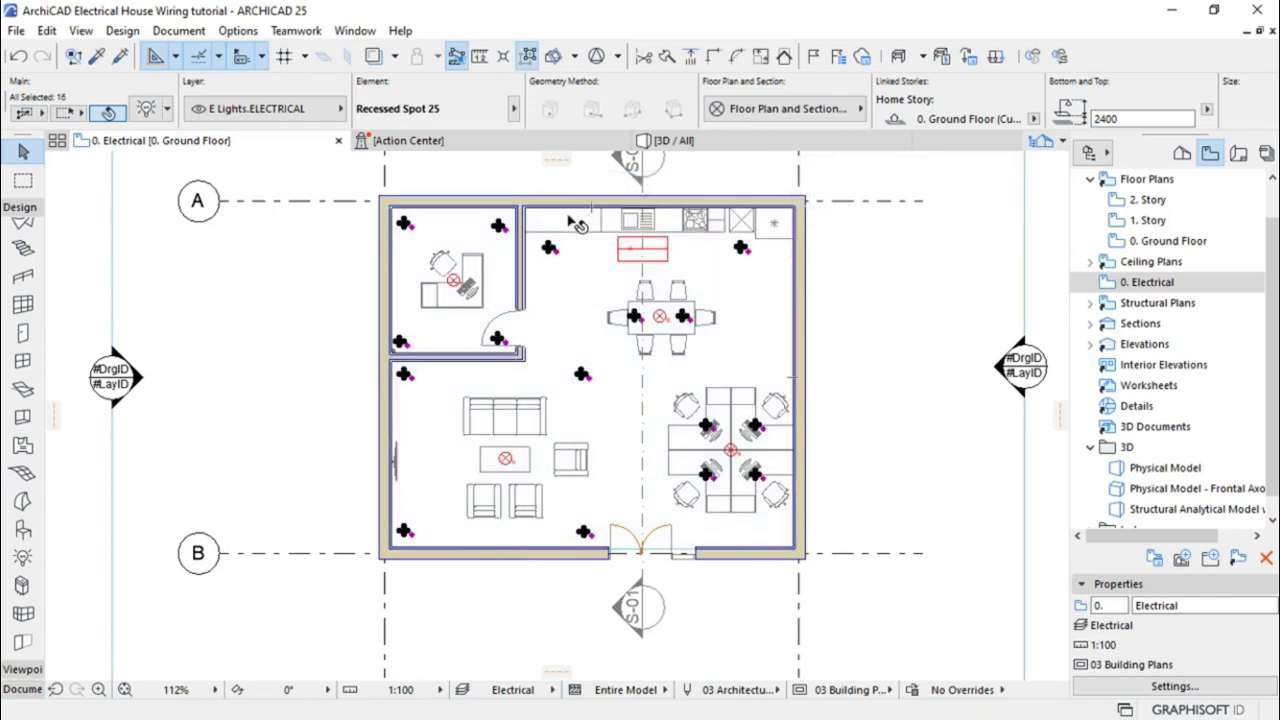
{"action": "left_click", "coordinate": [47, 31]}
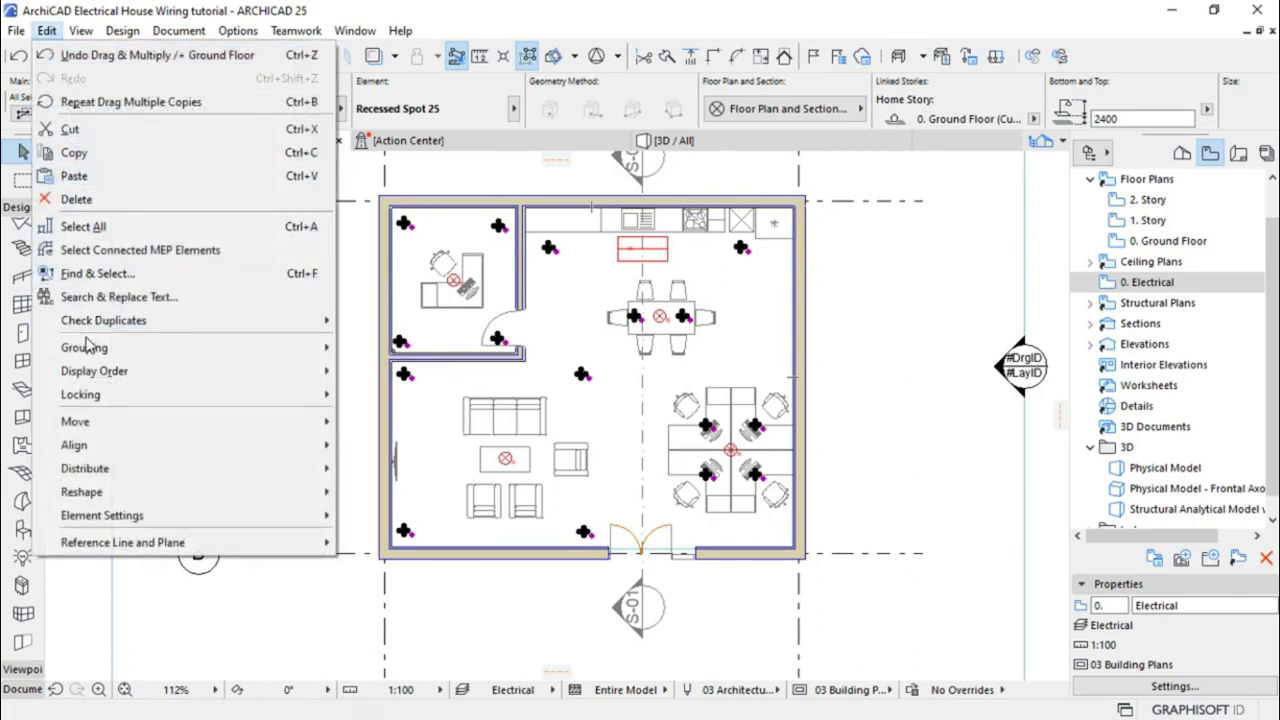
{"action": "mouse_move", "coordinate": [90, 347]}
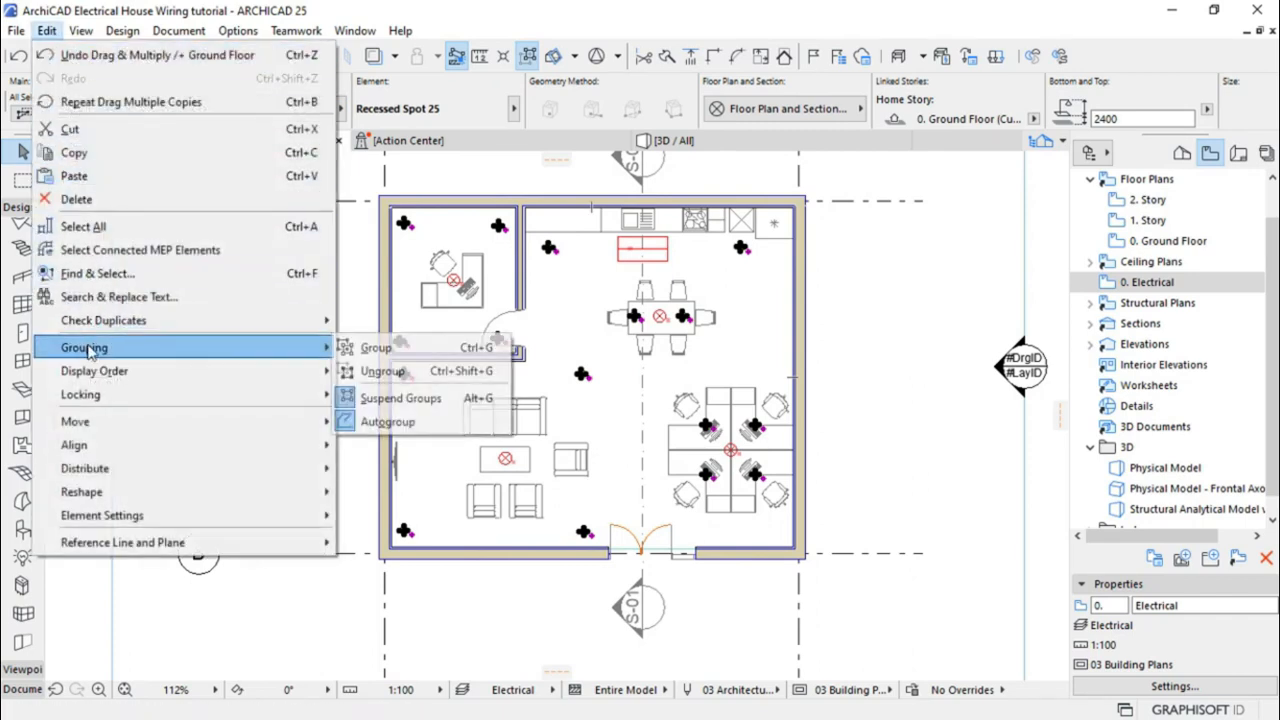
{"action": "left_click", "coordinate": [450, 355]}
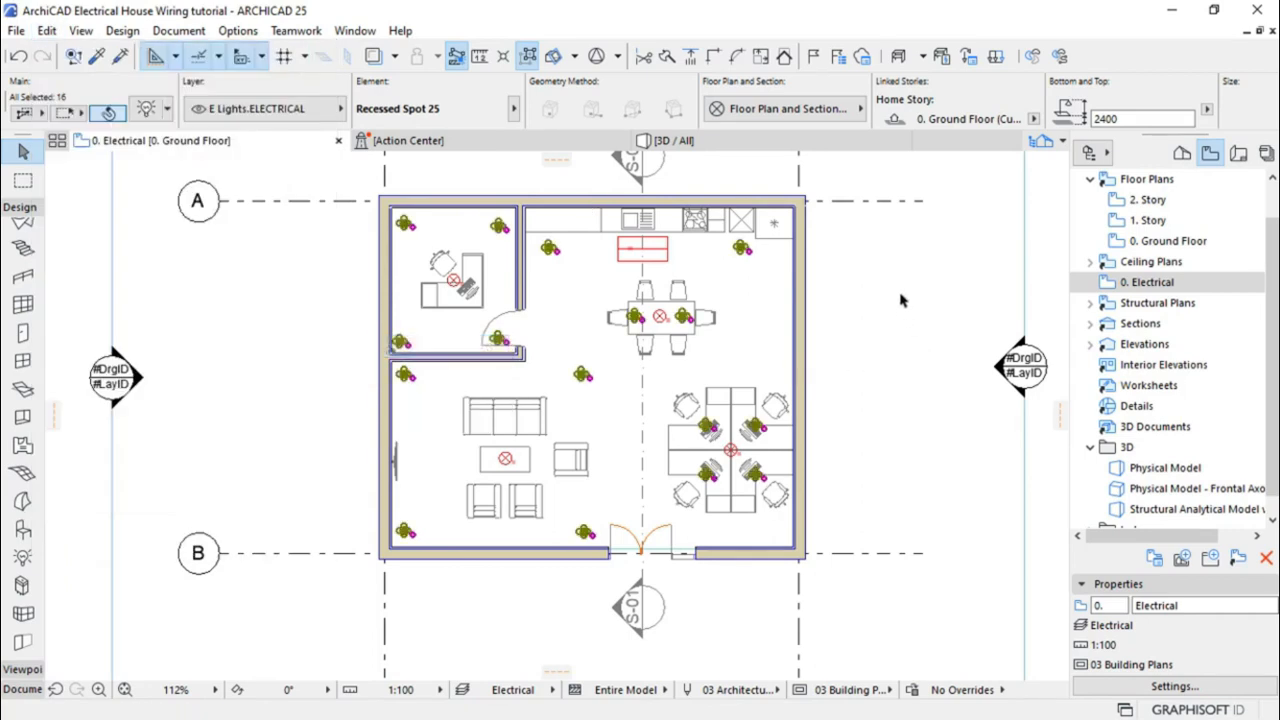
{"action": "left_click", "coordinate": [912, 390]}
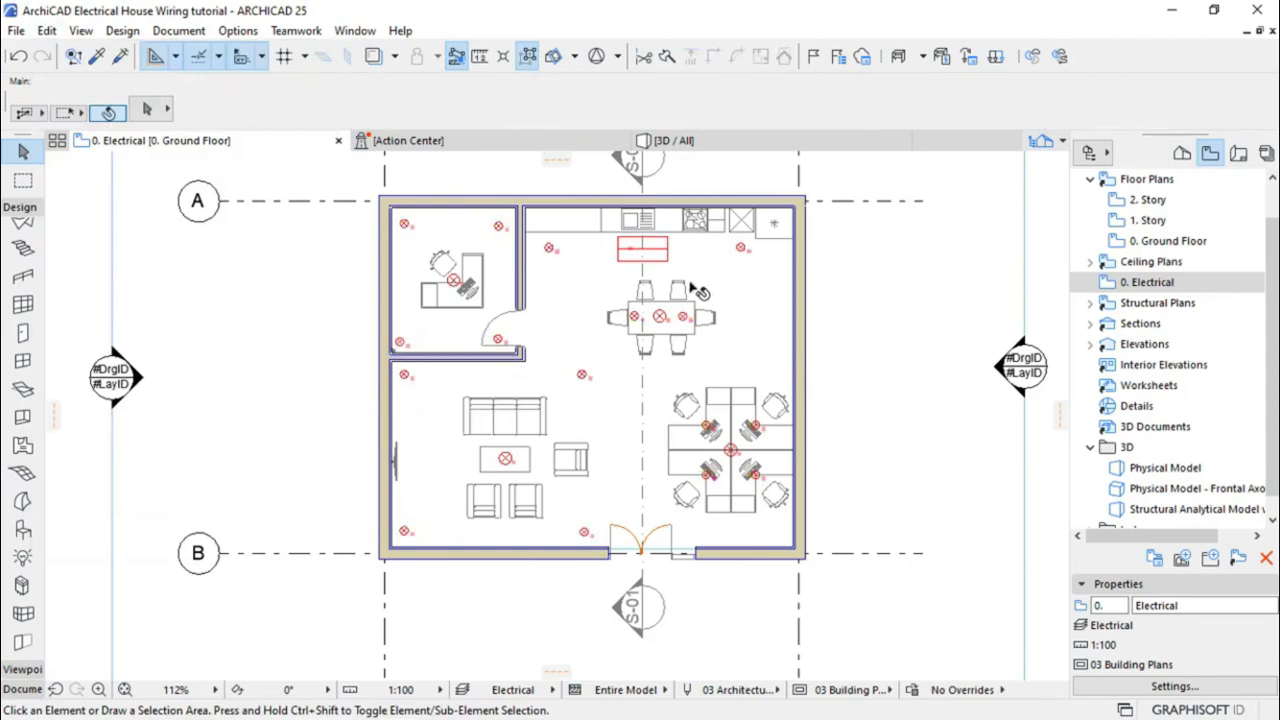
{"action": "scroll", "coordinate": [690, 284], "scroll_direction": "up", "scroll_amount": 3}
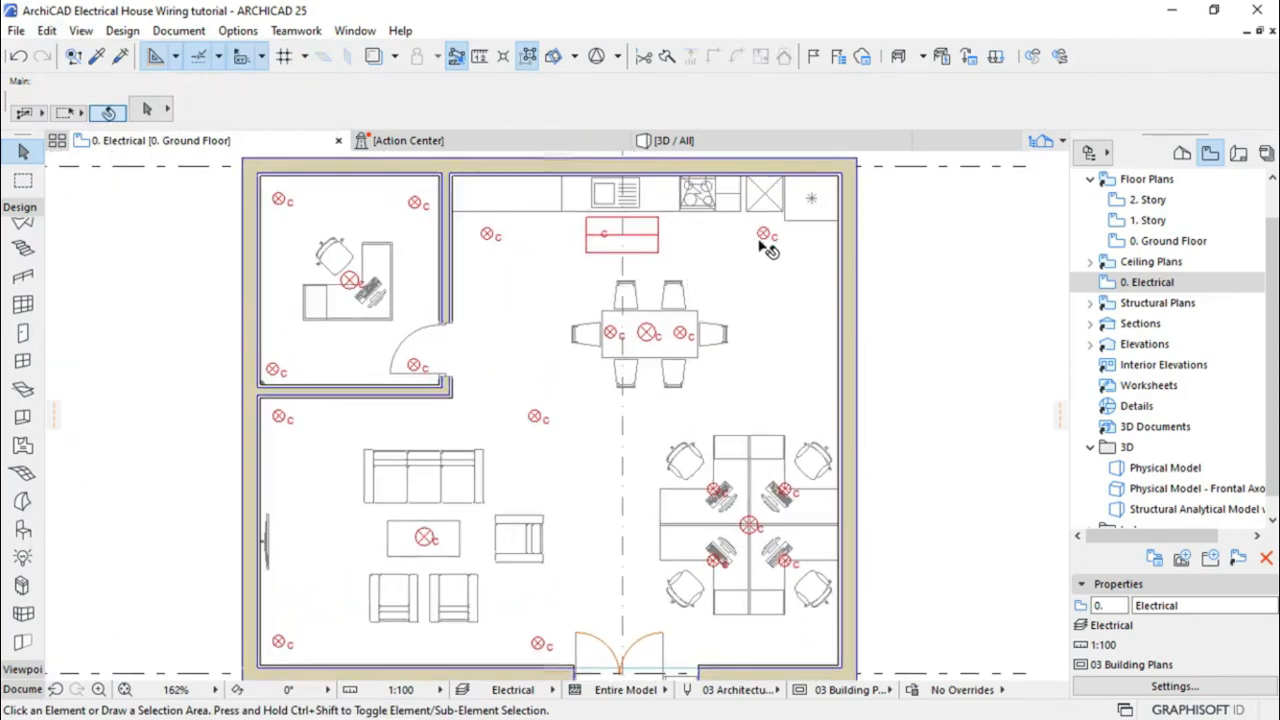
{"action": "left_click", "coordinate": [765, 240]}
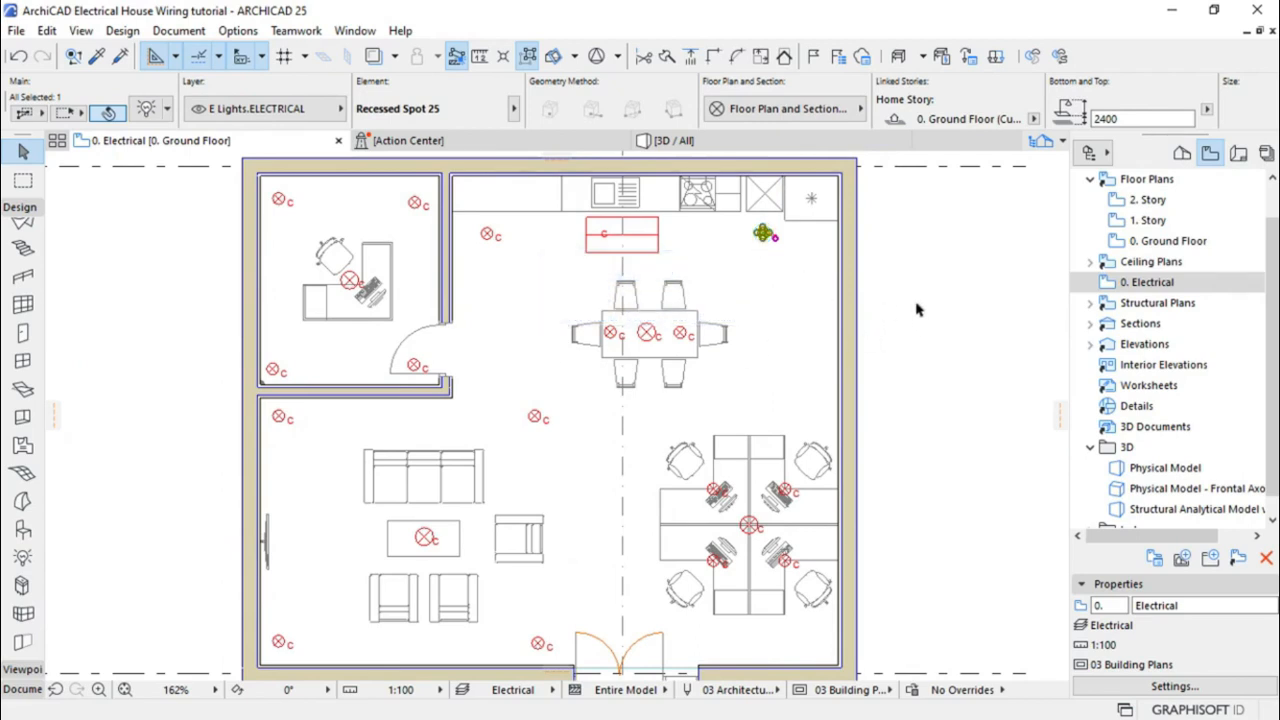
{"action": "key", "text": "Escape"}
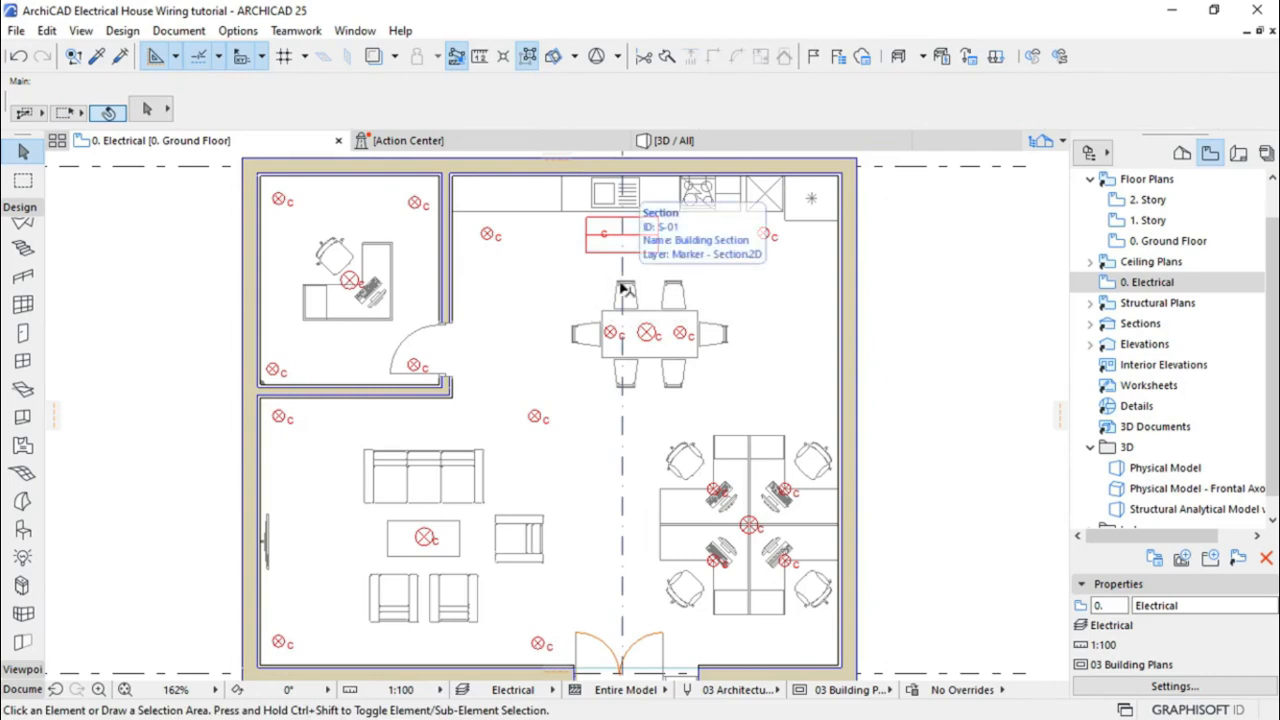
{"action": "scroll", "coordinate": [622, 289], "scroll_direction": "down", "scroll_amount": 1}
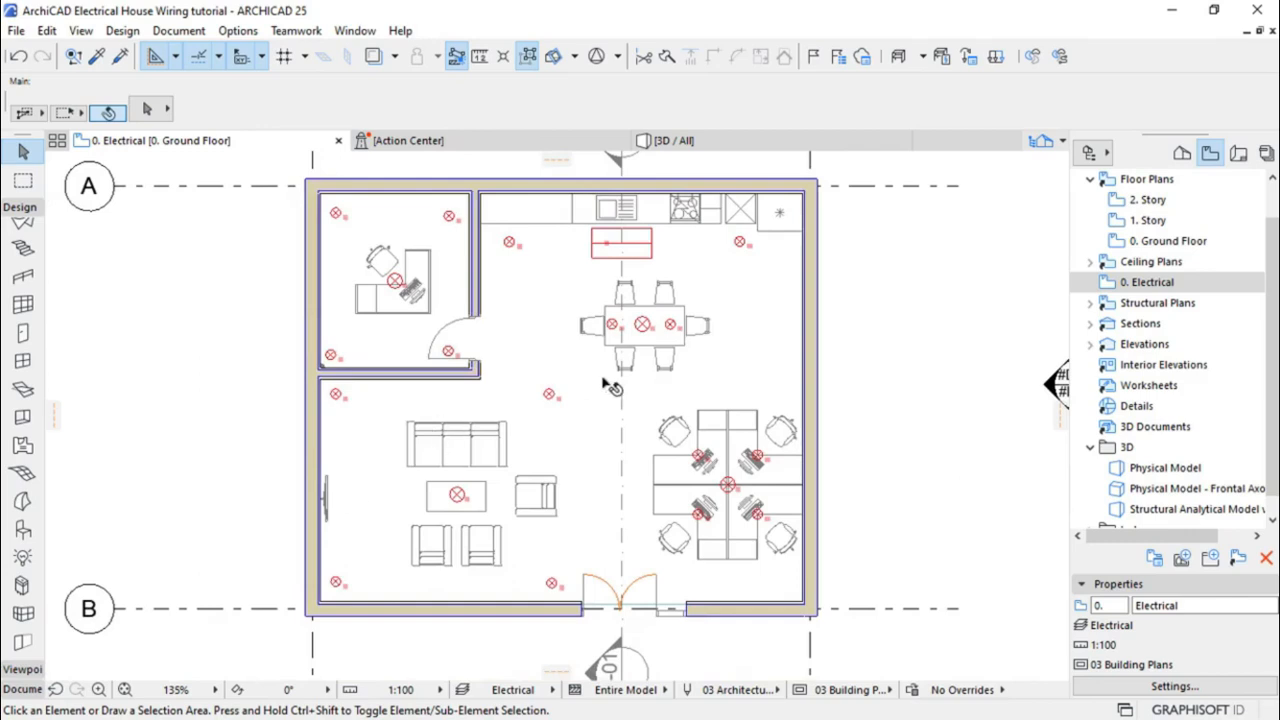
{"action": "scroll", "coordinate": [443, 343], "scroll_direction": "up", "scroll_amount": 4}
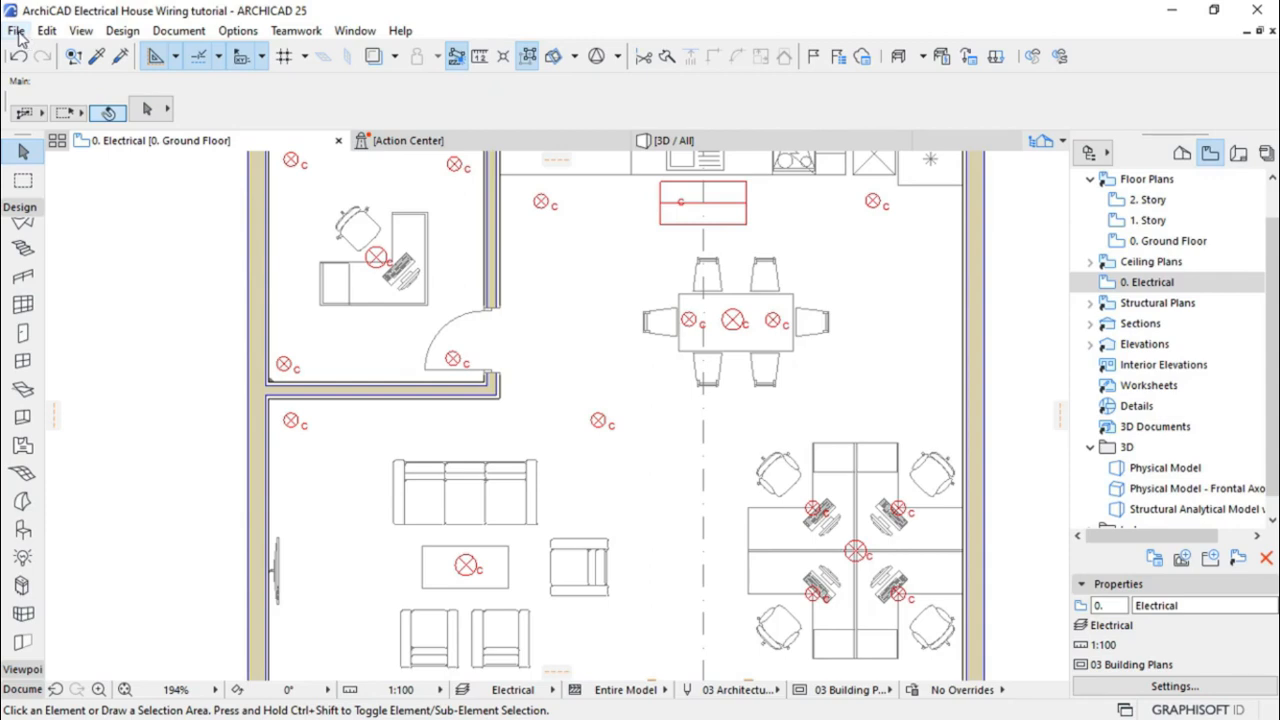
Add Mesolight Library.lcf to the project's libraries in the Library Manager
{"action": "left_click", "coordinate": [17, 31]}
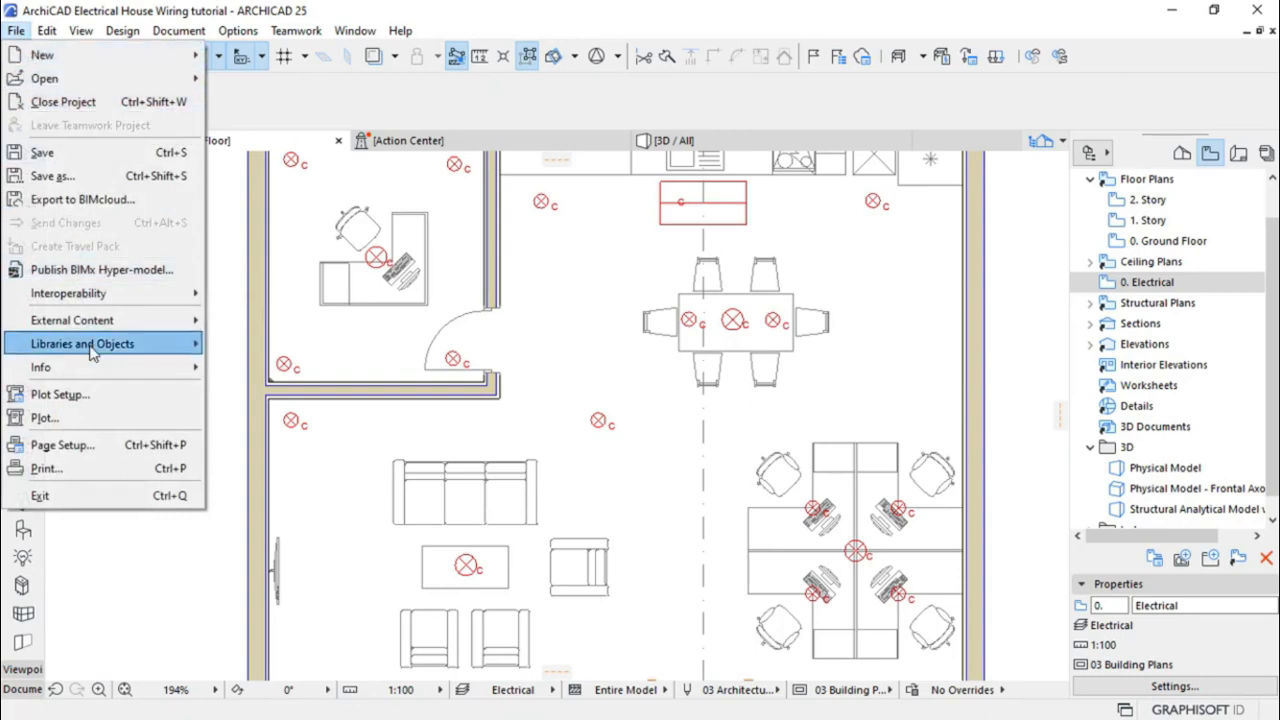
{"action": "mouse_move", "coordinate": [90, 350]}
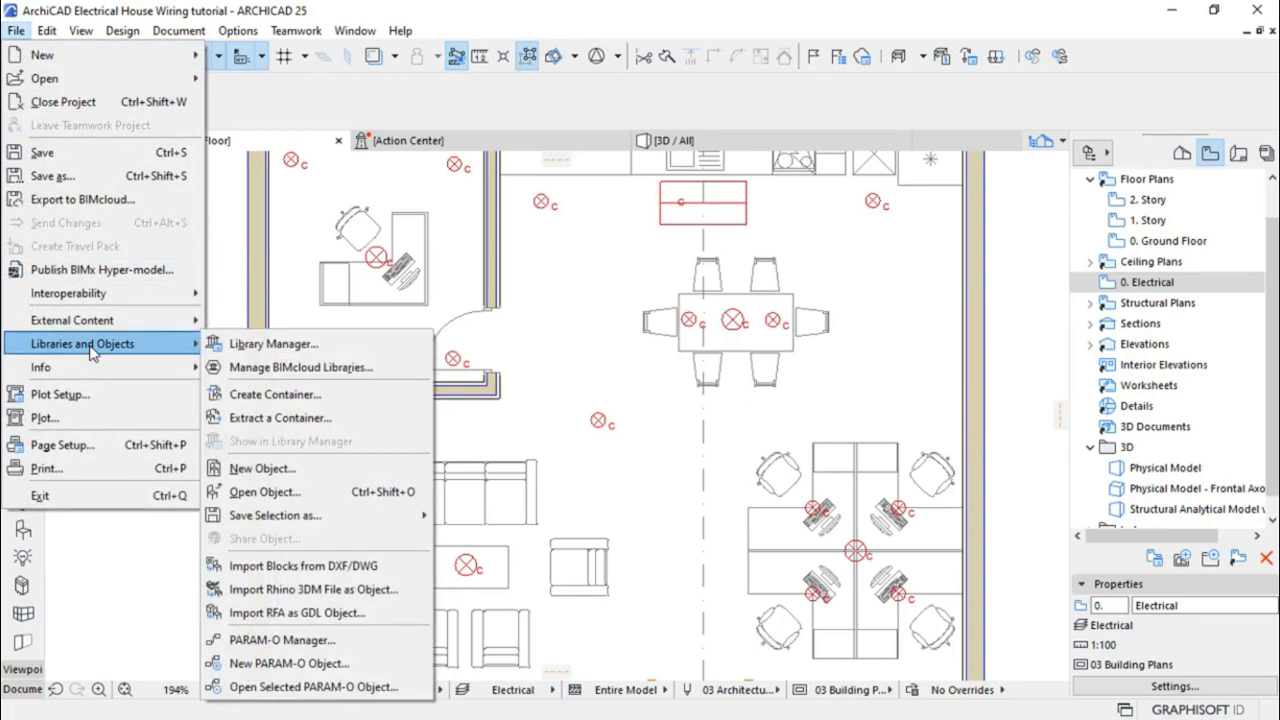
{"action": "left_click", "coordinate": [320, 345]}
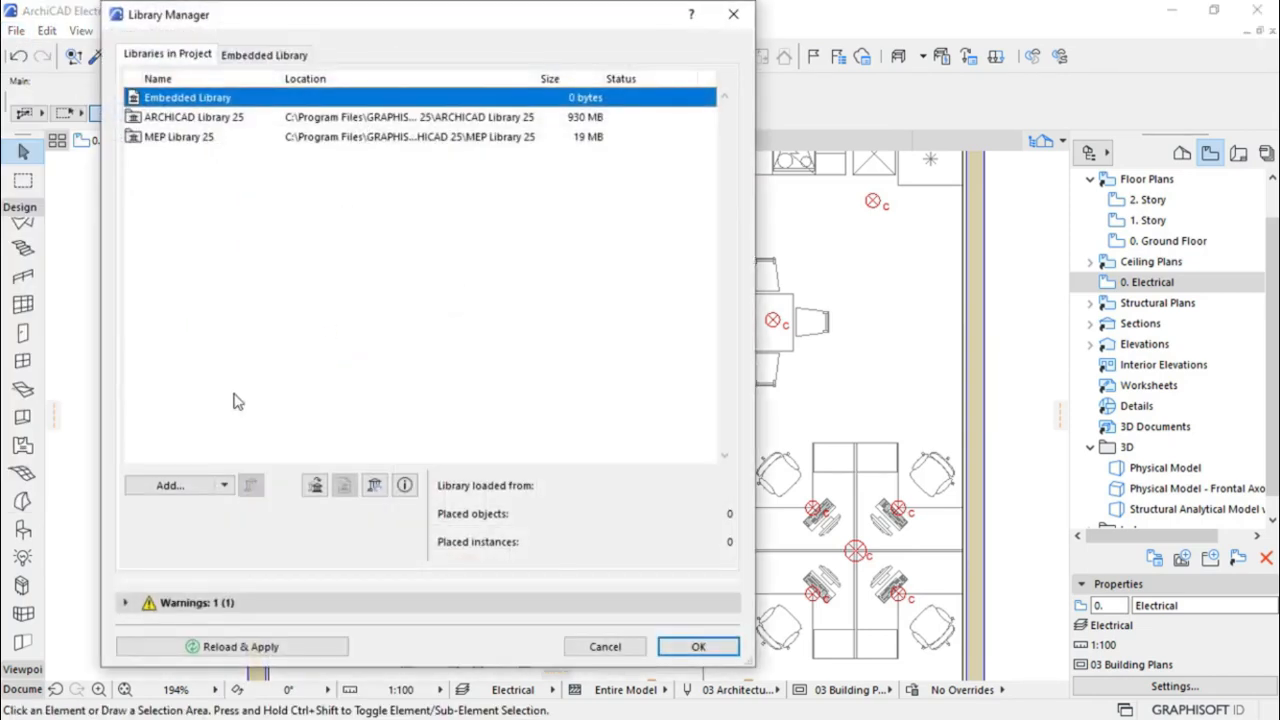
{"action": "left_click", "coordinate": [170, 486]}
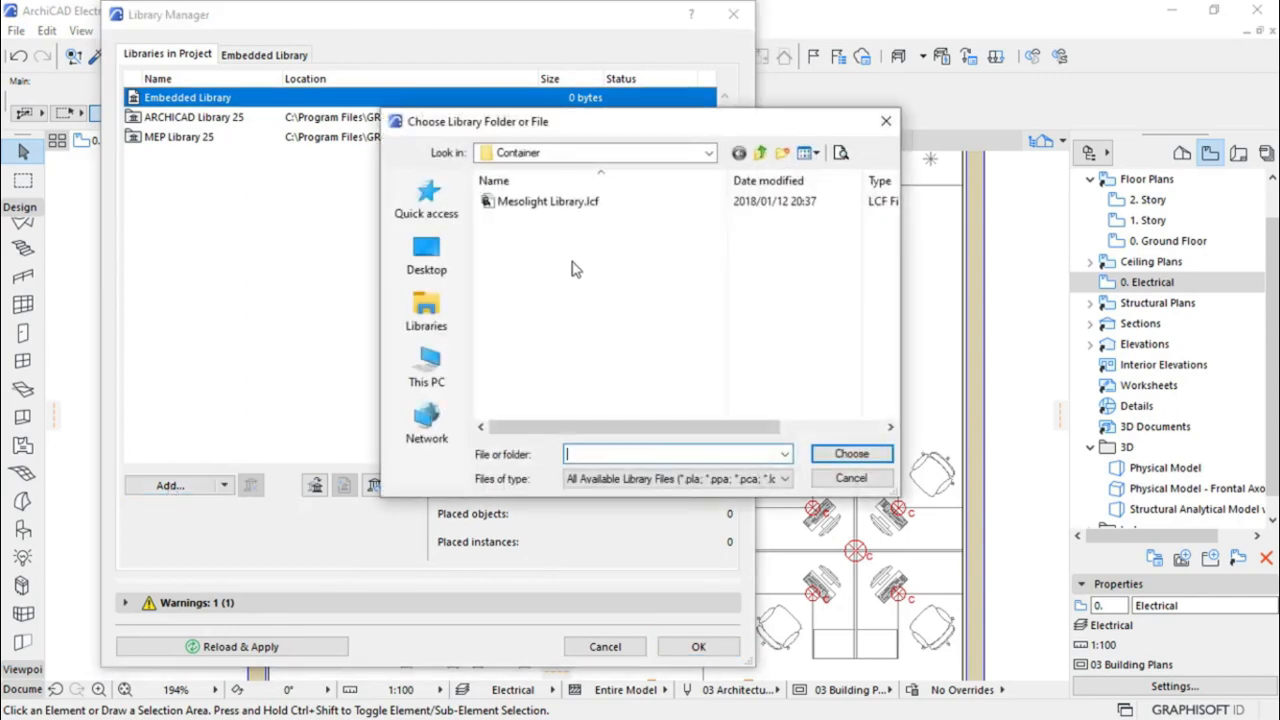
{"action": "left_click", "coordinate": [545, 212]}
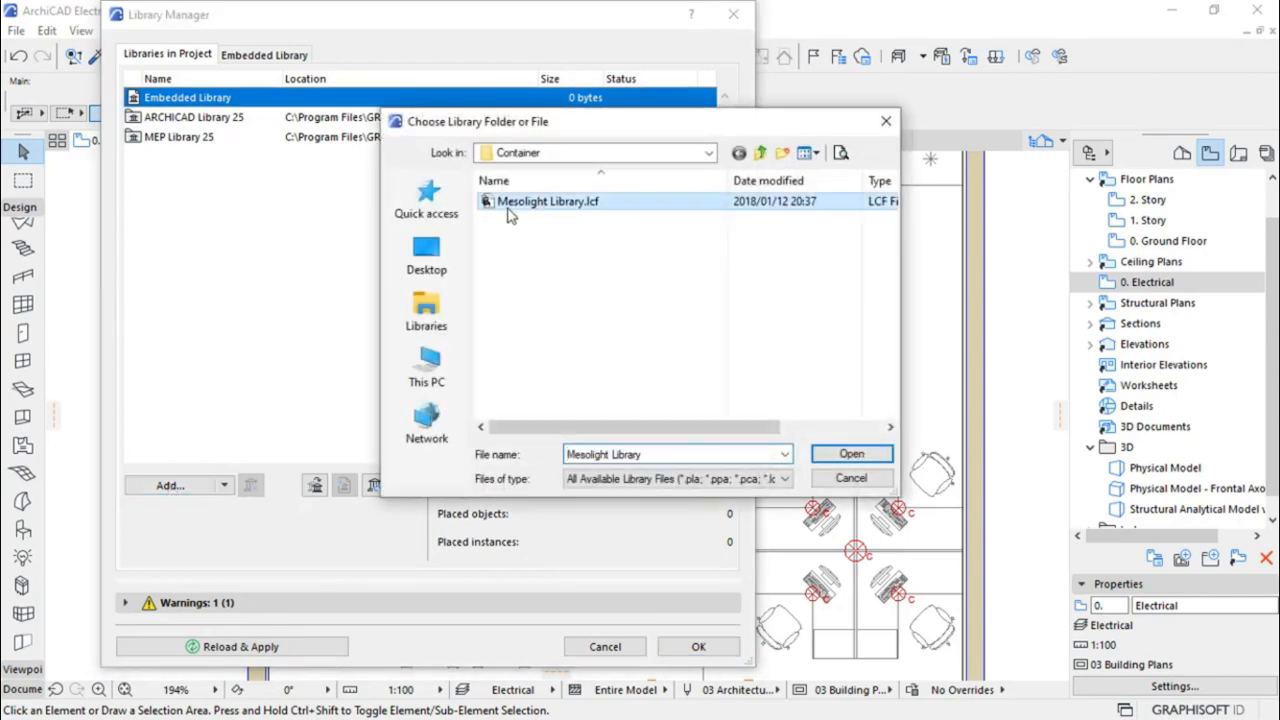
{"action": "left_click", "coordinate": [851, 454]}
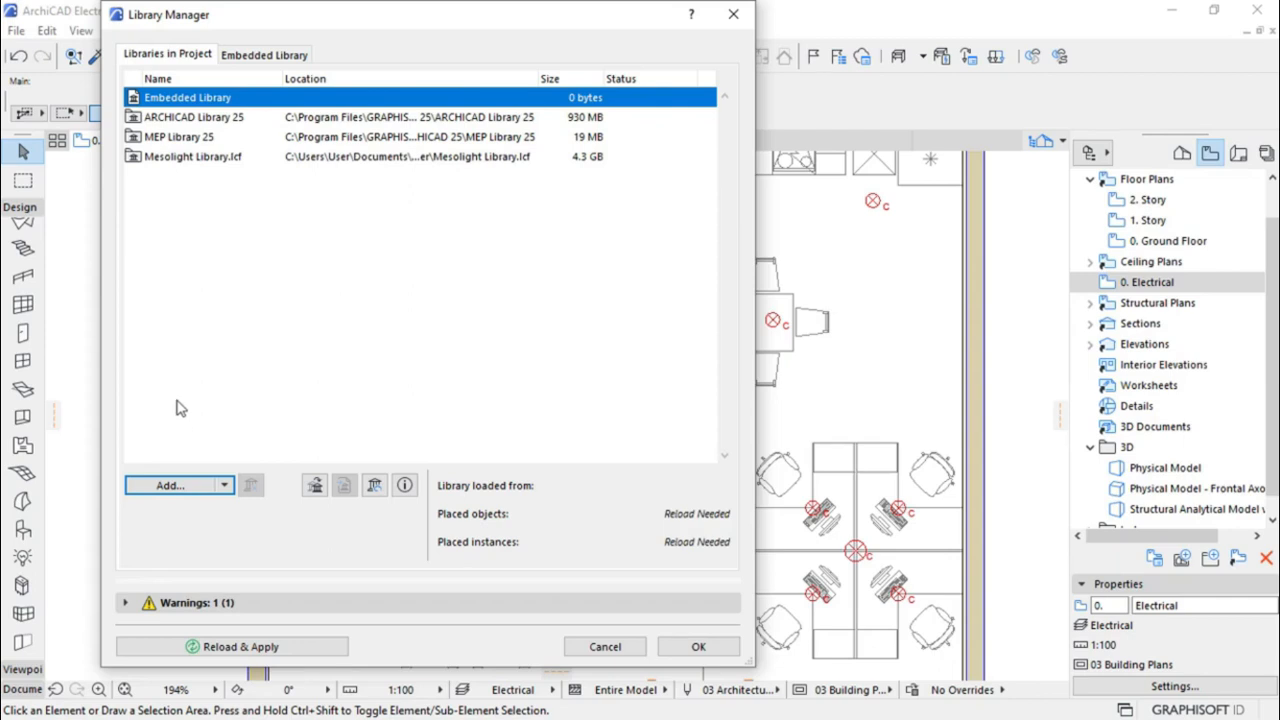
Apply the library changes and dismiss the warning that Mesolight Library.lcf may be corrupted
{"action": "left_click", "coordinate": [180, 158]}
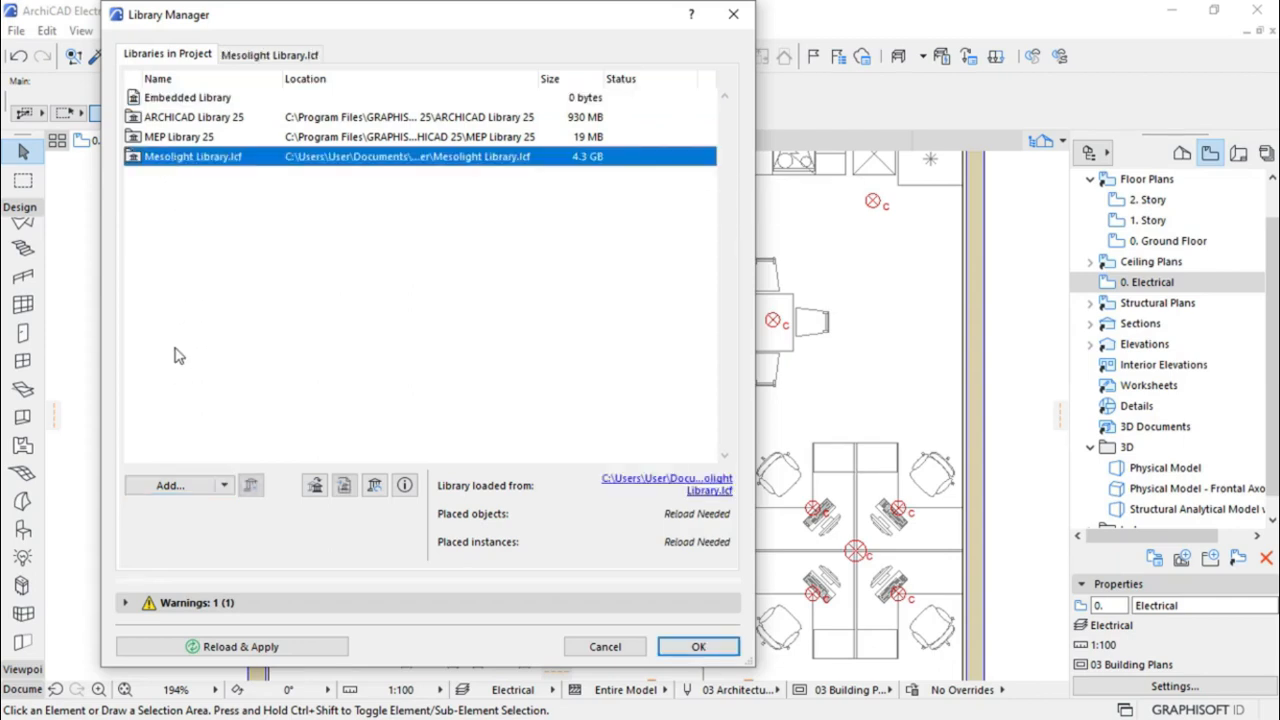
{"action": "left_click", "coordinate": [683, 650]}
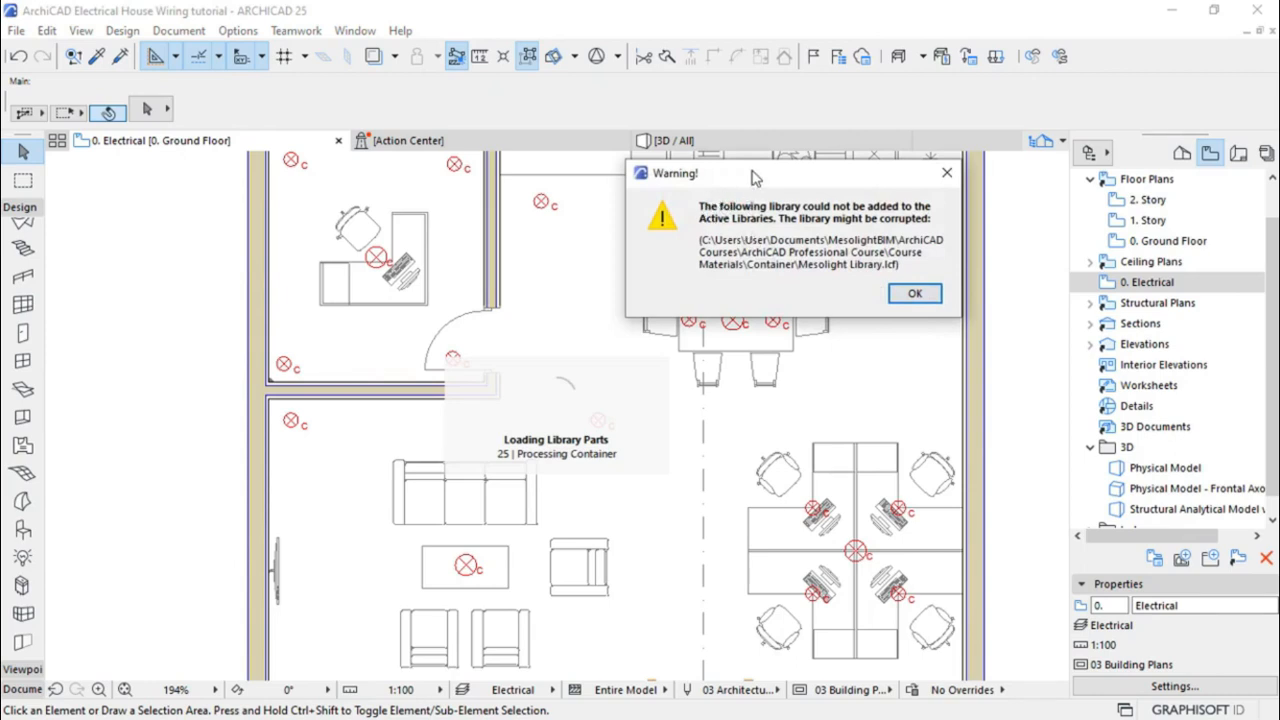
{"action": "left_click", "coordinate": [919, 296]}
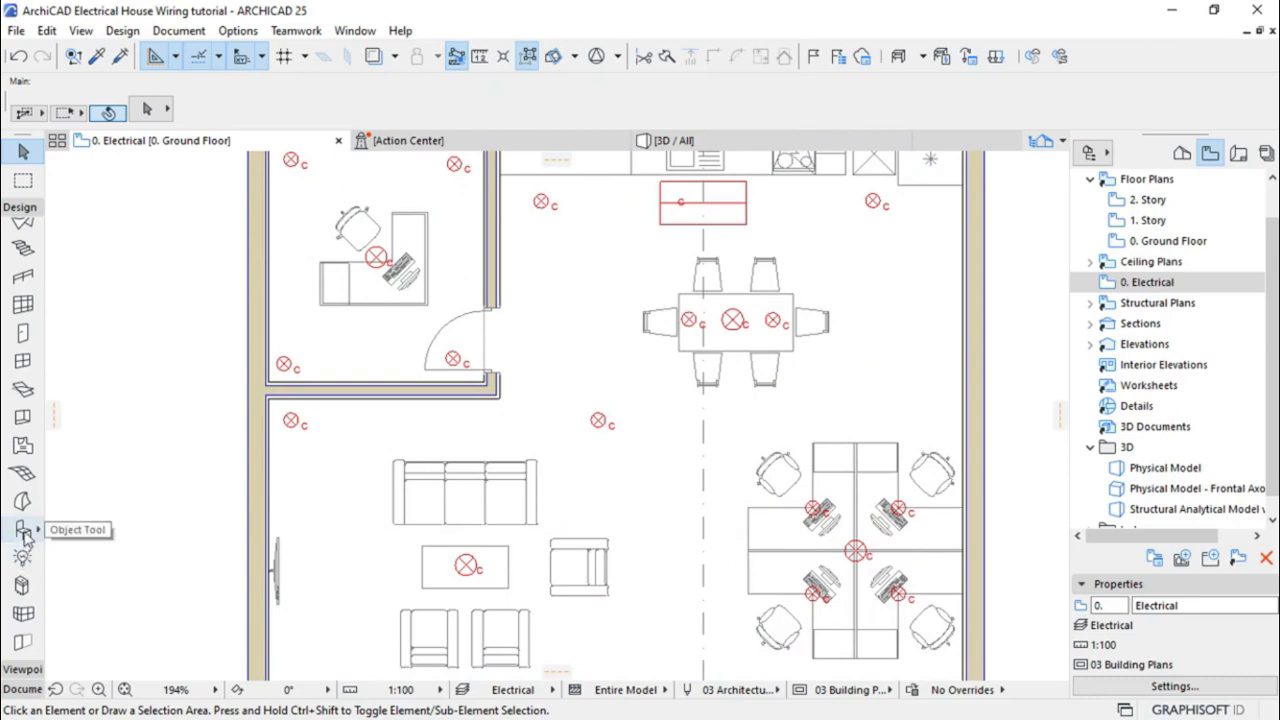
Open the Object tool's default settings and assign new objects to the E Switches.ELECTRICAL layer
{"action": "left_click", "coordinate": [23, 531]}
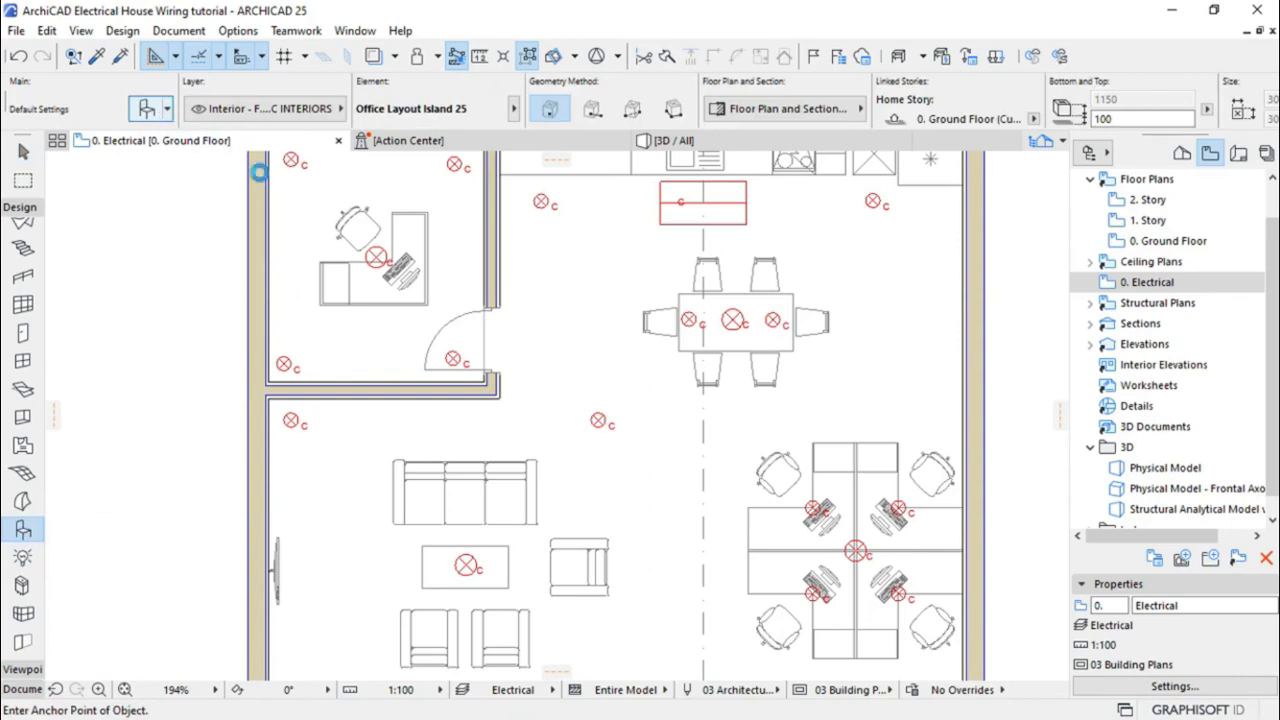
{"action": "key", "text": "ctrl+t"}
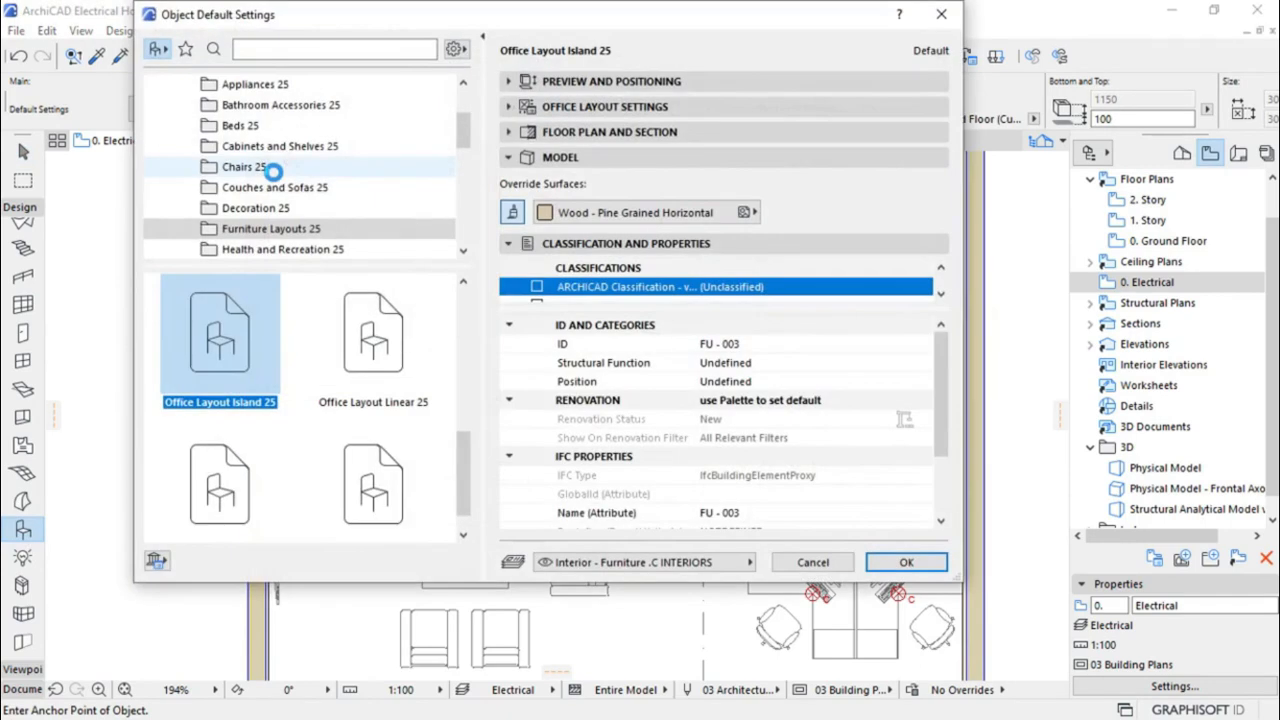
{"action": "left_click", "coordinate": [643, 566]}
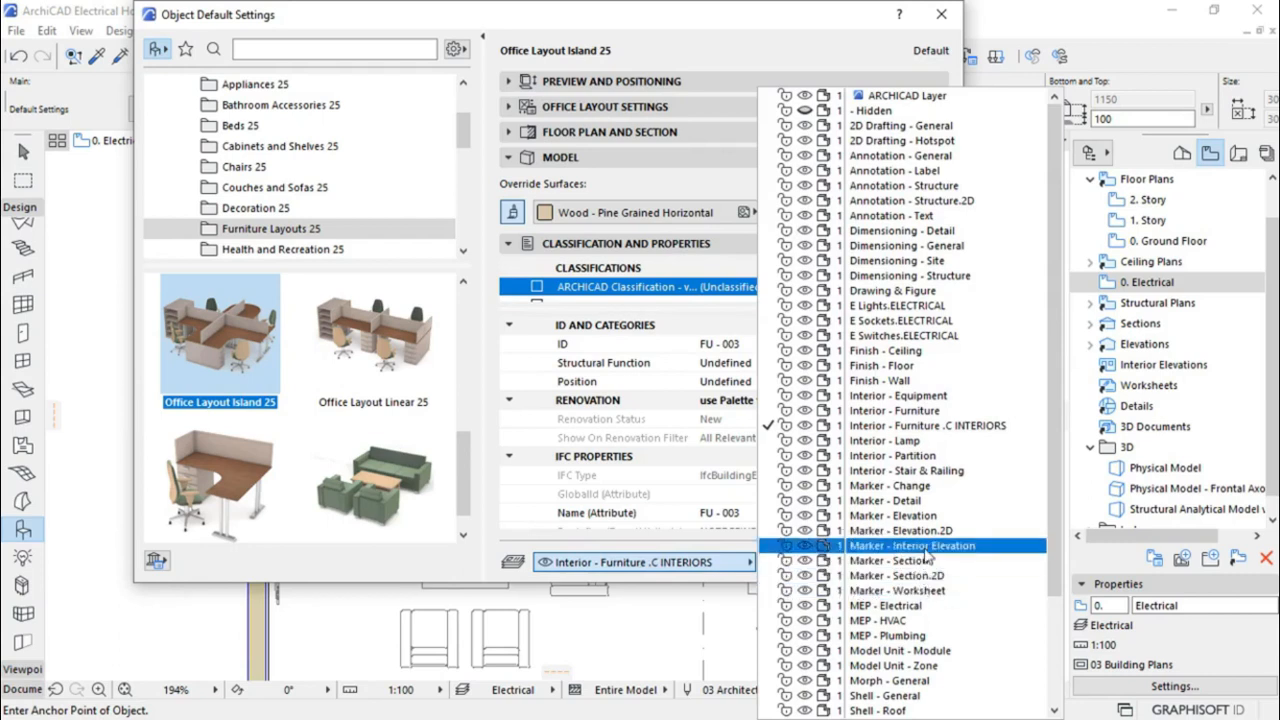
{"action": "left_click", "coordinate": [904, 337]}
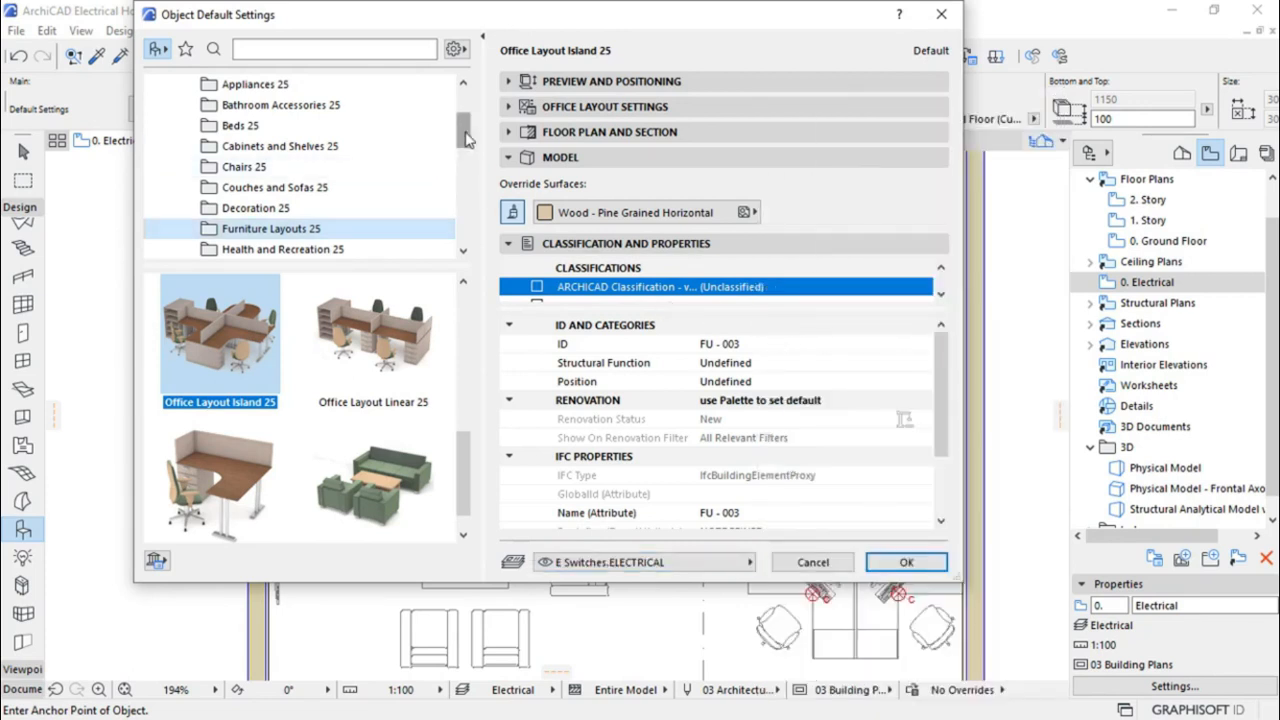
Browse Mesolight Library.lcf > LIBR_4 > Cadimage Library 19 > Electrical.lcf > Container > Components > Switches
{"action": "left_click_drag", "start_coordinate": [466, 131], "coordinate": [467, 136]}
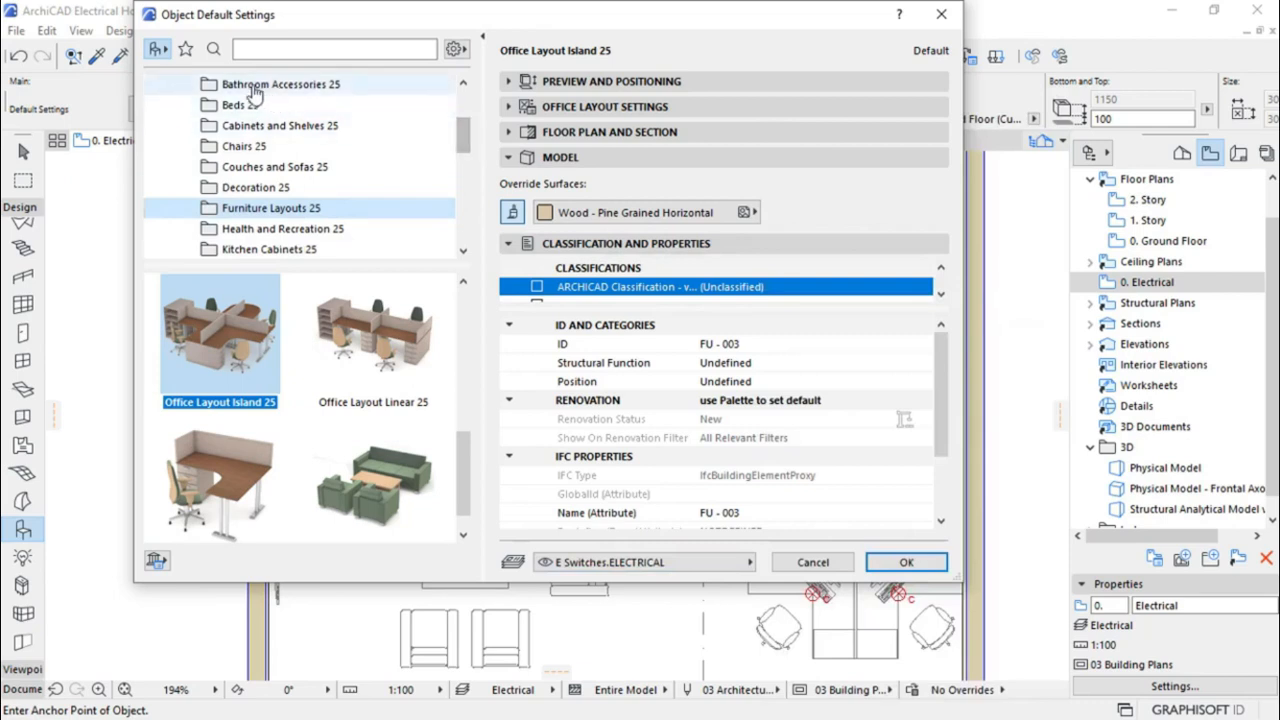
{"action": "left_click_drag", "start_coordinate": [470, 142], "coordinate": [466, 225]}
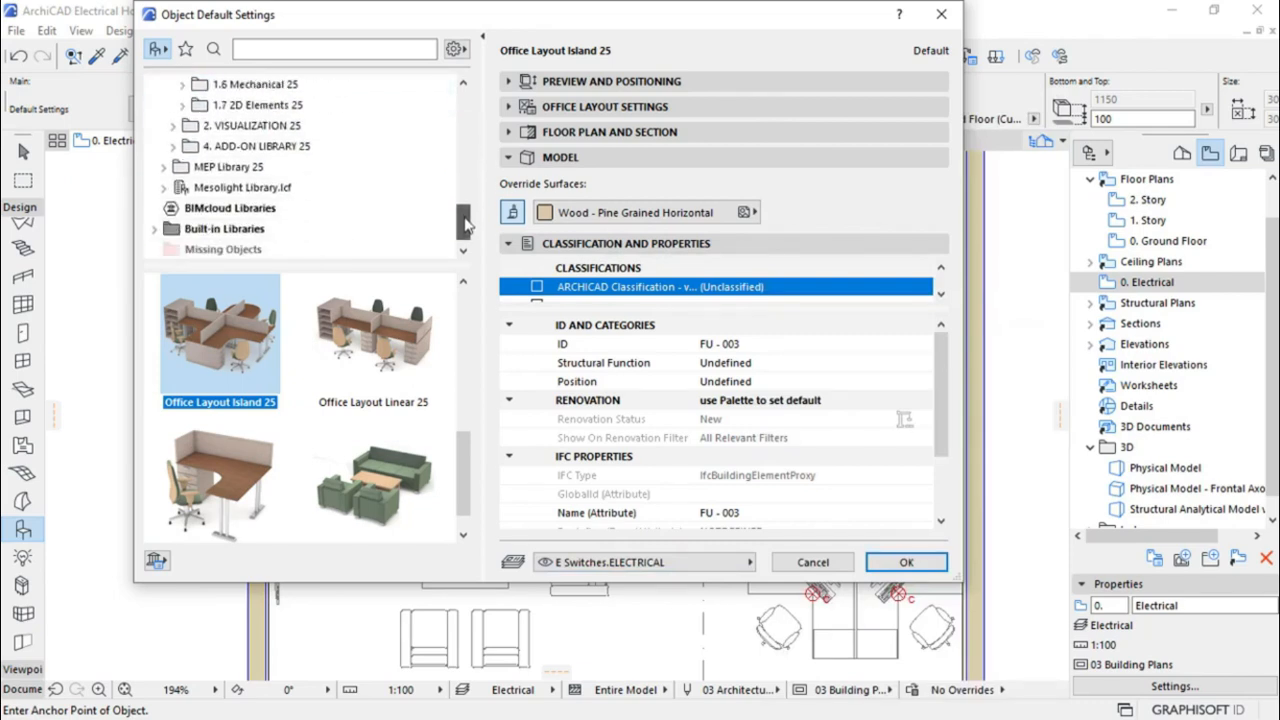
{"action": "double_click", "coordinate": [176, 190]}
{"action": "left_click_drag", "start_coordinate": [462, 220], "coordinate": [466, 228]}
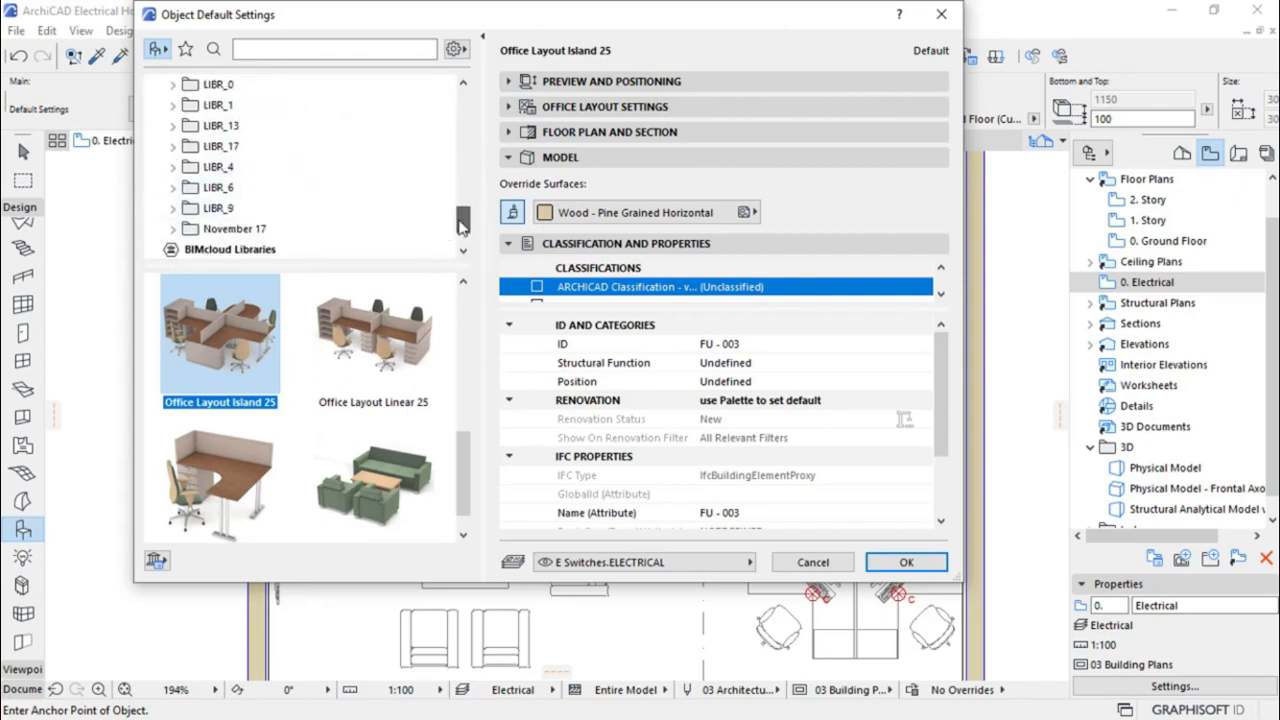
{"action": "left_click", "coordinate": [174, 174]}
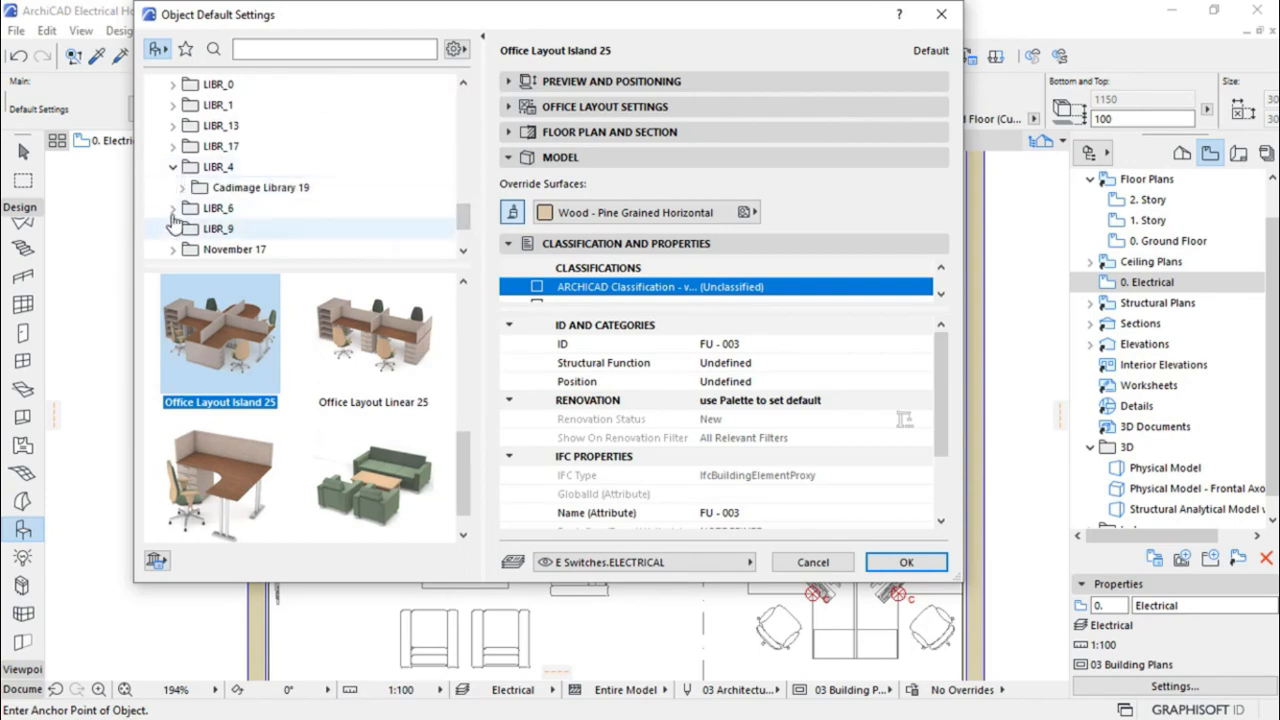
{"action": "left_click", "coordinate": [182, 188]}
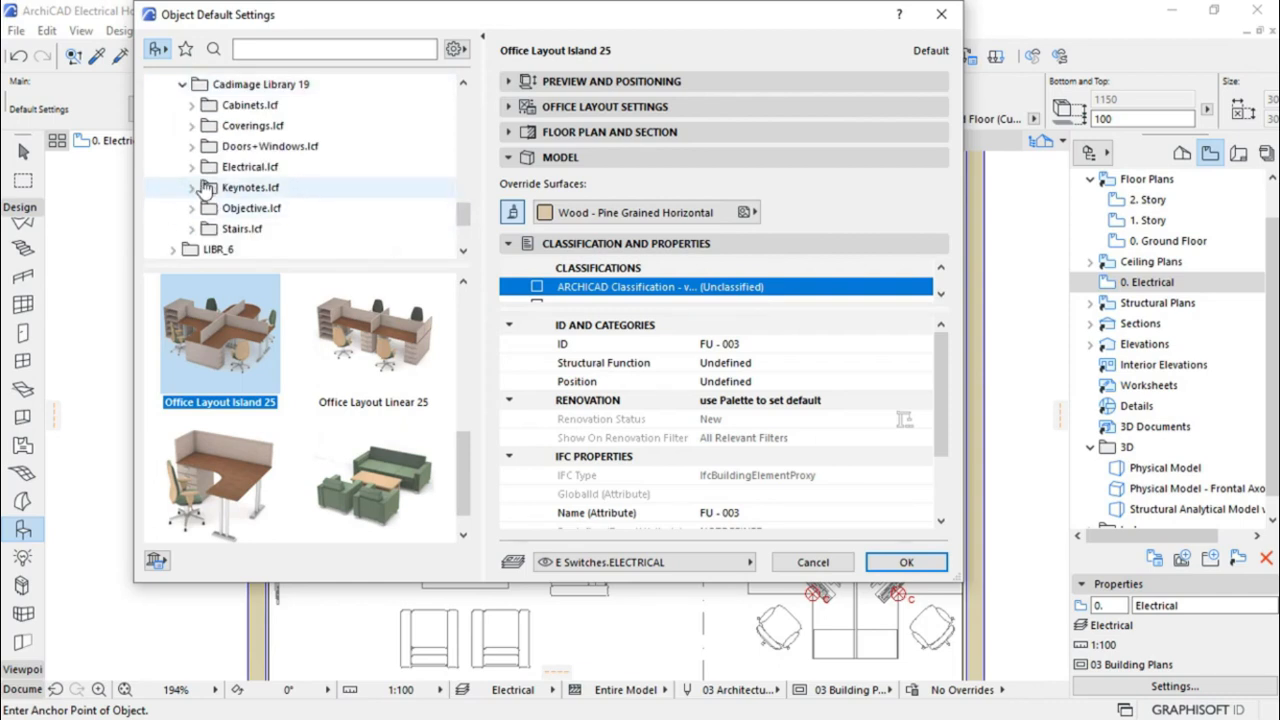
{"action": "left_click", "coordinate": [191, 167]}
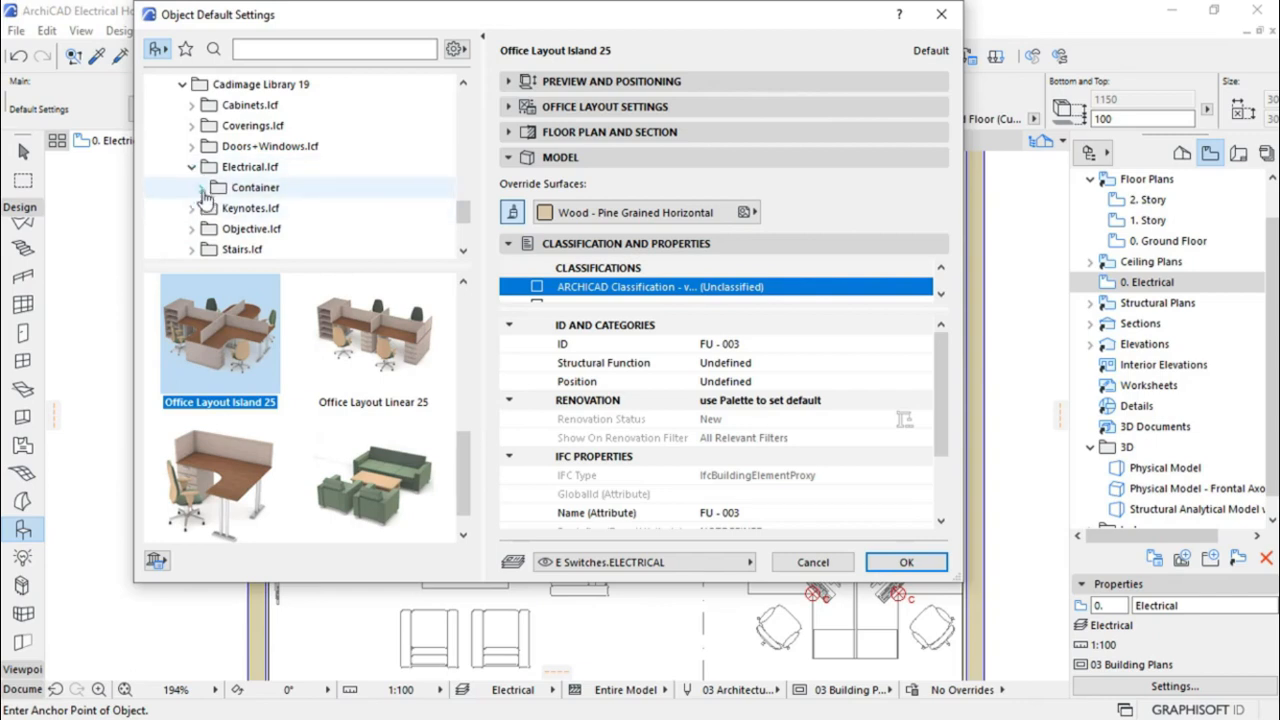
{"action": "left_click", "coordinate": [200, 188]}
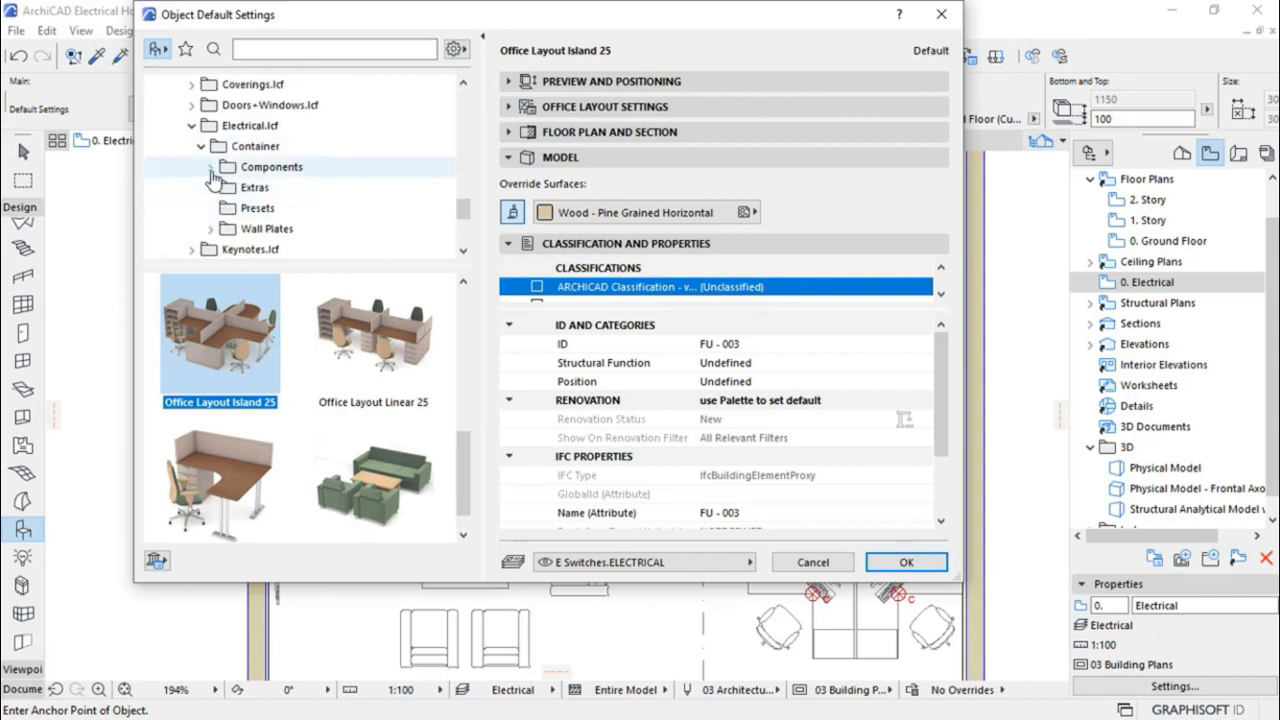
{"action": "left_click", "coordinate": [210, 168]}
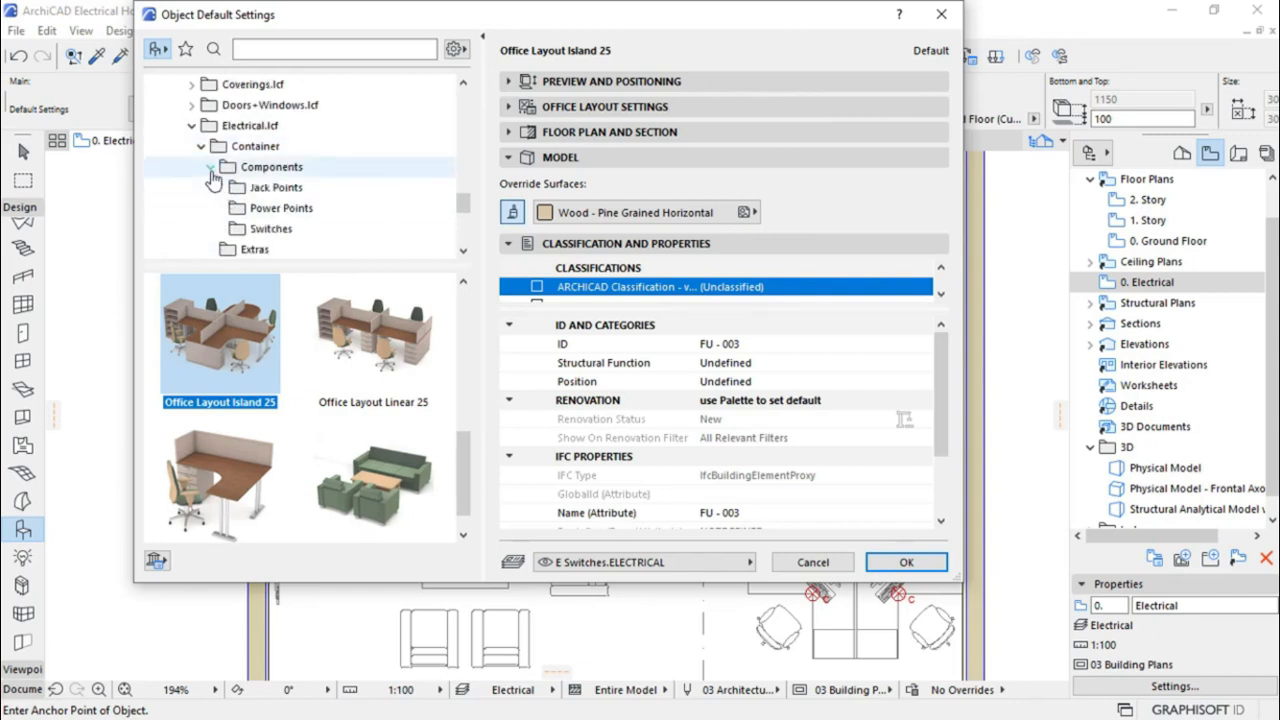
{"action": "left_click", "coordinate": [258, 230]}
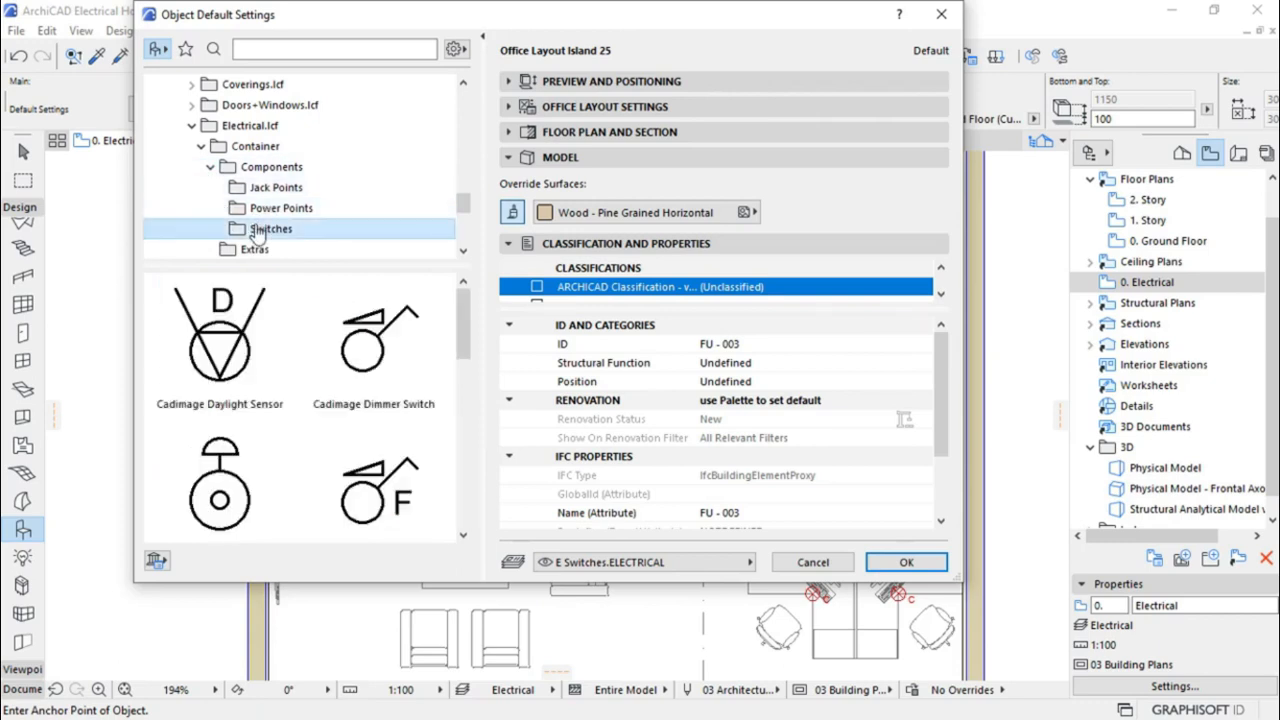
Expand Wall Plates and then Europe Plates to reveal Jack Points, Power Points and Switches
{"action": "scroll", "coordinate": [288, 205], "scroll_direction": "down", "scroll_amount": 1}
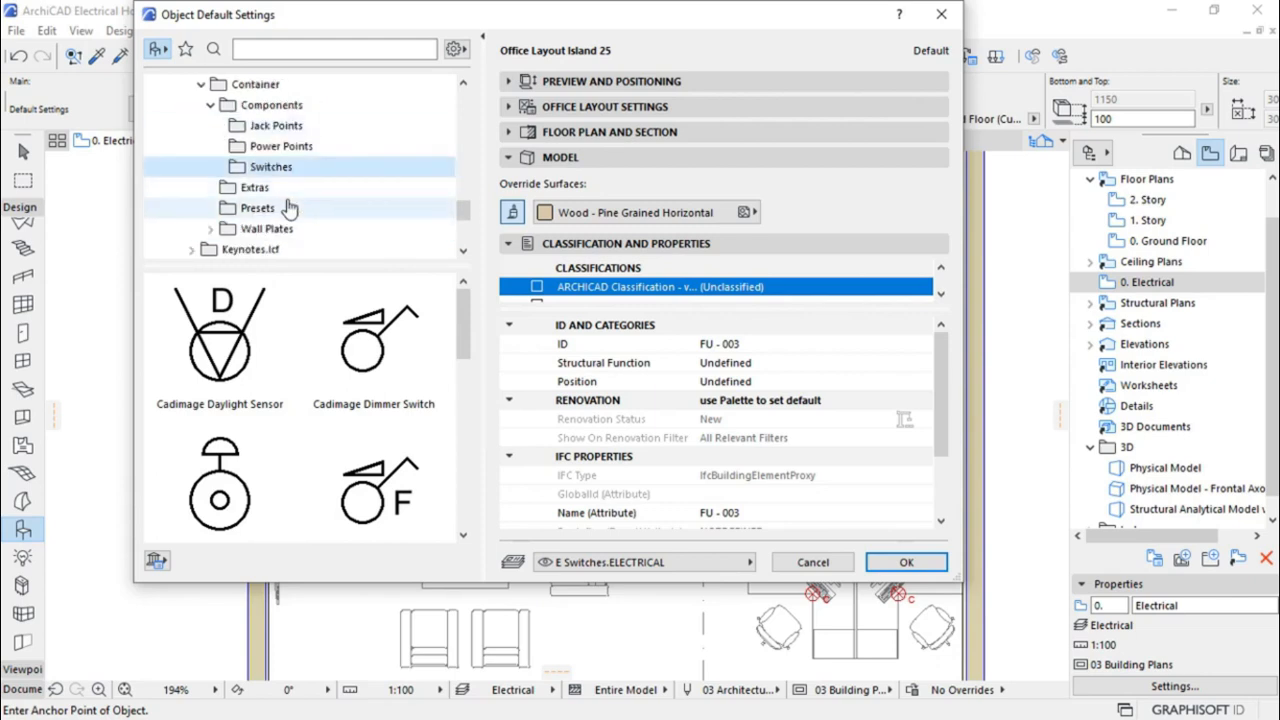
{"action": "left_click", "coordinate": [210, 230]}
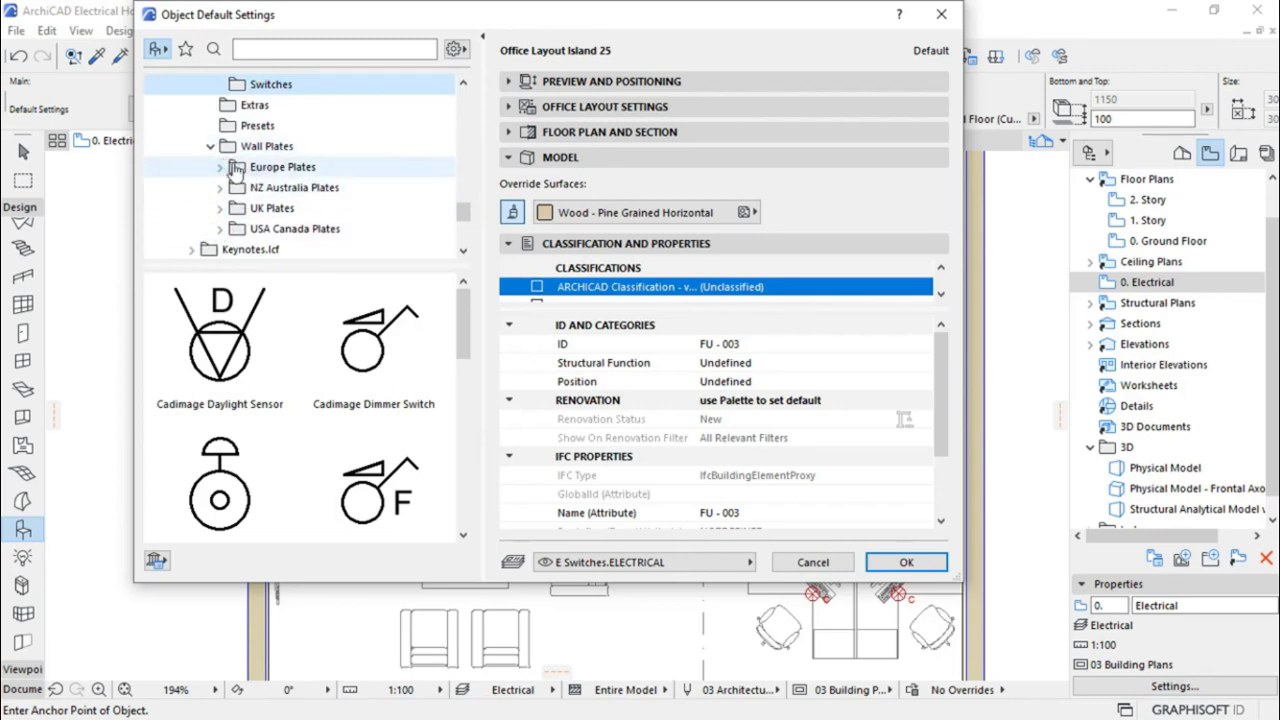
{"action": "scroll", "coordinate": [238, 167], "scroll_direction": "up", "scroll_amount": 1}
{"action": "scroll", "coordinate": [297, 168], "scroll_direction": "down", "scroll_amount": 1}
{"action": "left_click", "coordinate": [220, 168]}
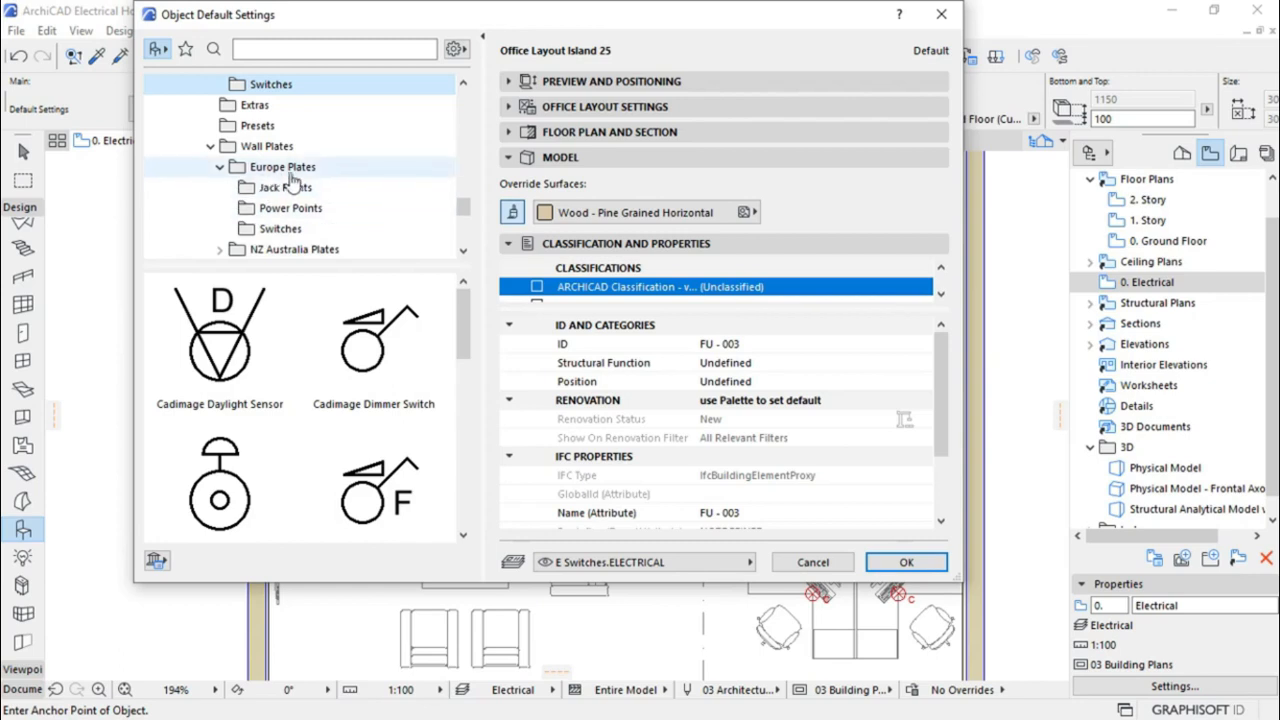
List the Europe Plates EU Switch objects and move the settings window left to reveal the plan
{"action": "left_click", "coordinate": [271, 230]}
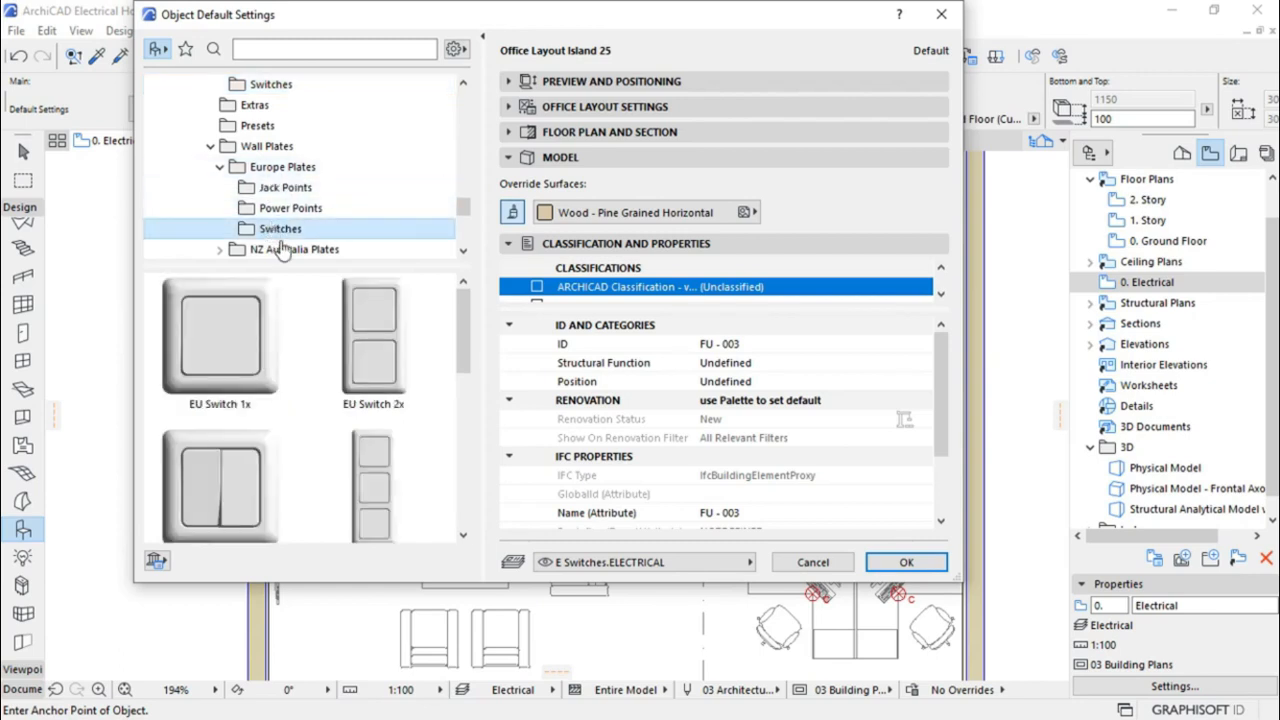
{"action": "scroll", "coordinate": [463, 364], "scroll_direction": "down", "scroll_amount": 3}
{"action": "mouse_move", "coordinate": [465, 354]}
{"action": "left_mouse_down"}
{"action": "mouse_move", "coordinate": [467, 374]}
{"action": "mouse_move", "coordinate": [467, 332]}
{"action": "left_mouse_up"}
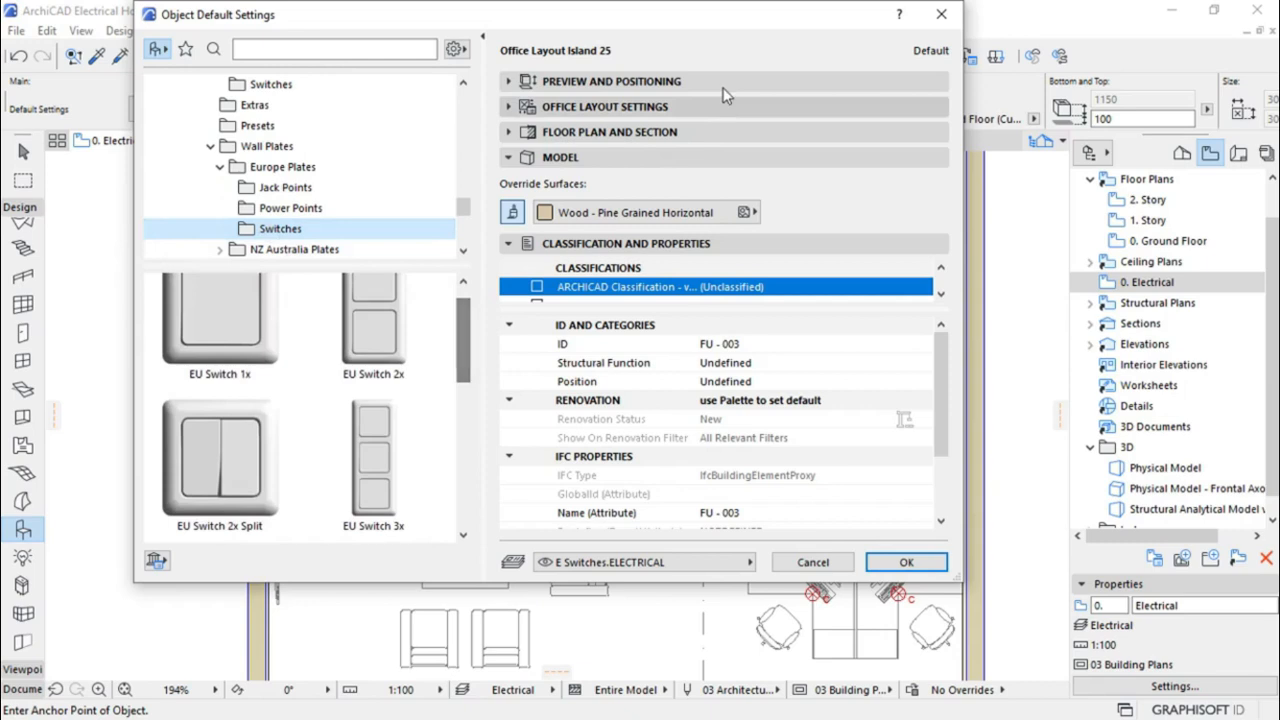
{"action": "left_click_drag", "start_coordinate": [758, 34], "coordinate": [140, 25]}
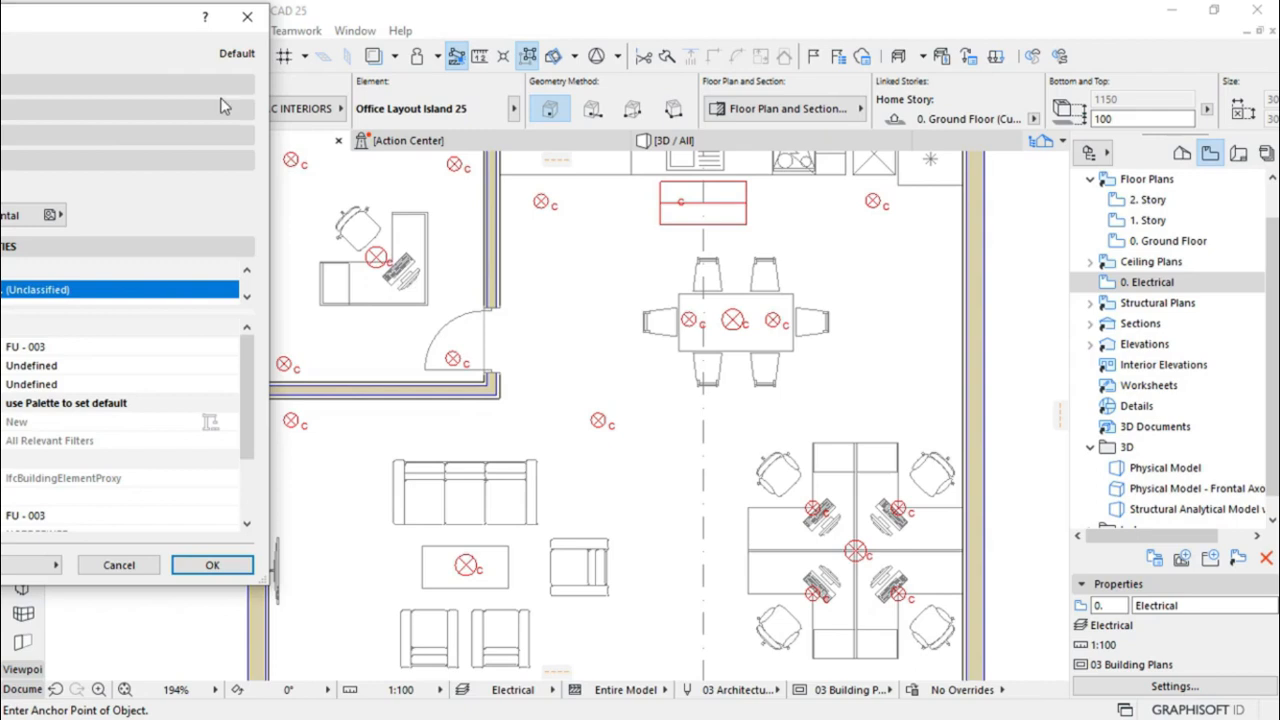
{"action": "mouse_move", "coordinate": [138, 32]}
{"action": "left_mouse_down"}
{"action": "mouse_move", "coordinate": [157, 46]}
{"action": "mouse_move", "coordinate": [102, 50]}
{"action": "mouse_move", "coordinate": [126, 38]}
{"action": "left_mouse_up"}
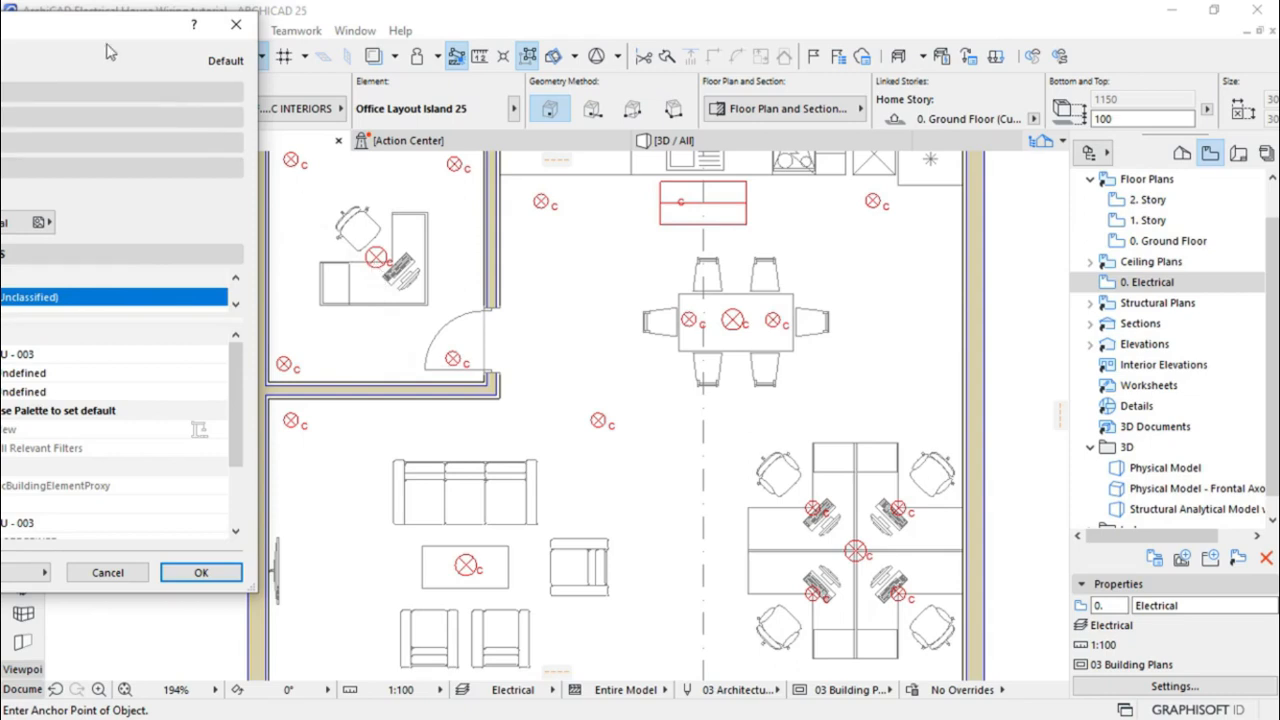
Choose the EU Switch 2x Split (code S1-2, 10A) as the default object and expand its Settings
{"action": "left_click_drag", "start_coordinate": [100, 40], "coordinate": [738, 59]}
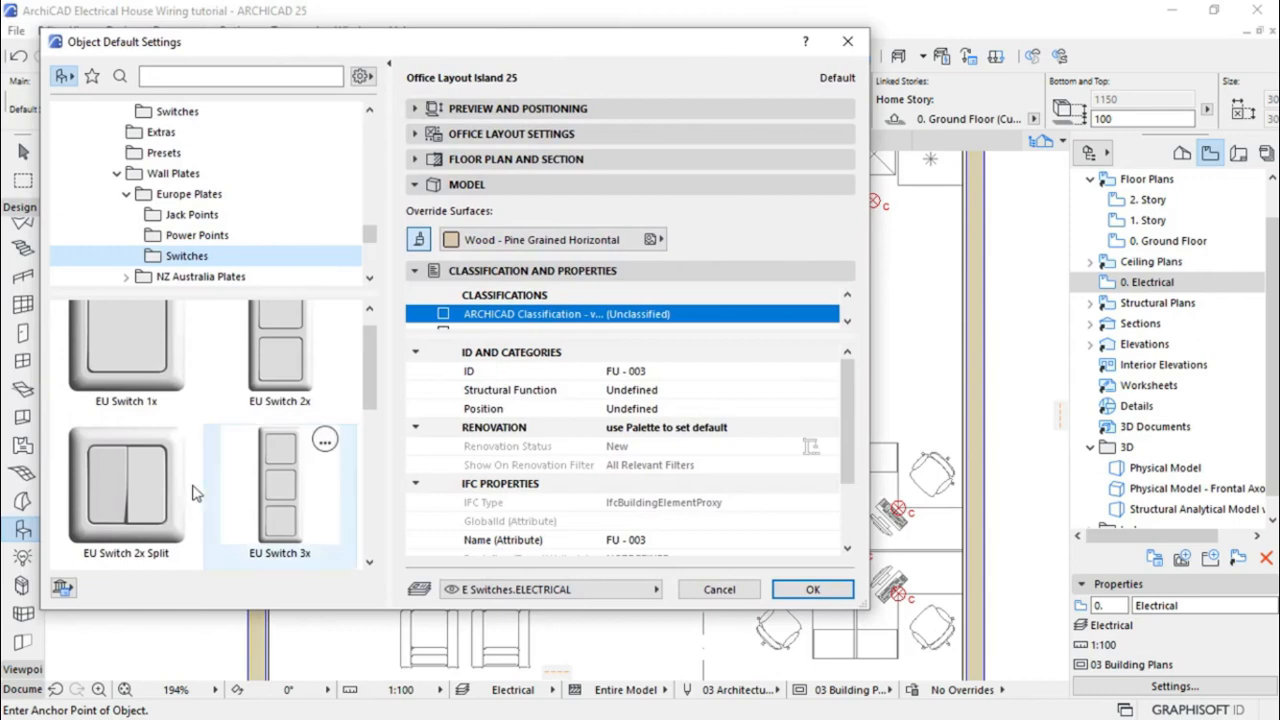
{"action": "left_click", "coordinate": [147, 492]}
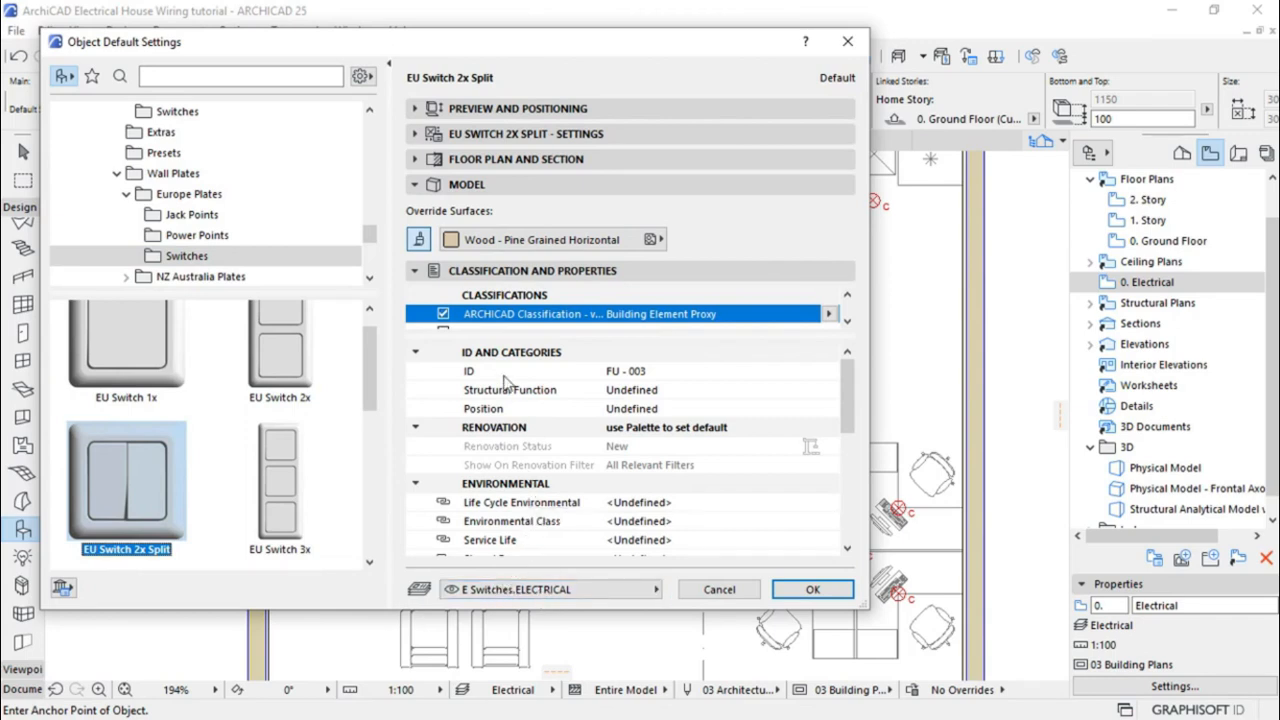
{"action": "left_click", "coordinate": [414, 136]}
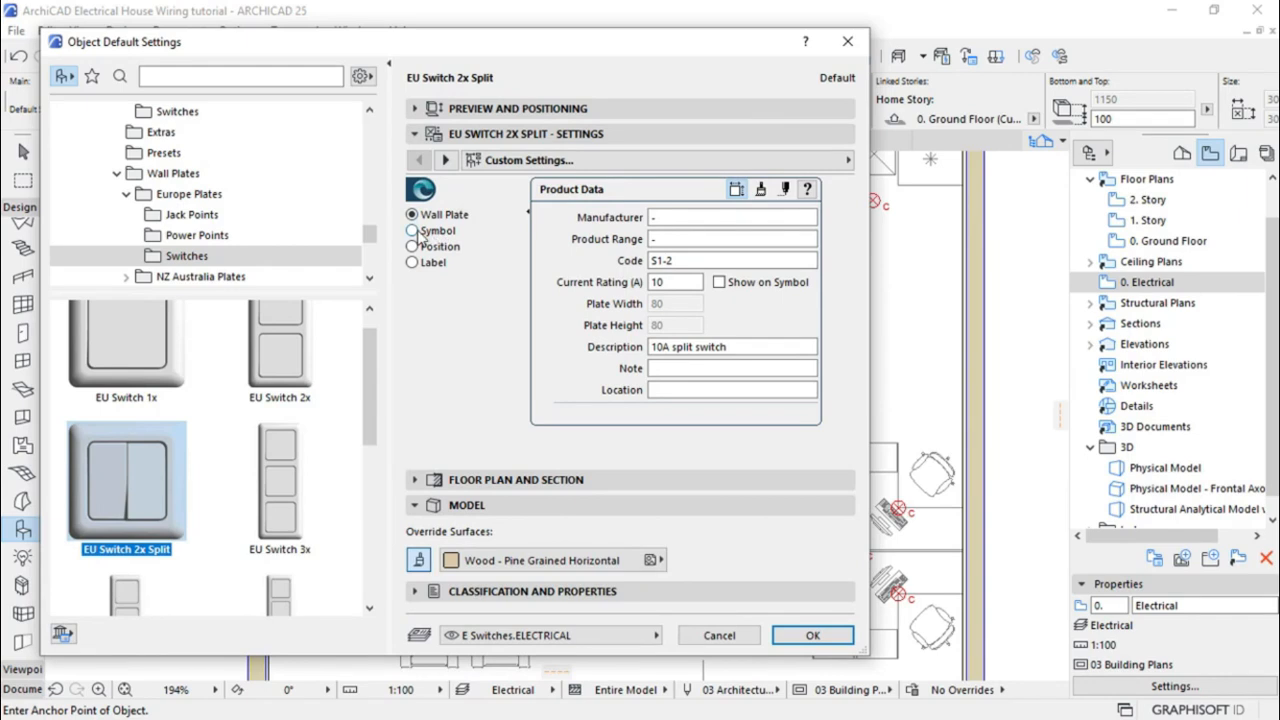
Enable custom symbol settings and set both switch symbol sizes to 2,00
{"action": "left_click", "coordinate": [413, 231]}
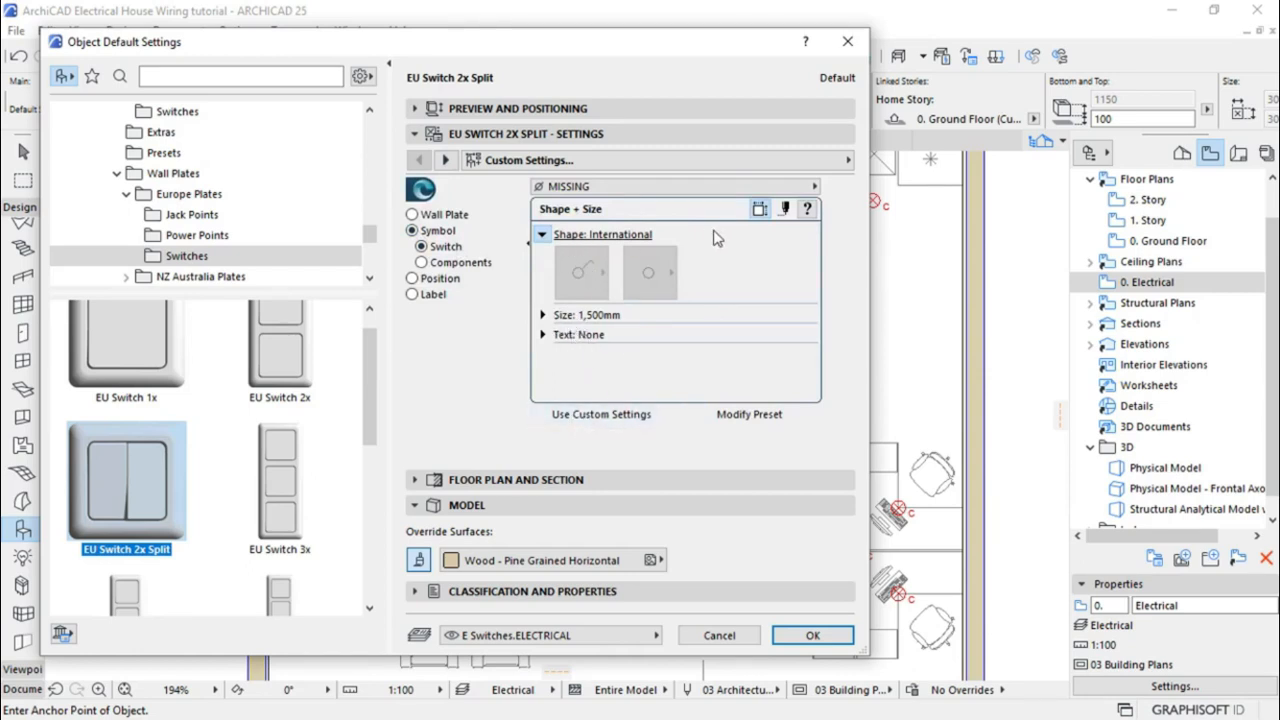
{"action": "left_click", "coordinate": [586, 420]}
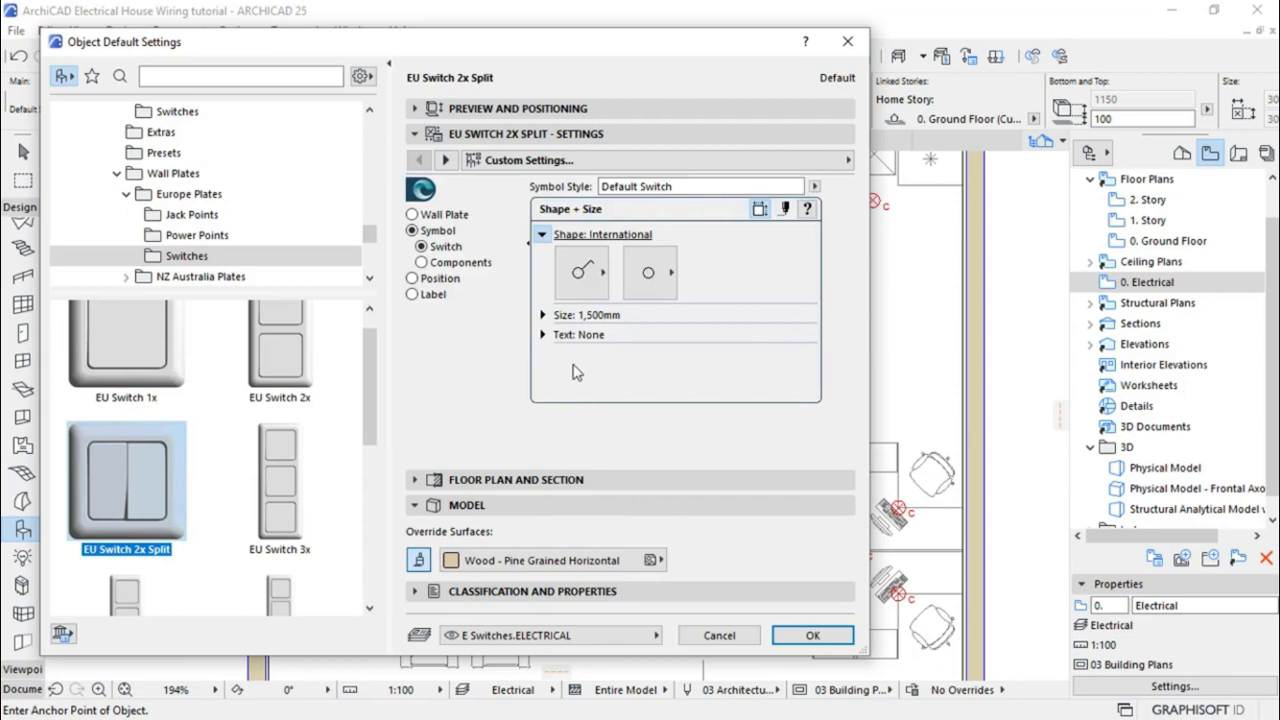
{"action": "left_click", "coordinate": [544, 316]}
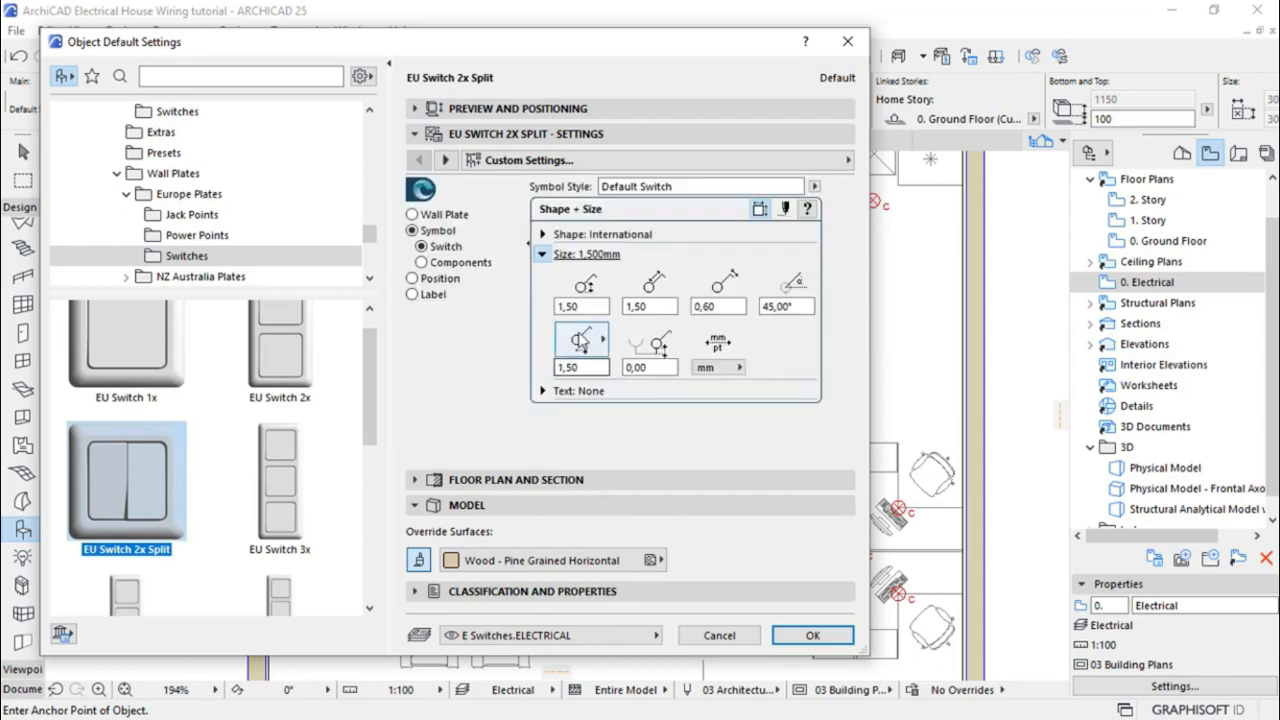
{"action": "double_click", "coordinate": [570, 306]}
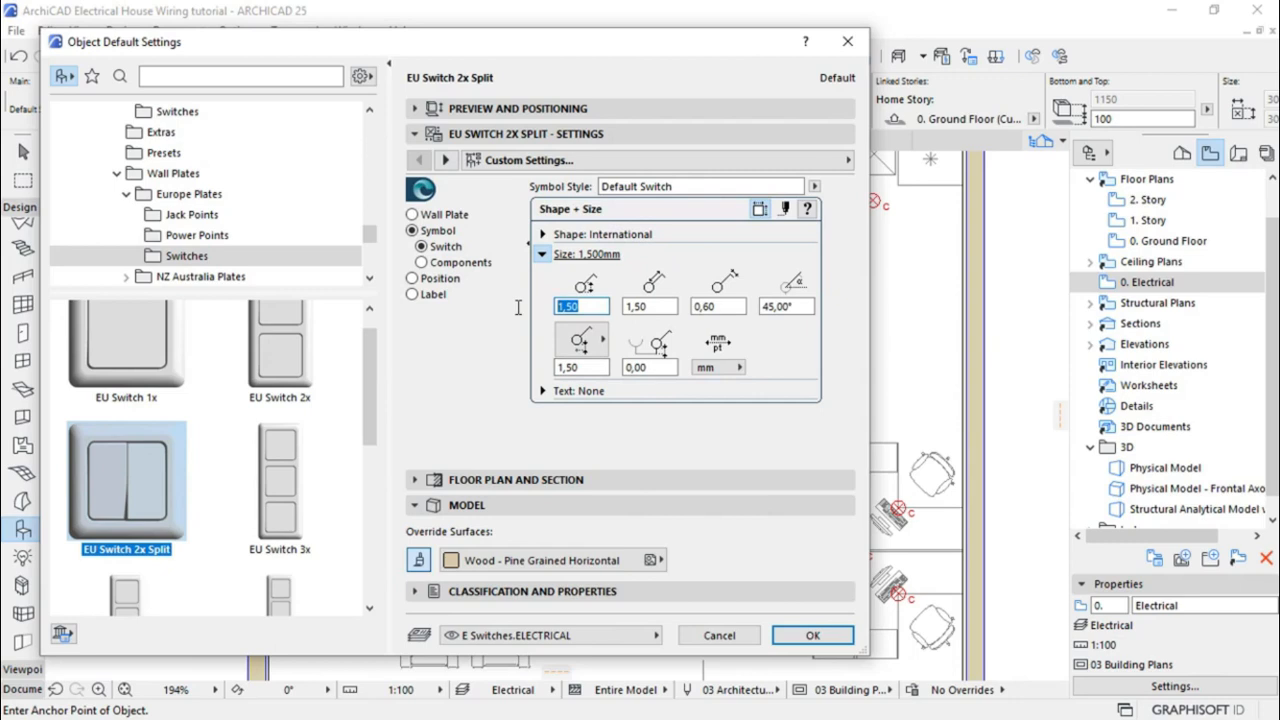
{"action": "type", "text": "2"}
{"action": "key", "text": "Tab"}
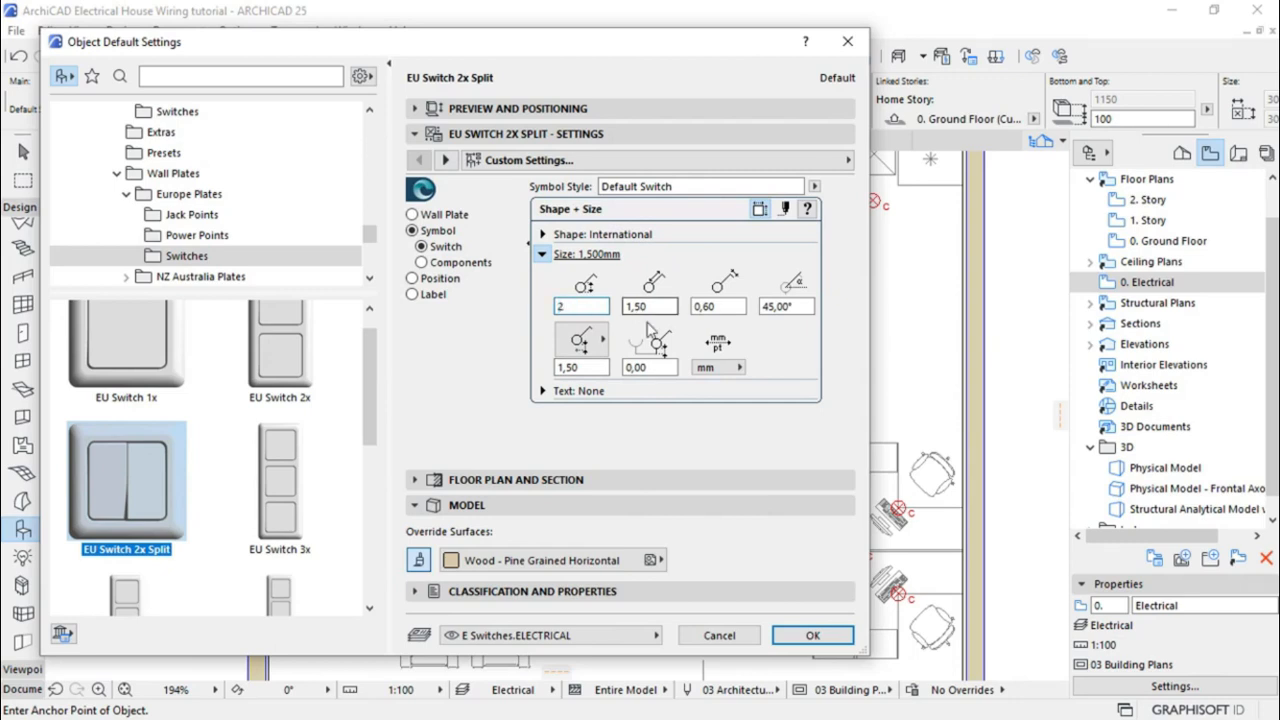
{"action": "type", "text": "2"}
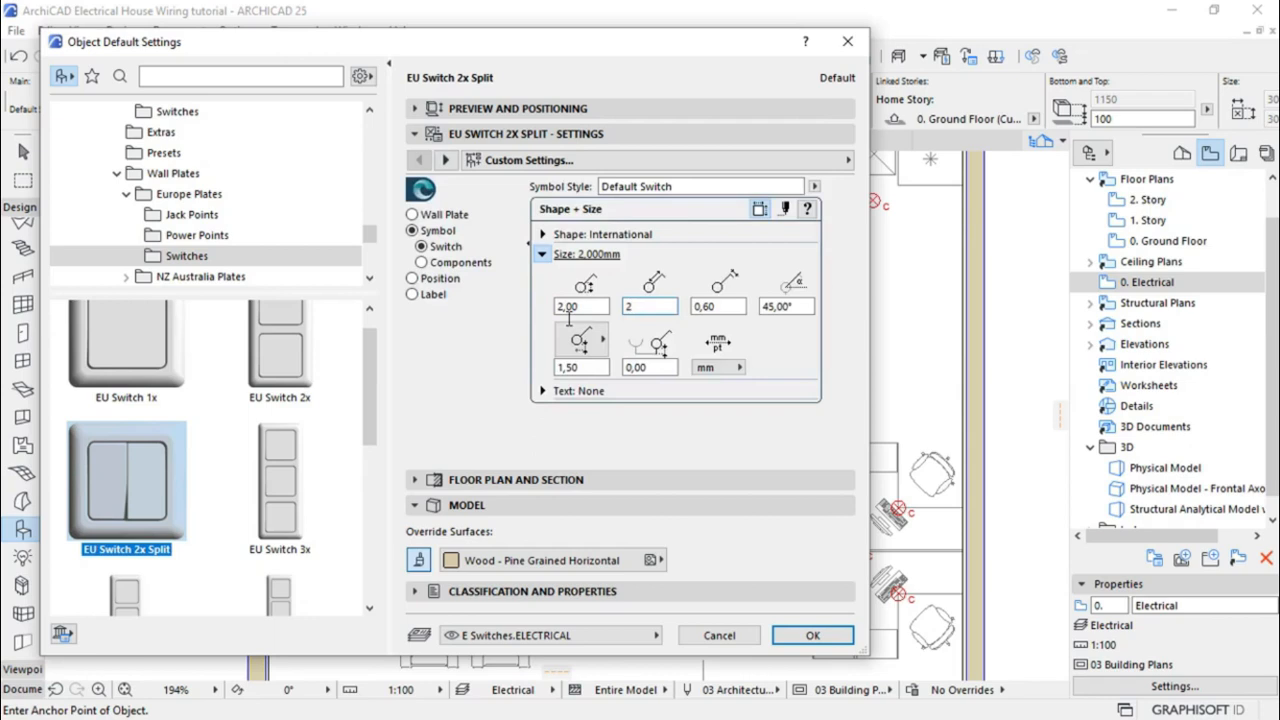
{"action": "left_click", "coordinate": [732, 304]}
Set the symbol arm length to 1,20 and both leader values to 0,00
{"action": "left_click", "coordinate": [728, 304]}
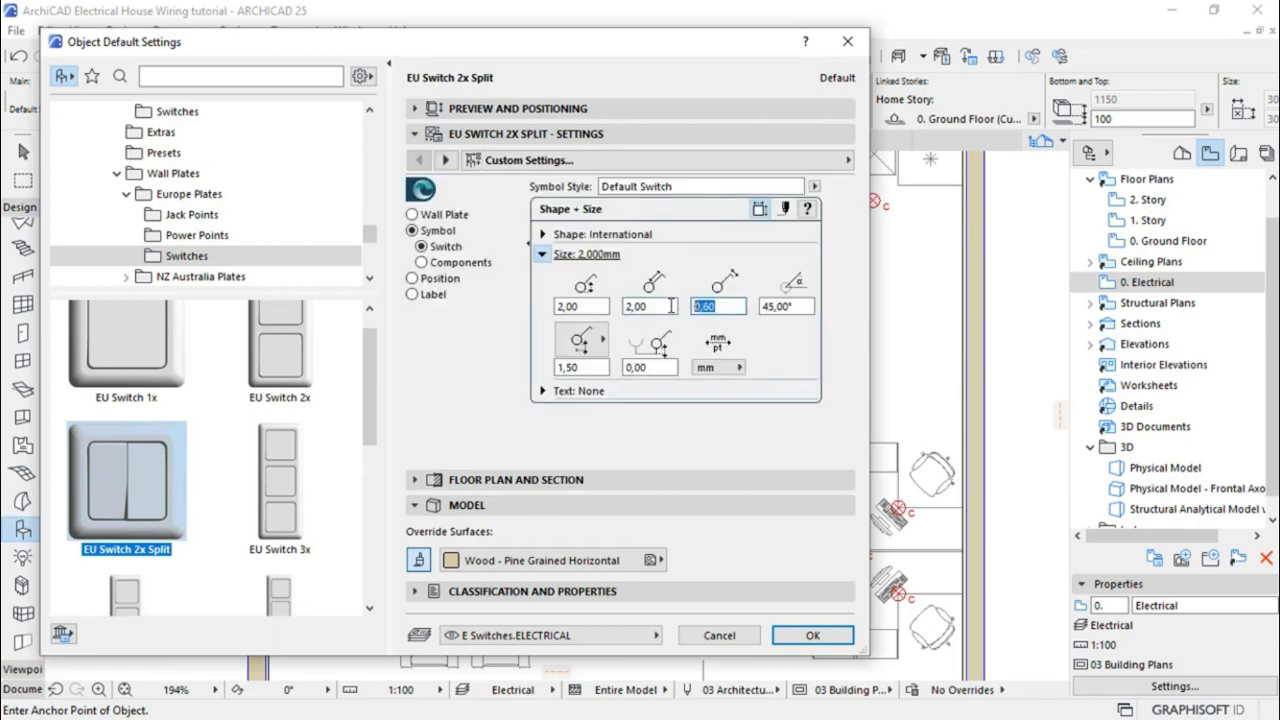
{"action": "type", "text": "1,2"}
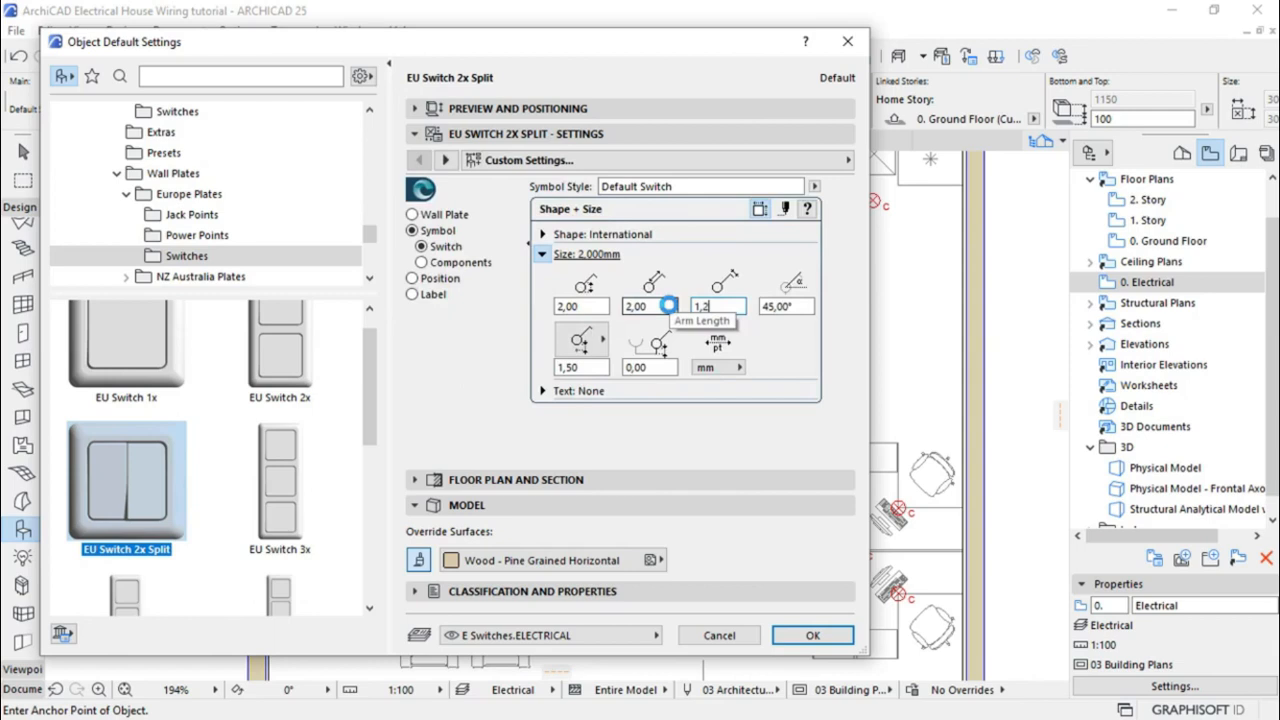
{"action": "left_click", "coordinate": [589, 371]}
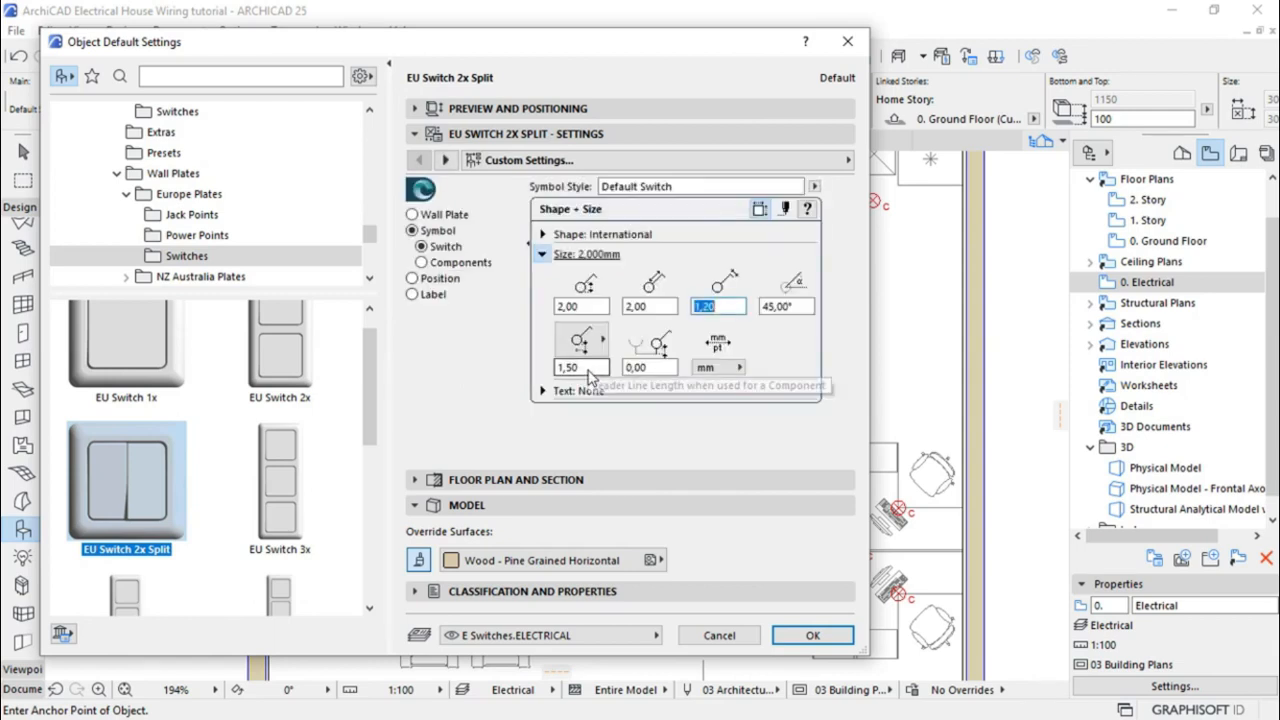
{"action": "left_click", "coordinate": [561, 368]}
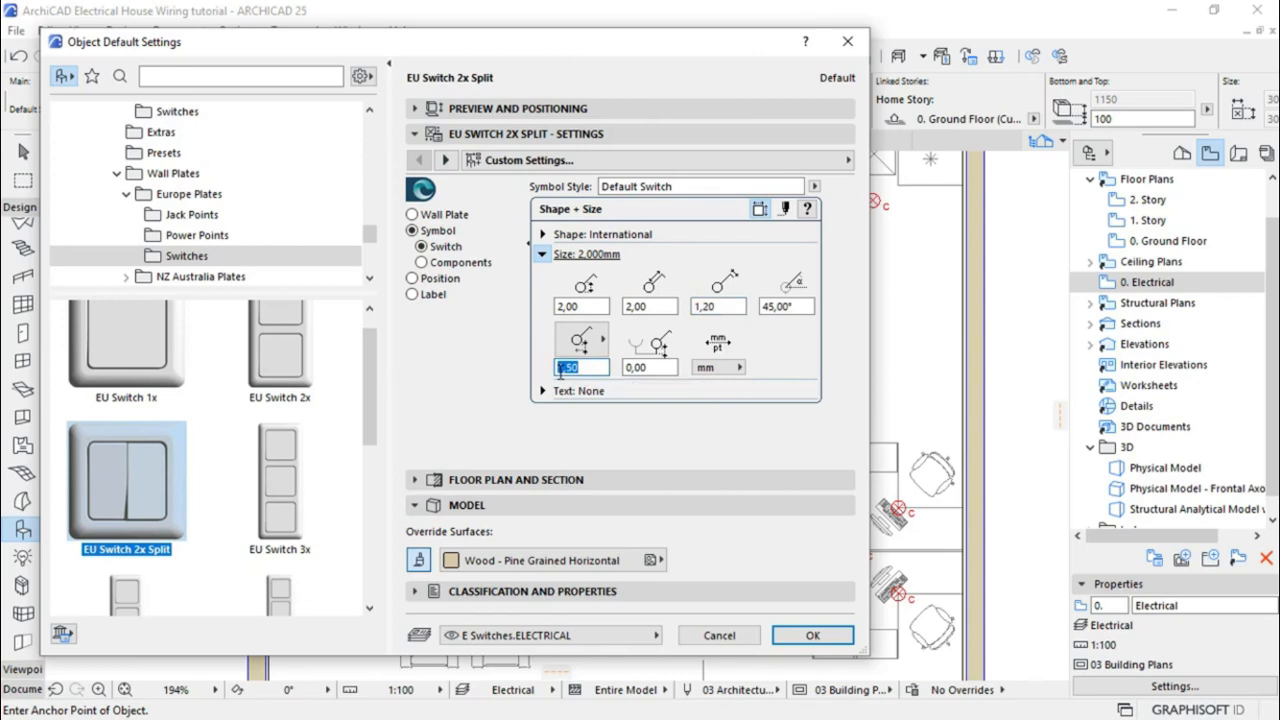
{"action": "type", "text": "0"}
{"action": "left_click", "coordinate": [622, 369]}
{"action": "type", "text": "0"}
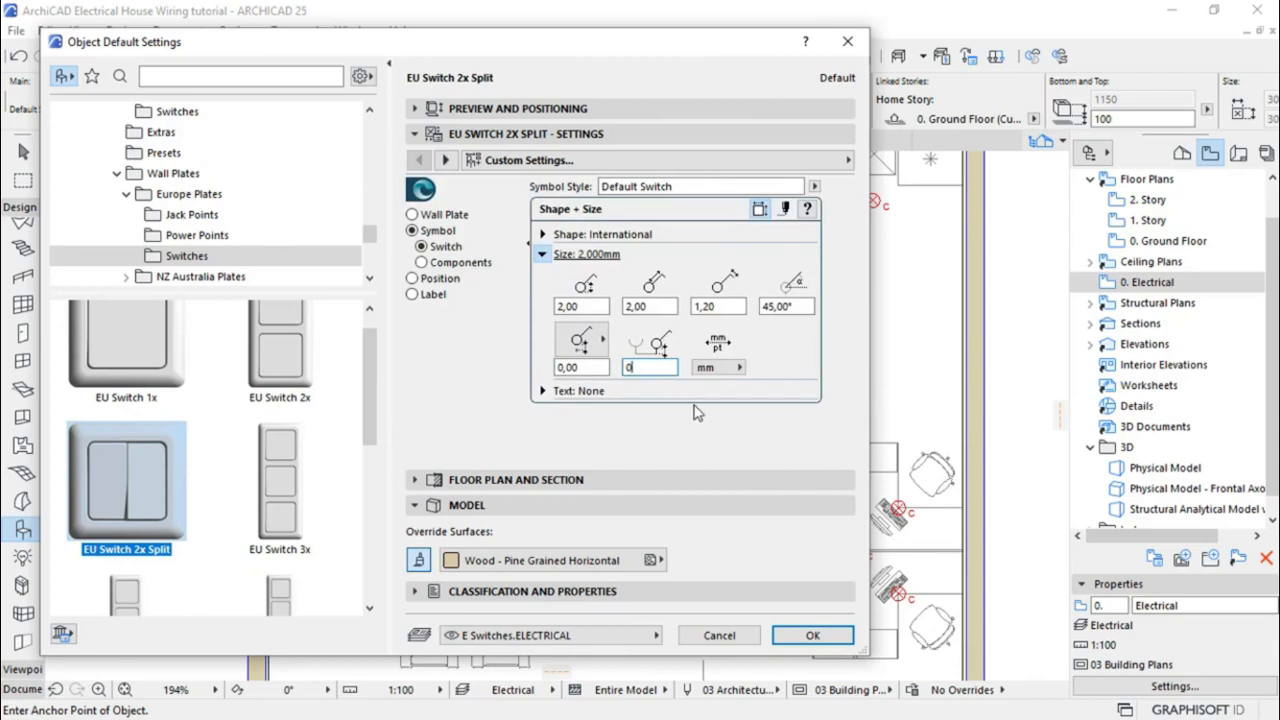
{"action": "left_click", "coordinate": [545, 391]}
{"action": "left_click", "coordinate": [543, 391]}
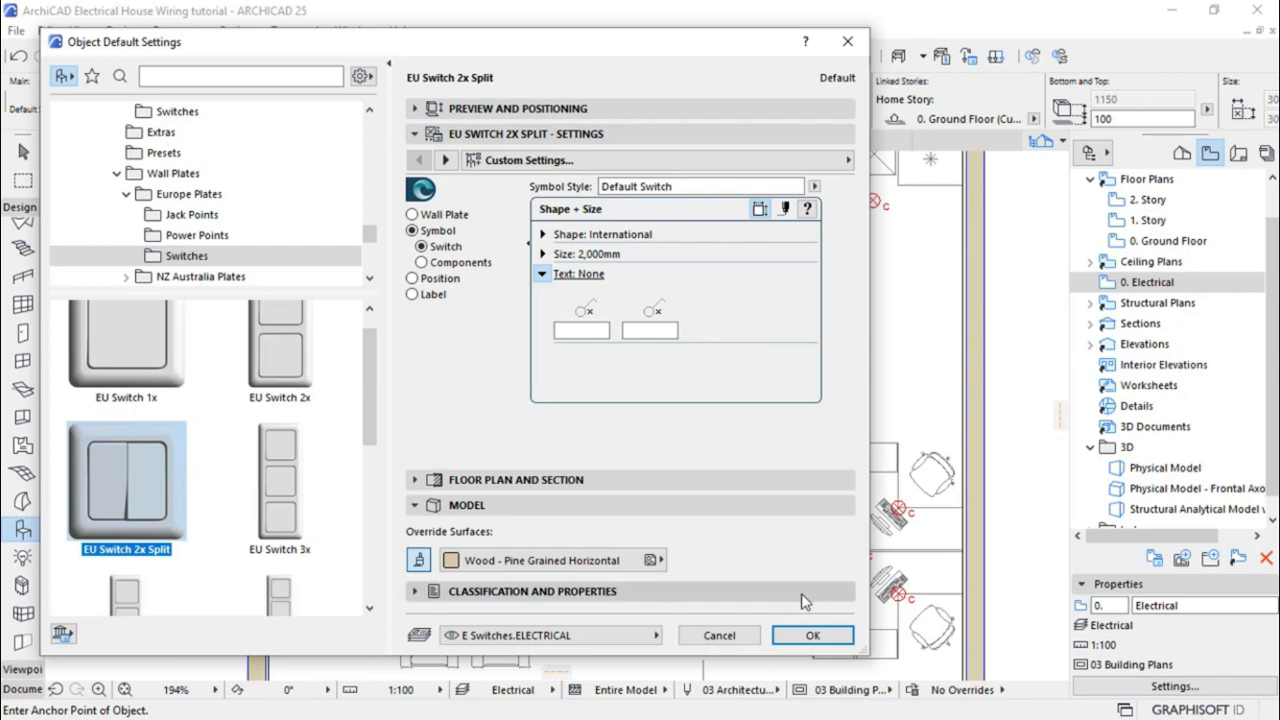
Give the switch symbol Detail view style, pen 2 and a transparent third pen, then accept the settings
{"action": "left_click", "coordinate": [786, 210]}
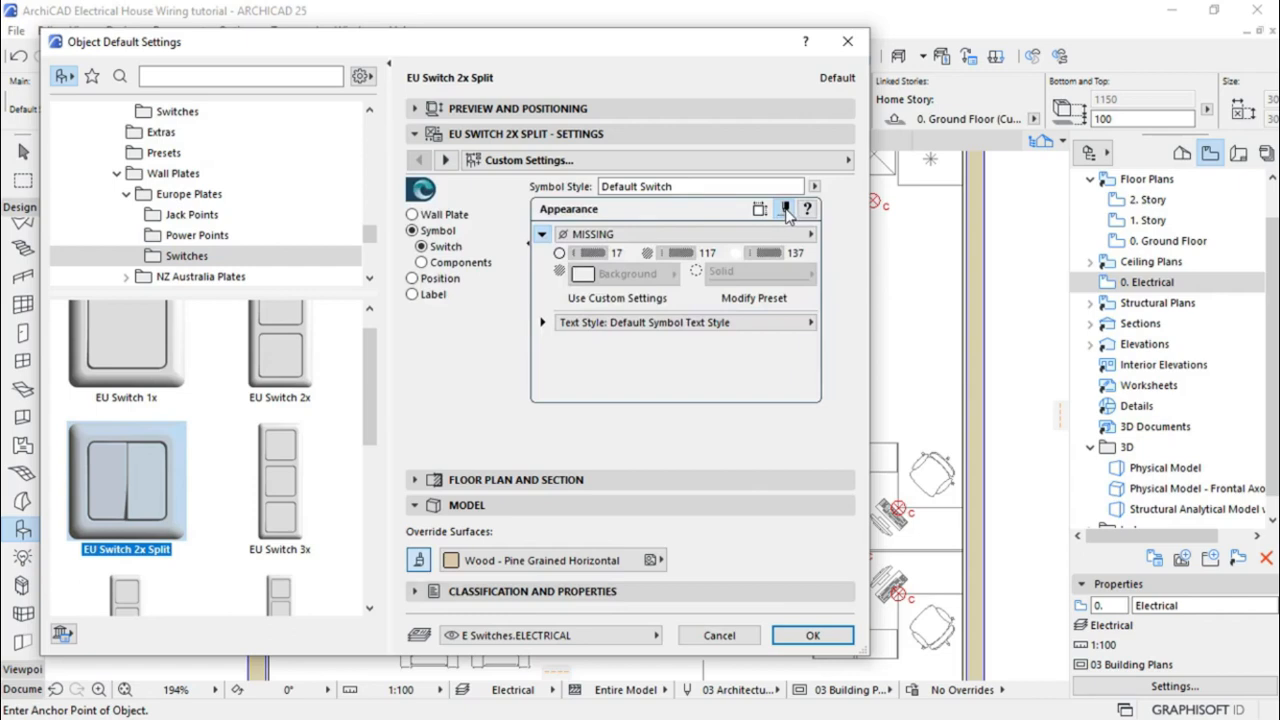
{"action": "left_click", "coordinate": [623, 240]}
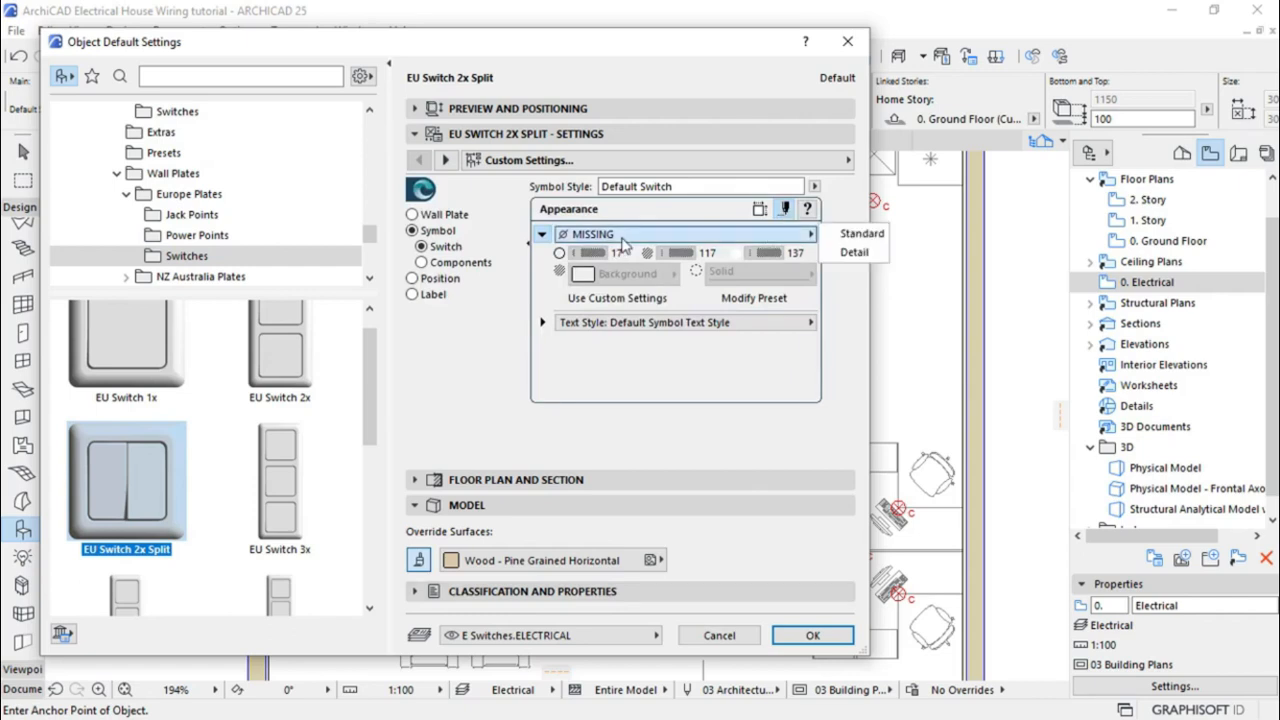
{"action": "left_click", "coordinate": [843, 252]}
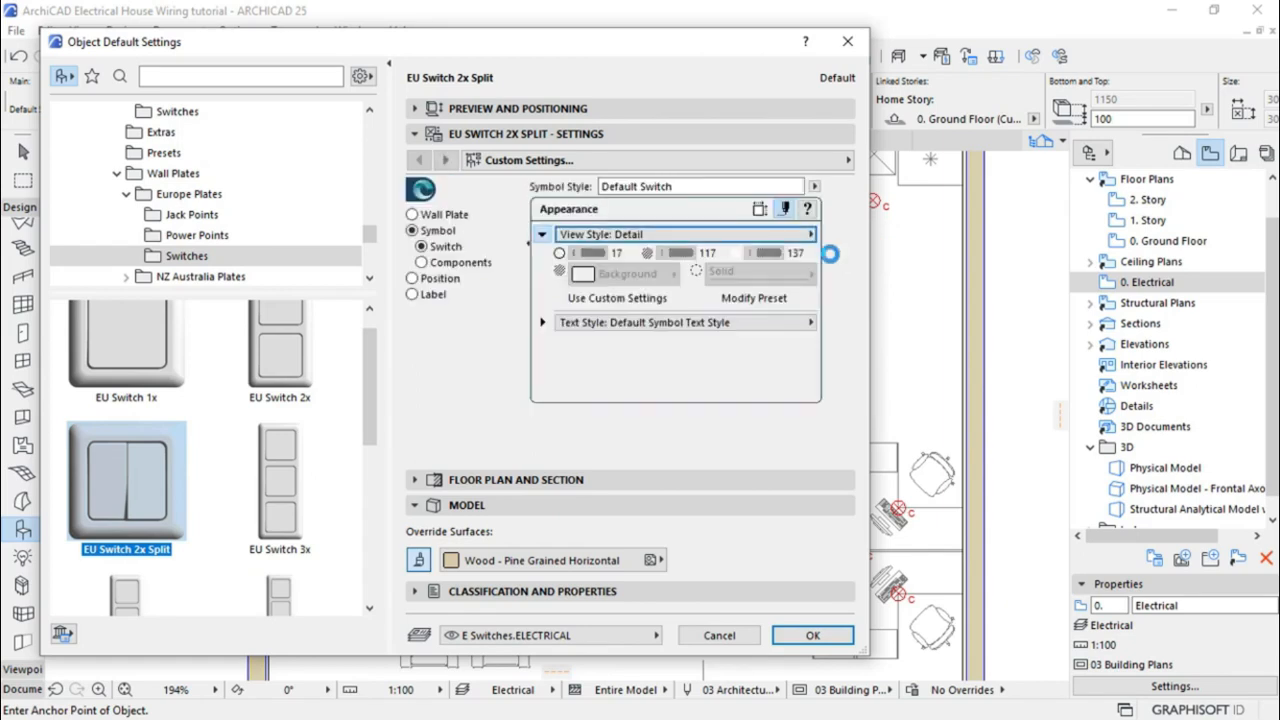
{"action": "left_click", "coordinate": [613, 300]}
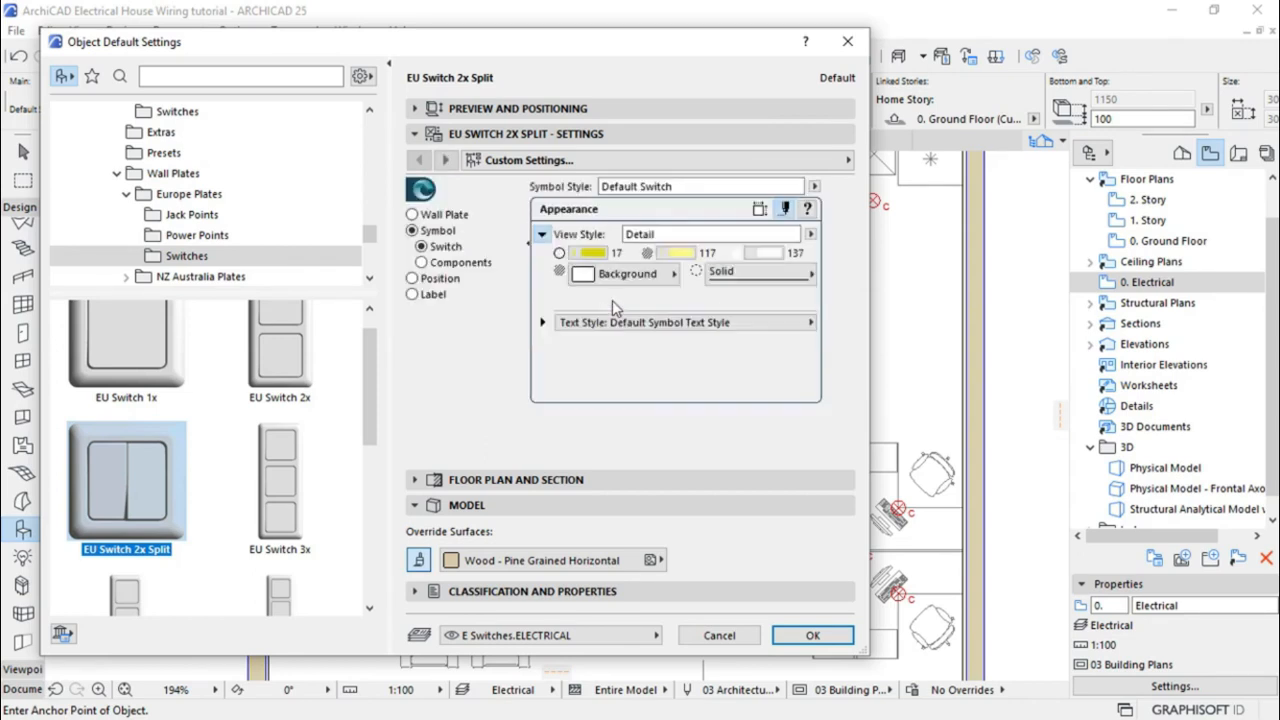
{"action": "left_click", "coordinate": [580, 255]}
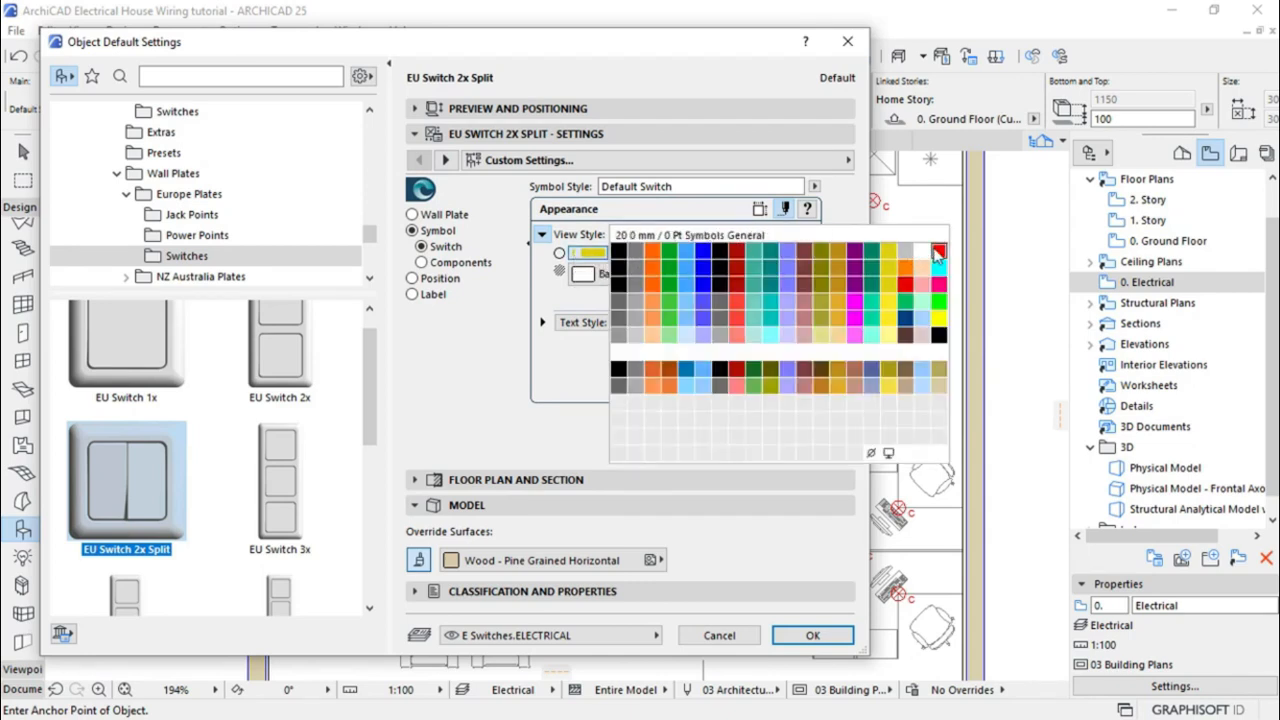
{"action": "left_click", "coordinate": [640, 257]}
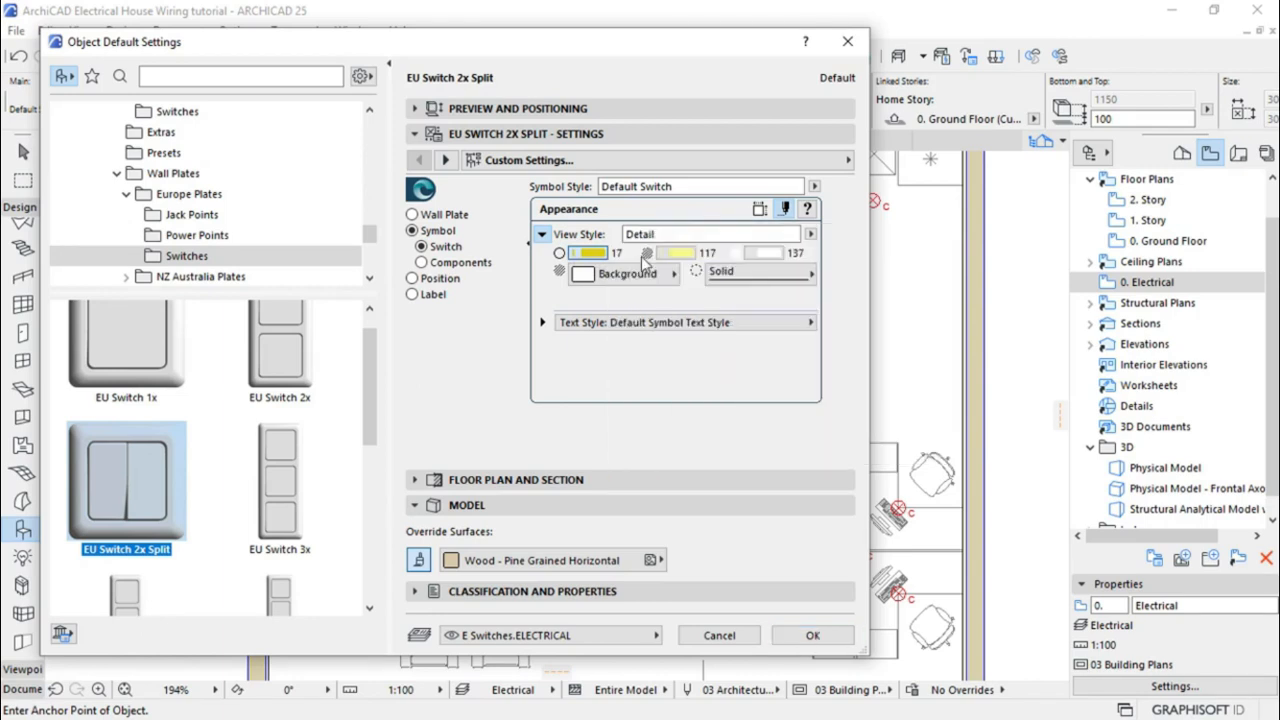
{"action": "left_click", "coordinate": [772, 255]}
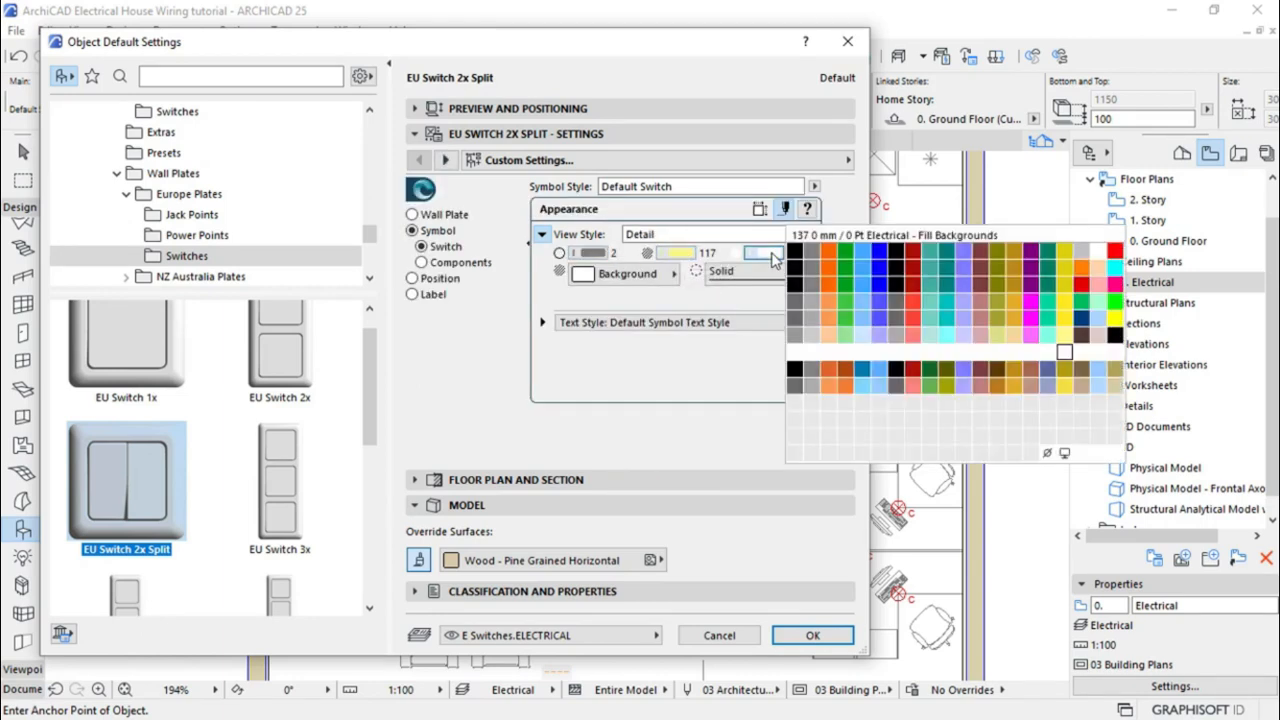
{"action": "left_click", "coordinate": [1048, 455]}
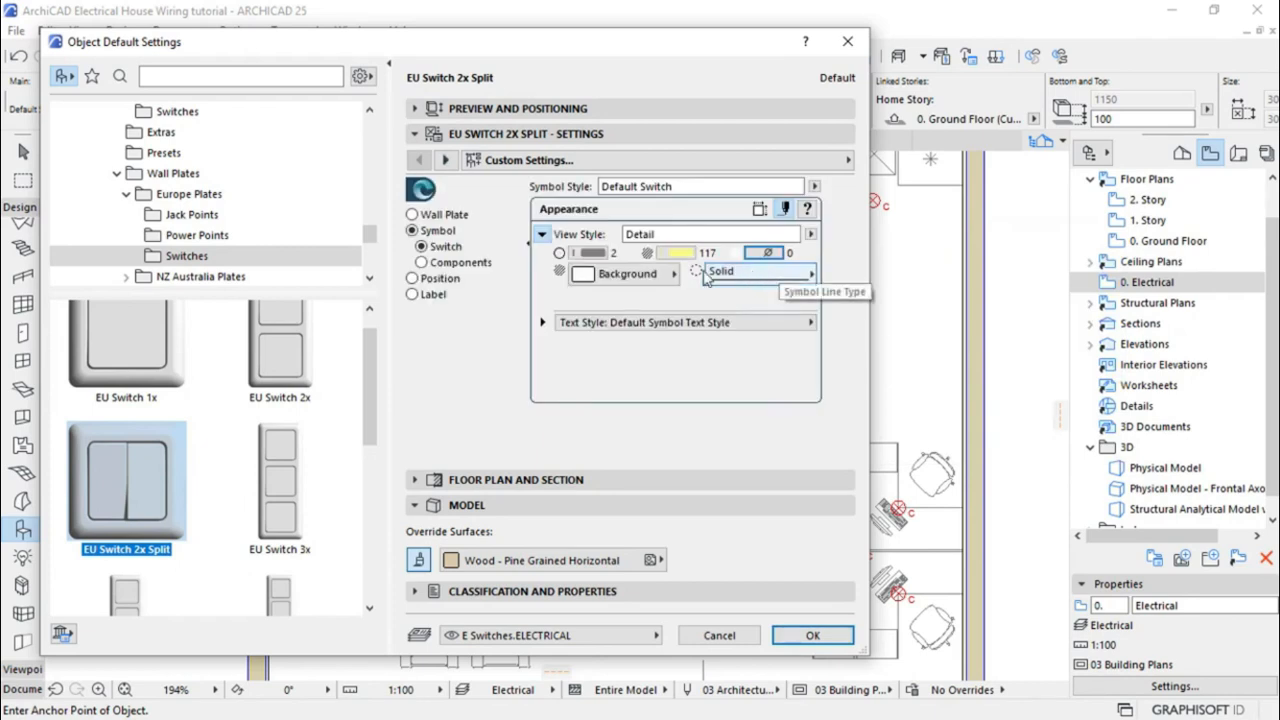
{"action": "left_click", "coordinate": [683, 255]}
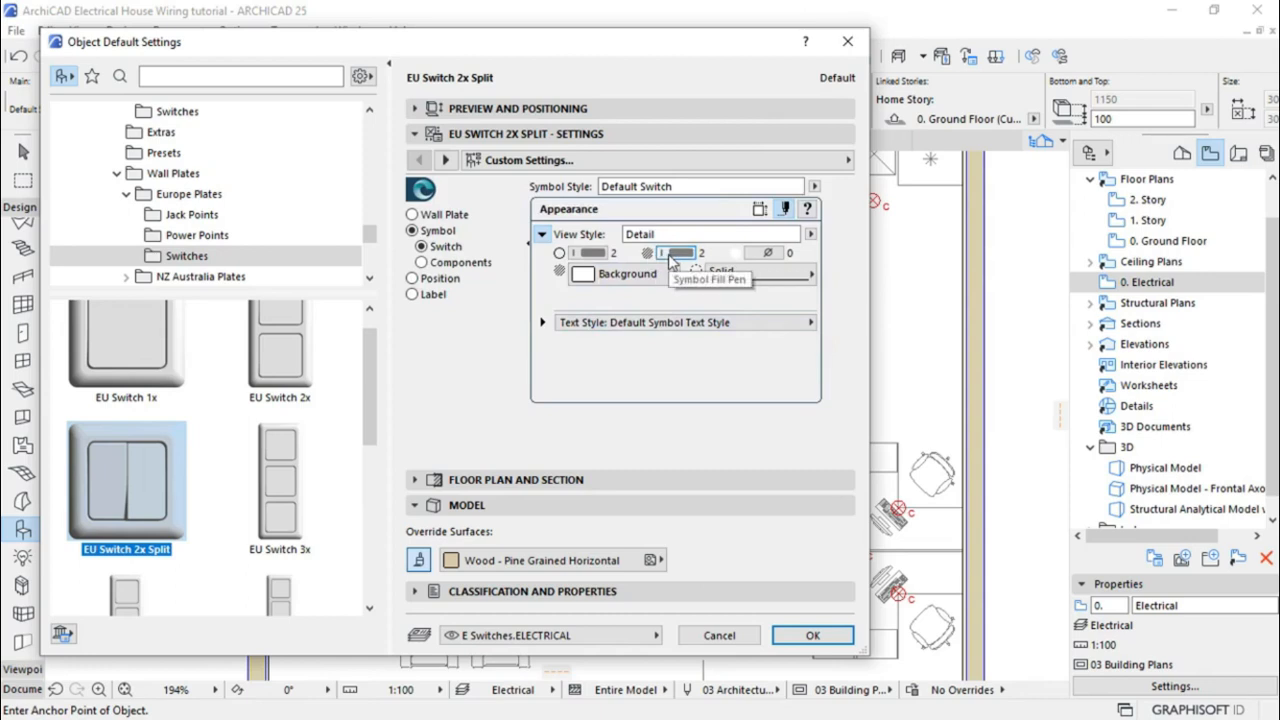
{"action": "left_click", "coordinate": [810, 636]}
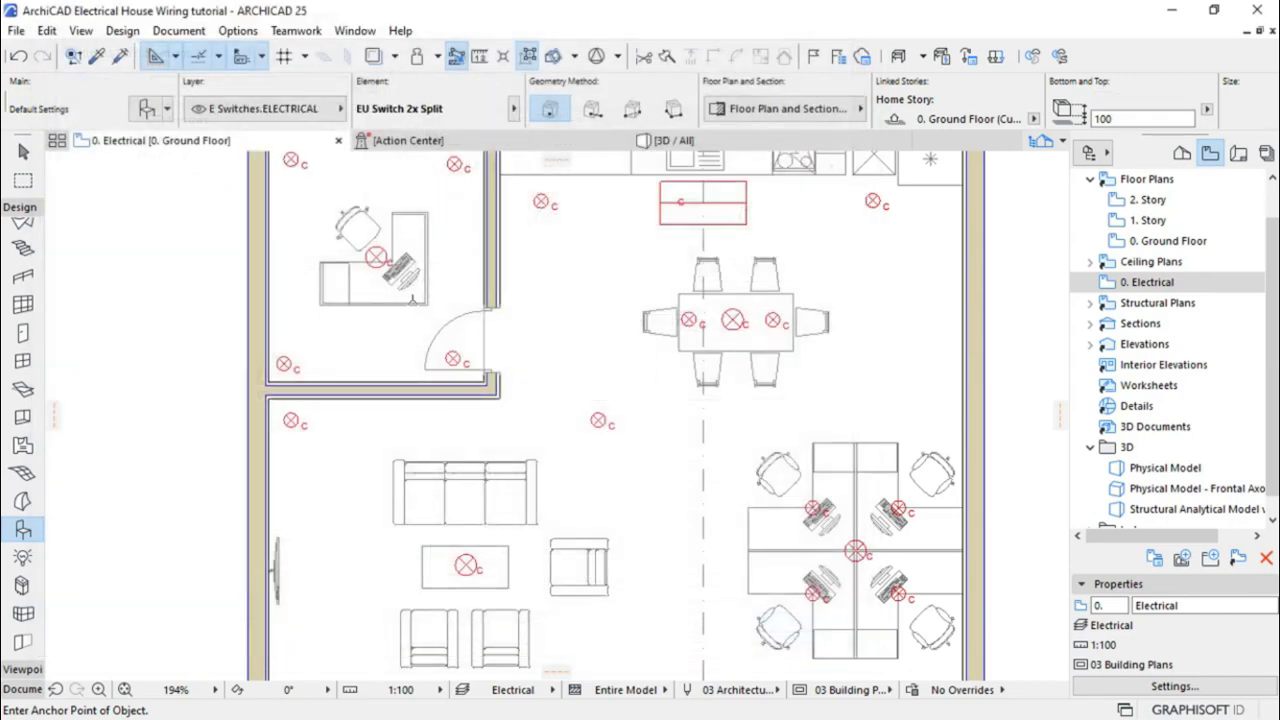
Place an EU Switch 2x Split beside the door wall
{"action": "scroll", "coordinate": [422, 282], "scroll_direction": "up", "scroll_amount": 6}
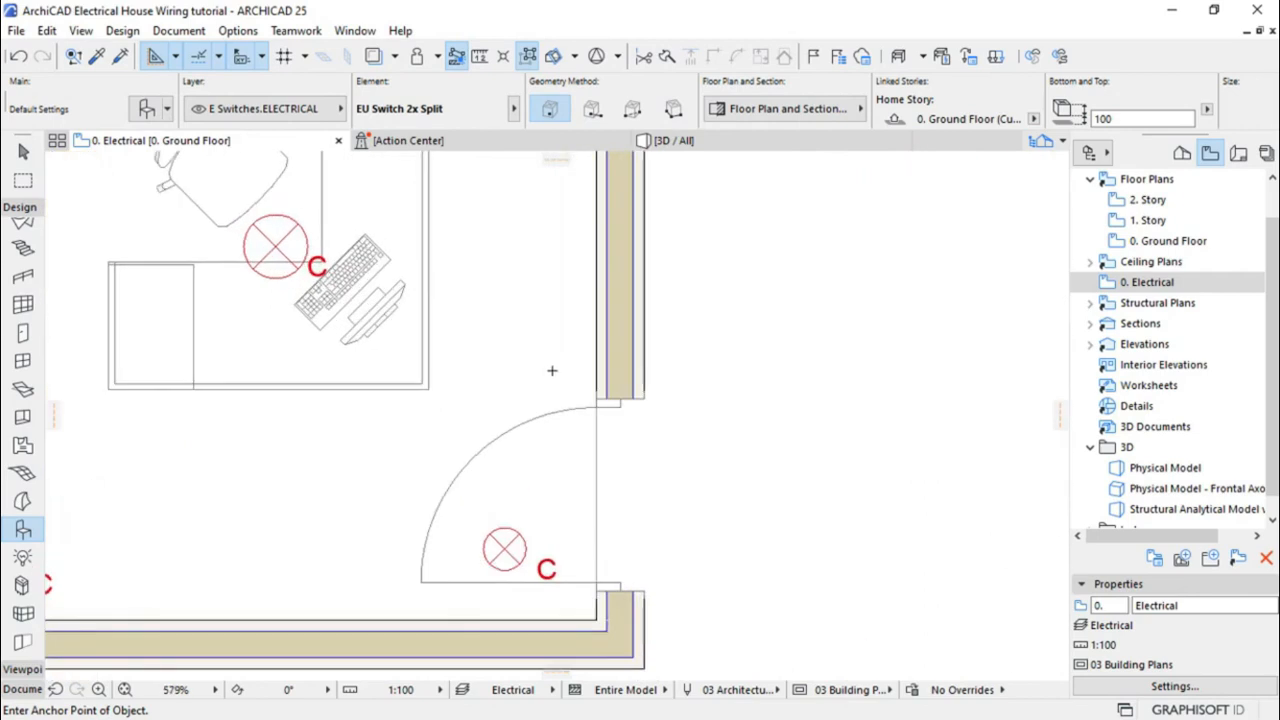
{"action": "left_click", "coordinate": [551, 370]}
{"action": "scroll", "coordinate": [540, 262], "scroll_direction": "up", "scroll_amount": 3}
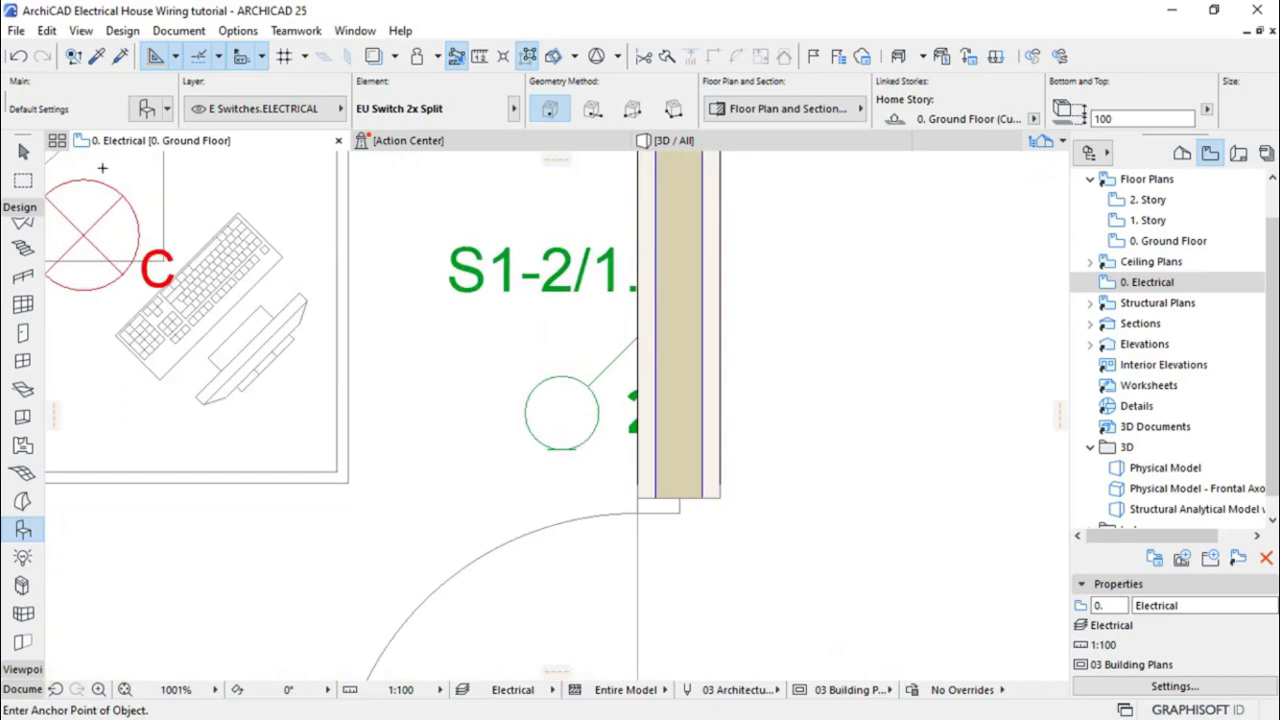
Rotate the placed switch 90° about its node
{"action": "left_click", "coordinate": [24, 150]}
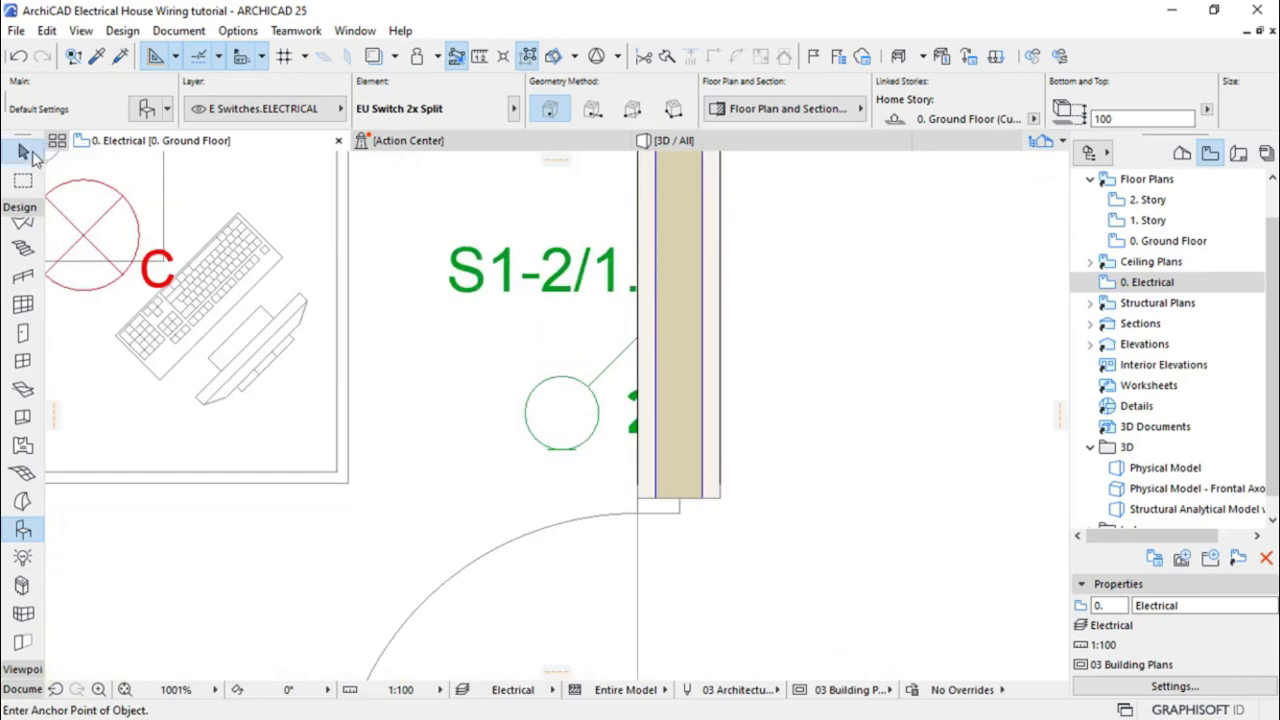
{"action": "left_click", "coordinate": [562, 432]}
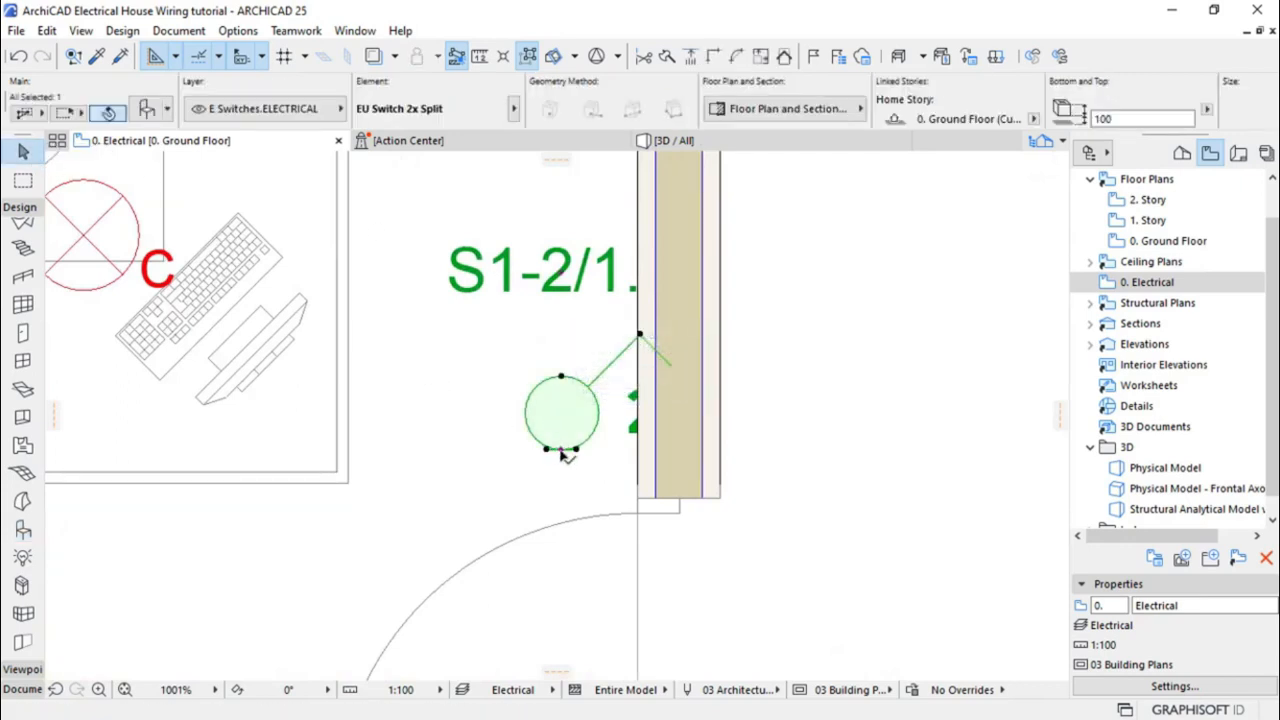
{"action": "left_click", "coordinate": [562, 449]}
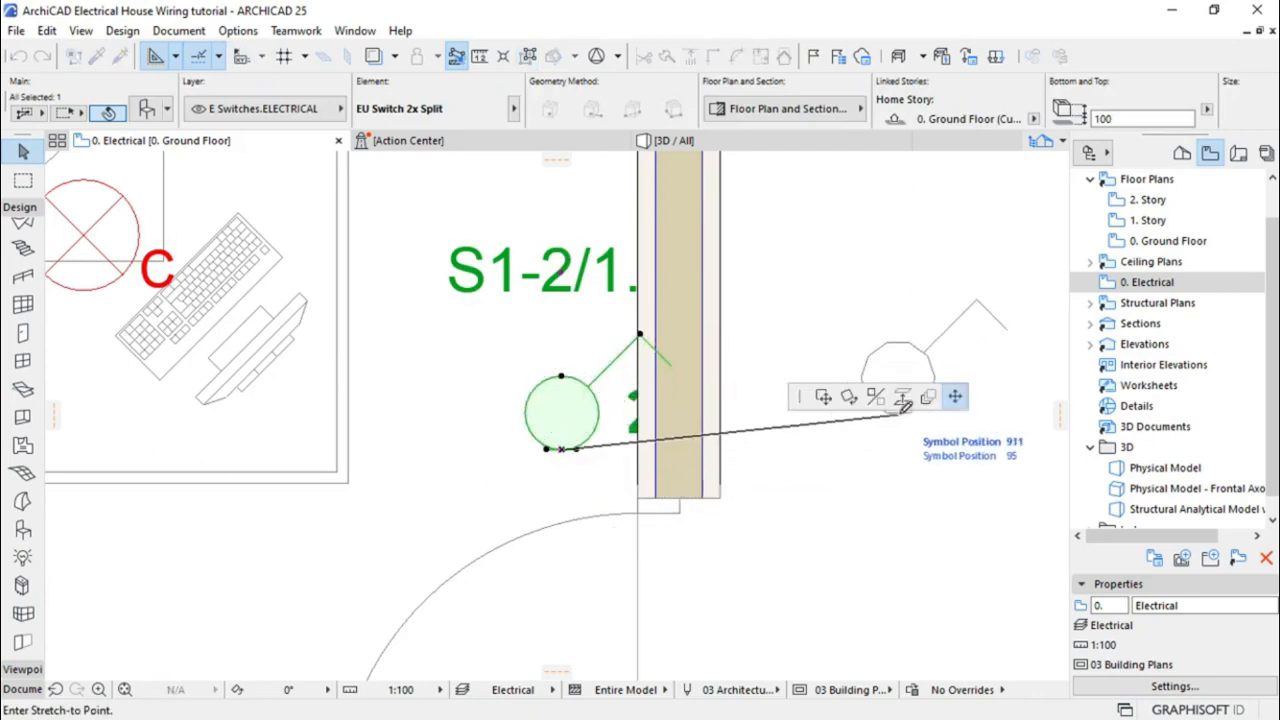
{"action": "left_click", "coordinate": [849, 398]}
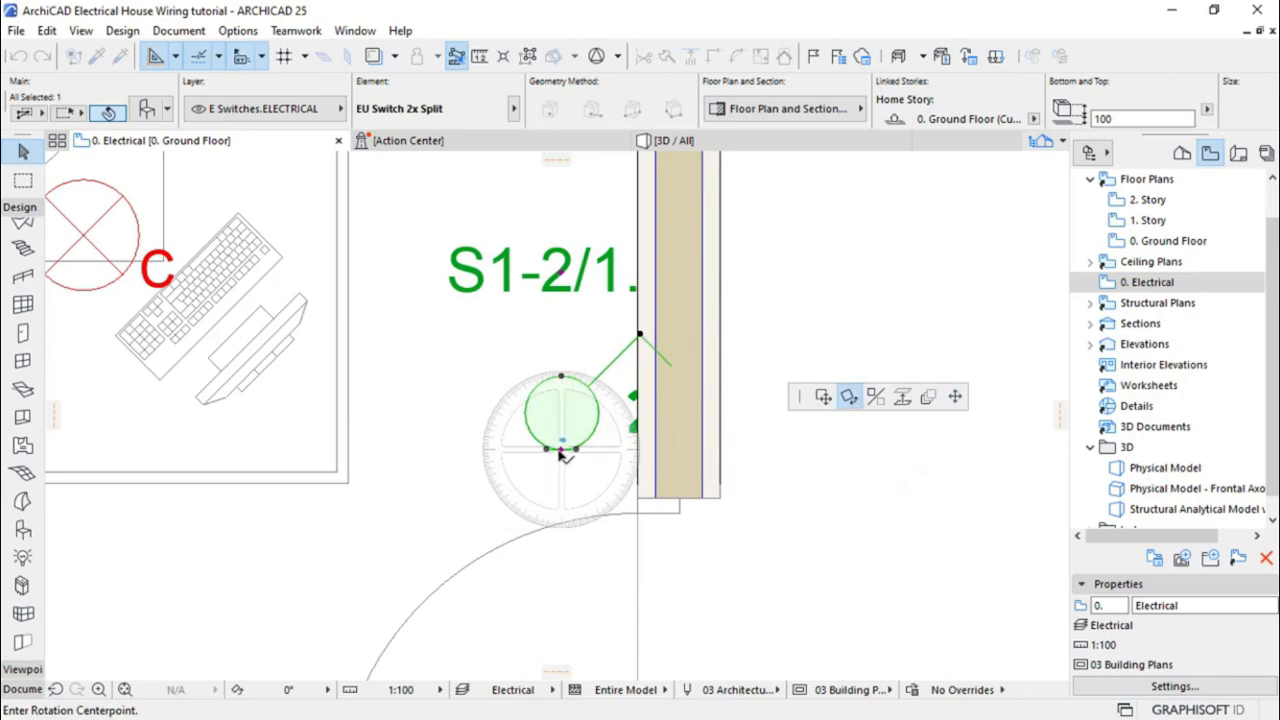
{"action": "left_click", "coordinate": [561, 449]}
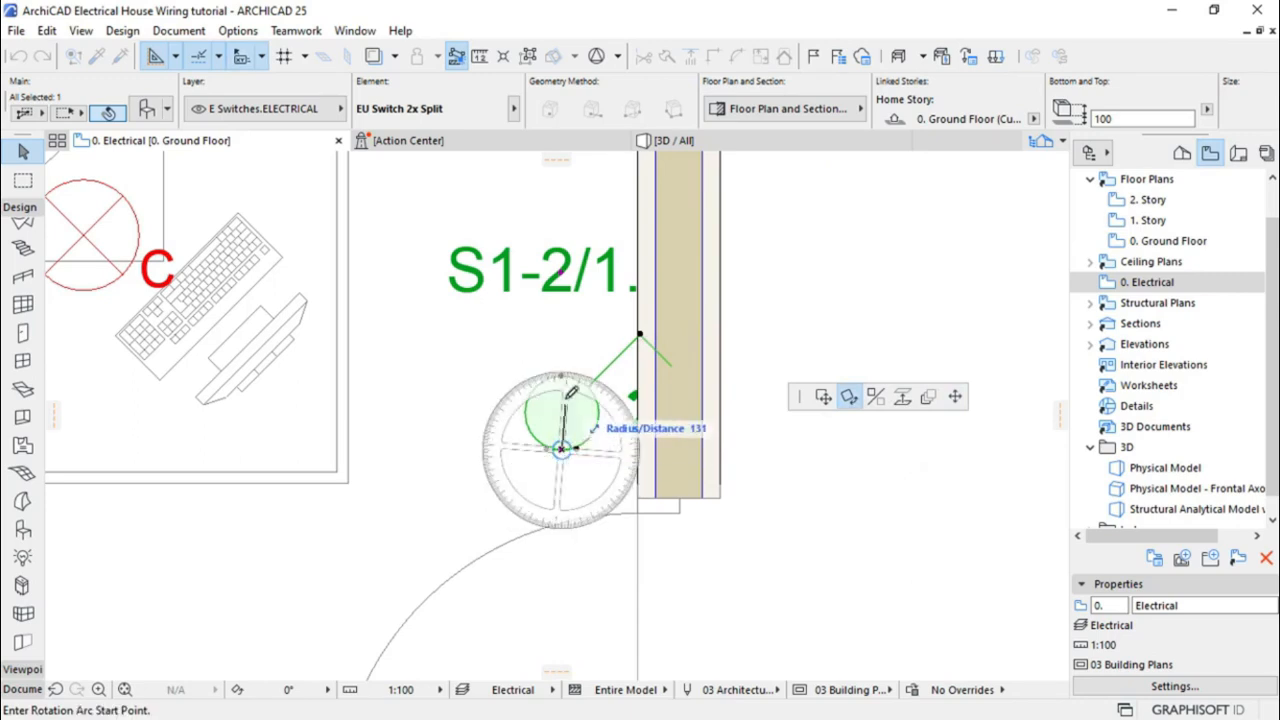
{"action": "left_click", "coordinate": [567, 193]}
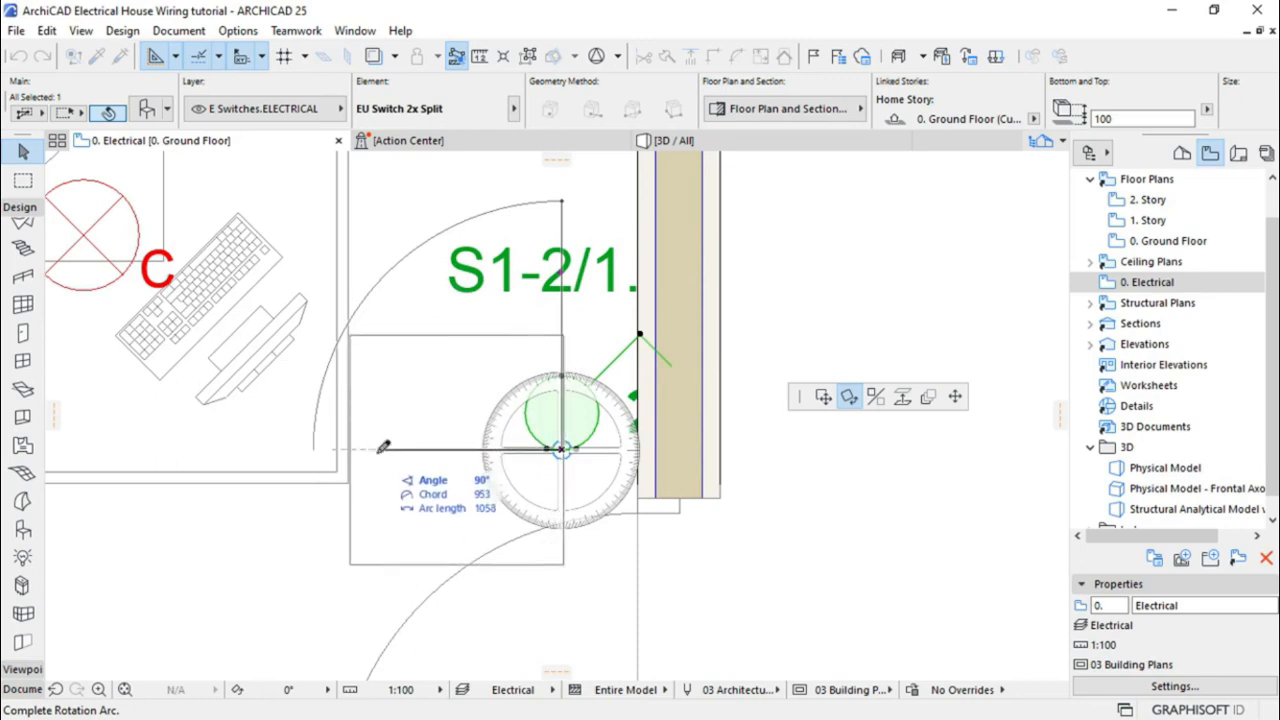
{"action": "left_click", "coordinate": [383, 447]}
Drag the rotated switch by its edge node so it sits flush against the wall face
{"action": "scroll", "coordinate": [666, 481], "scroll_direction": "up", "scroll_amount": 4}
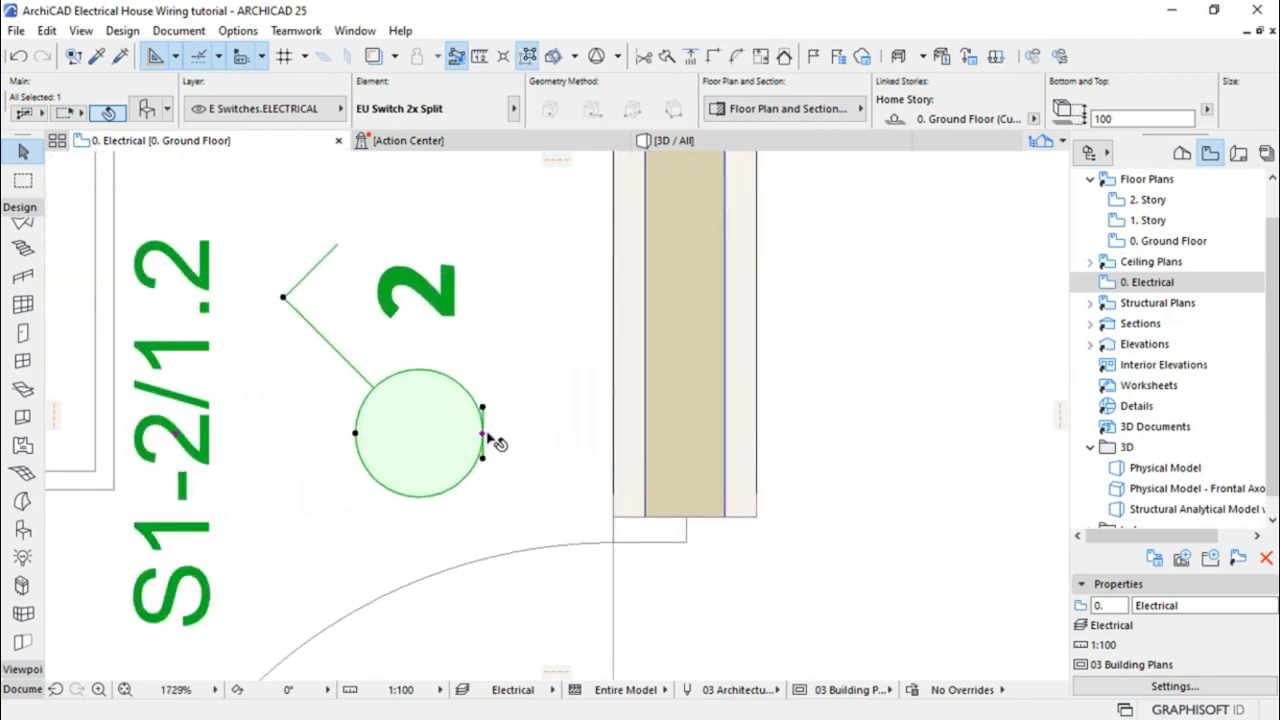
{"action": "left_click", "coordinate": [484, 435]}
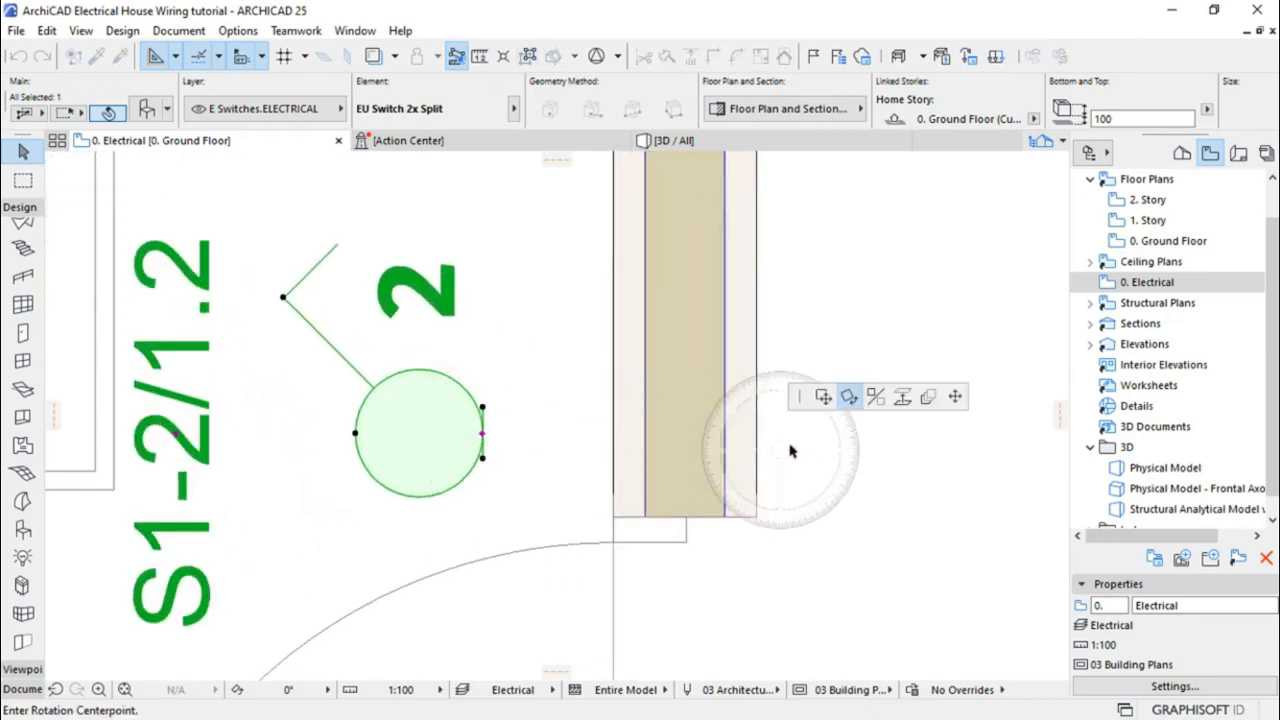
{"action": "left_click", "coordinate": [822, 397]}
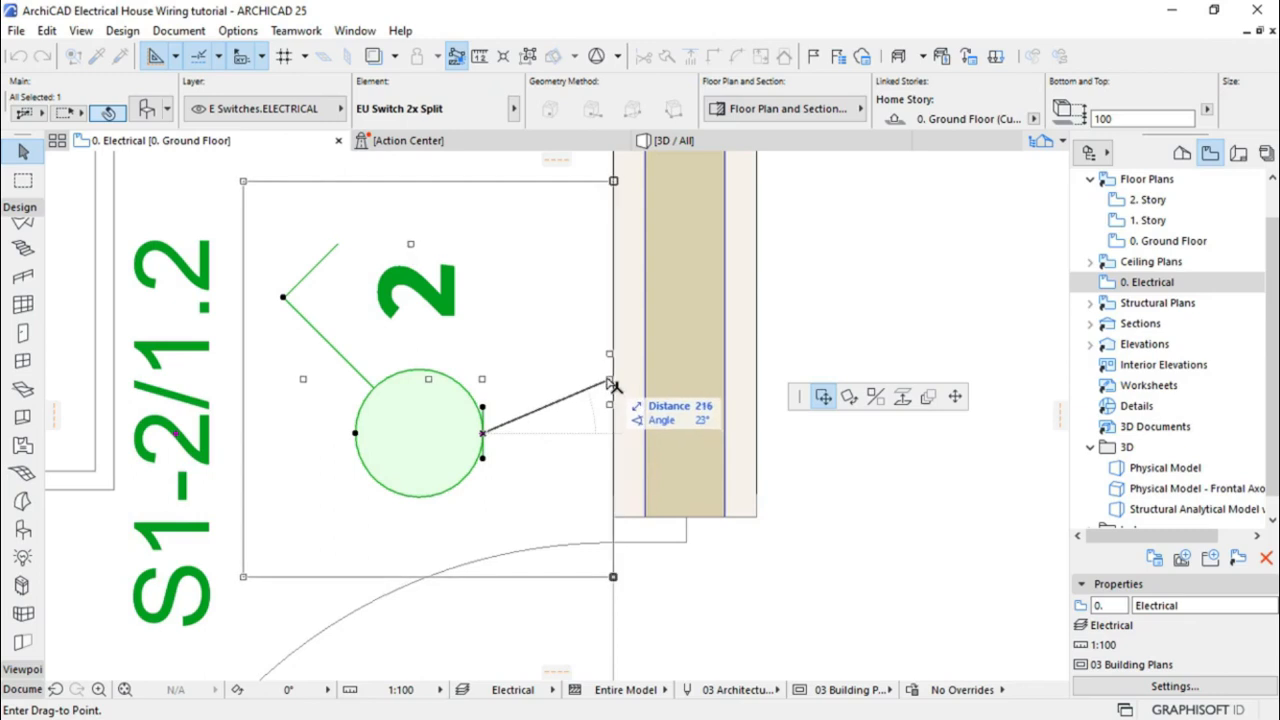
{"action": "left_click", "coordinate": [609, 380]}
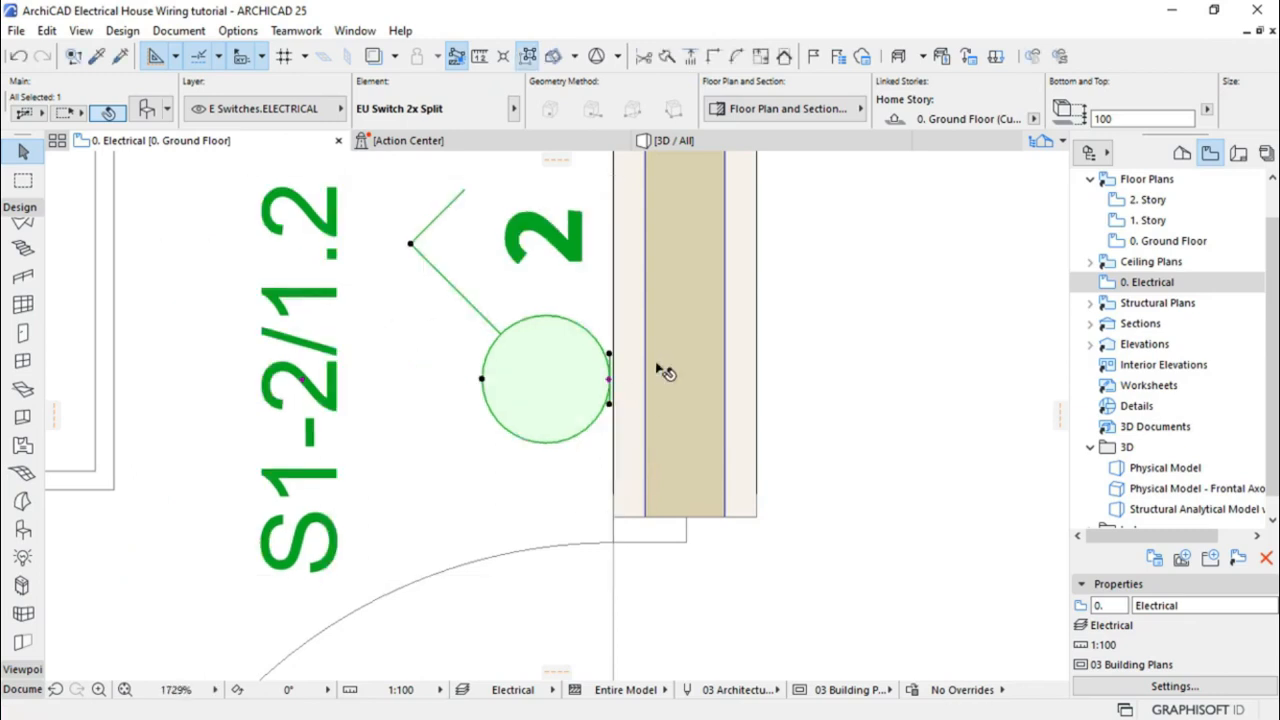
{"action": "scroll", "coordinate": [645, 385], "scroll_direction": "down", "scroll_amount": 5}
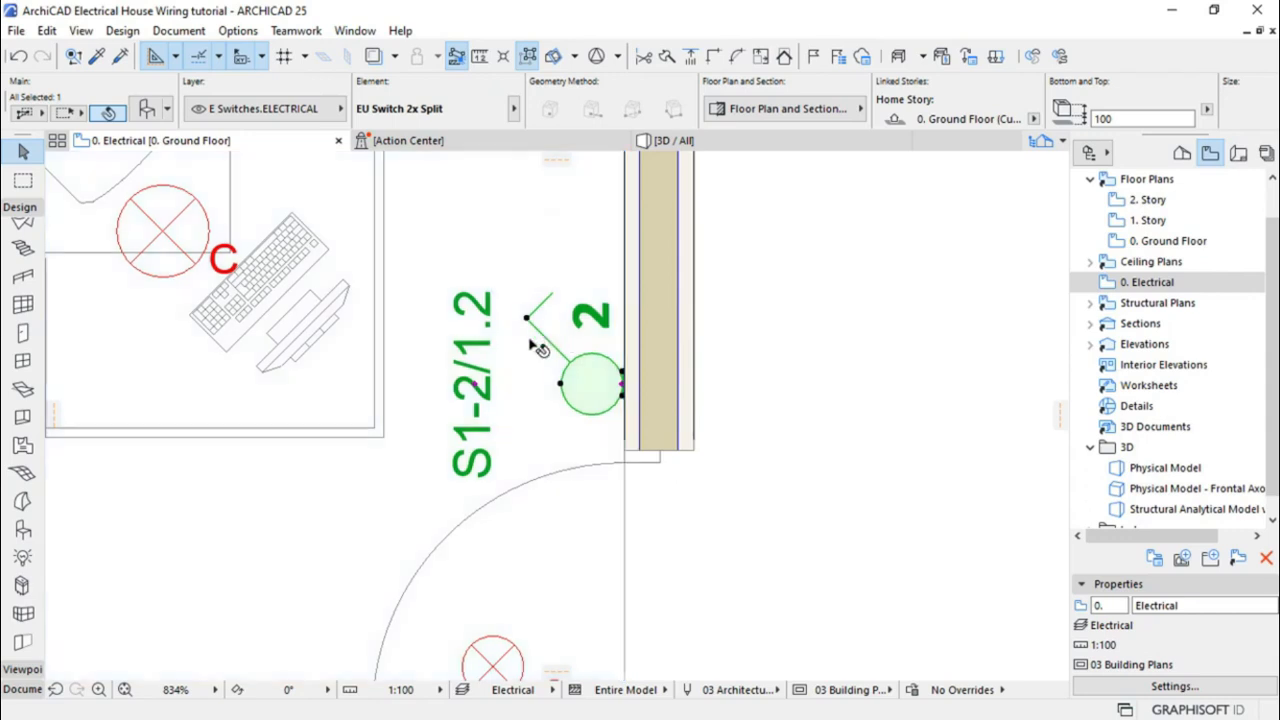
Override the switch's line types and pens, drawing its symbol lines with pen 2 (0.15 mm)
{"action": "left_click", "coordinate": [760, 113]}
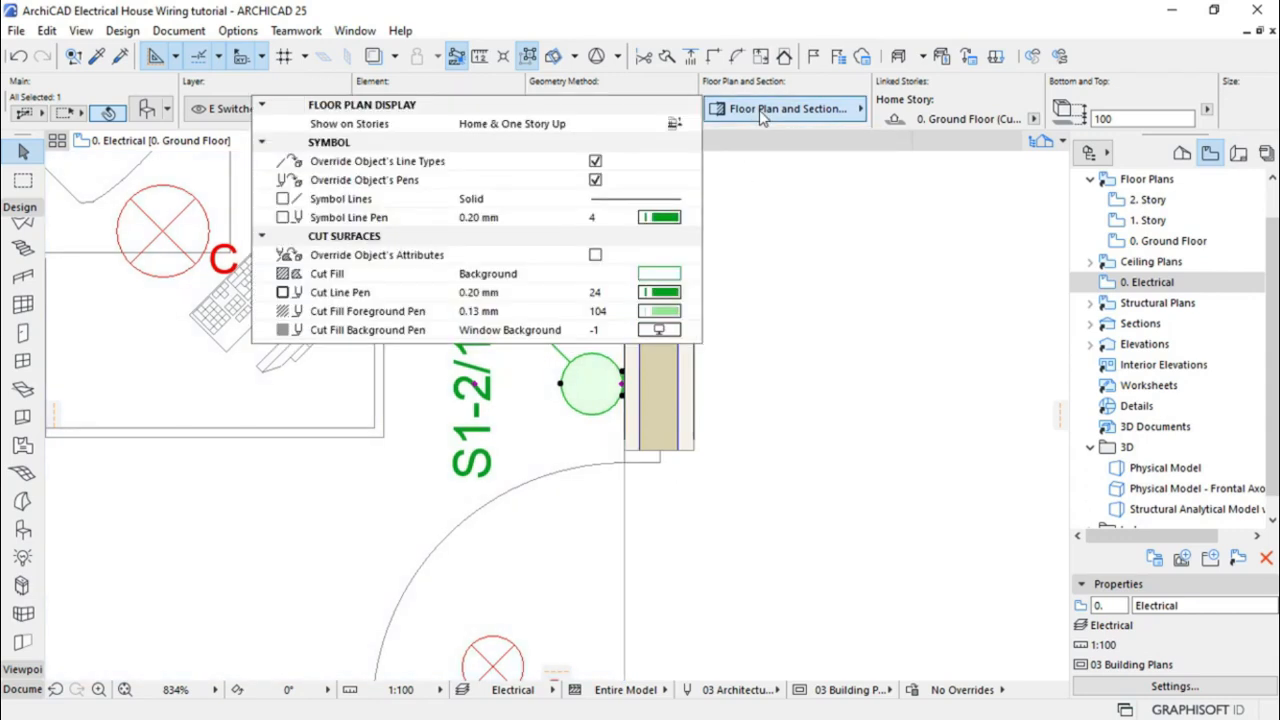
{"action": "left_click", "coordinate": [595, 166]}
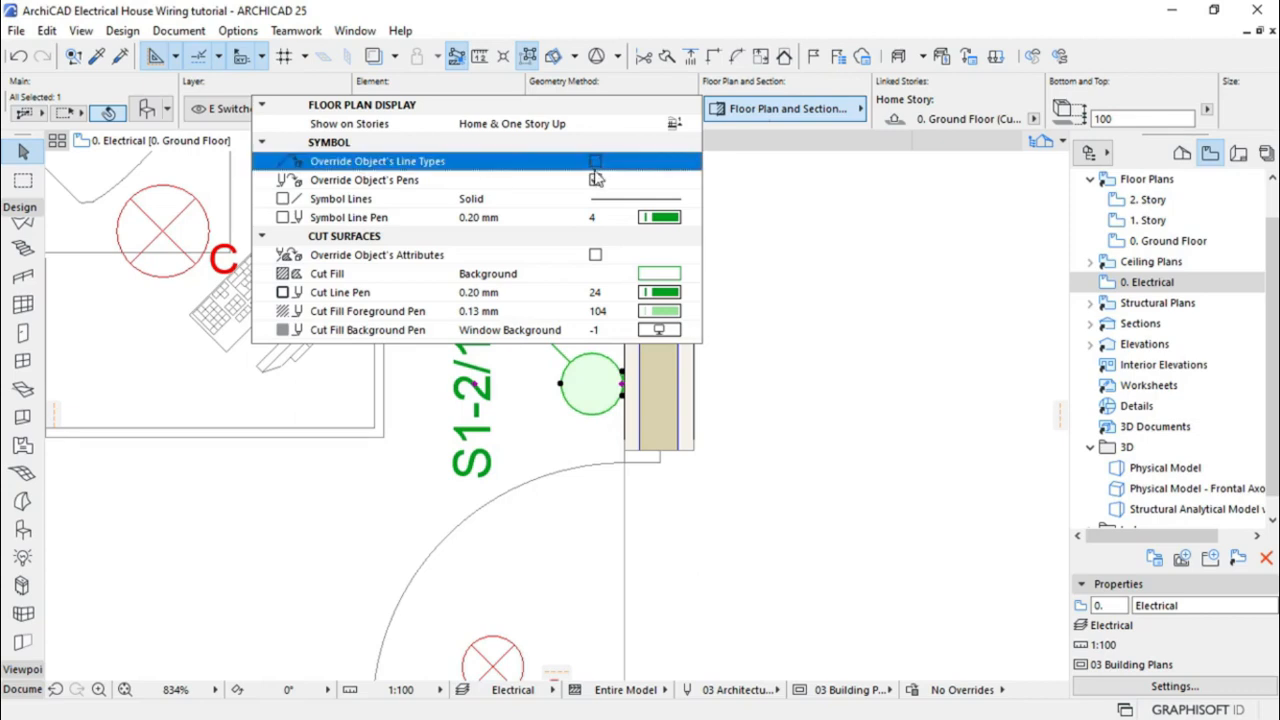
{"action": "left_click", "coordinate": [595, 181]}
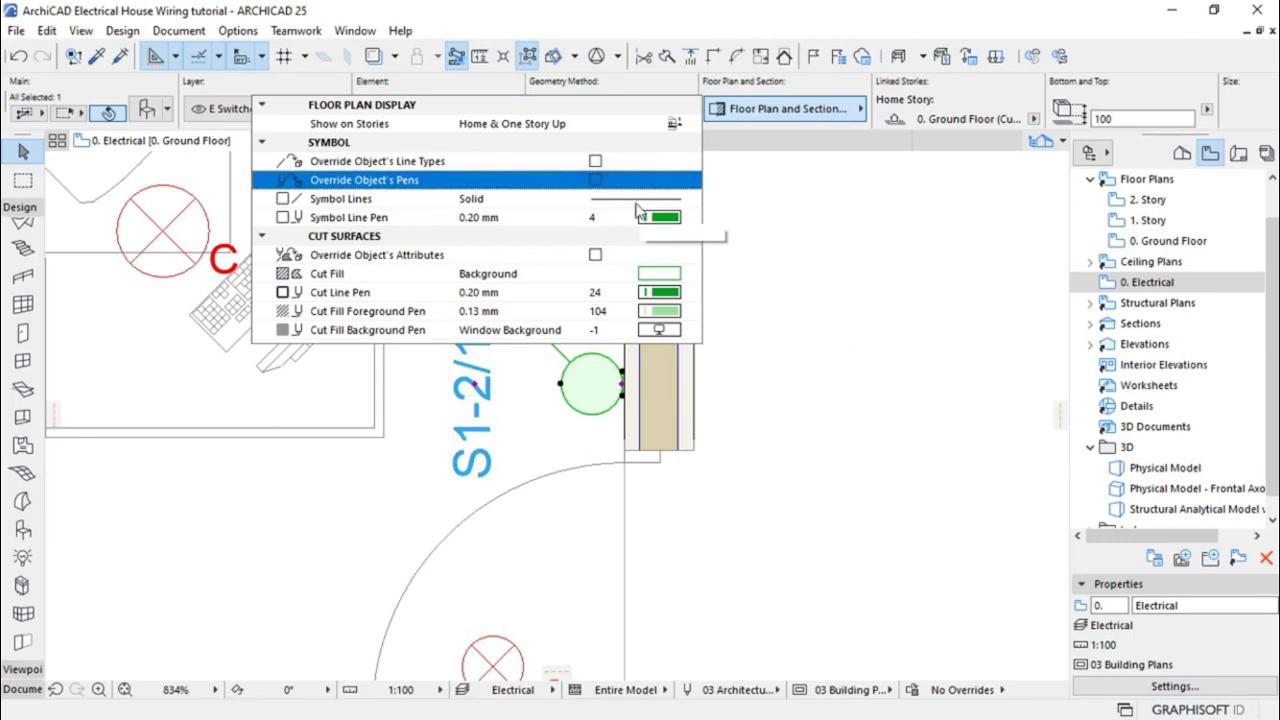
{"action": "left_click", "coordinate": [596, 163]}
{"action": "left_click", "coordinate": [596, 180]}
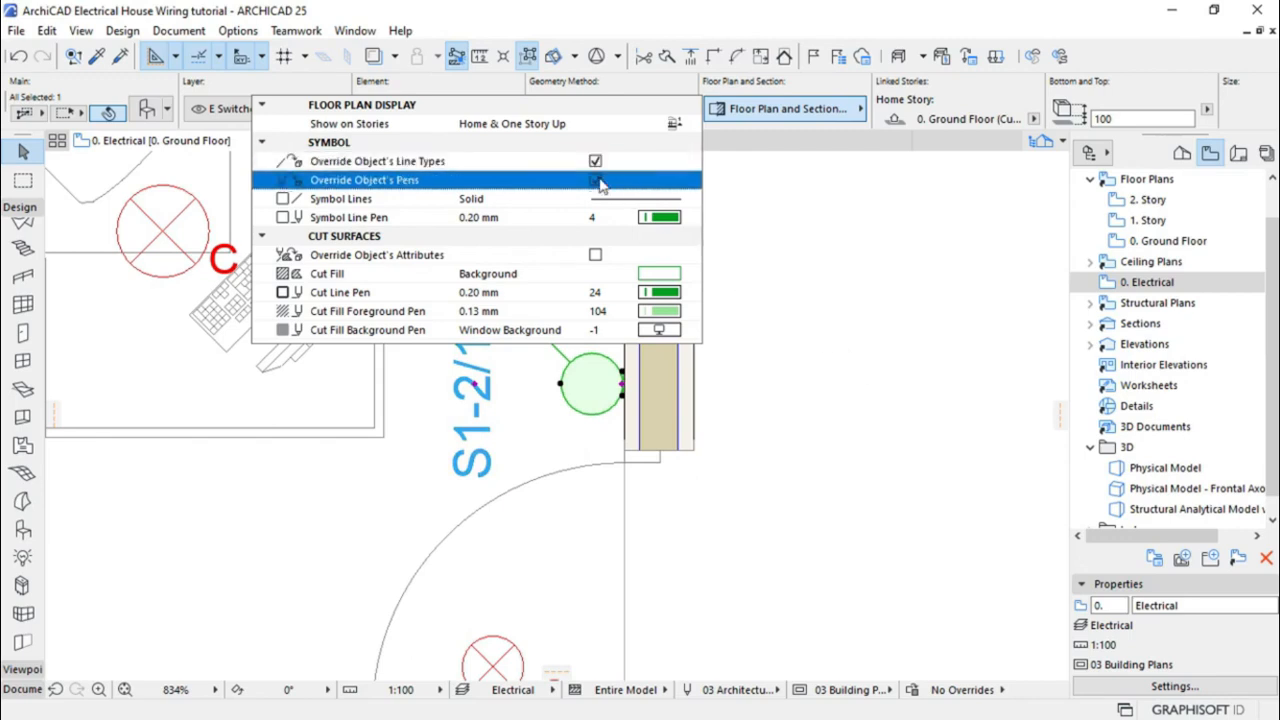
{"action": "left_click", "coordinate": [689, 219]}
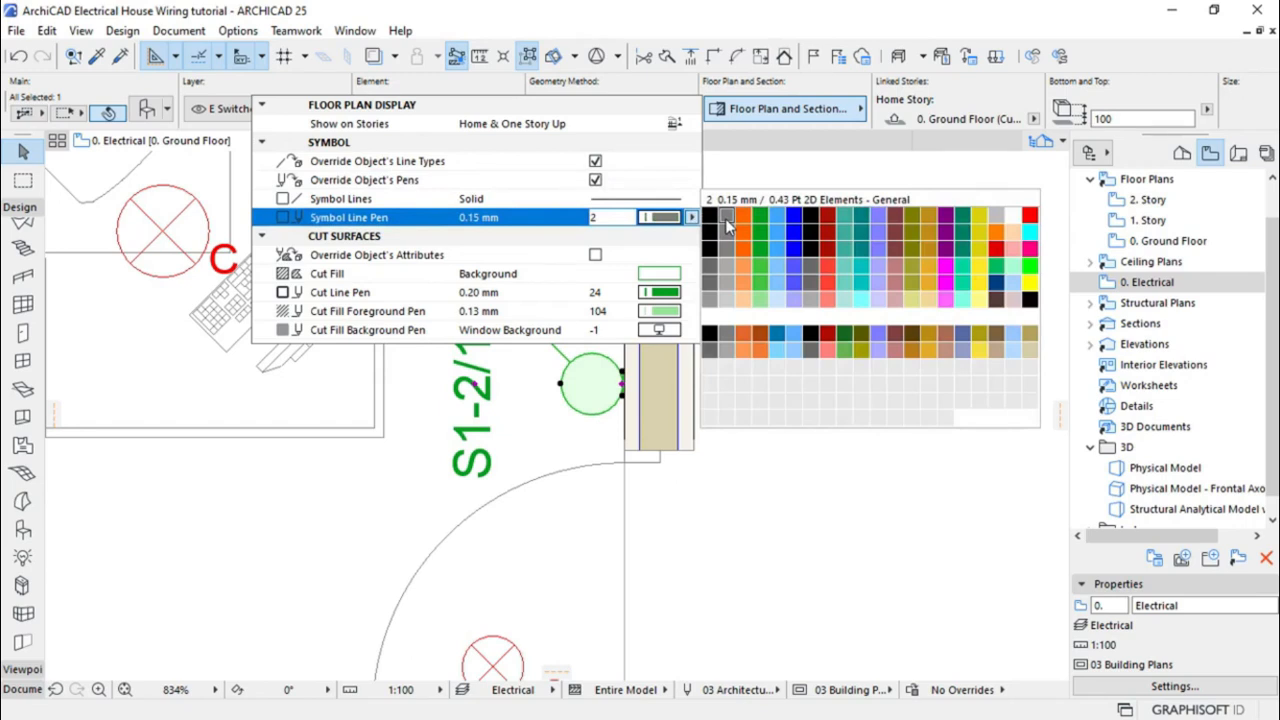
{"action": "left_click", "coordinate": [727, 219]}
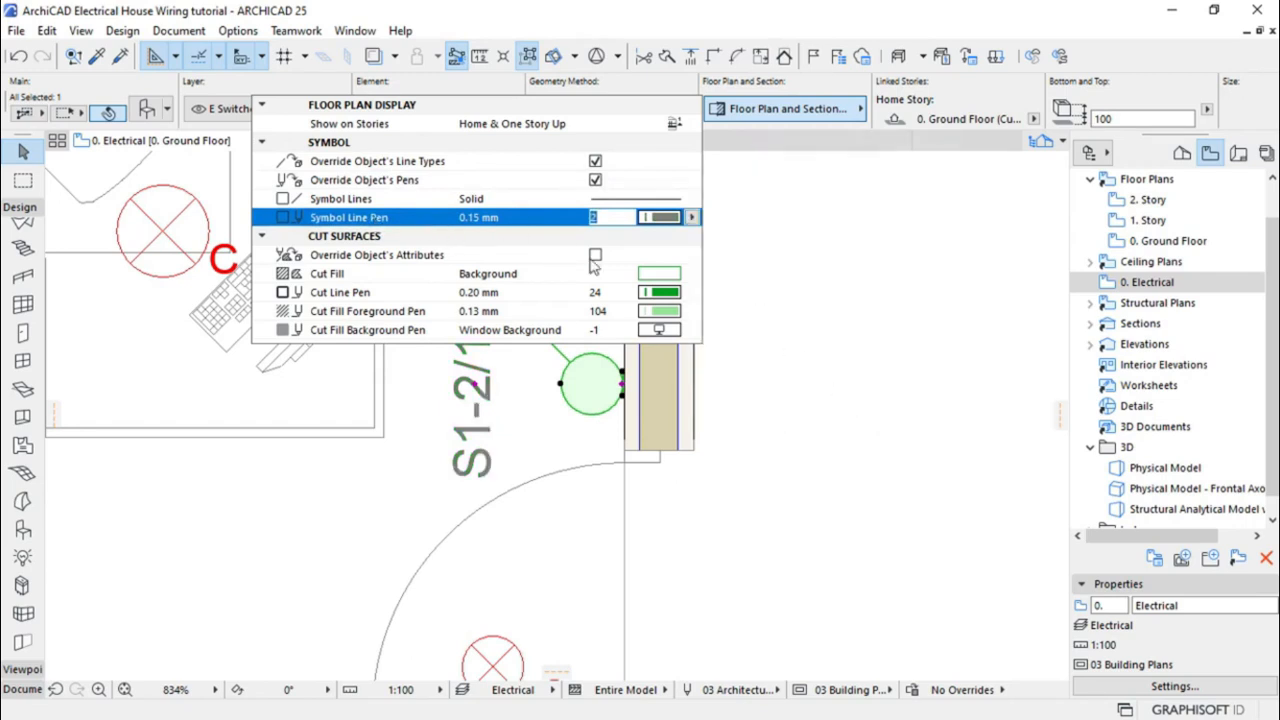
{"action": "left_click", "coordinate": [785, 411]}
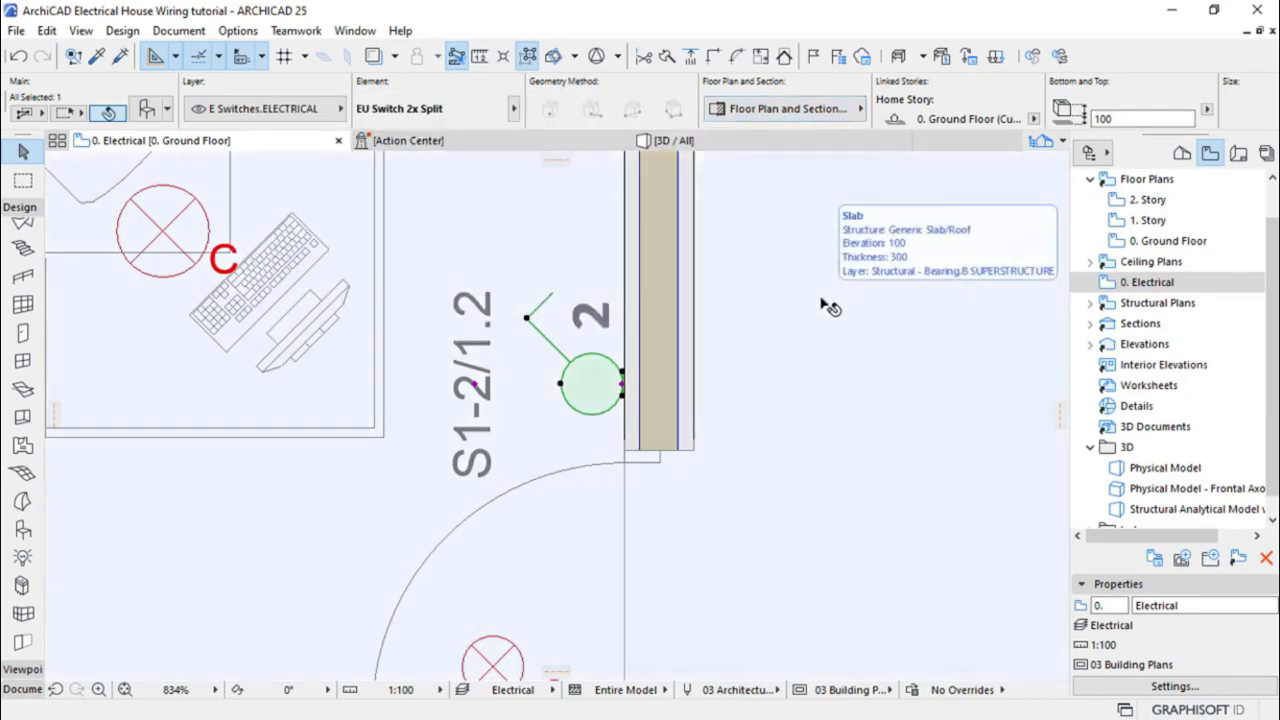
Change the S1-2/1.2 switch's height in the Info Box from 100 to 1200
{"action": "left_click", "coordinate": [825, 304]}
{"action": "scroll", "coordinate": [678, 320], "scroll_direction": "down", "scroll_amount": 5}
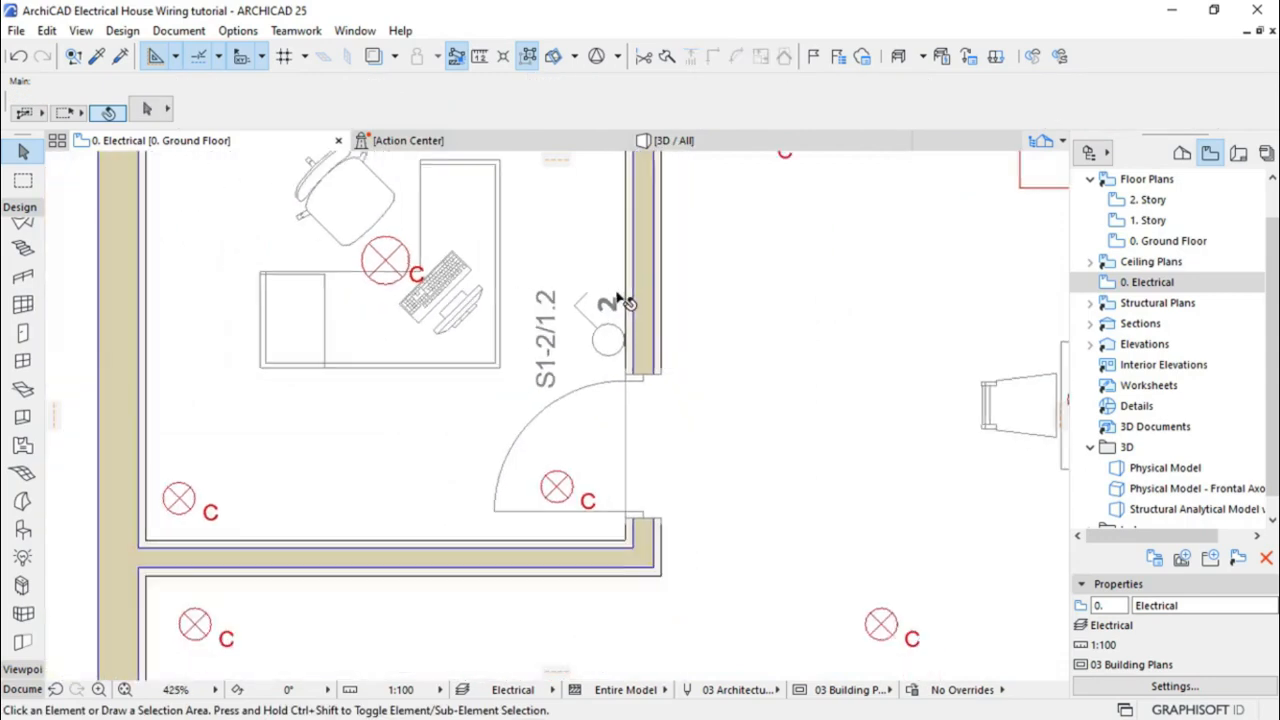
{"action": "scroll", "coordinate": [512, 326], "scroll_direction": "down", "scroll_amount": 3}
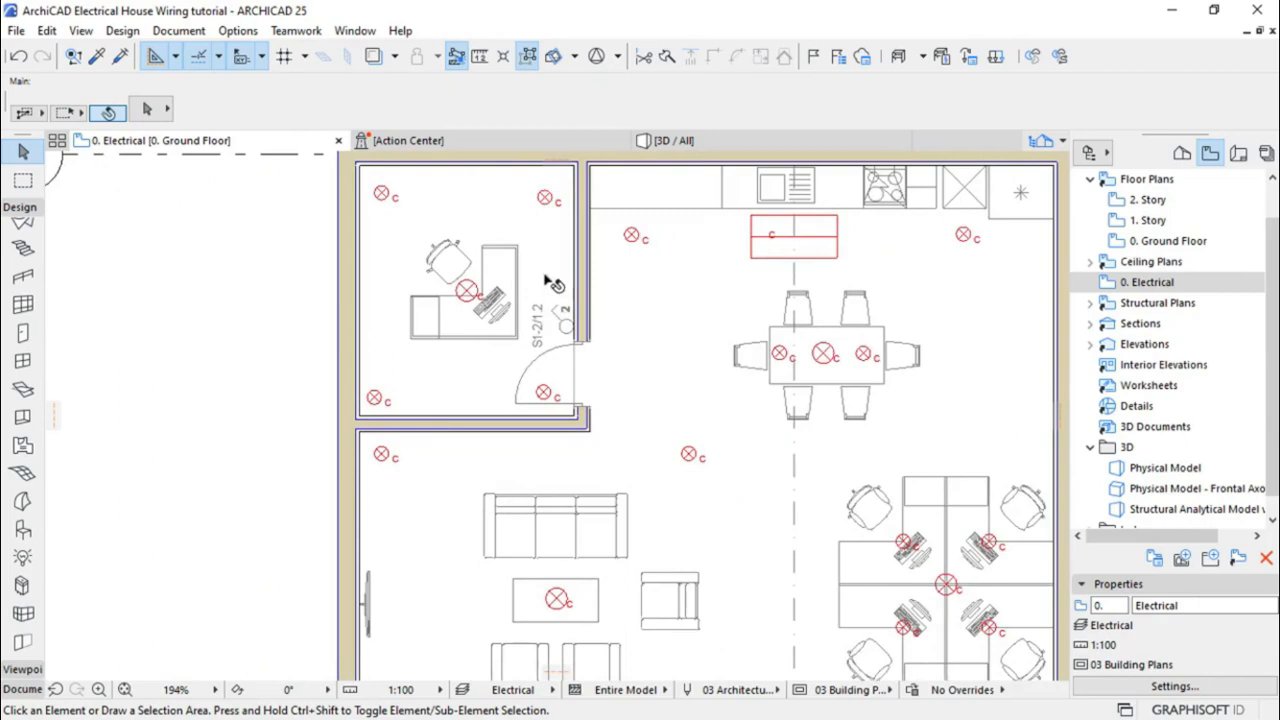
{"action": "scroll", "coordinate": [524, 298], "scroll_direction": "up", "scroll_amount": 4}
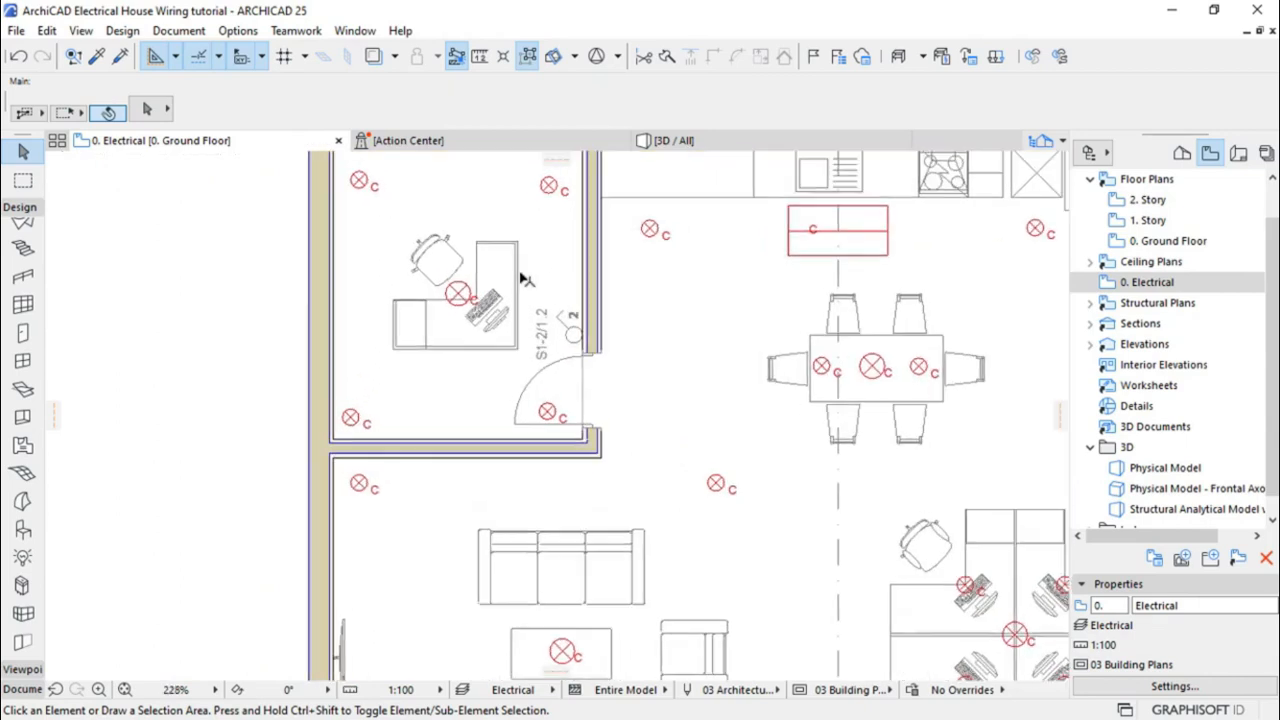
{"action": "scroll", "coordinate": [565, 318], "scroll_direction": "up", "scroll_amount": 4}
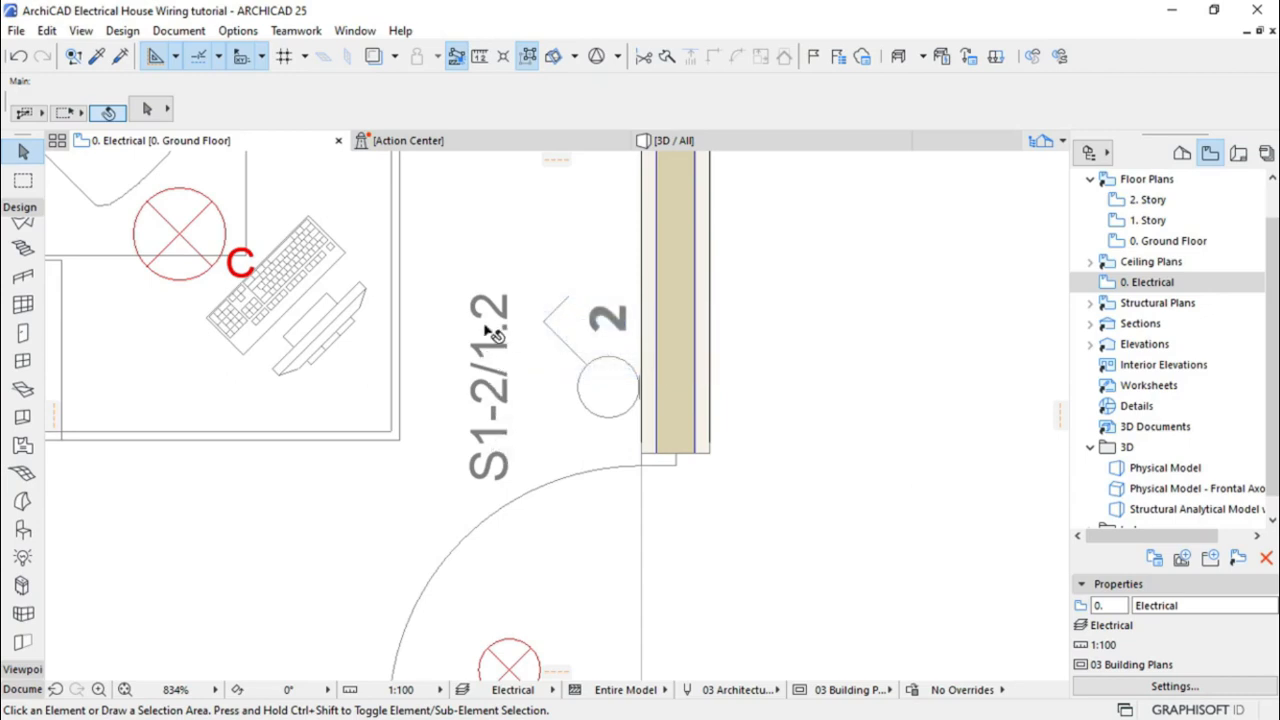
{"action": "left_click", "coordinate": [612, 398]}
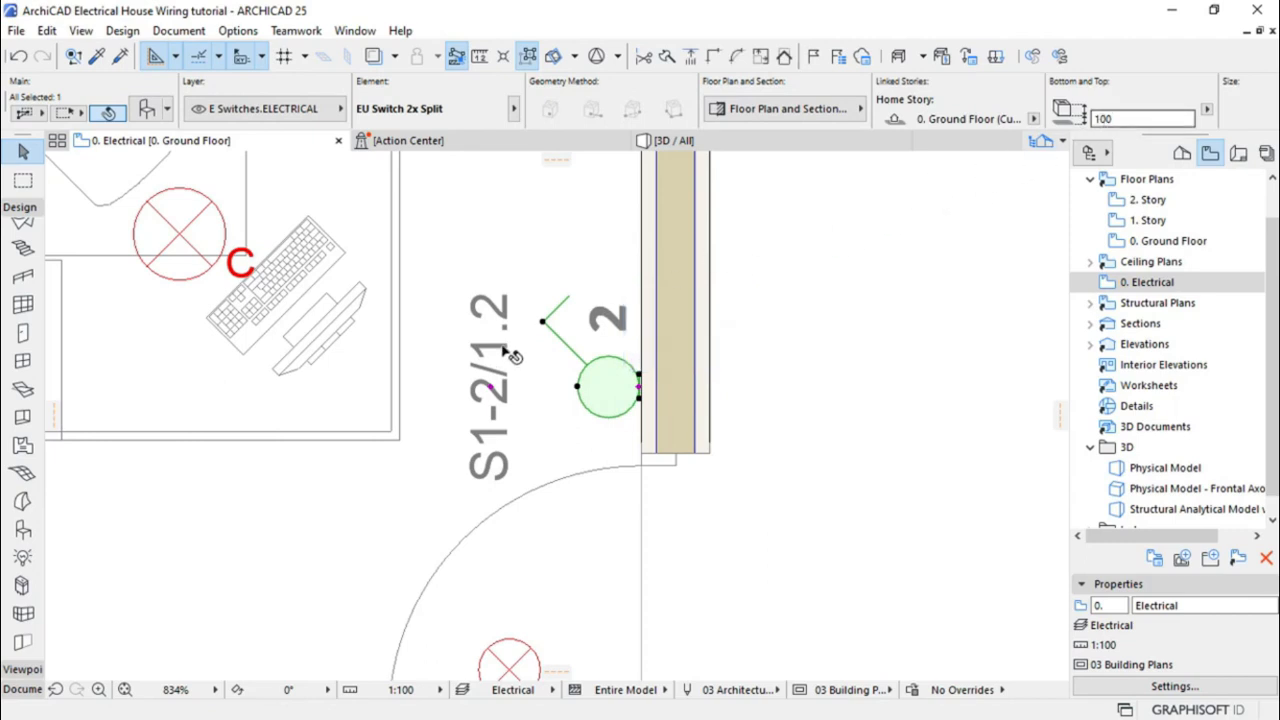
{"action": "left_click", "coordinate": [1120, 118]}
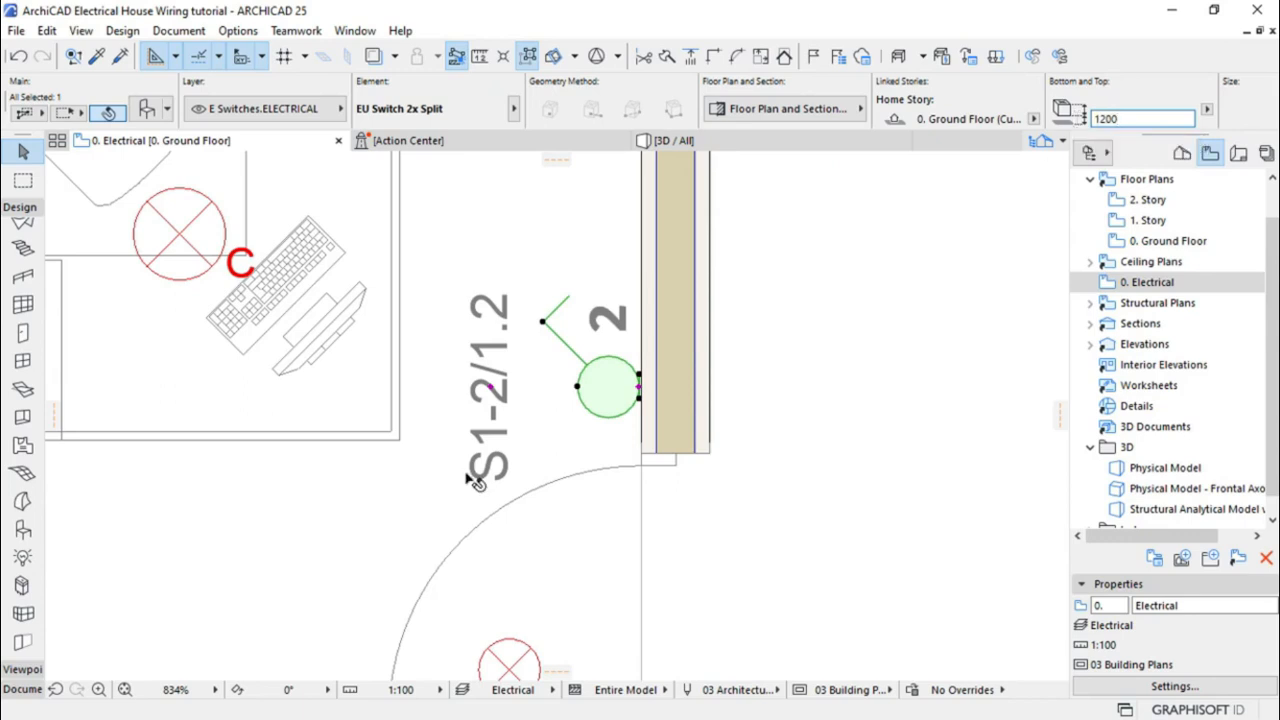
{"action": "scroll", "coordinate": [551, 361], "scroll_direction": "down", "scroll_amount": 5}
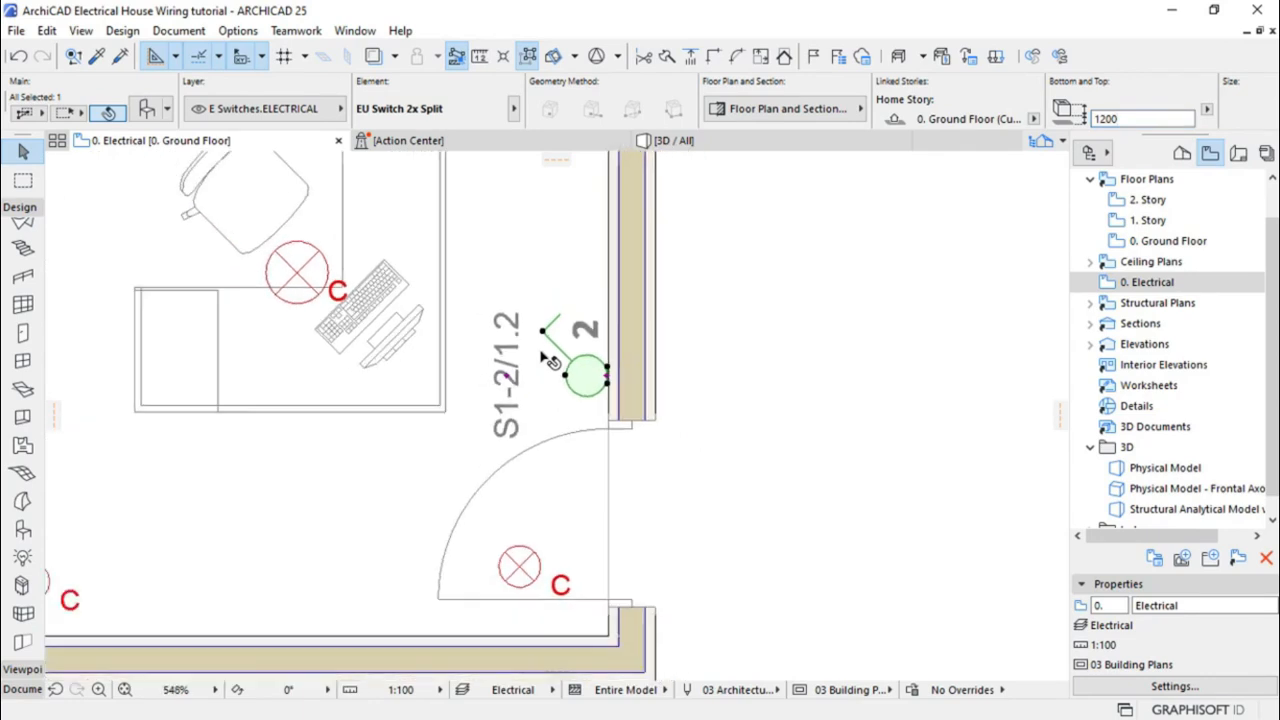
{"action": "scroll", "coordinate": [420, 340], "scroll_direction": "down", "scroll_amount": 5}
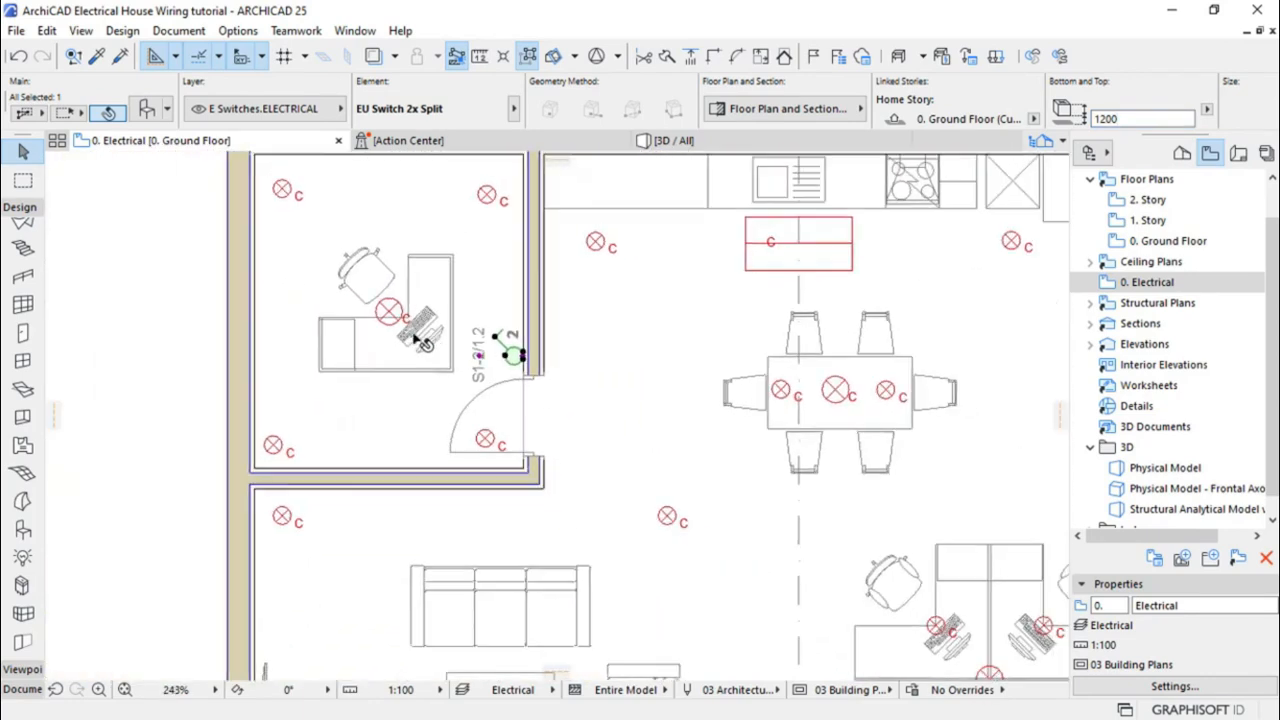
{"action": "scroll", "coordinate": [428, 292], "scroll_direction": "down", "scroll_amount": 1}
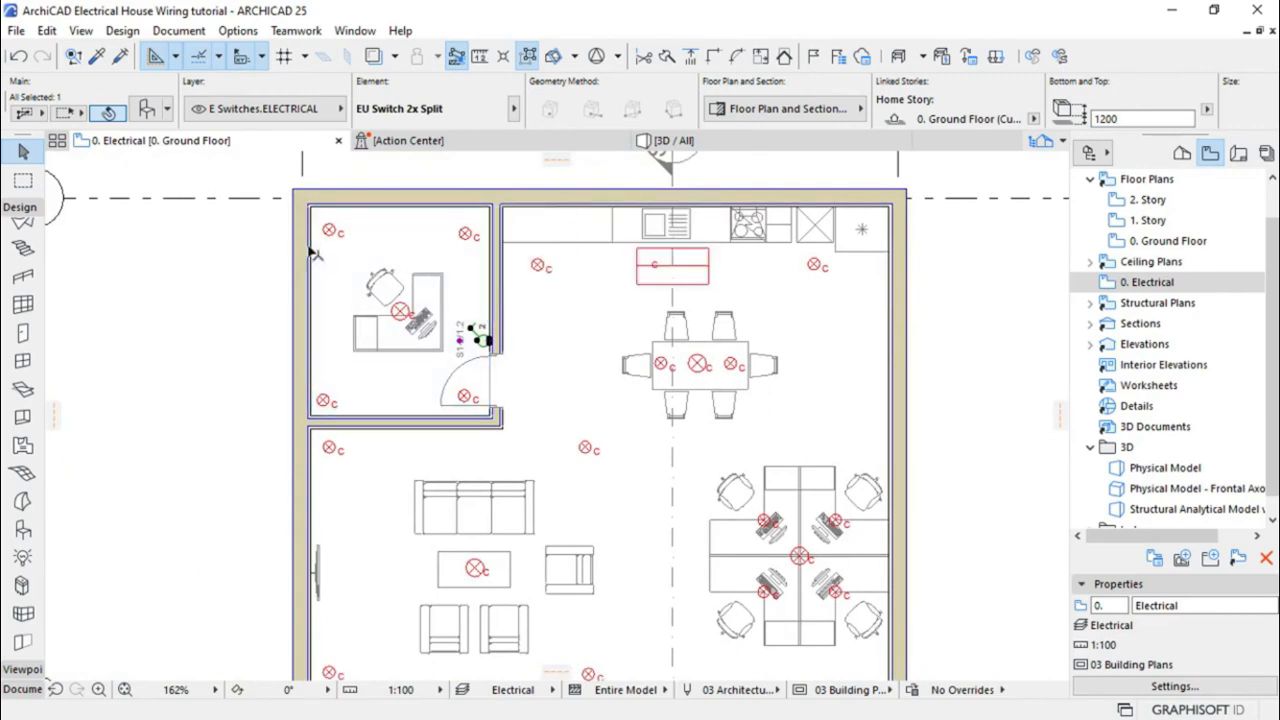
{"action": "scroll", "coordinate": [311, 251], "scroll_direction": "up", "scroll_amount": 2}
{"action": "scroll", "coordinate": [311, 251], "scroll_direction": "up", "scroll_amount": 1}
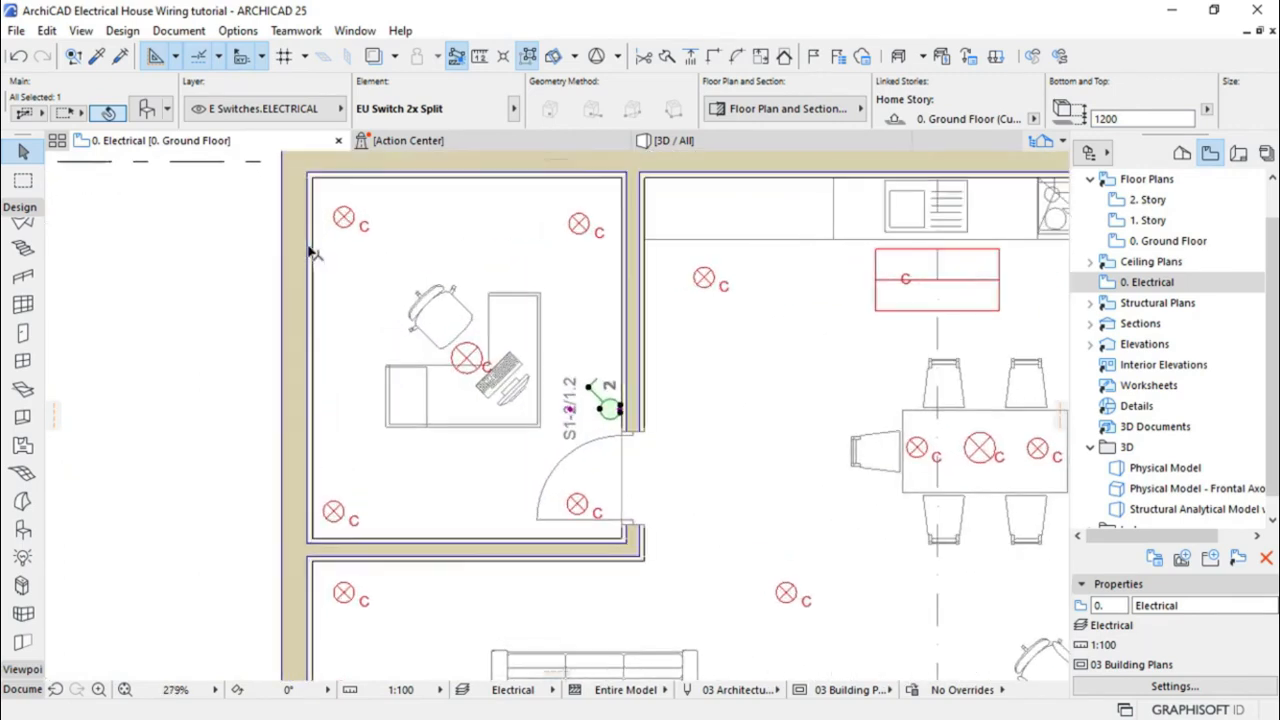
{"action": "left_click", "coordinate": [228, 303]}
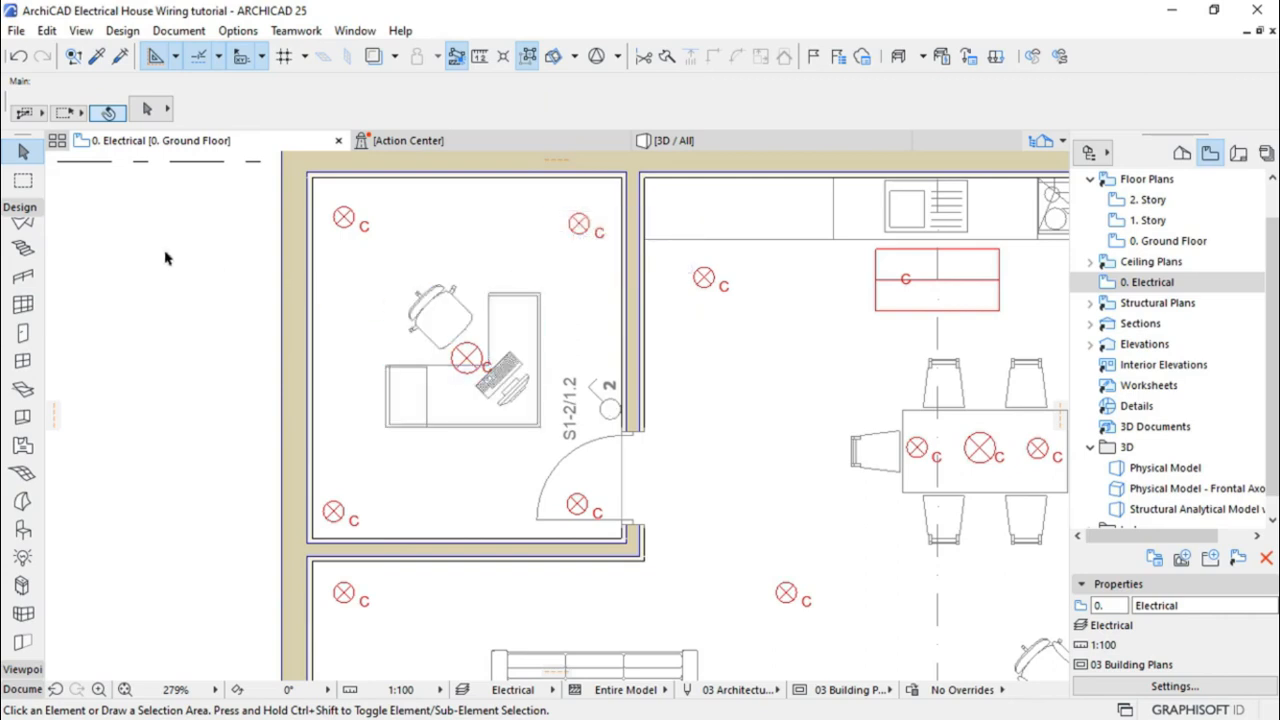
Activate the Spline tool from the documentation tools and place the first node at the office door switch
{"action": "left_click", "coordinate": [25, 213]}
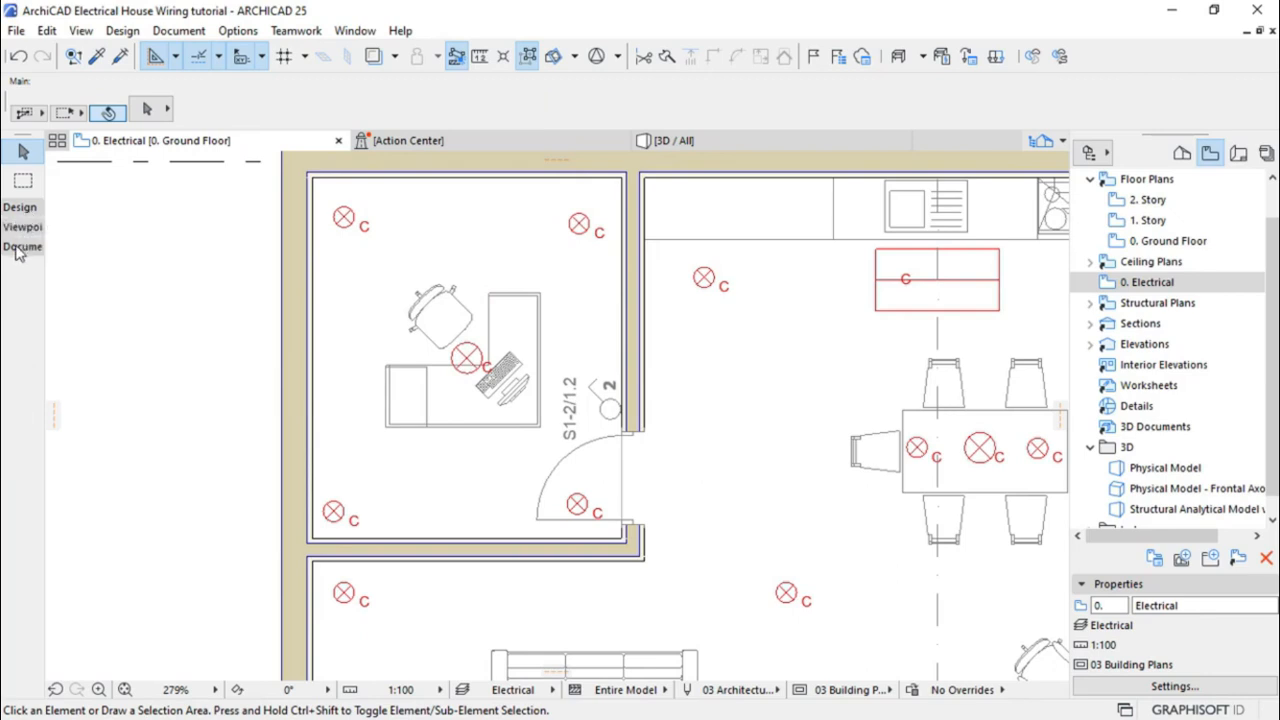
{"action": "left_click", "coordinate": [15, 247]}
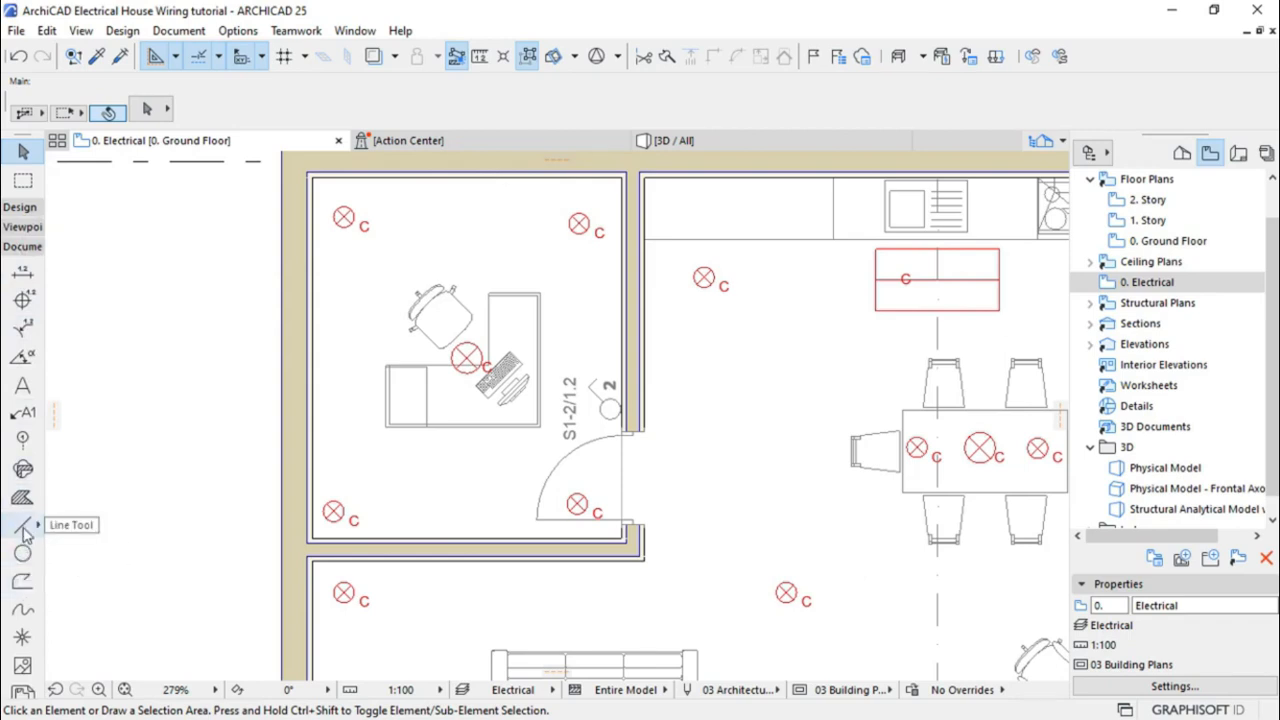
{"action": "left_click", "coordinate": [22, 614]}
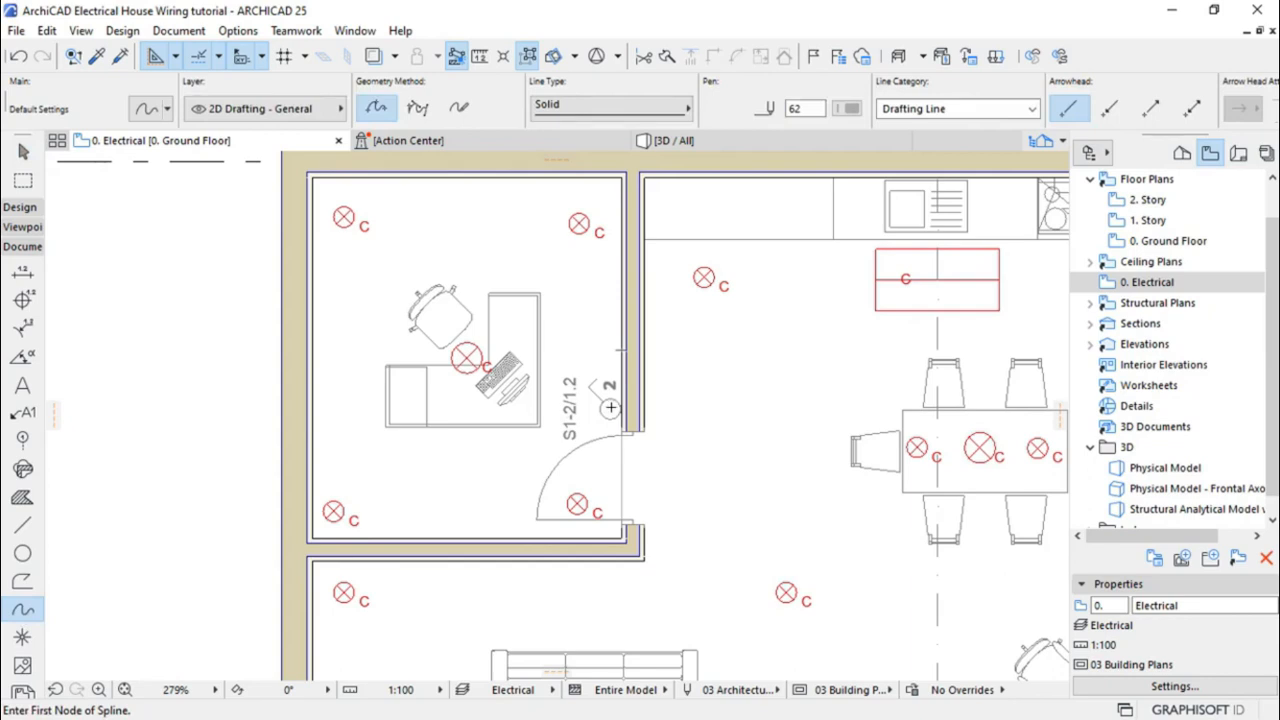
{"action": "left_click", "coordinate": [610, 408]}
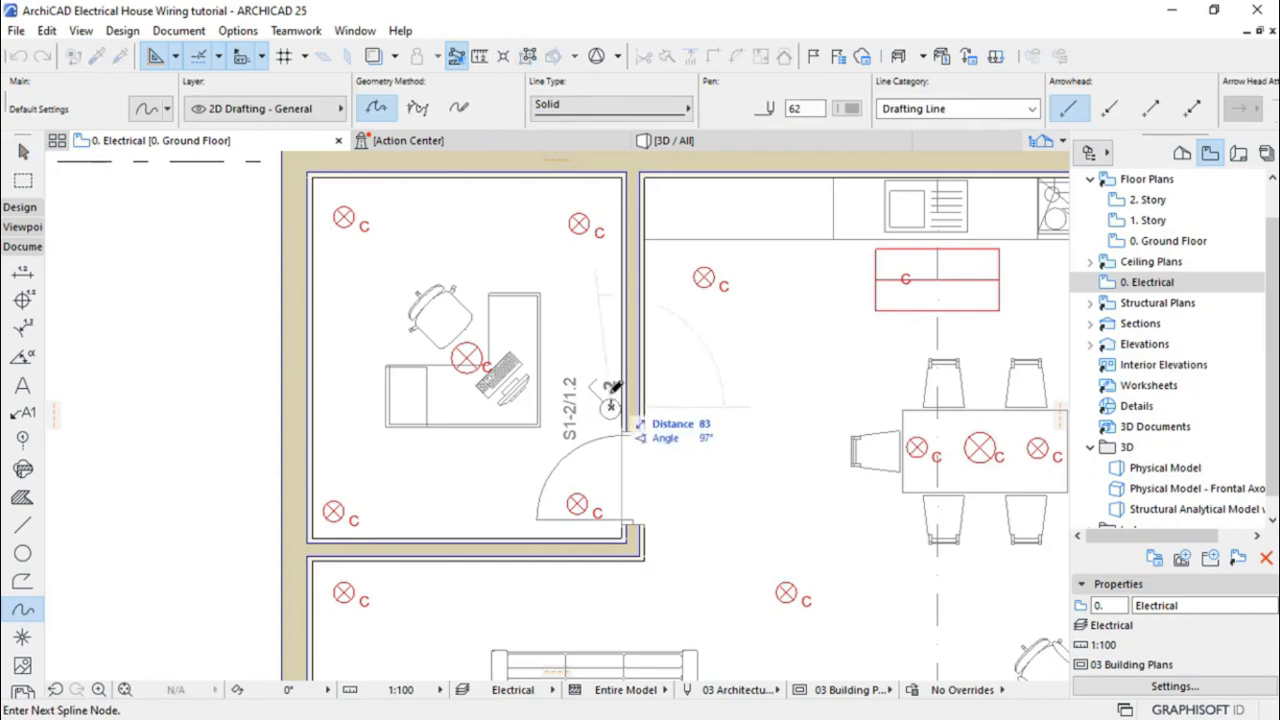
Draw the spline through the top-right, top-left and bottom-left lamps, ending at the lamp by the door
{"action": "left_click", "coordinate": [589, 300]}
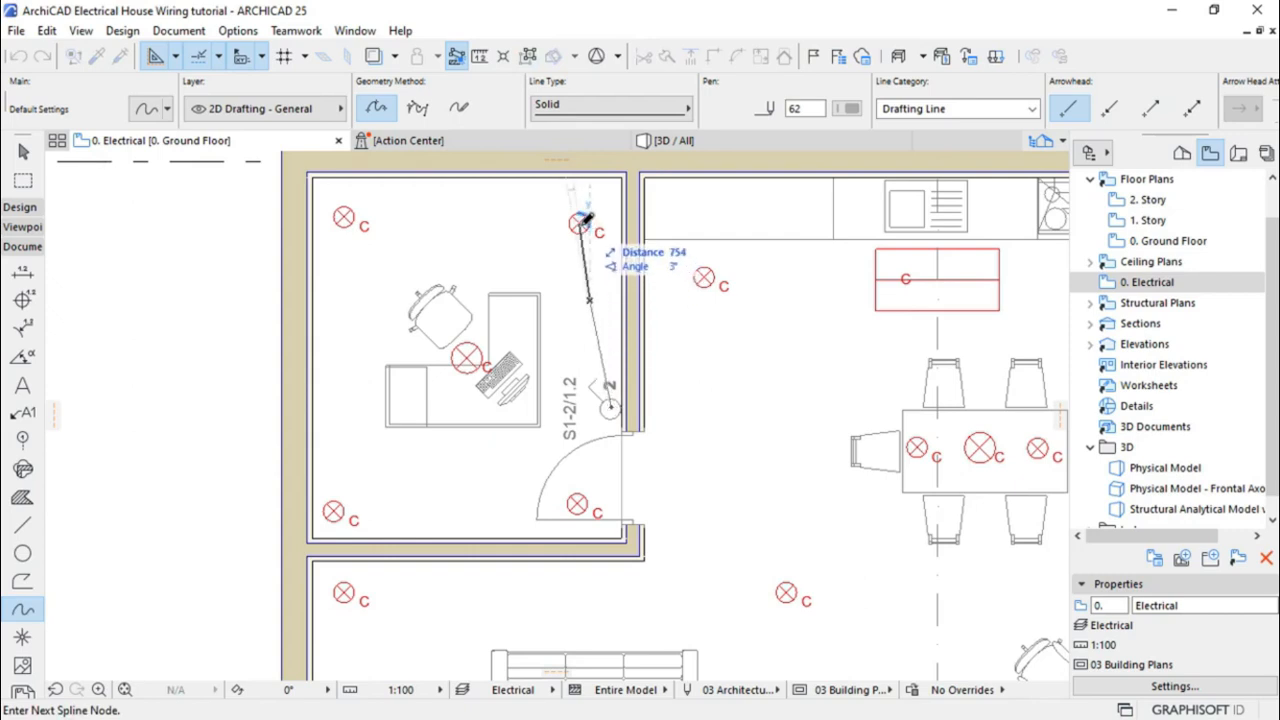
{"action": "left_click", "coordinate": [578, 222]}
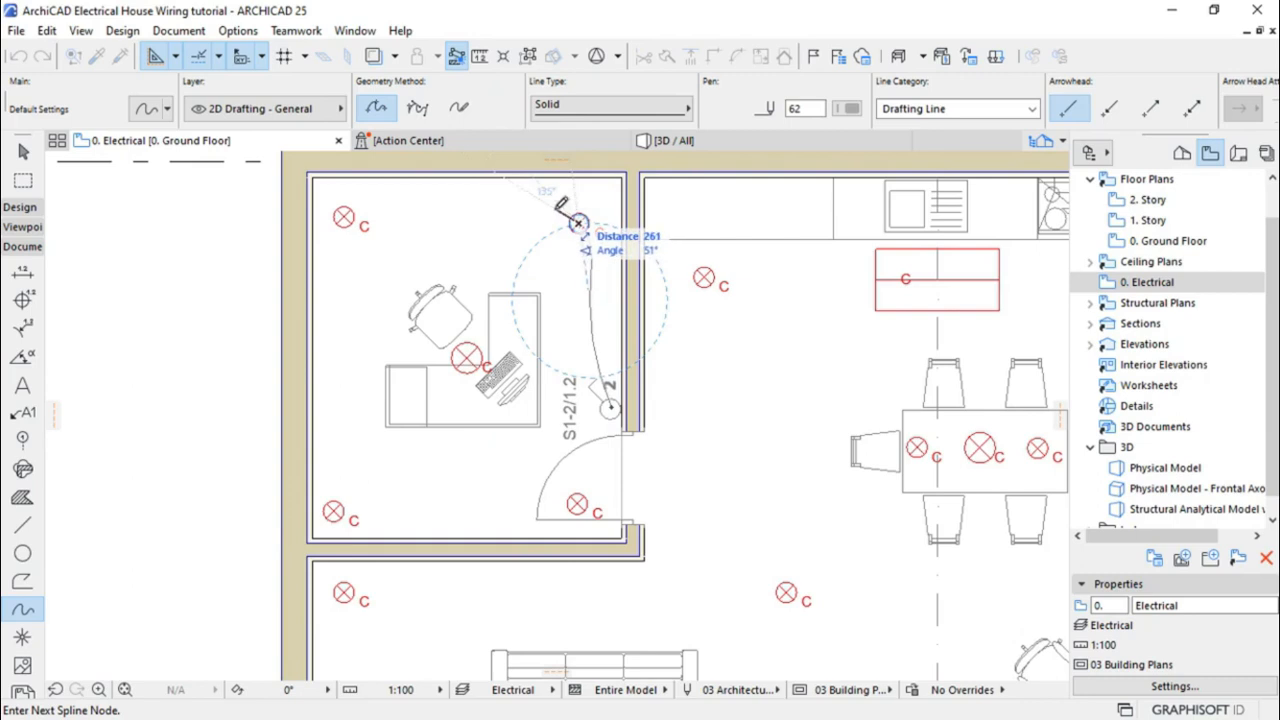
{"action": "left_click", "coordinate": [469, 200]}
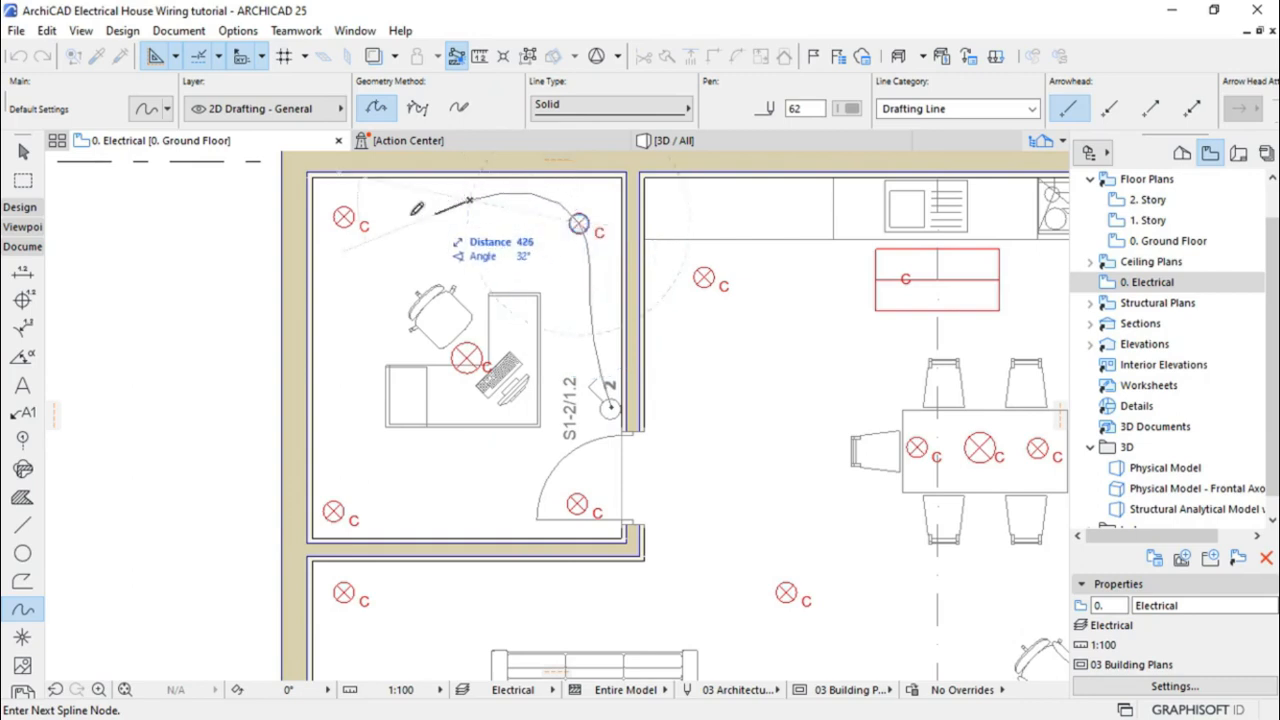
{"action": "left_click", "coordinate": [346, 216]}
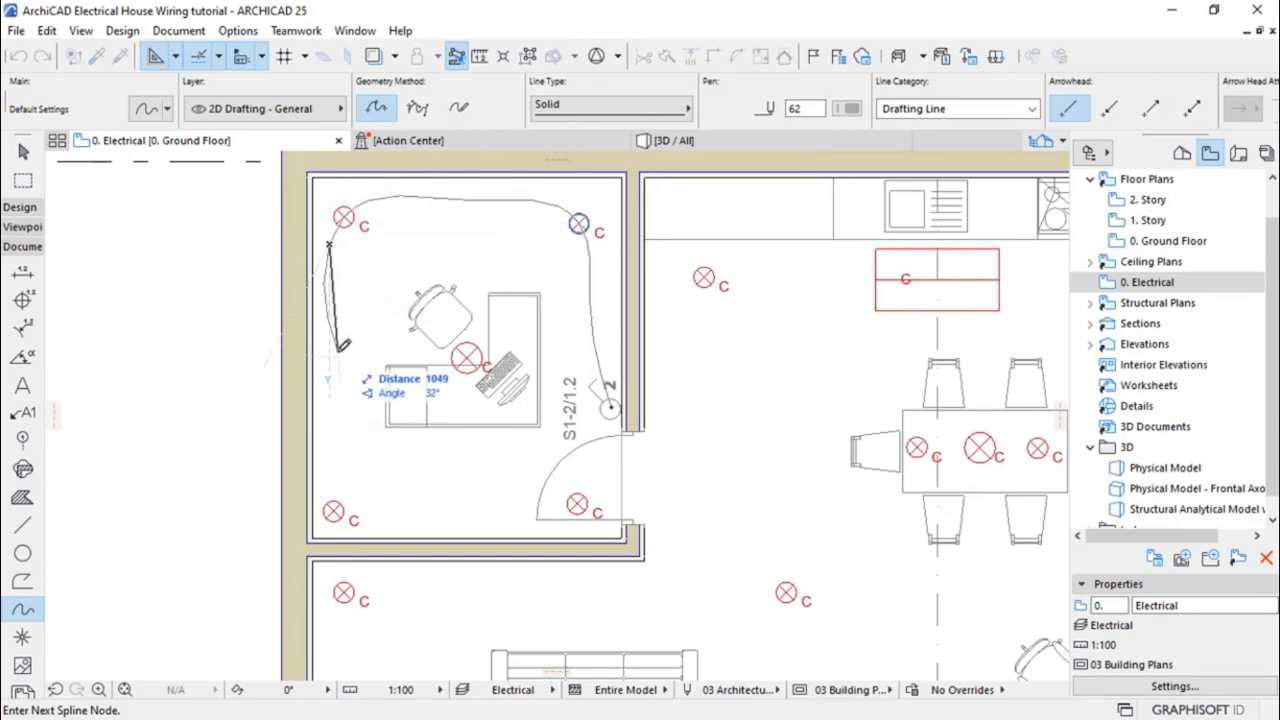
{"action": "left_click", "coordinate": [340, 348]}
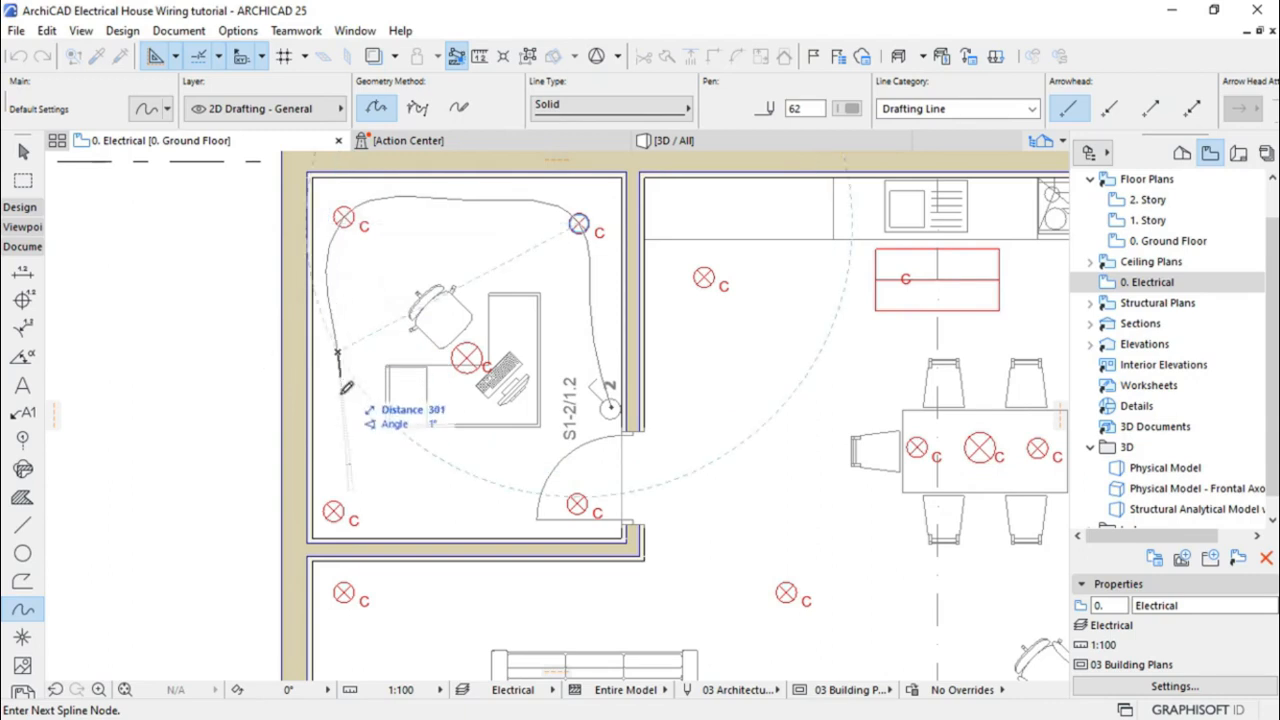
{"action": "left_click", "coordinate": [327, 462]}
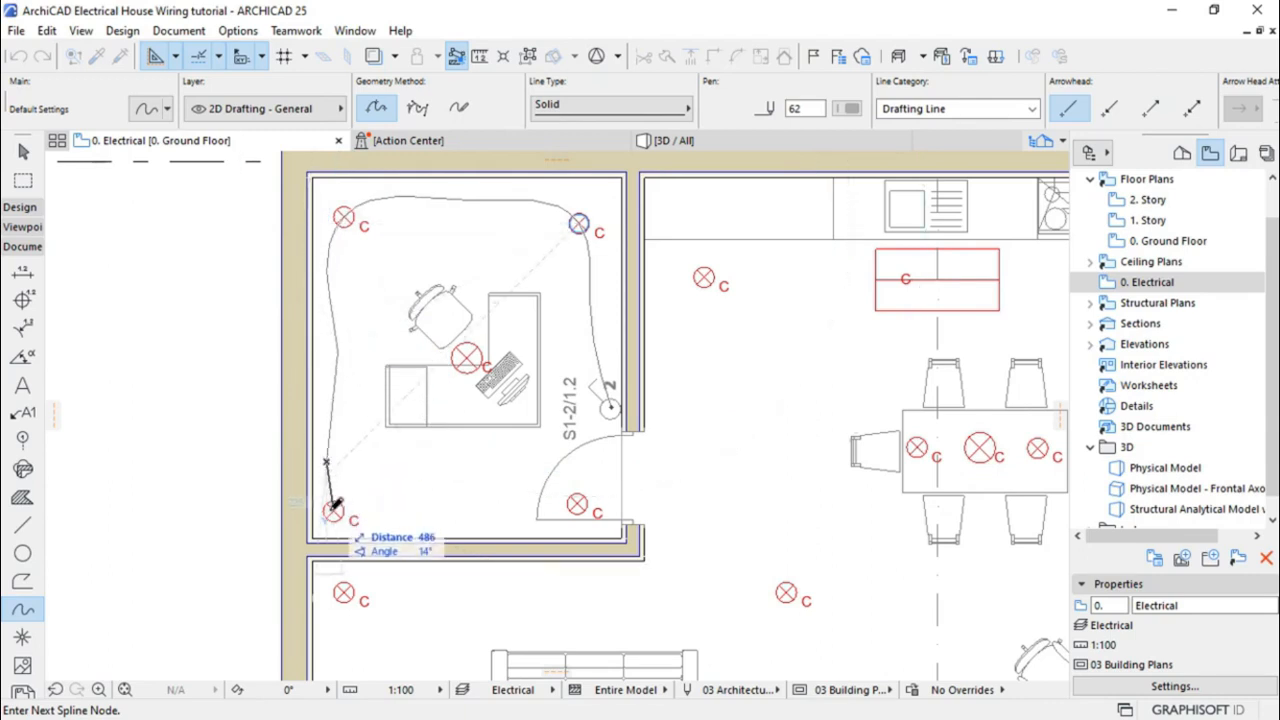
{"action": "left_click", "coordinate": [333, 510]}
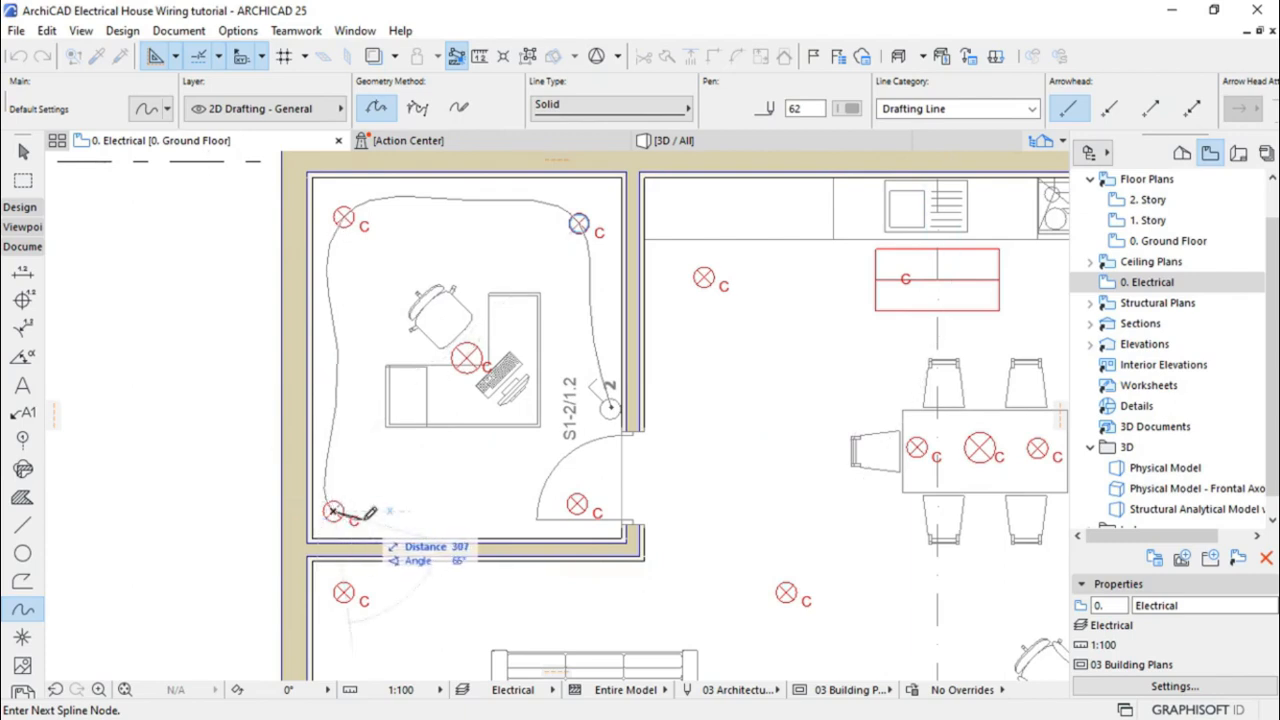
{"action": "left_click", "coordinate": [405, 518]}
{"action": "left_click", "coordinate": [516, 499]}
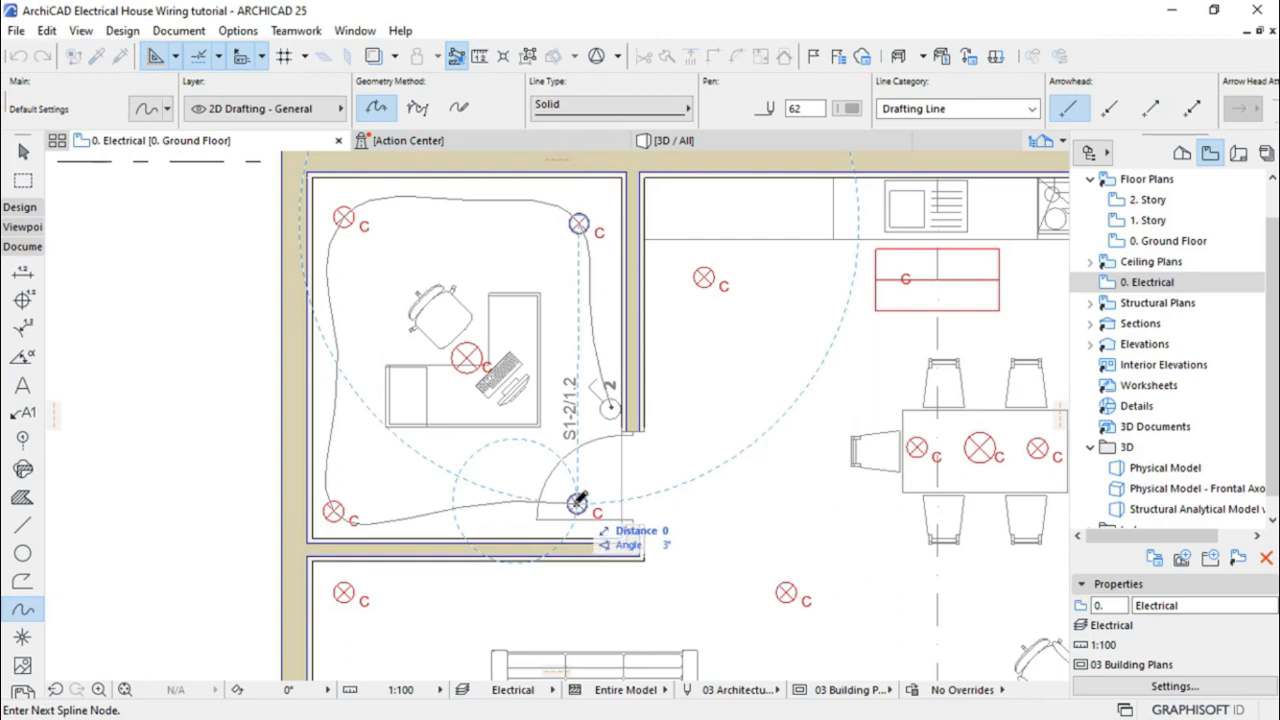
{"action": "left_click", "coordinate": [578, 502]}
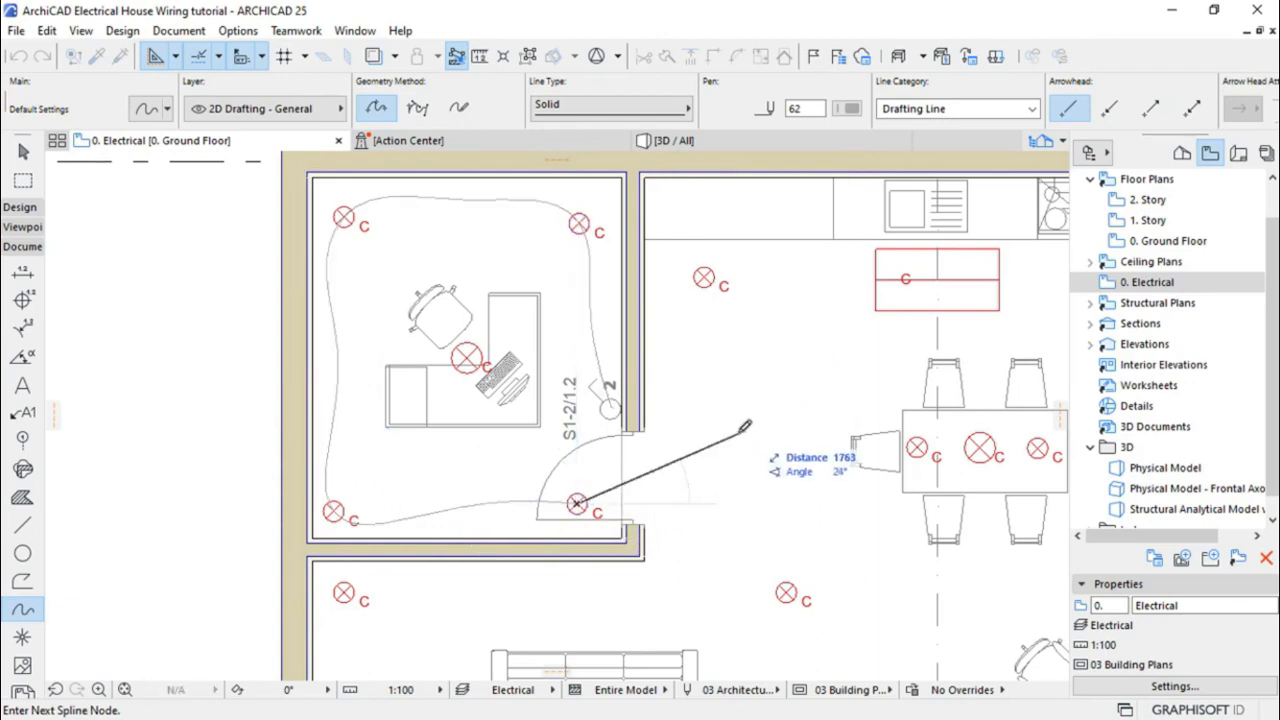
{"action": "key", "text": "Escape"}
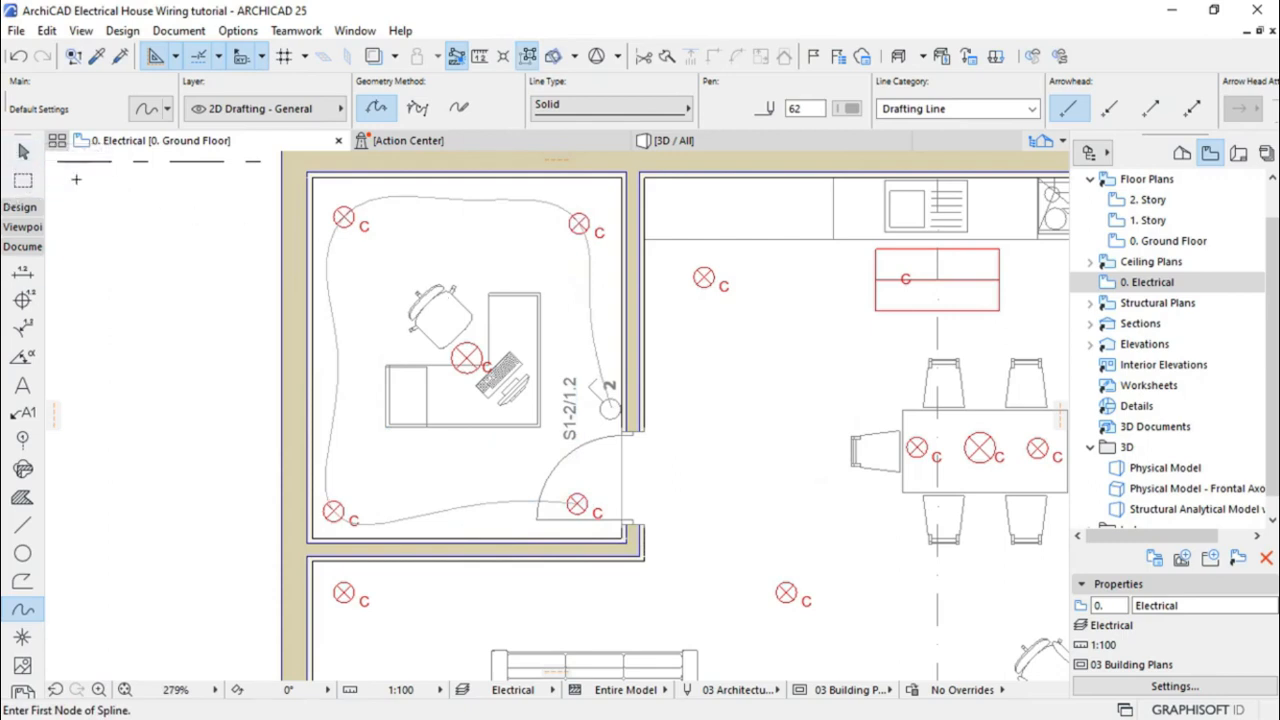
{"action": "left_click", "coordinate": [23, 150]}
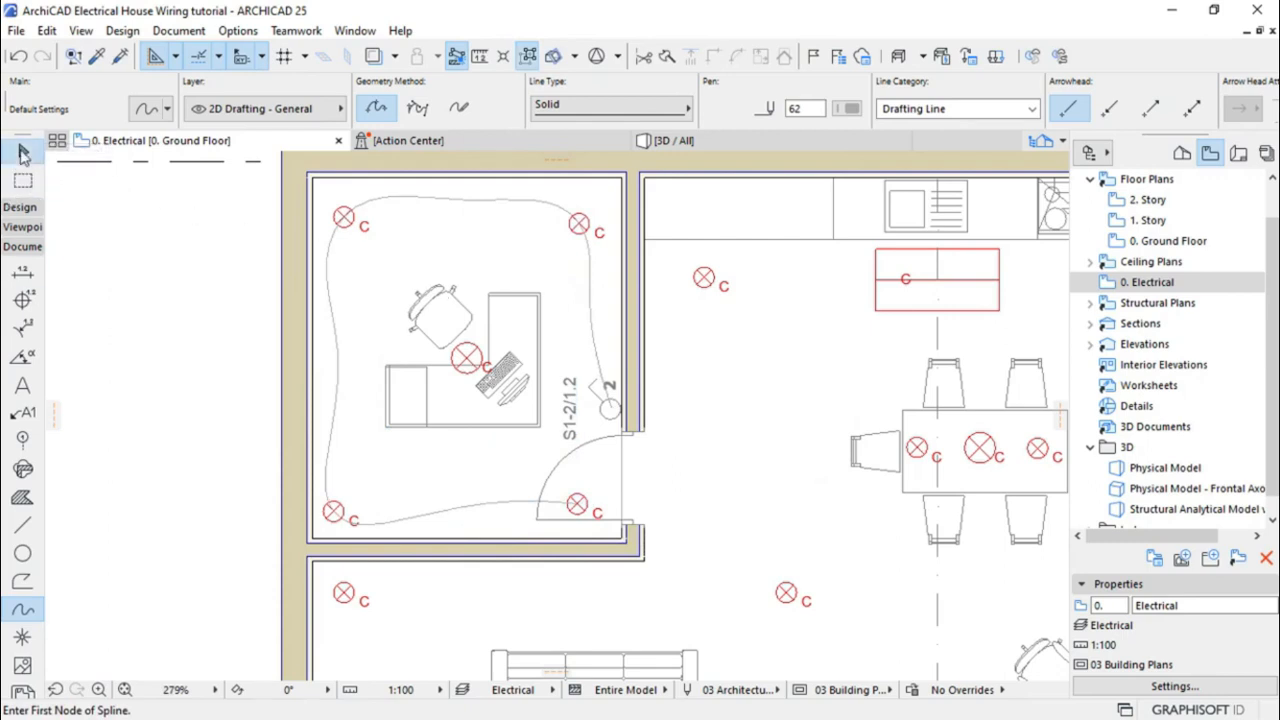
Give the office wiring spline the Dashed Small line type
{"action": "left_click", "coordinate": [450, 204]}
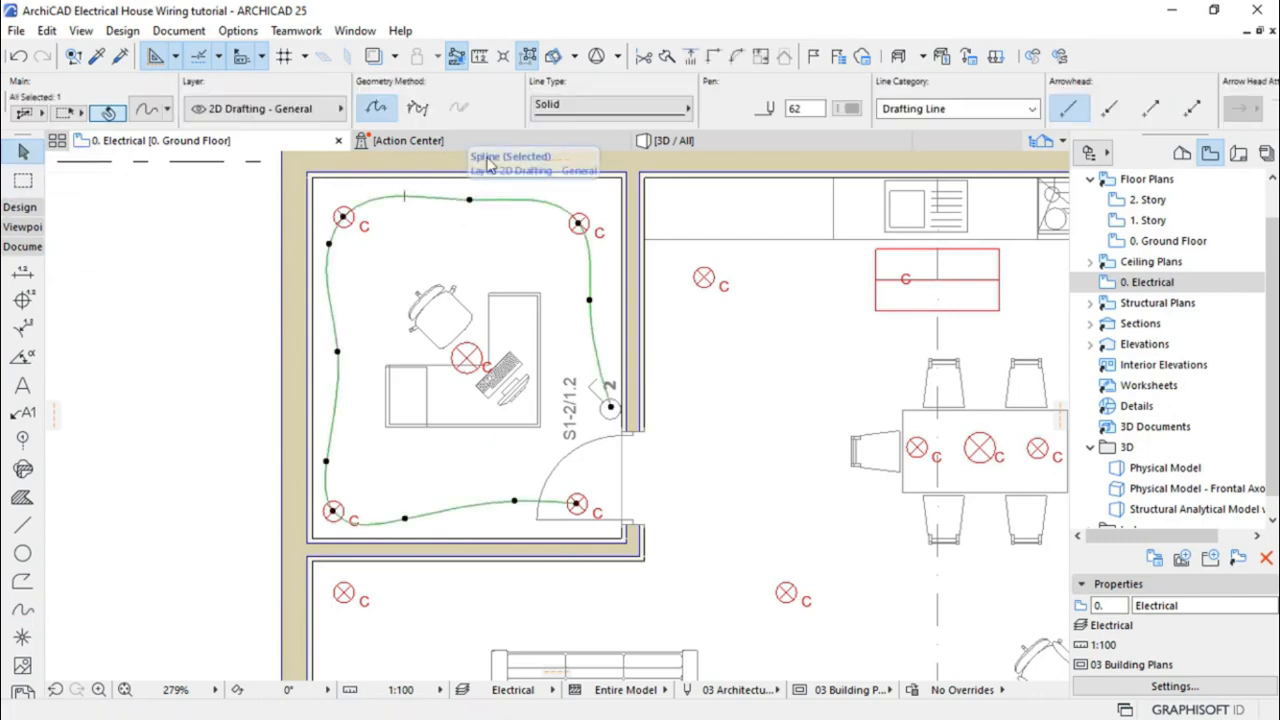
{"action": "left_click", "coordinate": [592, 113]}
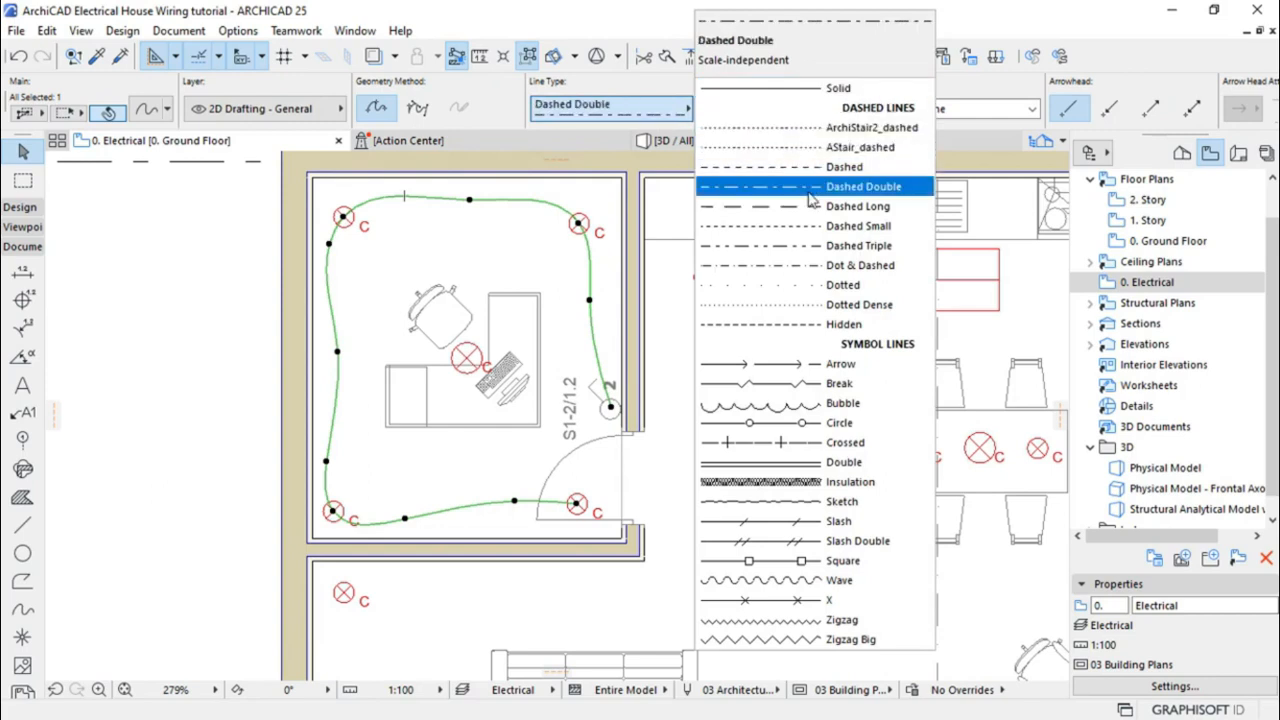
{"action": "left_click", "coordinate": [795, 229]}
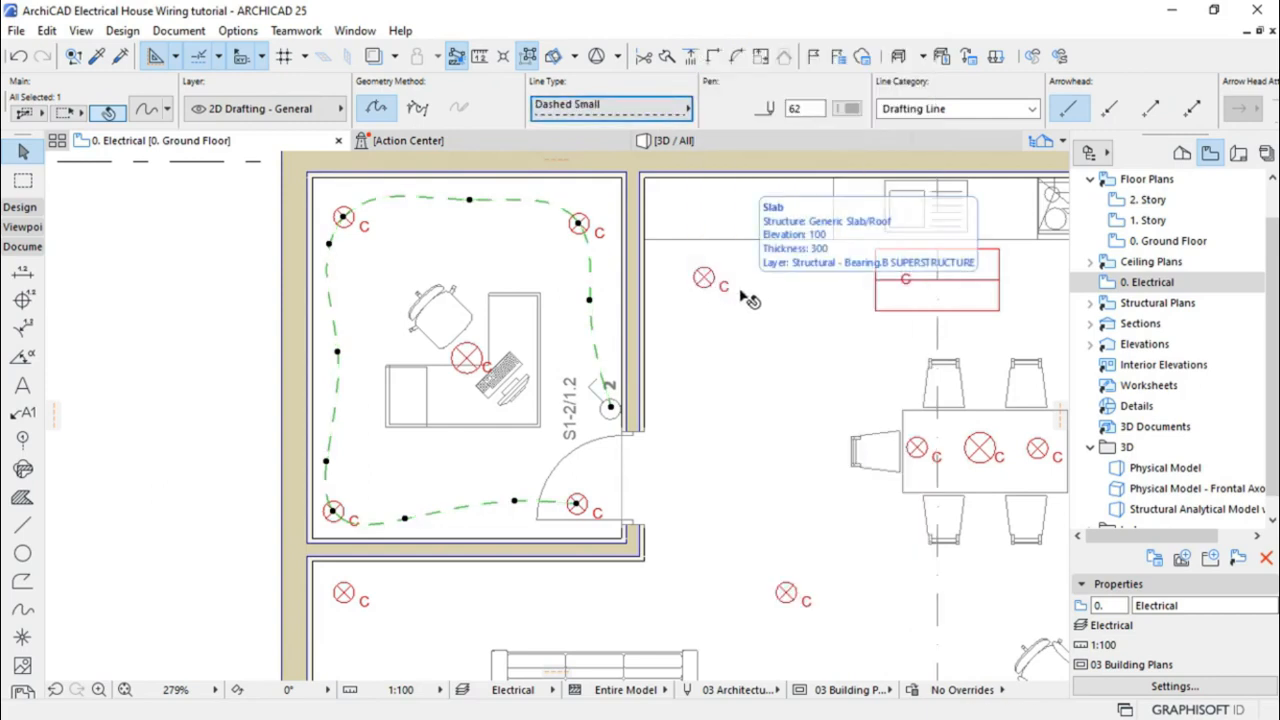
{"action": "key", "text": "Escape"}
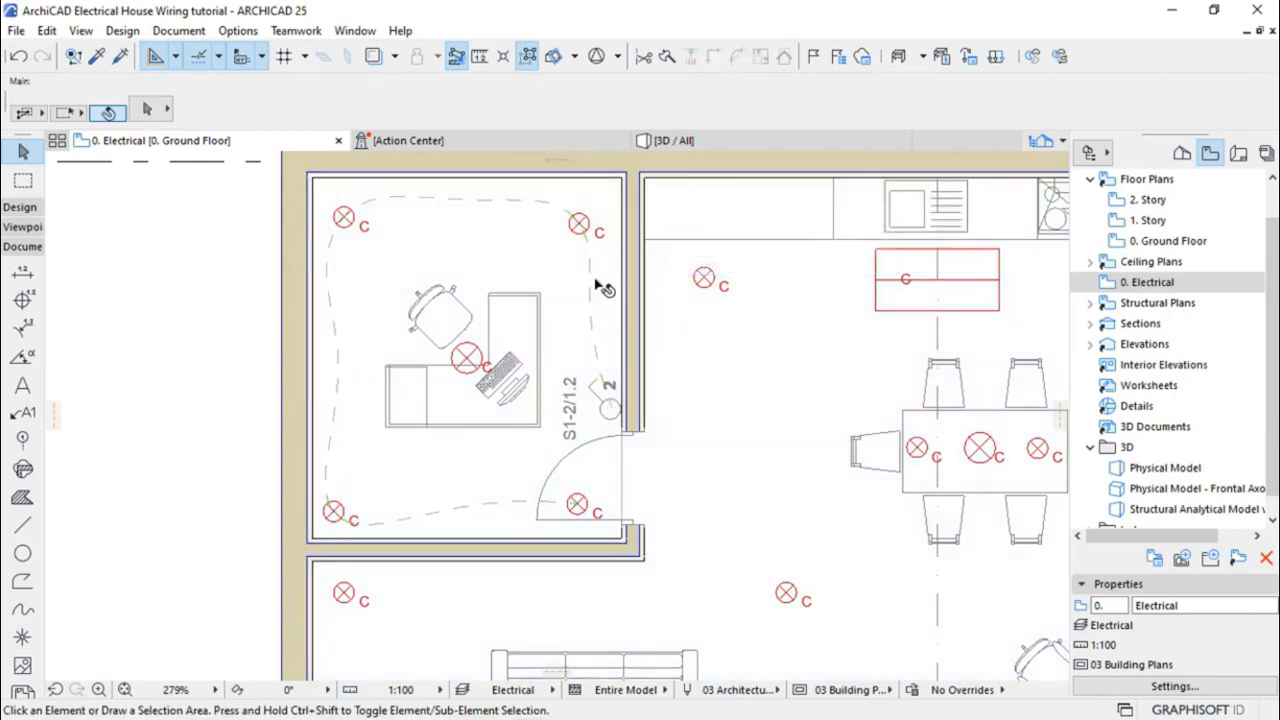
Set the dashed wiring spline to red pen 20
{"action": "left_click", "coordinate": [592, 286]}
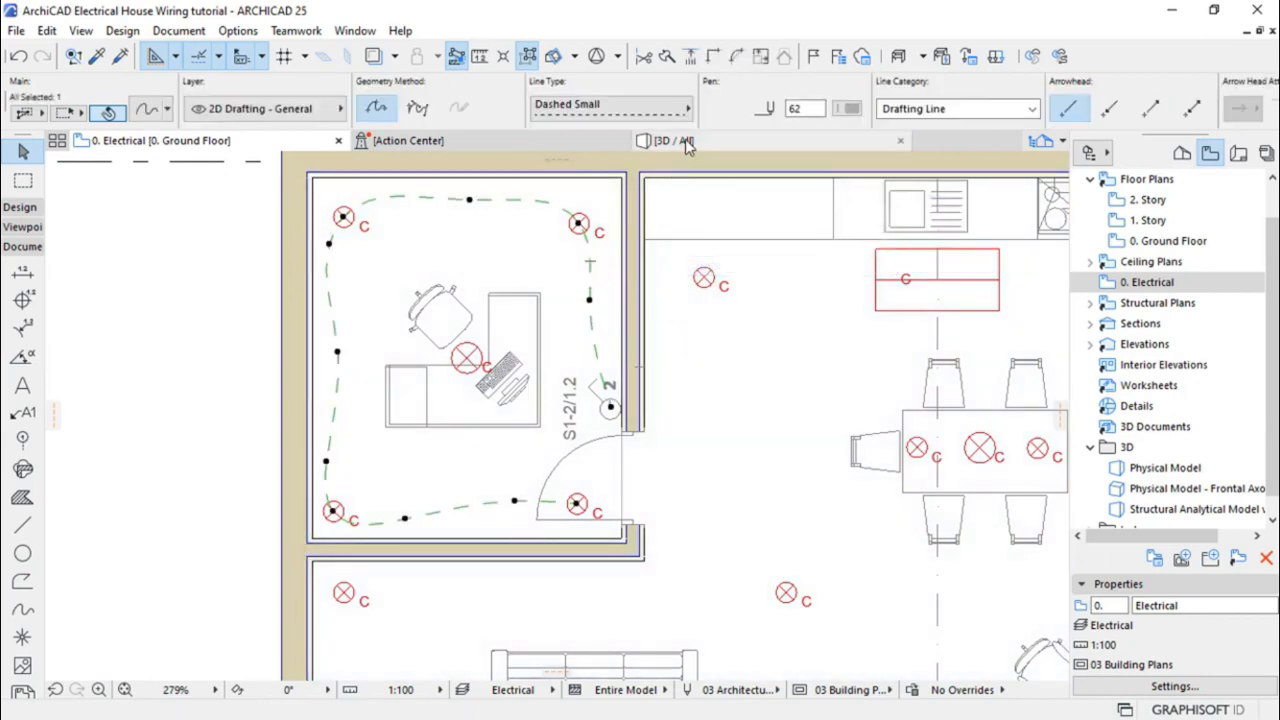
{"action": "left_click", "coordinate": [848, 108]}
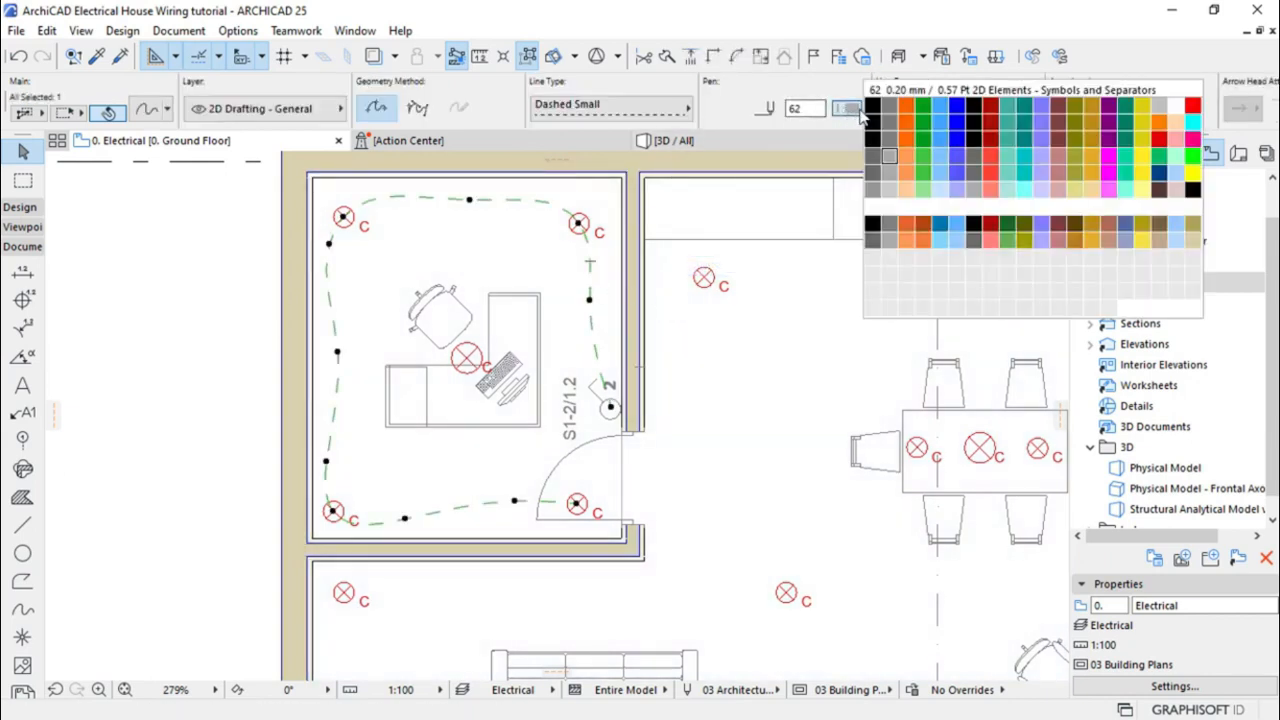
{"action": "left_click", "coordinate": [1192, 105]}
{"action": "key", "text": "Escape"}
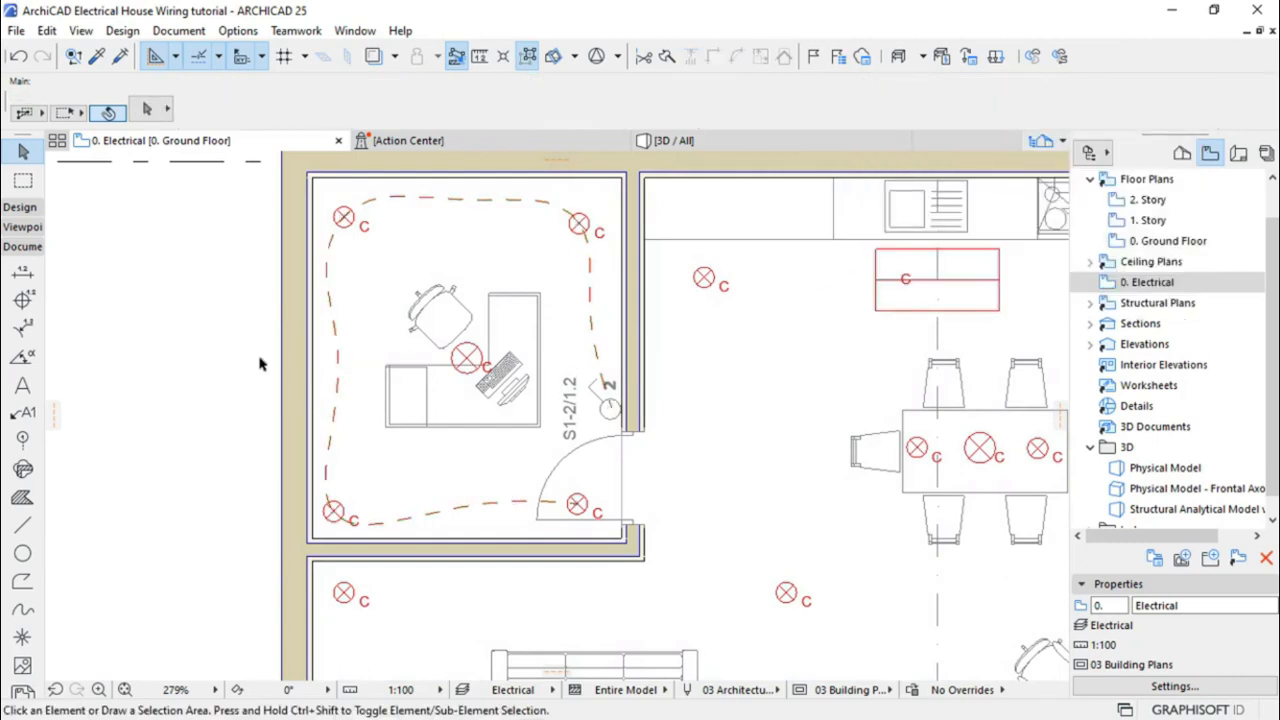
{"action": "scroll", "coordinate": [148, 335], "scroll_direction": "down", "scroll_amount": 3}
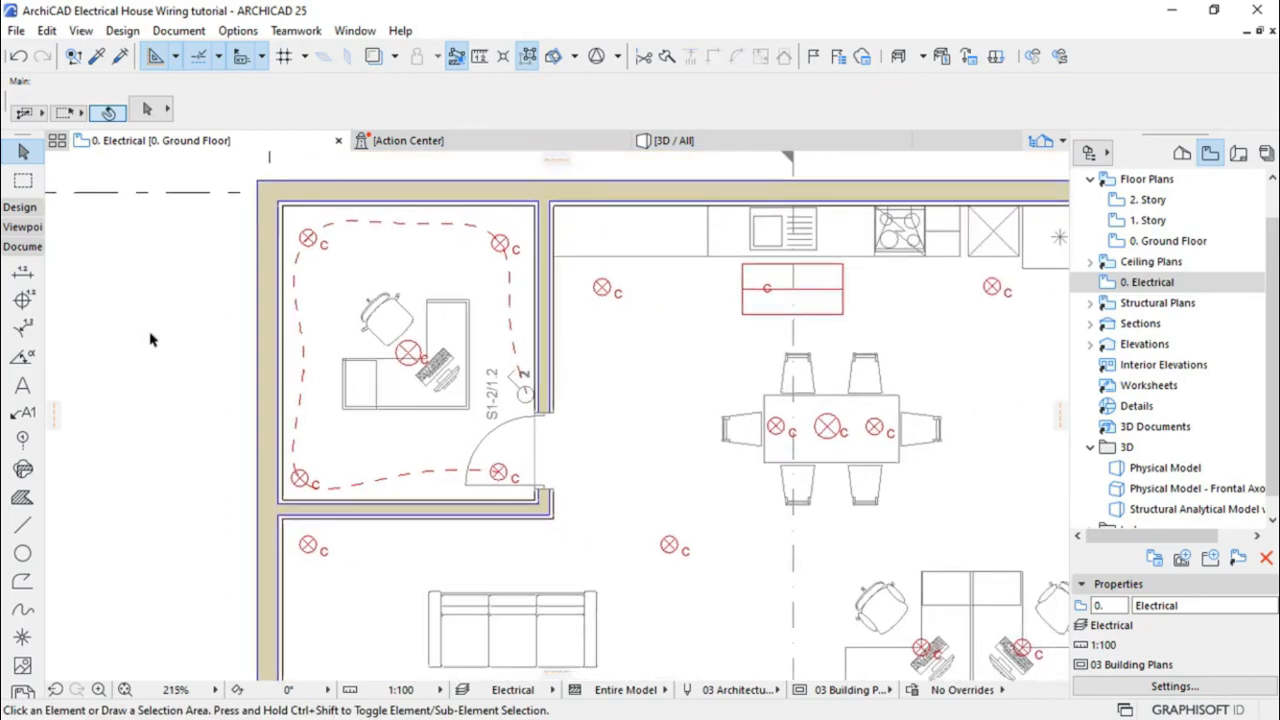
{"action": "scroll", "coordinate": [296, 329], "scroll_direction": "up", "scroll_amount": 4}
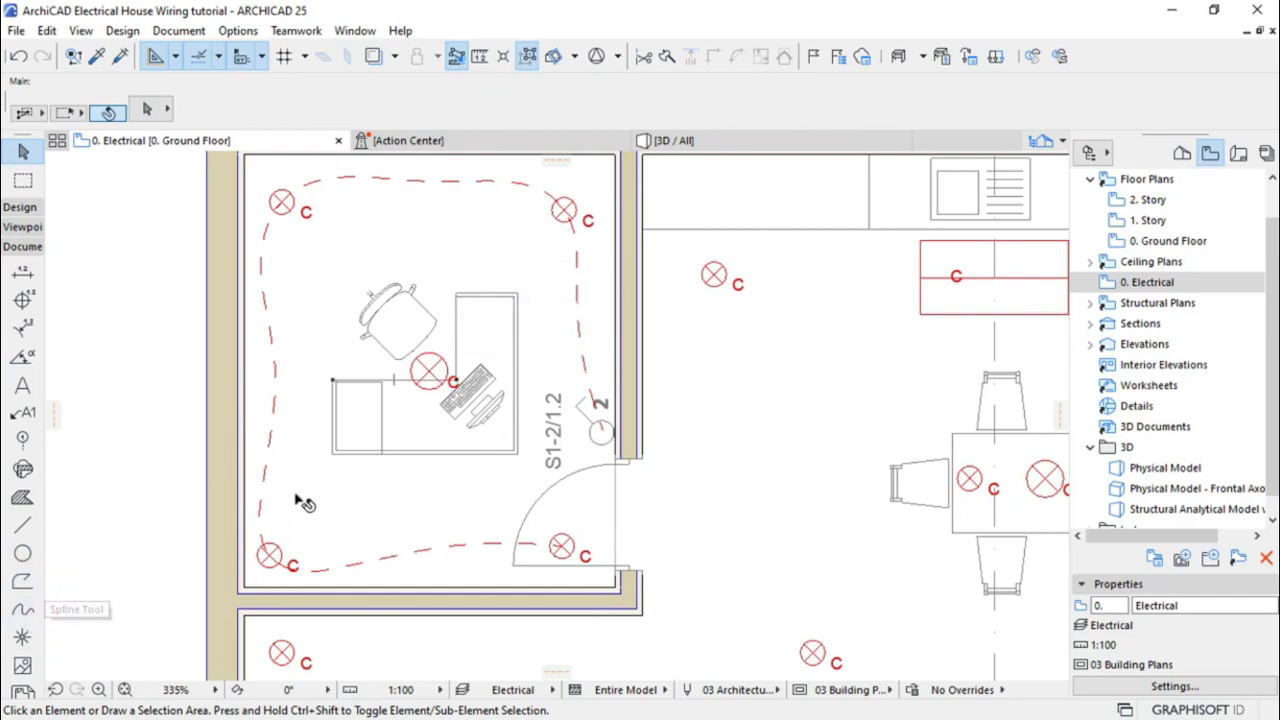
{"action": "left_click", "coordinate": [275, 424]}
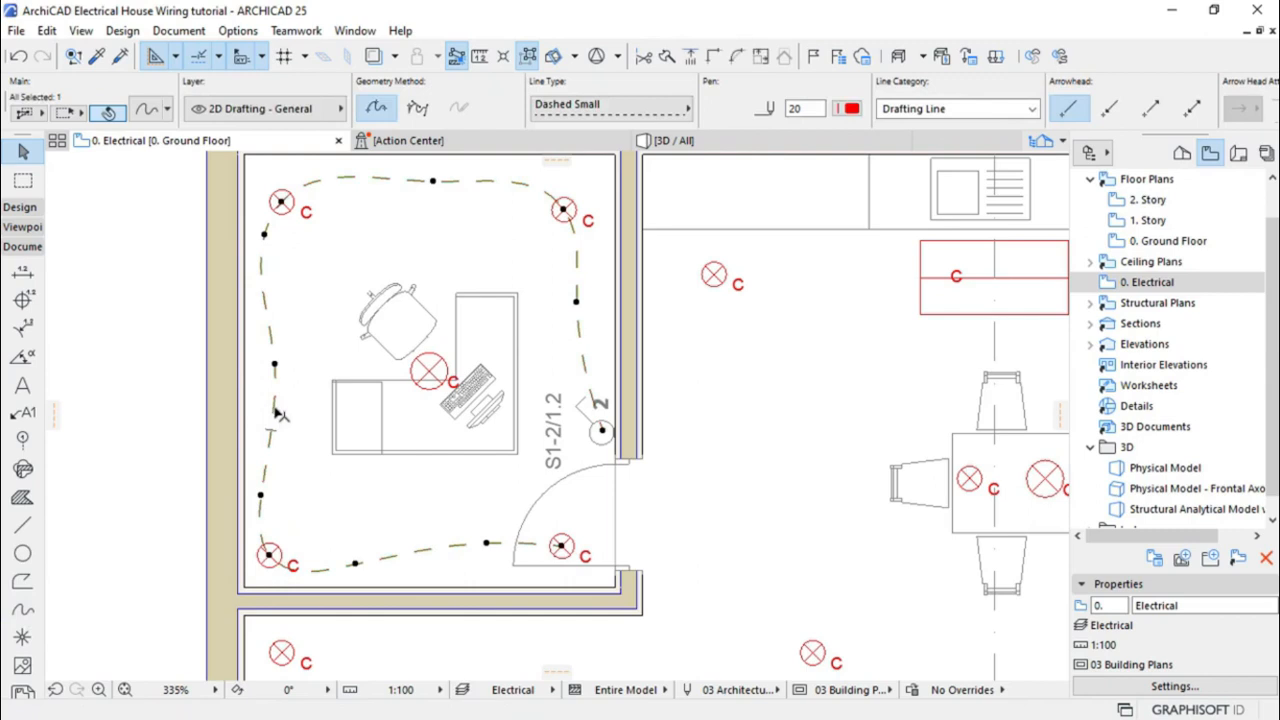
{"action": "key", "text": "Escape"}
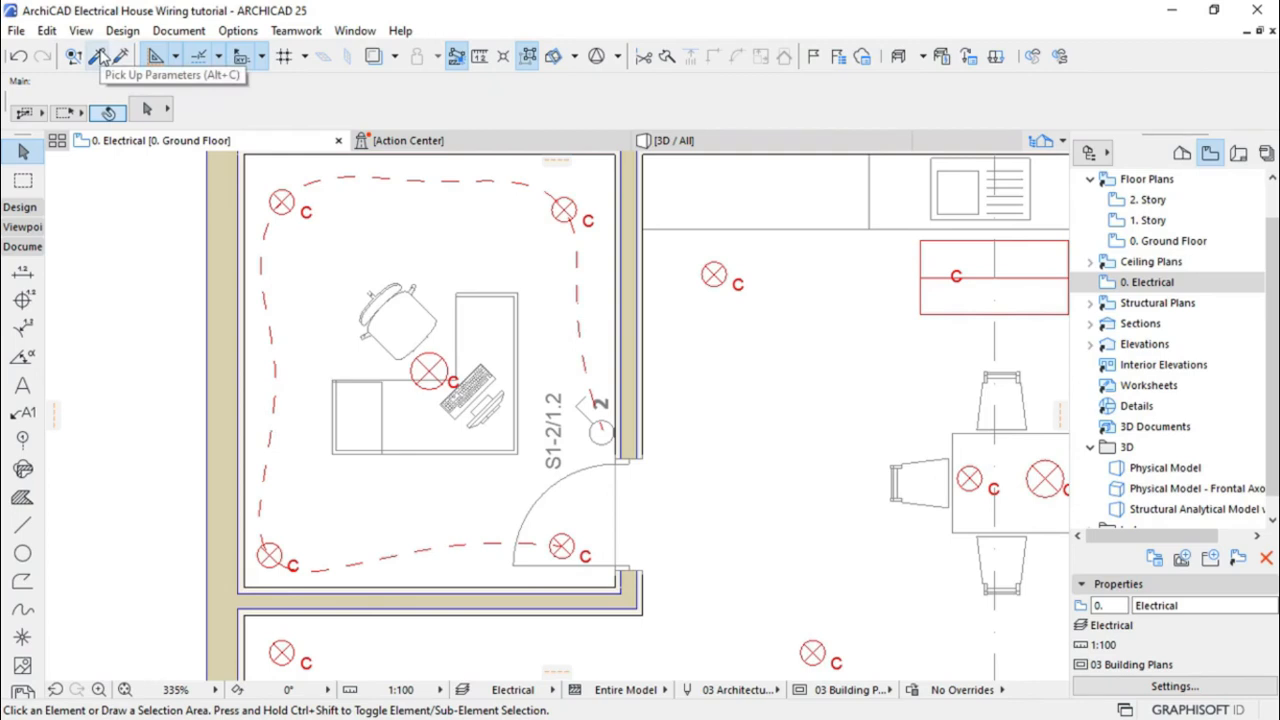
Draw a second red dashed spline from the S1-2/1.2 door switch to the office's central desk lamp
{"action": "left_click", "coordinate": [101, 56]}
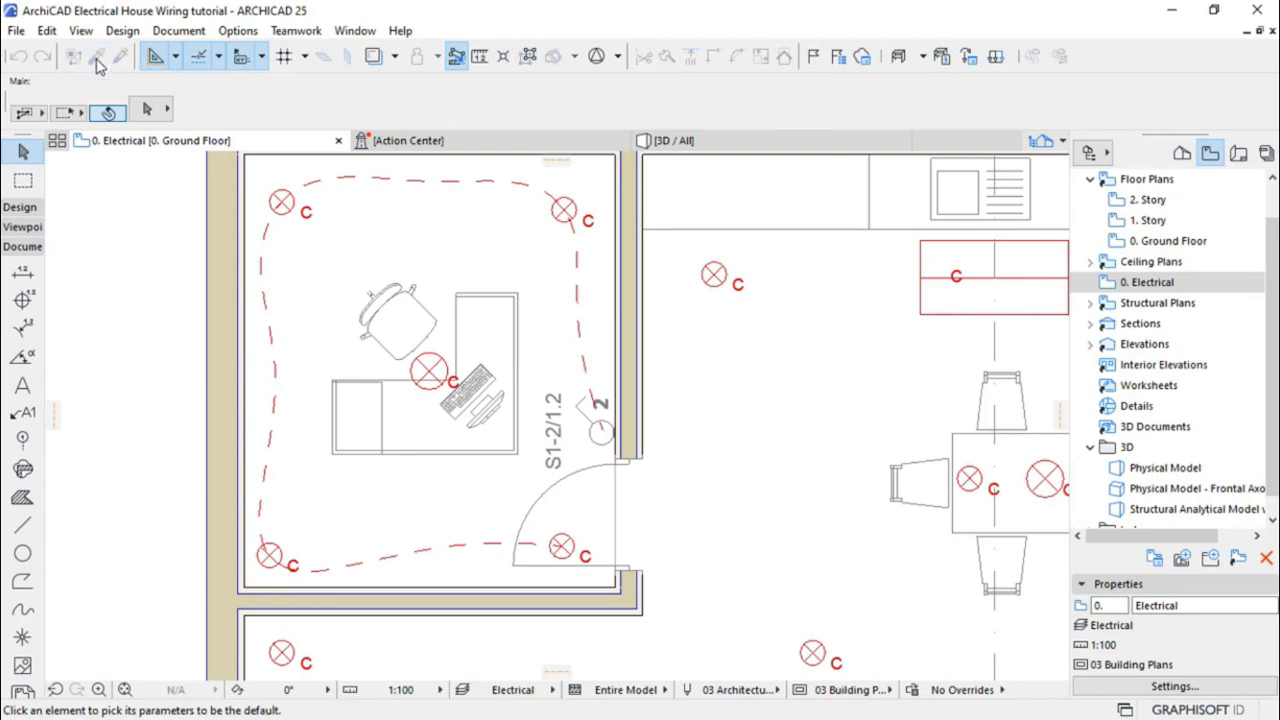
{"action": "left_click", "coordinate": [265, 290]}
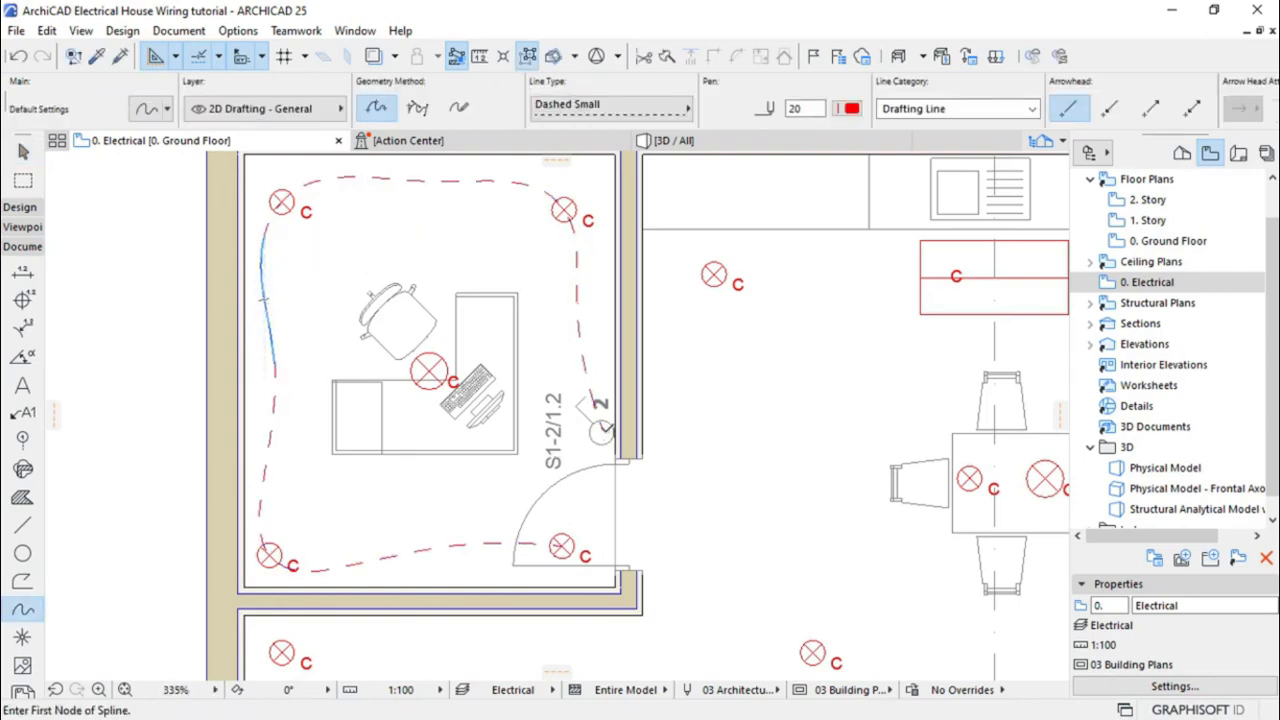
{"action": "left_click", "coordinate": [602, 430]}
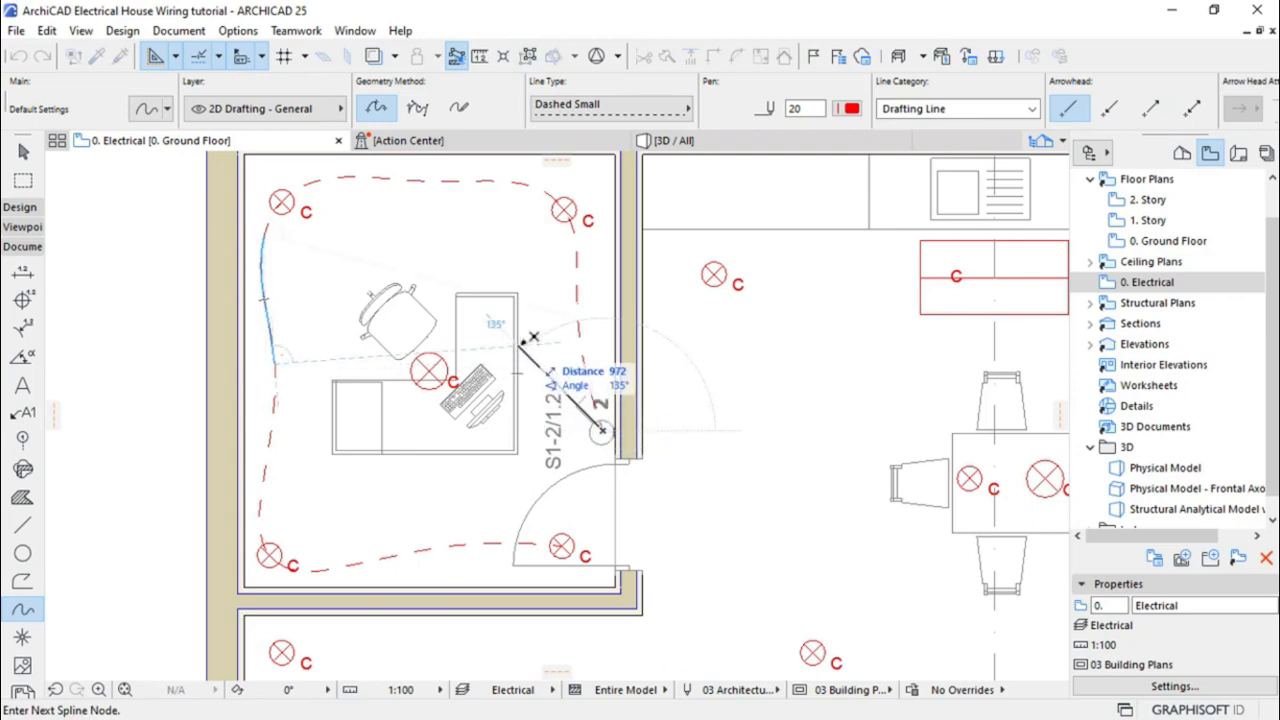
{"action": "left_click", "coordinate": [517, 345]}
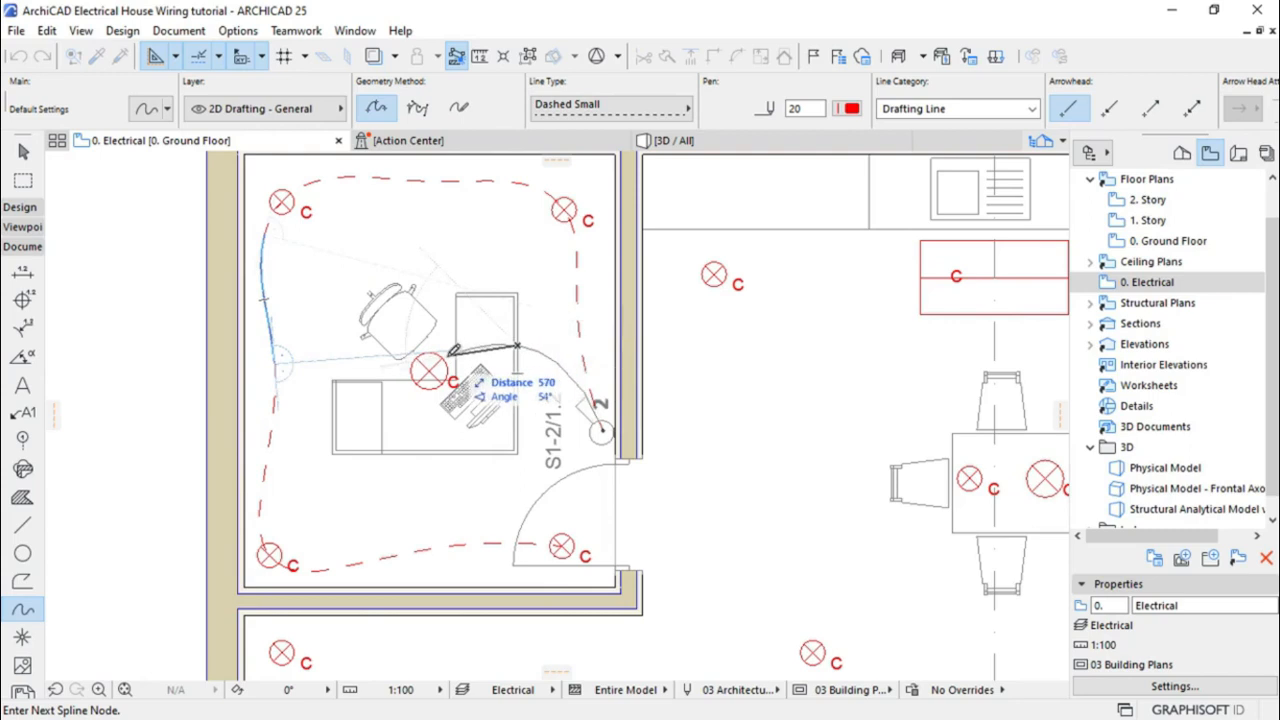
{"action": "left_click", "coordinate": [430, 367]}
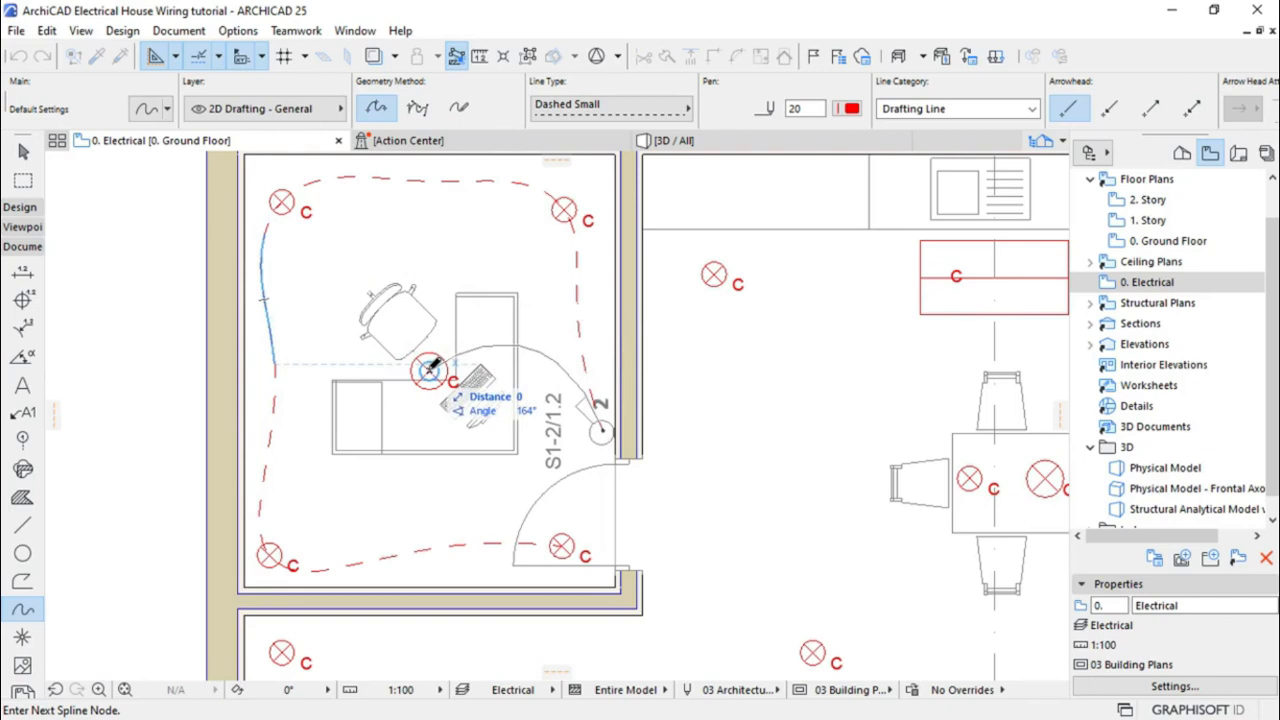
{"action": "right_click", "coordinate": [430, 367]}
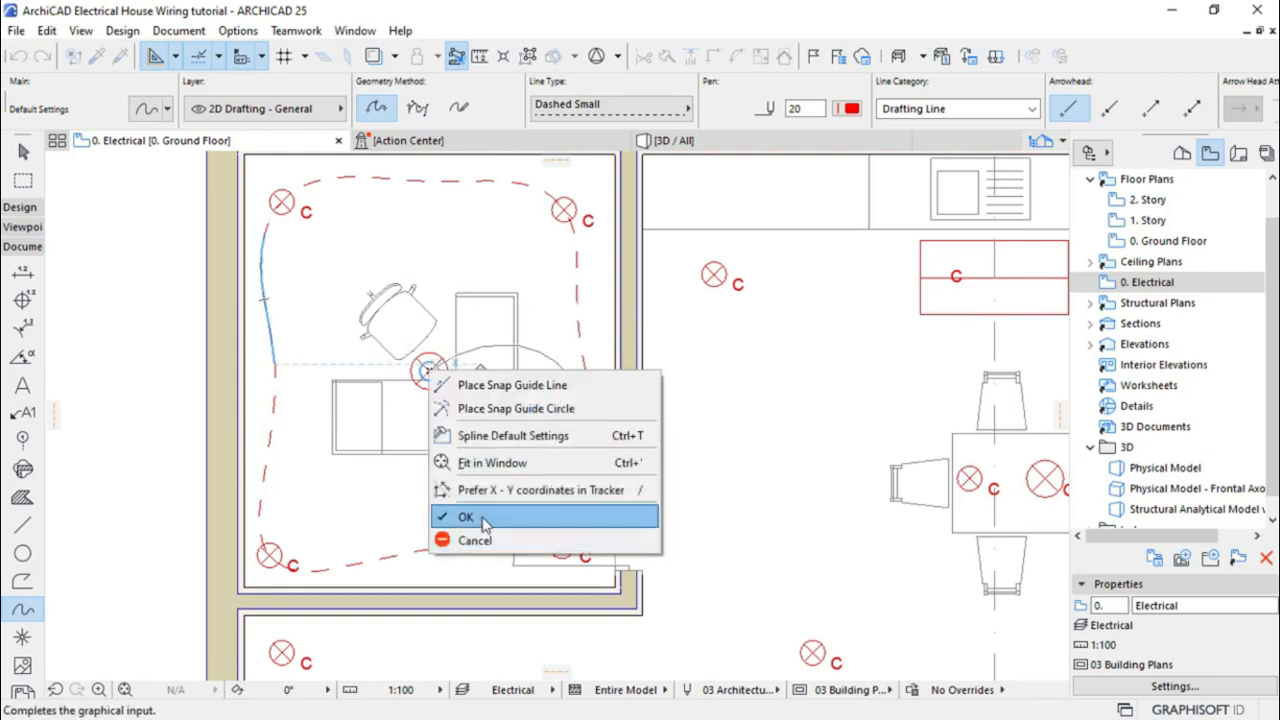
{"action": "left_click", "coordinate": [472, 515]}
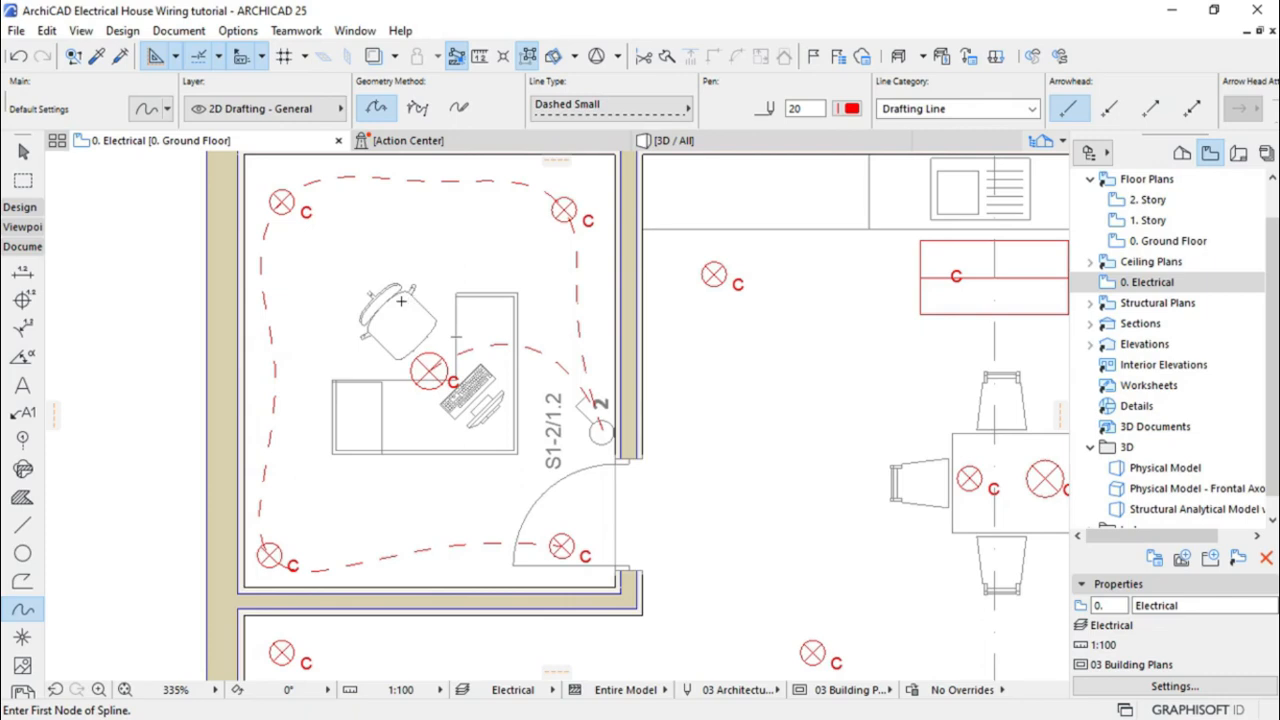
{"action": "scroll", "coordinate": [401, 301], "scroll_direction": "down", "scroll_amount": 3}
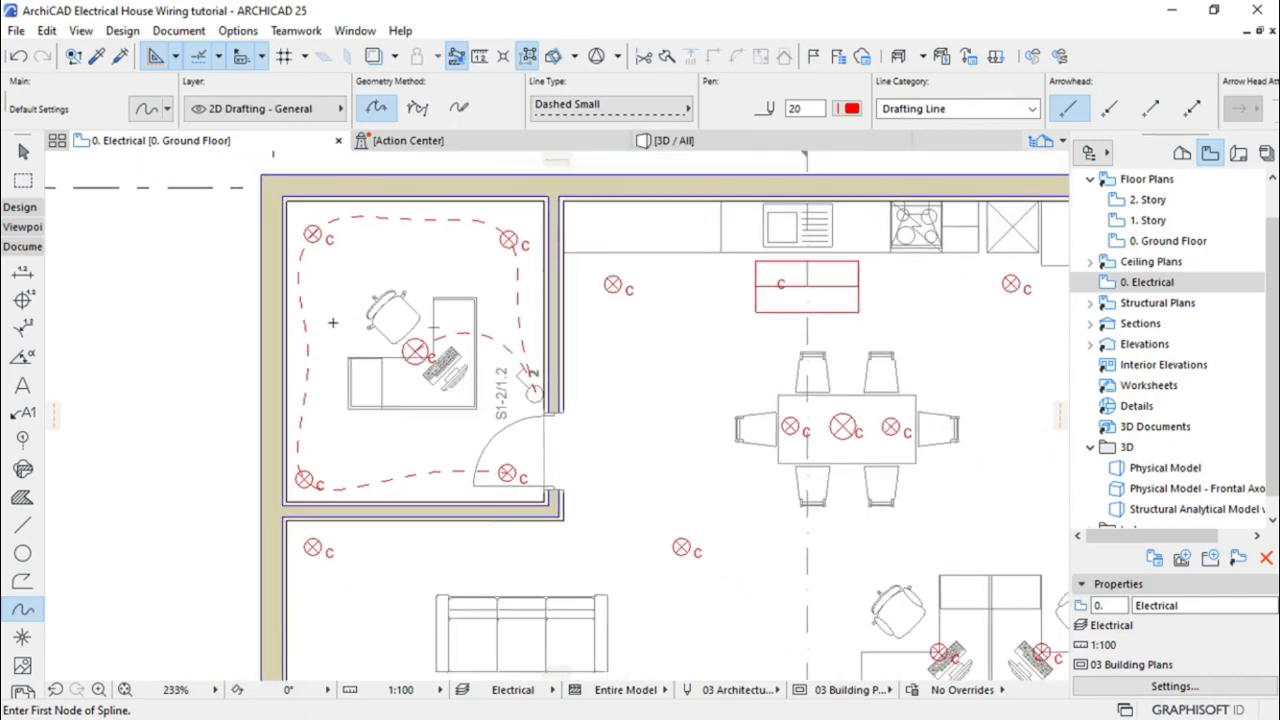
{"action": "scroll", "coordinate": [309, 326], "scroll_direction": "down", "scroll_amount": 2}
{"action": "scroll", "coordinate": [679, 292], "scroll_direction": "up", "scroll_amount": 4}
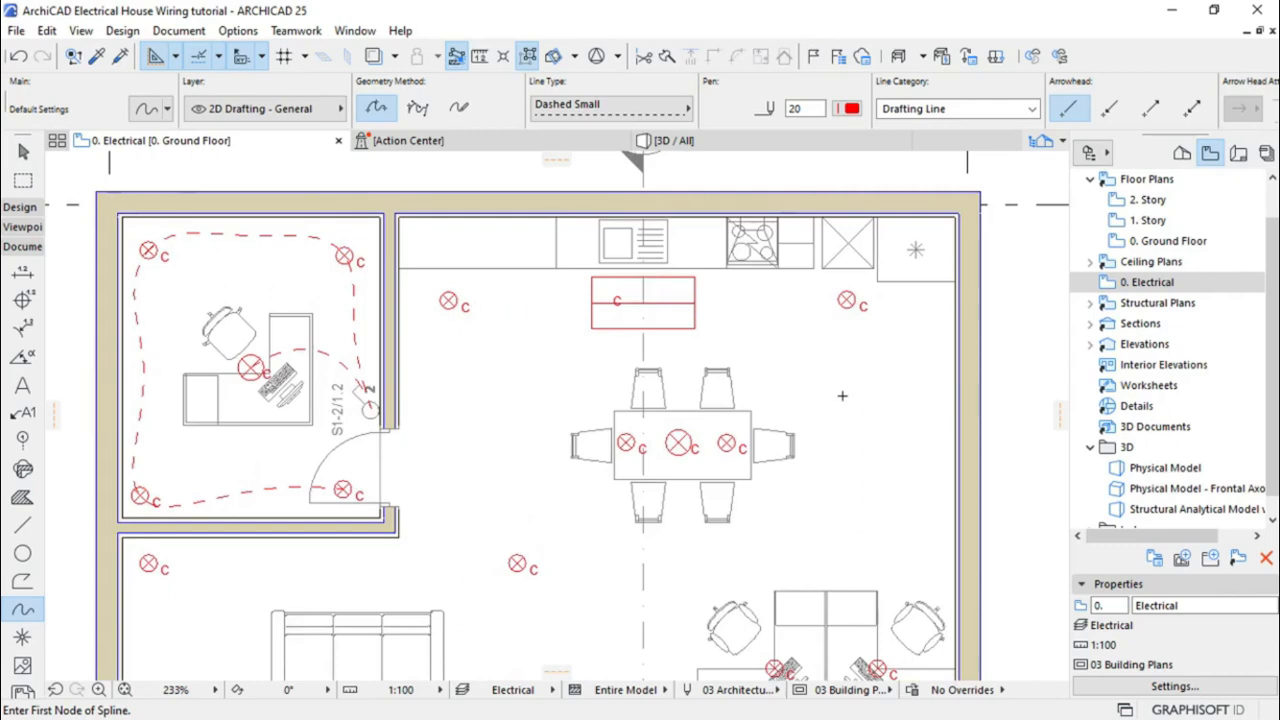
{"action": "scroll", "coordinate": [354, 405], "scroll_direction": "up", "scroll_amount": 5}
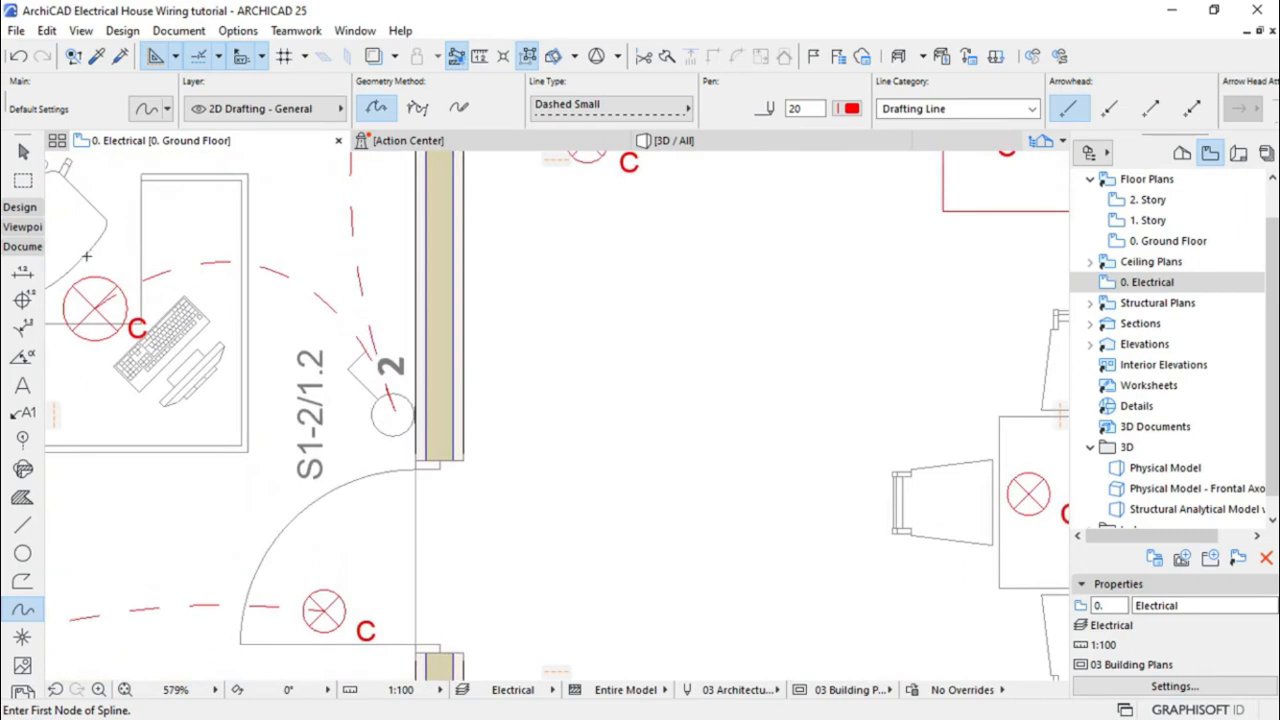
Mirror a copy of the S1-2/1.2 switch across the office door wall, using an axis along the wall
{"action": "left_click", "coordinate": [23, 151]}
{"action": "left_click", "coordinate": [405, 432]}
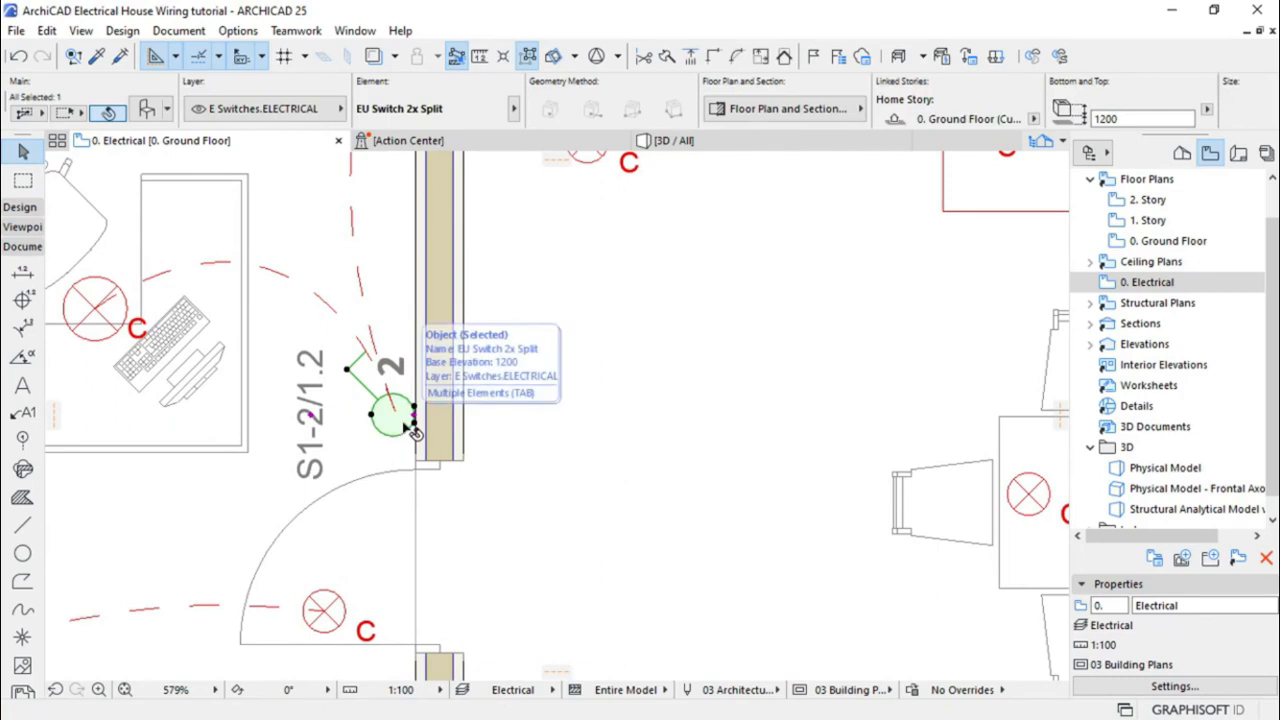
{"action": "right_click", "coordinate": [410, 432]}
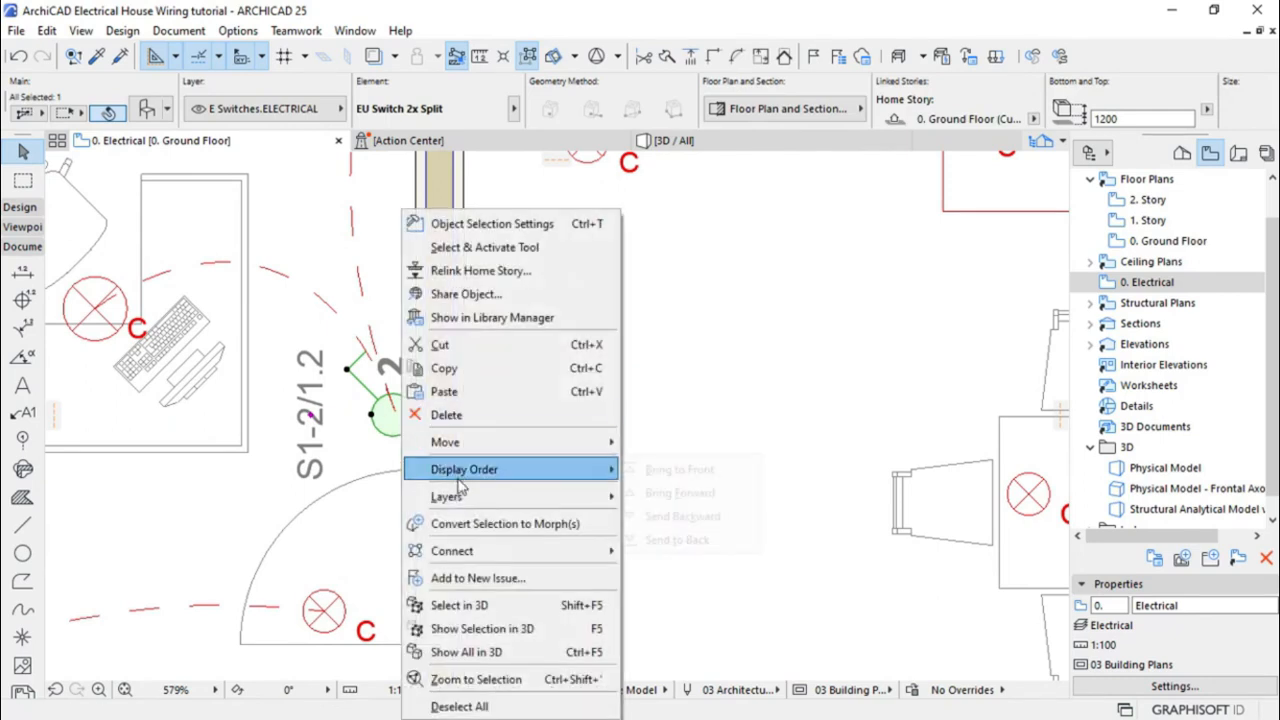
{"action": "mouse_move", "coordinate": [472, 449]}
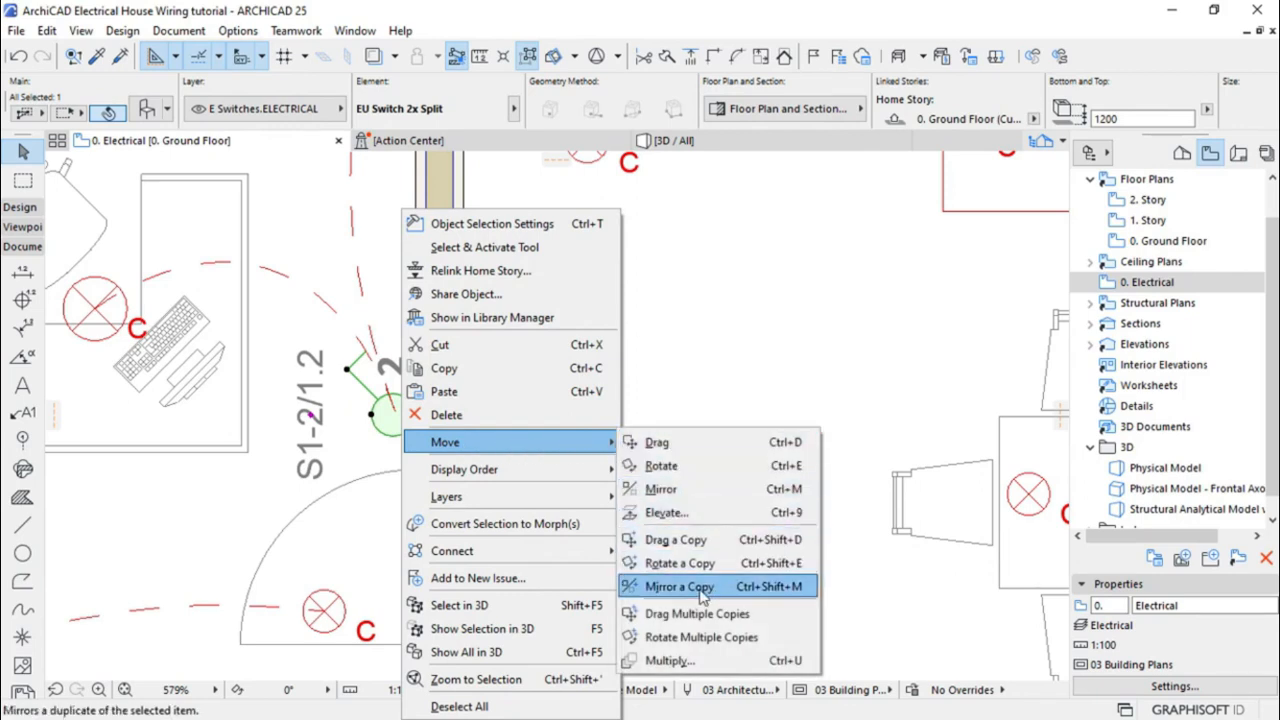
{"action": "left_click", "coordinate": [680, 587]}
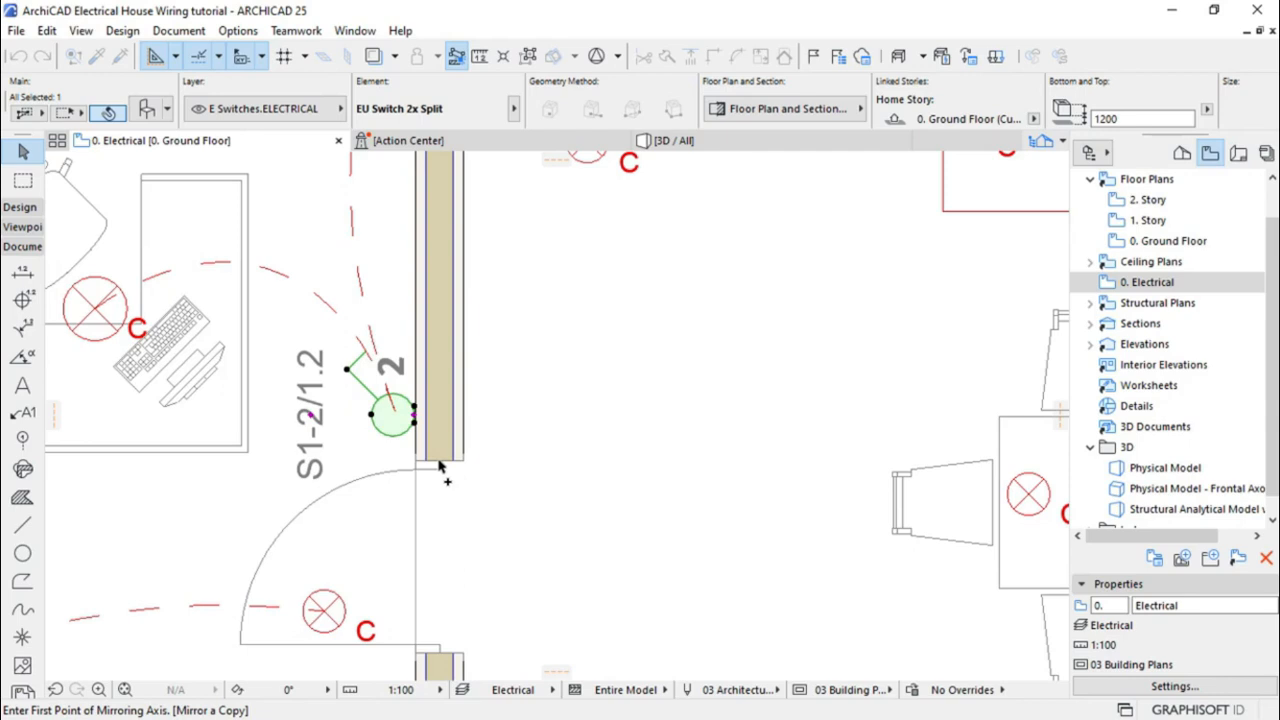
{"action": "left_click", "coordinate": [439, 463]}
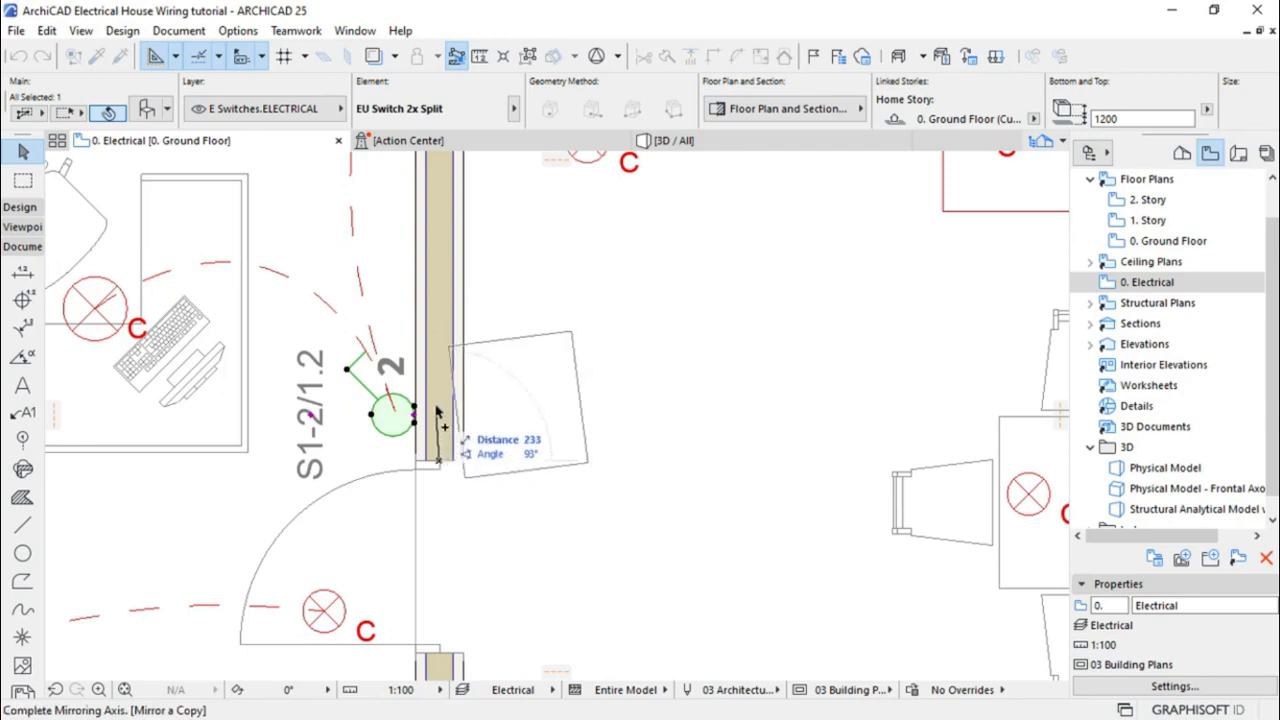
{"action": "left_click", "coordinate": [440, 258]}
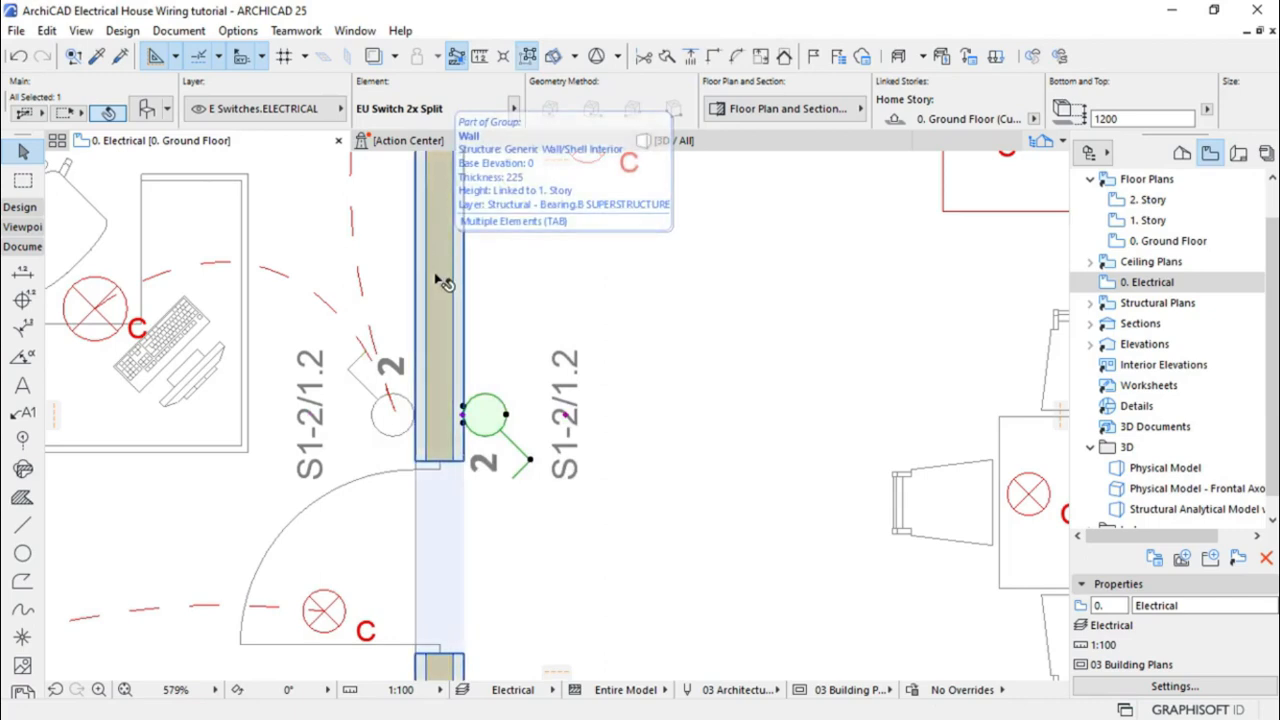
{"action": "scroll", "coordinate": [593, 415], "scroll_direction": "down", "scroll_amount": 3}
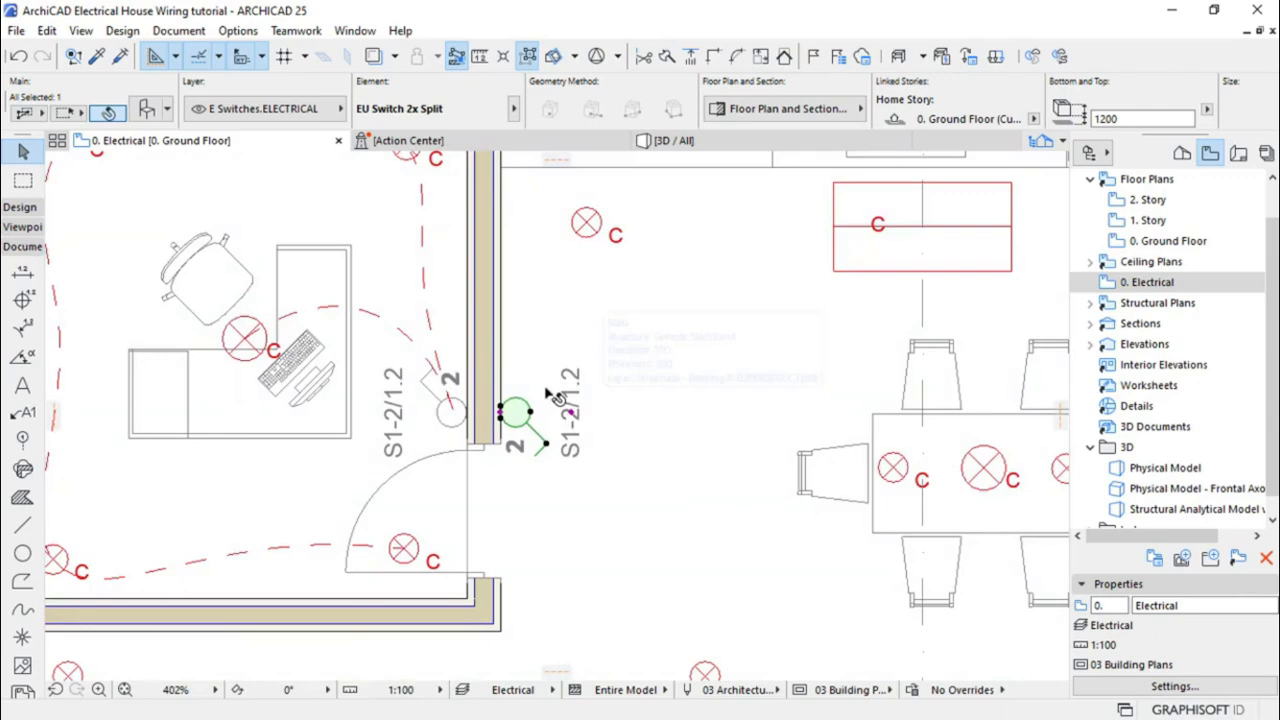
{"action": "scroll", "coordinate": [542, 412], "scroll_direction": "up", "scroll_amount": 1}
{"action": "scroll", "coordinate": [330, 487], "scroll_direction": "down", "scroll_amount": 5}
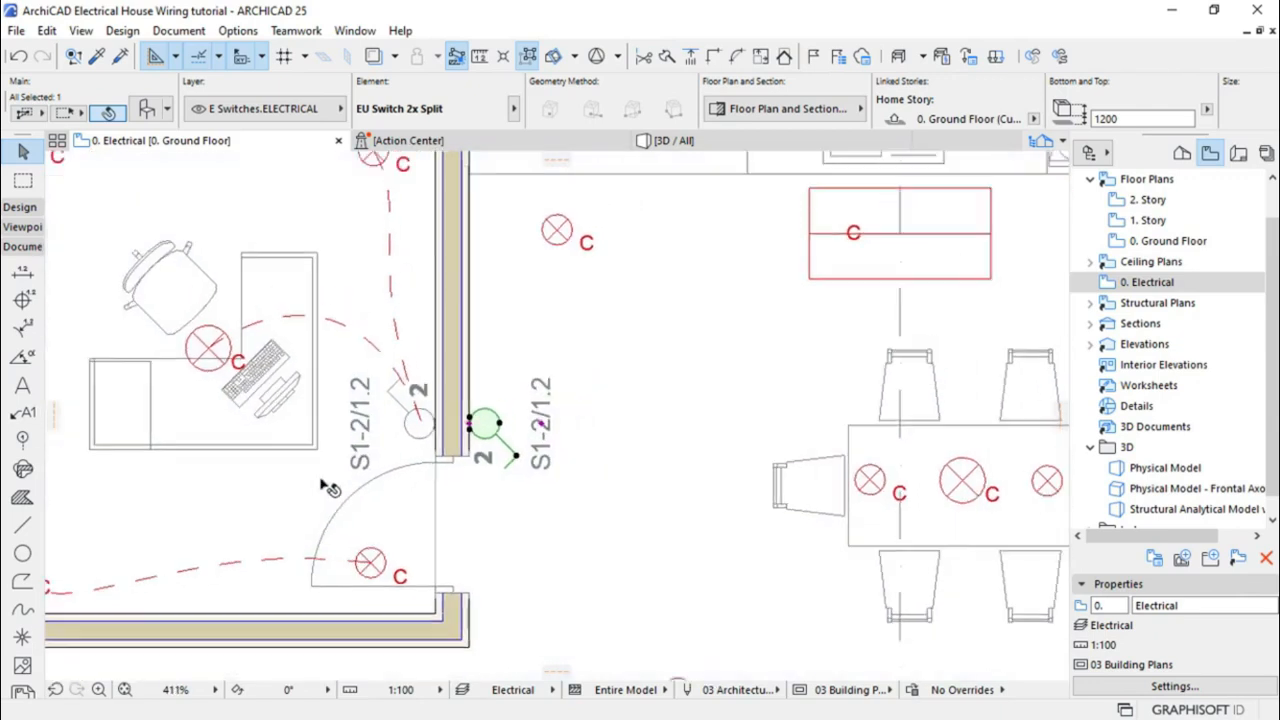
{"action": "scroll", "coordinate": [330, 487], "scroll_direction": "down", "scroll_amount": 1}
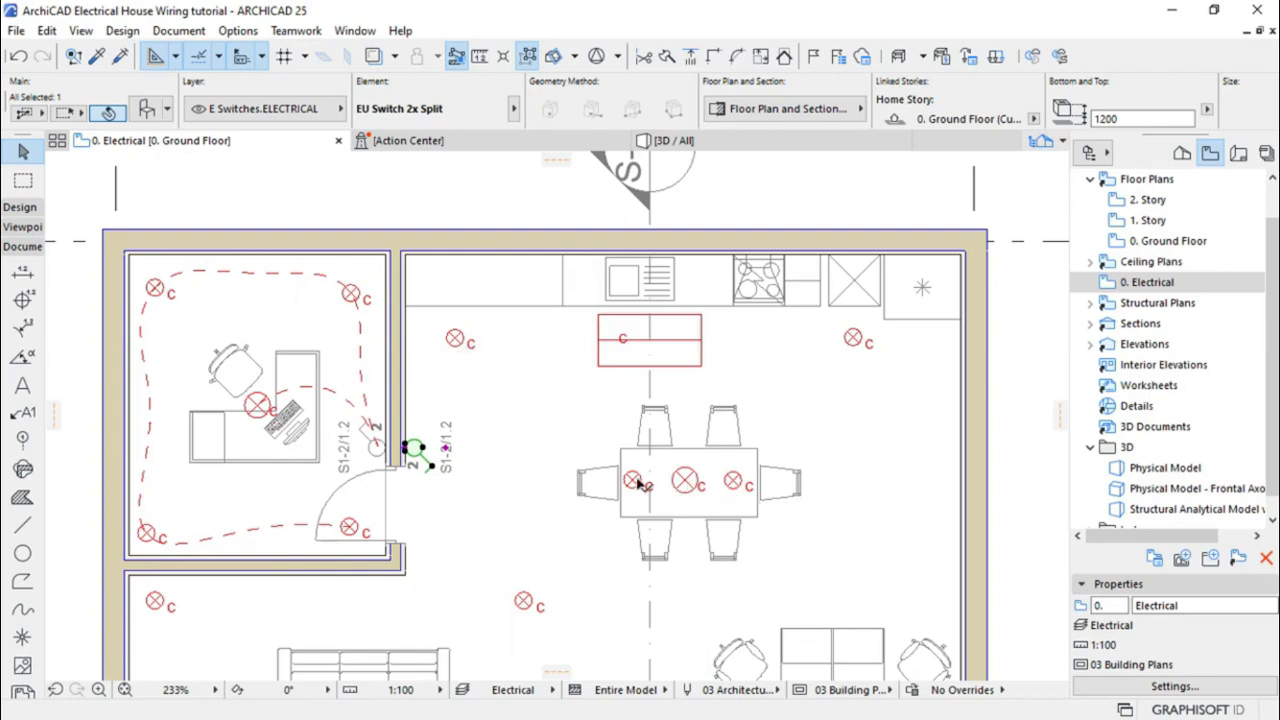
{"action": "scroll", "coordinate": [632, 477], "scroll_direction": "up", "scroll_amount": 1}
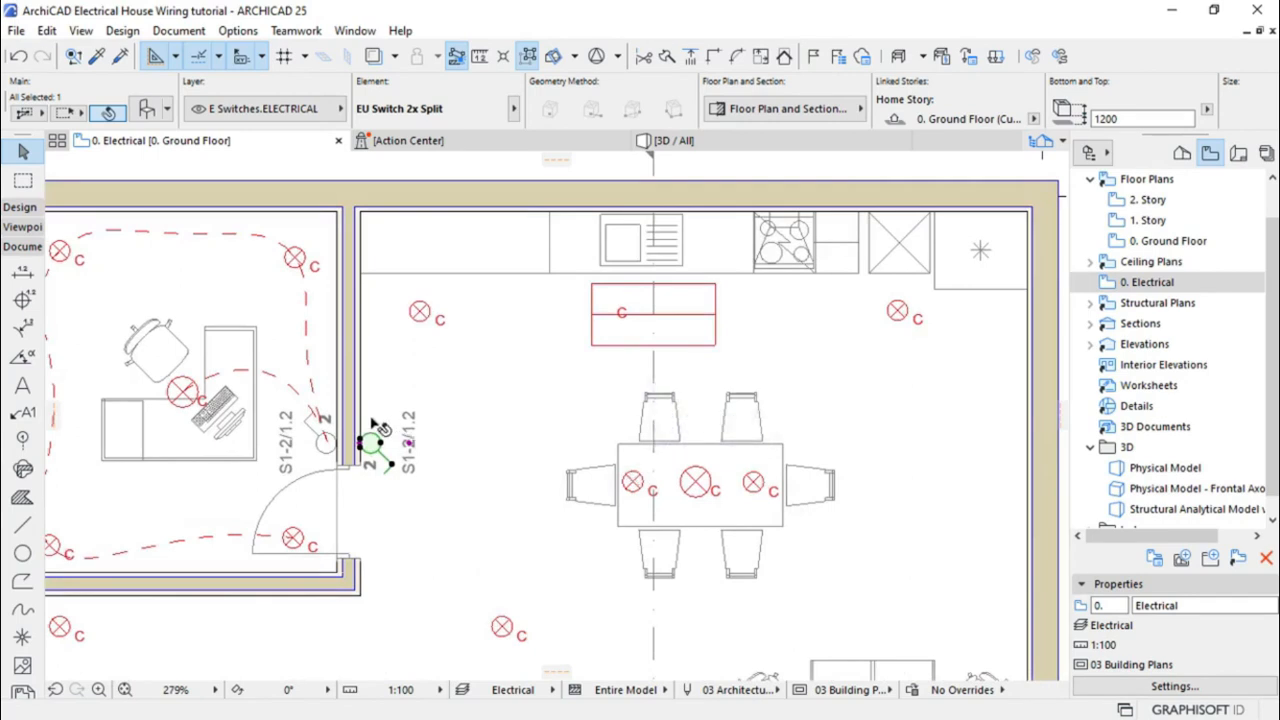
{"action": "left_click", "coordinate": [459, 414]}
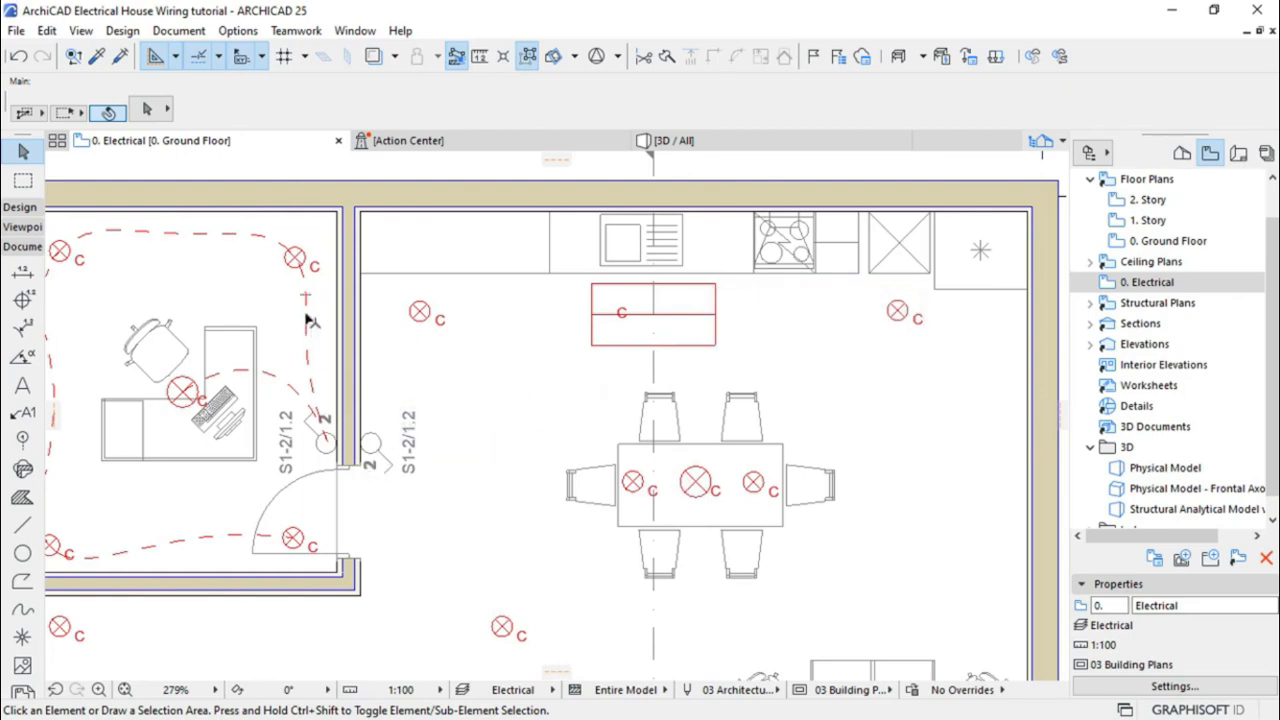
Copy the red dashed wire settings and start a spline from the new switch through the upper-left kitchen lamp
{"action": "left_click", "coordinate": [97, 57]}
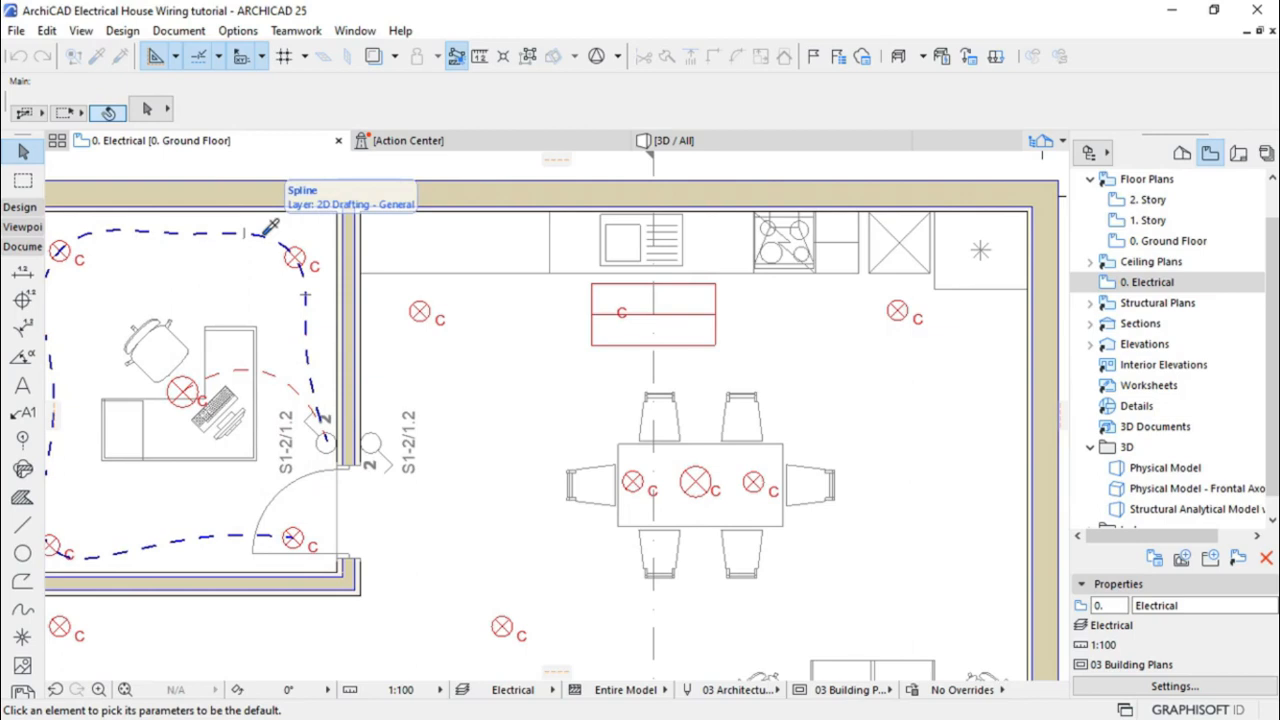
{"action": "left_click", "coordinate": [263, 234]}
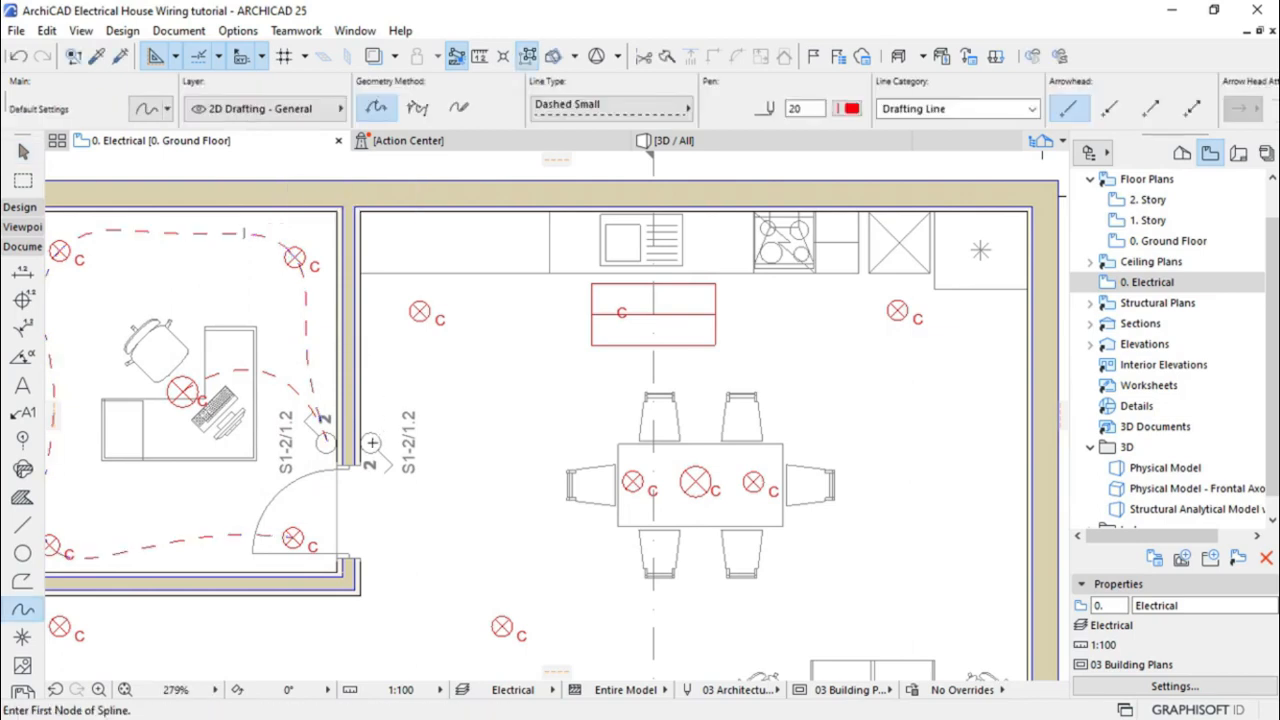
{"action": "left_click", "coordinate": [371, 442]}
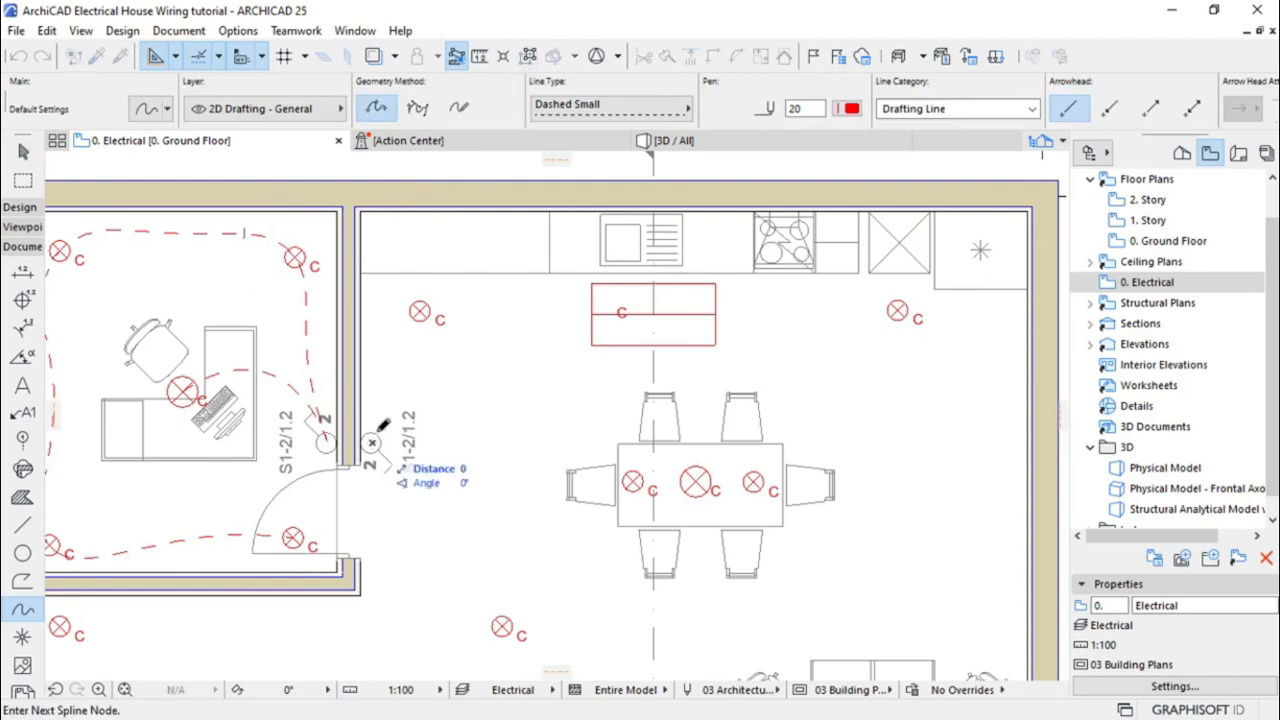
{"action": "left_click", "coordinate": [372, 368]}
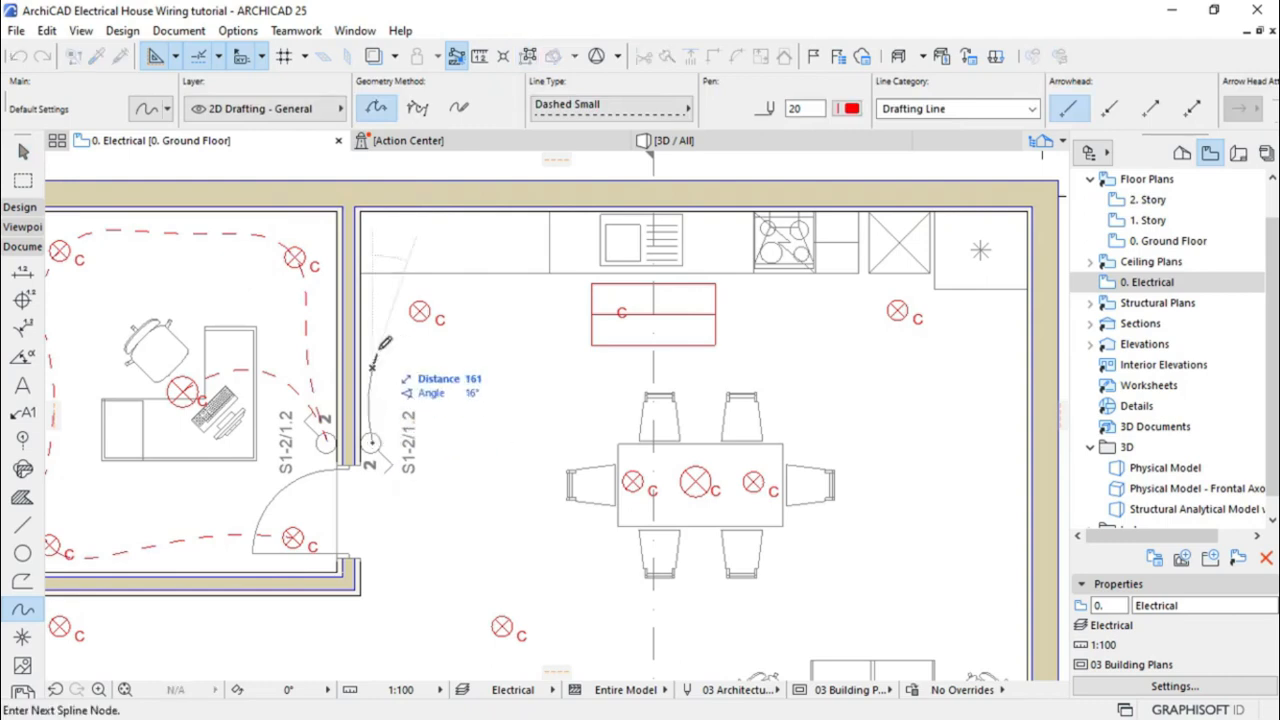
{"action": "left_click", "coordinate": [420, 311]}
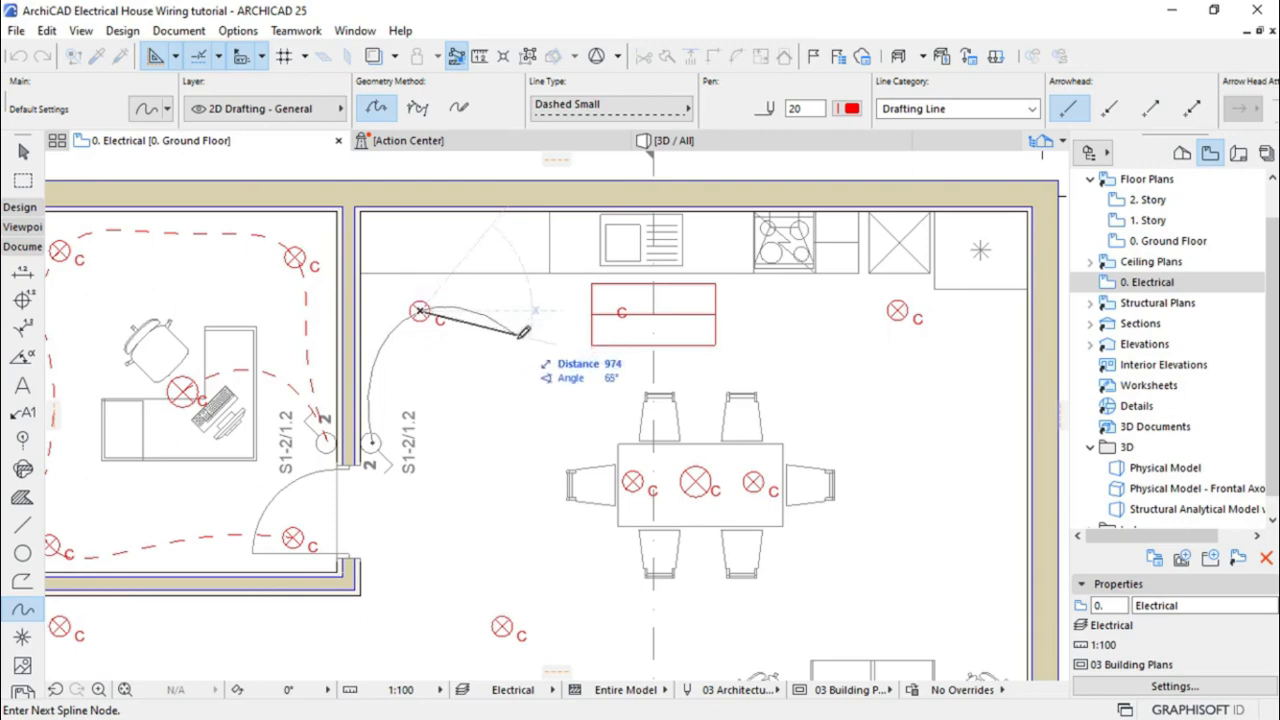
{"action": "left_click", "coordinate": [517, 341]}
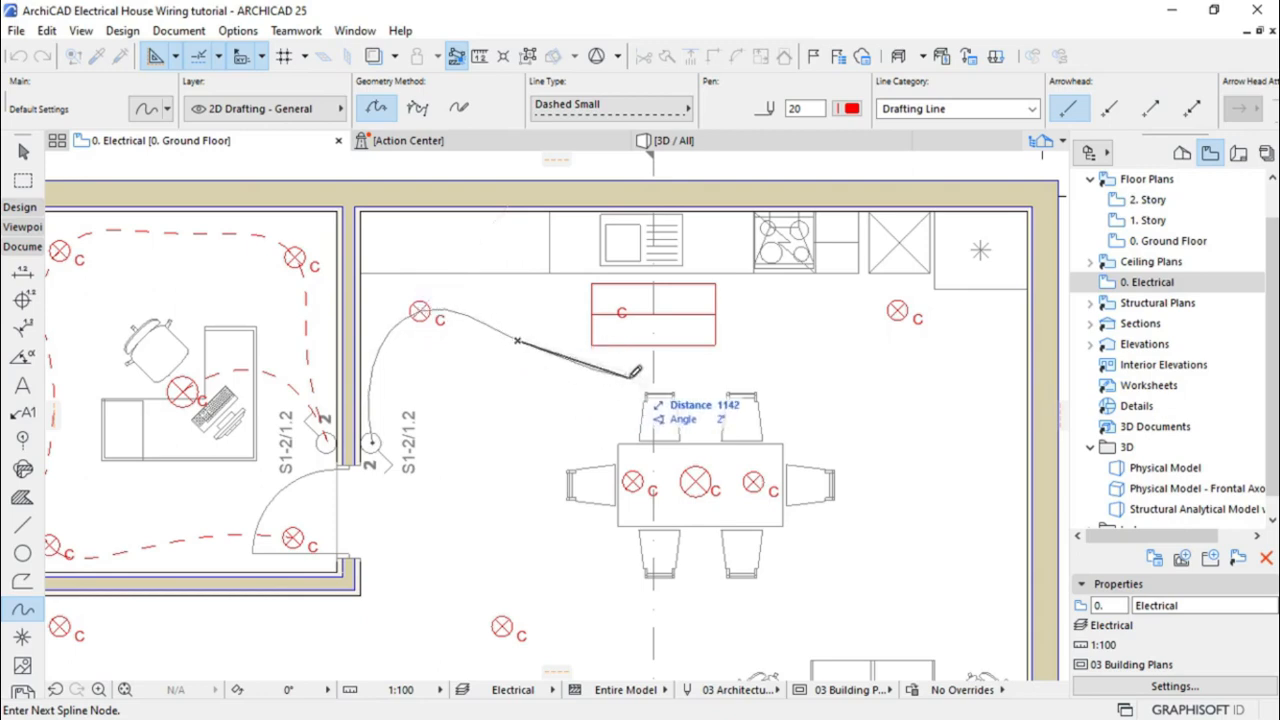
{"action": "left_click", "coordinate": [629, 378]}
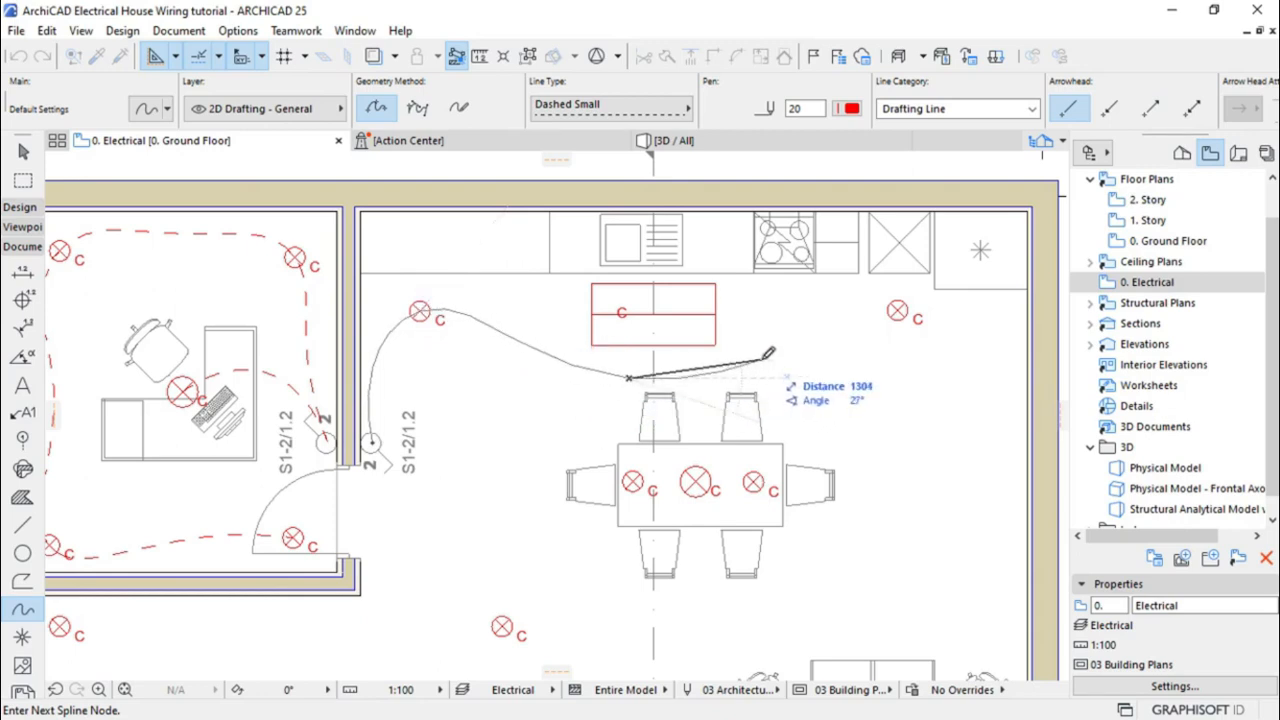
Continue the wire through the upper-right lamp and finish it across the three dining-table lamps
{"action": "left_click", "coordinate": [762, 358]}
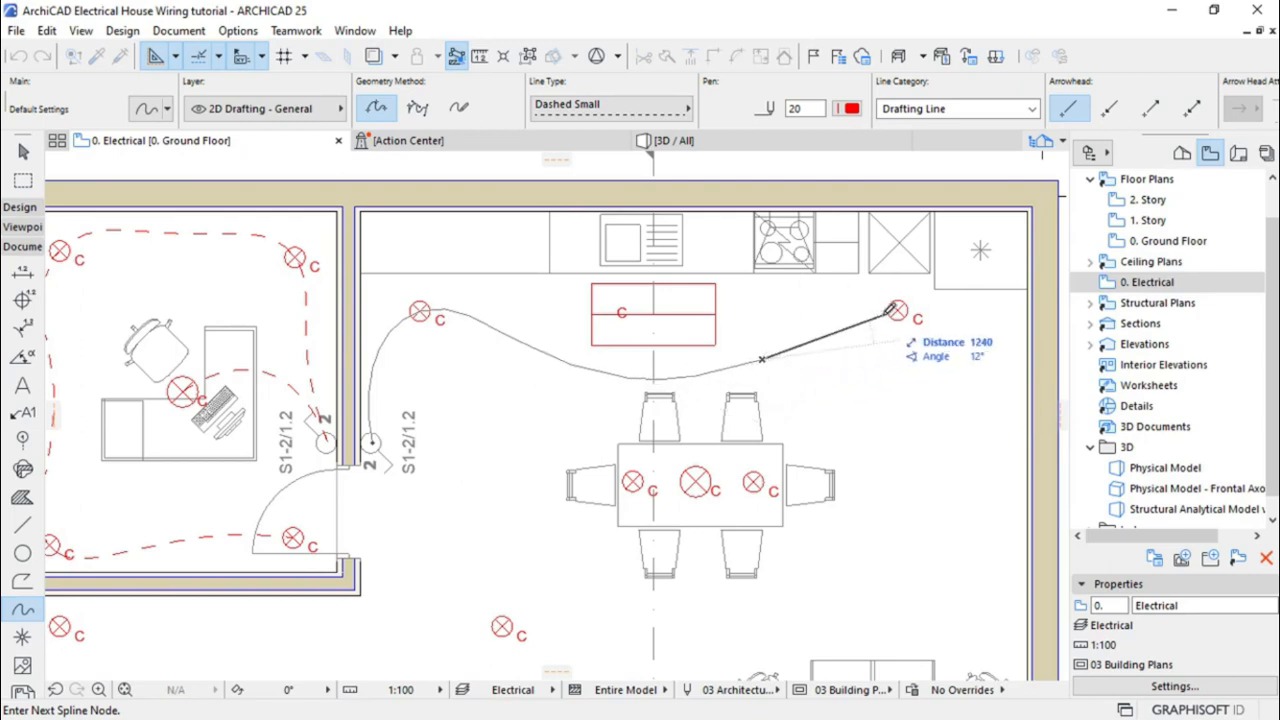
{"action": "left_click", "coordinate": [899, 310]}
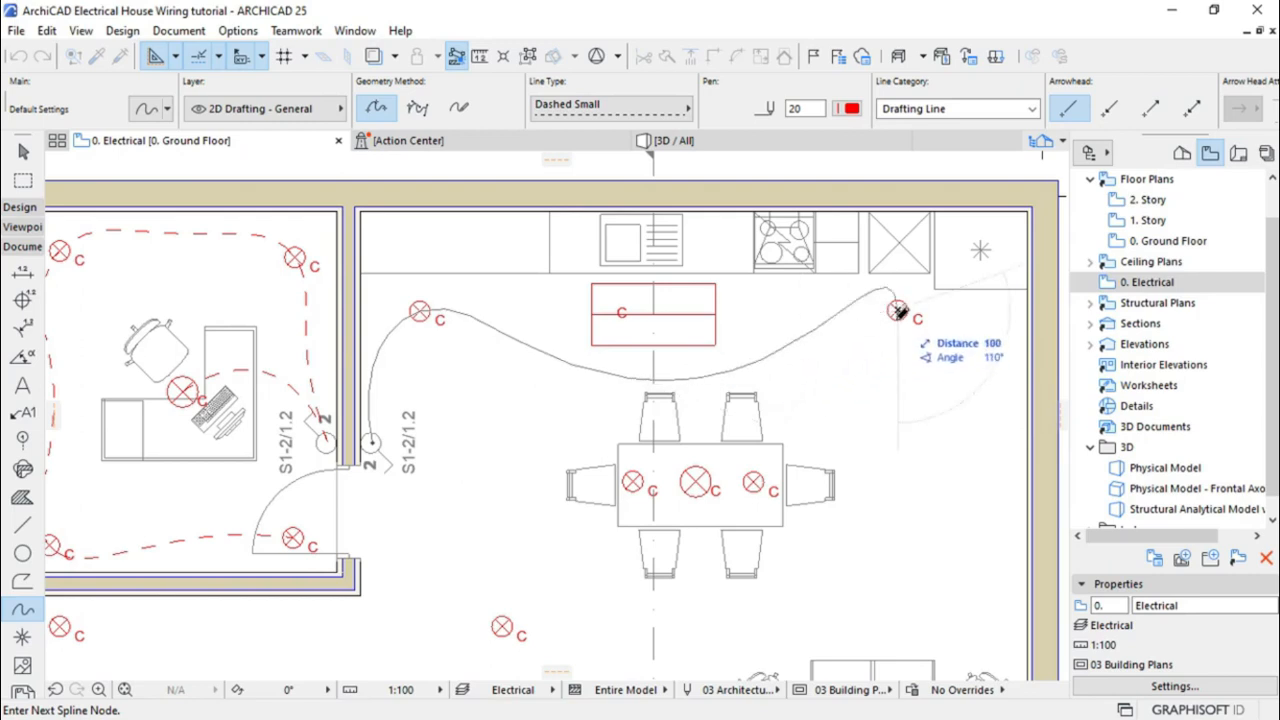
{"action": "left_click", "coordinate": [933, 366]}
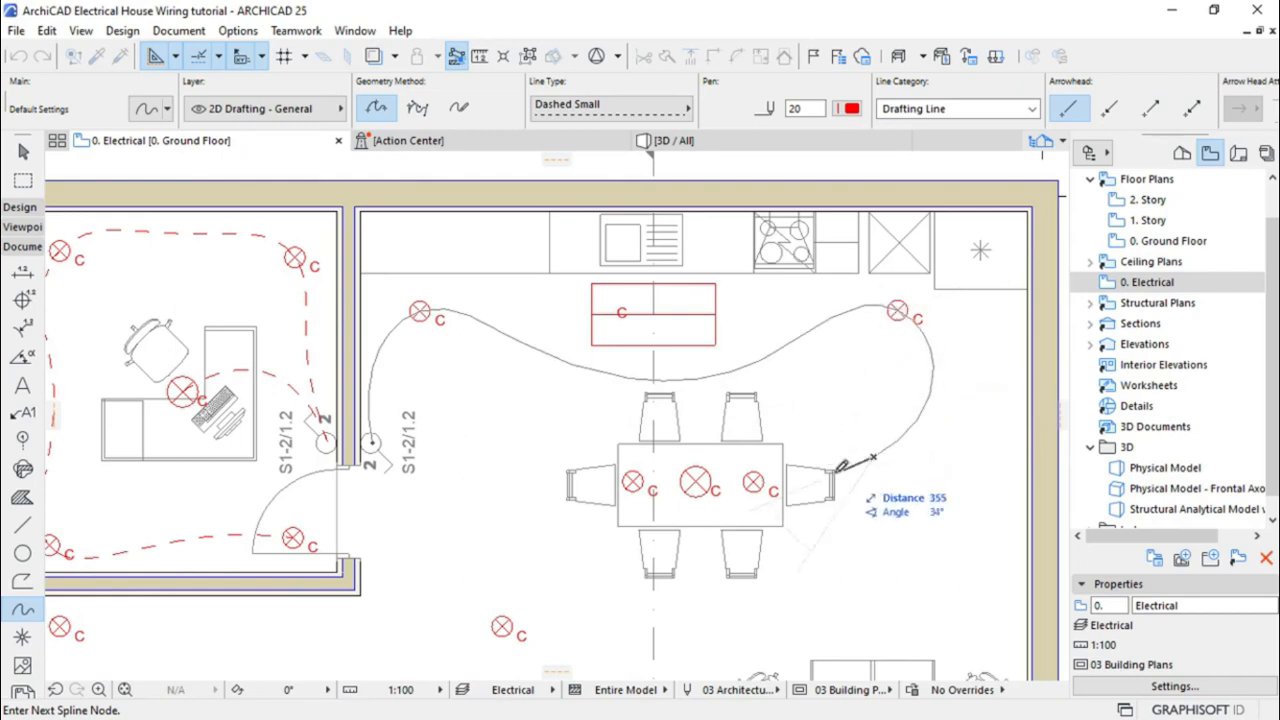
{"action": "left_click", "coordinate": [755, 481]}
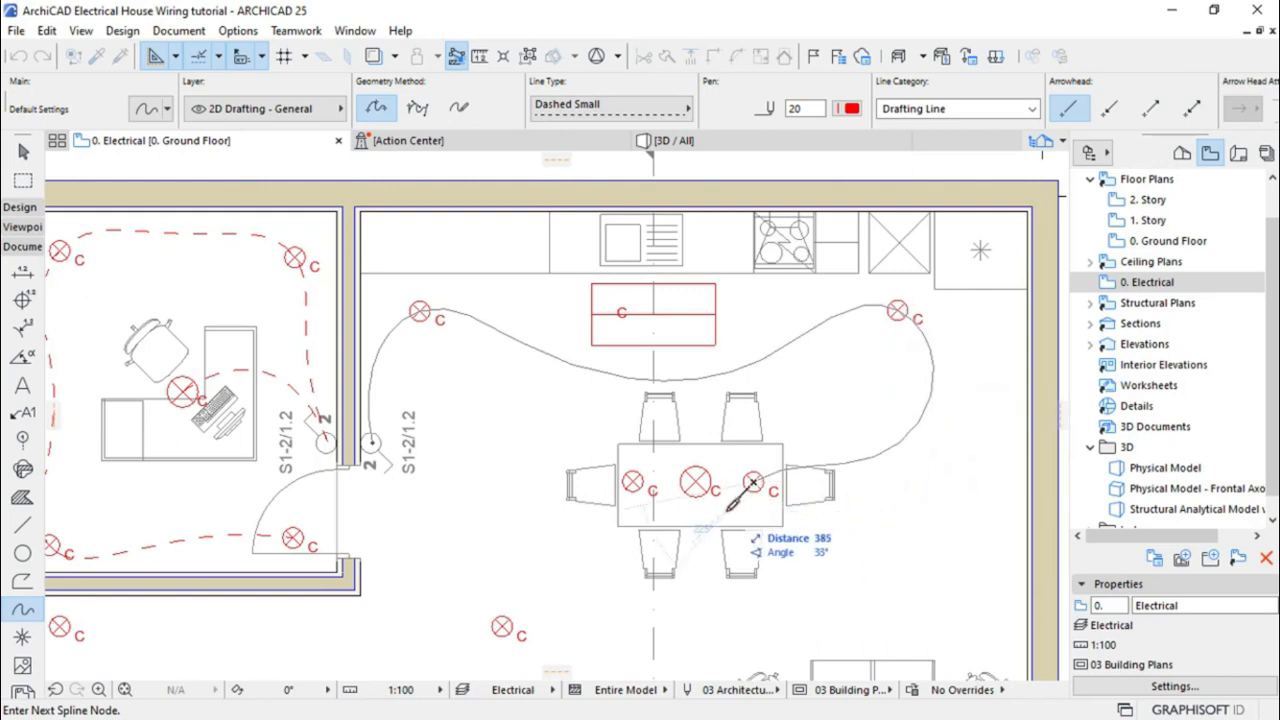
{"action": "left_click", "coordinate": [671, 515]}
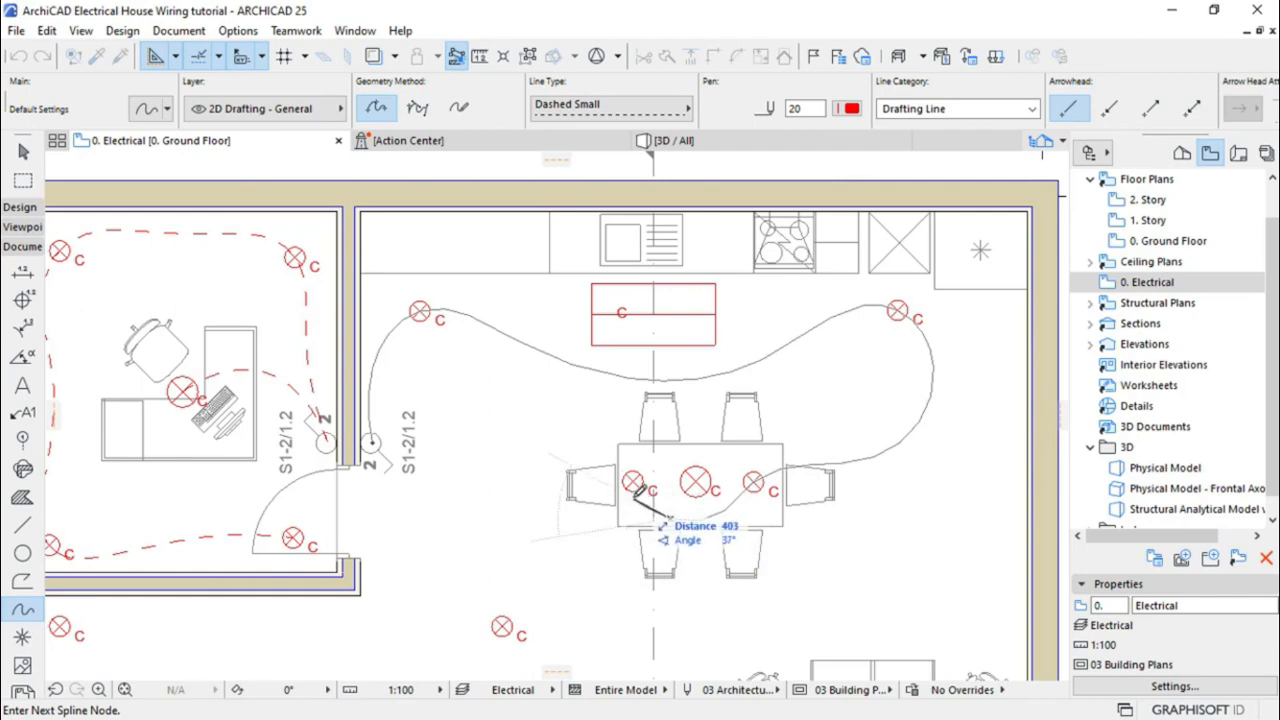
{"action": "left_click", "coordinate": [636, 481]}
{"action": "left_click", "coordinate": [636, 481]}
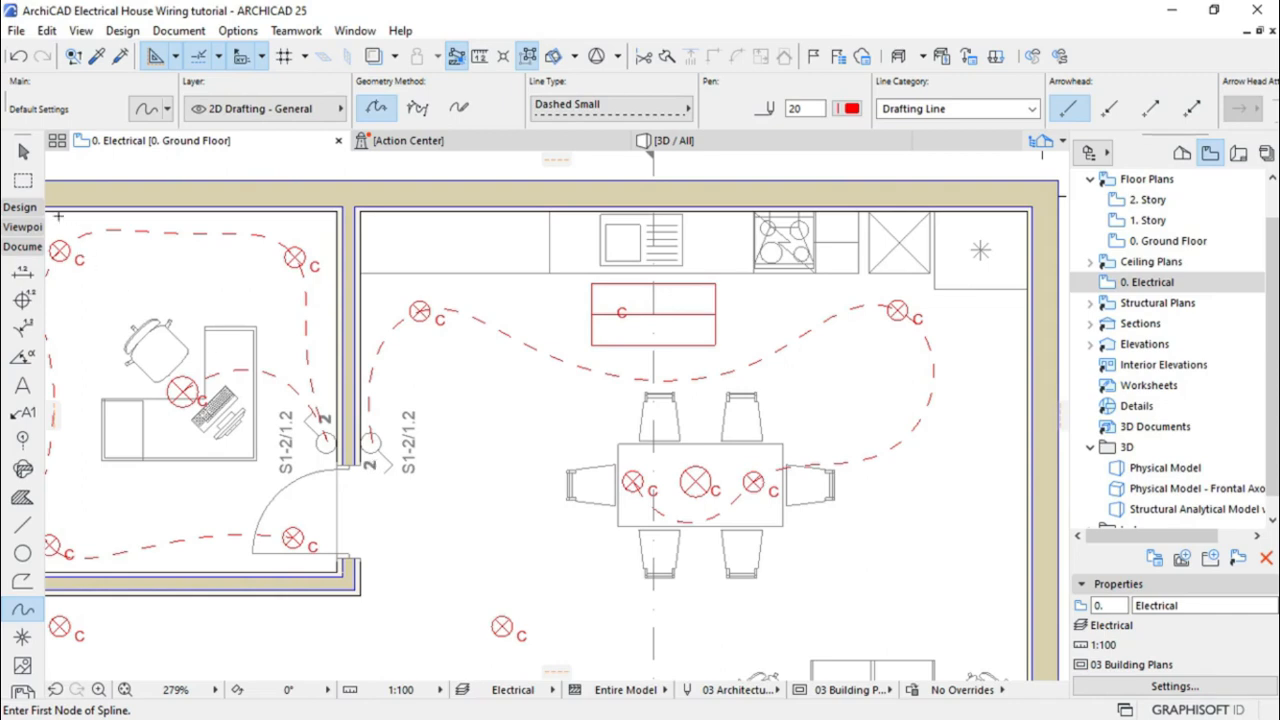
Select the door switch and choose EU Switch 3x from the Switches library folder
{"action": "left_click", "coordinate": [23, 151]}
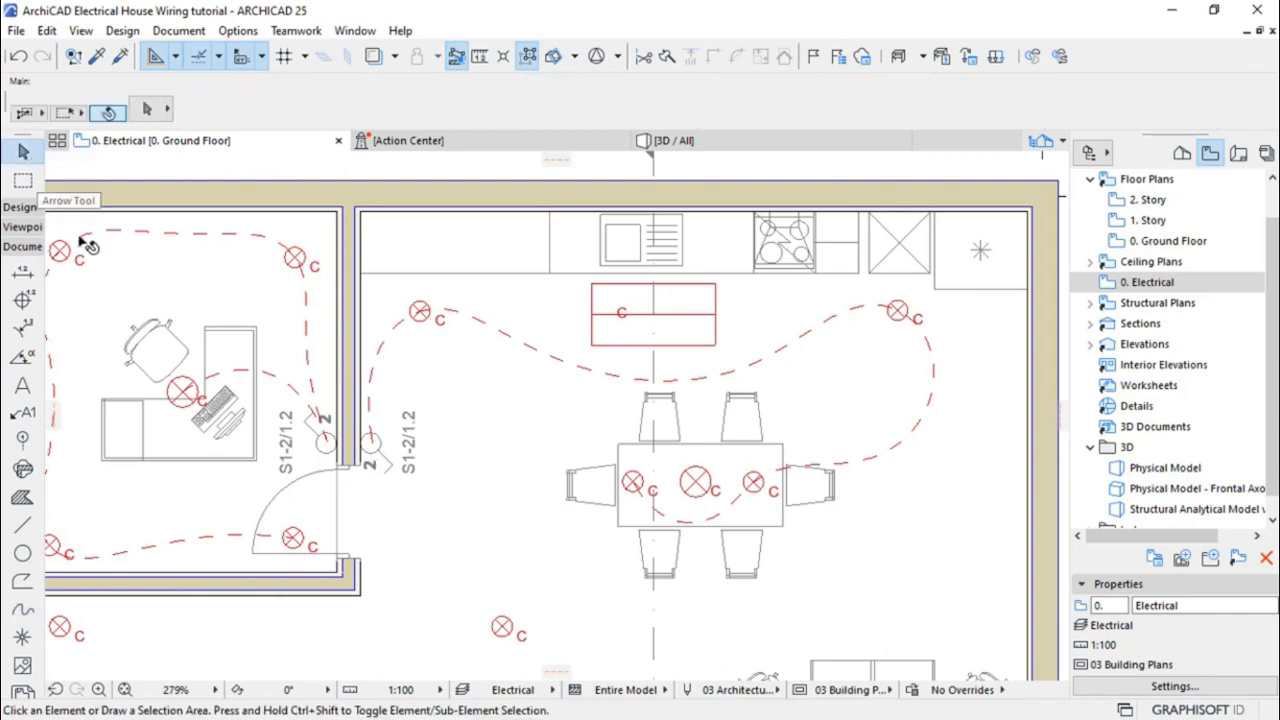
{"action": "left_click", "coordinate": [372, 458]}
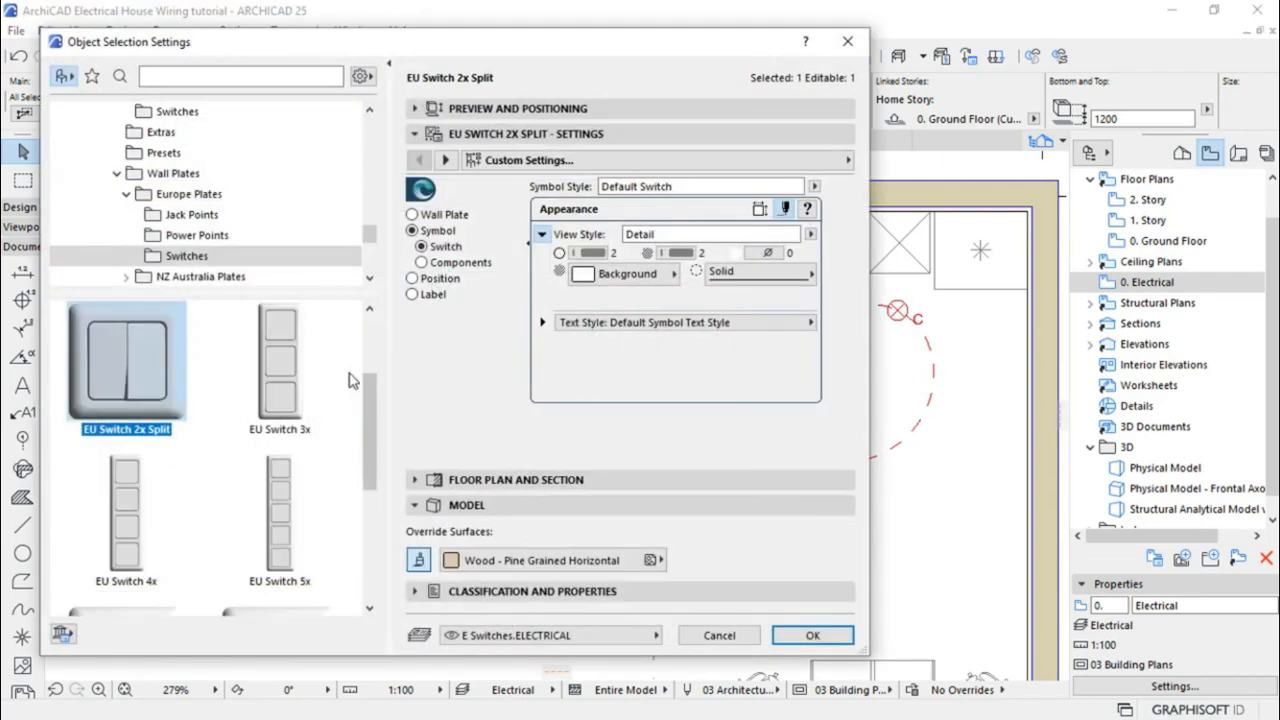
{"action": "scroll", "coordinate": [372, 378], "scroll_direction": "up", "scroll_amount": 1}
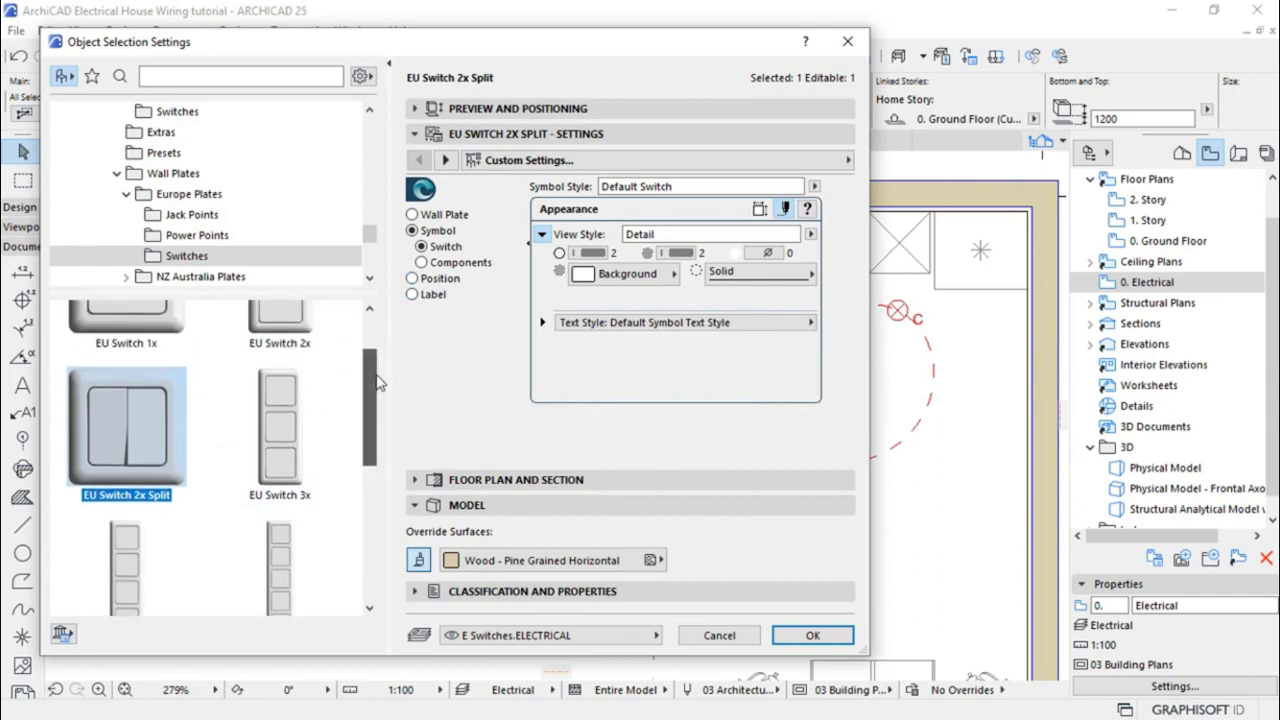
{"action": "scroll", "coordinate": [378, 385], "scroll_direction": "up", "scroll_amount": 1}
{"action": "mouse_move", "coordinate": [371, 354]}
{"action": "left_mouse_down"}
{"action": "mouse_move", "coordinate": [353, 537]}
{"action": "mouse_move", "coordinate": [372, 333]}
{"action": "left_mouse_up"}
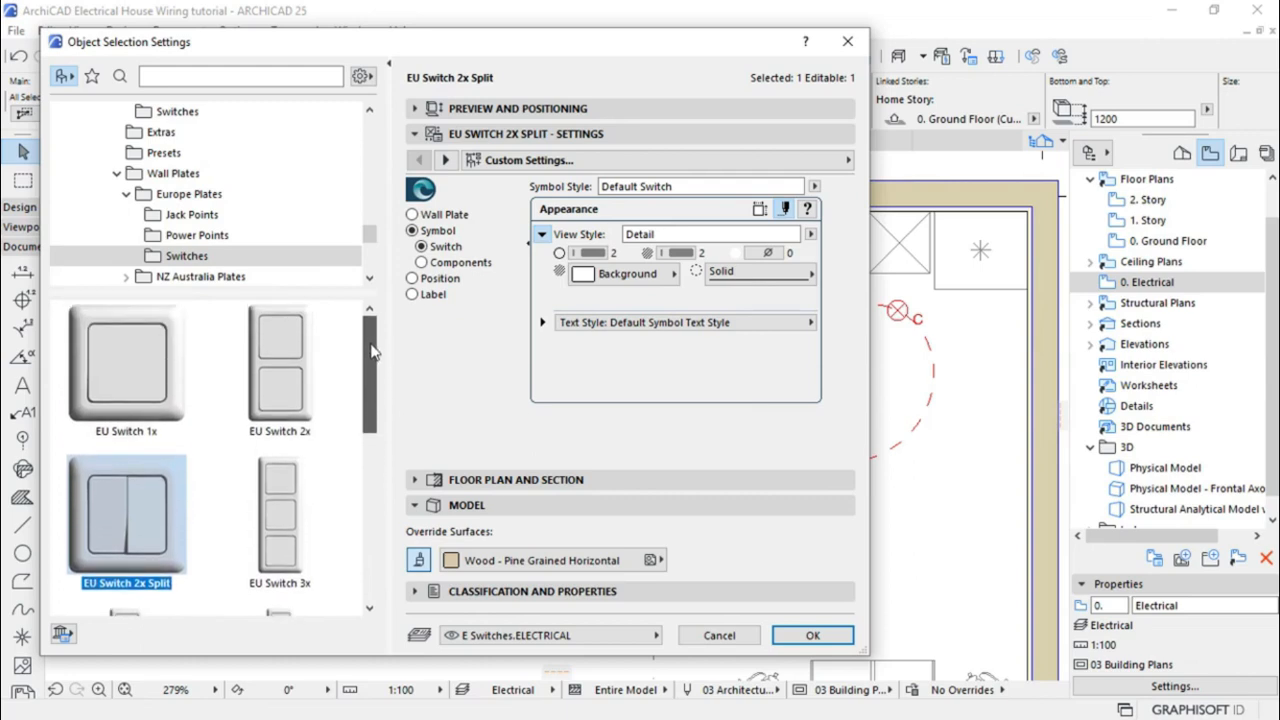
{"action": "left_click_drag", "start_coordinate": [371, 355], "coordinate": [371, 366]}
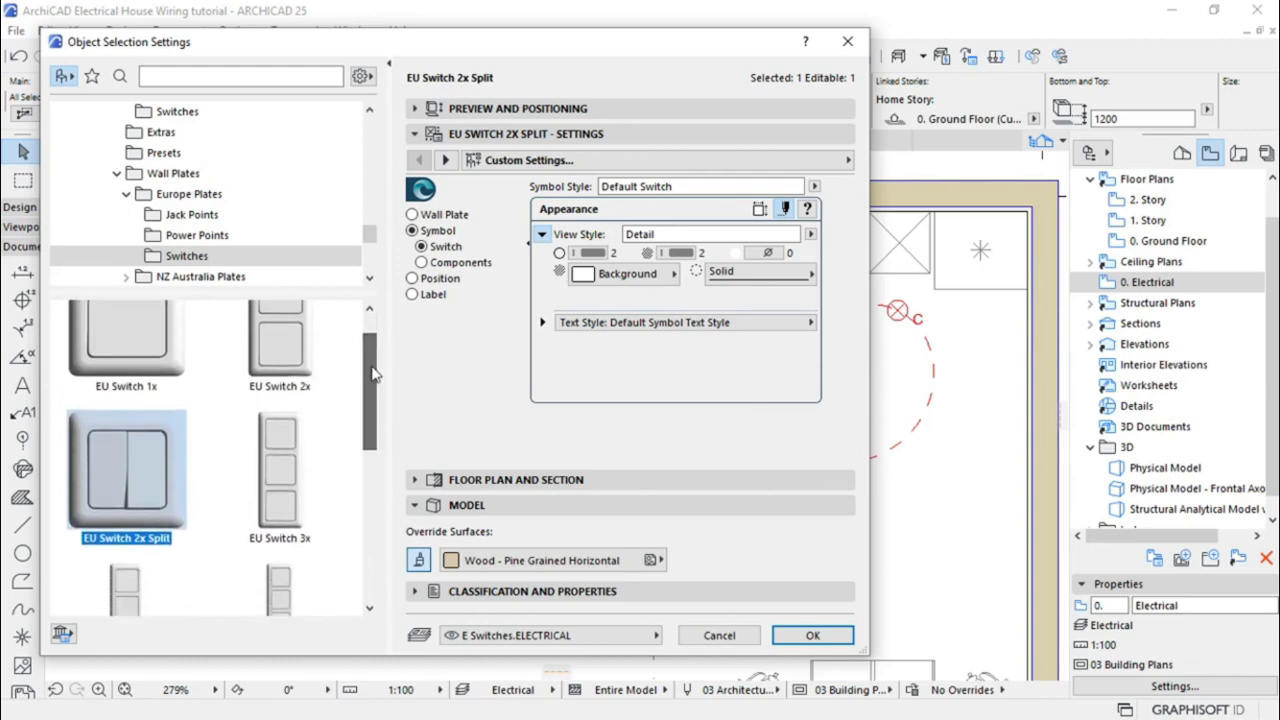
{"action": "left_click", "coordinate": [291, 480]}
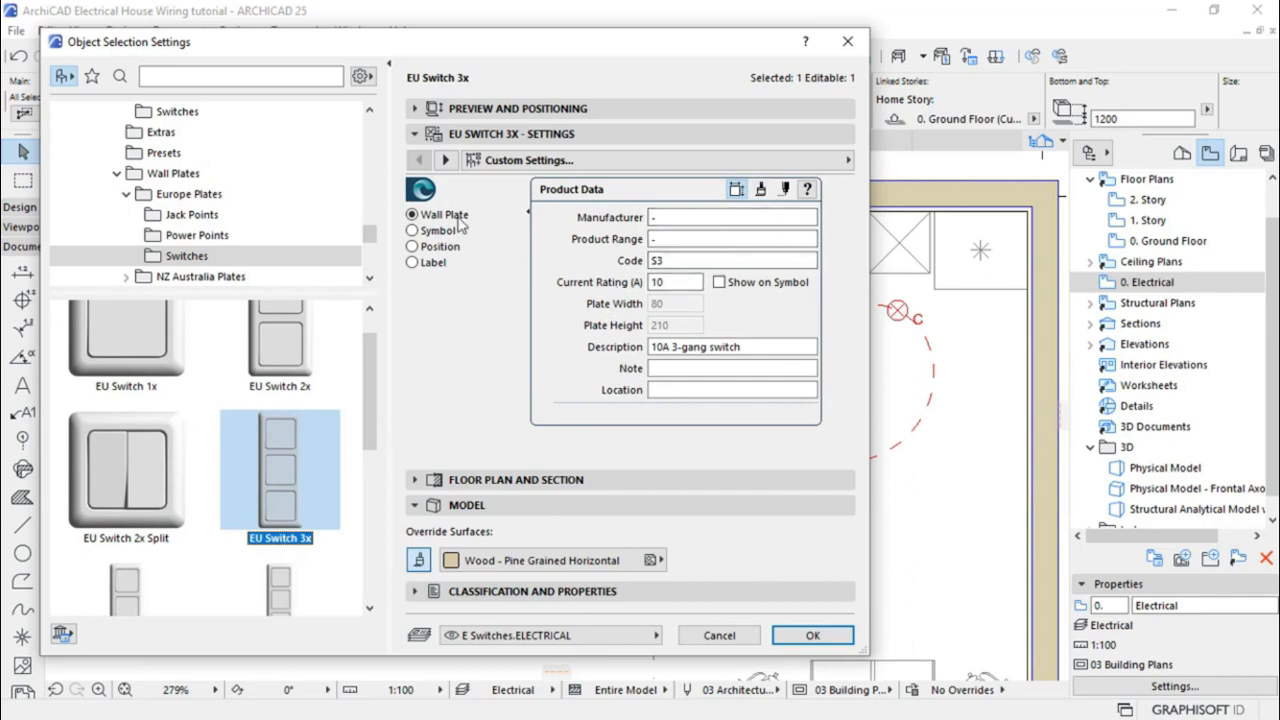
Turn on custom size settings for the EU Switch 3x plan symbol
{"action": "left_click", "coordinate": [427, 233]}
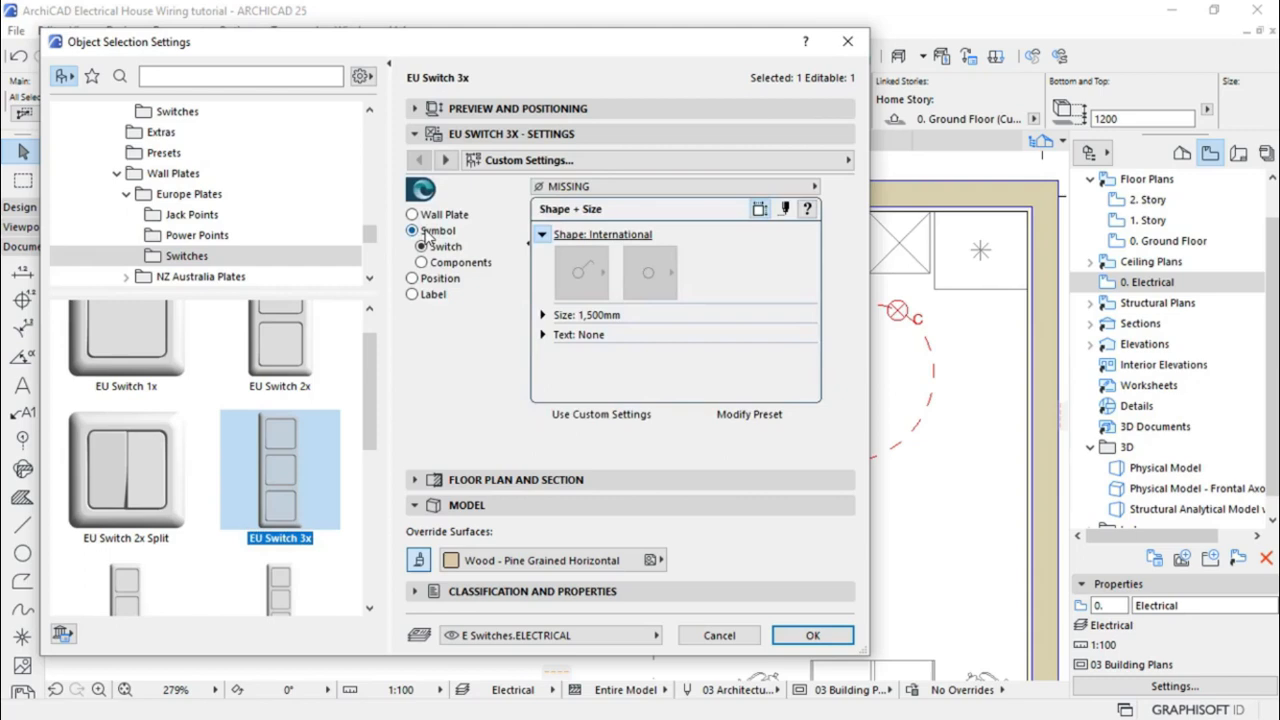
{"action": "left_click", "coordinate": [543, 315]}
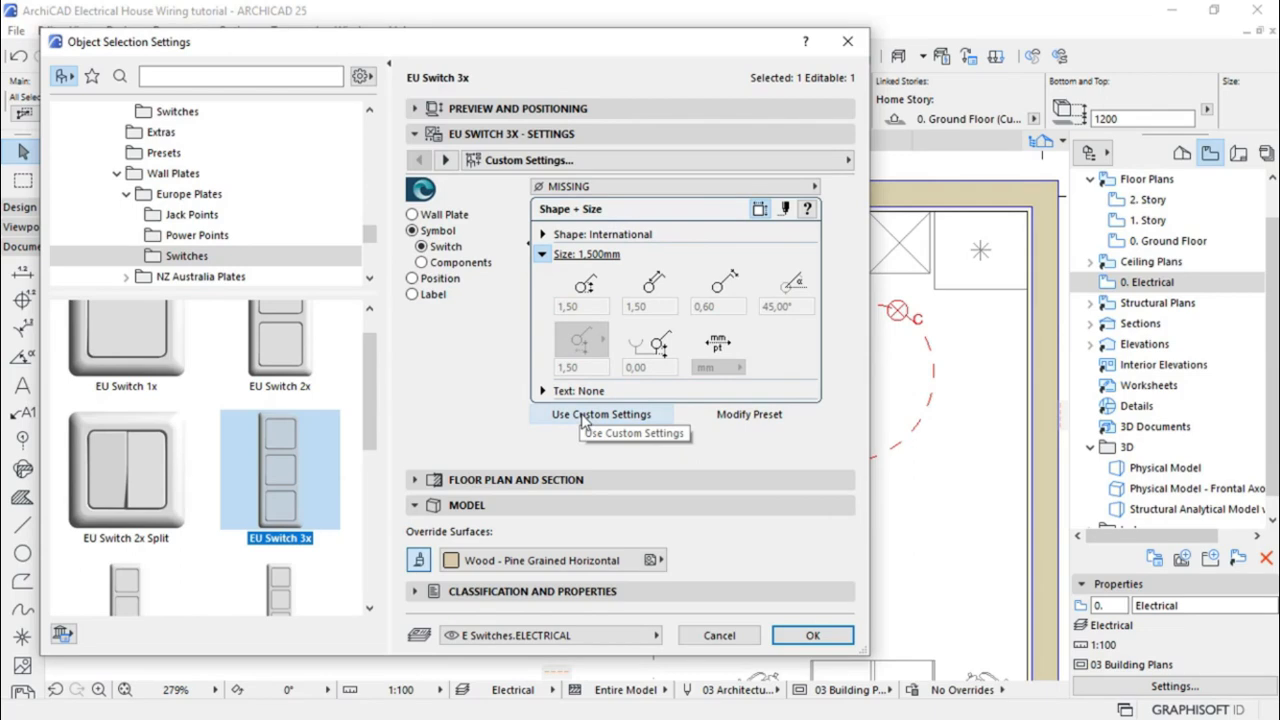
{"action": "left_click", "coordinate": [583, 416]}
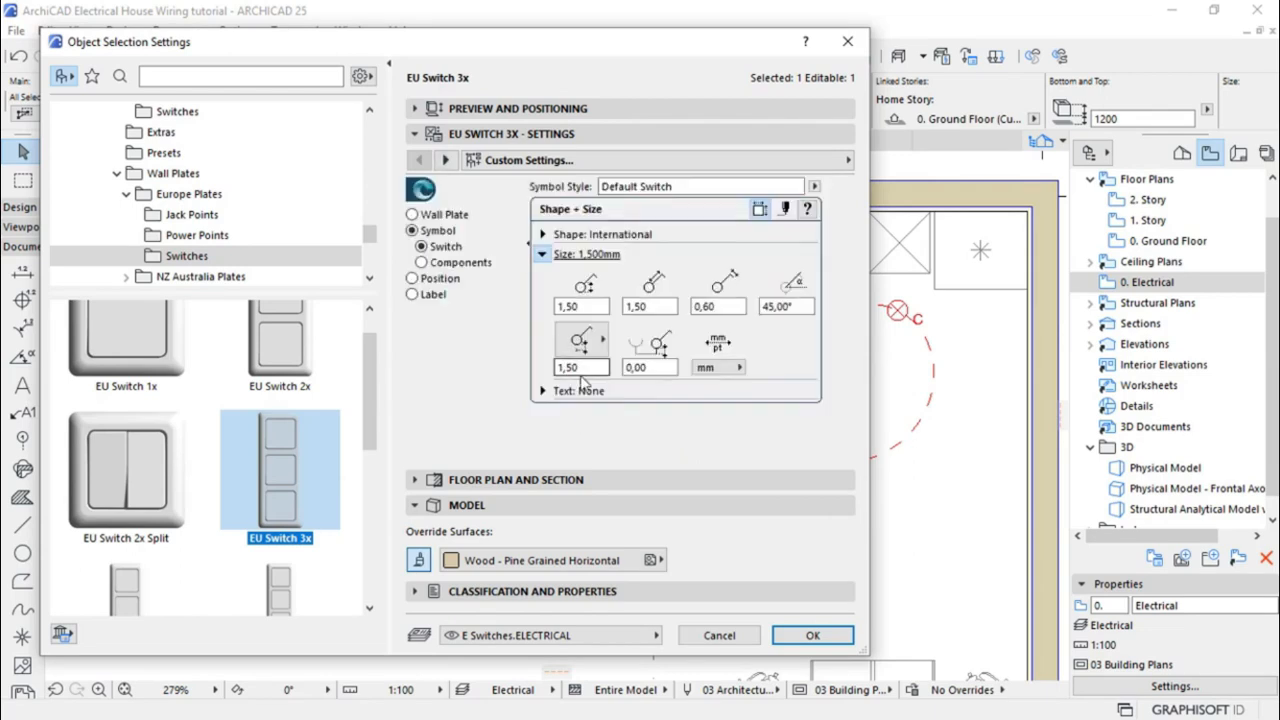
Enter symbol size values 2,00, 2,00 and 1,20 with zero leader length
{"action": "left_click_drag", "start_coordinate": [587, 307], "coordinate": [515, 306]}
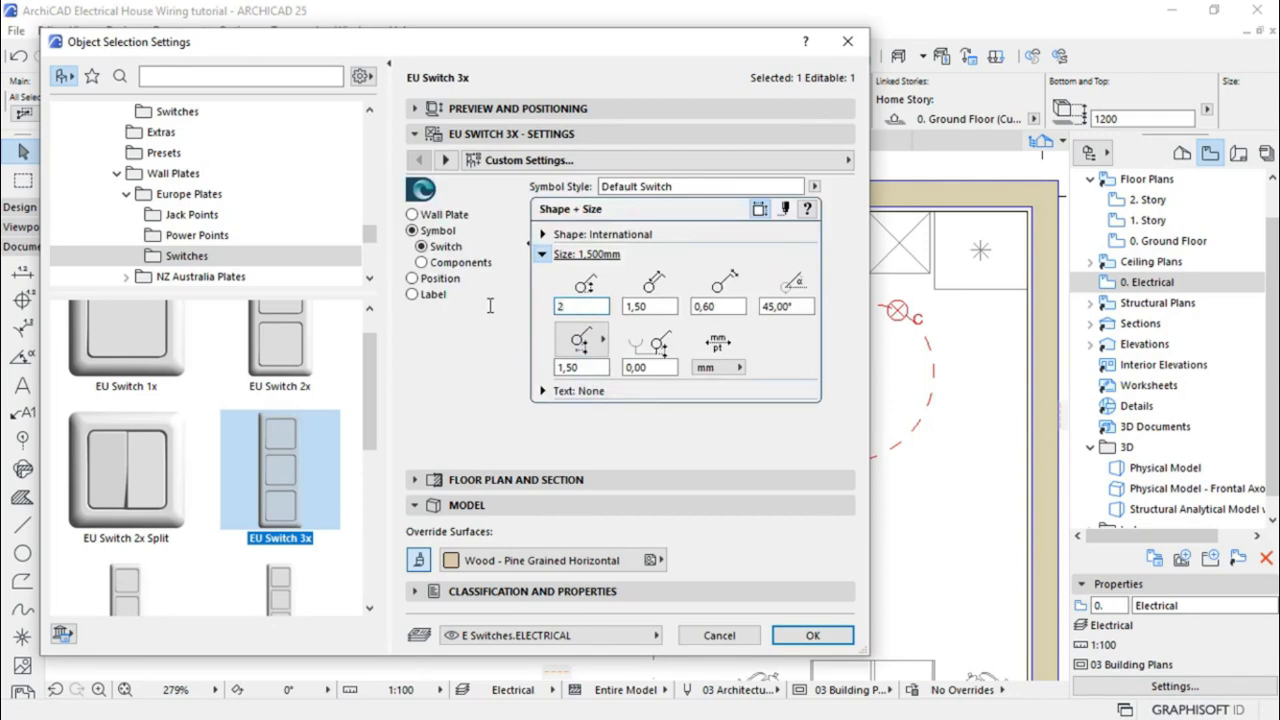
{"action": "type", "text": "2"}
{"action": "key", "text": "Tab"}
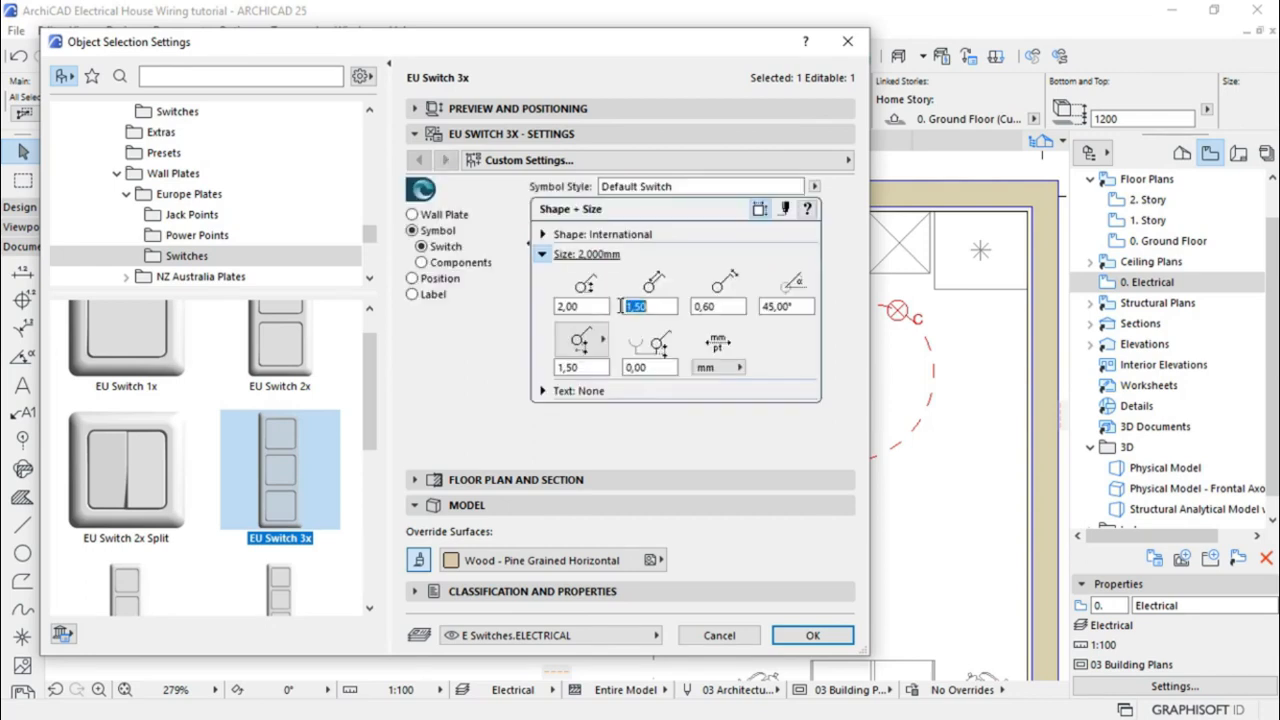
{"action": "type", "text": "2"}
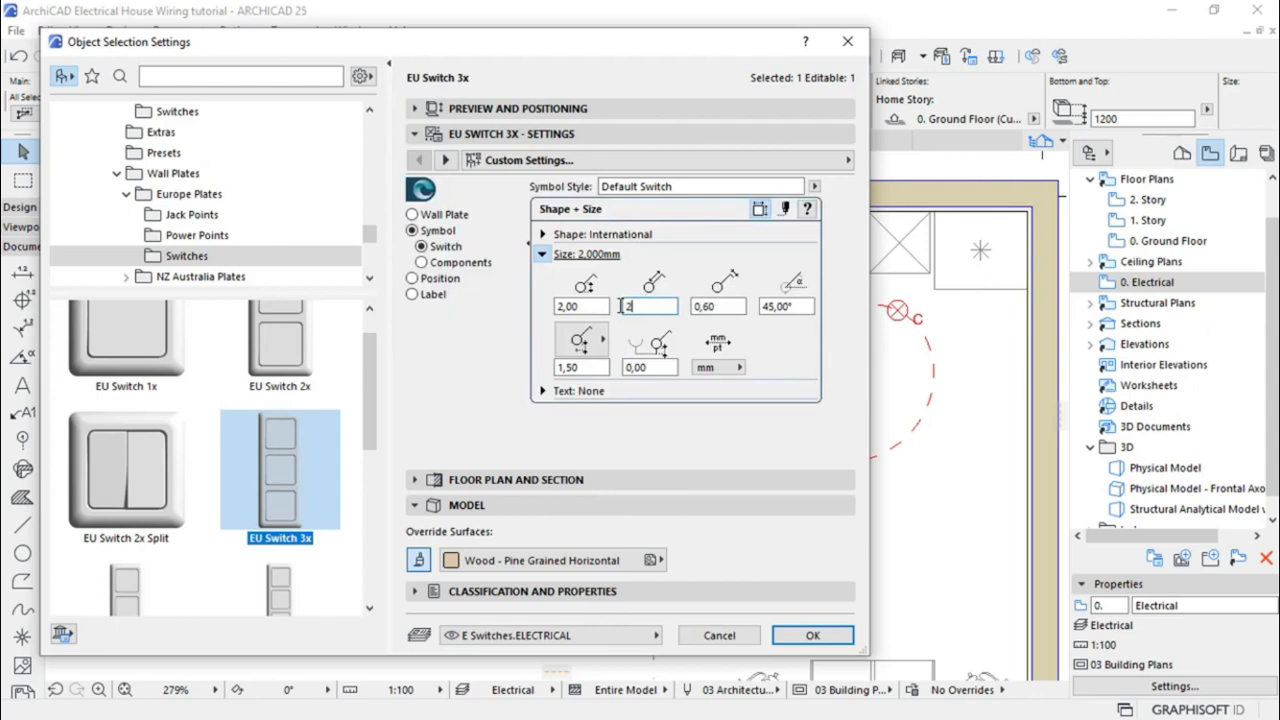
{"action": "key", "text": "Tab"}
{"action": "type", "text": "1,"}
{"action": "left_click", "coordinate": [560, 368]}
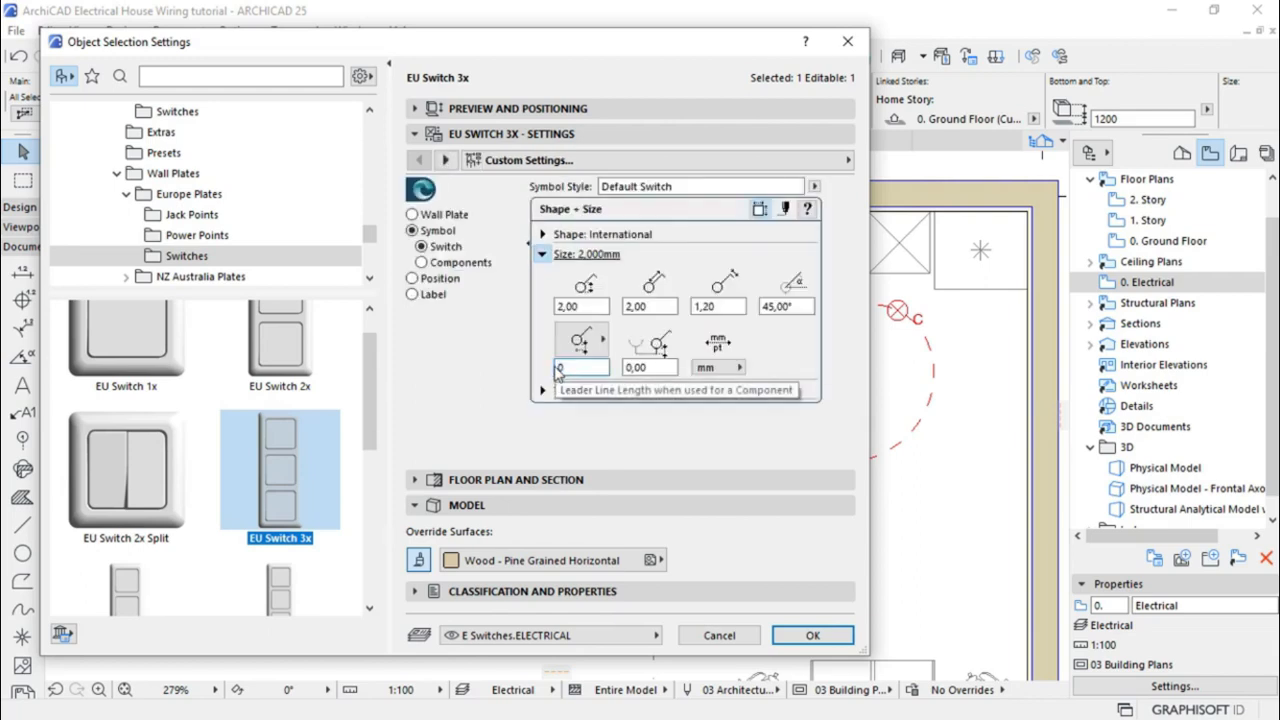
{"action": "left_click", "coordinate": [651, 367]}
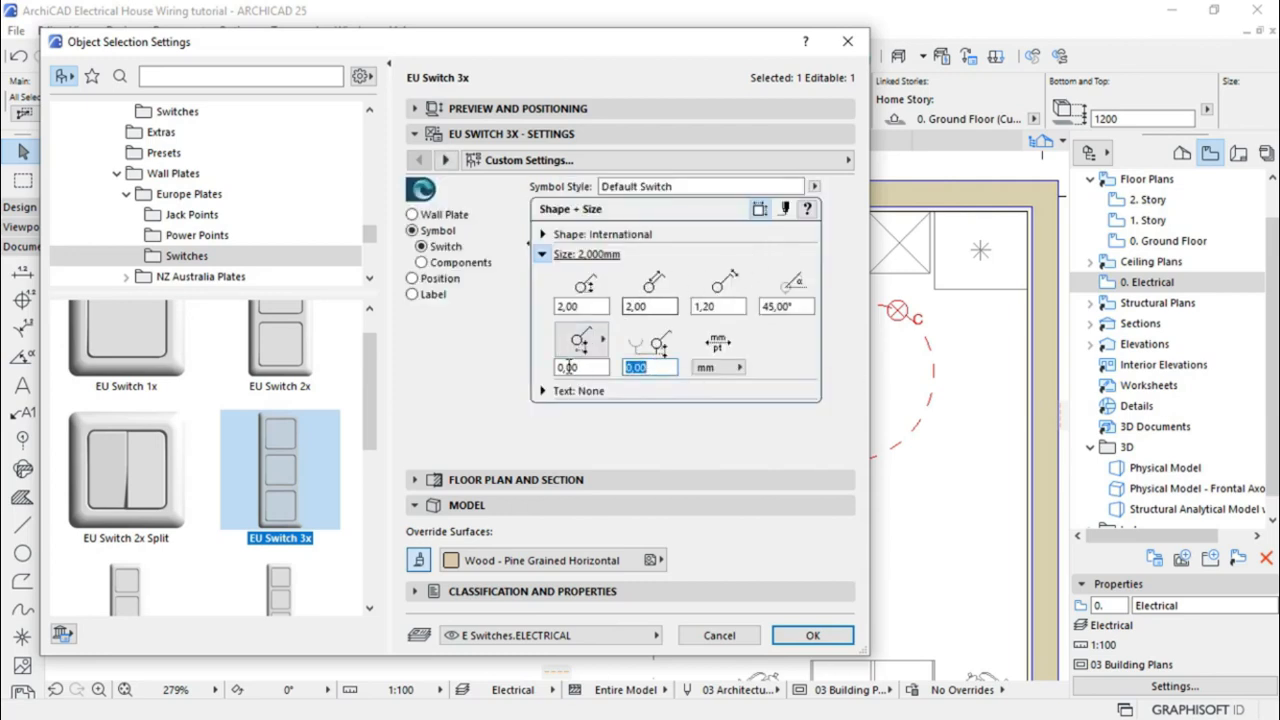
{"action": "left_click", "coordinate": [544, 392]}
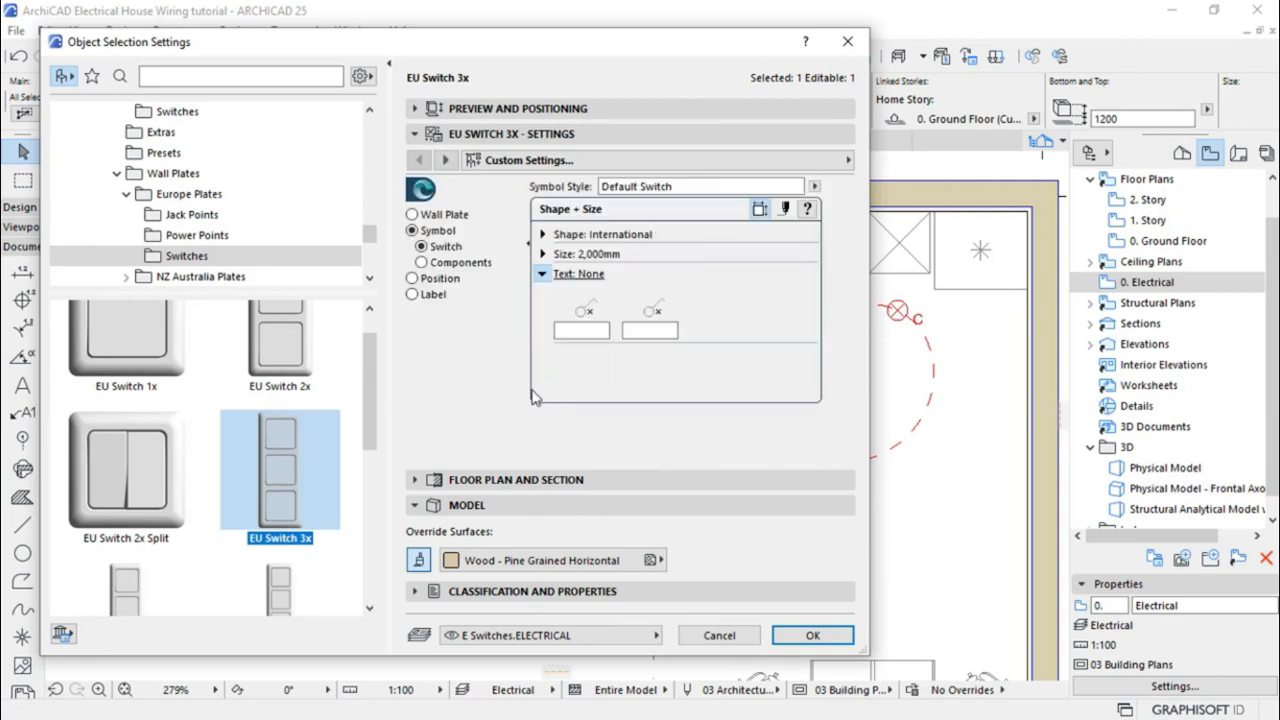
{"action": "left_click", "coordinate": [543, 254]}
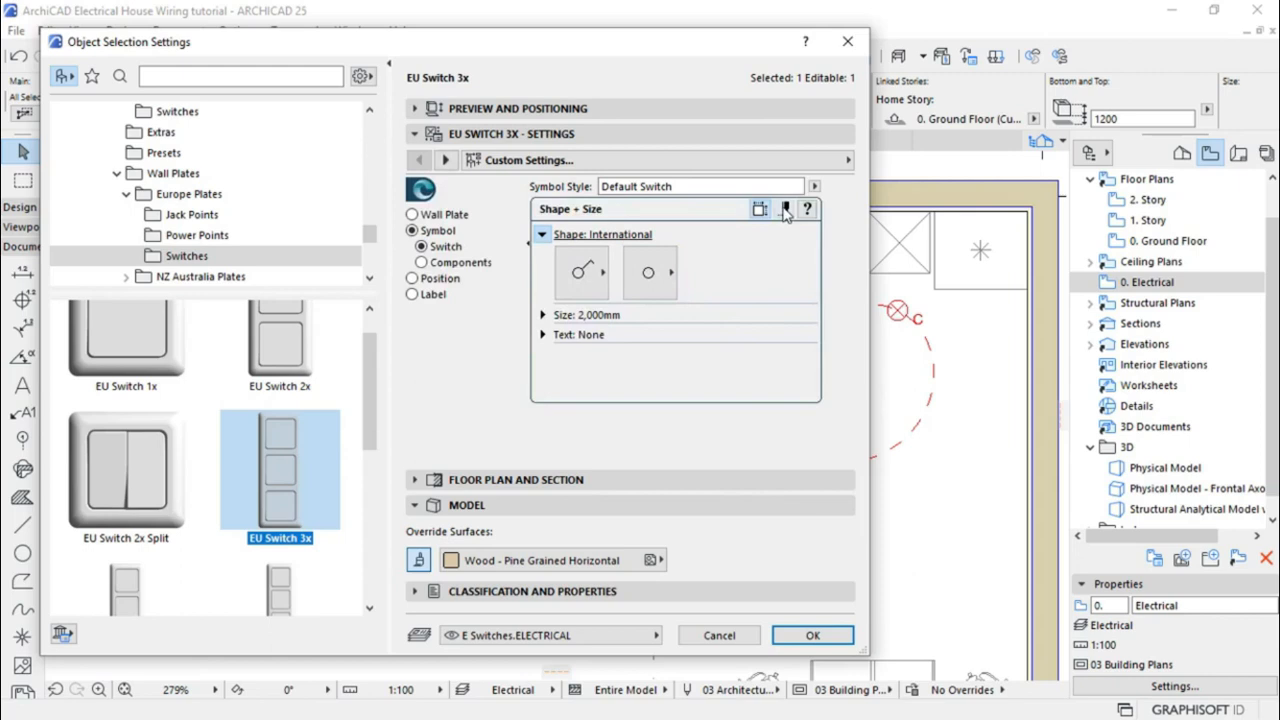
Set the switch symbol's view style to Detail
{"action": "left_click", "coordinate": [786, 211]}
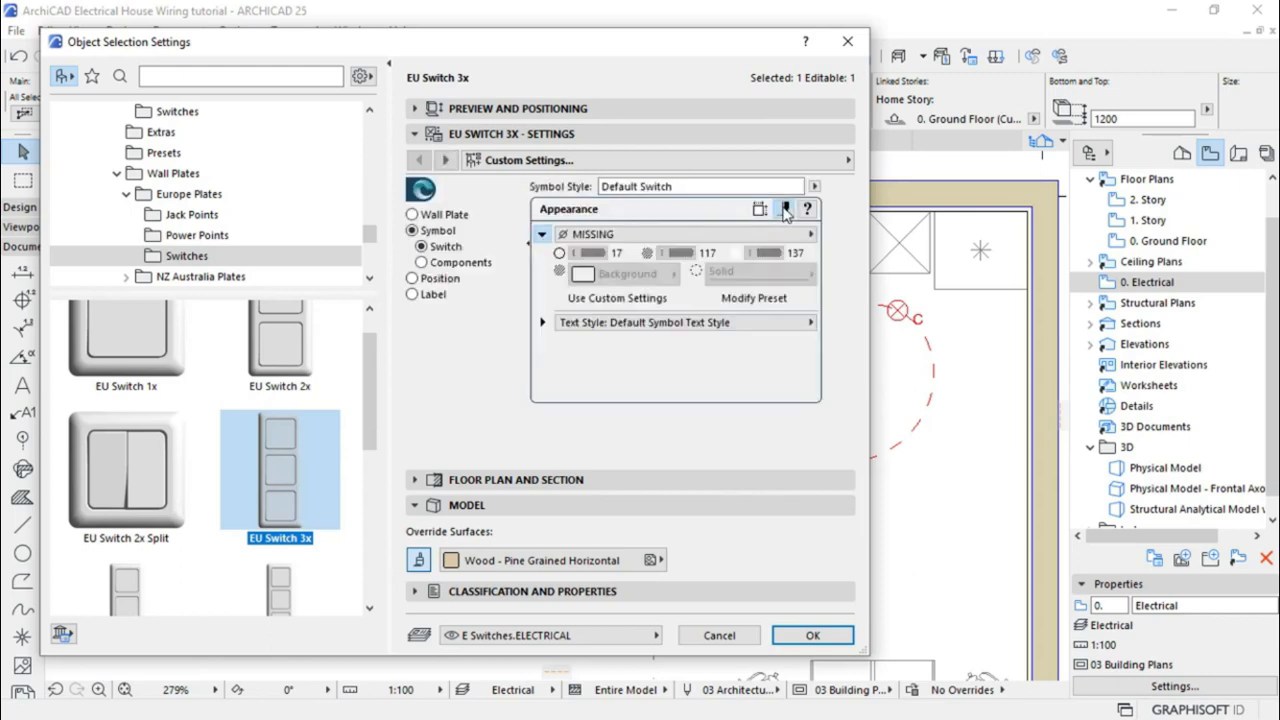
{"action": "left_click", "coordinate": [565, 235]}
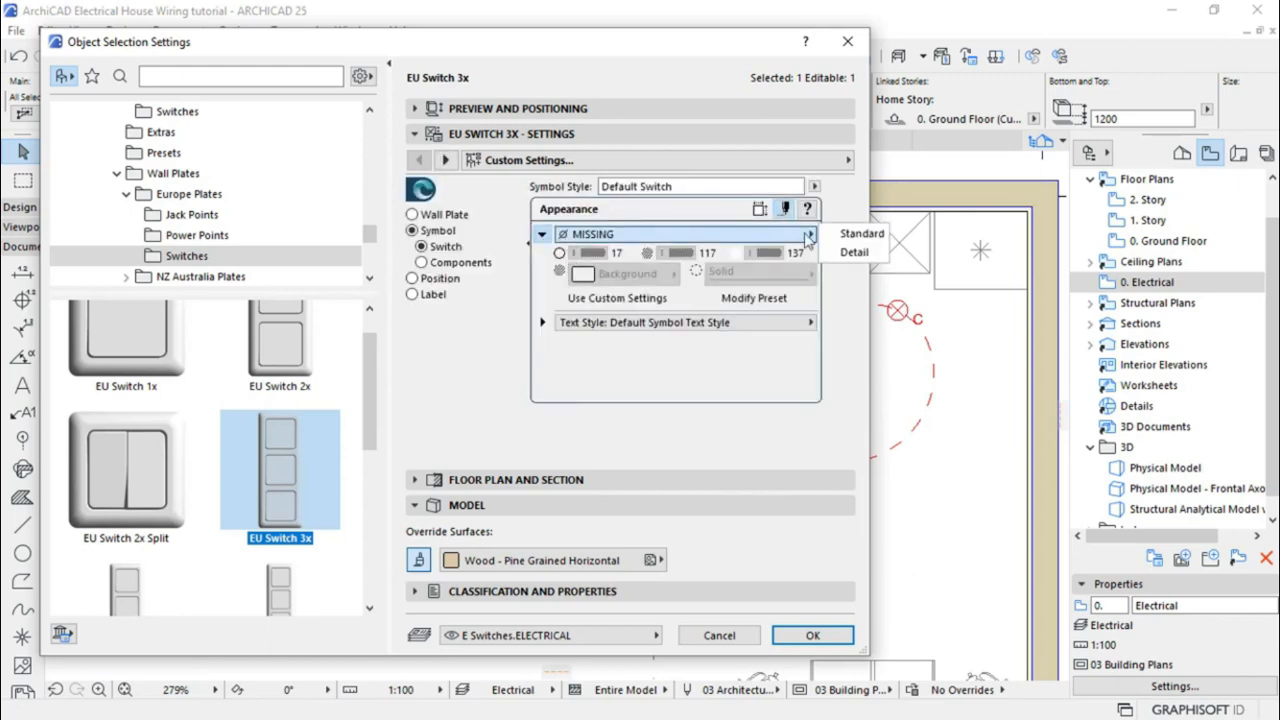
{"action": "left_click", "coordinate": [854, 254]}
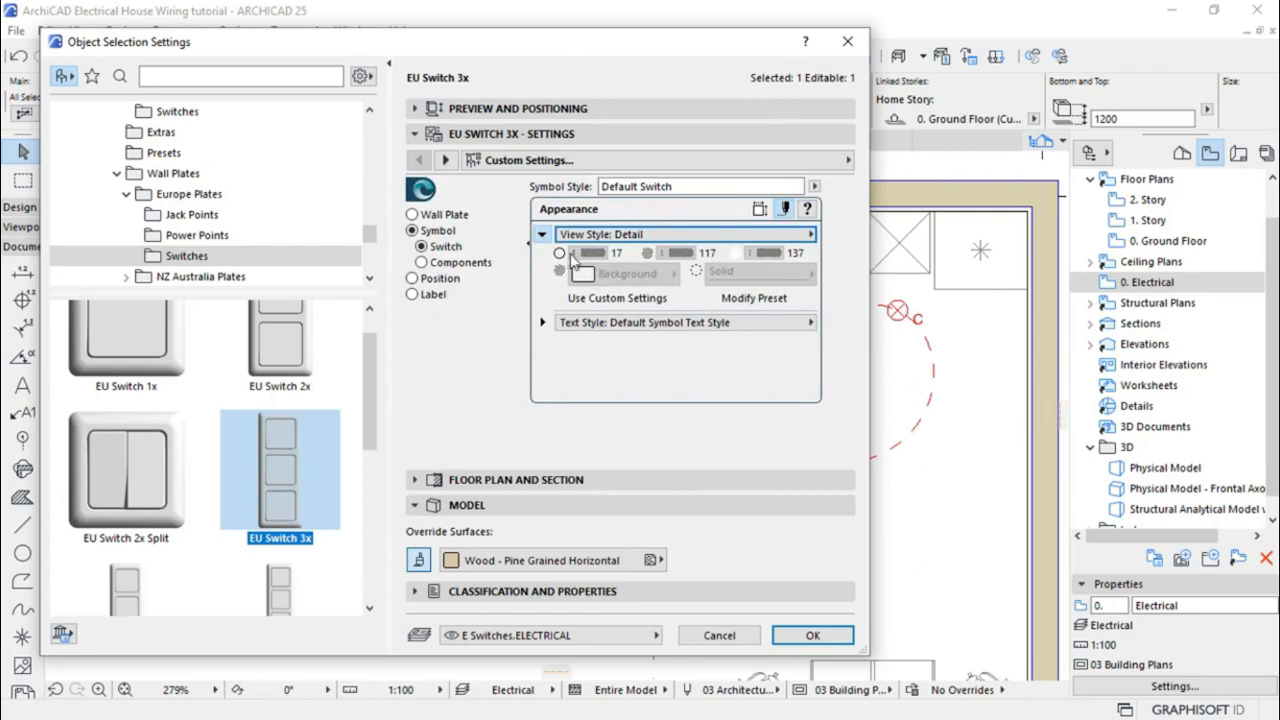
{"action": "left_click", "coordinate": [714, 236]}
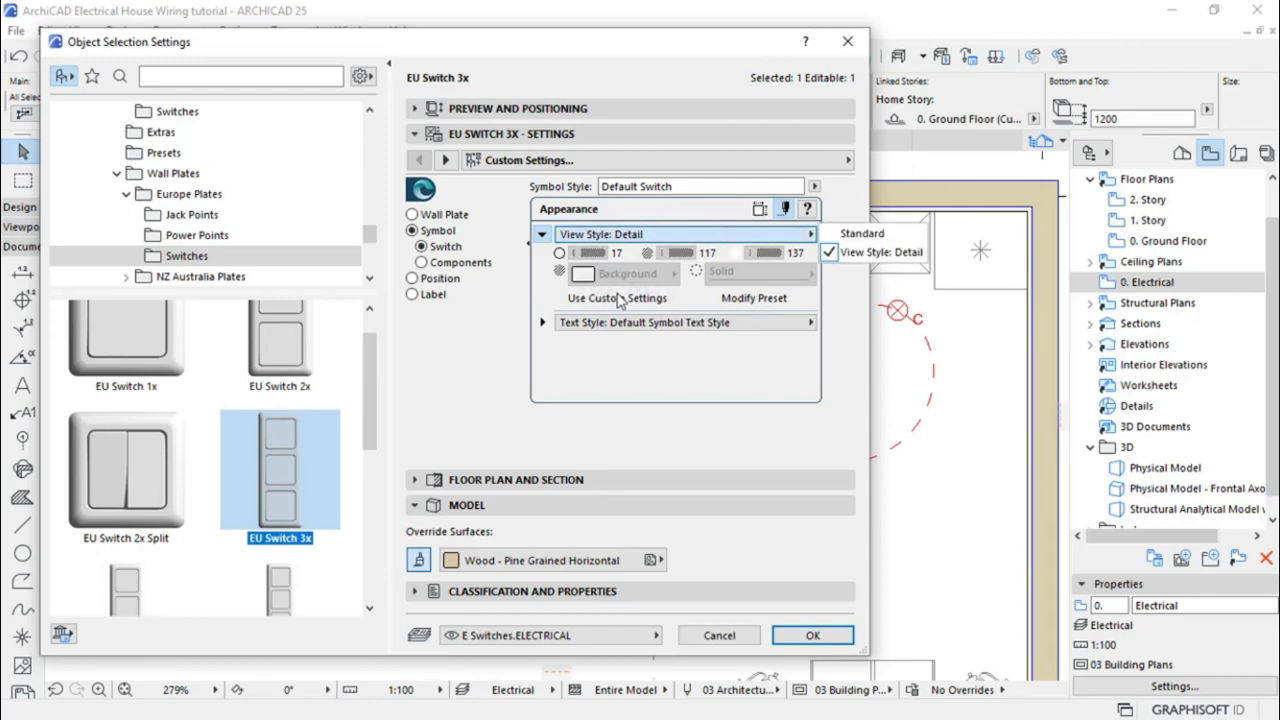
{"action": "left_click", "coordinate": [629, 248]}
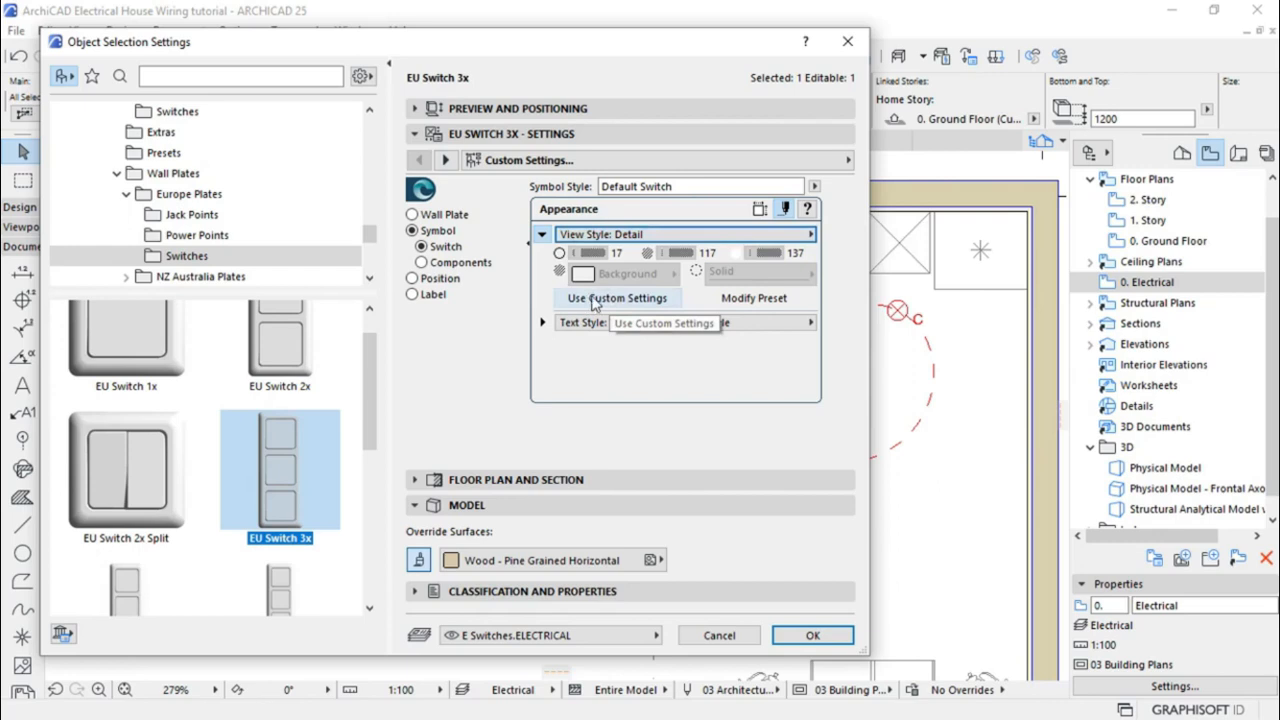
Use custom symbol pens: red lines, transparent background, and grey pen 2 for the second pen
{"action": "left_click", "coordinate": [600, 299]}
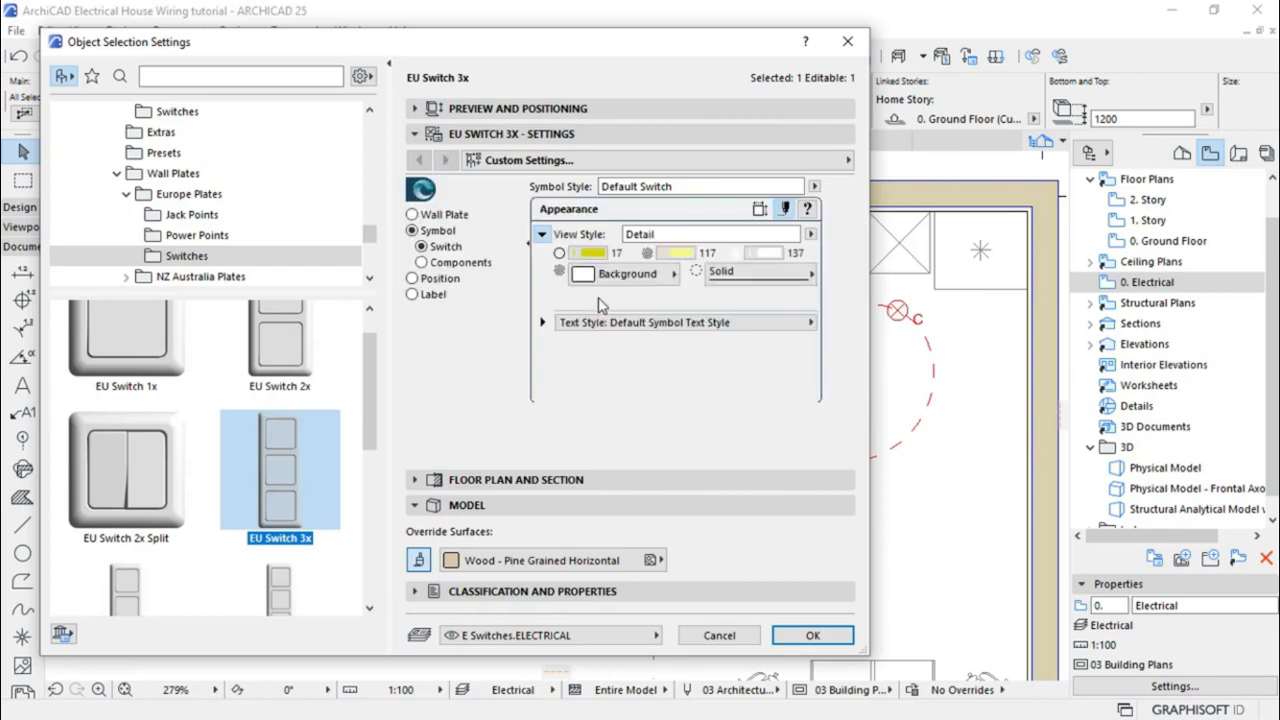
{"action": "left_click", "coordinate": [593, 253]}
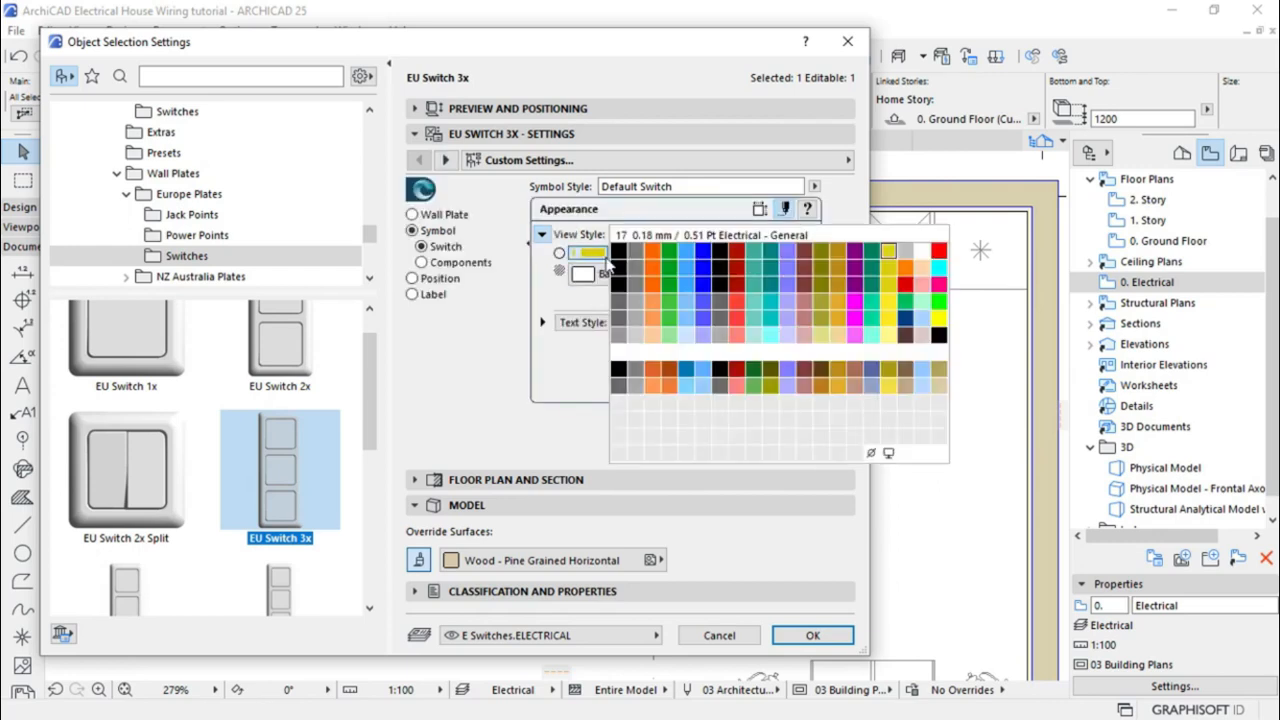
{"action": "left_click", "coordinate": [938, 250]}
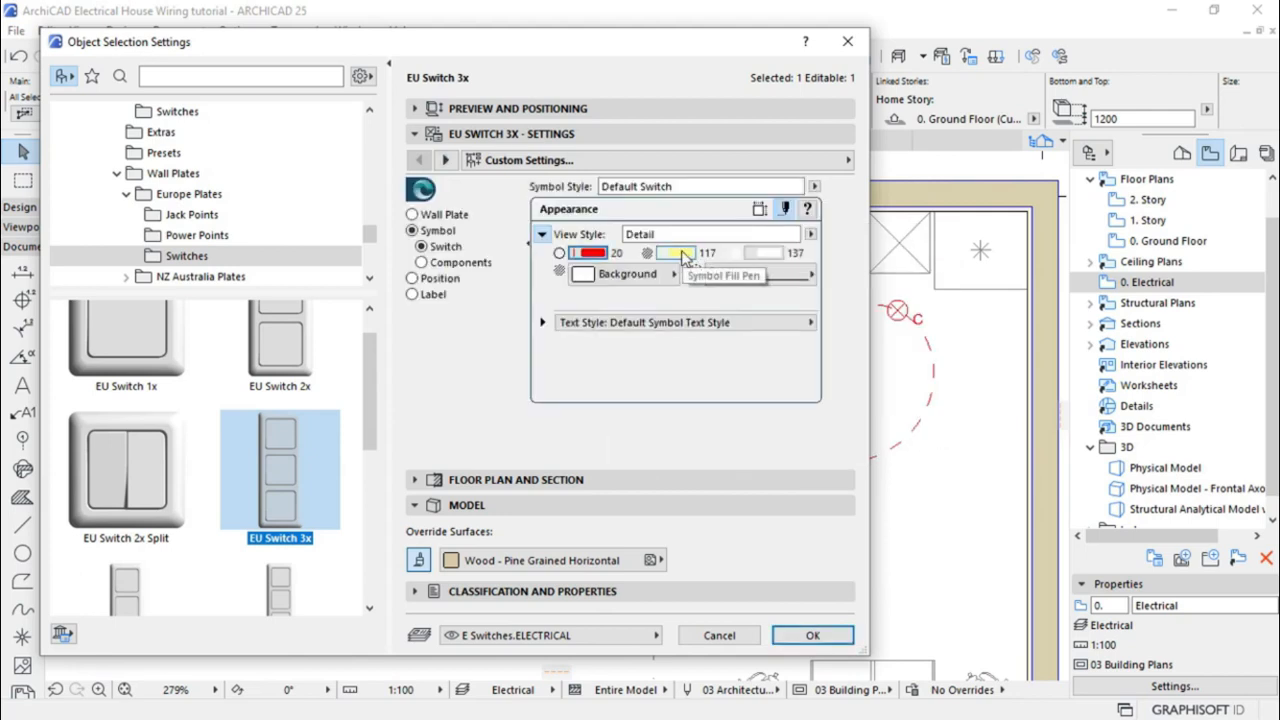
{"action": "left_click", "coordinate": [680, 255]}
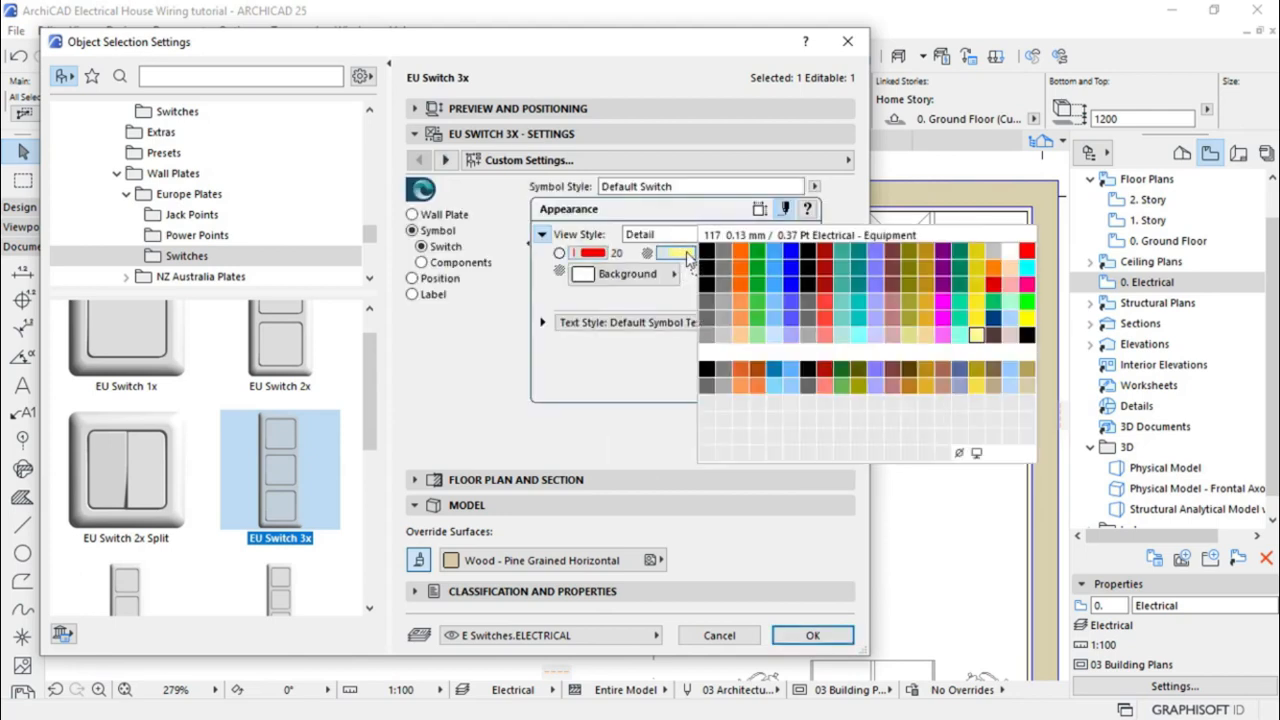
{"action": "left_click", "coordinate": [1026, 251]}
{"action": "left_click", "coordinate": [774, 252]}
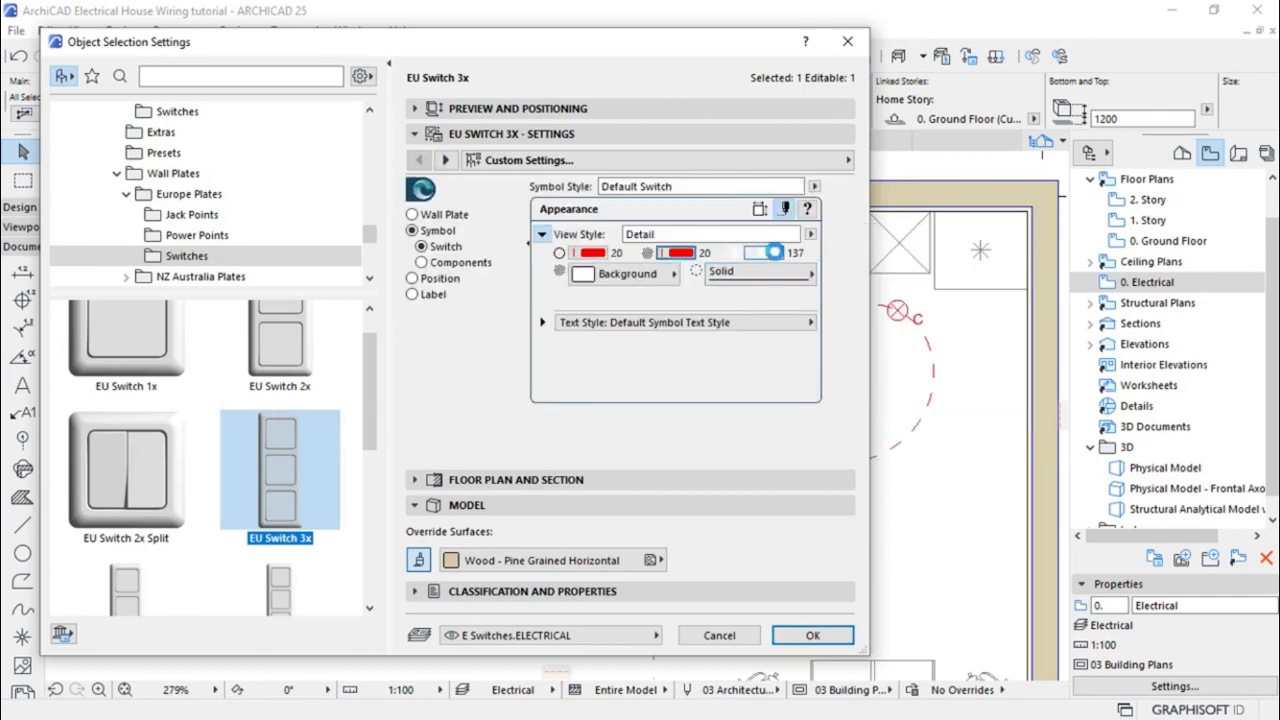
{"action": "left_click", "coordinate": [762, 255]}
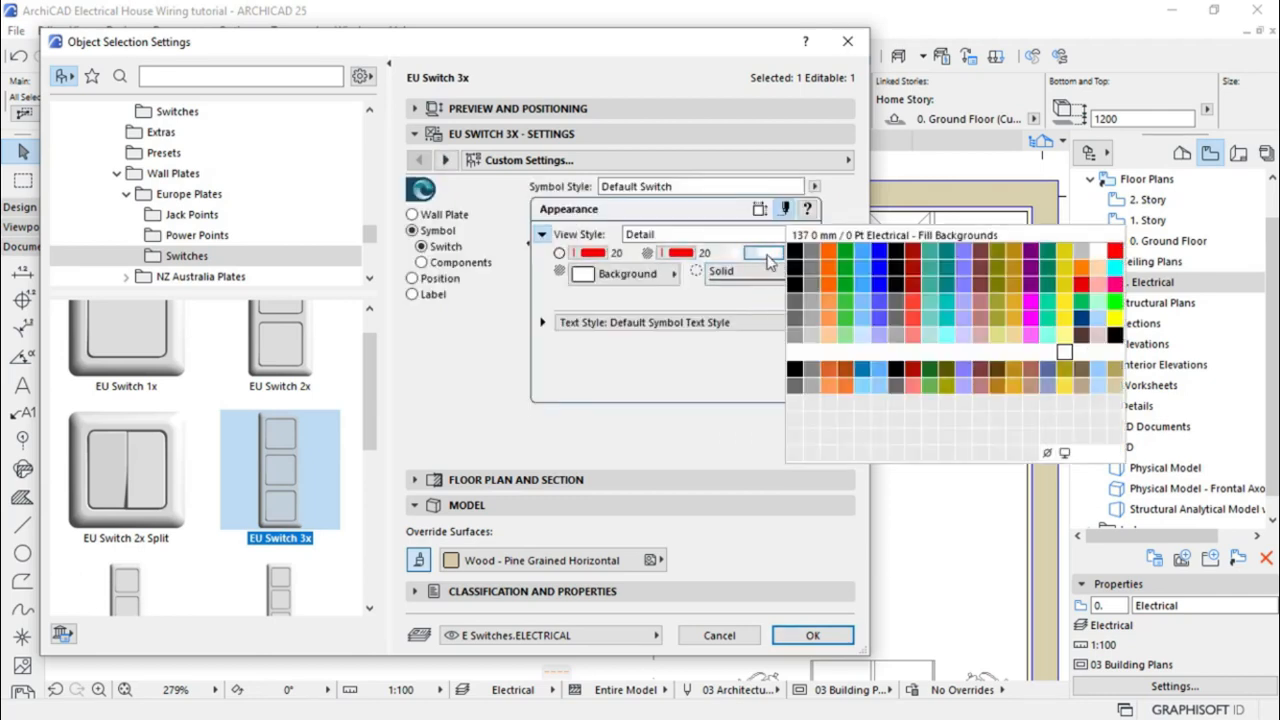
{"action": "left_click", "coordinate": [1047, 455]}
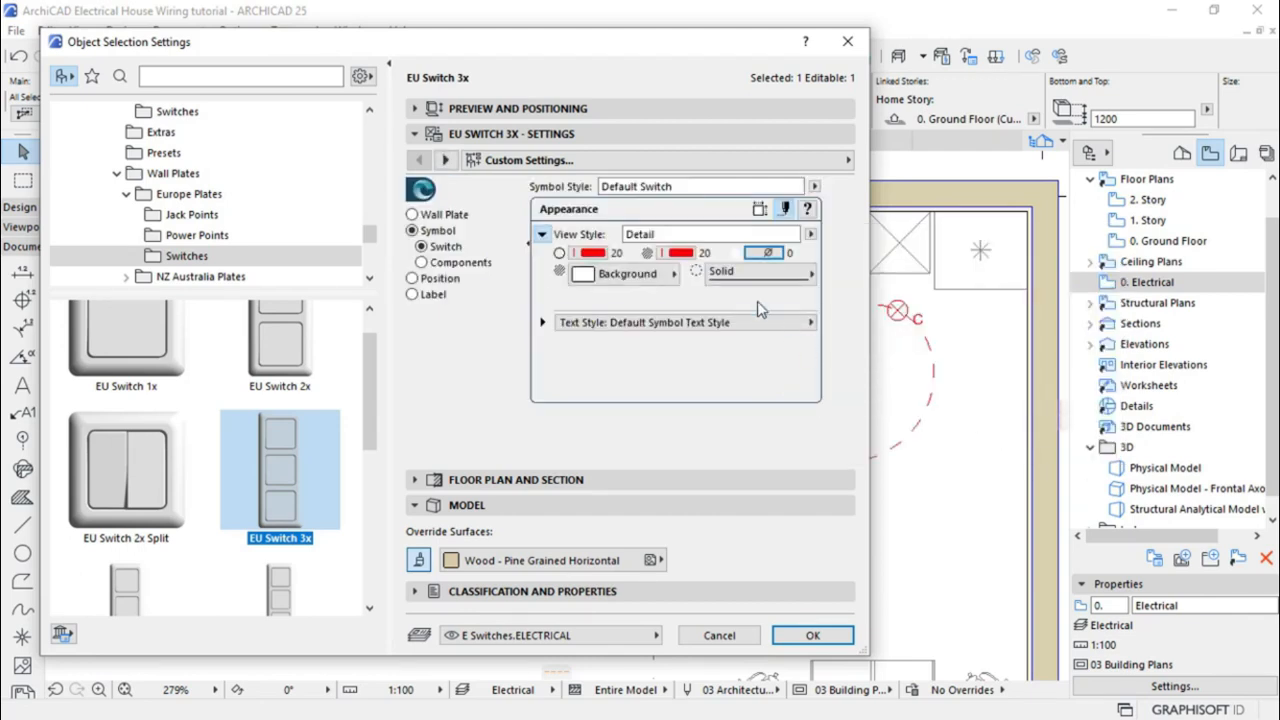
{"action": "left_click", "coordinate": [681, 254]}
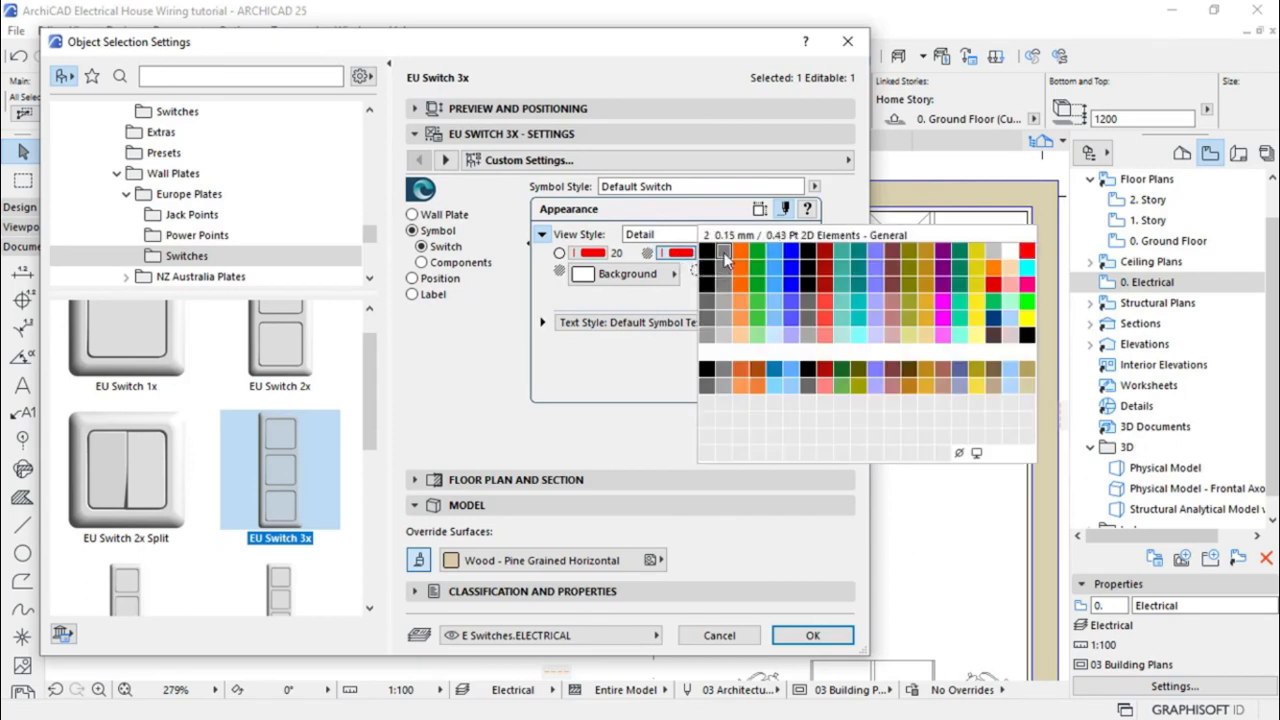
{"action": "left_click", "coordinate": [726, 258]}
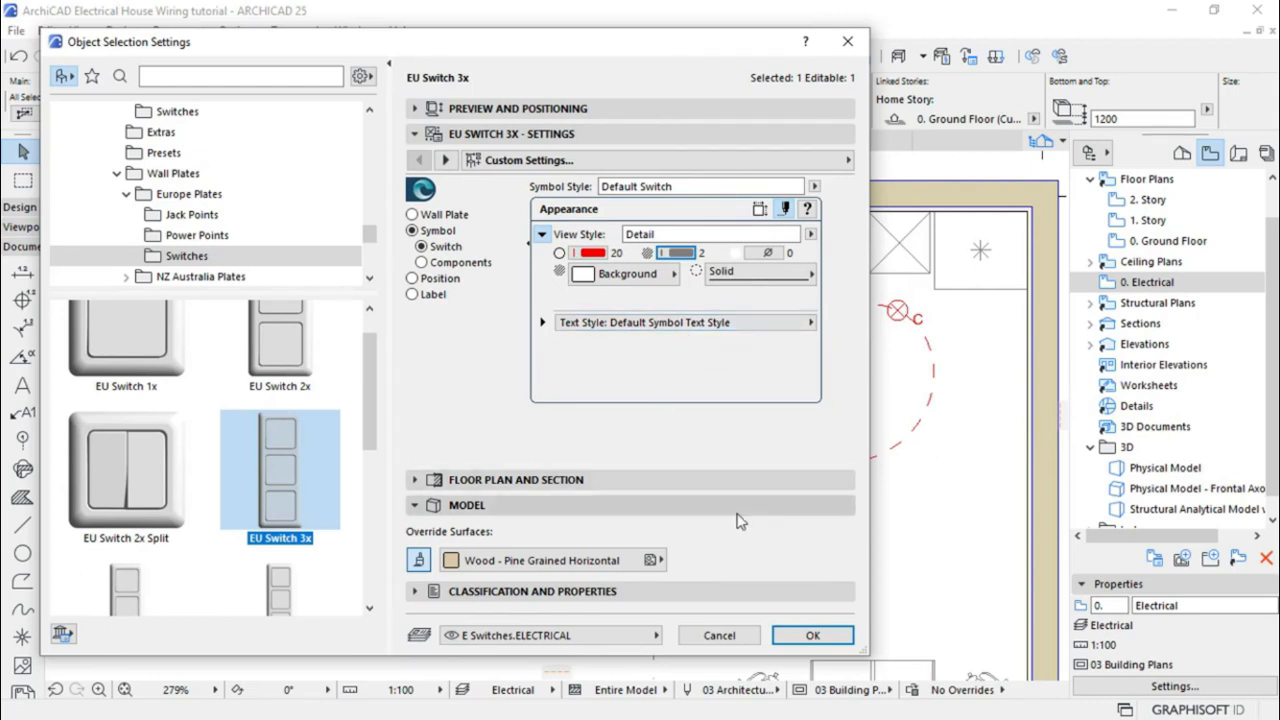
{"action": "left_click", "coordinate": [542, 323]}
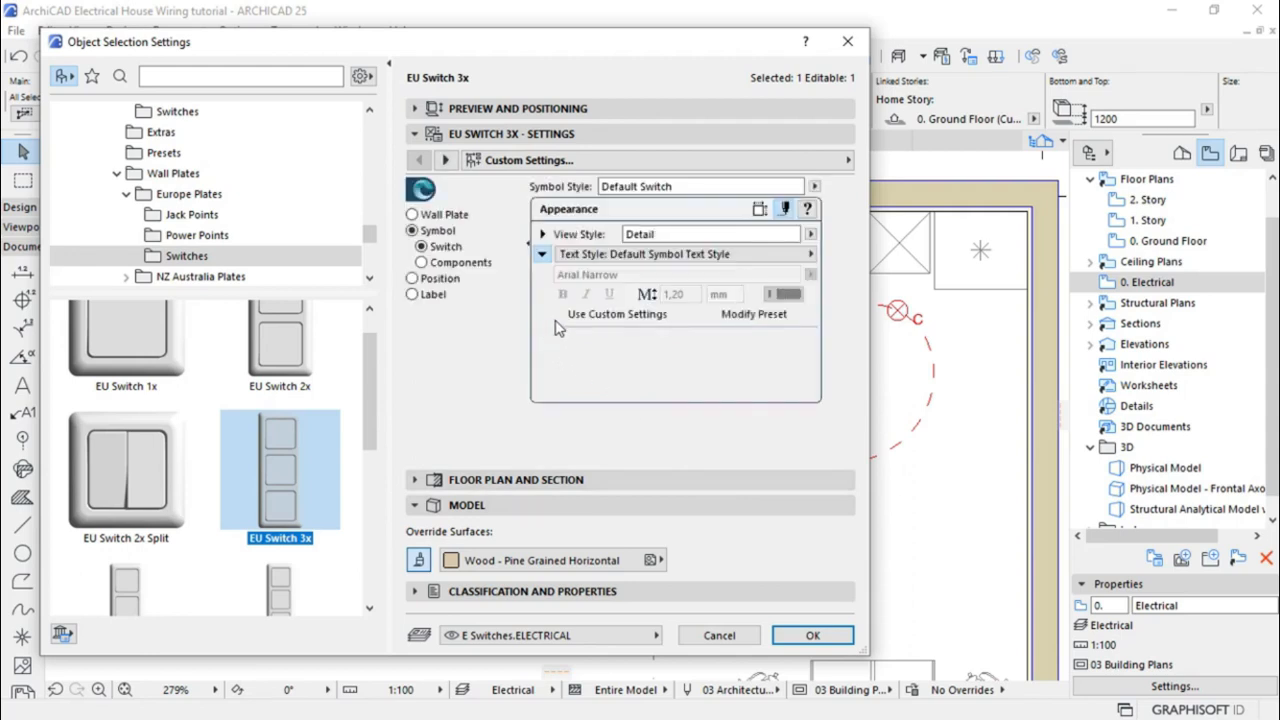
Give the label custom dark-grey text at 2 mm size and apply the settings to the switch
{"action": "left_click", "coordinate": [581, 320]}
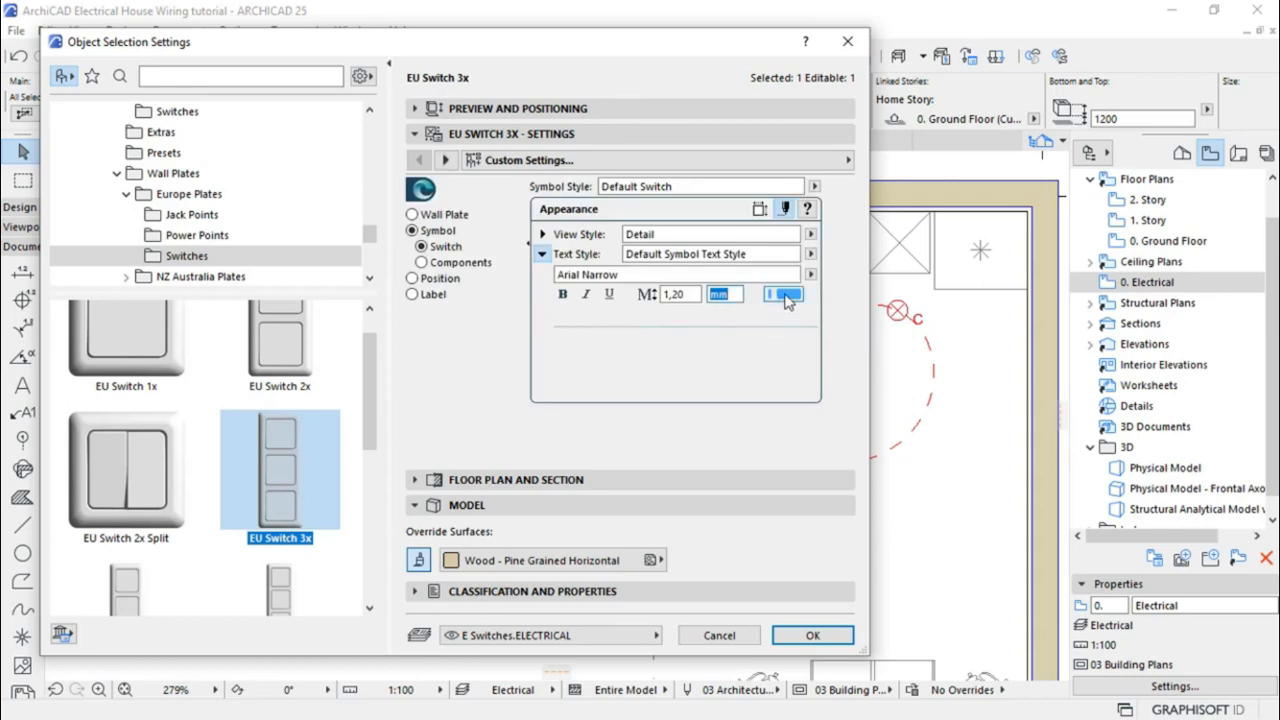
{"action": "left_click", "coordinate": [785, 296]}
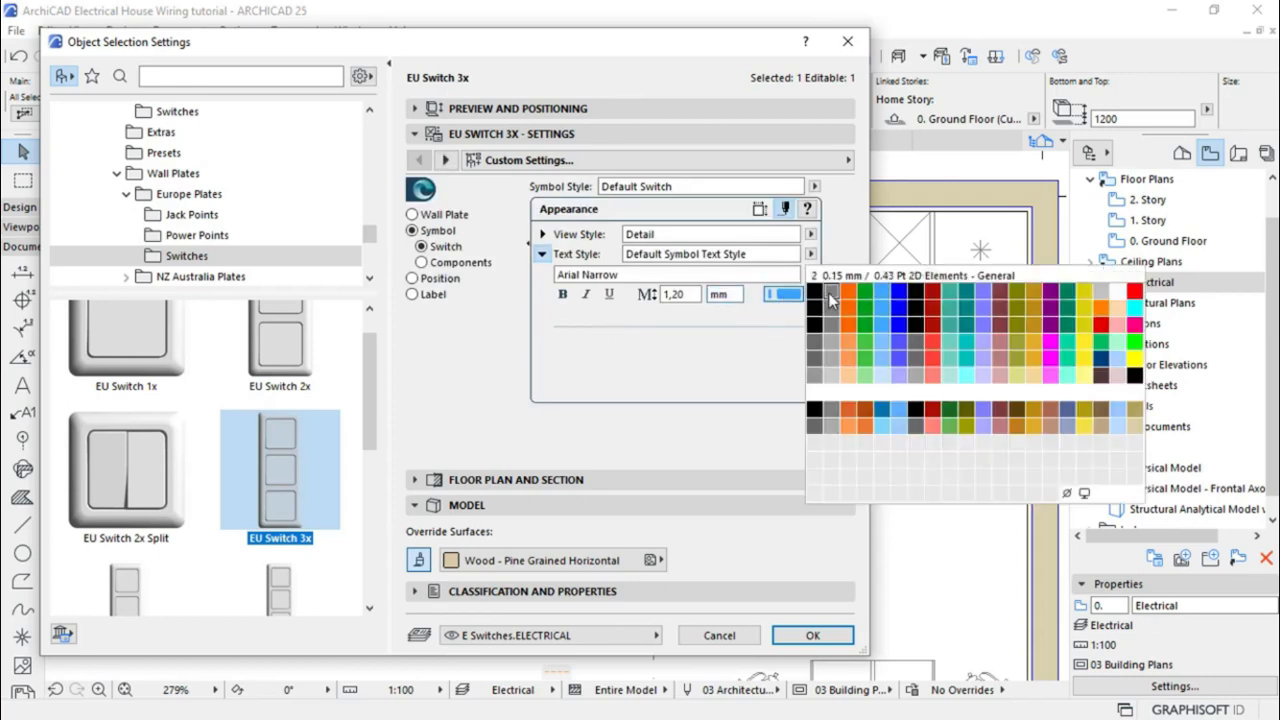
{"action": "left_click", "coordinate": [830, 298]}
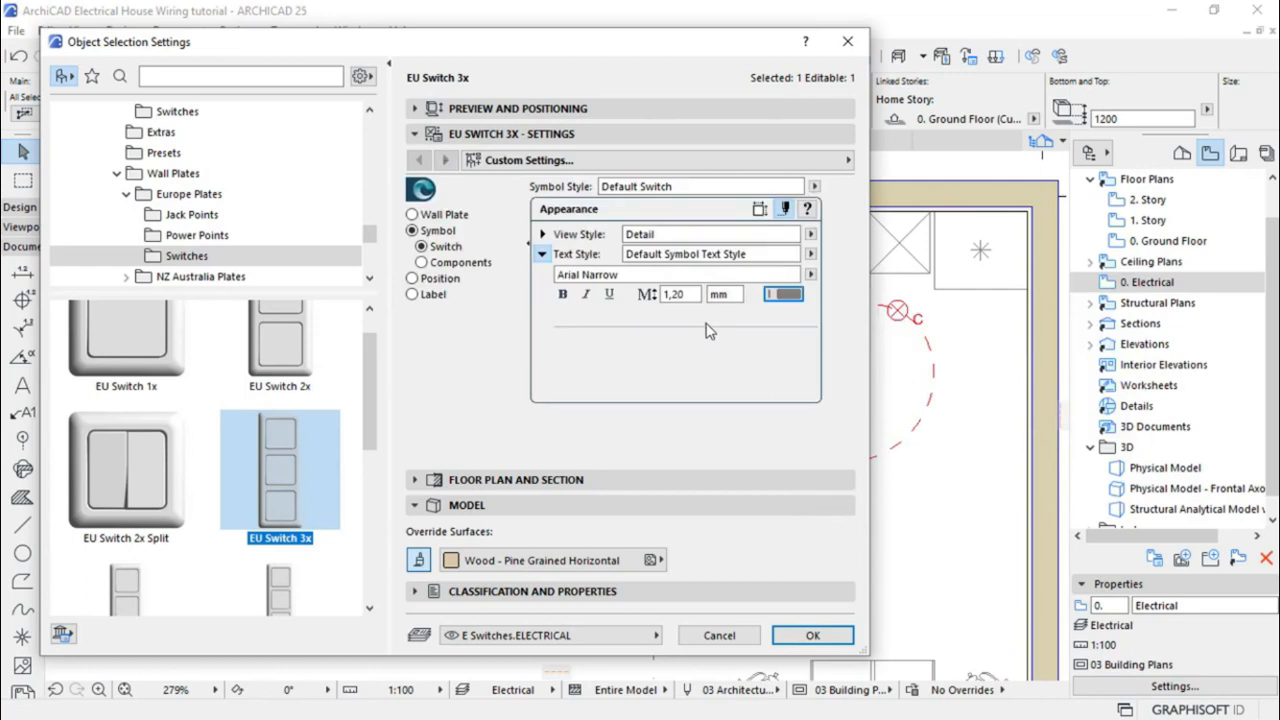
{"action": "double_click", "coordinate": [682, 295]}
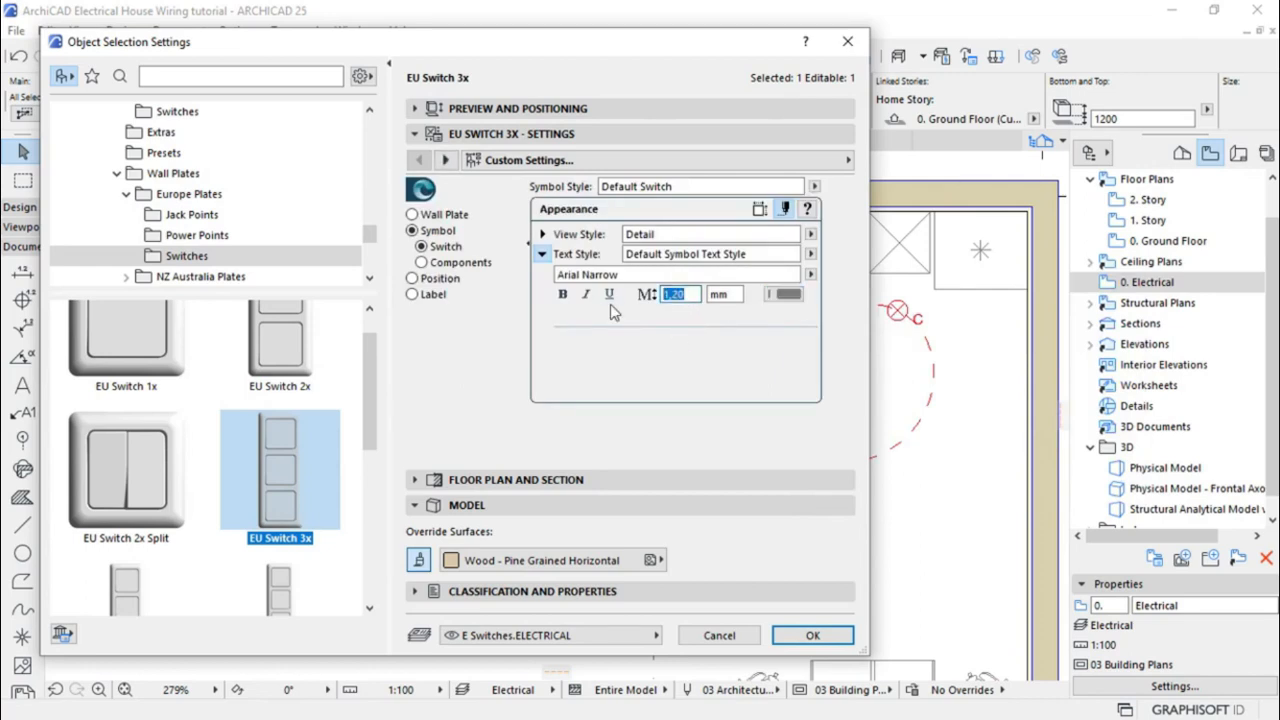
{"action": "type", "text": "2"}
{"action": "key", "text": "Return"}
{"action": "left_click", "coordinate": [790, 636]}
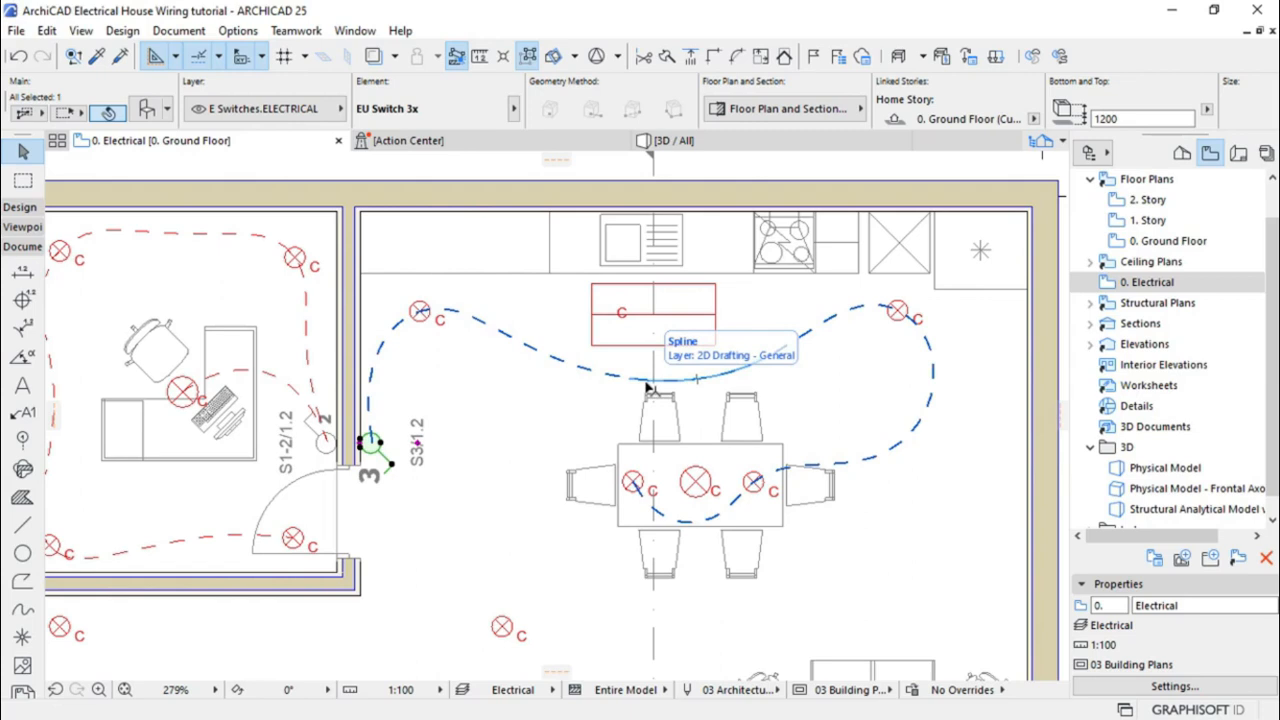
Pick up the red dashed wire settings and draw a spline from S3/1.2 to the kitchen counter light
{"action": "left_click", "coordinate": [480, 470]}
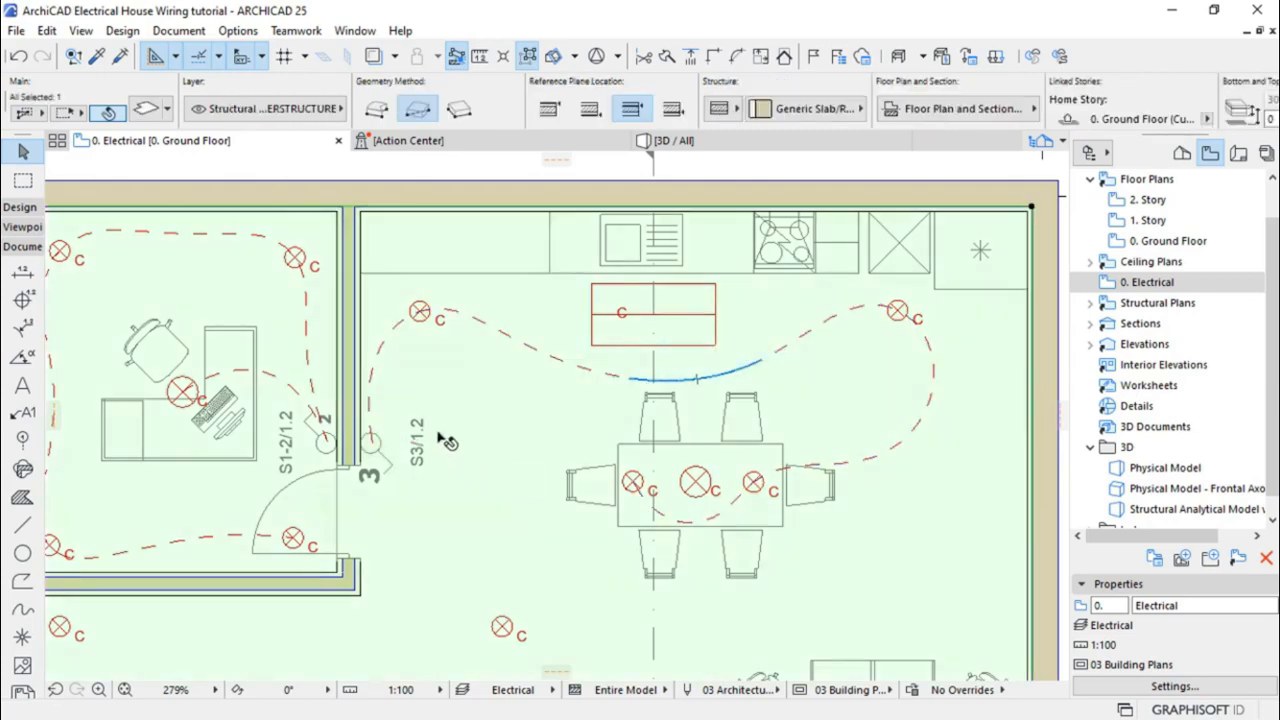
{"action": "key", "text": "Escape"}
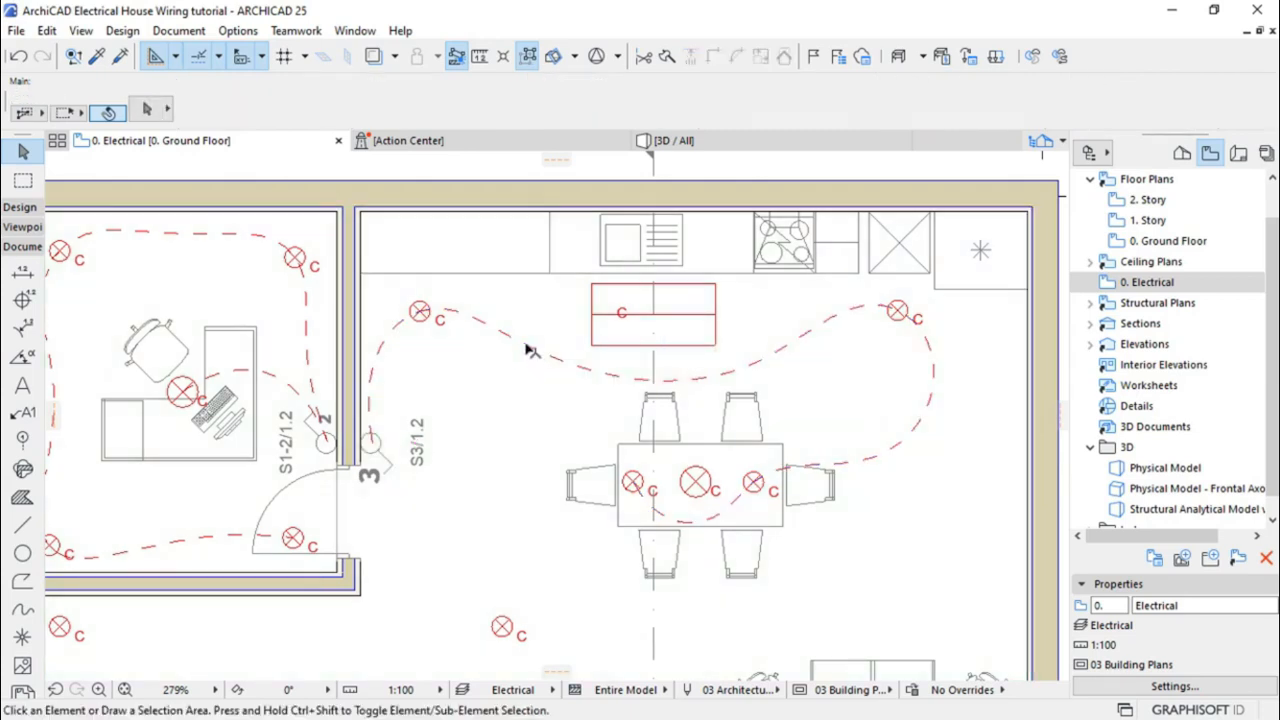
{"action": "left_click", "coordinate": [527, 350], "text": "alt"}
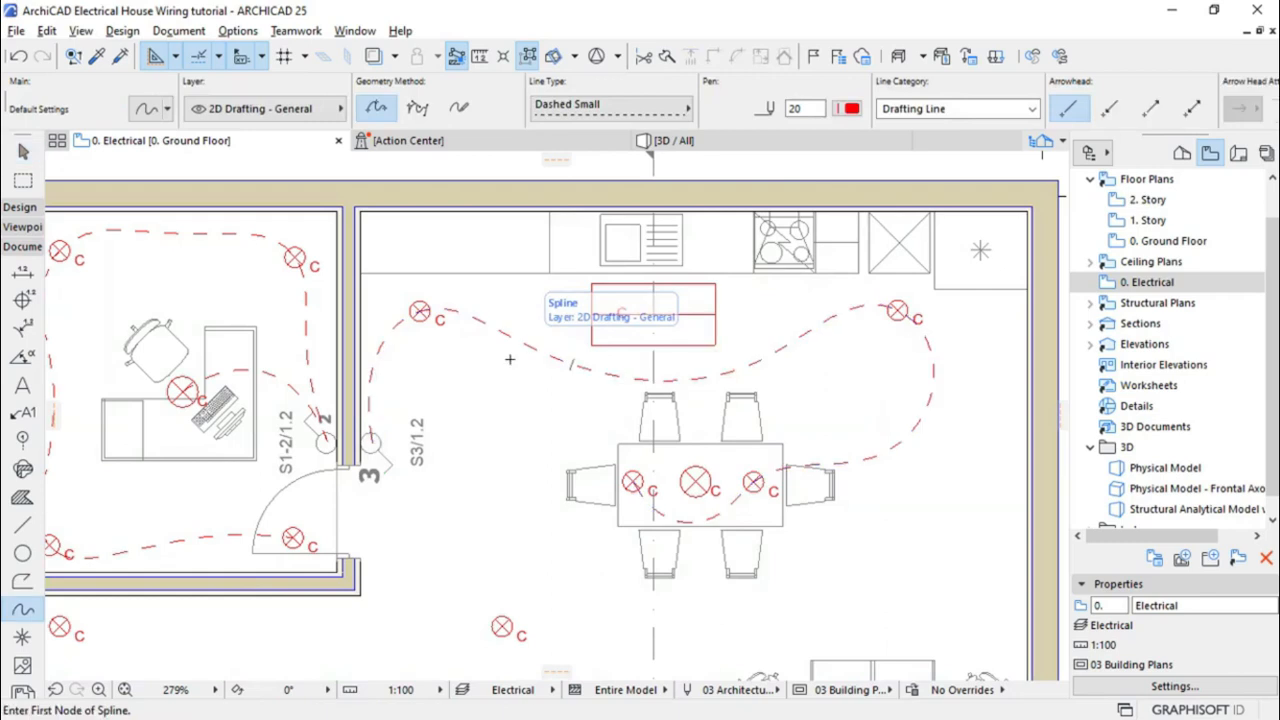
{"action": "left_click", "coordinate": [371, 442]}
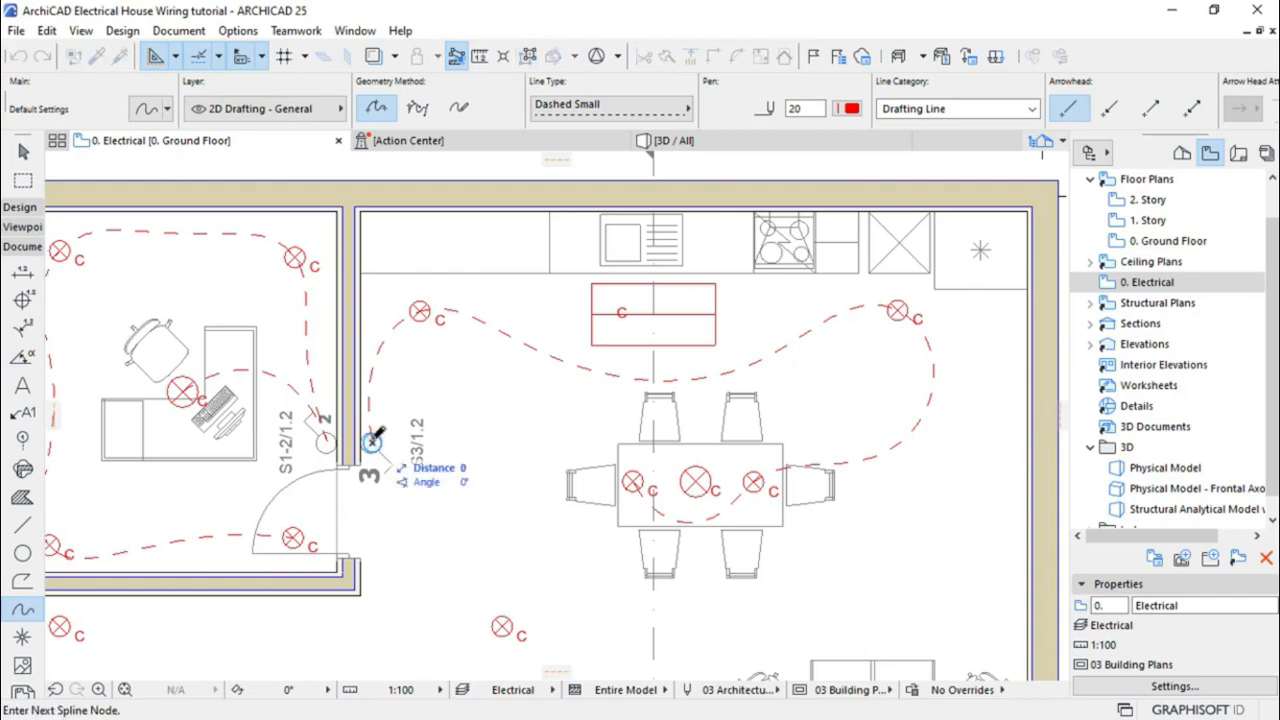
{"action": "left_click", "coordinate": [415, 377]}
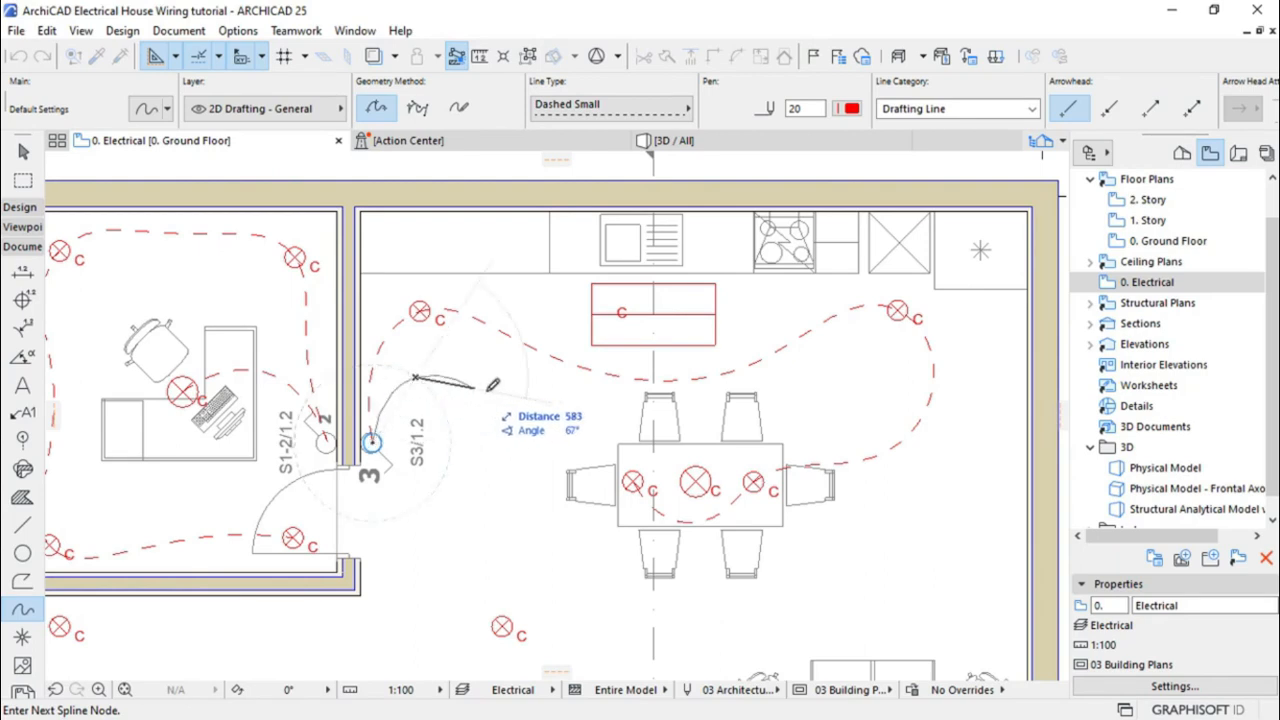
{"action": "left_click", "coordinate": [524, 398]}
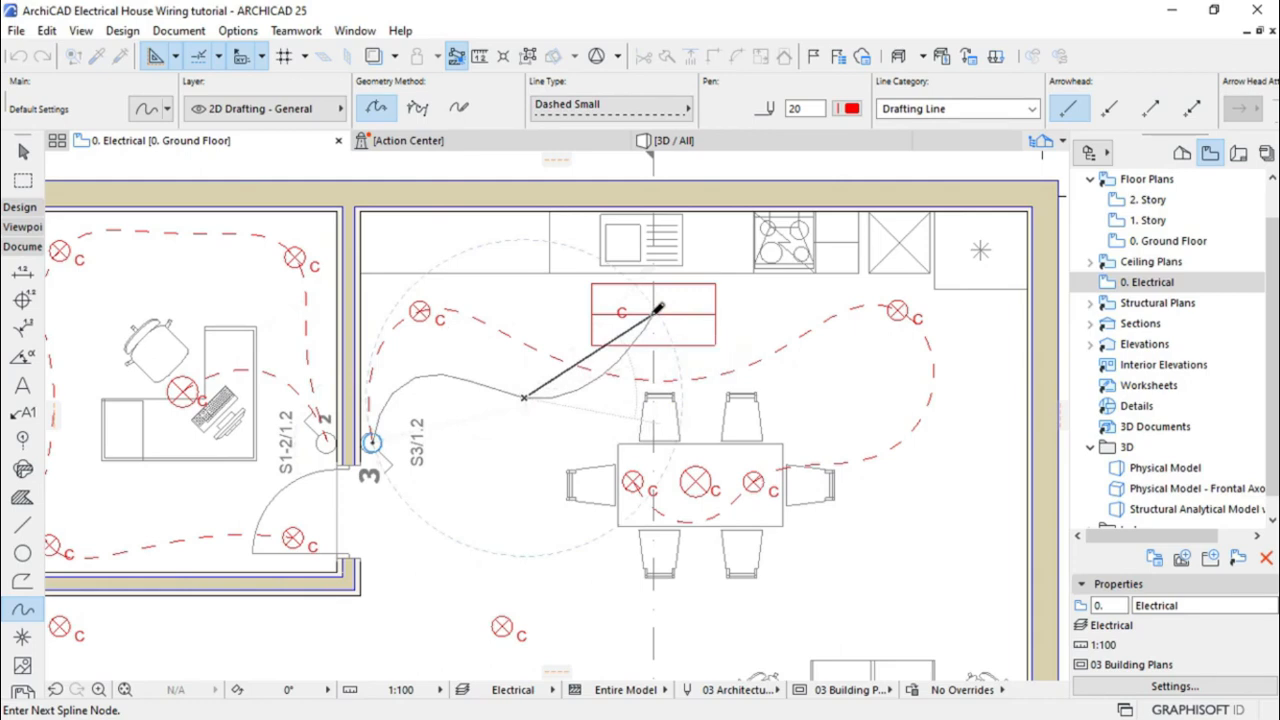
{"action": "left_click", "coordinate": [653, 313]}
{"action": "left_click", "coordinate": [653, 313]}
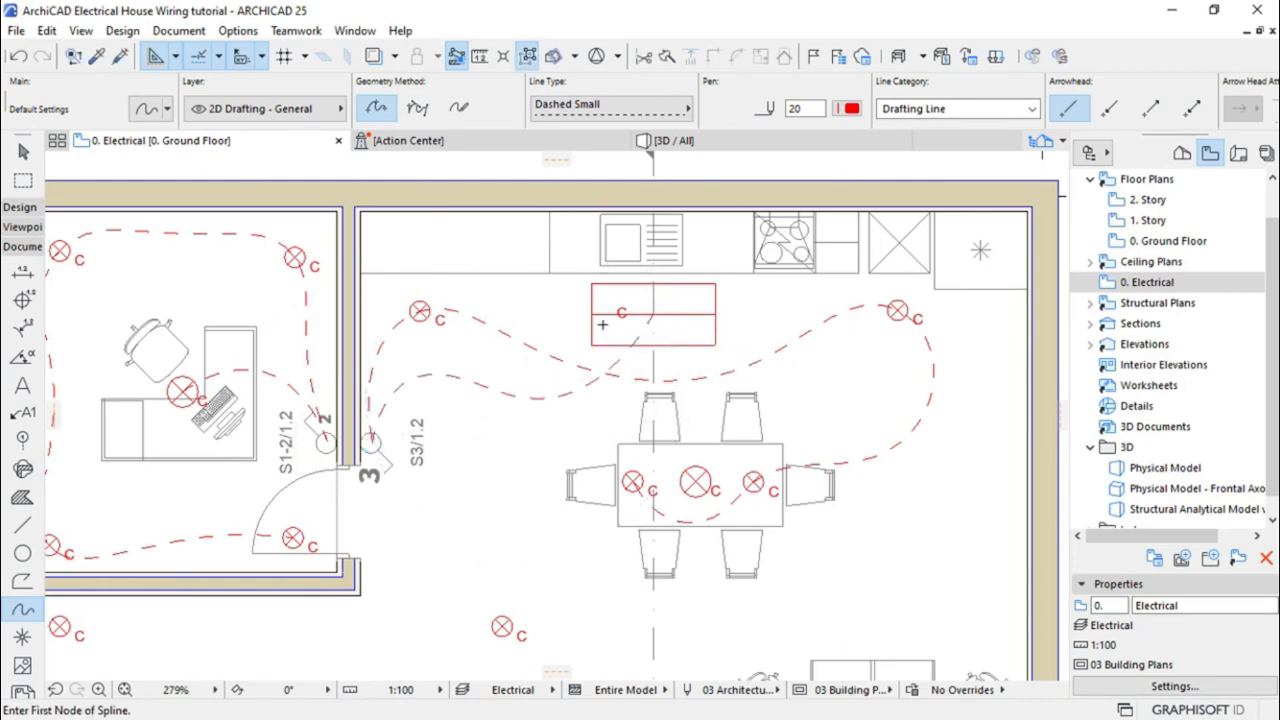
Draw a second red dashed spline from S3/1.2 to the central lamp over the dining table
{"action": "scroll", "coordinate": [604, 364], "scroll_direction": "down", "scroll_amount": 1}
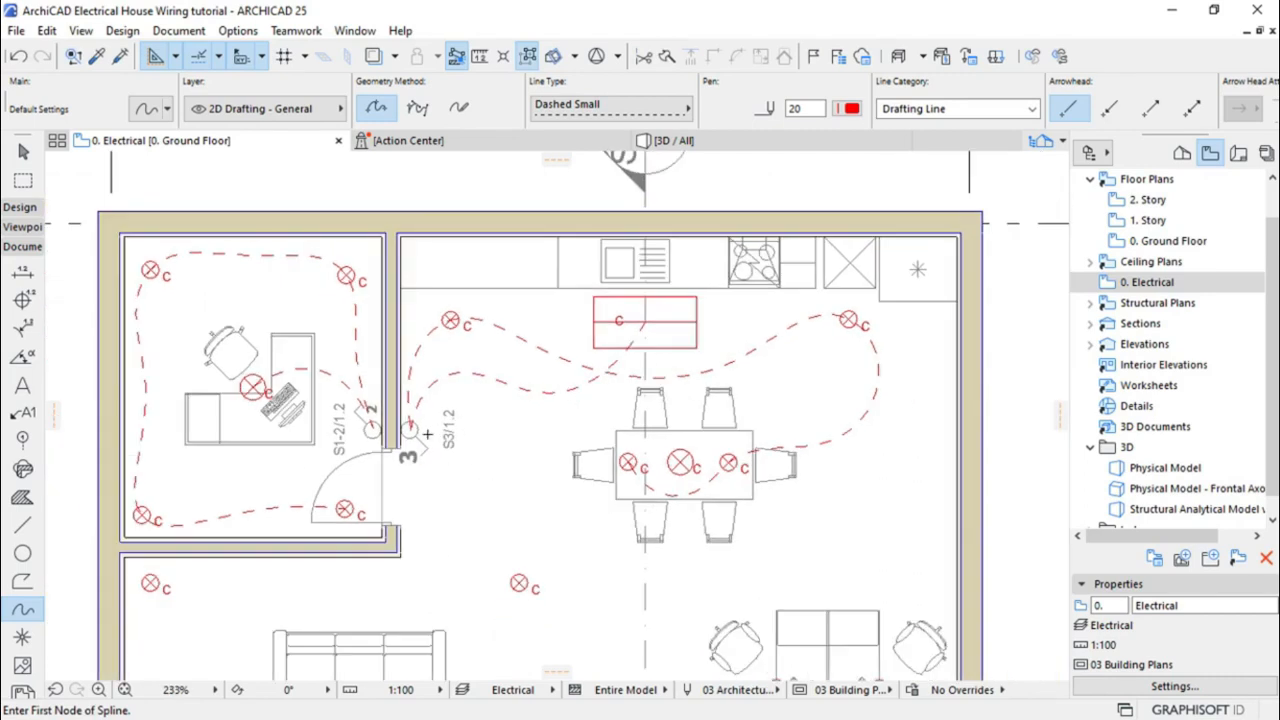
{"action": "left_click", "coordinate": [410, 428]}
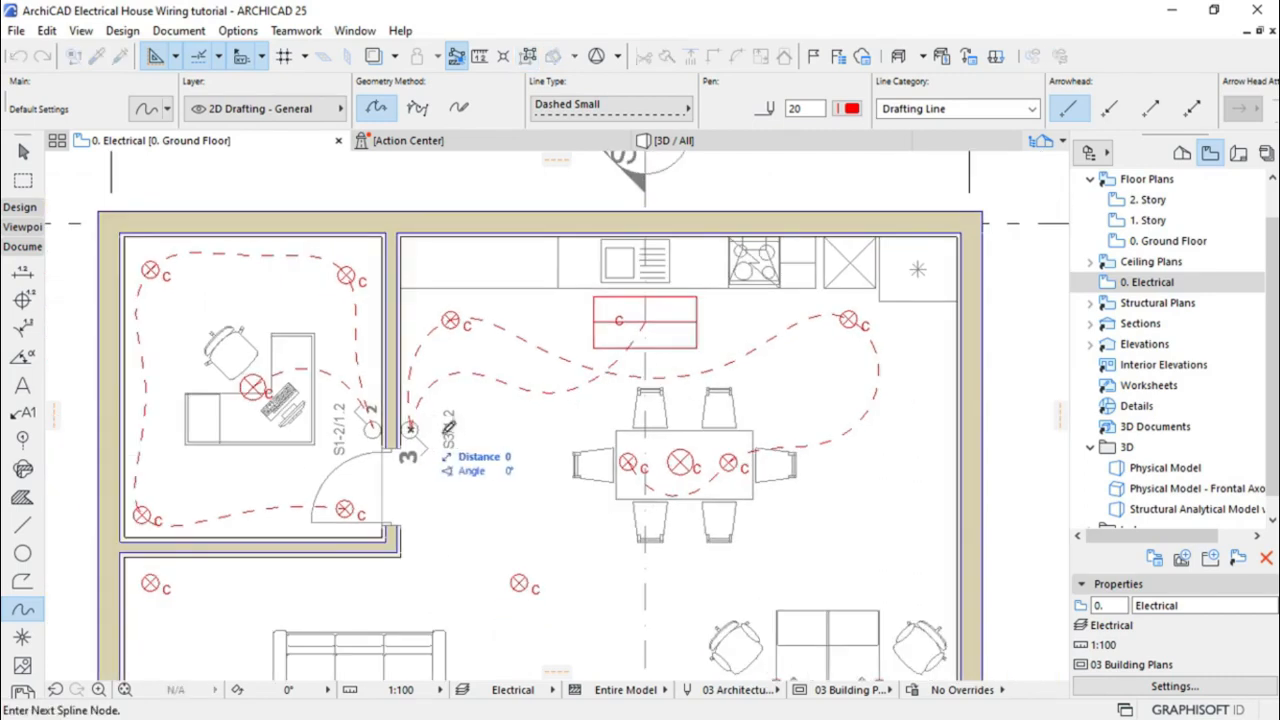
{"action": "left_click", "coordinate": [498, 412]}
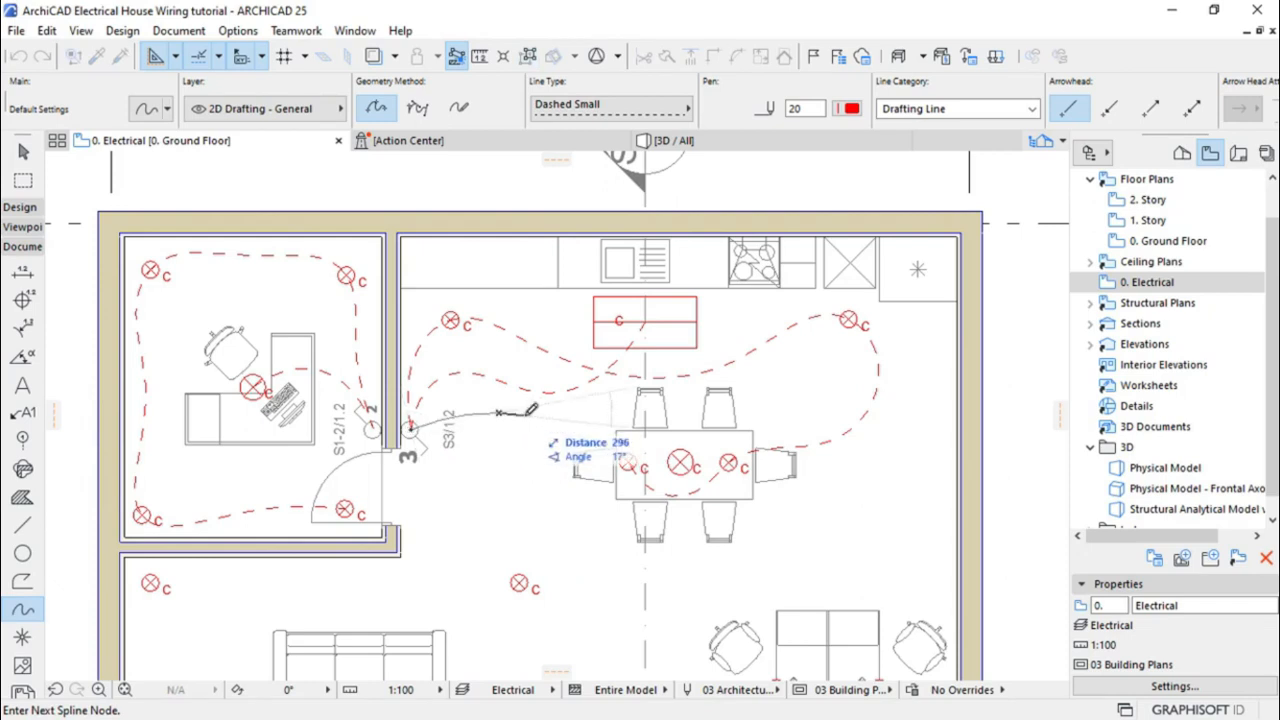
{"action": "left_click", "coordinate": [585, 411]}
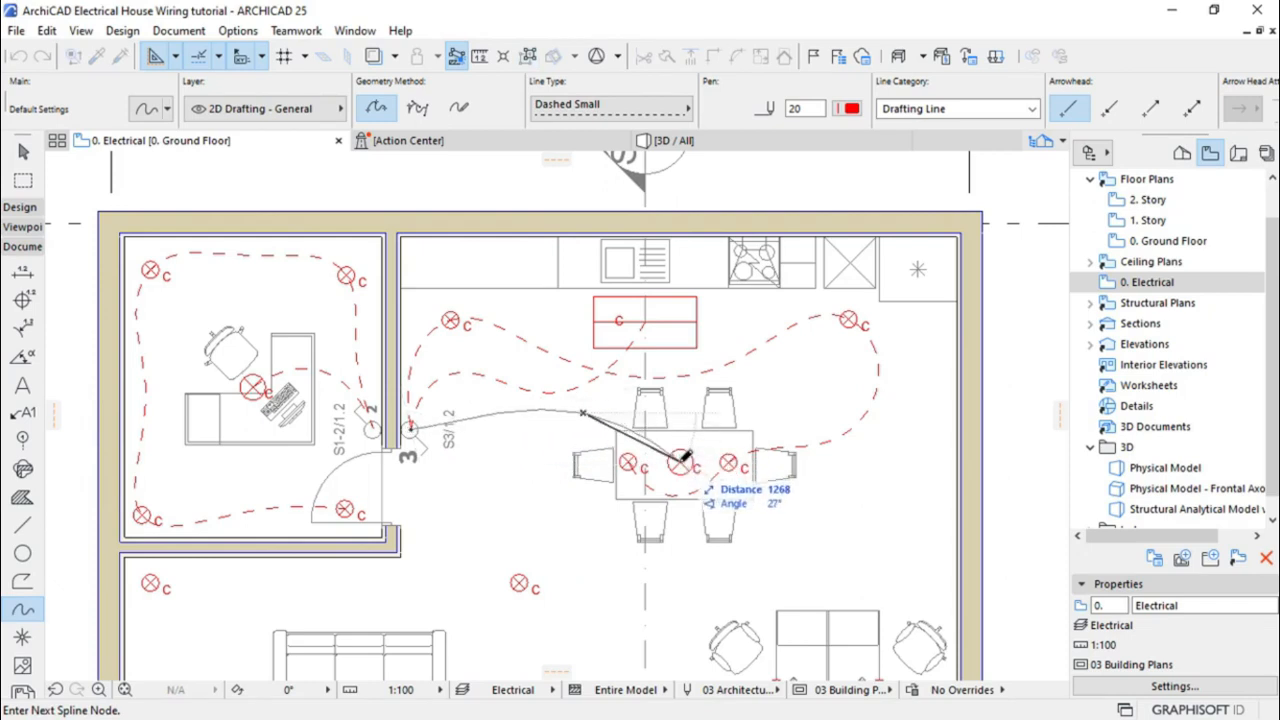
{"action": "double_click", "coordinate": [680, 458]}
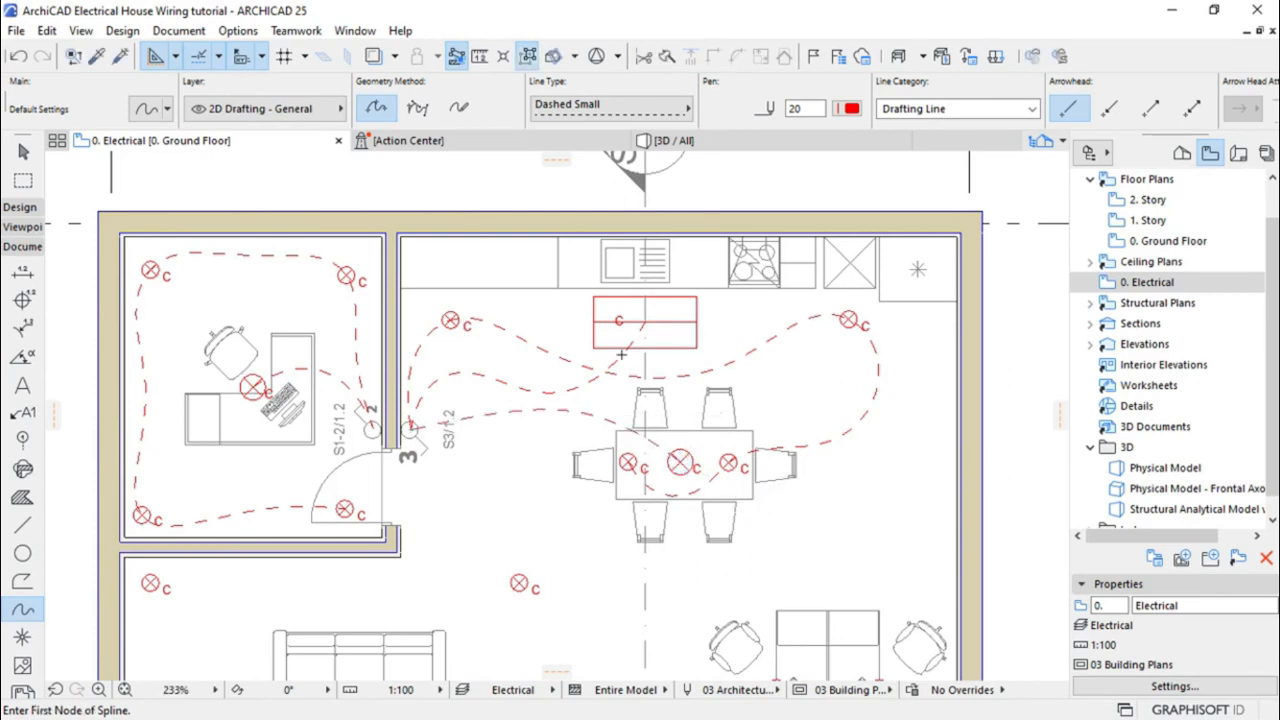
{"action": "scroll", "coordinate": [650, 241], "scroll_direction": "down", "scroll_amount": 4}
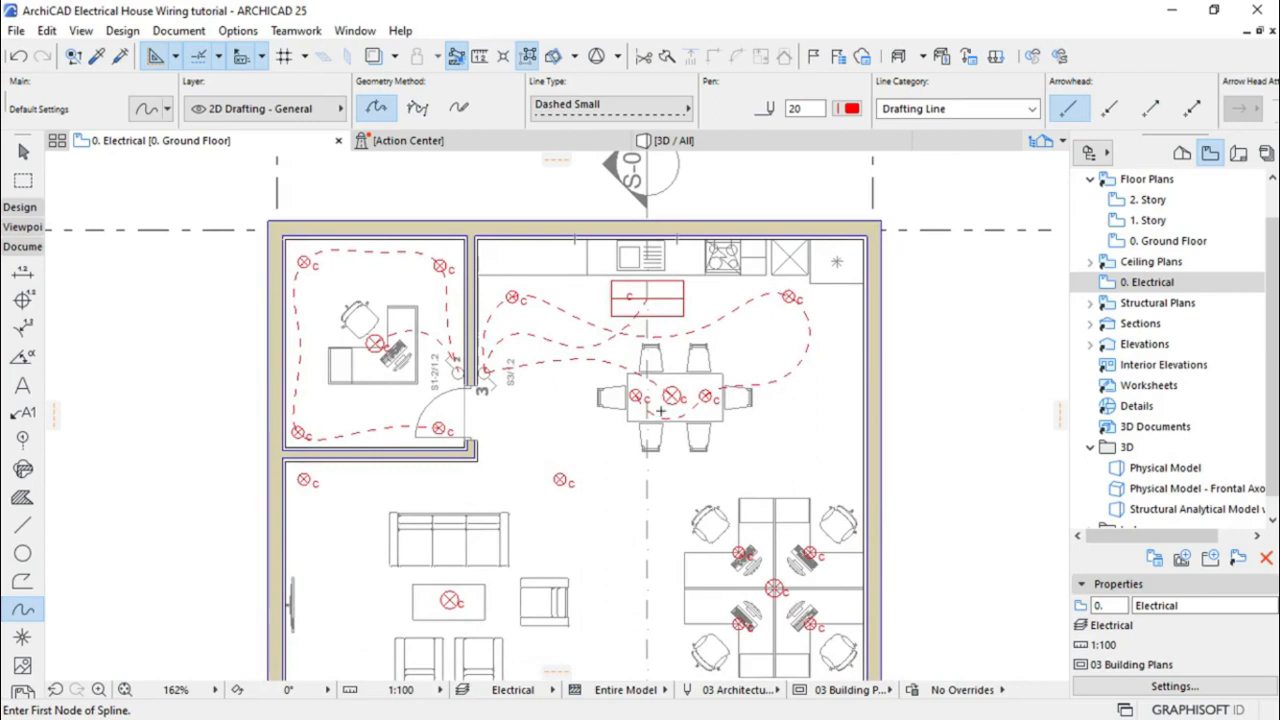
{"action": "scroll", "coordinate": [660, 345], "scroll_direction": "down", "scroll_amount": 1}
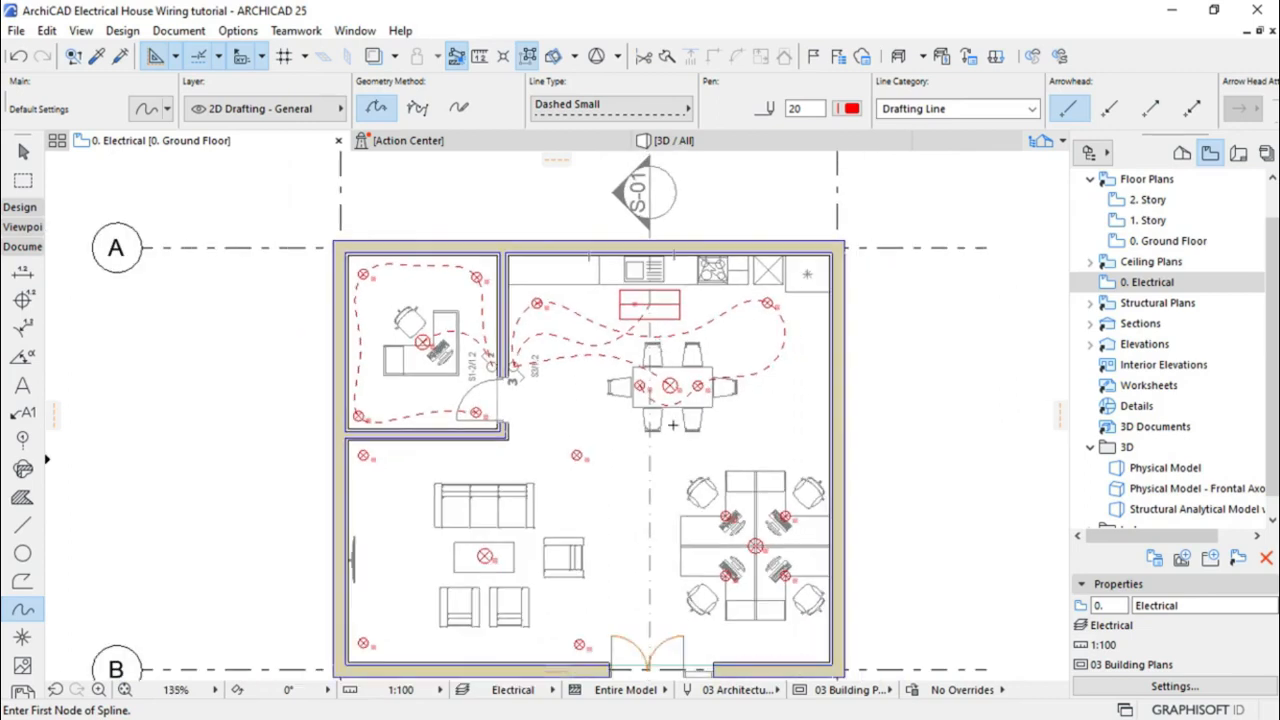
{"action": "scroll", "coordinate": [673, 425], "scroll_direction": "up", "scroll_amount": 1}
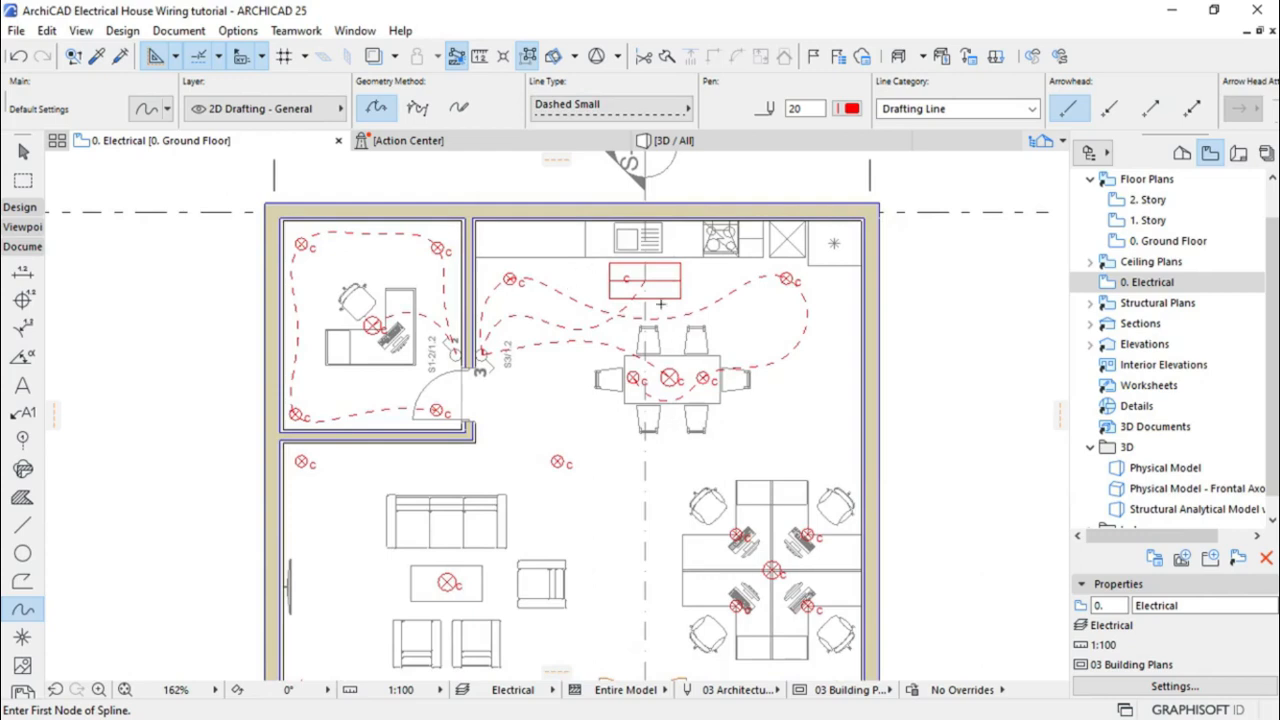
{"action": "scroll", "coordinate": [630, 266], "scroll_direction": "up", "scroll_amount": 2}
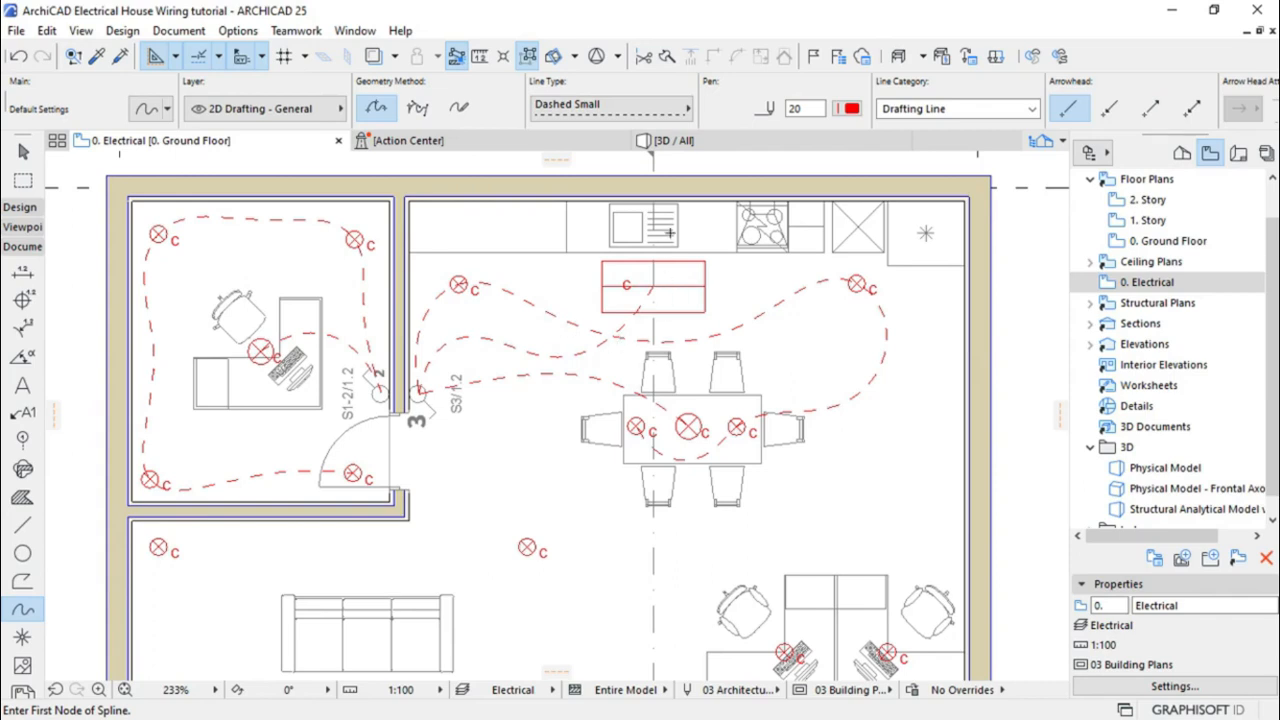
{"action": "scroll", "coordinate": [670, 232], "scroll_direction": "down", "scroll_amount": 5}
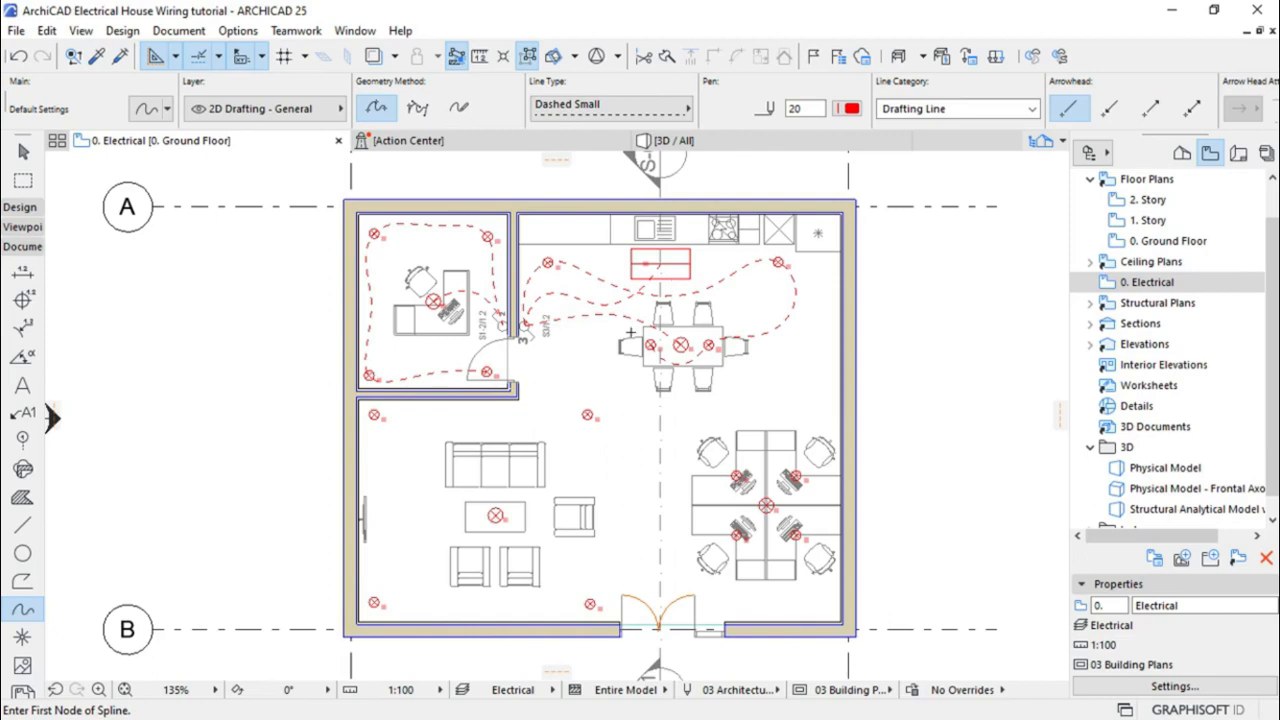
{"action": "scroll", "coordinate": [660, 488], "scroll_direction": "up", "scroll_amount": 2}
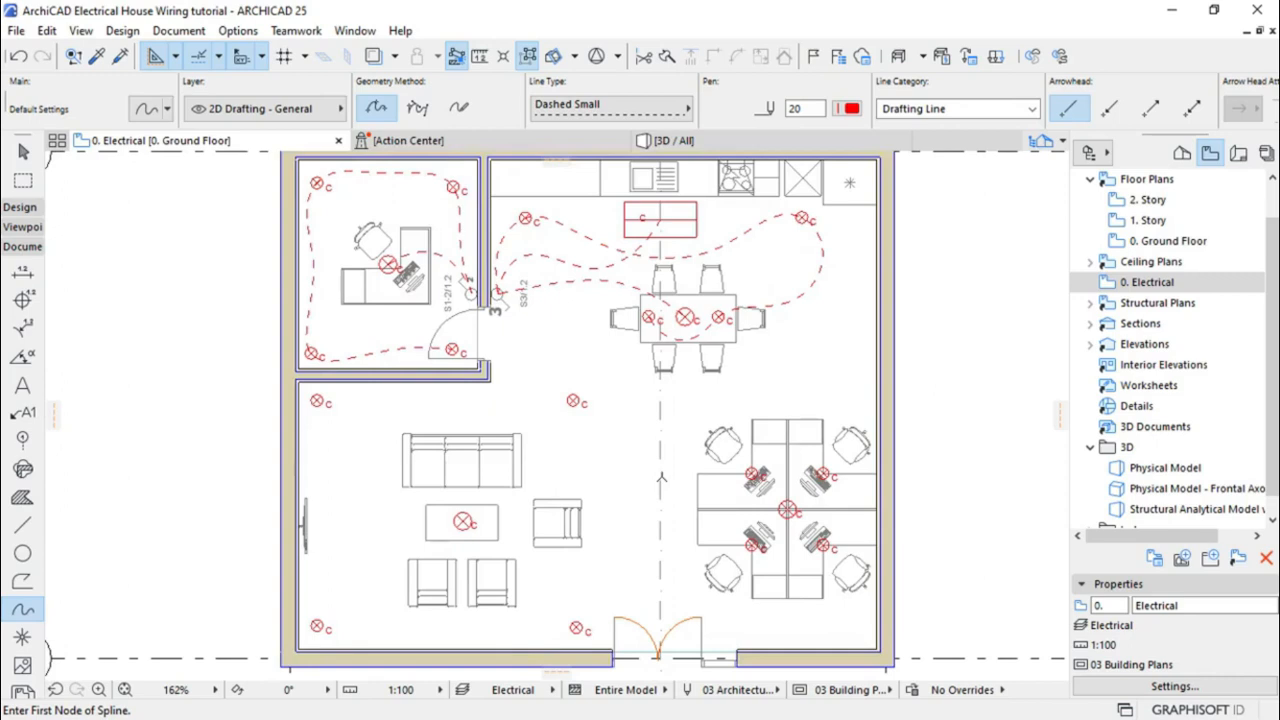
{"action": "scroll", "coordinate": [621, 364], "scroll_direction": "down", "scroll_amount": 2}
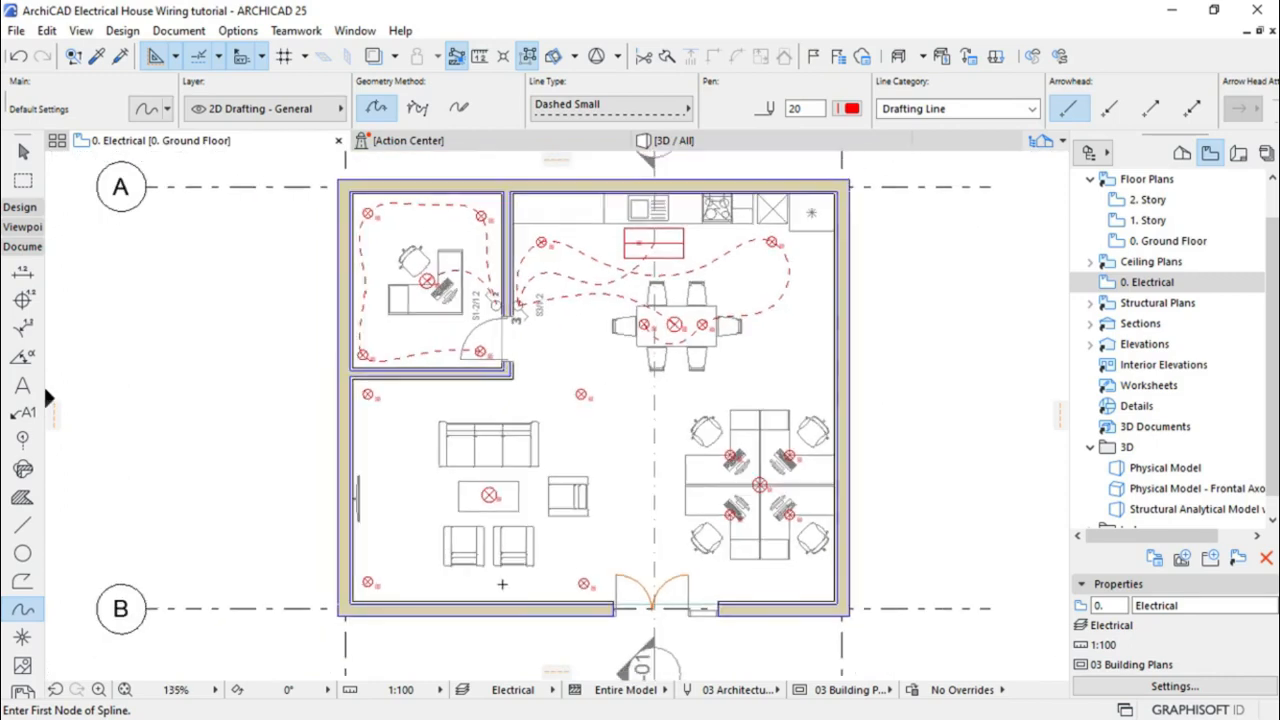
{"action": "scroll", "coordinate": [489, 601], "scroll_direction": "up", "scroll_amount": 4}
{"action": "scroll", "coordinate": [489, 601], "scroll_direction": "up", "scroll_amount": 2}
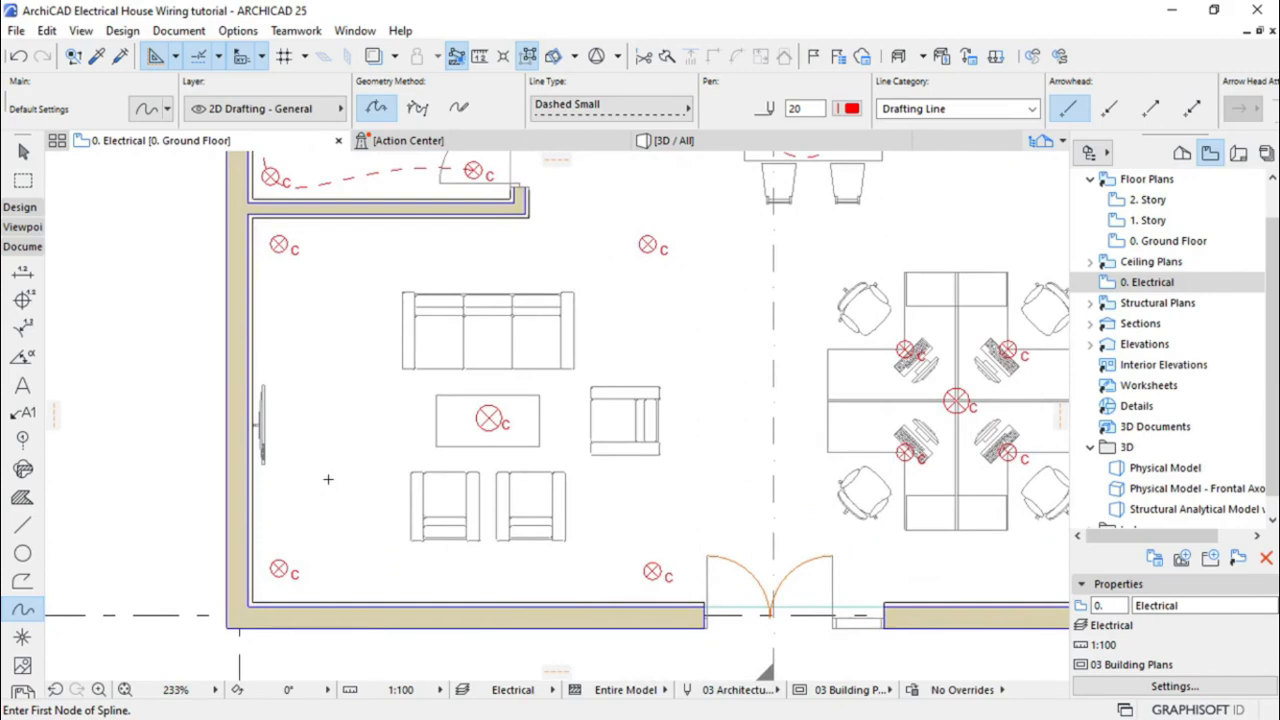
{"action": "scroll", "coordinate": [352, 500], "scroll_direction": "down", "scroll_amount": 2}
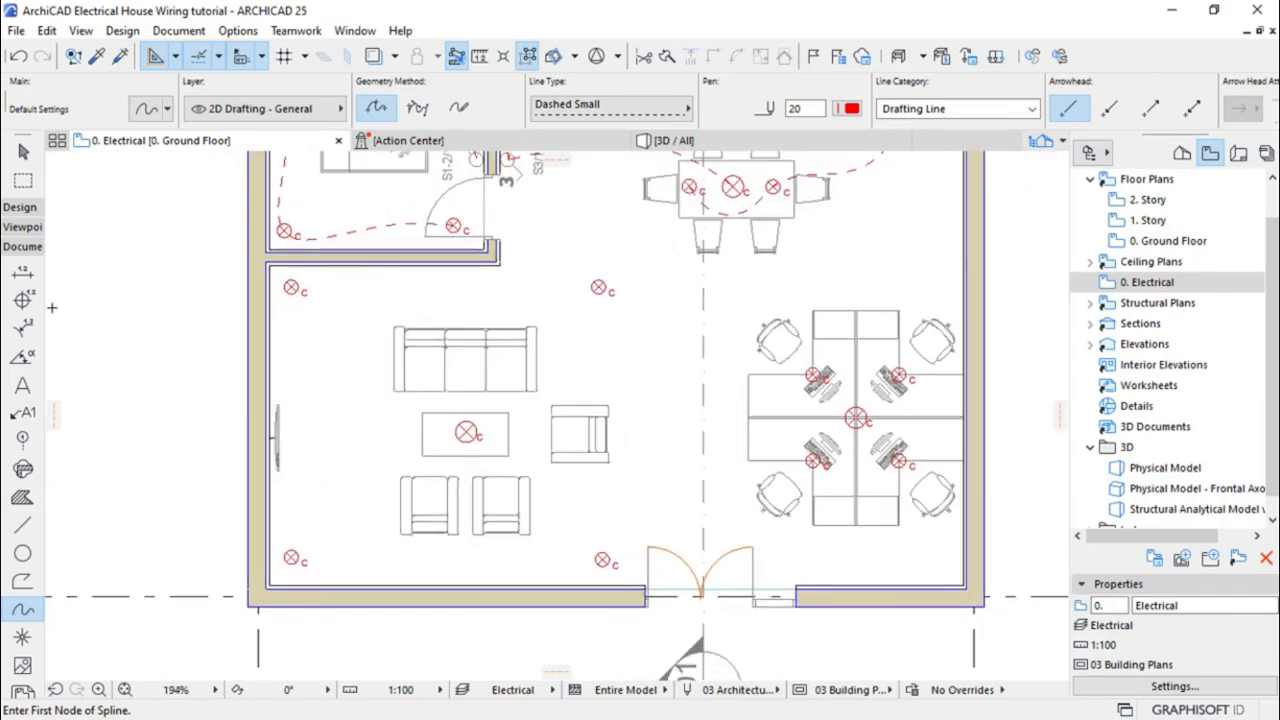
{"action": "left_click", "coordinate": [23, 151]}
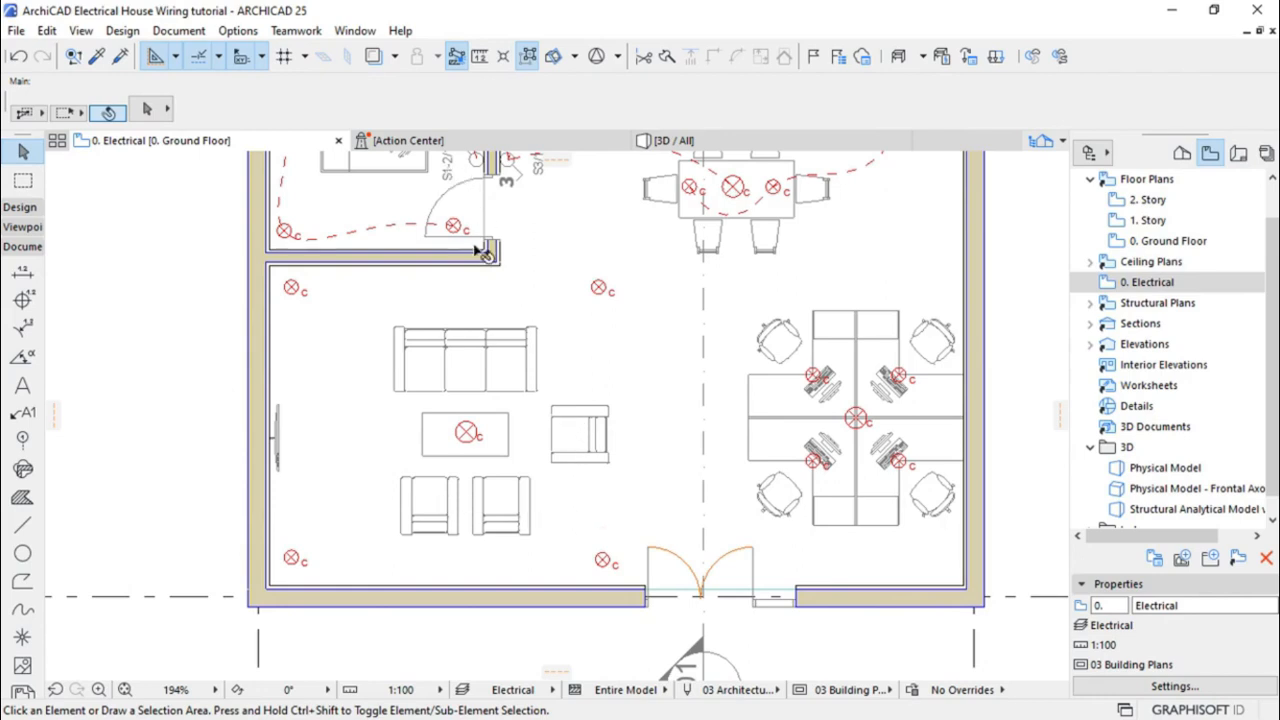
{"action": "scroll", "coordinate": [503, 557], "scroll_direction": "down", "scroll_amount": 3}
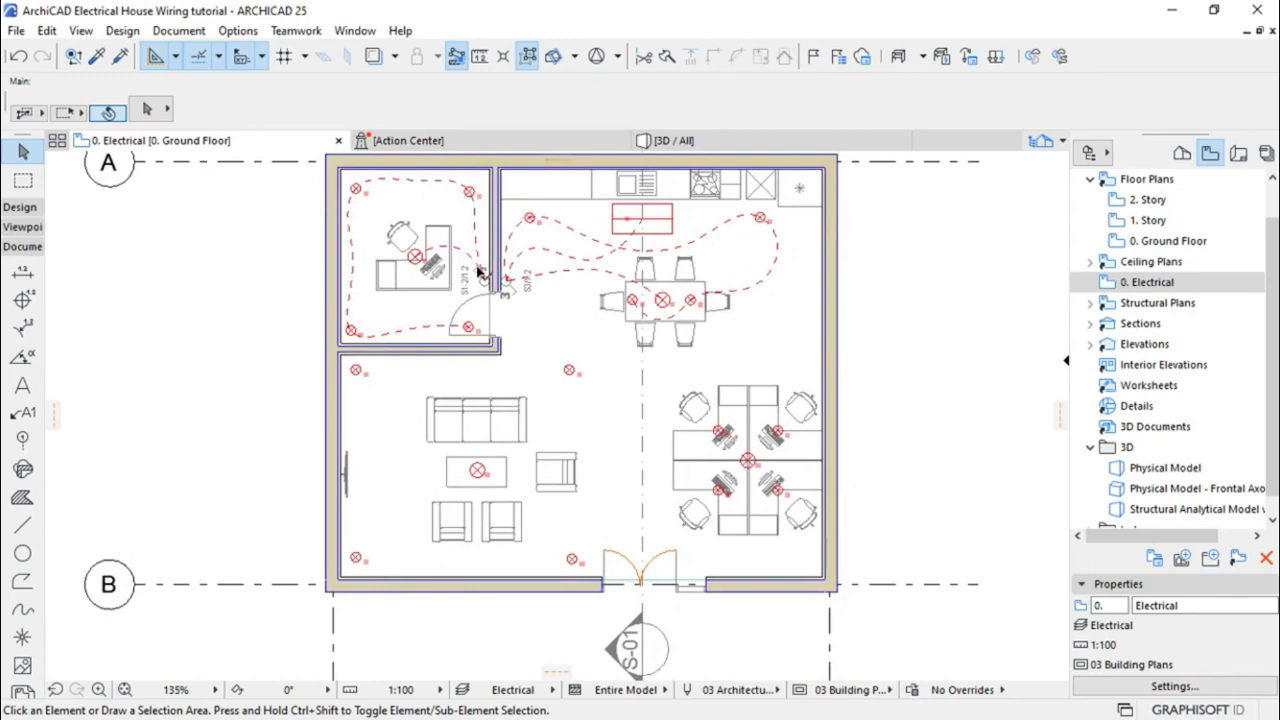
{"action": "scroll", "coordinate": [478, 285], "scroll_direction": "up", "scroll_amount": 8}
Drag a copy of the EU Switch 2x Split onto the living room's bottom wall, left of the entrance doors
{"action": "left_click", "coordinate": [490, 302]}
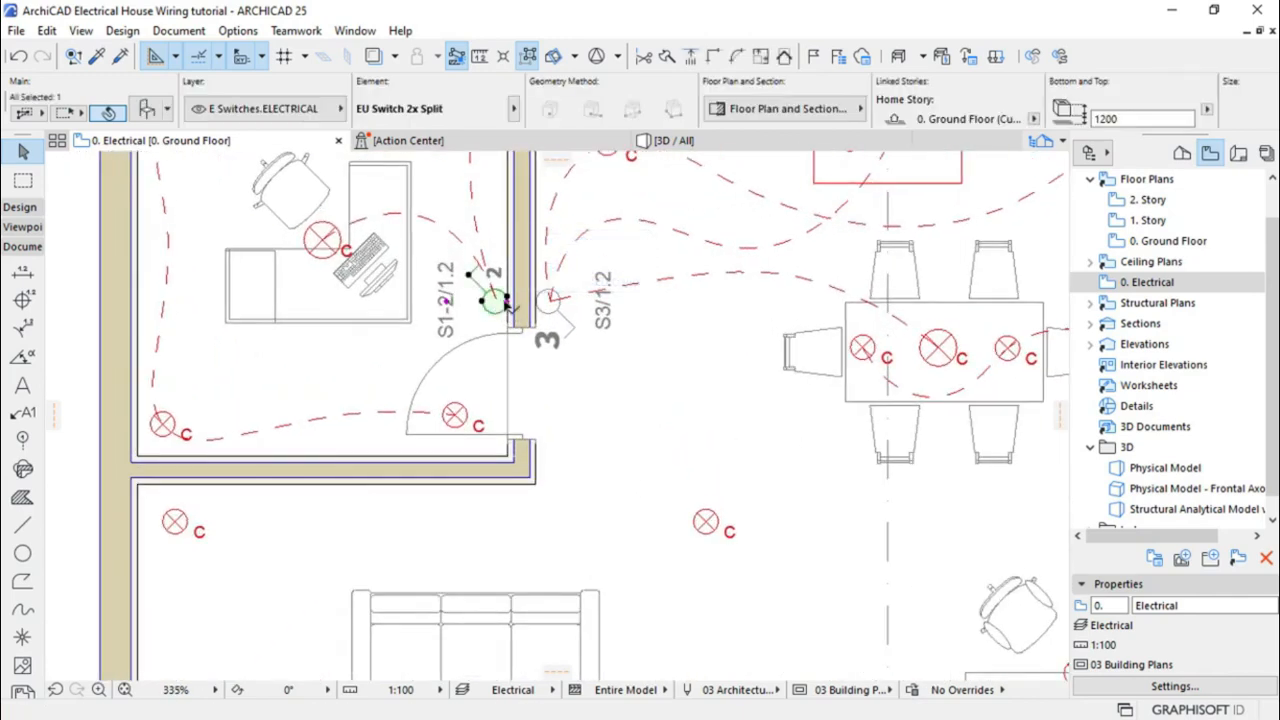
{"action": "left_click", "coordinate": [507, 306]}
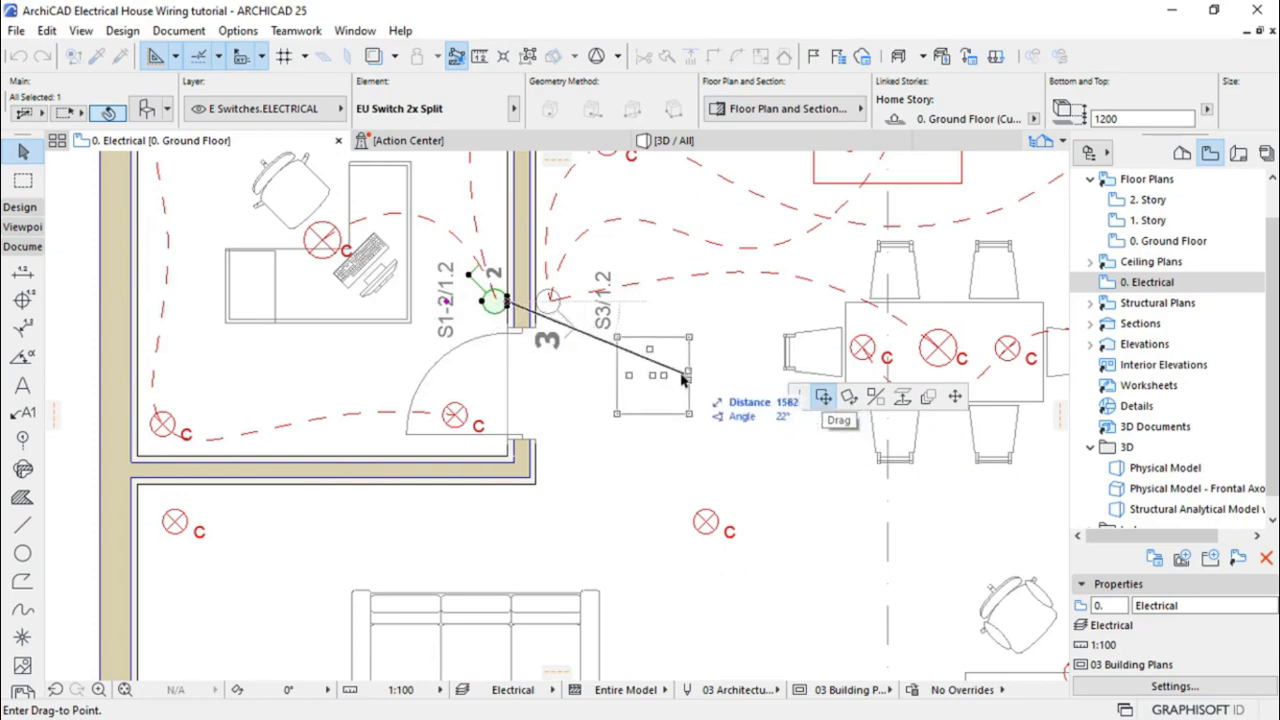
{"action": "key", "text": "ctrl"}
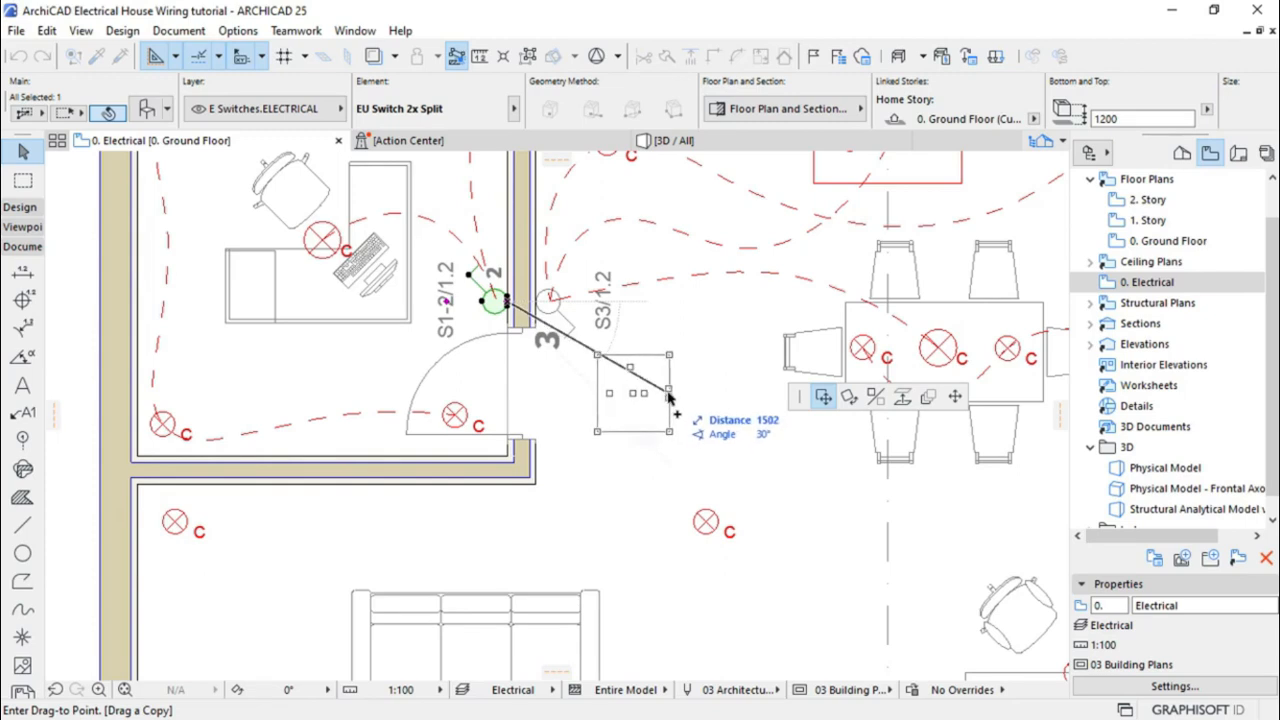
{"action": "scroll", "coordinate": [633, 238], "scroll_direction": "down", "scroll_amount": 1}
{"action": "scroll", "coordinate": [633, 238], "scroll_direction": "down", "scroll_amount": 3}
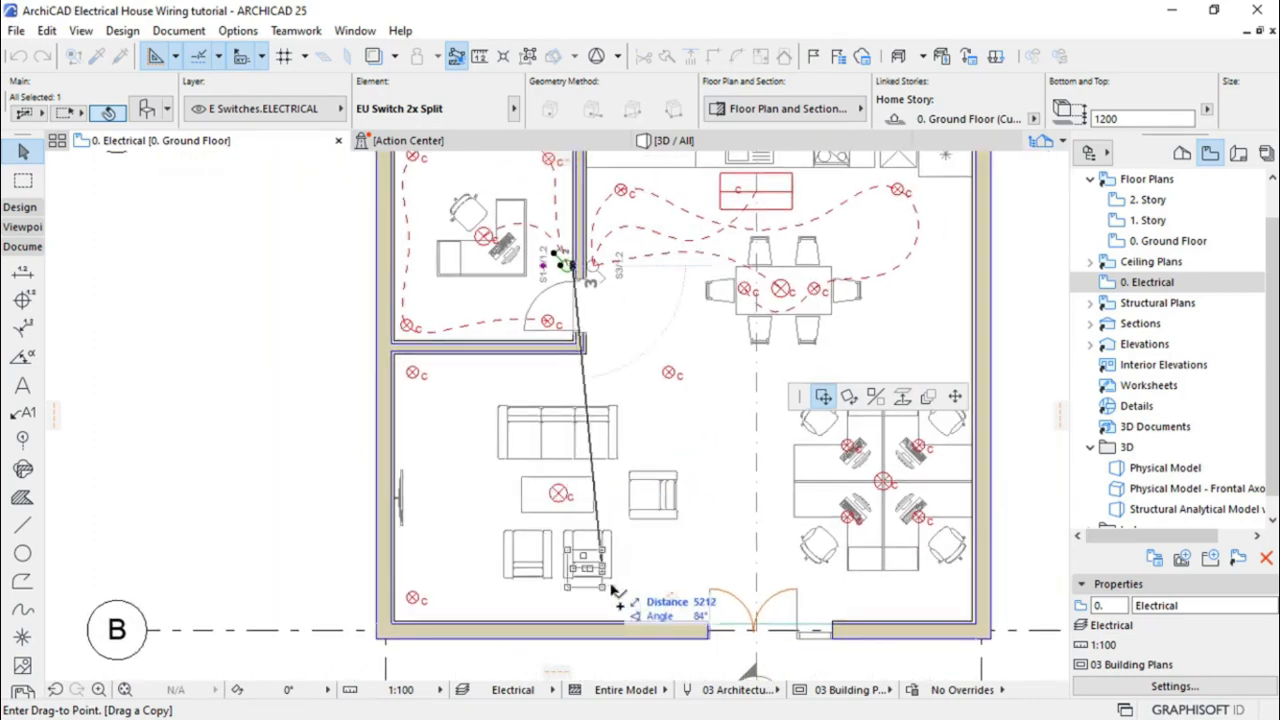
{"action": "scroll", "coordinate": [680, 640], "scroll_direction": "up", "scroll_amount": 3}
{"action": "scroll", "coordinate": [680, 640], "scroll_direction": "up", "scroll_amount": 3}
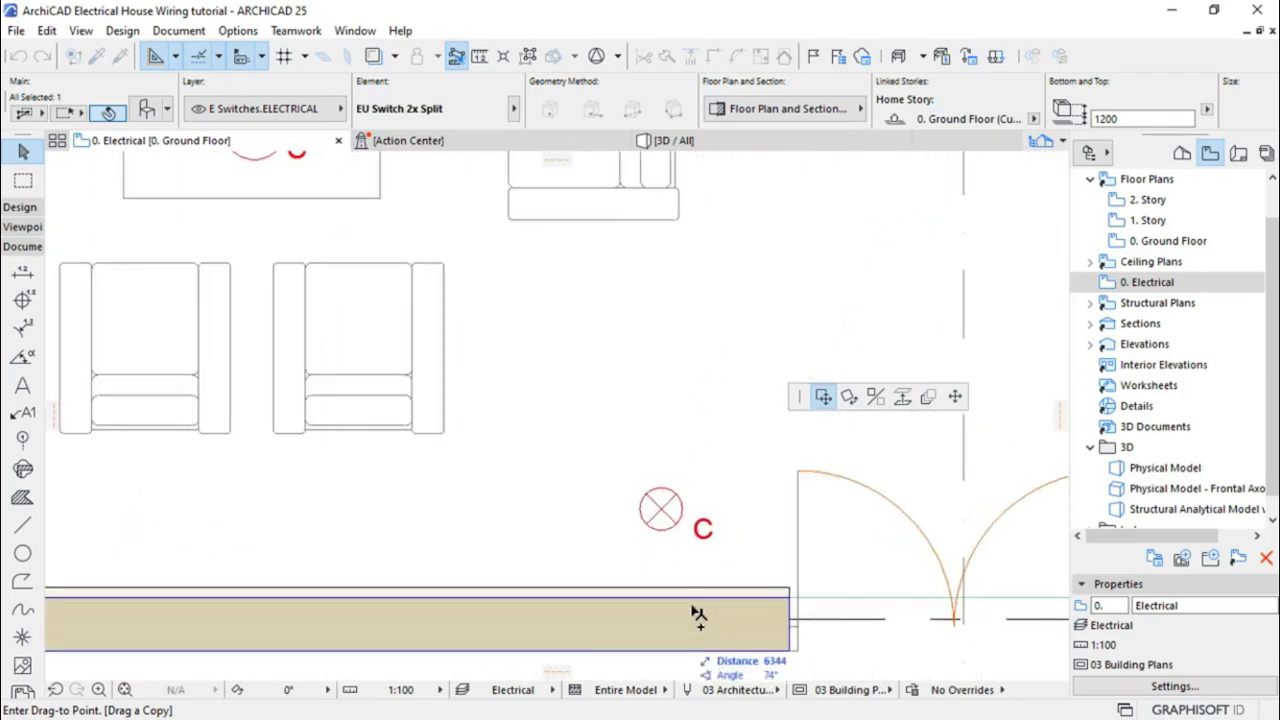
{"action": "scroll", "coordinate": [690, 578], "scroll_direction": "down", "scroll_amount": 1}
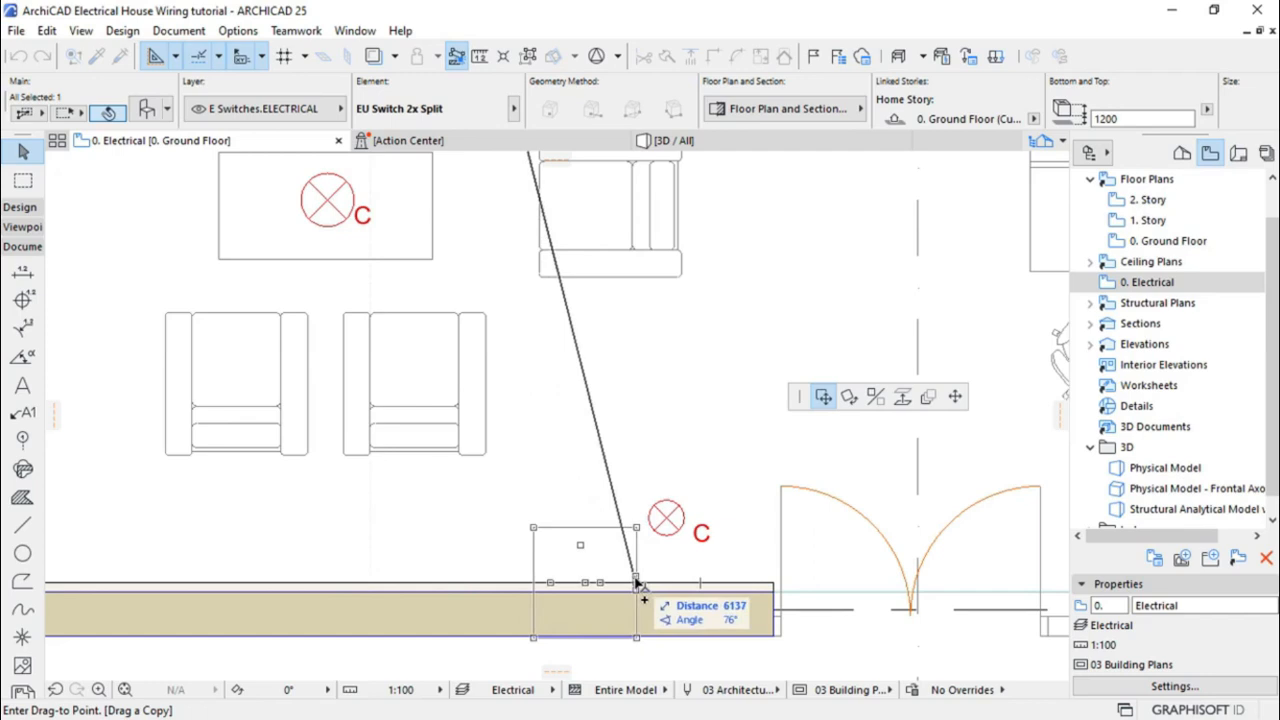
{"action": "left_click", "coordinate": [637, 583]}
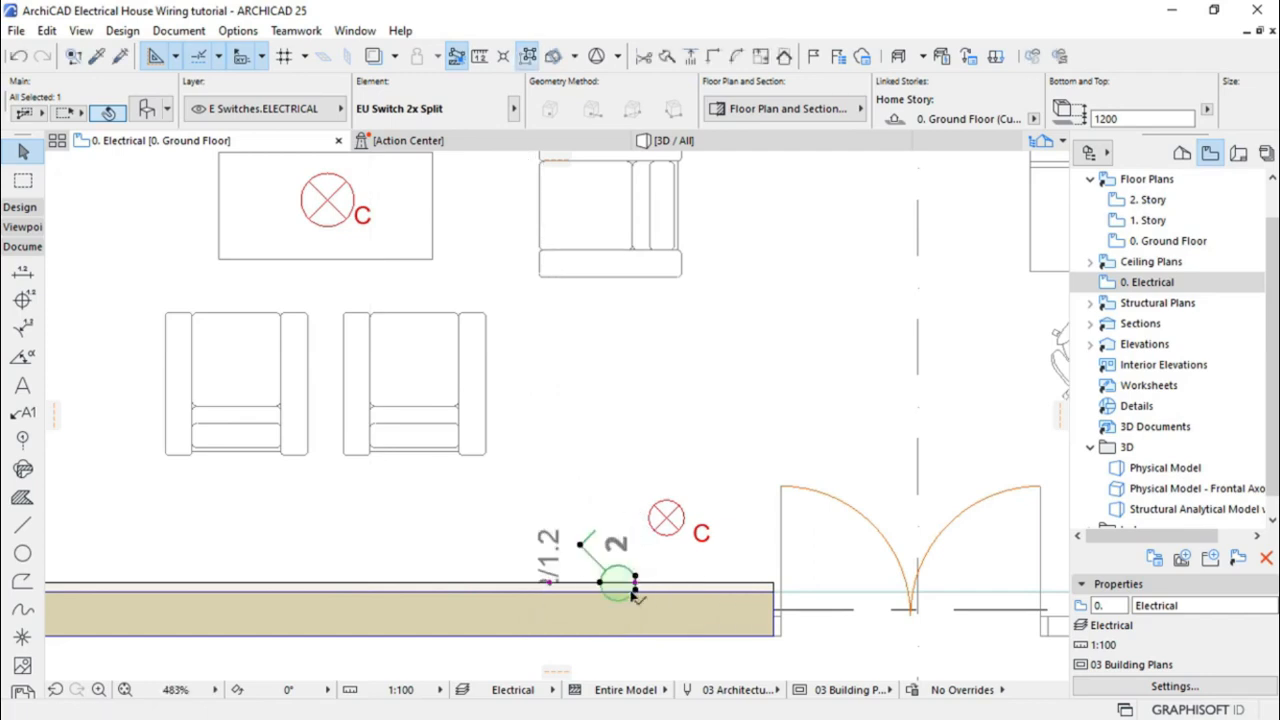
Rotate the copied switch 90° so it faces into the living room
{"action": "scroll", "coordinate": [633, 590], "scroll_direction": "up", "scroll_amount": 3}
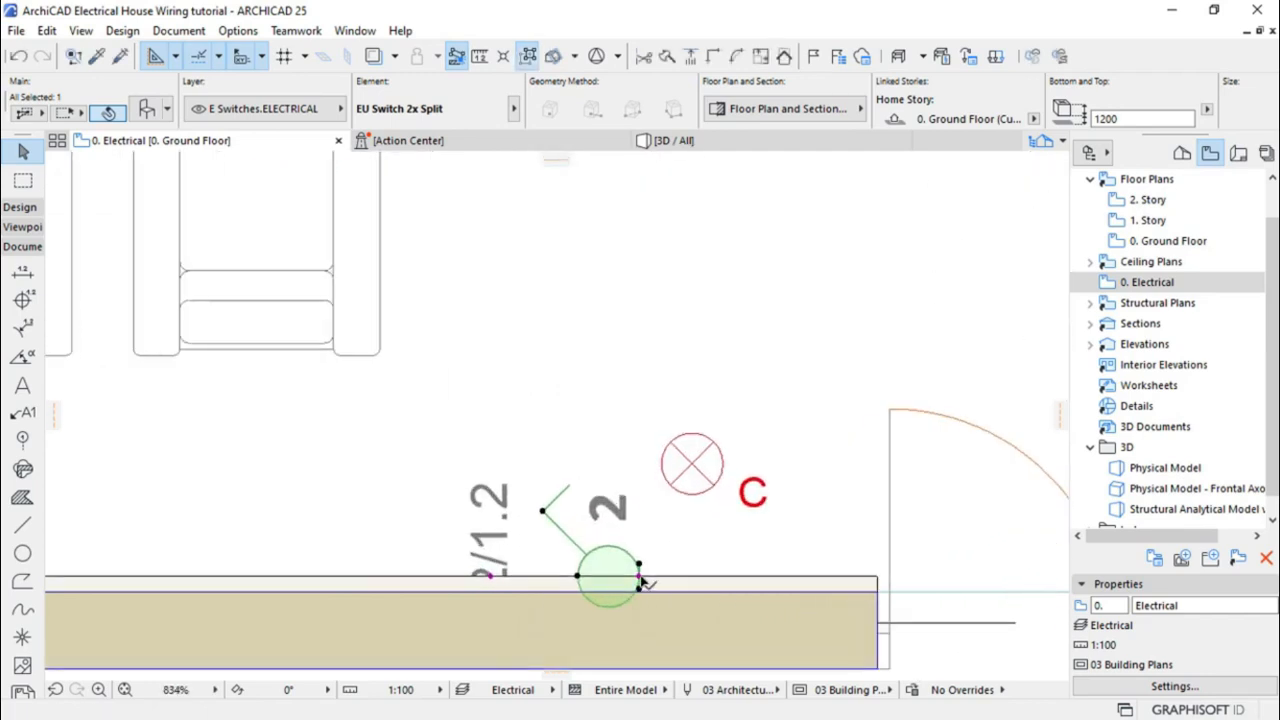
{"action": "left_click", "coordinate": [638, 577]}
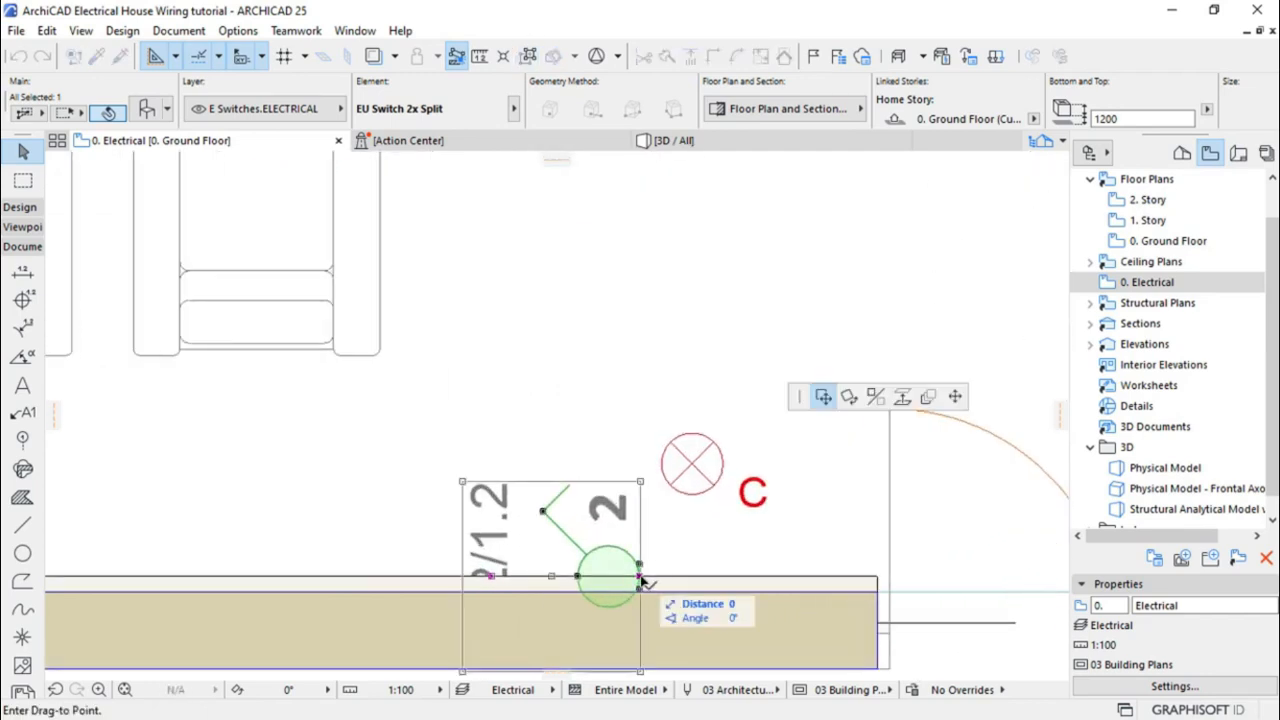
{"action": "left_click", "coordinate": [848, 398]}
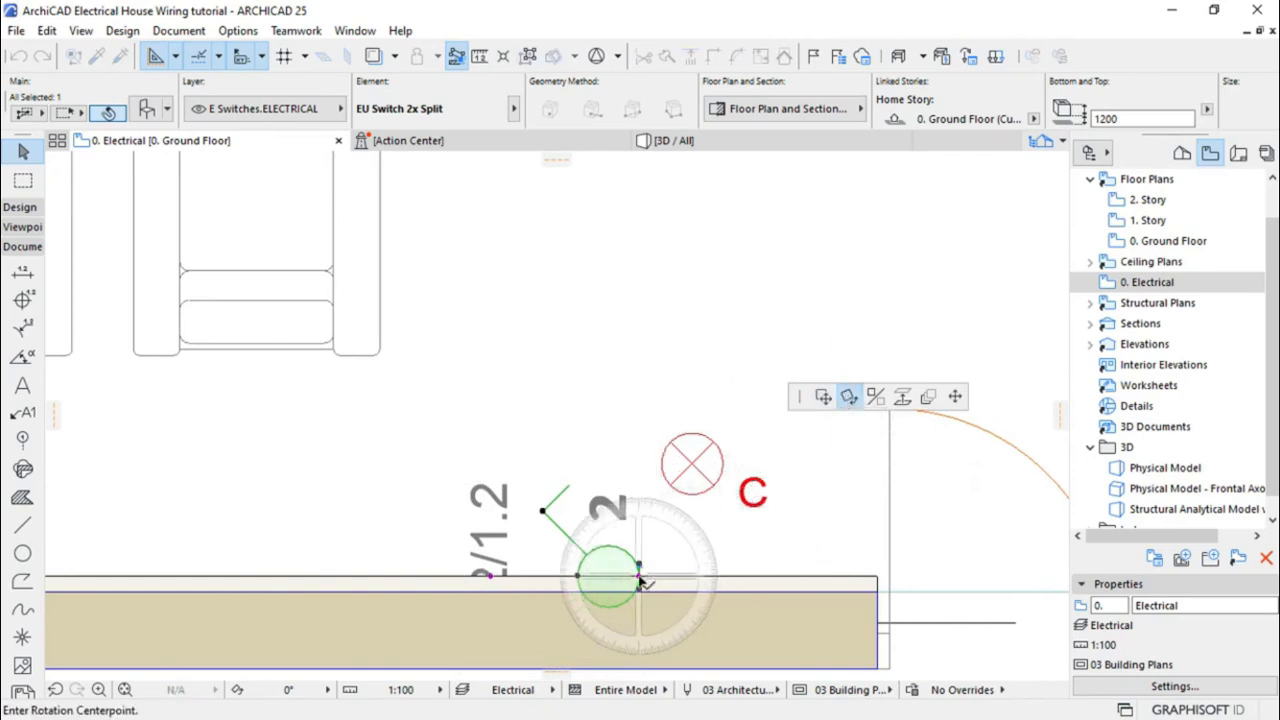
{"action": "left_click", "coordinate": [639, 578]}
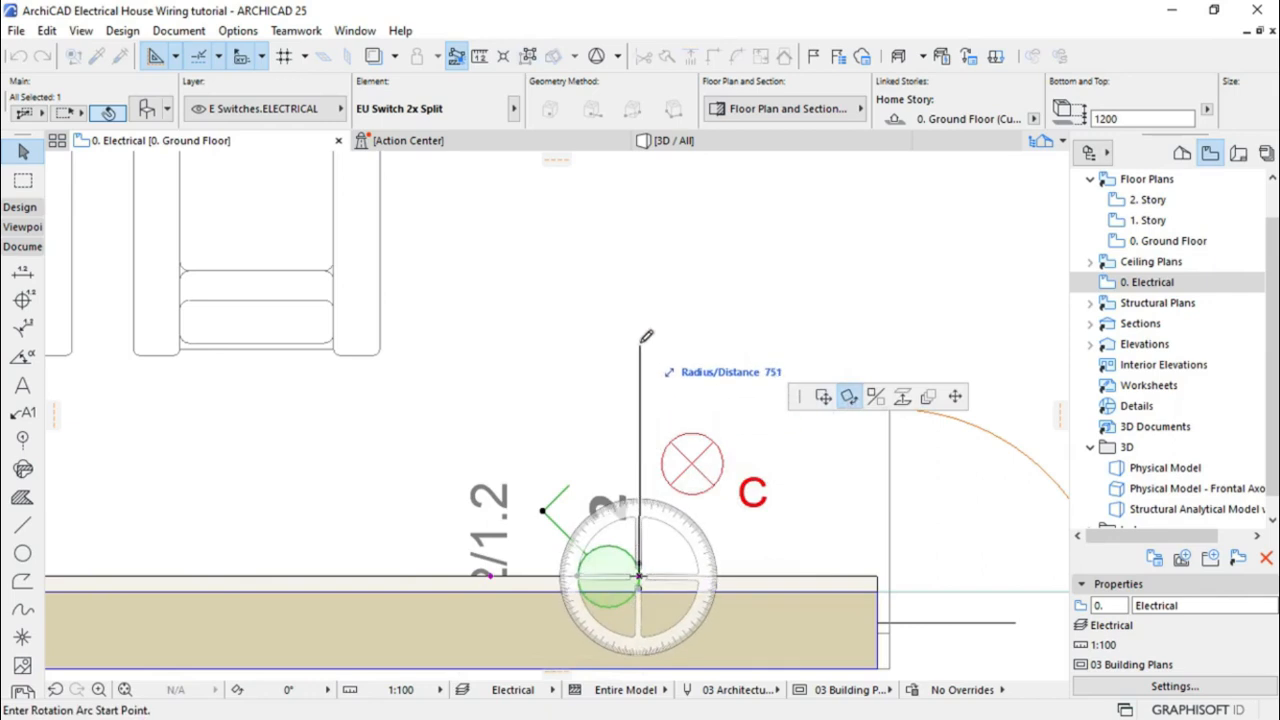
{"action": "left_click", "coordinate": [639, 291]}
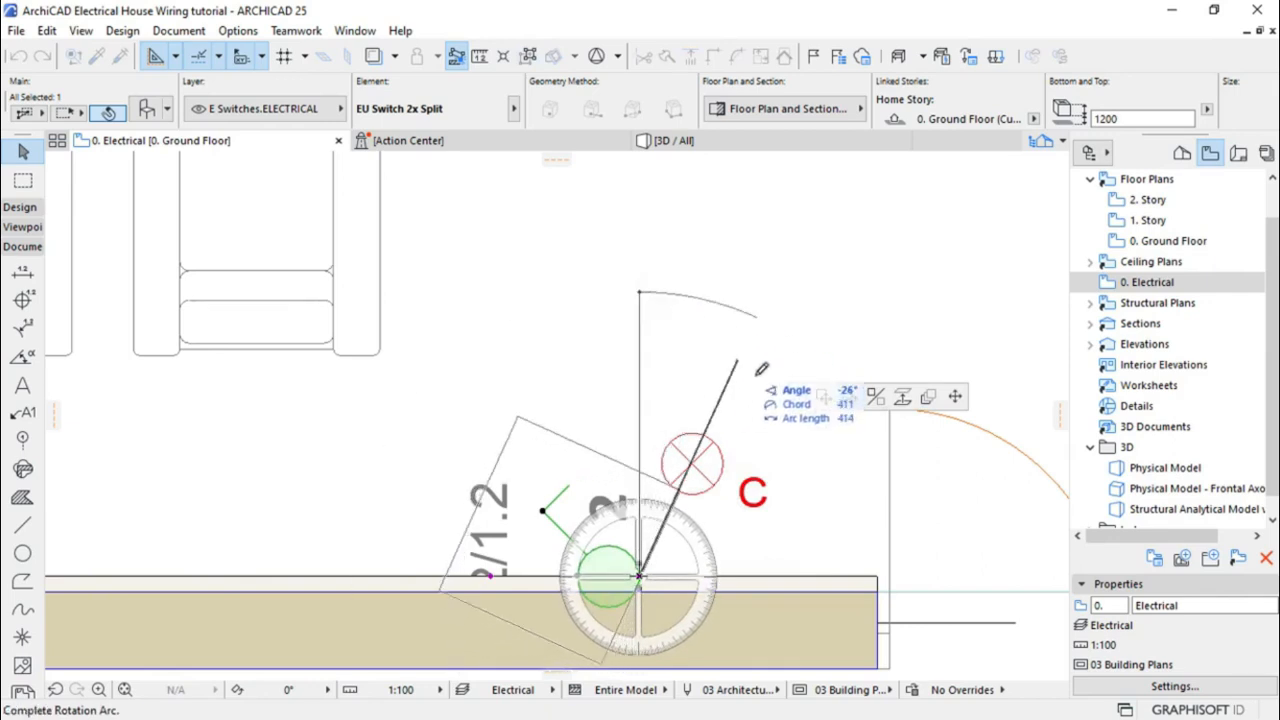
{"action": "left_click", "coordinate": [972, 580]}
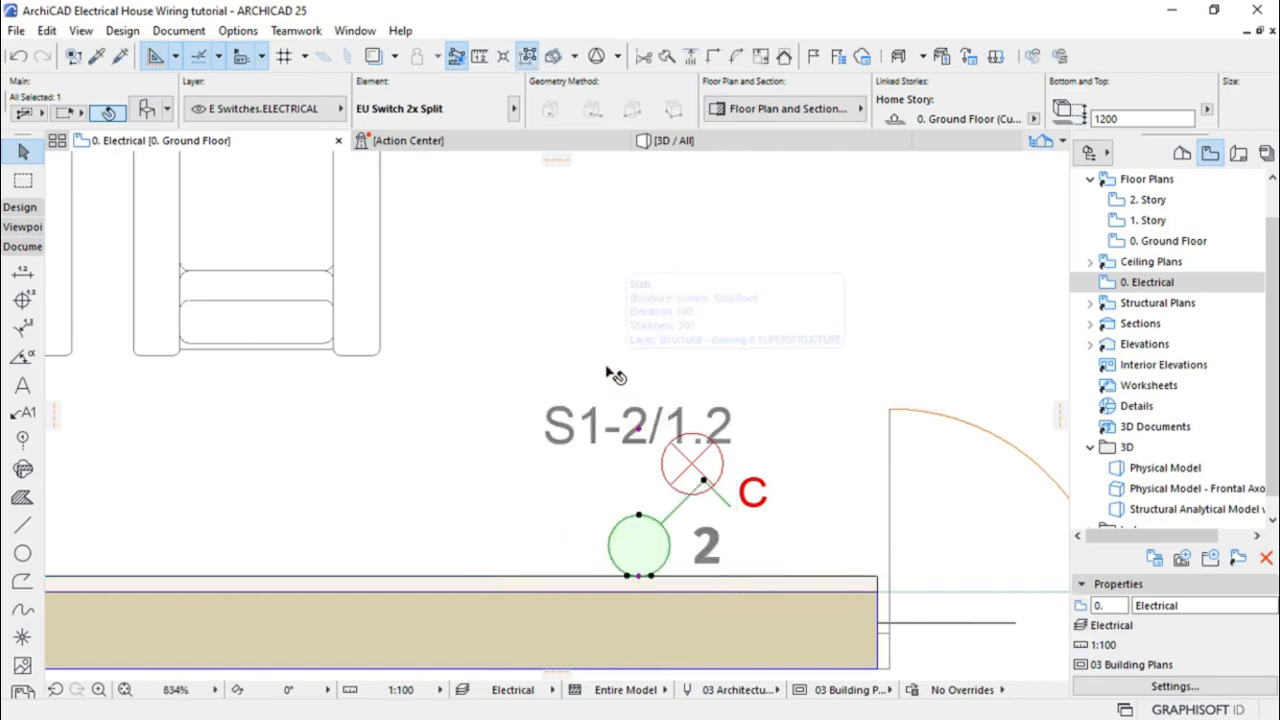
{"action": "scroll", "coordinate": [610, 385], "scroll_direction": "down", "scroll_amount": 5}
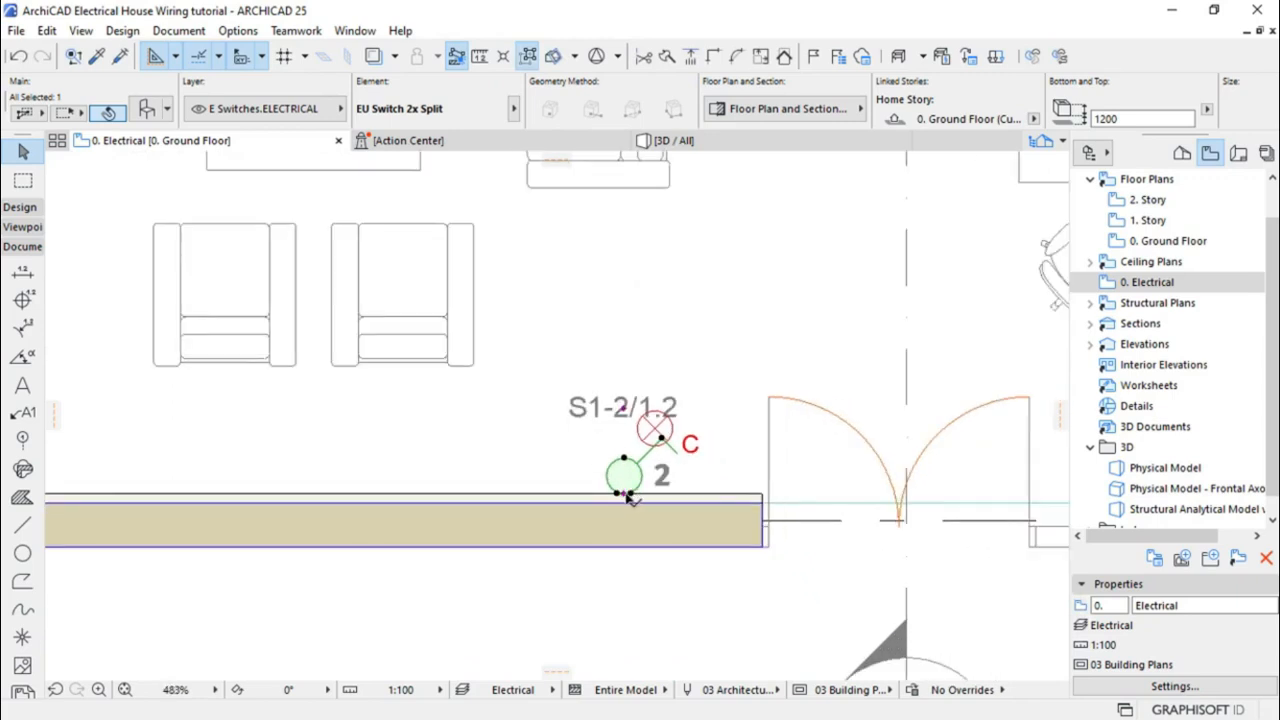
Shift the rotated switch slightly left along the wall
{"action": "key", "text": "ctrl+e"}
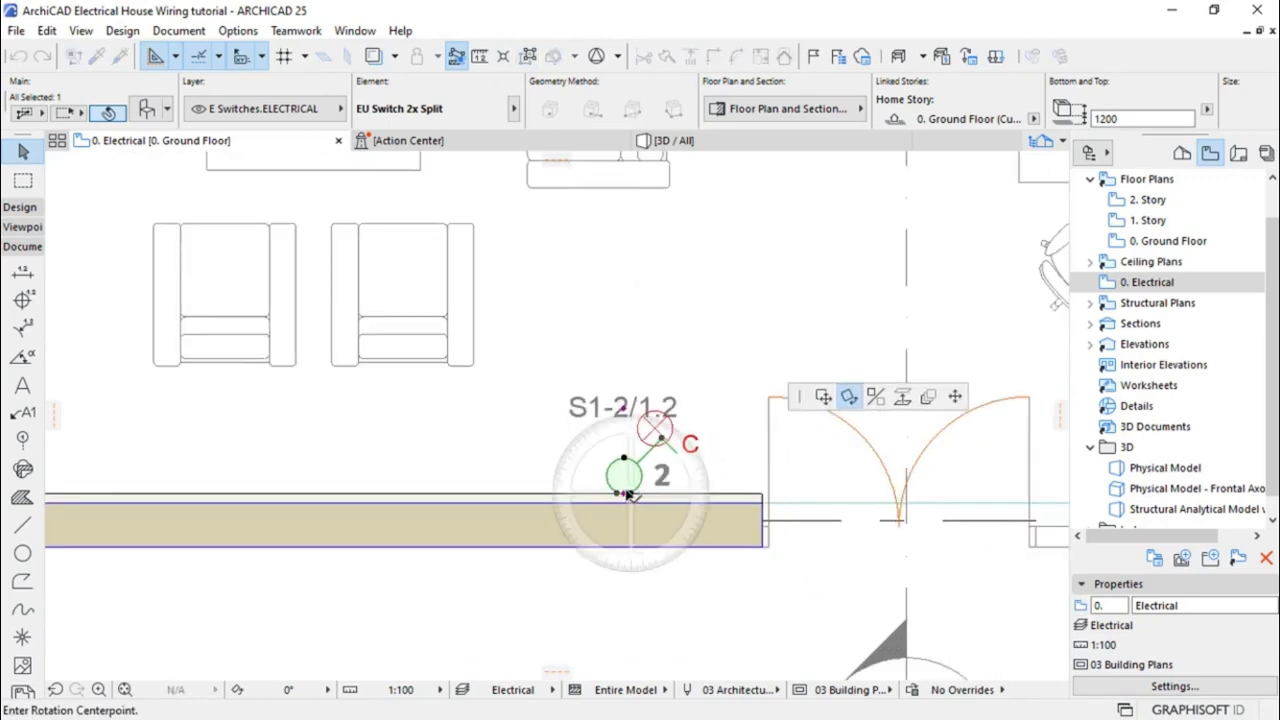
{"action": "left_click", "coordinate": [822, 398]}
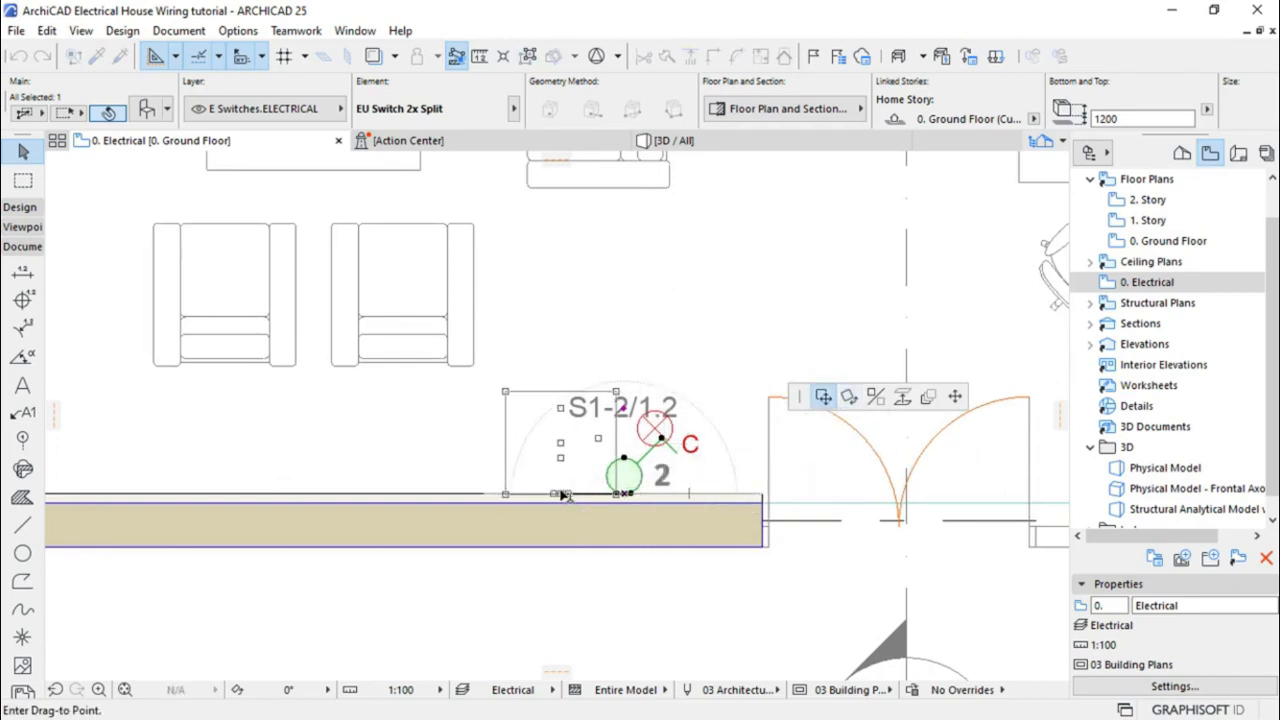
{"action": "left_click", "coordinate": [563, 494]}
{"action": "scroll", "coordinate": [571, 530], "scroll_direction": "down", "scroll_amount": 5}
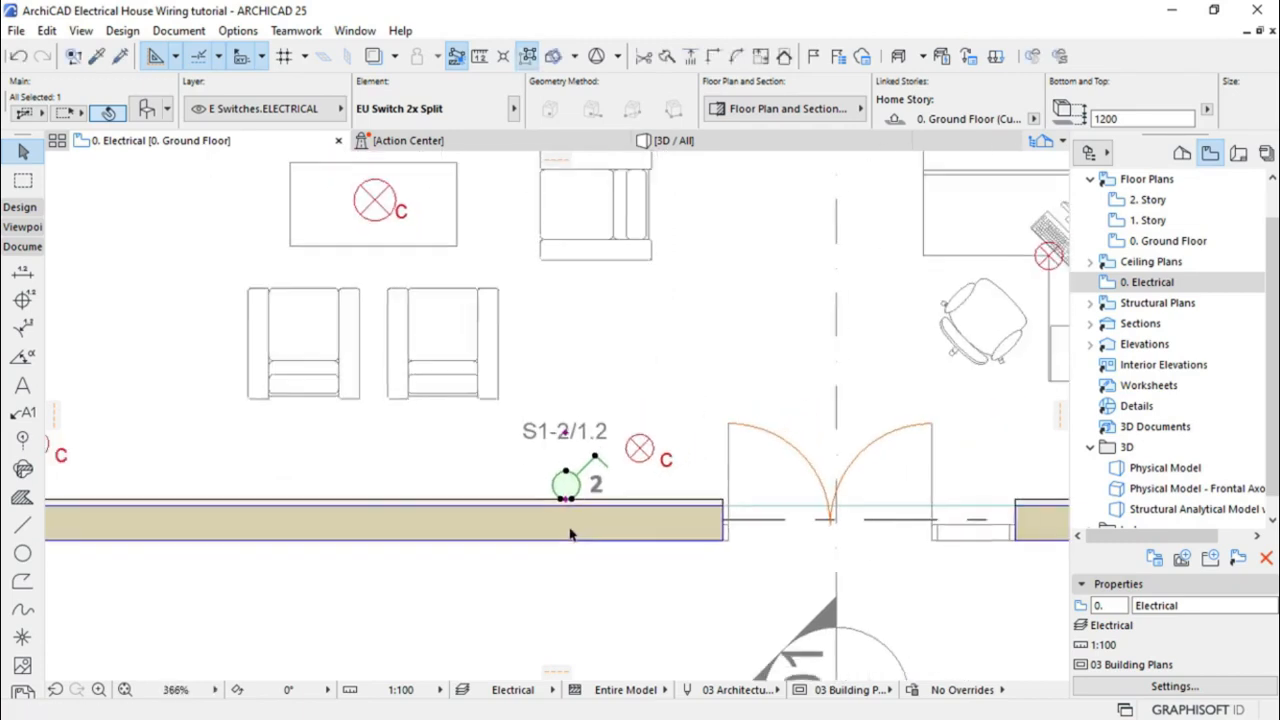
{"action": "scroll", "coordinate": [543, 567], "scroll_direction": "down", "scroll_amount": 2}
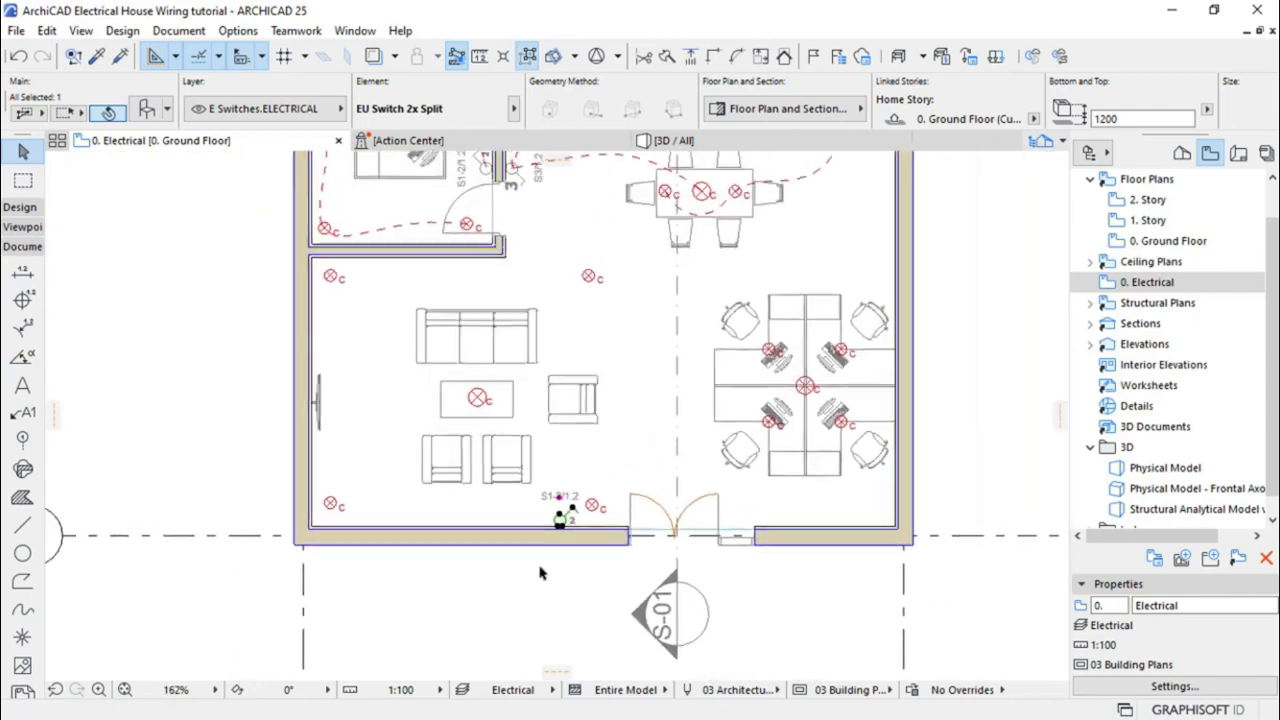
{"action": "scroll", "coordinate": [585, 437], "scroll_direction": "up", "scroll_amount": 2}
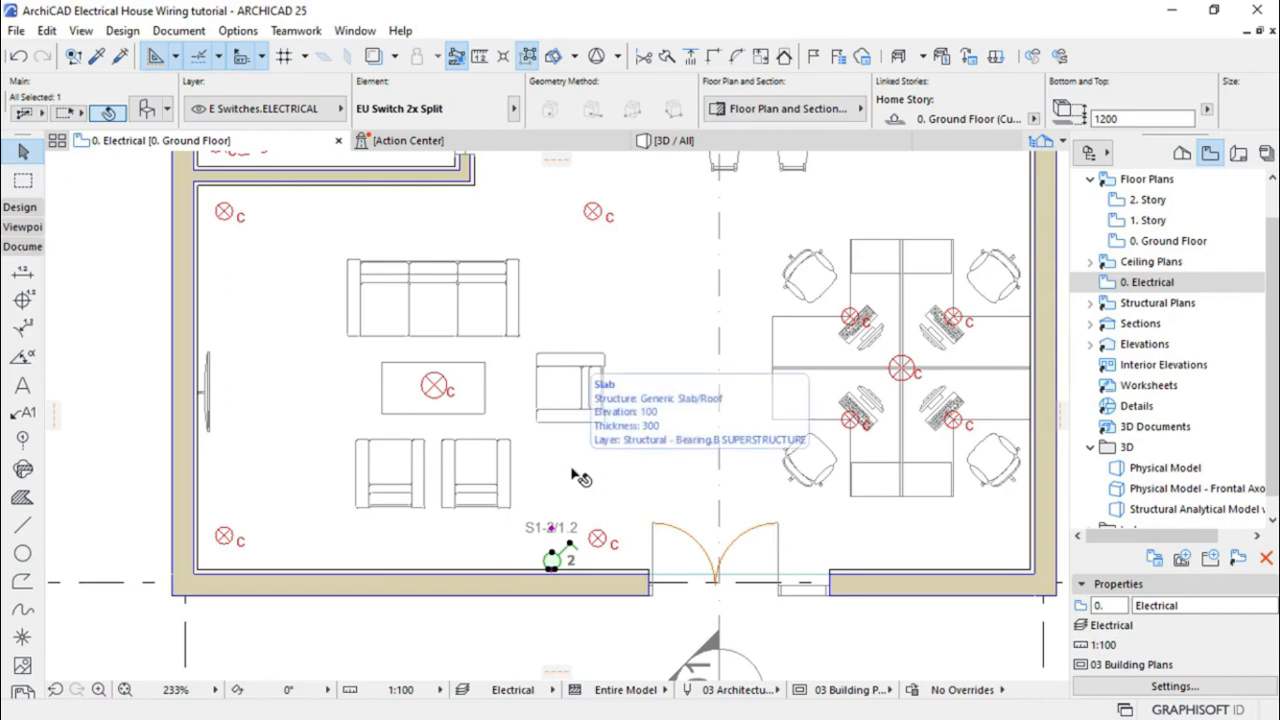
{"action": "scroll", "coordinate": [570, 592], "scroll_direction": "down", "scroll_amount": 1}
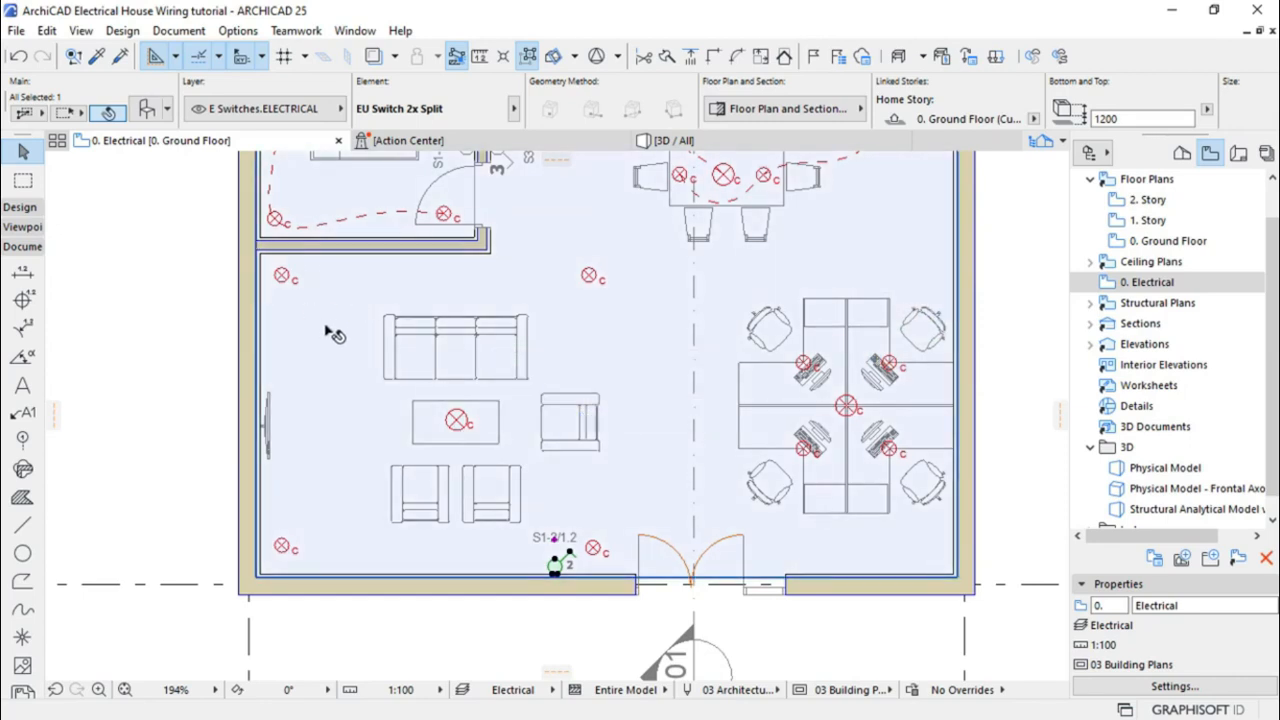
{"action": "scroll", "coordinate": [497, 444], "scroll_direction": "down", "scroll_amount": 3}
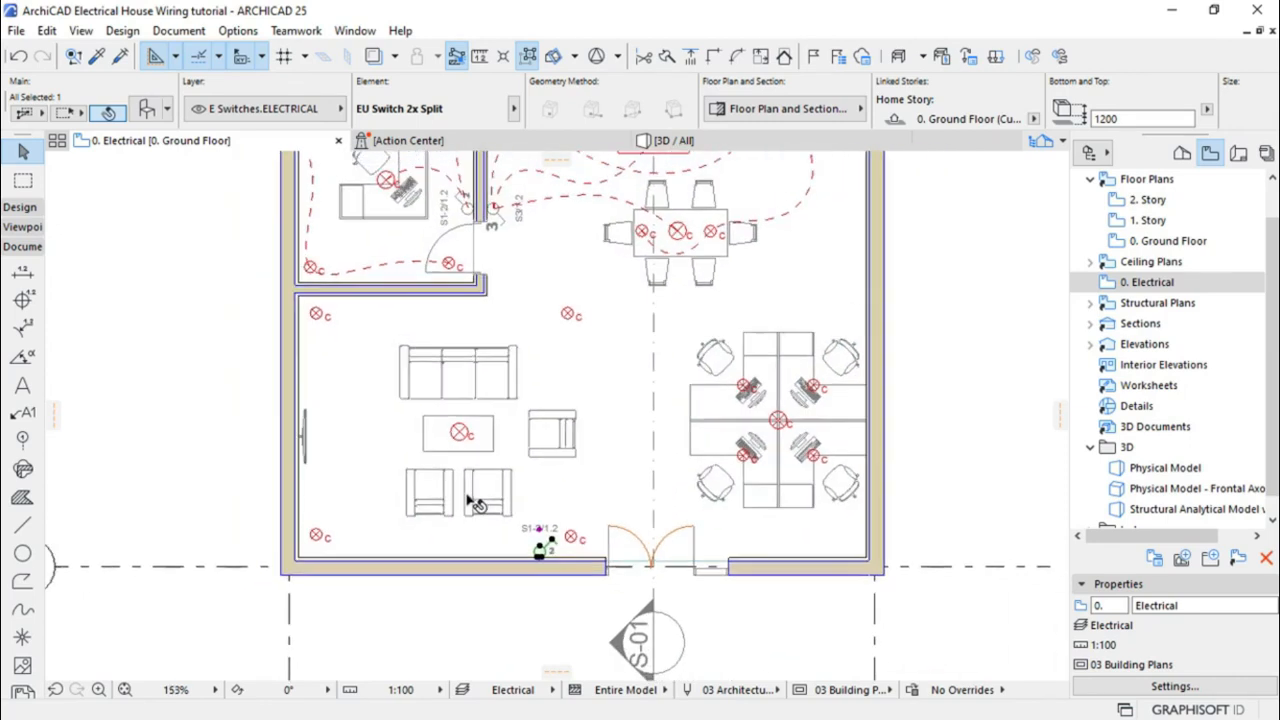
{"action": "scroll", "coordinate": [491, 248], "scroll_direction": "up", "scroll_amount": 4}
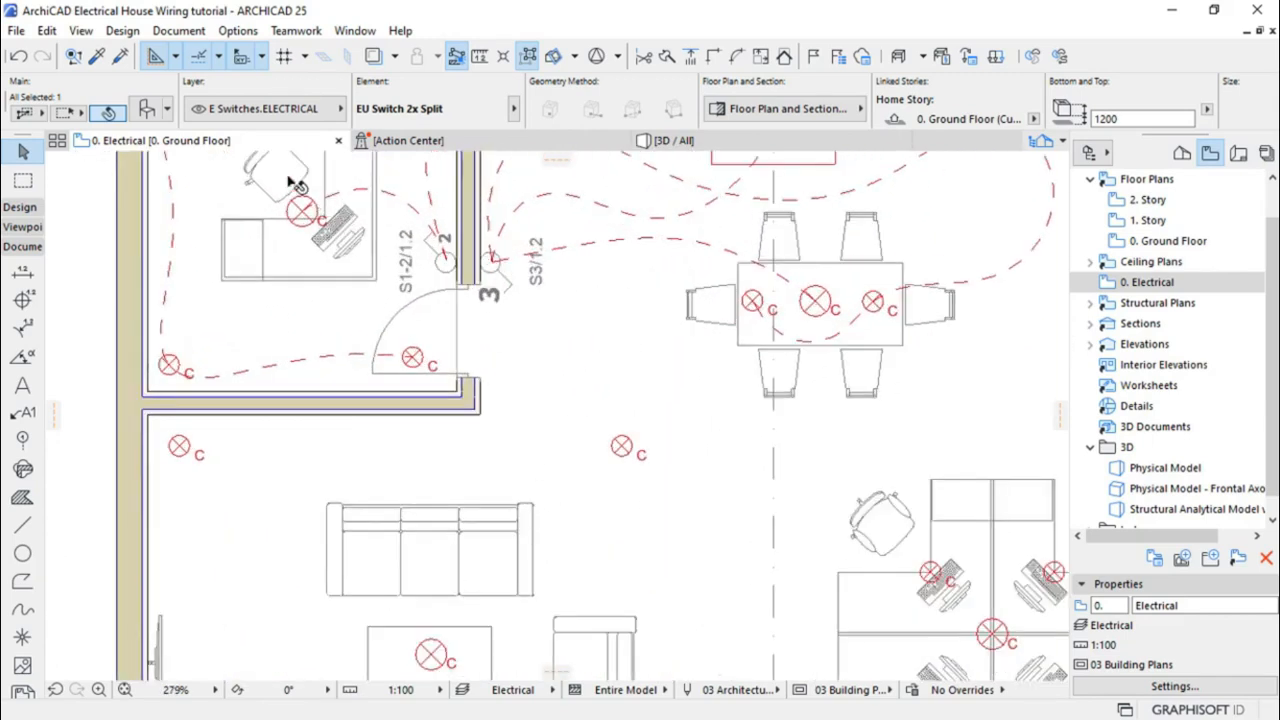
{"action": "key", "text": "Escape"}
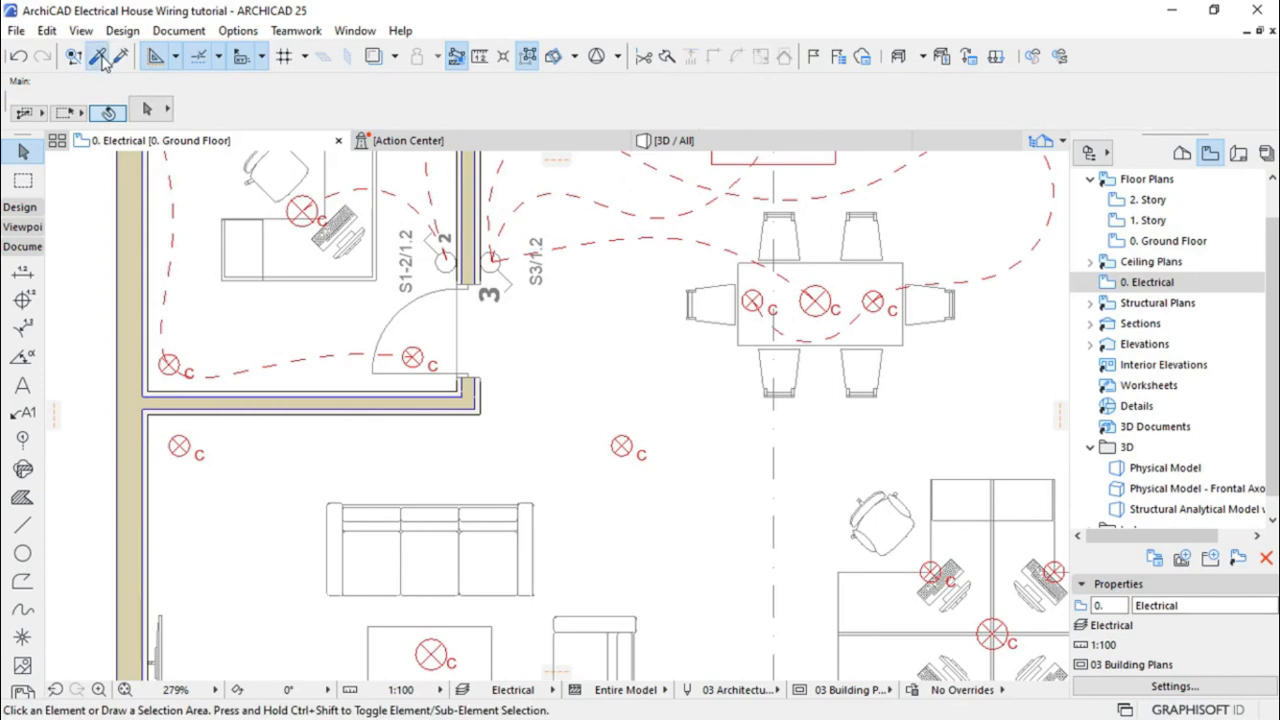
Copy the upper-door EU Switch 3x parameters onto the entrance switch, then select it
{"action": "left_click", "coordinate": [99, 57]}
{"action": "left_click", "coordinate": [492, 262]}
{"action": "scroll", "coordinate": [578, 191], "scroll_direction": "down", "scroll_amount": 5}
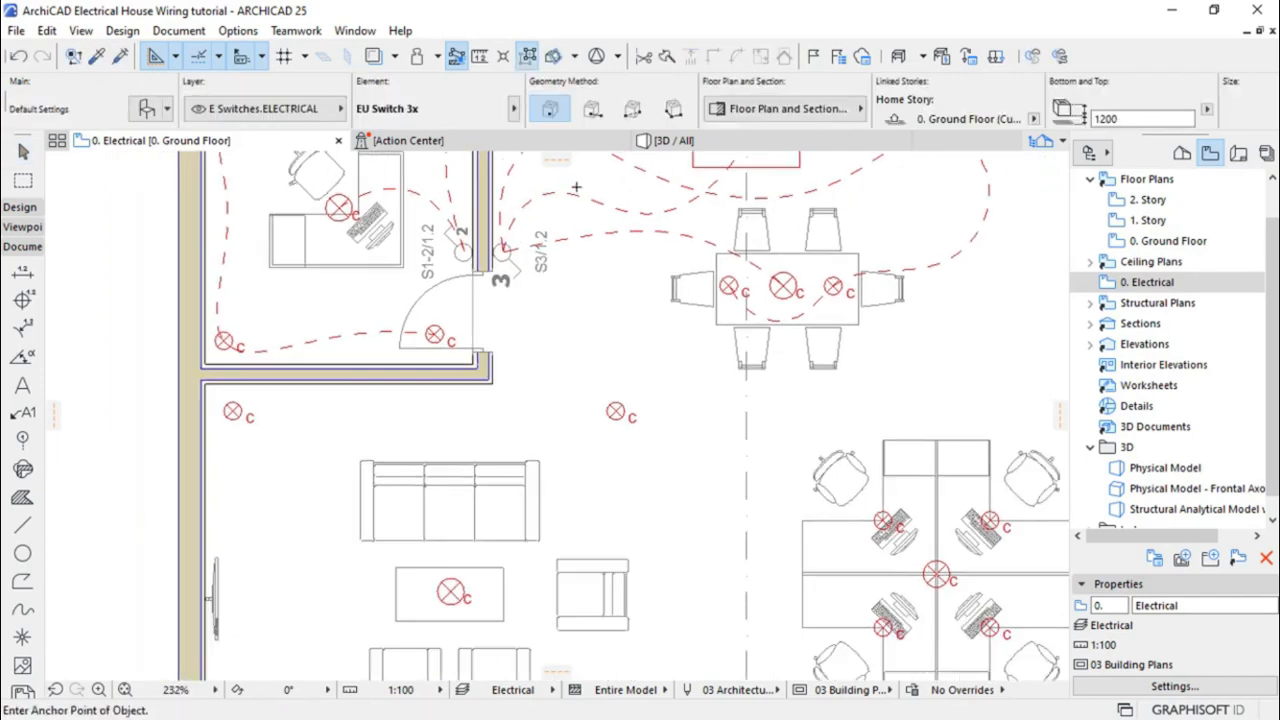
{"action": "scroll", "coordinate": [578, 514], "scroll_direction": "up", "scroll_amount": 5}
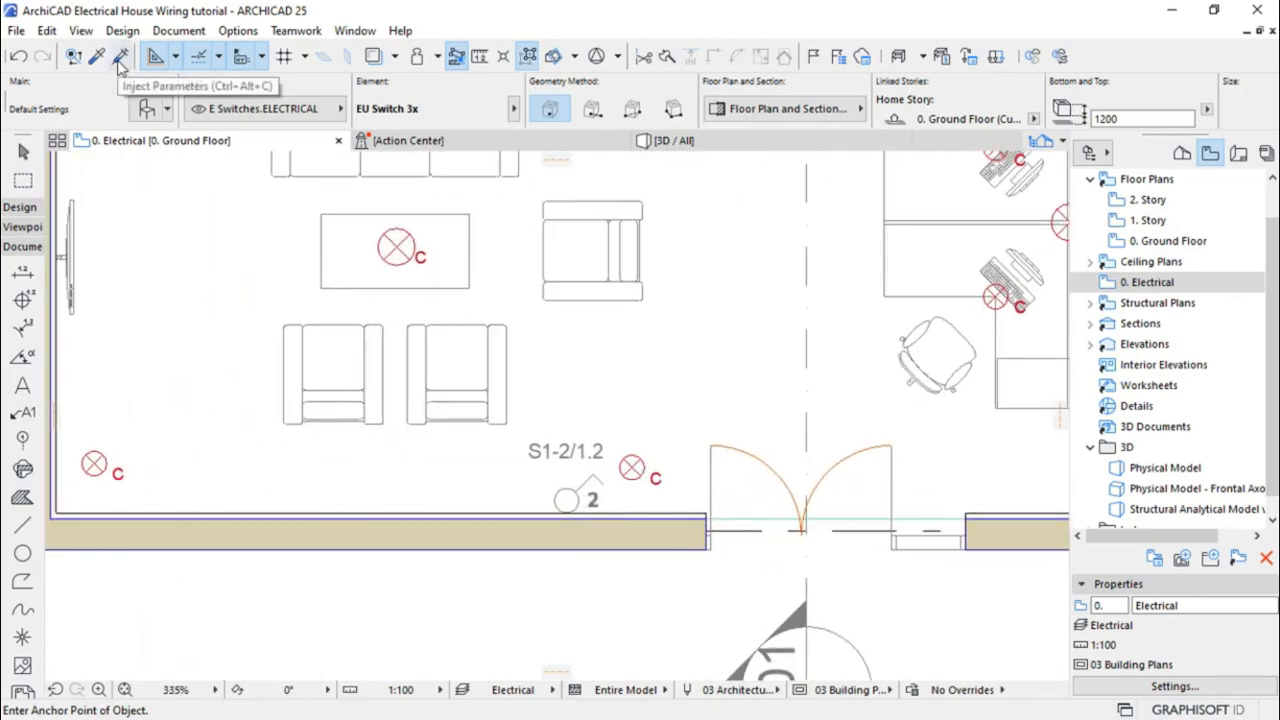
{"action": "left_click", "coordinate": [119, 62]}
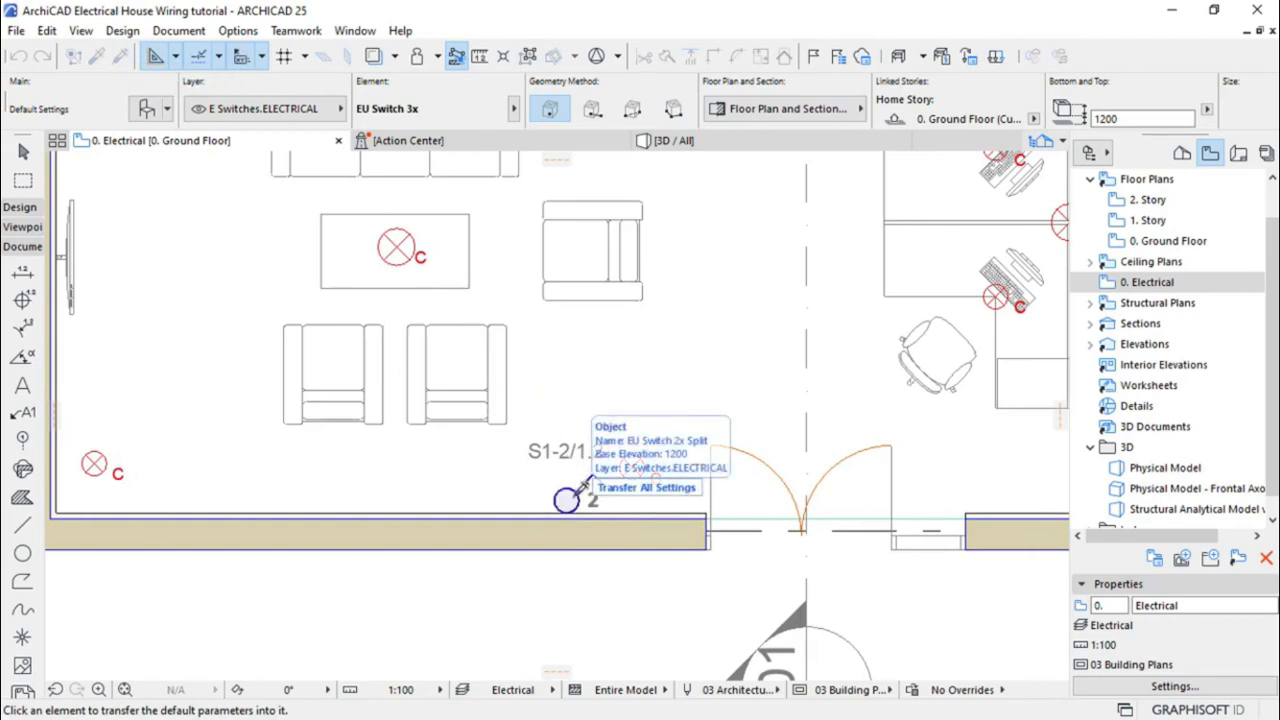
{"action": "left_click", "coordinate": [584, 484]}
{"action": "key", "text": "Escape"}
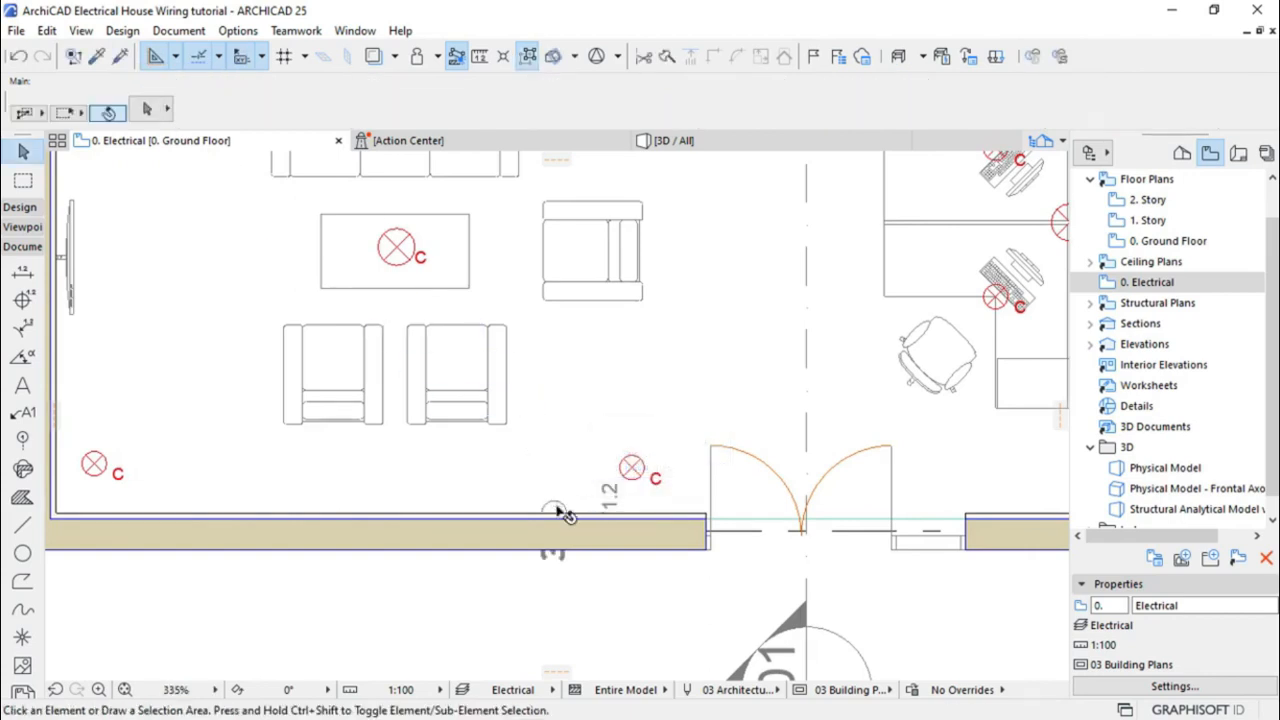
{"action": "left_click", "coordinate": [561, 514]}
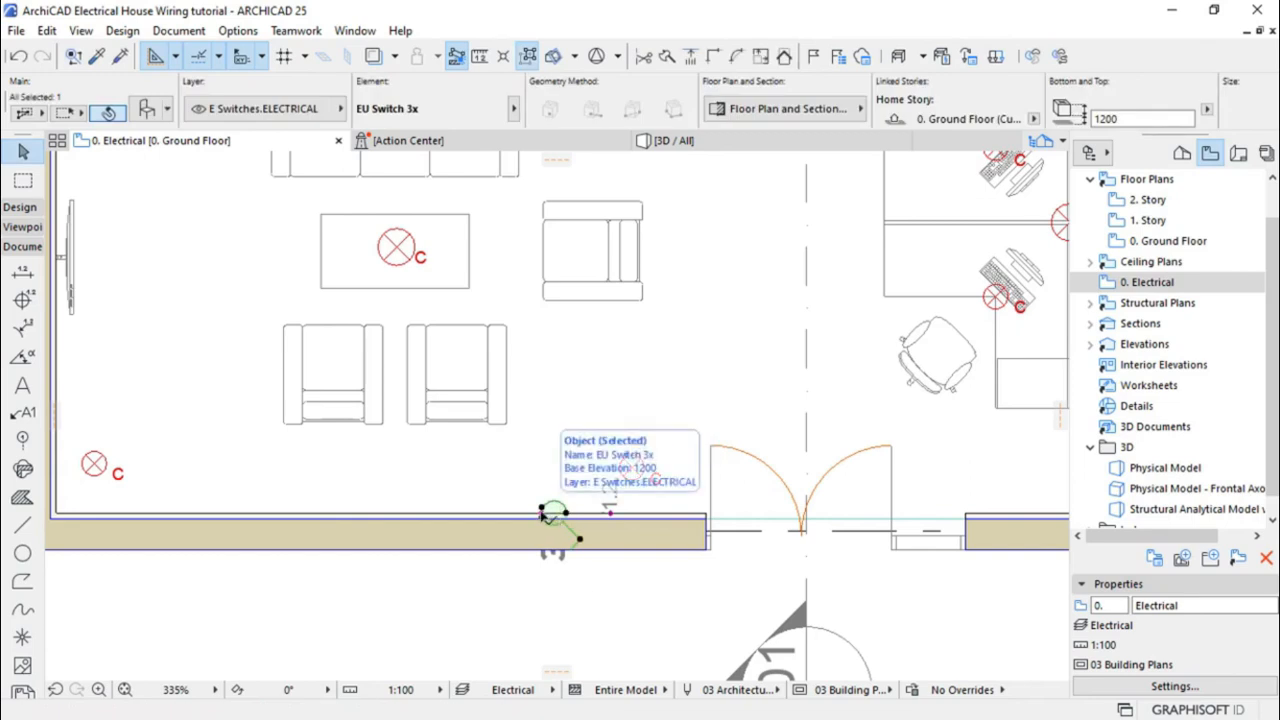
Rotate the entrance EU Switch 3x about its base so it sits on the wall facing the room
{"action": "left_click", "coordinate": [542, 512]}
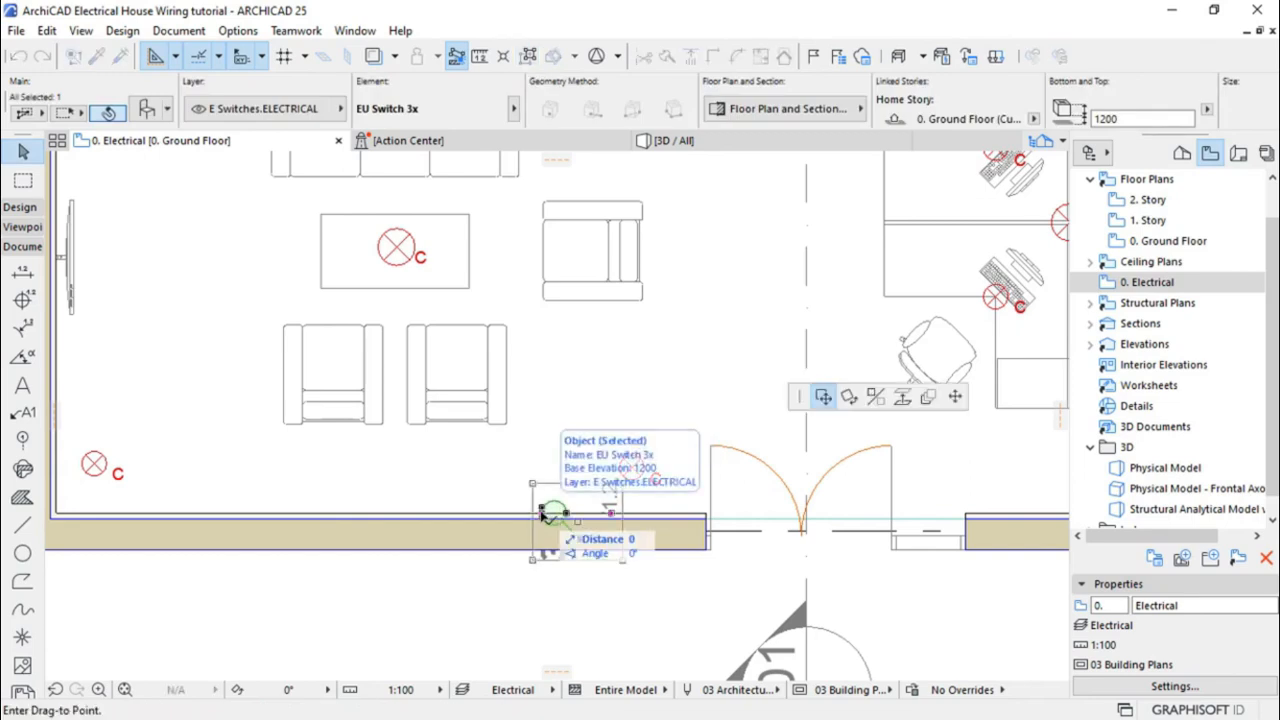
{"action": "left_click", "coordinate": [851, 398]}
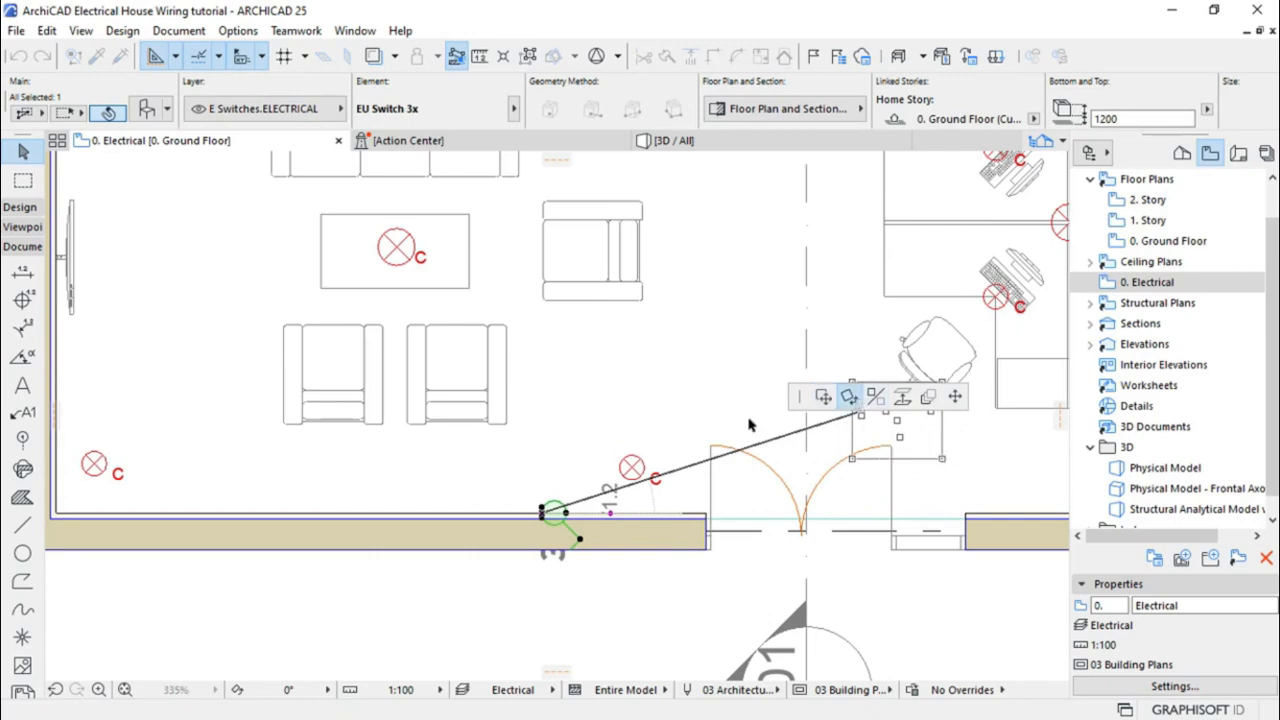
{"action": "left_click", "coordinate": [542, 512]}
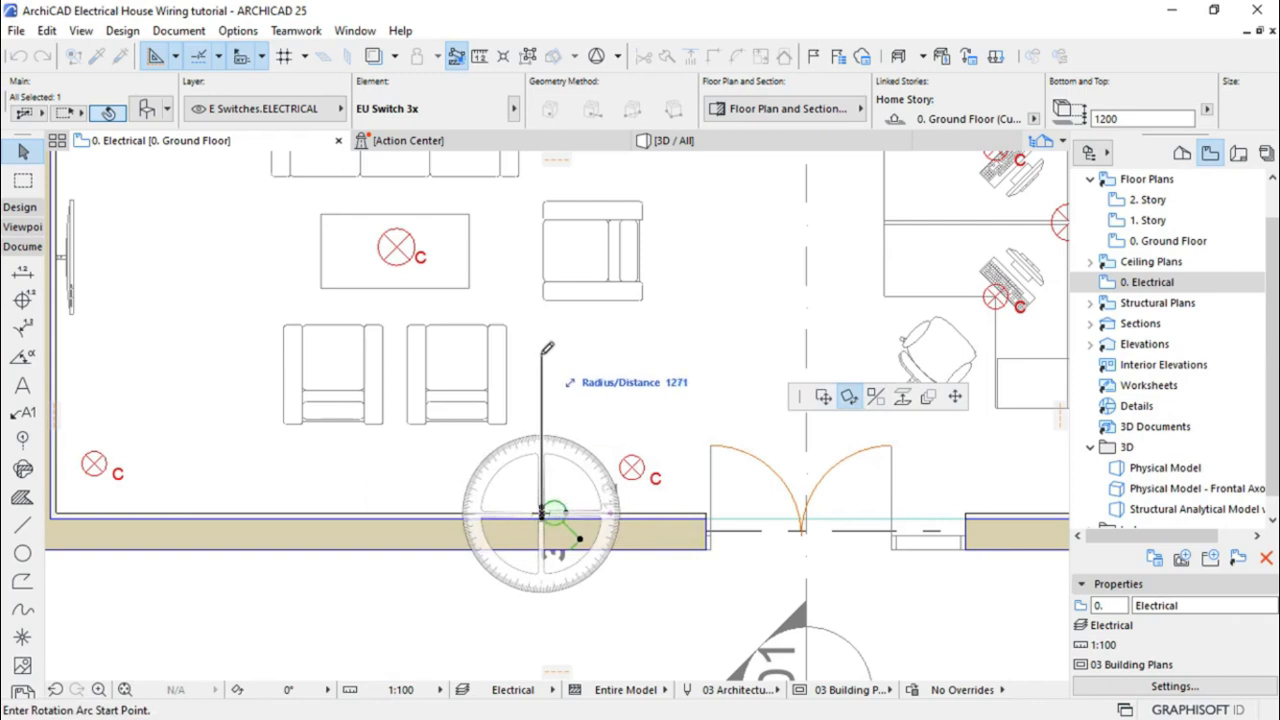
{"action": "left_click", "coordinate": [542, 321]}
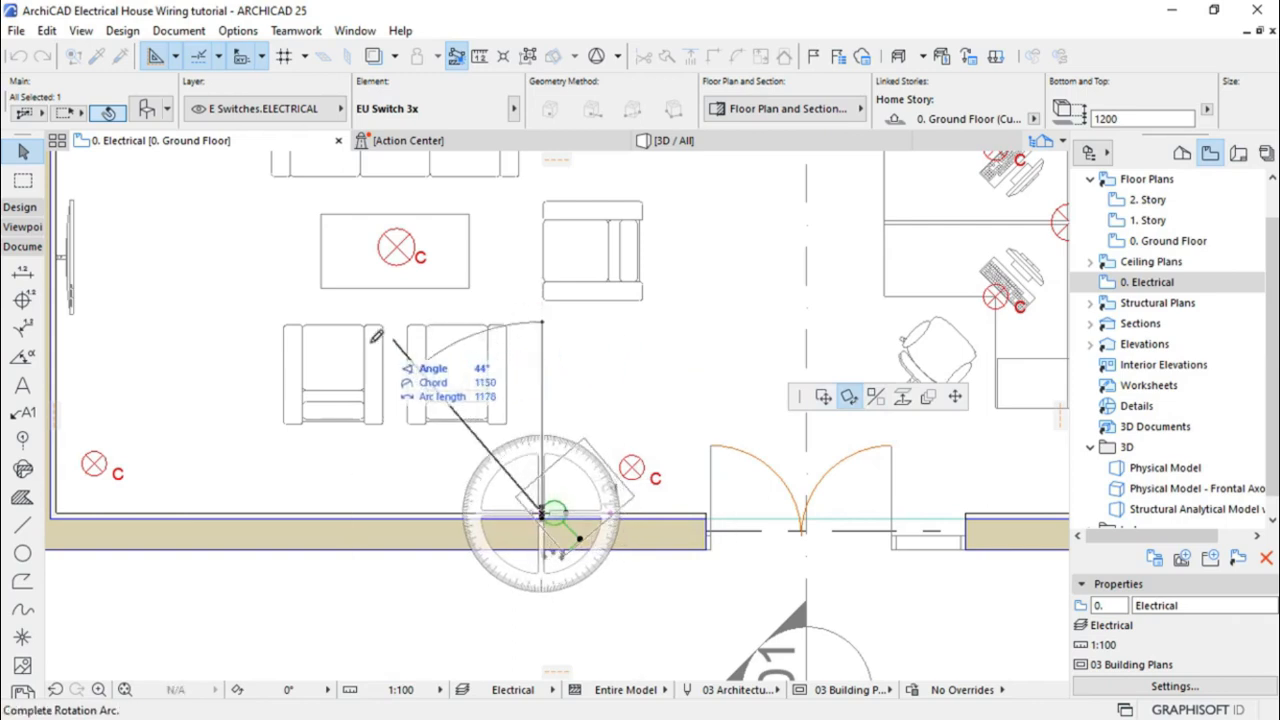
{"action": "left_click", "coordinate": [298, 516]}
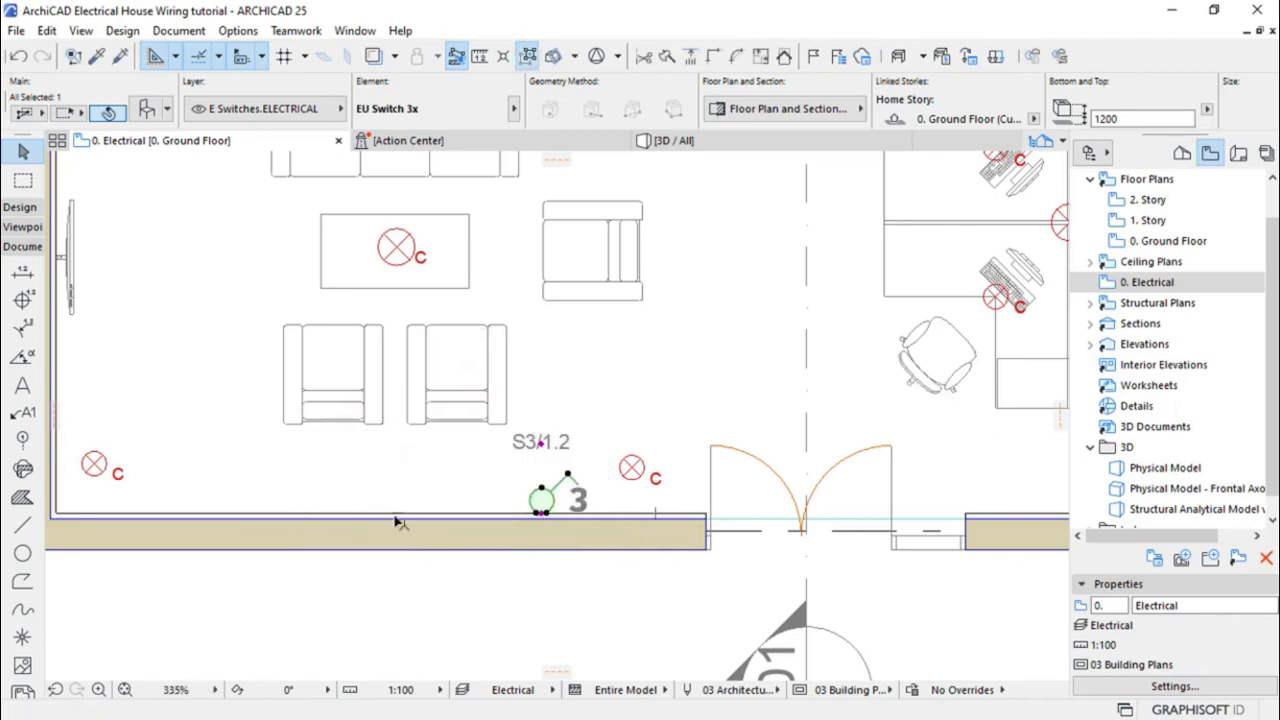
Drag the switch right along the wall toward the doors and deselect it
{"action": "scroll", "coordinate": [590, 527], "scroll_direction": "up", "scroll_amount": 5}
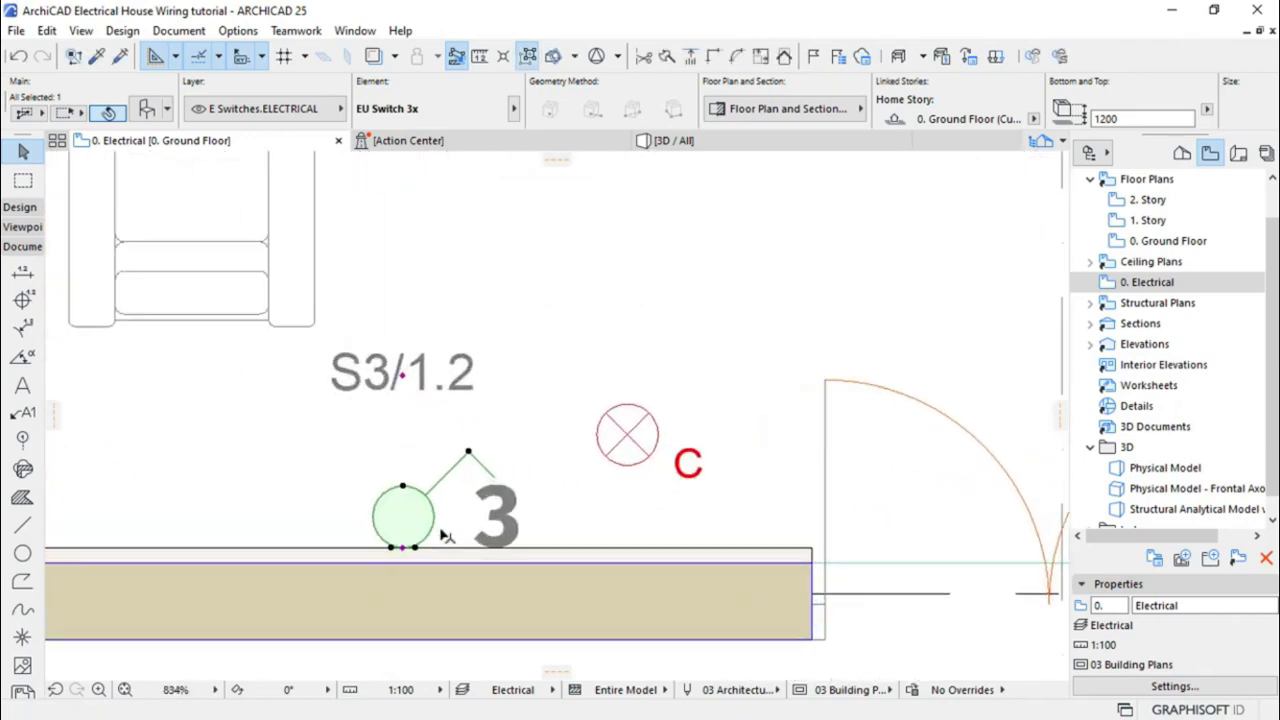
{"action": "key", "text": "ctrl+e"}
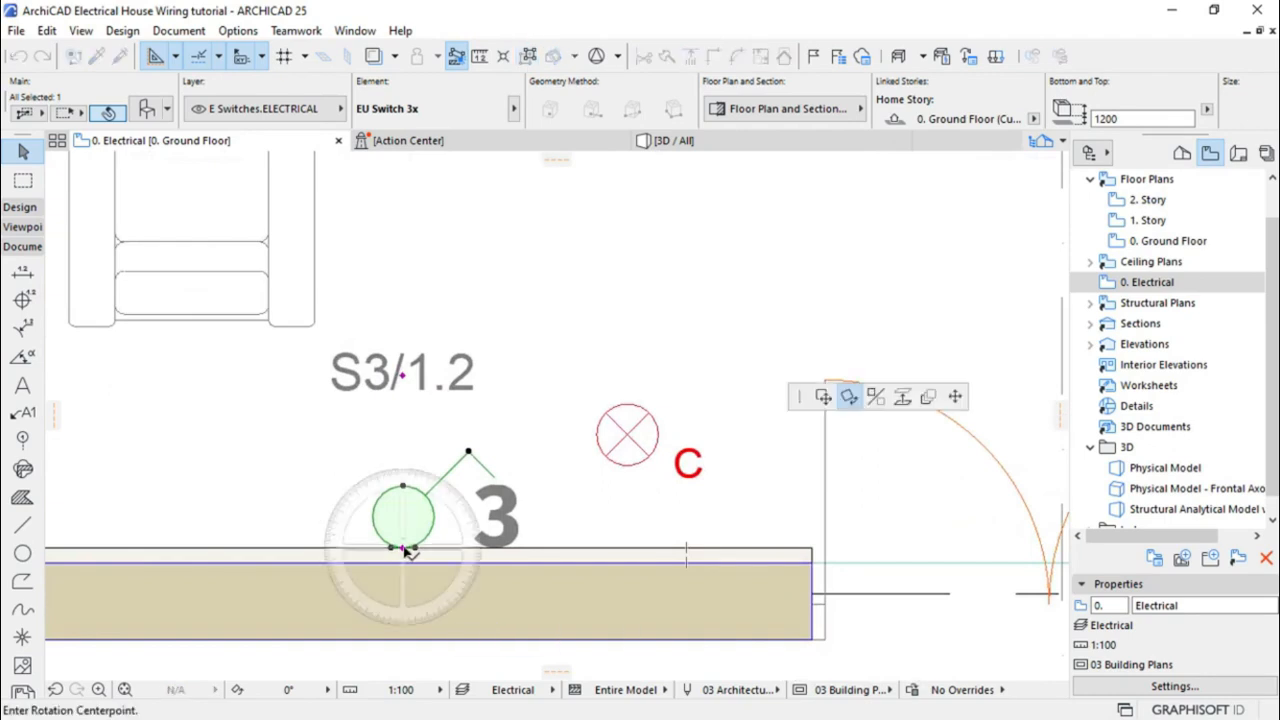
{"action": "left_click", "coordinate": [833, 400]}
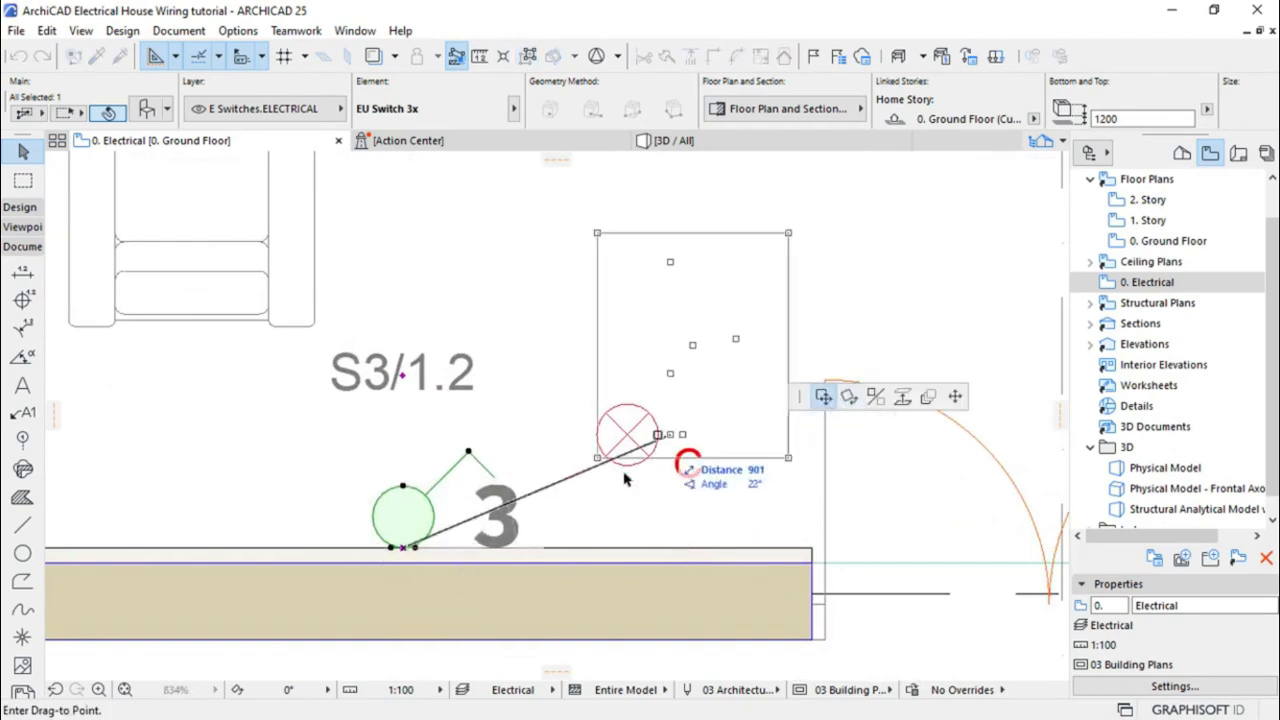
{"action": "left_click", "coordinate": [530, 549]}
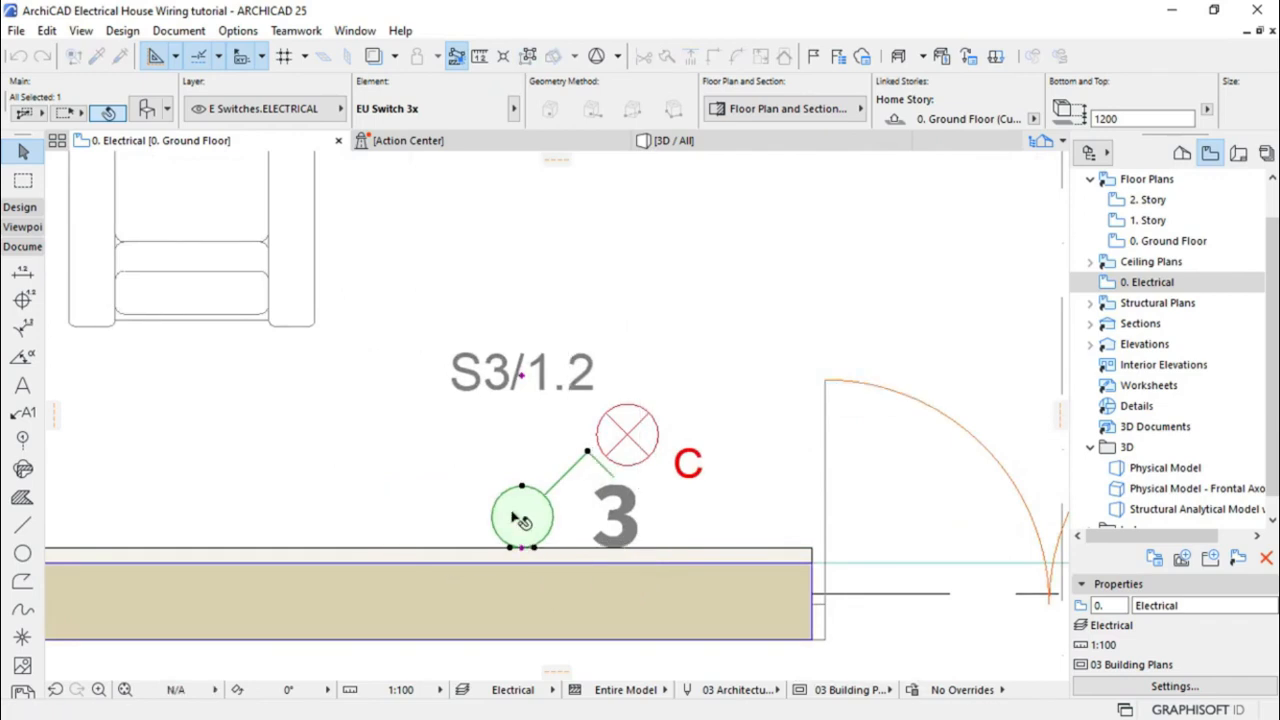
{"action": "key", "text": "Escape"}
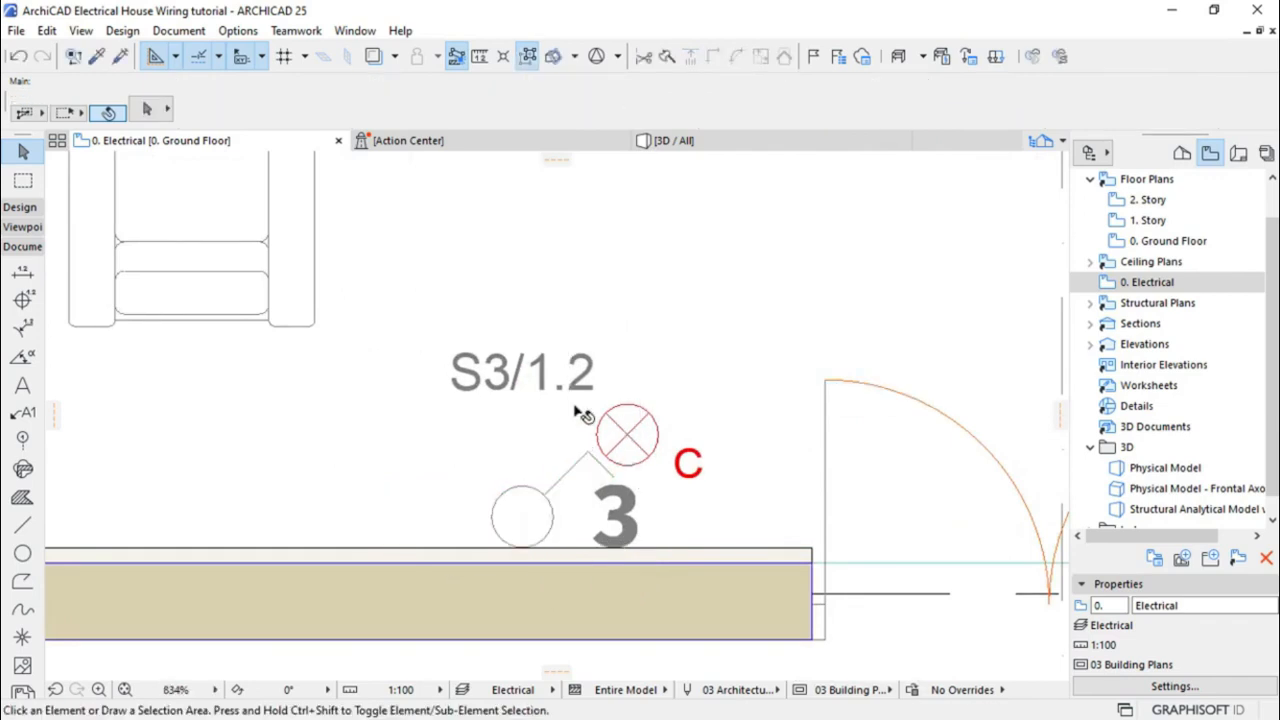
Mirror the entrance EU Switch 3x across a vertical axis through its wall point
{"action": "scroll", "coordinate": [560, 428], "scroll_direction": "down", "scroll_amount": 2}
{"action": "scroll", "coordinate": [528, 533], "scroll_direction": "down", "scroll_amount": 4}
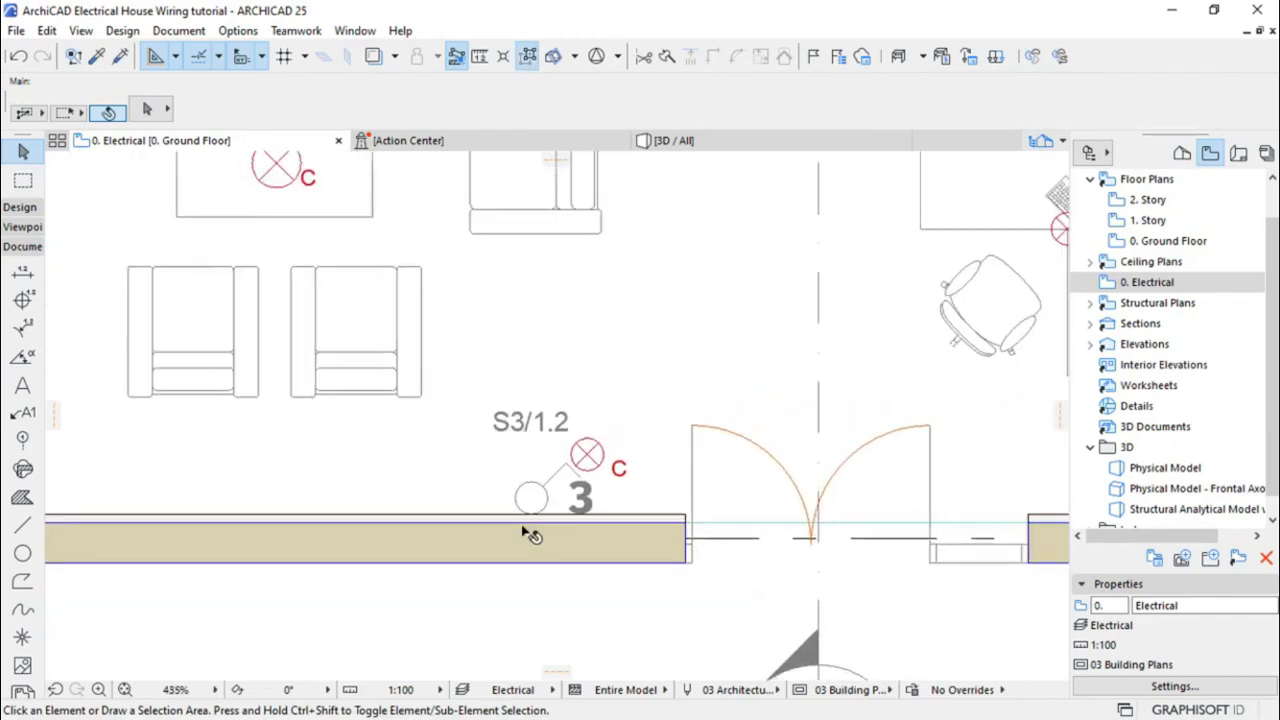
{"action": "scroll", "coordinate": [530, 535], "scroll_direction": "down", "scroll_amount": 1}
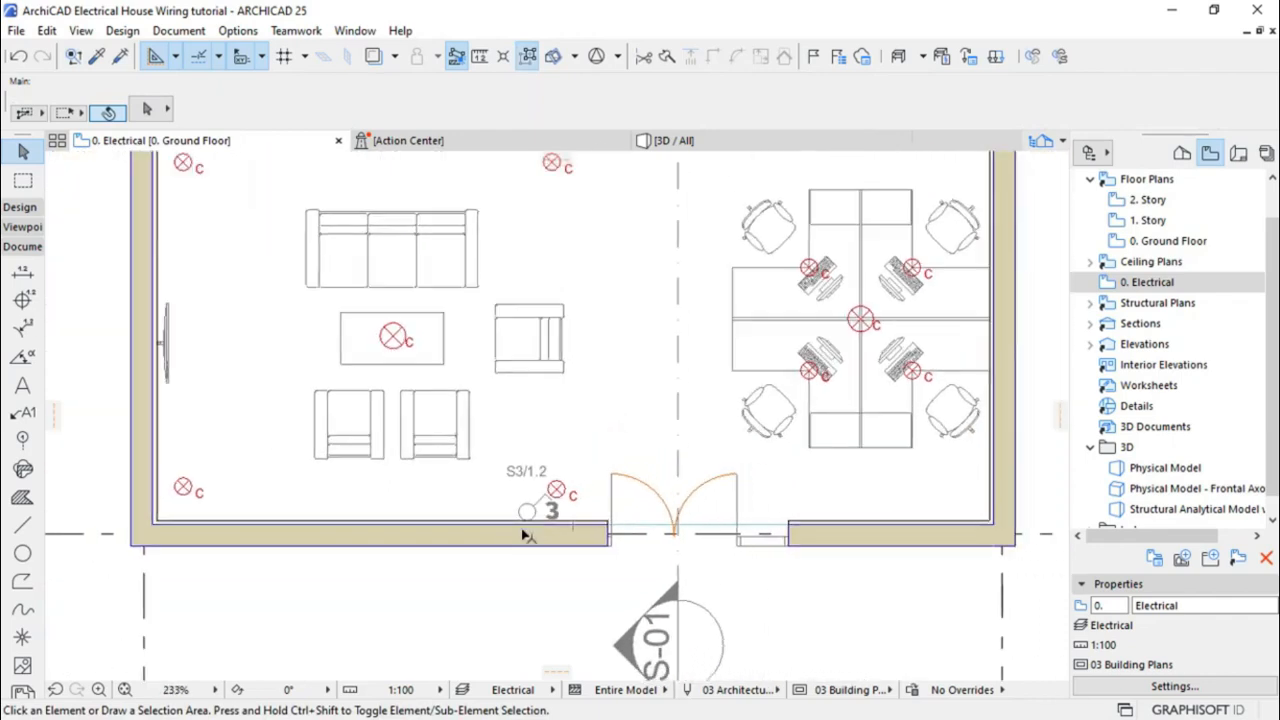
{"action": "scroll", "coordinate": [528, 535], "scroll_direction": "down", "scroll_amount": 2}
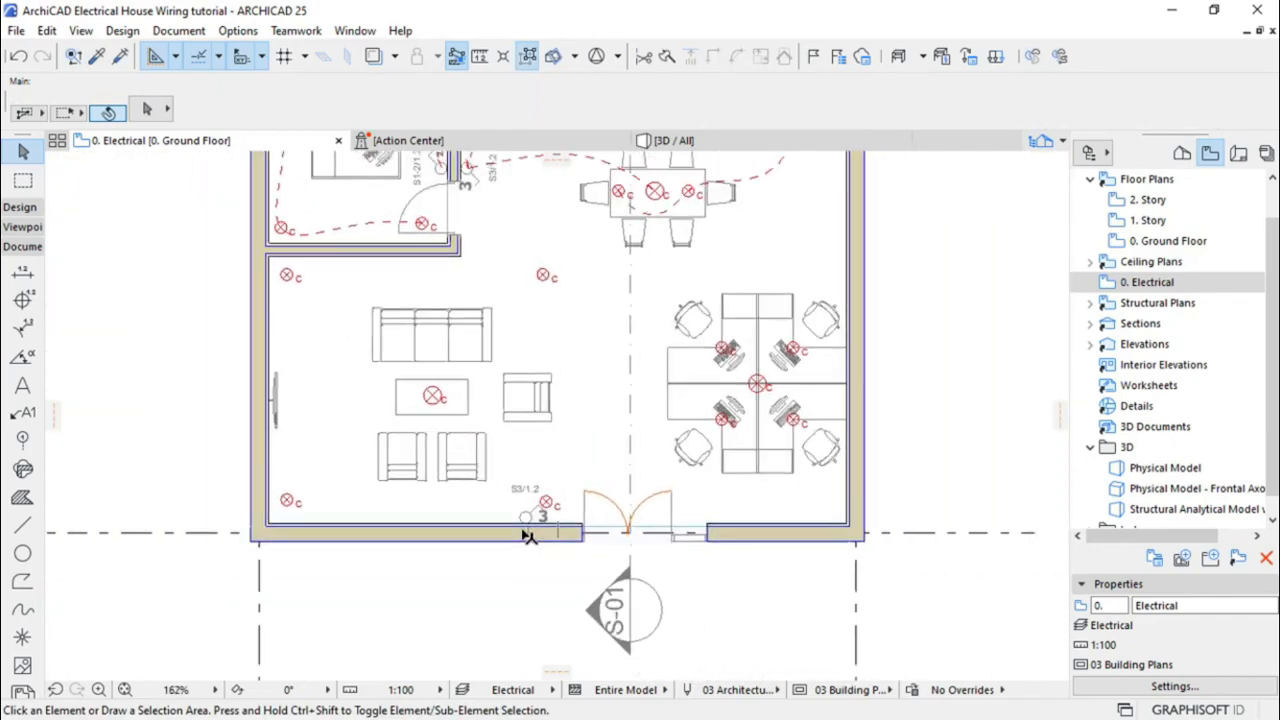
{"action": "scroll", "coordinate": [530, 530], "scroll_direction": "up", "scroll_amount": 5}
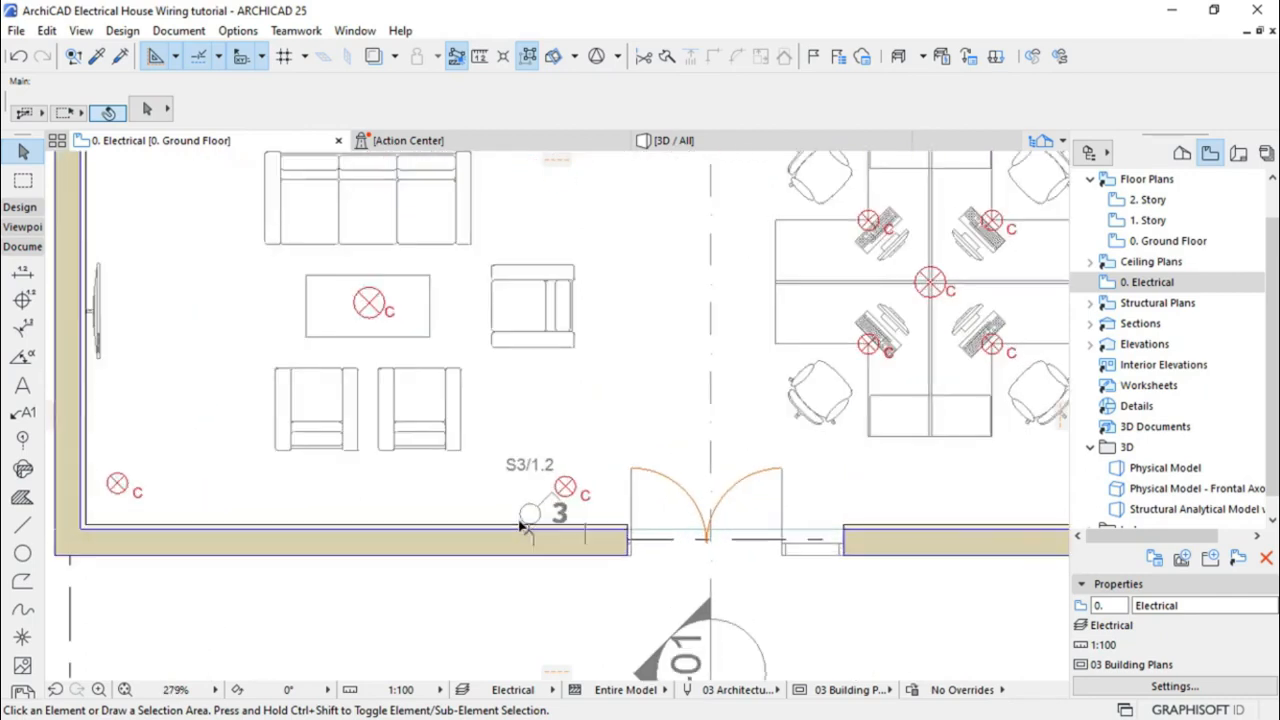
{"action": "scroll", "coordinate": [533, 517], "scroll_direction": "up", "scroll_amount": 1}
{"action": "left_click", "coordinate": [536, 515]}
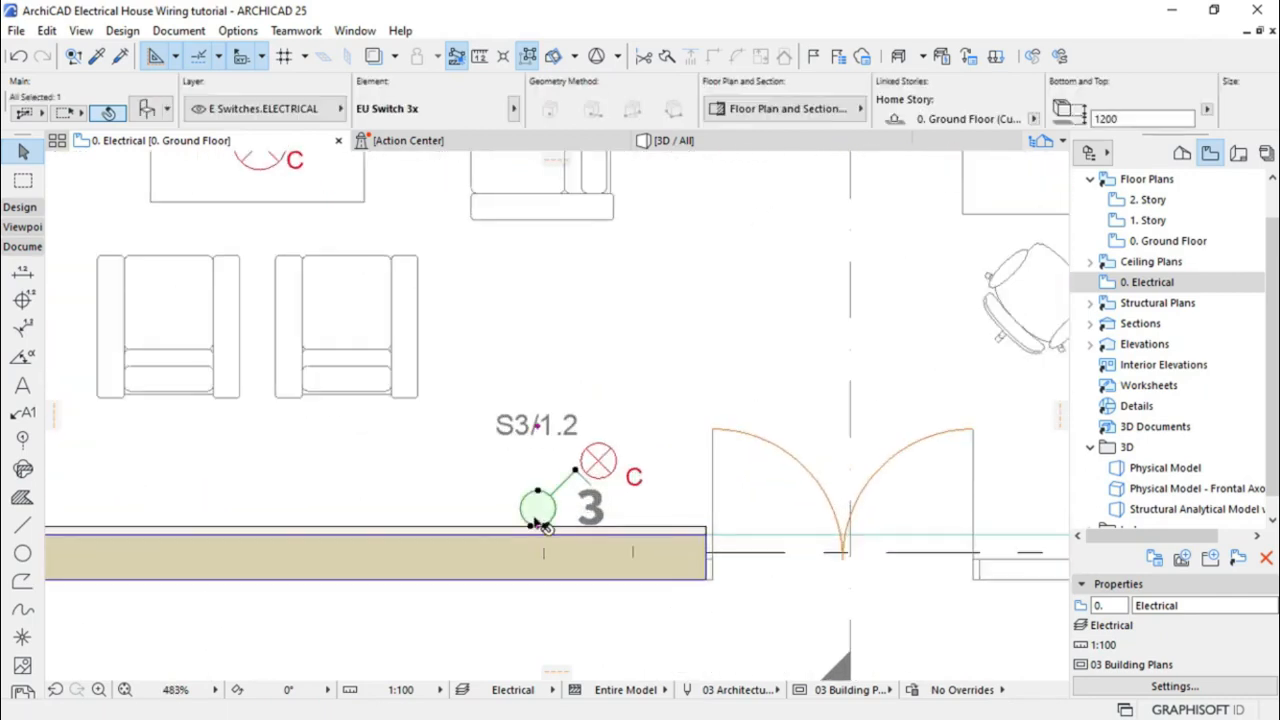
{"action": "left_click", "coordinate": [539, 528]}
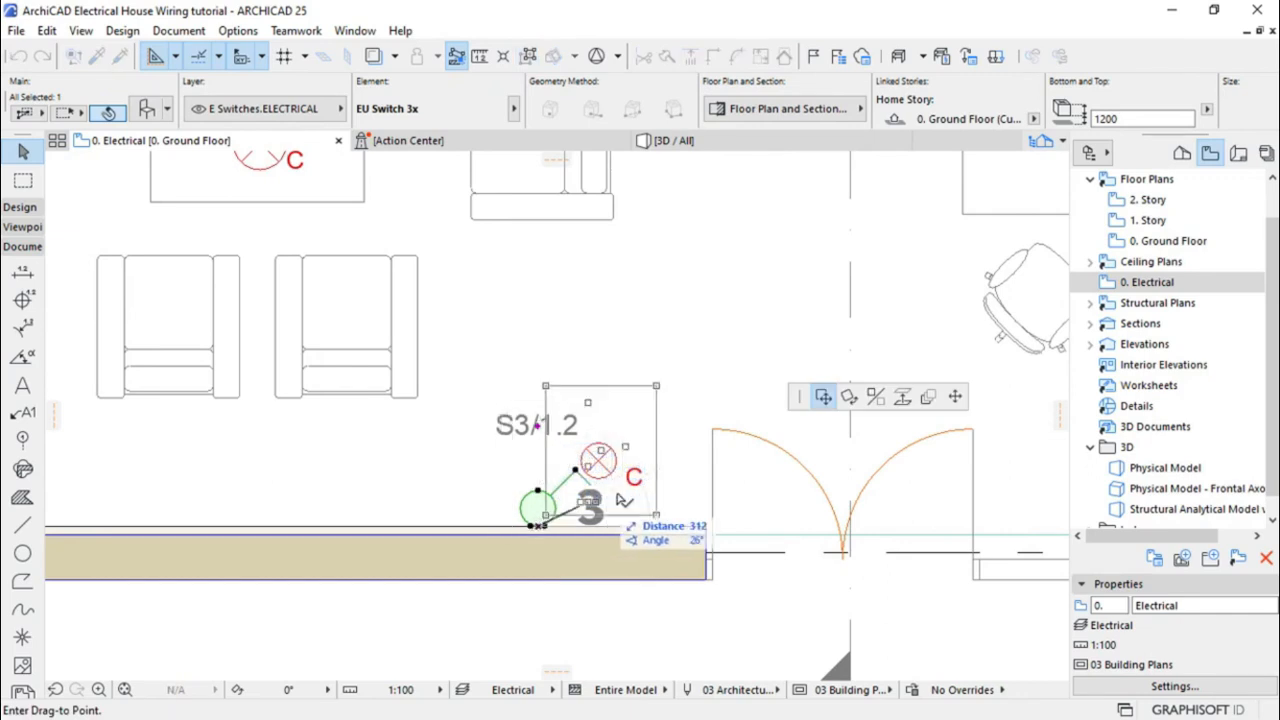
{"action": "left_click", "coordinate": [875, 397]}
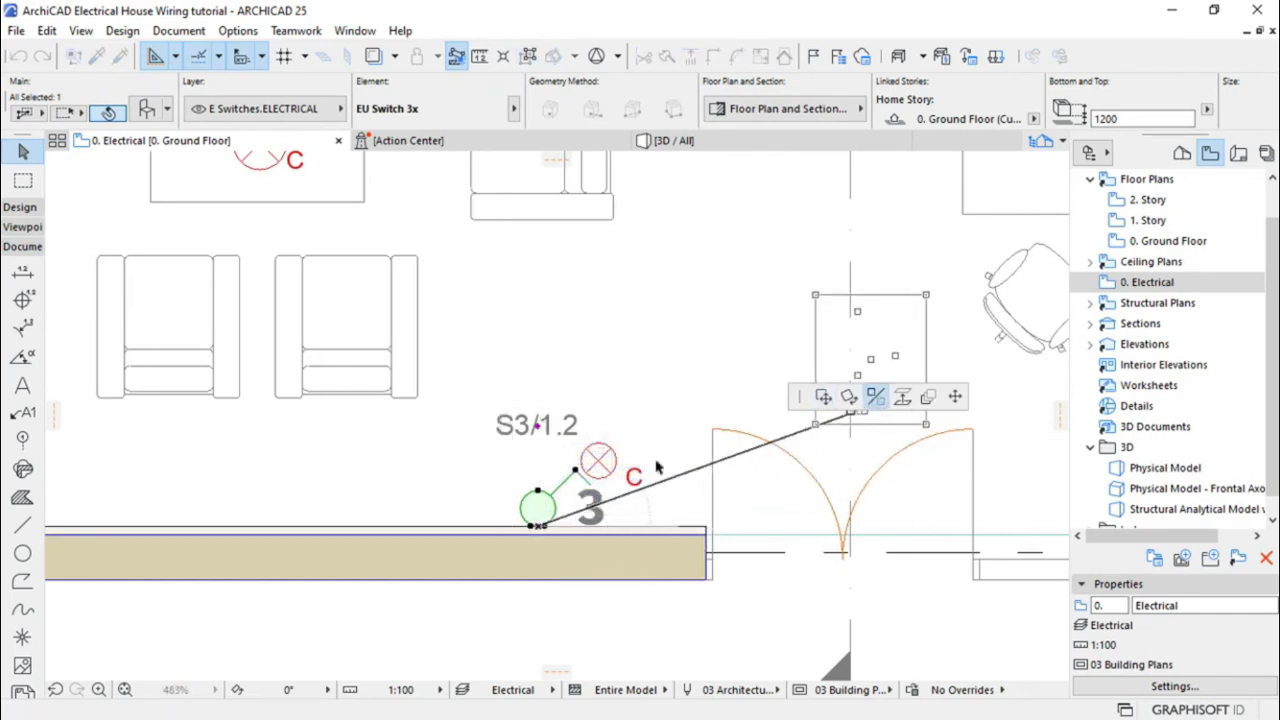
{"action": "left_click", "coordinate": [539, 528]}
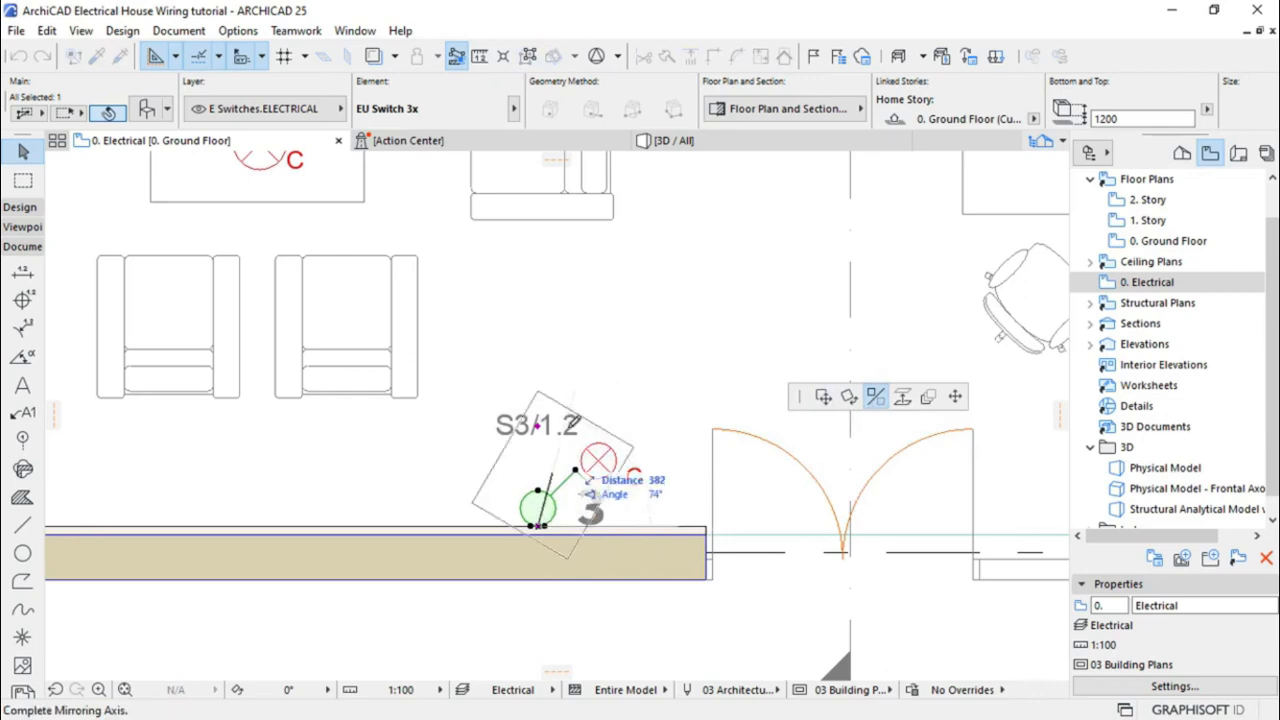
{"action": "left_click", "coordinate": [540, 298]}
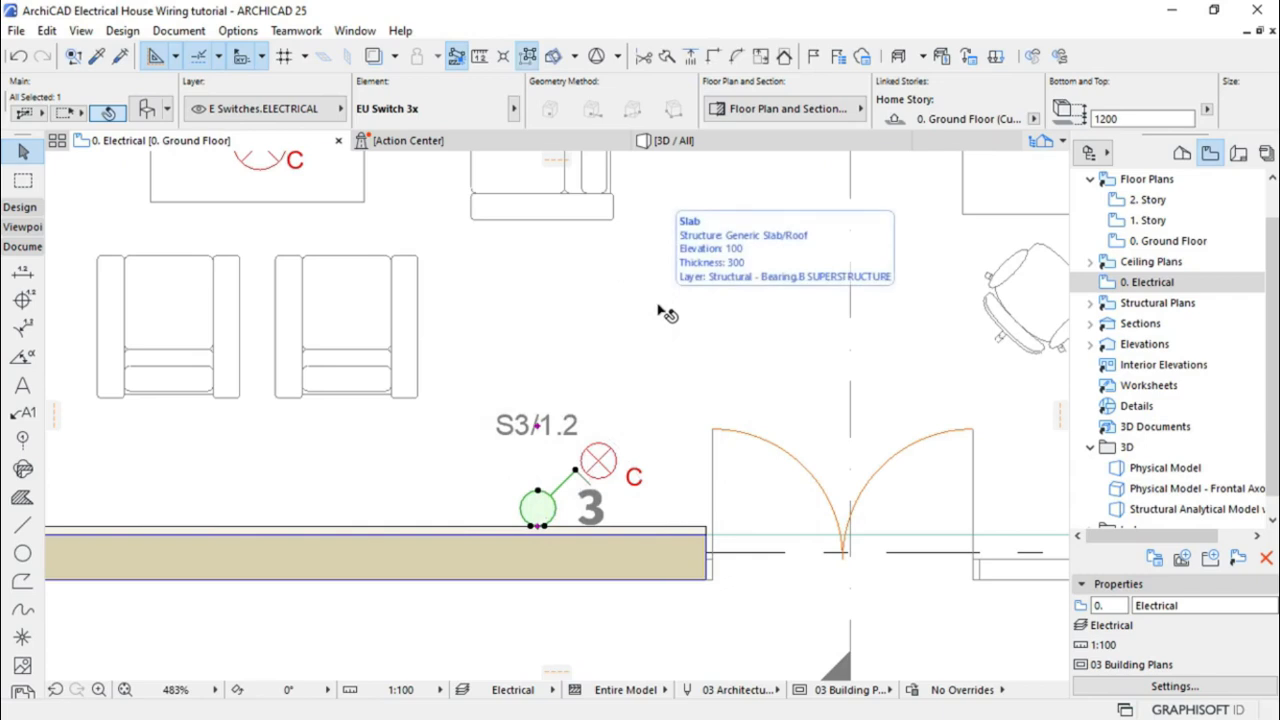
{"action": "key", "text": "Escape"}
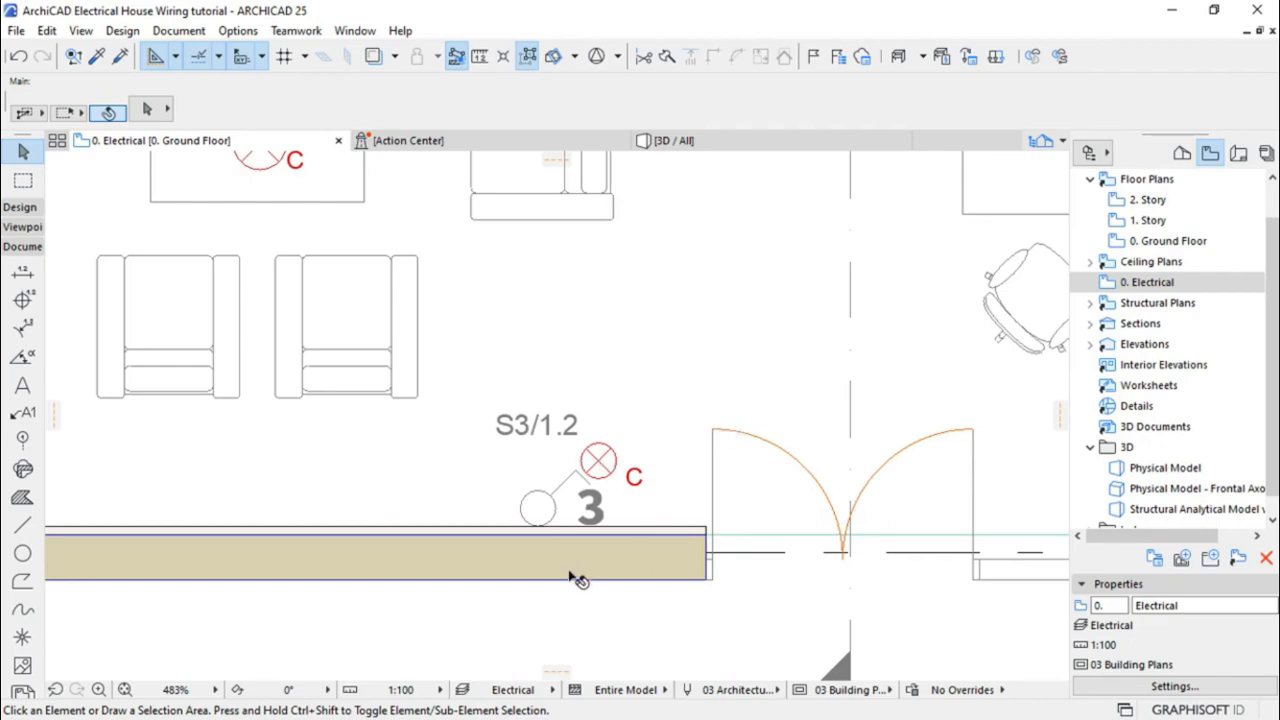
{"action": "scroll", "coordinate": [570, 581], "scroll_direction": "down", "scroll_amount": 5}
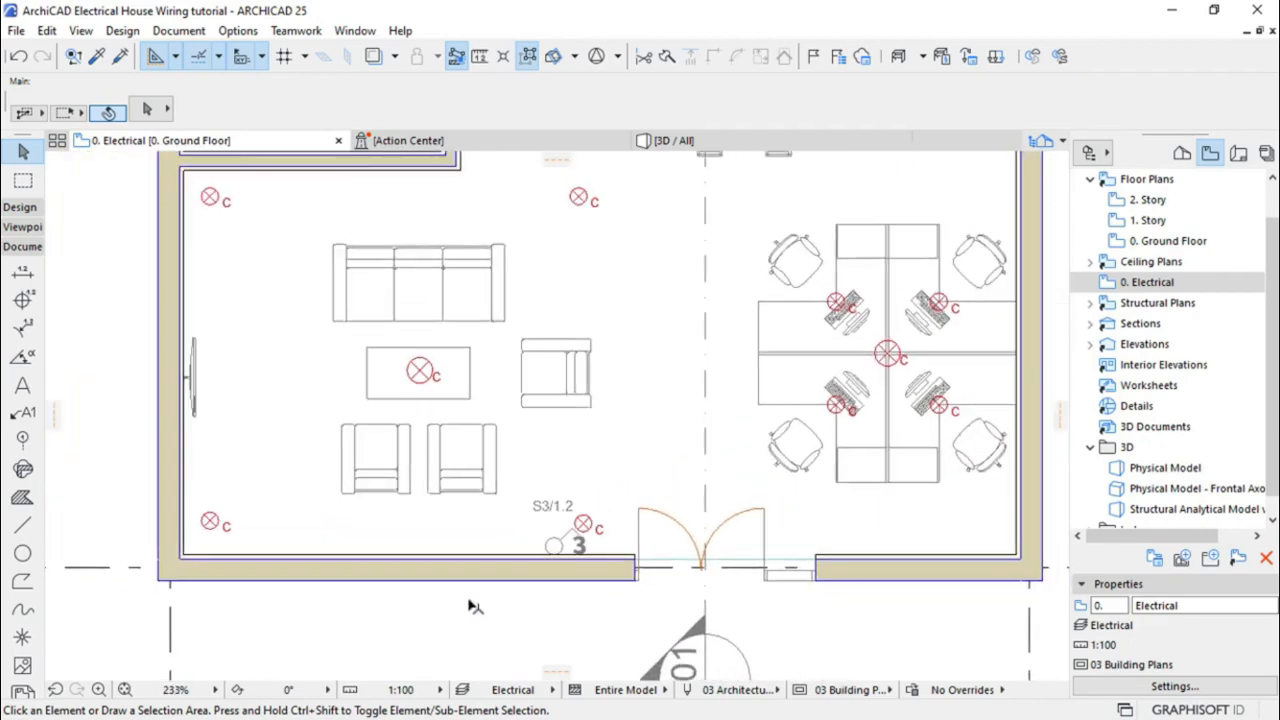
{"action": "scroll", "coordinate": [465, 608], "scroll_direction": "down", "scroll_amount": 2}
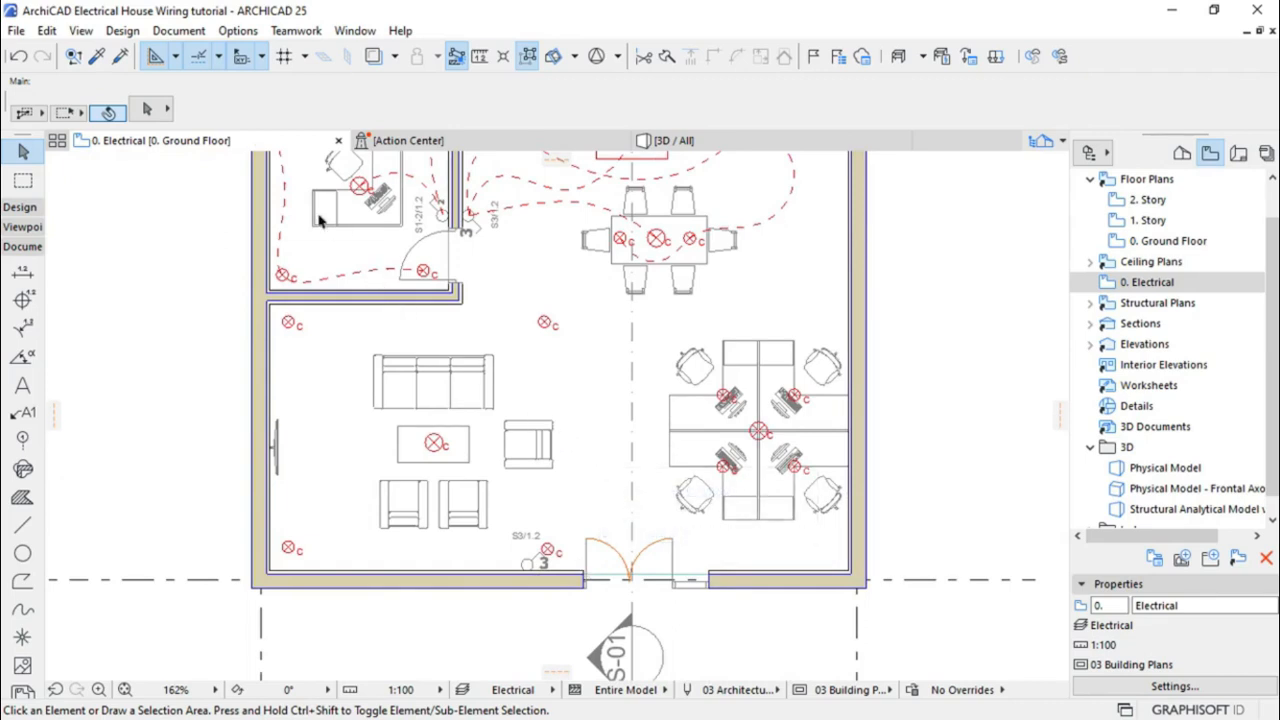
Pick up the red dashed wire settings from an existing spline
{"action": "left_click", "coordinate": [97, 57]}
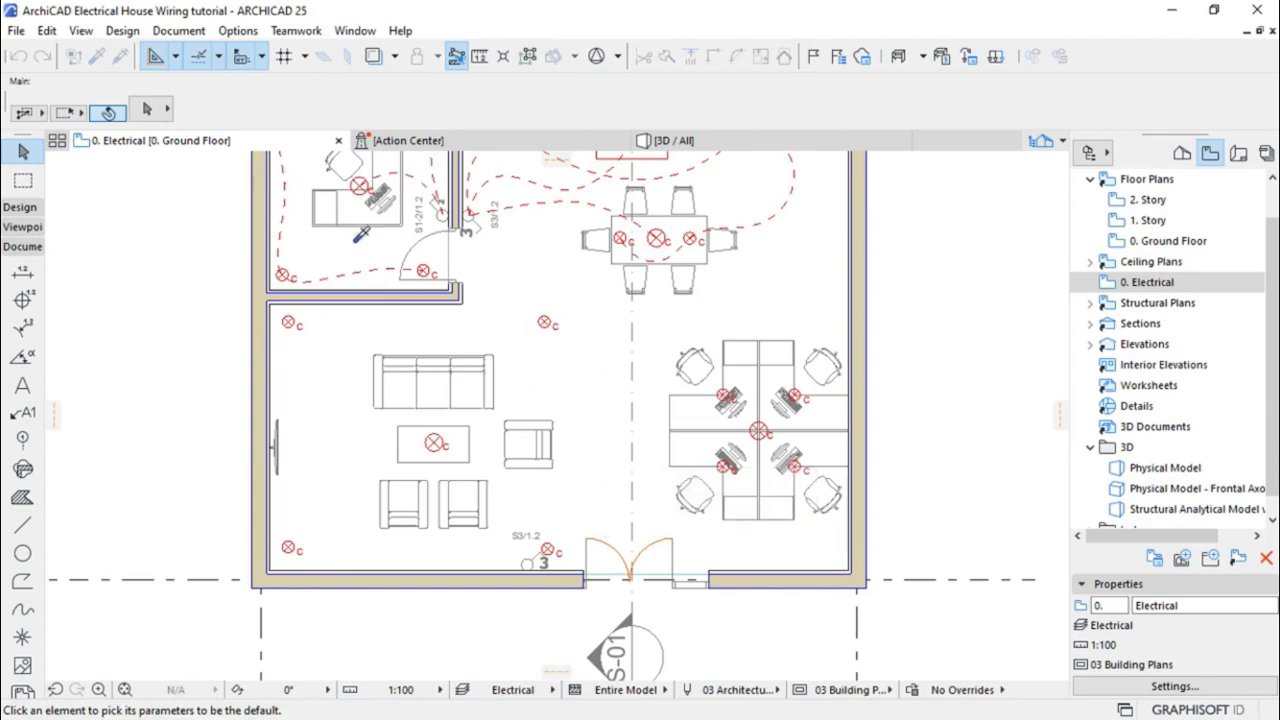
{"action": "left_click", "coordinate": [356, 272]}
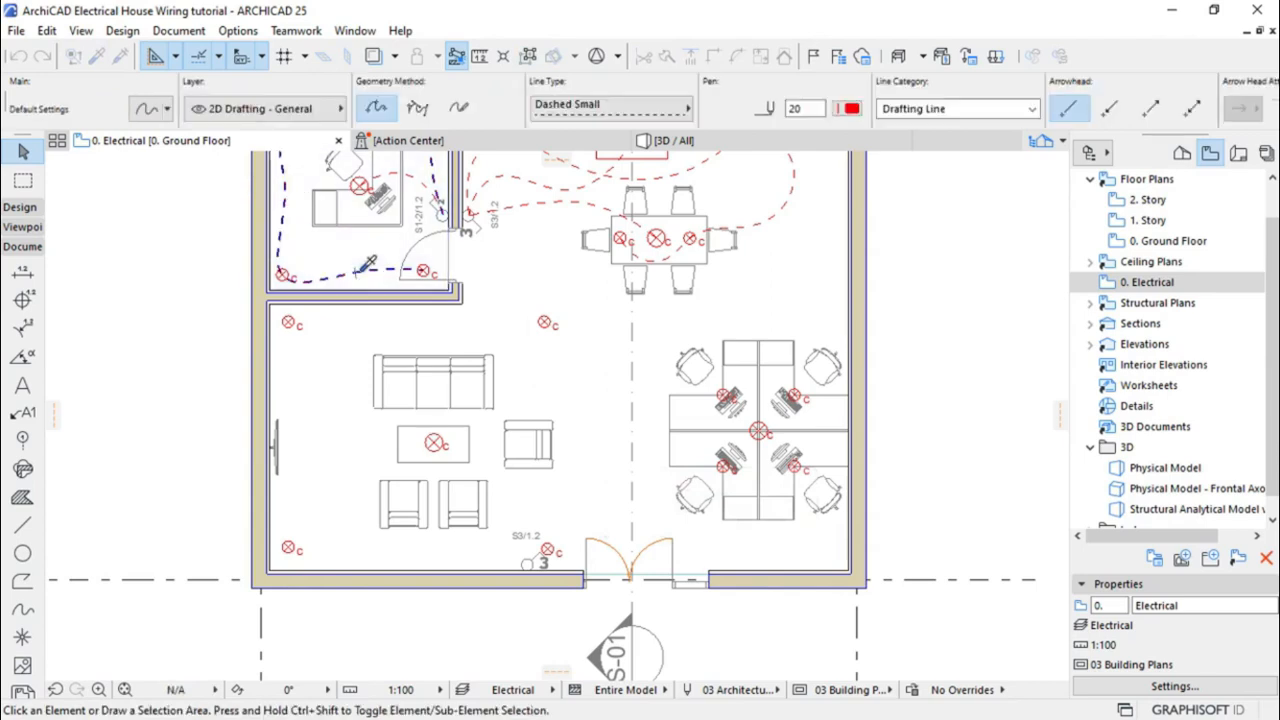
{"action": "scroll", "coordinate": [434, 561], "scroll_direction": "up", "scroll_amount": 5}
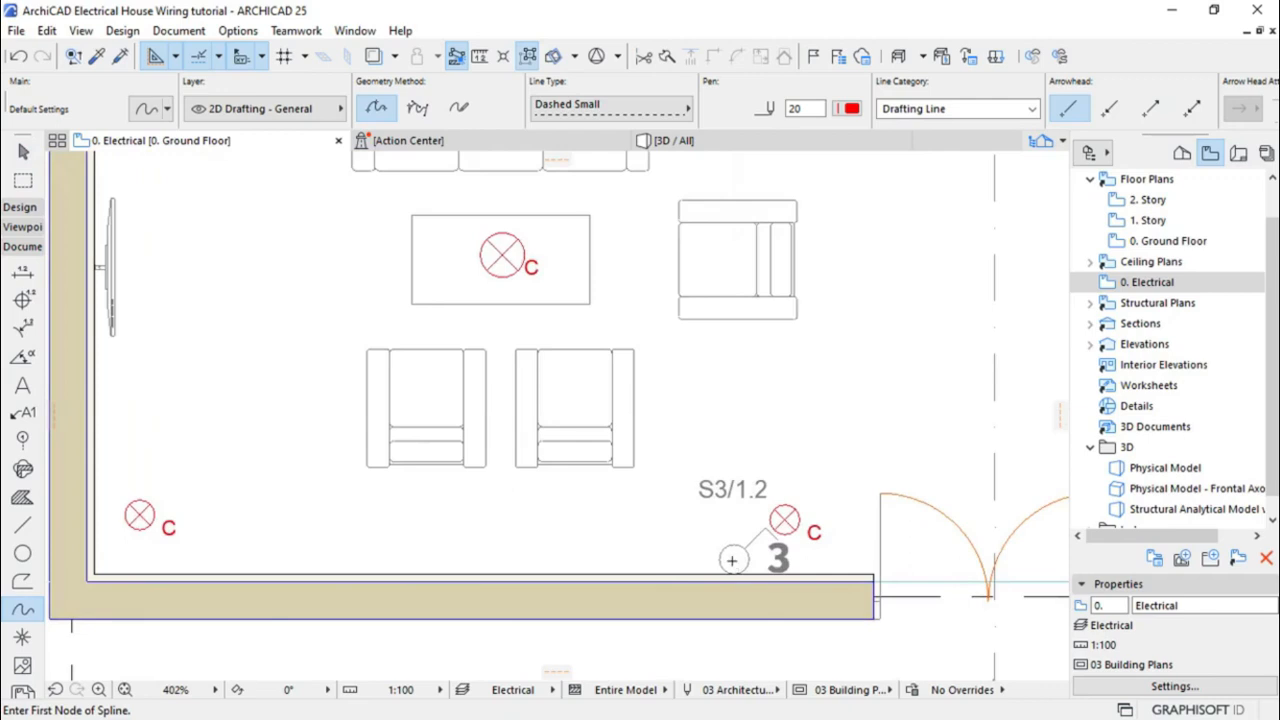
Draw a spline from switch S3/1.2 past the top lamps and down the left wall to the lower-left lamp
{"action": "left_click", "coordinate": [732, 561]}
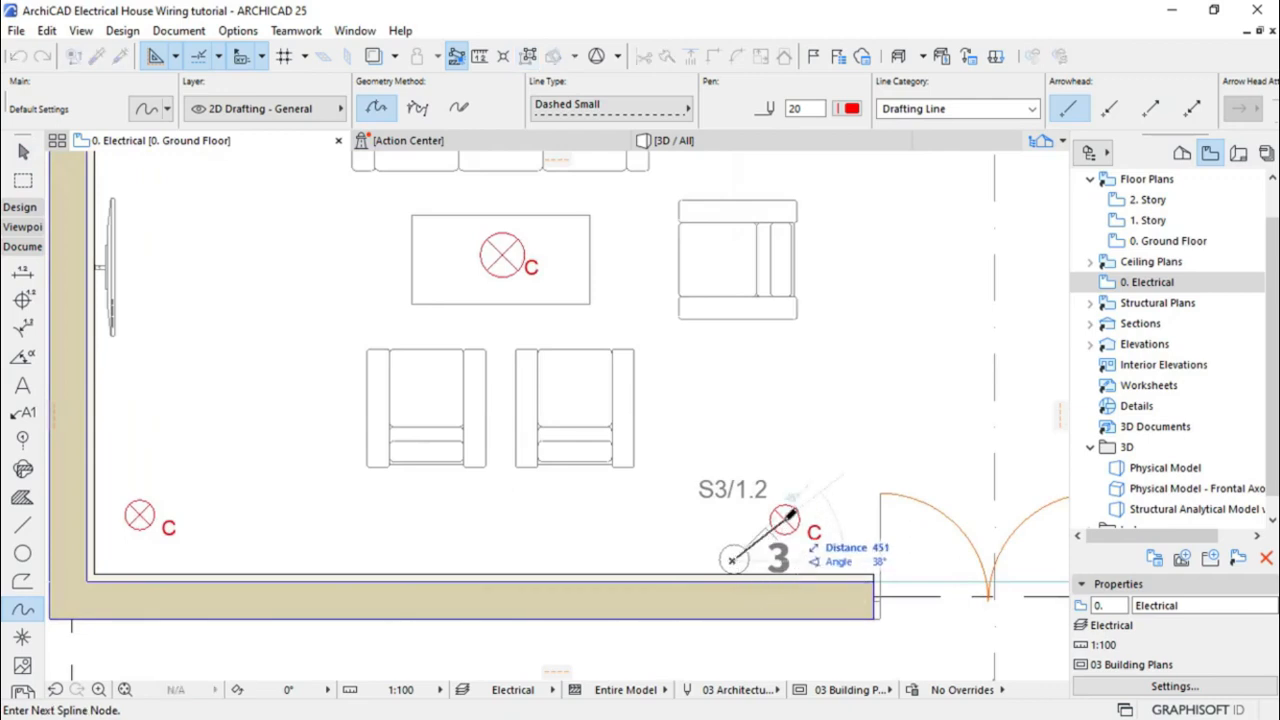
{"action": "scroll", "coordinate": [780, 565], "scroll_direction": "down", "scroll_amount": 2}
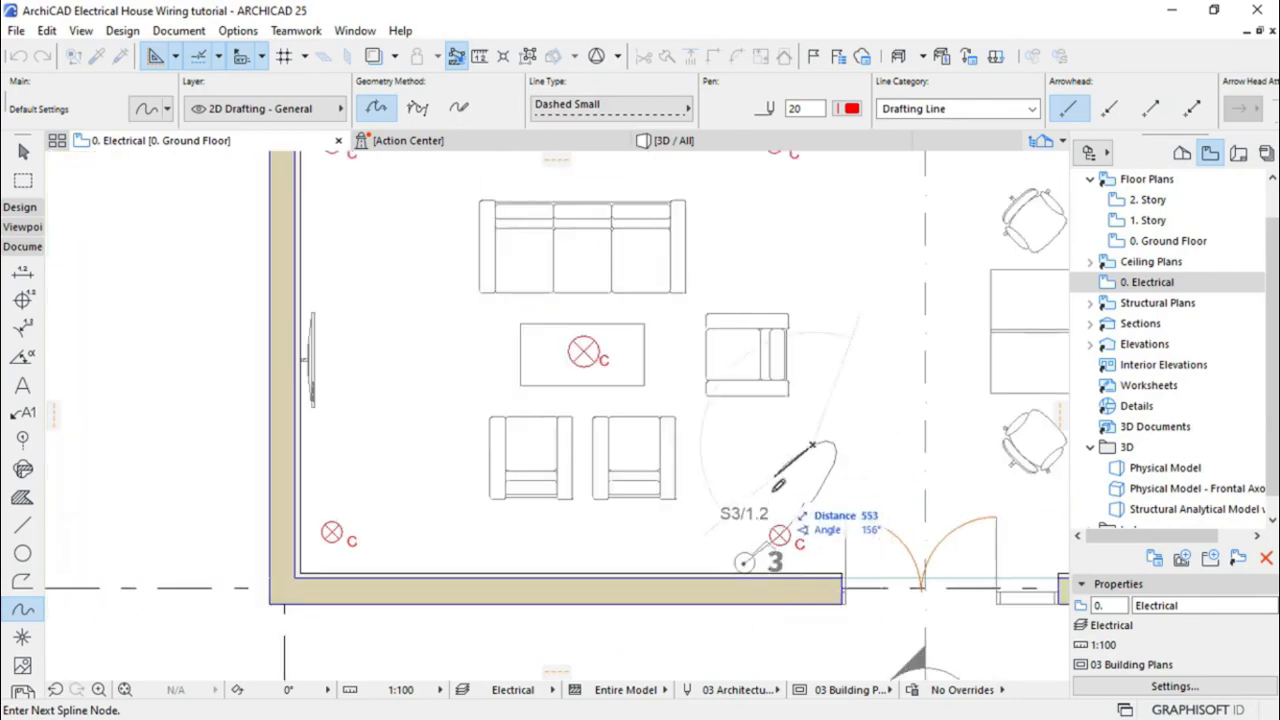
{"action": "scroll", "coordinate": [783, 523], "scroll_direction": "down", "scroll_amount": 1}
{"action": "left_click", "coordinate": [806, 453]}
{"action": "left_click", "coordinate": [817, 277]}
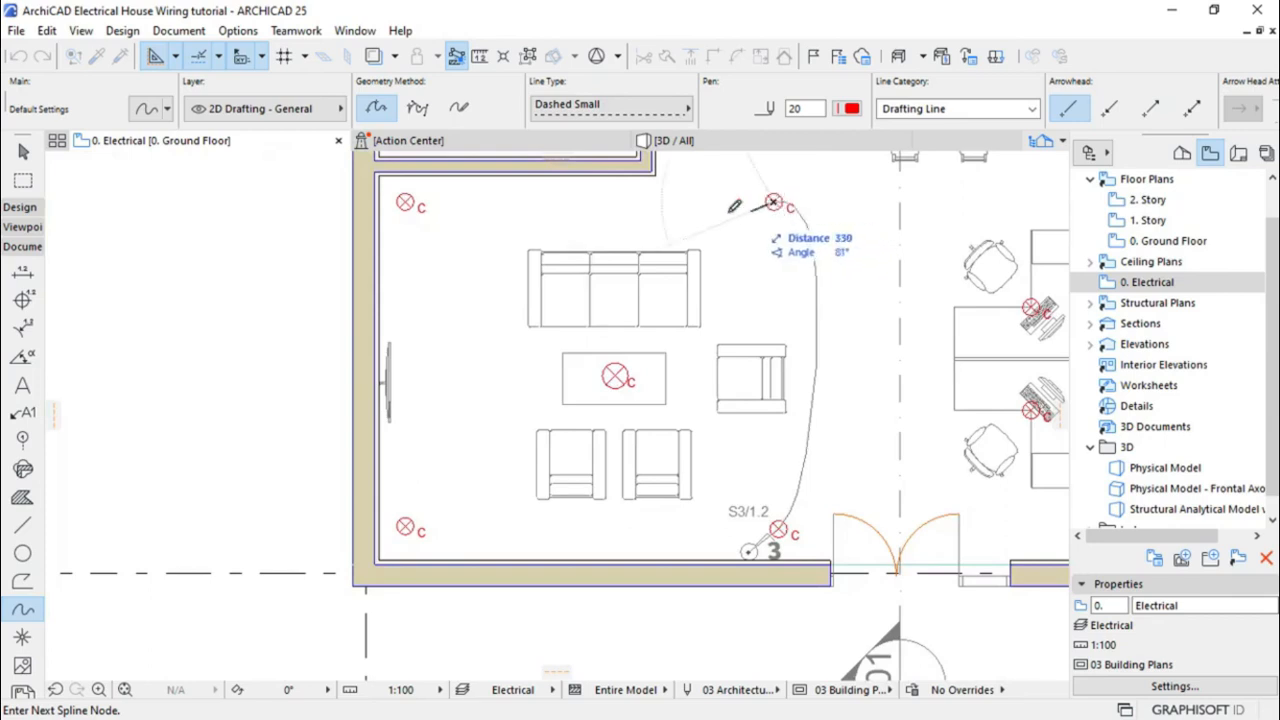
{"action": "left_click", "coordinate": [612, 212]}
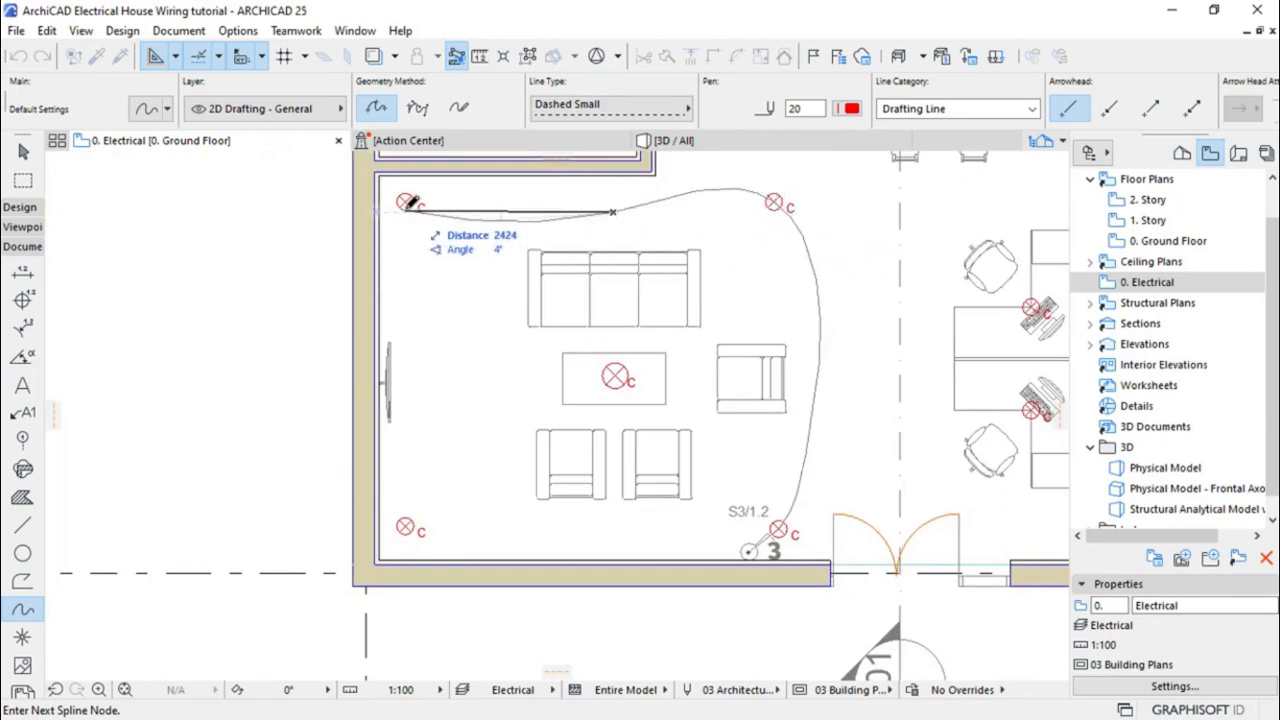
{"action": "left_click", "coordinate": [389, 218]}
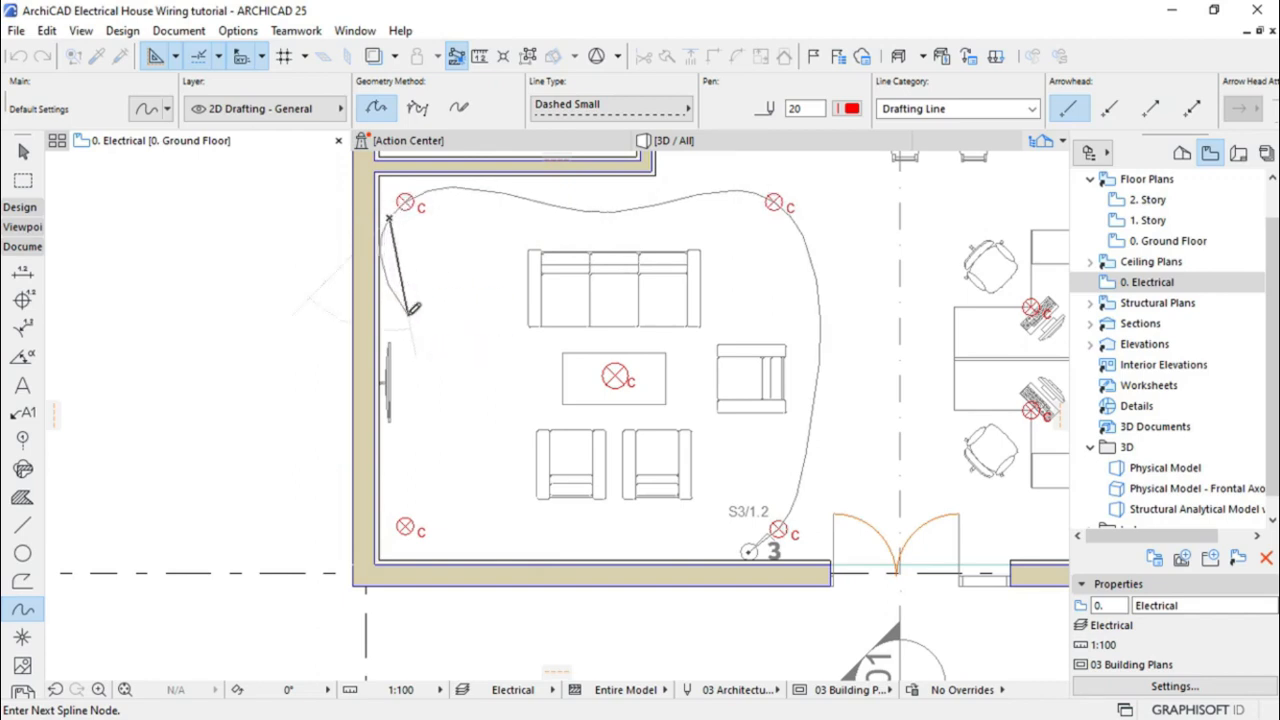
{"action": "left_click", "coordinate": [407, 432]}
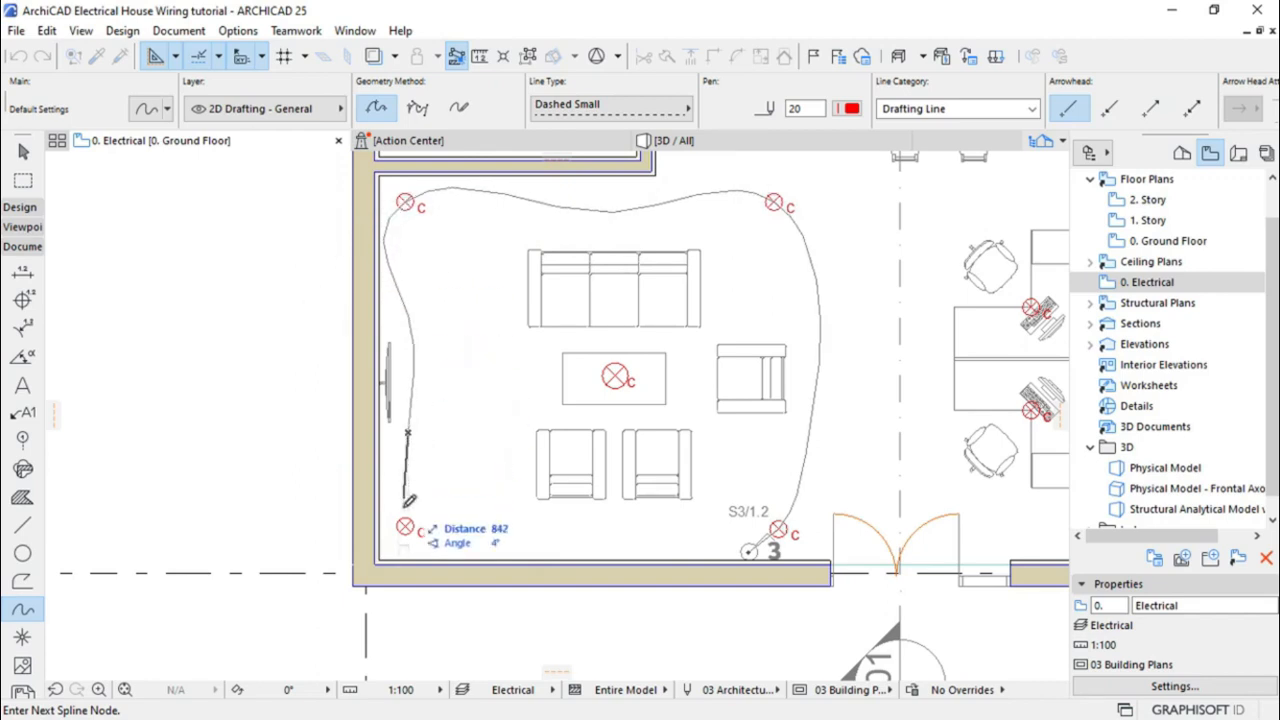
{"action": "left_click", "coordinate": [405, 526]}
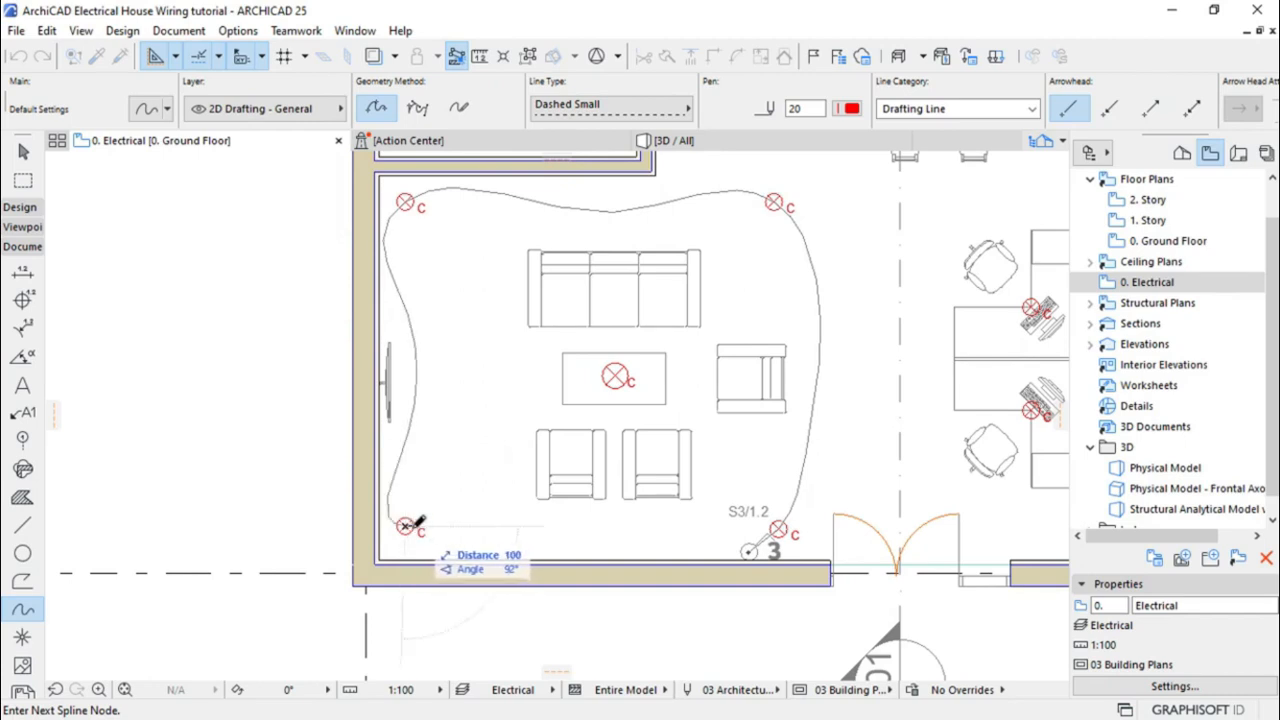
{"action": "left_click", "coordinate": [407, 526]}
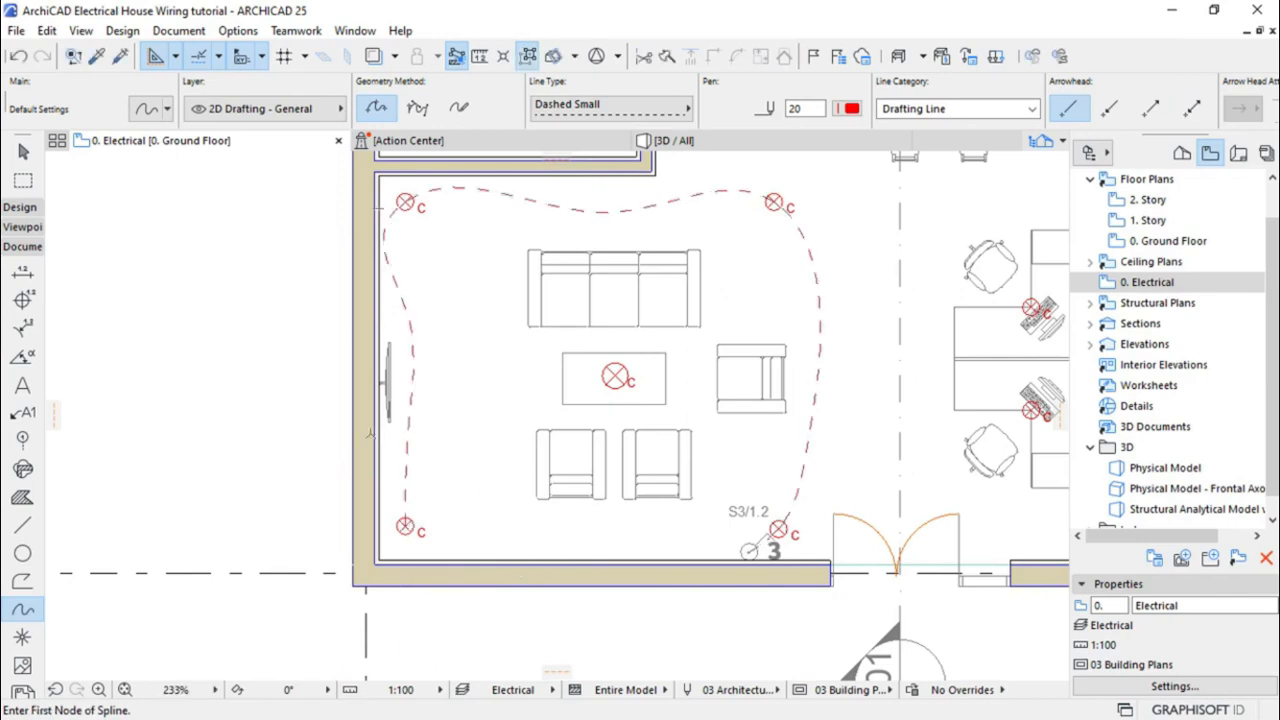
{"action": "scroll", "coordinate": [340, 445], "scroll_direction": "down", "scroll_amount": 5}
Draw a red dashed spline from the lamp by the door through all four desk lamps
{"action": "scroll", "coordinate": [661, 418], "scroll_direction": "up", "scroll_amount": 3}
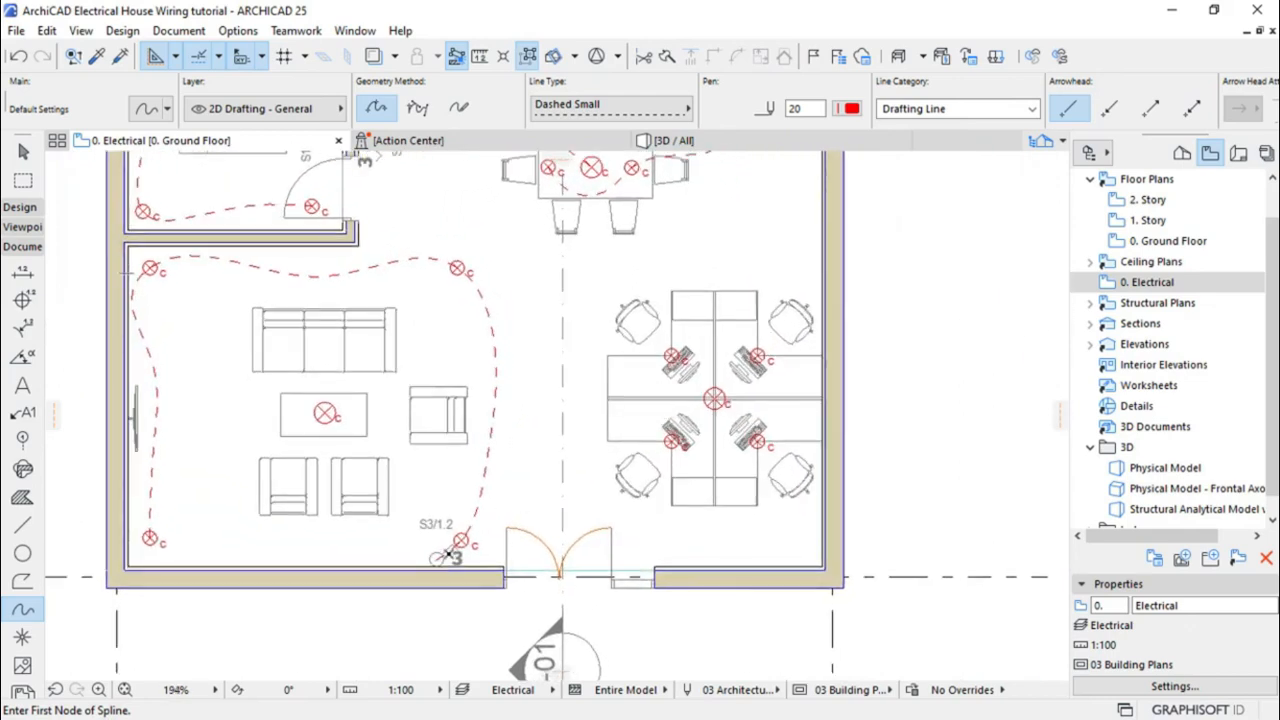
{"action": "scroll", "coordinate": [448, 555], "scroll_direction": "up", "scroll_amount": 2}
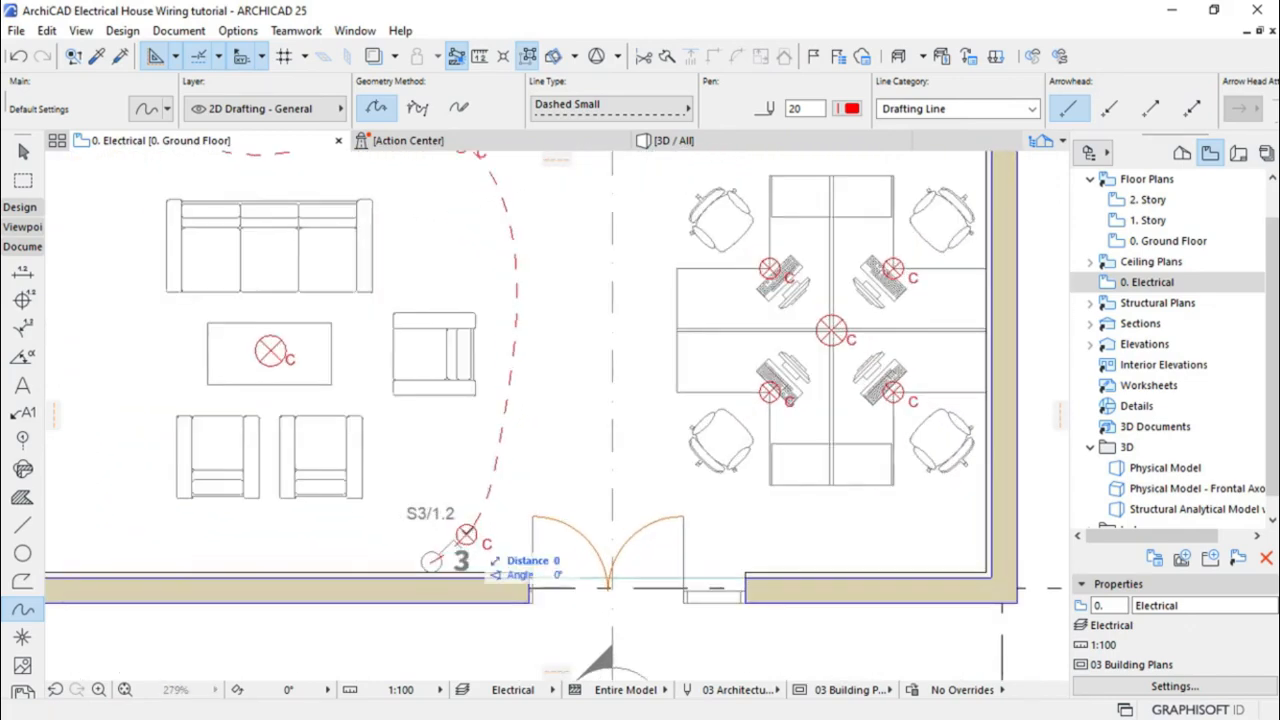
{"action": "left_click", "coordinate": [466, 534]}
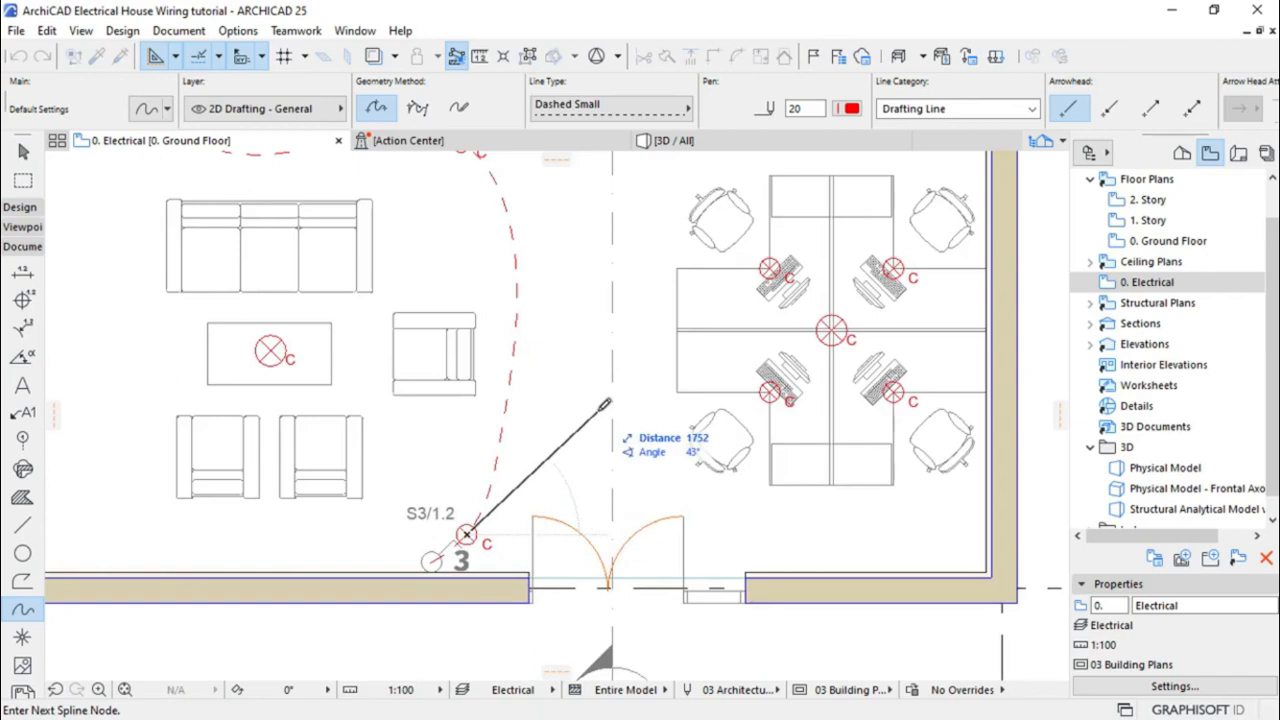
{"action": "left_click", "coordinate": [634, 416]}
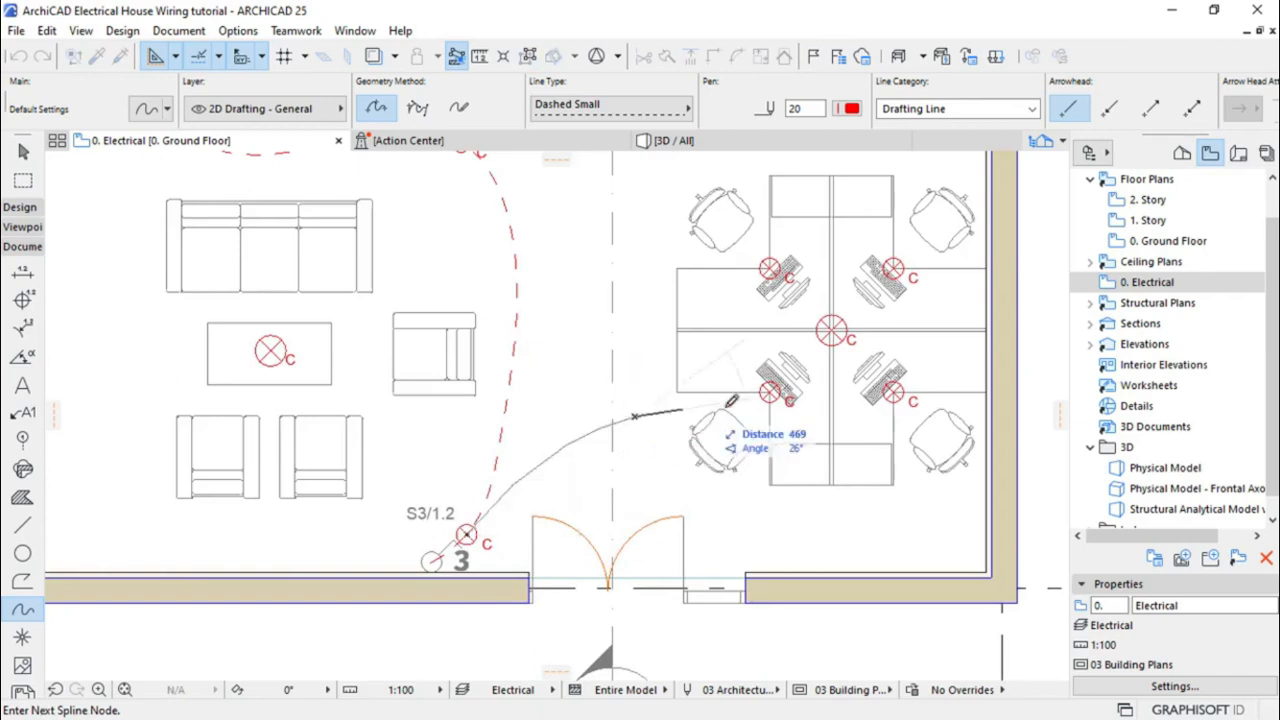
{"action": "left_click", "coordinate": [771, 393]}
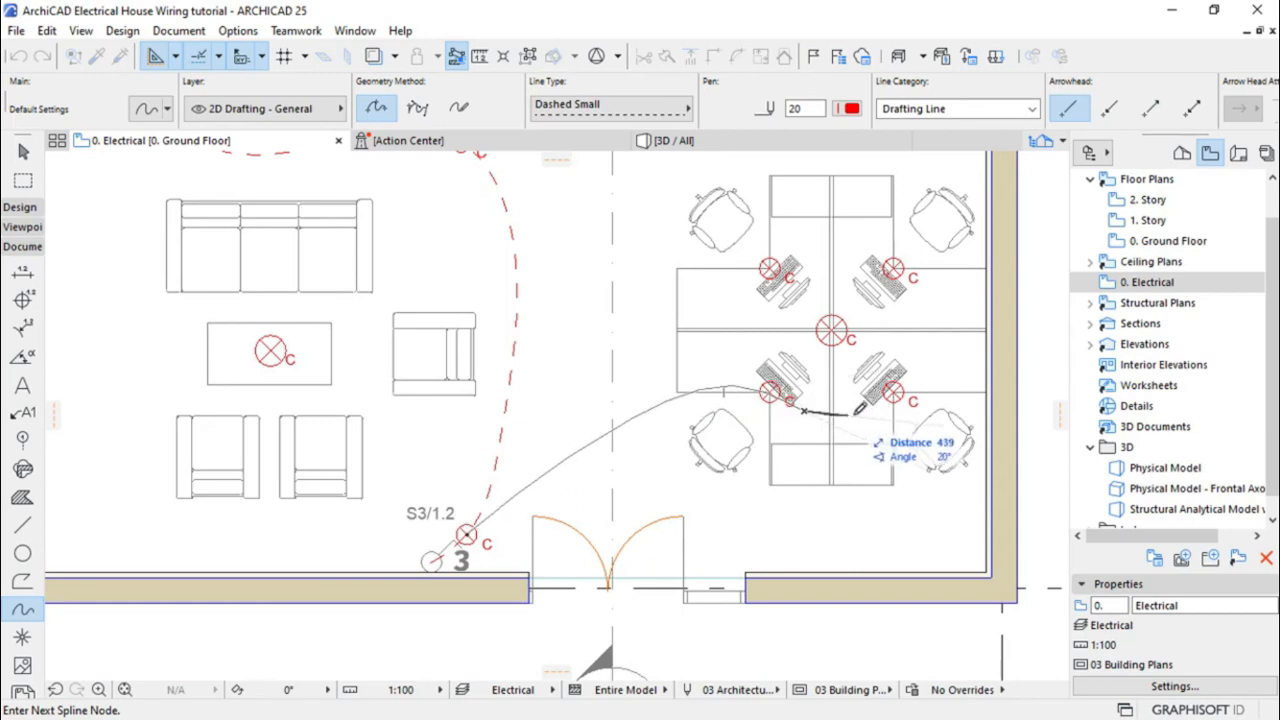
{"action": "left_click", "coordinate": [895, 390]}
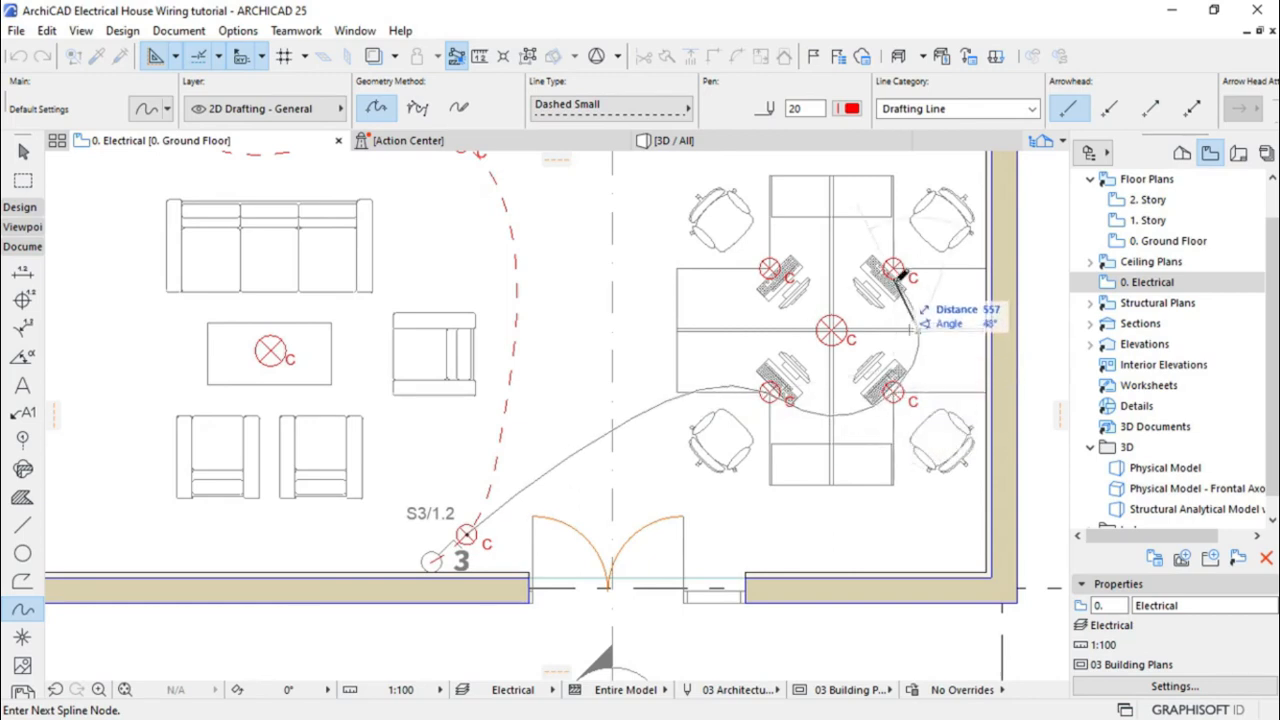
{"action": "left_click", "coordinate": [893, 268]}
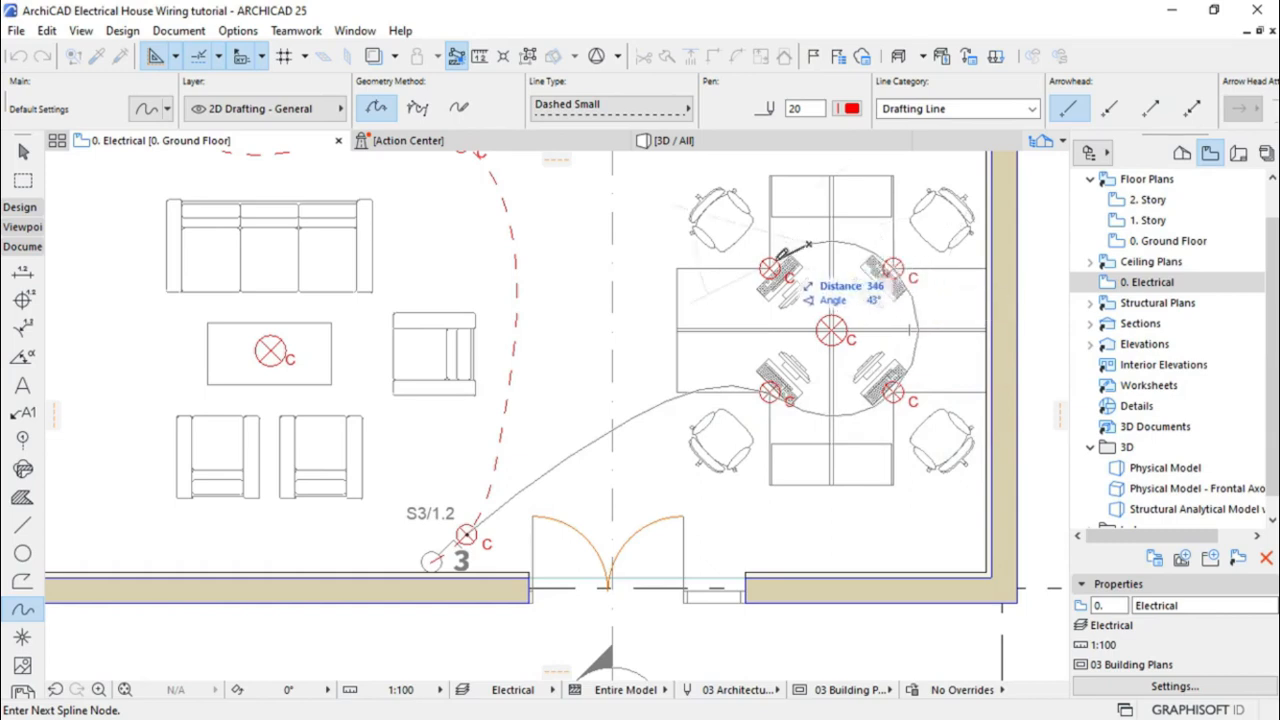
{"action": "left_click", "coordinate": [772, 266]}
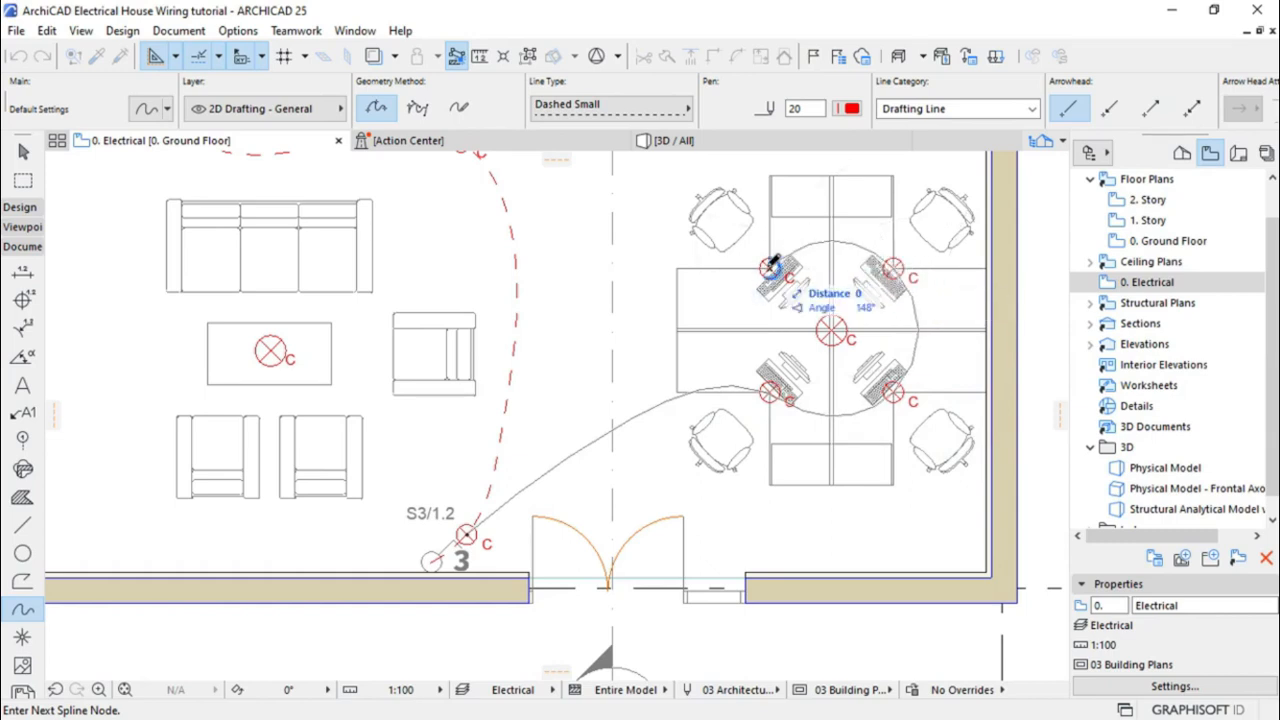
{"action": "left_click", "coordinate": [772, 264]}
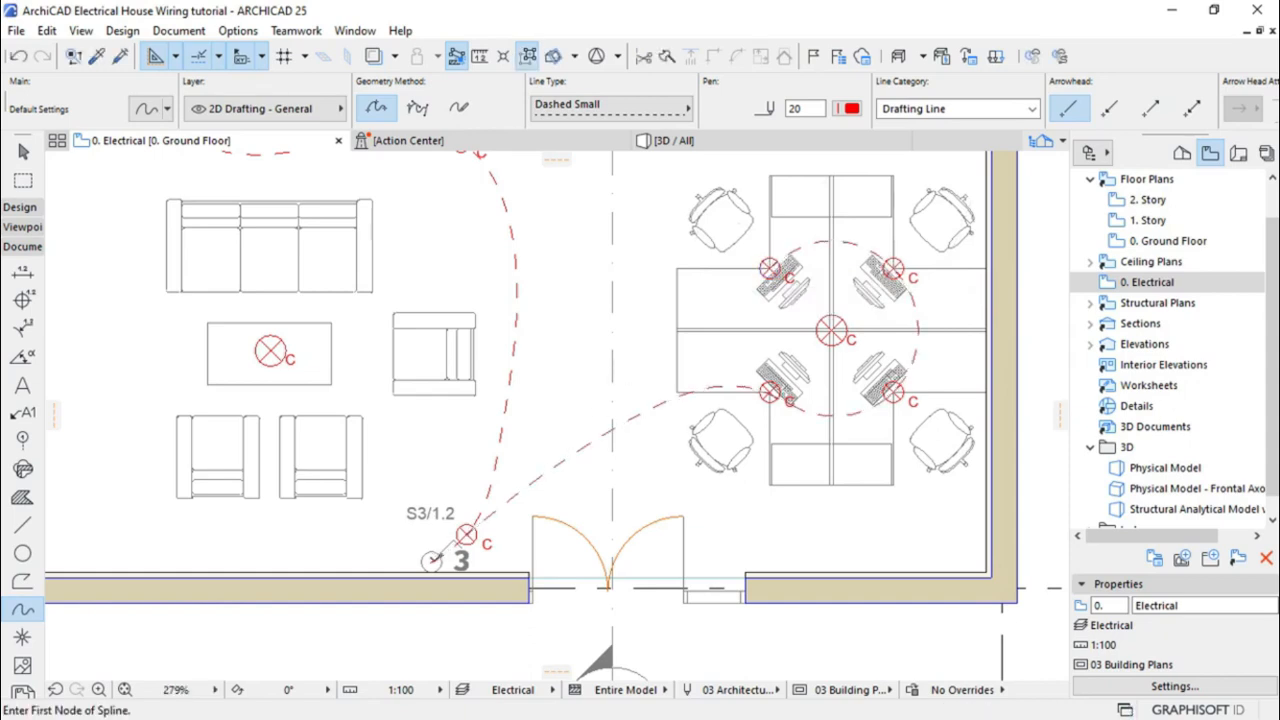
Wire switch S3/1.2 to the central desk lamp with a bent spline
{"action": "left_click", "coordinate": [431, 561]}
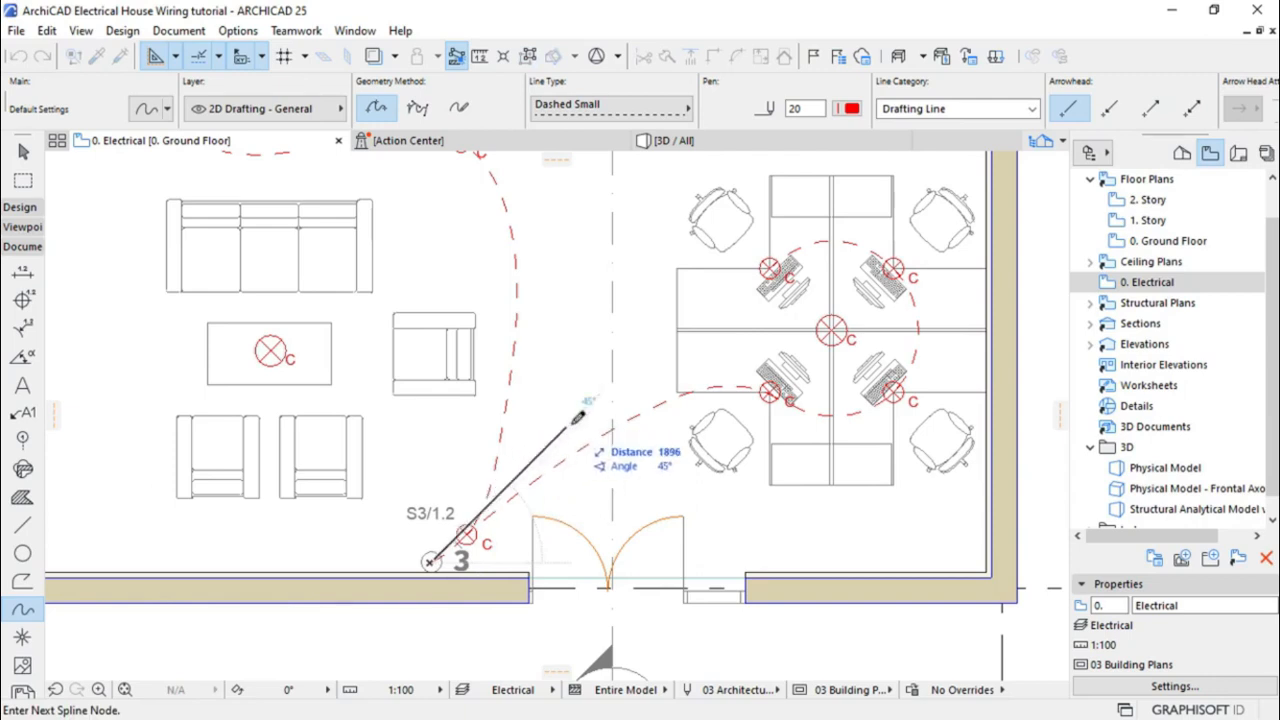
{"action": "left_click", "coordinate": [632, 330]}
{"action": "left_click", "coordinate": [830, 329]}
{"action": "left_click", "coordinate": [831, 329]}
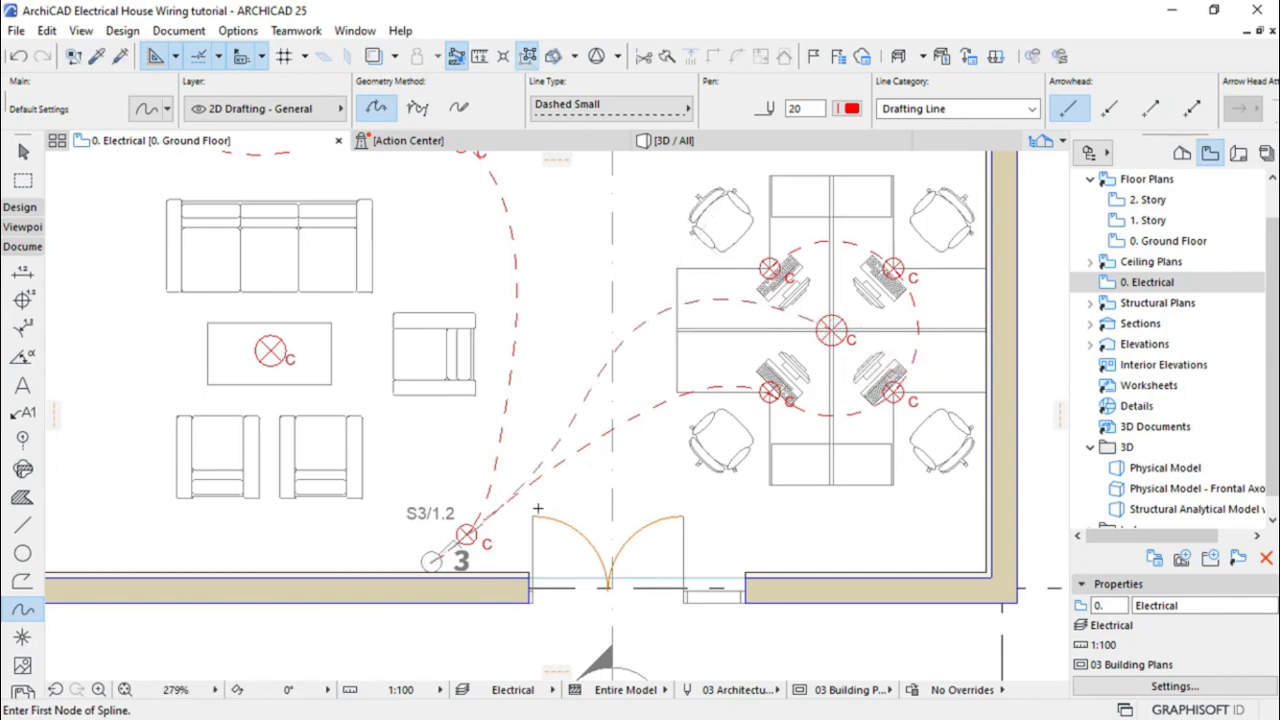
Wire switch S3/1.2 to the coffee-table lamp with a curved spline
{"action": "left_click", "coordinate": [431, 561]}
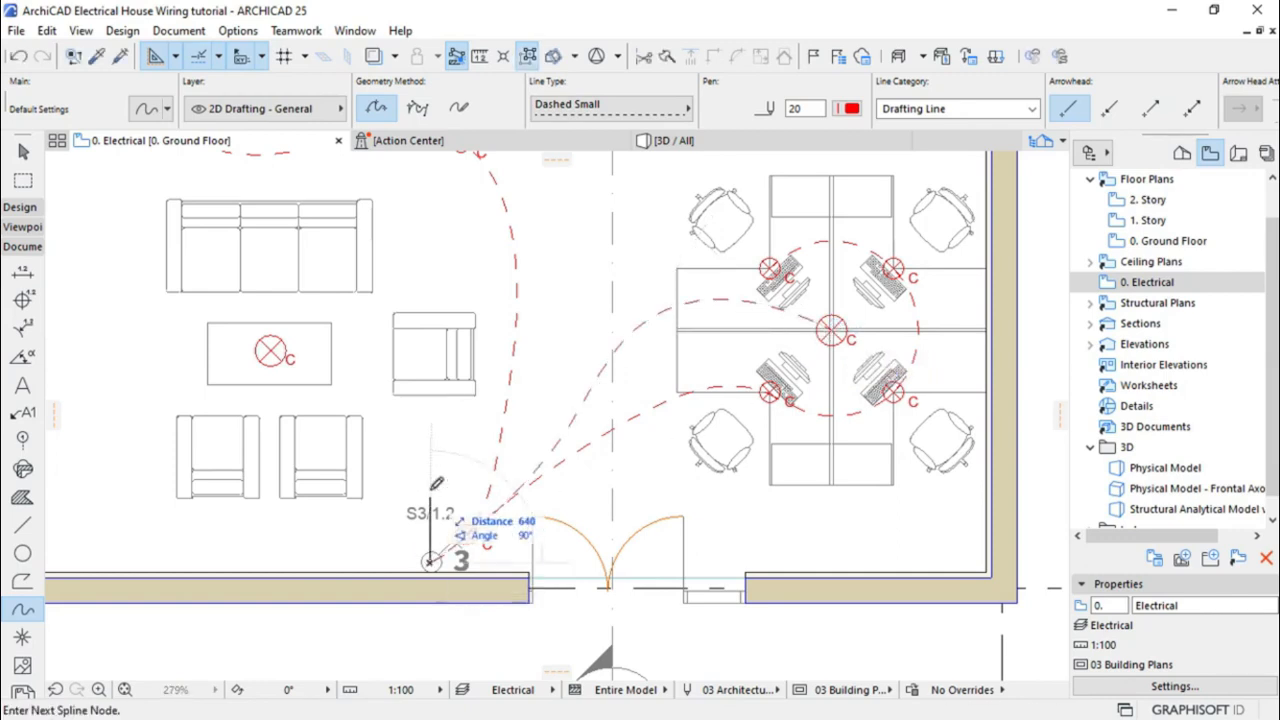
{"action": "left_click", "coordinate": [428, 447]}
{"action": "left_click", "coordinate": [380, 390]}
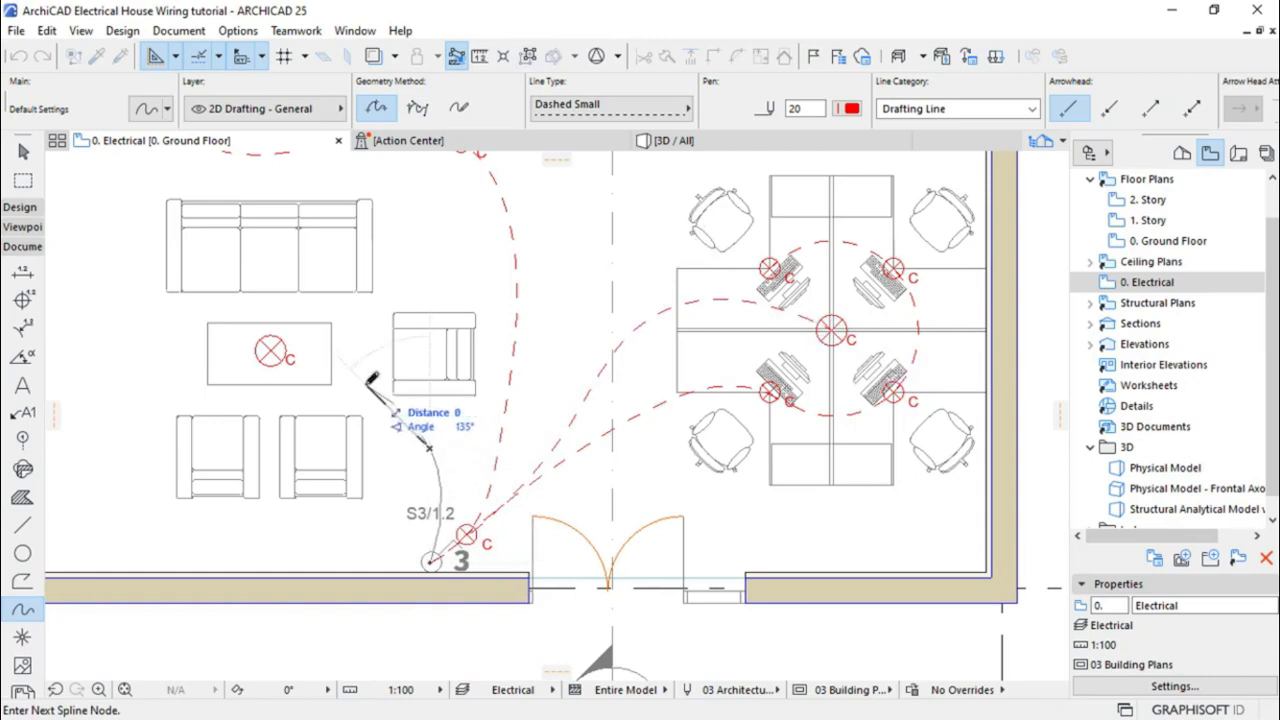
{"action": "left_click", "coordinate": [272, 350]}
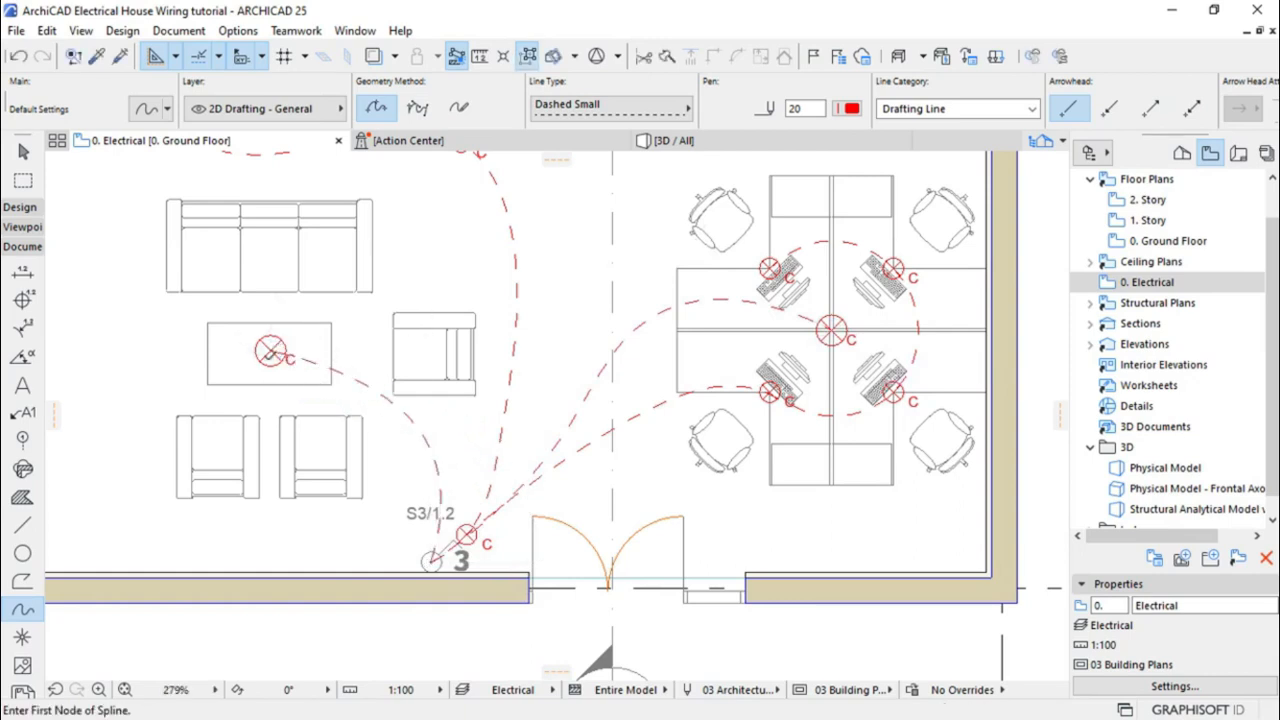
{"action": "scroll", "coordinate": [678, 562], "scroll_direction": "down", "scroll_amount": 5}
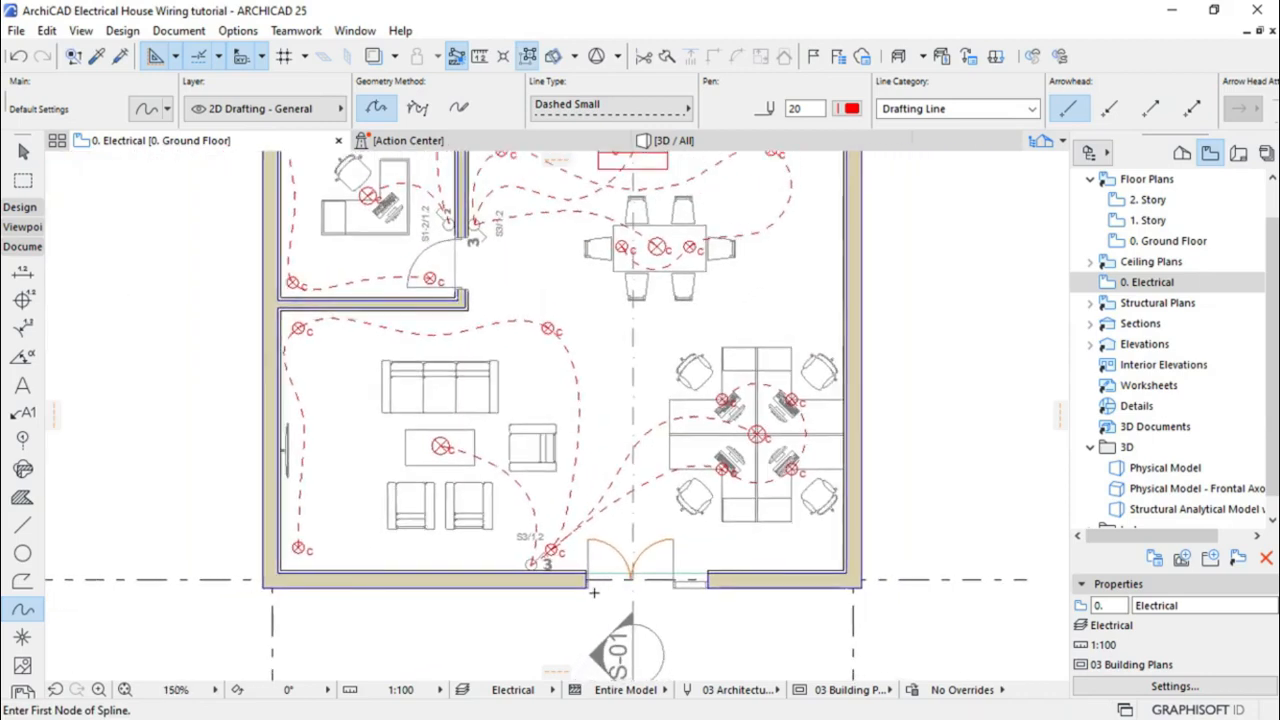
Leave the Spline tool and choose the Object tool from the Design toolbox group
{"action": "scroll", "coordinate": [580, 599], "scroll_direction": "down", "scroll_amount": 1}
{"action": "scroll", "coordinate": [584, 423], "scroll_direction": "up", "scroll_amount": 1}
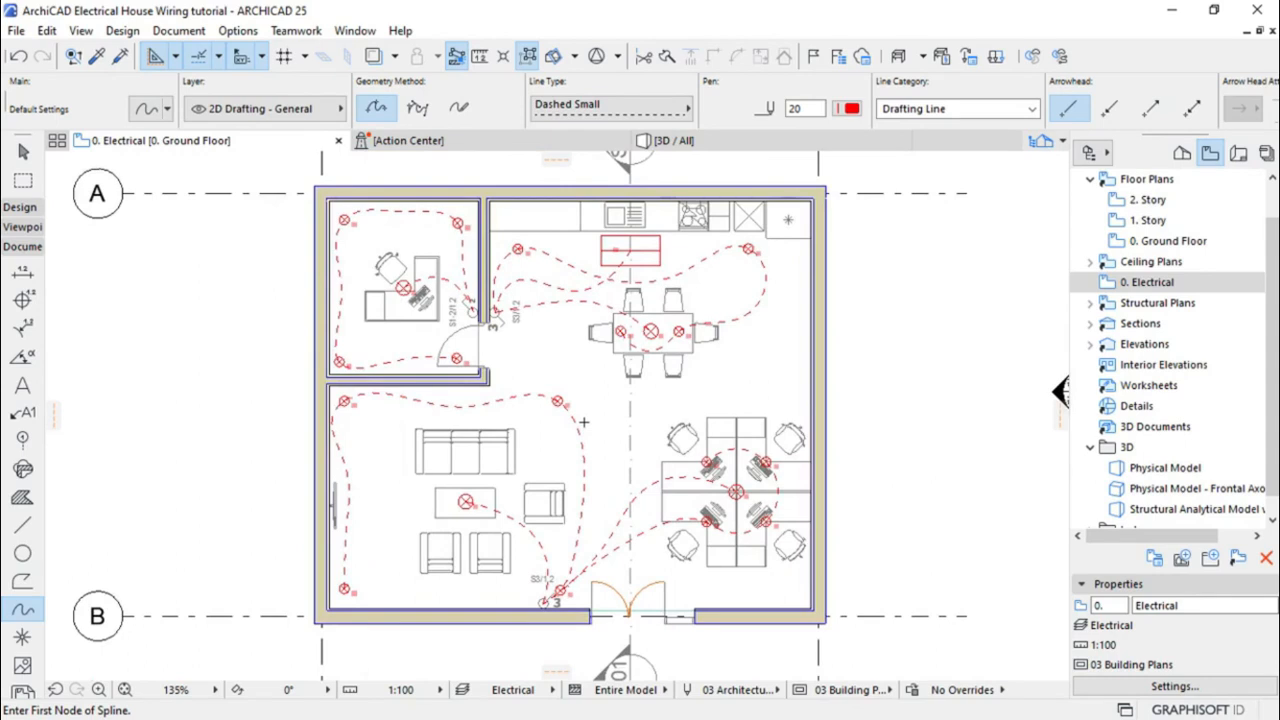
{"action": "left_click", "coordinate": [23, 153]}
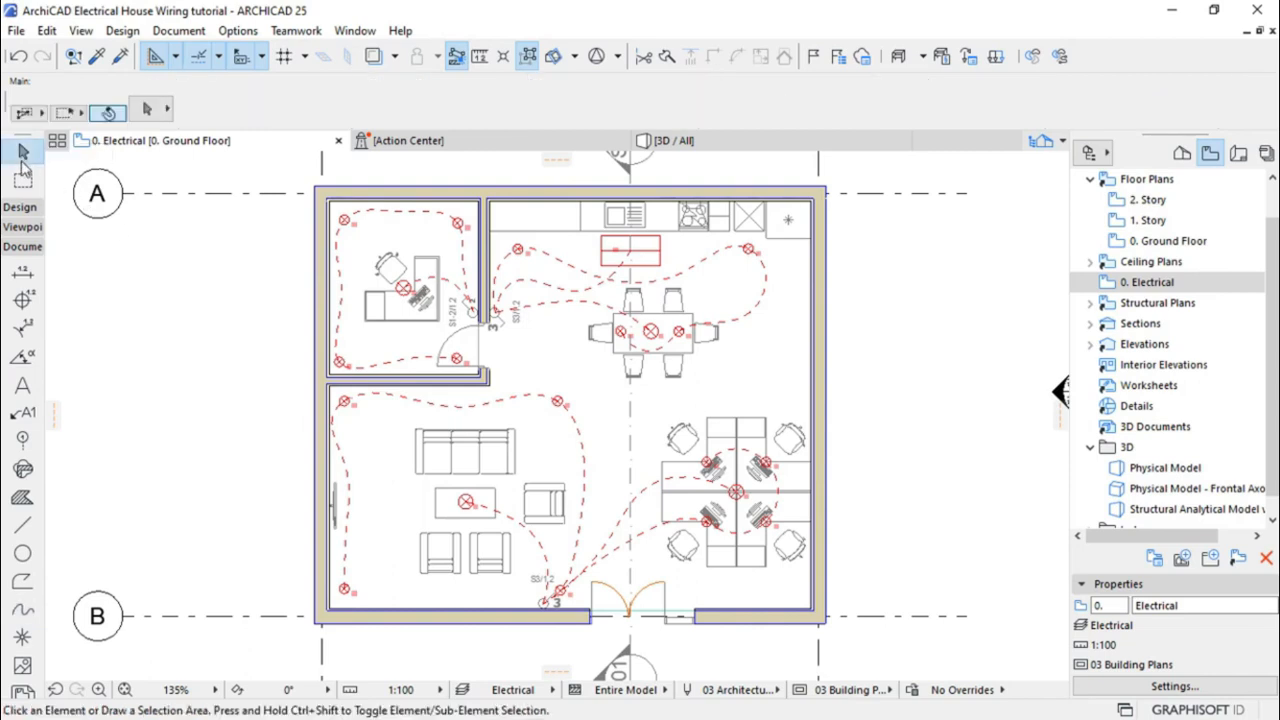
{"action": "left_click", "coordinate": [20, 207]}
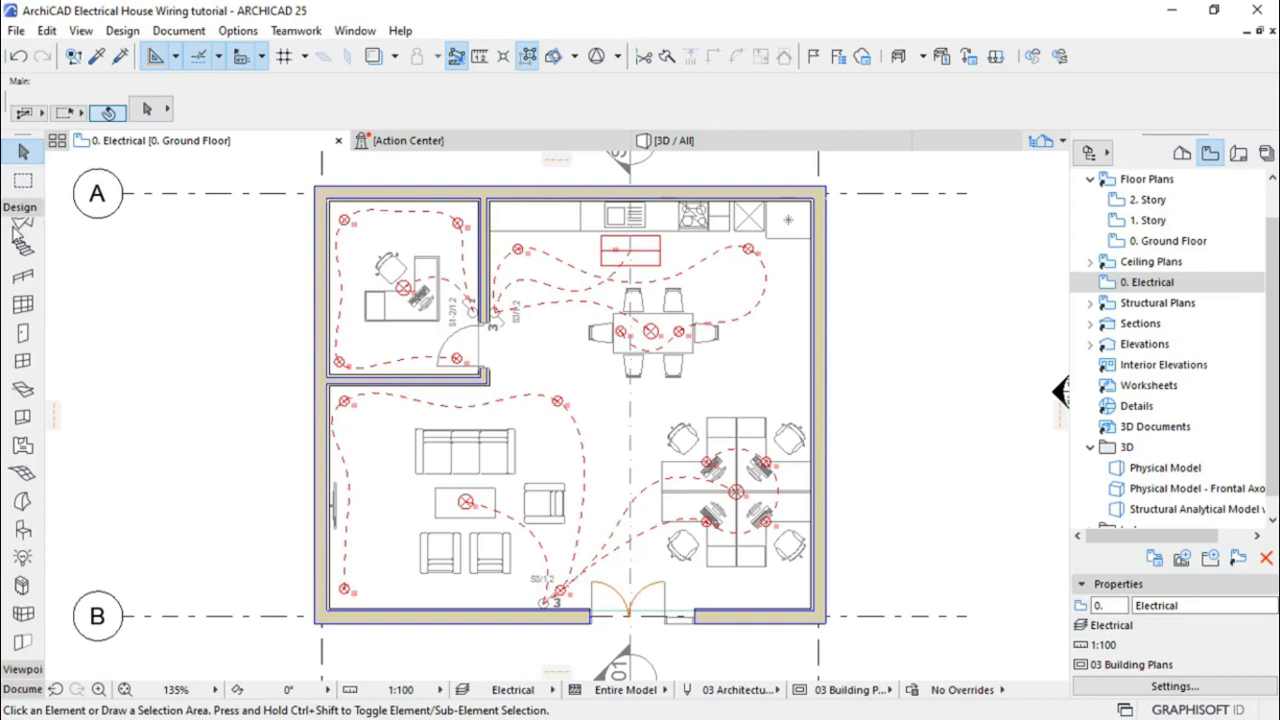
{"action": "left_click", "coordinate": [22, 531]}
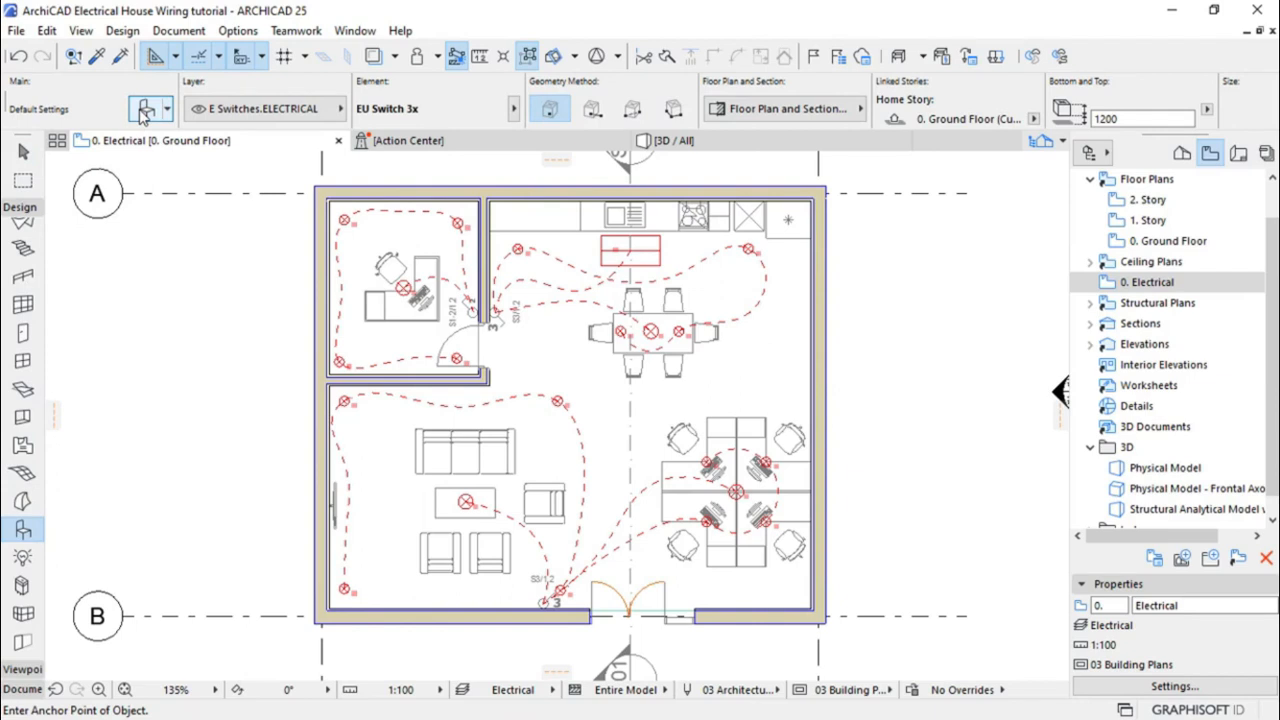
Show the Power Points library folder in Object Default Settings and drag the dialog beside the plan
{"action": "left_click", "coordinate": [145, 110]}
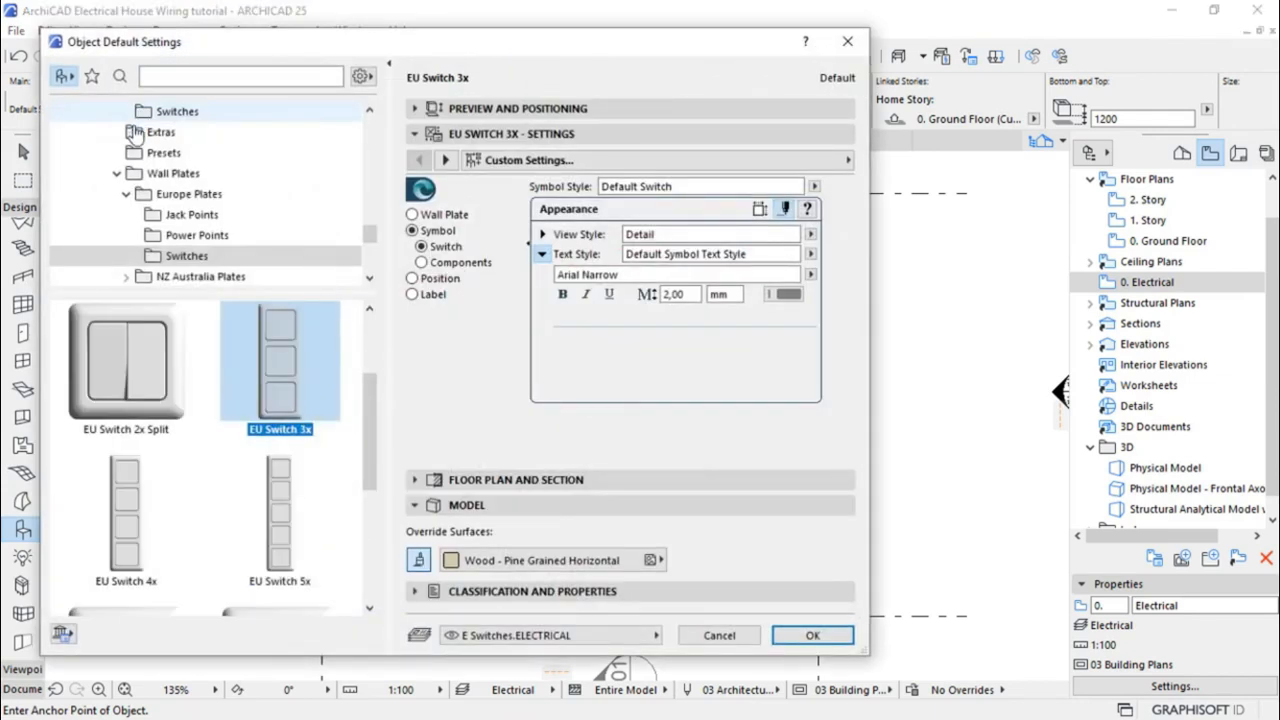
{"action": "left_click", "coordinate": [182, 237]}
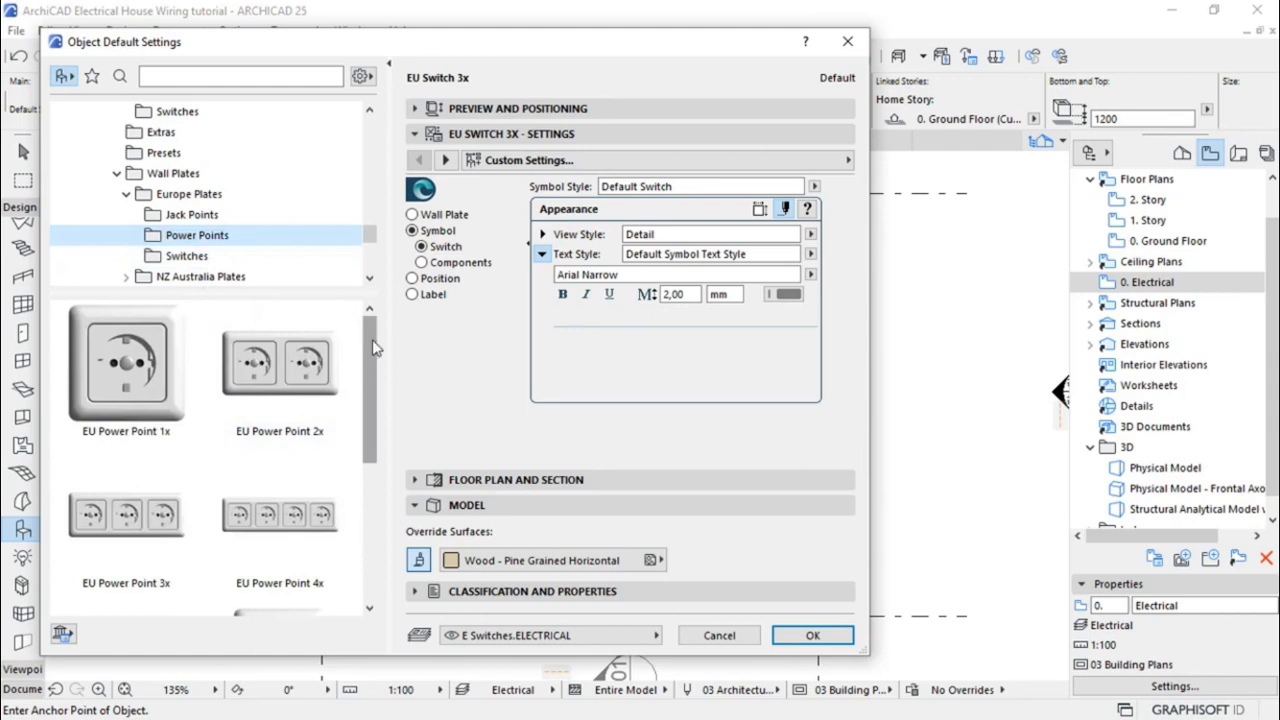
{"action": "mouse_move", "coordinate": [373, 342]}
{"action": "left_mouse_down"}
{"action": "mouse_move", "coordinate": [377, 378]}
{"action": "mouse_move", "coordinate": [376, 344]}
{"action": "left_mouse_up"}
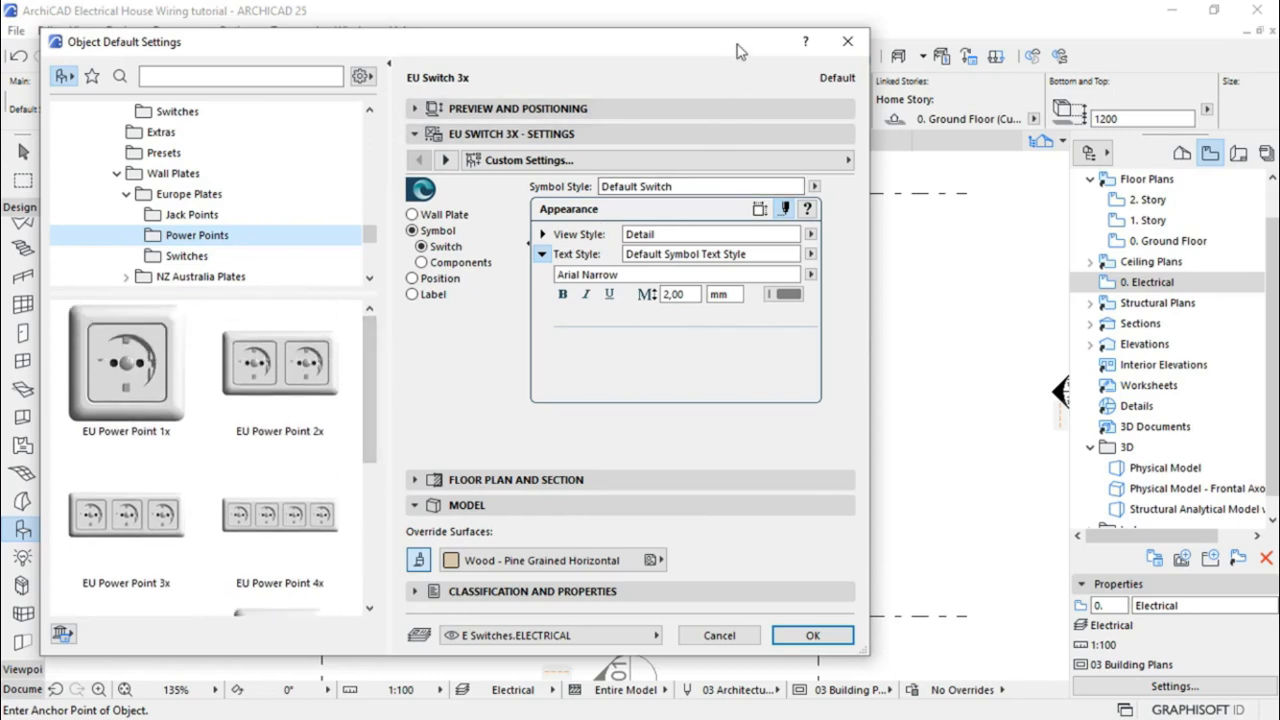
{"action": "left_click_drag", "start_coordinate": [735, 46], "coordinate": [157, 51]}
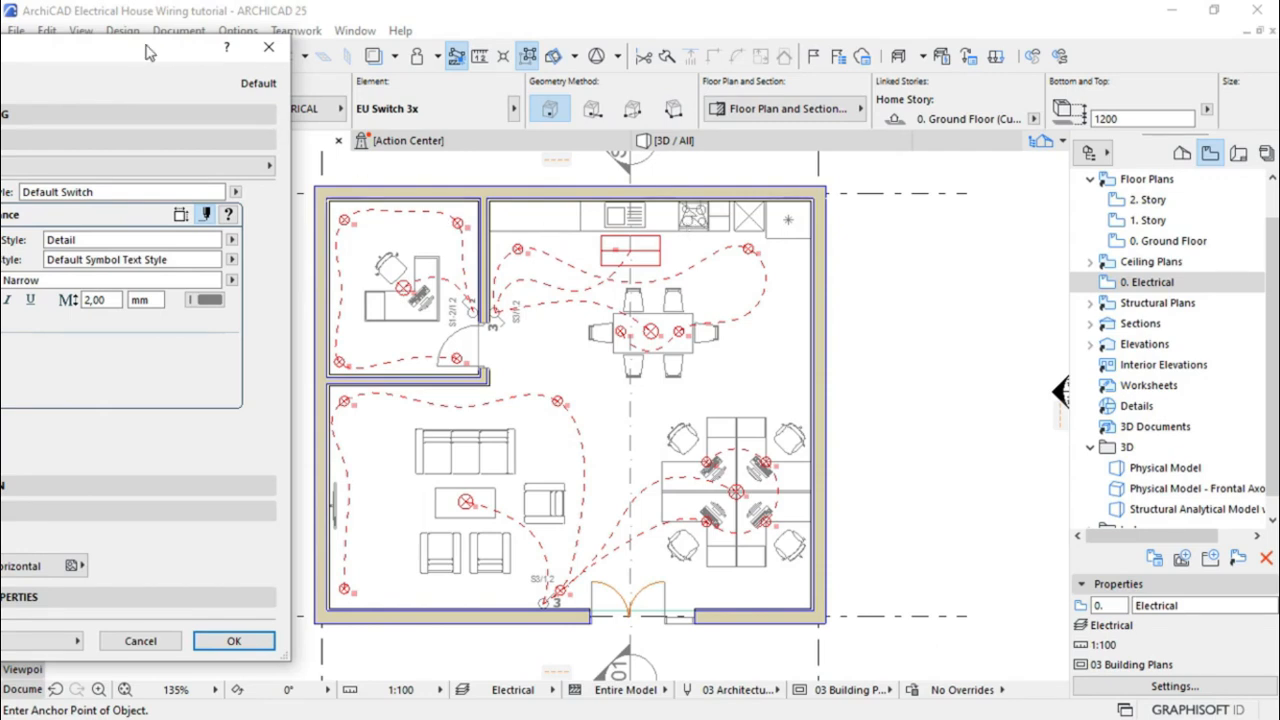
Pick EU Power Point 2x from the library and show its plan Symbol settings
{"action": "left_click_drag", "start_coordinate": [146, 52], "coordinate": [817, 42]}
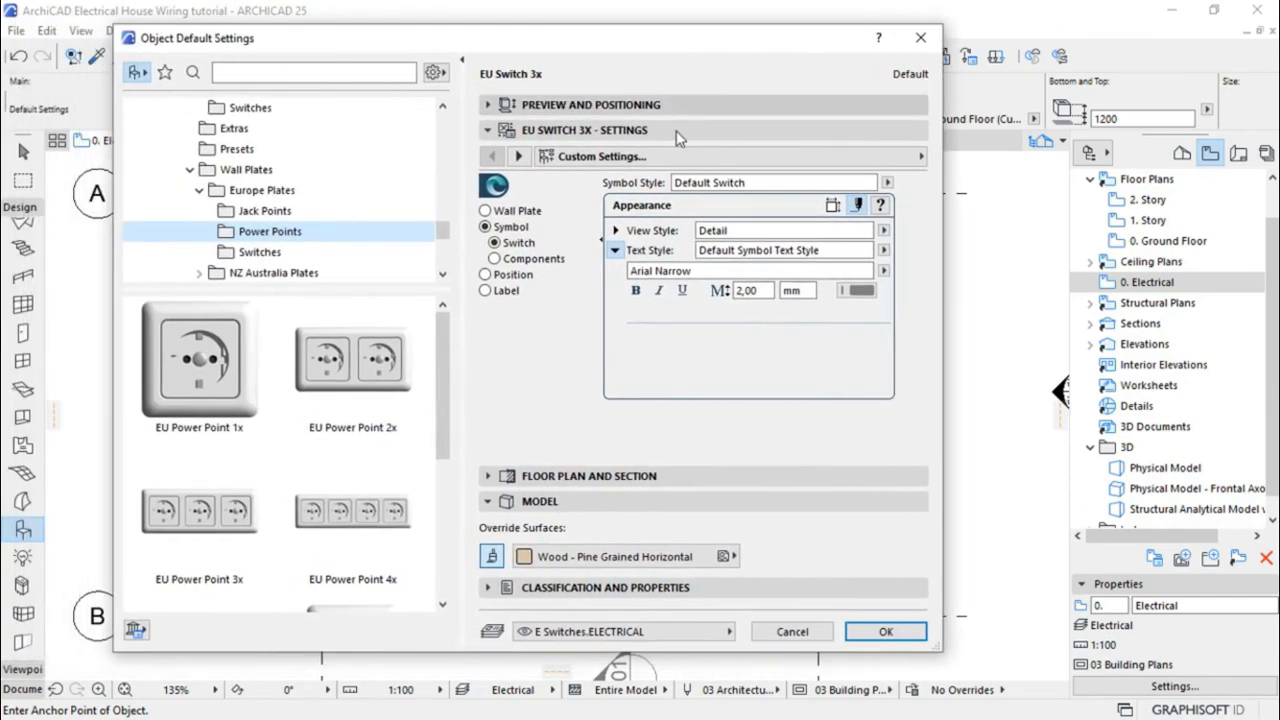
{"action": "left_click", "coordinate": [365, 370]}
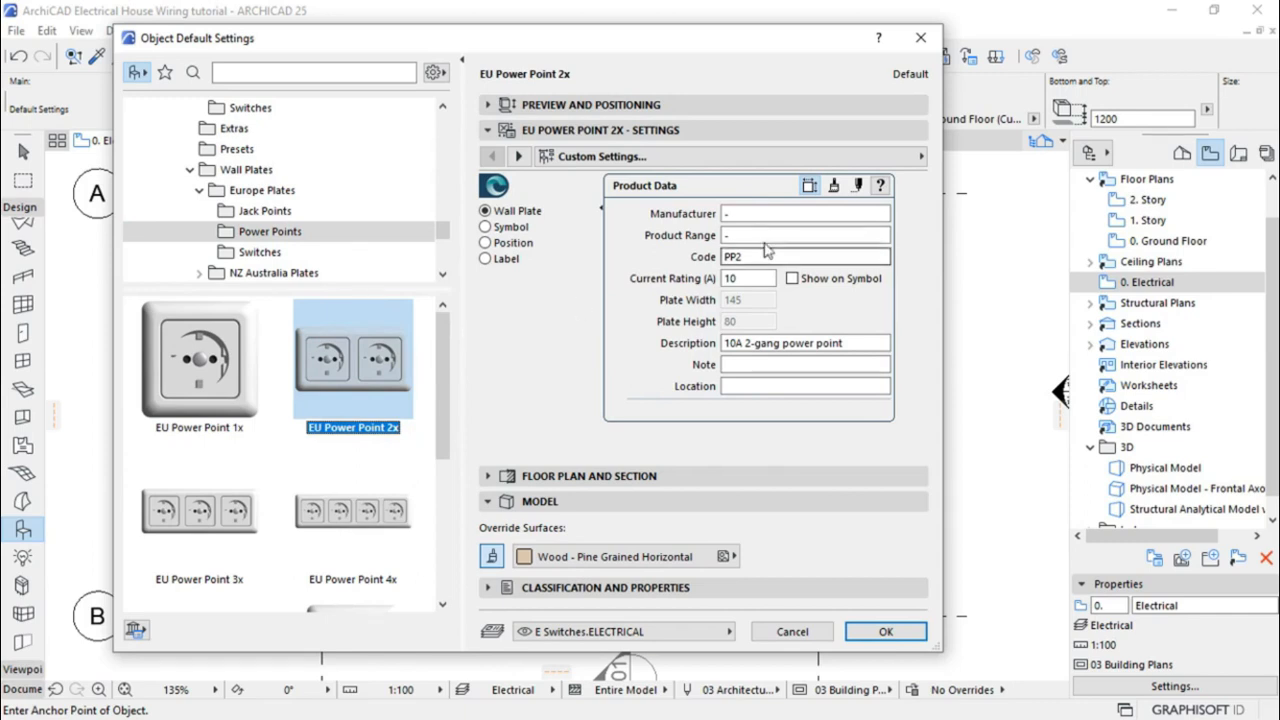
{"action": "left_click", "coordinate": [506, 229]}
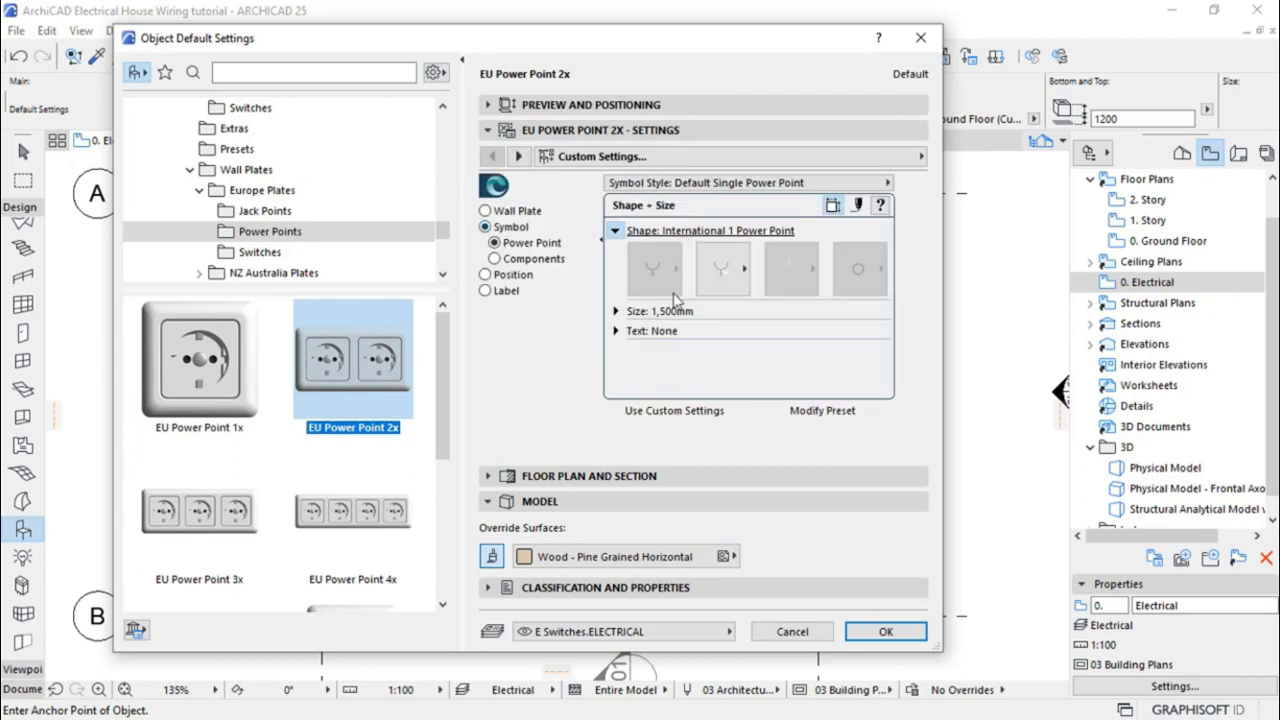
Turn on custom symbol sizes and set the first two size values to 2
{"action": "left_click", "coordinate": [616, 311]}
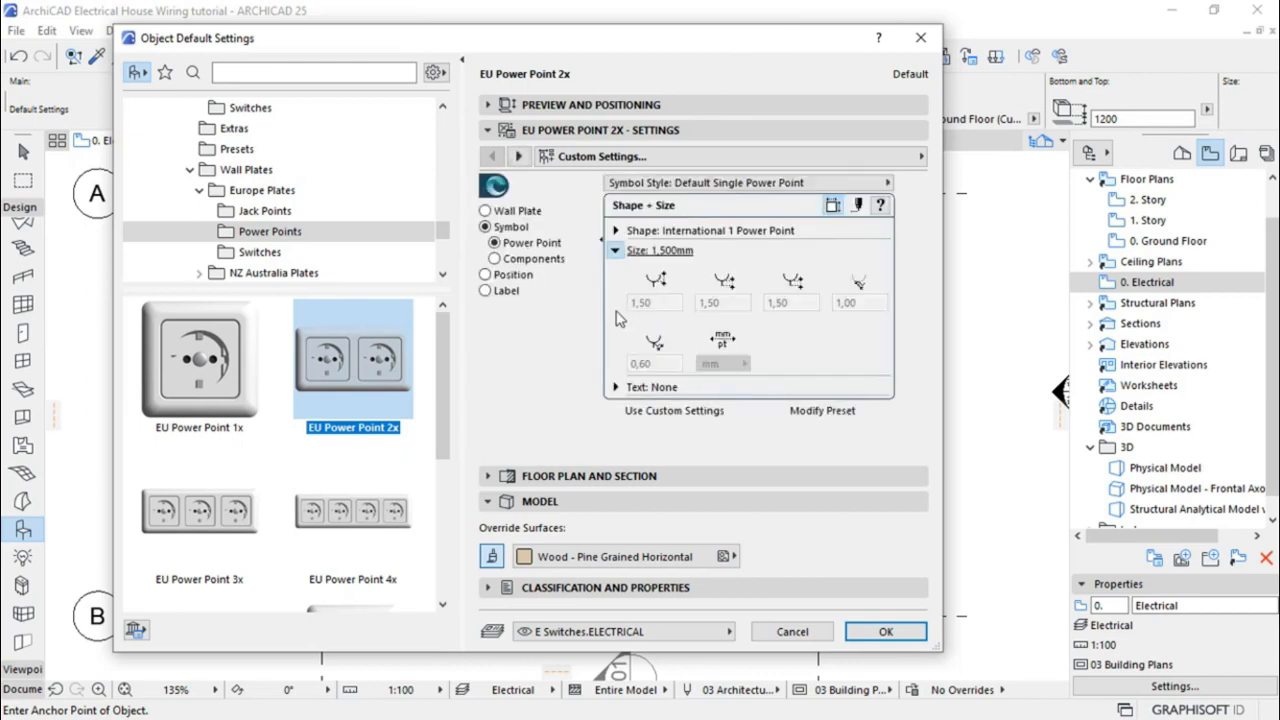
{"action": "left_click", "coordinate": [678, 412]}
{"action": "left_click_drag", "start_coordinate": [660, 303], "coordinate": [609, 306]}
{"action": "type", "text": "2"}
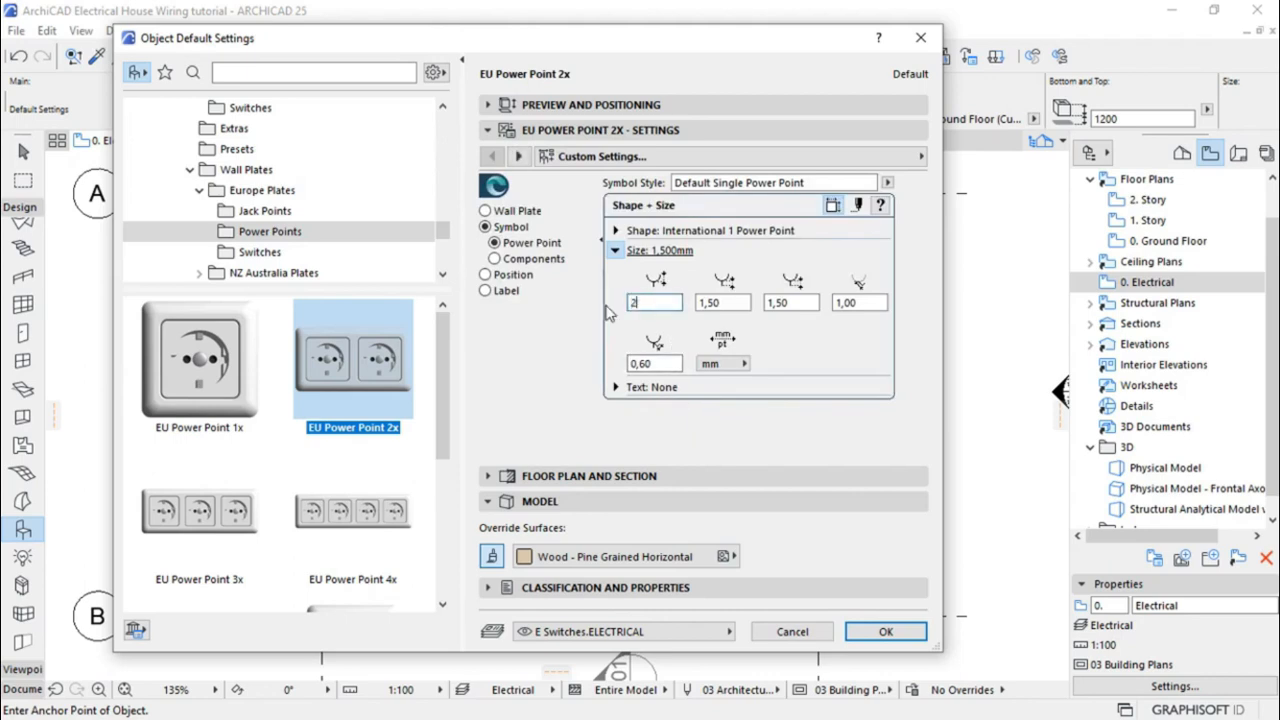
{"action": "key", "text": "Tab"}
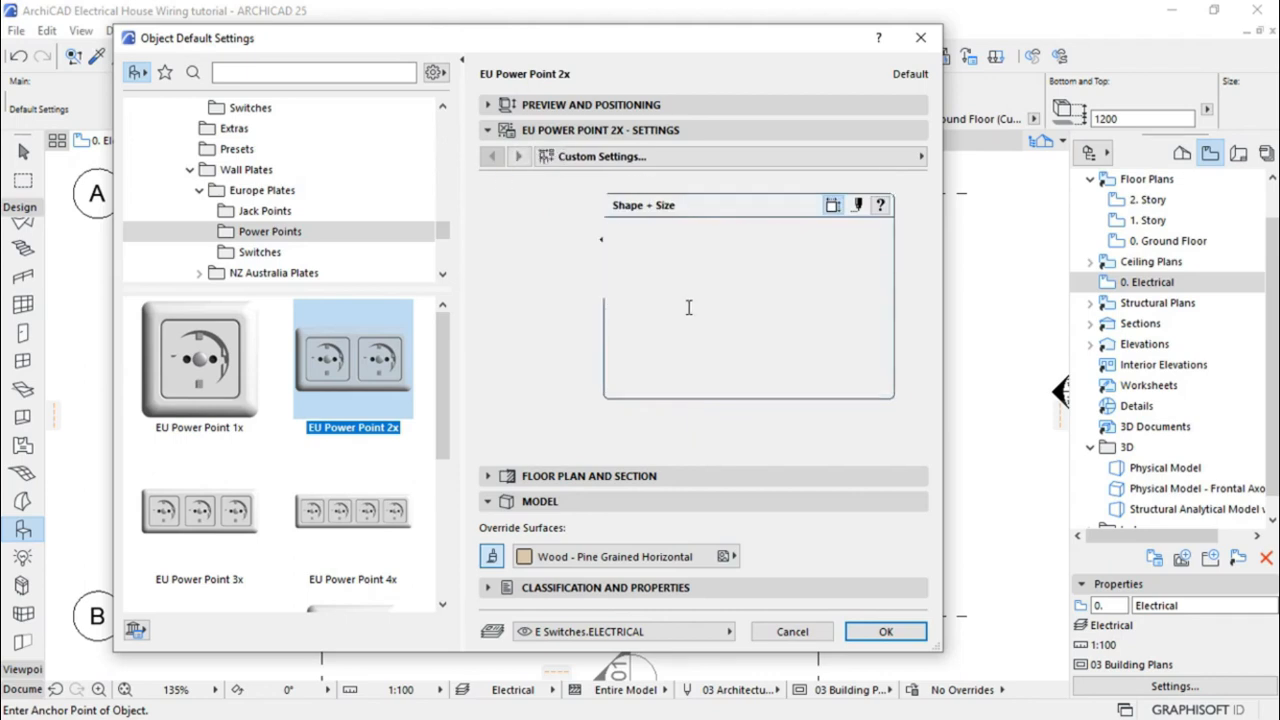
{"action": "type", "text": "2"}
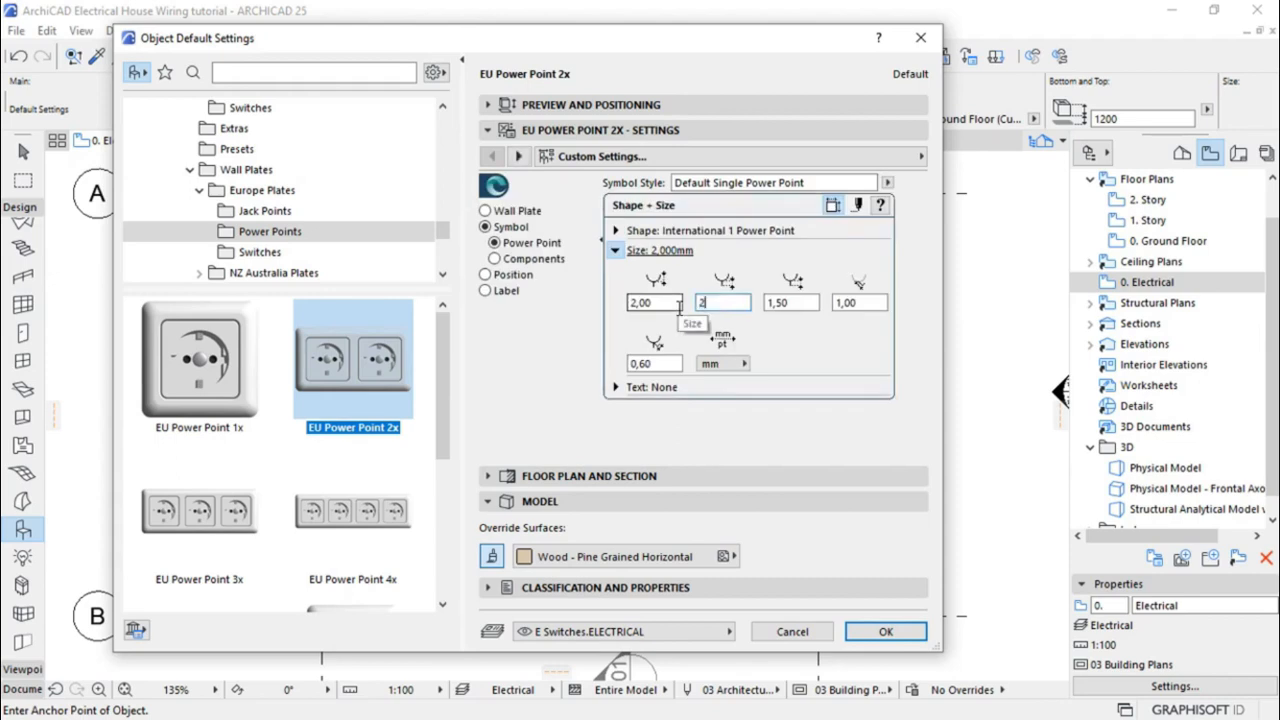
{"action": "key", "text": "Return"}
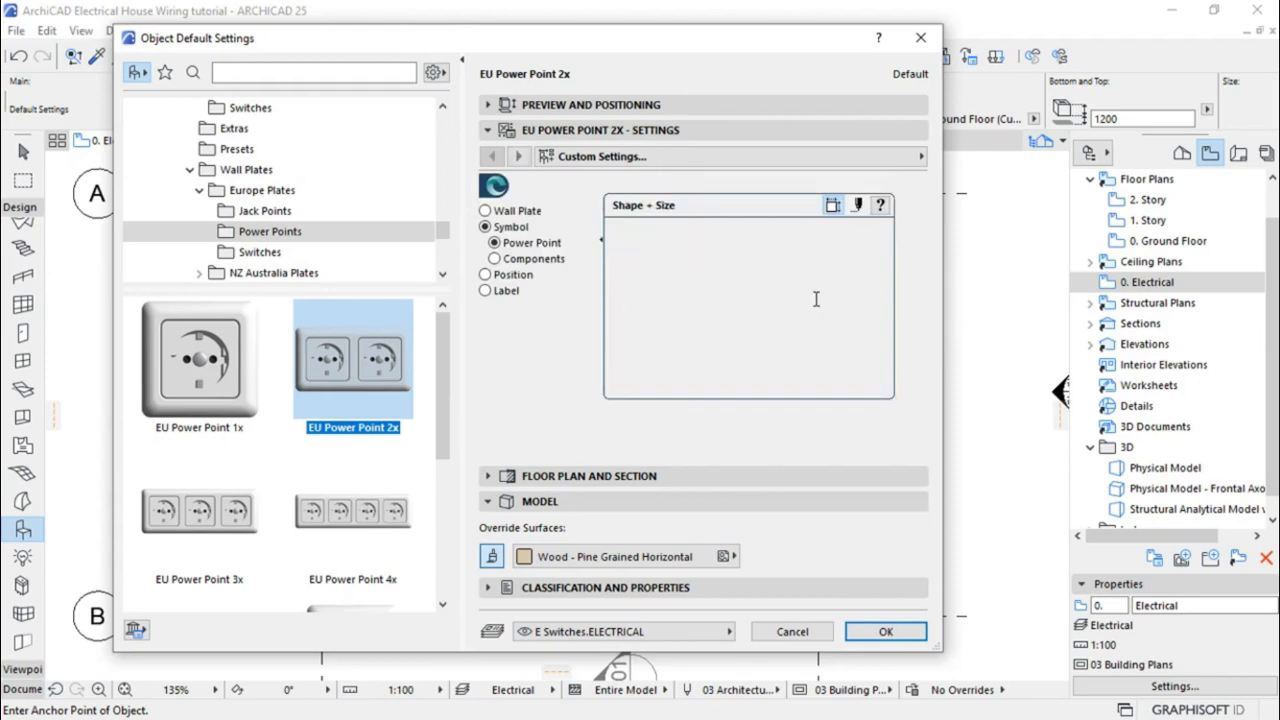
Set the third and fourth size values to 2 and the last to 1,20
{"action": "left_click_drag", "start_coordinate": [812, 301], "coordinate": [754, 301]}
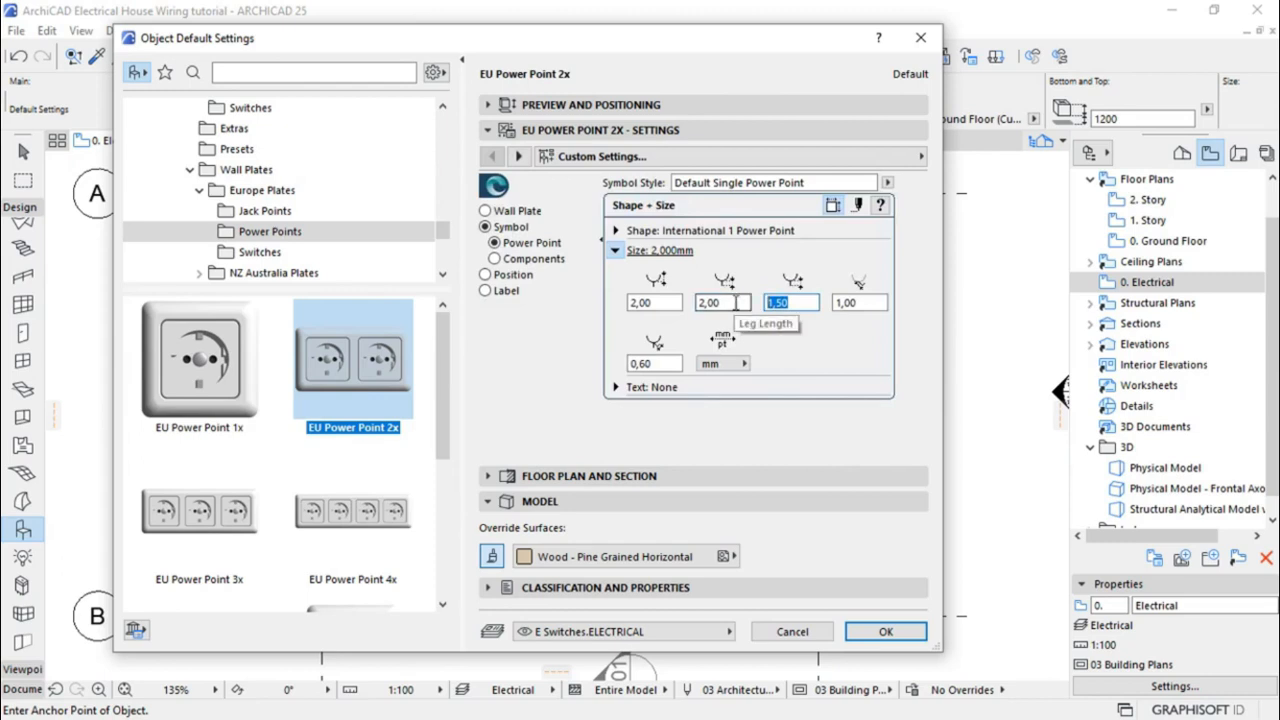
{"action": "type", "text": "2"}
{"action": "key", "text": "Return"}
{"action": "left_click", "coordinate": [860, 302]}
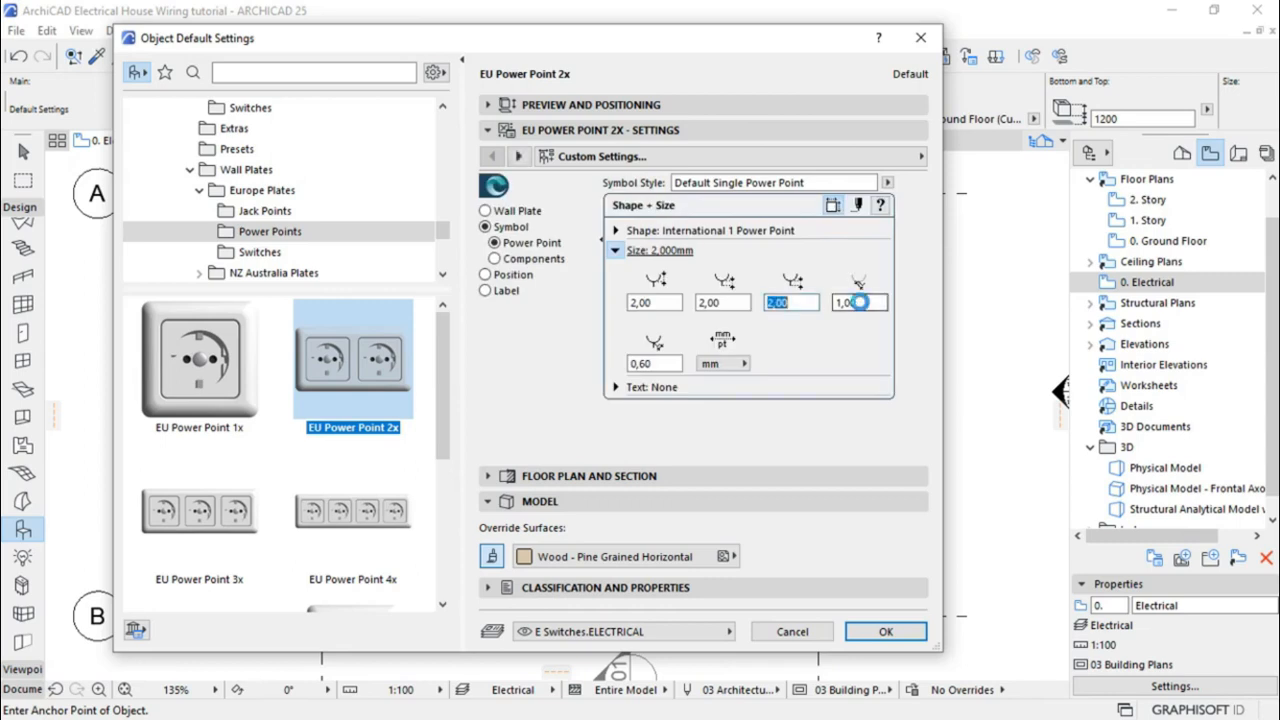
{"action": "type", "text": "2"}
{"action": "key", "text": "Return"}
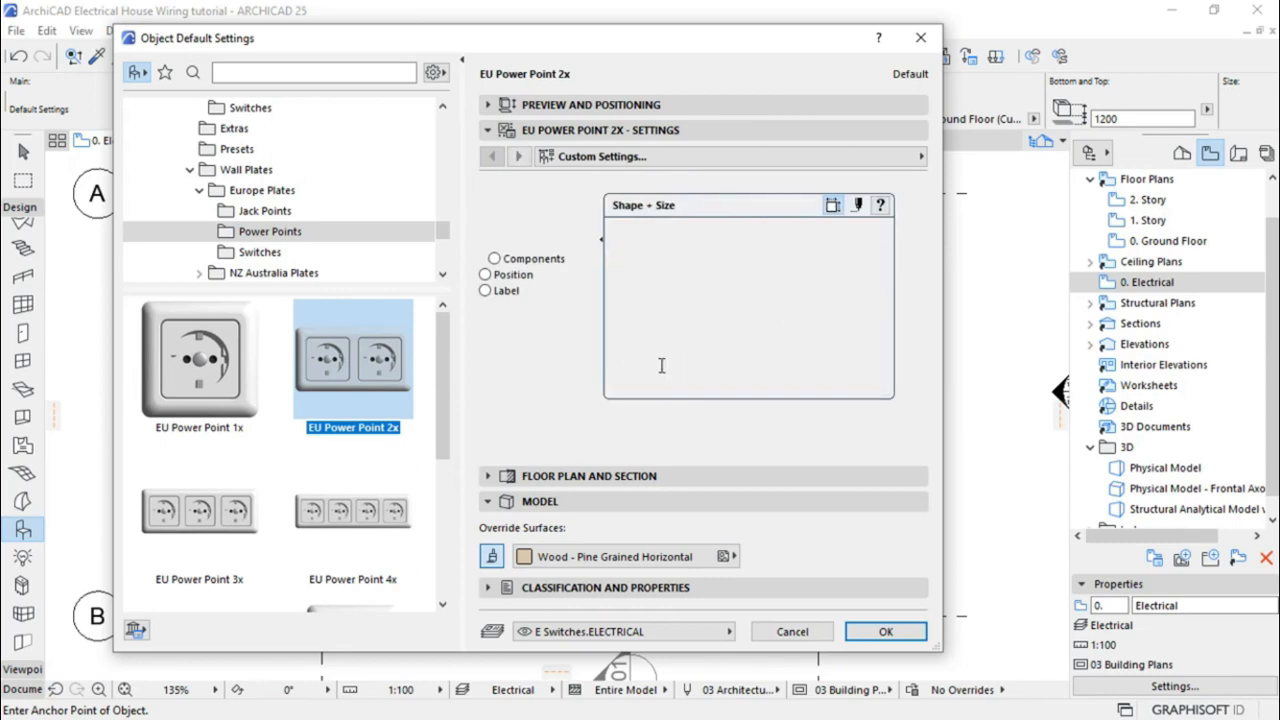
{"action": "left_click", "coordinate": [667, 364]}
{"action": "type", "text": "1,2"}
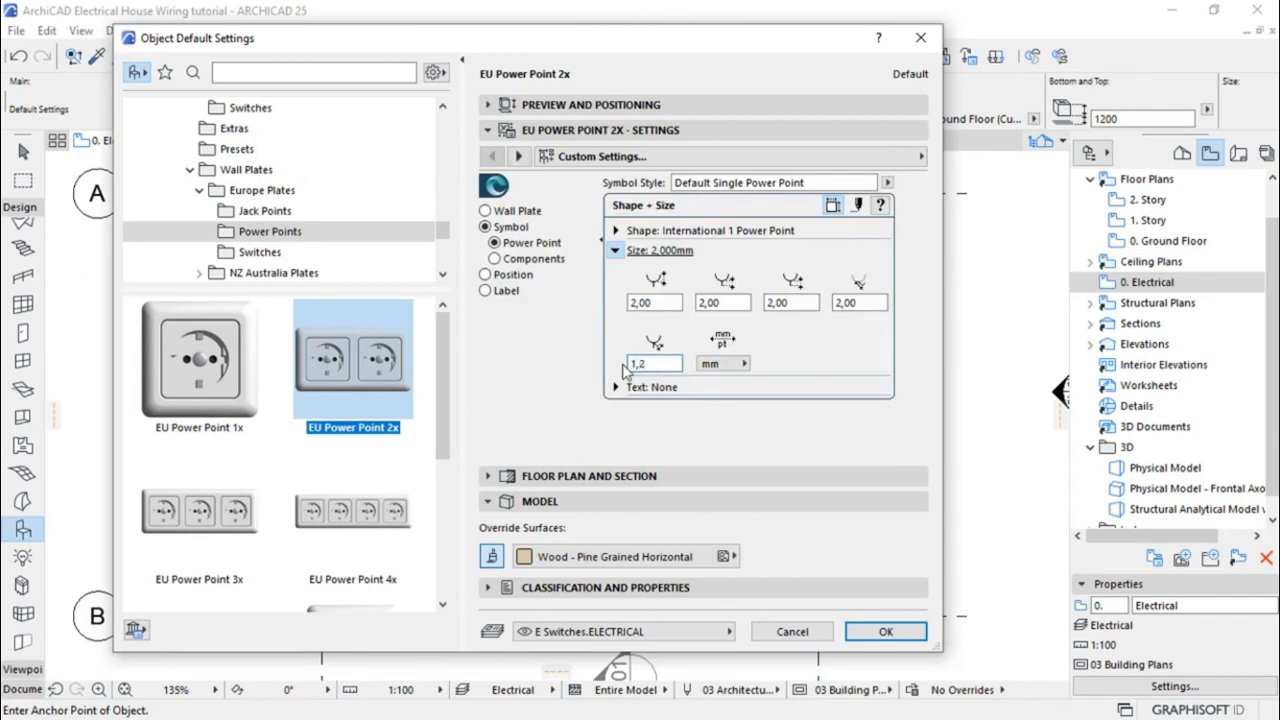
{"action": "key", "text": "Return"}
{"action": "left_click", "coordinate": [616, 388]}
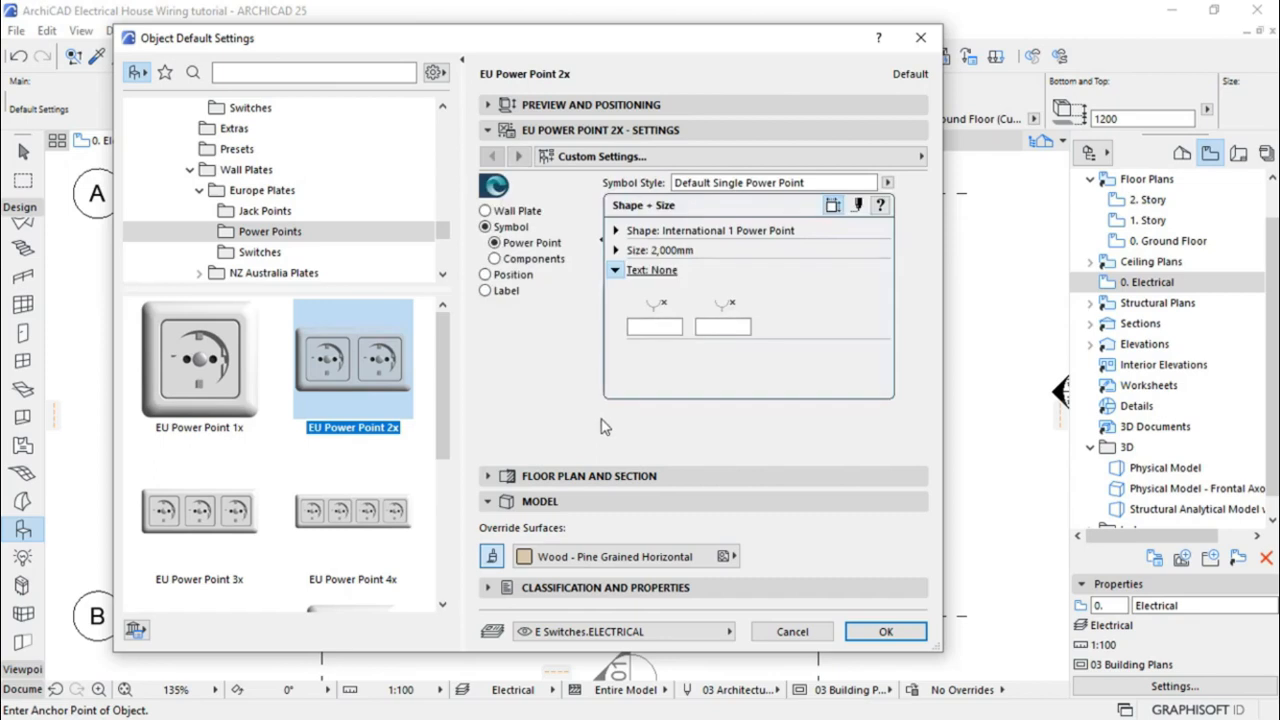
{"action": "left_click", "coordinate": [641, 327]}
Set the symbol's view style to Detail with custom pens 2 and 2
{"action": "left_click", "coordinate": [859, 207]}
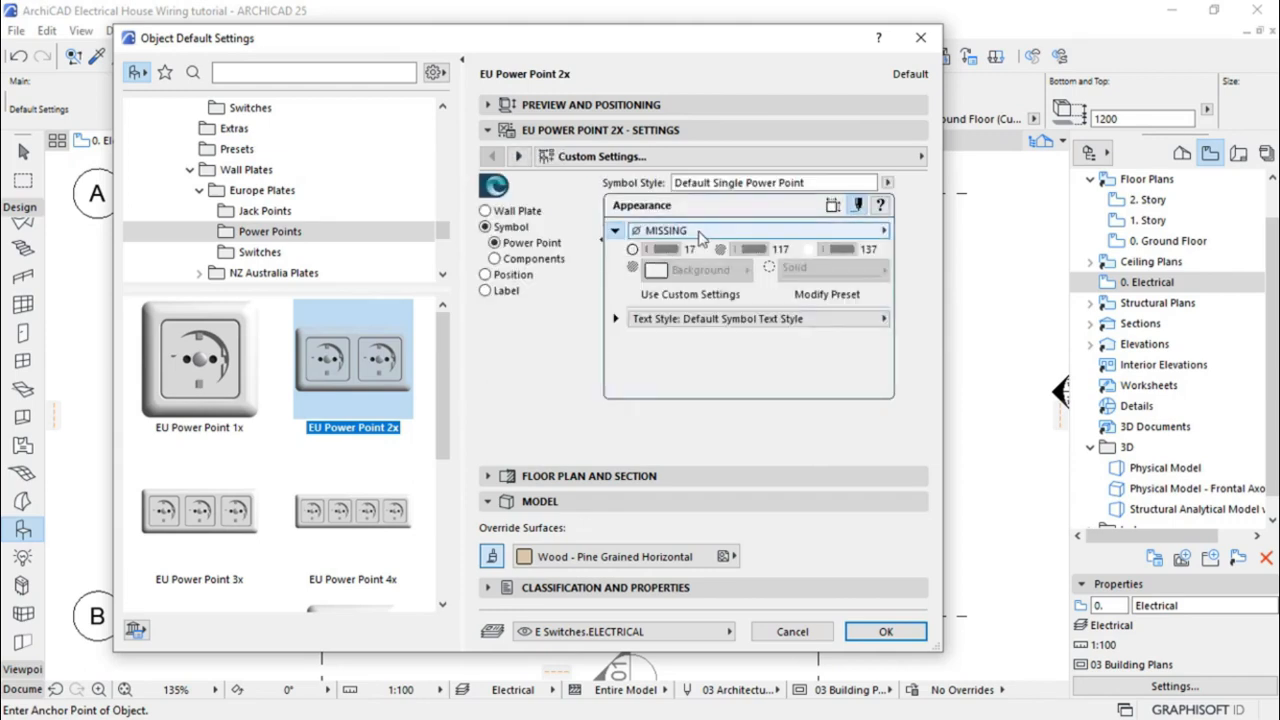
{"action": "left_click", "coordinate": [699, 232]}
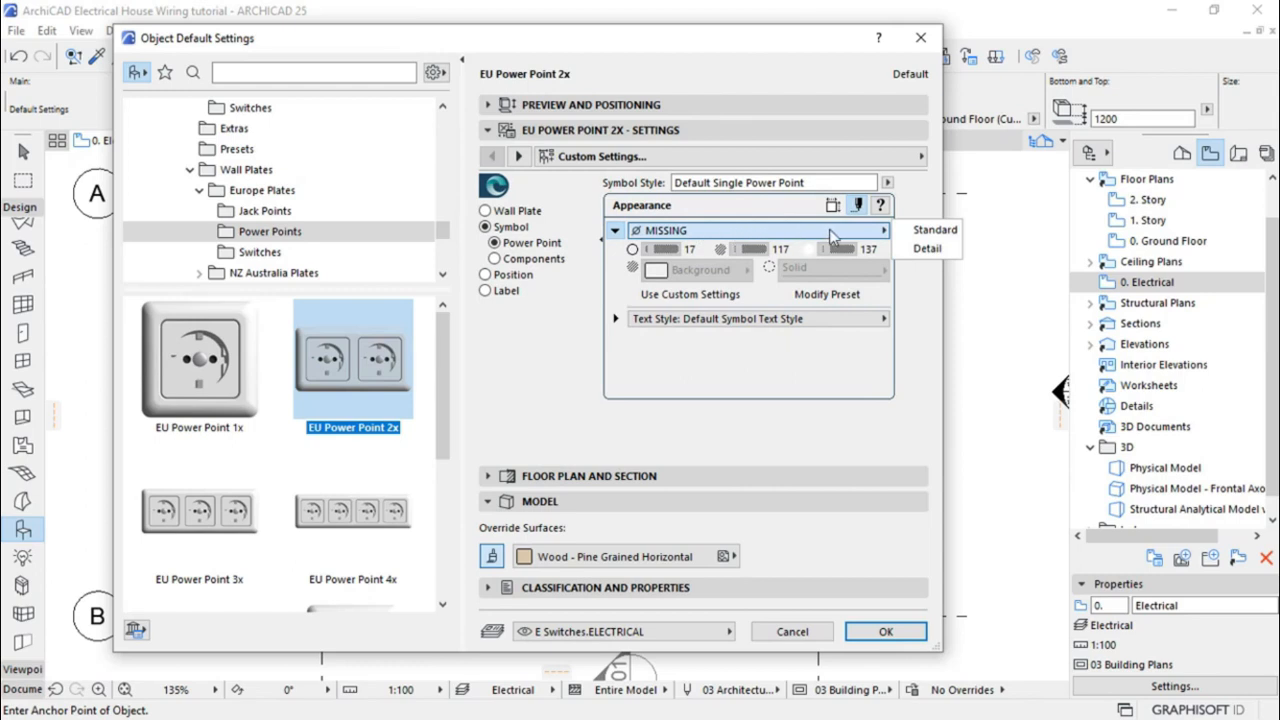
{"action": "left_click", "coordinate": [925, 252]}
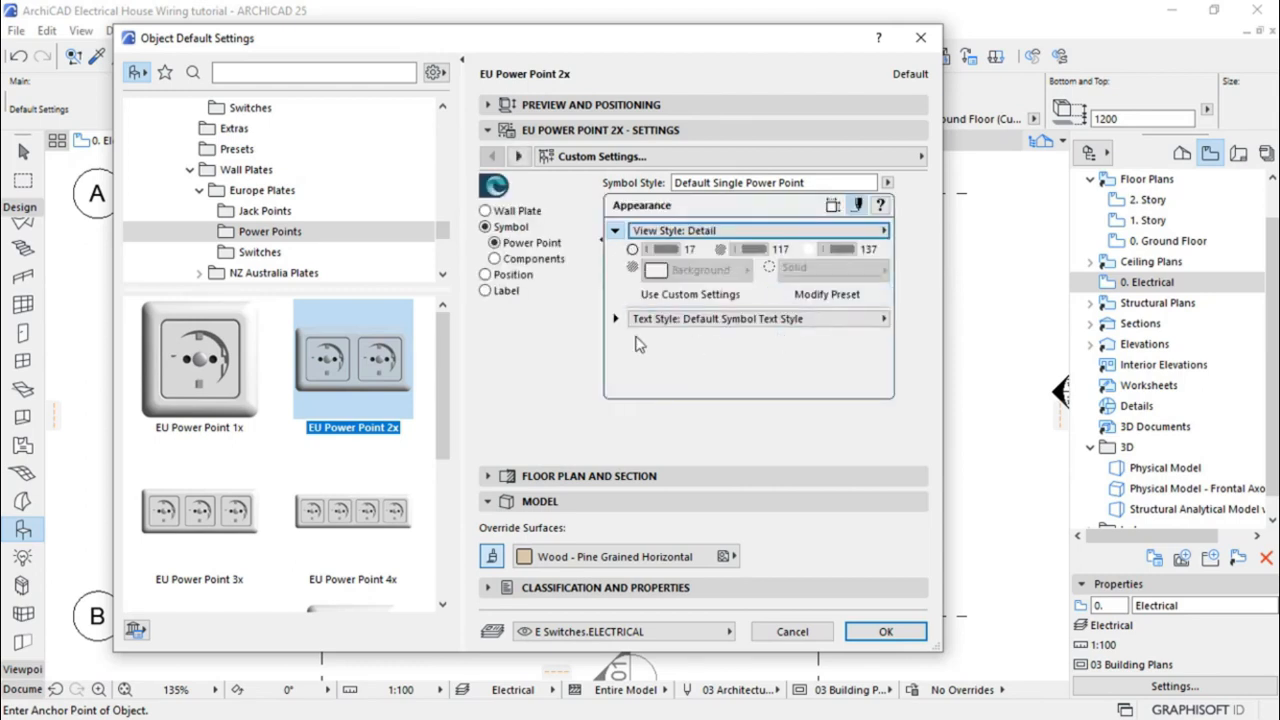
{"action": "left_click", "coordinate": [678, 297]}
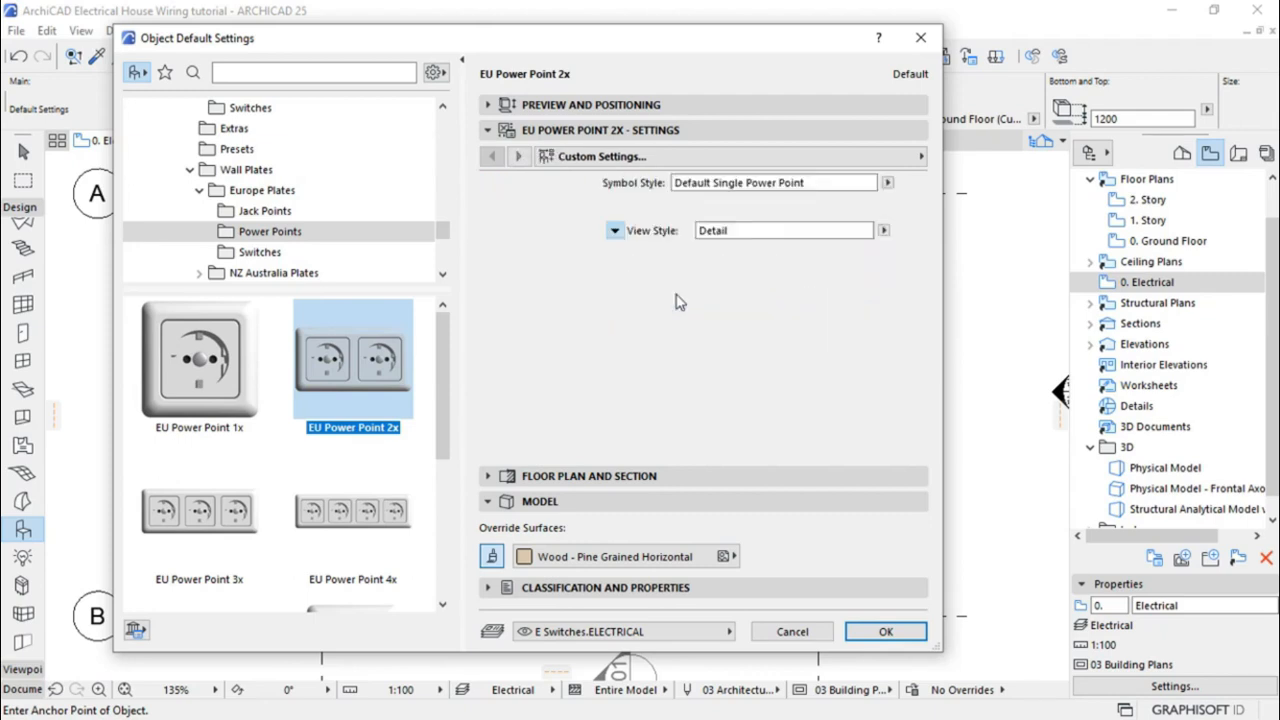
{"action": "left_click", "coordinate": [664, 249]}
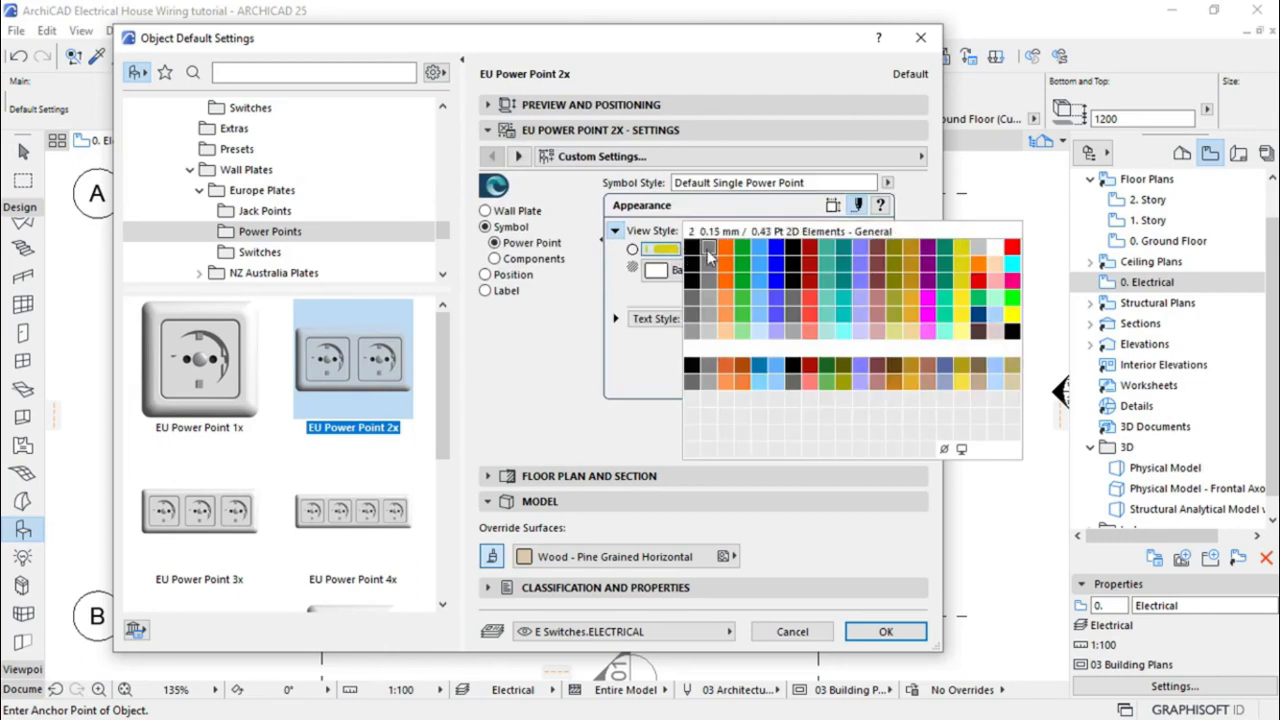
{"action": "left_click", "coordinate": [708, 257]}
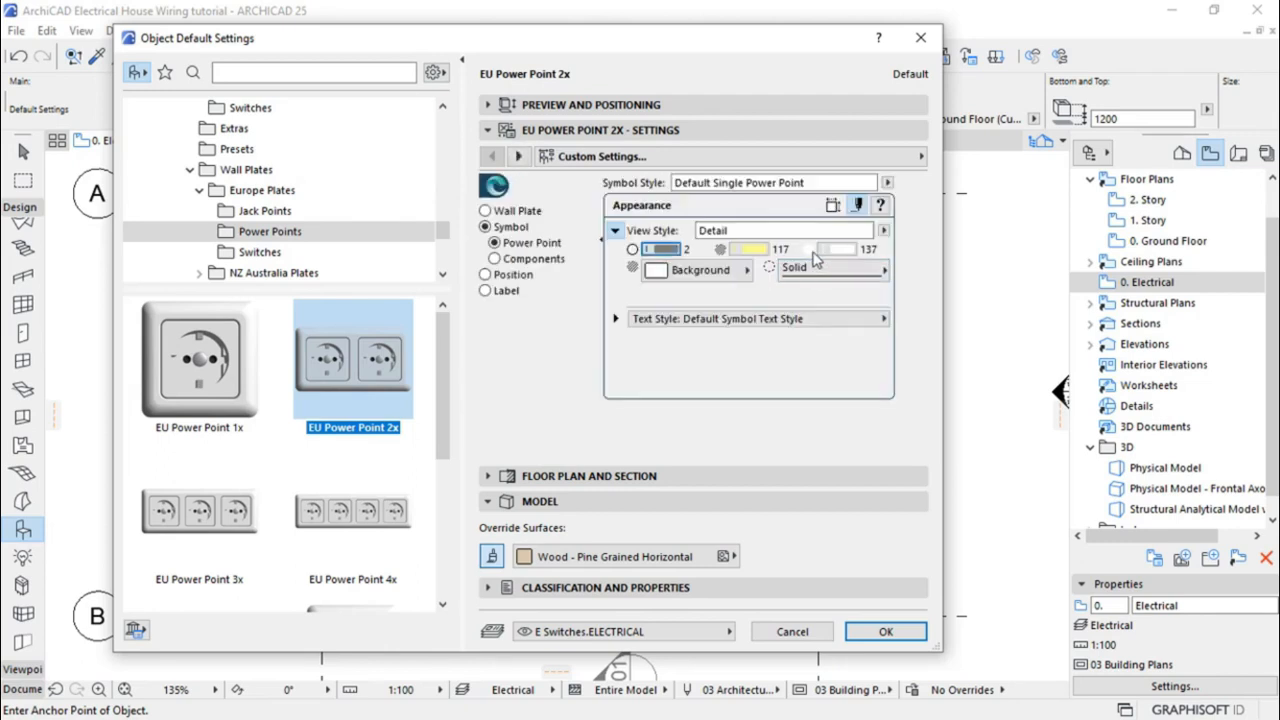
{"action": "left_click", "coordinate": [756, 251]}
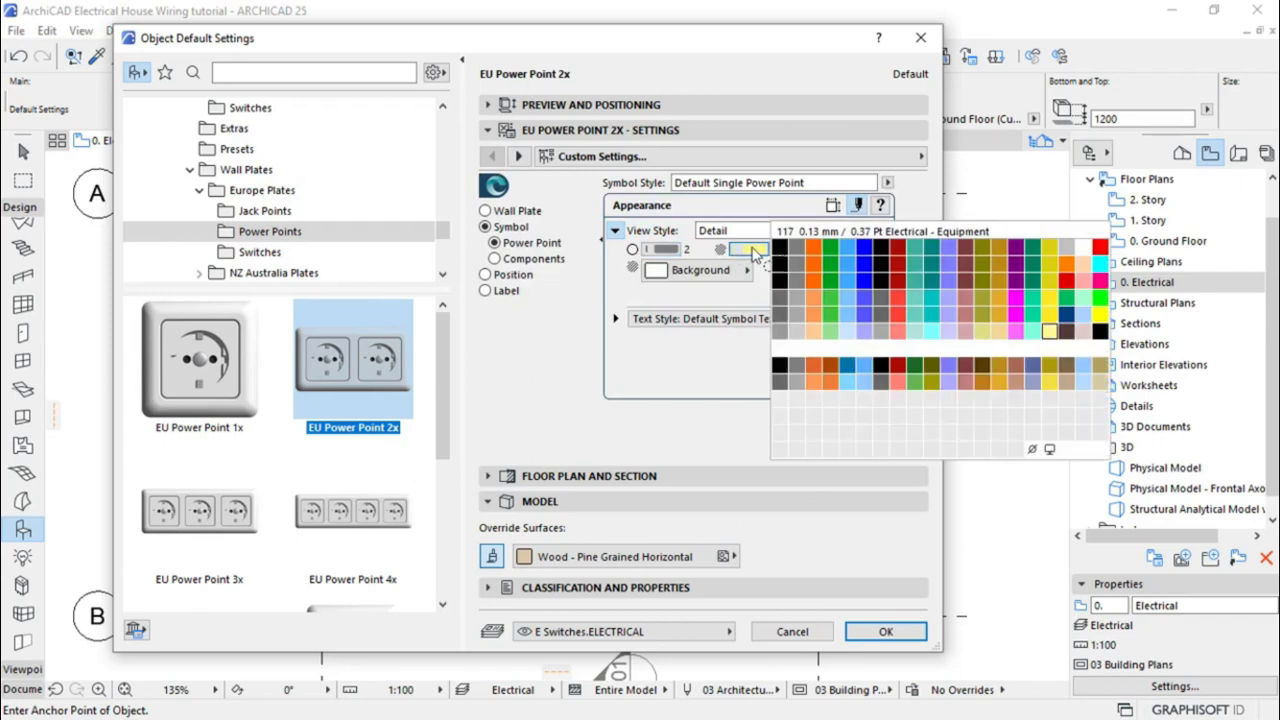
{"action": "left_click", "coordinate": [800, 257]}
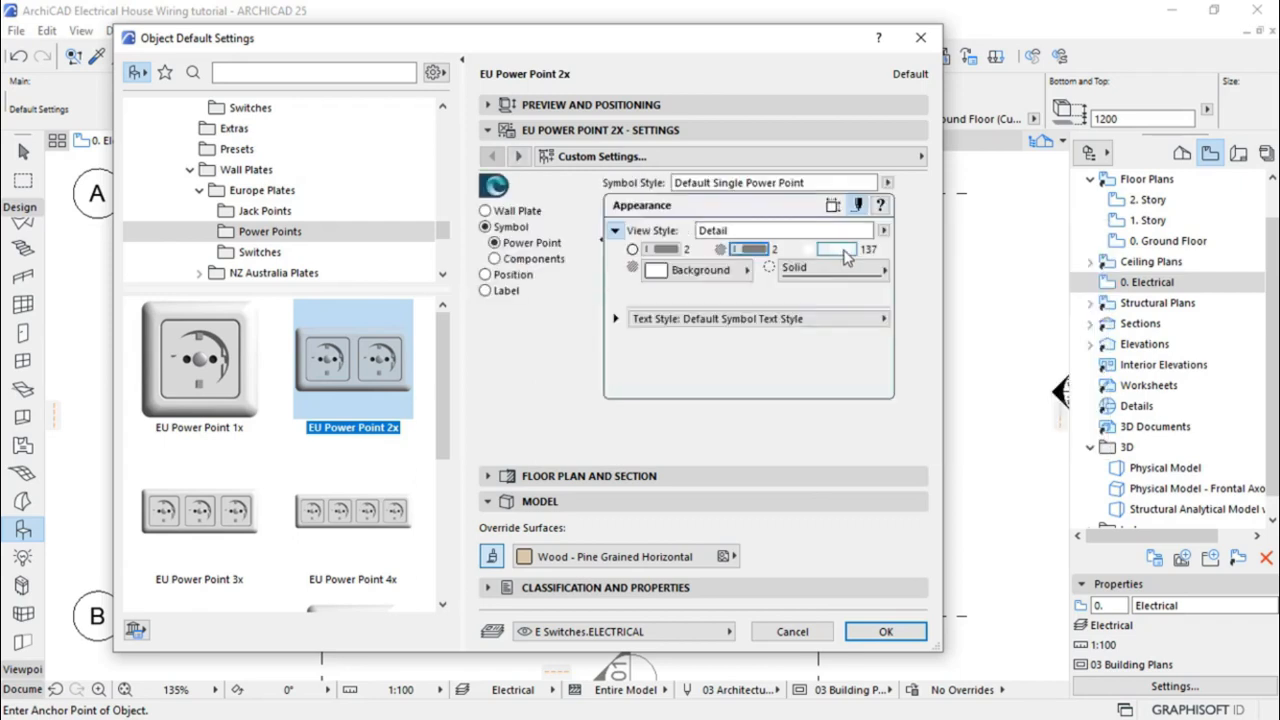
Make the symbol fill transparent, assign layer E Sockets.ELECTRICAL, and accept the settings
{"action": "left_click", "coordinate": [838, 250]}
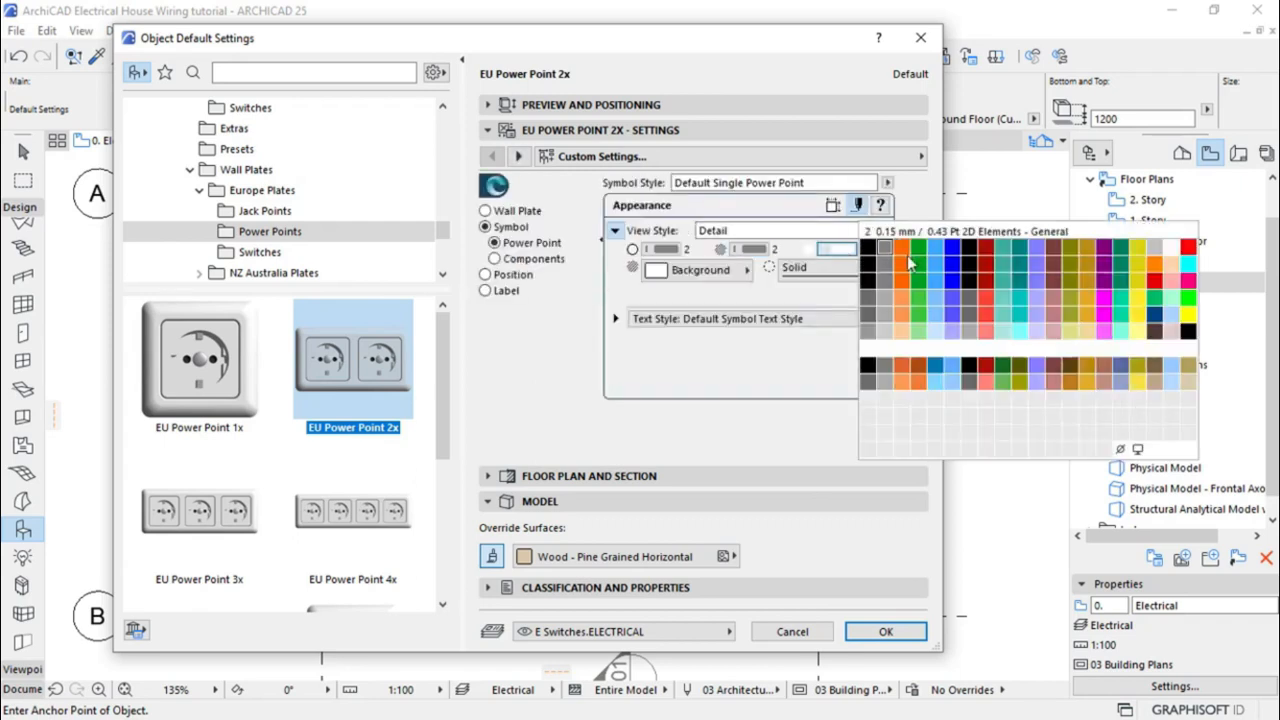
{"action": "left_click", "coordinate": [1121, 450]}
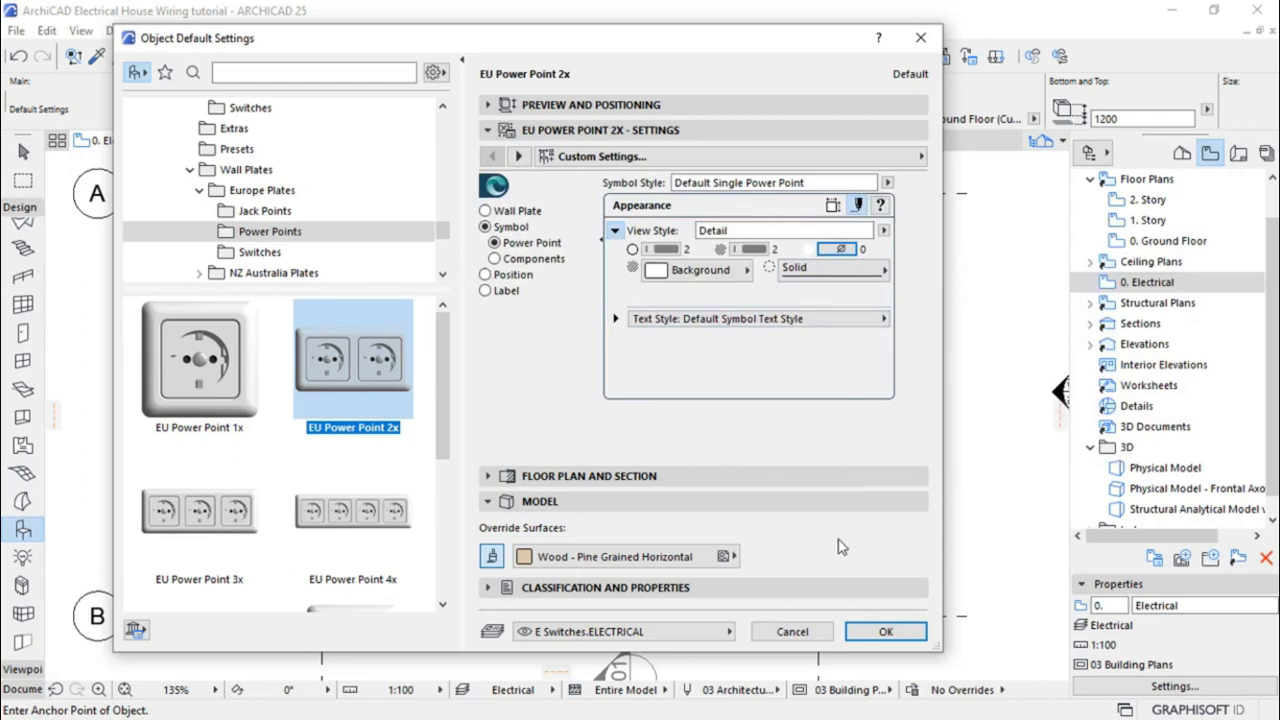
{"action": "left_click", "coordinate": [626, 640]}
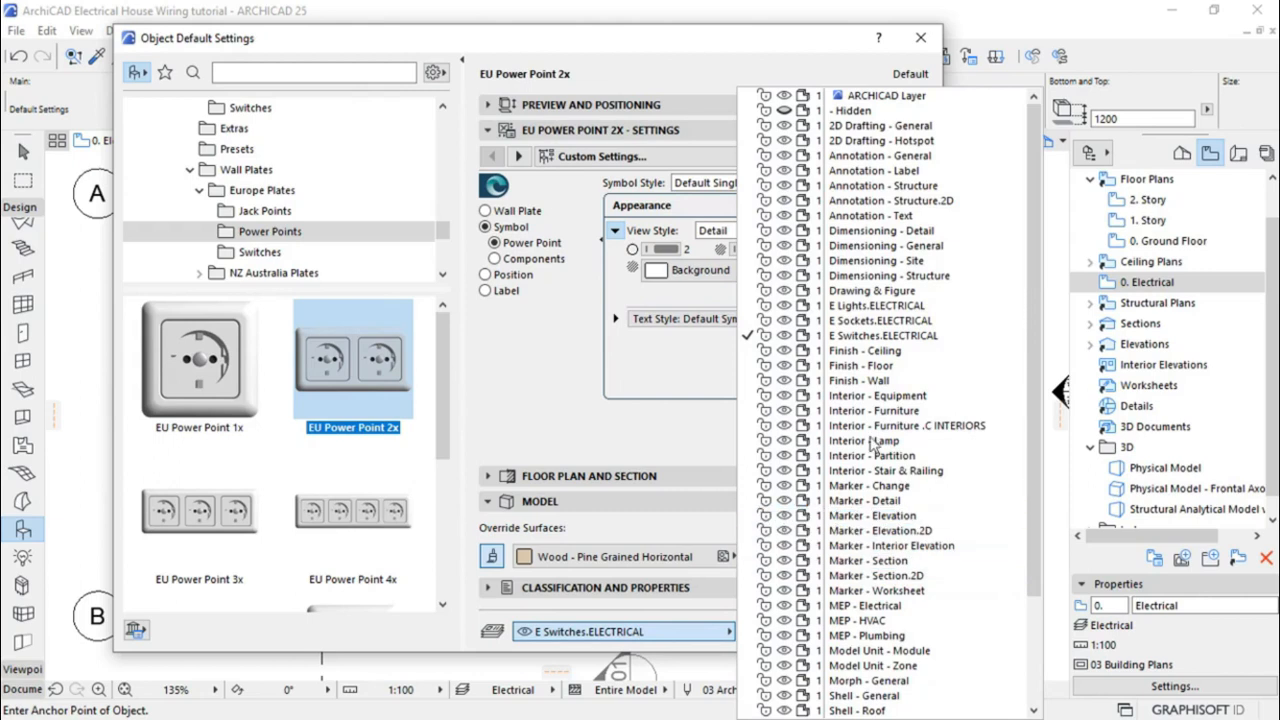
{"action": "left_click", "coordinate": [870, 321]}
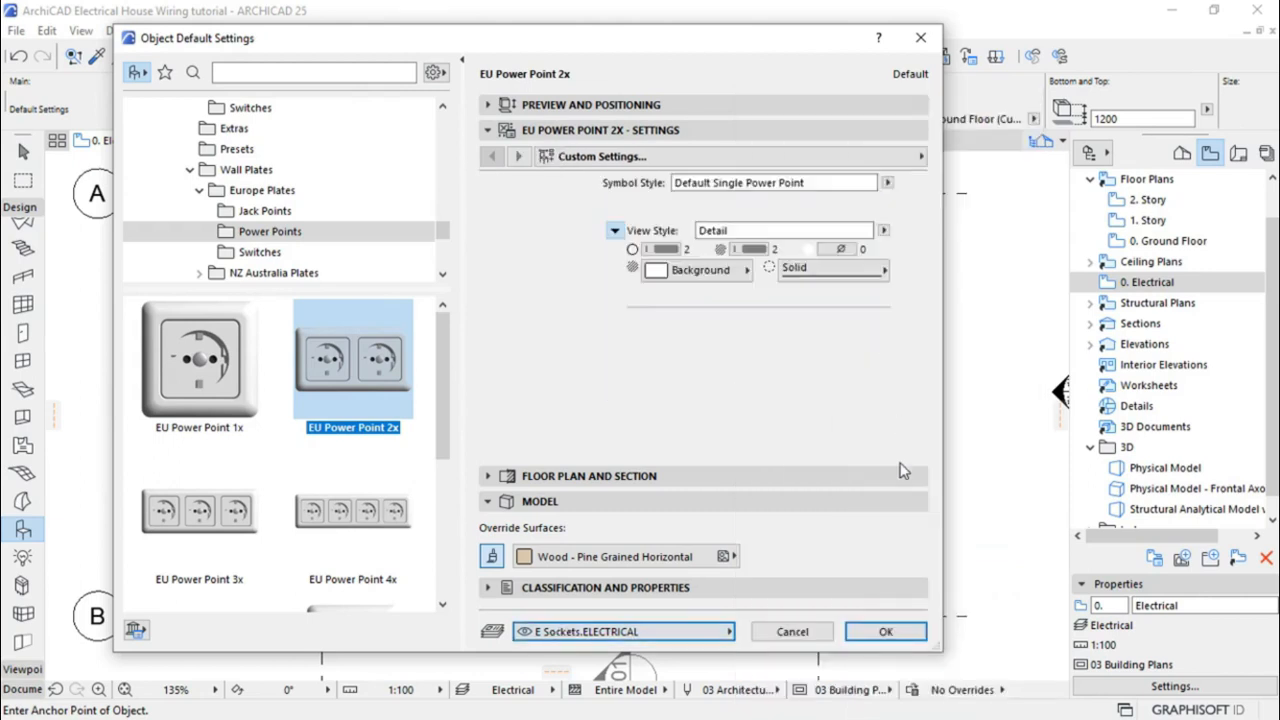
{"action": "left_click", "coordinate": [884, 632]}
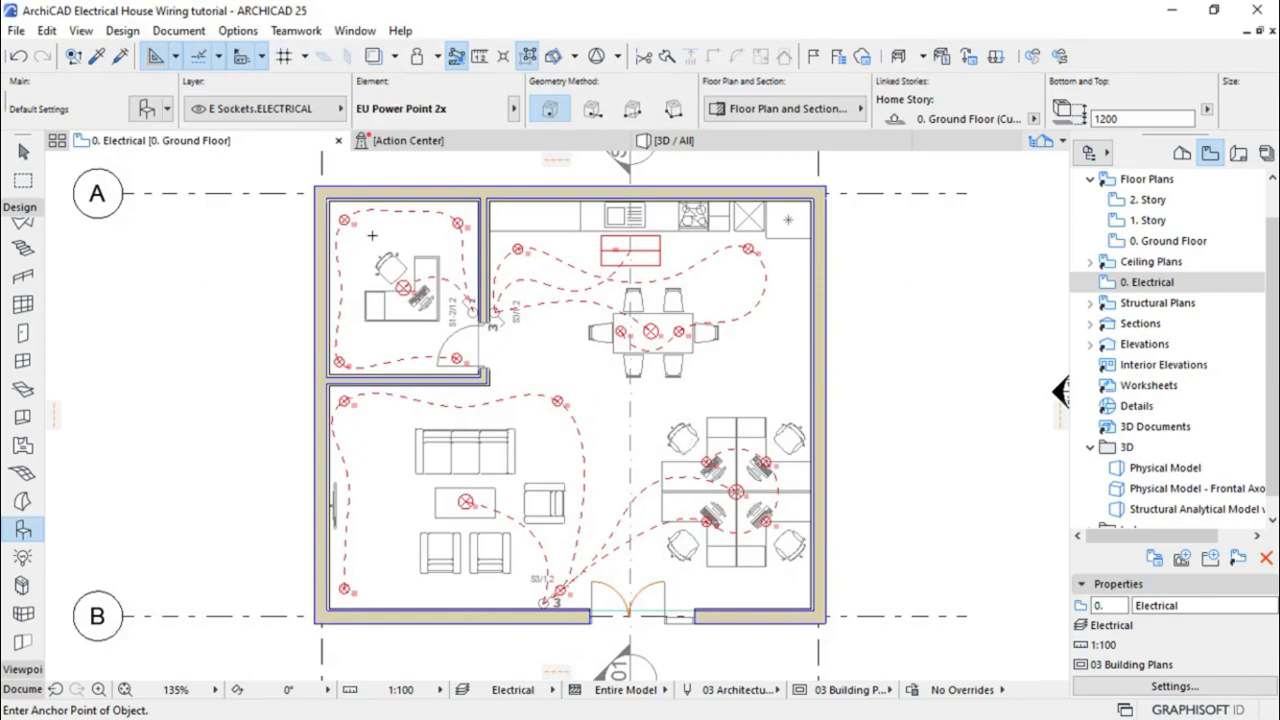
Place an EU Power Point 2x socket in the office near its wall
{"action": "scroll", "coordinate": [371, 235], "scroll_direction": "up", "scroll_amount": 6}
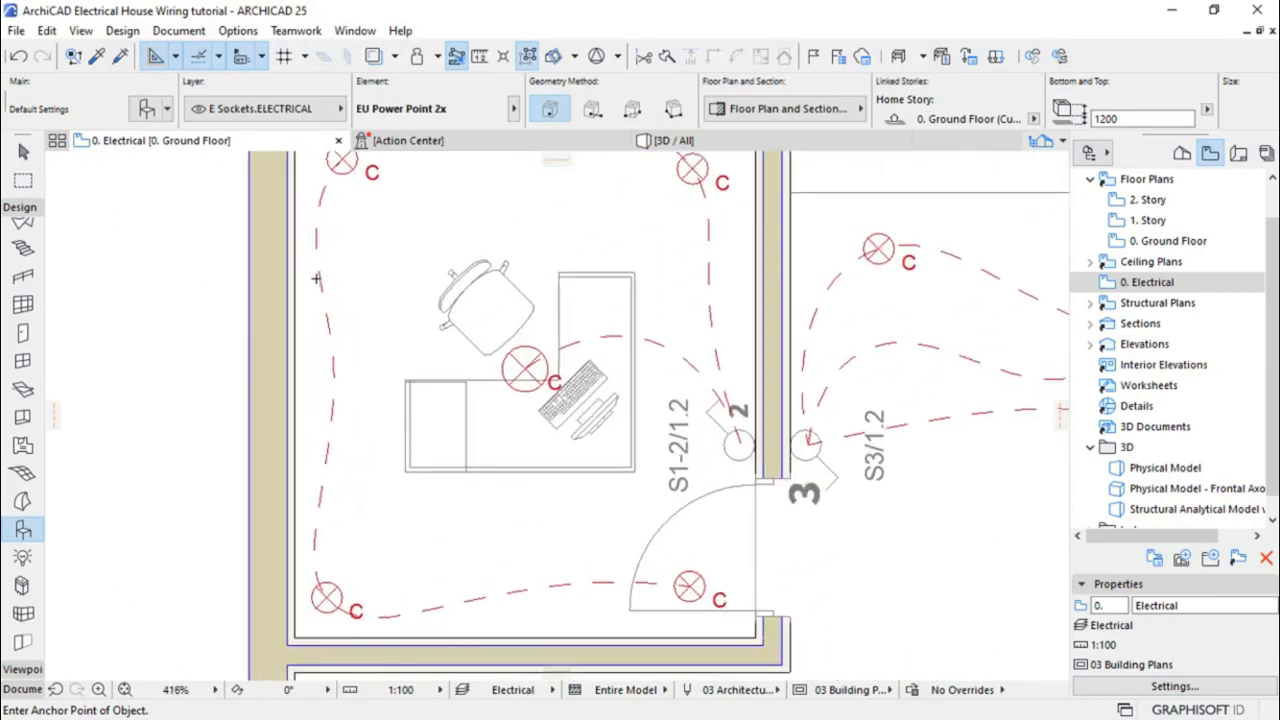
{"action": "scroll", "coordinate": [316, 279], "scroll_direction": "up", "scroll_amount": 1}
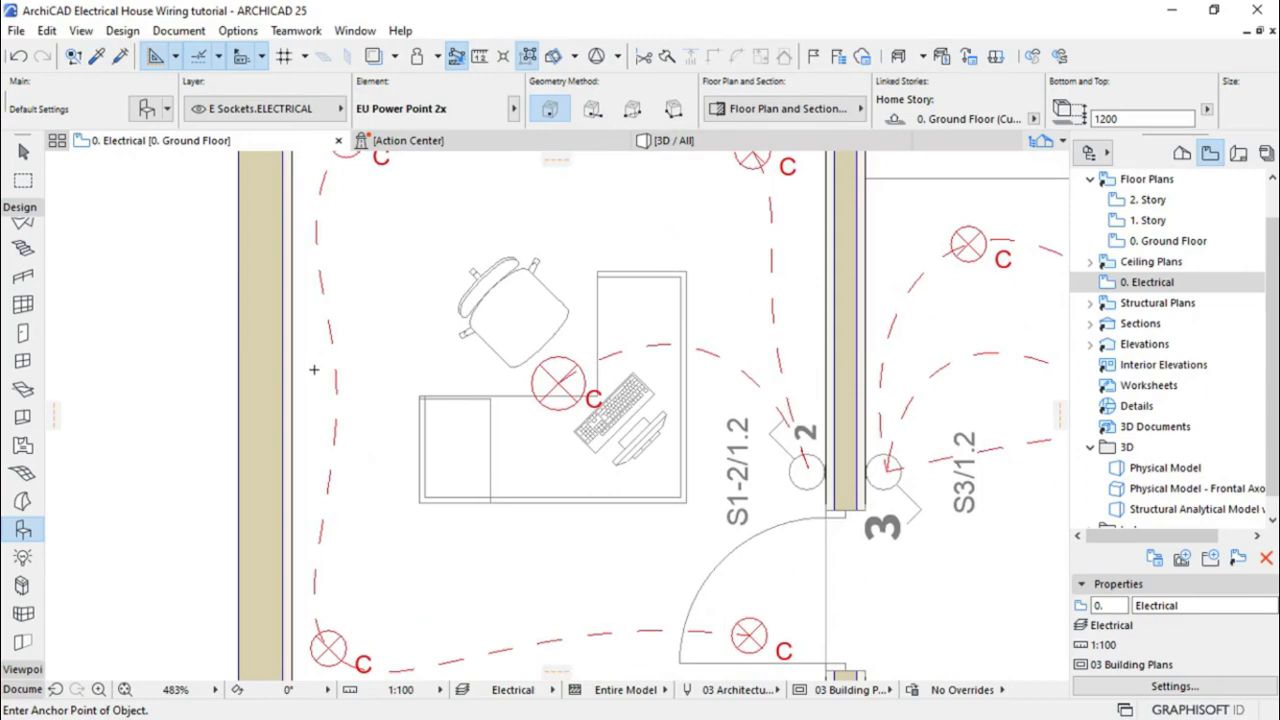
{"action": "left_click", "coordinate": [314, 370]}
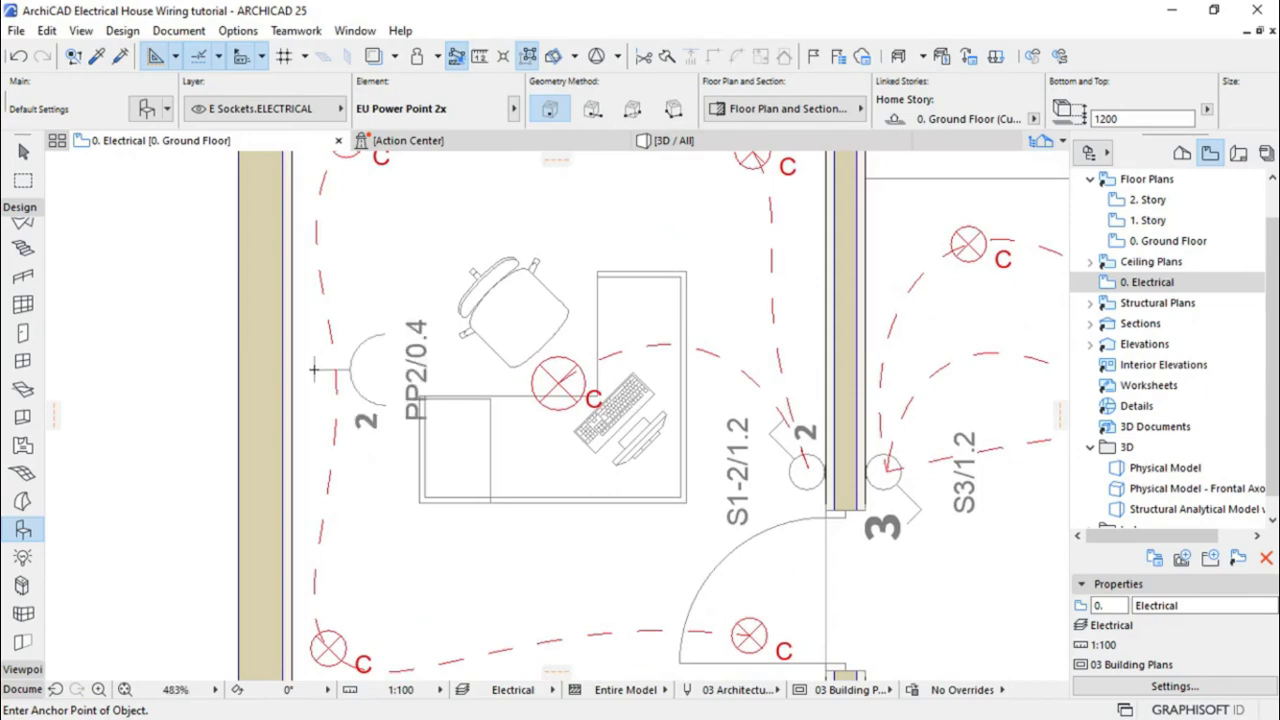
{"action": "scroll", "coordinate": [228, 367], "scroll_direction": "up", "scroll_amount": 4}
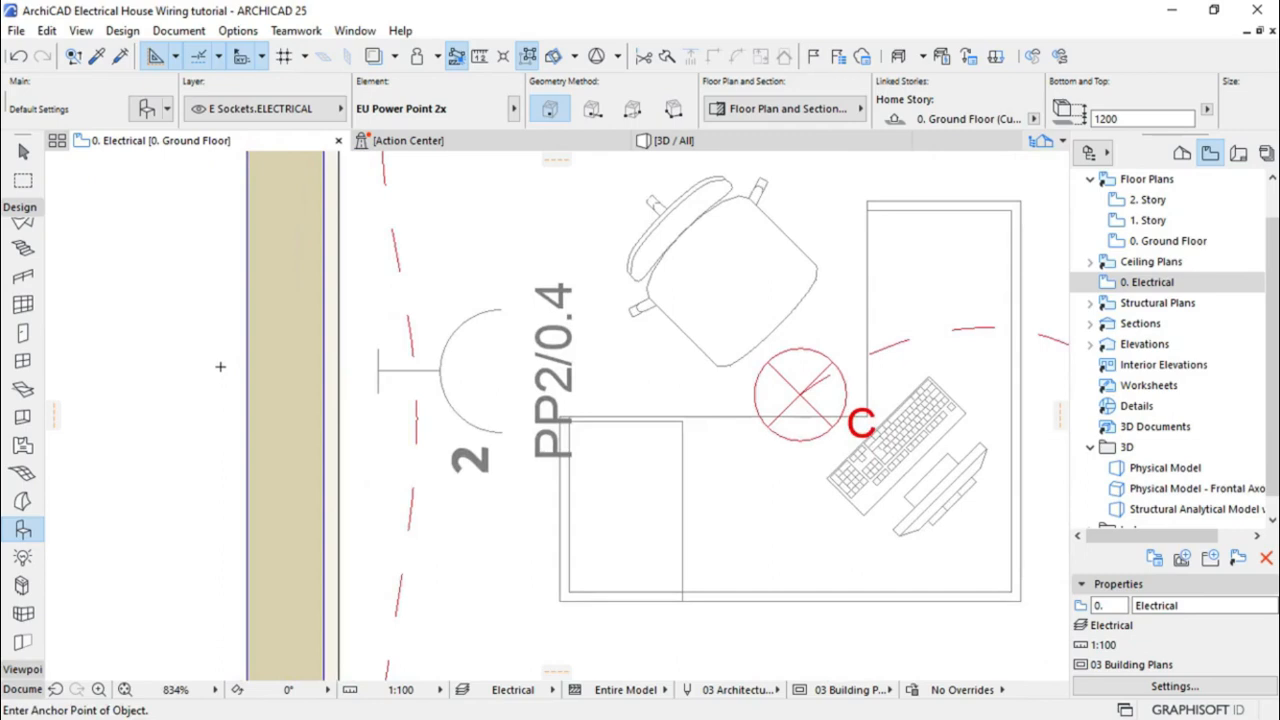
Move the socket left so it sits flush against the office's left wall
{"action": "left_click", "coordinate": [23, 151]}
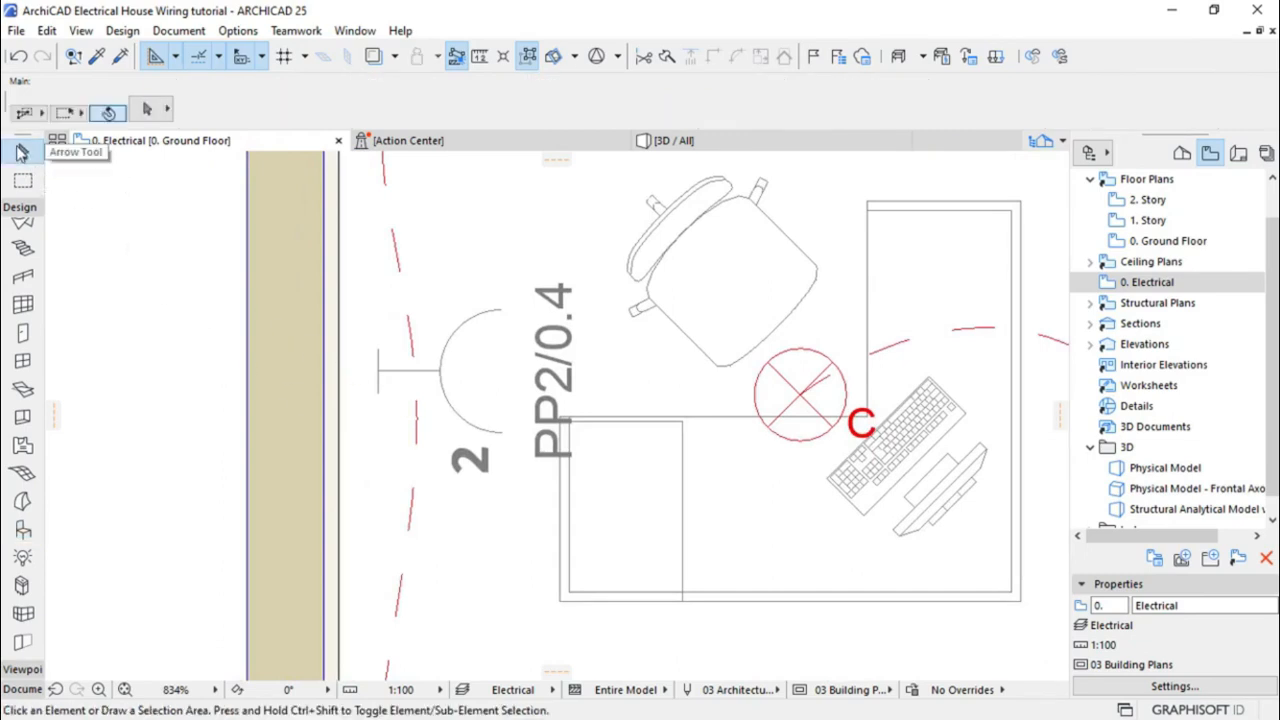
{"action": "left_click", "coordinate": [382, 375]}
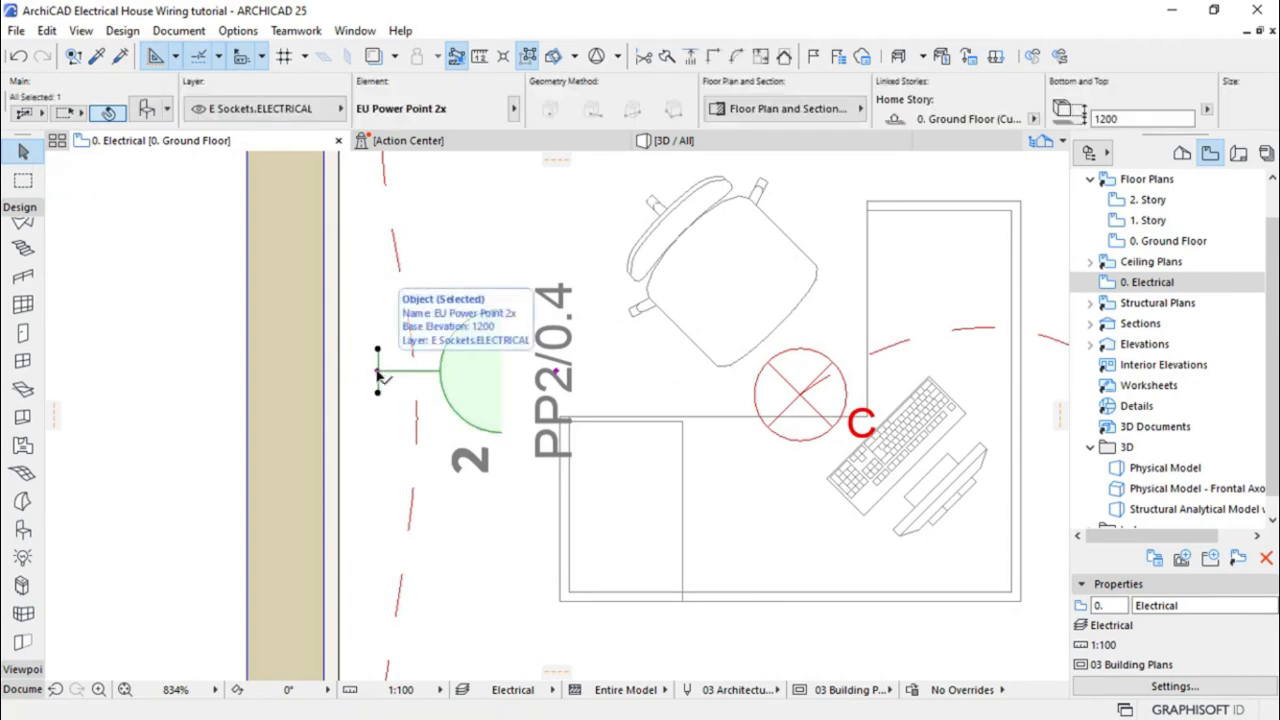
{"action": "key", "text": "ctrl+m"}
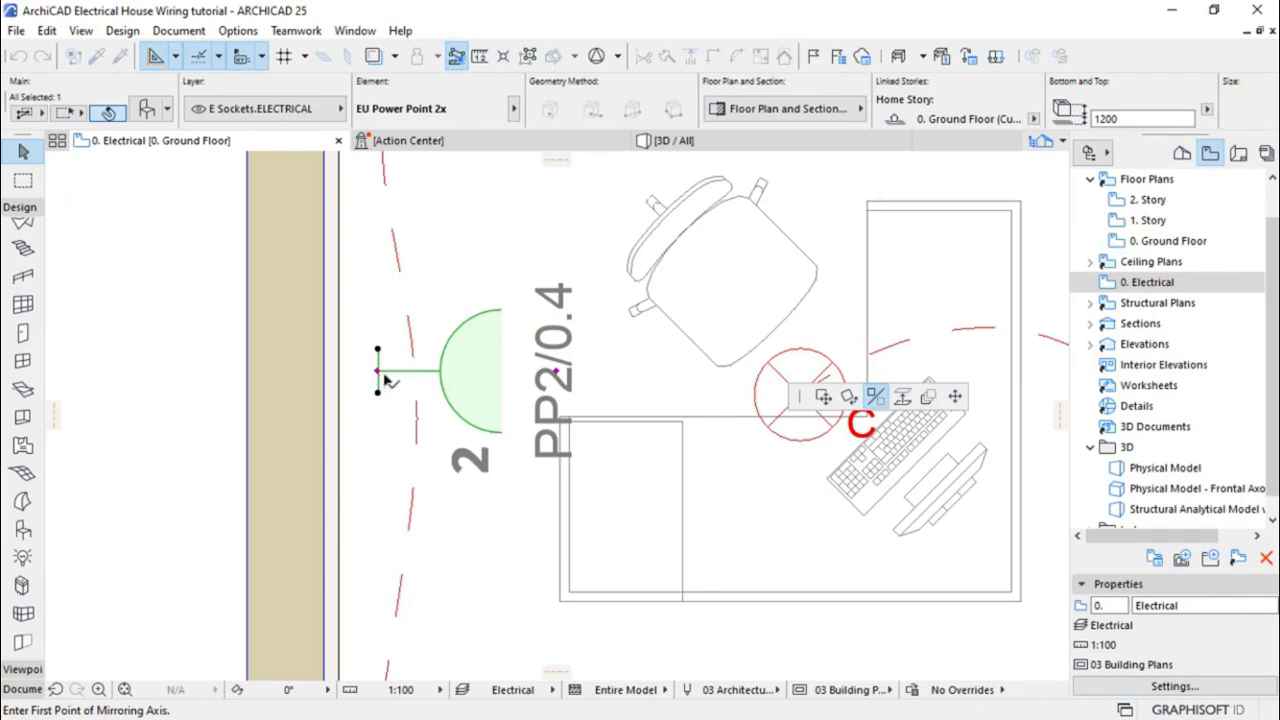
{"action": "left_click", "coordinate": [823, 397]}
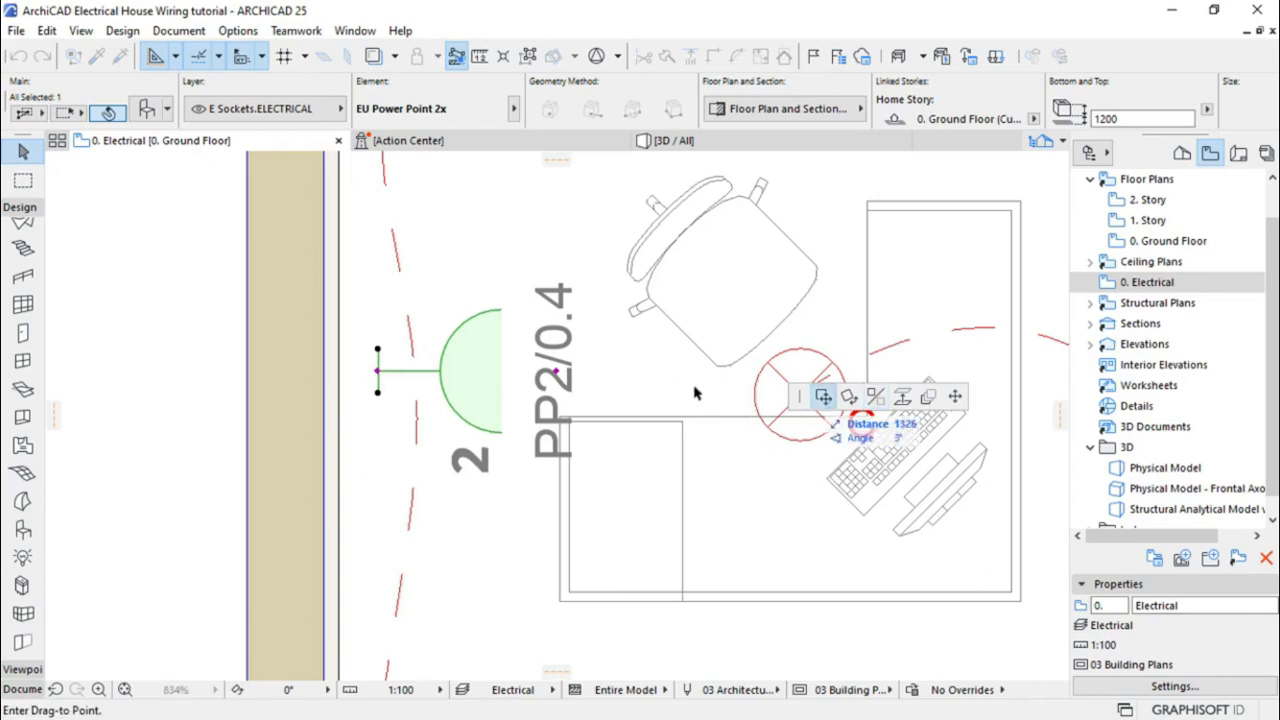
{"action": "left_click", "coordinate": [343, 377]}
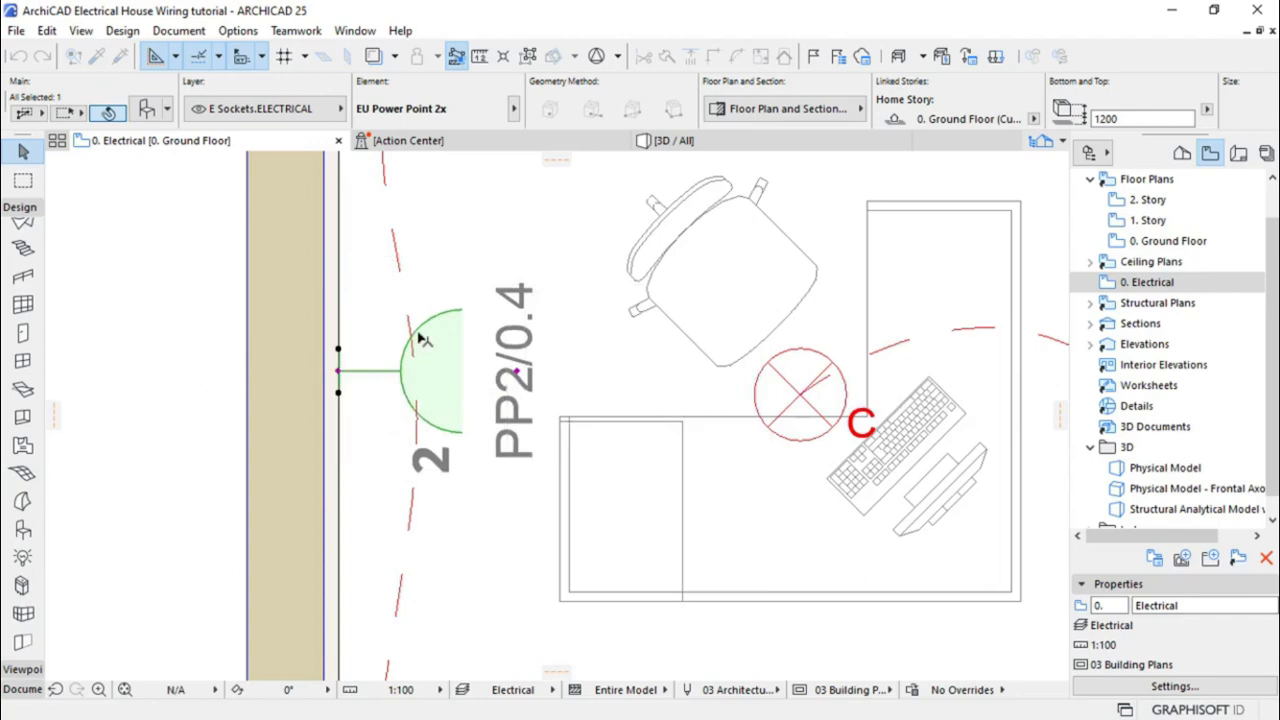
{"action": "scroll", "coordinate": [420, 298], "scroll_direction": "down", "scroll_amount": 5}
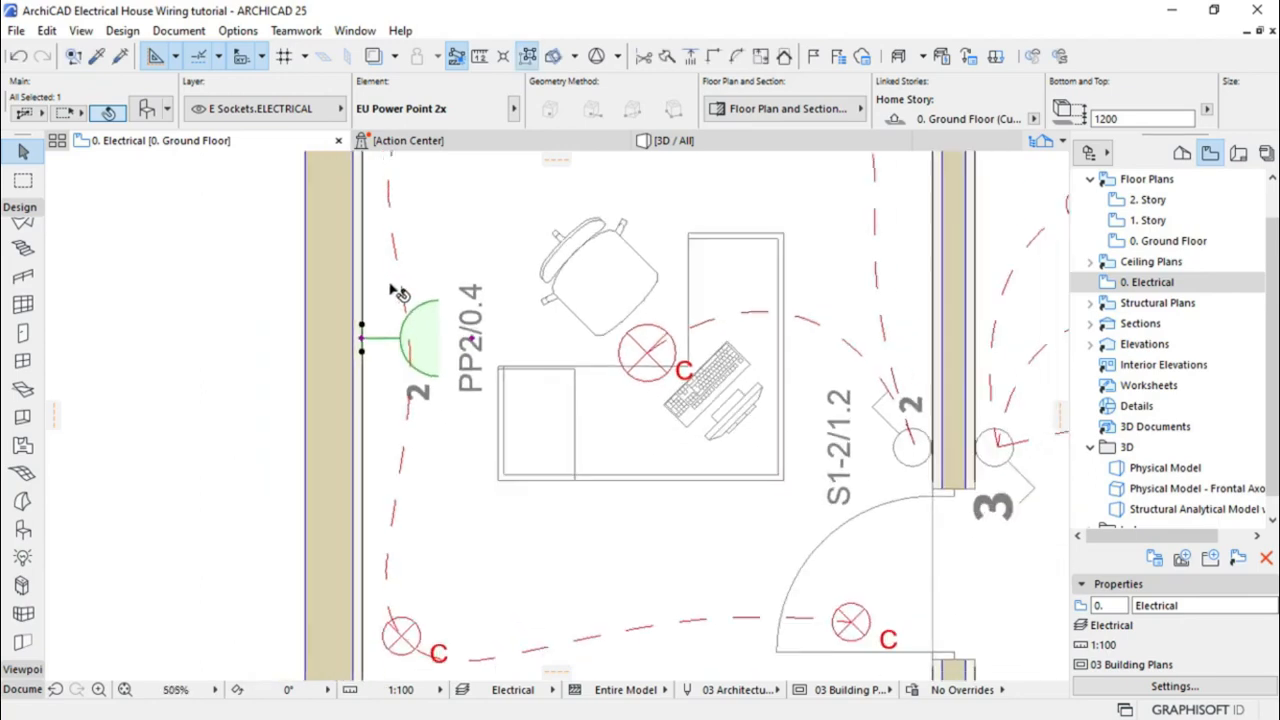
{"action": "scroll", "coordinate": [390, 300], "scroll_direction": "down", "scroll_amount": 1}
{"action": "left_click", "coordinate": [211, 337]}
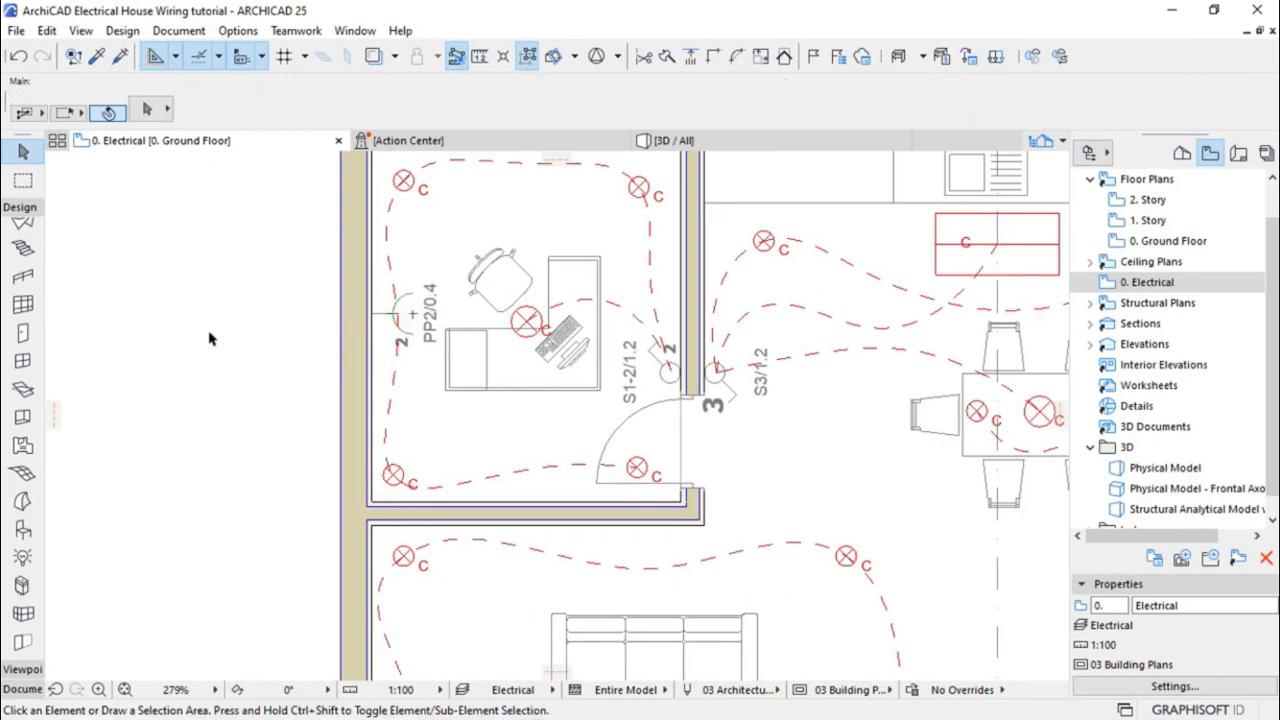
{"action": "scroll", "coordinate": [256, 288], "scroll_direction": "down", "scroll_amount": 2}
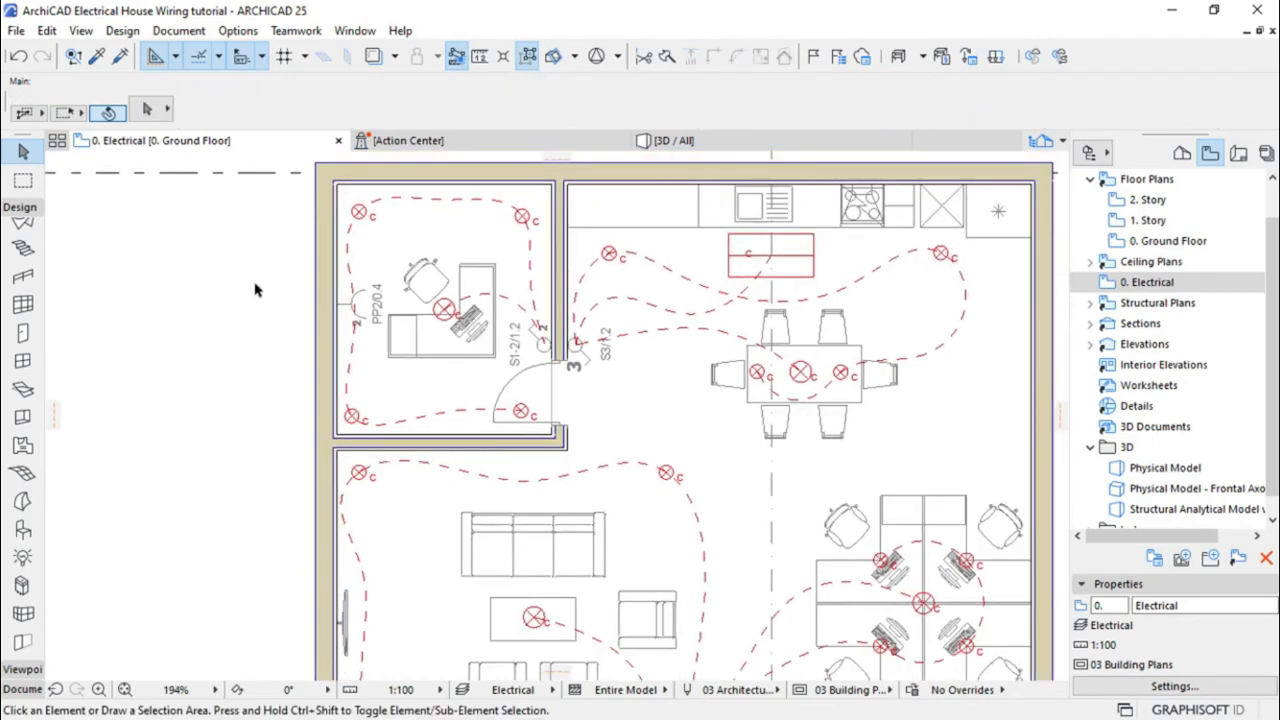
{"action": "scroll", "coordinate": [256, 290], "scroll_direction": "up", "scroll_amount": 2}
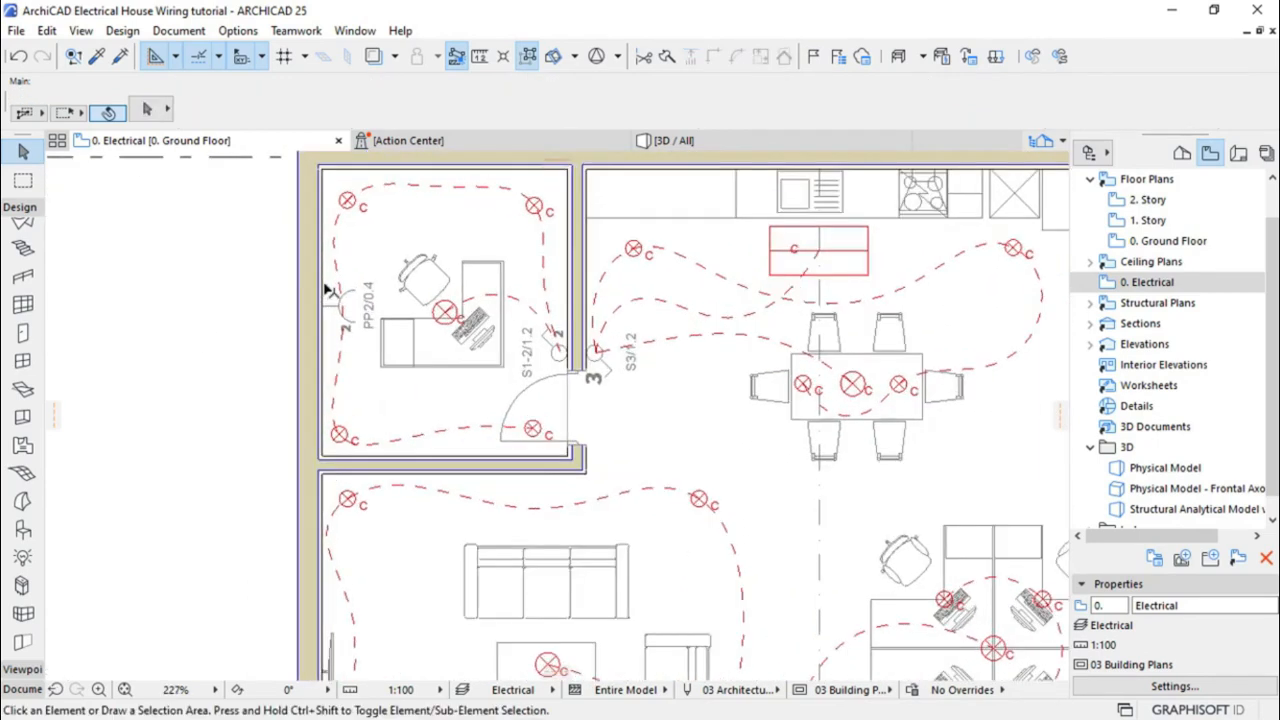
{"action": "scroll", "coordinate": [328, 291], "scroll_direction": "up", "scroll_amount": 5}
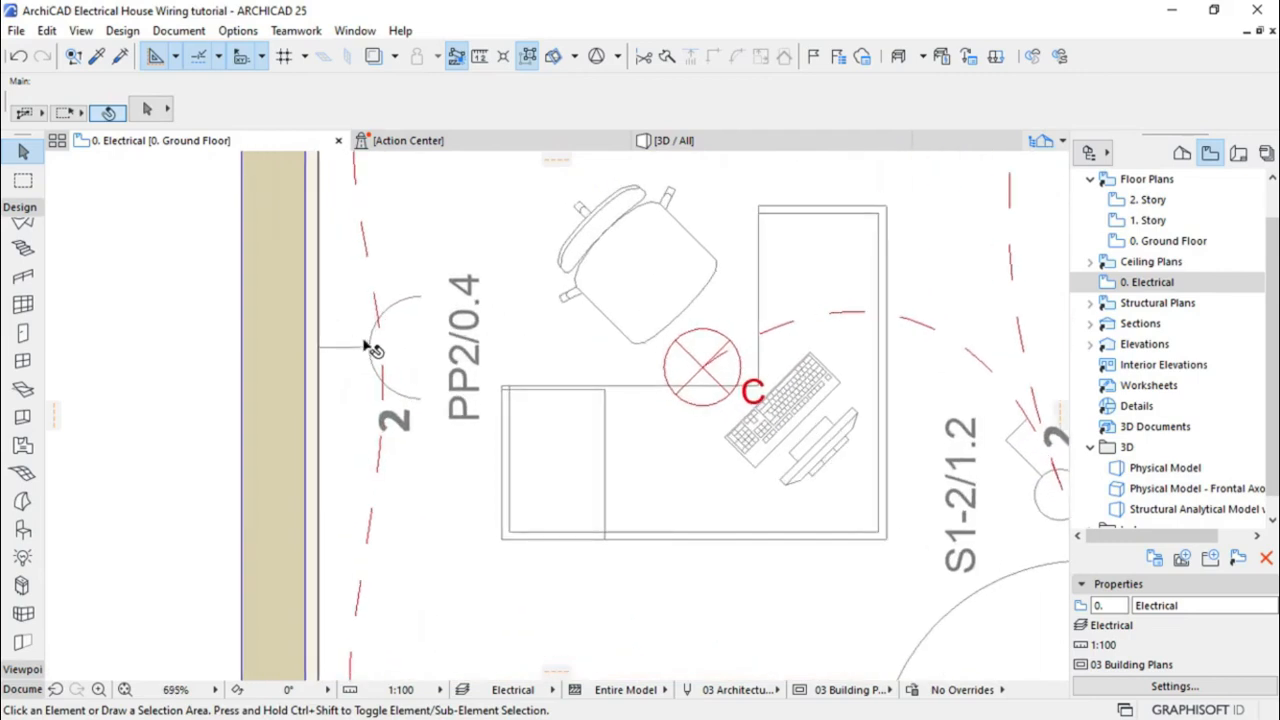
{"action": "left_click", "coordinate": [319, 348]}
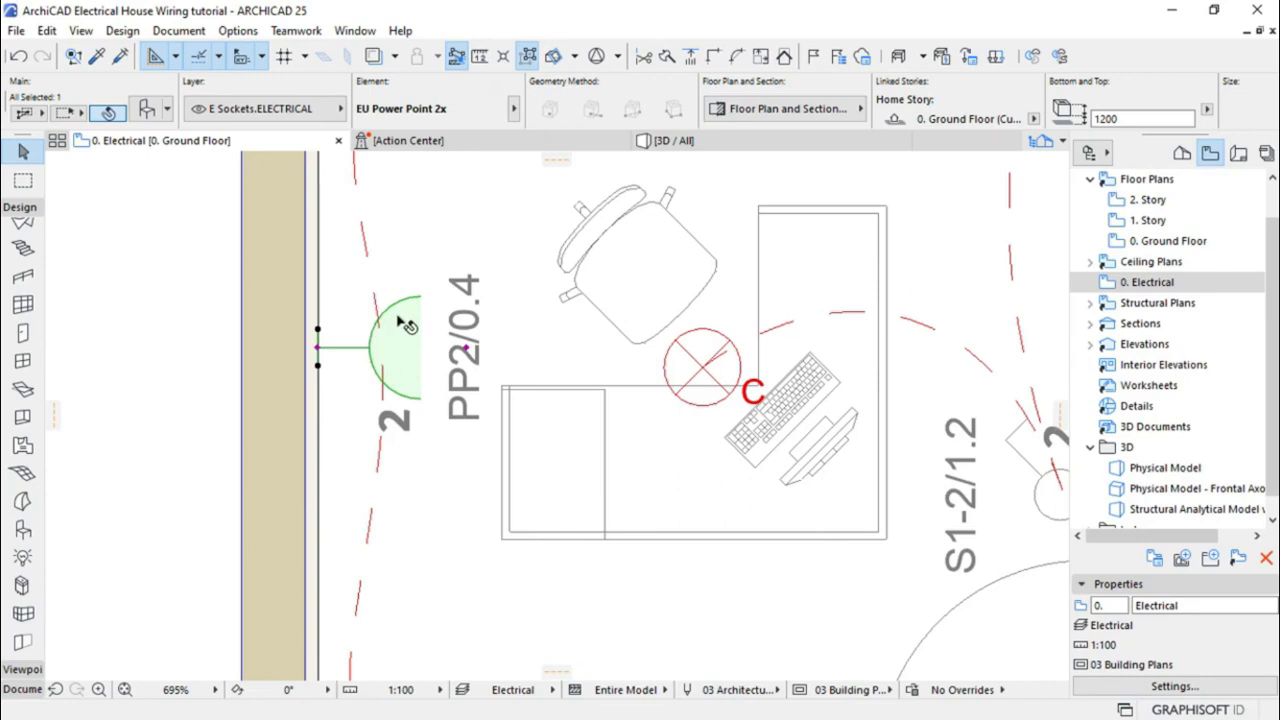
Change the placed socket's Switch Hook Length to 0,60 in Shape + Size
{"action": "left_click", "coordinate": [150, 114]}
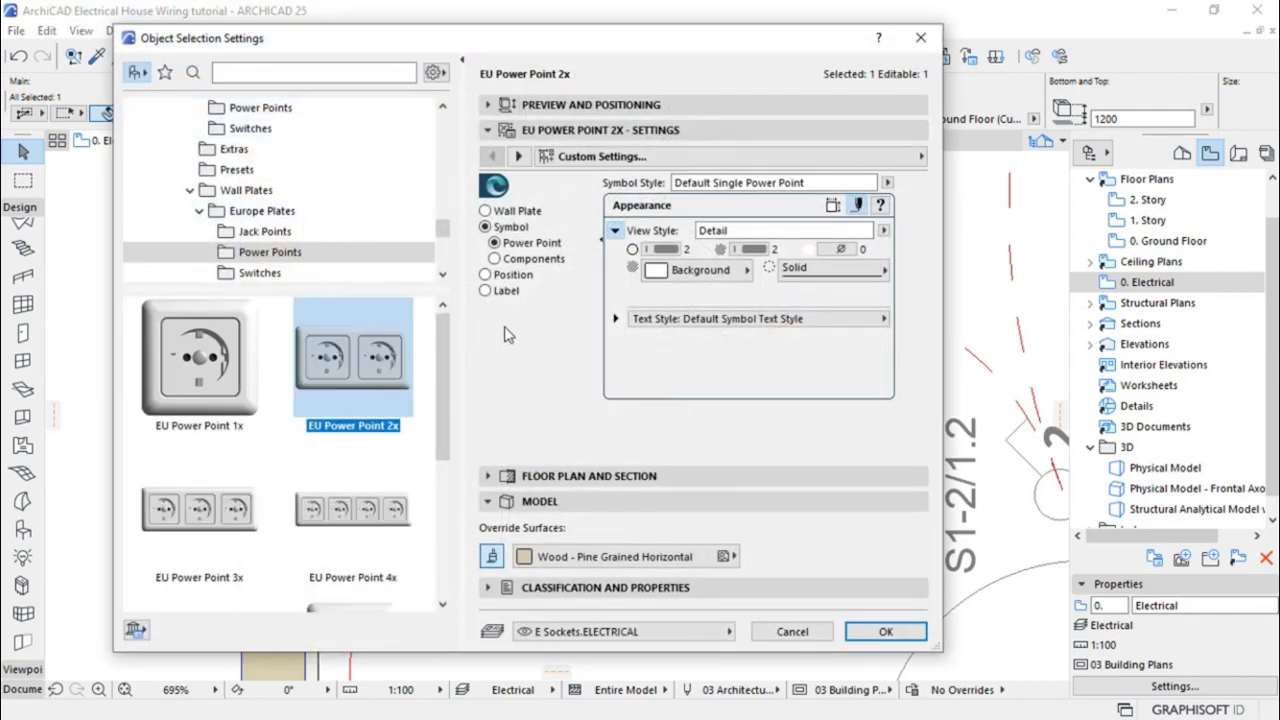
{"action": "left_click", "coordinate": [836, 207]}
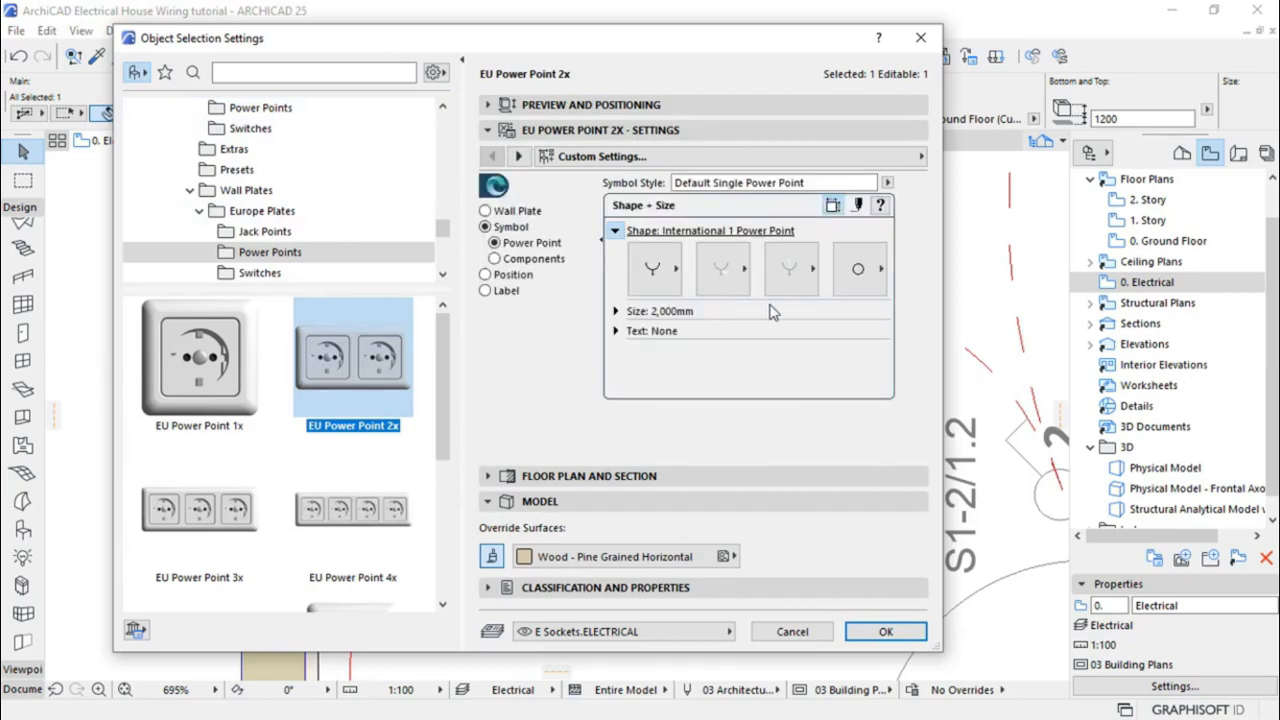
{"action": "left_click", "coordinate": [616, 311]}
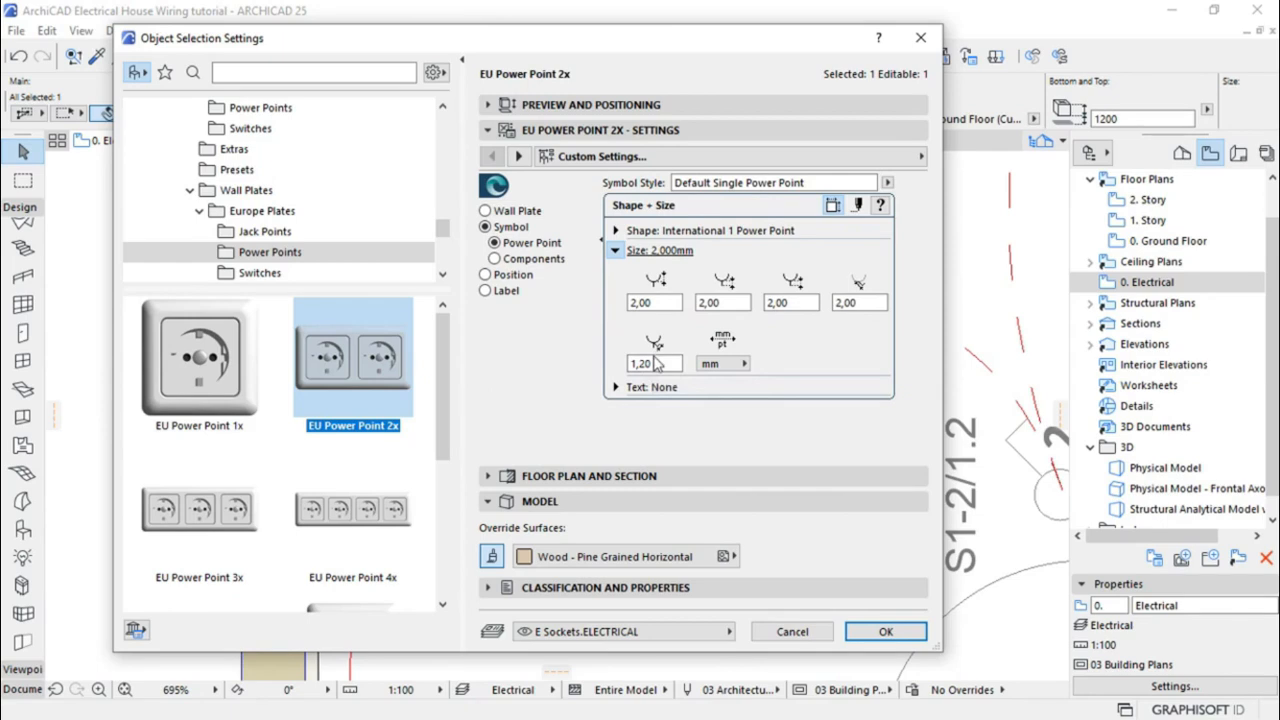
{"action": "double_click", "coordinate": [640, 364]}
{"action": "type", "text": "10,0"}
{"action": "left_click_drag", "start_coordinate": [657, 364], "coordinate": [625, 364]}
{"action": "key", "text": "Return"}
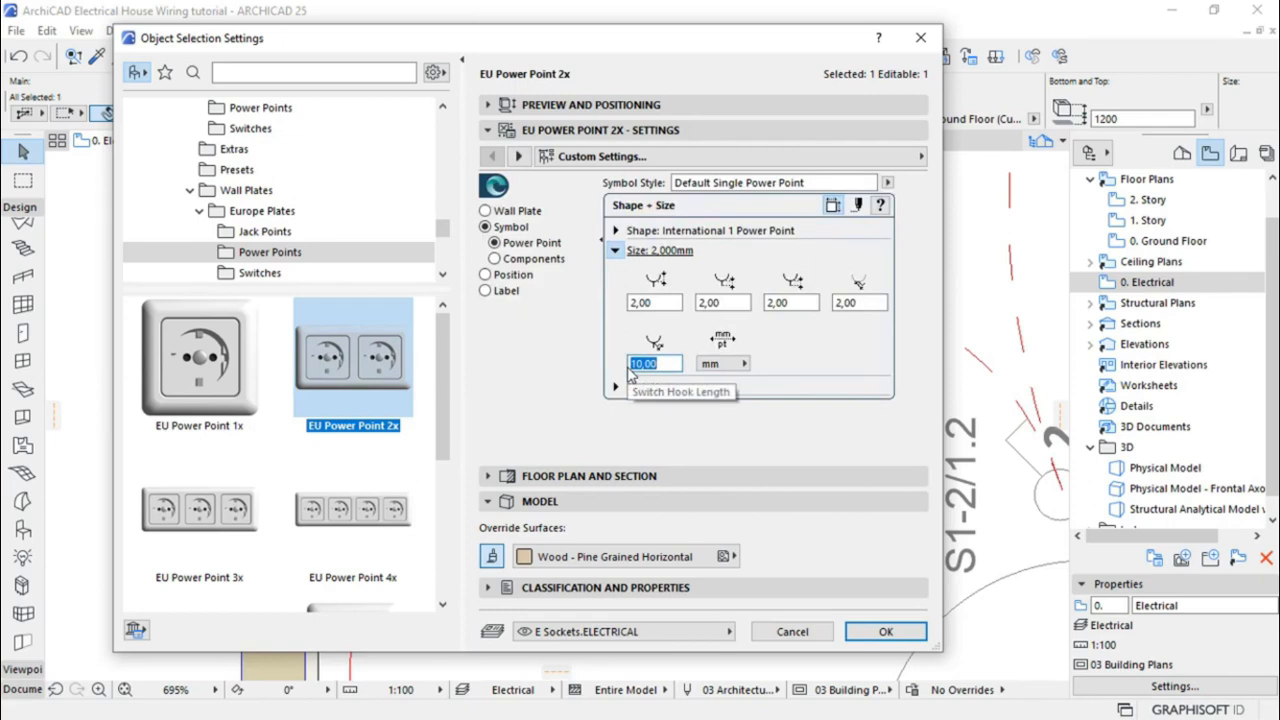
{"action": "type", "text": "6"}
{"action": "key", "text": "Return"}
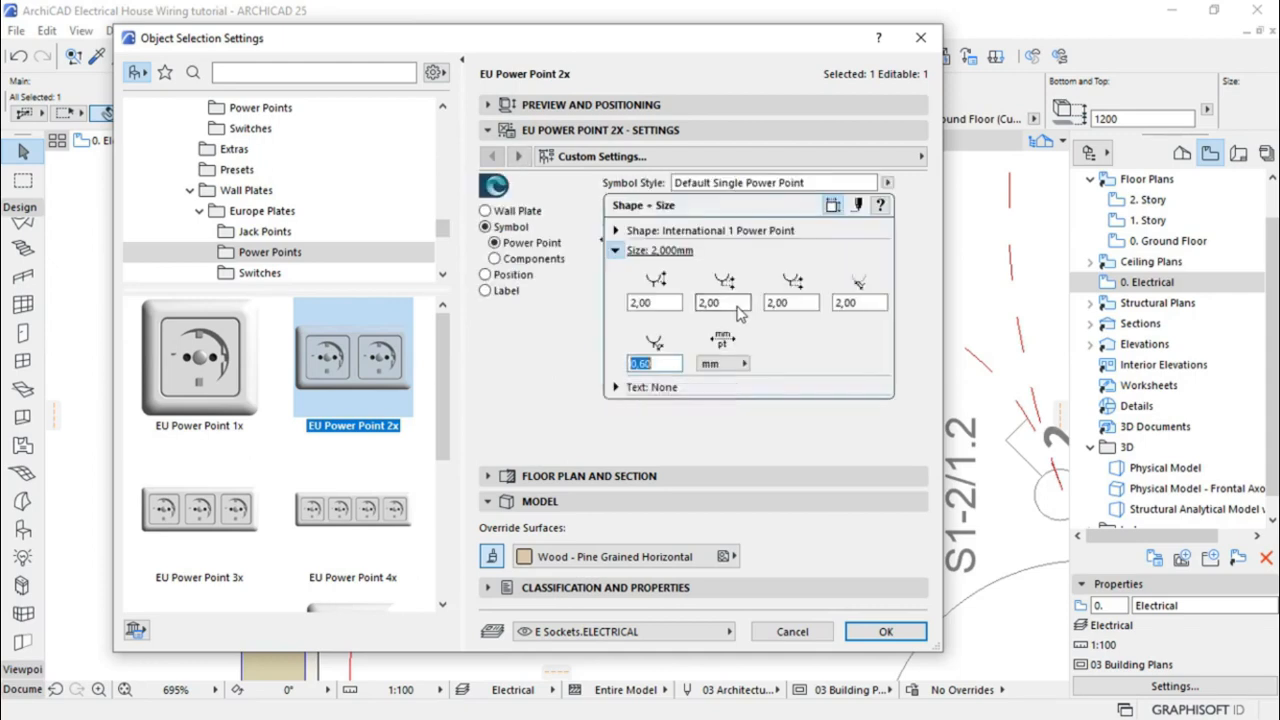
{"action": "left_click", "coordinate": [880, 636]}
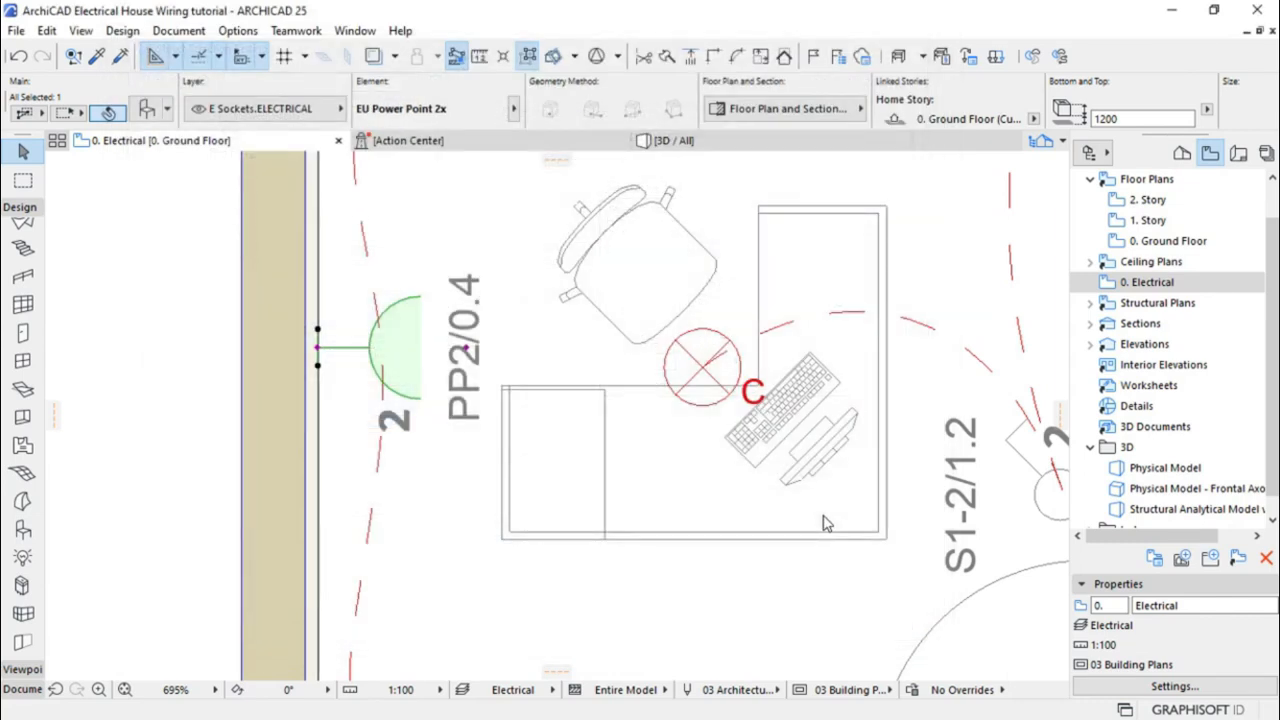
Move the socket symbol's node so the symbol sits tight against the office wall
{"action": "left_click", "coordinate": [318, 350]}
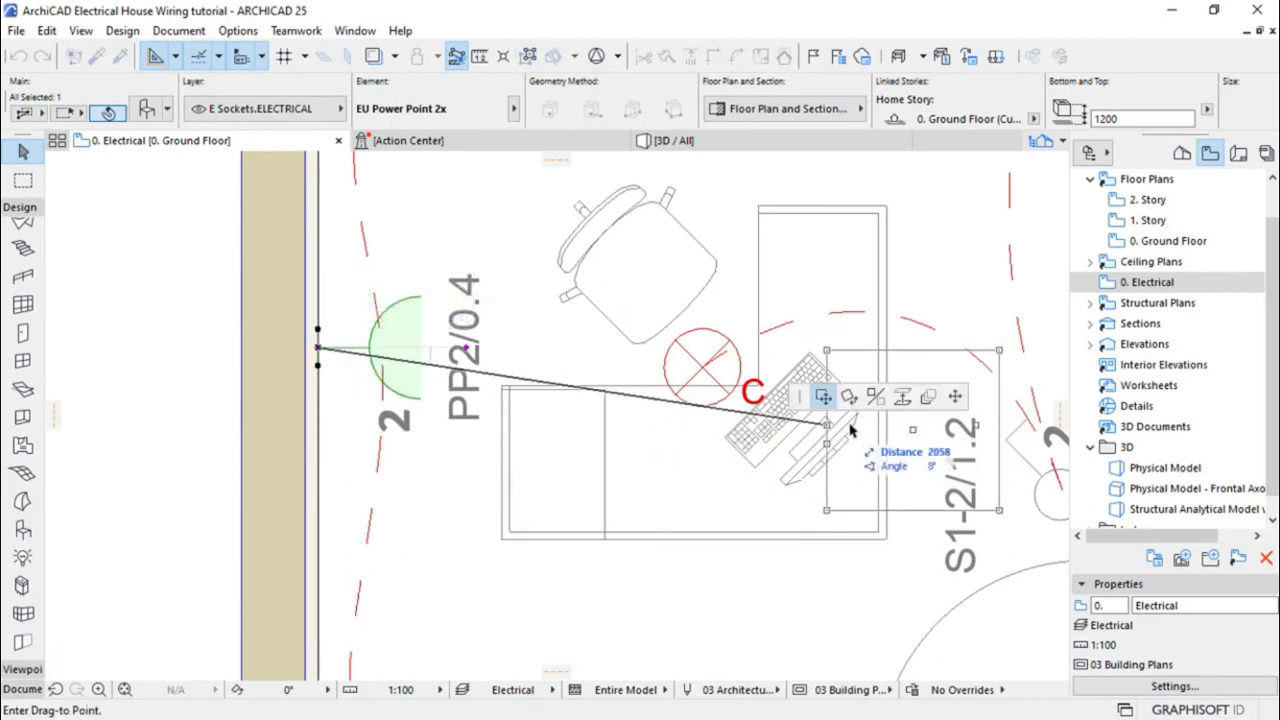
{"action": "left_click", "coordinate": [955, 398]}
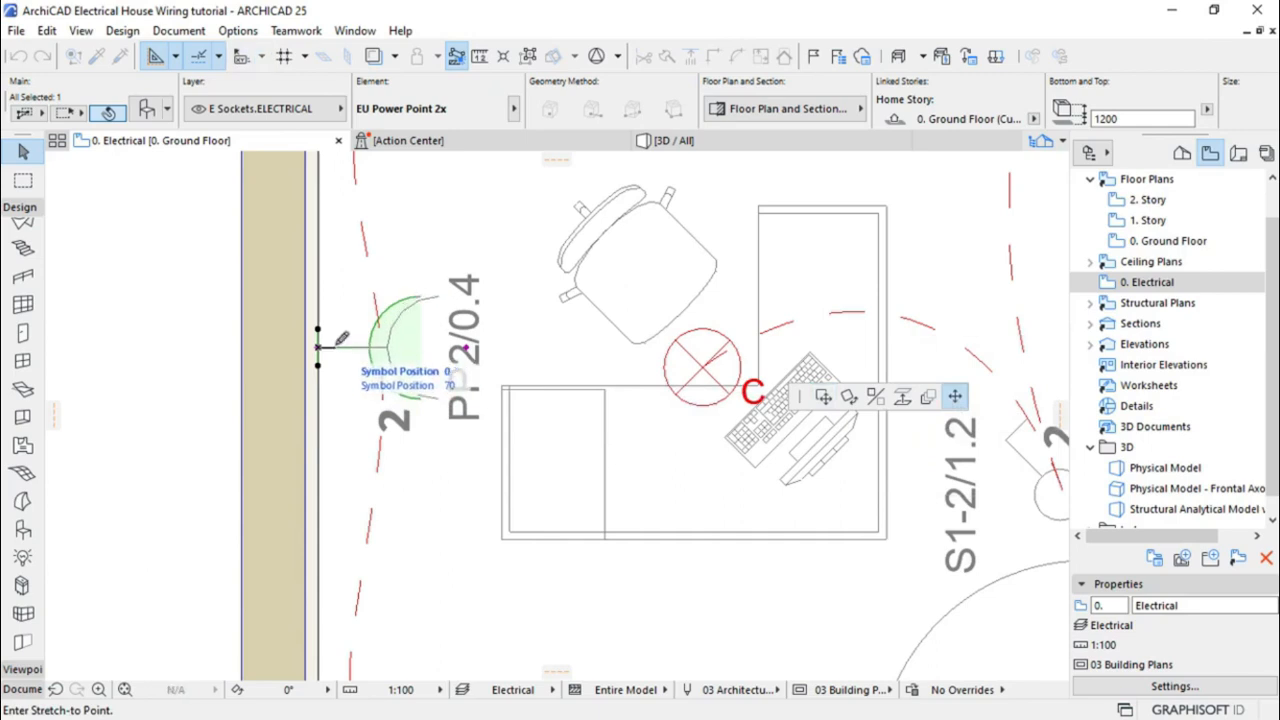
{"action": "left_click", "coordinate": [330, 343]}
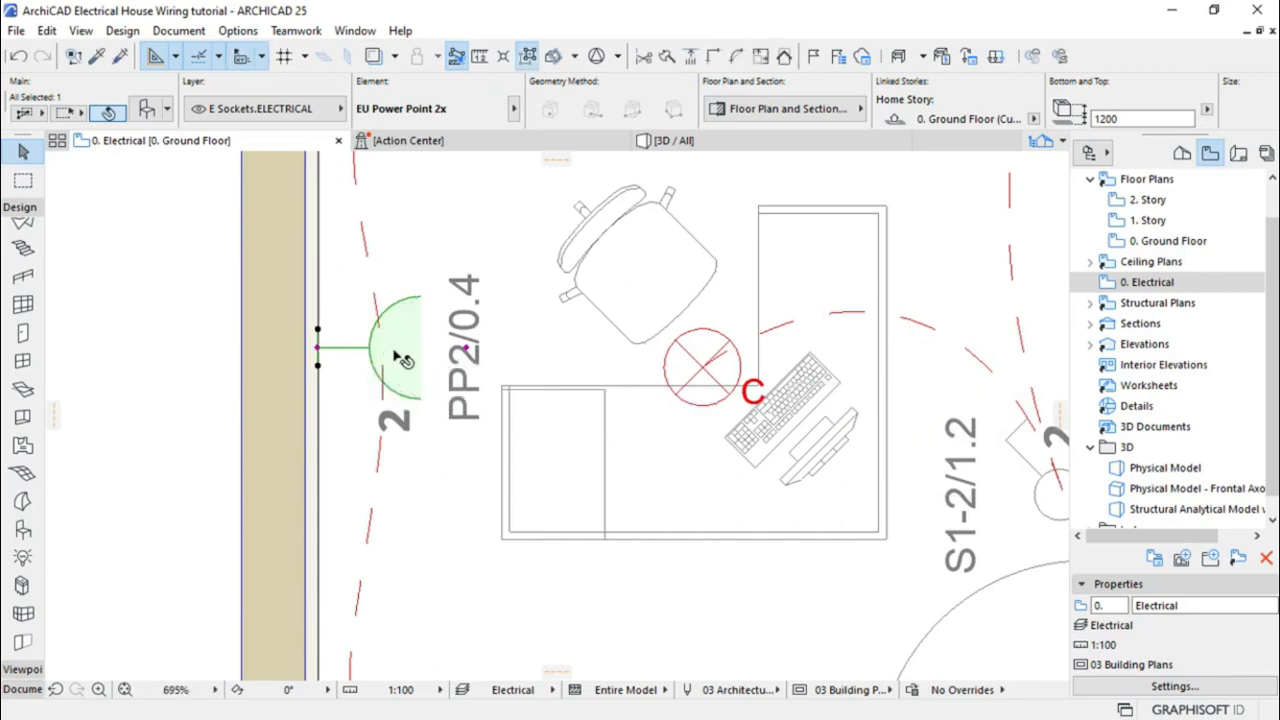
{"action": "scroll", "coordinate": [426, 341], "scroll_direction": "down", "scroll_amount": 1}
{"action": "scroll", "coordinate": [428, 342], "scroll_direction": "down", "scroll_amount": 5}
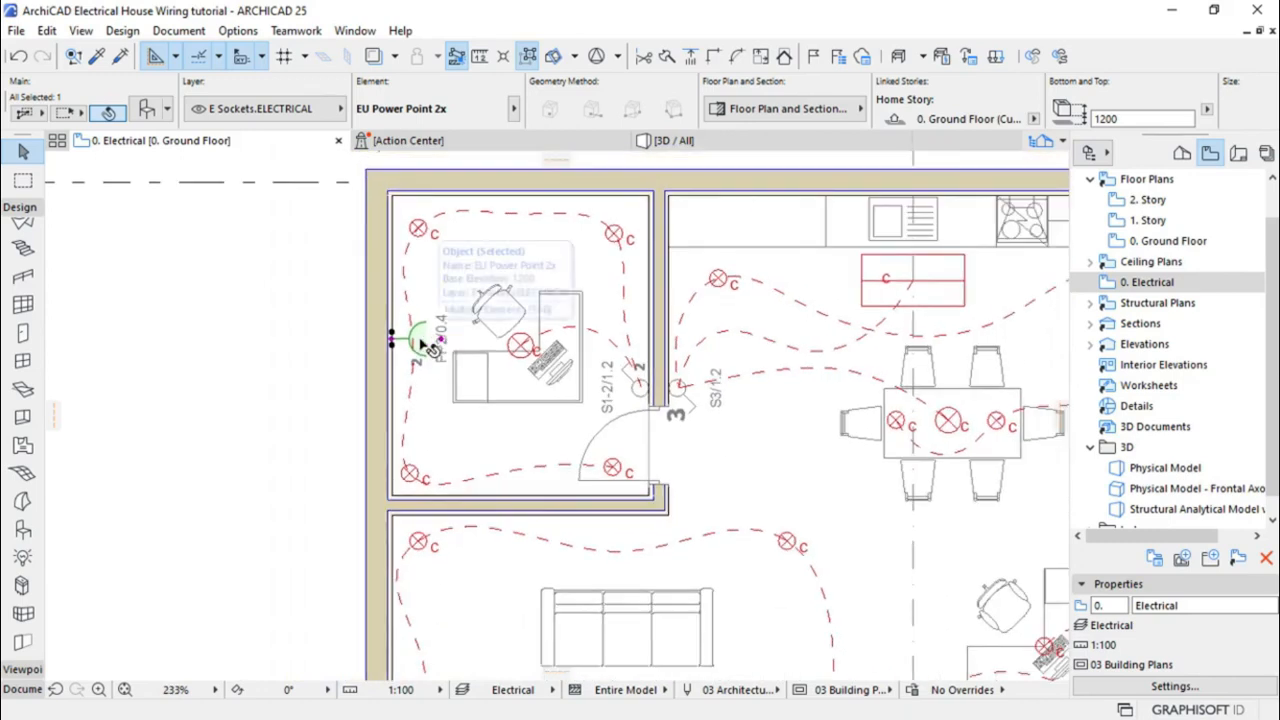
{"action": "left_click", "coordinate": [366, 288]}
{"action": "scroll", "coordinate": [368, 295], "scroll_direction": "down", "scroll_amount": 1}
{"action": "scroll", "coordinate": [366, 295], "scroll_direction": "down", "scroll_amount": 2}
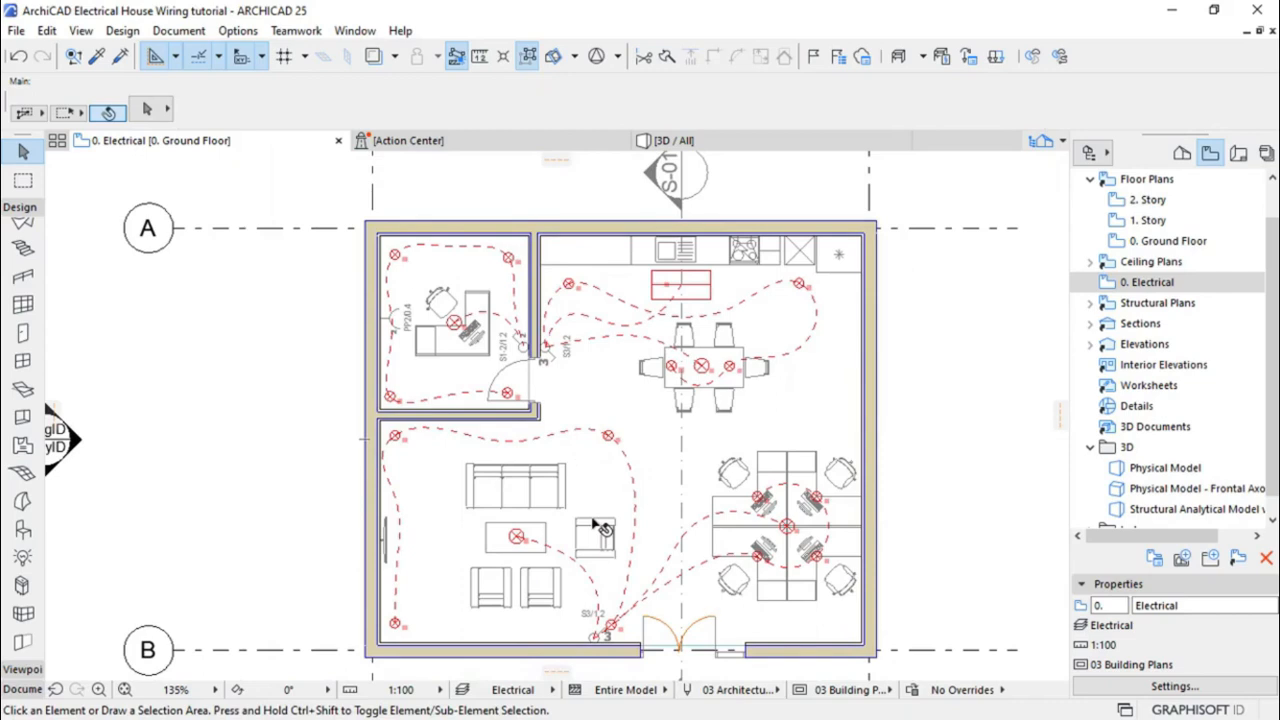
{"action": "scroll", "coordinate": [594, 520], "scroll_direction": "up", "scroll_amount": 1}
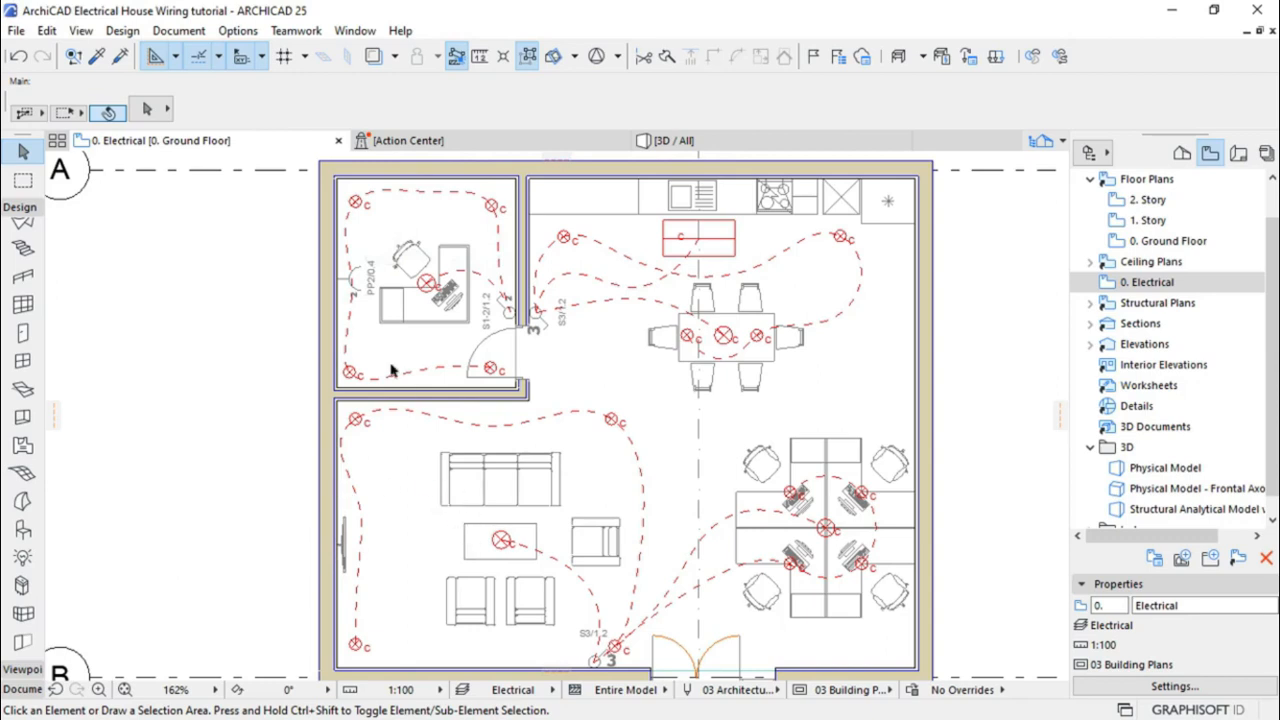
{"action": "left_click", "coordinate": [352, 284]}
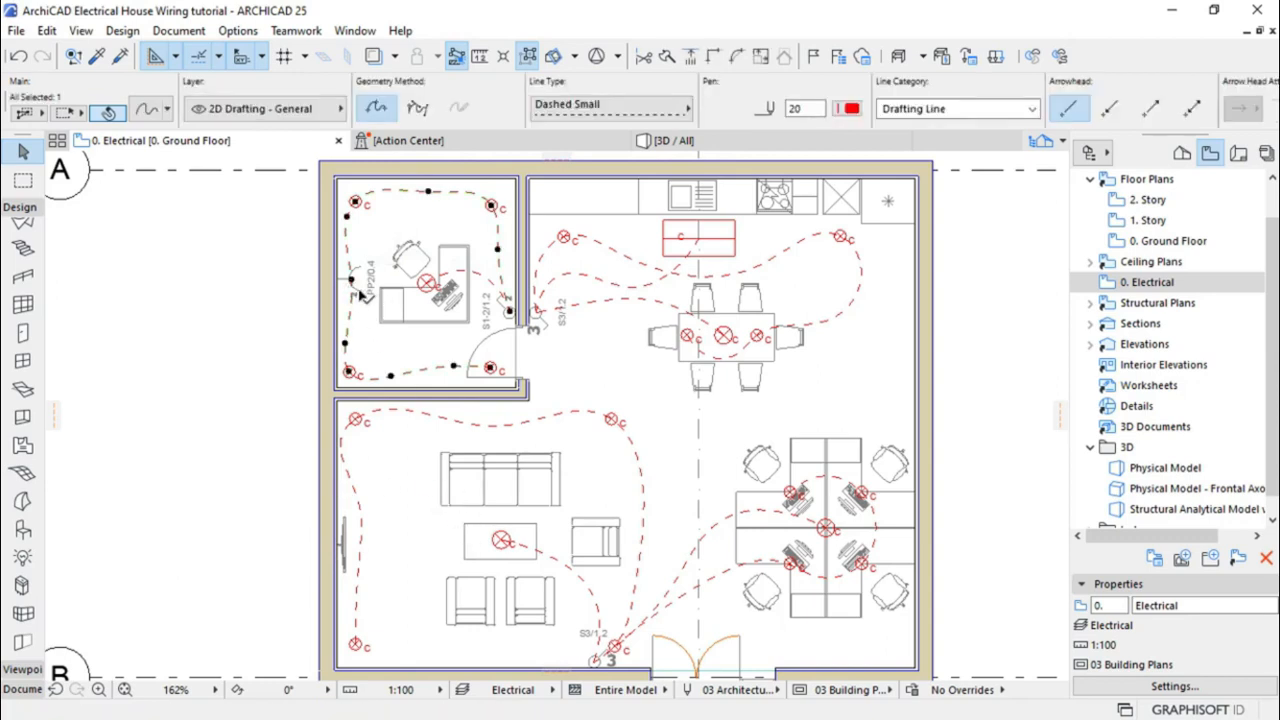
{"action": "key", "text": "Escape"}
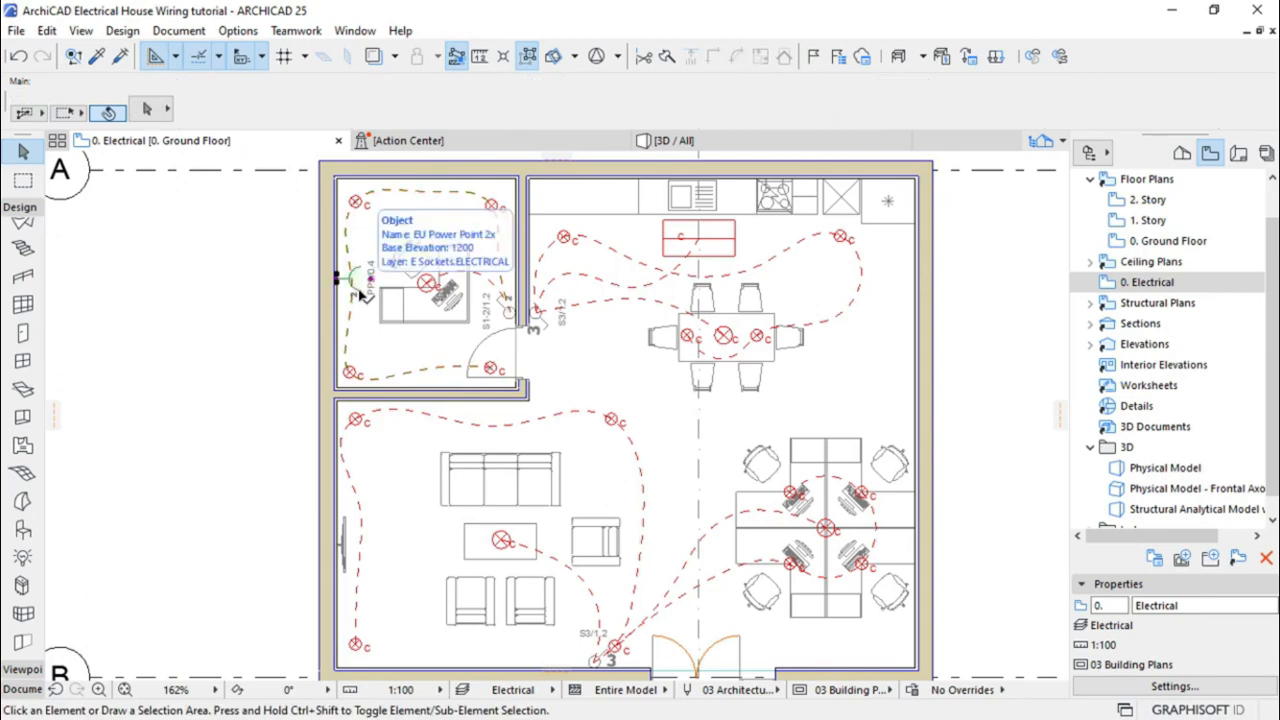
{"action": "left_click", "coordinate": [359, 290]}
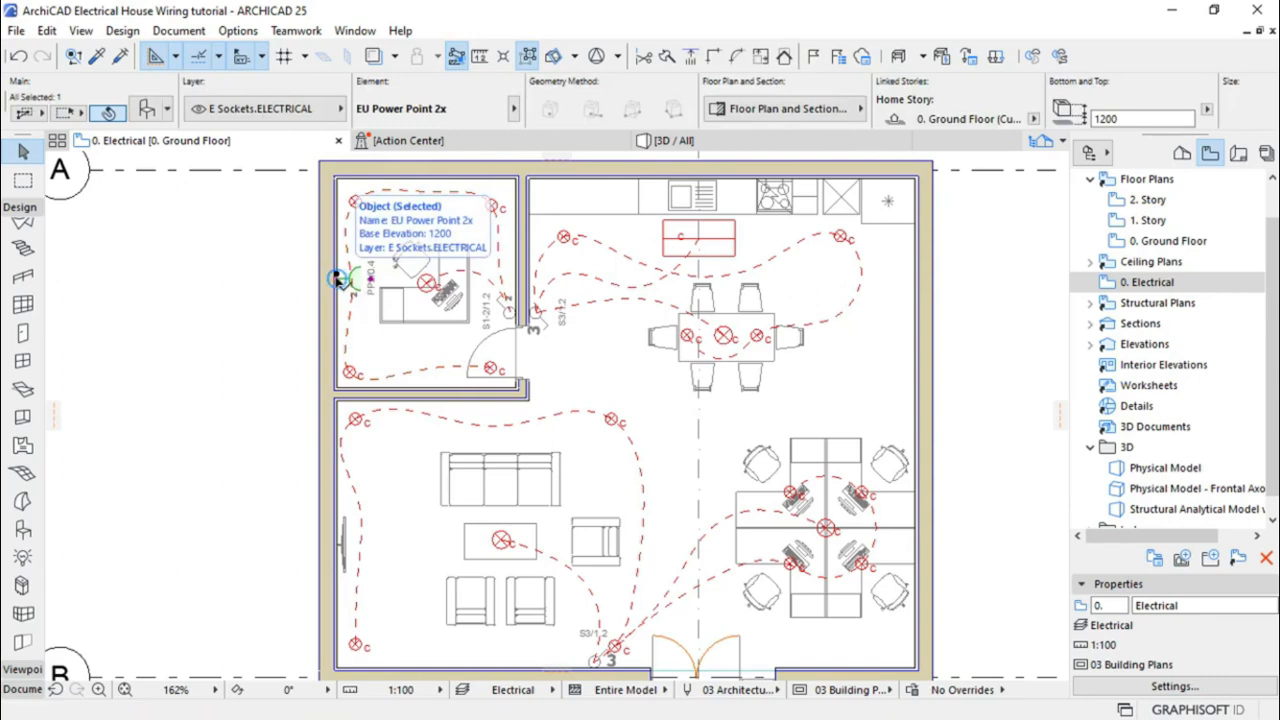
Copy the PP2/0.4 socket onto the lounge's left wall beside the sofa
{"action": "scroll", "coordinate": [338, 280], "scroll_direction": "up", "scroll_amount": 5}
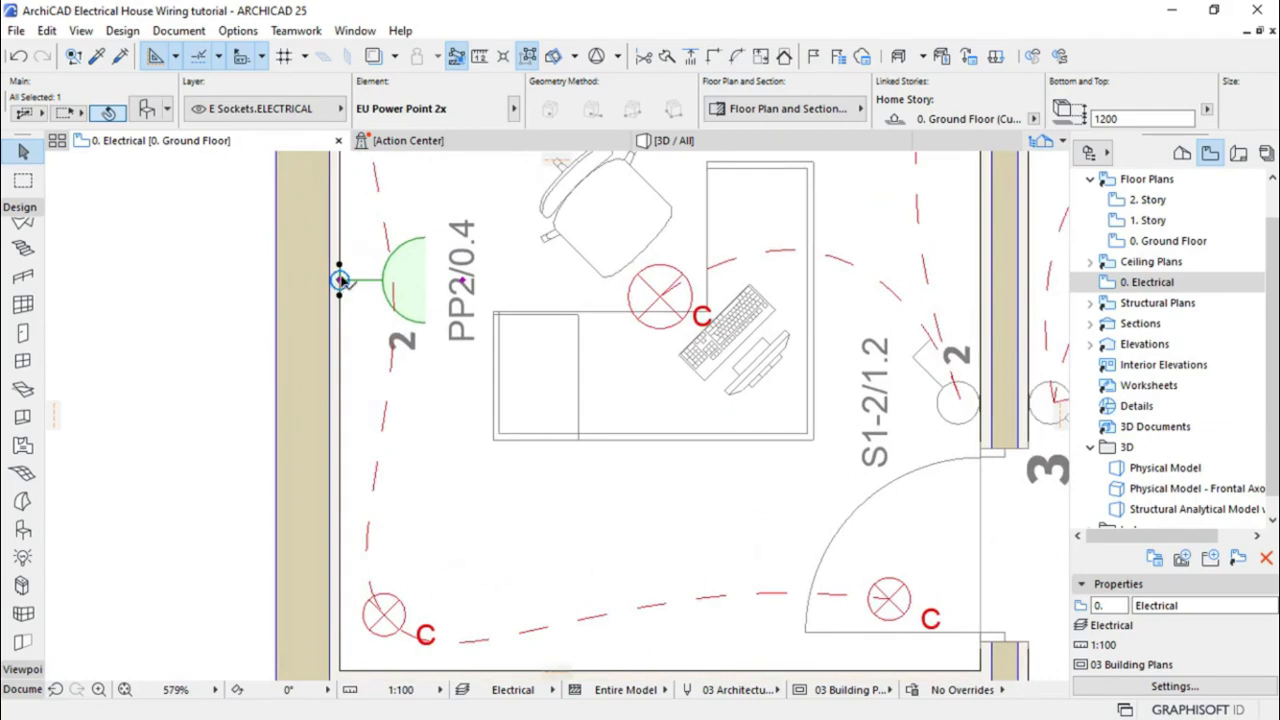
{"action": "left_click", "coordinate": [339, 281]}
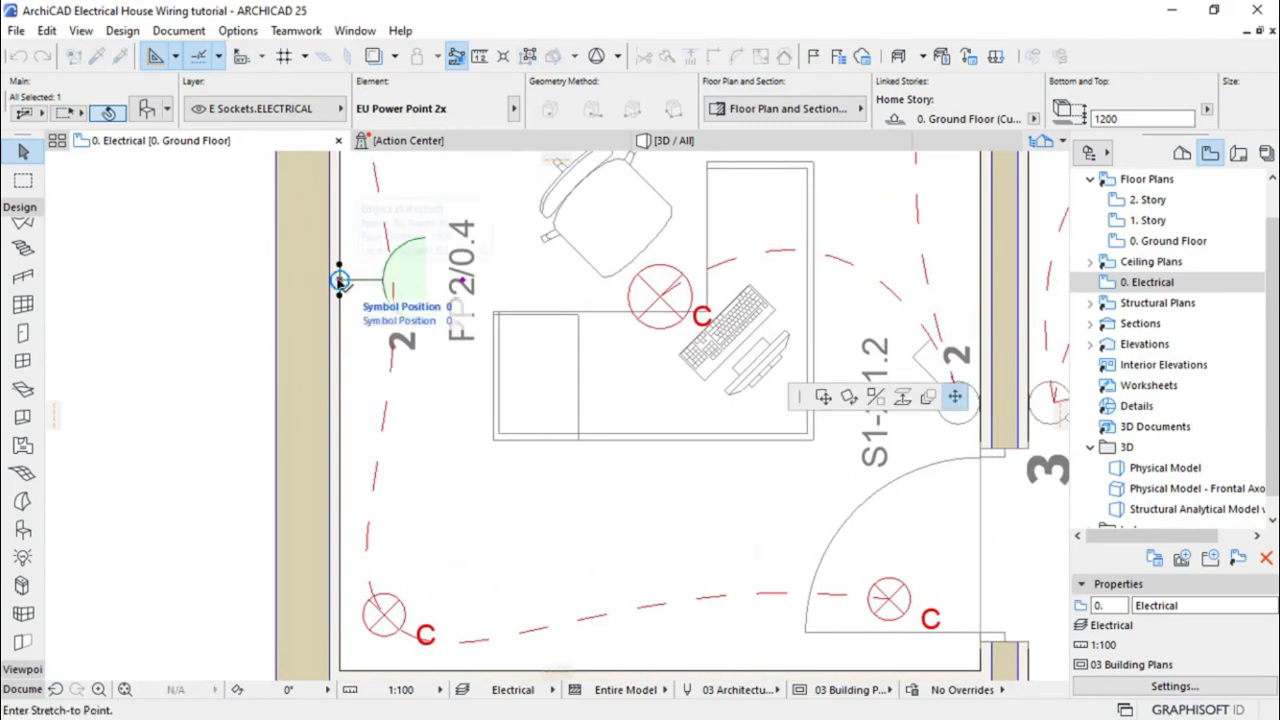
{"action": "left_click", "coordinate": [822, 398]}
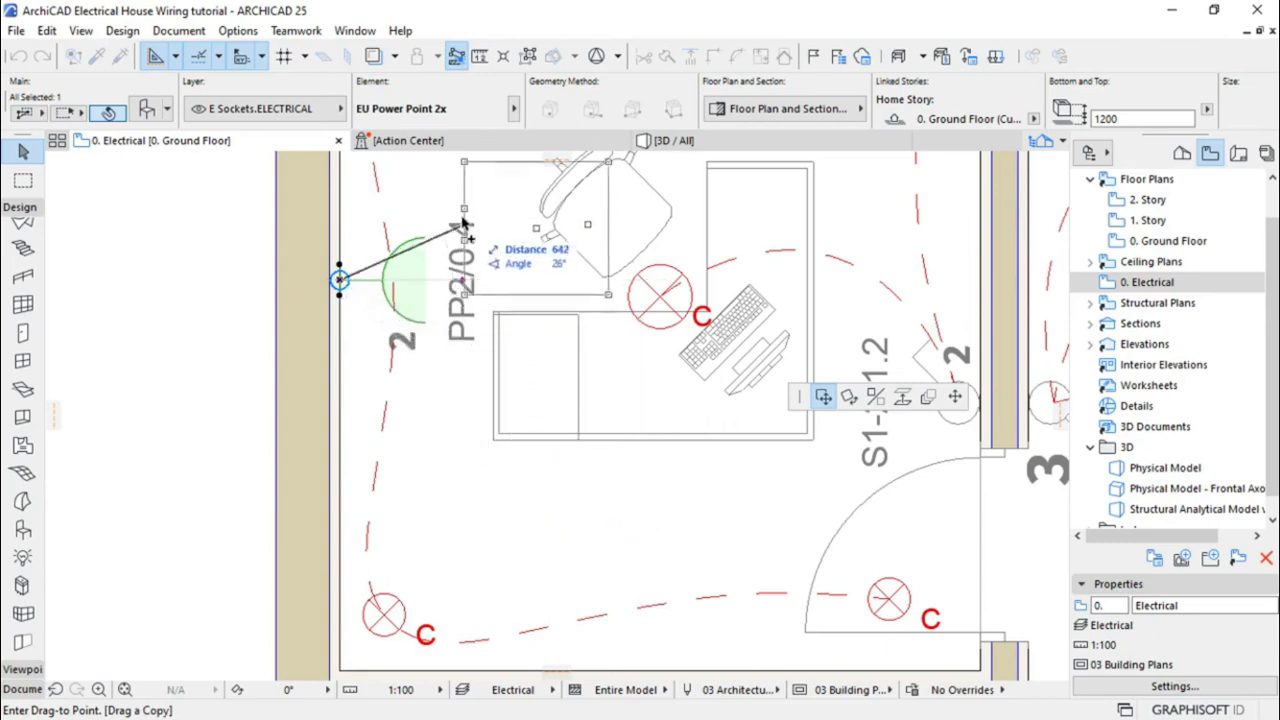
{"action": "scroll", "coordinate": [462, 235], "scroll_direction": "down", "scroll_amount": 4}
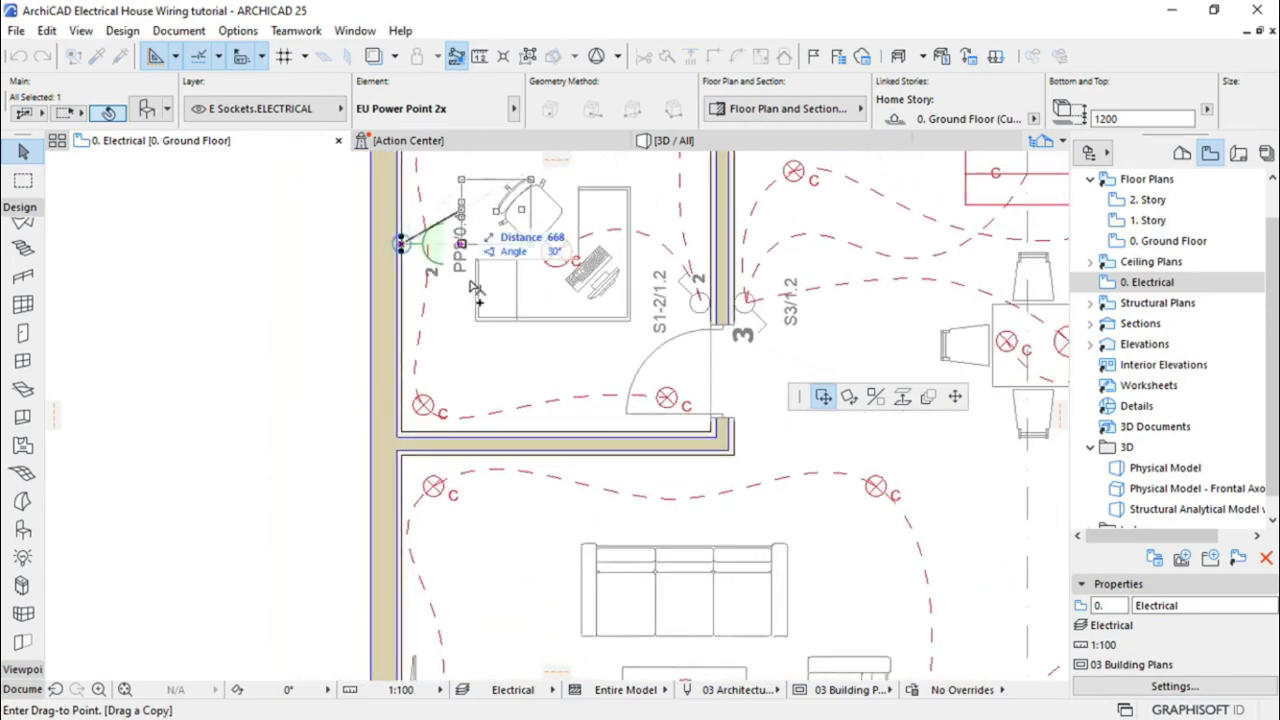
{"action": "scroll", "coordinate": [484, 276], "scroll_direction": "down", "scroll_amount": 3}
{"action": "scroll", "coordinate": [452, 637], "scroll_direction": "up", "scroll_amount": 3}
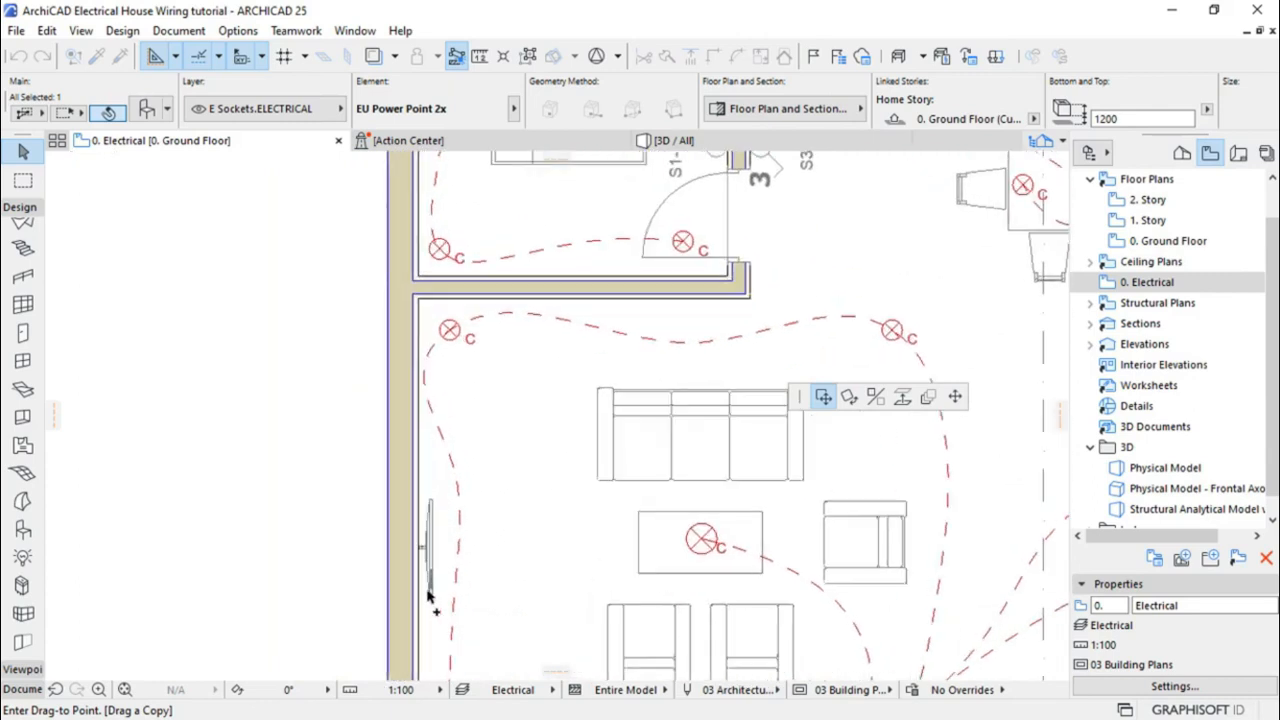
{"action": "scroll", "coordinate": [425, 512], "scroll_direction": "up", "scroll_amount": 3}
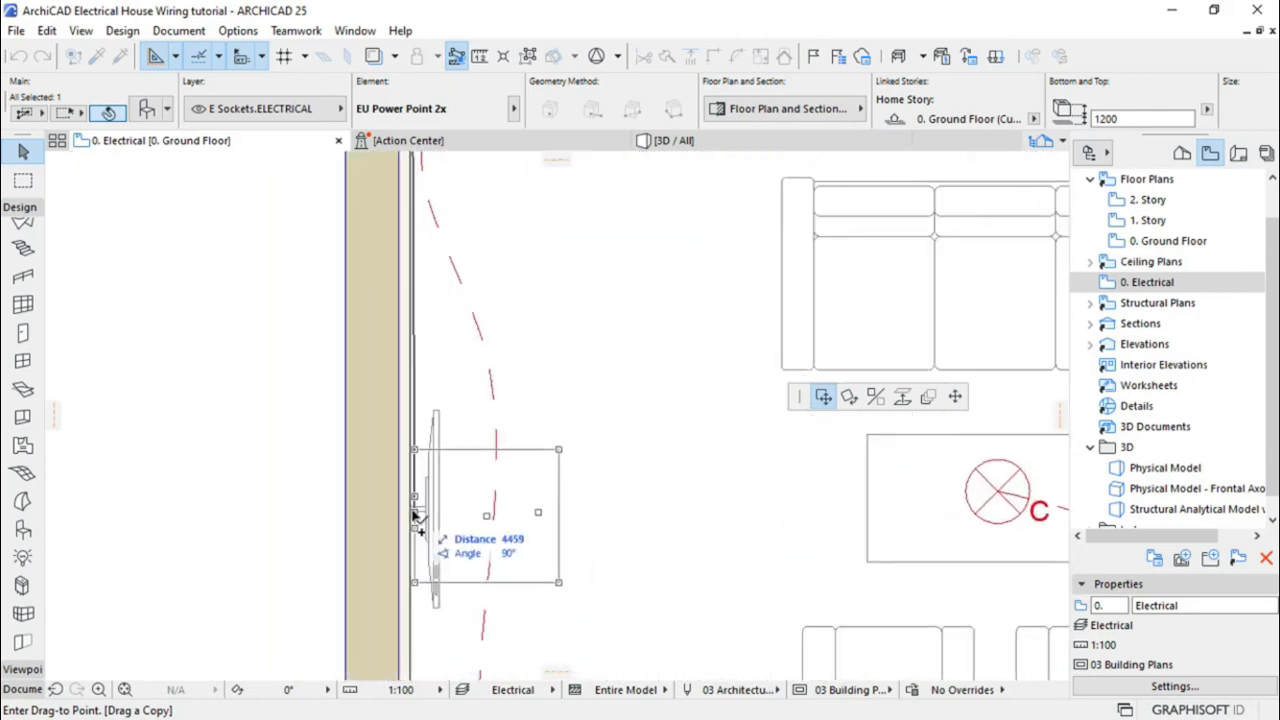
{"action": "left_click", "coordinate": [416, 513]}
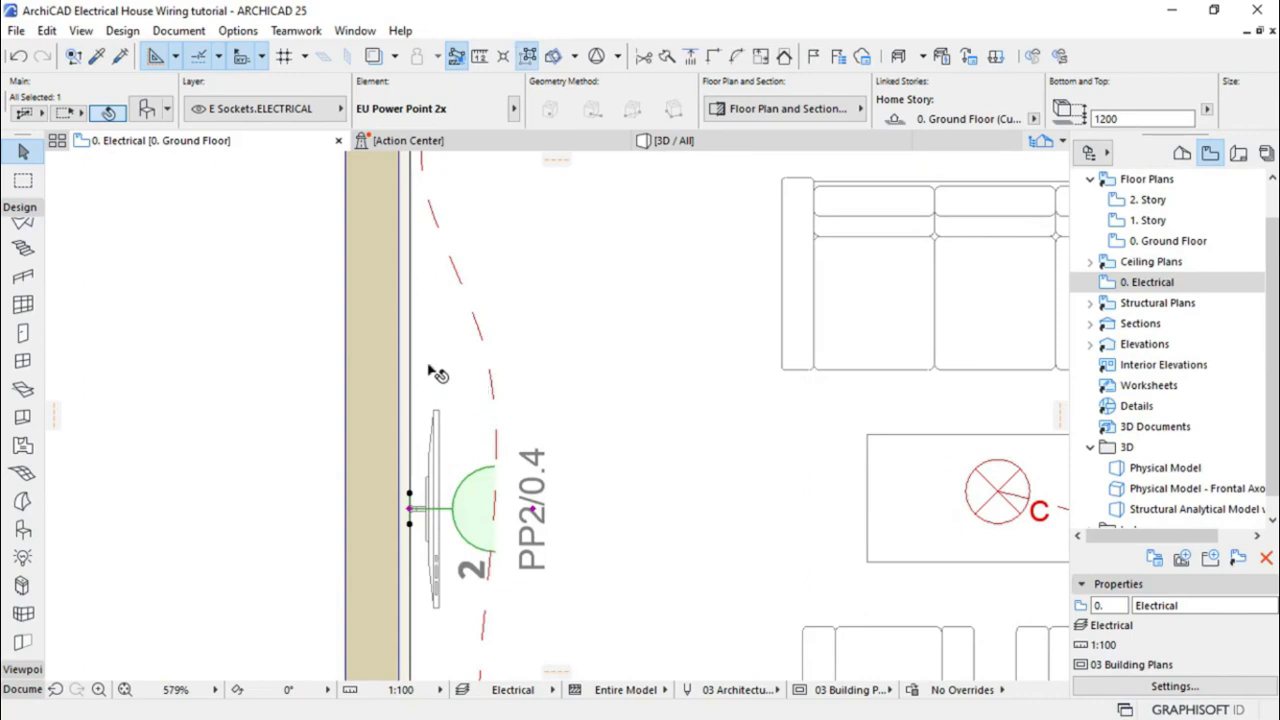
{"action": "scroll", "coordinate": [398, 357], "scroll_direction": "down", "scroll_amount": 2}
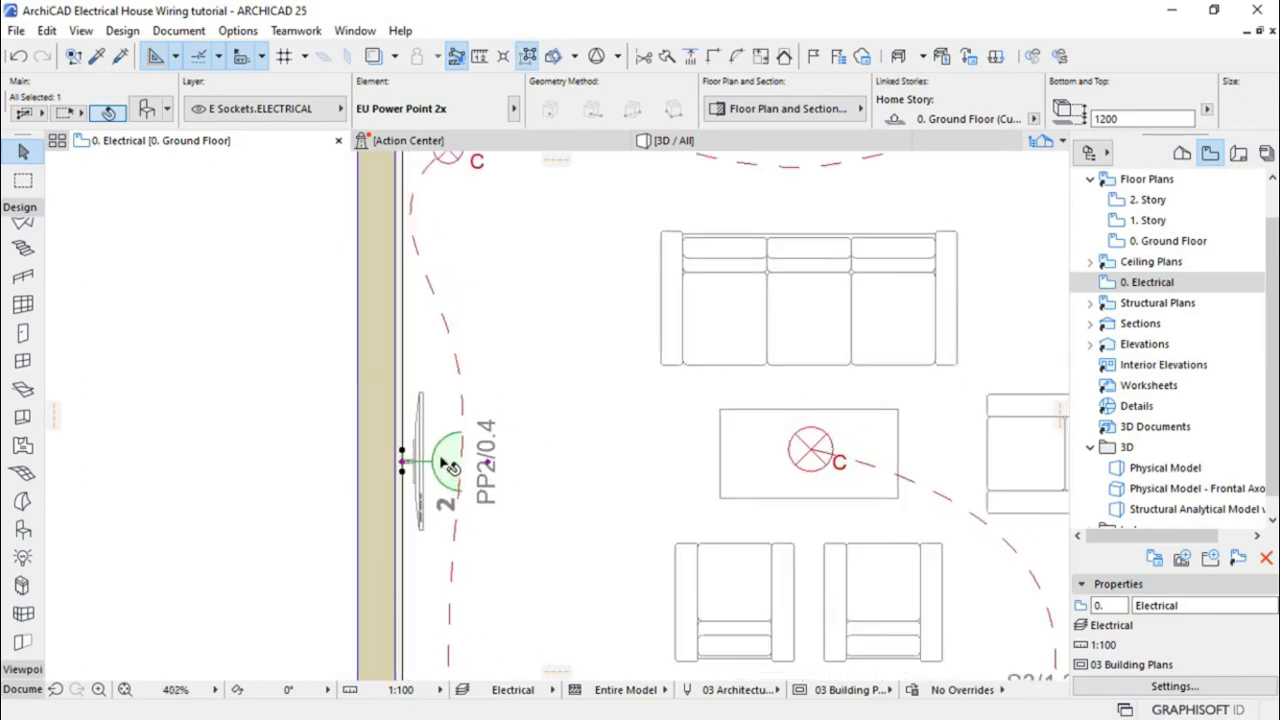
{"action": "scroll", "coordinate": [300, 415], "scroll_direction": "down", "scroll_amount": 2}
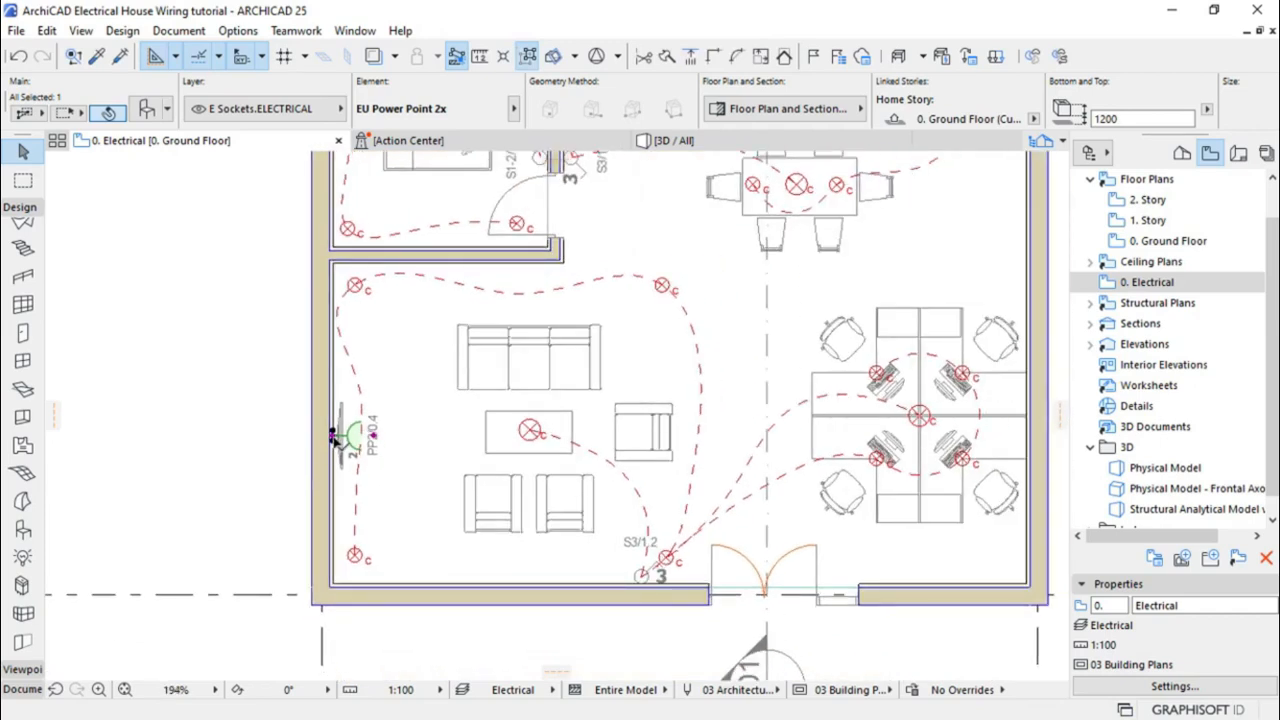
Drop a copy of the socket on the kitchen's top wall
{"action": "left_click", "coordinate": [335, 437]}
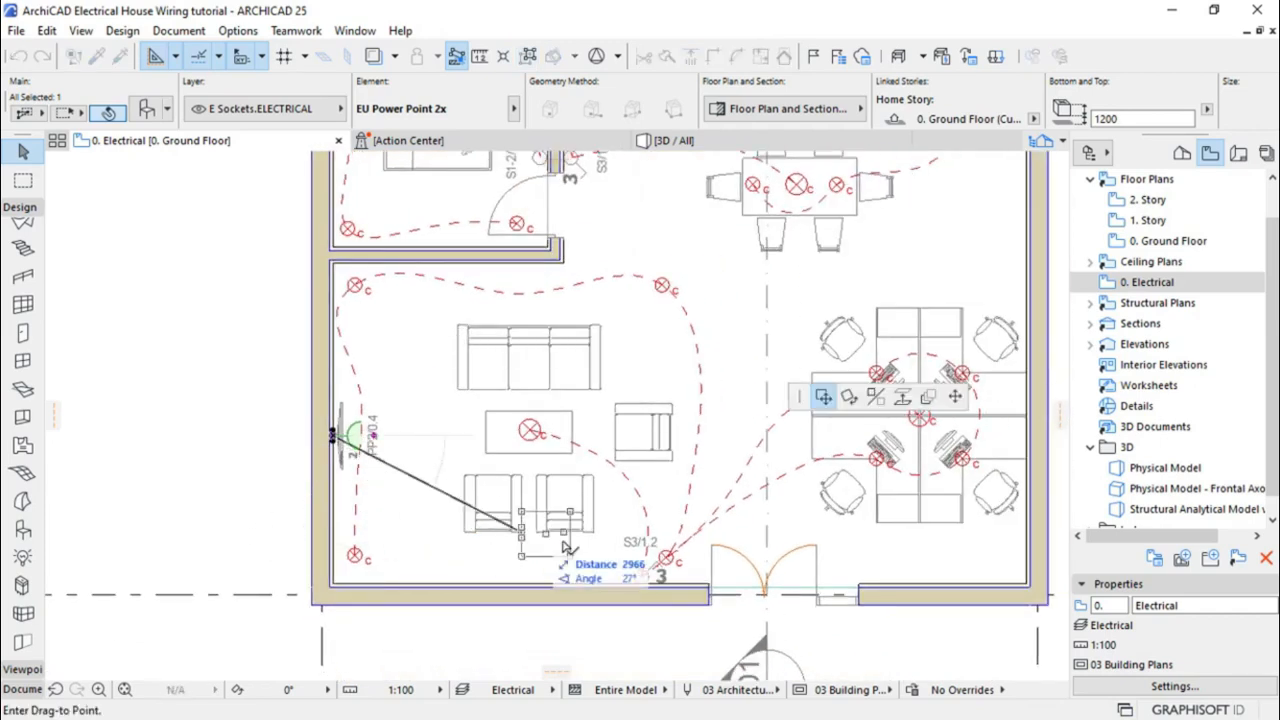
{"action": "key", "text": "ctrl"}
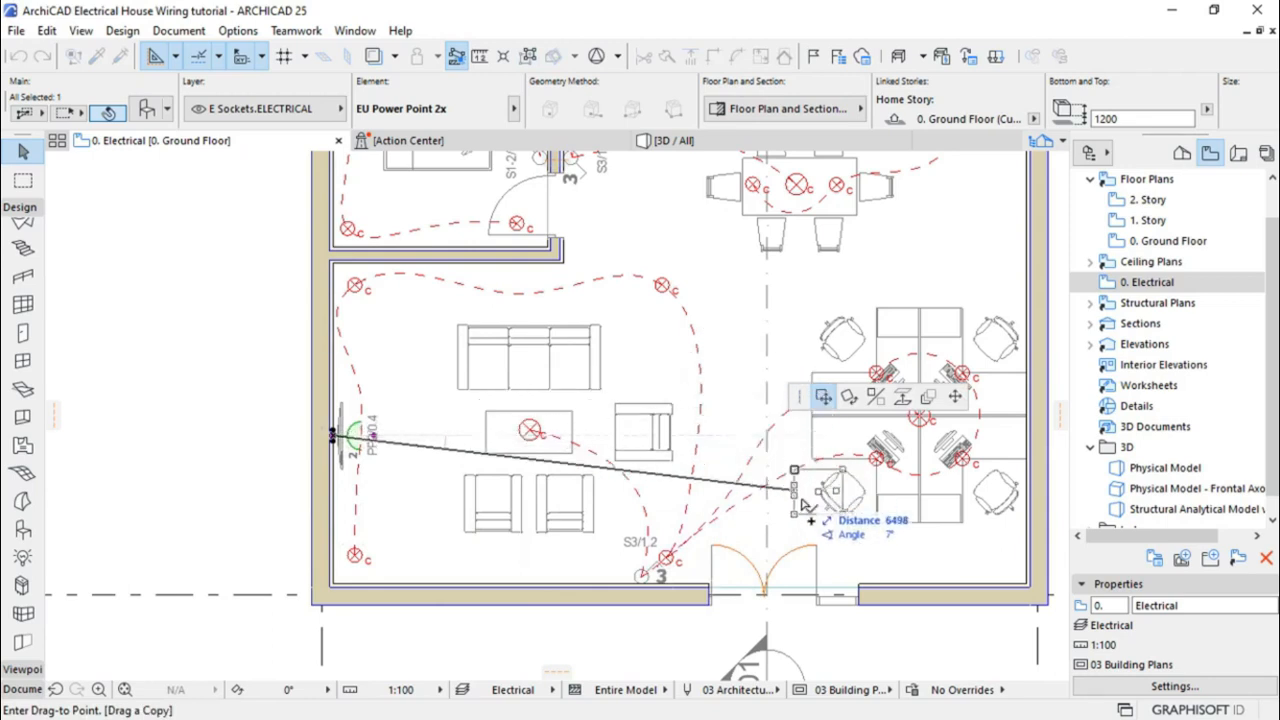
{"action": "scroll", "coordinate": [565, 605], "scroll_direction": "down", "scroll_amount": 3}
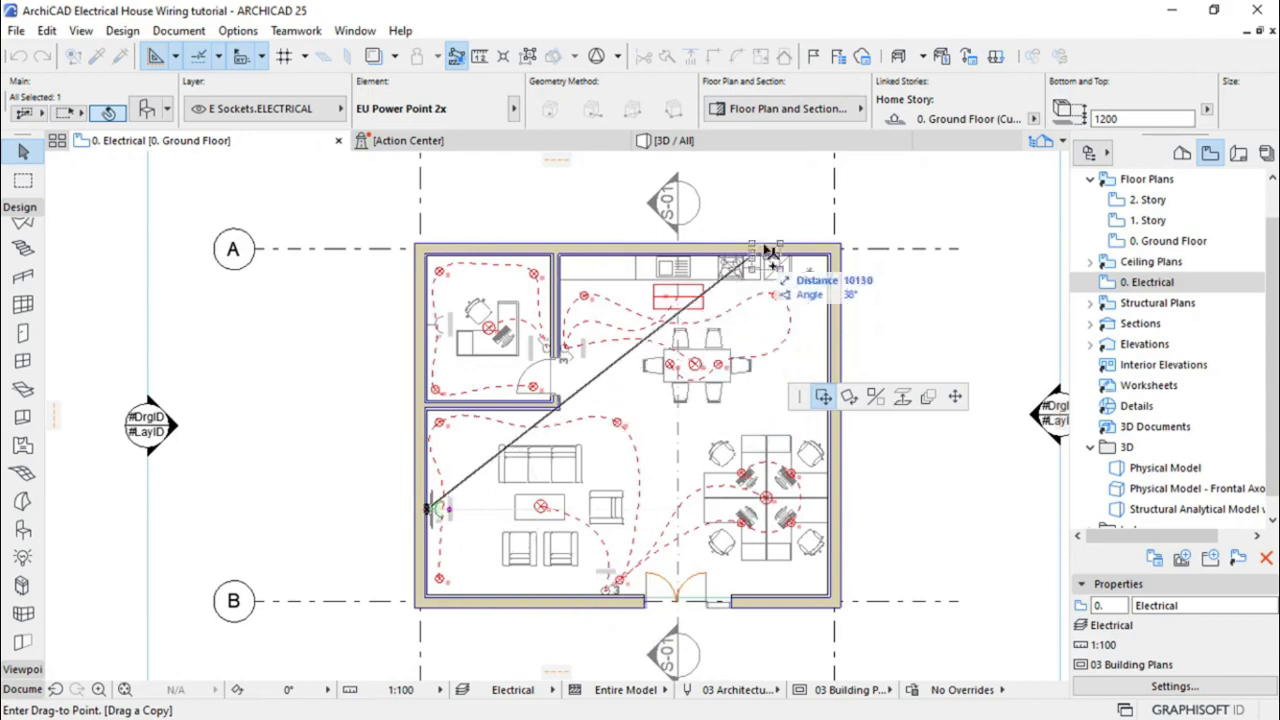
{"action": "scroll", "coordinate": [773, 245], "scroll_direction": "up", "scroll_amount": 2}
{"action": "scroll", "coordinate": [773, 245], "scroll_direction": "up", "scroll_amount": 2}
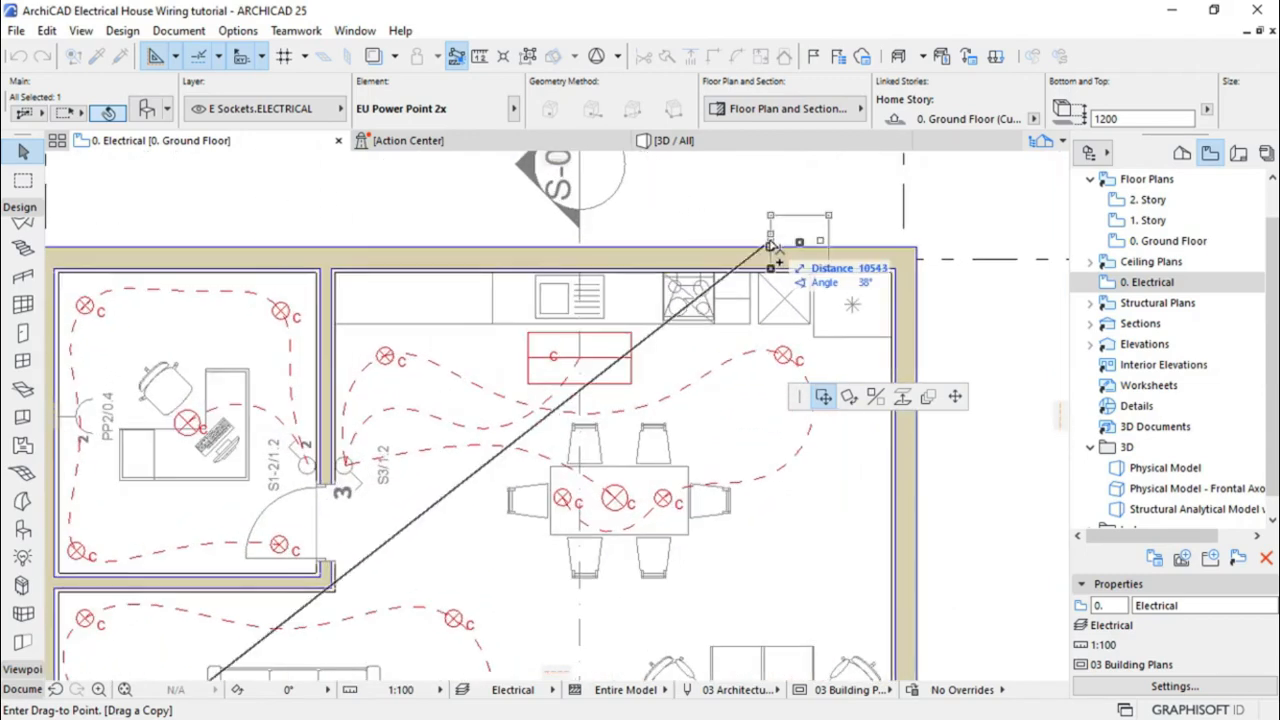
{"action": "scroll", "coordinate": [772, 263], "scroll_direction": "up", "scroll_amount": 3}
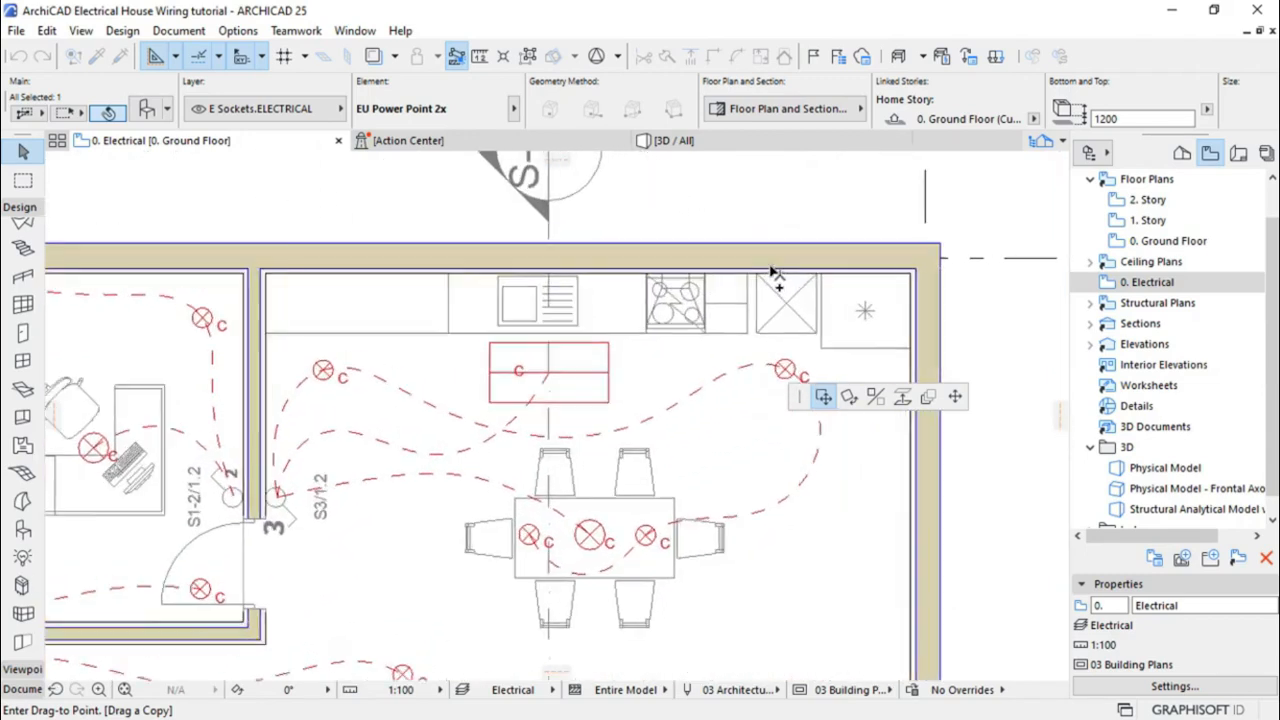
{"action": "scroll", "coordinate": [772, 270], "scroll_direction": "up", "scroll_amount": 3}
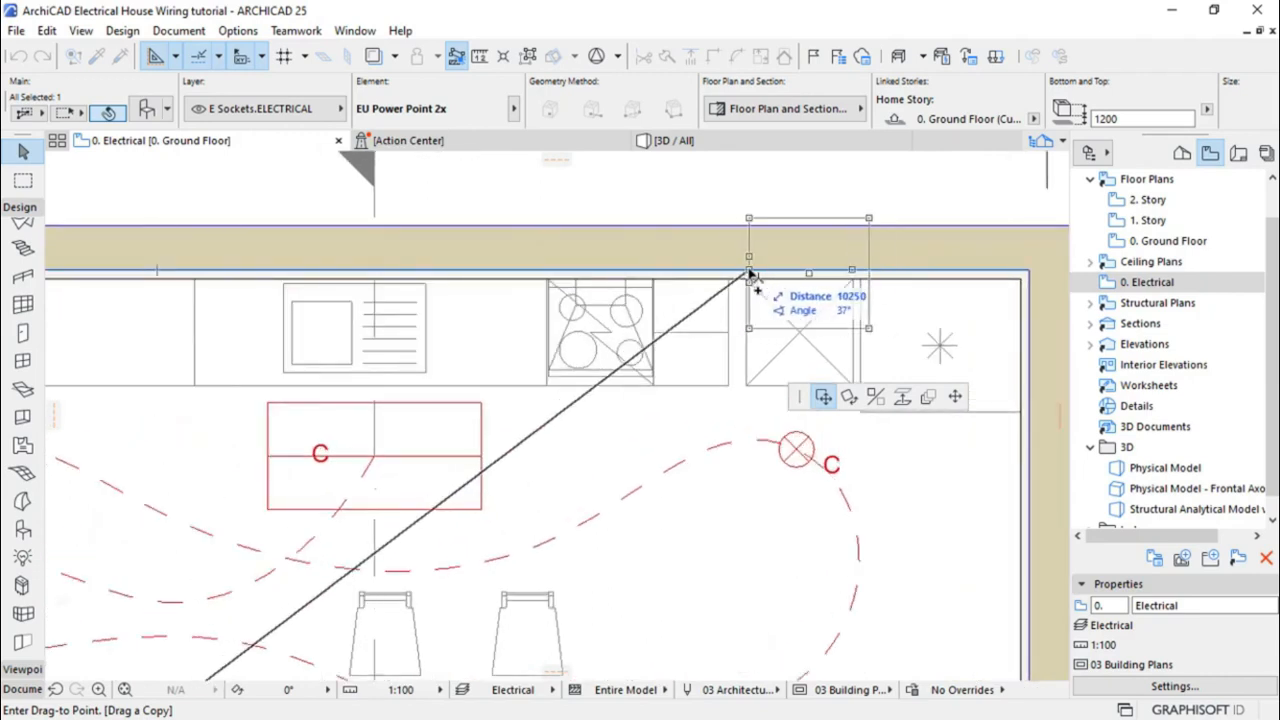
{"action": "left_click", "coordinate": [751, 271]}
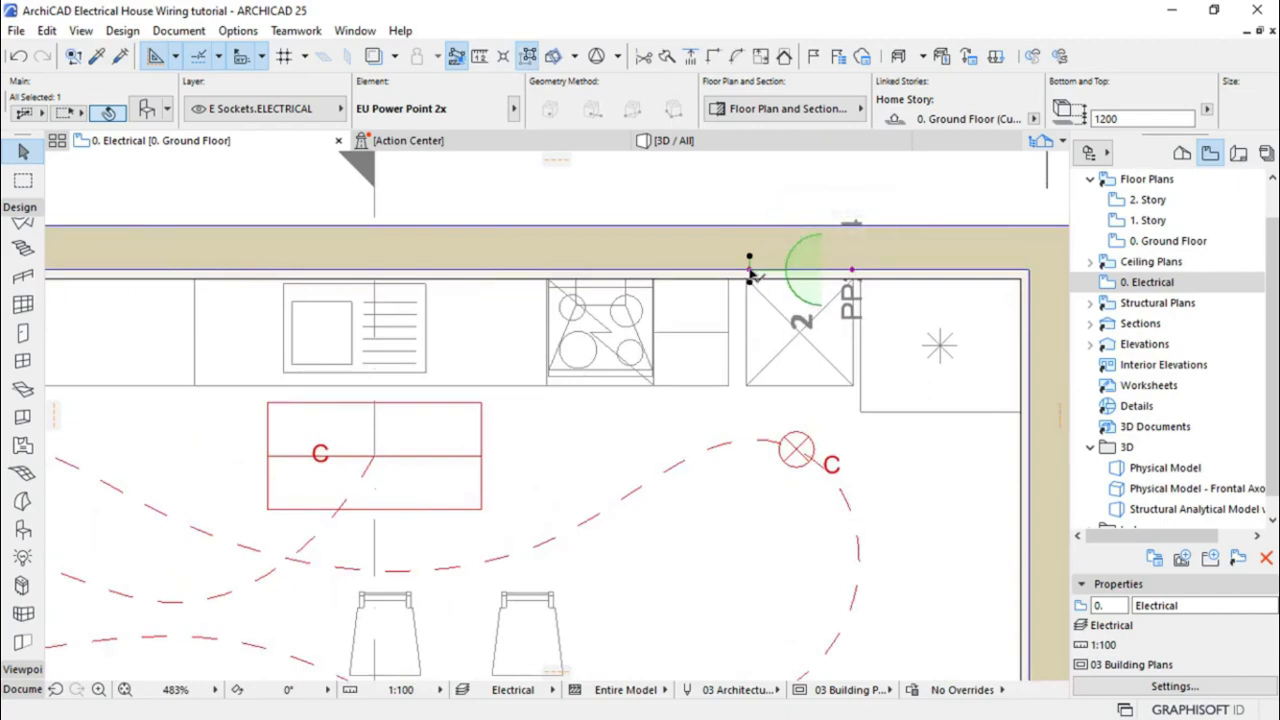
Rotate the new kitchen socket 90° so it faces into the room
{"action": "left_click", "coordinate": [751, 271]}
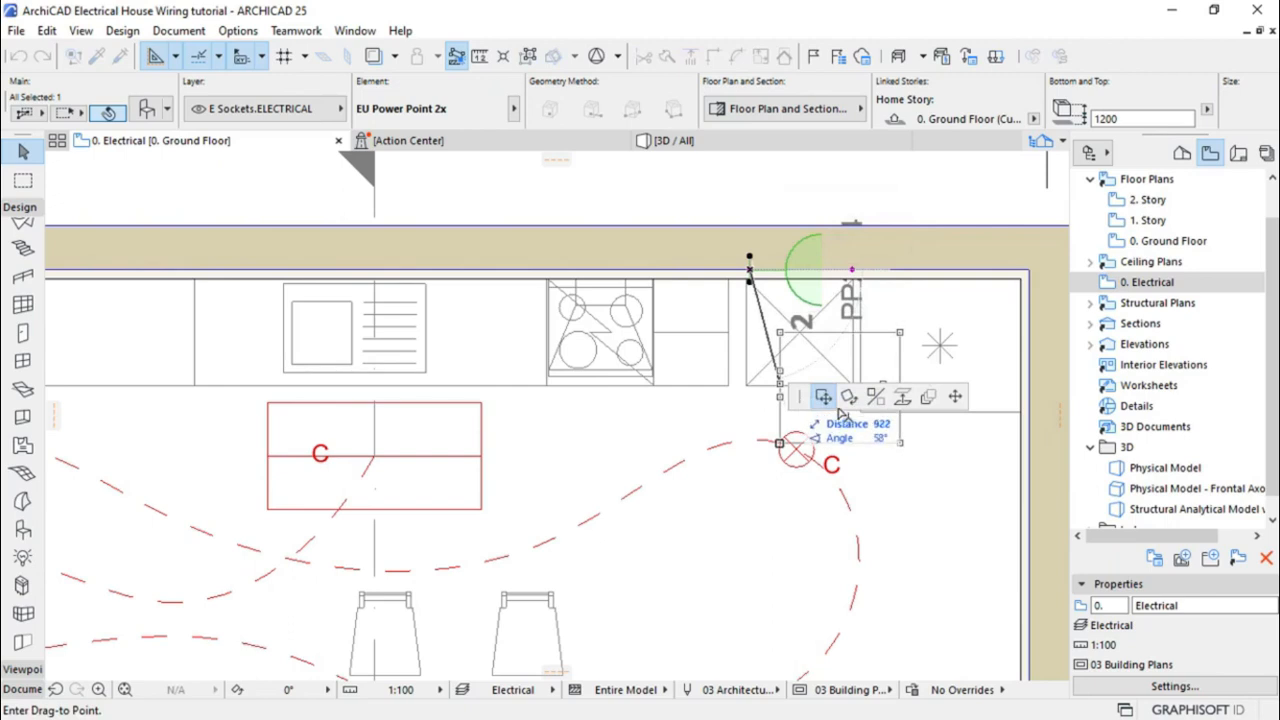
{"action": "left_click", "coordinate": [847, 399]}
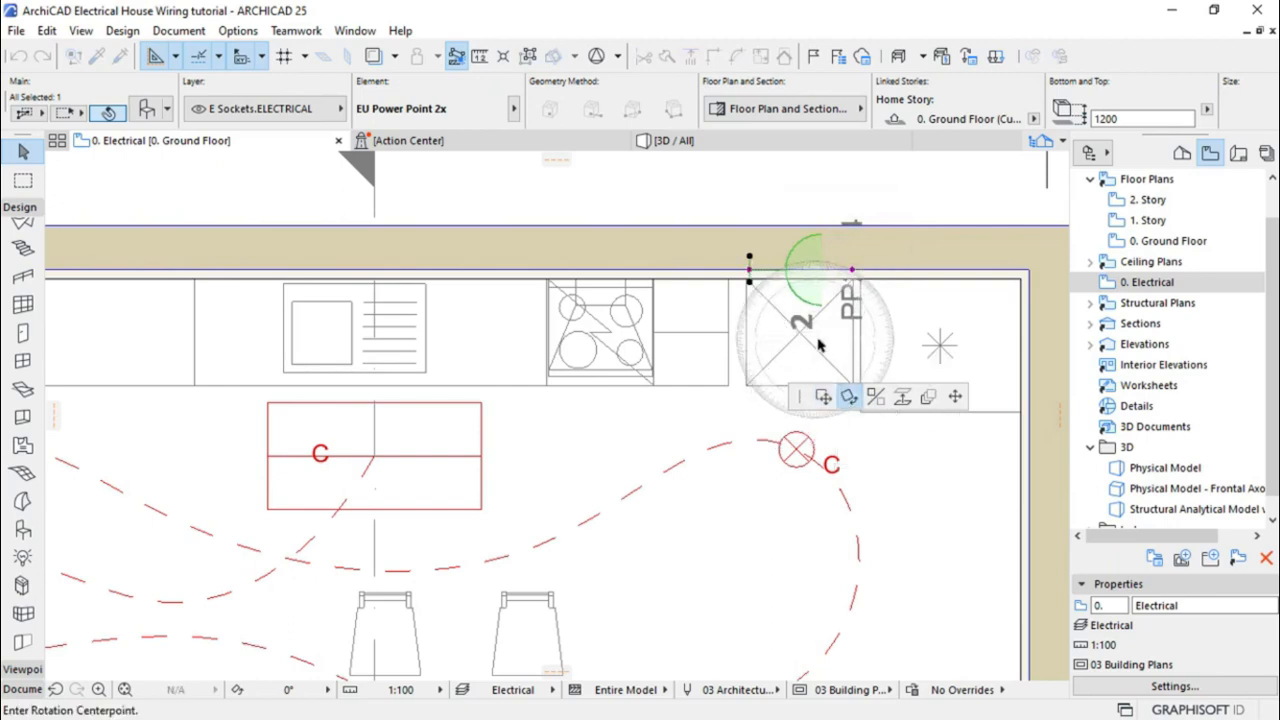
{"action": "left_click", "coordinate": [749, 269]}
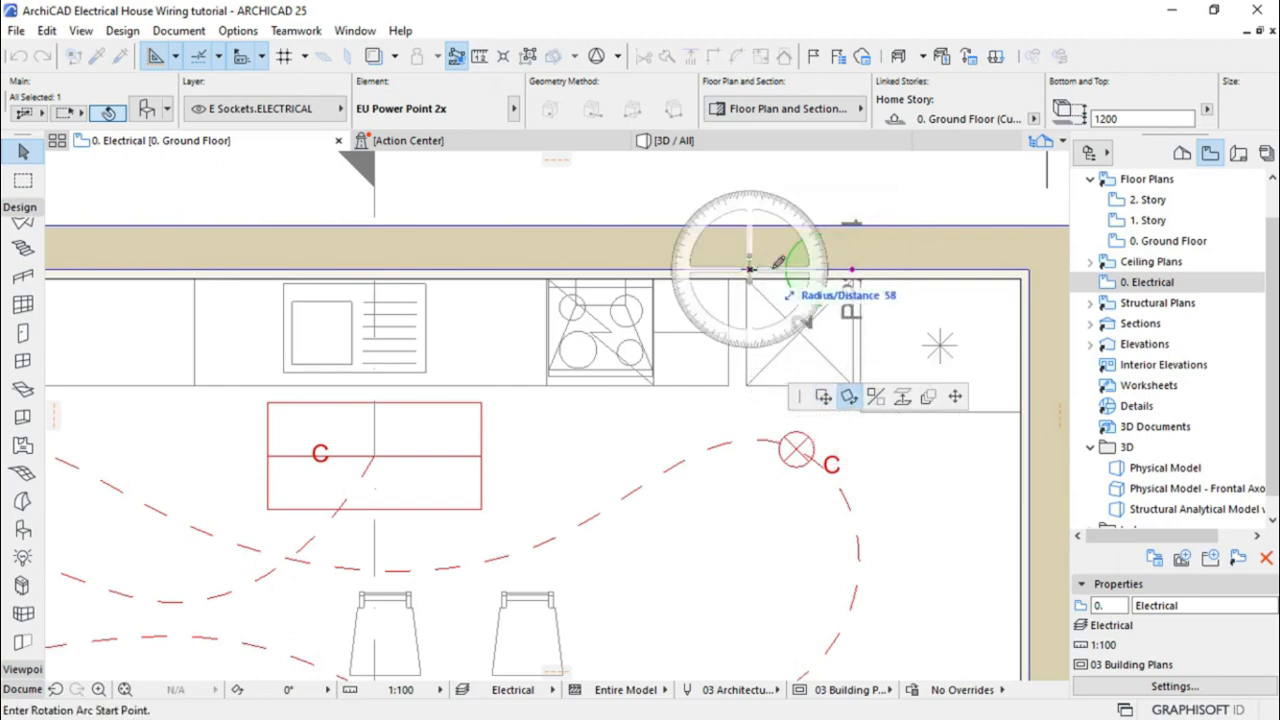
{"action": "left_click", "coordinate": [936, 269]}
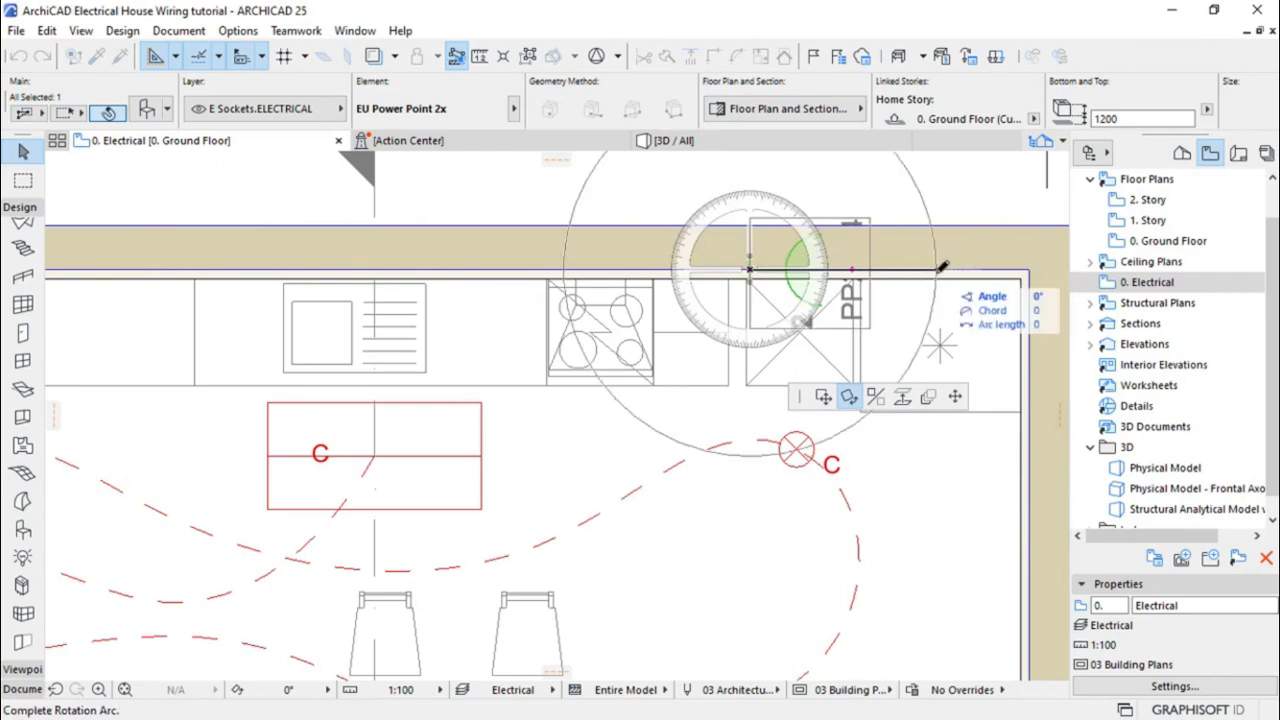
{"action": "left_click", "coordinate": [758, 532]}
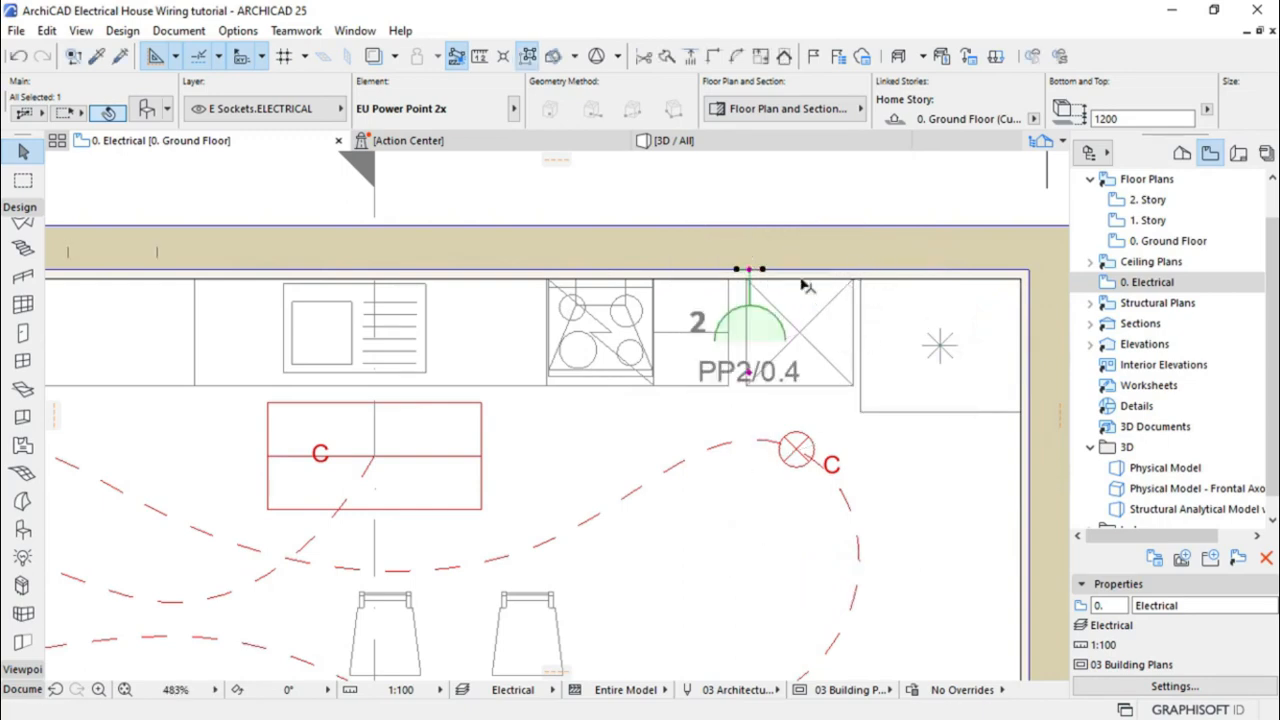
Slide the rotated socket along the wall to sit above the stove
{"action": "left_click", "coordinate": [751, 275]}
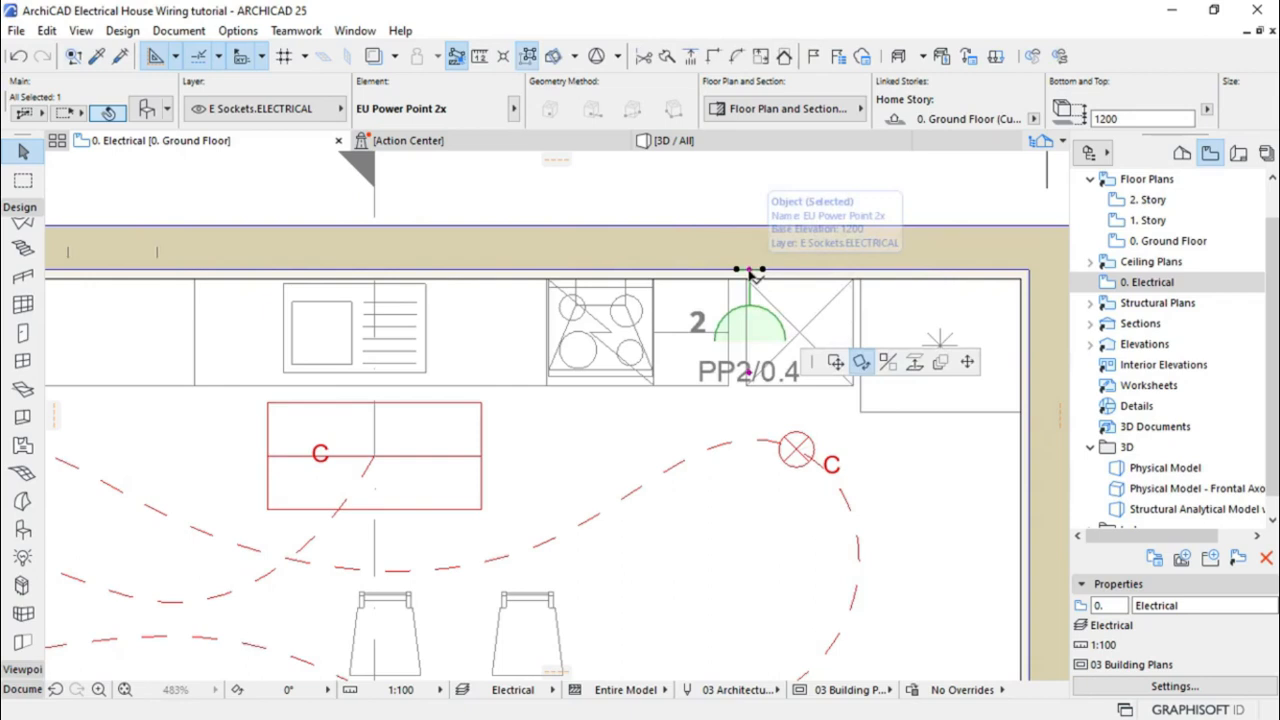
{"action": "key", "text": "ctrl+e"}
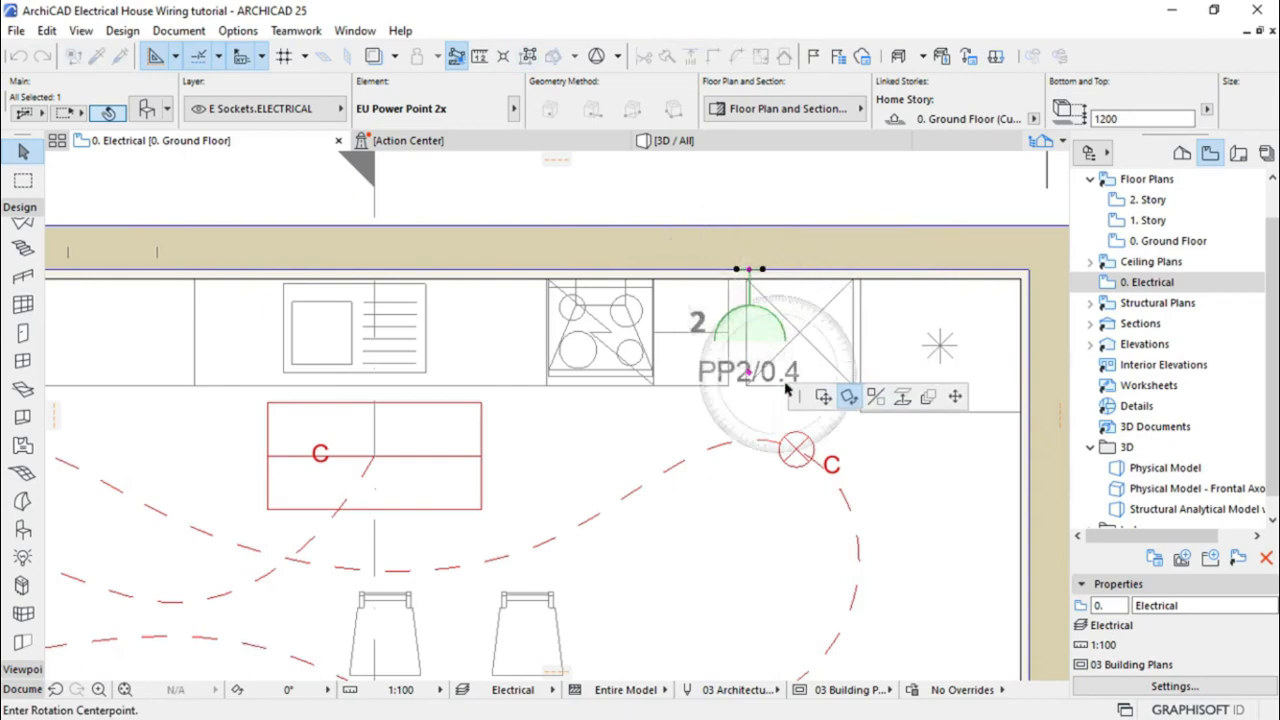
{"action": "left_click", "coordinate": [821, 398]}
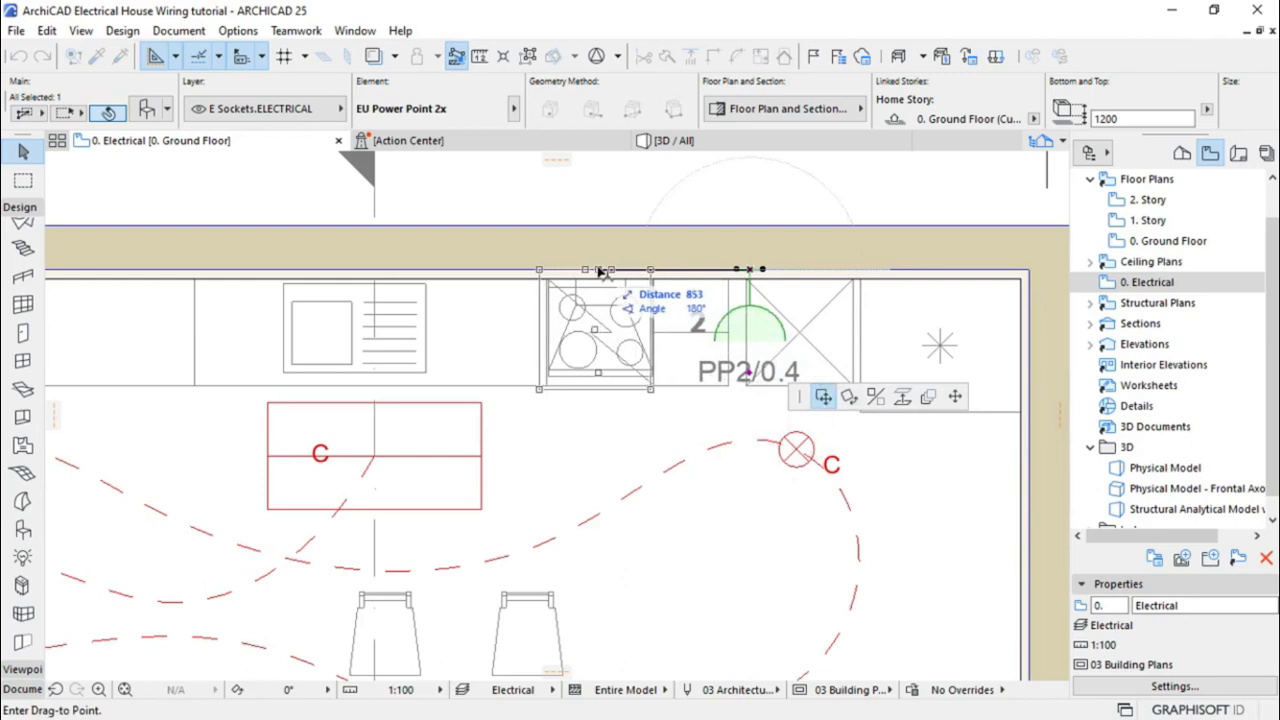
{"action": "left_click", "coordinate": [600, 272]}
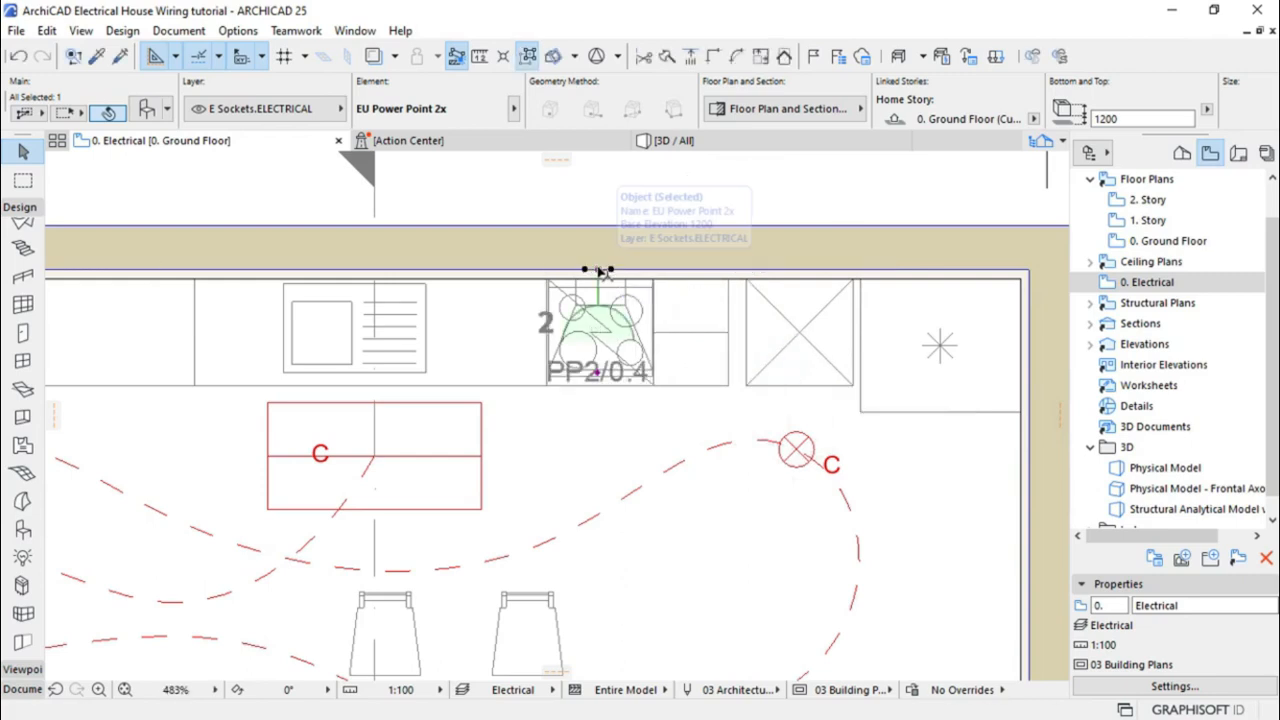
{"action": "scroll", "coordinate": [600, 268], "scroll_direction": "up", "scroll_amount": 2}
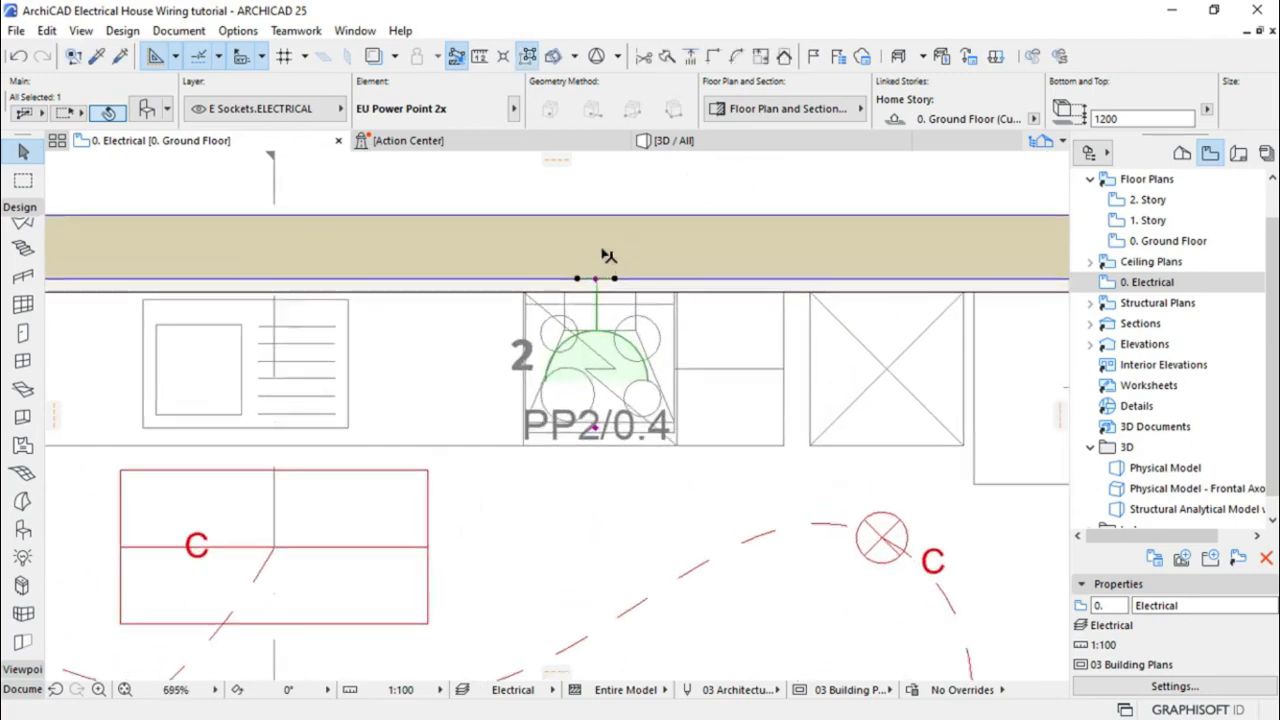
Copy the stove socket further right along the kitchen wall near the right corner
{"action": "scroll", "coordinate": [387, 470], "scroll_direction": "down", "scroll_amount": 2}
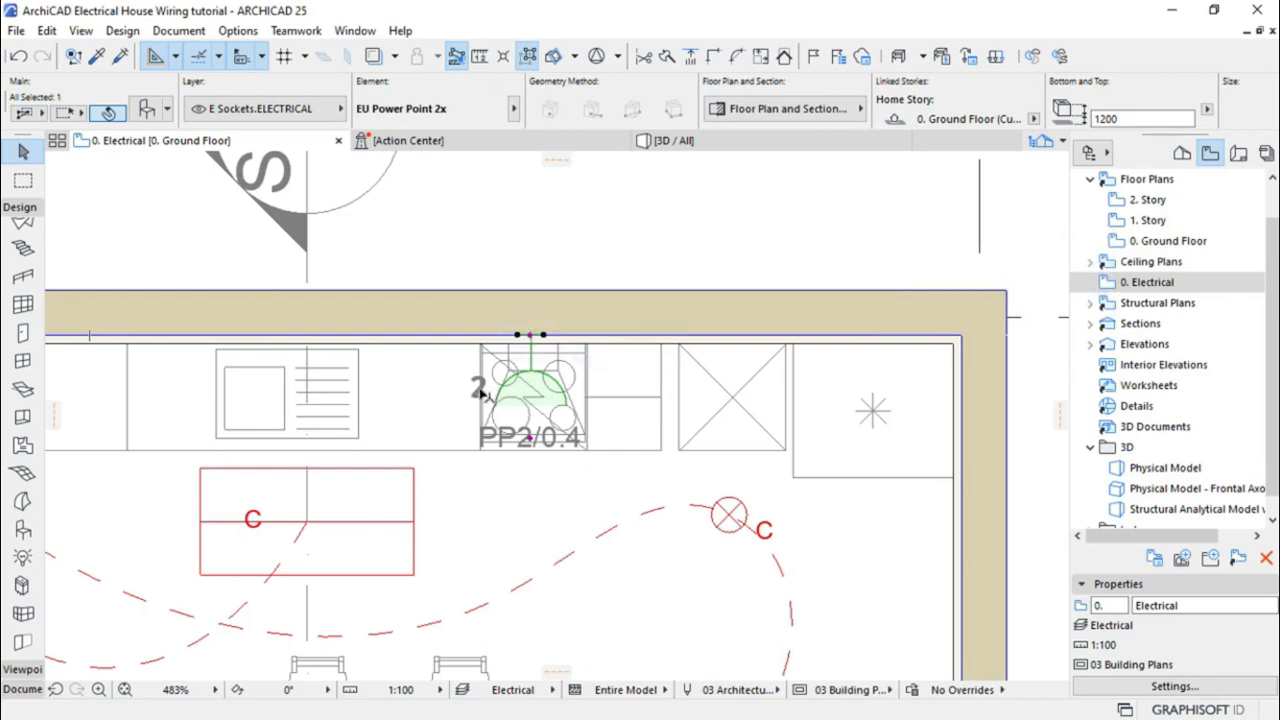
{"action": "left_click", "coordinate": [530, 337]}
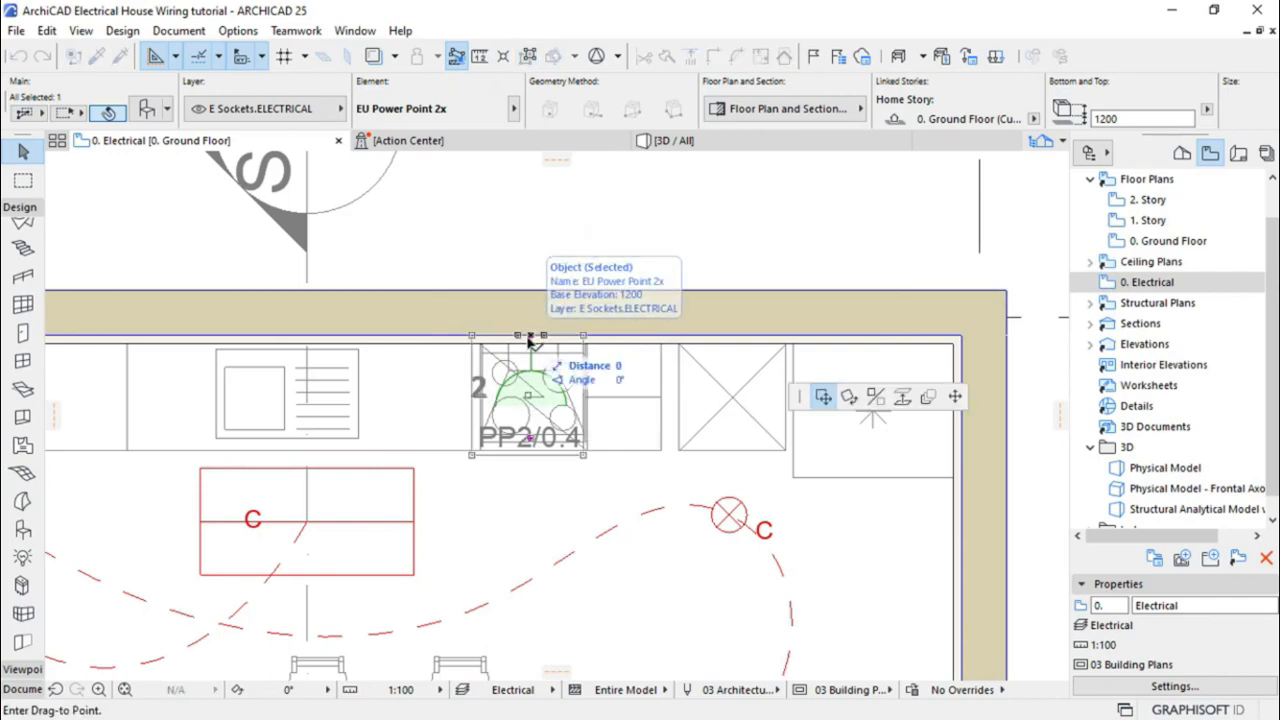
{"action": "key", "text": "ctrl"}
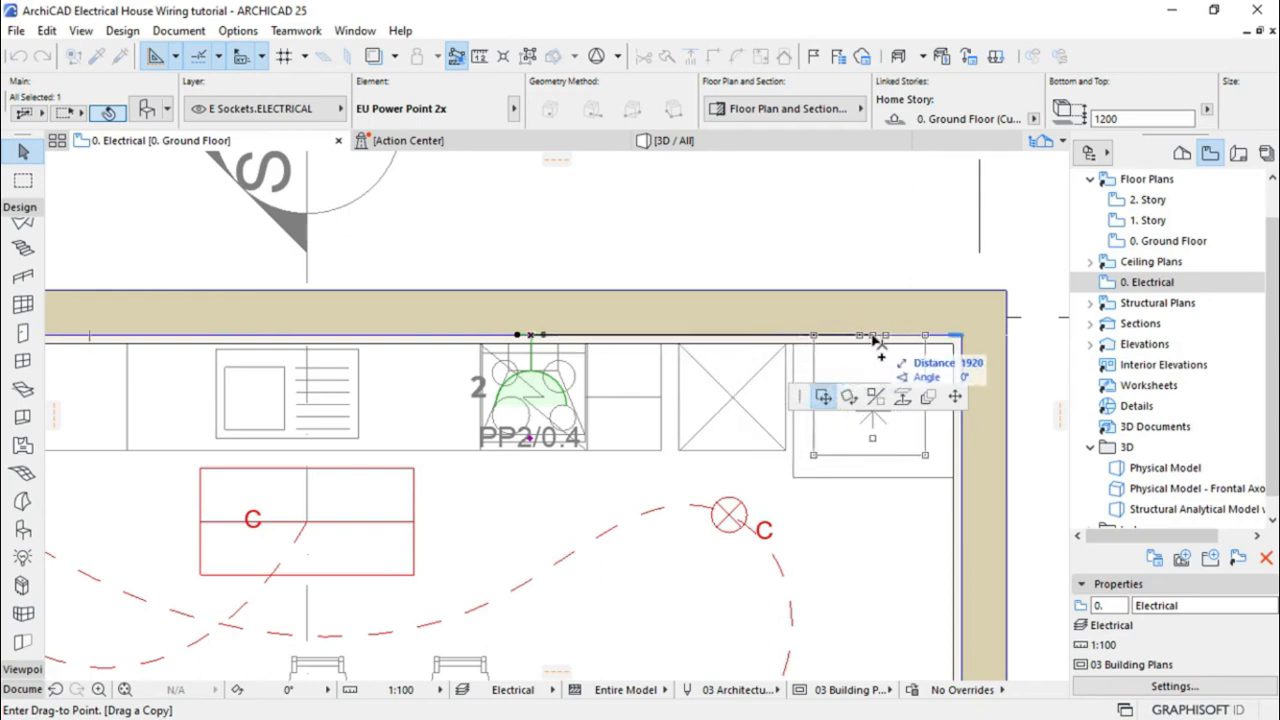
{"action": "left_click", "coordinate": [873, 338]}
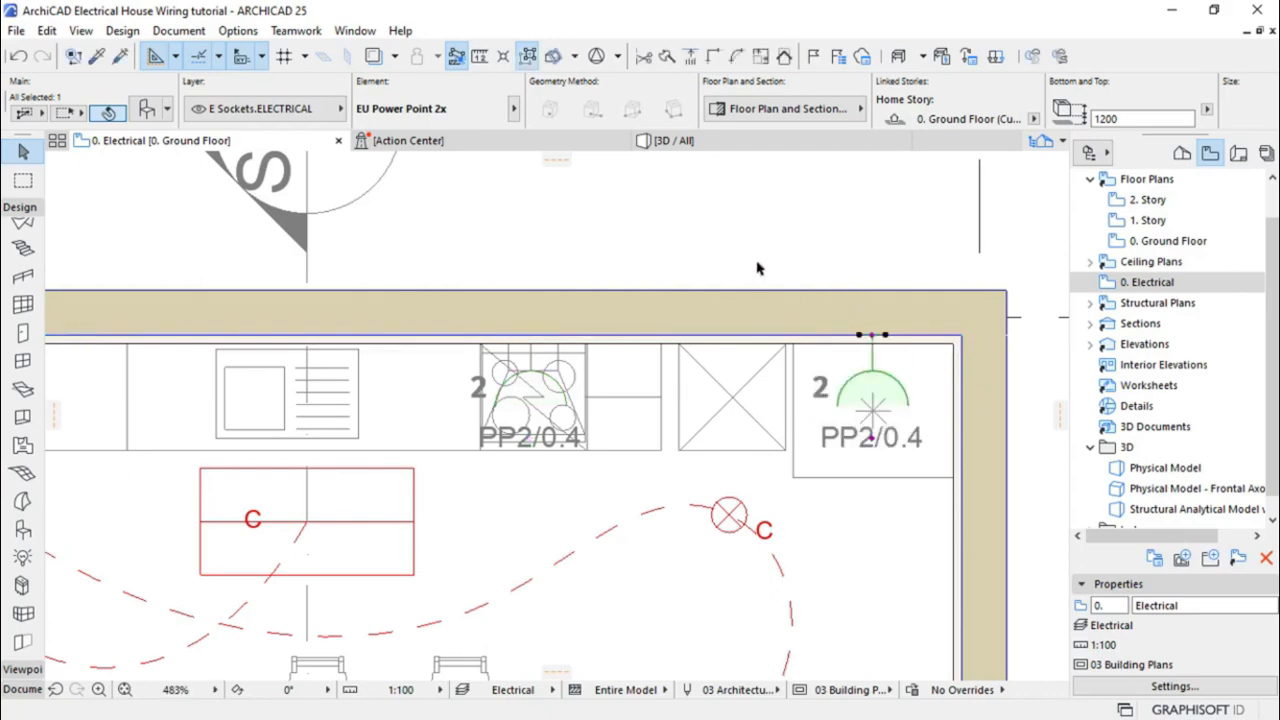
{"action": "scroll", "coordinate": [757, 266], "scroll_direction": "down", "scroll_amount": 5}
{"action": "scroll", "coordinate": [743, 247], "scroll_direction": "down", "scroll_amount": 3}
{"action": "scroll", "coordinate": [713, 248], "scroll_direction": "down", "scroll_amount": 1}
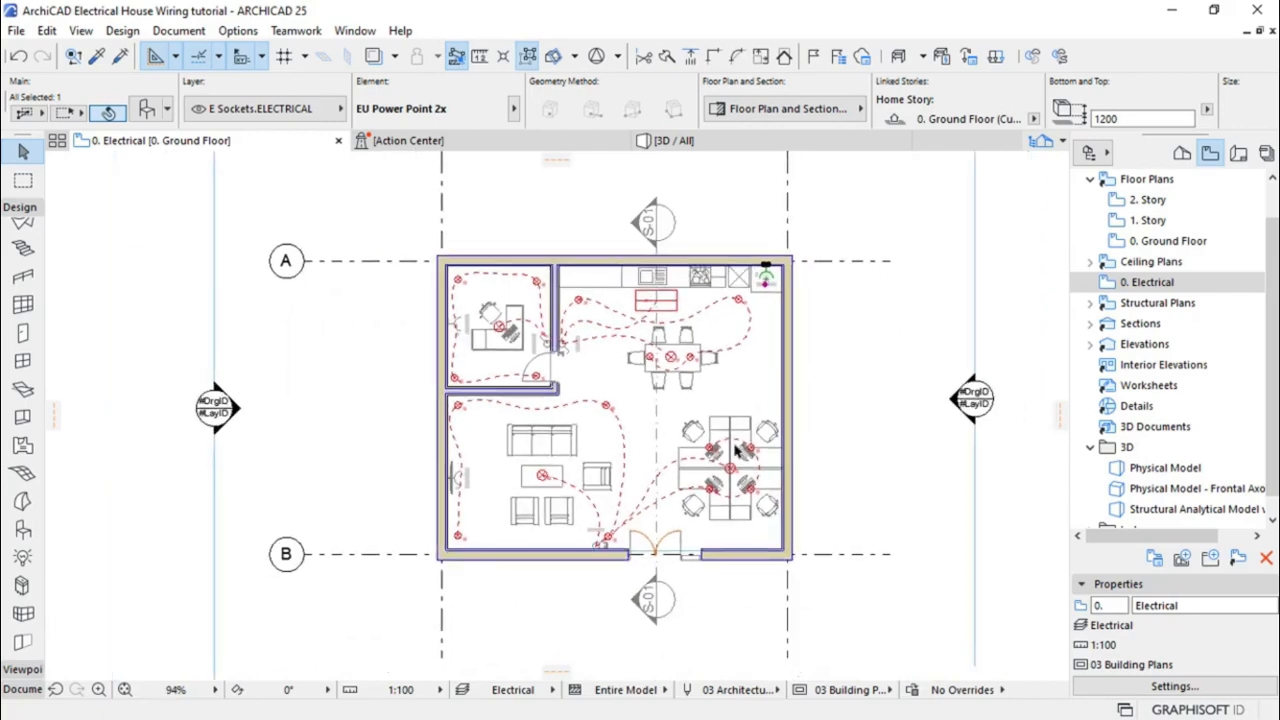
Place a copy of the PP2/0.4 socket at the four-desk workstation cluster
{"action": "scroll", "coordinate": [743, 452], "scroll_direction": "up", "scroll_amount": 2}
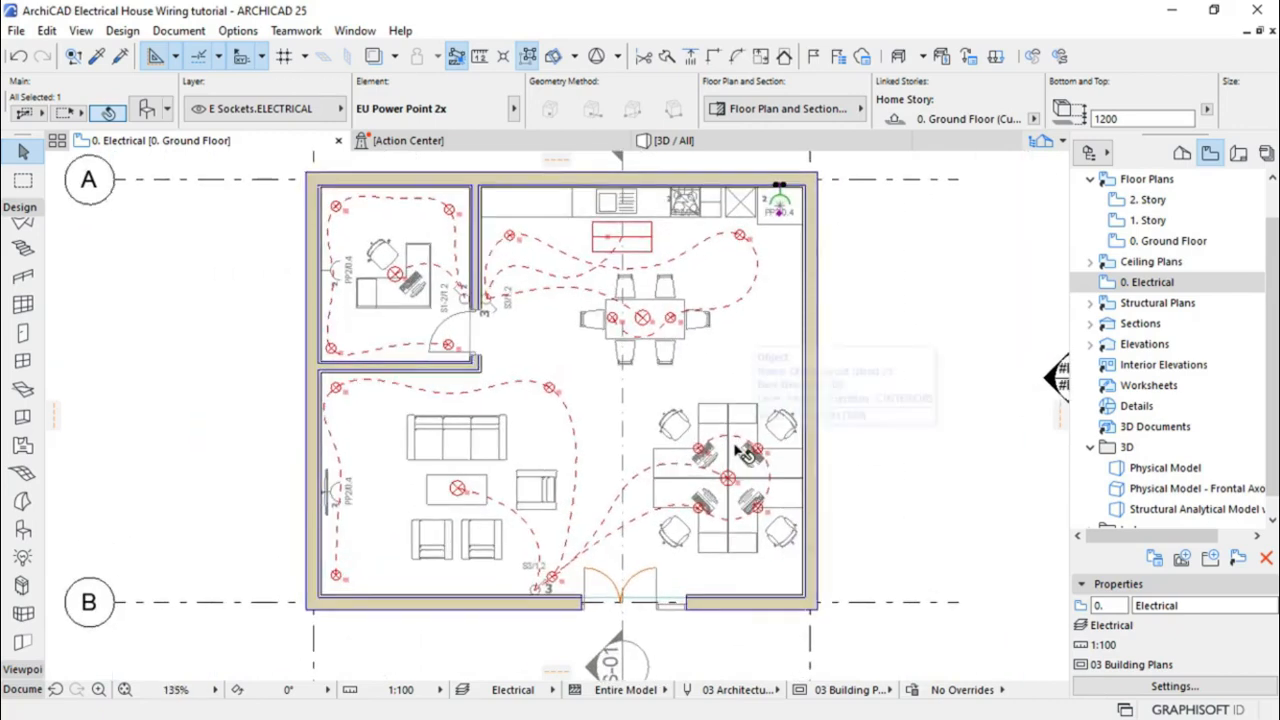
{"action": "scroll", "coordinate": [743, 452], "scroll_direction": "up", "scroll_amount": 1}
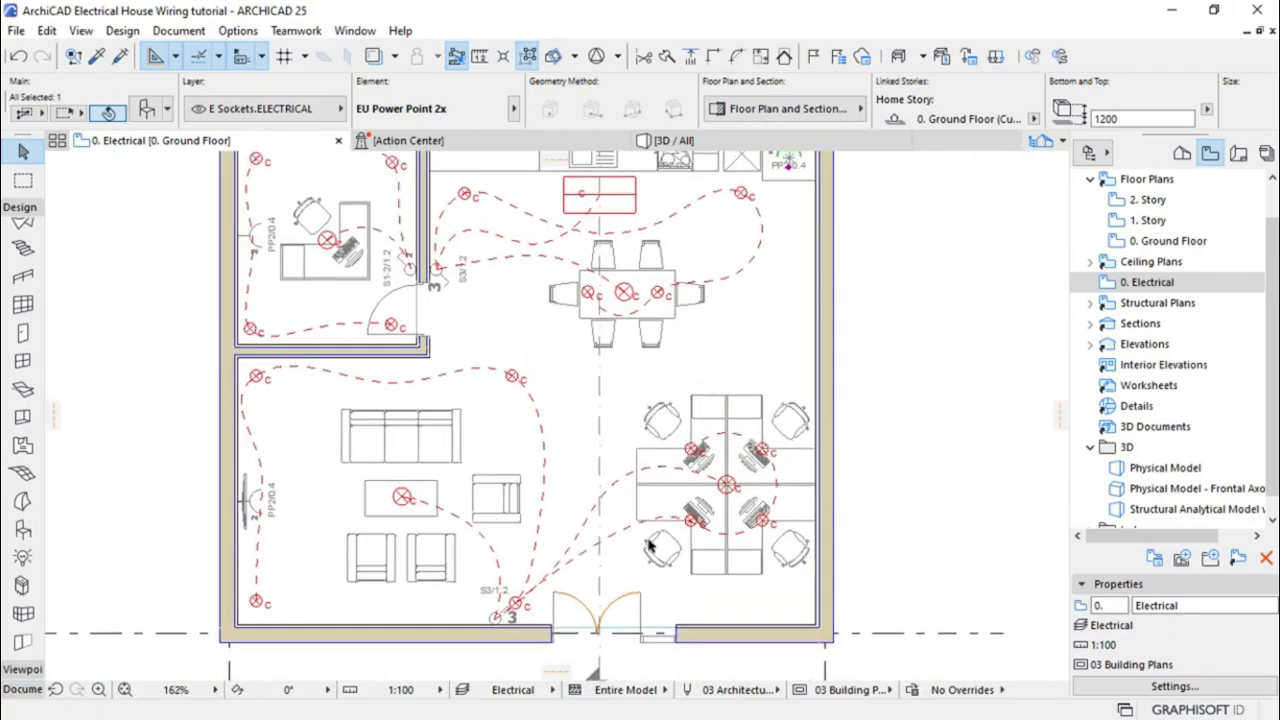
{"action": "scroll", "coordinate": [600, 590], "scroll_direction": "down", "scroll_amount": 1}
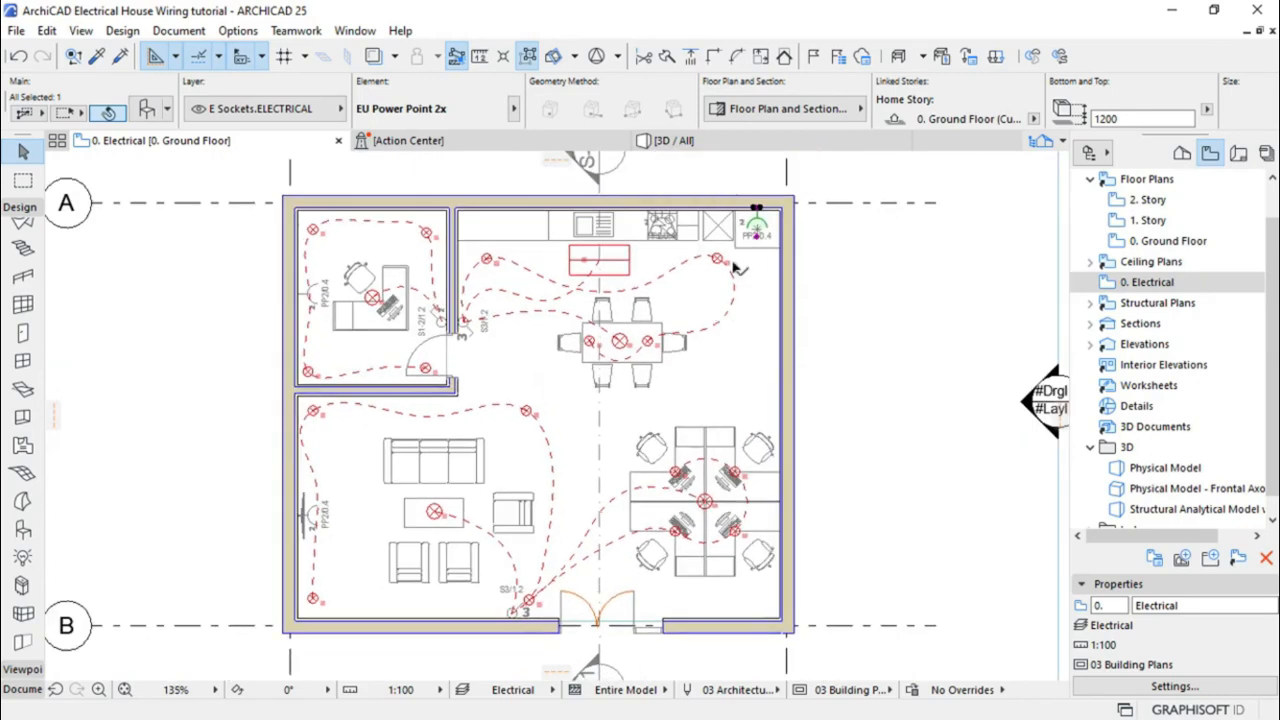
{"action": "left_click", "coordinate": [757, 211]}
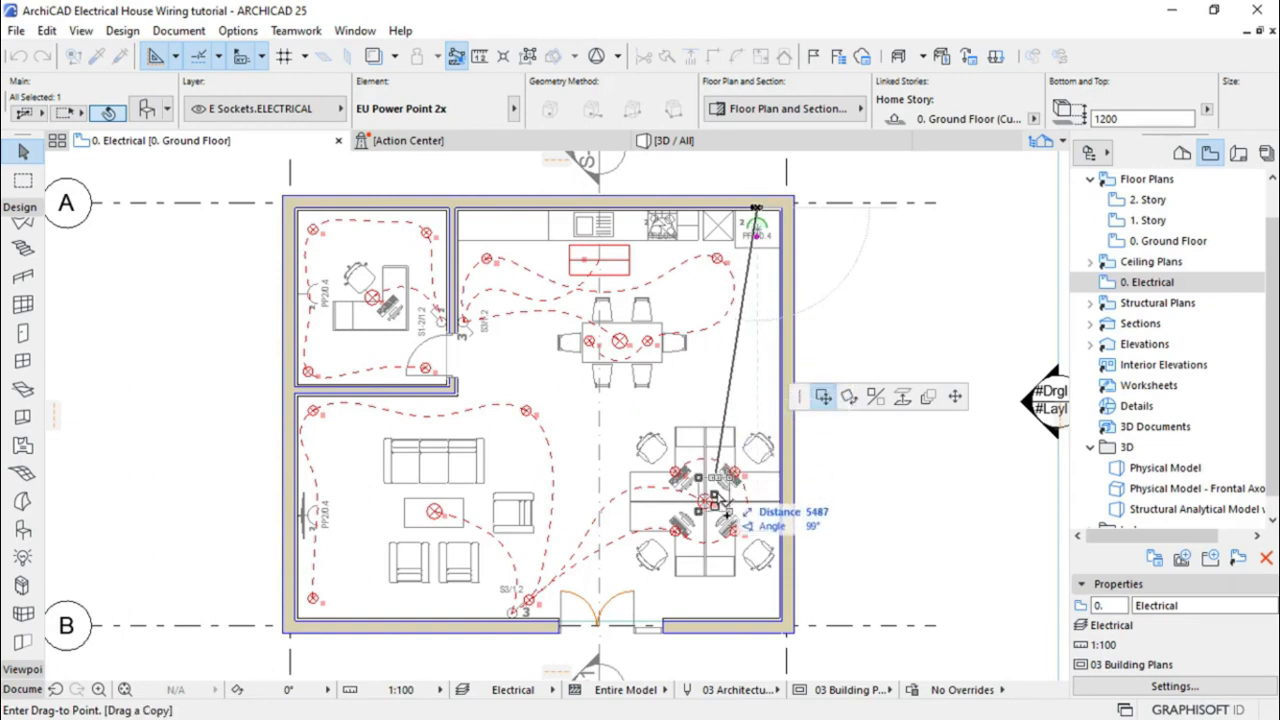
{"action": "scroll", "coordinate": [745, 525], "scroll_direction": "up", "scroll_amount": 5}
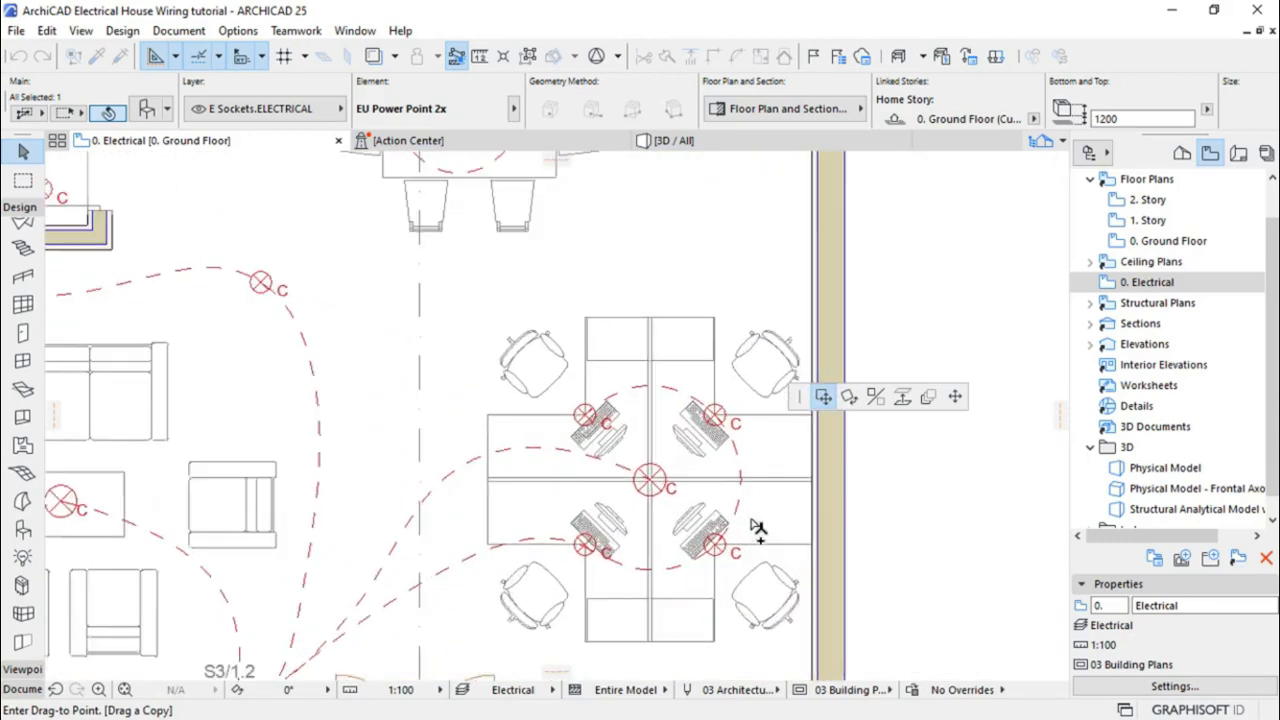
{"action": "left_click", "coordinate": [785, 456]}
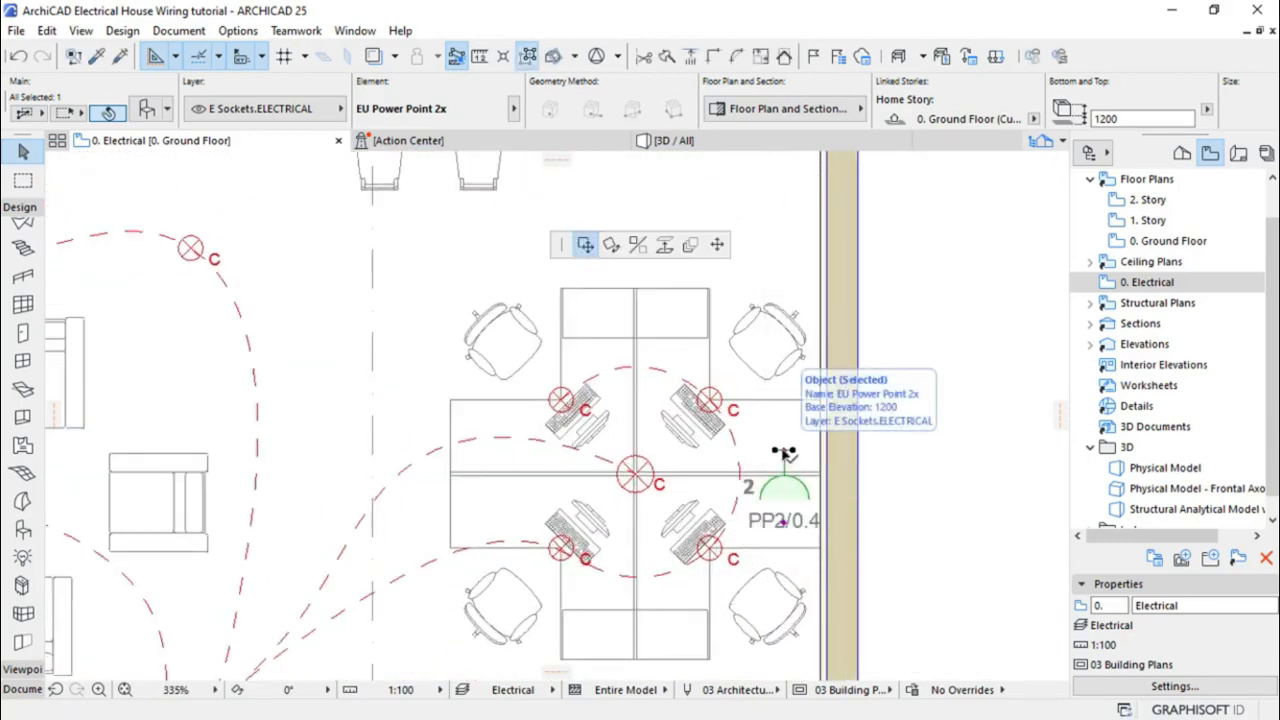
Rotate the workstation socket by -90°
{"action": "left_click", "coordinate": [785, 454]}
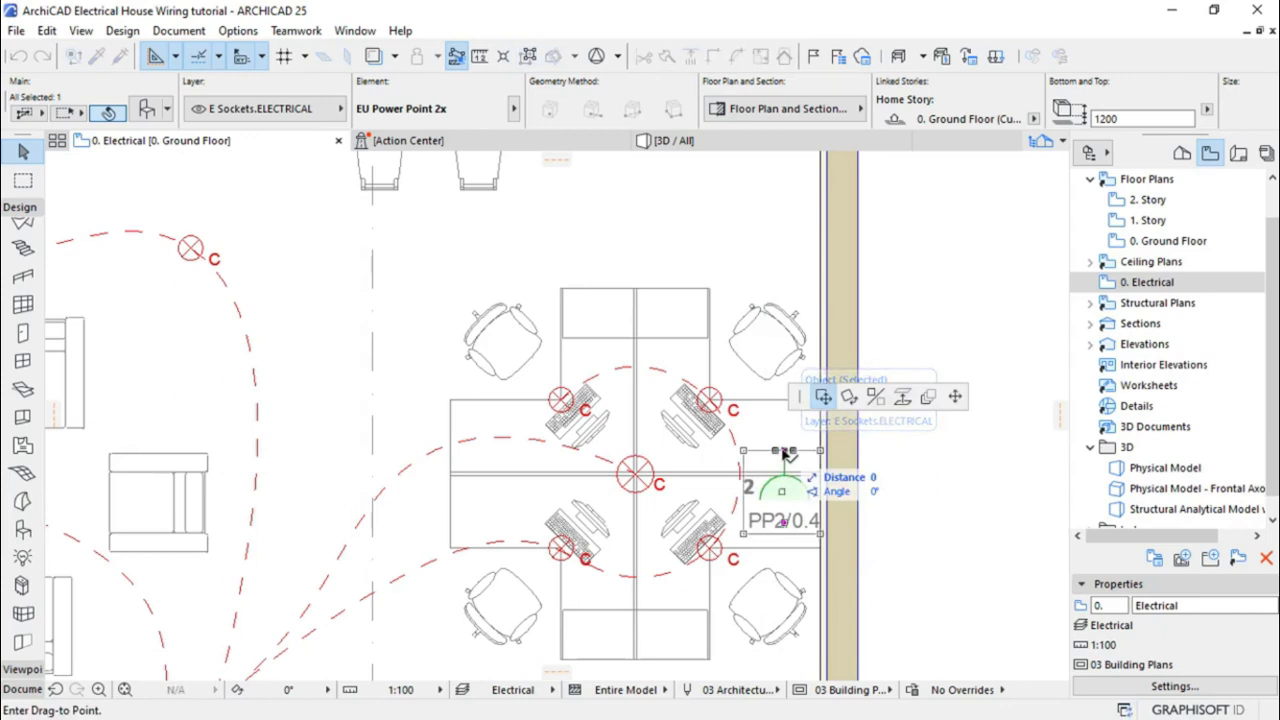
{"action": "left_click", "coordinate": [848, 399]}
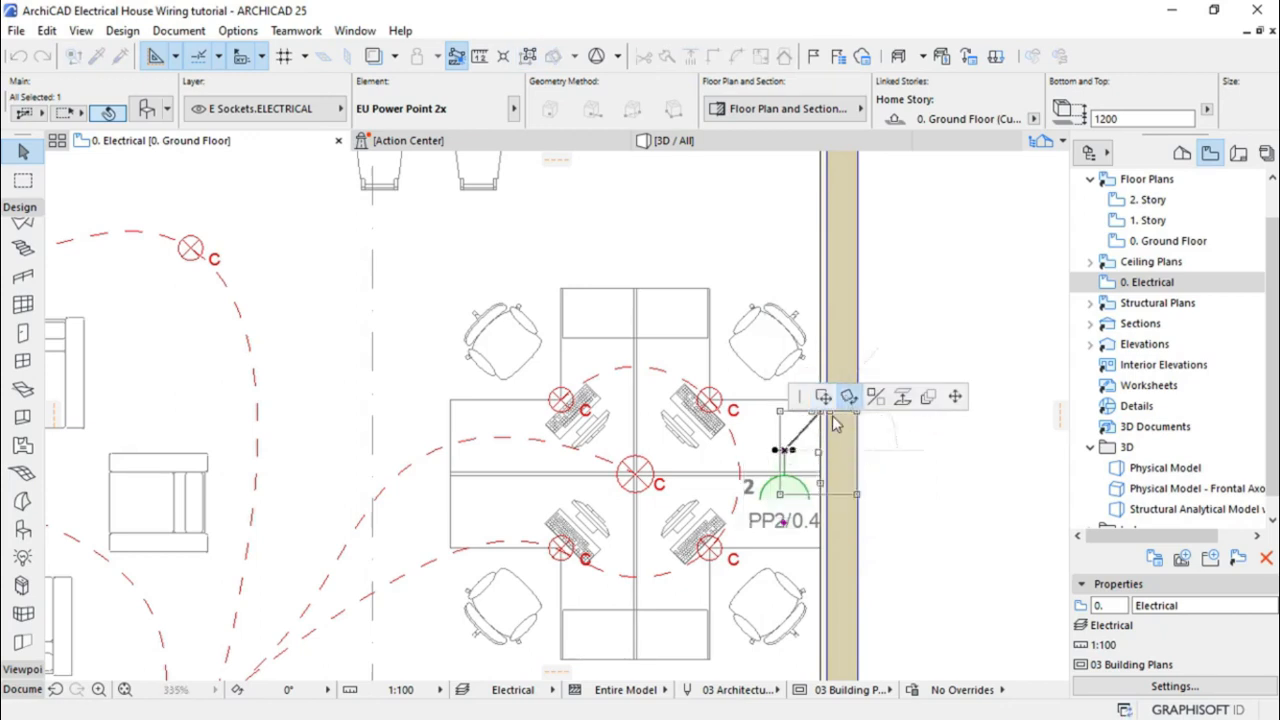
{"action": "left_click", "coordinate": [785, 451]}
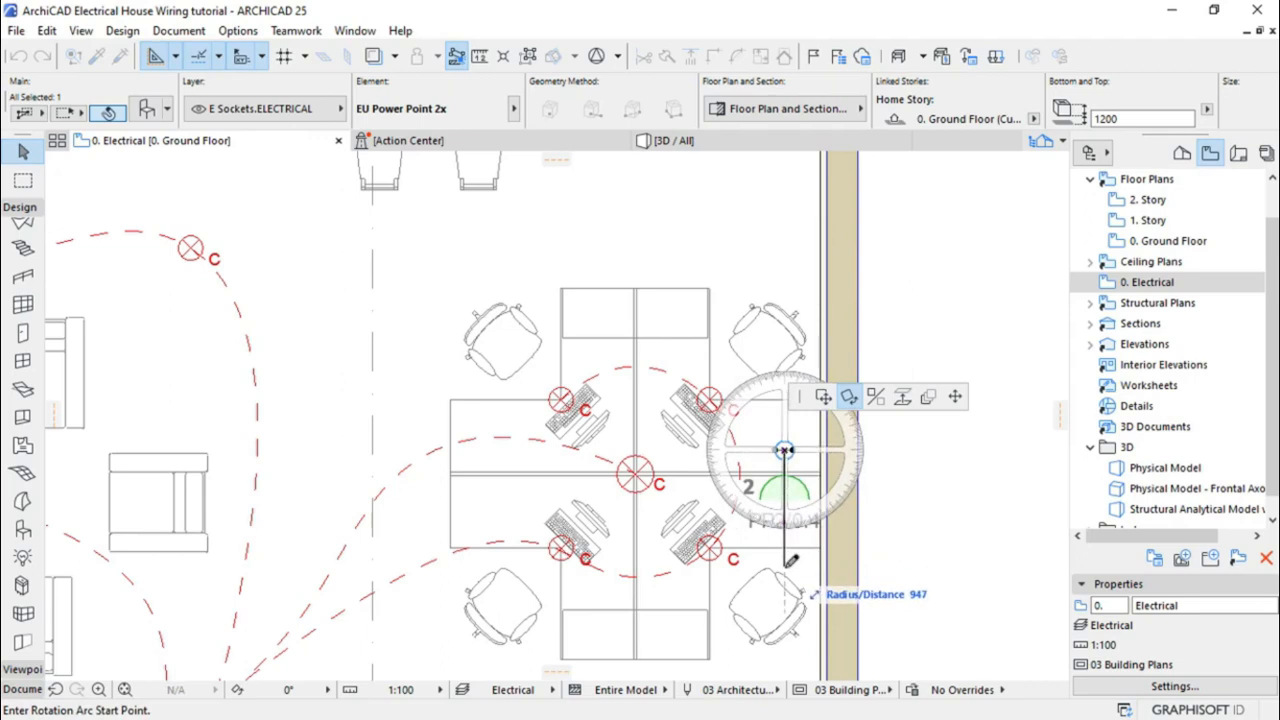
{"action": "left_click", "coordinate": [785, 566]}
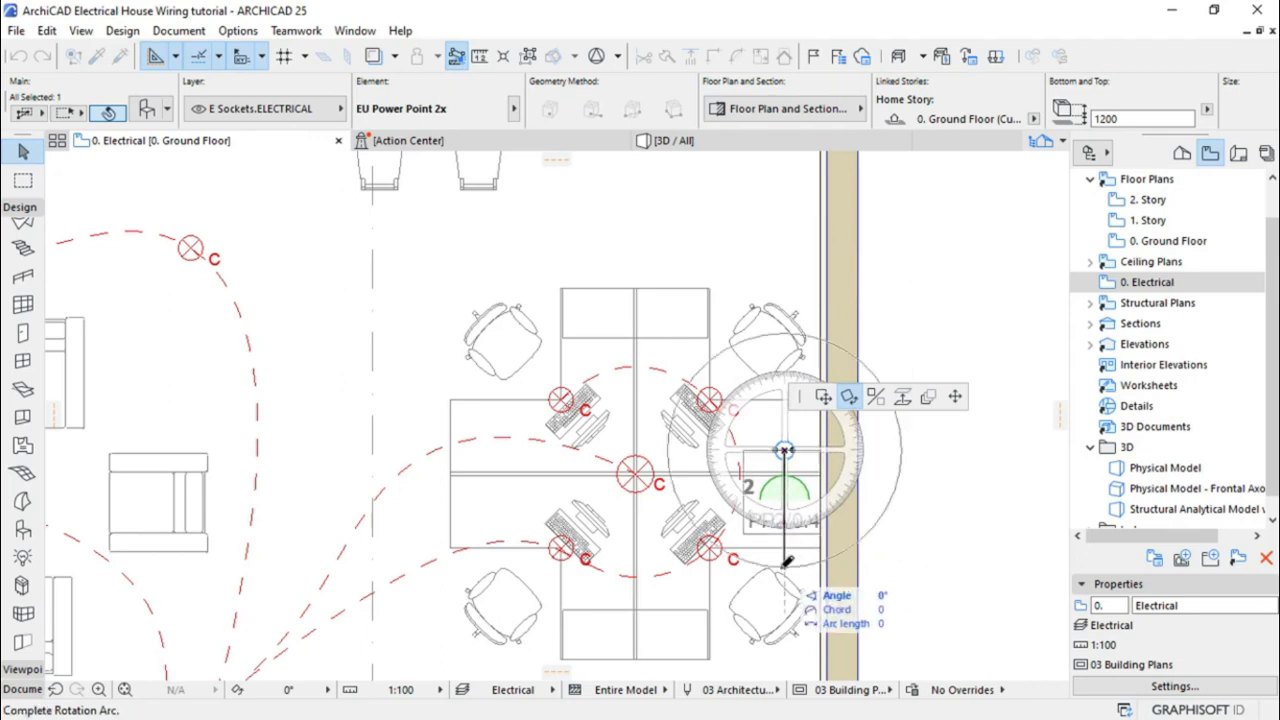
{"action": "left_click", "coordinate": [652, 446]}
Move the rotated socket onto the wall beside the desks
{"action": "scroll", "coordinate": [772, 478], "scroll_direction": "up", "scroll_amount": 5}
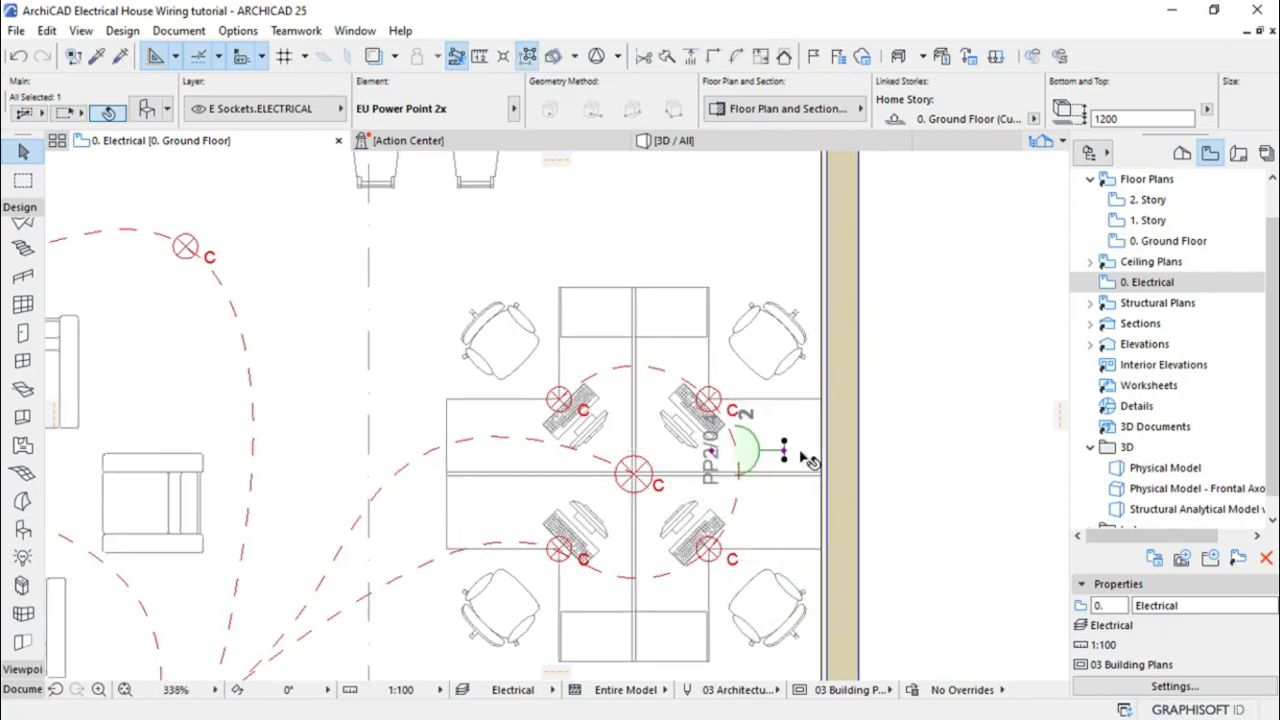
{"action": "left_click", "coordinate": [752, 450]}
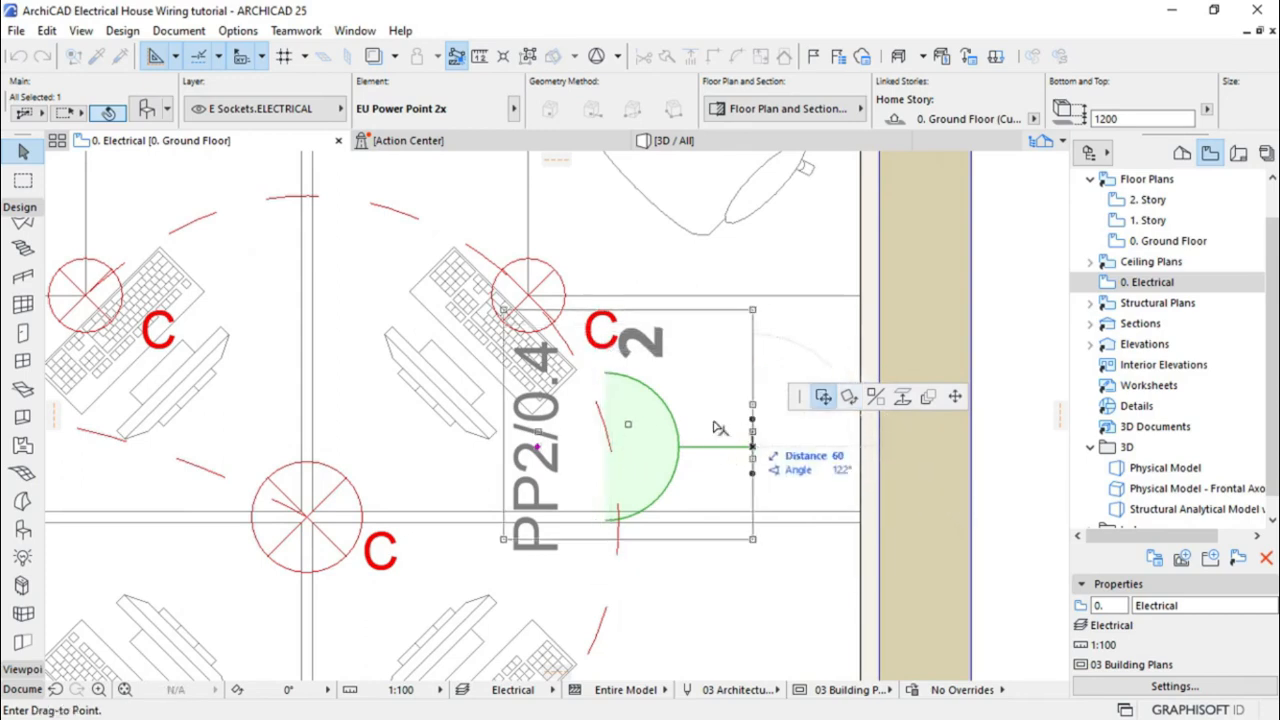
{"action": "scroll", "coordinate": [596, 402], "scroll_direction": "down", "scroll_amount": 3}
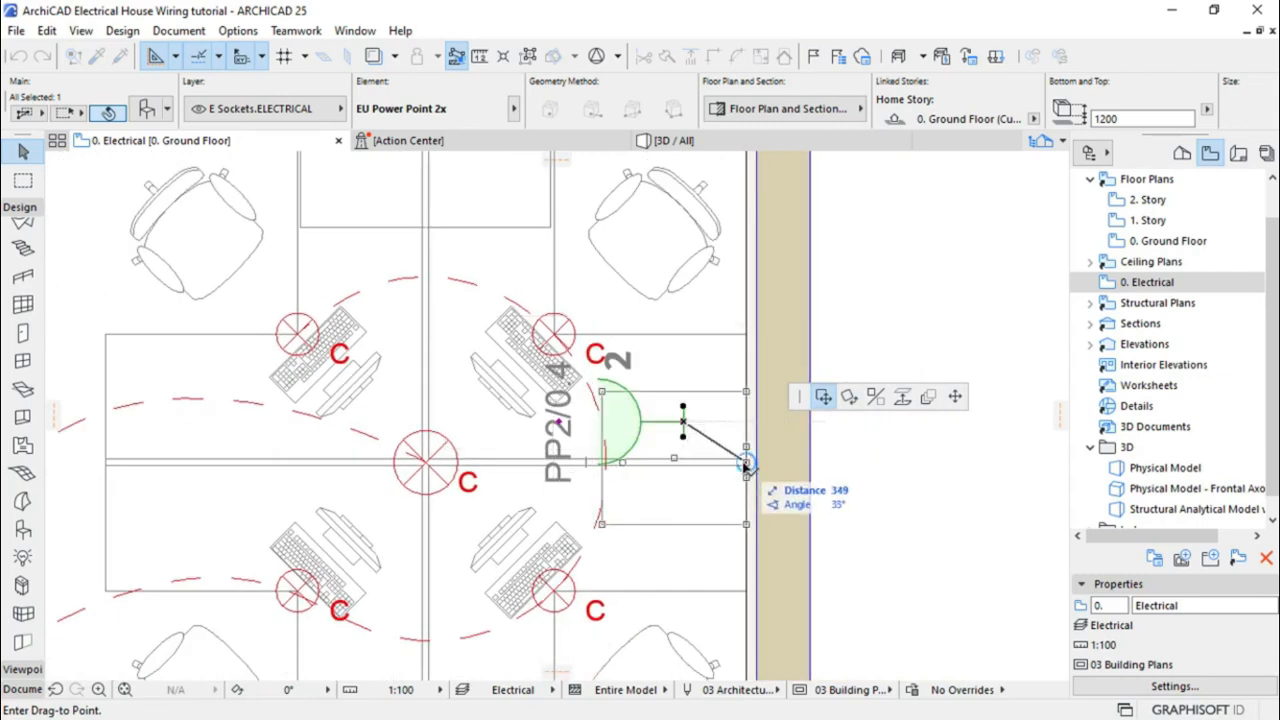
{"action": "left_click", "coordinate": [745, 465]}
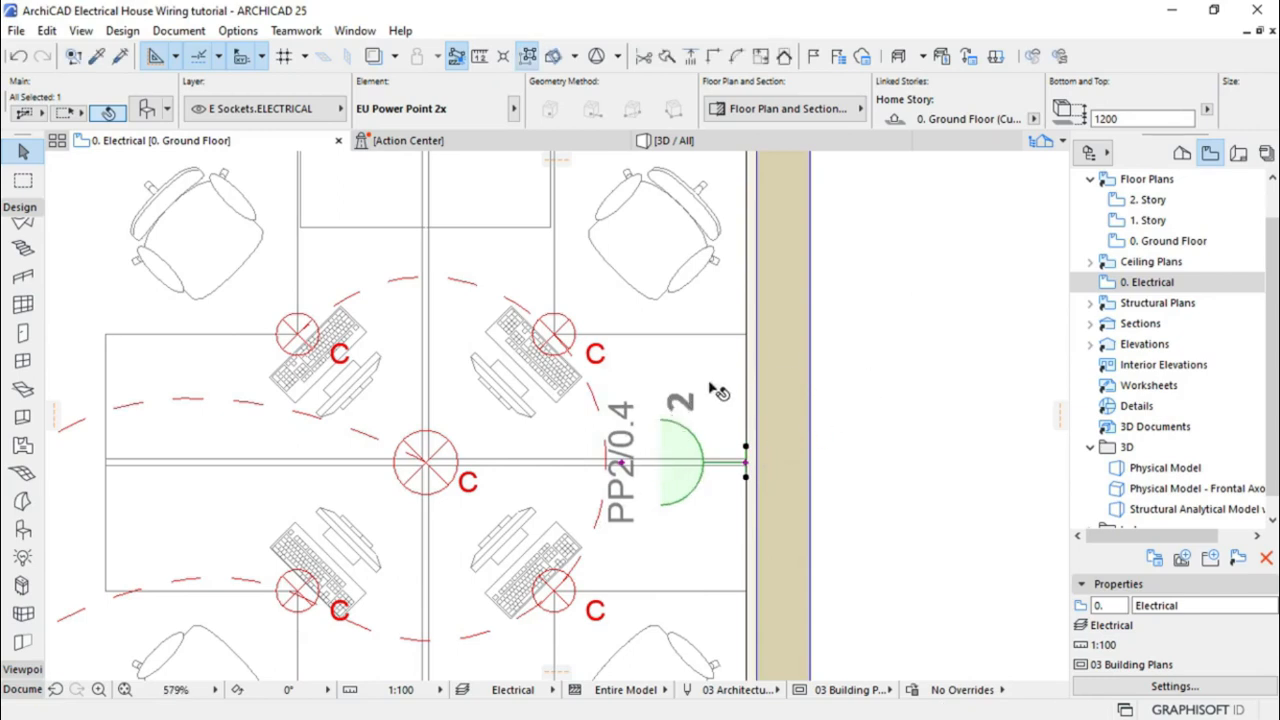
{"action": "scroll", "coordinate": [710, 372], "scroll_direction": "down", "scroll_amount": 1}
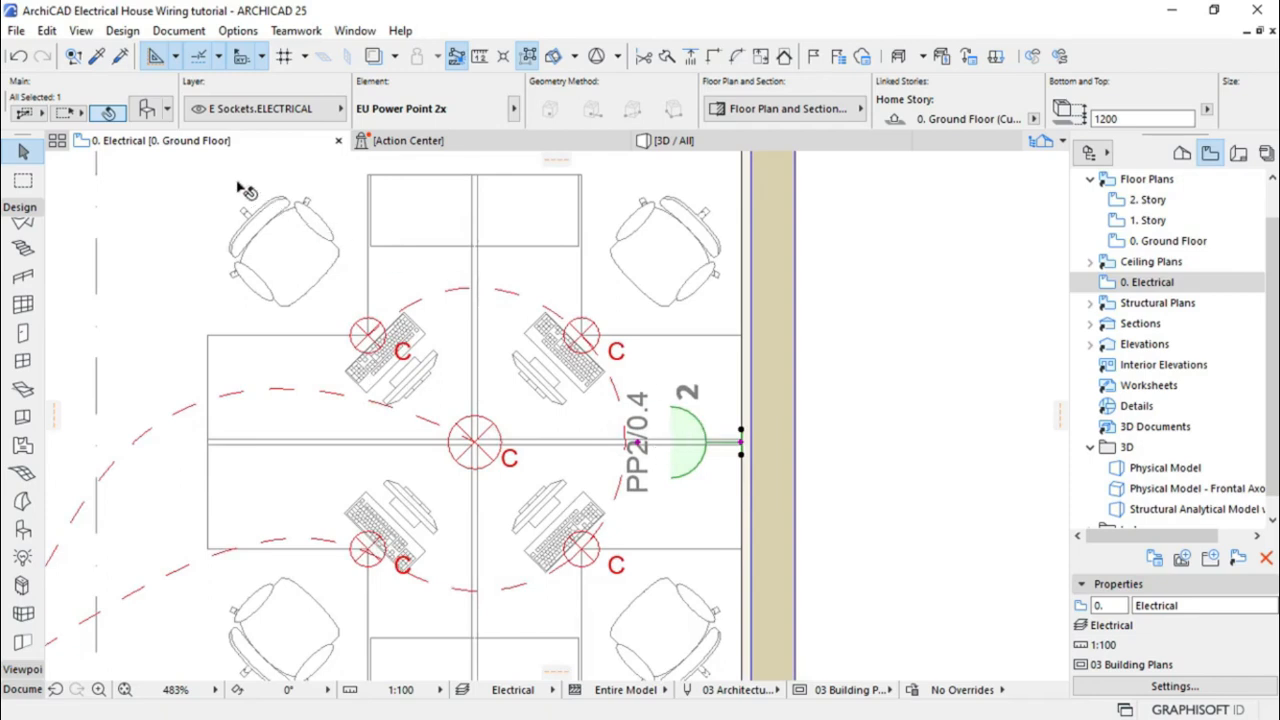
Make the selected socket an EU Power Point 4x and enable custom symbol sizes
{"action": "left_click", "coordinate": [147, 113]}
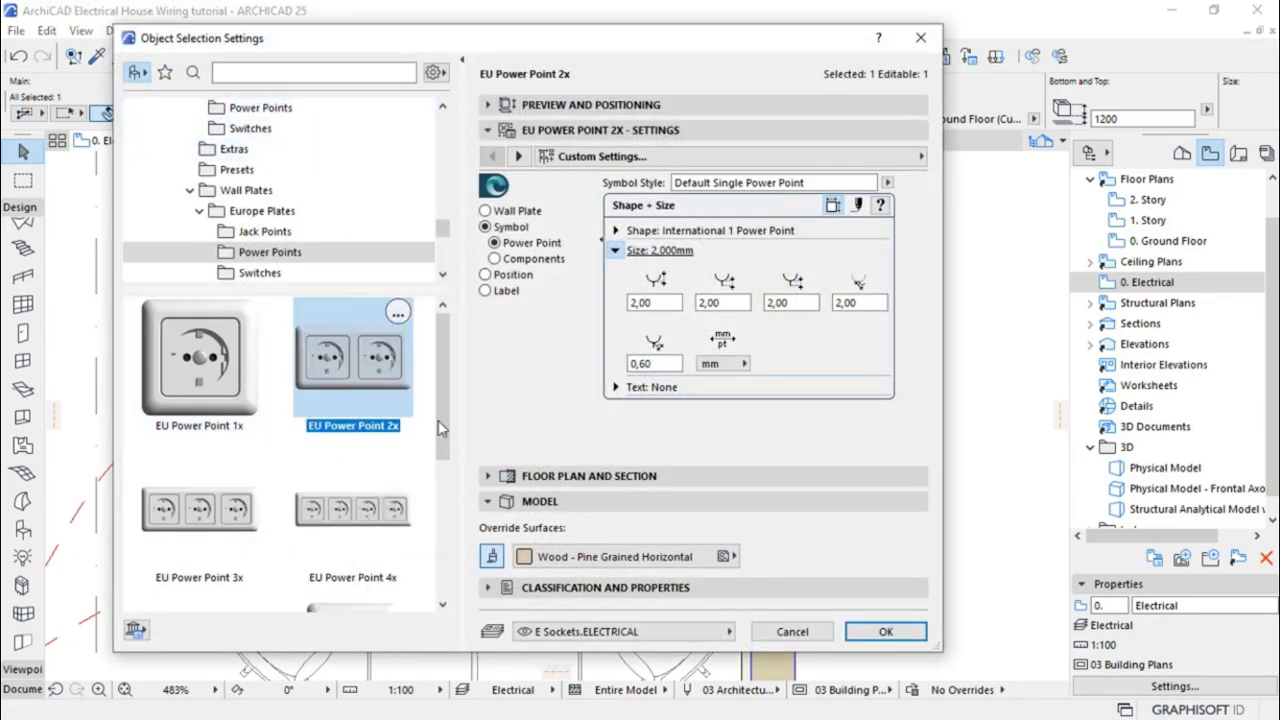
{"action": "left_click", "coordinate": [348, 523]}
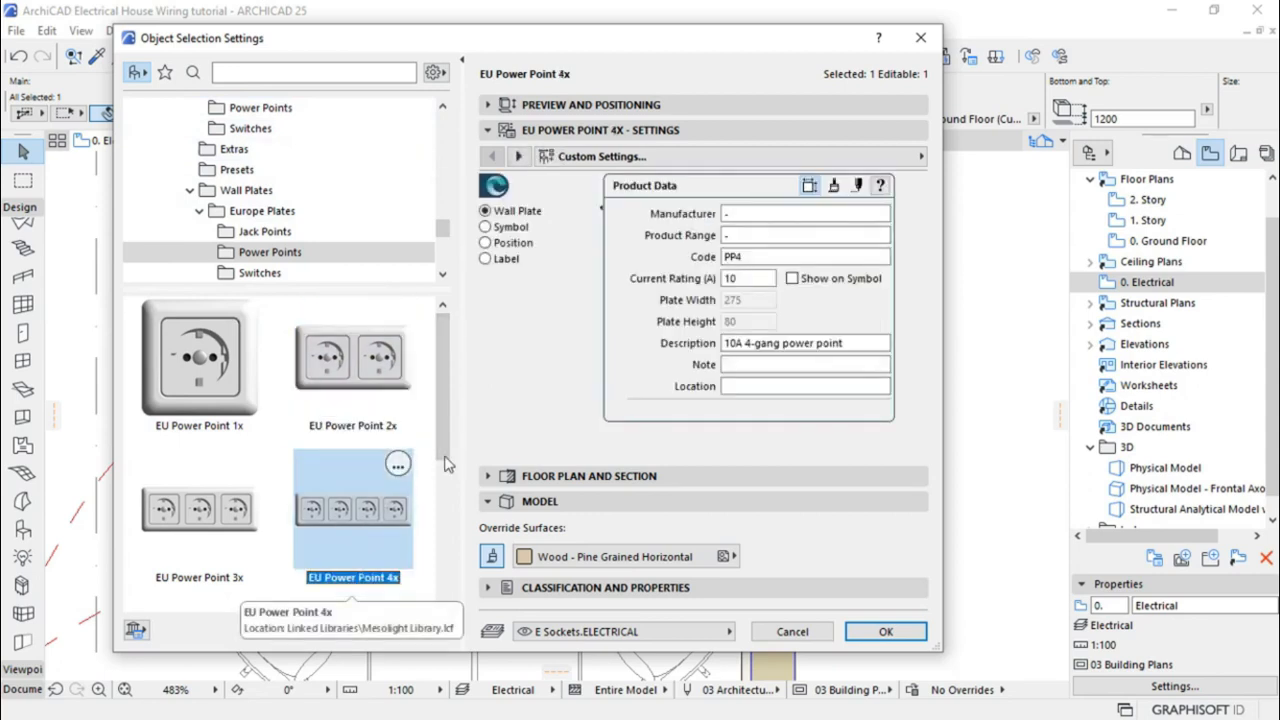
{"action": "left_click", "coordinate": [486, 227]}
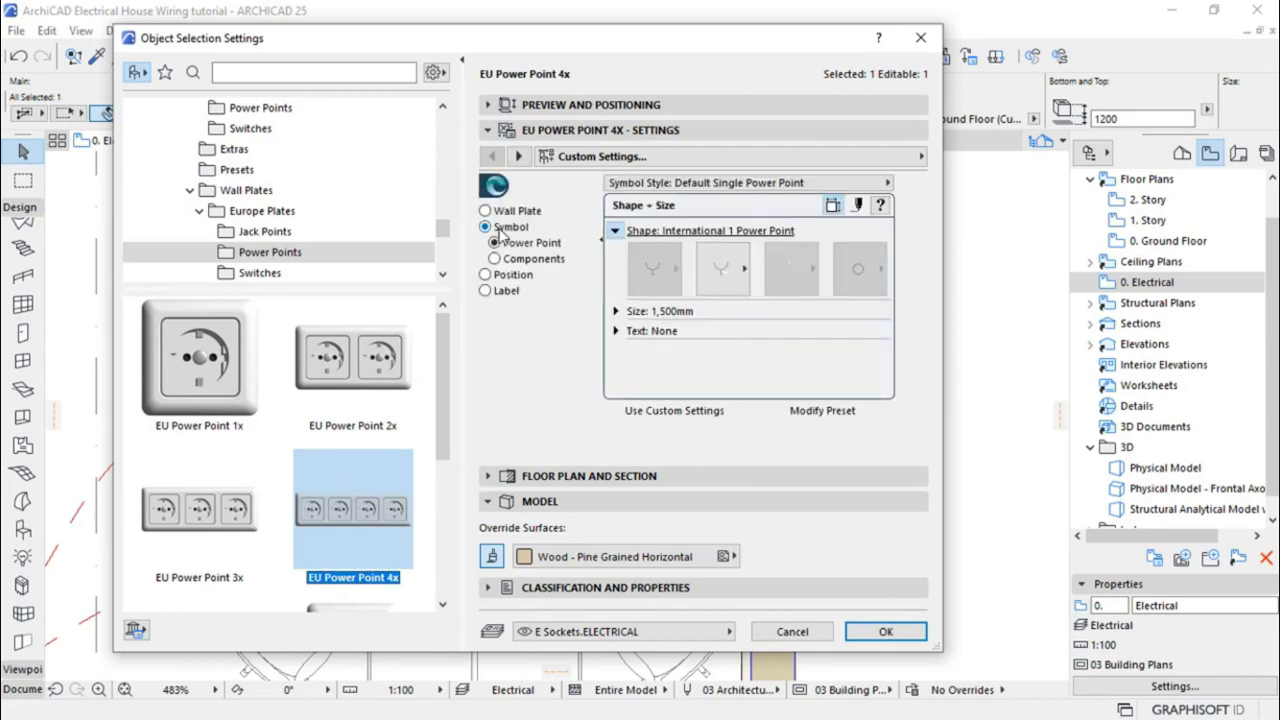
{"action": "left_click", "coordinate": [616, 311]}
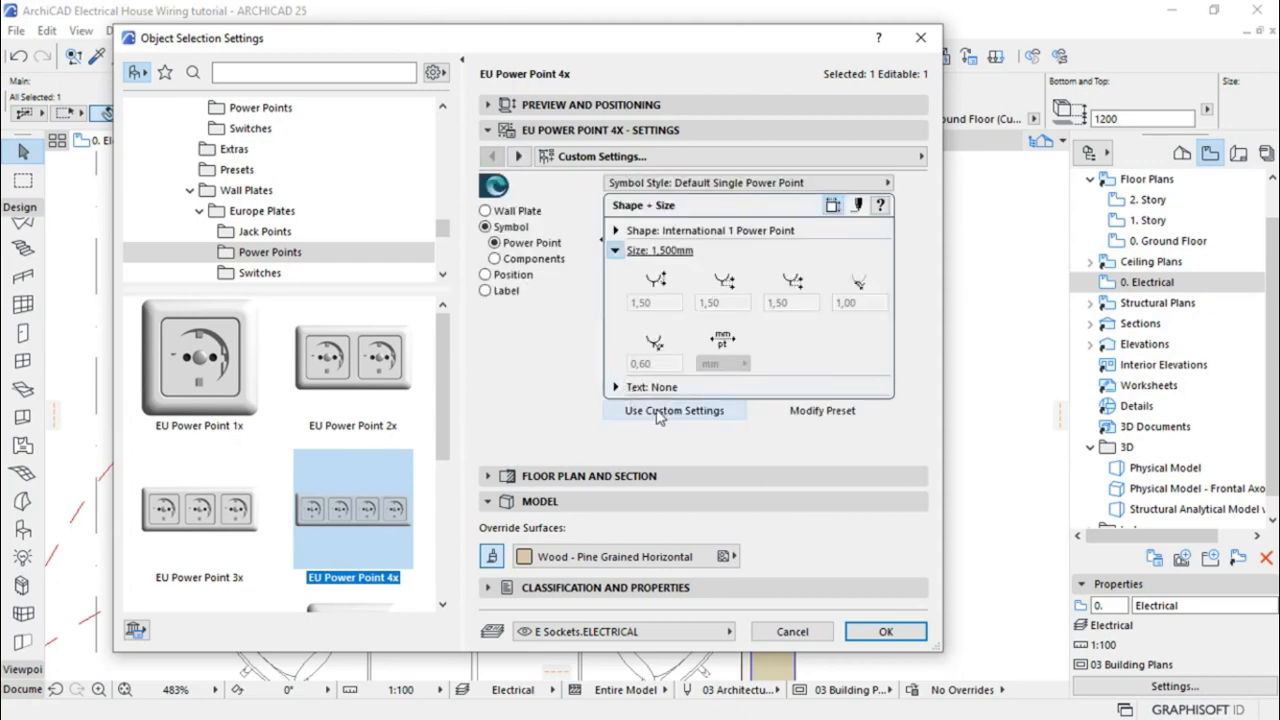
{"action": "left_click", "coordinate": [671, 411]}
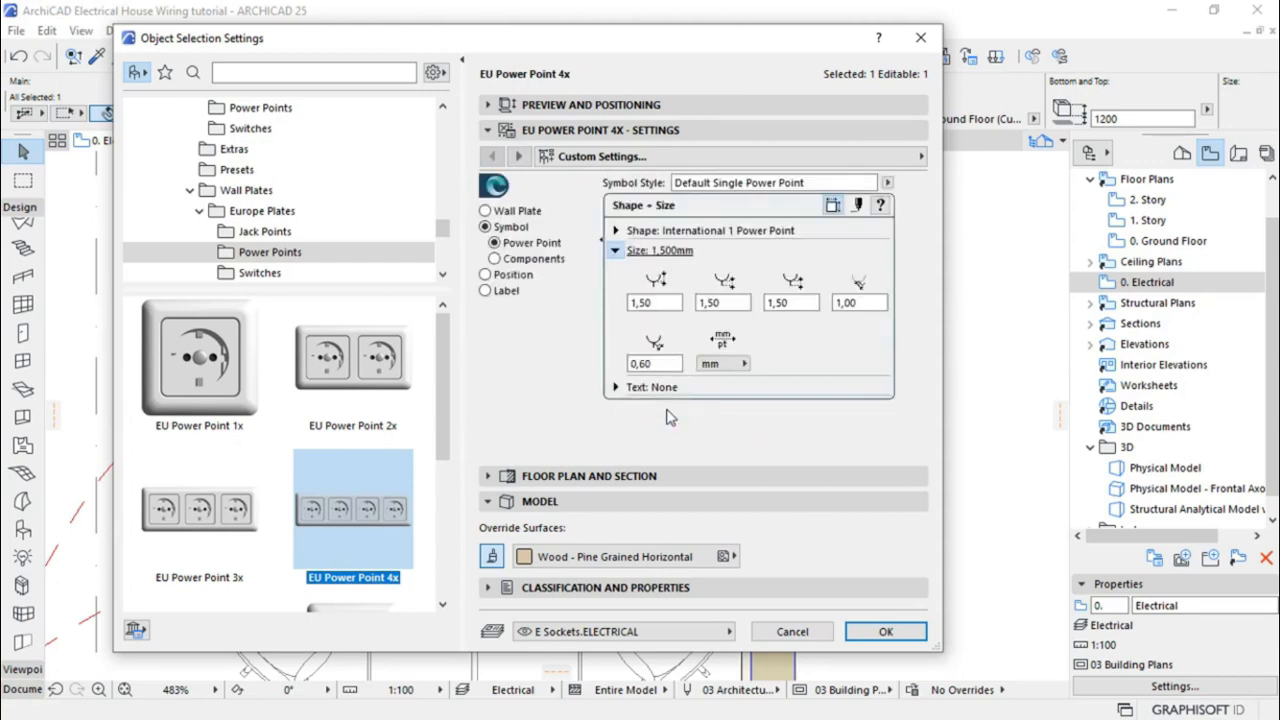
Raise the first three symbol size values from 1,50 to 2,00
{"action": "left_click_drag", "start_coordinate": [655, 302], "coordinate": [616, 300]}
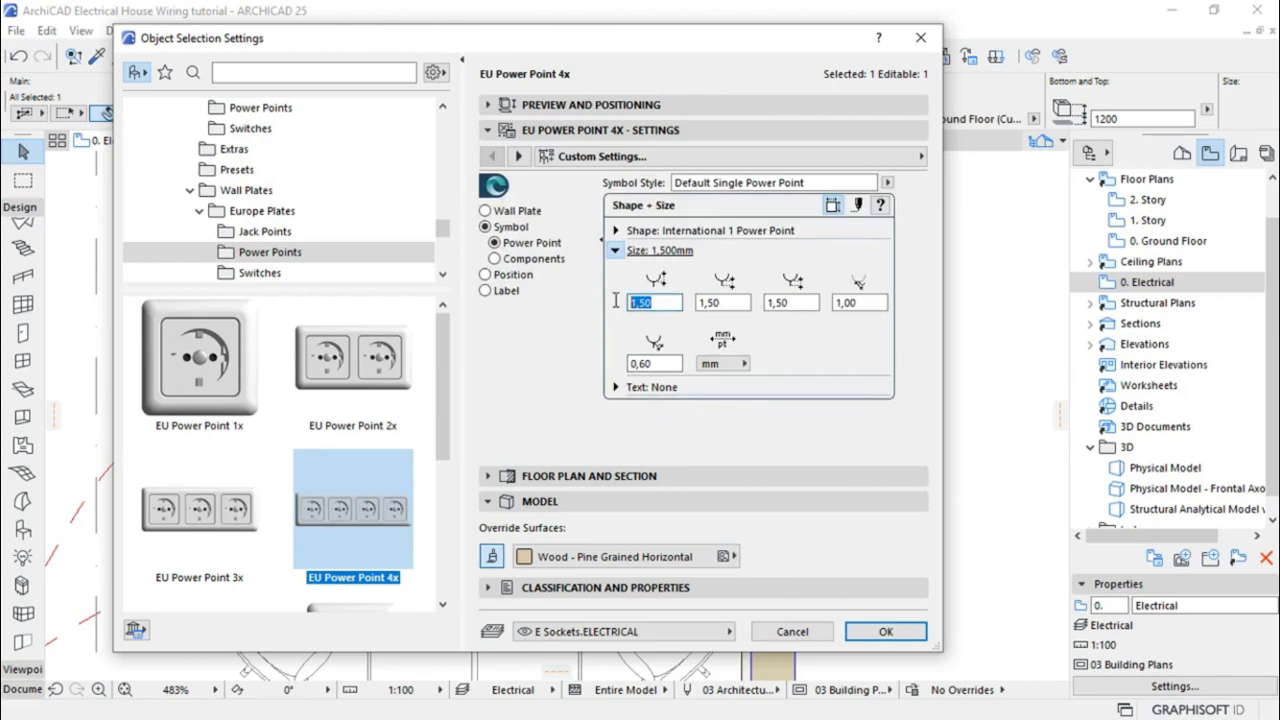
{"action": "type", "text": "2"}
{"action": "left_click", "coordinate": [703, 305]}
{"action": "left_click_drag", "start_coordinate": [740, 303], "coordinate": [694, 305]}
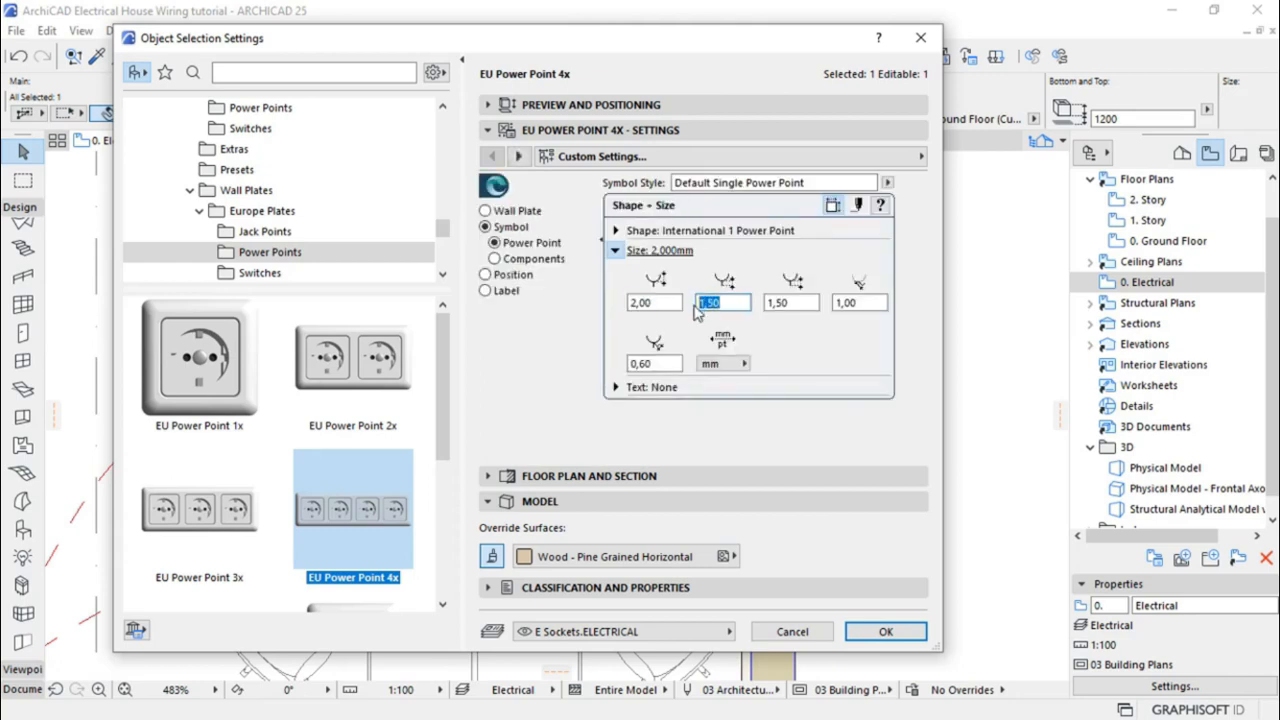
{"action": "type", "text": "2"}
{"action": "left_click", "coordinate": [770, 302]}
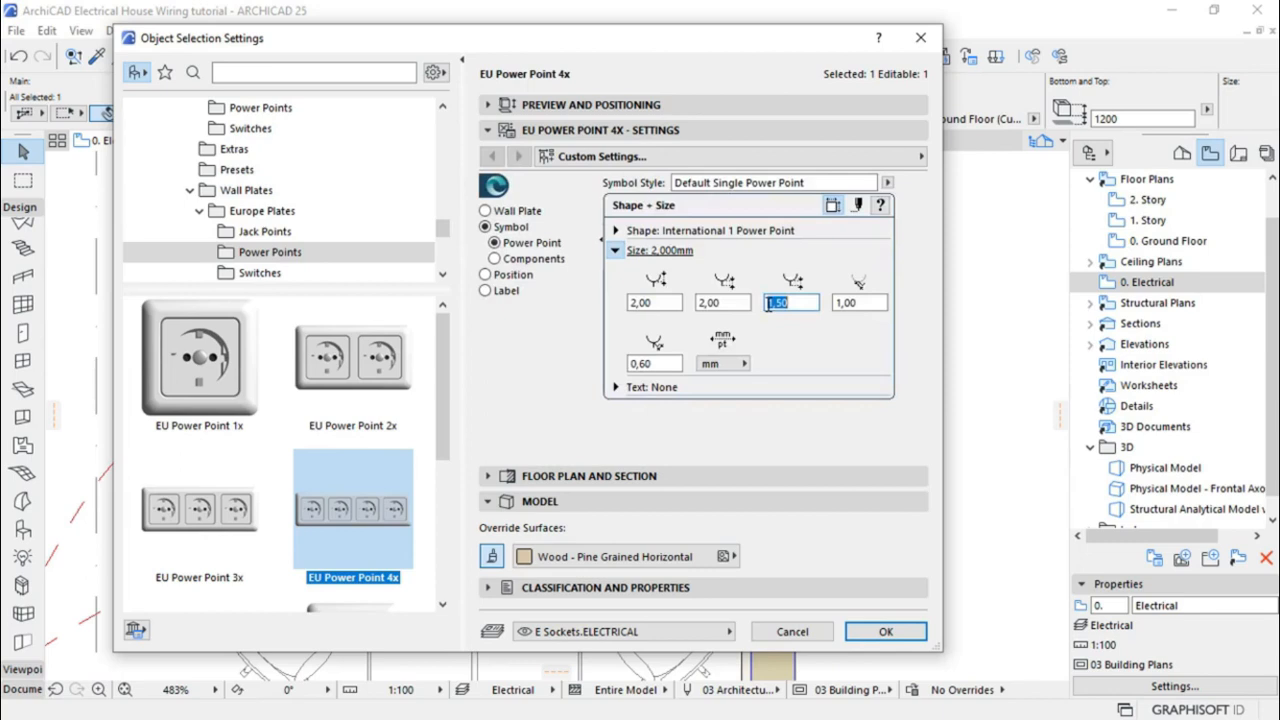
{"action": "type", "text": "2"}
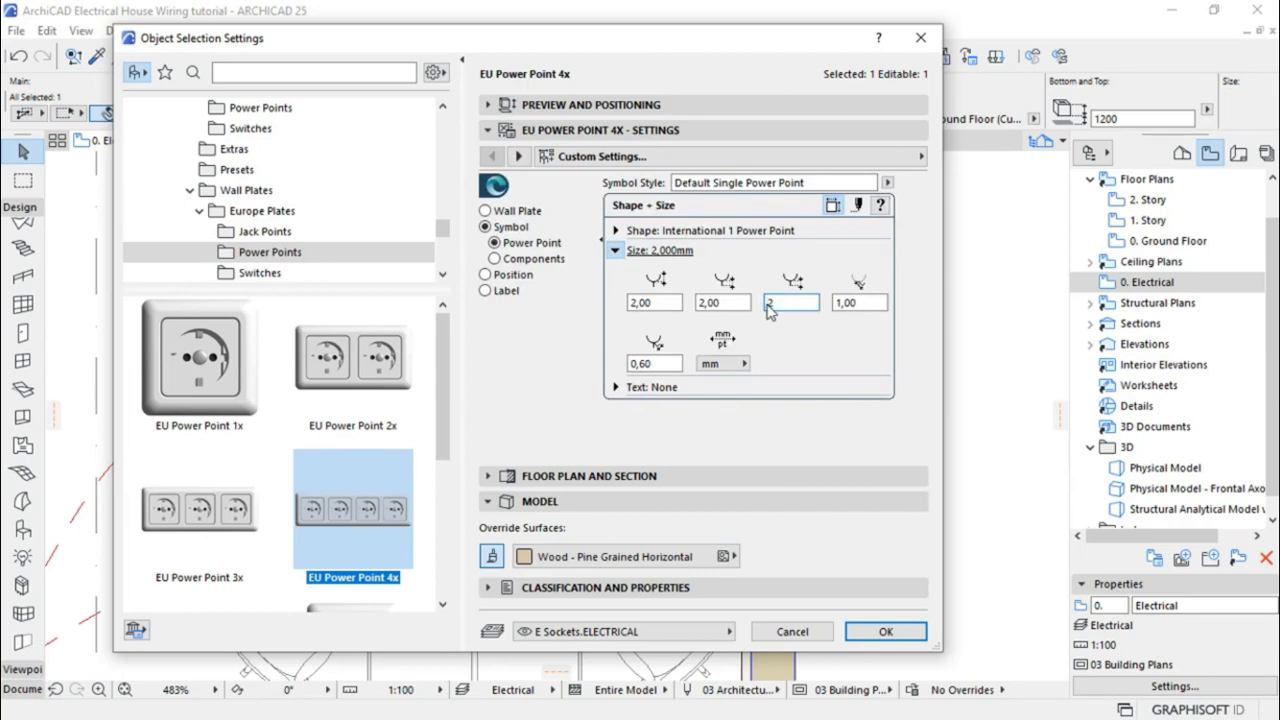
{"action": "left_click", "coordinate": [677, 358]}
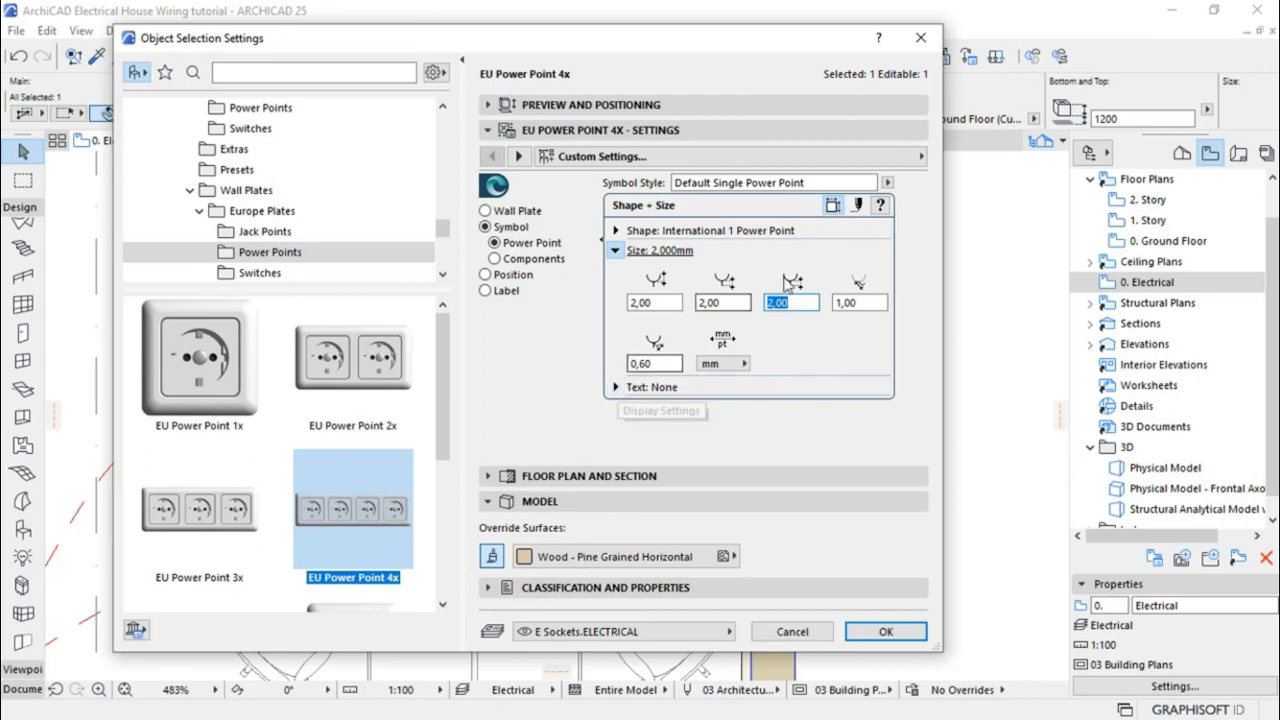
{"action": "left_click", "coordinate": [864, 205]}
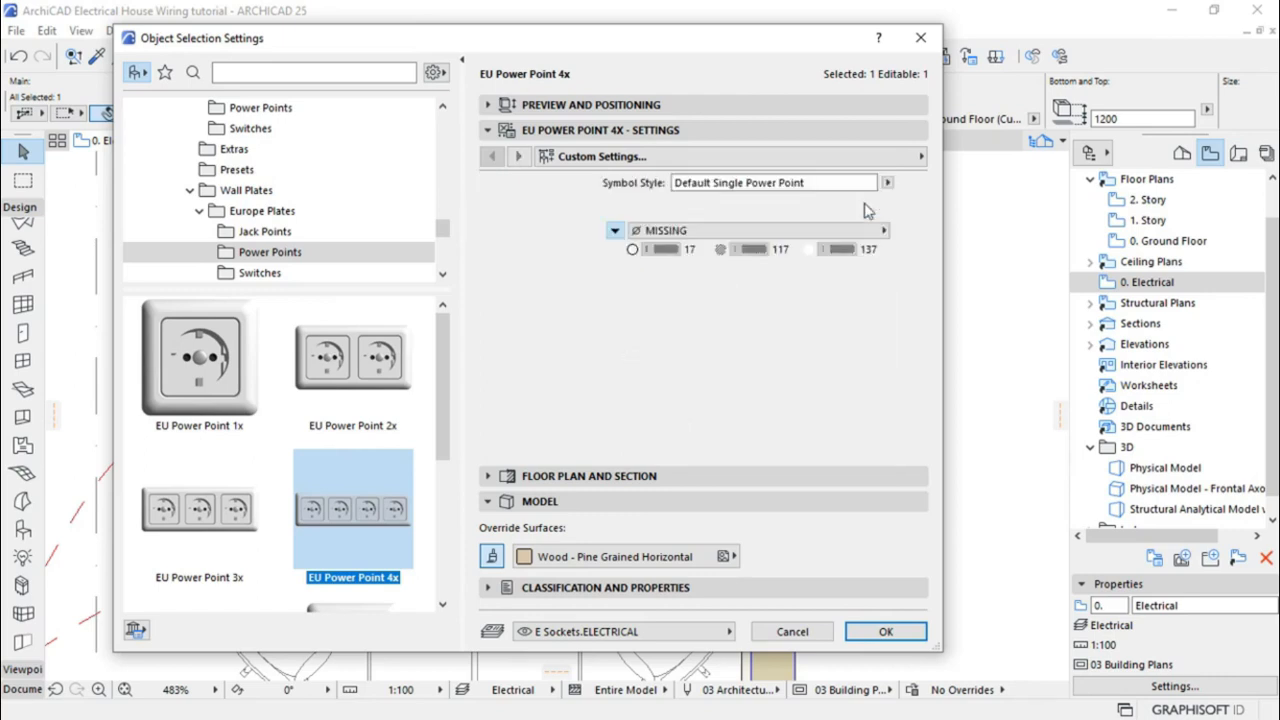
Use the Detail view style, set both symbol pens to 2 and make the background transparent
{"action": "left_click", "coordinate": [752, 234]}
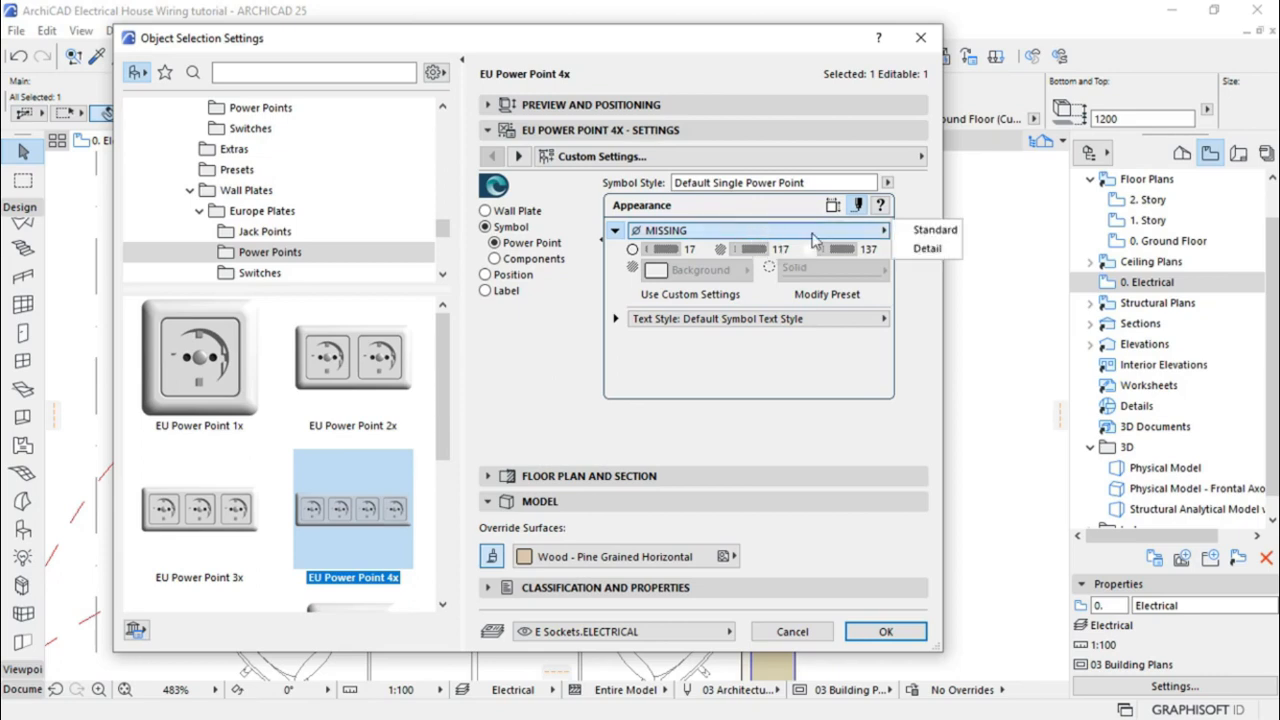
{"action": "left_click", "coordinate": [925, 250]}
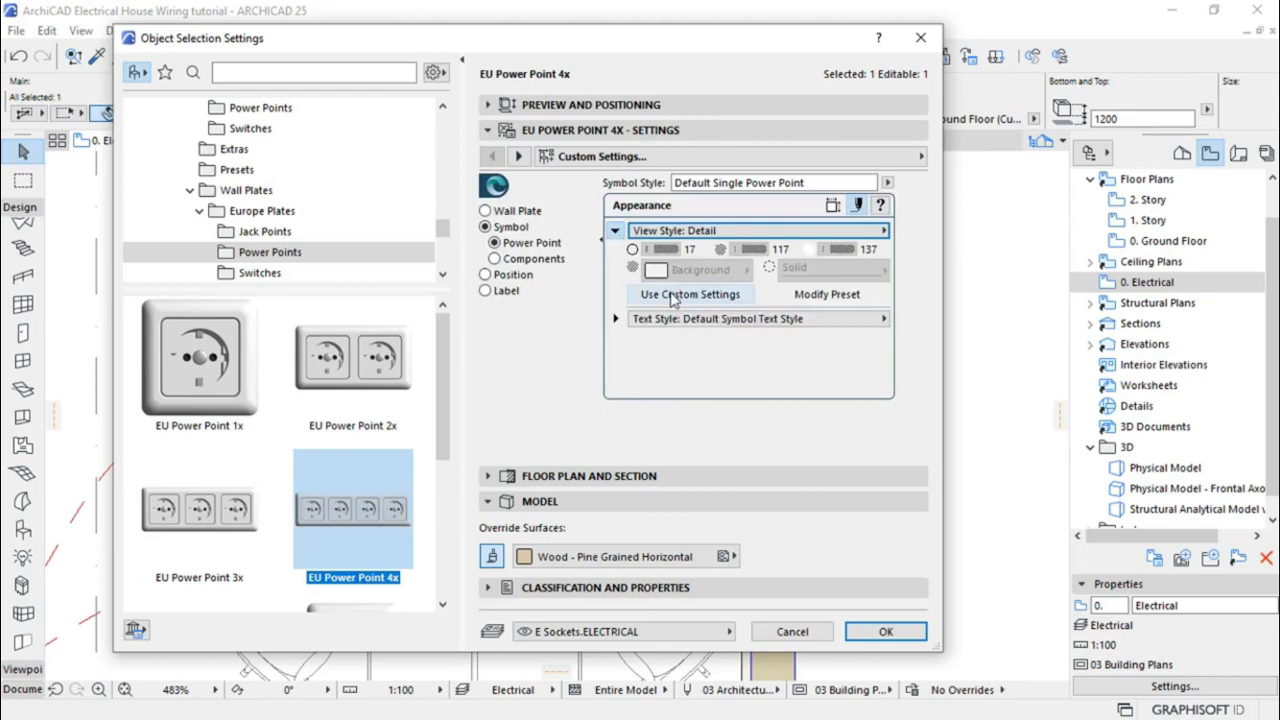
{"action": "left_click", "coordinate": [670, 296]}
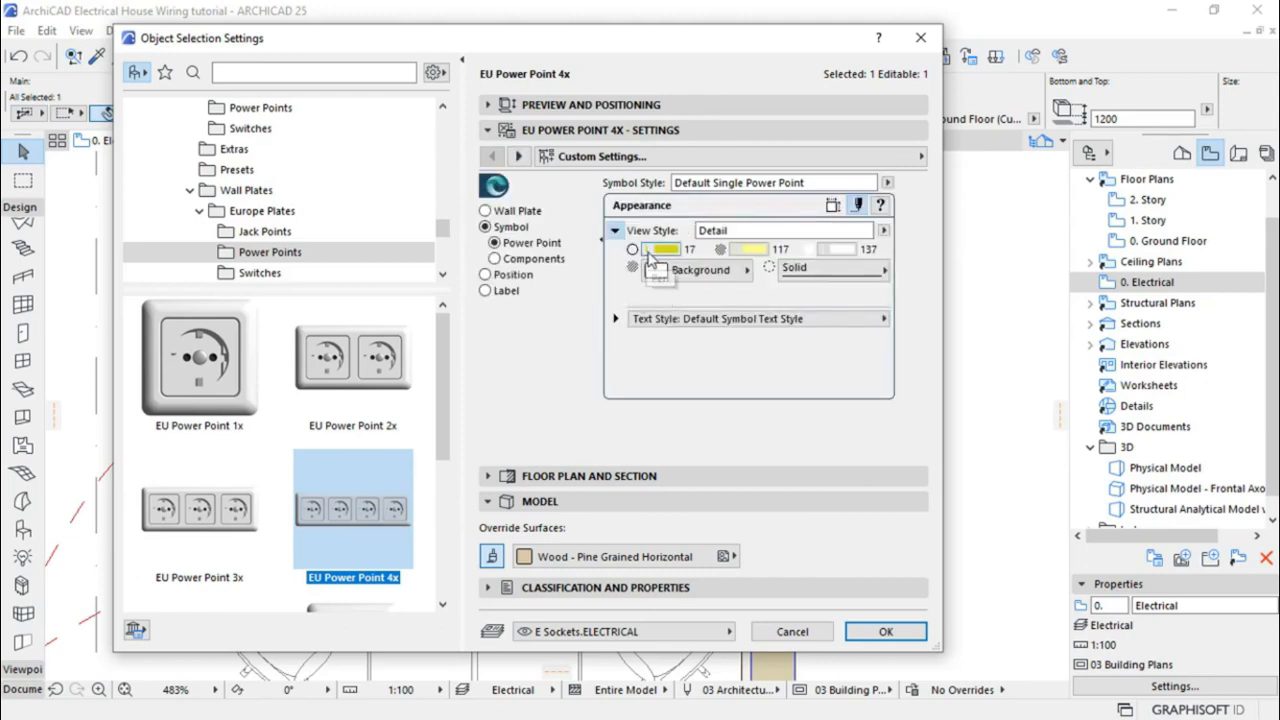
{"action": "left_click", "coordinate": [667, 250]}
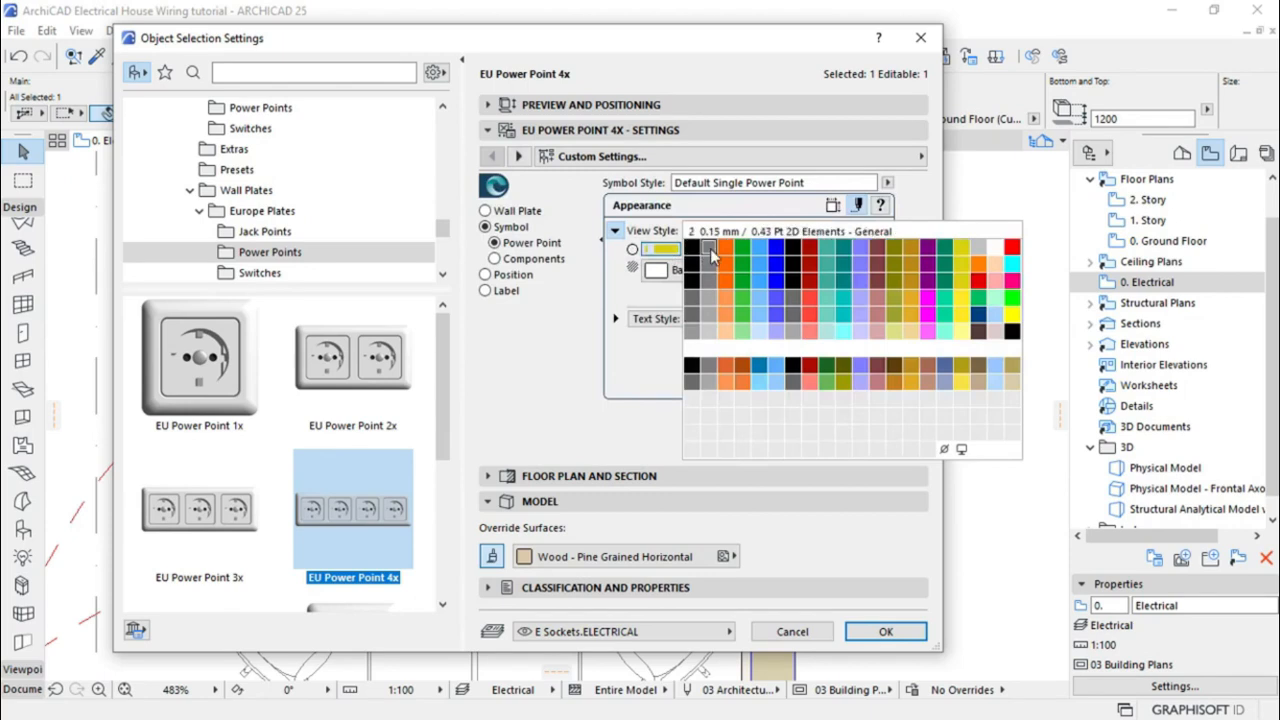
{"action": "left_click", "coordinate": [711, 254]}
{"action": "left_click", "coordinate": [752, 250]}
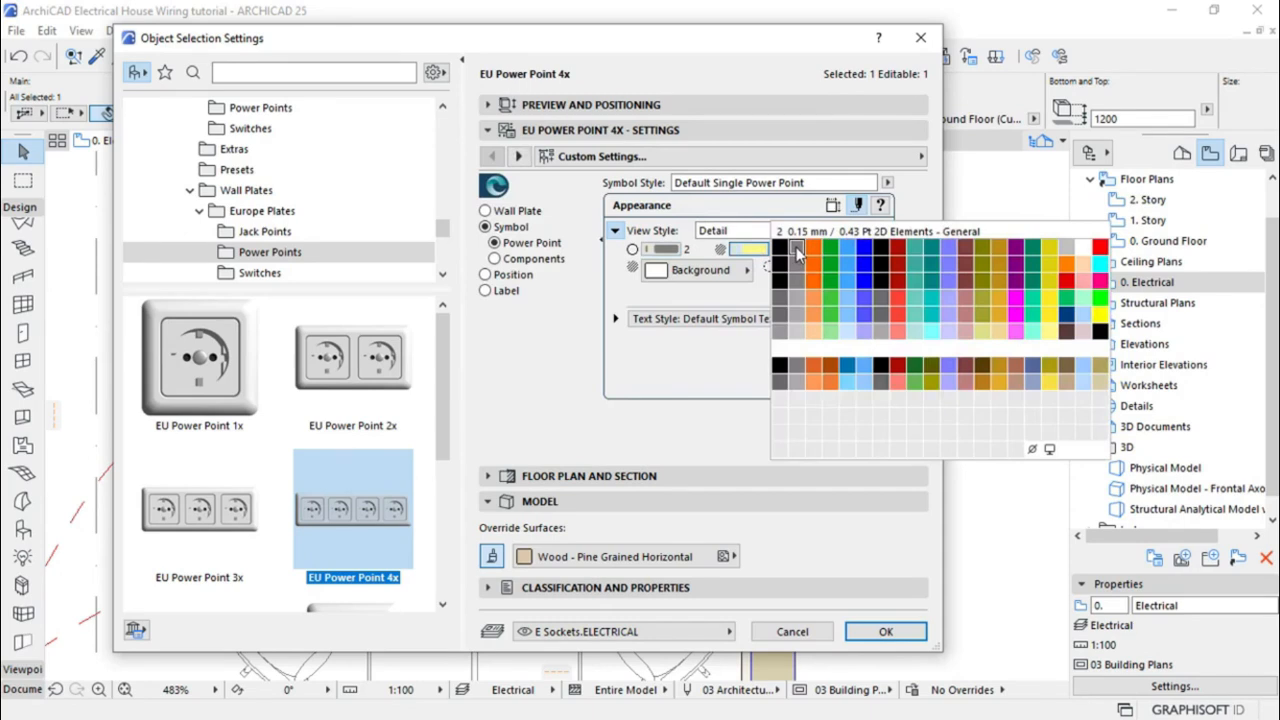
{"action": "left_click", "coordinate": [797, 252]}
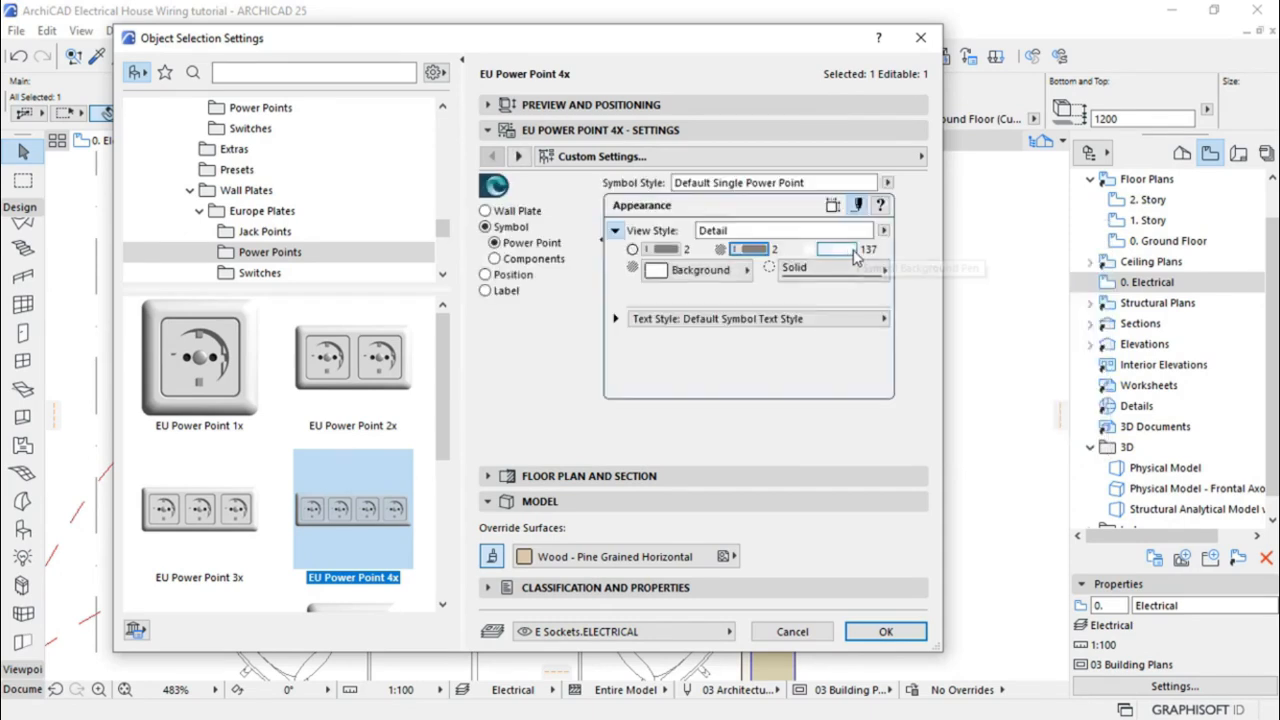
{"action": "left_click", "coordinate": [843, 254]}
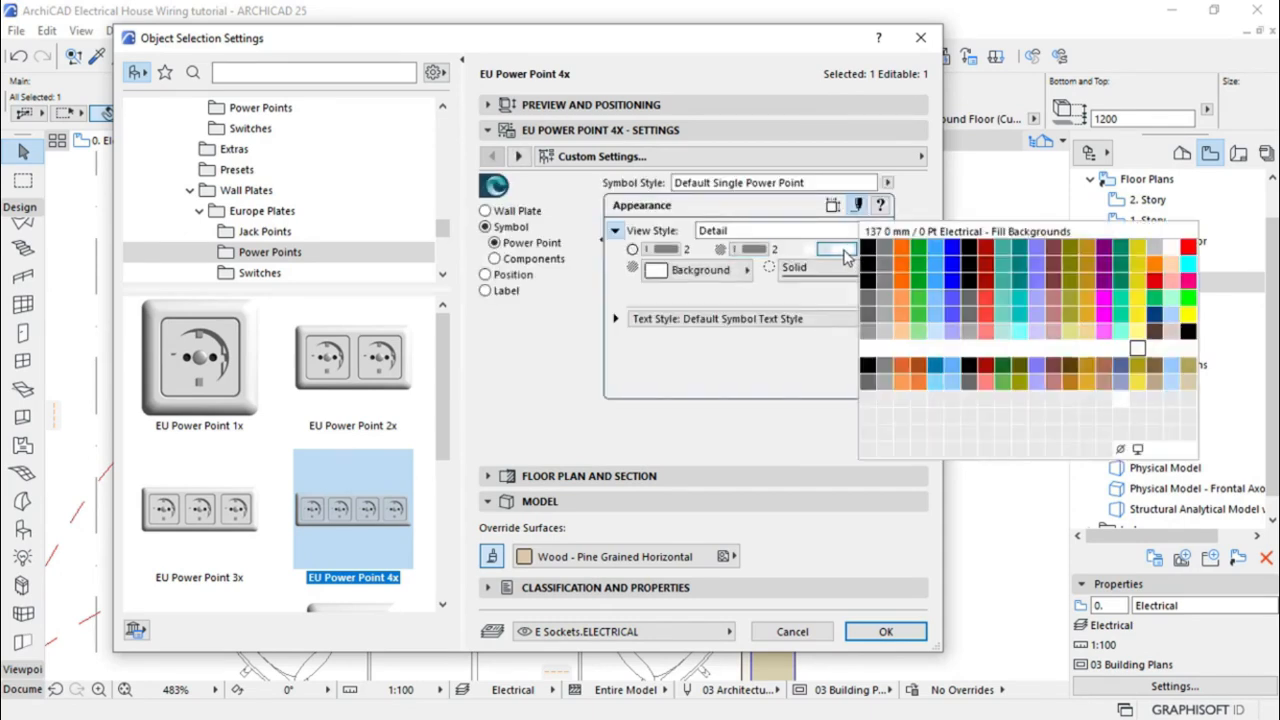
{"action": "left_click", "coordinate": [1120, 452]}
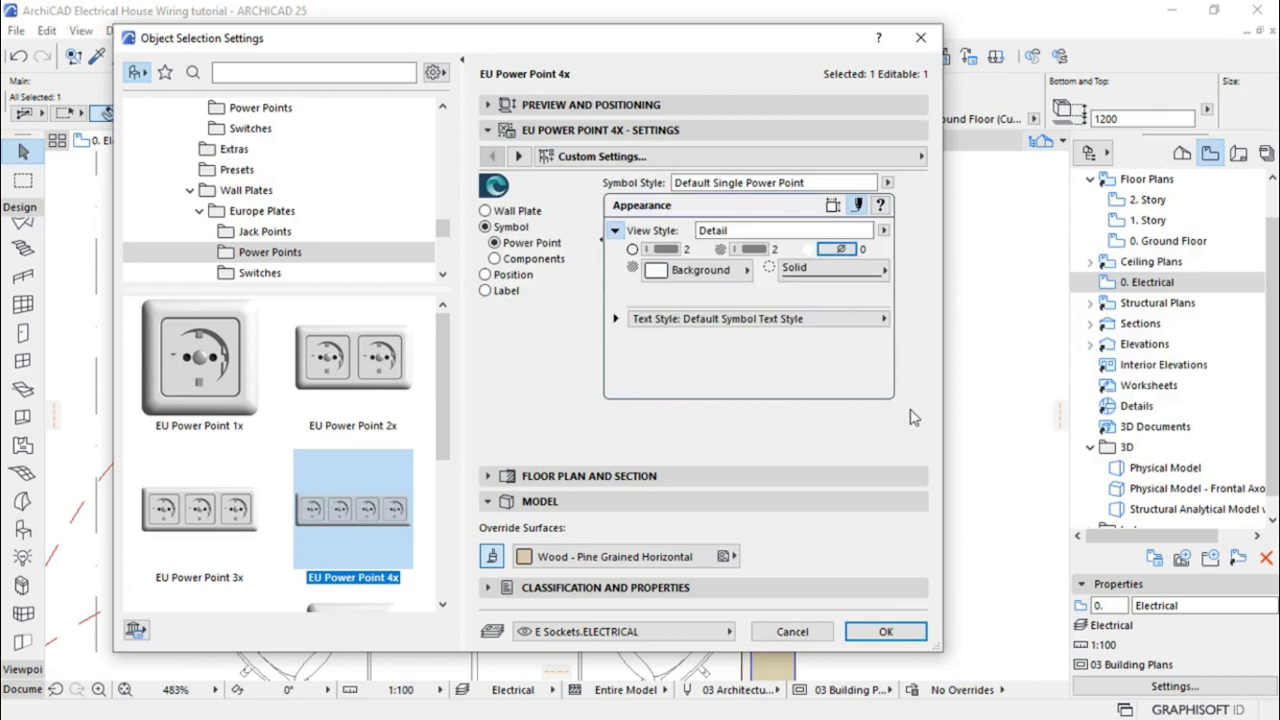
Give the symbol text custom settings with pen 2 and 2,00 size, then apply
{"action": "left_click", "coordinate": [616, 319]}
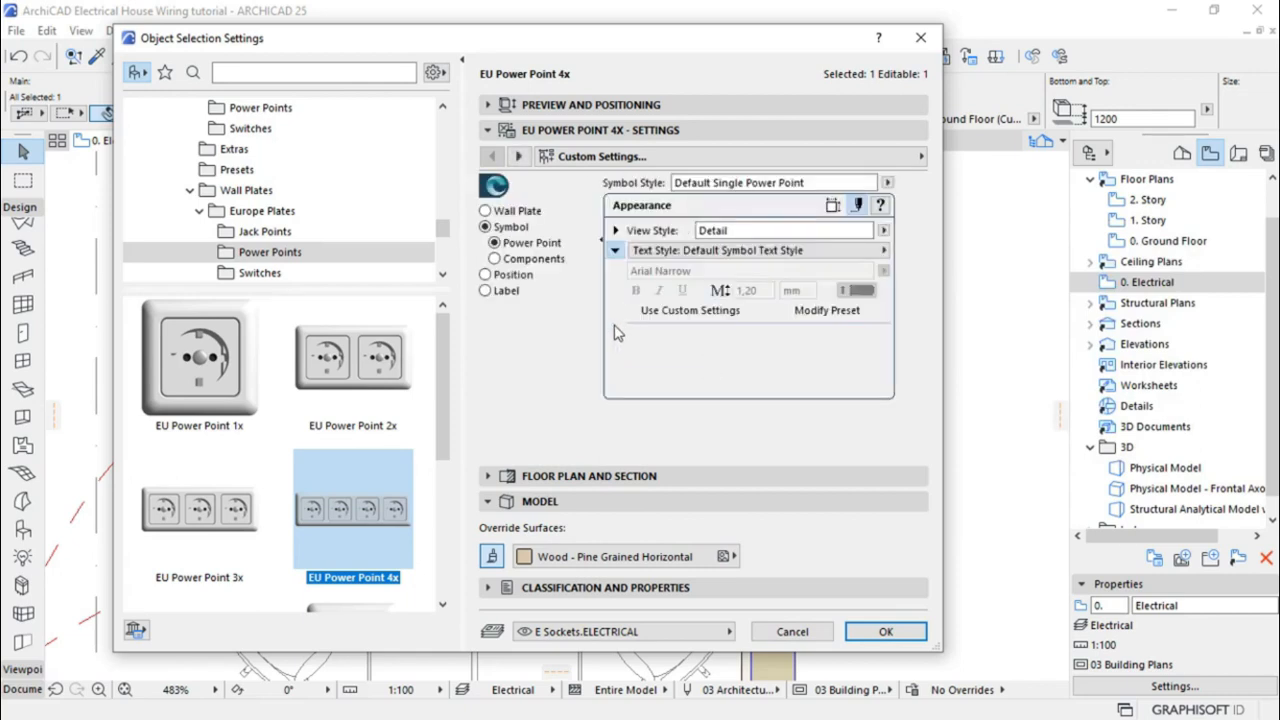
{"action": "left_click", "coordinate": [688, 310]}
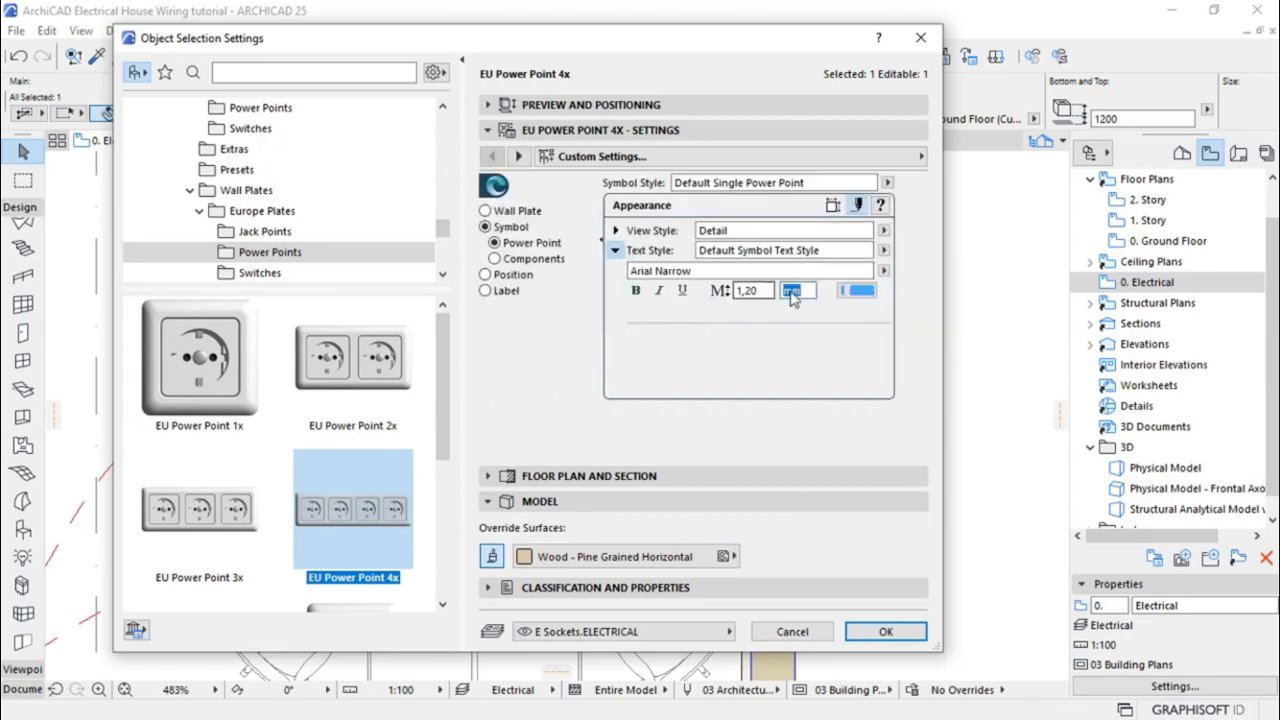
{"action": "left_click", "coordinate": [856, 290]}
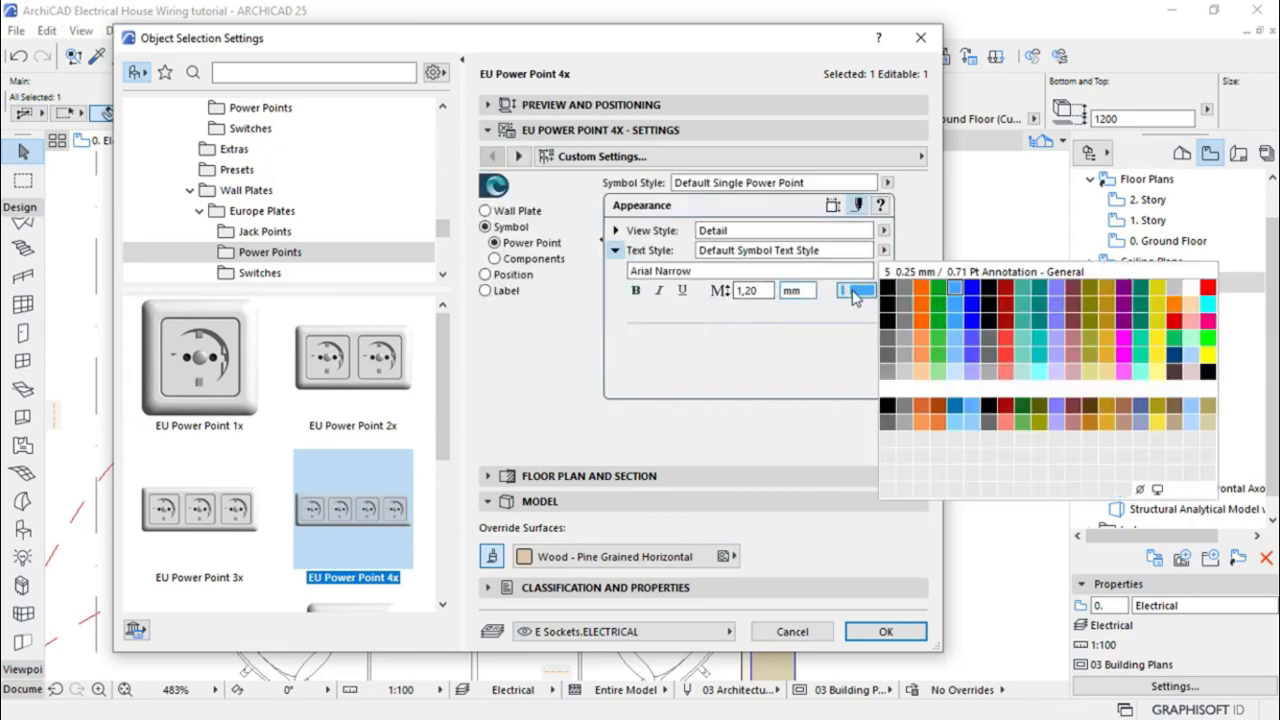
{"action": "left_click", "coordinate": [903, 292]}
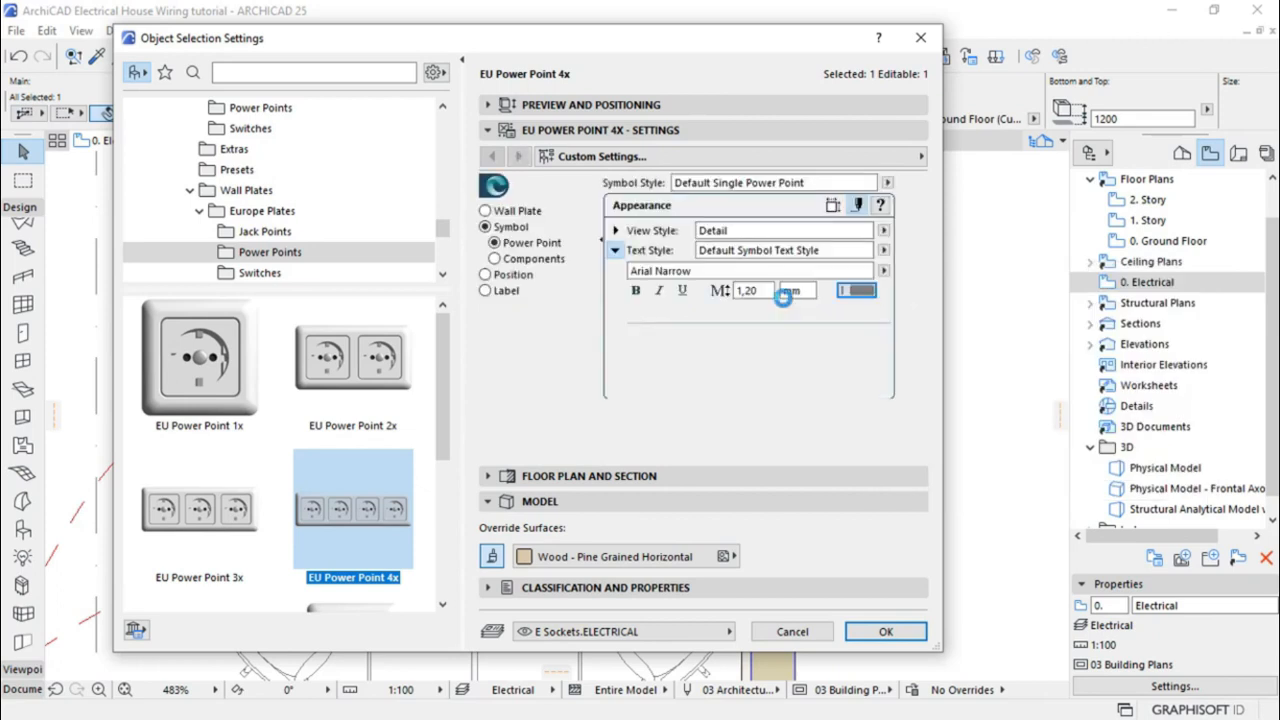
{"action": "left_click_drag", "start_coordinate": [764, 290], "coordinate": [724, 295]}
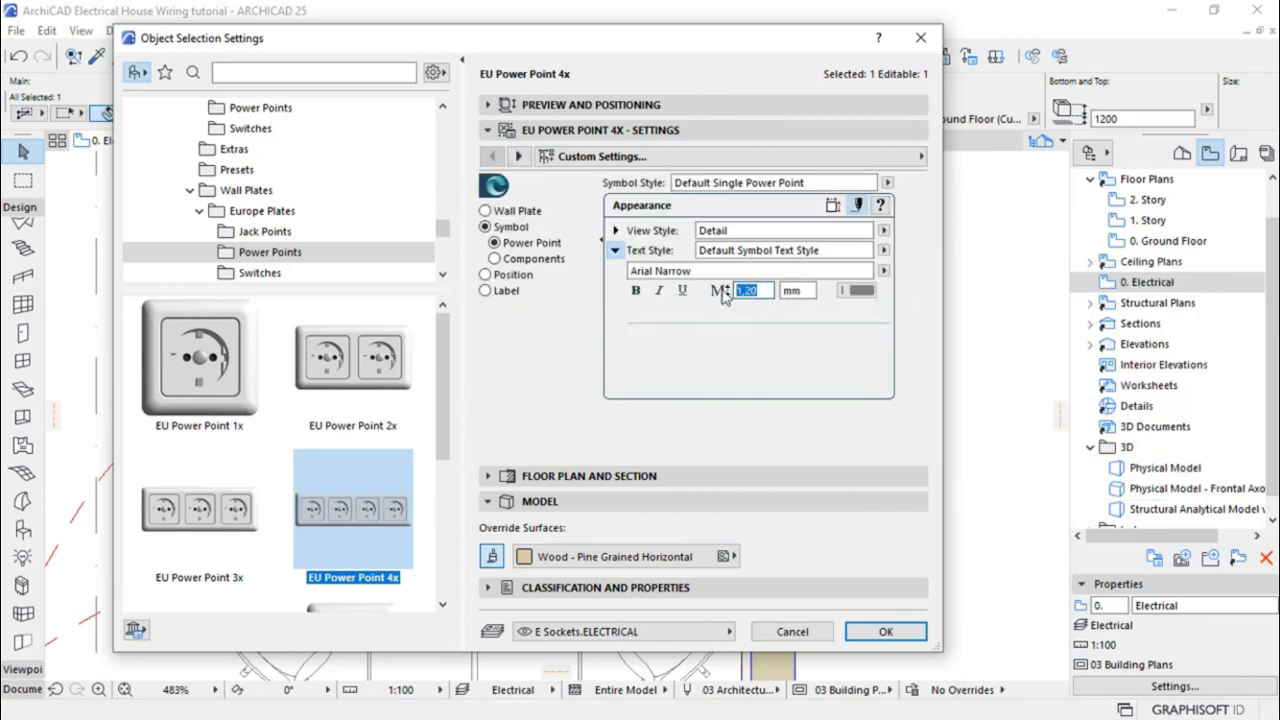
{"action": "type", "text": "2"}
{"action": "key", "text": "Return"}
{"action": "left_click", "coordinate": [866, 632]}
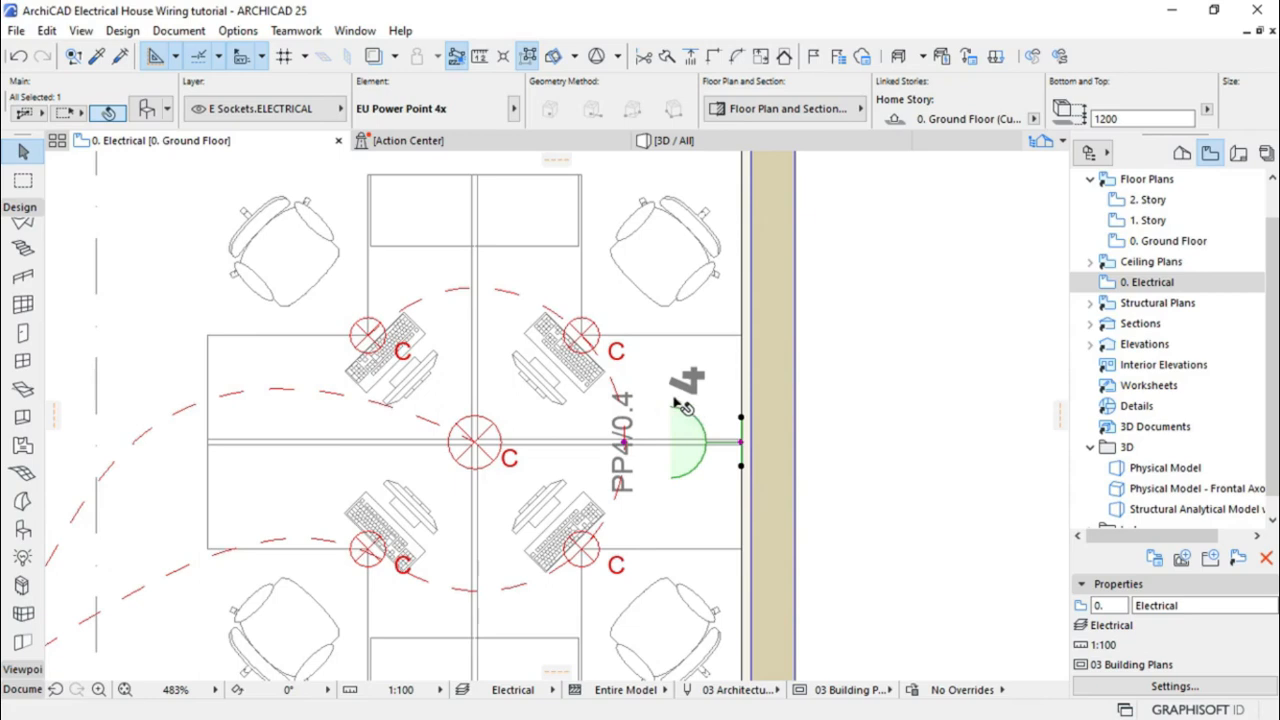
{"action": "scroll", "coordinate": [730, 336], "scroll_direction": "down", "scroll_amount": 2}
{"action": "scroll", "coordinate": [726, 334], "scroll_direction": "down", "scroll_amount": 3}
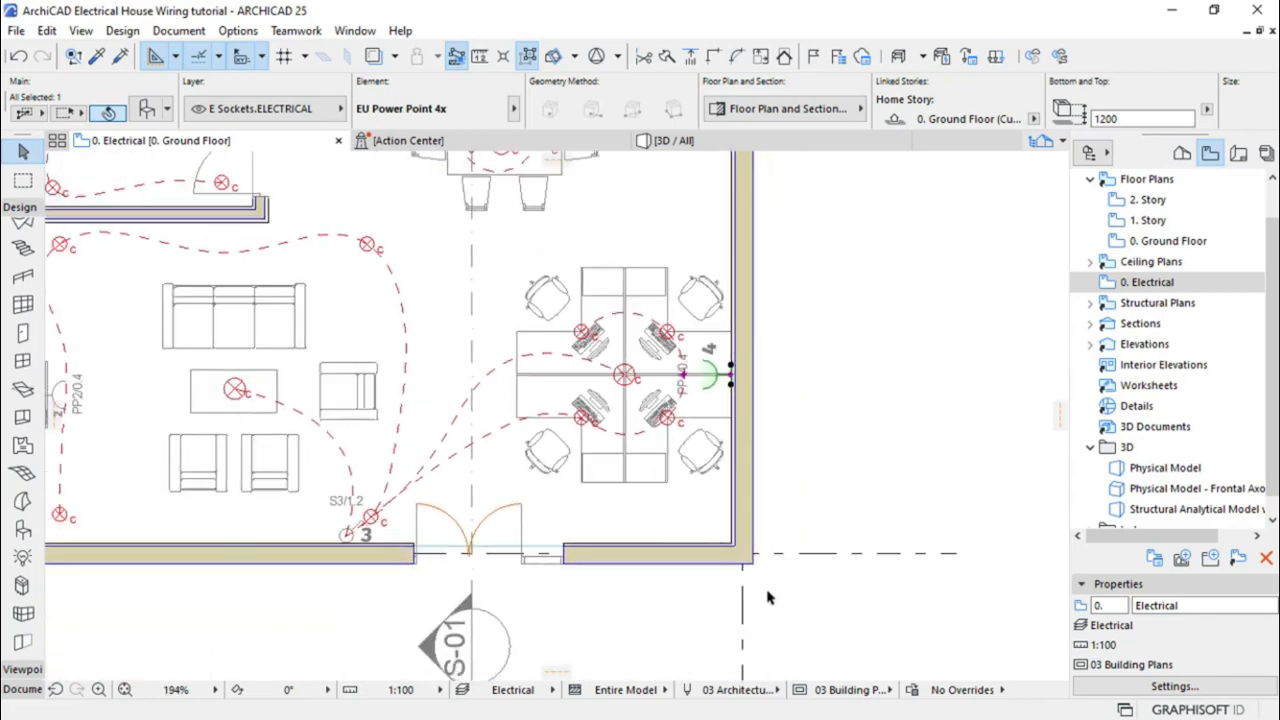
{"action": "scroll", "coordinate": [753, 611], "scroll_direction": "down", "scroll_amount": 1}
{"action": "scroll", "coordinate": [753, 616], "scroll_direction": "down", "scroll_amount": 2}
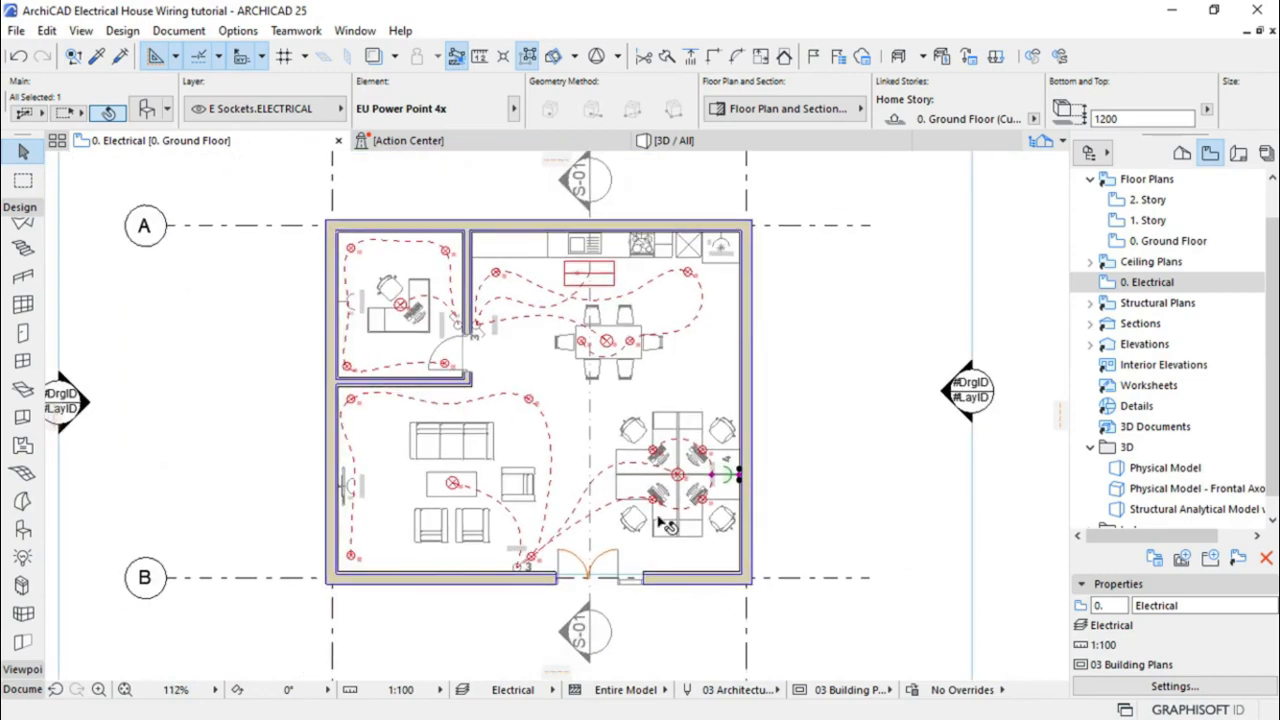
{"action": "scroll", "coordinate": [505, 427], "scroll_direction": "up", "scroll_amount": 2}
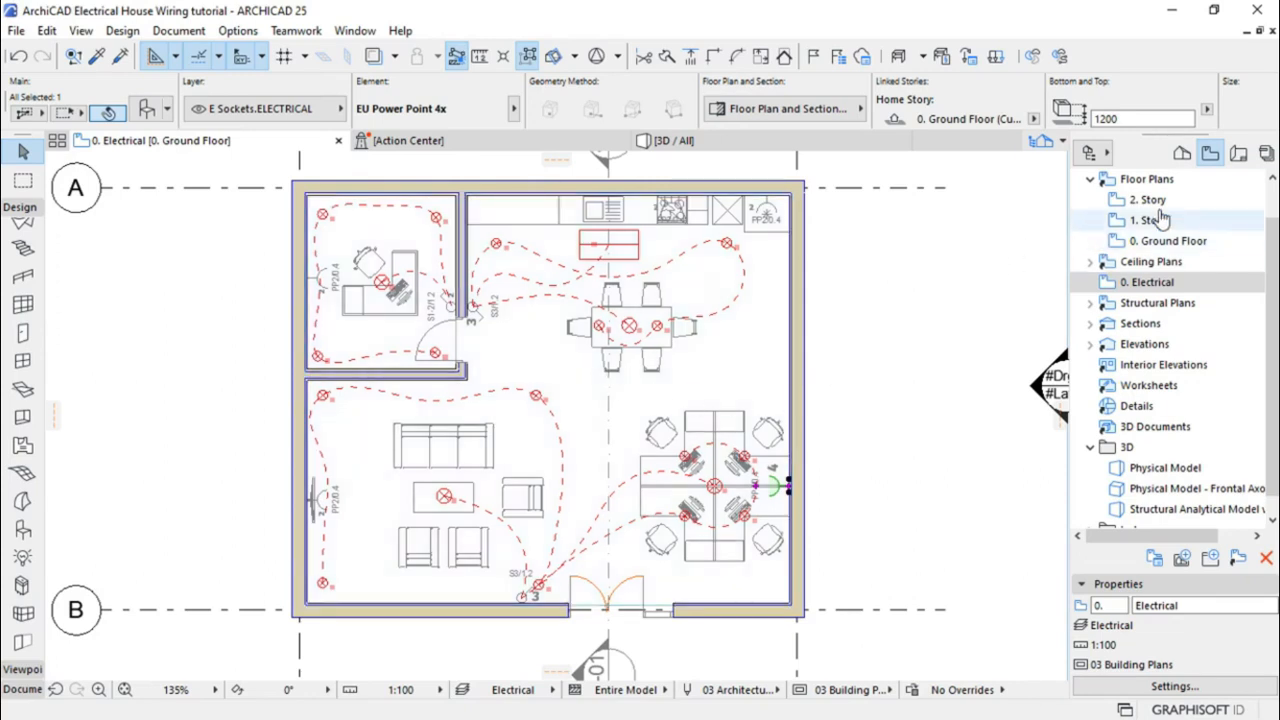
In the Layout Book, create a new A1 Landscape layout named Electrical
{"action": "left_click", "coordinate": [1237, 156]}
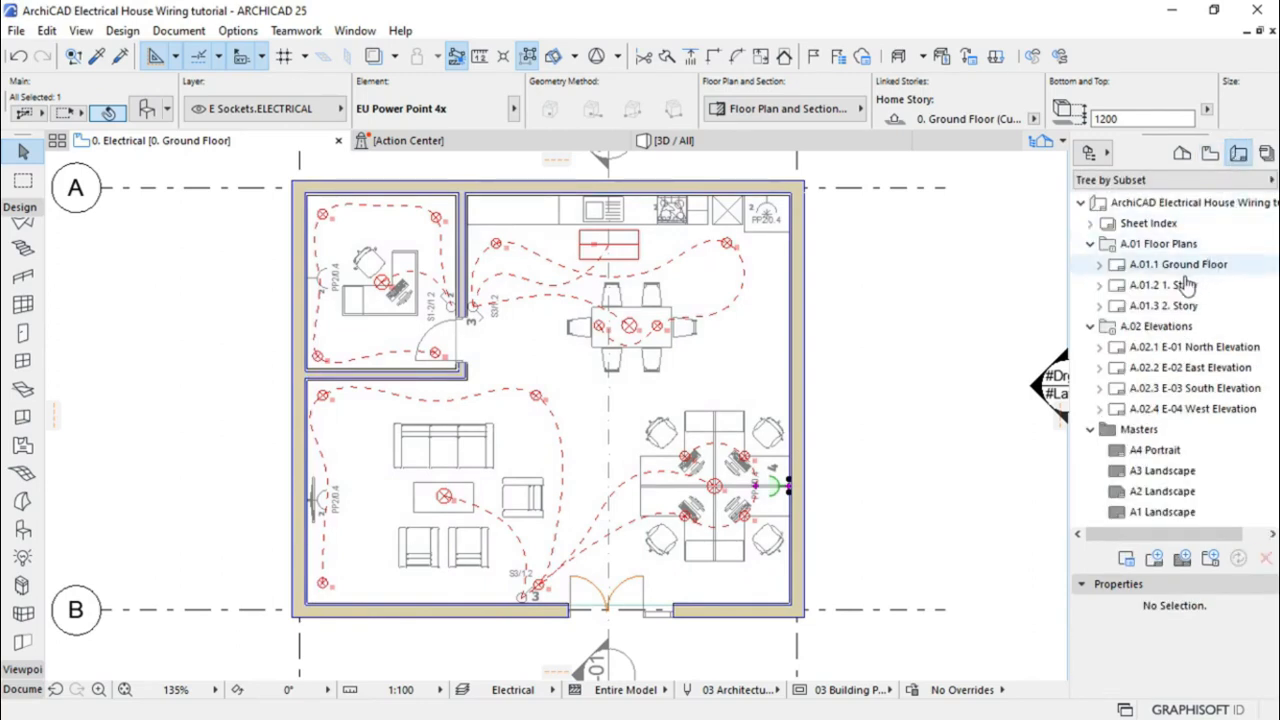
{"action": "left_click", "coordinate": [1090, 244]}
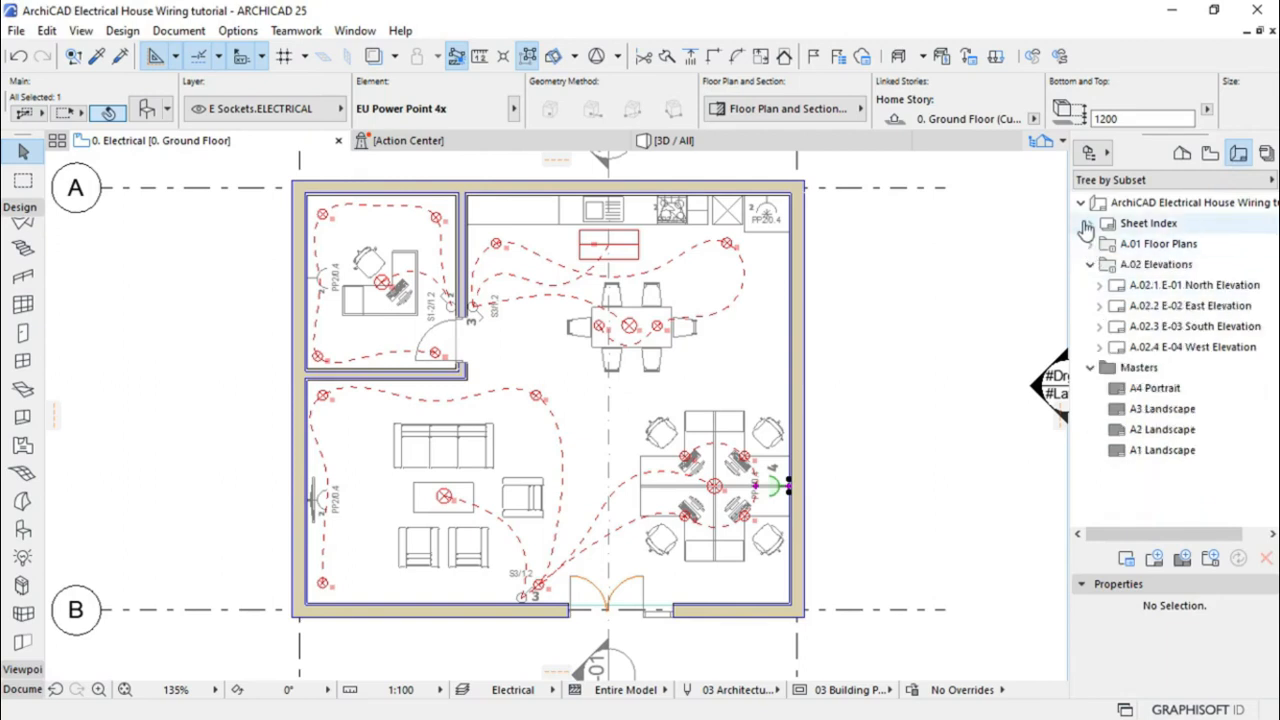
{"action": "left_click", "coordinate": [1090, 264]}
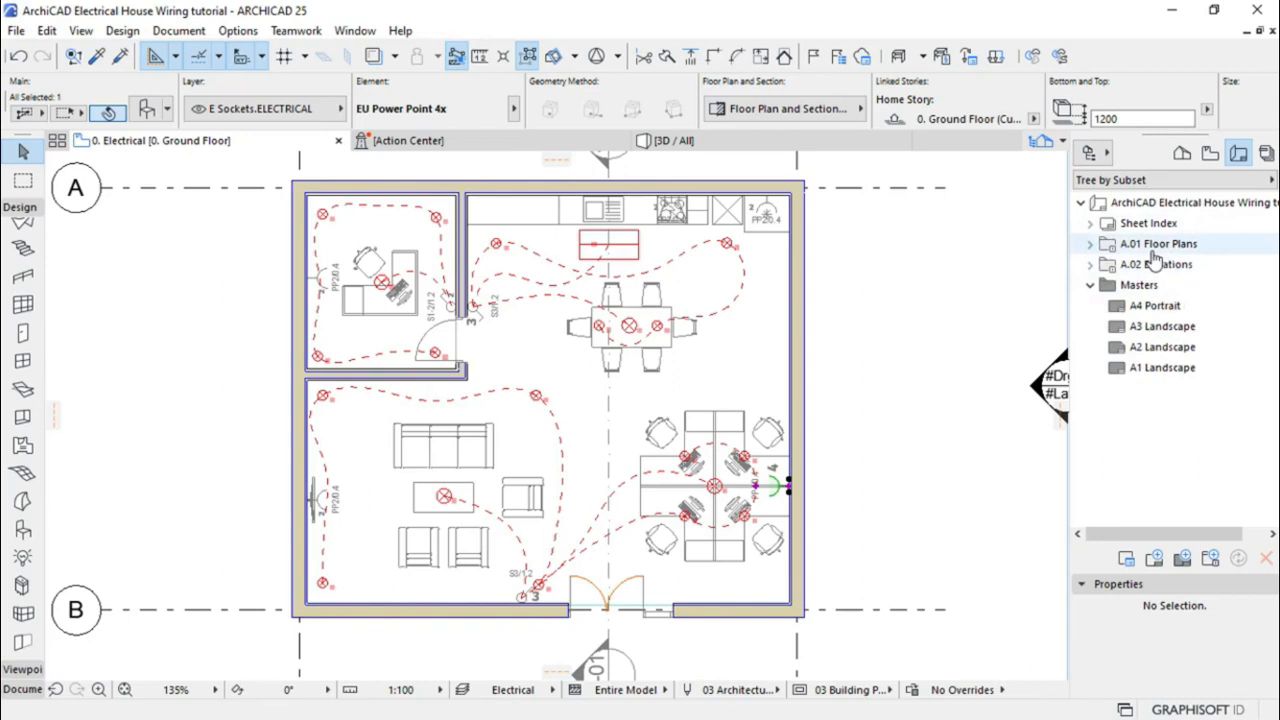
{"action": "left_click", "coordinate": [1154, 560]}
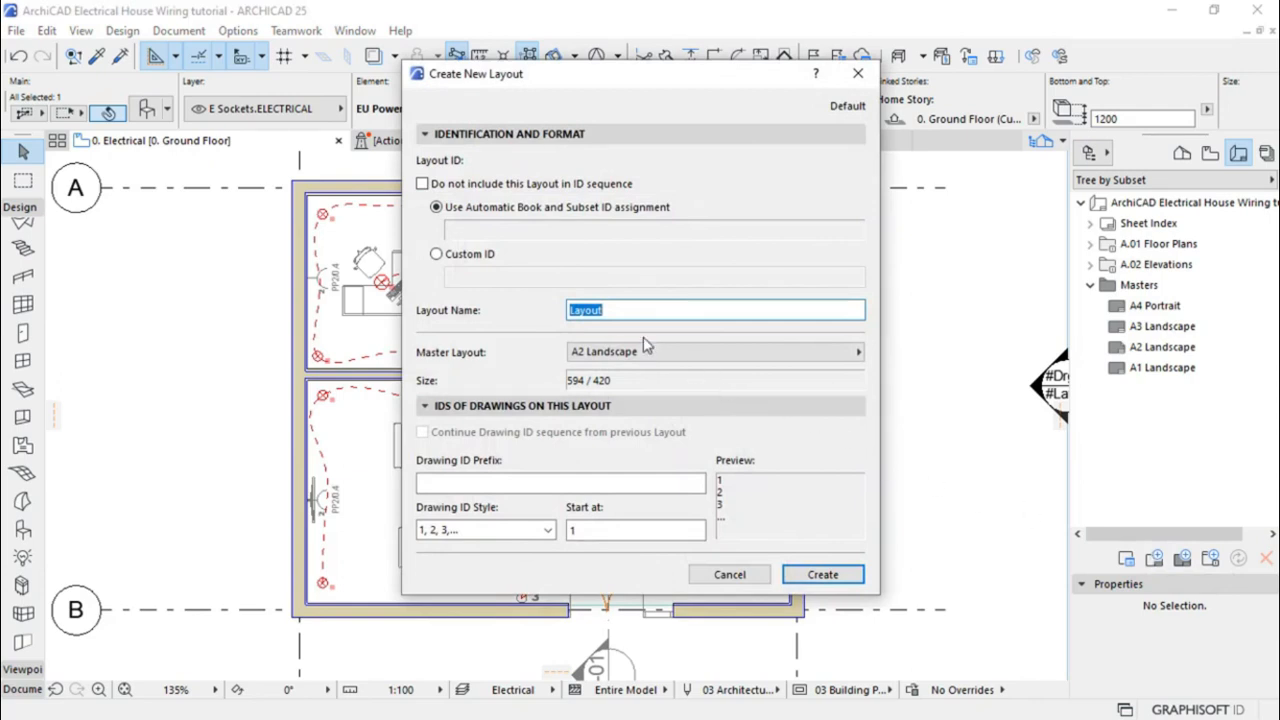
{"action": "type", "text": "Electrical"}
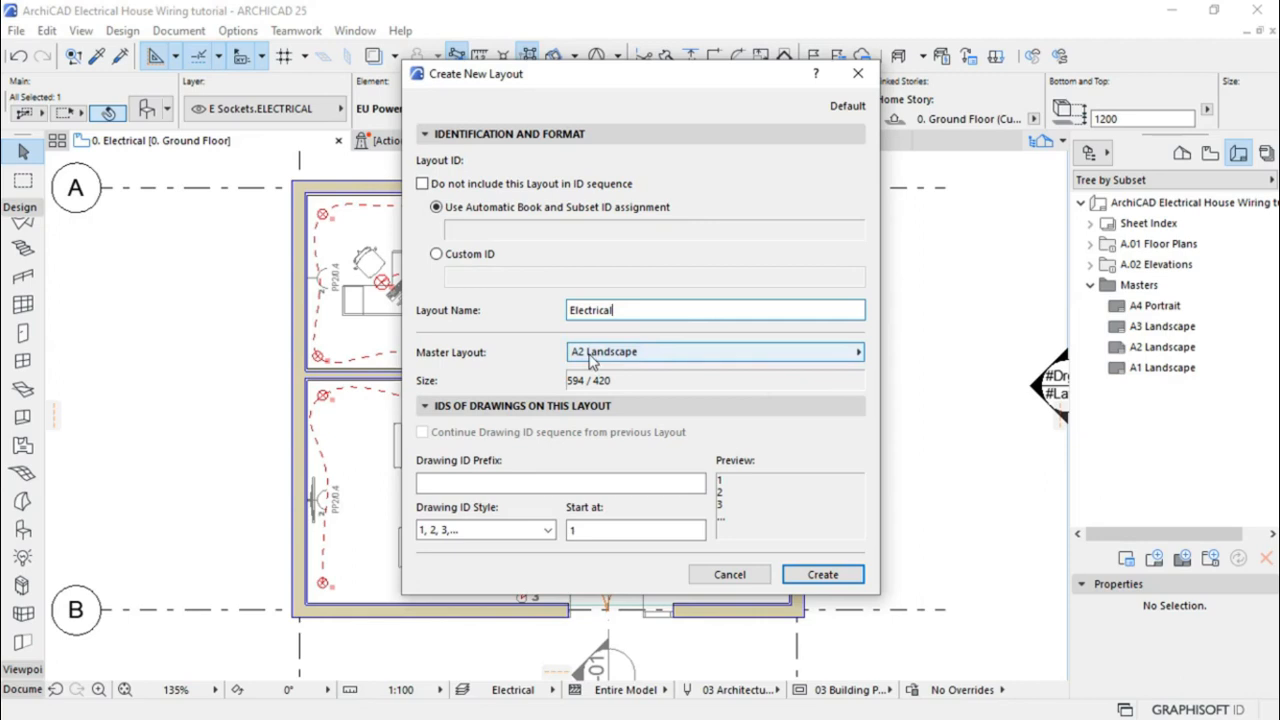
{"action": "left_click", "coordinate": [652, 358]}
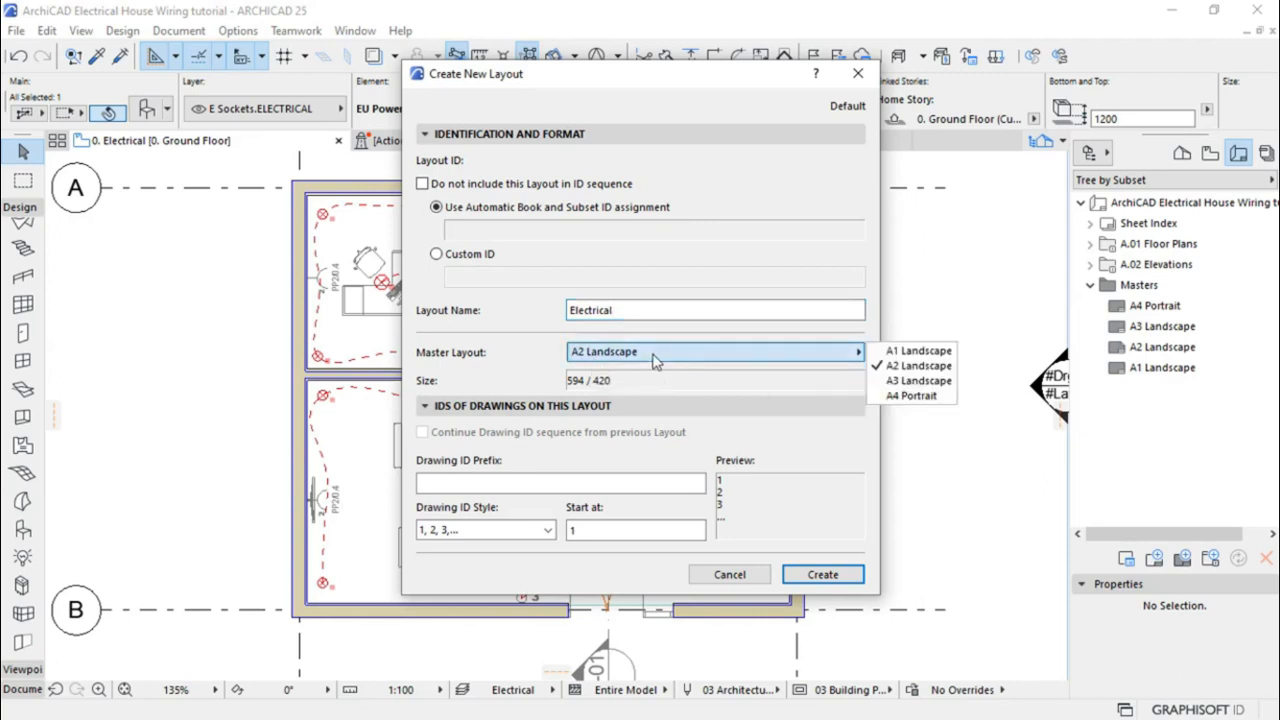
{"action": "left_click", "coordinate": [922, 352]}
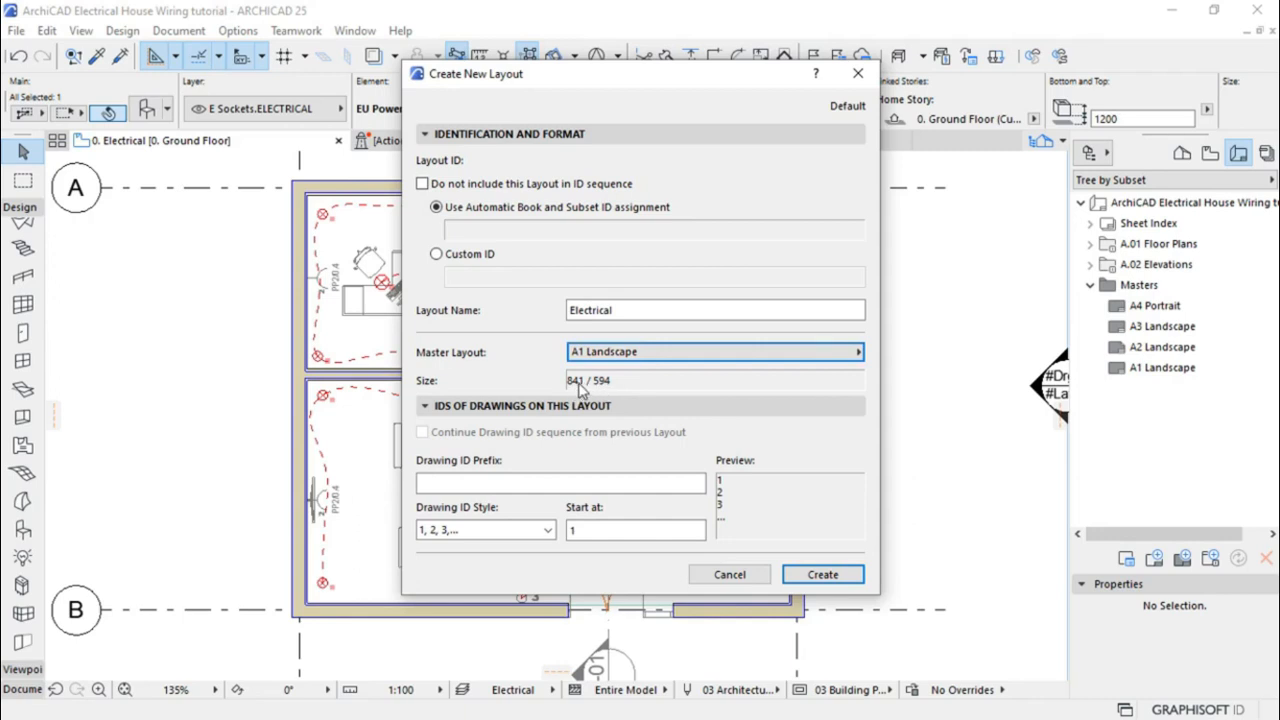
{"action": "left_click", "coordinate": [820, 574]}
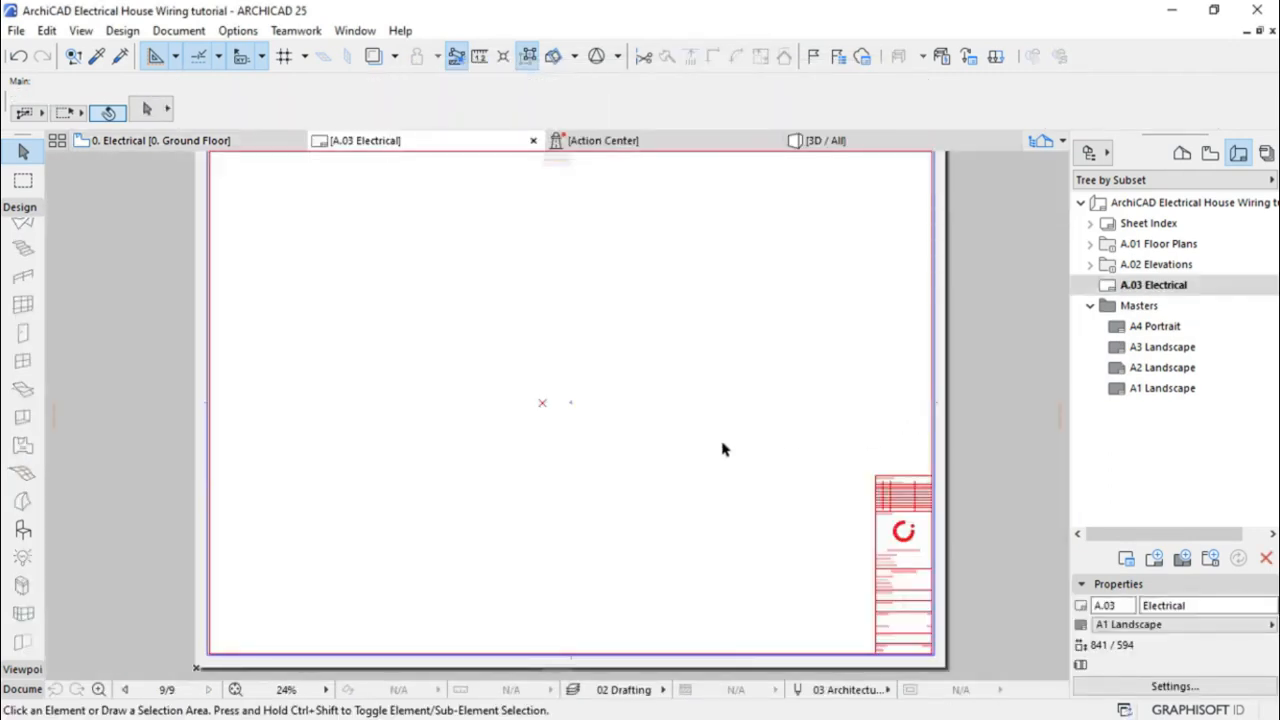
{"action": "scroll", "coordinate": [723, 449], "scroll_direction": "down", "scroll_amount": 2}
{"action": "scroll", "coordinate": [858, 617], "scroll_direction": "up", "scroll_amount": 3}
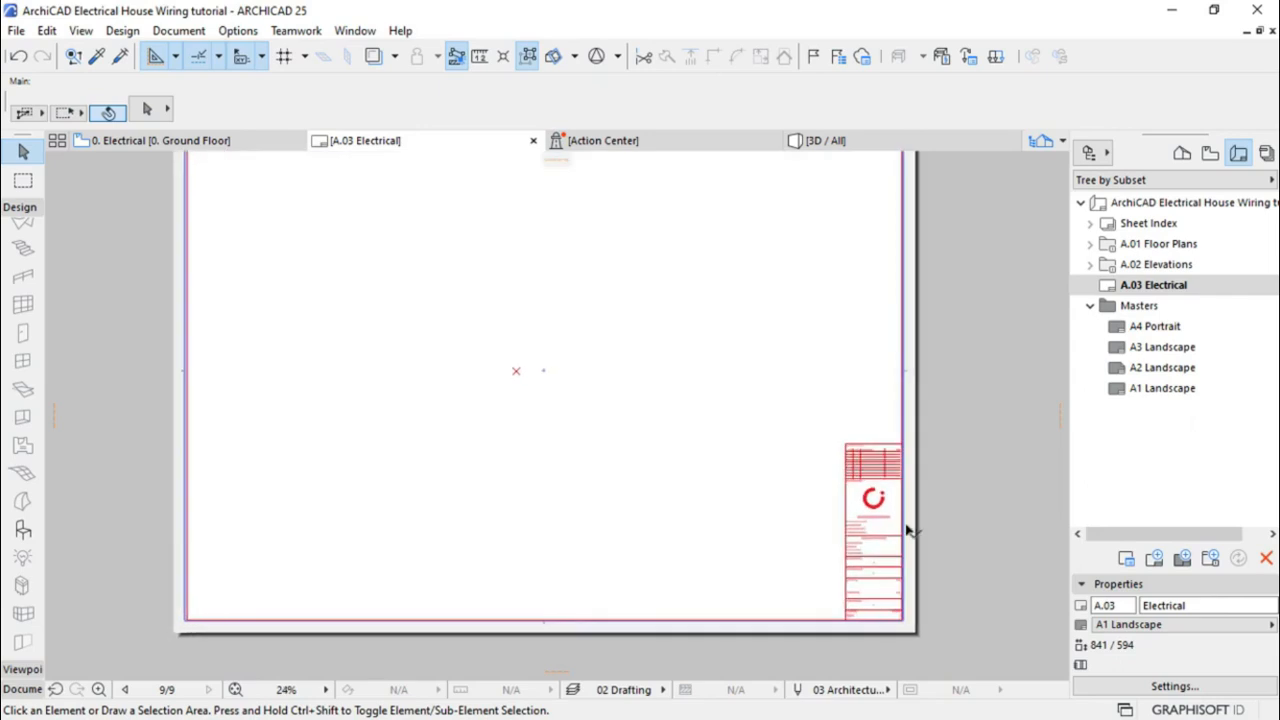
{"action": "scroll", "coordinate": [888, 625], "scroll_direction": "up", "scroll_amount": 2}
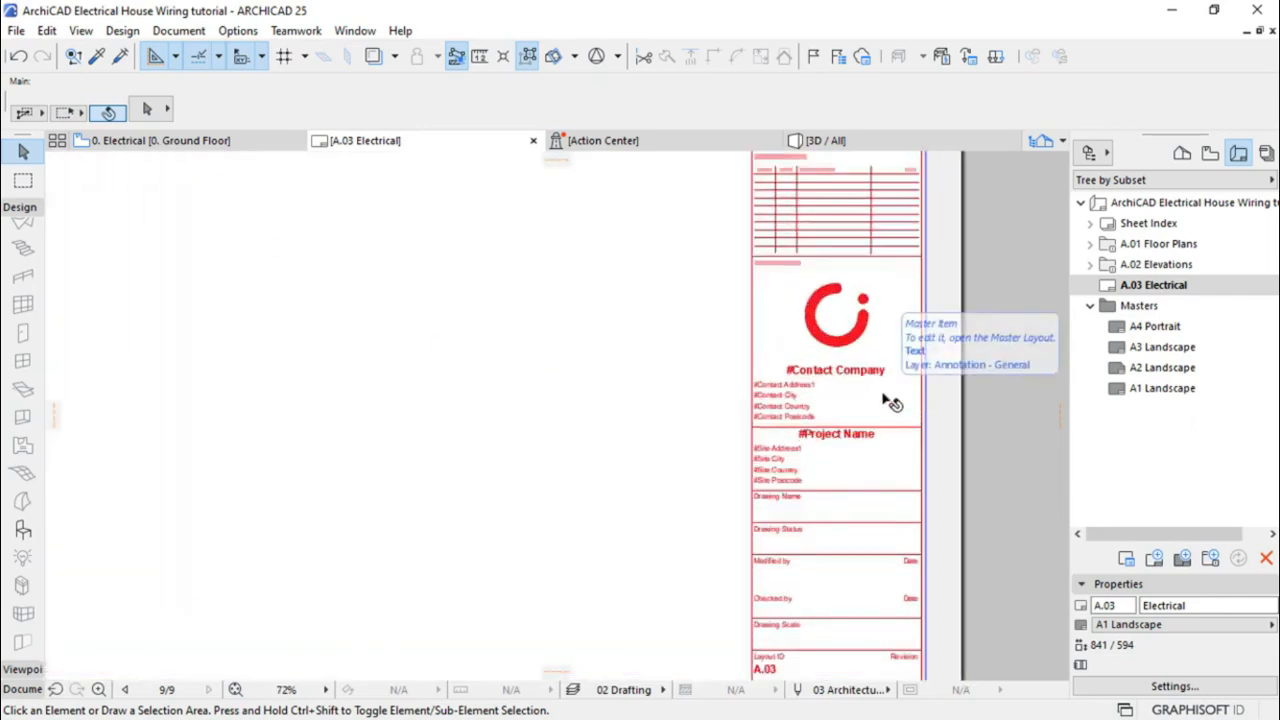
Drag the 0. Electrical view from the View Map onto the A.03 layout sheet
{"action": "scroll", "coordinate": [893, 515], "scroll_direction": "down", "scroll_amount": 1}
{"action": "scroll", "coordinate": [893, 525], "scroll_direction": "down", "scroll_amount": 3}
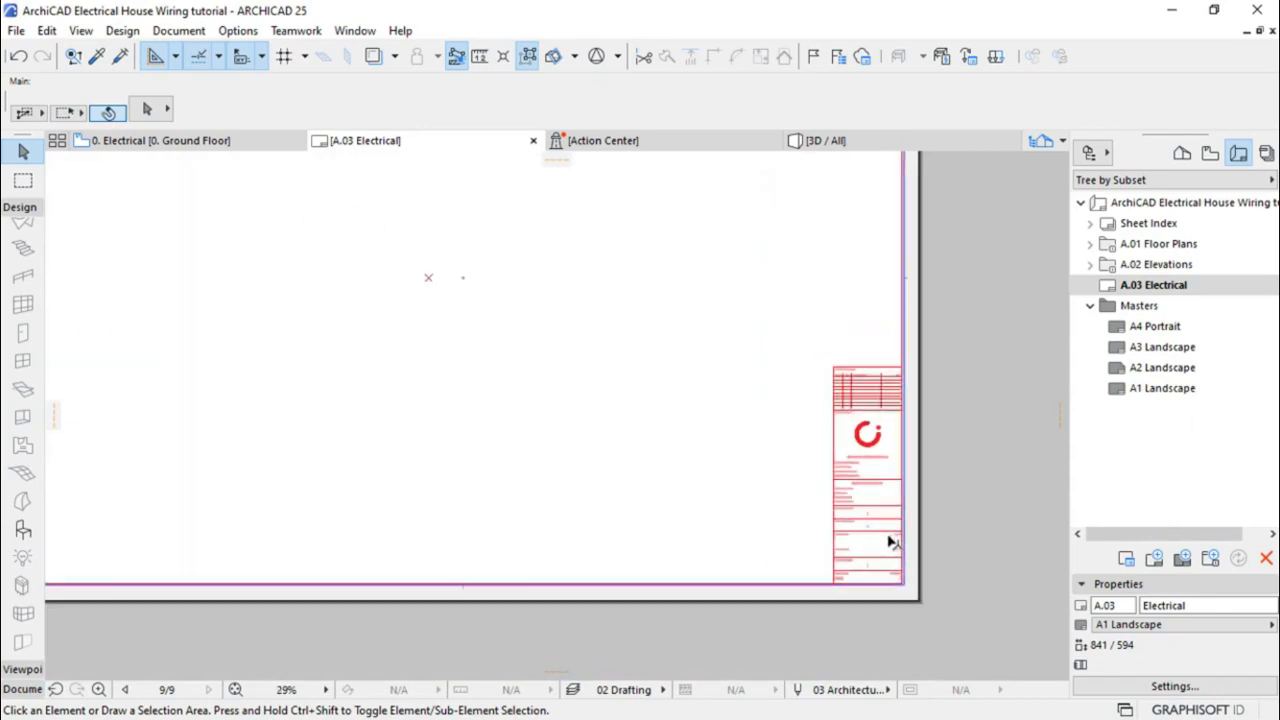
{"action": "scroll", "coordinate": [649, 439], "scroll_direction": "down", "scroll_amount": 1}
{"action": "scroll", "coordinate": [631, 357], "scroll_direction": "up", "scroll_amount": 1}
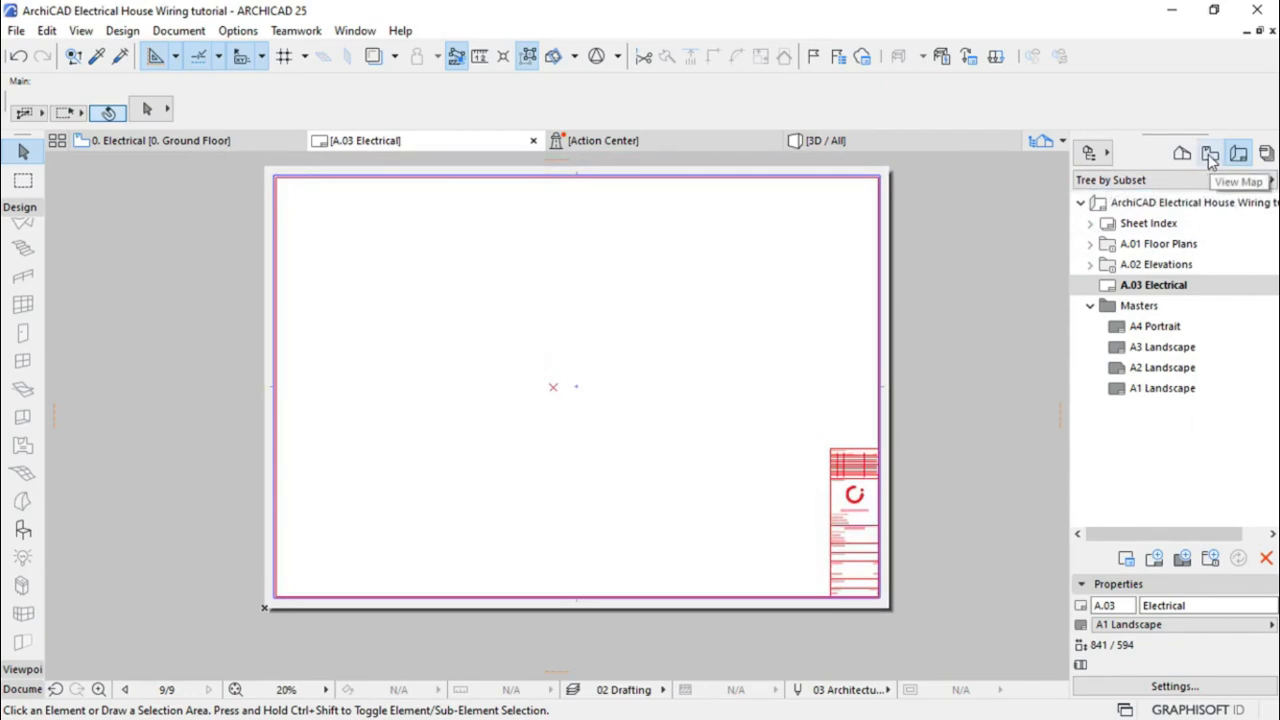
{"action": "left_click", "coordinate": [1210, 157]}
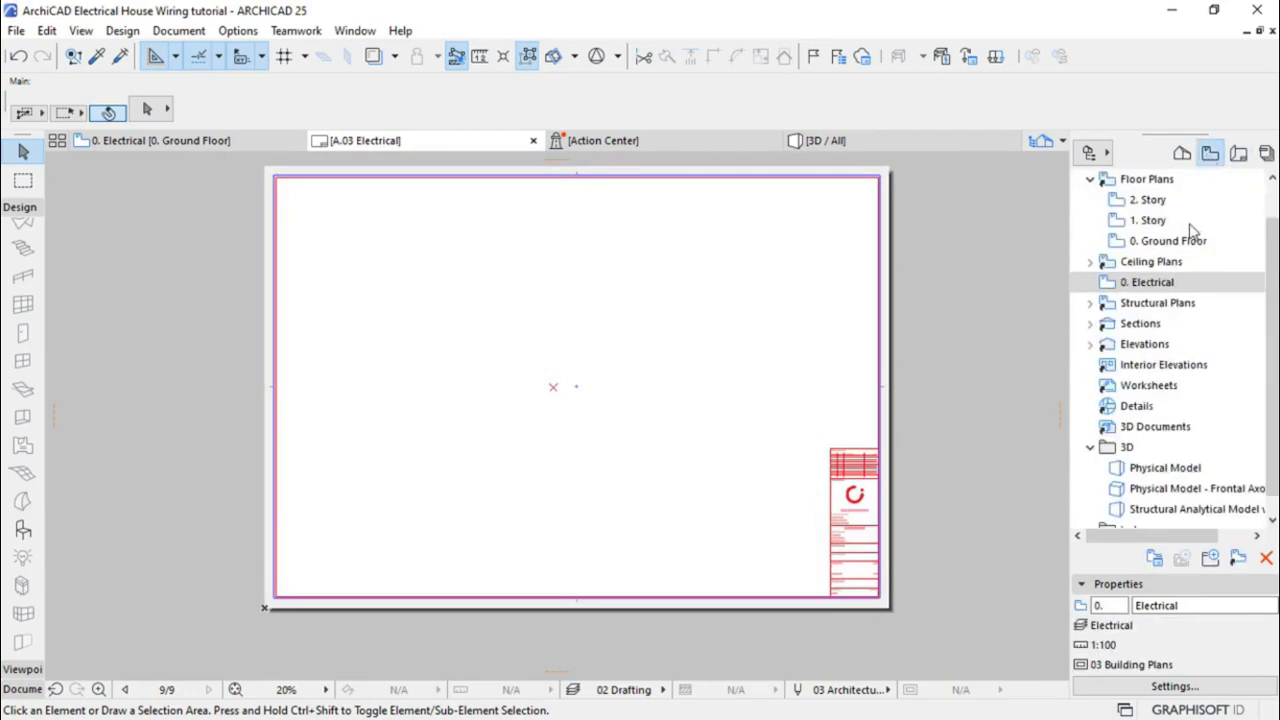
{"action": "left_click", "coordinate": [1155, 283]}
{"action": "left_click_drag", "start_coordinate": [1157, 288], "coordinate": [495, 401]}
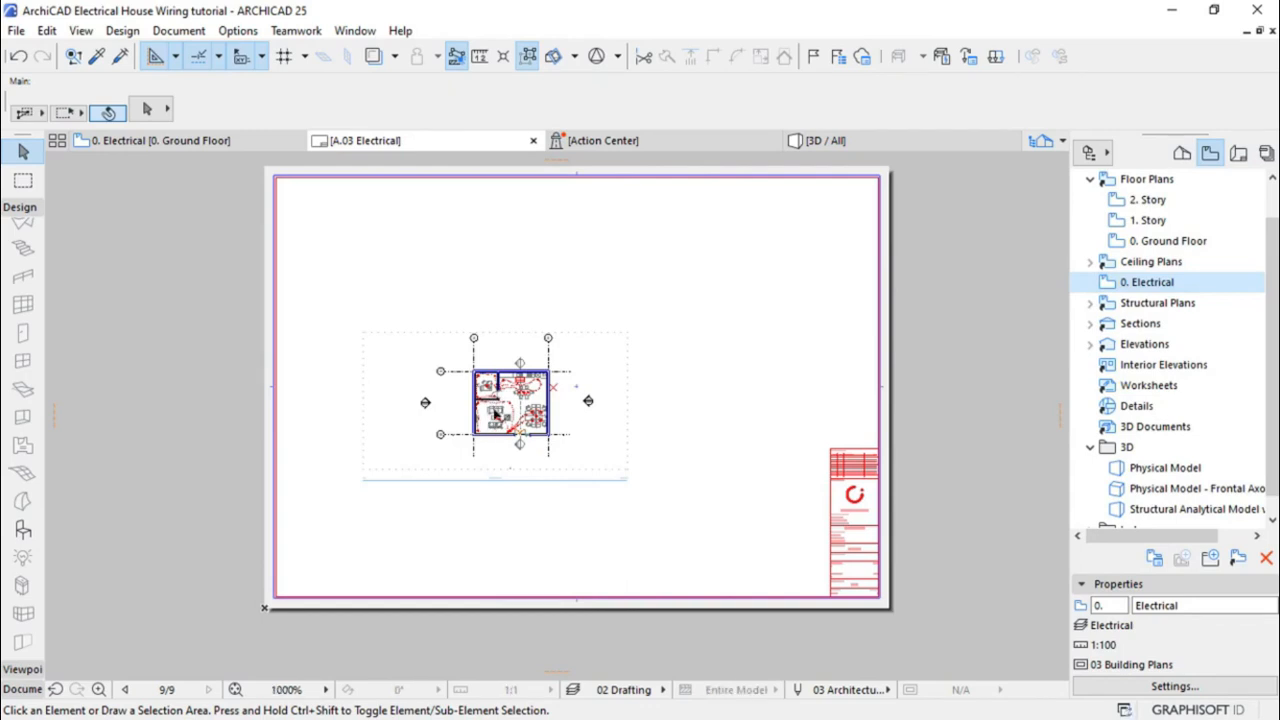
{"action": "scroll", "coordinate": [494, 410], "scroll_direction": "up", "scroll_amount": 3}
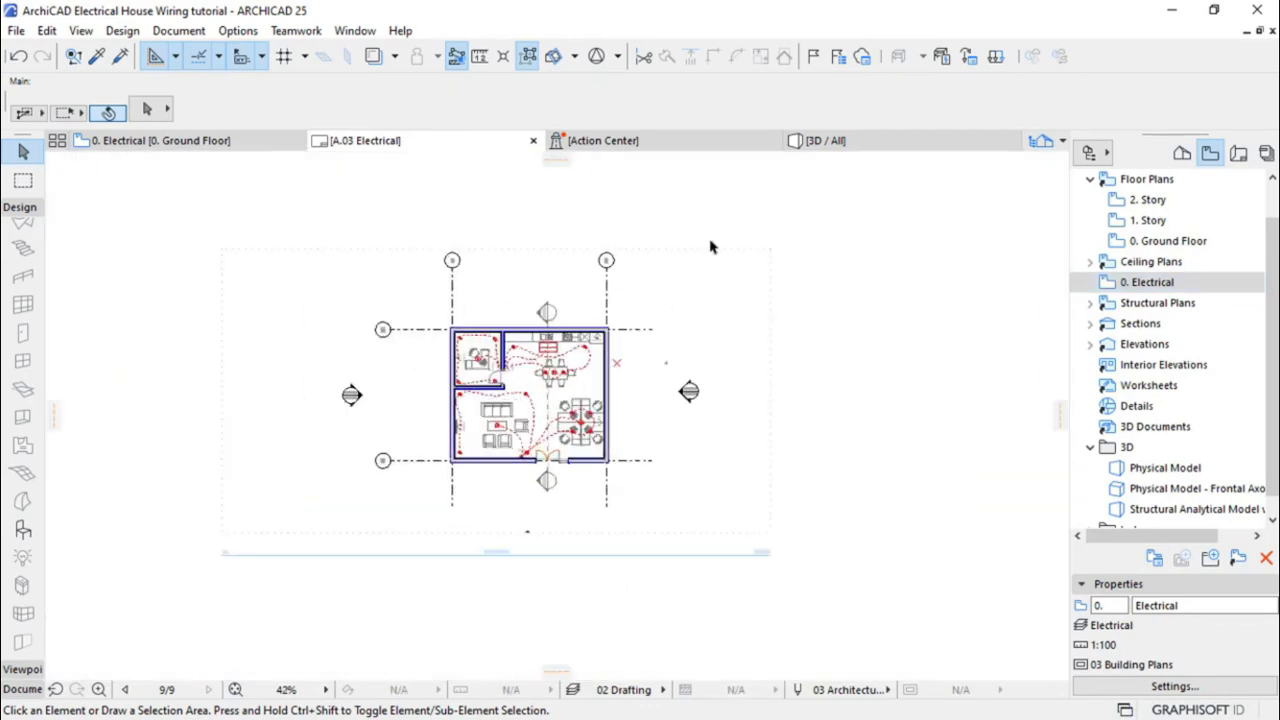
Pull the Electrical drawing's right and left boundaries in toward the floor plan
{"action": "left_click", "coordinate": [706, 287]}
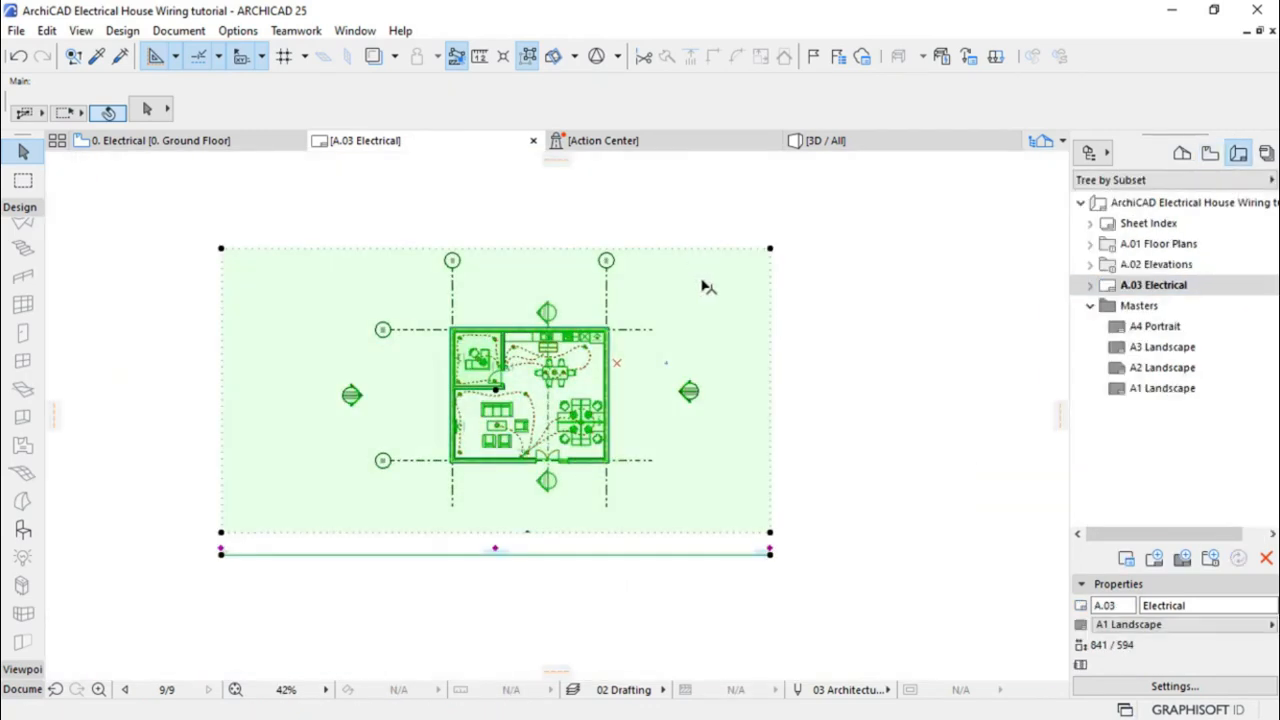
{"action": "left_click", "coordinate": [770, 326]}
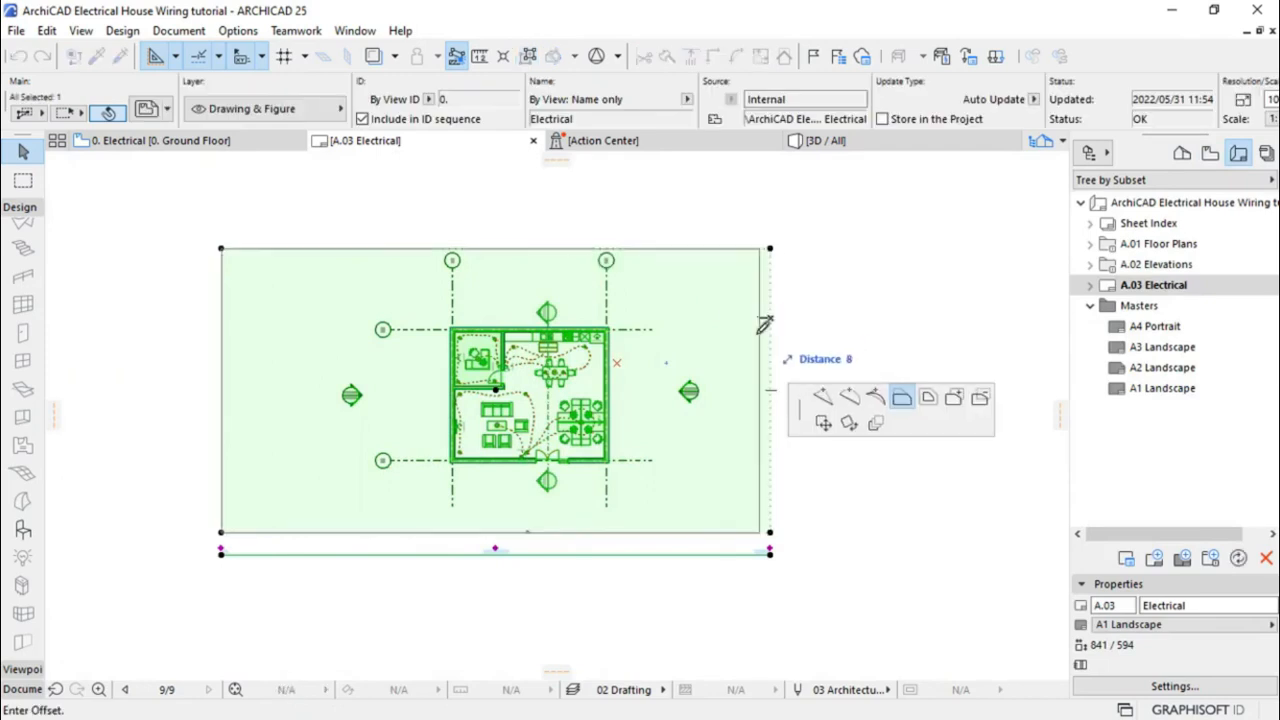
{"action": "left_click", "coordinate": [704, 386]}
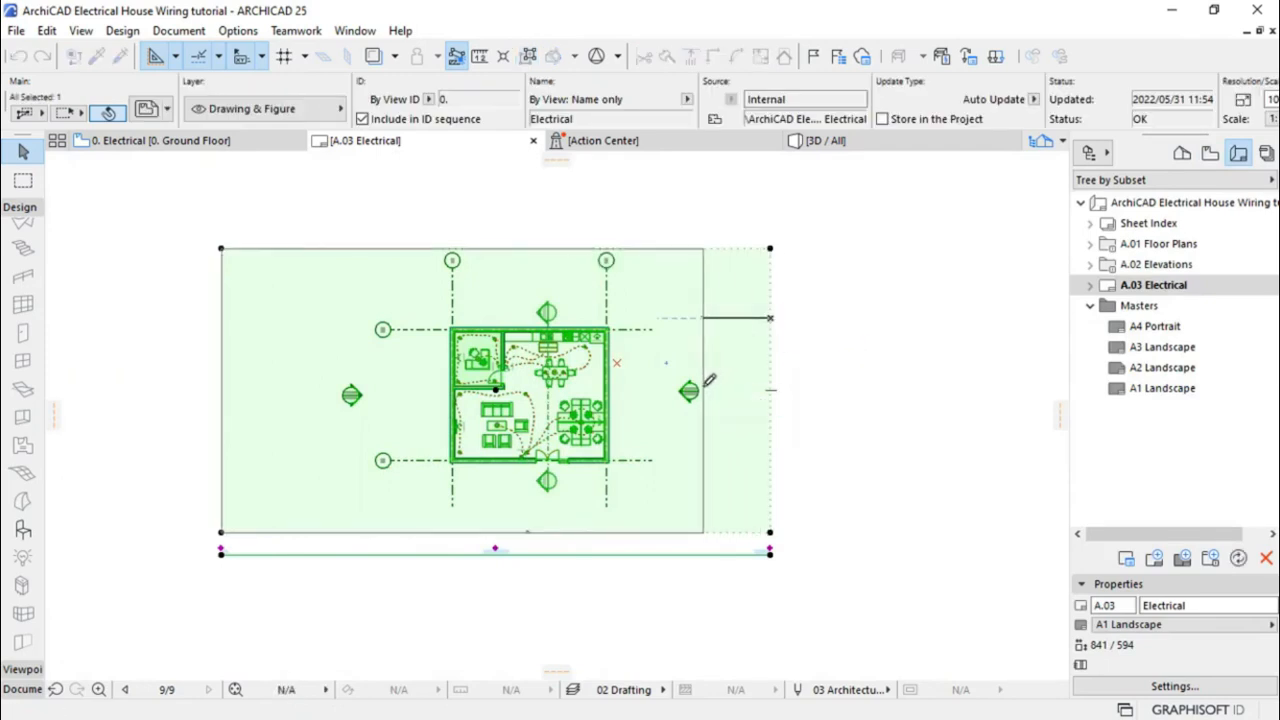
{"action": "left_click", "coordinate": [223, 339]}
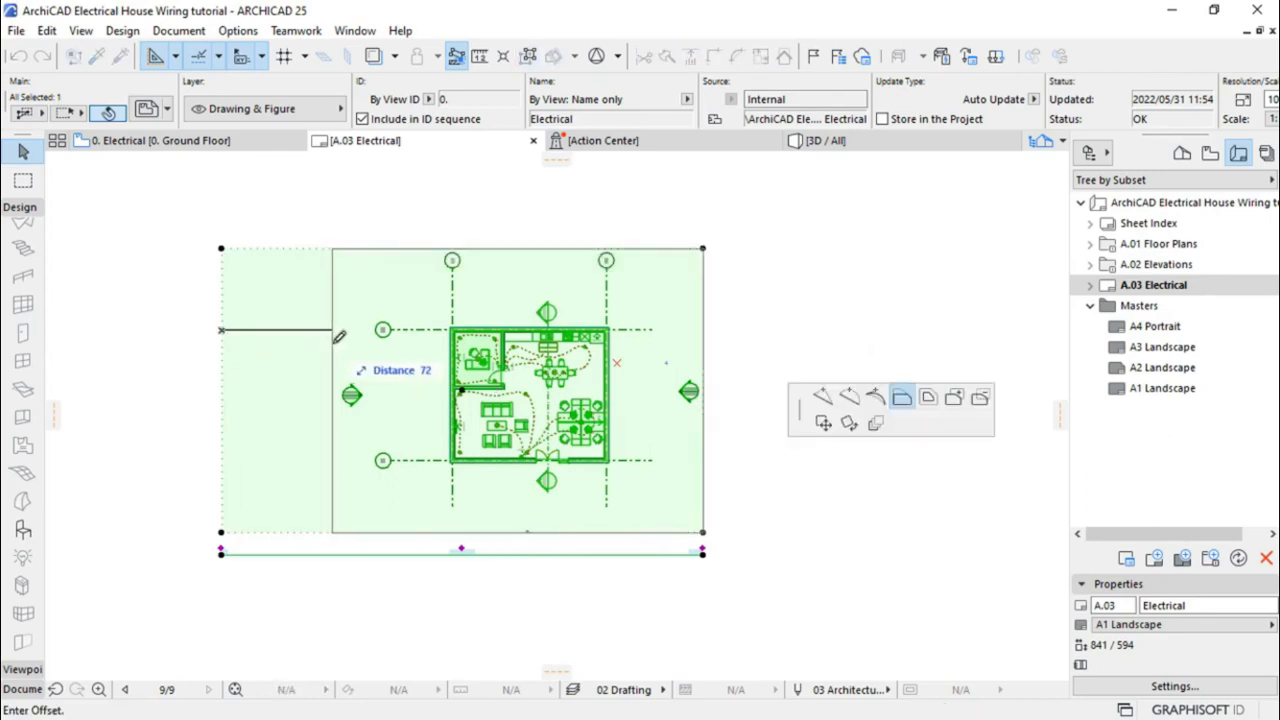
{"action": "left_click", "coordinate": [341, 337]}
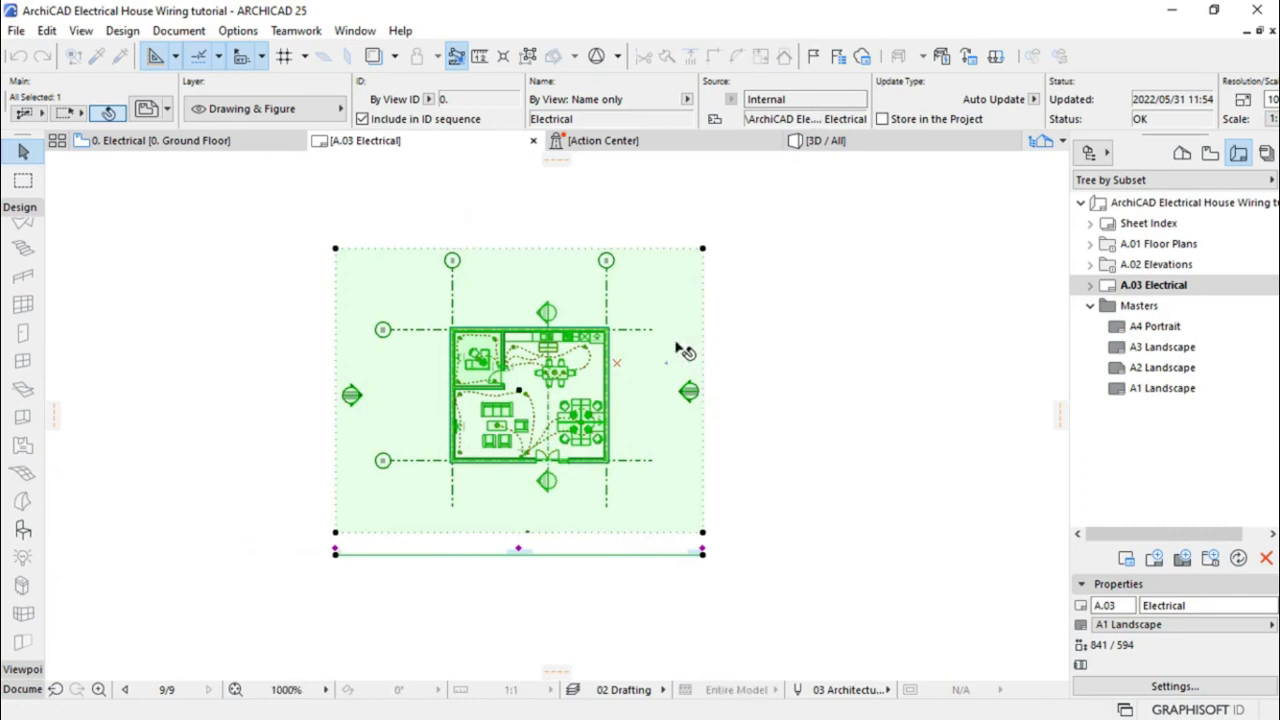
{"action": "scroll", "coordinate": [560, 320], "scroll_direction": "down", "scroll_amount": 10}
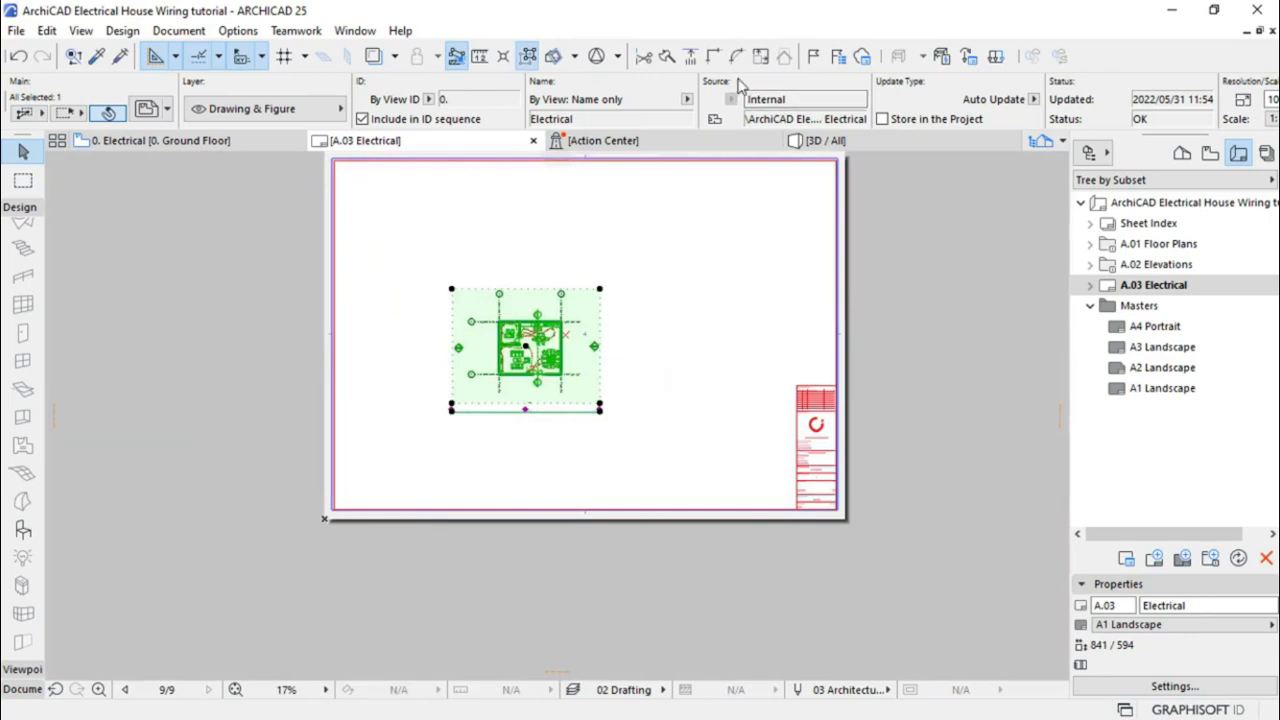
Change the Electrical drawing's scale to a custom 1:35
{"action": "scroll", "coordinate": [738, 85], "scroll_direction": "right", "scroll_amount": 5}
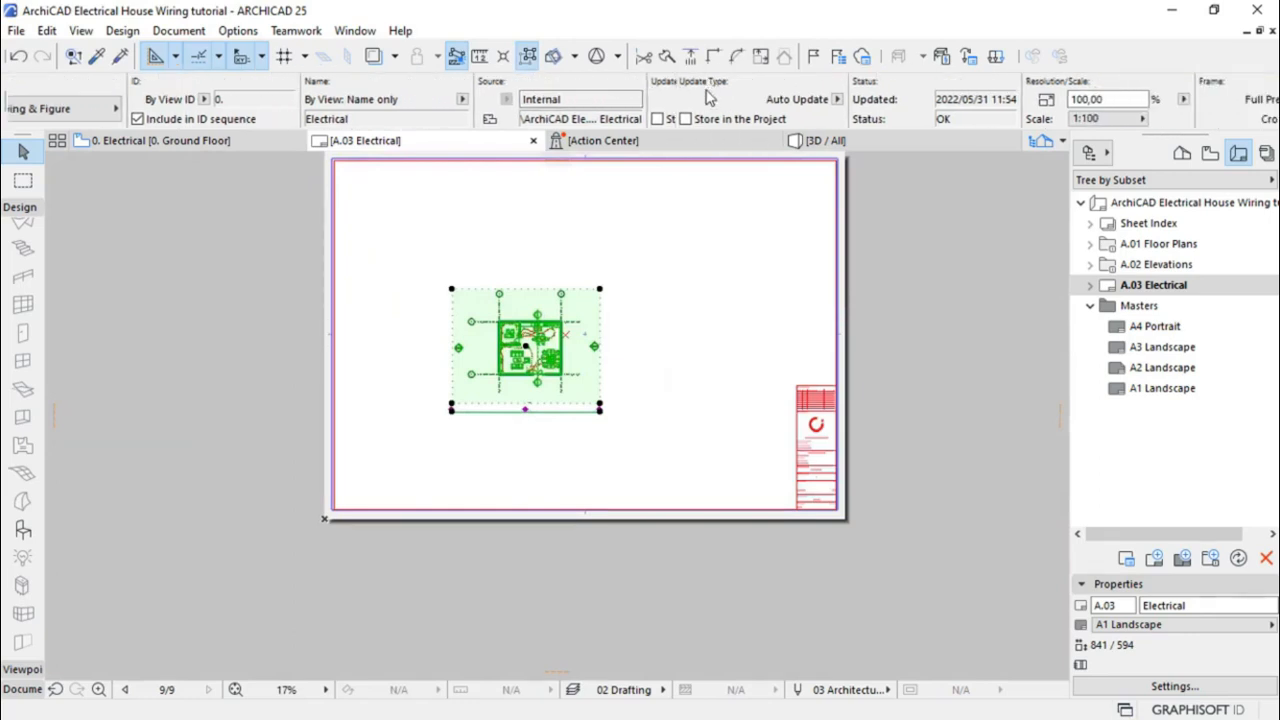
{"action": "scroll", "coordinate": [709, 95], "scroll_direction": "right", "scroll_amount": 1}
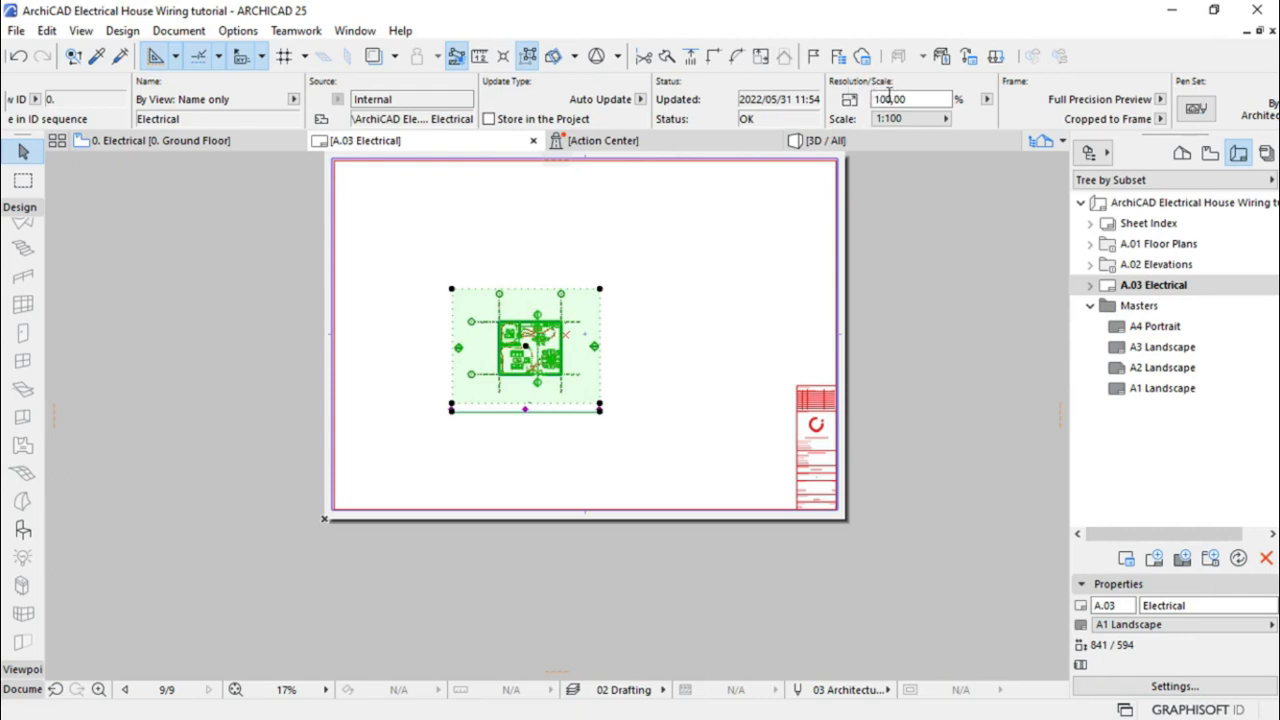
{"action": "left_click", "coordinate": [918, 120]}
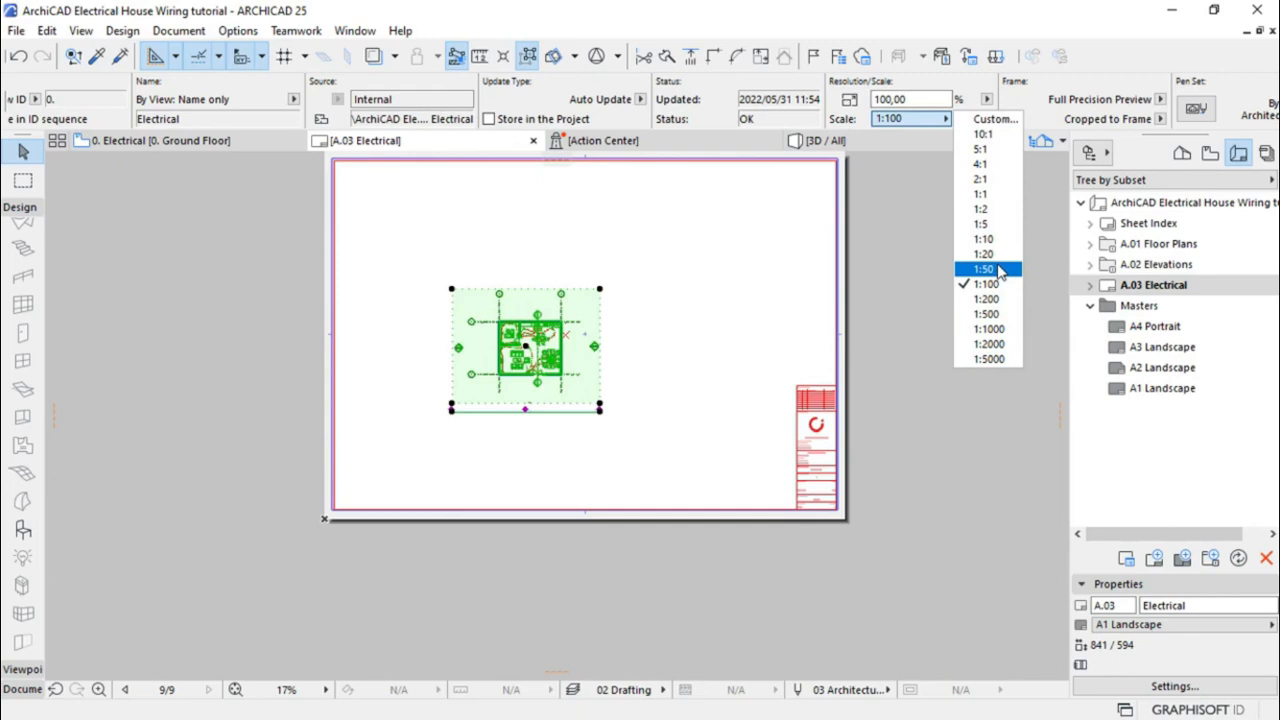
{"action": "left_click", "coordinate": [993, 119]}
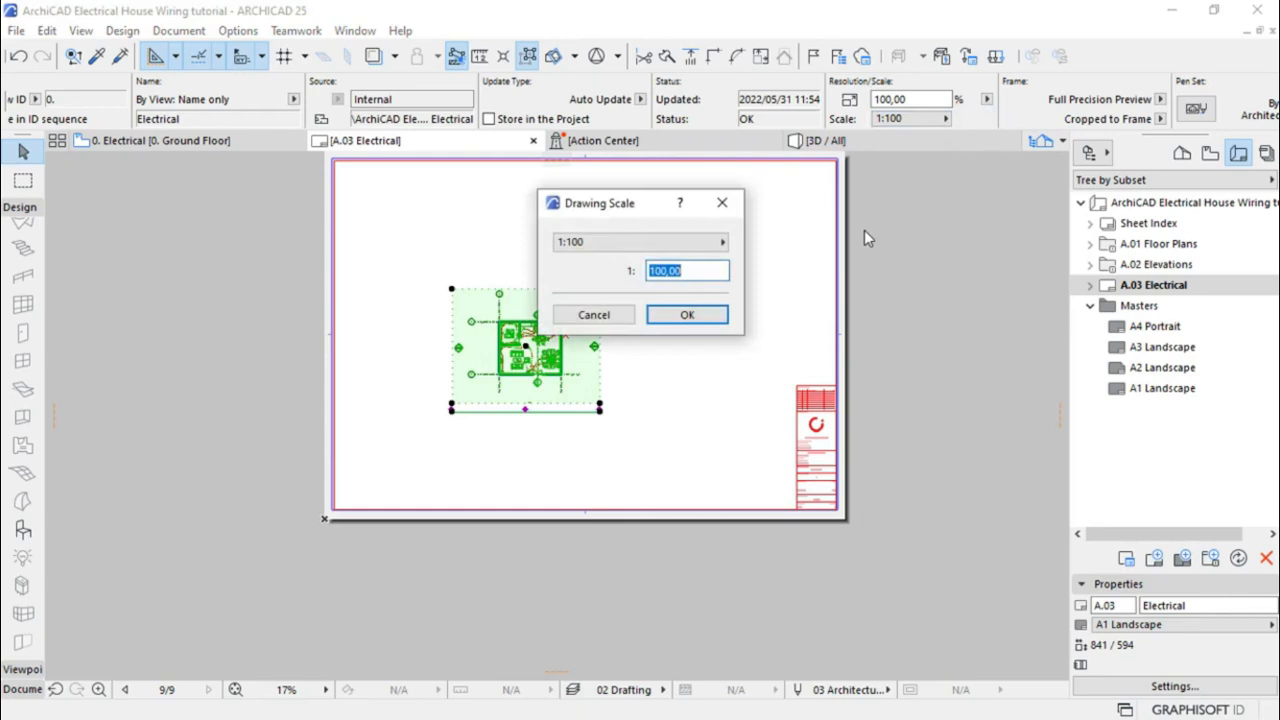
{"action": "type", "text": "35"}
{"action": "key", "text": "Return"}
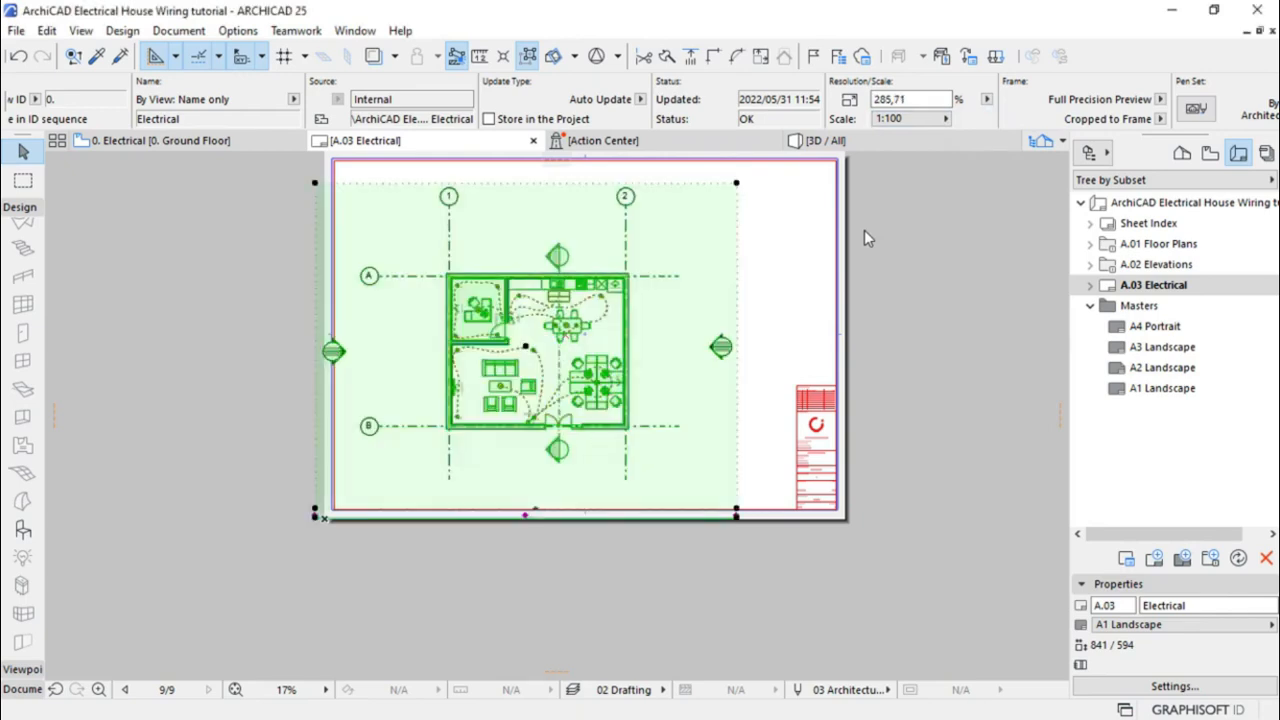
Offset the left, right, top and bottom frame edges in tight around the plan
{"action": "left_click", "coordinate": [318, 234]}
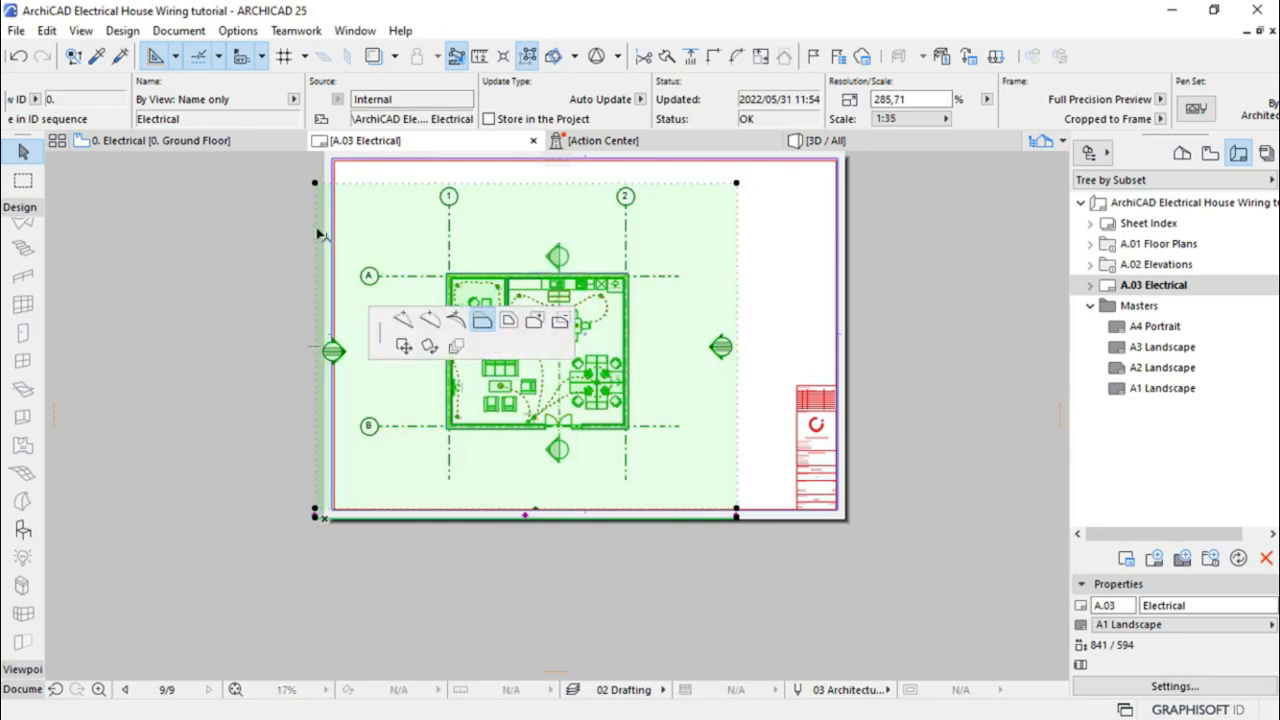
{"action": "left_click", "coordinate": [484, 320]}
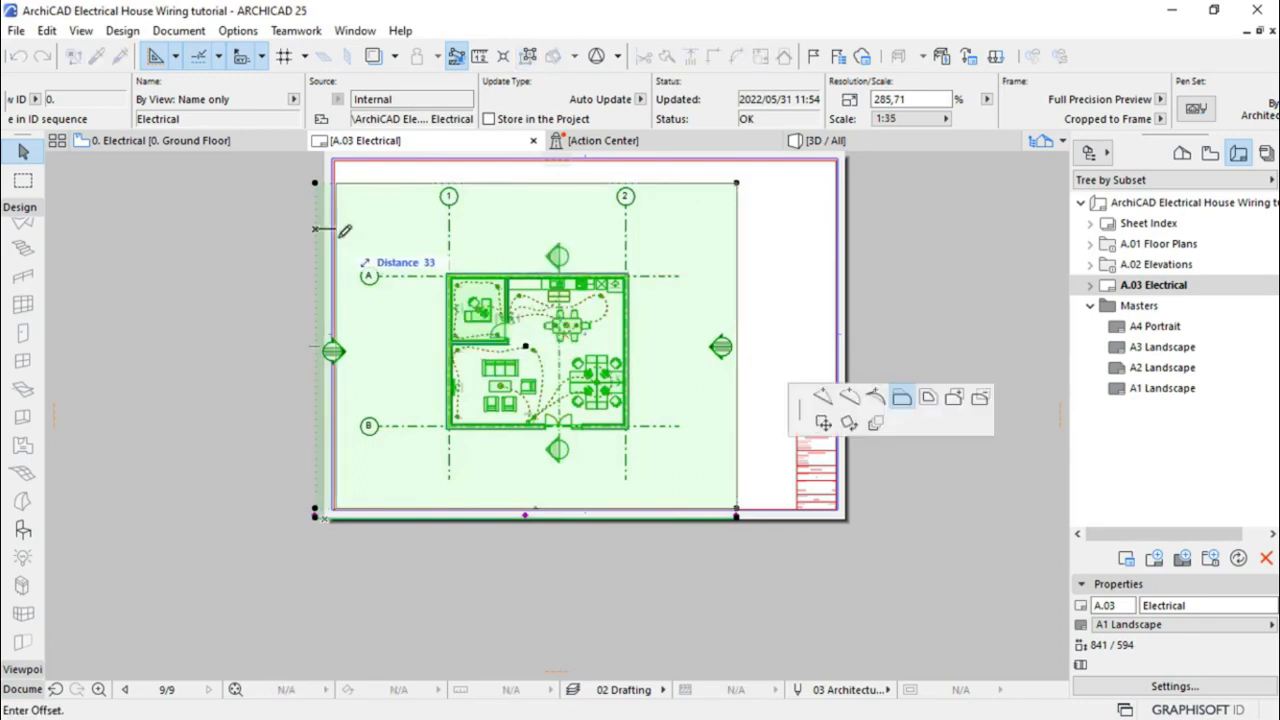
{"action": "left_click", "coordinate": [402, 234]}
{"action": "left_click", "coordinate": [737, 209]}
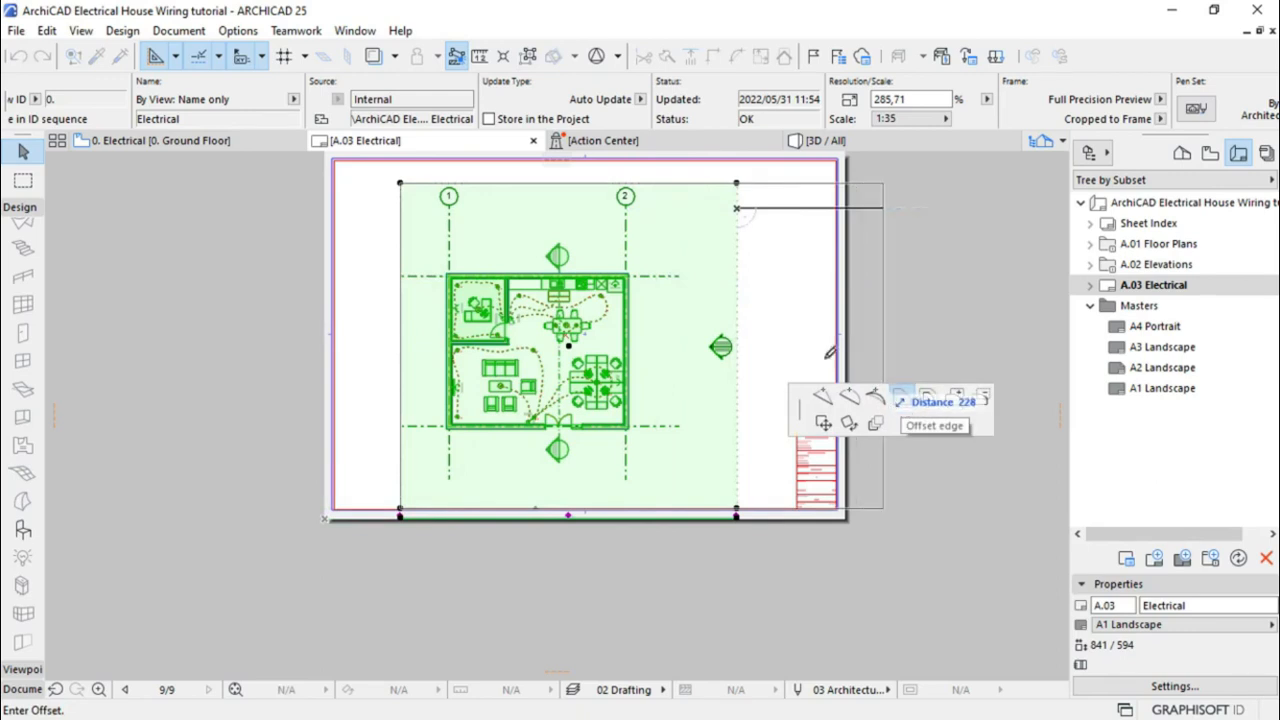
{"action": "left_click", "coordinate": [664, 303]}
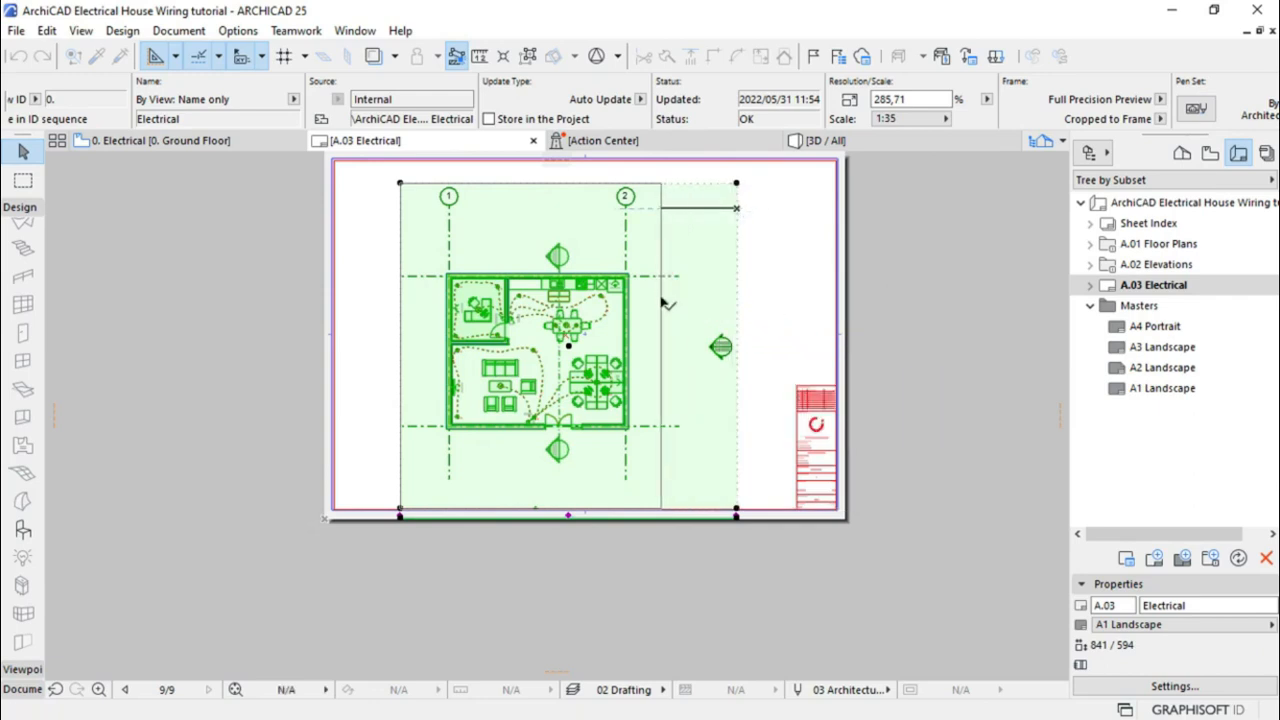
{"action": "left_click", "coordinate": [542, 183]}
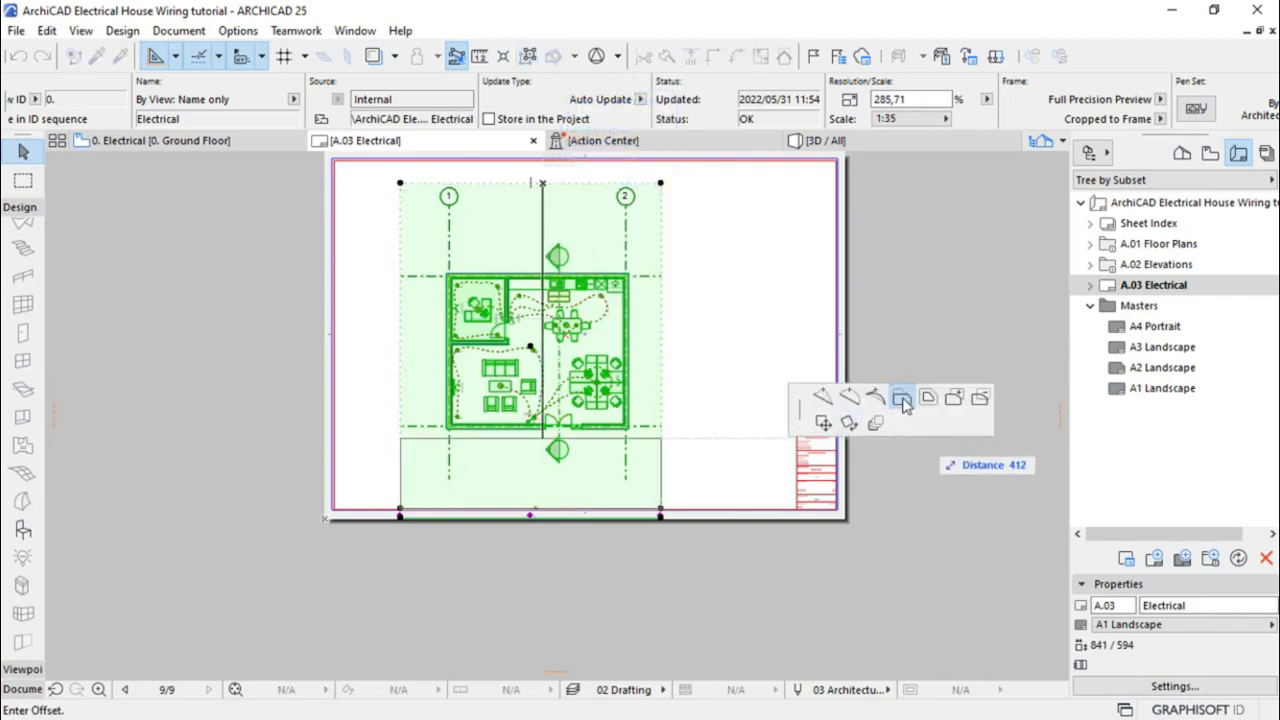
{"action": "left_click", "coordinate": [570, 227]}
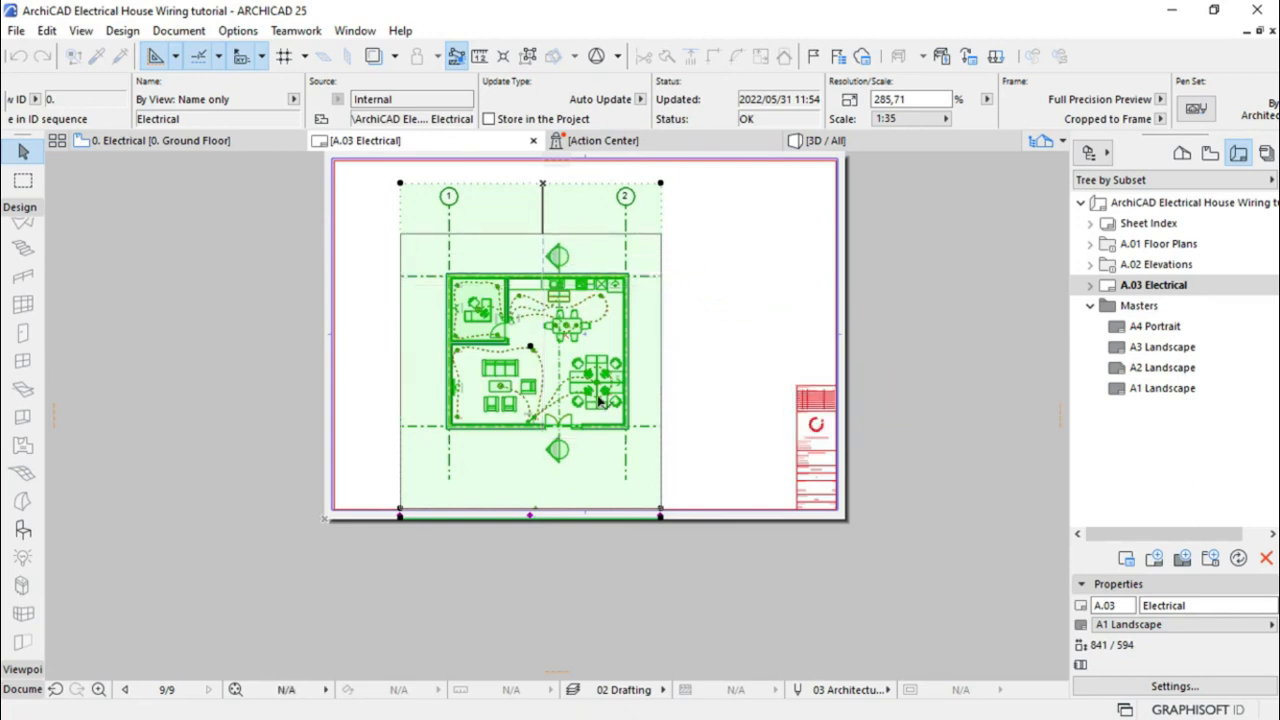
{"action": "left_click", "coordinate": [605, 513]}
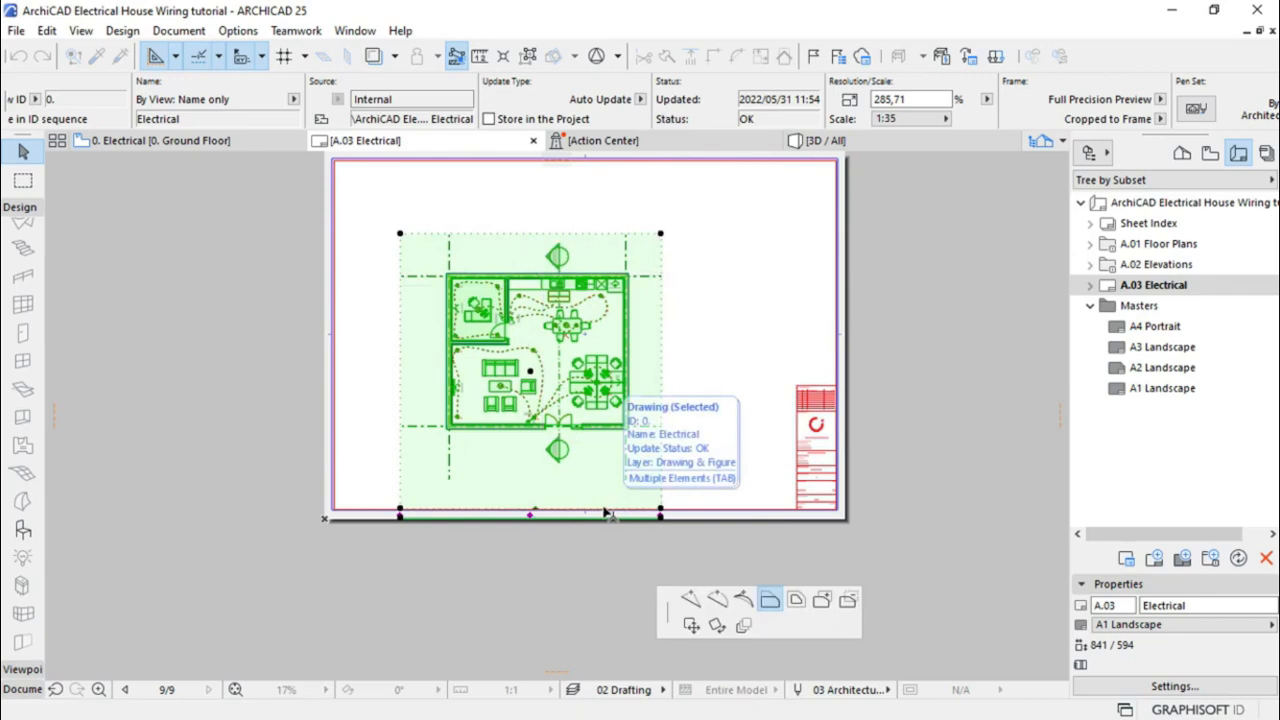
{"action": "left_click", "coordinate": [605, 468]}
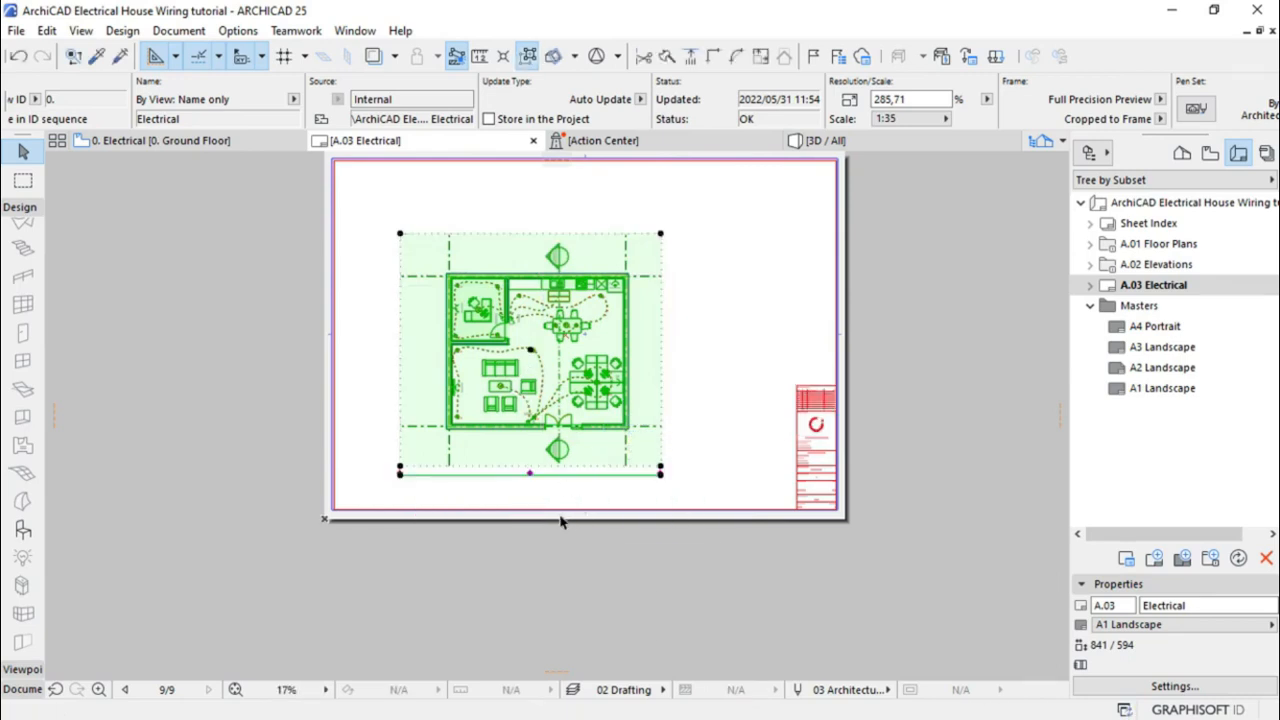
{"action": "scroll", "coordinate": [560, 521], "scroll_direction": "down", "scroll_amount": 2}
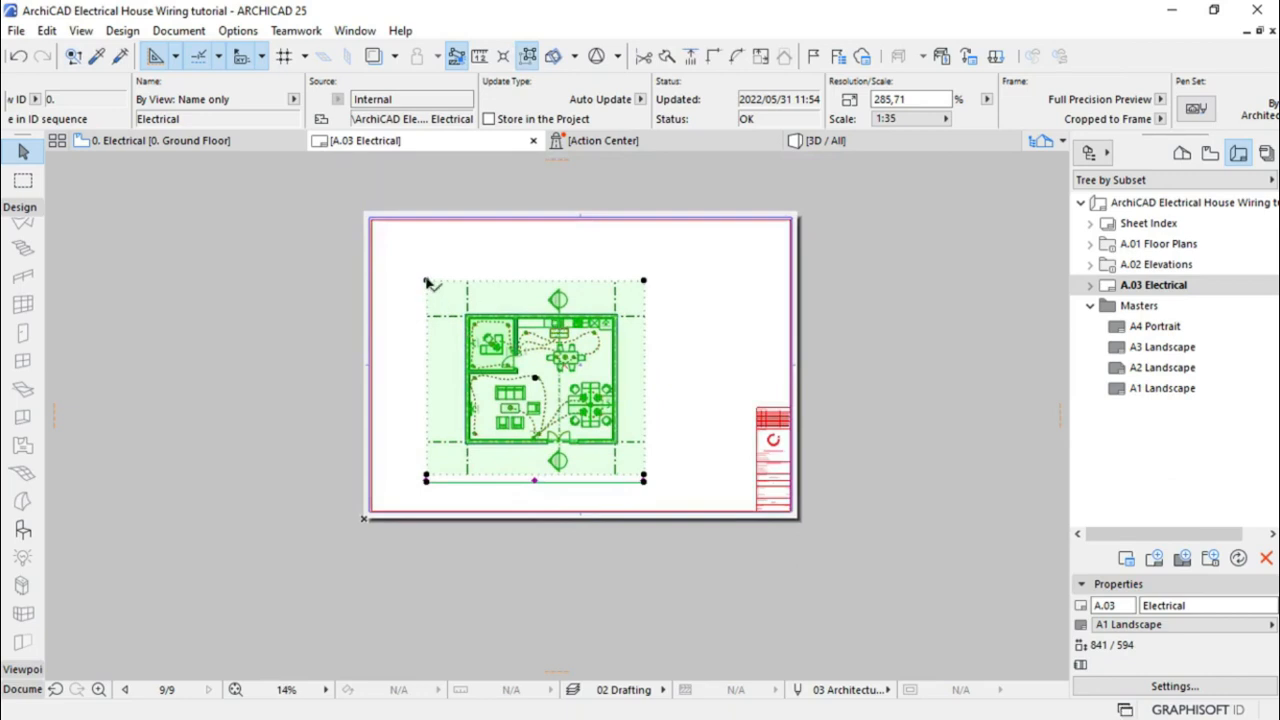
Resize the drawing proportionally from its top-left corner to a 1:26,25 scale
{"action": "left_click", "coordinate": [426, 283]}
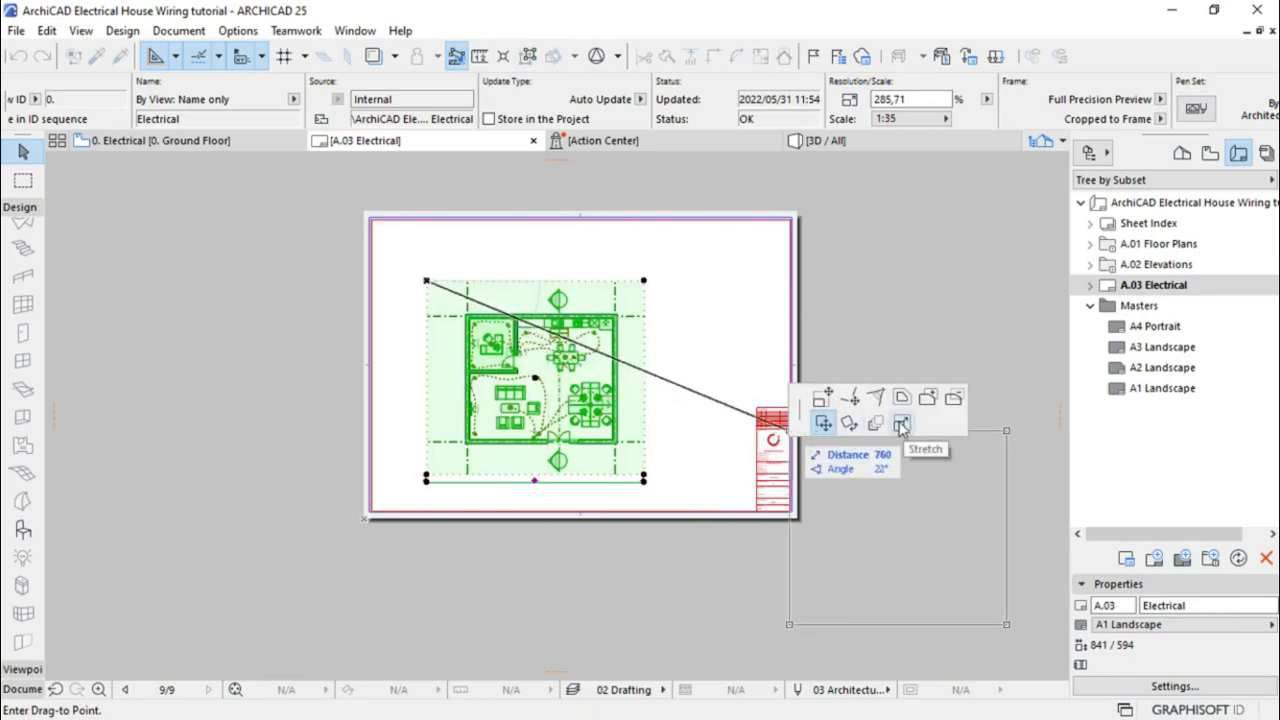
{"action": "left_click", "coordinate": [901, 425]}
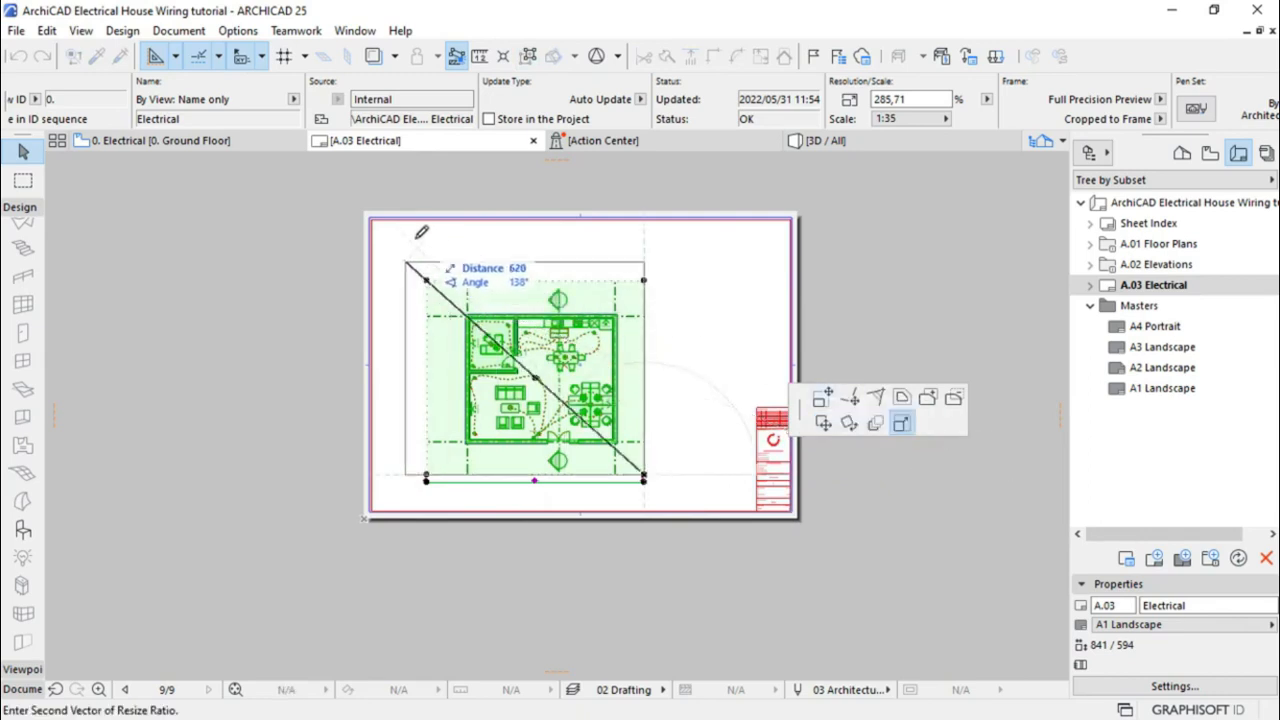
{"action": "left_click", "coordinate": [364, 206]}
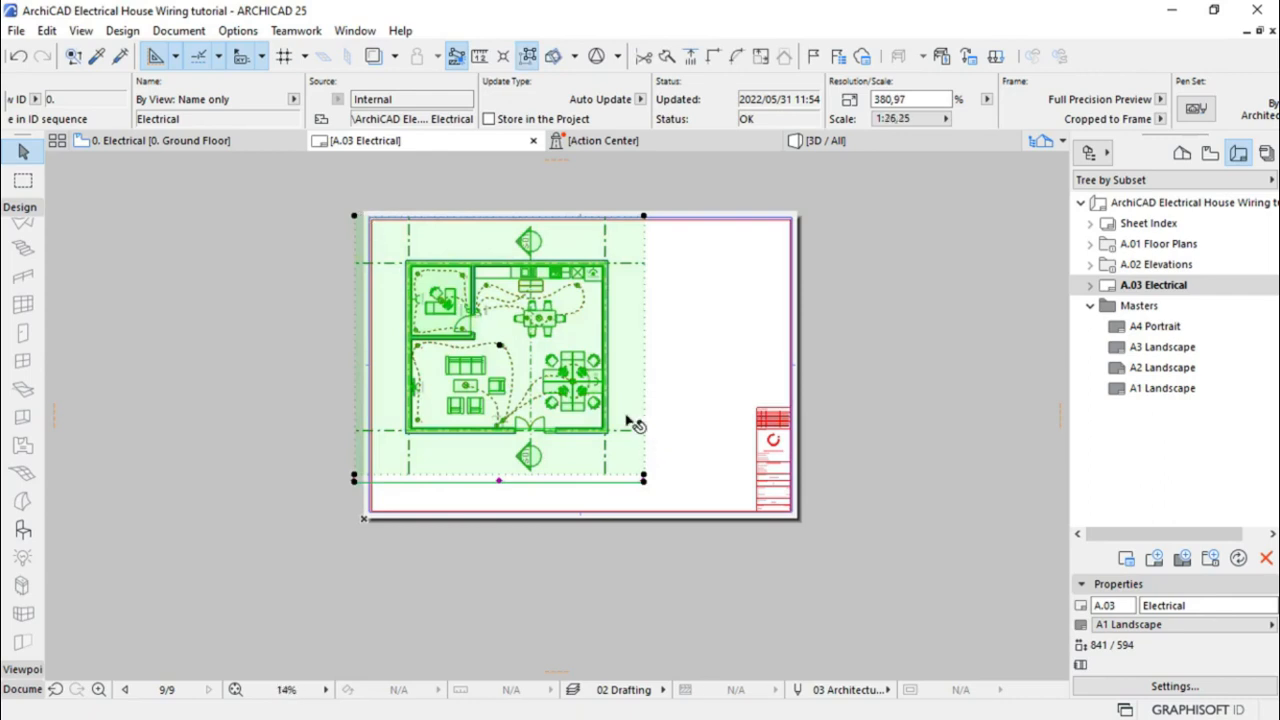
{"action": "scroll", "coordinate": [633, 424], "scroll_direction": "up", "scroll_amount": 1}
{"action": "scroll", "coordinate": [633, 424], "scroll_direction": "up", "scroll_amount": 1}
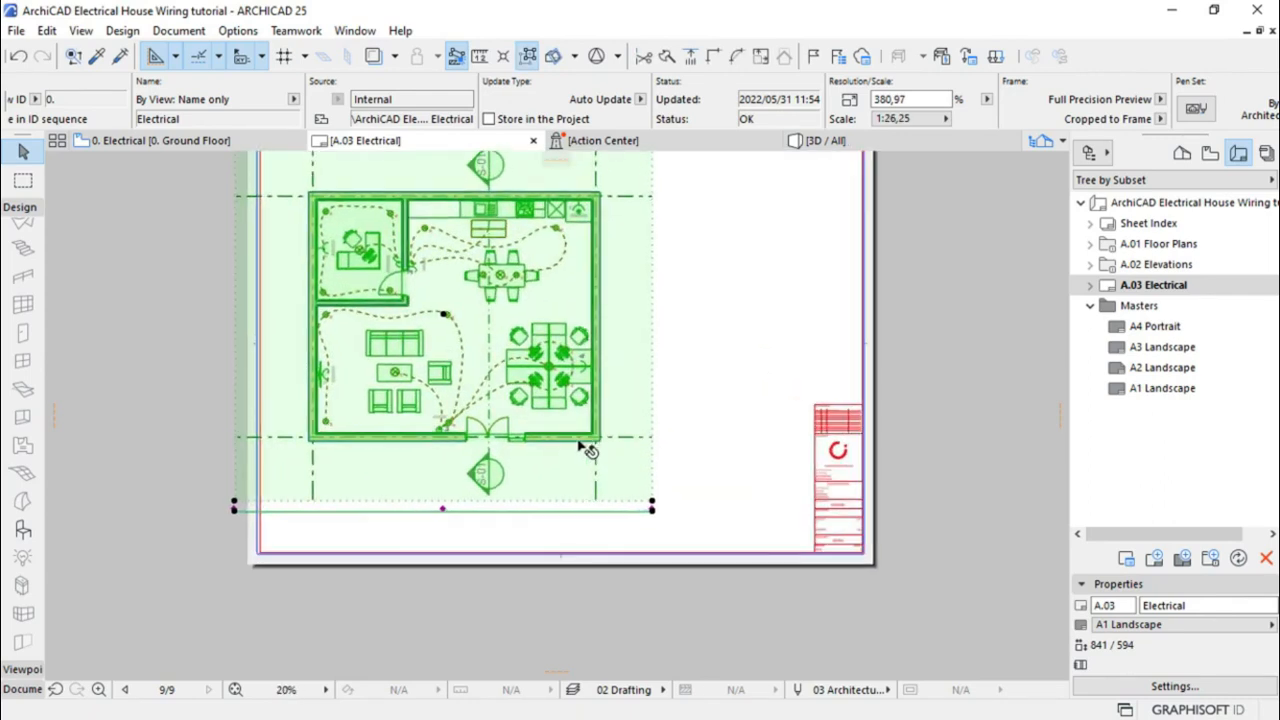
Pull the drawing's left boundary in slightly and deselect it
{"action": "left_click", "coordinate": [236, 370]}
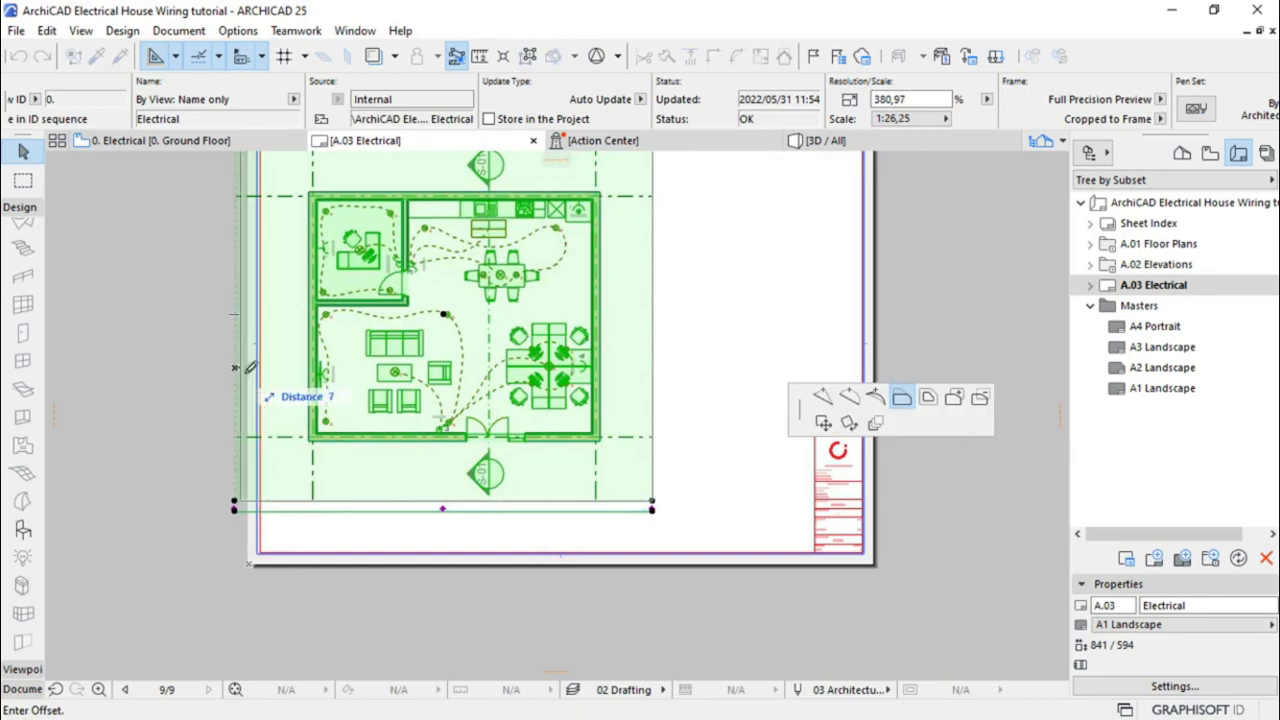
{"action": "left_click", "coordinate": [275, 377]}
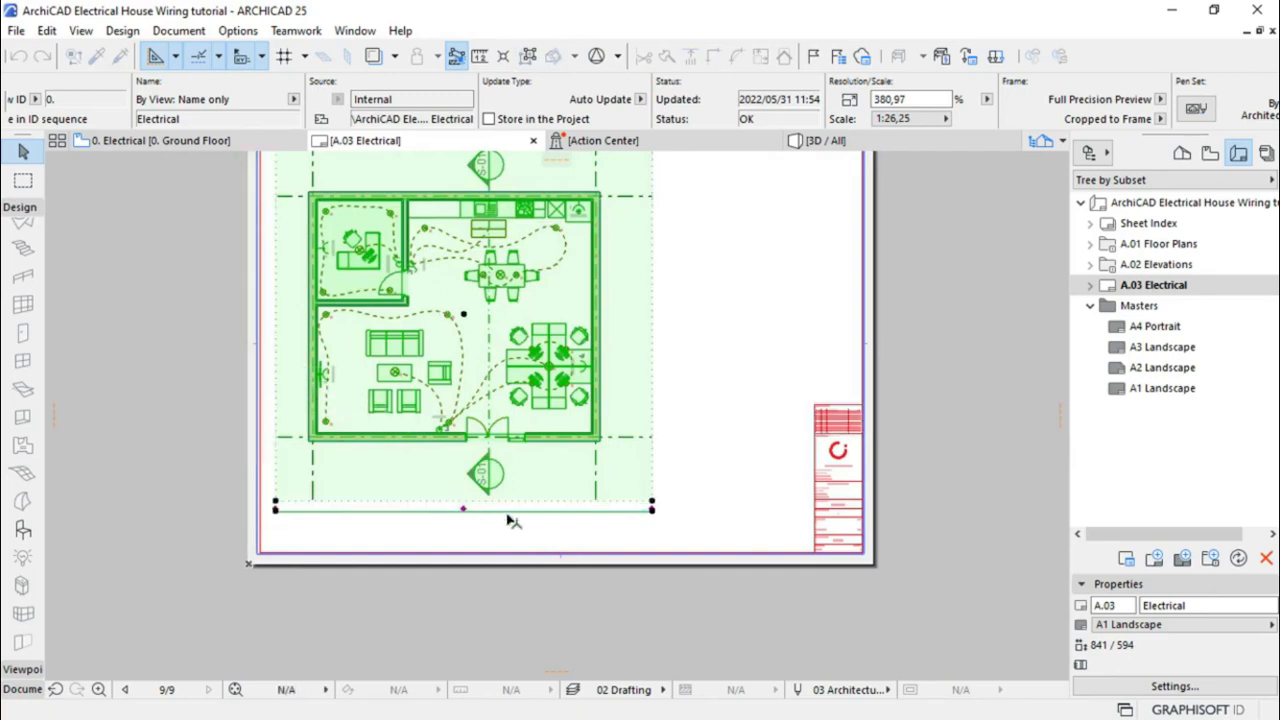
{"action": "left_click", "coordinate": [740, 435]}
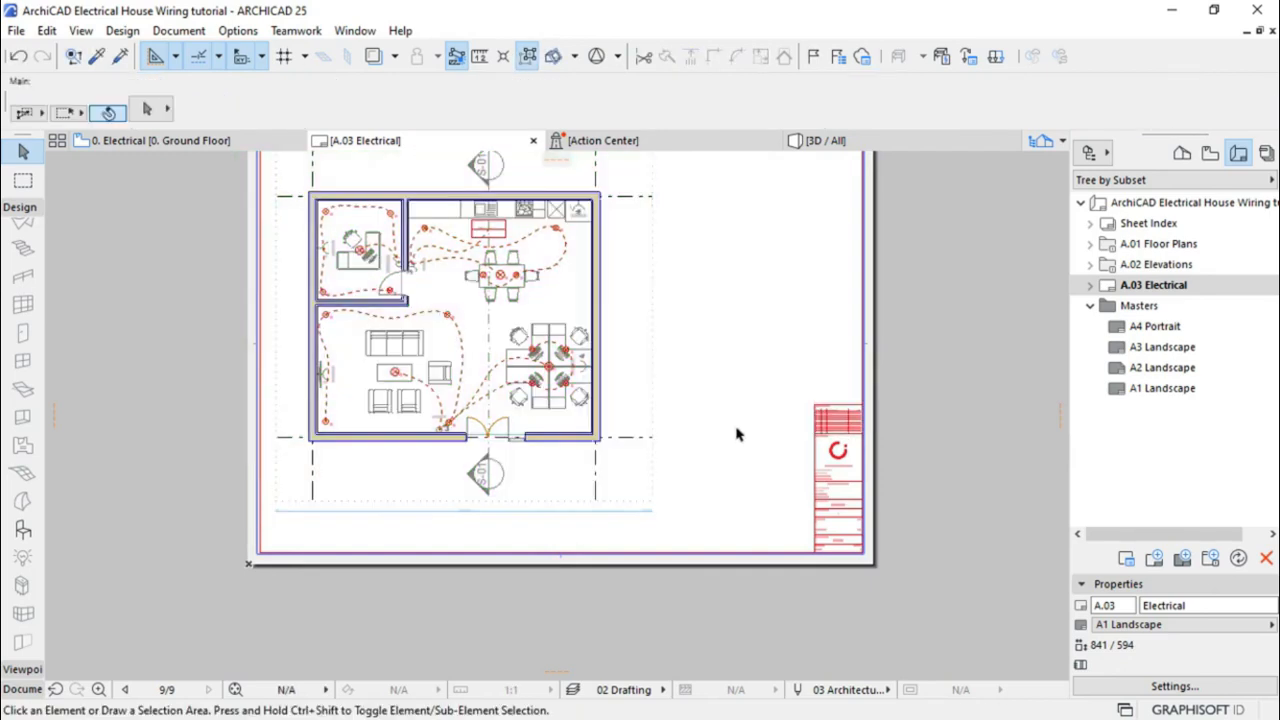
{"action": "scroll", "coordinate": [619, 538], "scroll_direction": "down", "scroll_amount": 1}
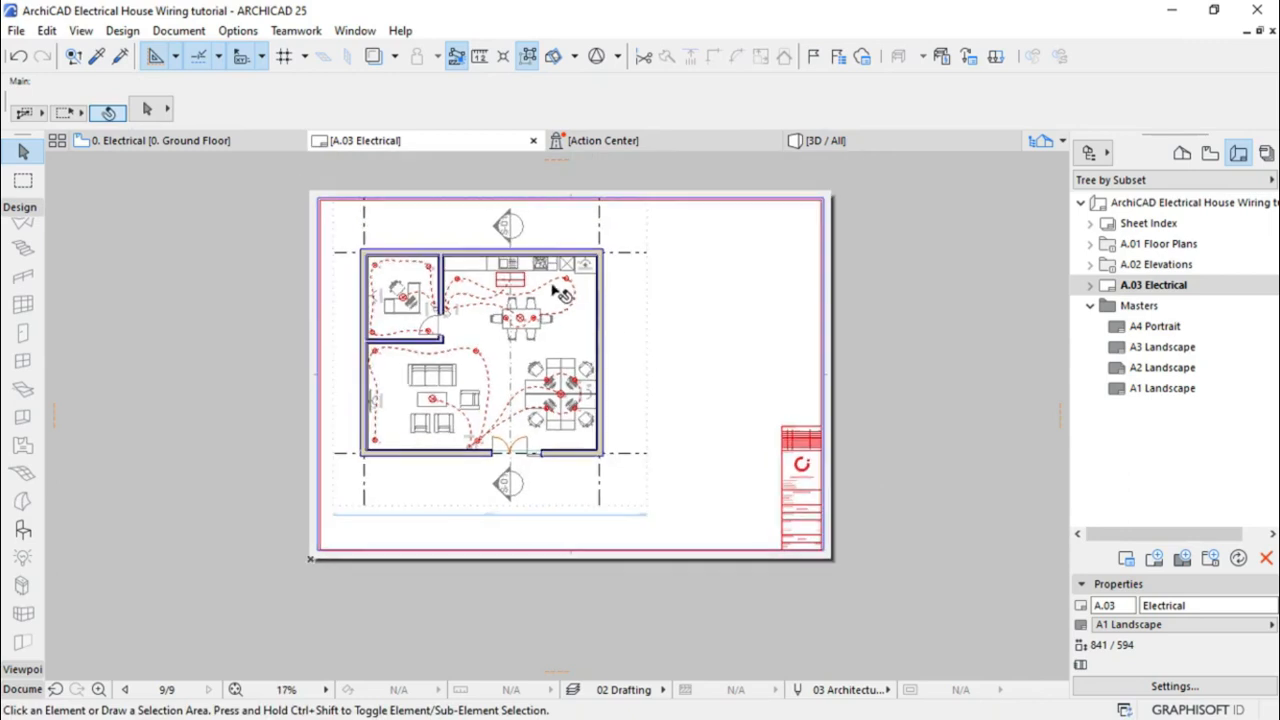
{"action": "scroll", "coordinate": [551, 282], "scroll_direction": "up", "scroll_amount": 1}
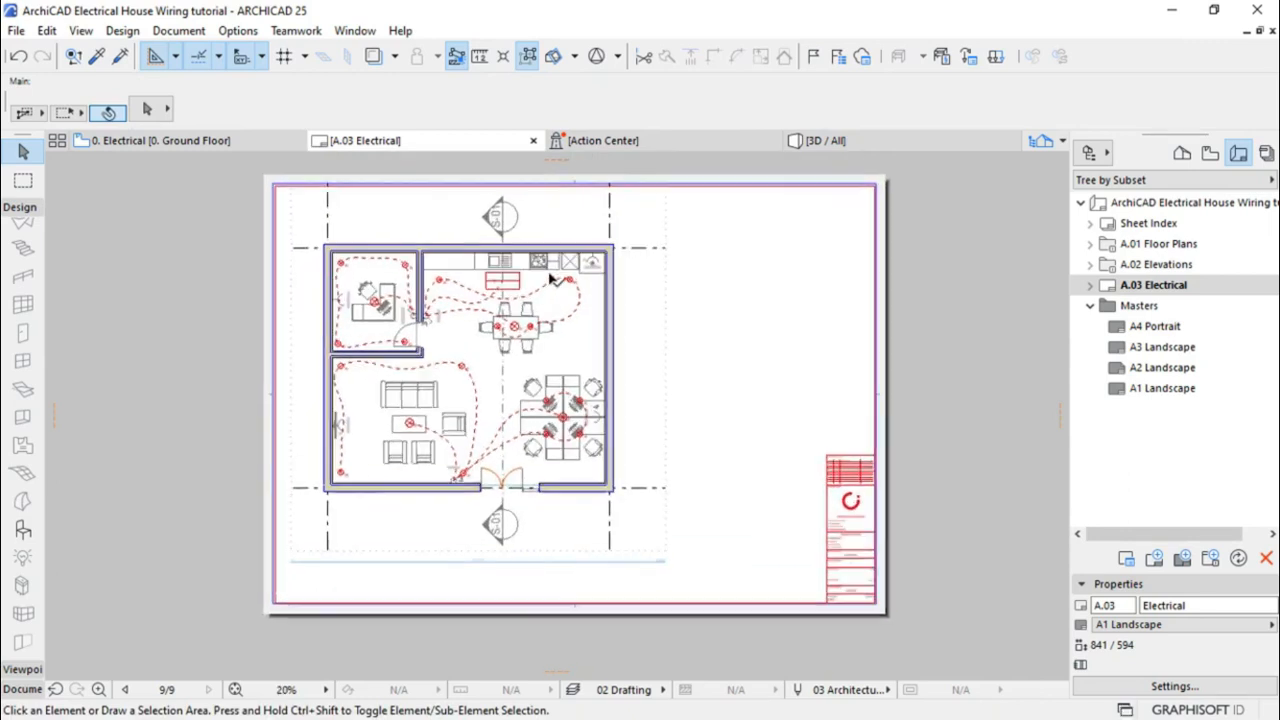
{"action": "scroll", "coordinate": [780, 354], "scroll_direction": "up", "scroll_amount": 1}
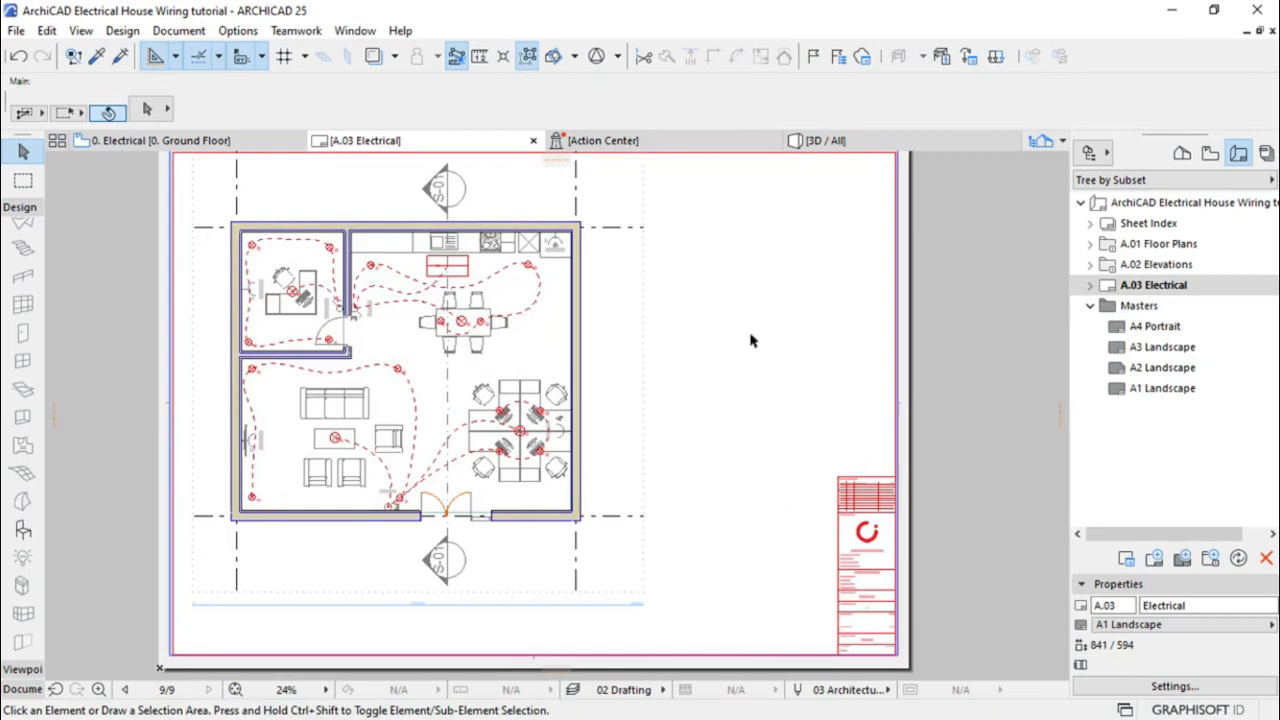
{"action": "scroll", "coordinate": [202, 621], "scroll_direction": "up", "scroll_amount": 4}
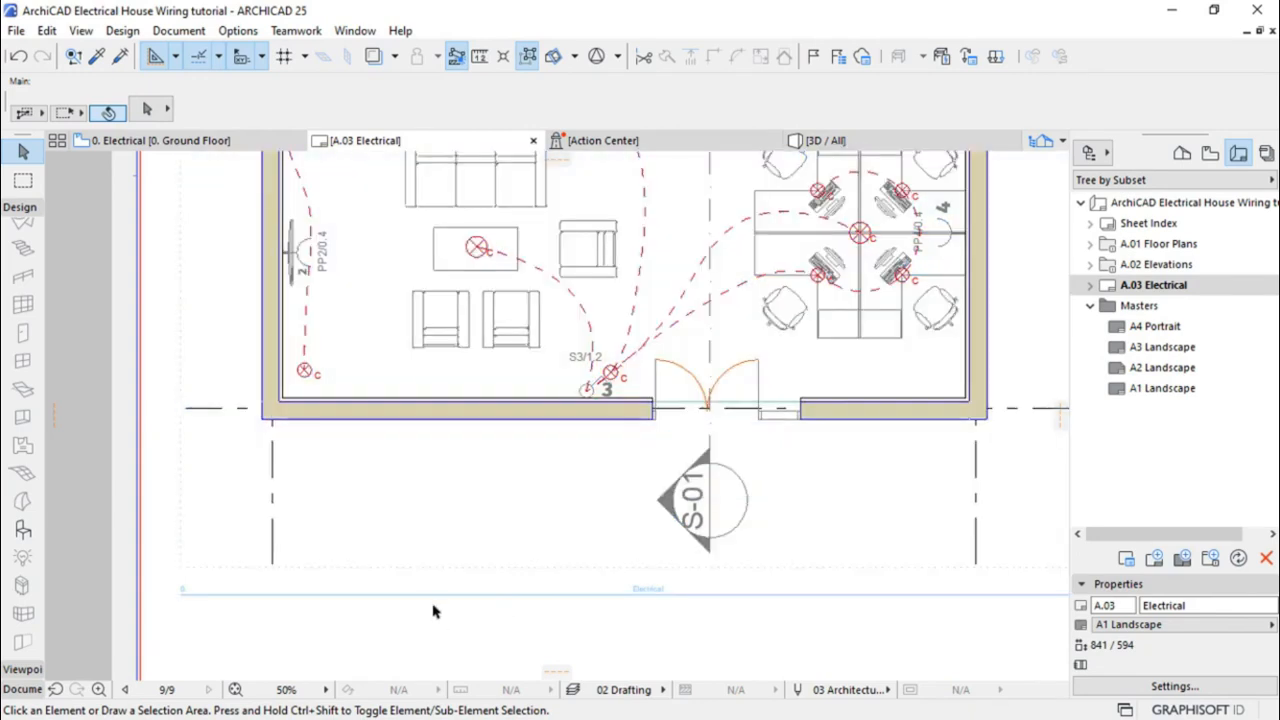
{"action": "scroll", "coordinate": [434, 608], "scroll_direction": "down", "scroll_amount": 5}
{"action": "scroll", "coordinate": [275, 614], "scroll_direction": "down", "scroll_amount": 2}
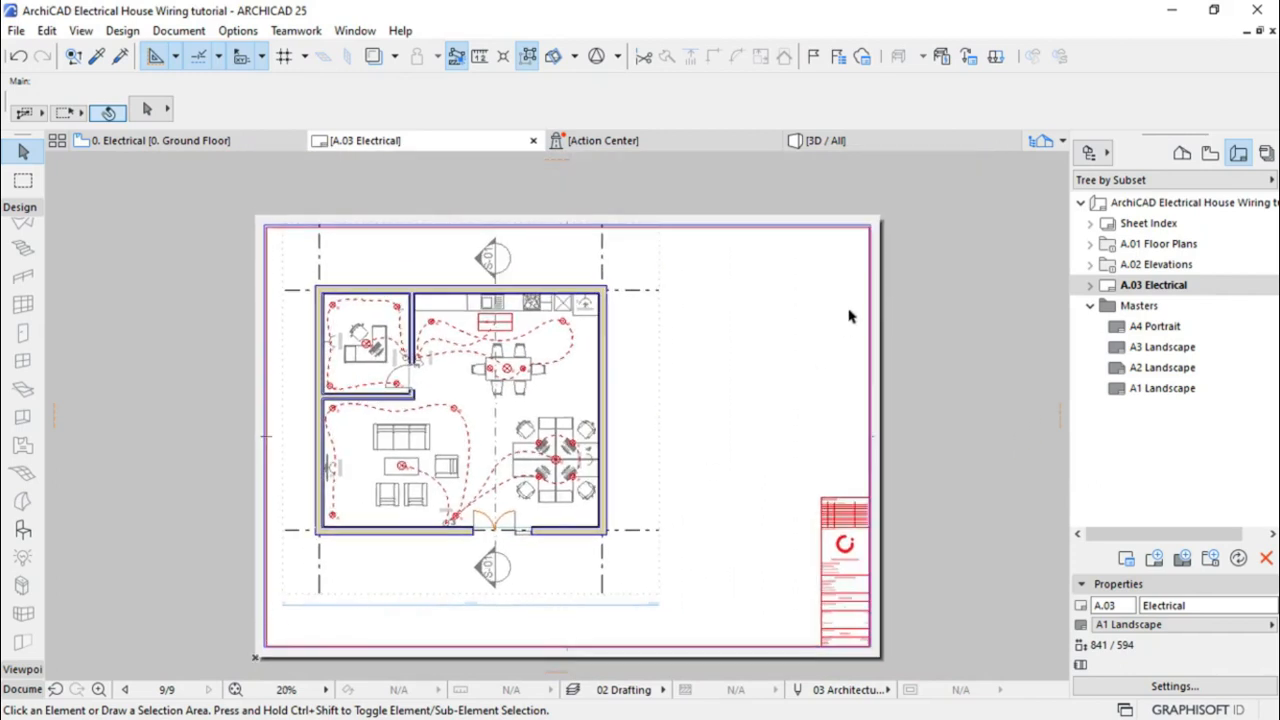
{"action": "scroll", "coordinate": [848, 282], "scroll_direction": "up", "scroll_amount": 2}
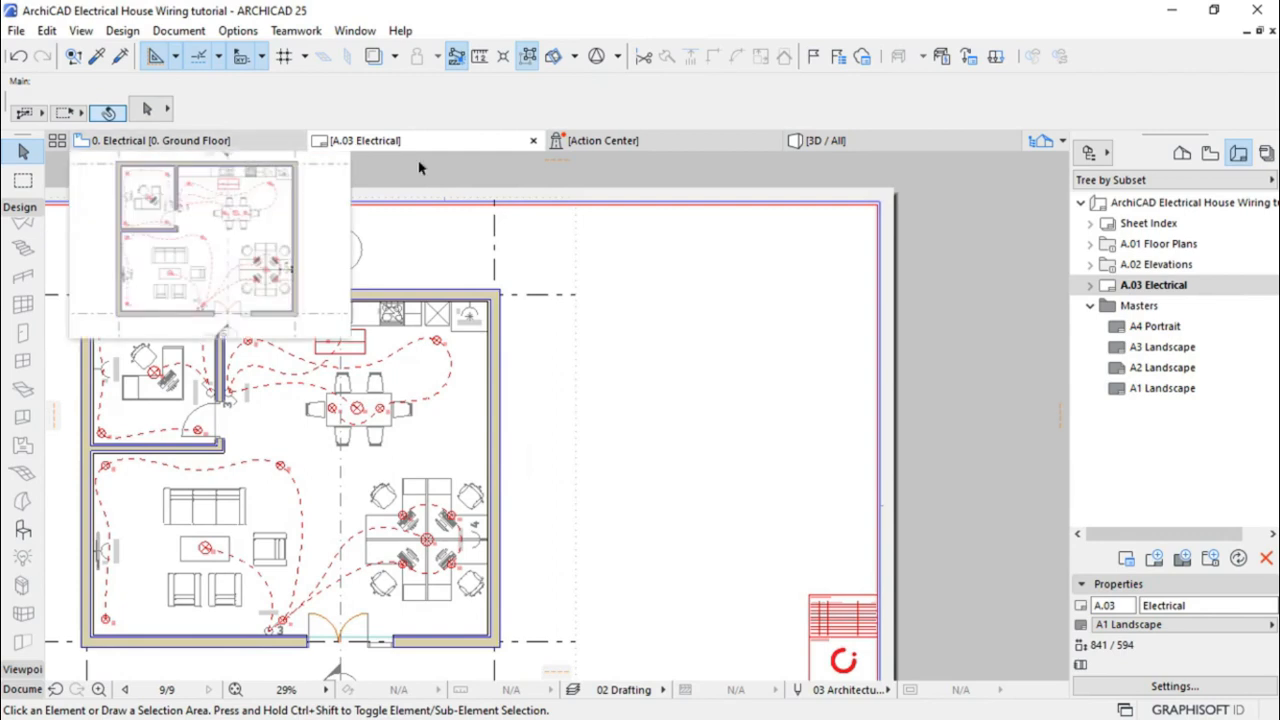
Open Scheme Settings from the Schedules item in the Project Map
{"action": "left_click", "coordinate": [1209, 155]}
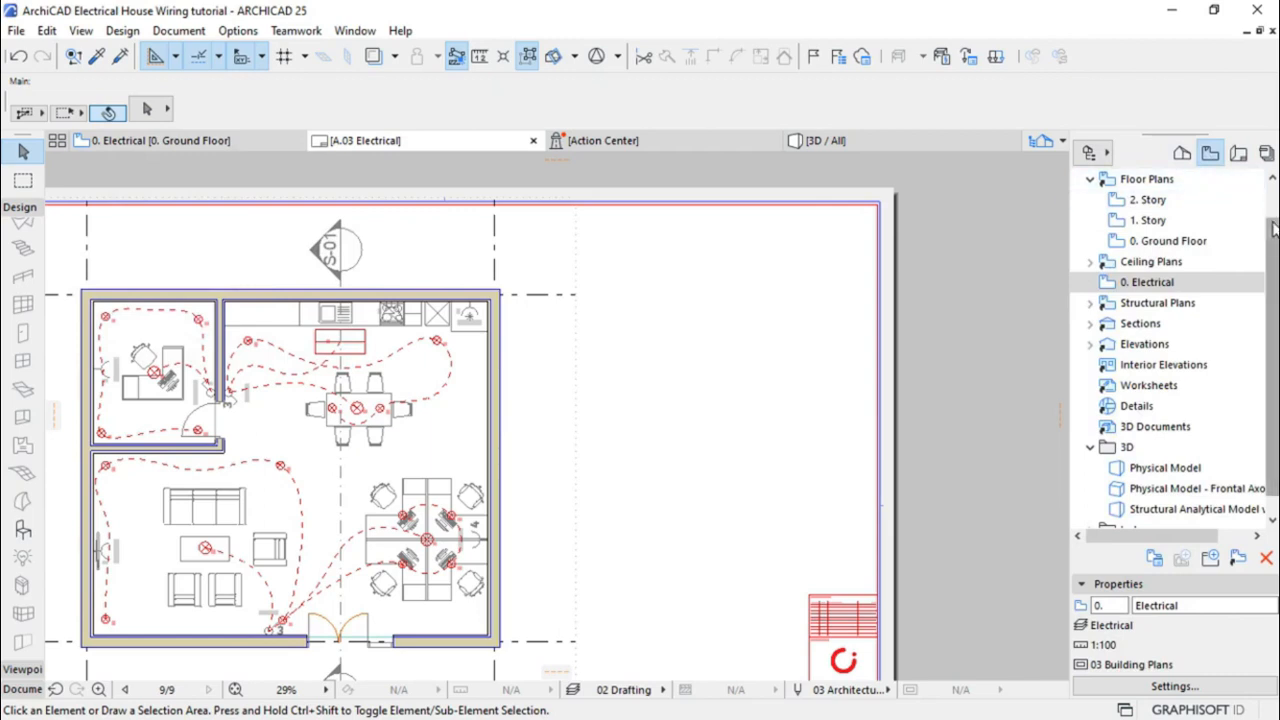
{"action": "scroll", "coordinate": [1272, 268], "scroll_direction": "down", "scroll_amount": 1}
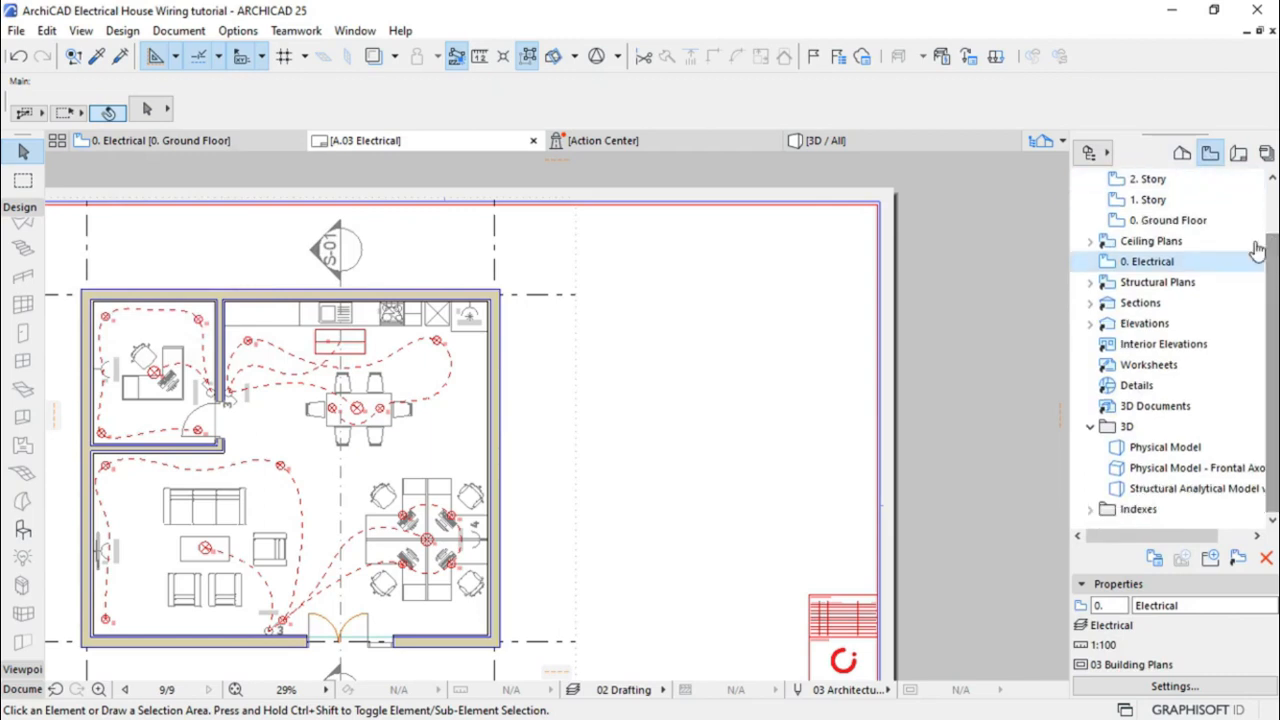
{"action": "left_click", "coordinate": [1182, 155]}
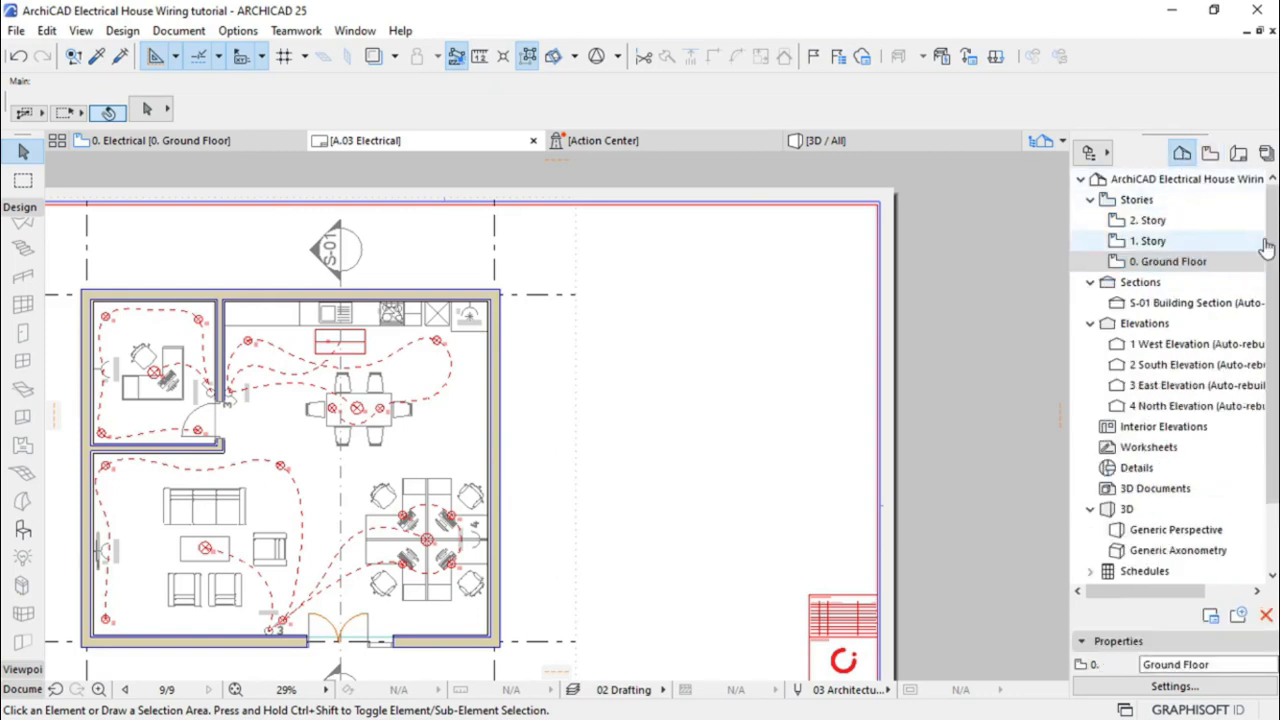
{"action": "scroll", "coordinate": [1272, 234], "scroll_direction": "down", "scroll_amount": 3}
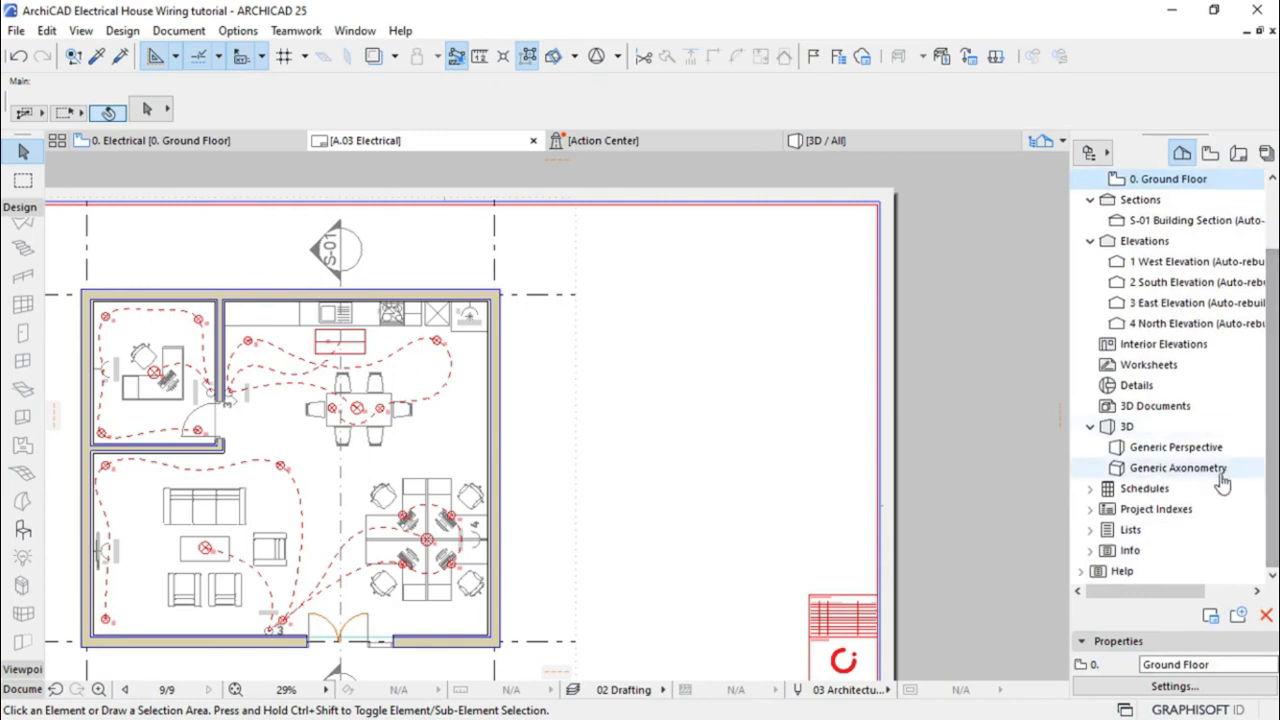
{"action": "right_click", "coordinate": [1140, 495]}
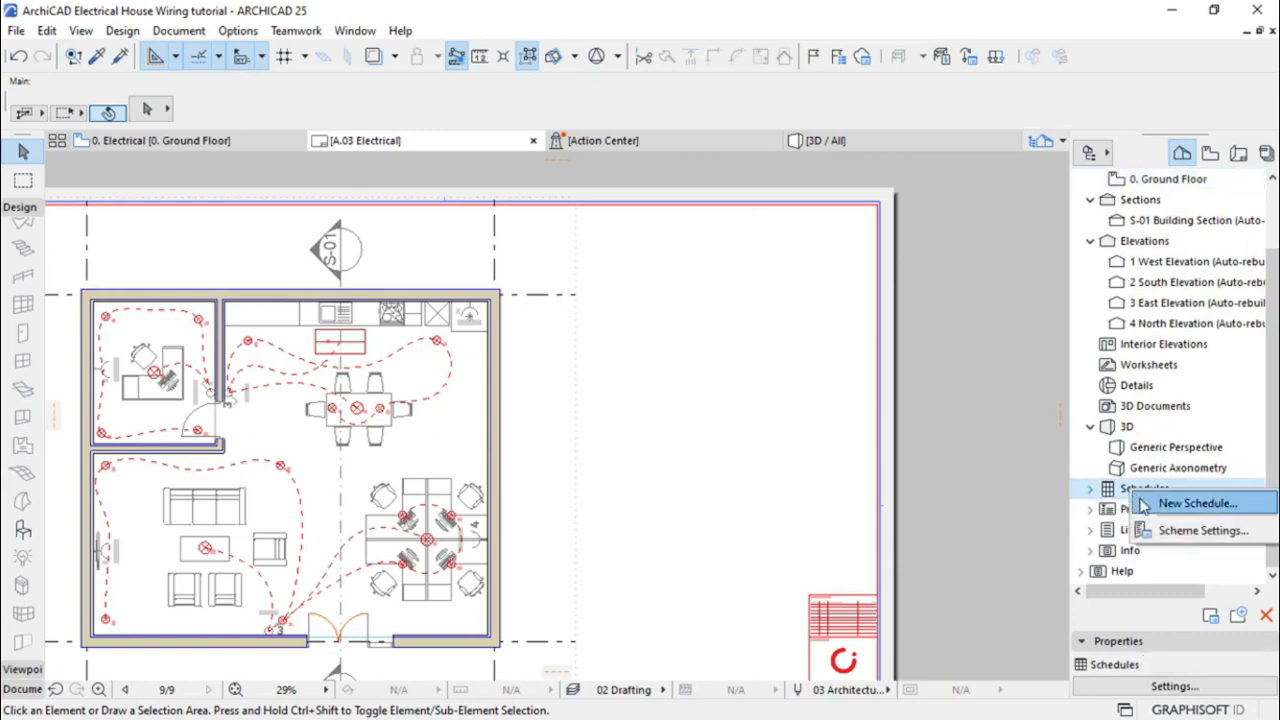
{"action": "left_click", "coordinate": [1195, 530]}
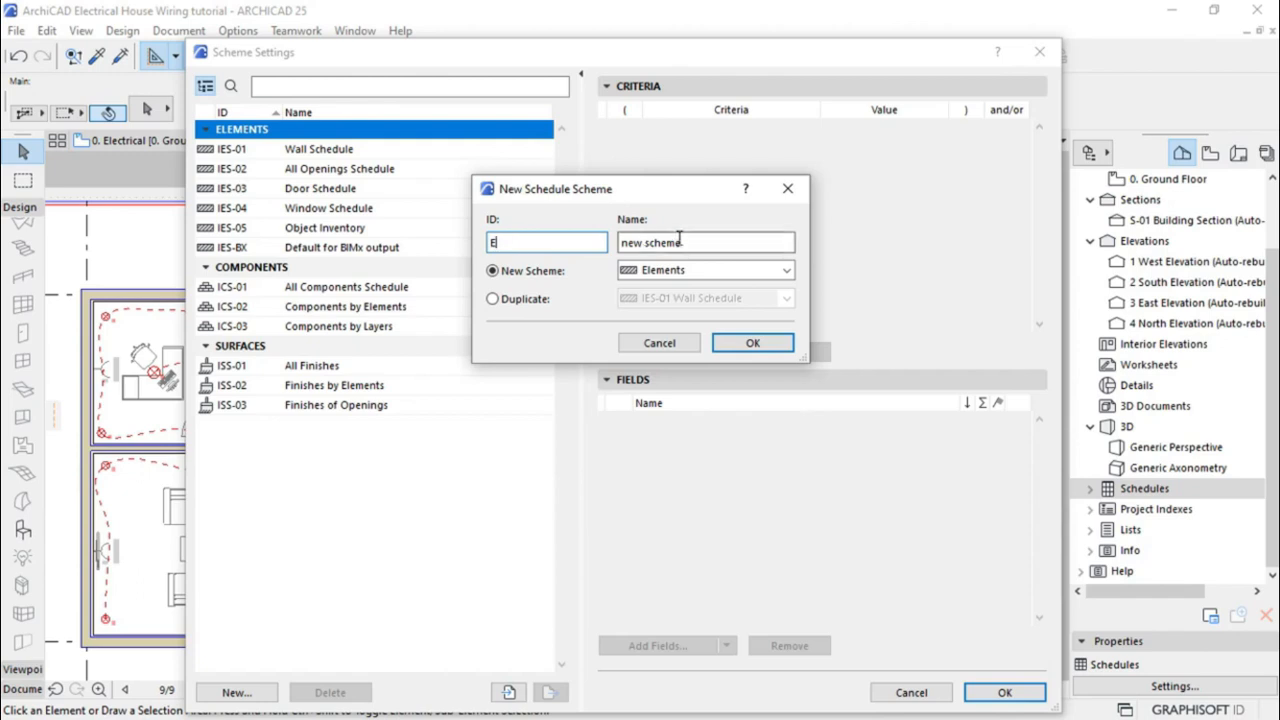
Create a new Elements scheme with ID E named ELECTRICAL LEGEND
{"action": "left_click_drag", "start_coordinate": [683, 242], "coordinate": [585, 245]}
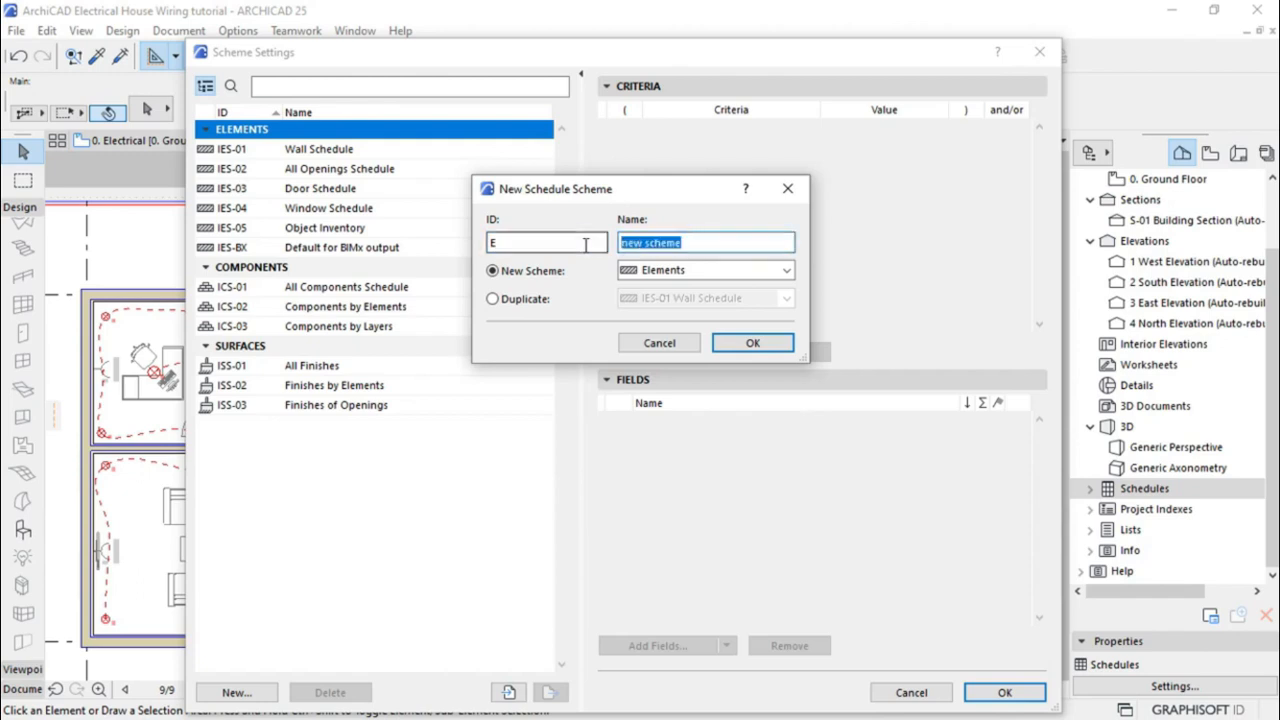
{"action": "type", "text": "ELECTRICAL LEGEND"}
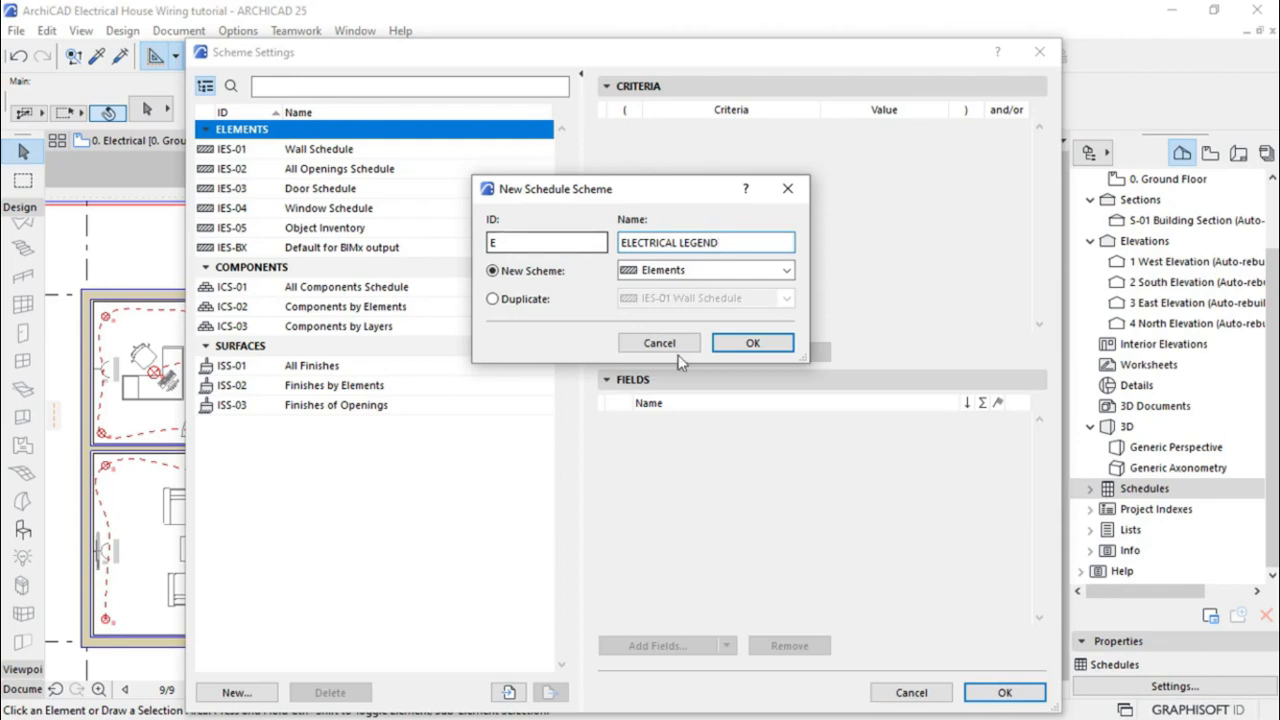
{"action": "left_click", "coordinate": [753, 344]}
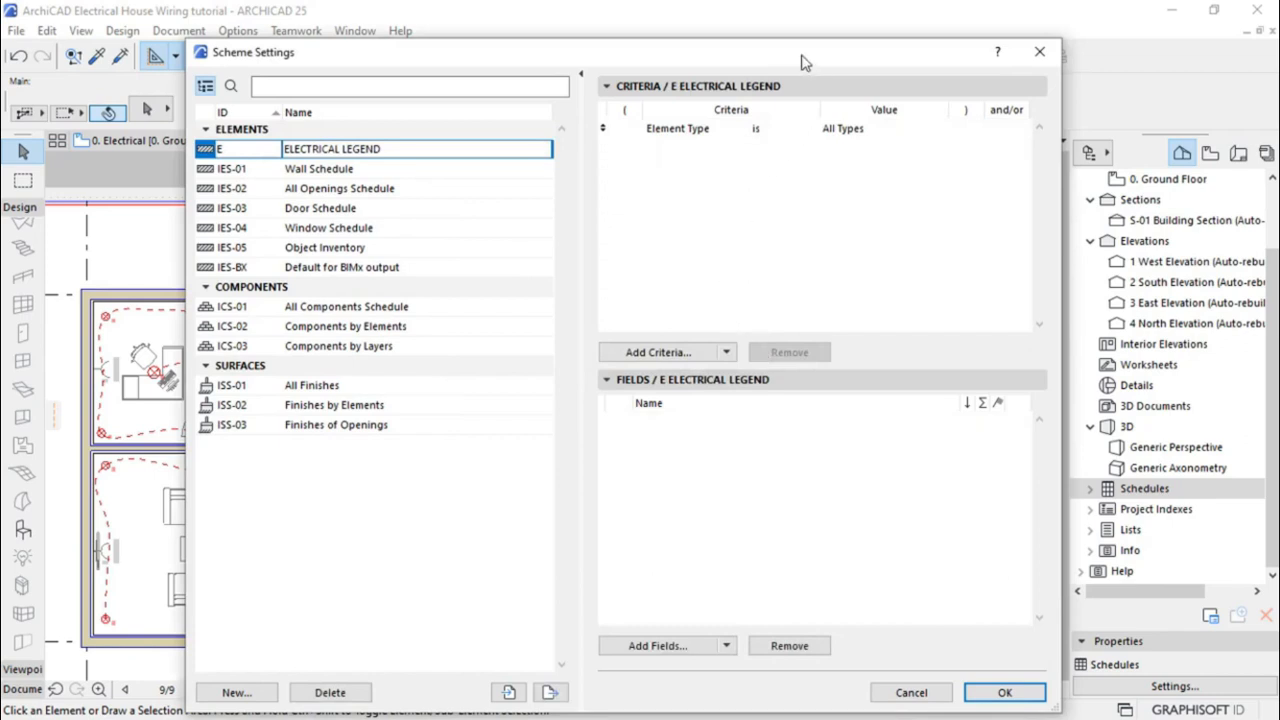
{"action": "left_click_drag", "start_coordinate": [794, 58], "coordinate": [782, 44]}
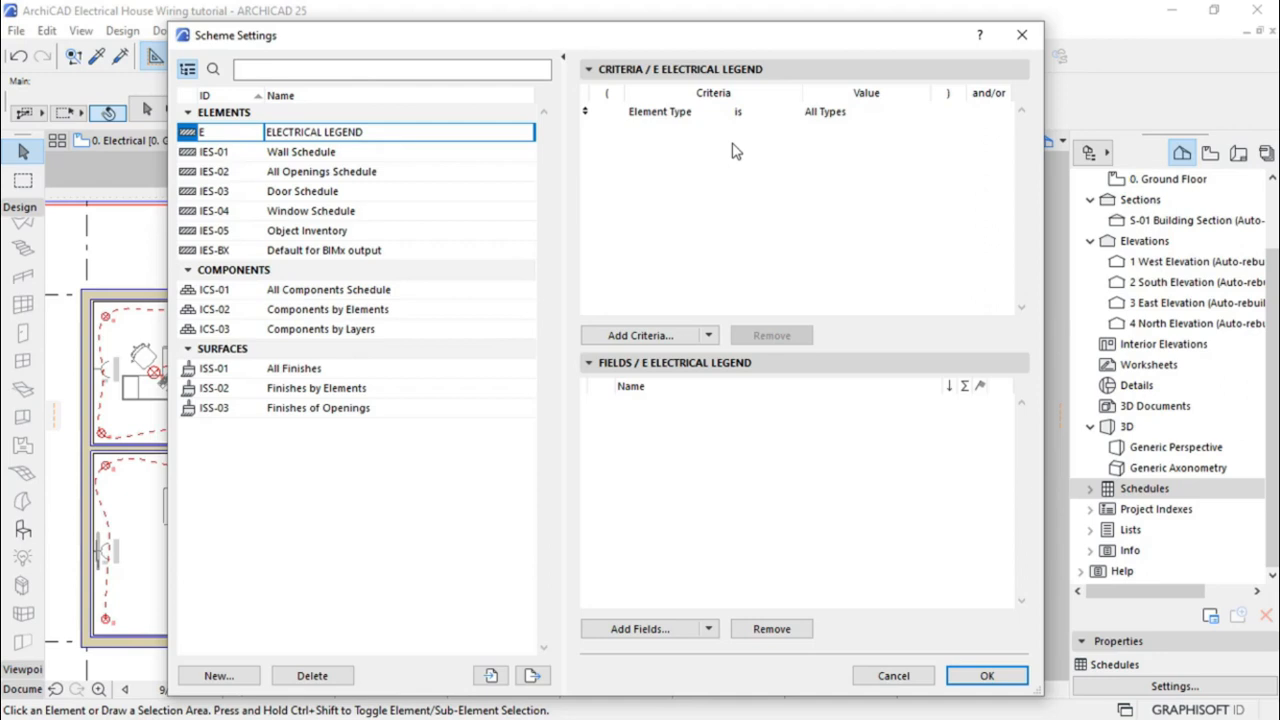
Limit the scheme's Element Type criterion to 3D Types
{"action": "left_click", "coordinate": [658, 114]}
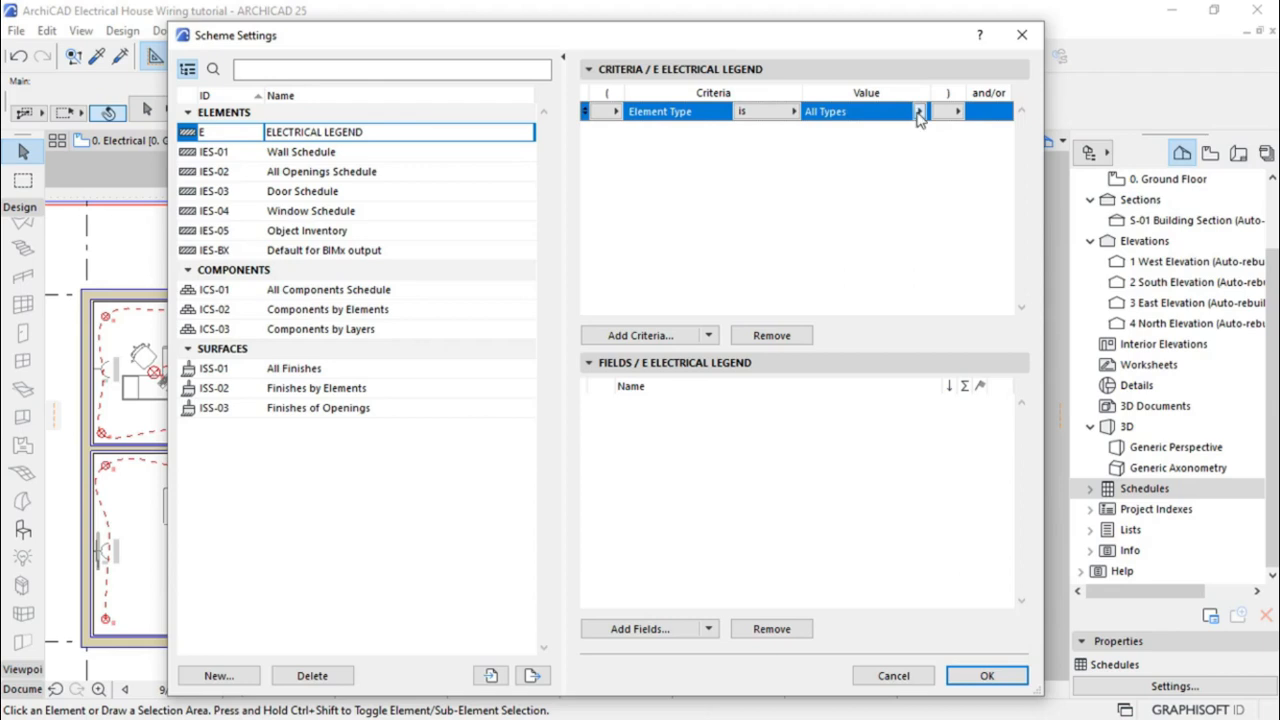
{"action": "left_click", "coordinate": [918, 112]}
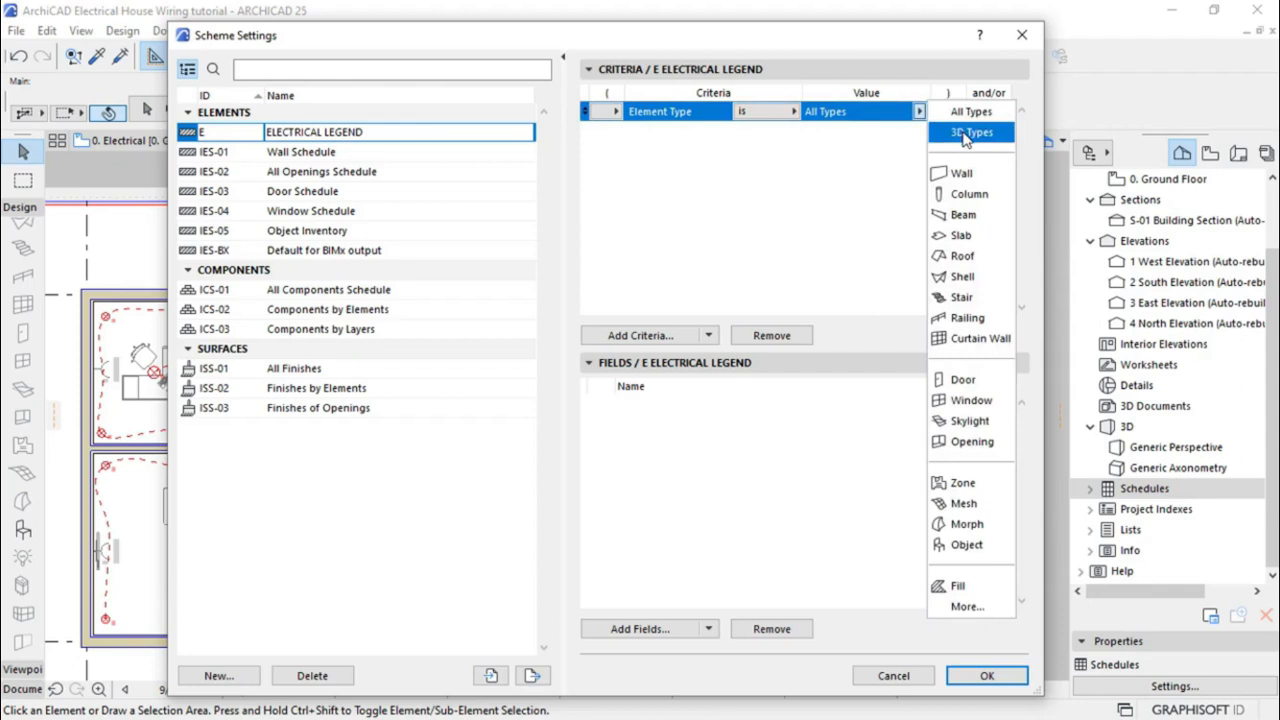
{"action": "left_click", "coordinate": [965, 134]}
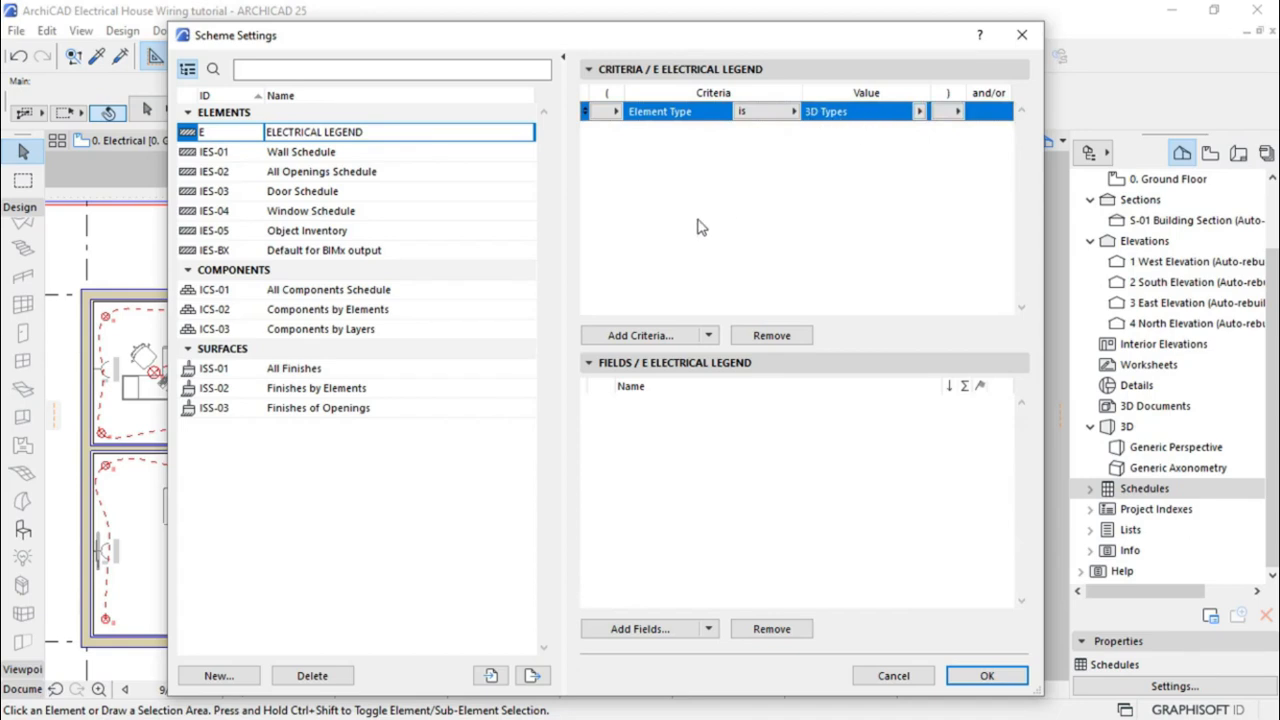
{"action": "left_click", "coordinate": [620, 147]}
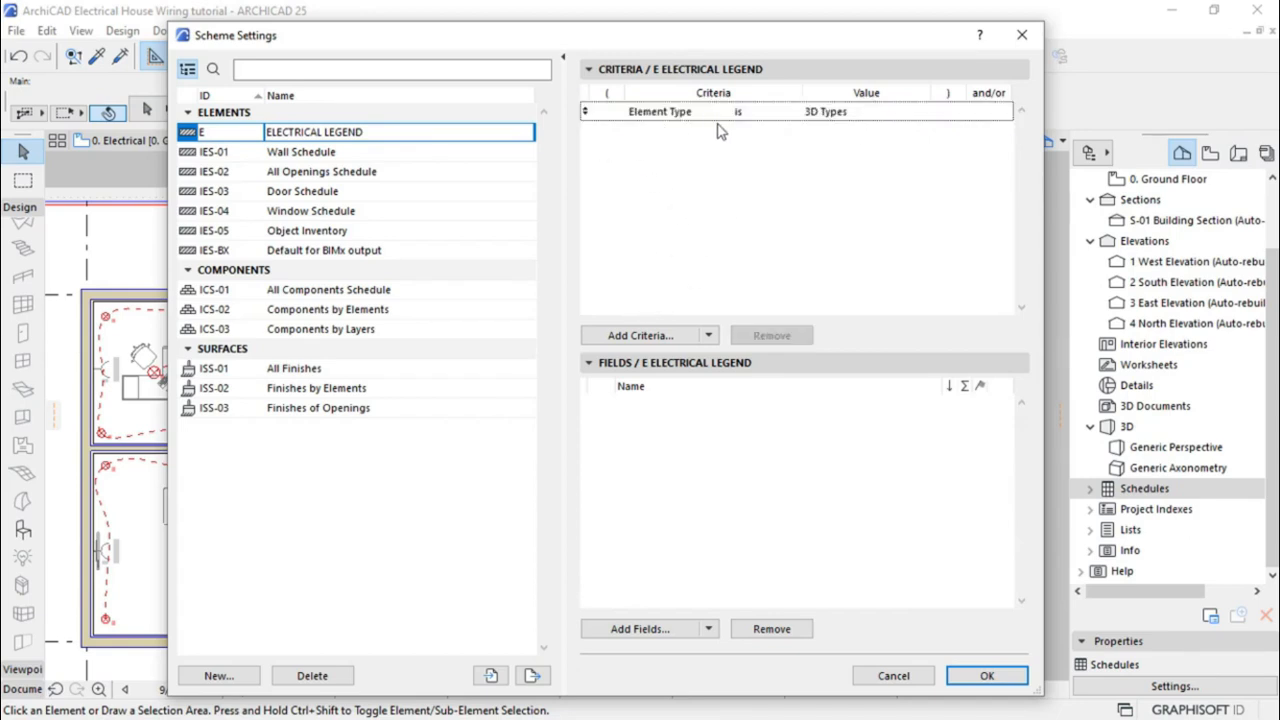
{"action": "left_click", "coordinate": [641, 337]}
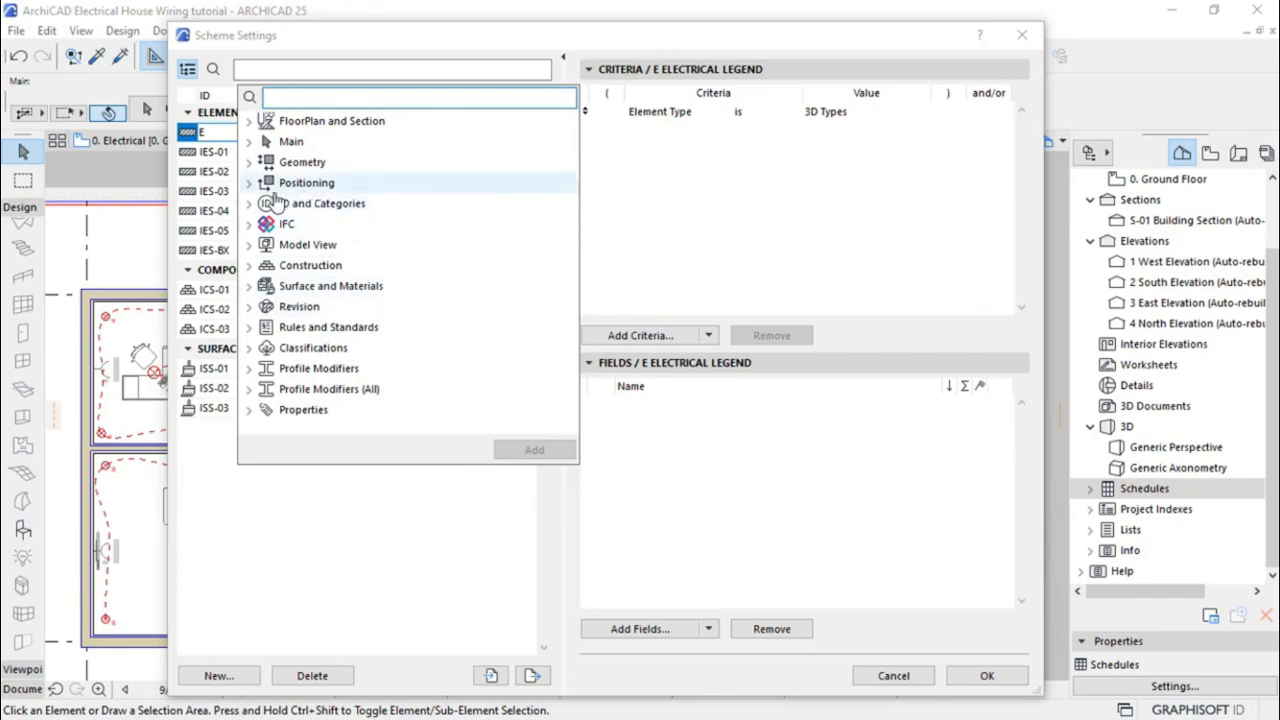
Add Layer criteria set to E Lights.ELECTRICAL and E Sockets.ELECTRICAL
{"action": "left_click", "coordinate": [258, 246]}
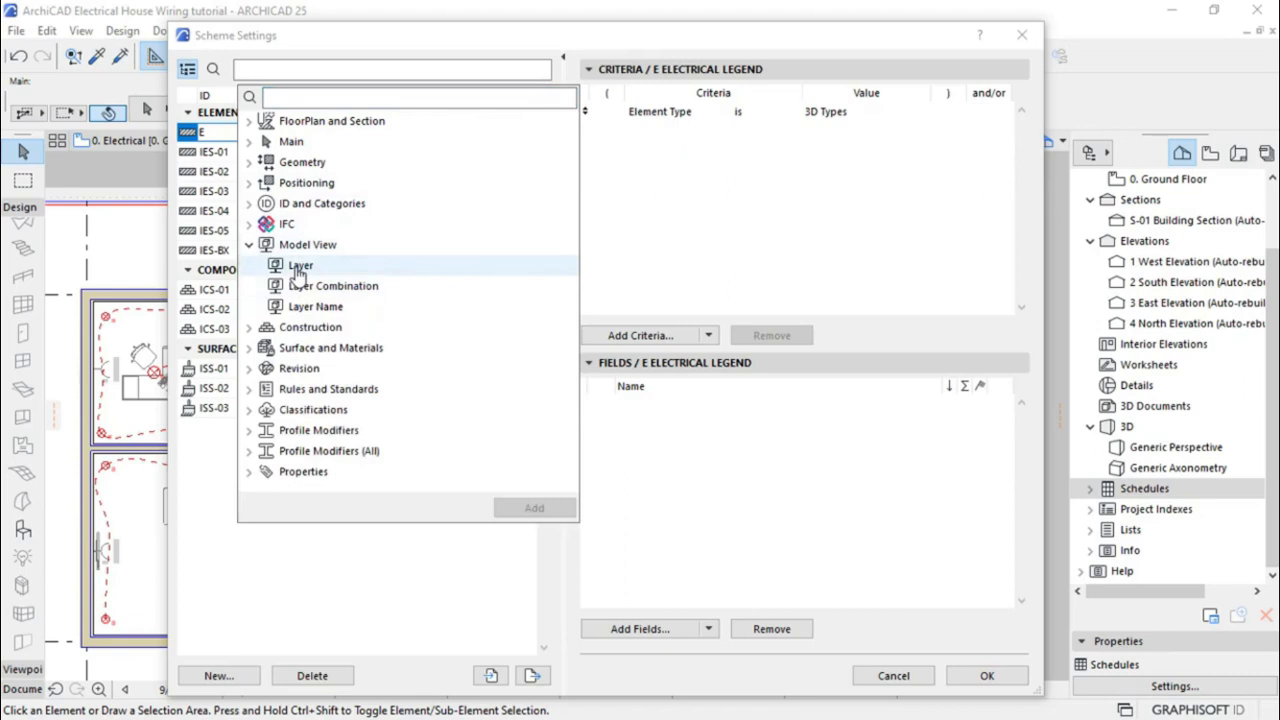
{"action": "left_click", "coordinate": [300, 267]}
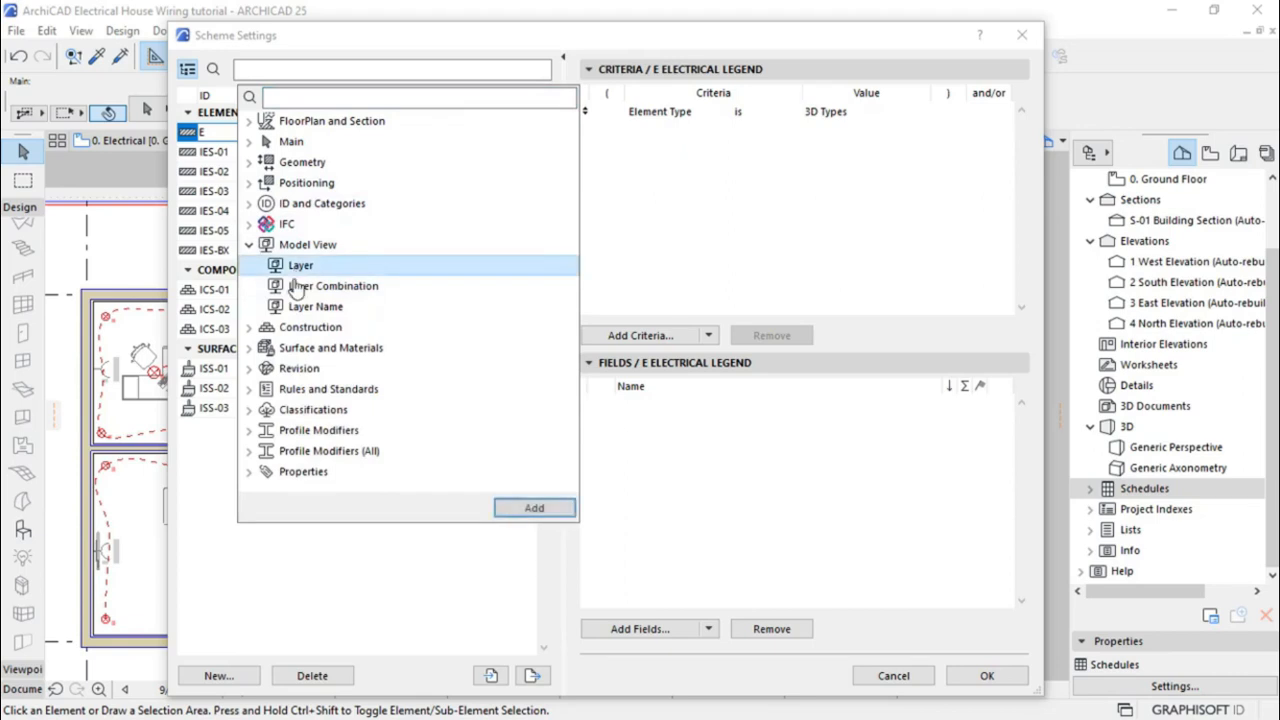
{"action": "left_click", "coordinate": [520, 510]}
{"action": "left_click", "coordinate": [731, 246]}
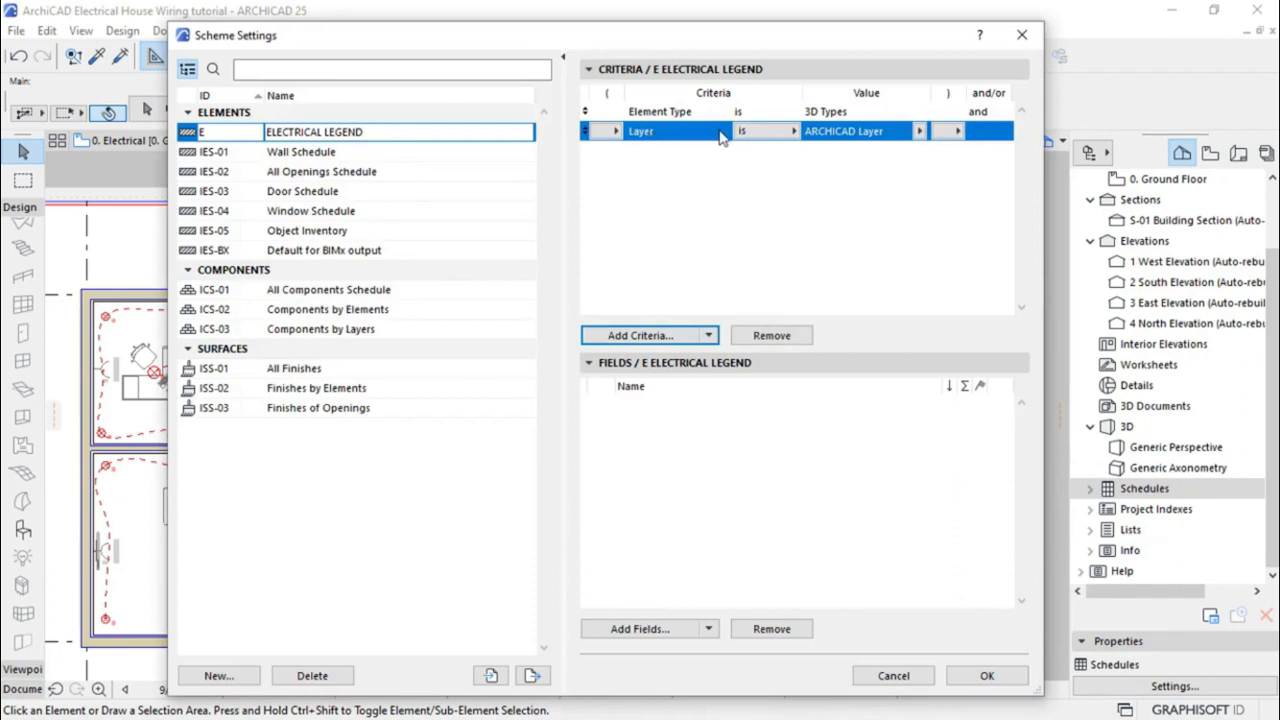
{"action": "left_click", "coordinate": [918, 132]}
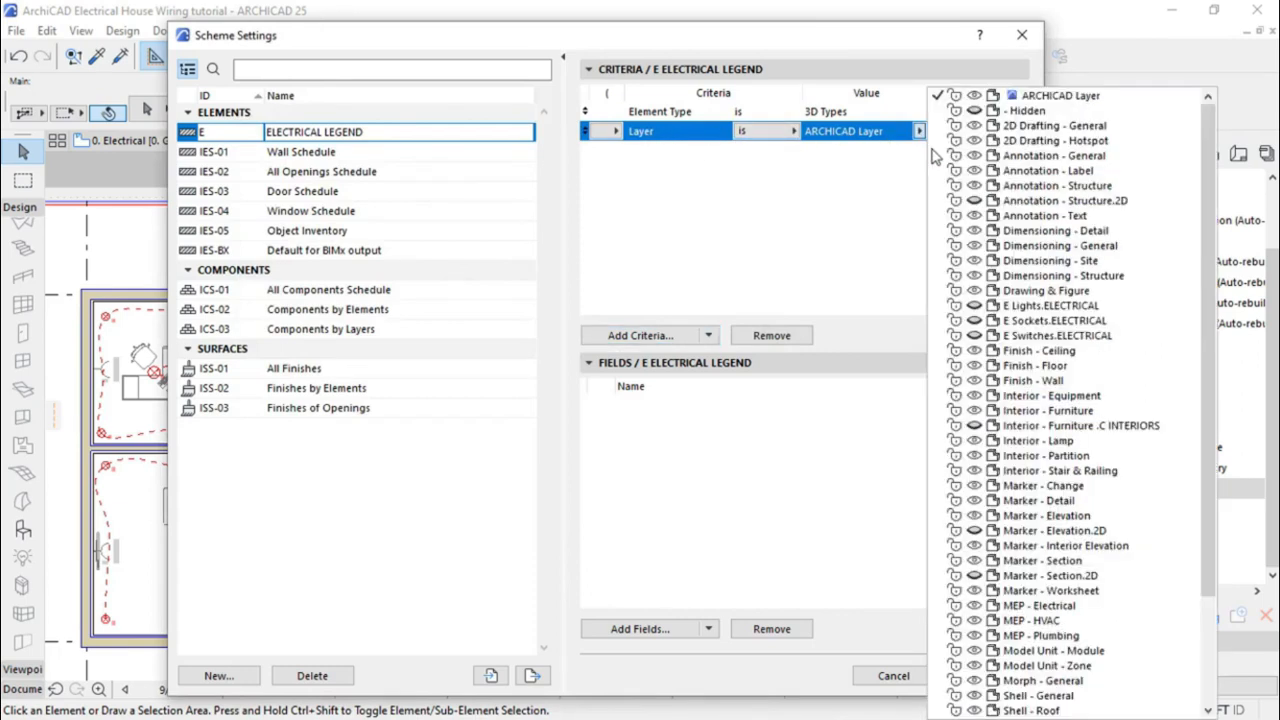
{"action": "left_click", "coordinate": [1068, 310]}
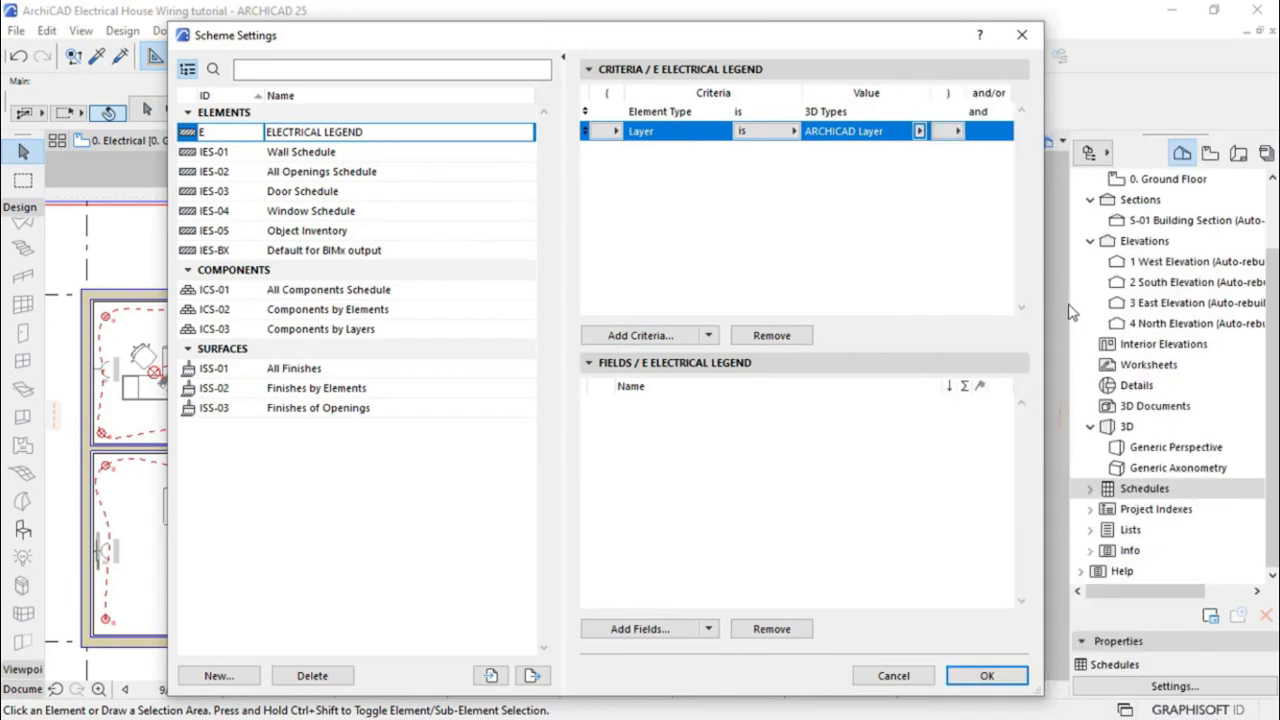
{"action": "left_click", "coordinate": [640, 336]}
{"action": "left_click", "coordinate": [302, 266]}
{"action": "left_click", "coordinate": [533, 512]}
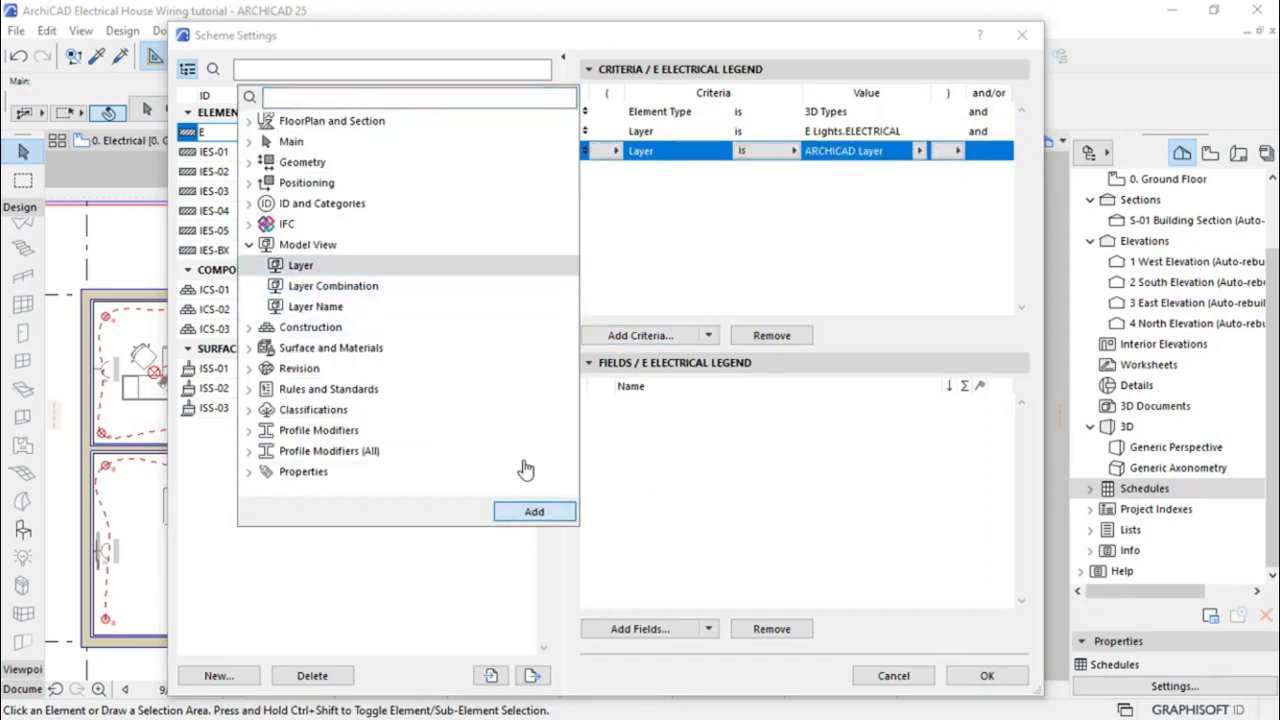
{"action": "left_click", "coordinate": [919, 151]}
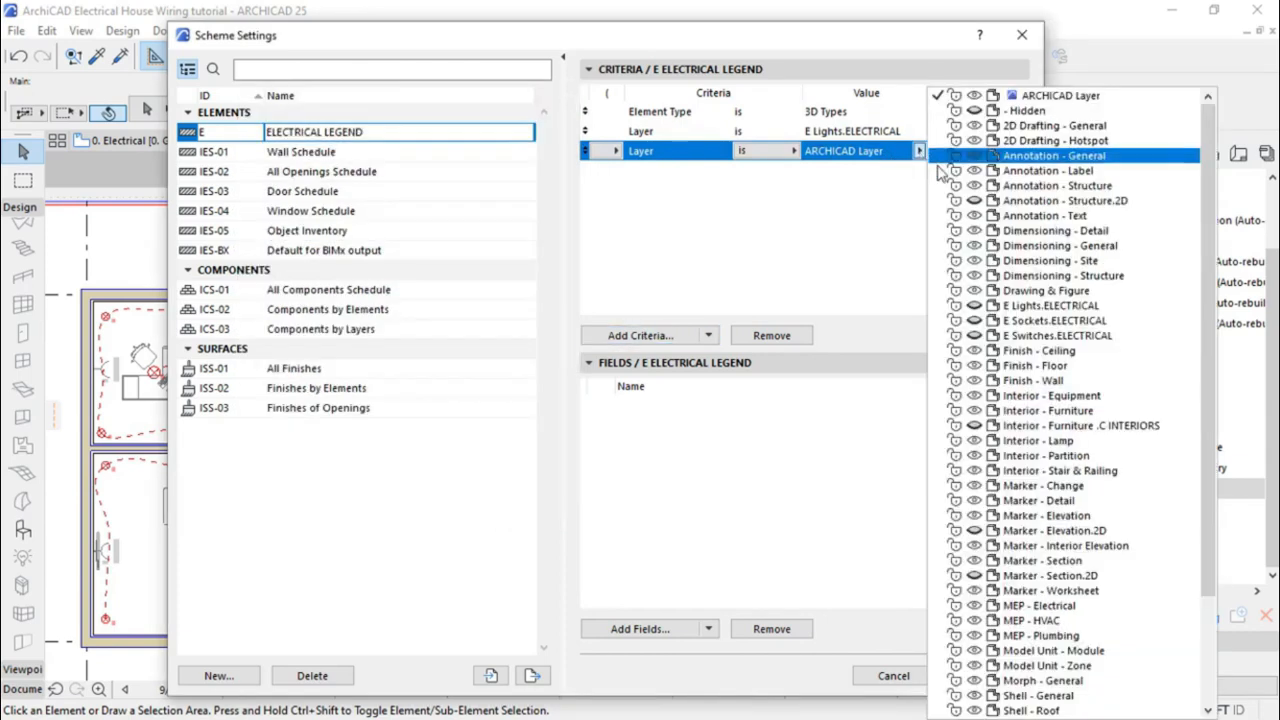
{"action": "left_click", "coordinate": [1070, 321]}
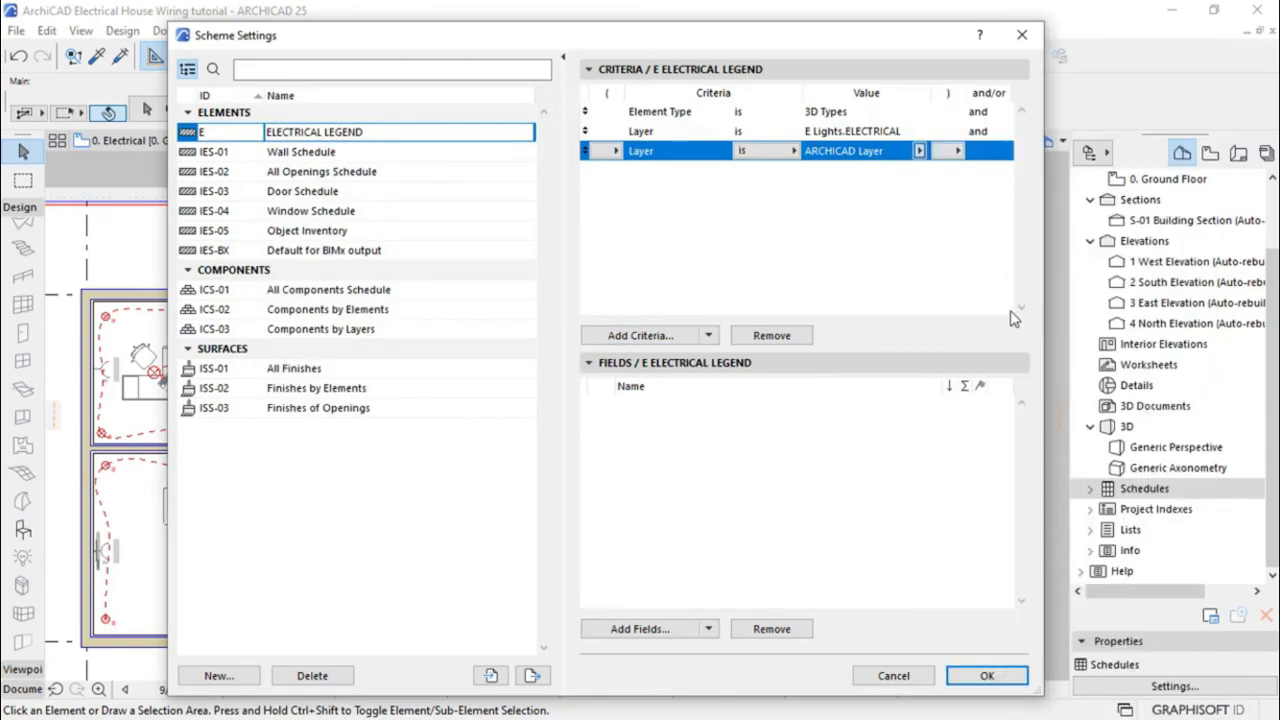
Add a fourth Layer criterion set to E Switches.ELECTRICAL
{"action": "left_click", "coordinate": [651, 338]}
{"action": "left_click", "coordinate": [296, 265]}
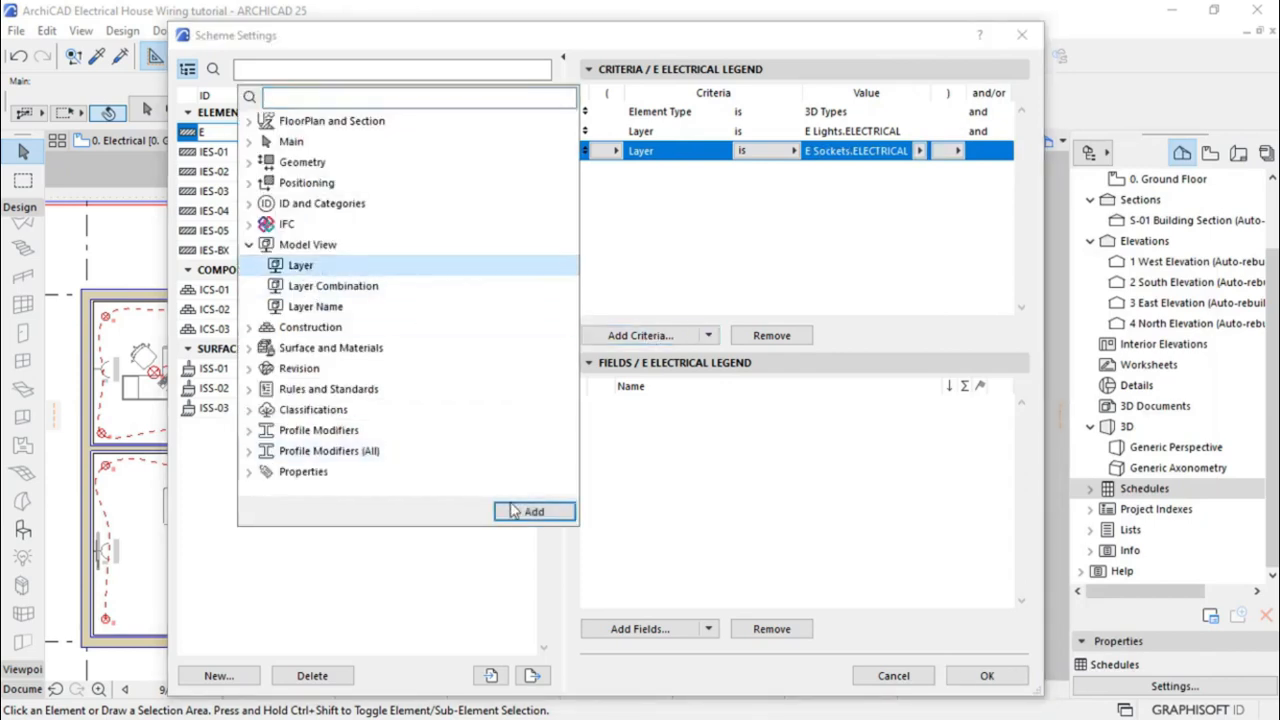
{"action": "left_click", "coordinate": [534, 511]}
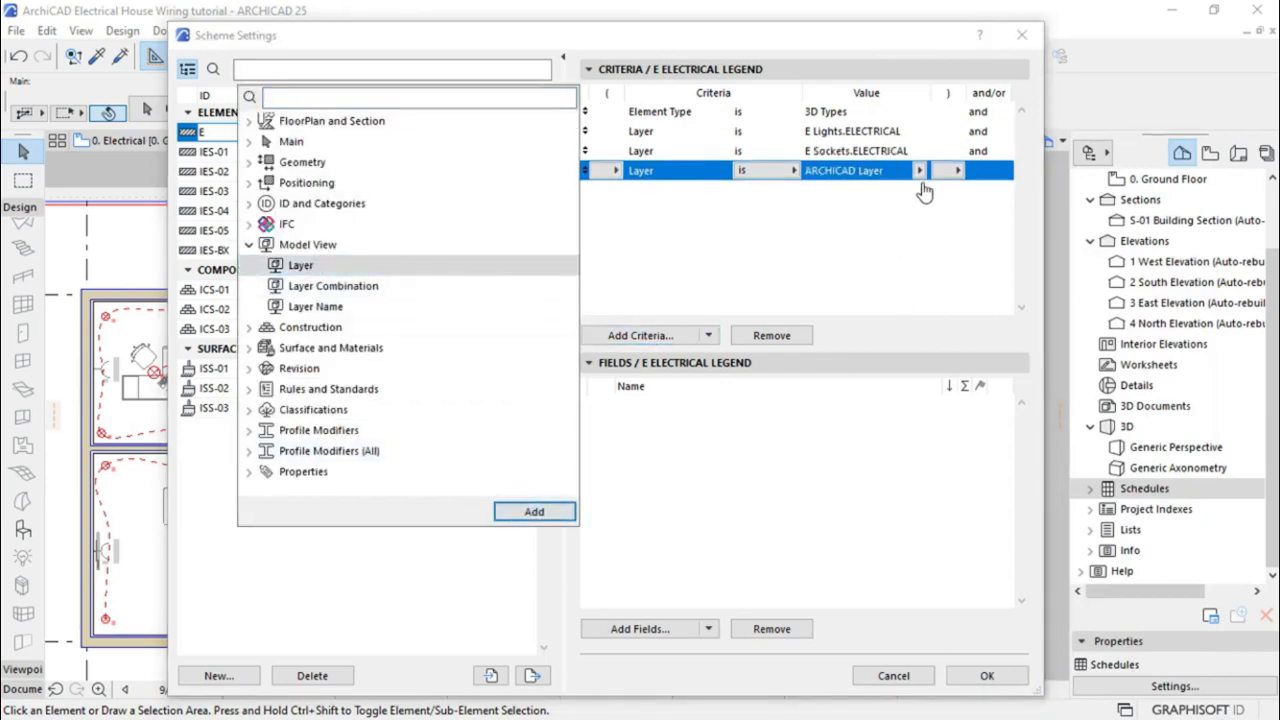
{"action": "left_click", "coordinate": [919, 171]}
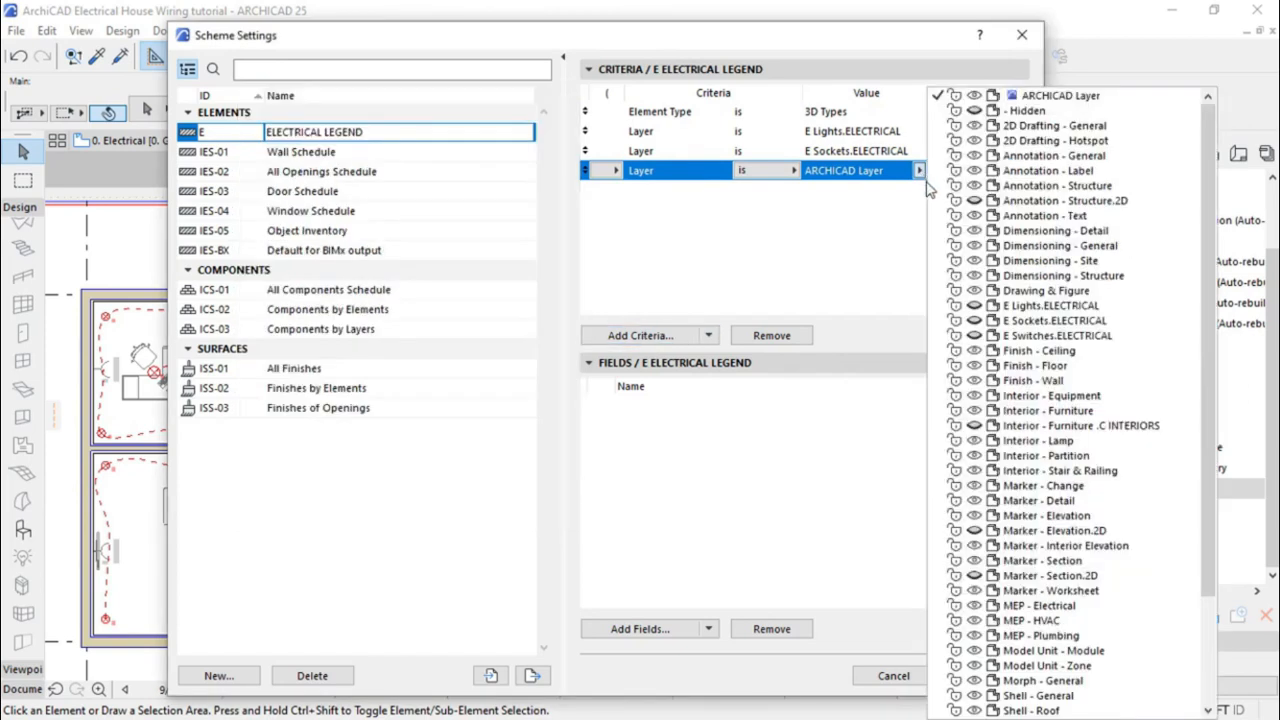
{"action": "left_click", "coordinate": [1062, 336]}
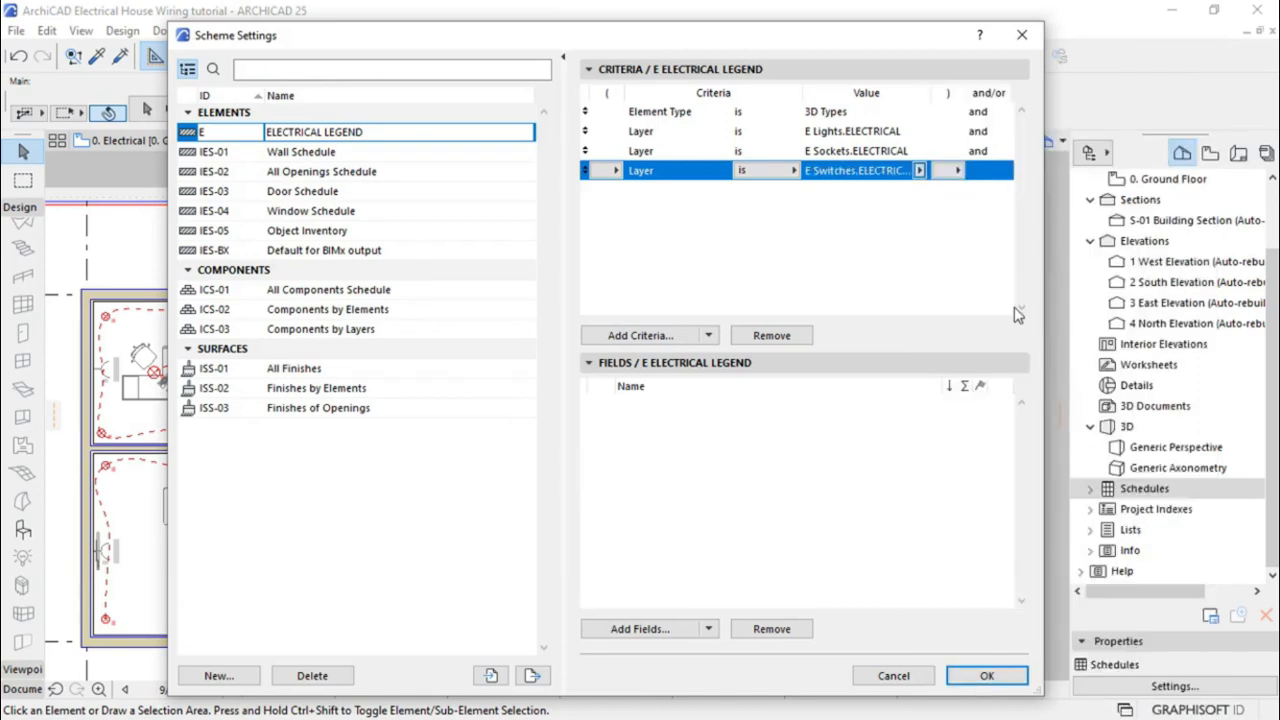
{"action": "left_click", "coordinate": [910, 232]}
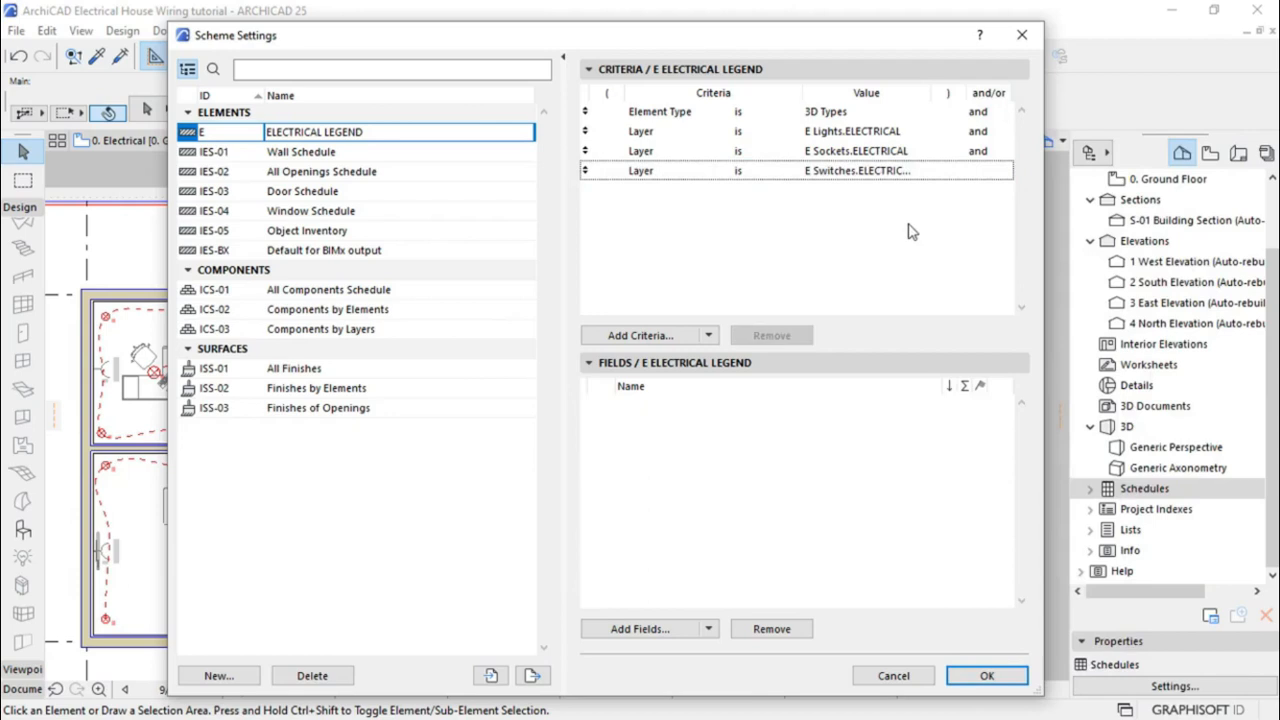
Change the E Lights and E Sockets criteria links from and to or
{"action": "left_click", "coordinate": [980, 136]}
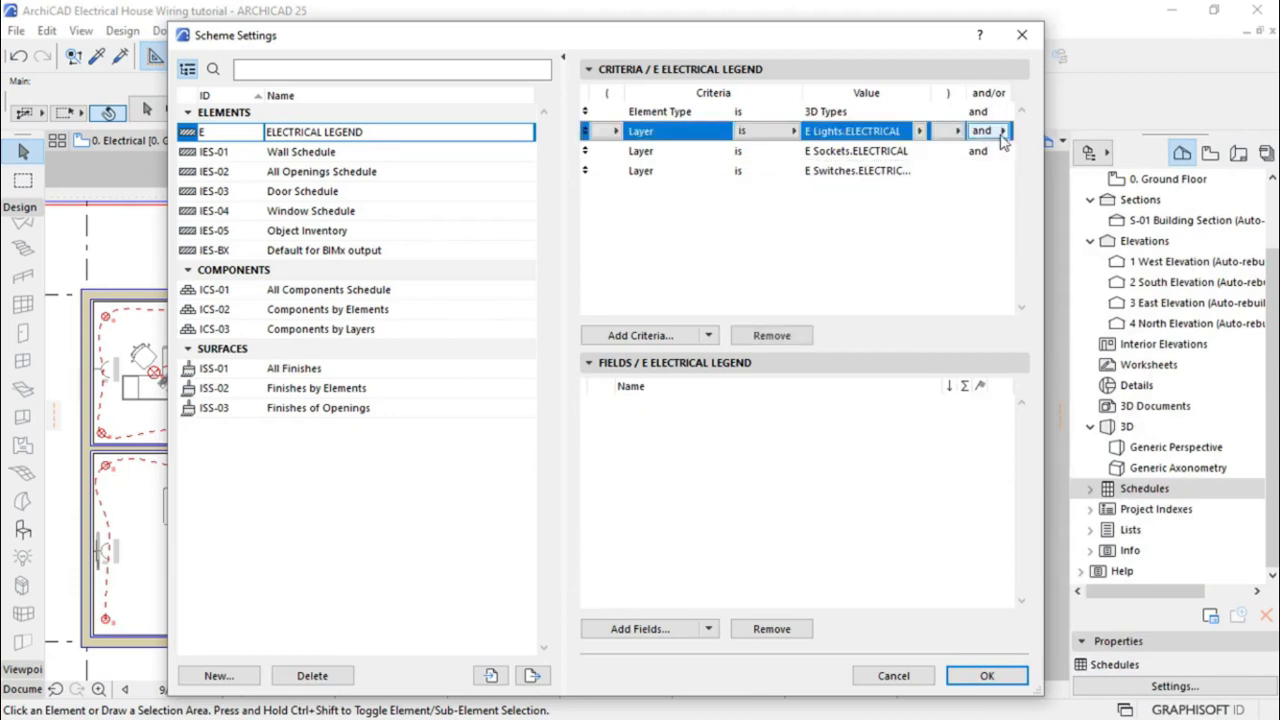
{"action": "left_click", "coordinate": [1003, 136]}
{"action": "left_click", "coordinate": [1022, 146]}
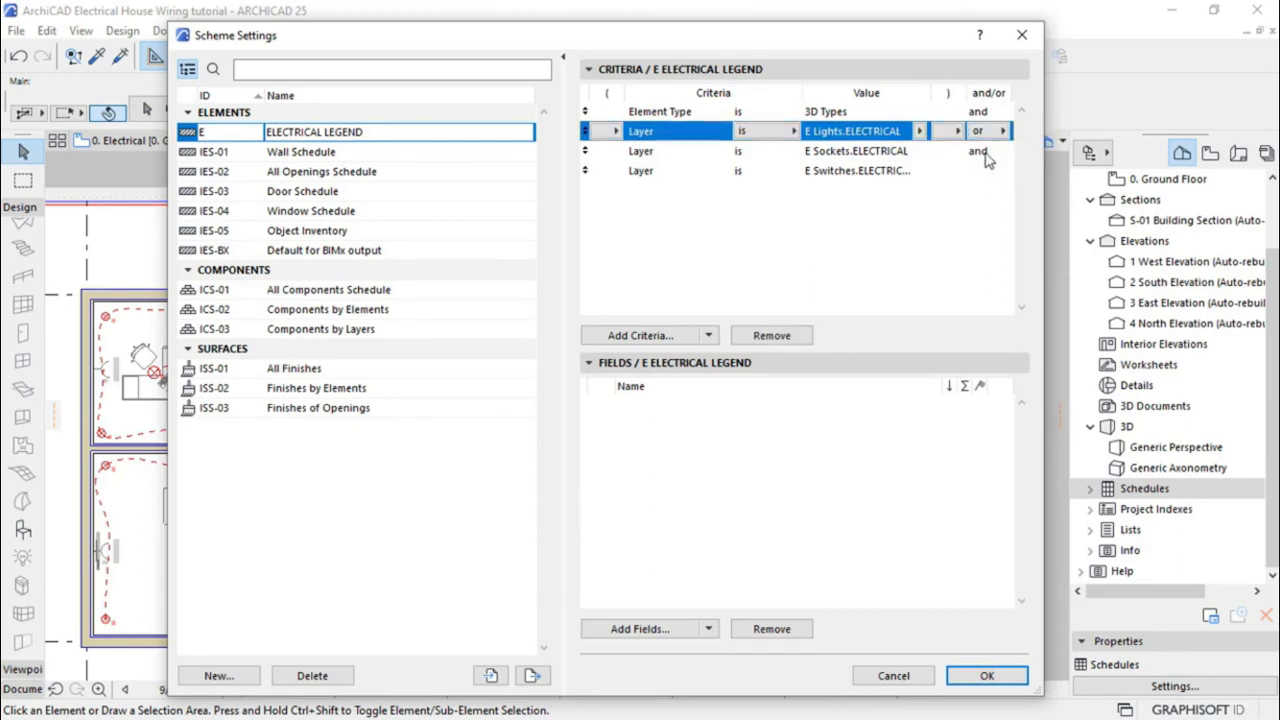
{"action": "left_click", "coordinate": [987, 160]}
{"action": "left_click", "coordinate": [1002, 158]}
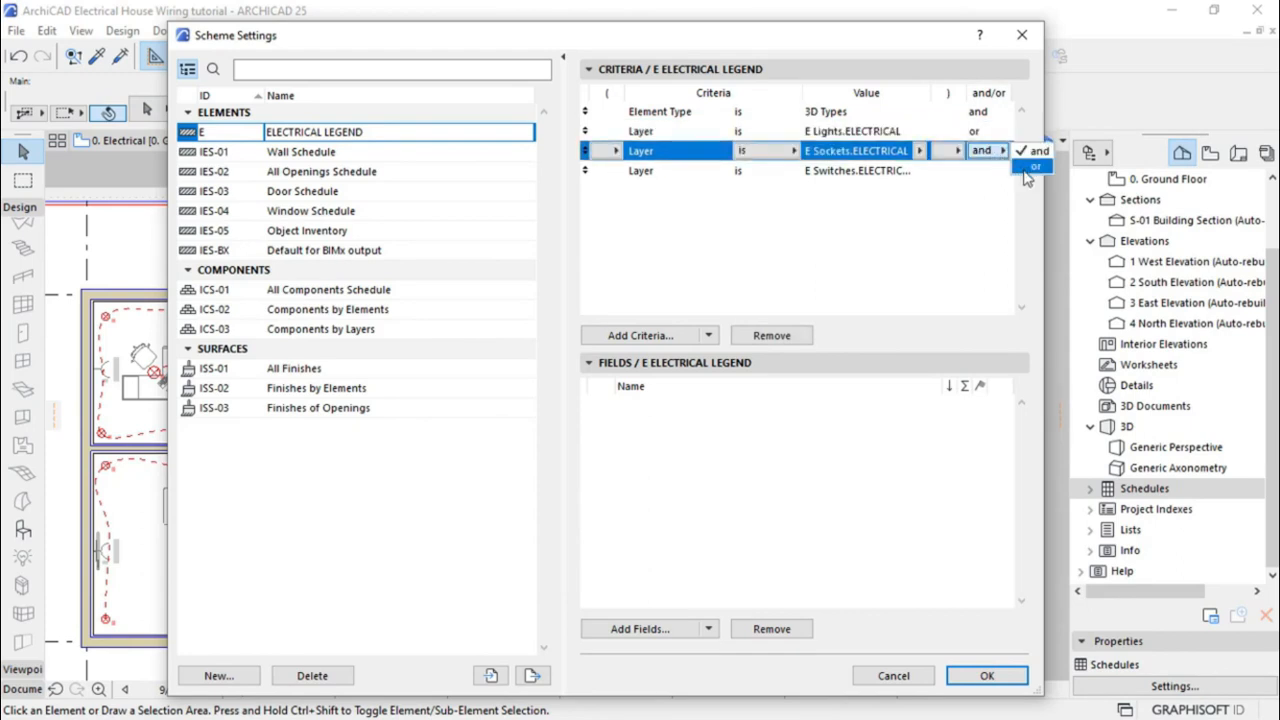
{"action": "left_click", "coordinate": [1025, 170]}
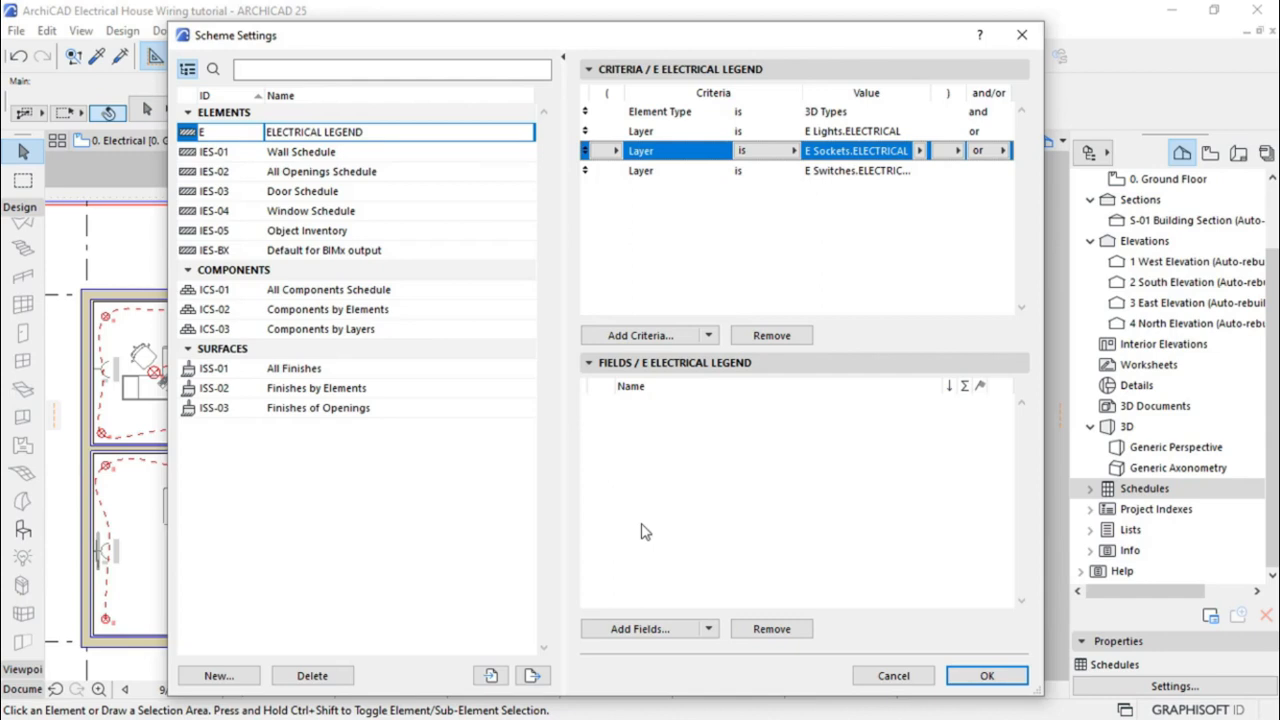
Search '2D' and add 2D Plan Preview as a schedule field
{"action": "left_click", "coordinate": [634, 629]}
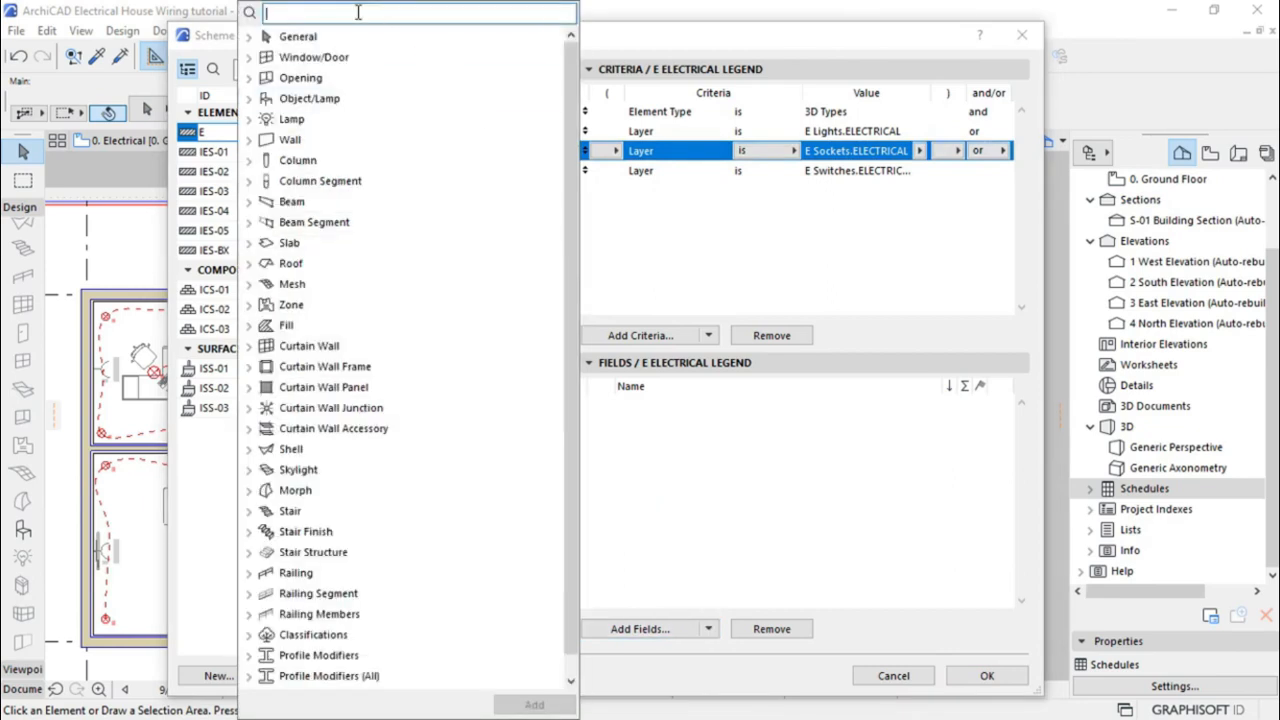
{"action": "type", "text": "2D"}
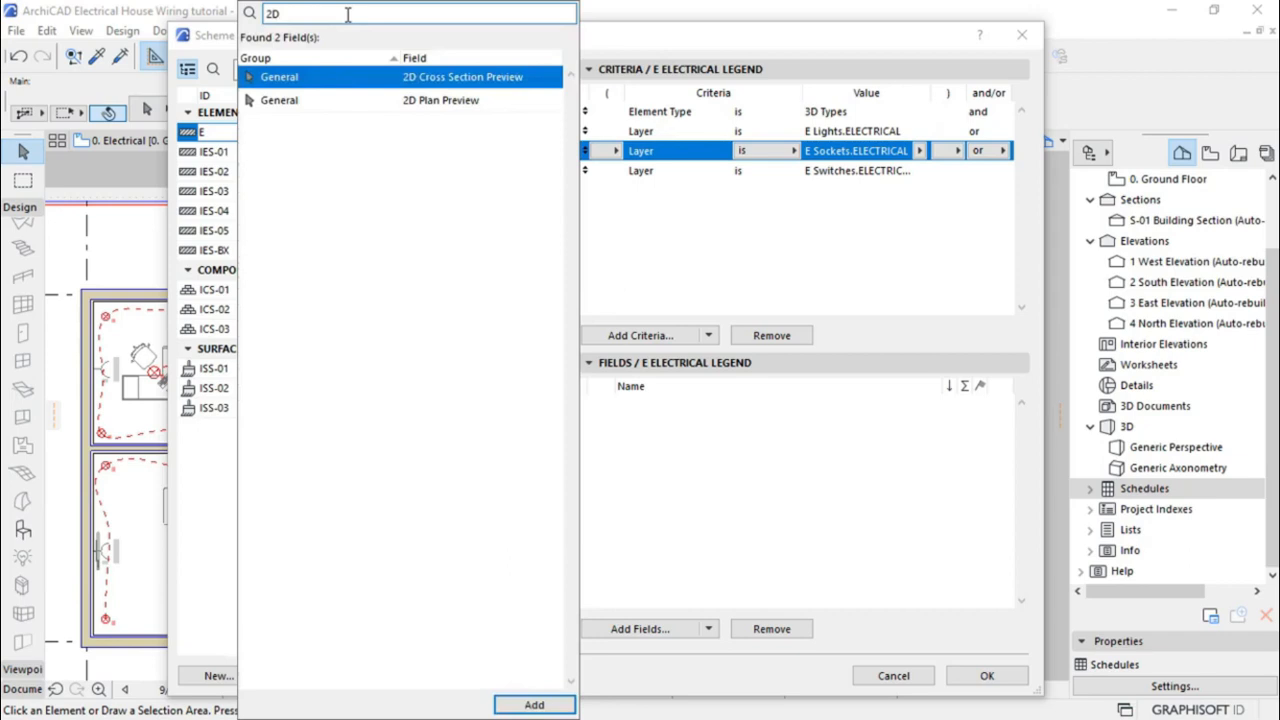
{"action": "left_click", "coordinate": [449, 104]}
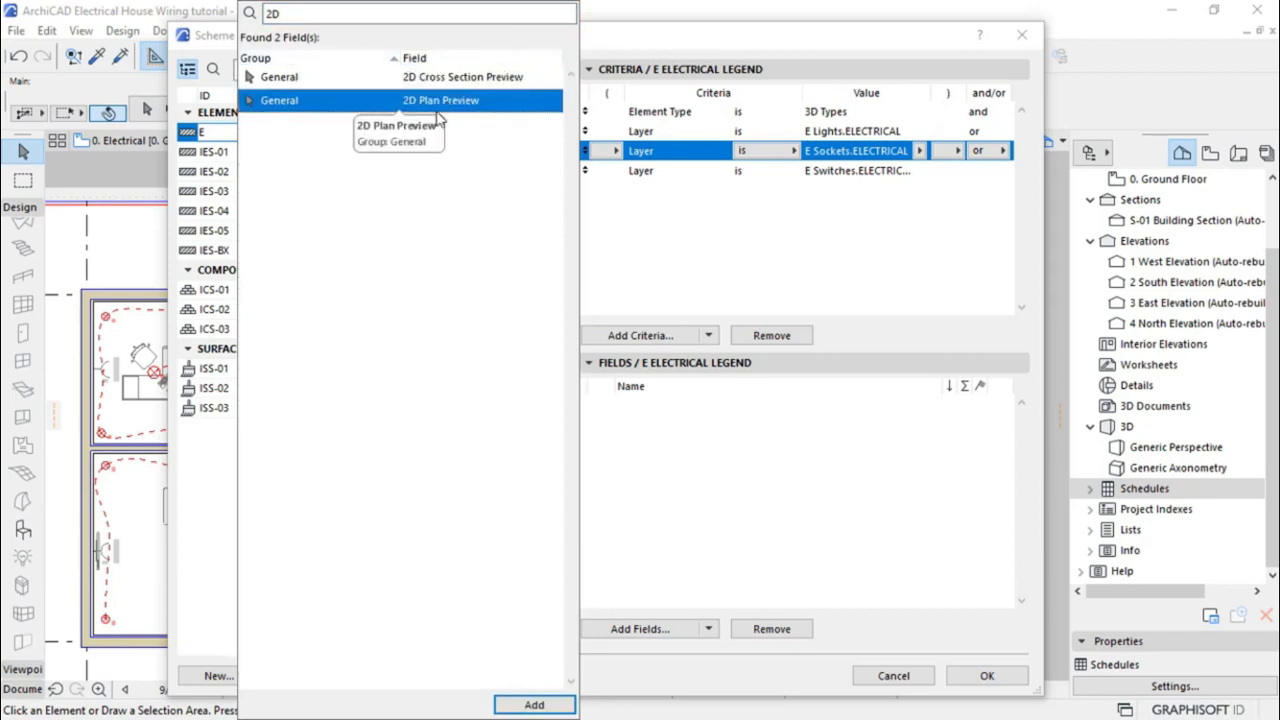
{"action": "left_click", "coordinate": [534, 705]}
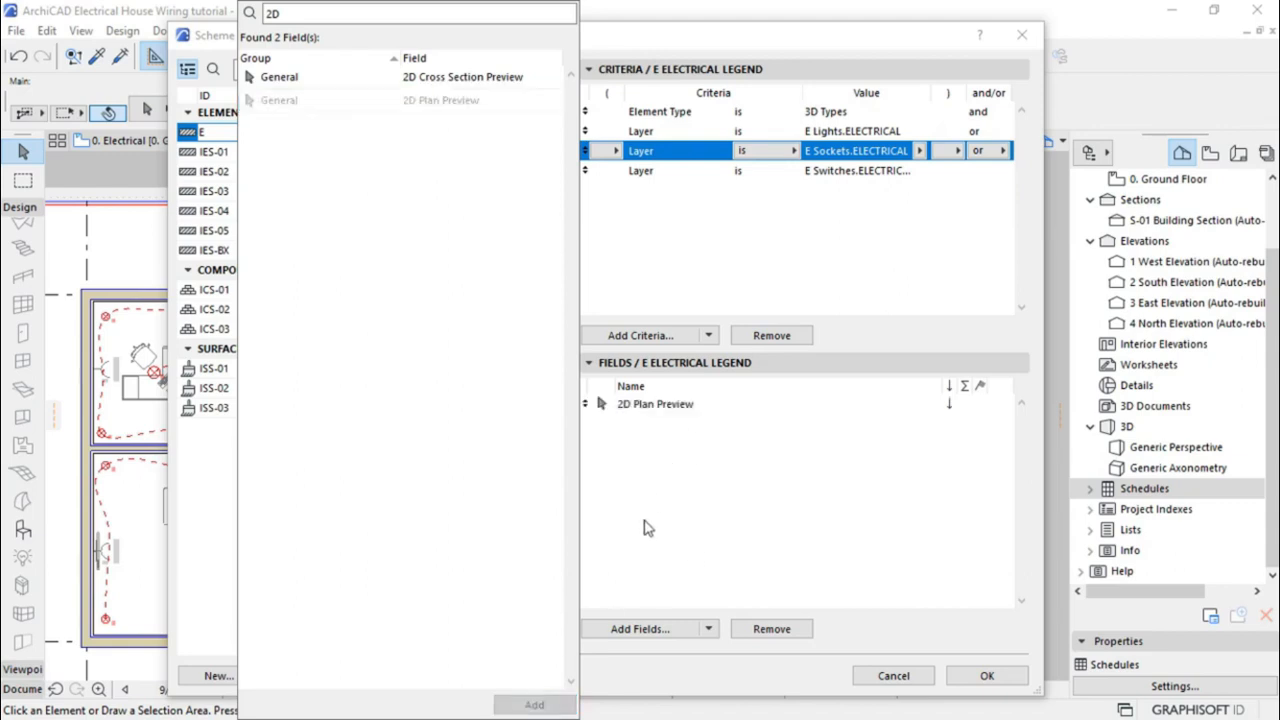
{"action": "left_click", "coordinate": [656, 535]}
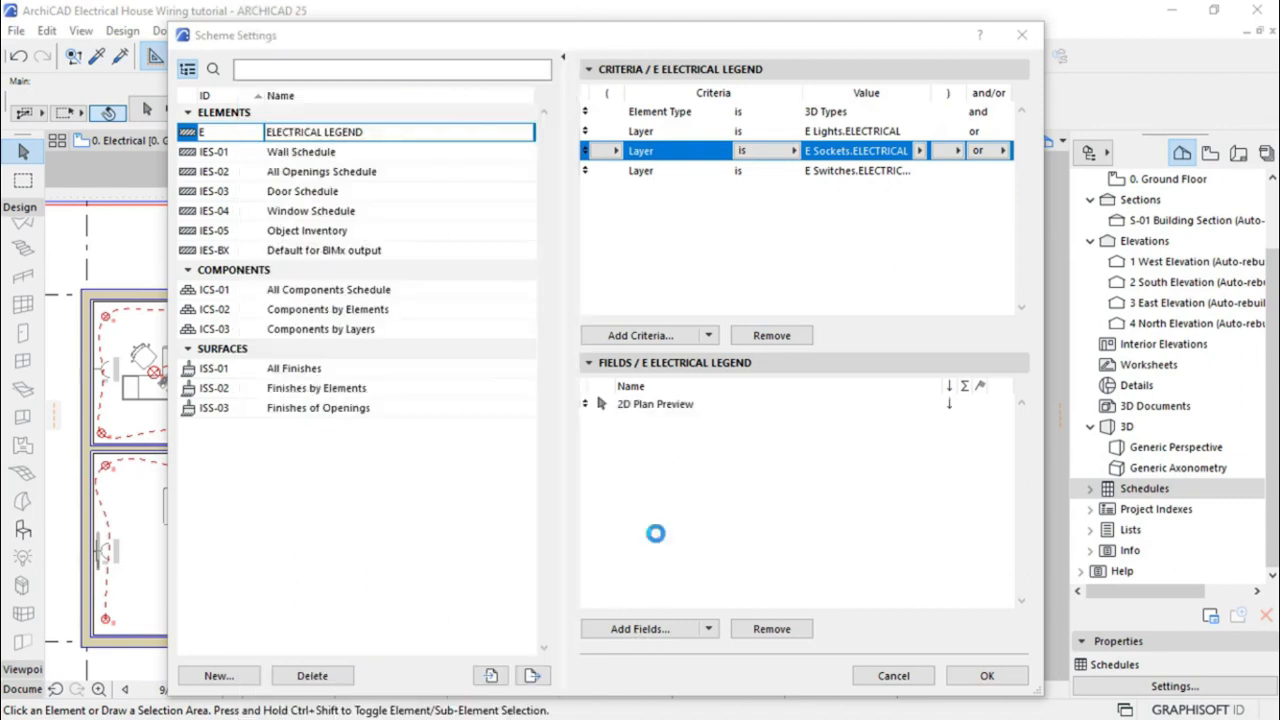
Add the Properties > PRODUCT INFO > Description field and confirm the scheme settings with OK
{"action": "left_click", "coordinate": [634, 626]}
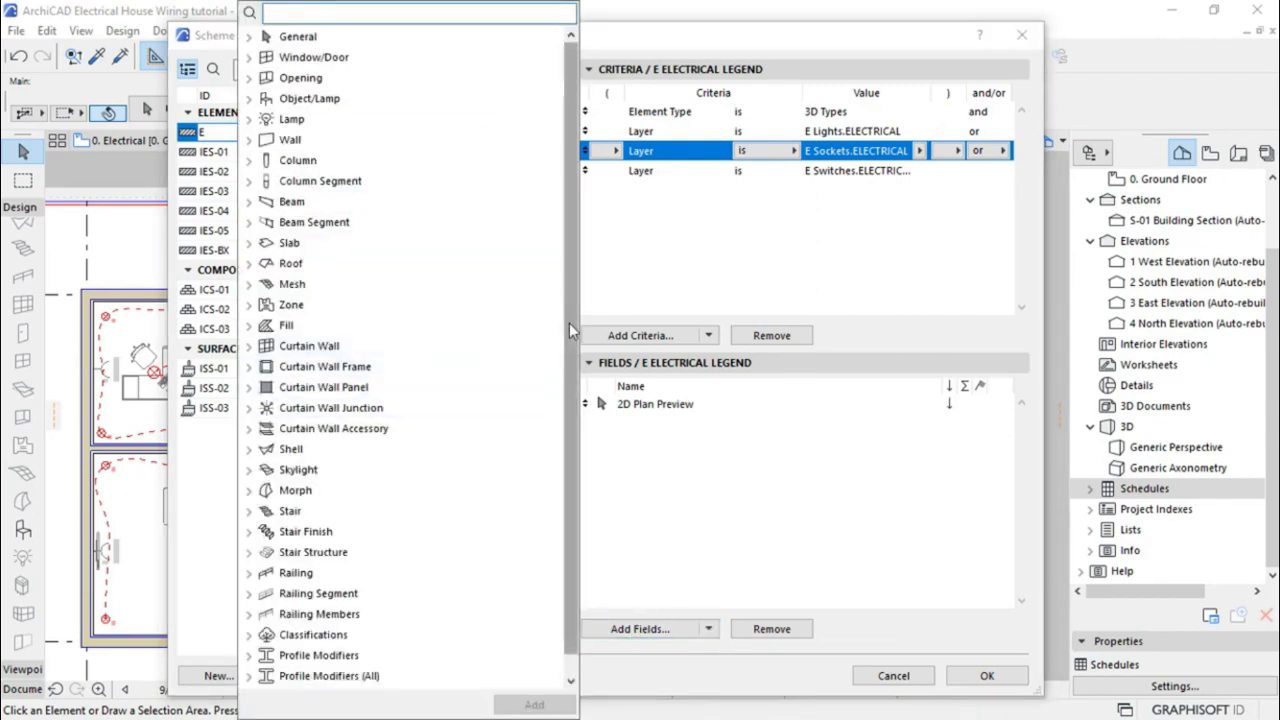
{"action": "left_click_drag", "start_coordinate": [570, 332], "coordinate": [565, 387]}
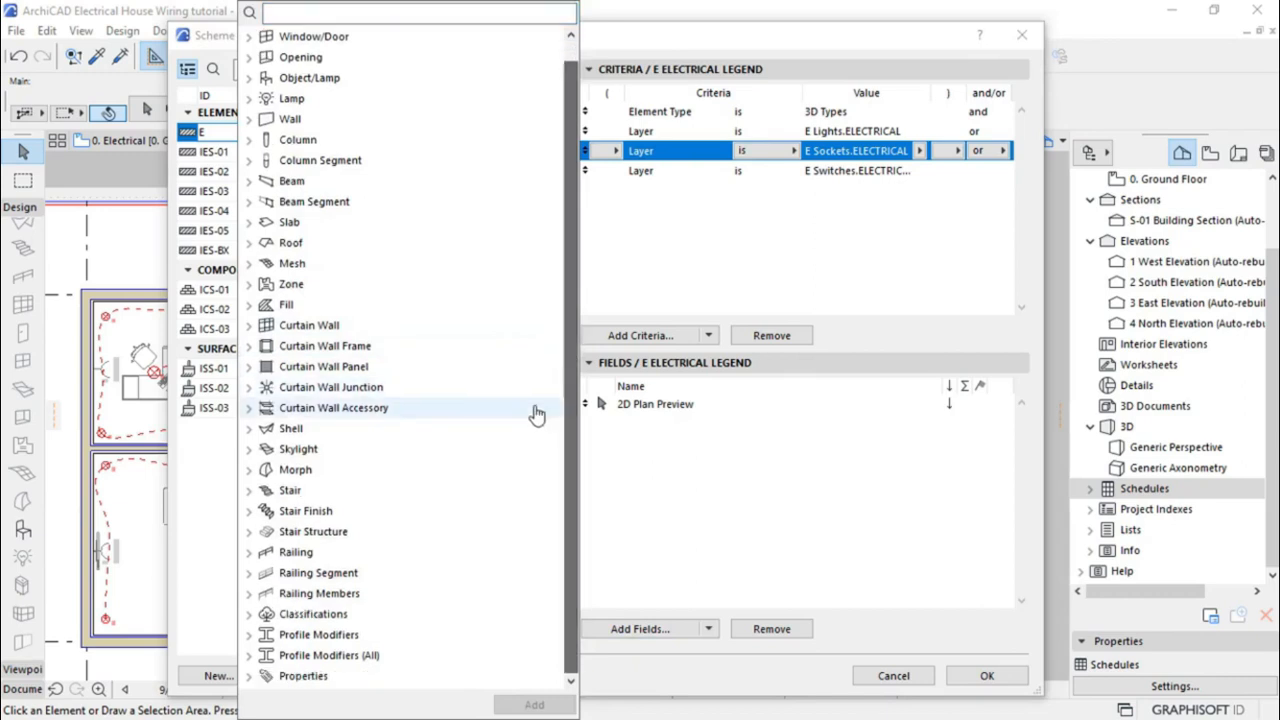
{"action": "left_click", "coordinate": [249, 677]}
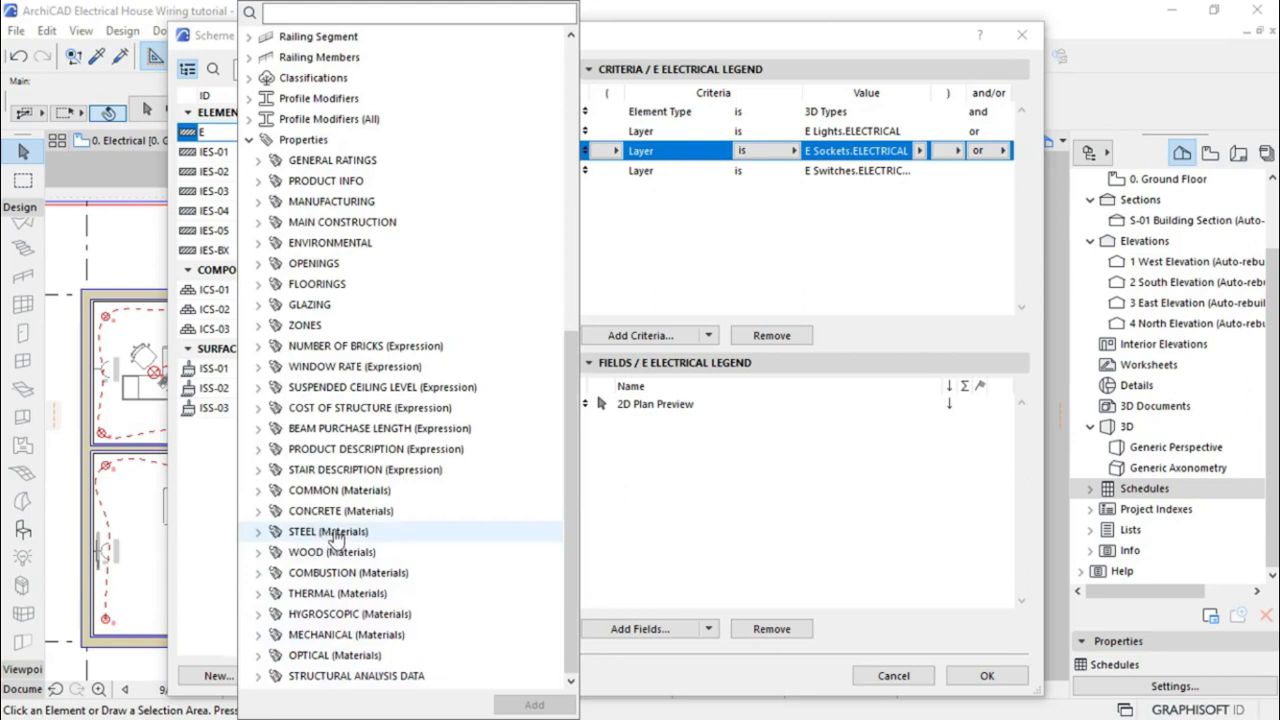
{"action": "left_click", "coordinate": [257, 183]}
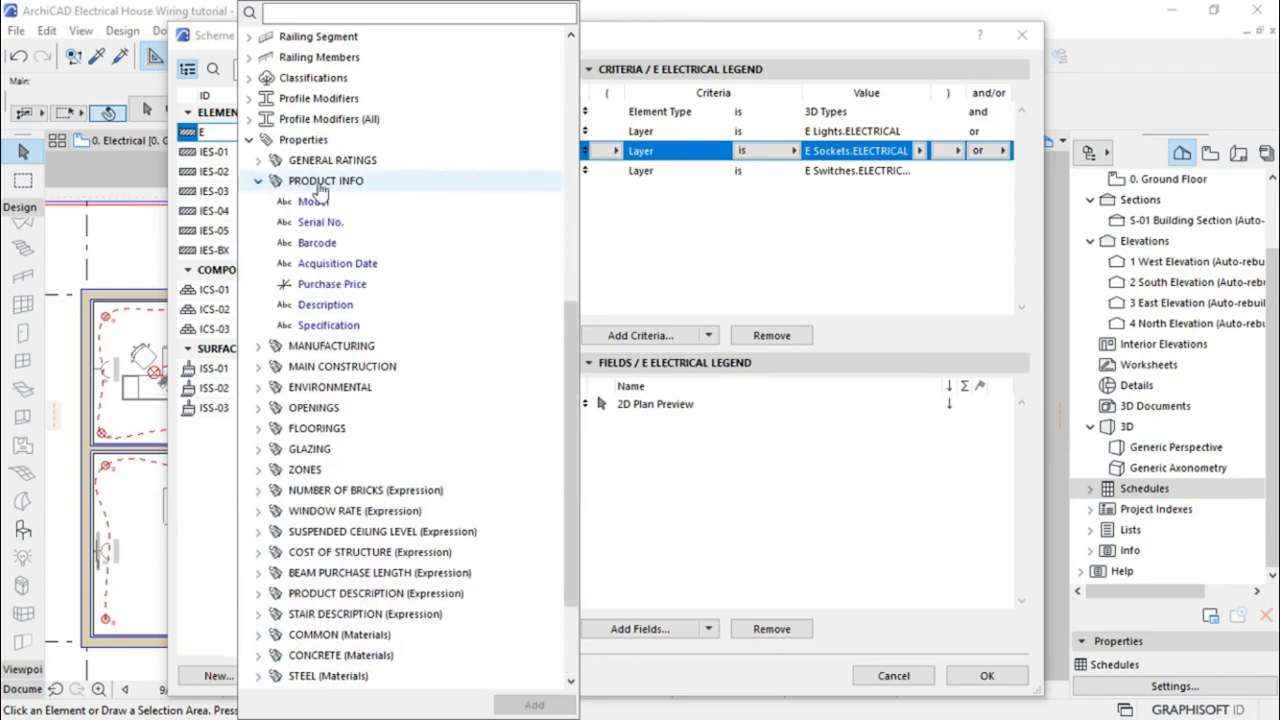
{"action": "left_click", "coordinate": [330, 309]}
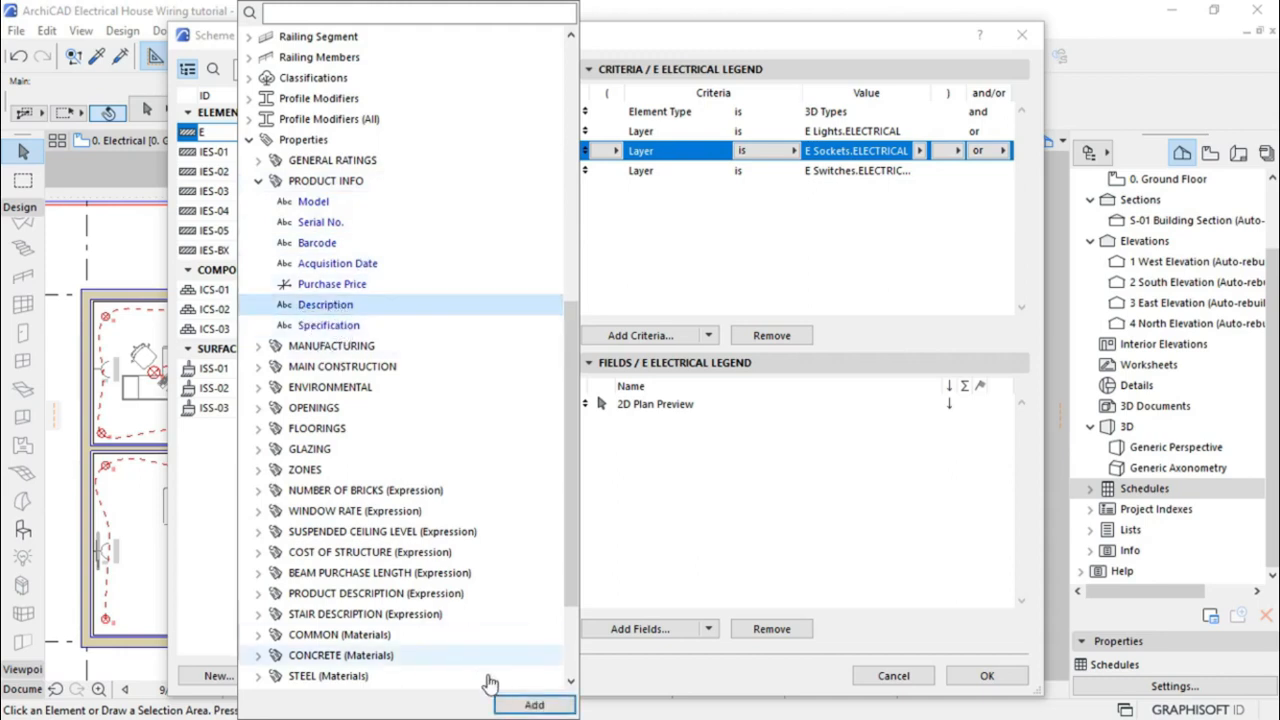
{"action": "left_click", "coordinate": [534, 705]}
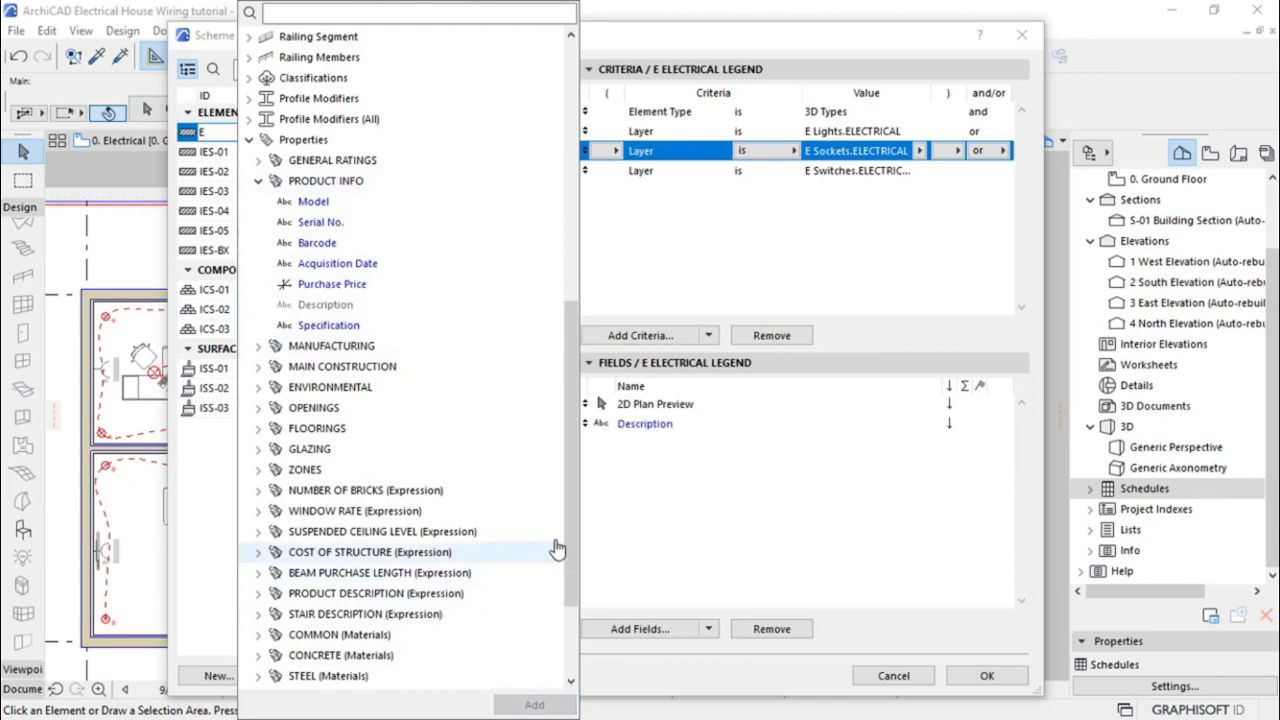
{"action": "left_click", "coordinate": [674, 510]}
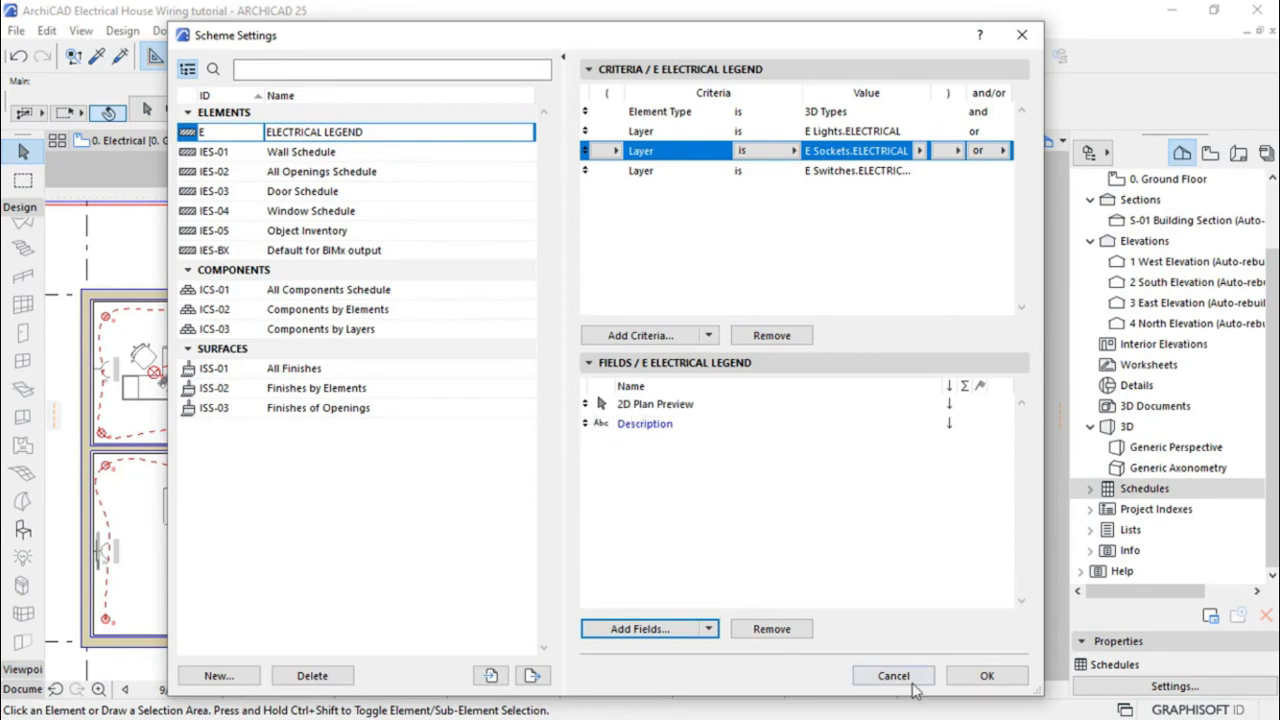
{"action": "left_click", "coordinate": [980, 677]}
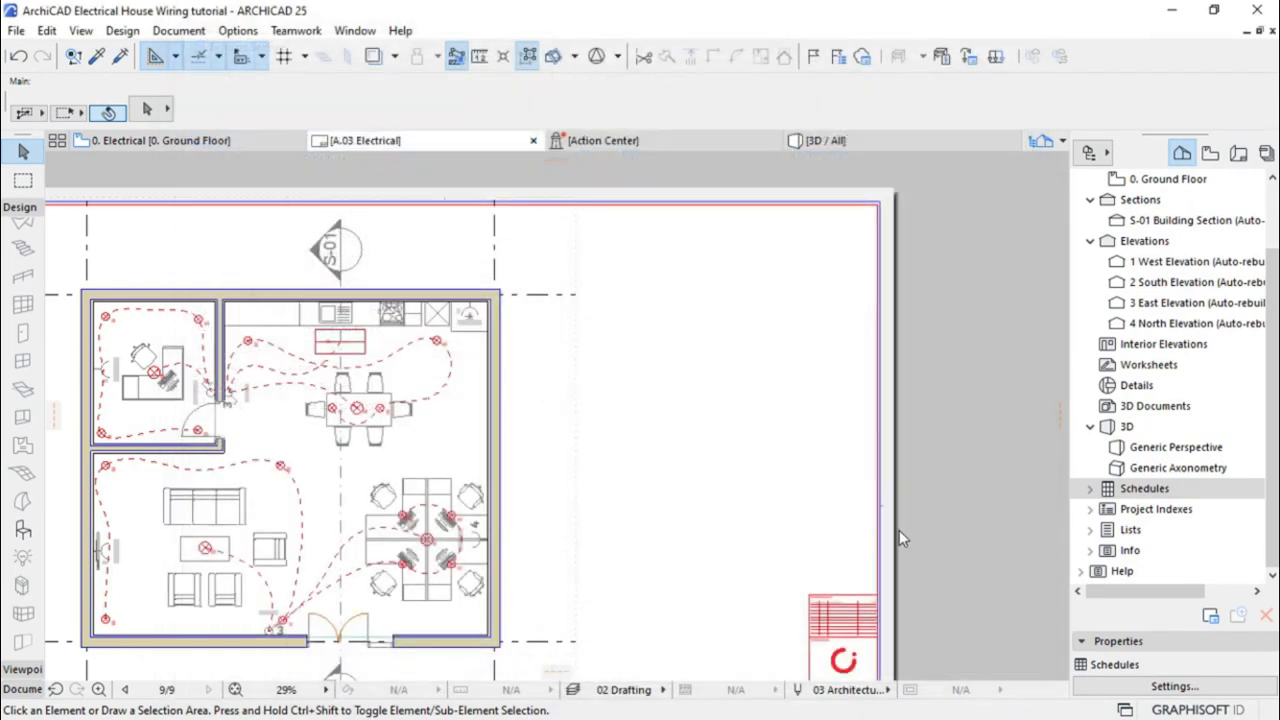
Open E ELECTRICAL LEGEND from Schedules > Elements in the Navigator
{"action": "left_click", "coordinate": [1094, 490]}
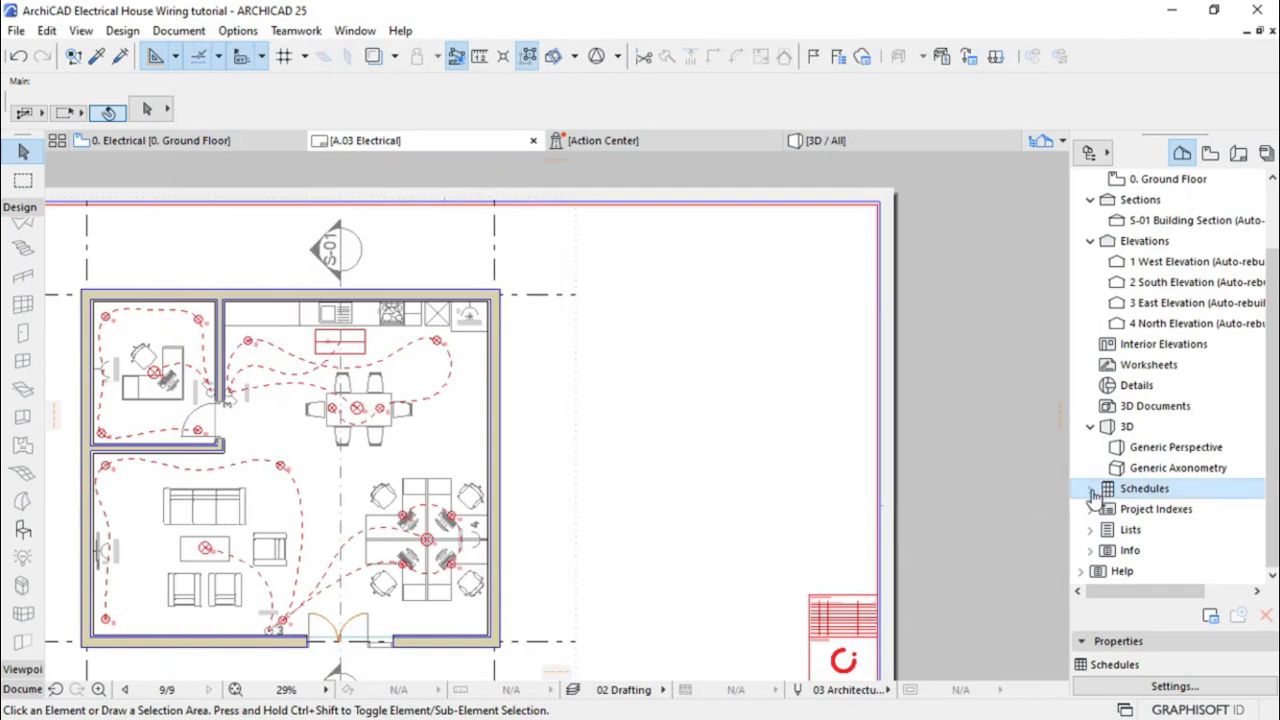
{"action": "left_click", "coordinate": [1091, 490]}
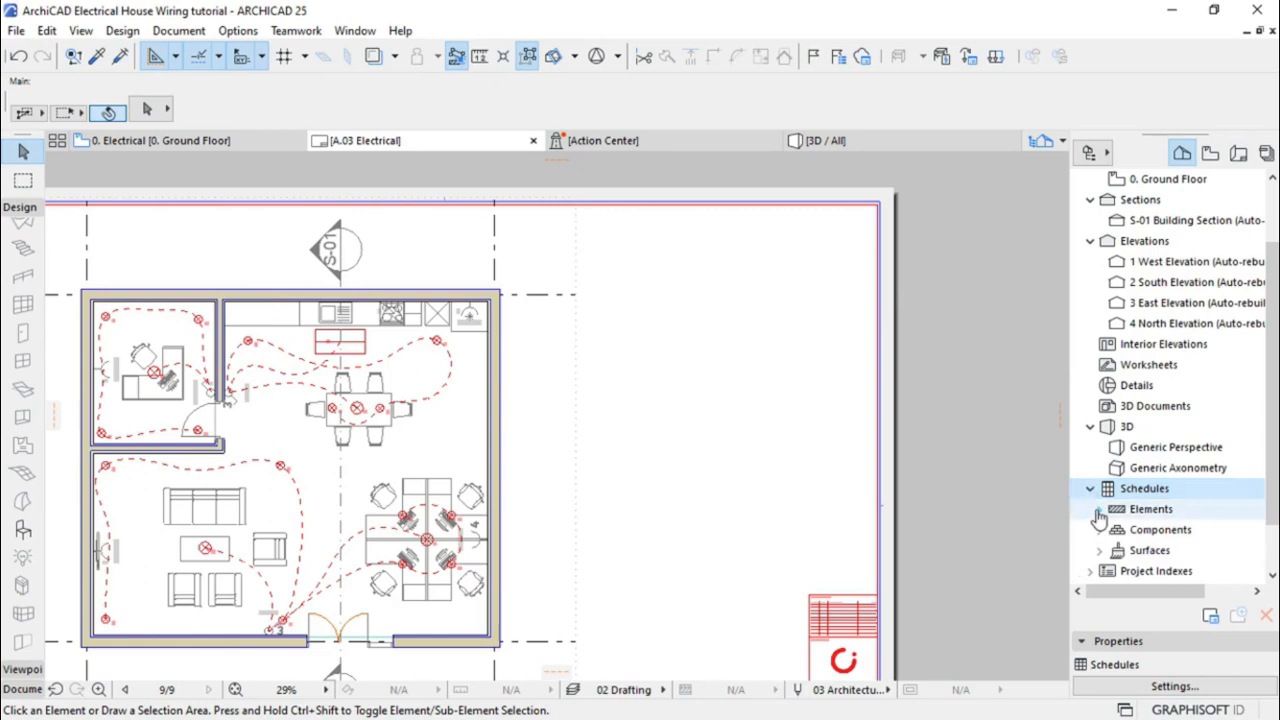
{"action": "left_click", "coordinate": [1099, 512]}
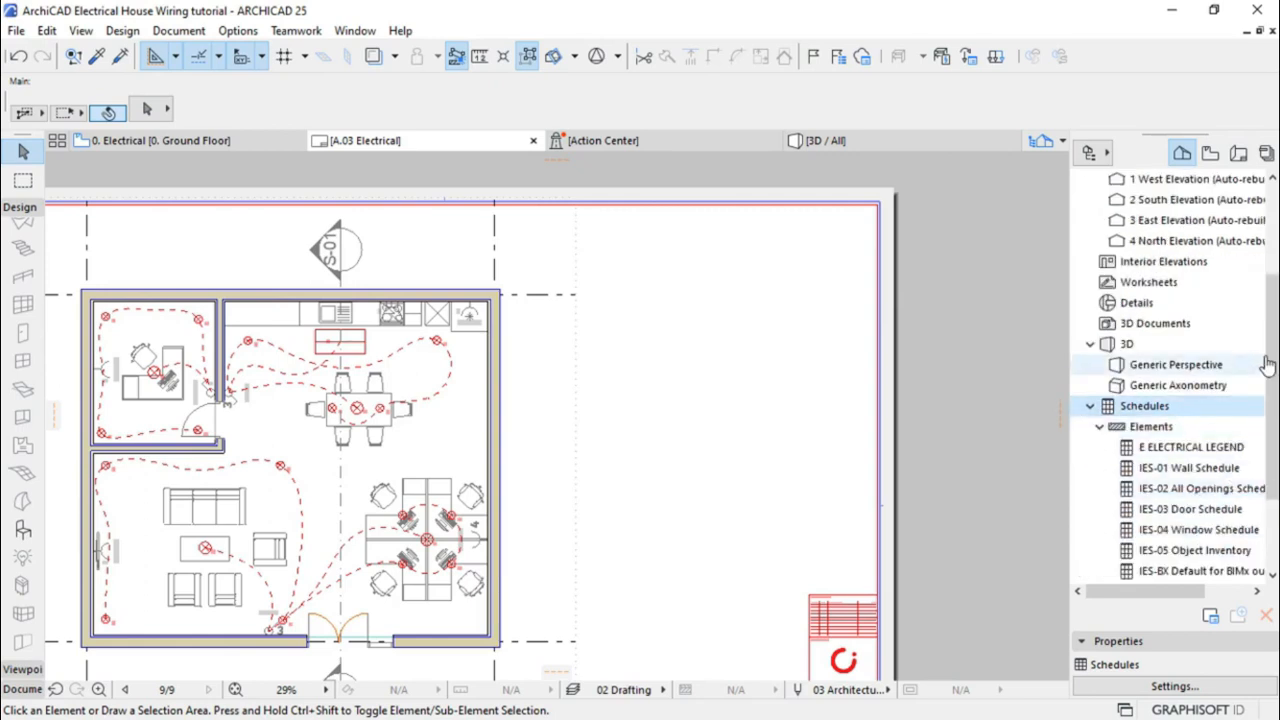
{"action": "scroll", "coordinate": [1272, 360], "scroll_direction": "down", "scroll_amount": 2}
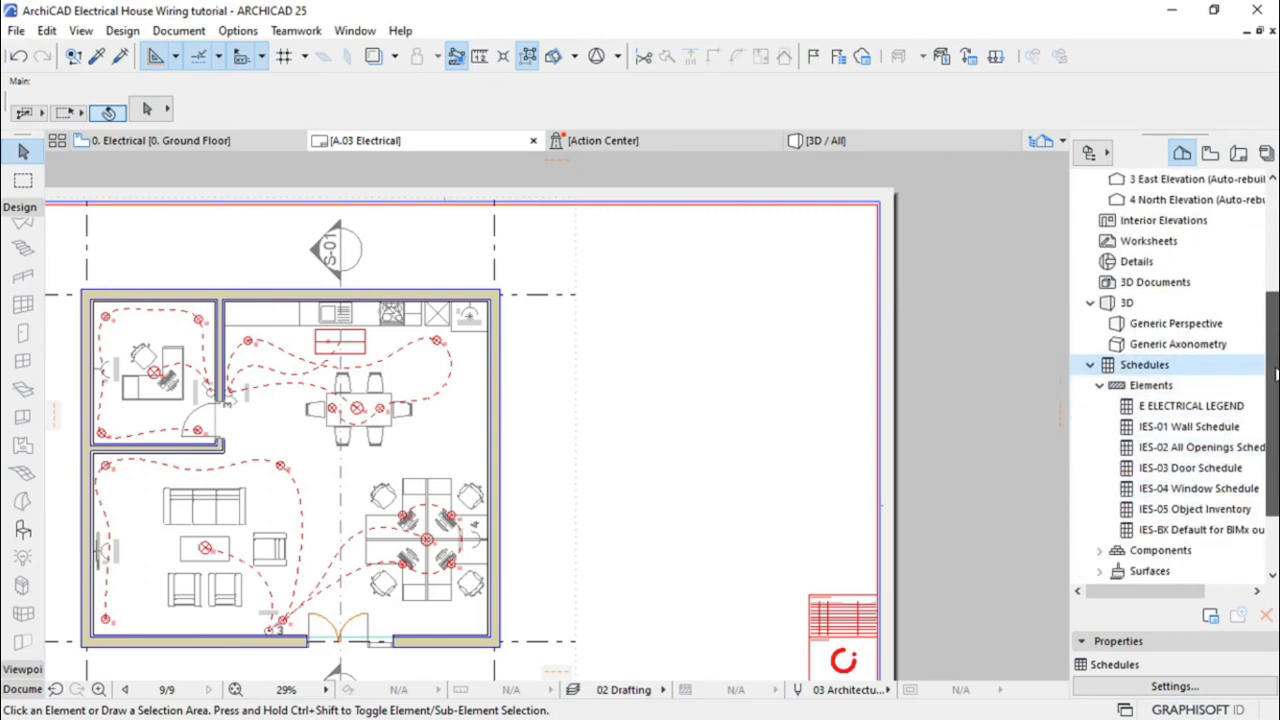
{"action": "left_click", "coordinate": [1183, 410]}
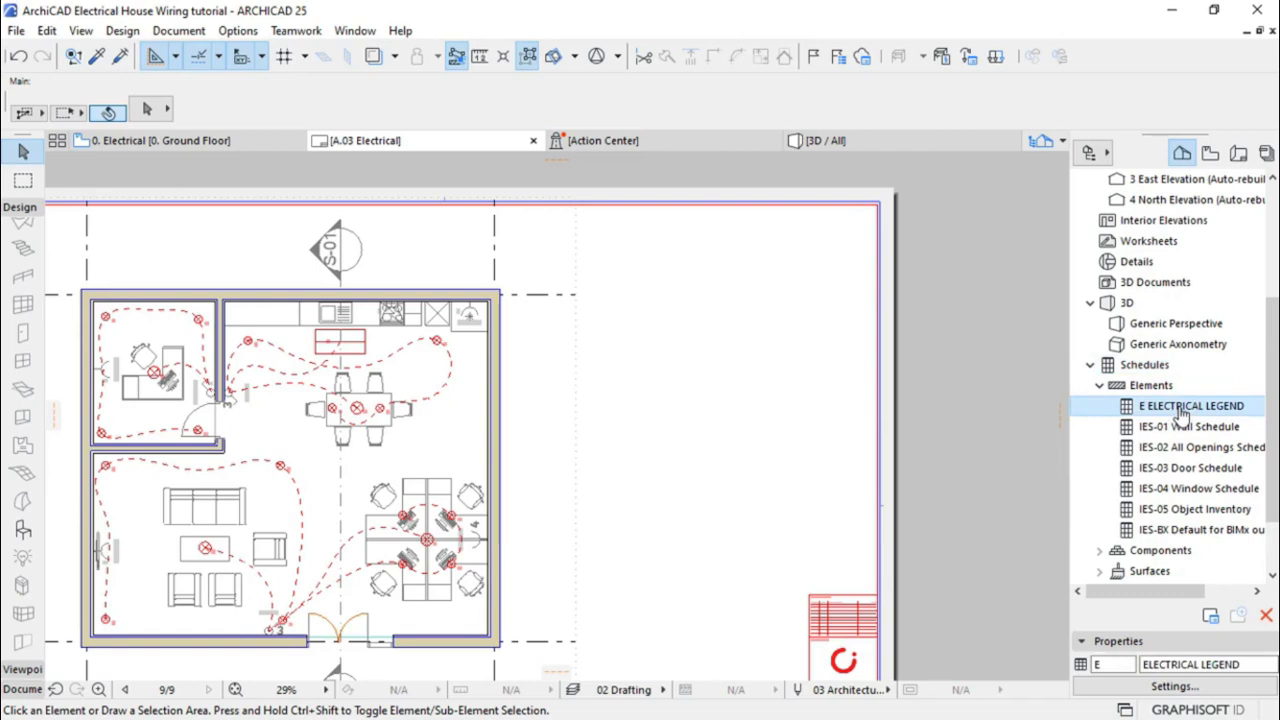
{"action": "double_click", "coordinate": [1183, 410]}
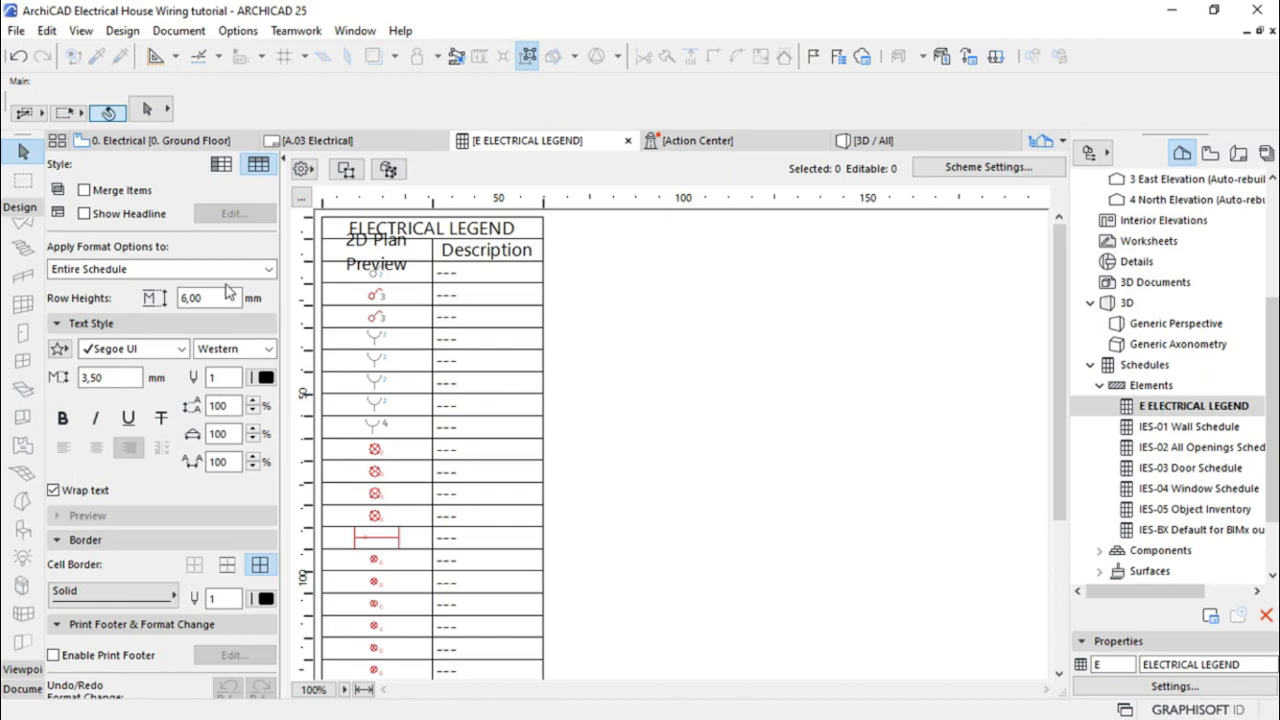
{"action": "left_click", "coordinate": [84, 190]}
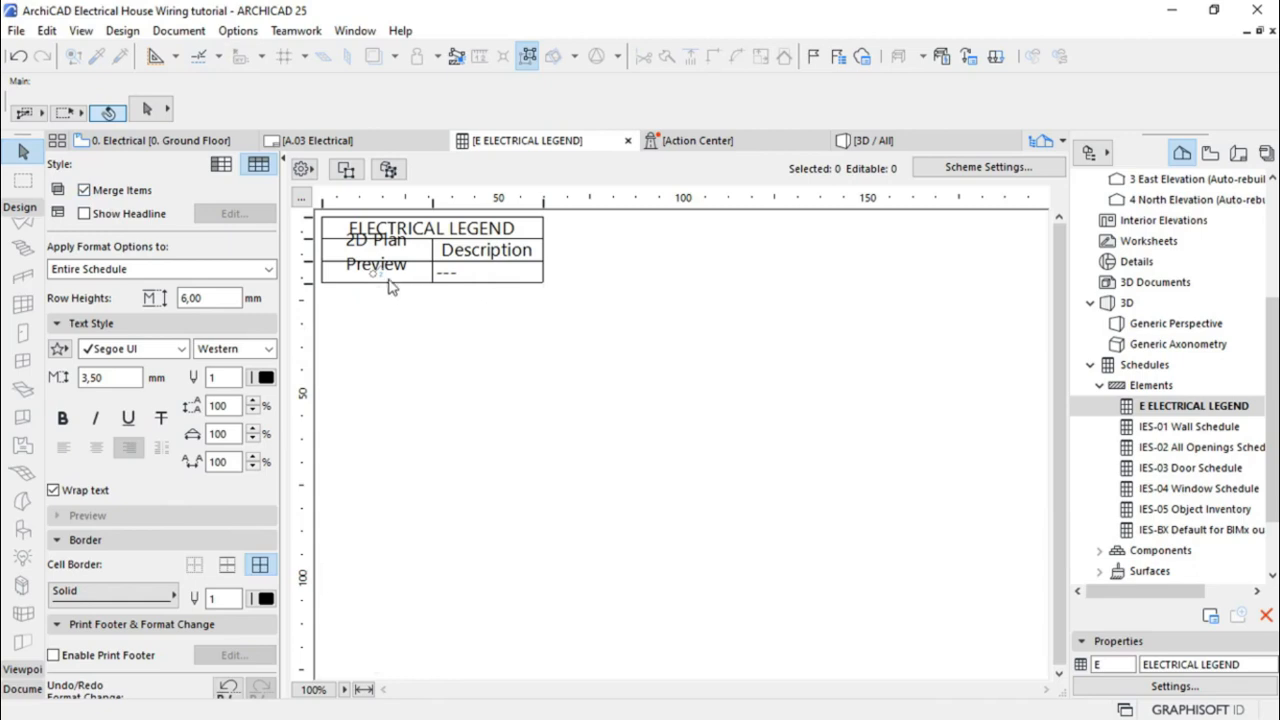
{"action": "left_click", "coordinate": [84, 190]}
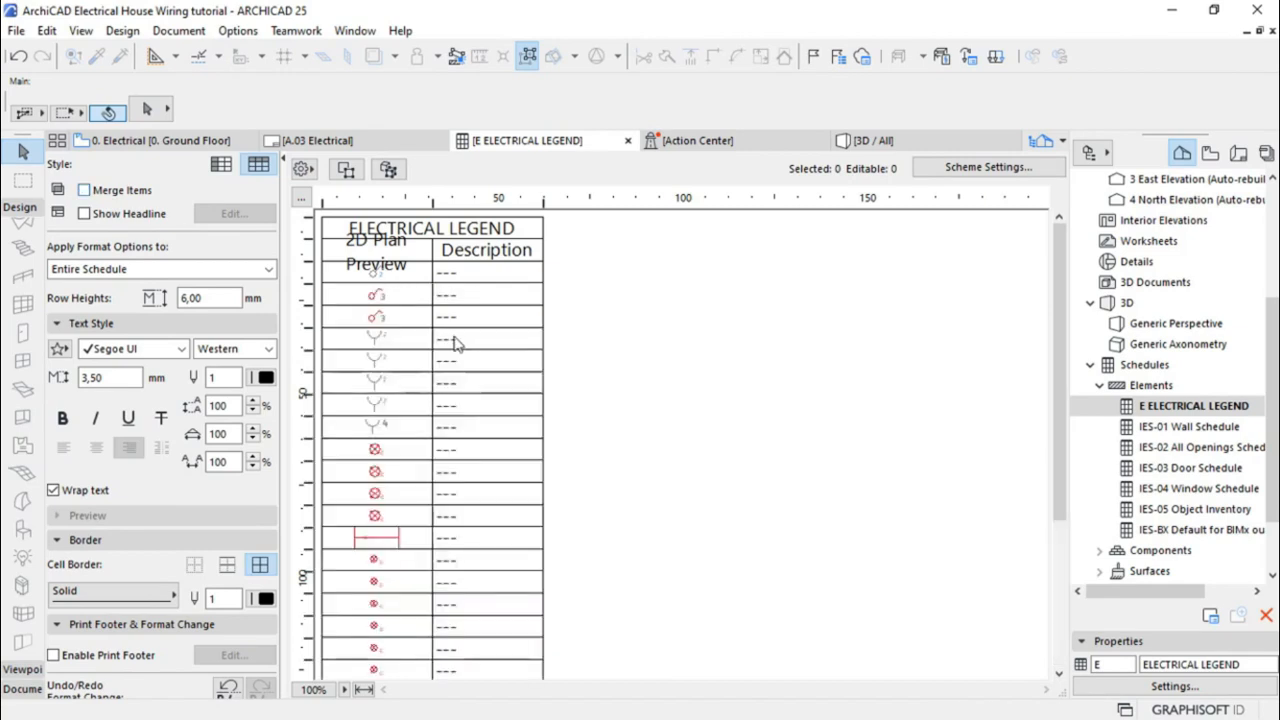
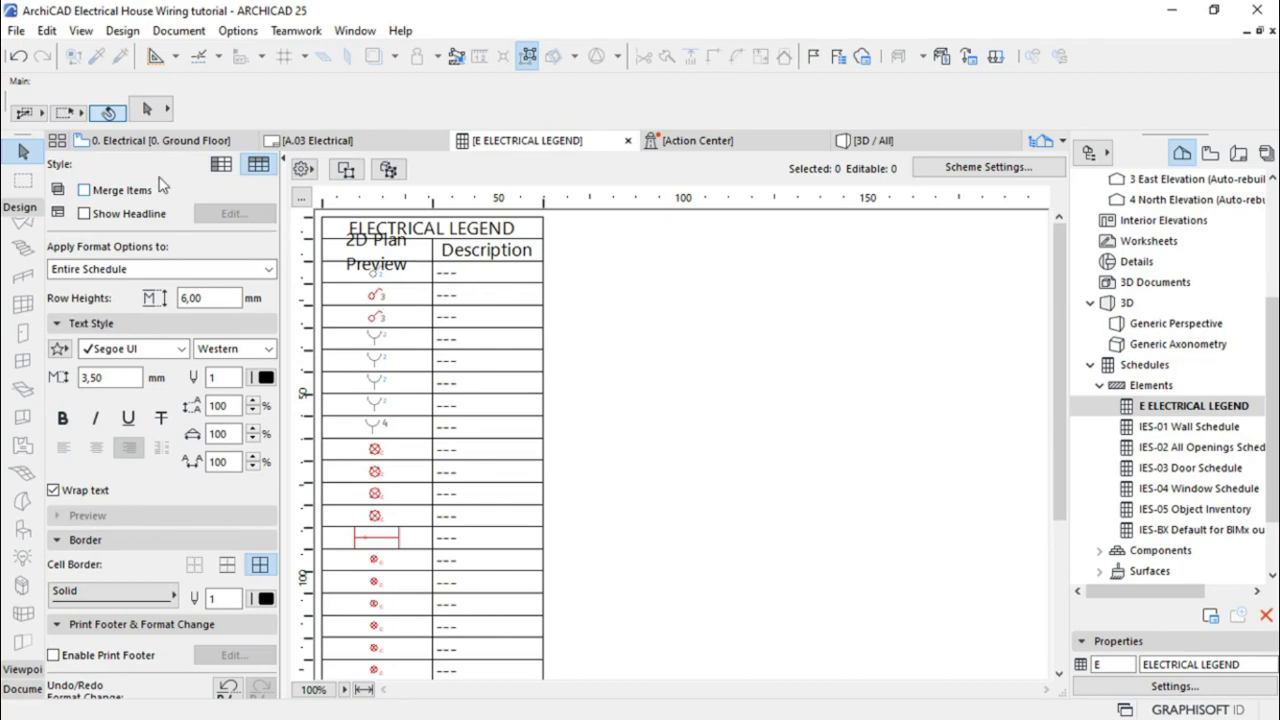
Return from the legend schedule to the '0. Electrical [0. Ground Floor]' plan
{"action": "mouse_move", "coordinate": [127, 150]}
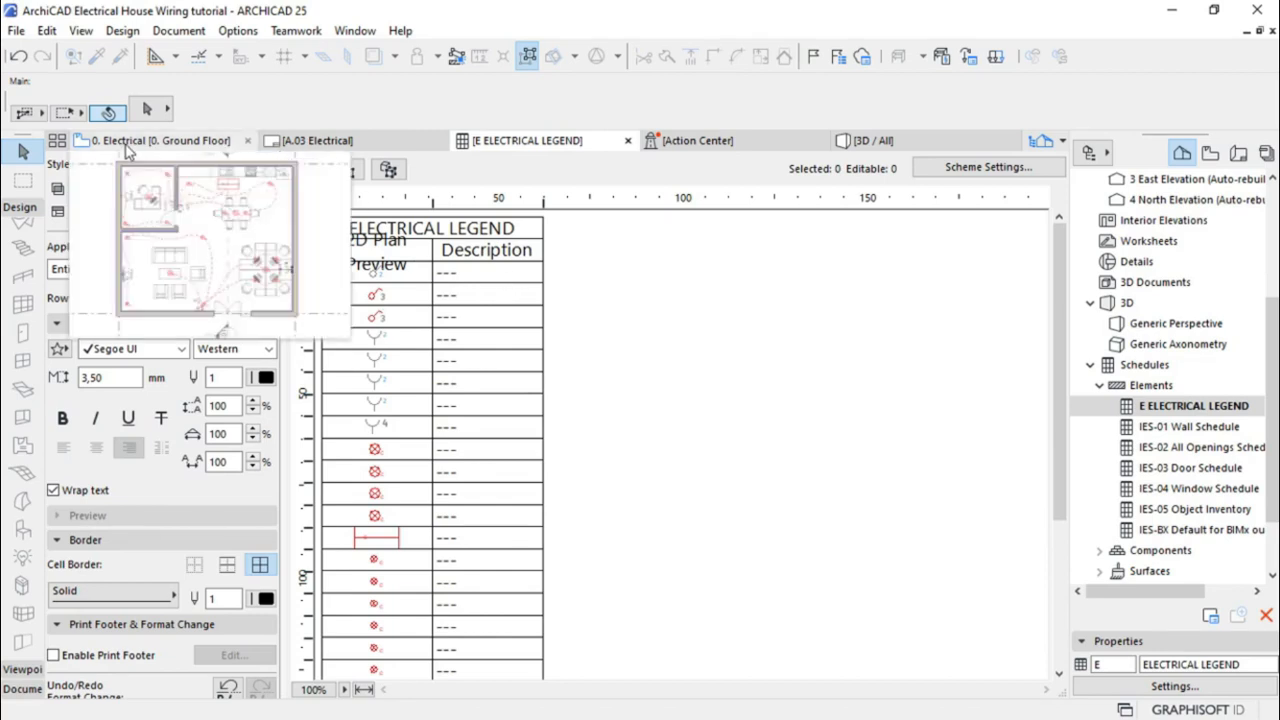
{"action": "left_click", "coordinate": [127, 145]}
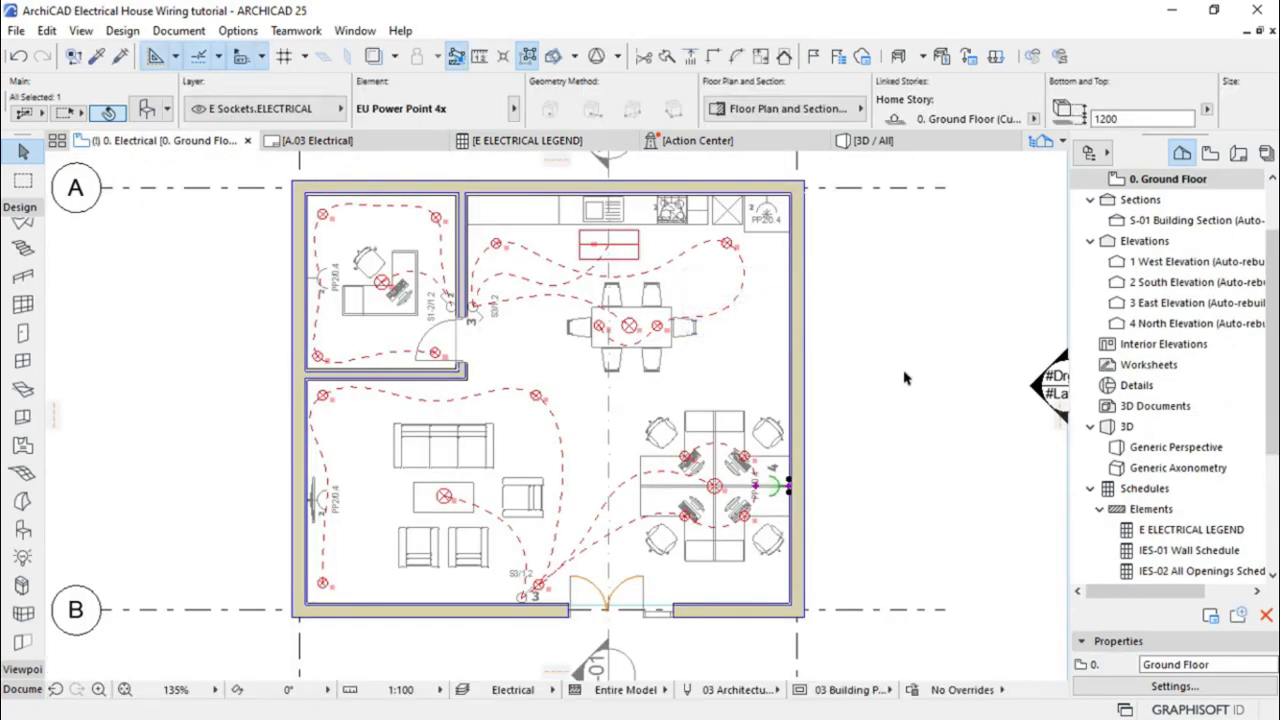
Select the living-room, kitchen and bedroom power-point sockets and group them via Edit > Grouping > Group
{"action": "left_click", "coordinate": [324, 499], "text": "shift"}
{"action": "left_click", "coordinate": [766, 222], "text": "shift"}
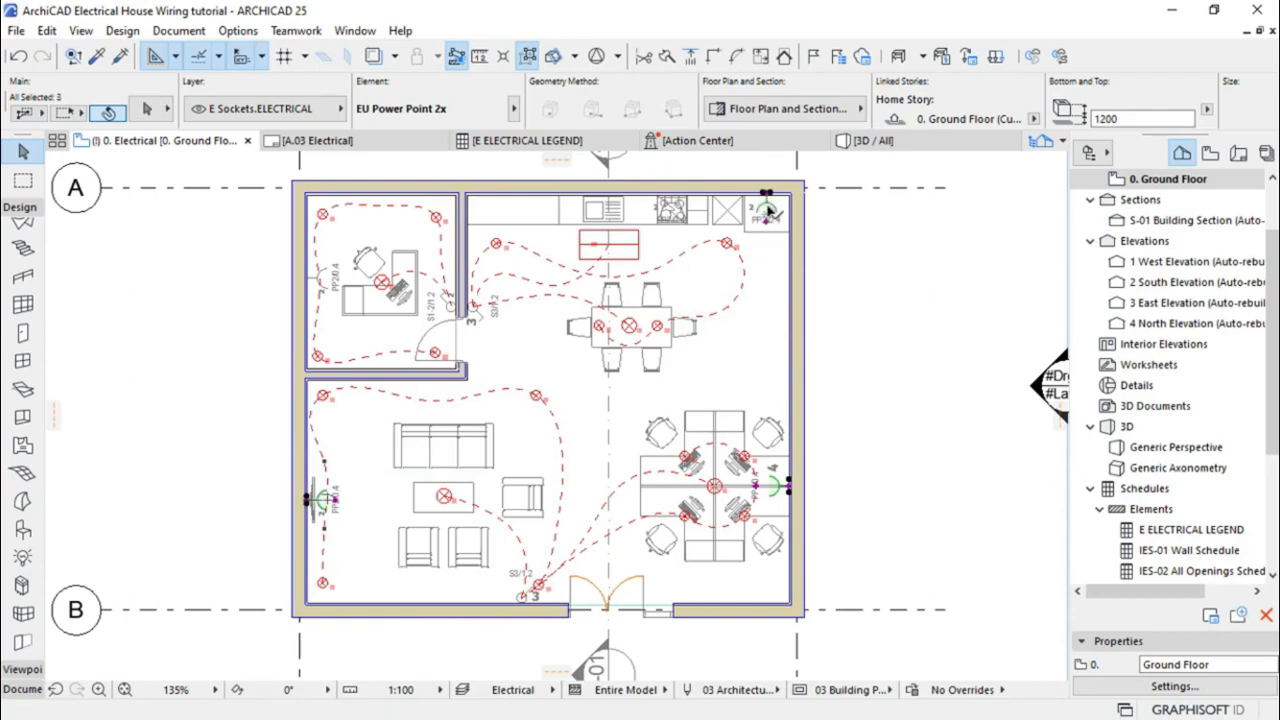
{"action": "left_click", "coordinate": [673, 207], "text": "shift"}
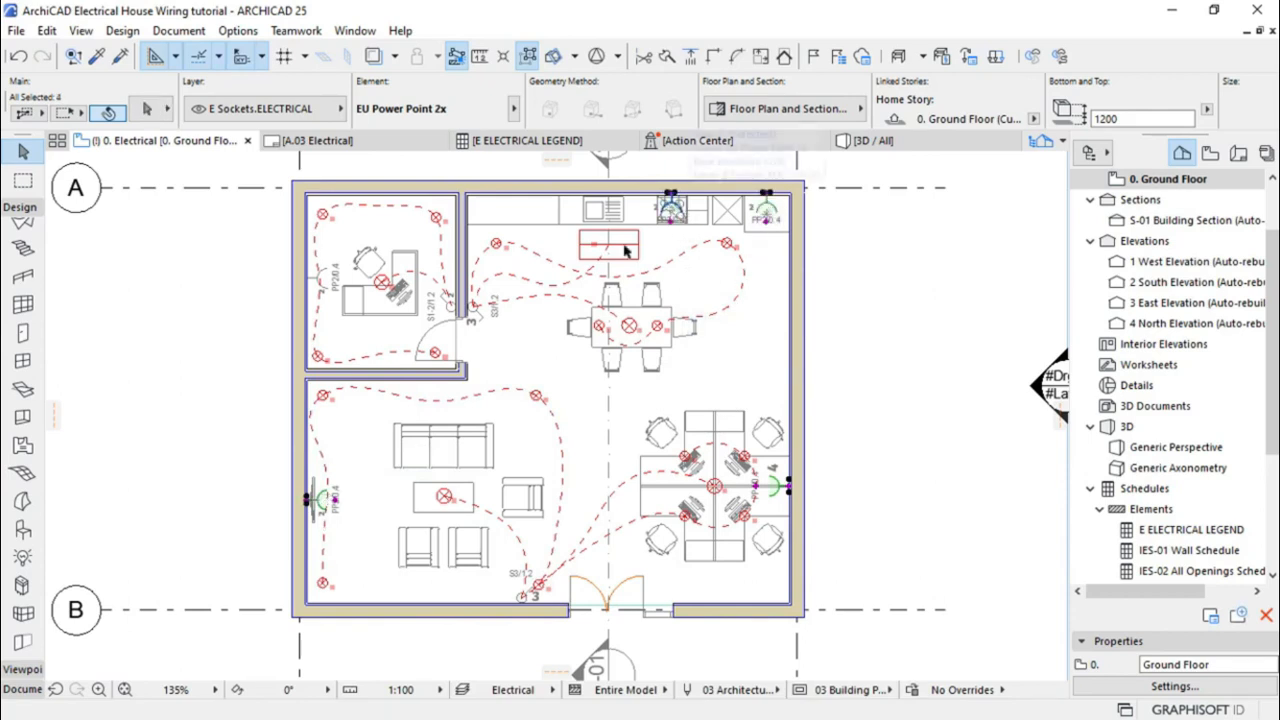
{"action": "left_click", "coordinate": [315, 280], "text": "shift"}
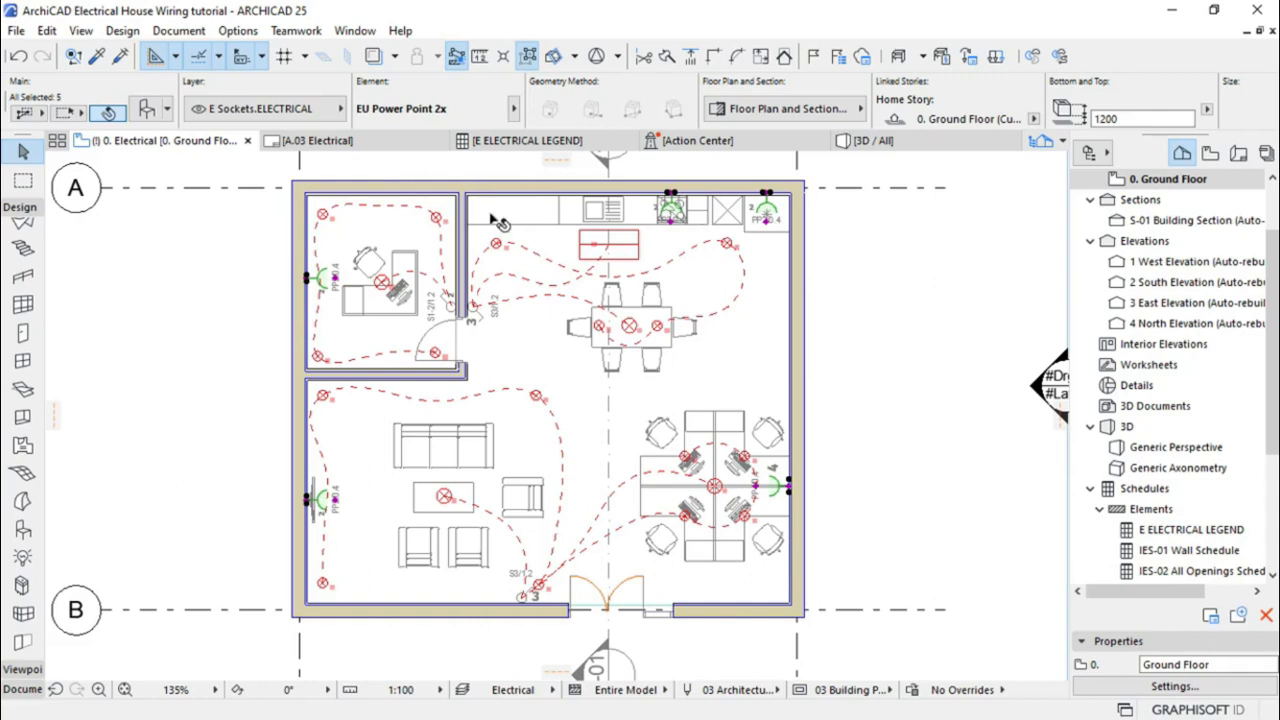
{"action": "left_click", "coordinate": [45, 31]}
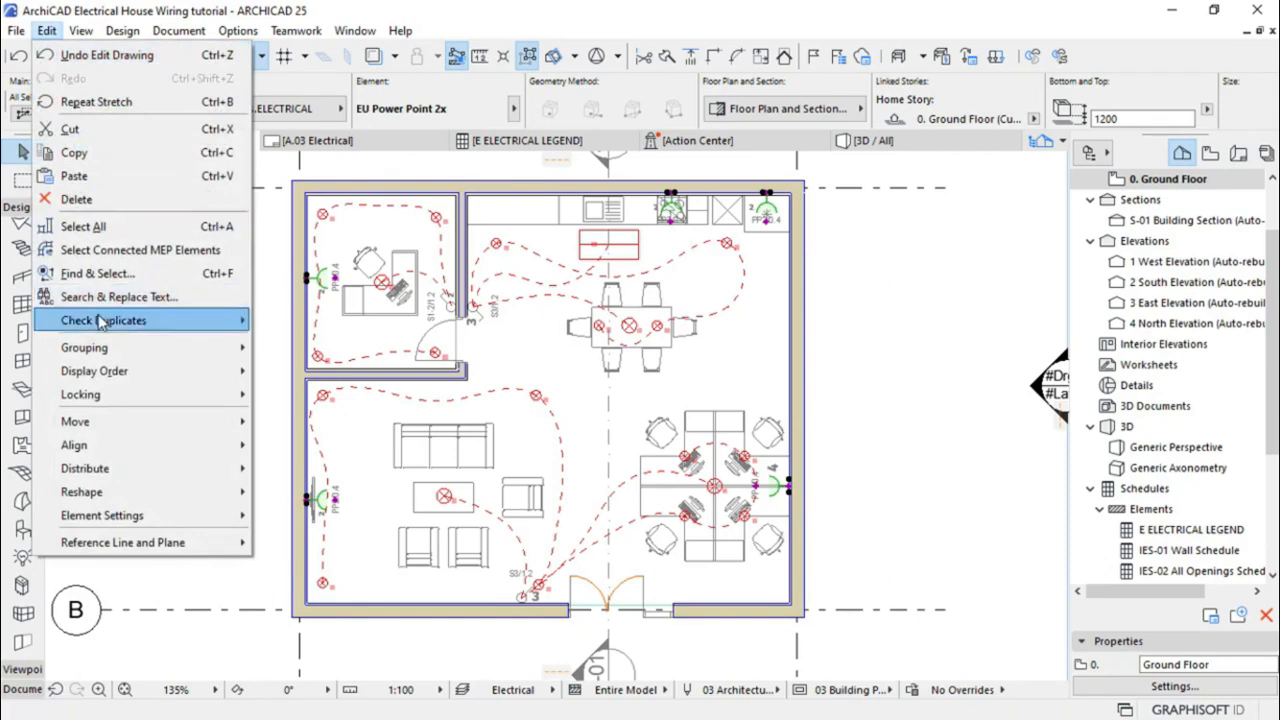
{"action": "mouse_move", "coordinate": [101, 347]}
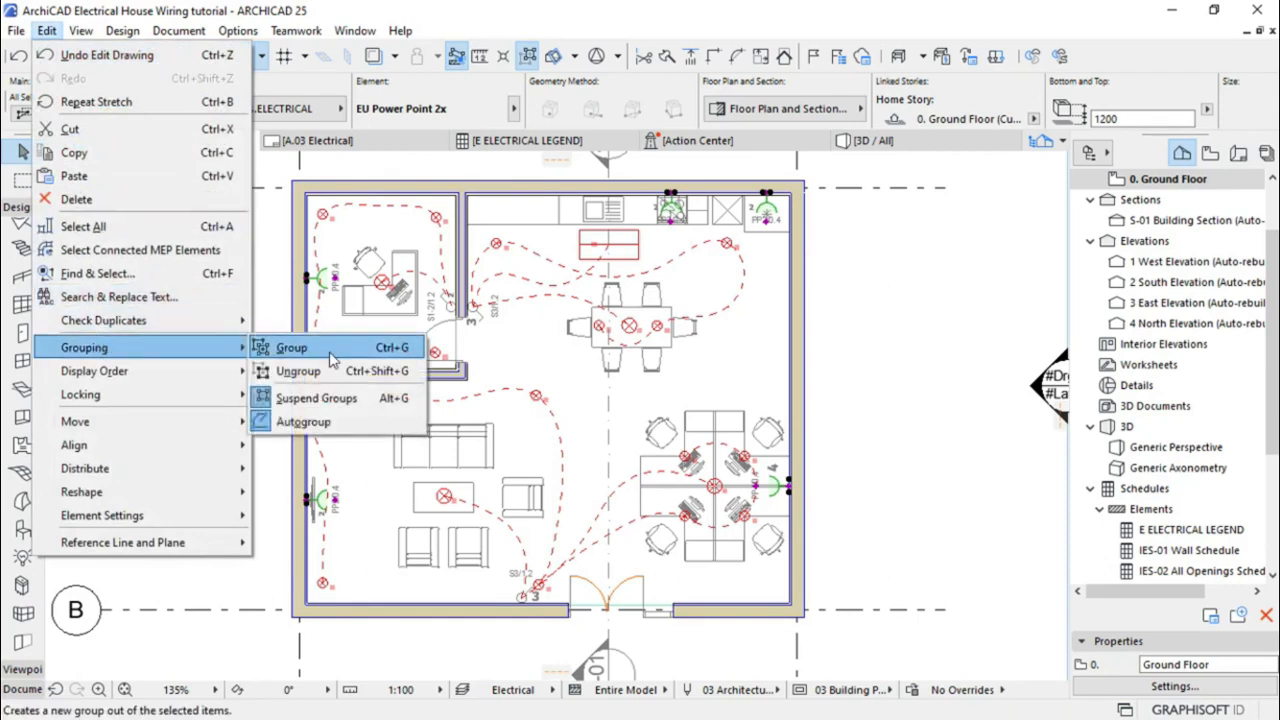
{"action": "left_click", "coordinate": [331, 355]}
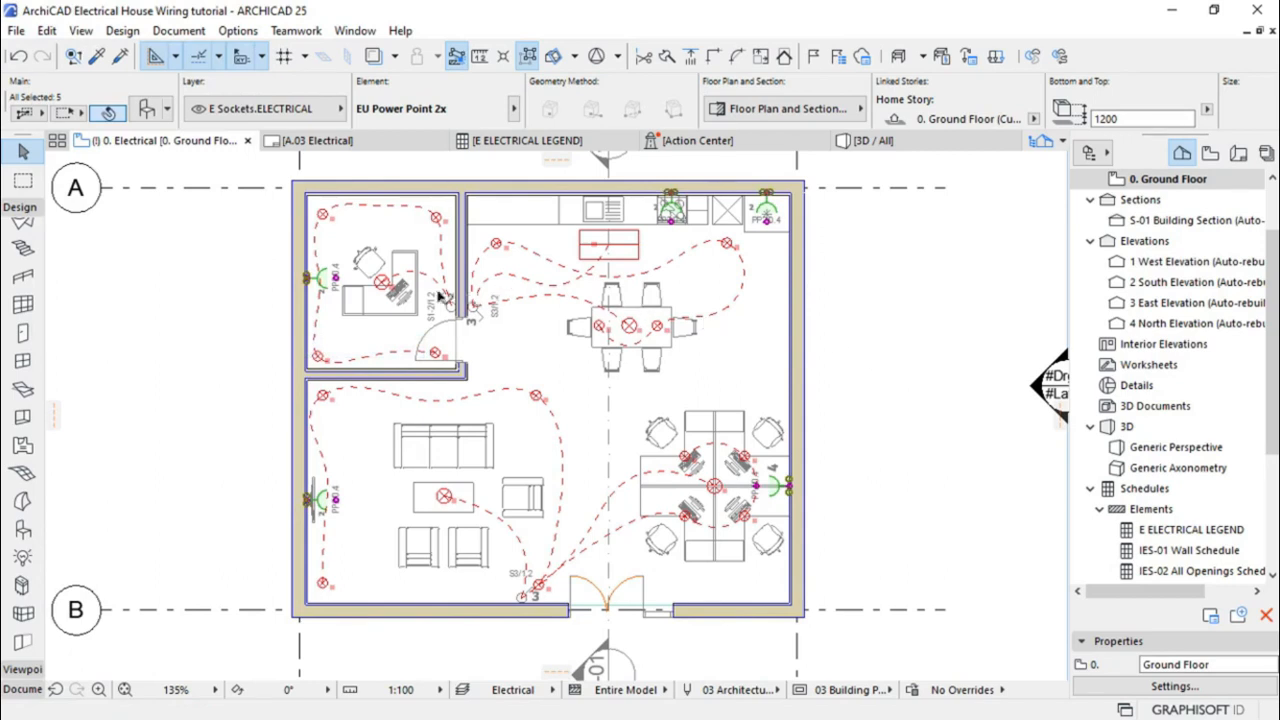
Classify the grouped power points under Uniformat - 2010 CSI and remove the ARCHICAD Classification
{"action": "left_click", "coordinate": [148, 110]}
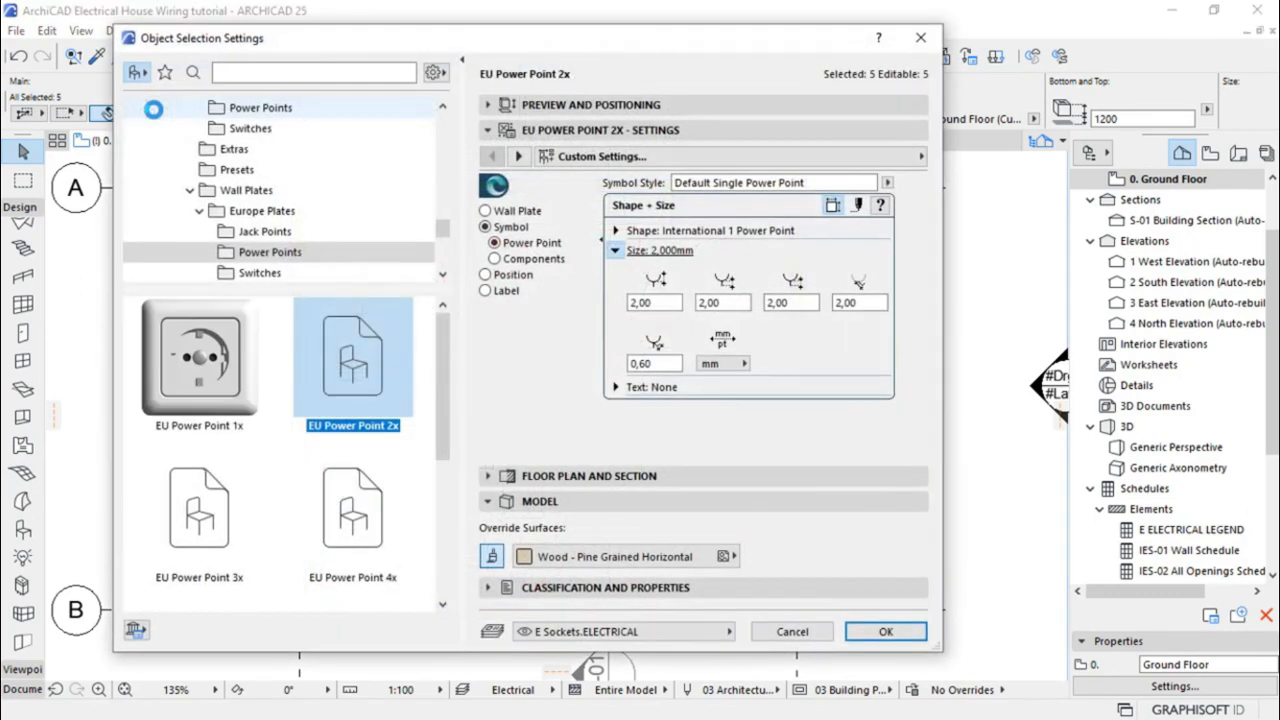
{"action": "left_click", "coordinate": [540, 590]}
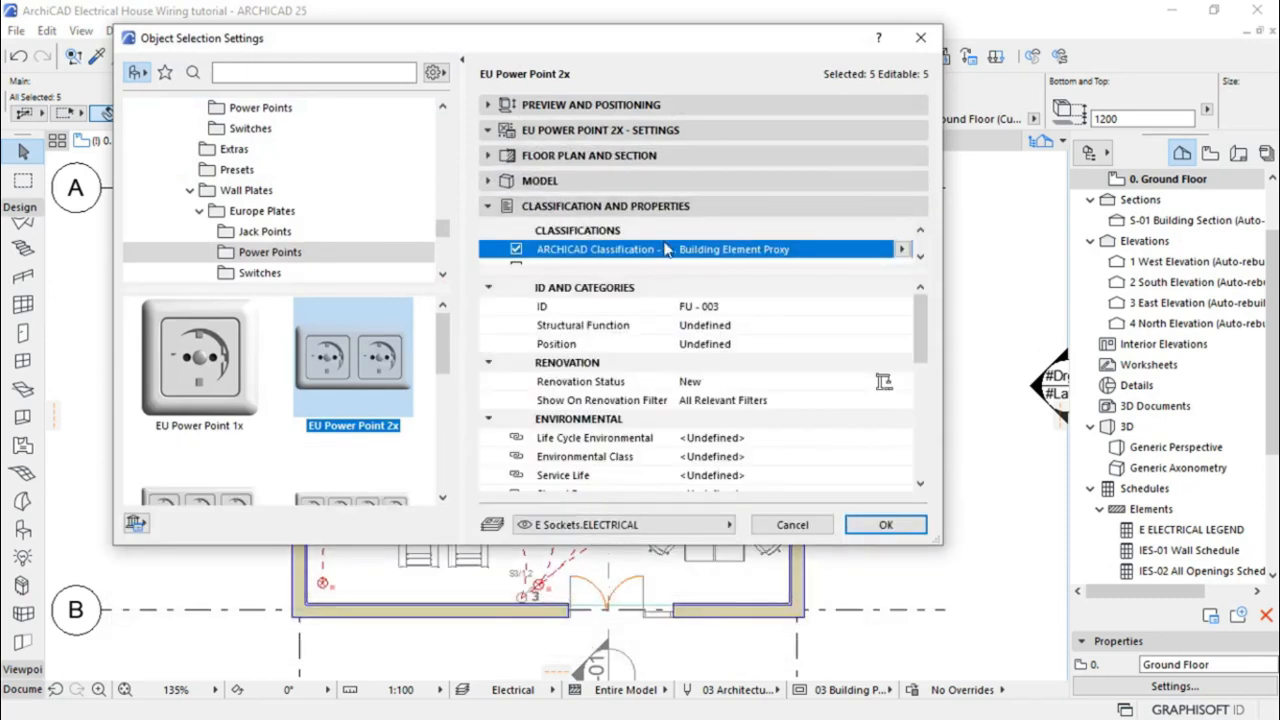
{"action": "scroll", "coordinate": [665, 249], "scroll_direction": "down", "scroll_amount": 1}
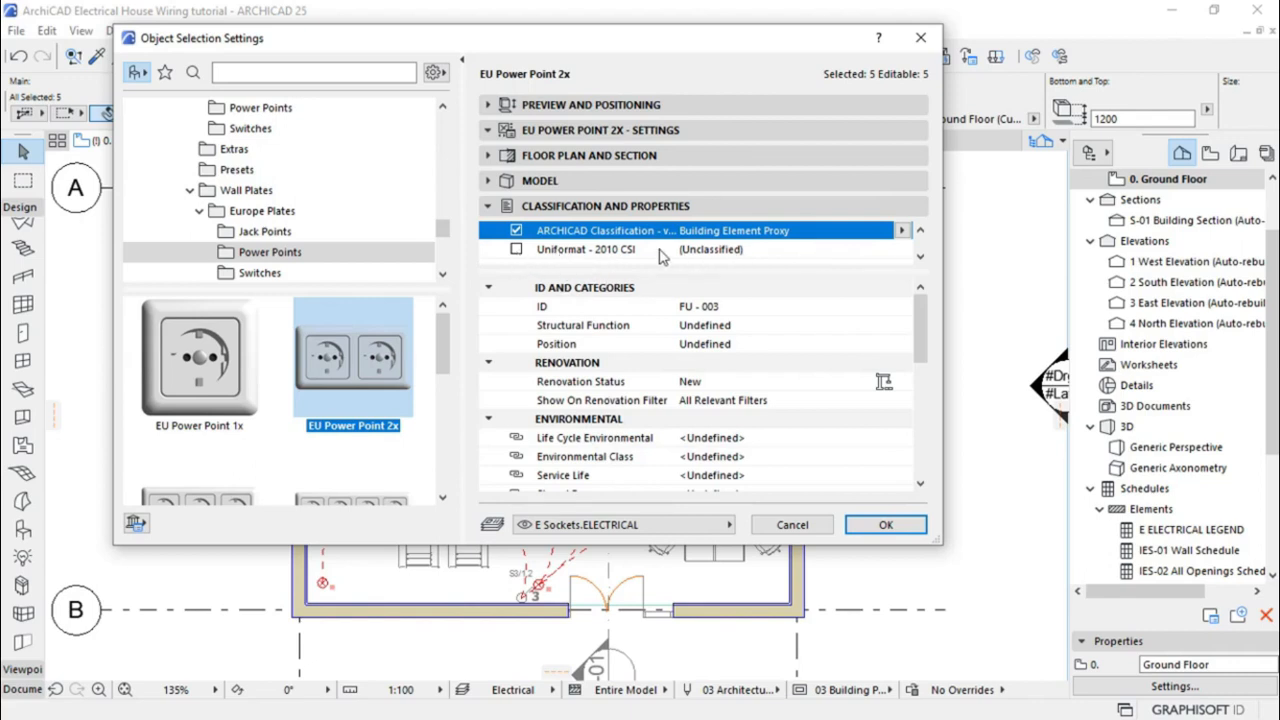
{"action": "left_click", "coordinate": [516, 250]}
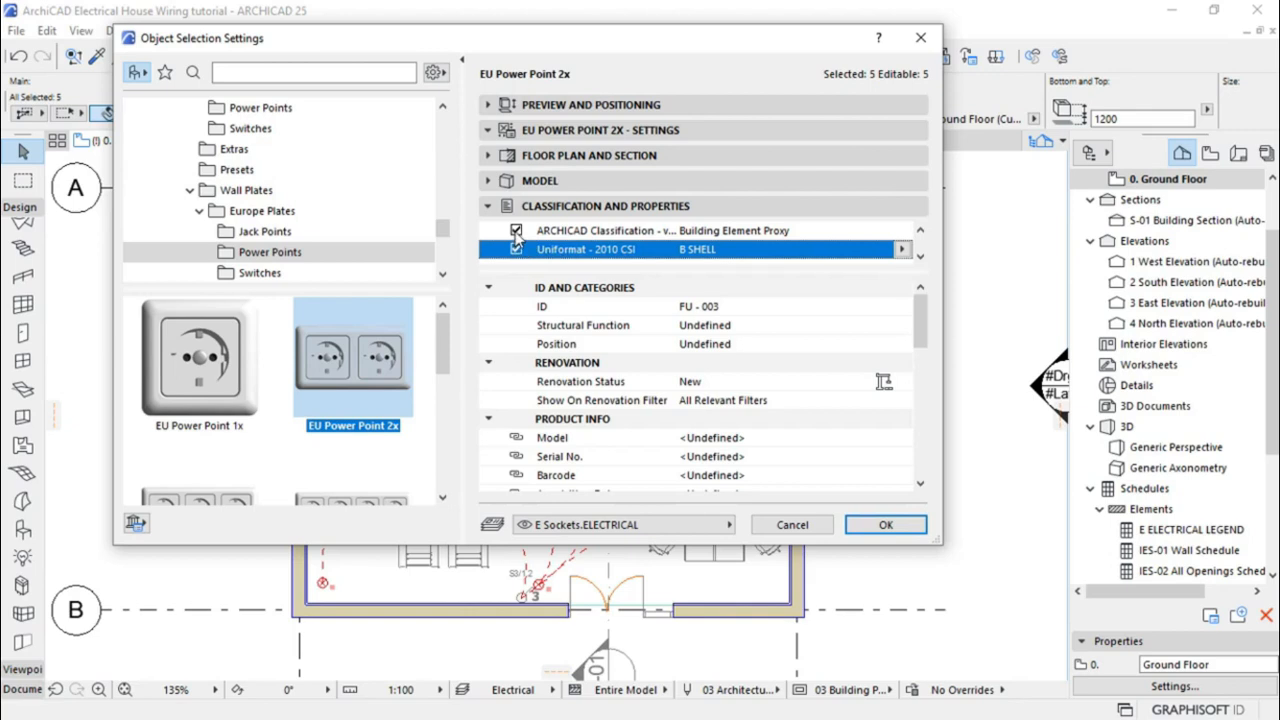
{"action": "left_click", "coordinate": [516, 232]}
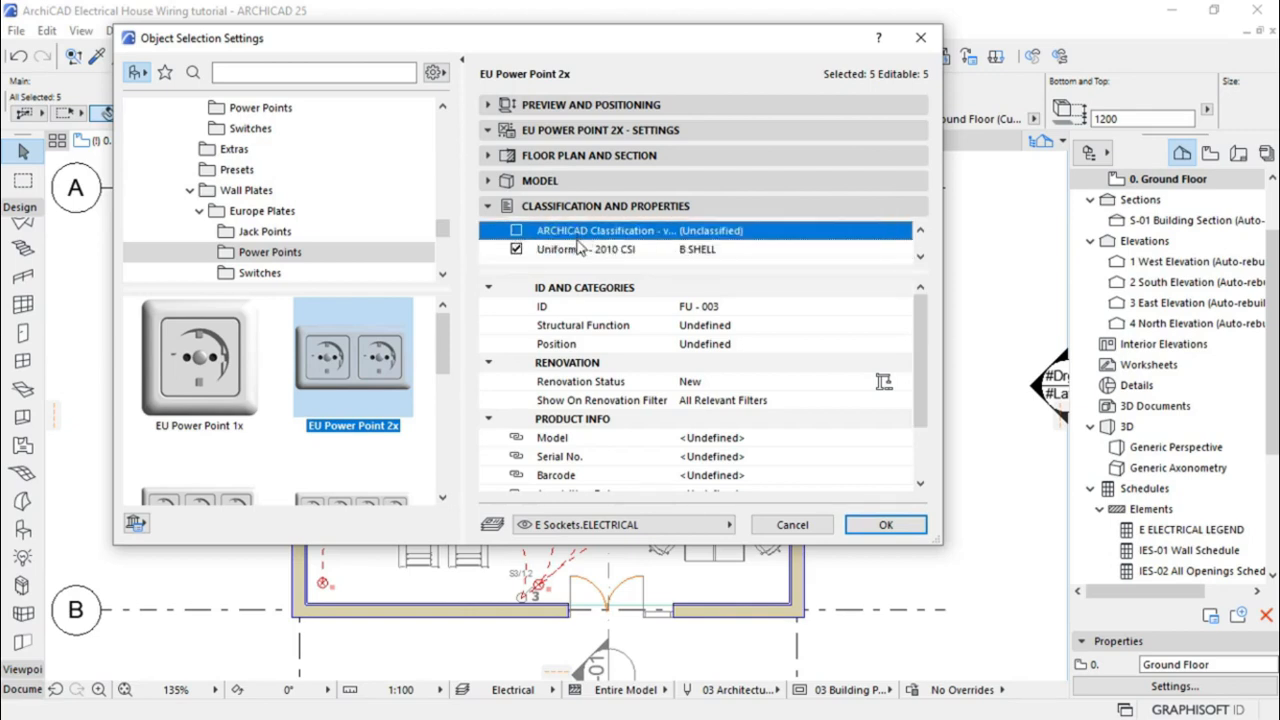
{"action": "left_click", "coordinate": [700, 250]}
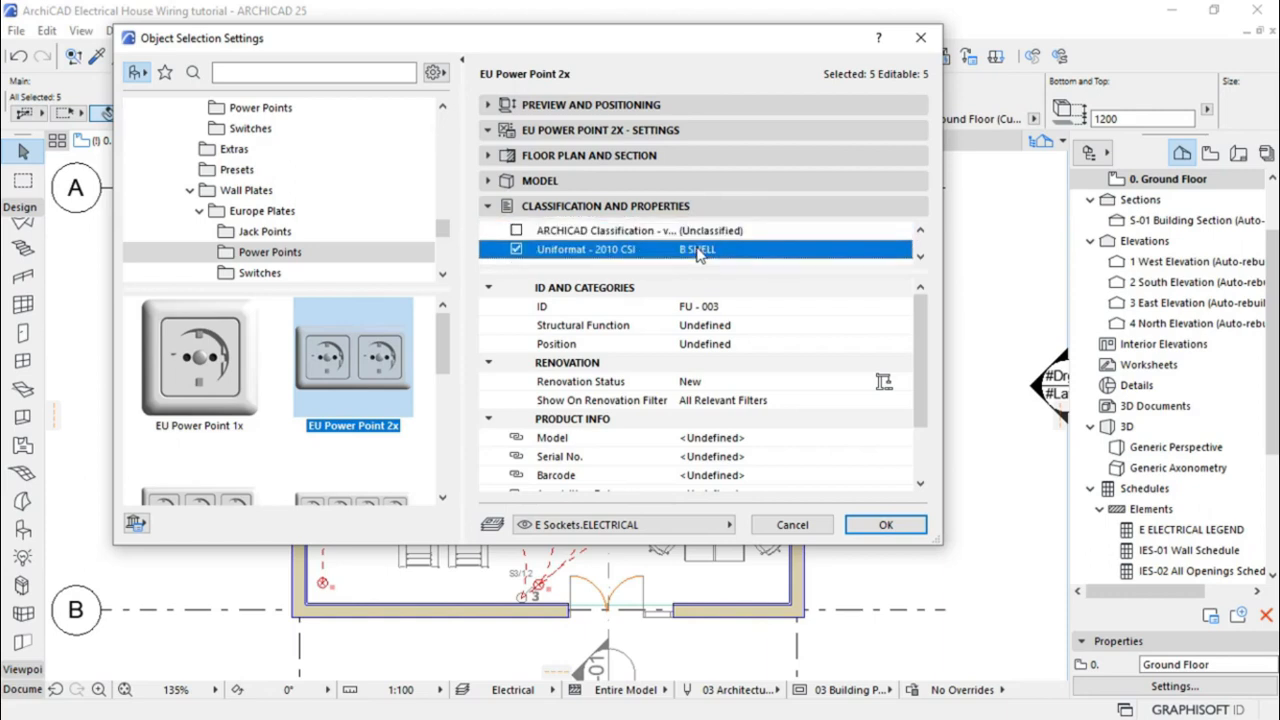
{"action": "left_click", "coordinate": [904, 250]}
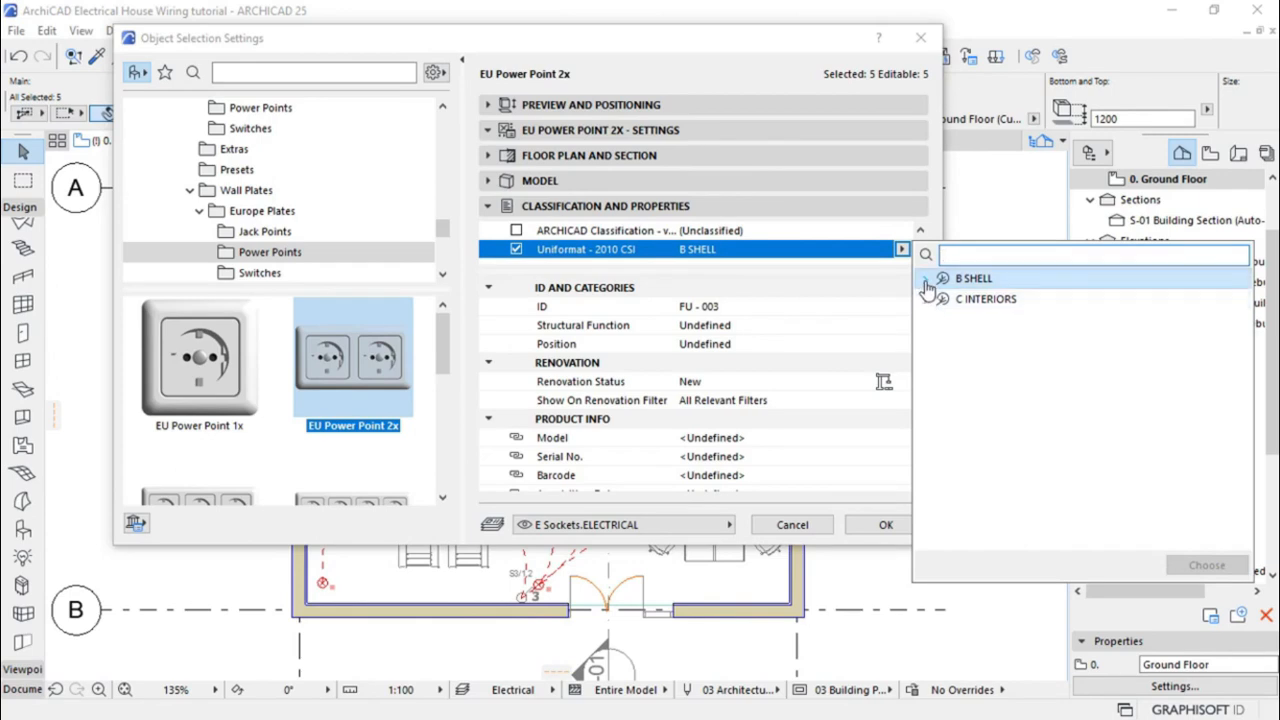
{"action": "left_click", "coordinate": [925, 280]}
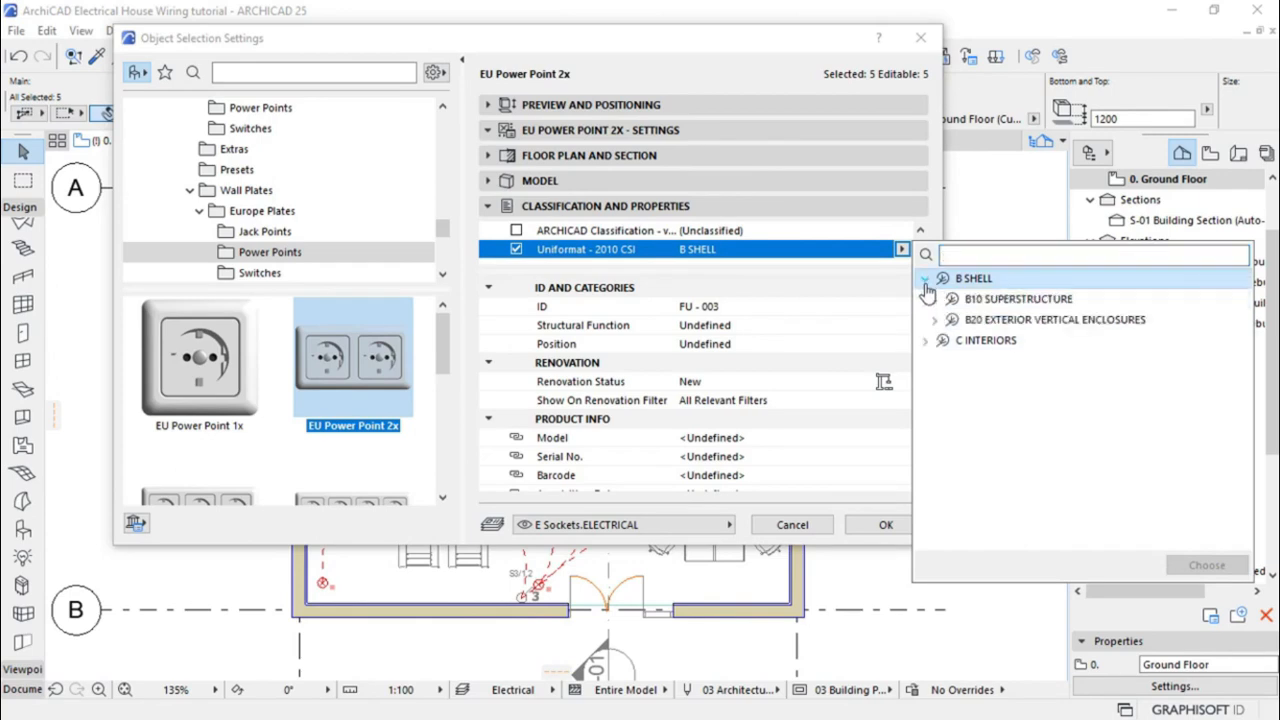
{"action": "left_click", "coordinate": [926, 341]}
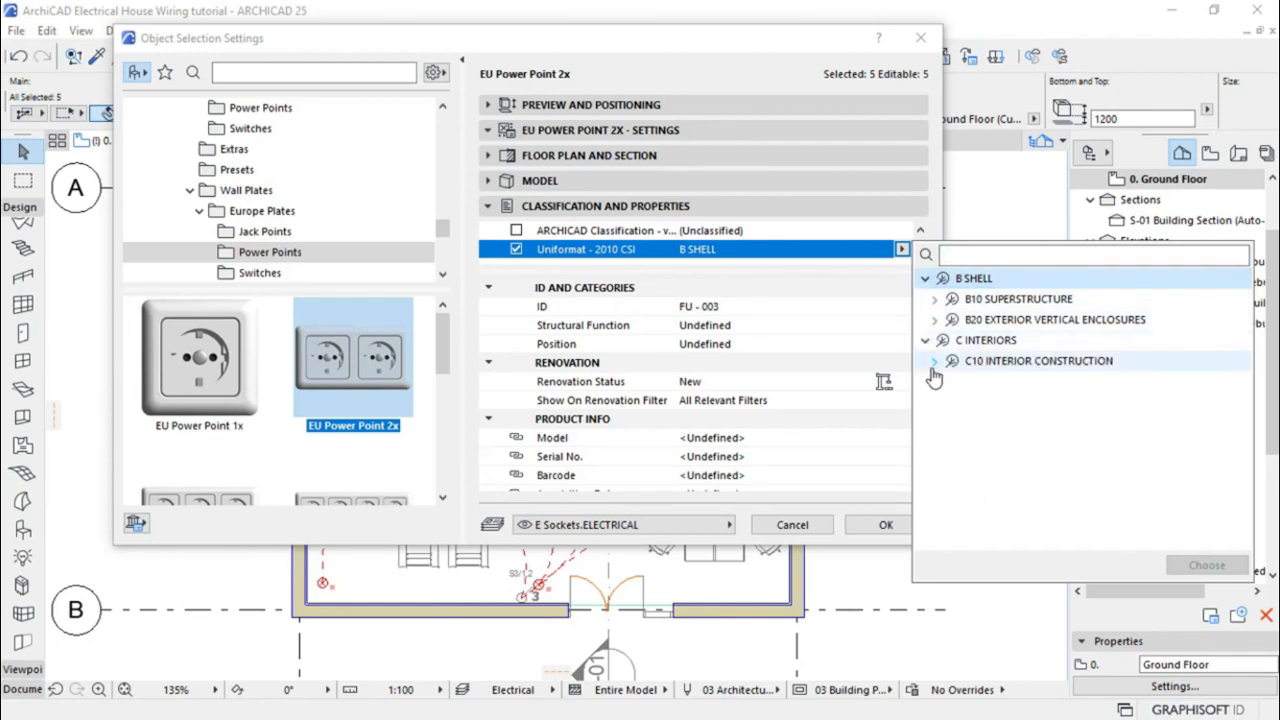
{"action": "left_click", "coordinate": [933, 362]}
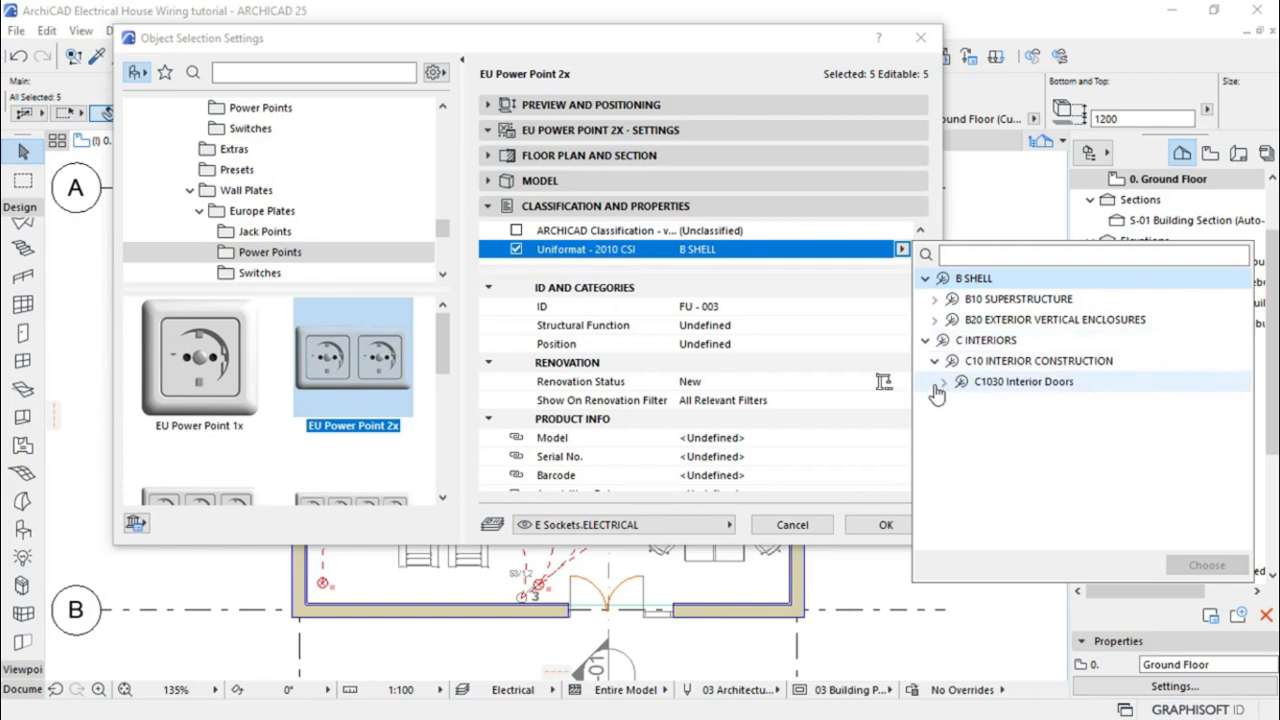
{"action": "left_click", "coordinate": [936, 384]}
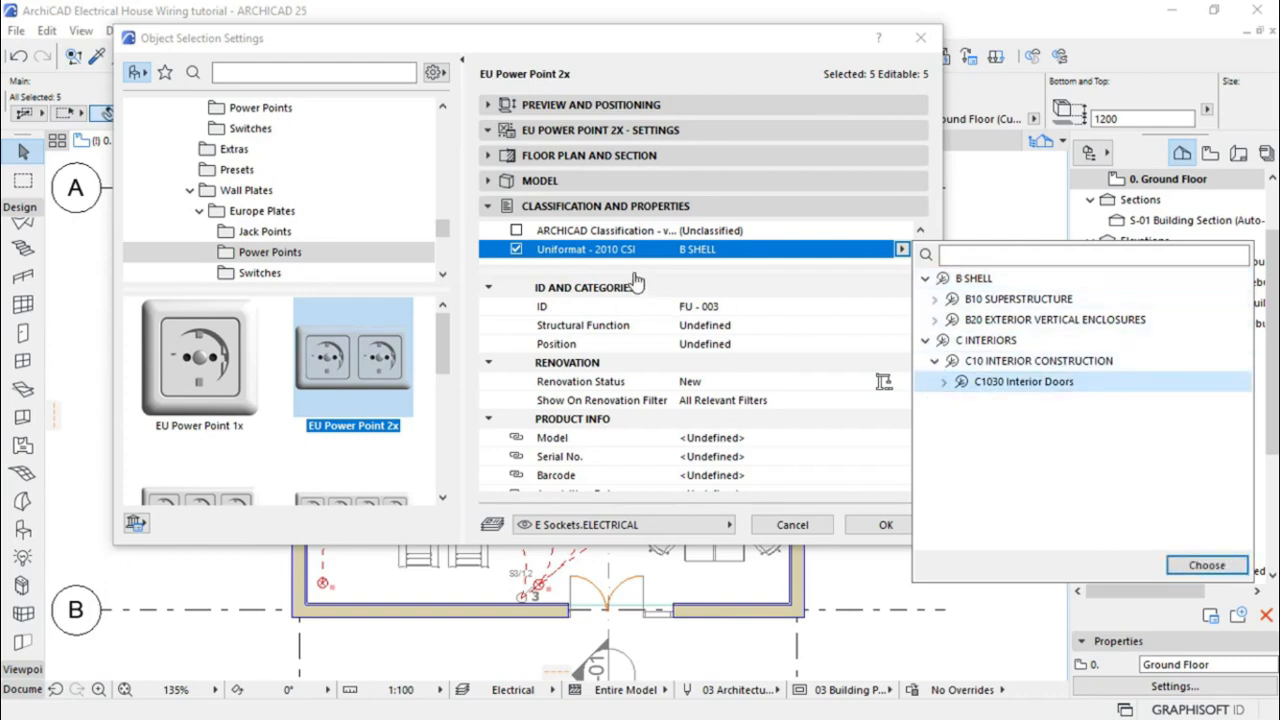
{"action": "left_click", "coordinate": [923, 281]}
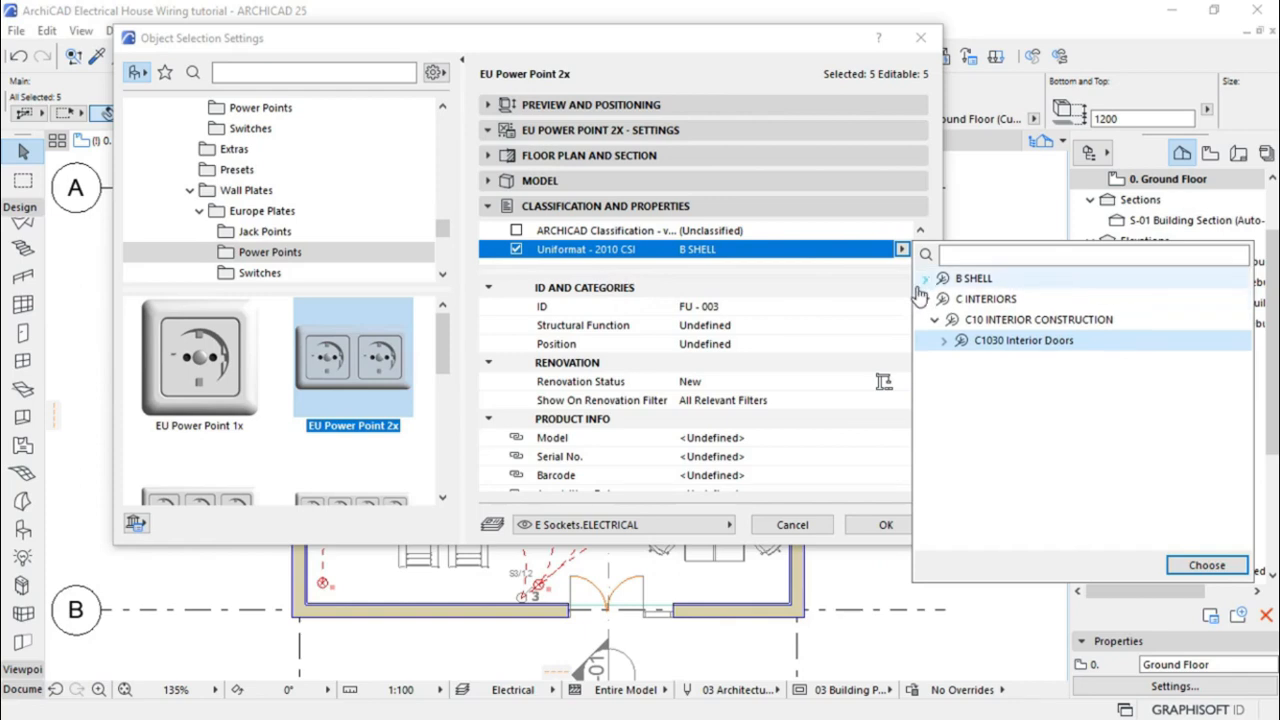
{"action": "left_click", "coordinate": [588, 241]}
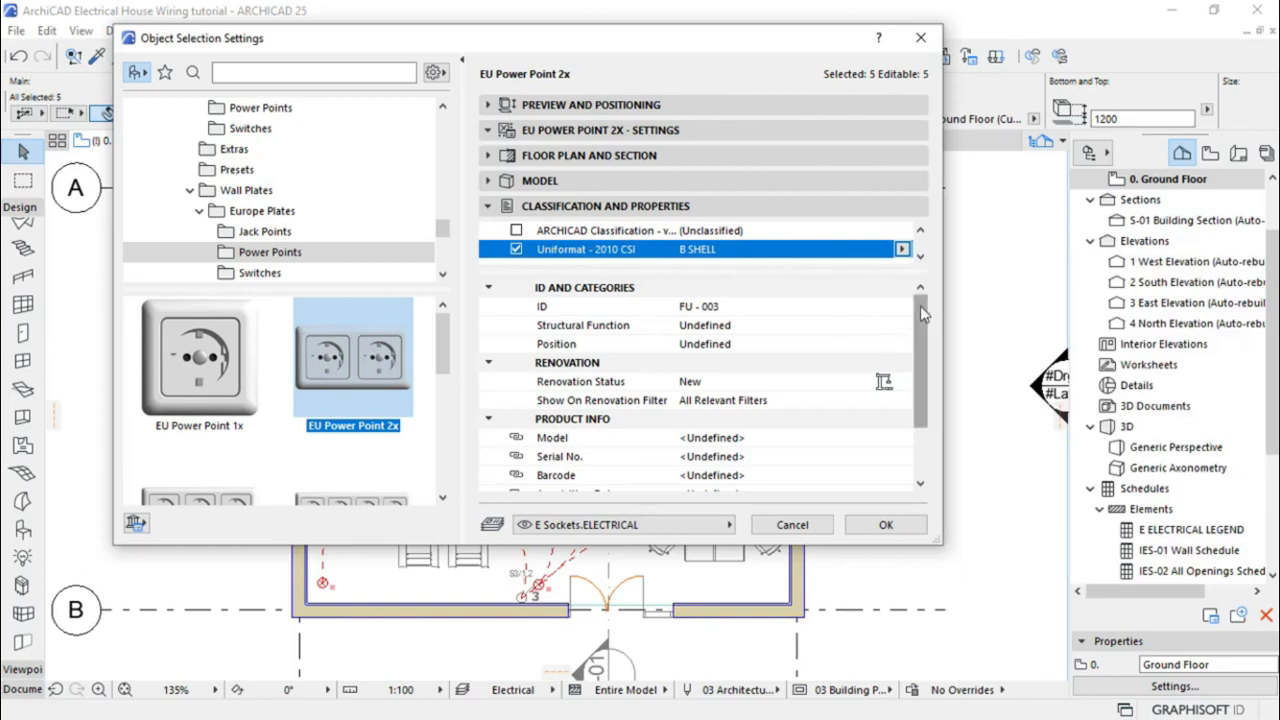
Enter 'POWER POINTS' as the power points' Description and apply the settings
{"action": "left_click_drag", "start_coordinate": [923, 315], "coordinate": [930, 368]}
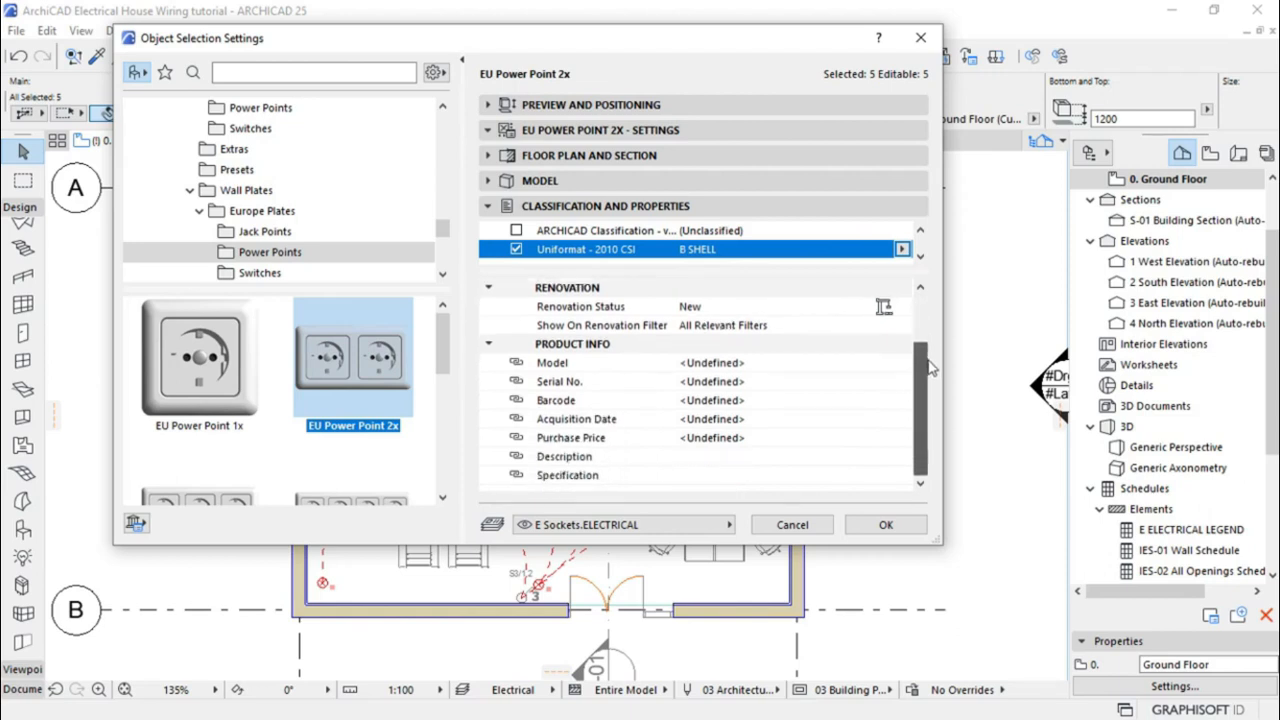
{"action": "left_click", "coordinate": [565, 459]}
{"action": "left_click", "coordinate": [722, 458]}
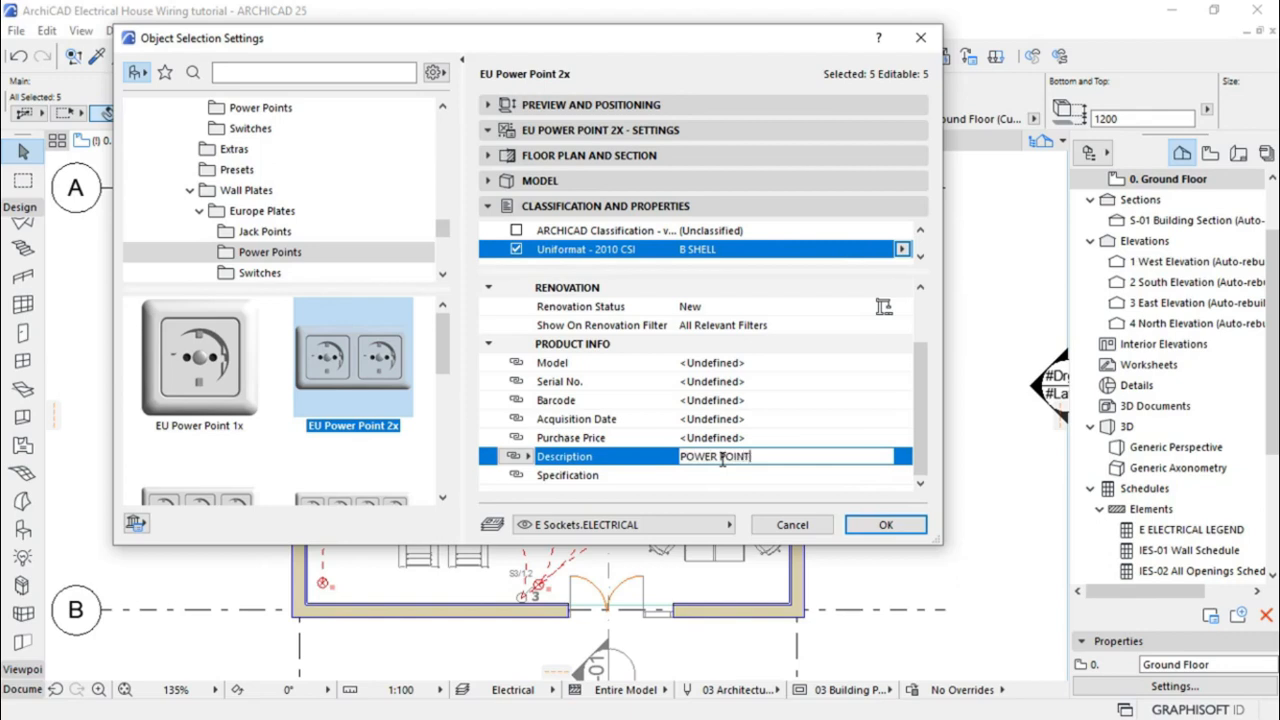
{"action": "left_click", "coordinate": [855, 527]}
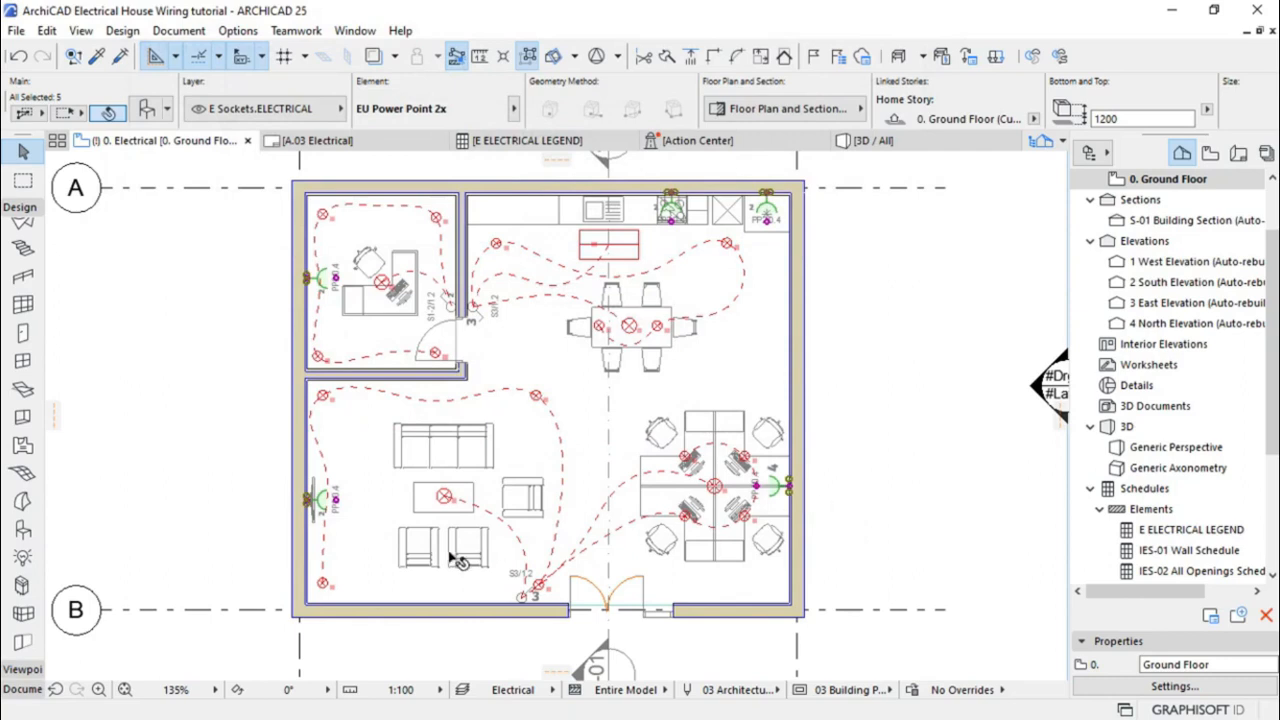
Select the EU Switch 3x by the entrance door and the two by the top-left room's door
{"action": "left_click", "coordinate": [520, 598]}
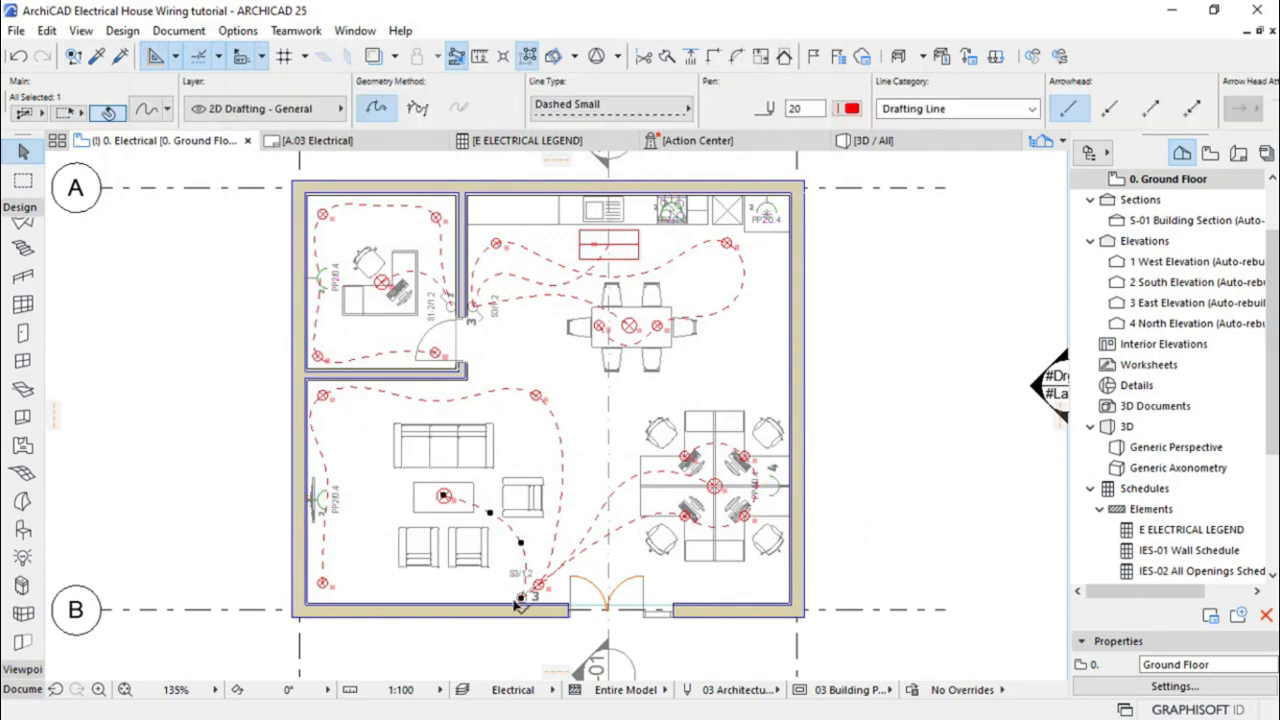
{"action": "scroll", "coordinate": [507, 615], "scroll_direction": "up", "scroll_amount": 3}
{"action": "scroll", "coordinate": [507, 620], "scroll_direction": "up", "scroll_amount": 3}
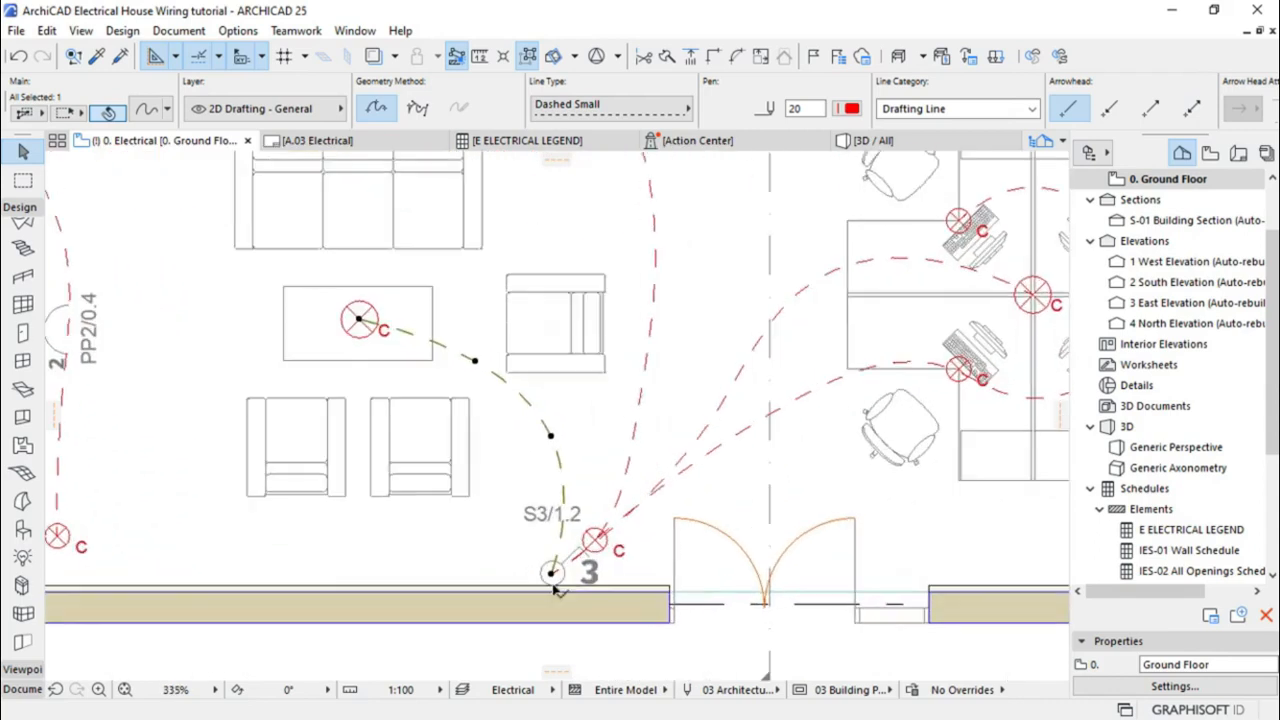
{"action": "left_click", "coordinate": [570, 586]}
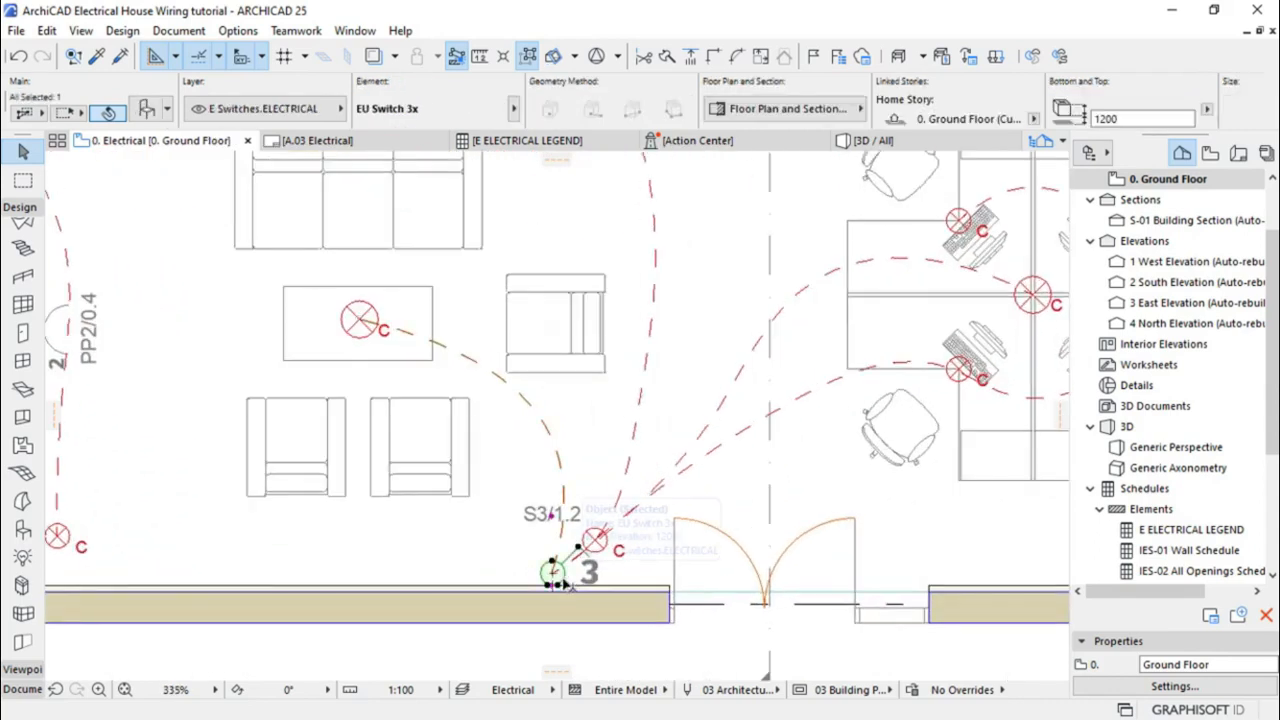
{"action": "scroll", "coordinate": [527, 600], "scroll_direction": "down", "scroll_amount": 1}
{"action": "scroll", "coordinate": [527, 600], "scroll_direction": "down", "scroll_amount": 3}
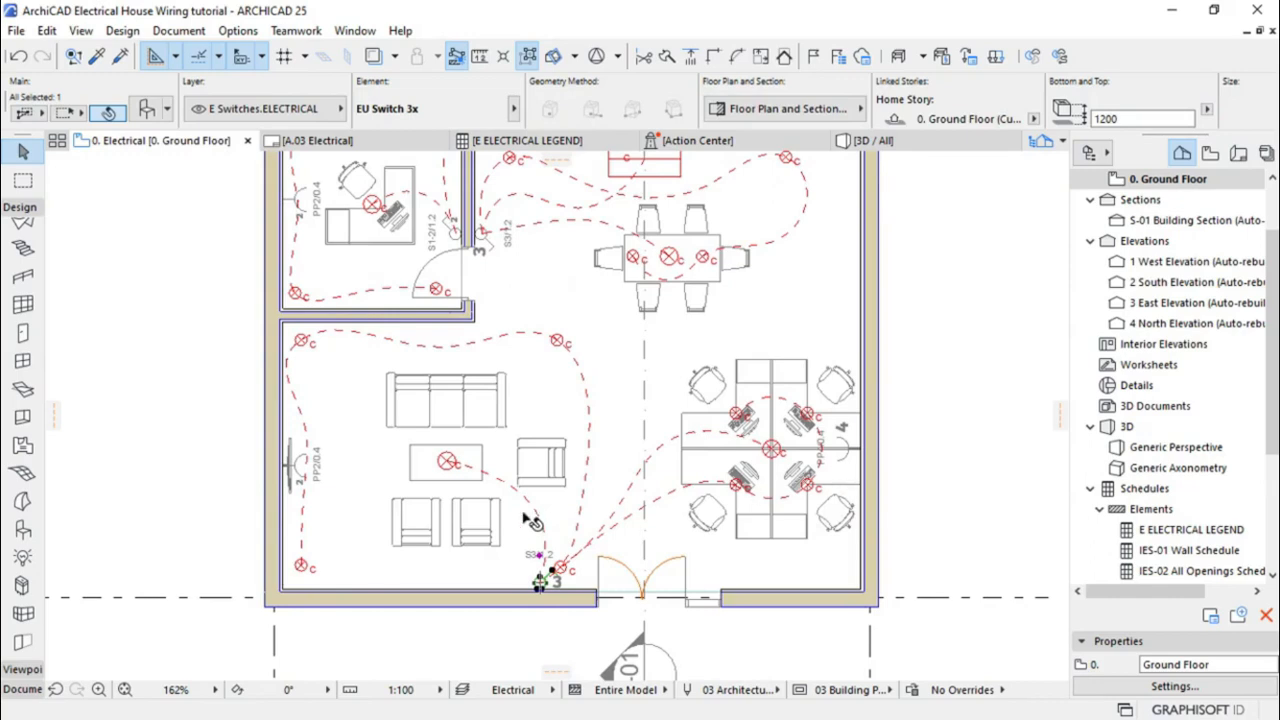
{"action": "left_click", "coordinate": [453, 241], "text": "shift"}
{"action": "left_click", "coordinate": [489, 249], "text": "shift"}
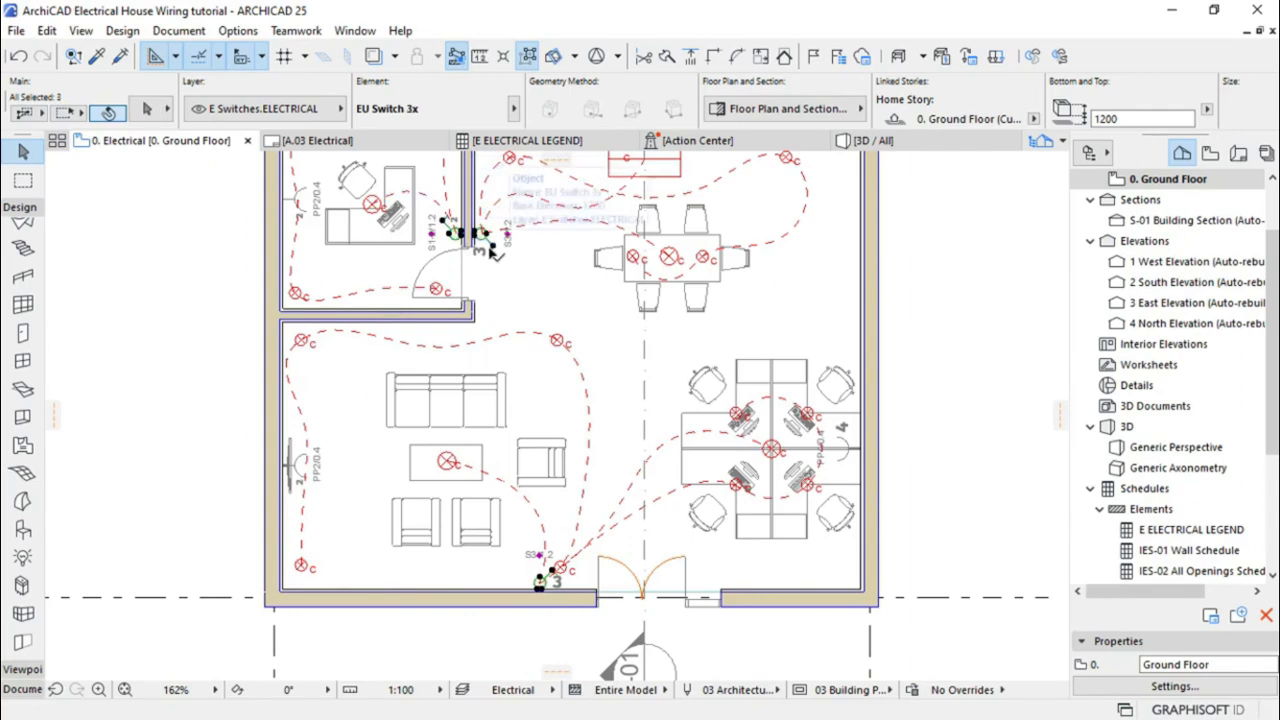
{"action": "scroll", "coordinate": [491, 545], "scroll_direction": "down", "scroll_amount": 2}
{"action": "scroll", "coordinate": [491, 548], "scroll_direction": "down", "scroll_amount": 1}
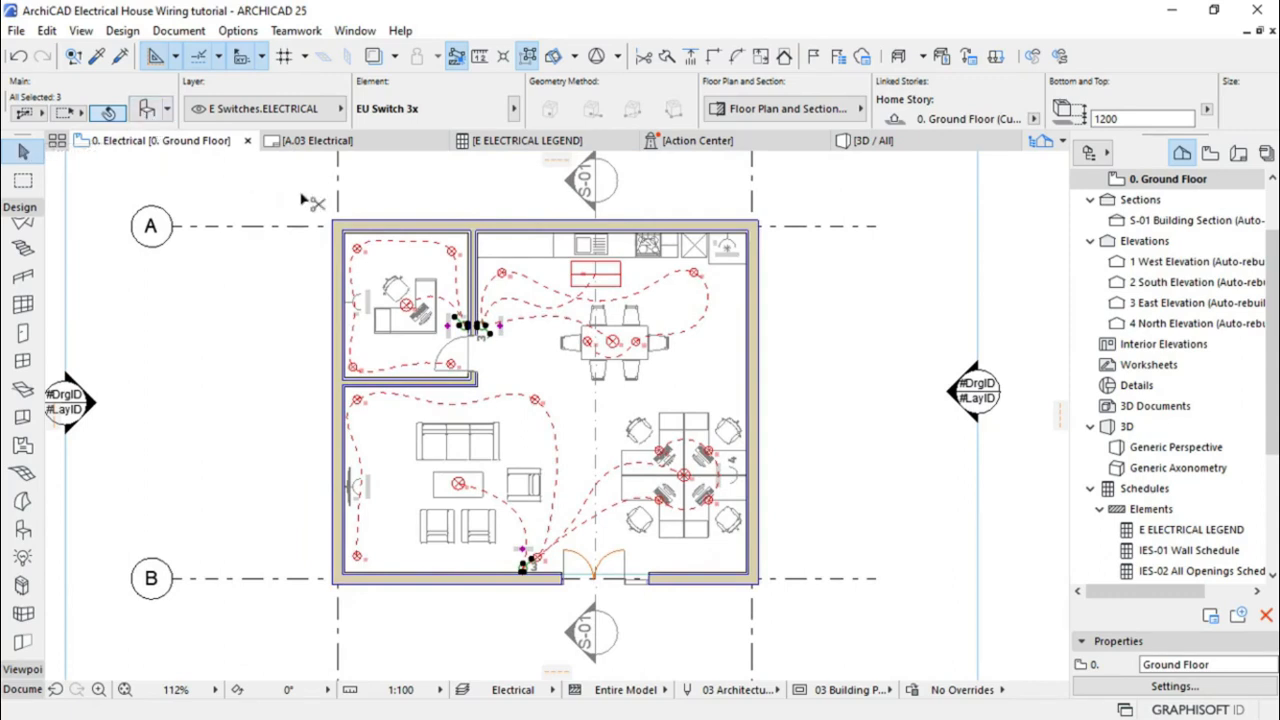
{"action": "left_click", "coordinate": [145, 113]}
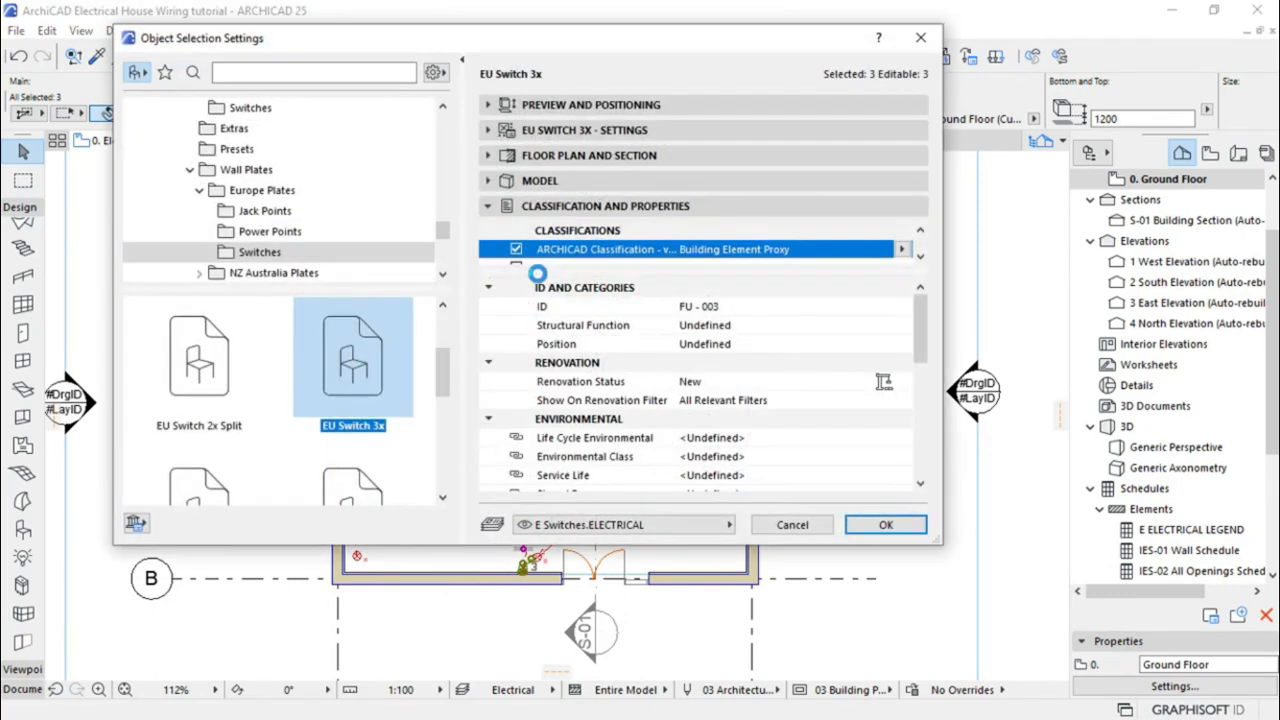
Tick Uniformat - 2010 CSI (B SHELL) and untick ARCHICAD Classification for the three switches
{"action": "mouse_move", "coordinate": [921, 340]}
{"action": "left_mouse_down"}
{"action": "mouse_move", "coordinate": [921, 433]}
{"action": "mouse_move", "coordinate": [912, 318]}
{"action": "left_mouse_up"}
{"action": "scroll", "coordinate": [560, 255], "scroll_direction": "down", "scroll_amount": 1}
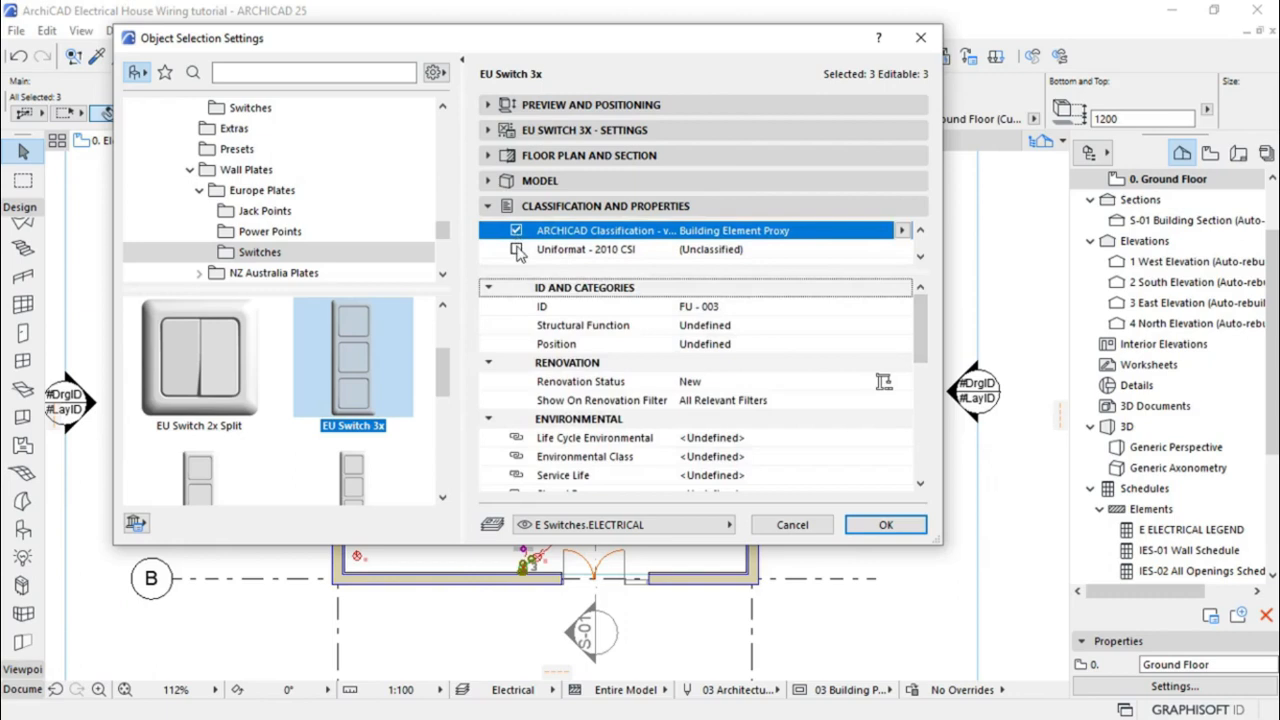
{"action": "left_click", "coordinate": [517, 250]}
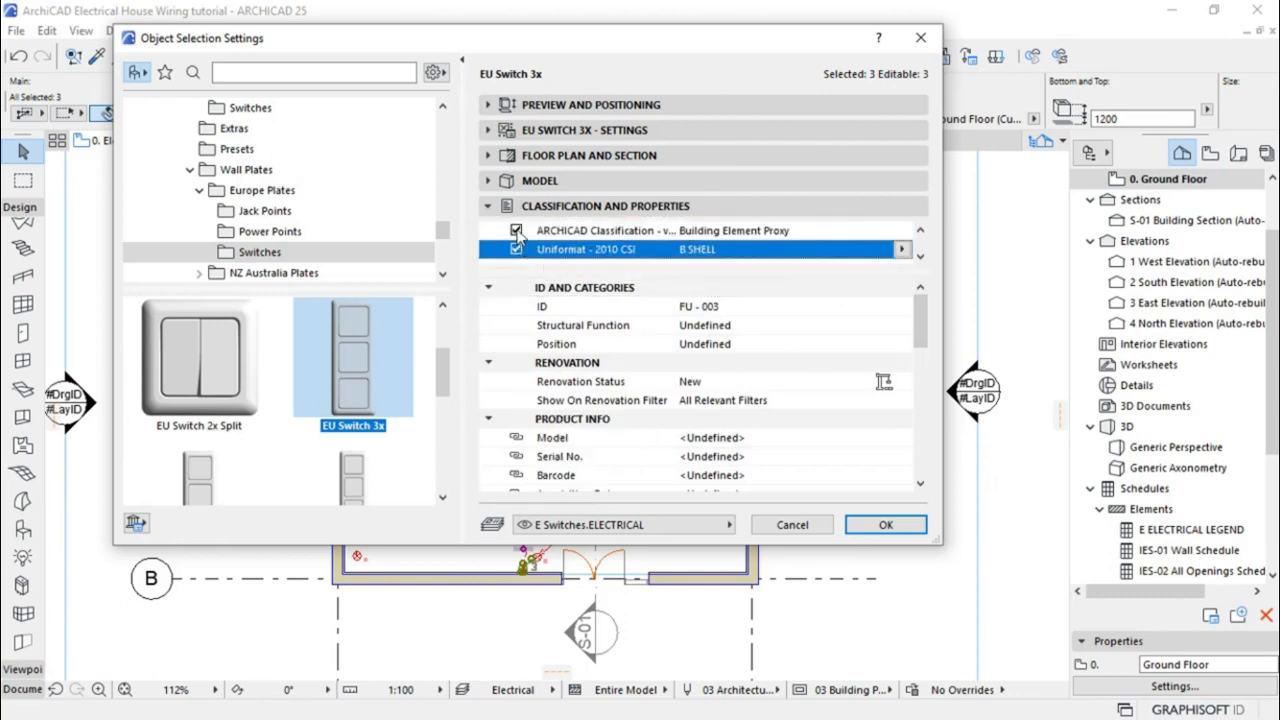
{"action": "left_click", "coordinate": [516, 231]}
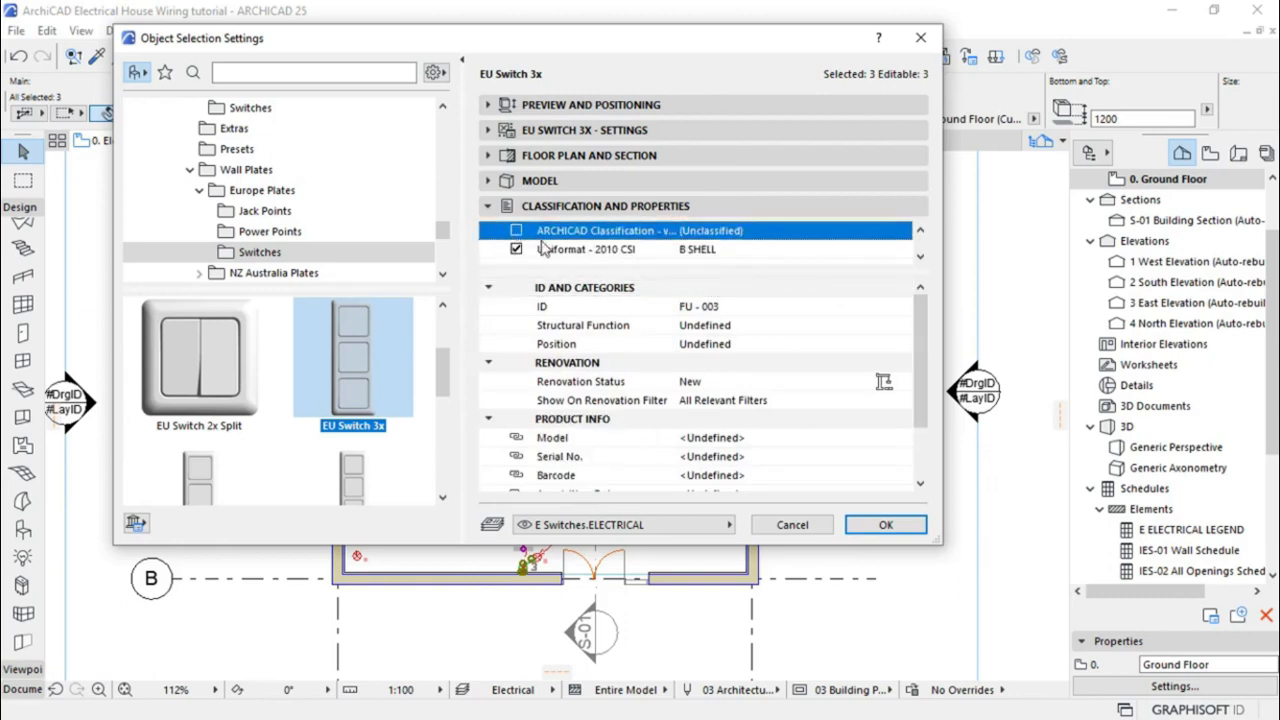
{"action": "left_click_drag", "start_coordinate": [922, 327], "coordinate": [920, 402]}
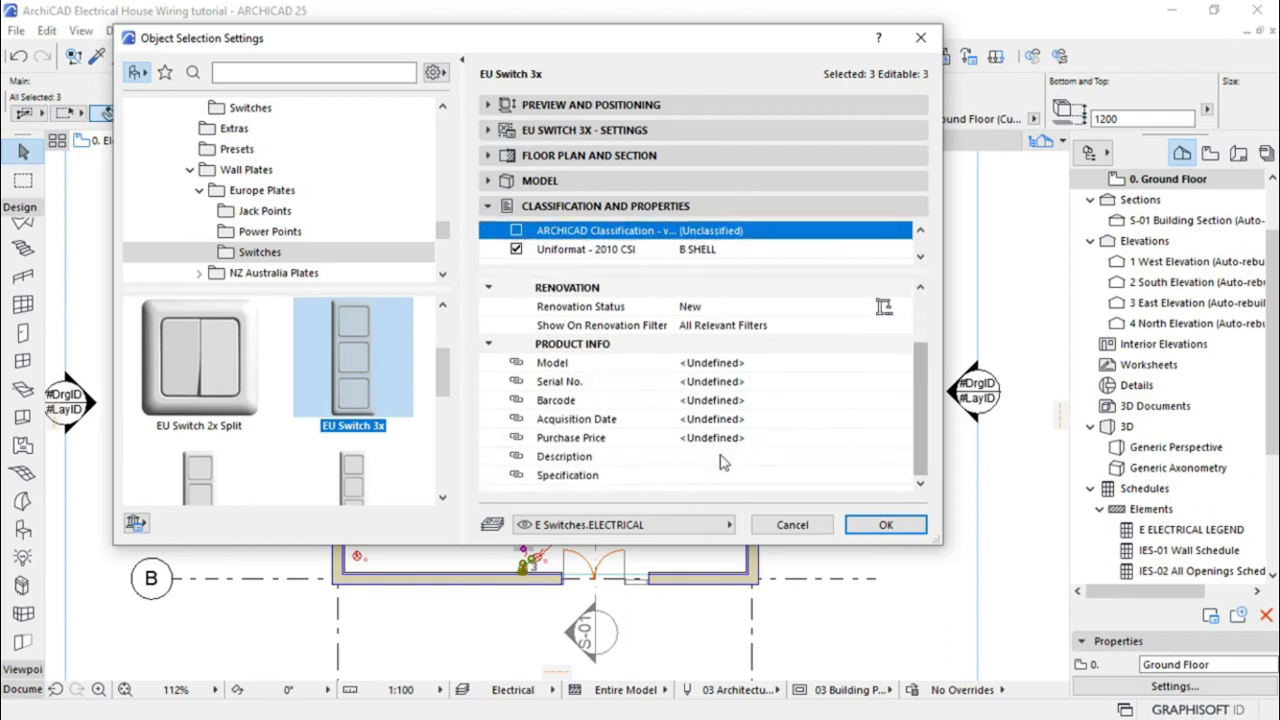
Enter 'LIGHTING CONTROL (SWITCHES)' as the switches' Description and apply with OK
{"action": "left_click", "coordinate": [708, 458]}
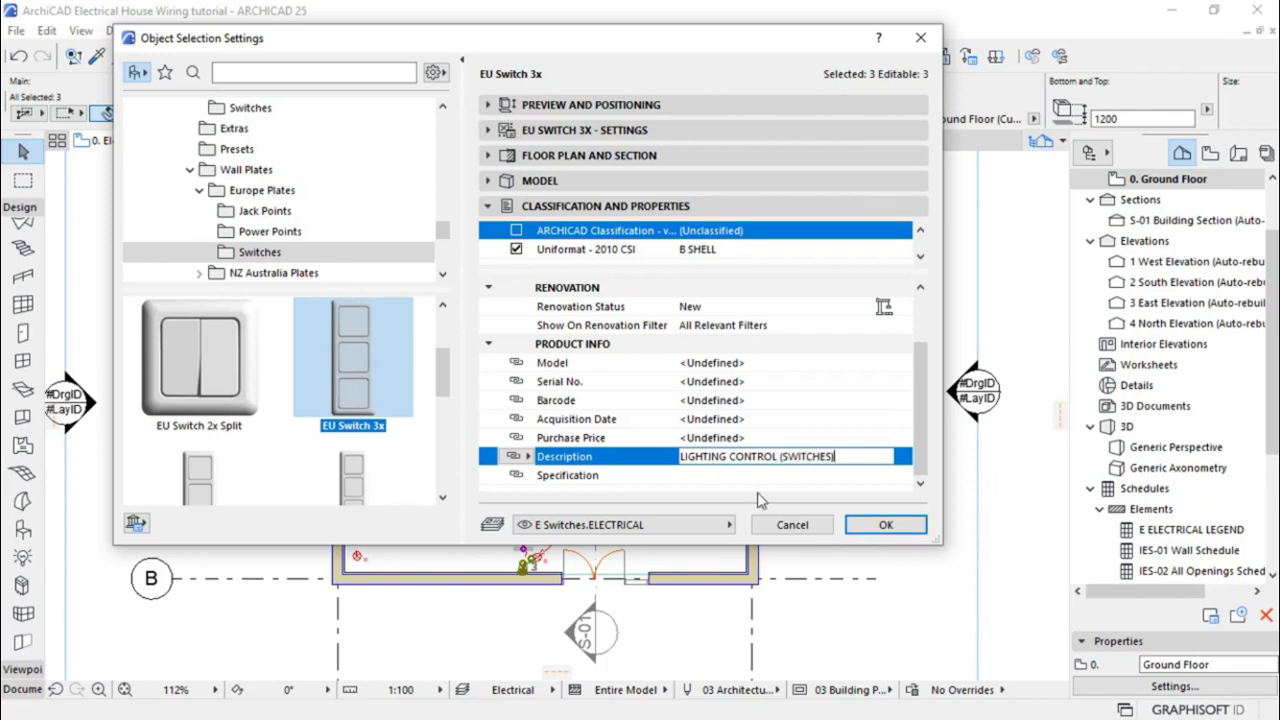
{"action": "left_click", "coordinate": [886, 525]}
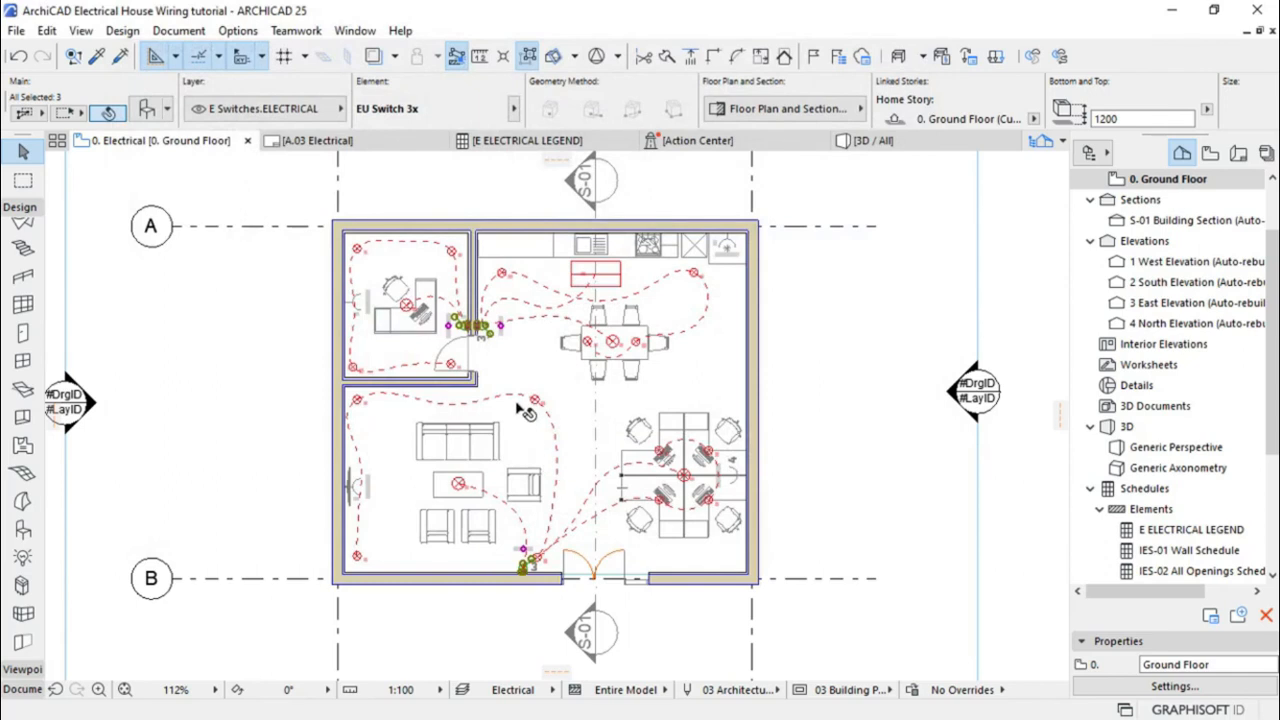
{"action": "scroll", "coordinate": [515, 343], "scroll_direction": "up", "scroll_amount": 2}
Select the ceiling lamp at the coffee table and all four matching Ceiling Lamp 25 lights
{"action": "scroll", "coordinate": [512, 390], "scroll_direction": "up", "scroll_amount": 1}
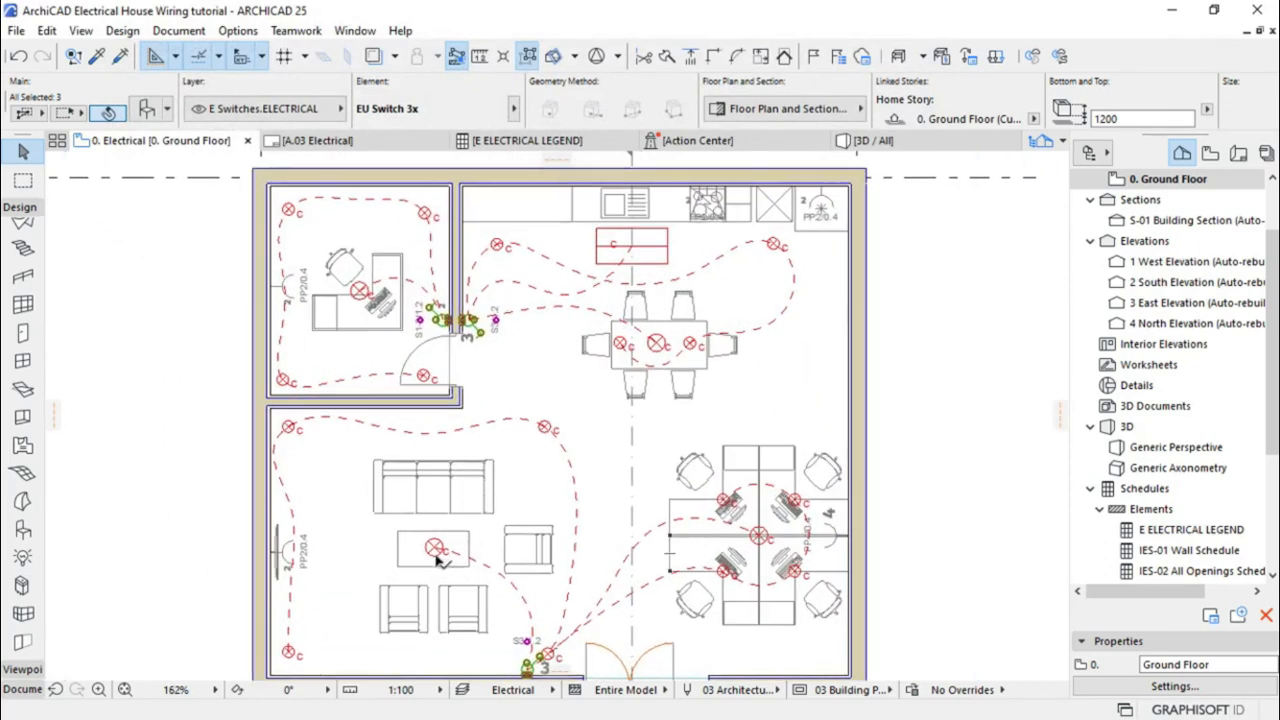
{"action": "left_click", "coordinate": [435, 554]}
{"action": "left_click", "coordinate": [434, 554]}
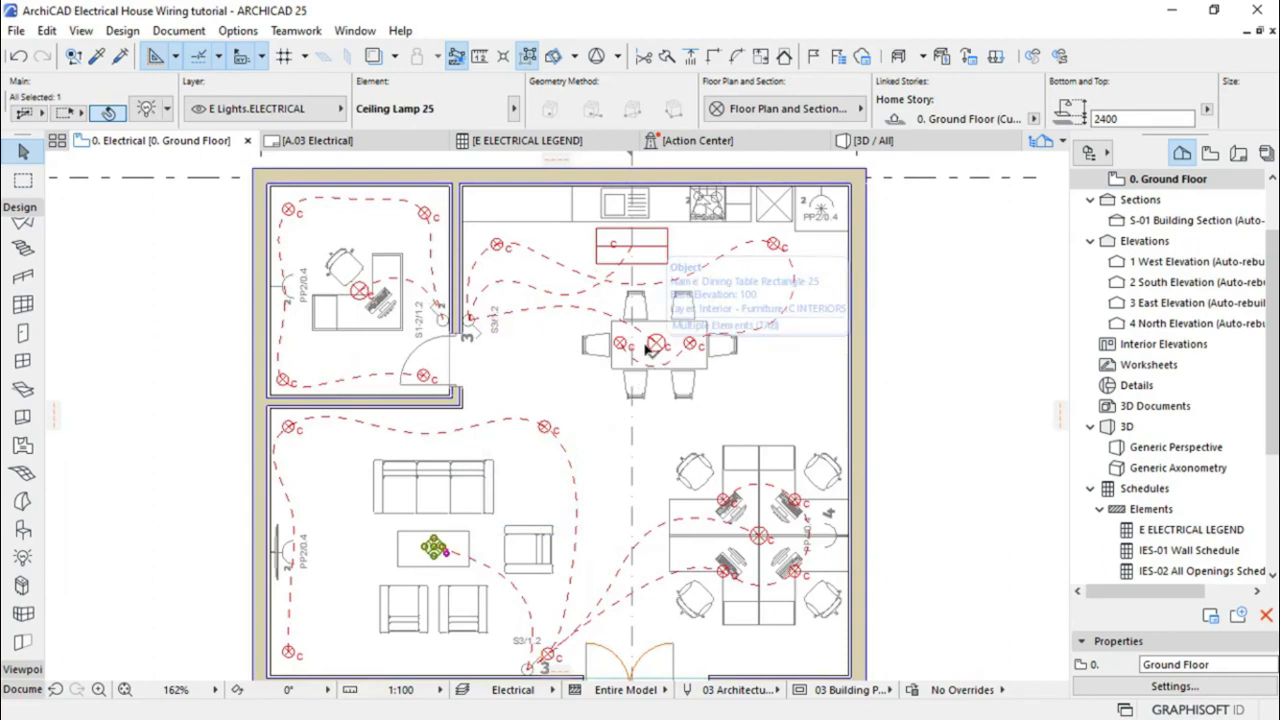
{"action": "mouse_move", "coordinate": [453, 146]}
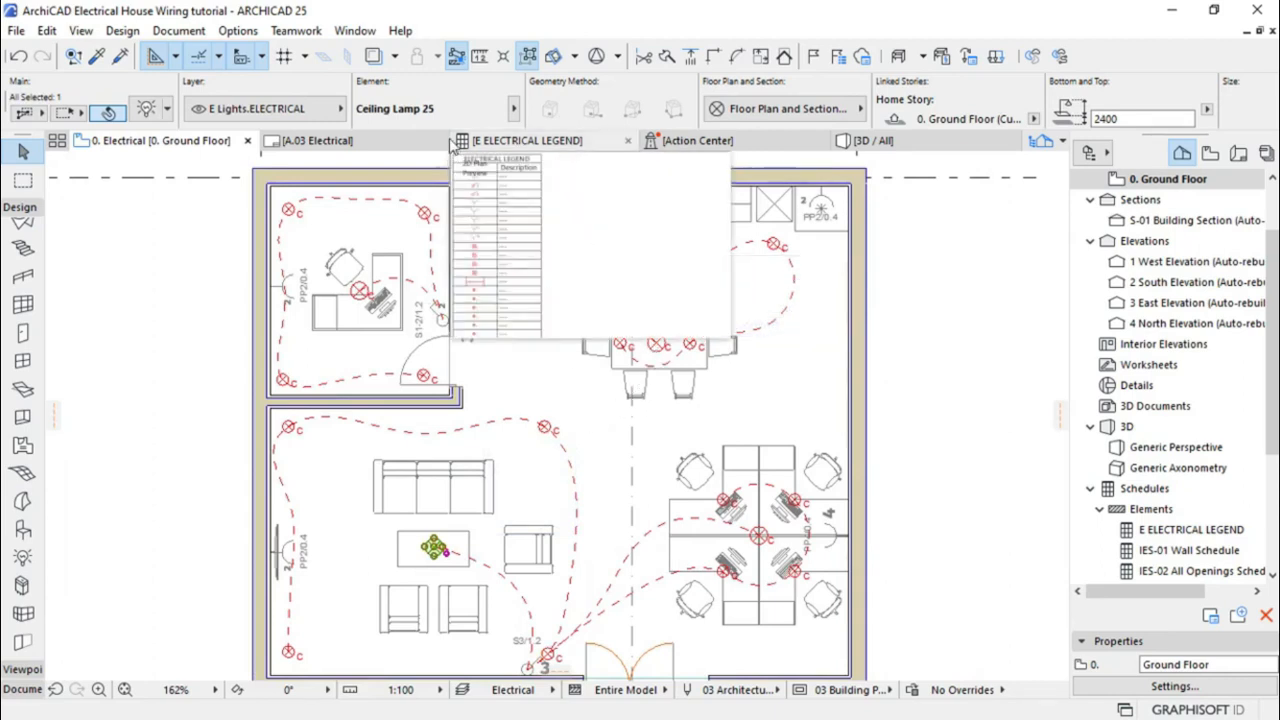
{"action": "left_click", "coordinate": [529, 60]}
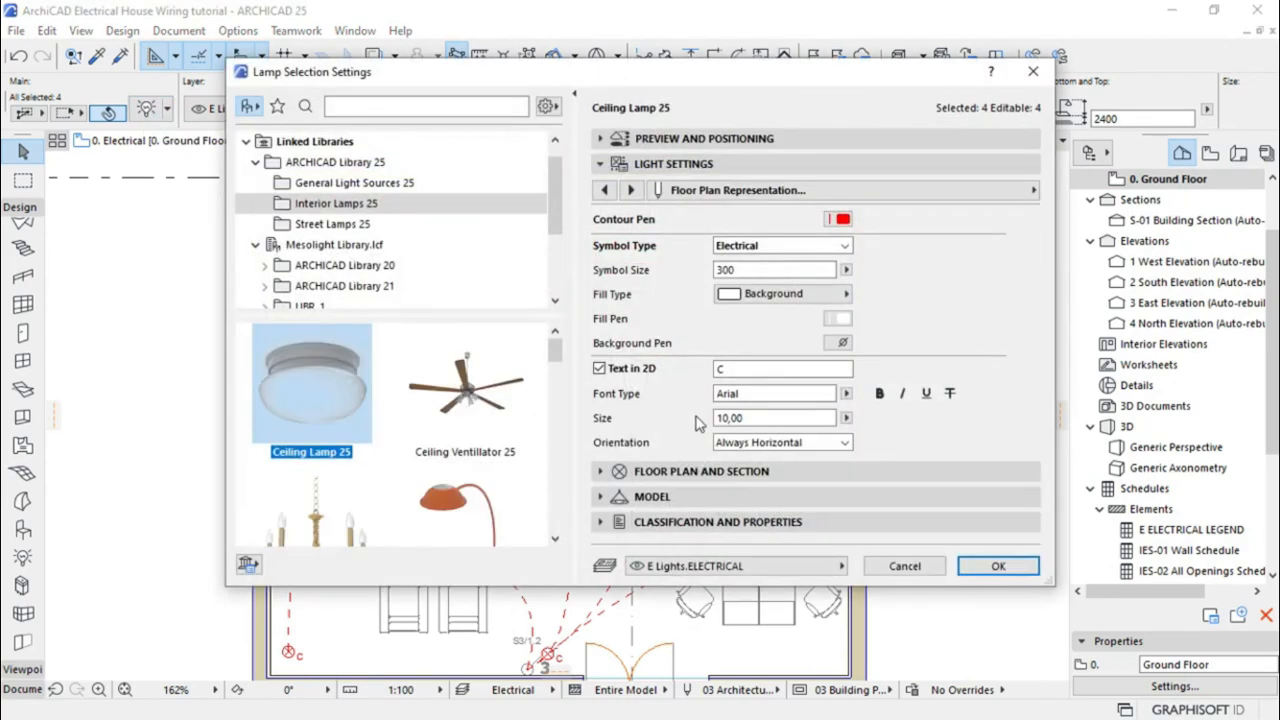
Classify the lamps under Uniformat - 2010 CSI, drop ARCHICAD Classification, and describe them 'GENERAL LIGHTING'
{"action": "left_click", "coordinate": [616, 522]}
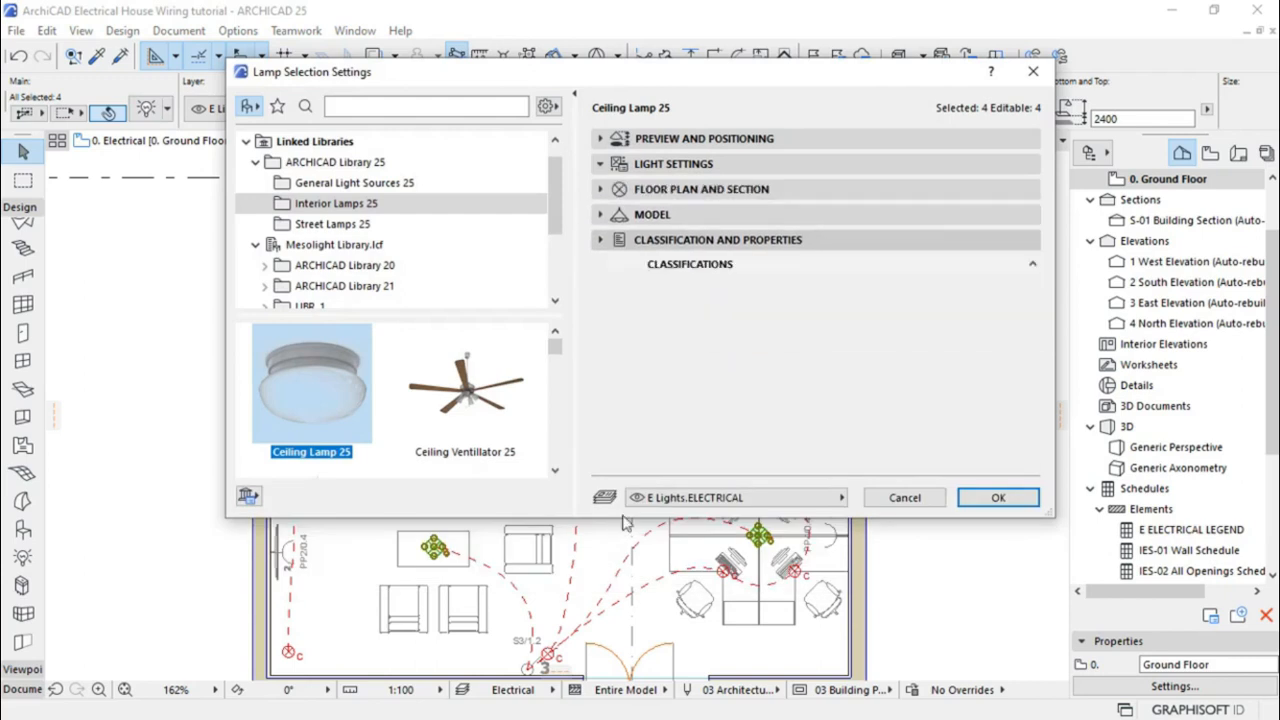
{"action": "scroll", "coordinate": [640, 290], "scroll_direction": "down", "scroll_amount": 1}
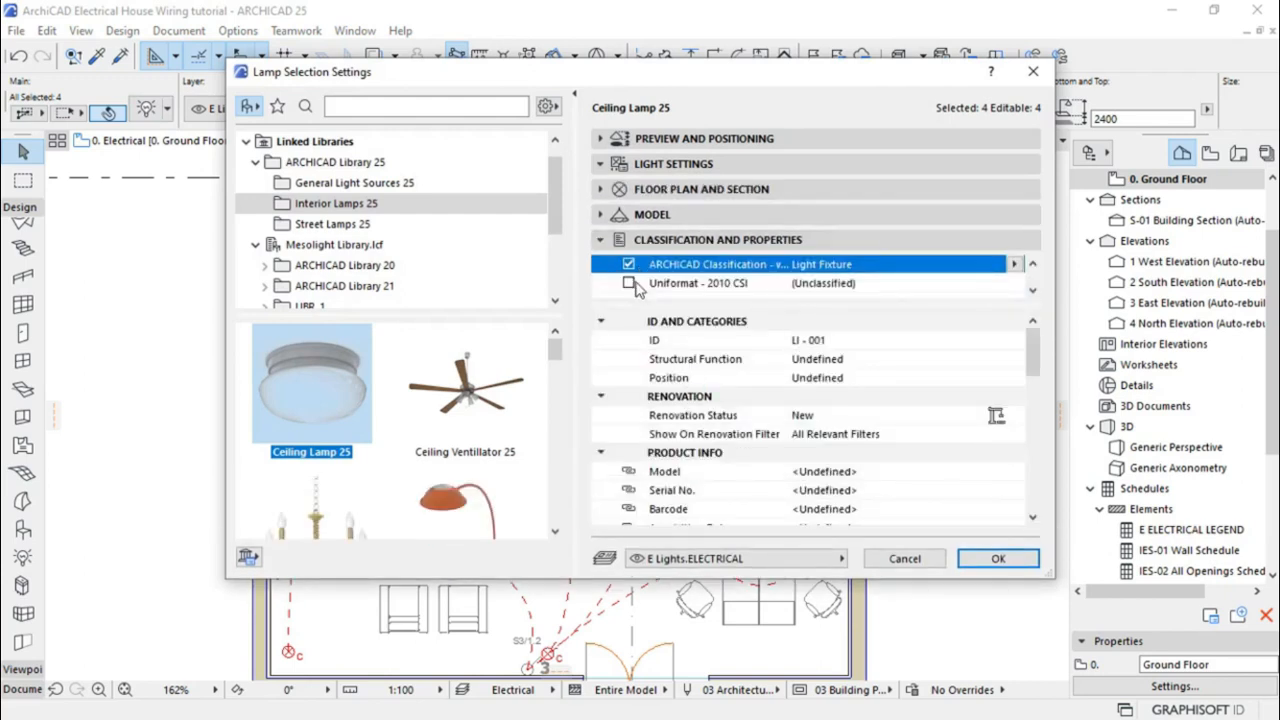
{"action": "left_click", "coordinate": [633, 287]}
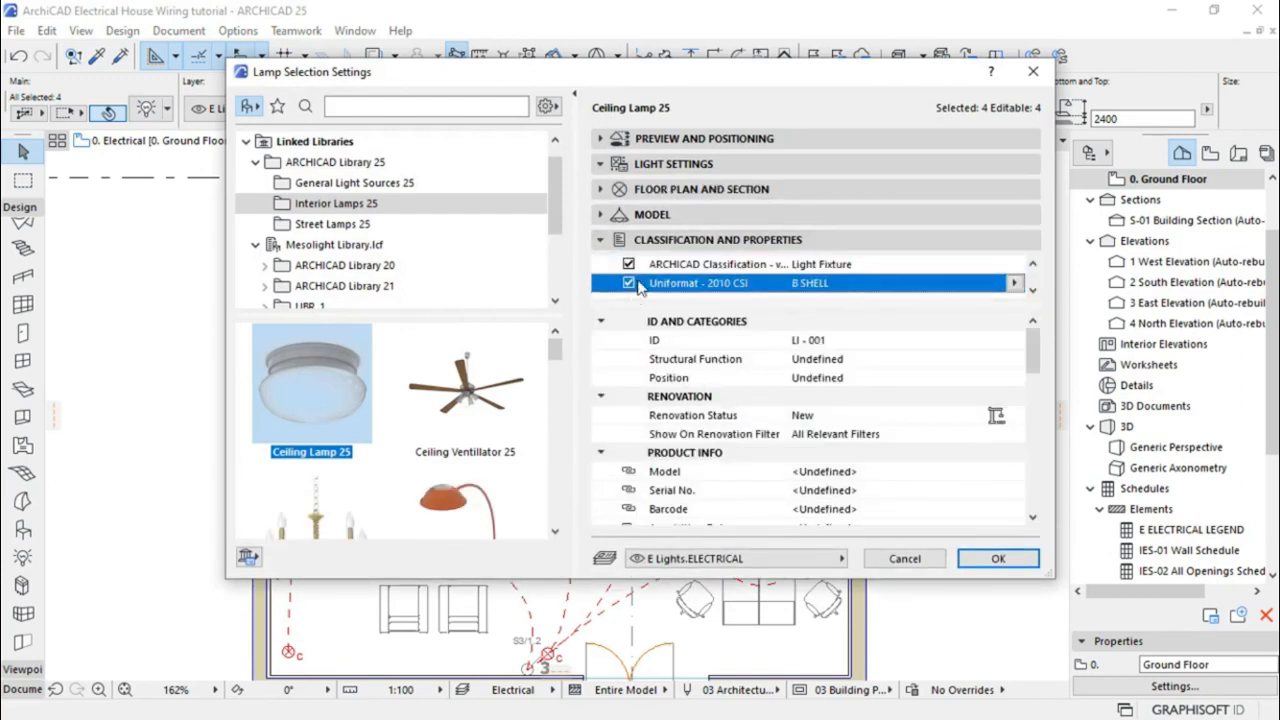
{"action": "left_click", "coordinate": [628, 265]}
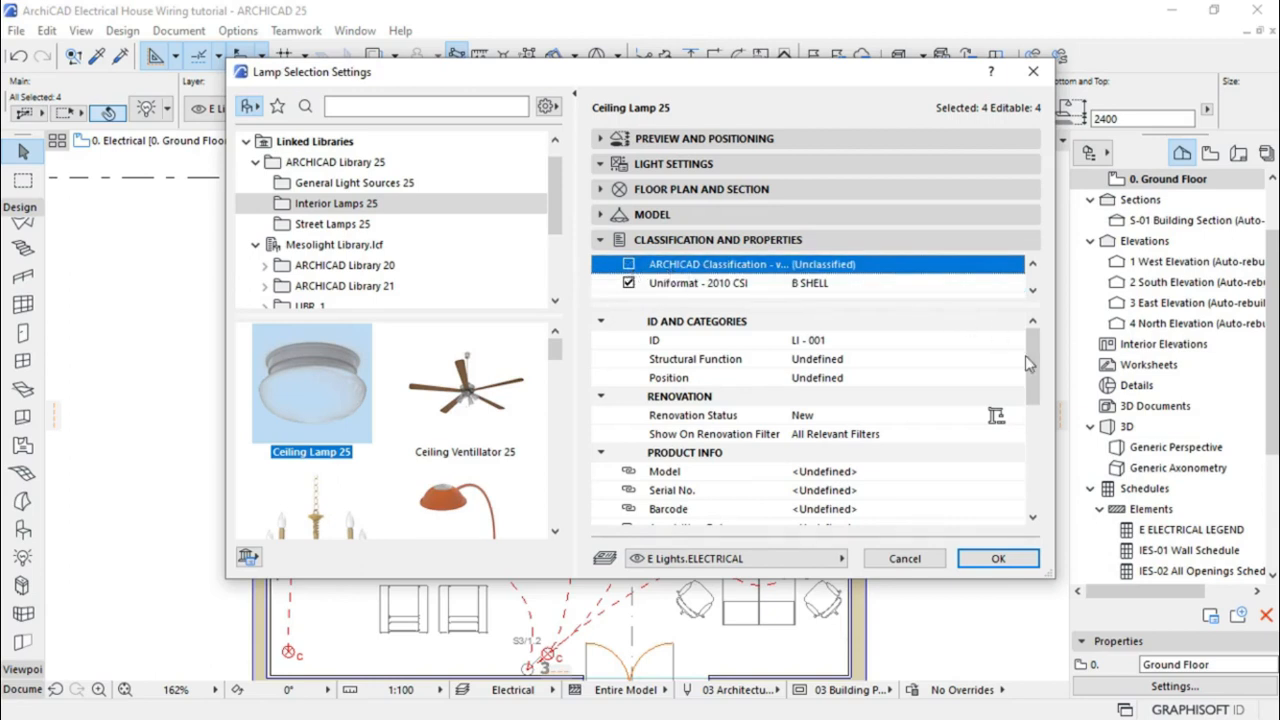
{"action": "left_click_drag", "start_coordinate": [1035, 365], "coordinate": [1038, 410]}
{"action": "left_click", "coordinate": [837, 441]}
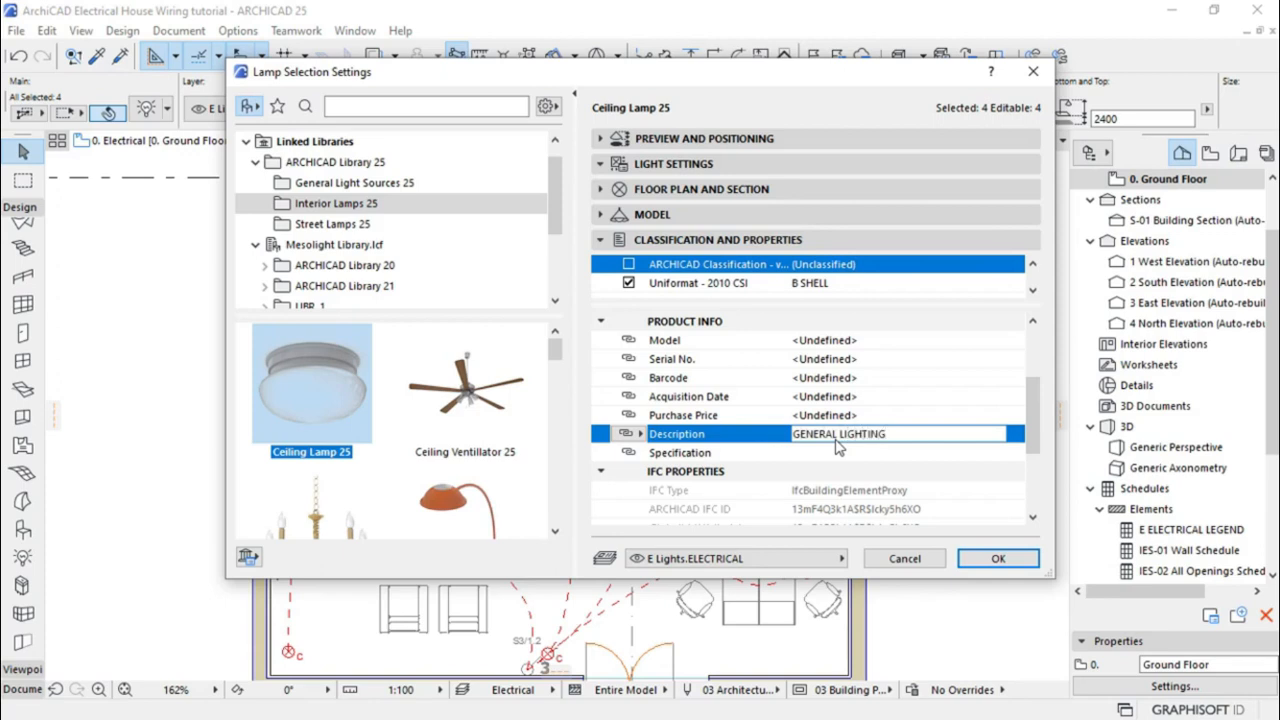
{"action": "left_click", "coordinate": [1024, 566]}
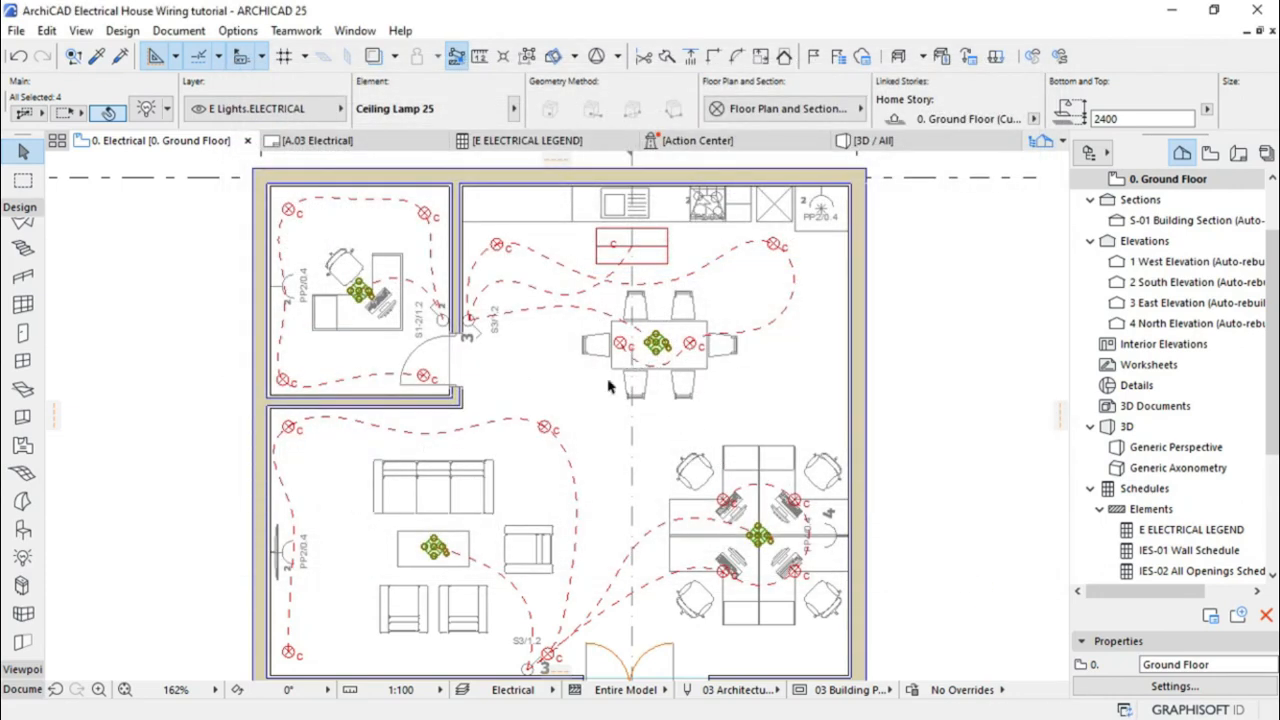
Select the 16 Recessed Spot 25 lamps, switch them to Uniformat - 2010 CSI, and describe them 'MOOD LIGHTING'
{"action": "left_click", "coordinate": [545, 428]}
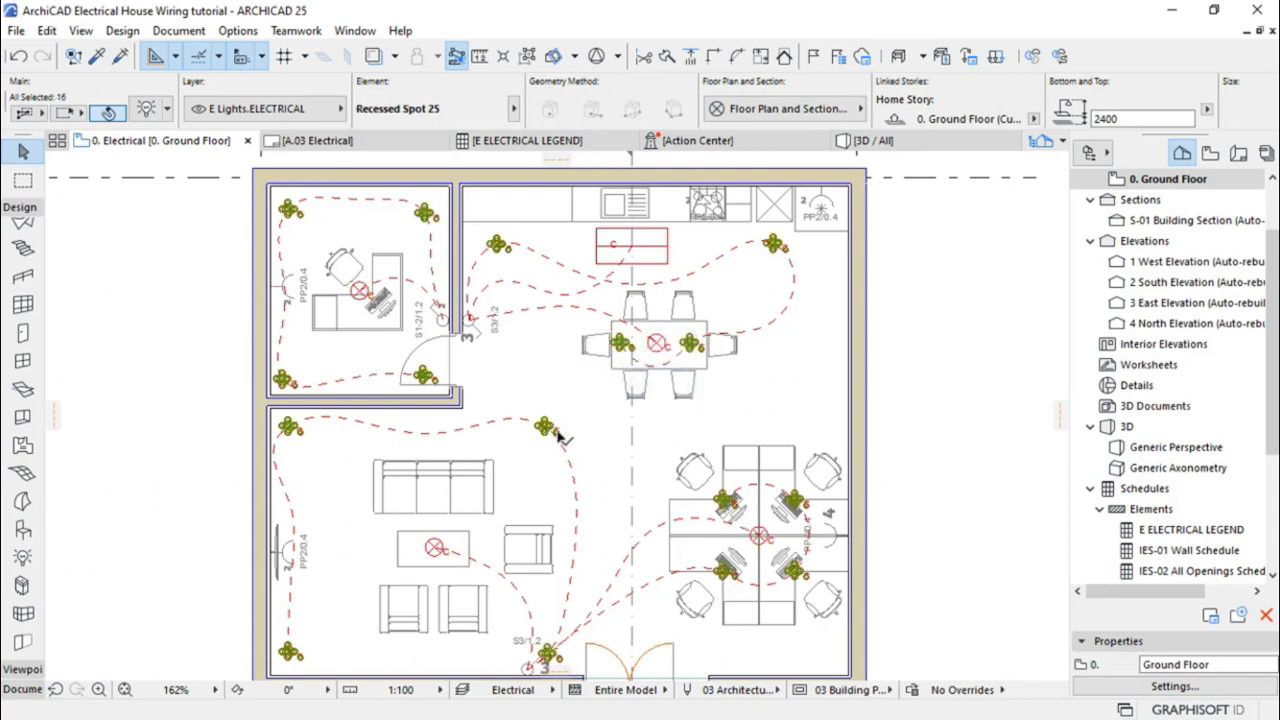
{"action": "left_click", "coordinate": [147, 109]}
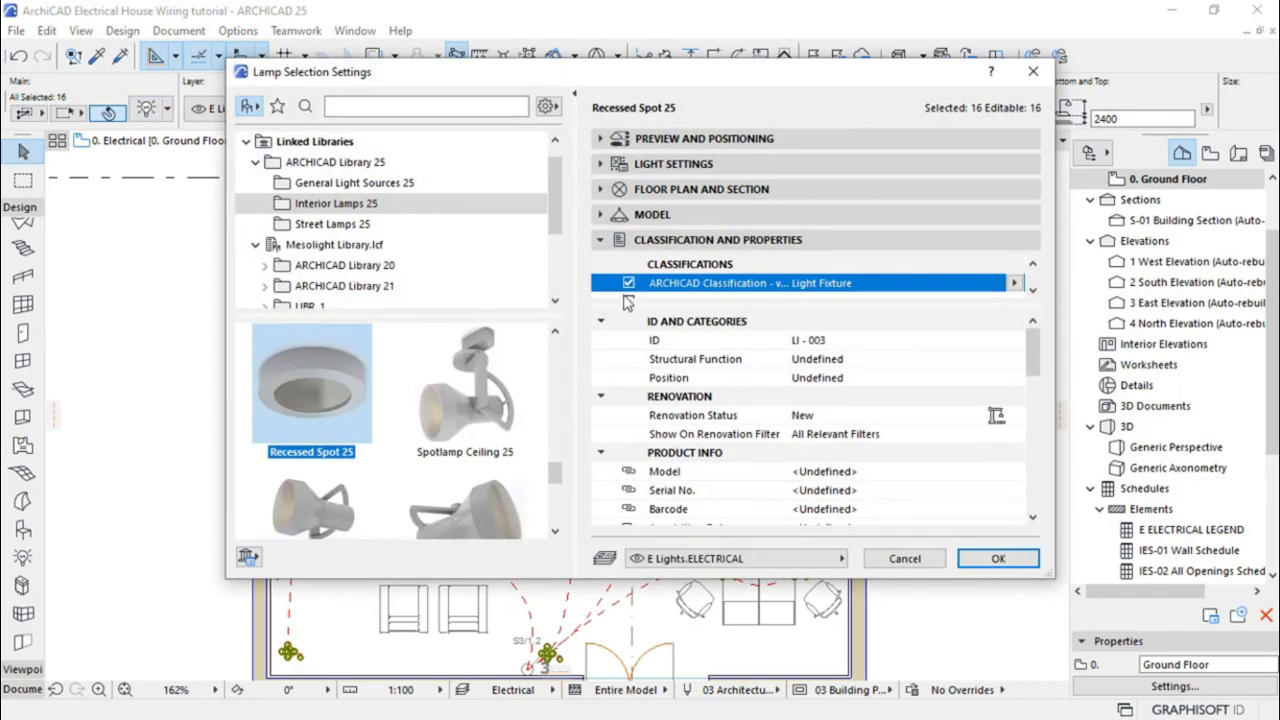
{"action": "scroll", "coordinate": [628, 295], "scroll_direction": "down", "scroll_amount": 1}
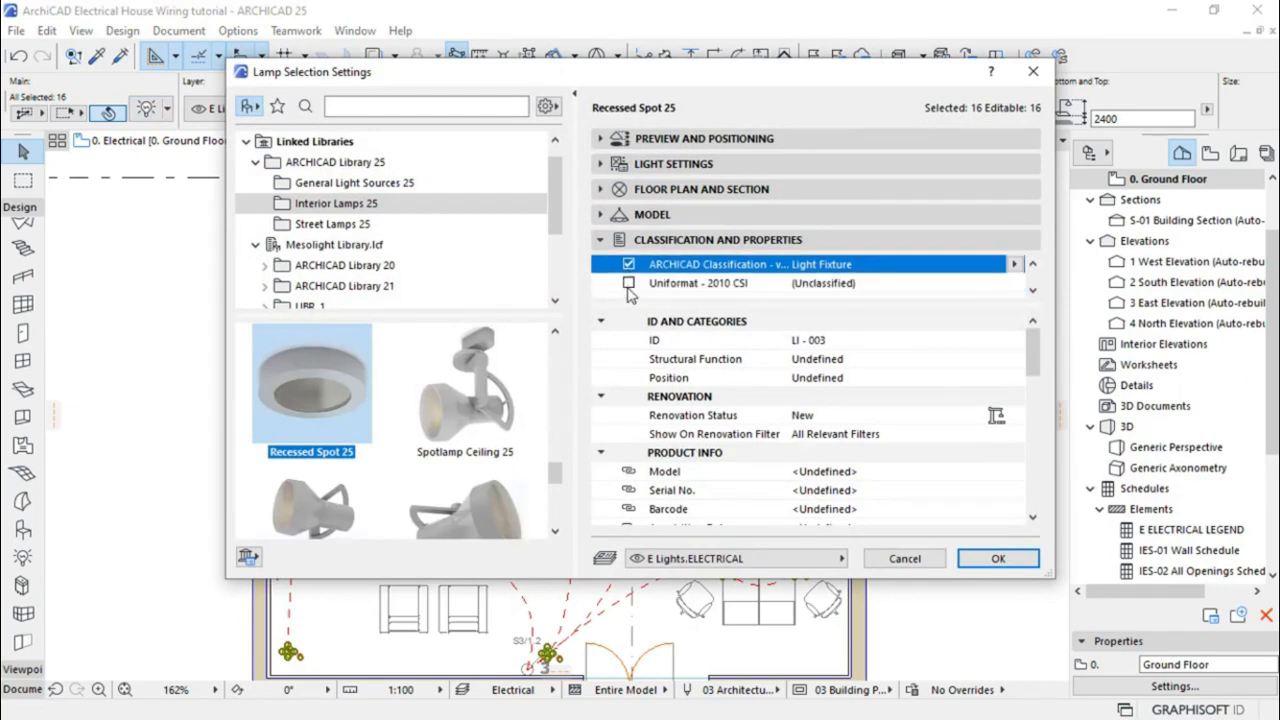
{"action": "left_click", "coordinate": [629, 284]}
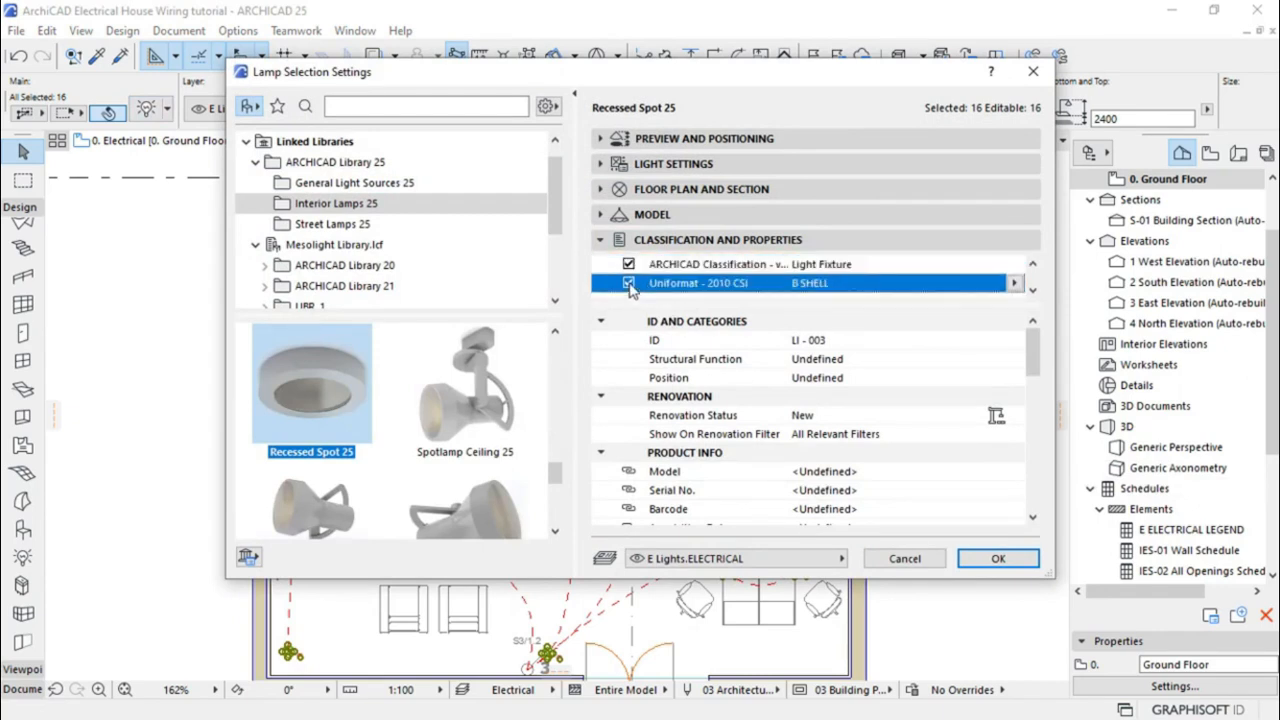
{"action": "left_click", "coordinate": [628, 264]}
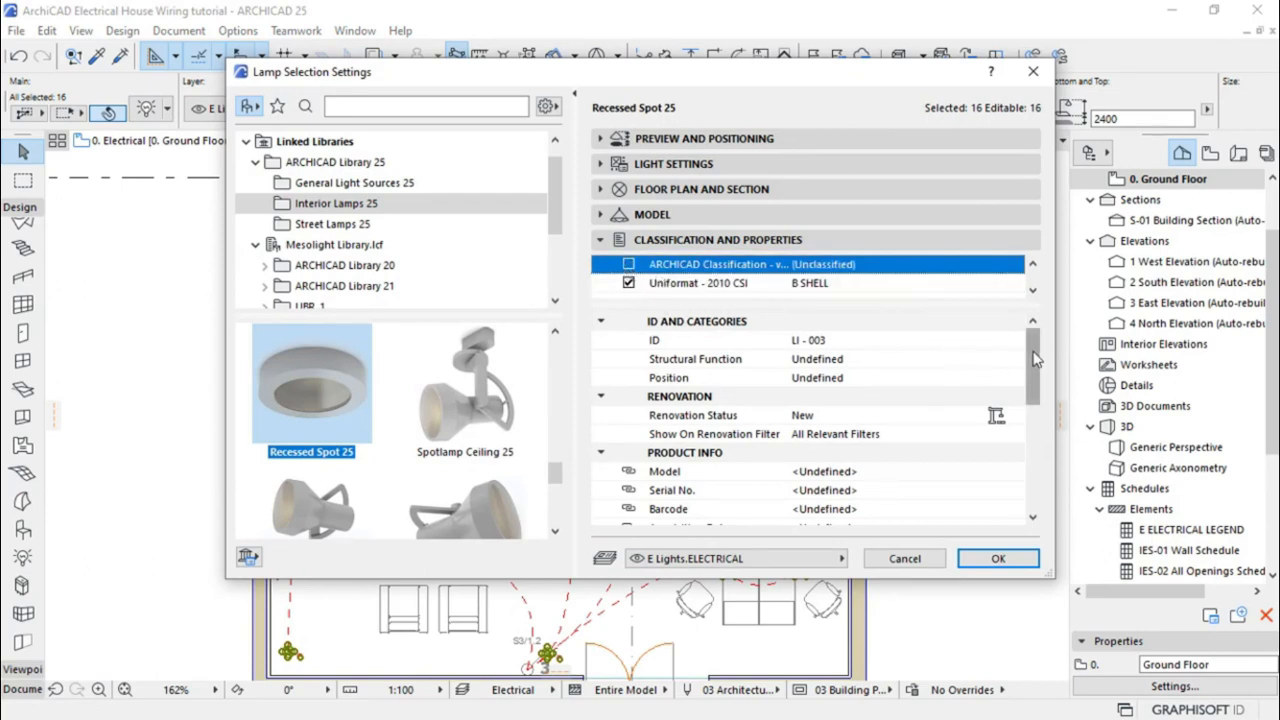
{"action": "left_click_drag", "start_coordinate": [1036, 355], "coordinate": [1036, 387]}
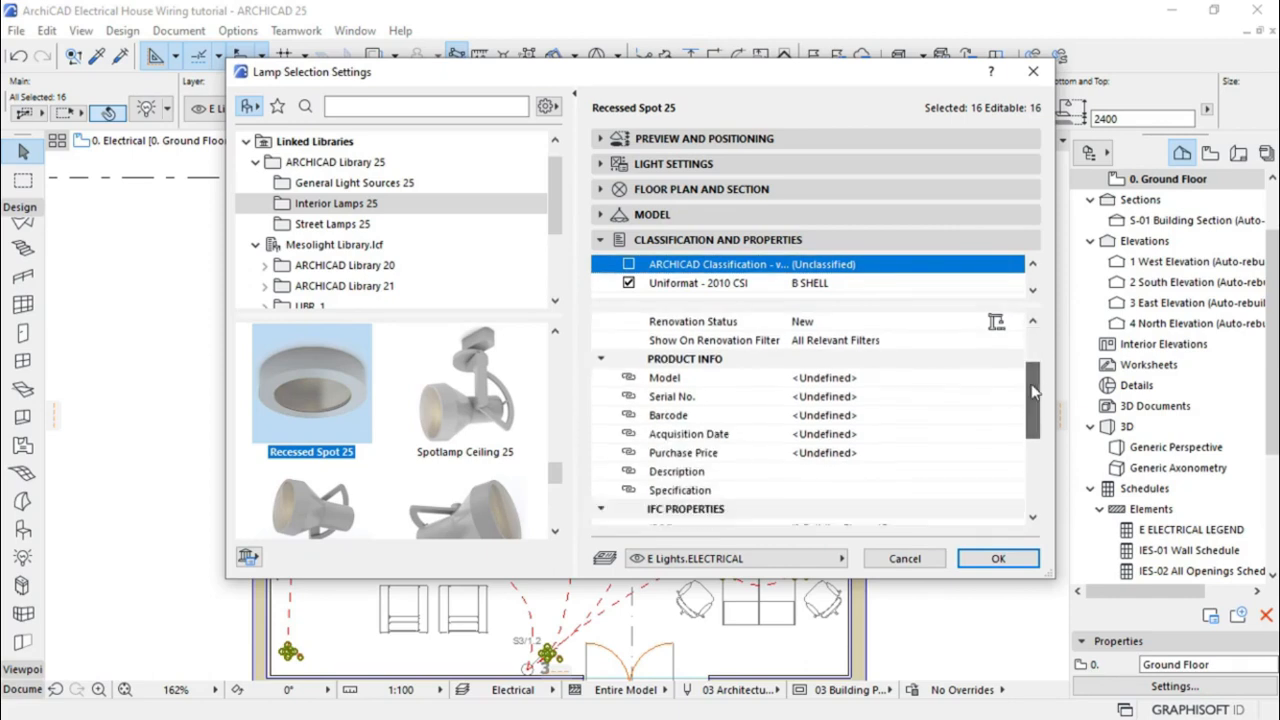
{"action": "left_click", "coordinate": [818, 472]}
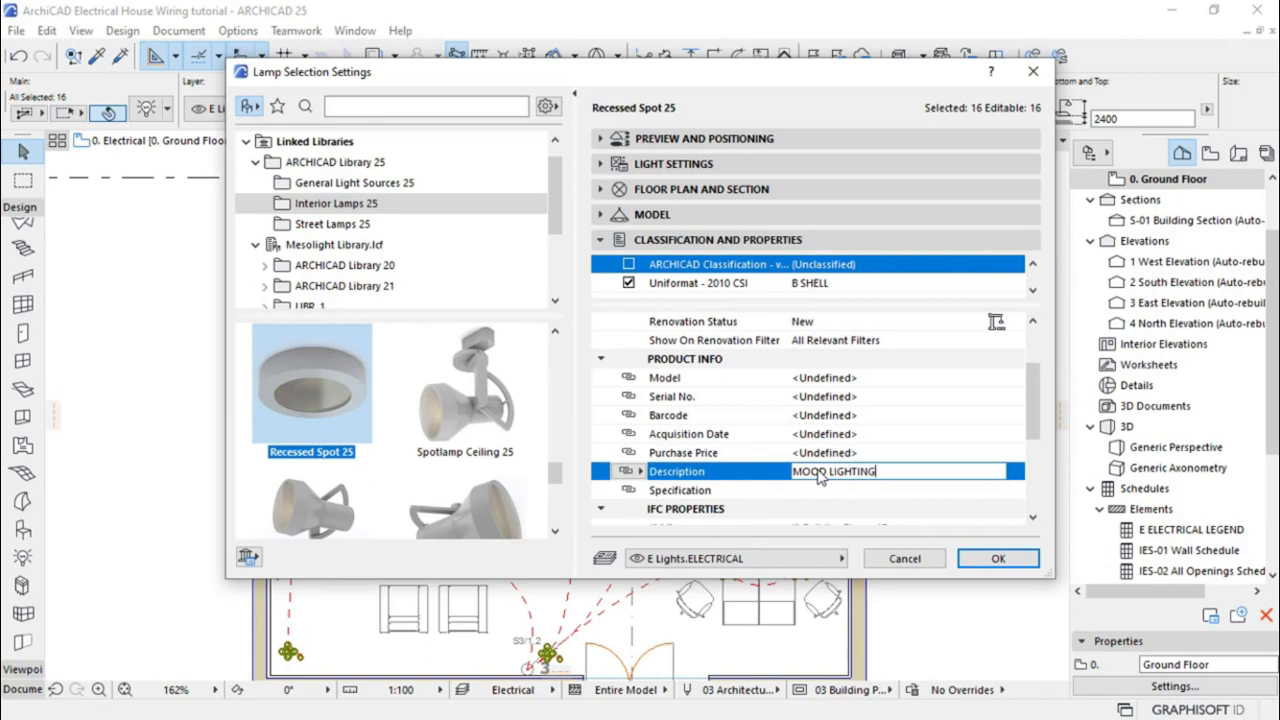
{"action": "left_click", "coordinate": [986, 566]}
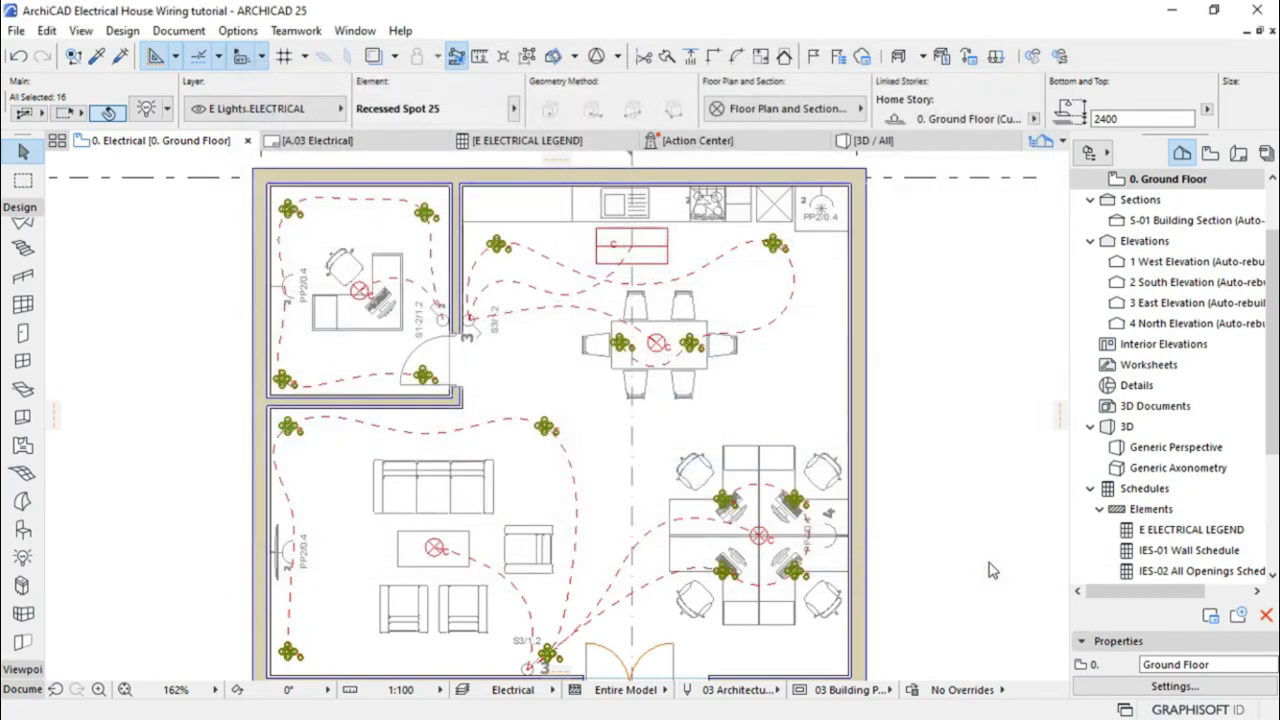
Open the E ELECTRICAL LEGEND schedule and widen its Description column so entries fit on one line
{"action": "left_click", "coordinate": [500, 145]}
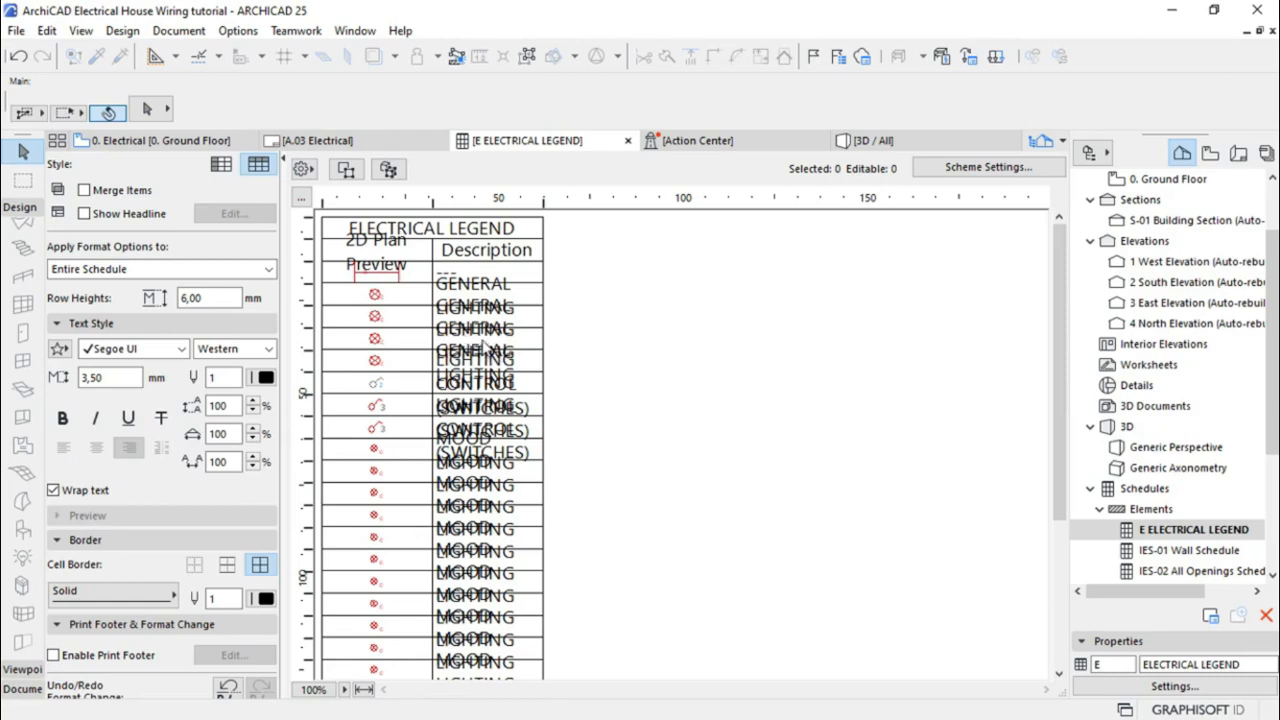
{"action": "left_click", "coordinate": [482, 346]}
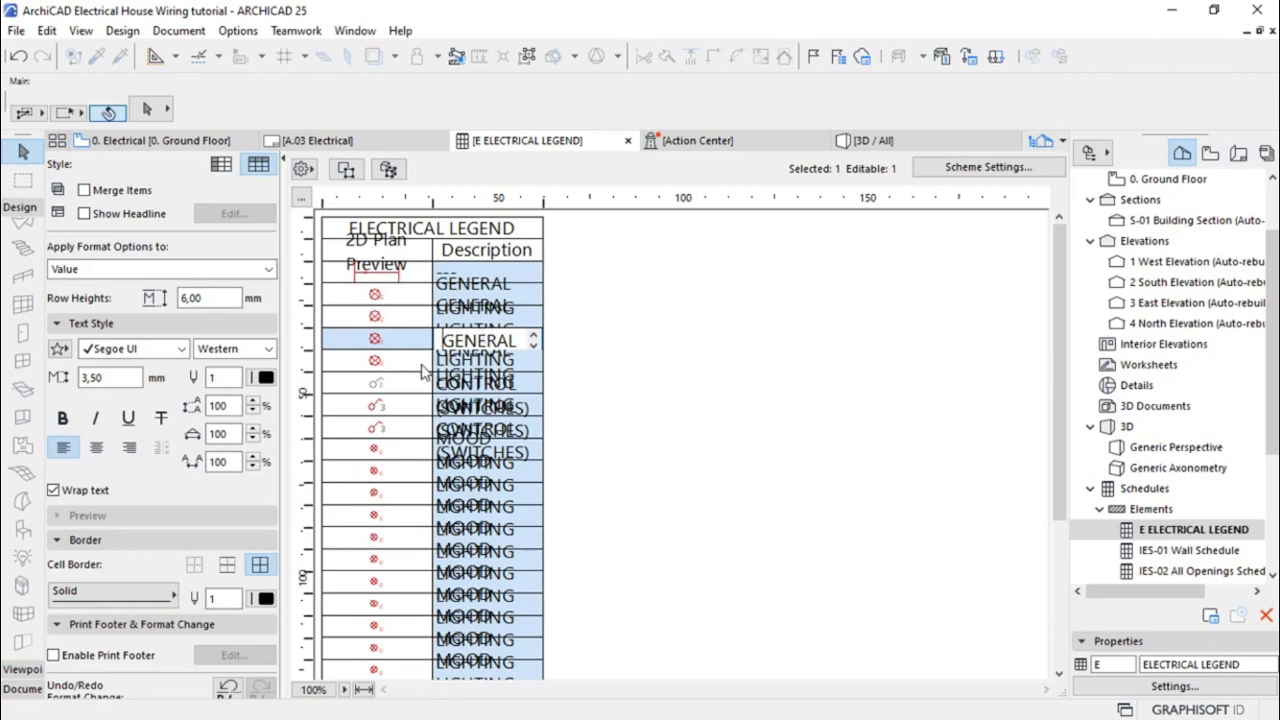
{"action": "left_click", "coordinate": [54, 491]}
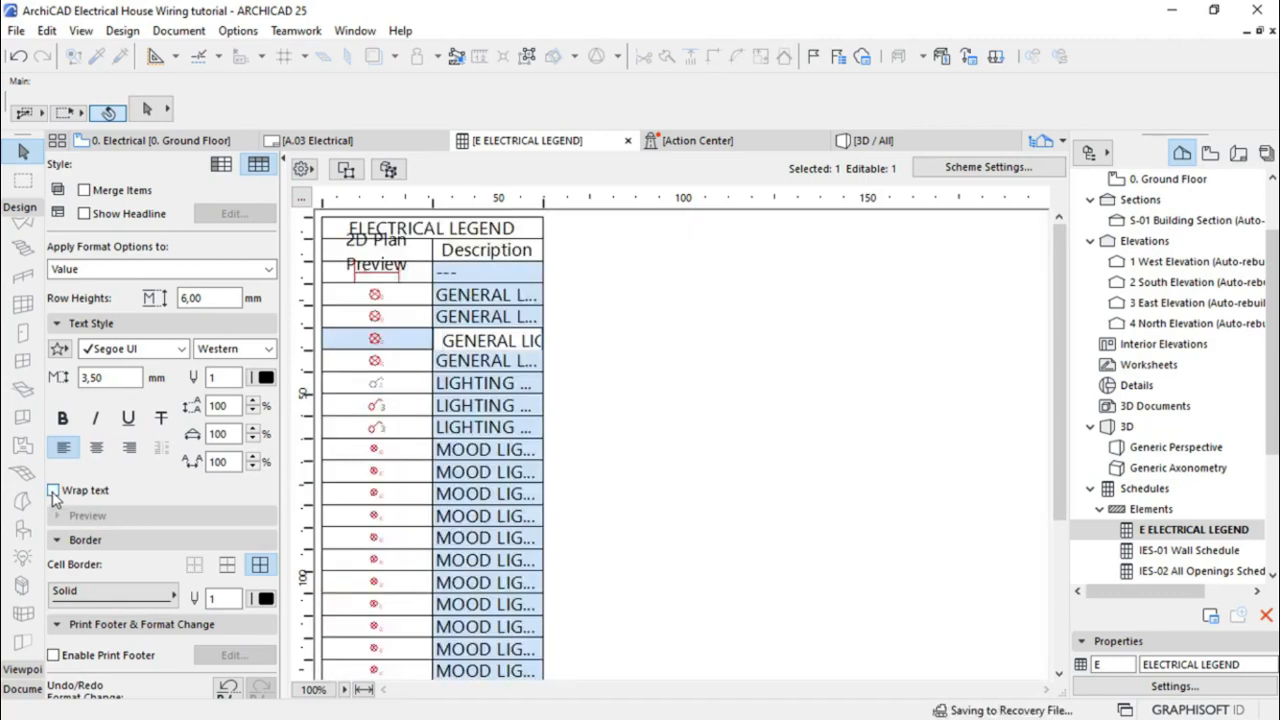
{"action": "left_click", "coordinate": [54, 491]}
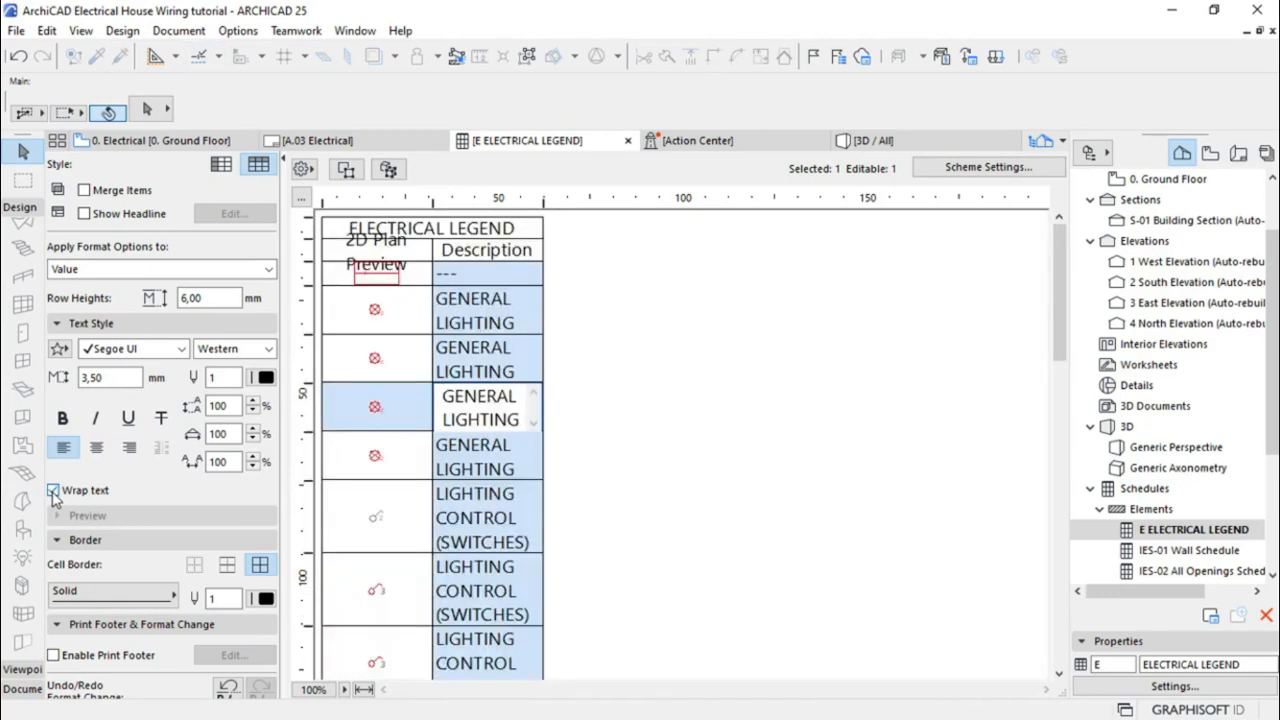
{"action": "left_click", "coordinate": [729, 423]}
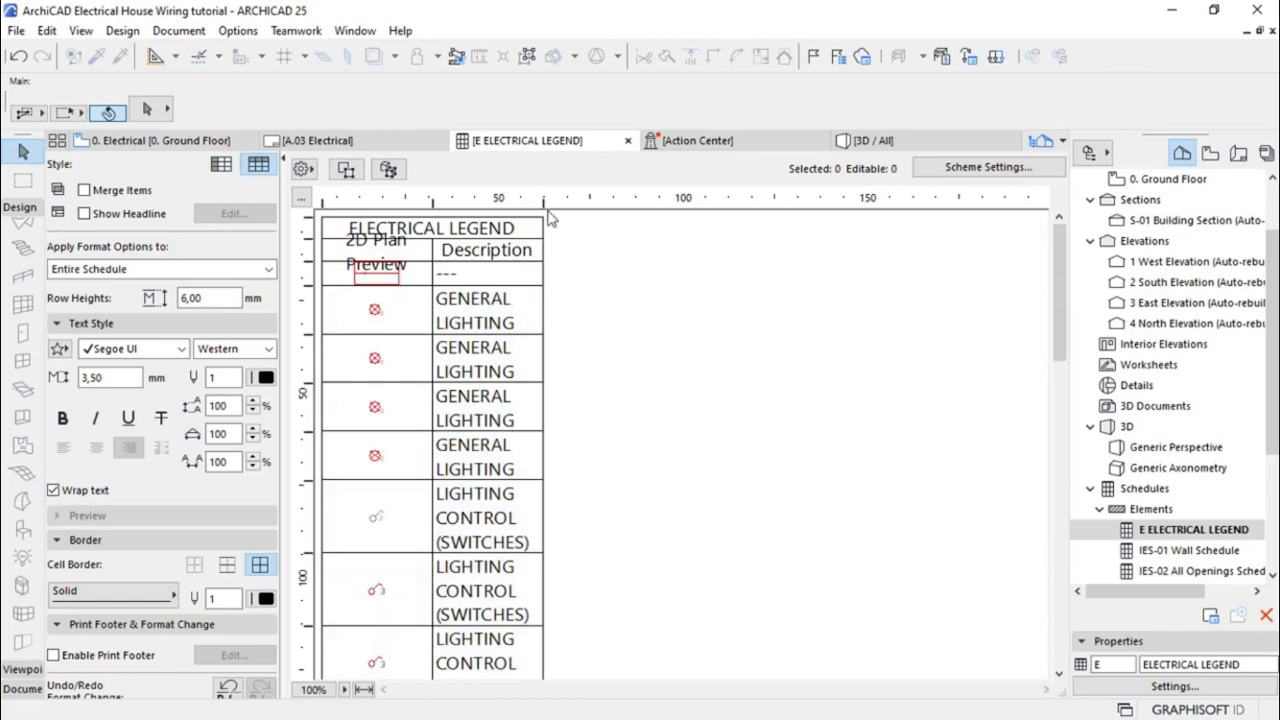
{"action": "left_click_drag", "start_coordinate": [544, 203], "coordinate": [617, 202]}
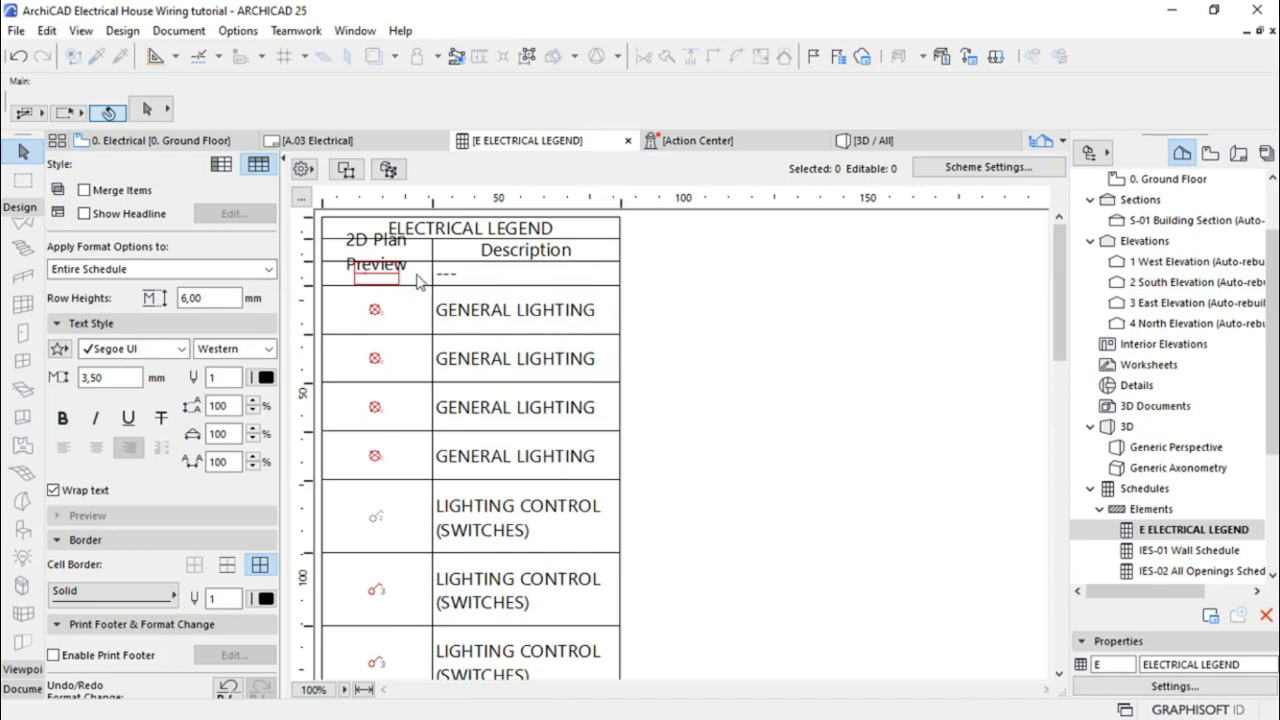
Delete the Description and 2D Plan Preview heading text from the legend's header cells
{"action": "left_click", "coordinate": [561, 254]}
{"action": "left_click_drag", "start_coordinate": [561, 253], "coordinate": [430, 251]}
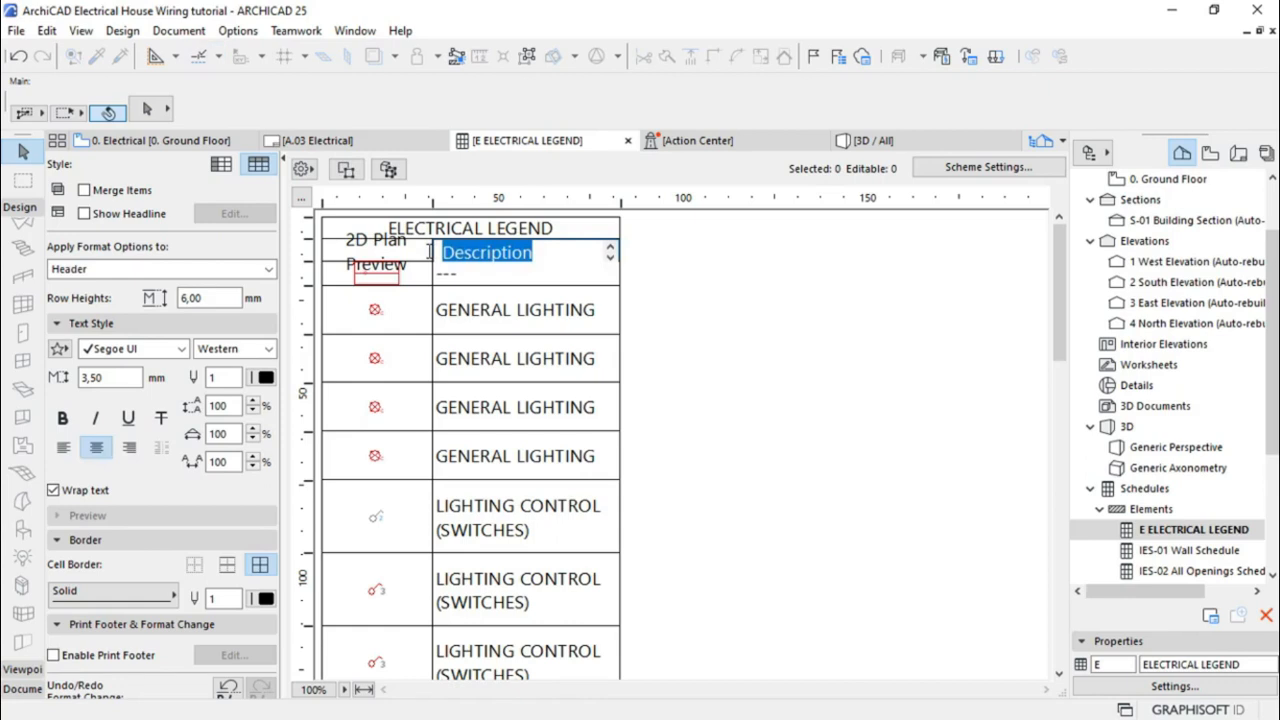
{"action": "key", "text": "BackSpace"}
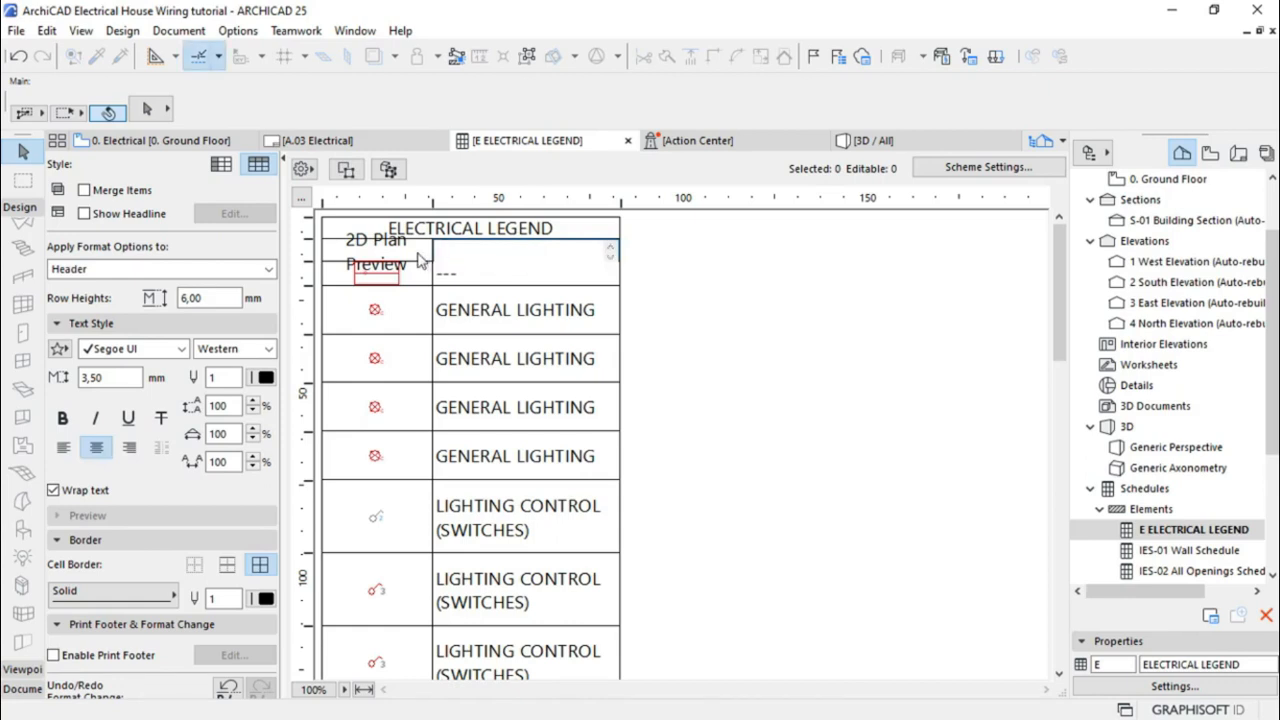
{"action": "left_click", "coordinate": [421, 260]}
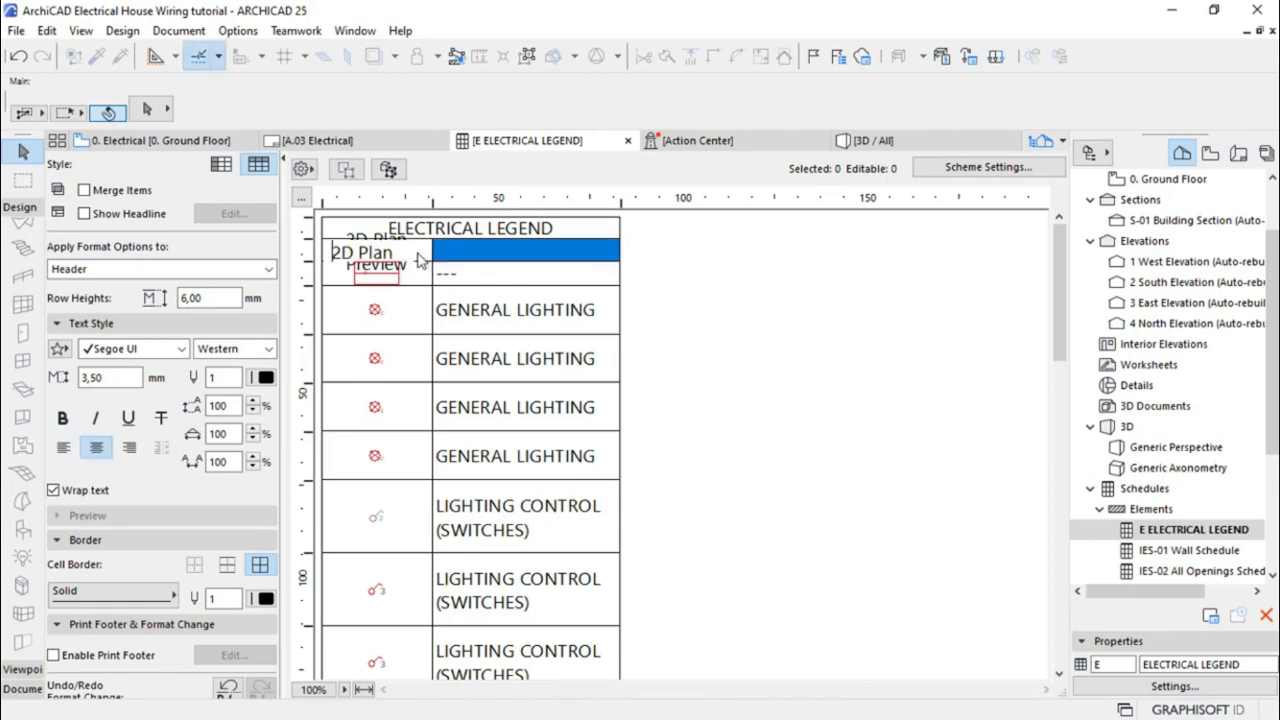
{"action": "left_click", "coordinate": [326, 258]}
{"action": "key", "text": "Delete"}
{"action": "key", "text": "Delete"}
{"action": "key", "text": "Delete"}
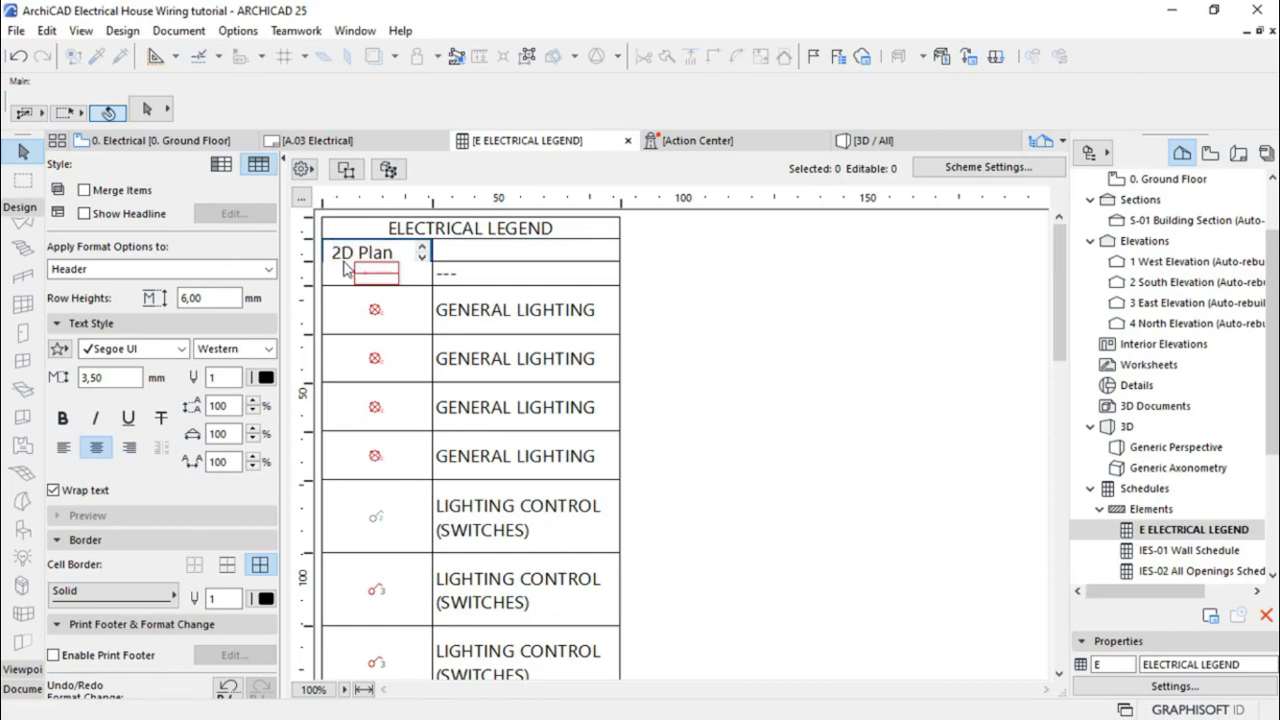
{"action": "key", "text": "Delete"}
{"action": "key", "text": "Delete"}
{"action": "key", "text": "Delete"}
{"action": "key", "text": "Delete"}
{"action": "key", "text": "Delete"}
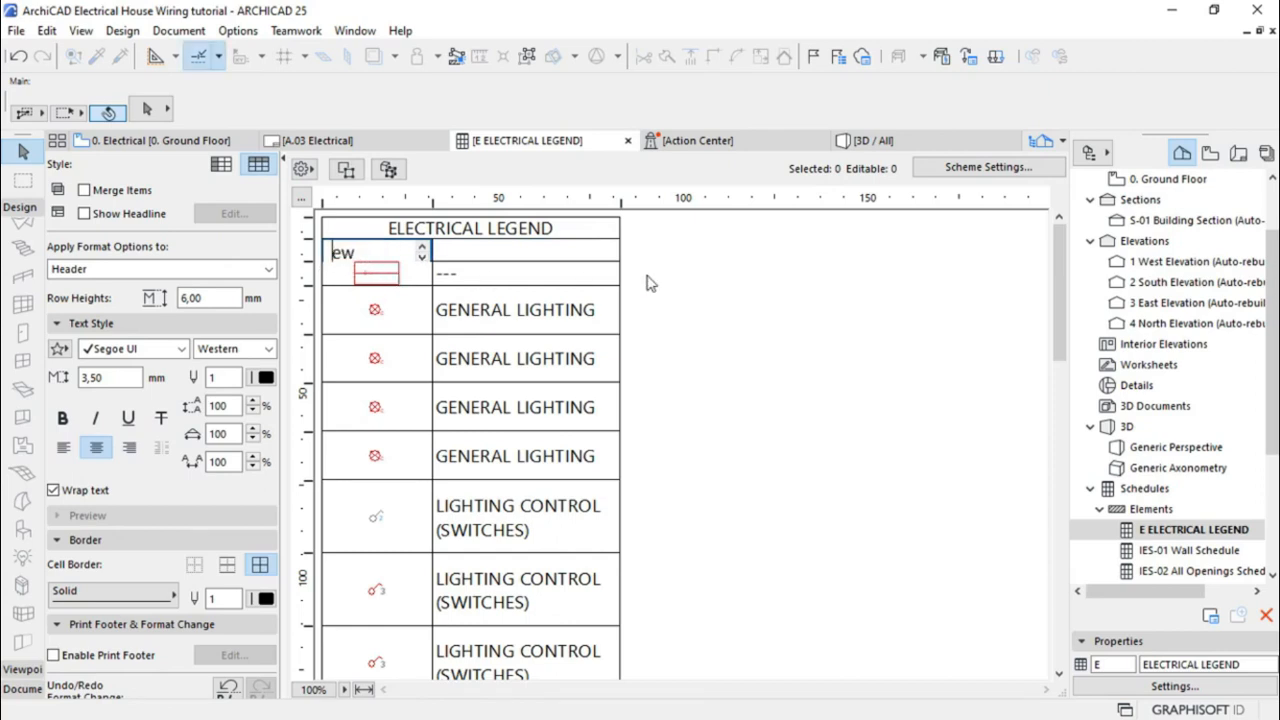
{"action": "left_click", "coordinate": [714, 291]}
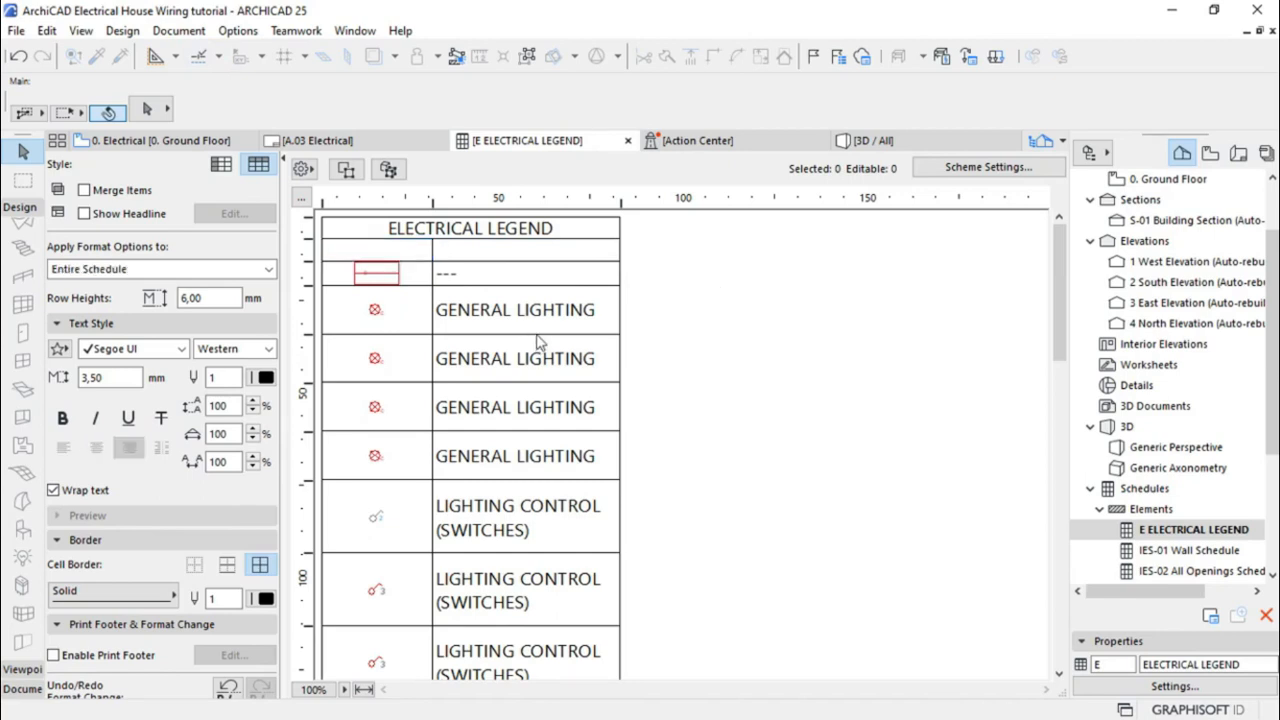
{"action": "scroll", "coordinate": [590, 345], "scroll_direction": "down", "scroll_amount": 10}
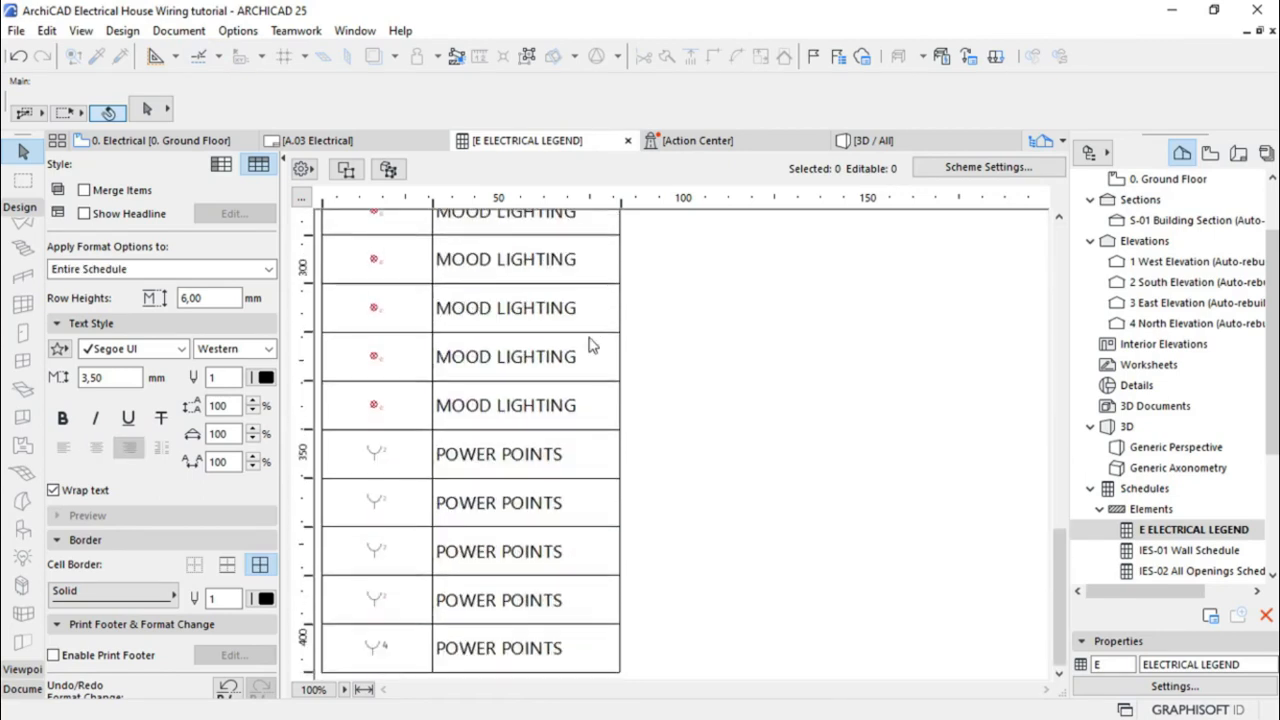
{"action": "scroll", "coordinate": [588, 345], "scroll_direction": "up", "scroll_amount": 10}
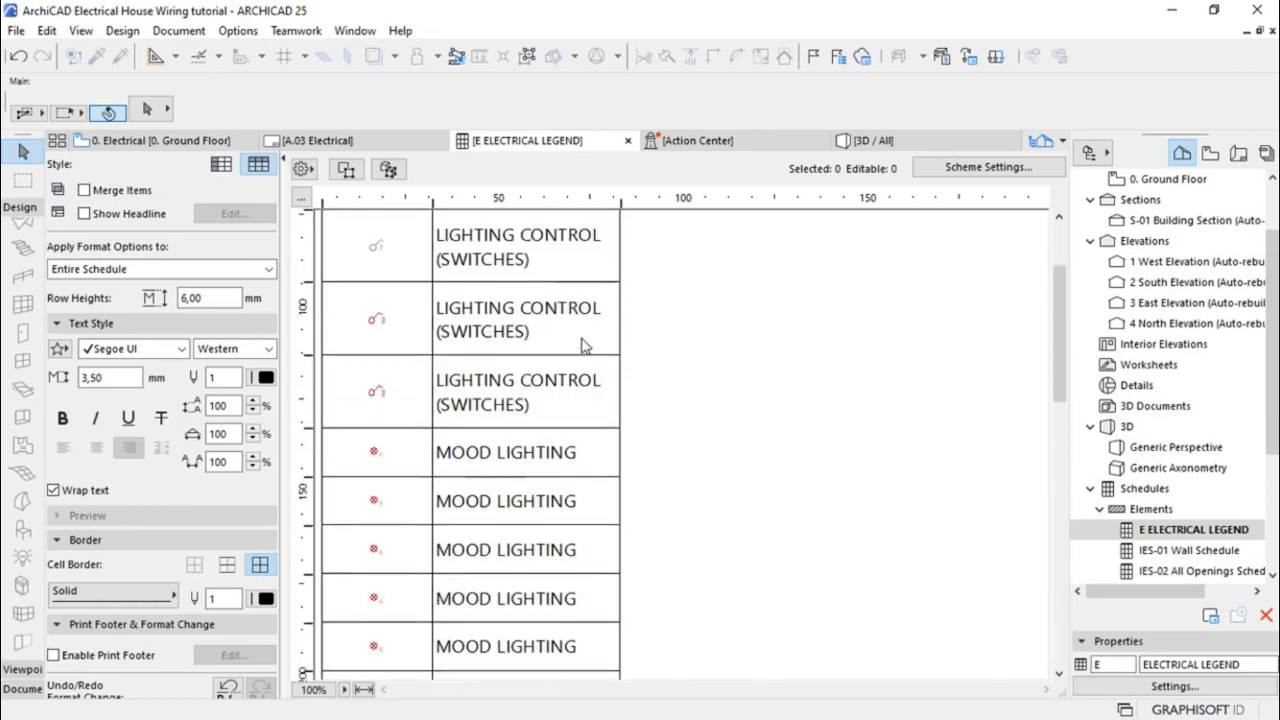
Tick Merge Items and enlarge the undescribed red-symbol row to about 12 mm
{"action": "left_click", "coordinate": [85, 190]}
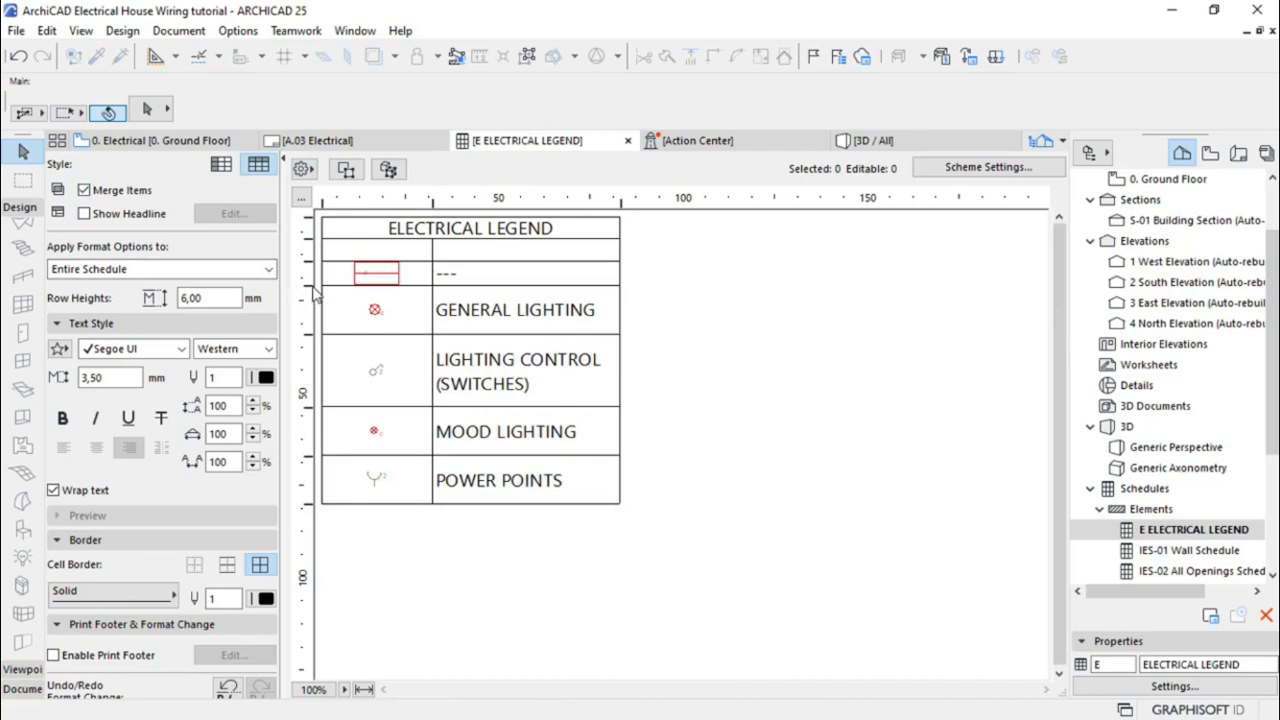
{"action": "left_click_drag", "start_coordinate": [309, 284], "coordinate": [309, 305]}
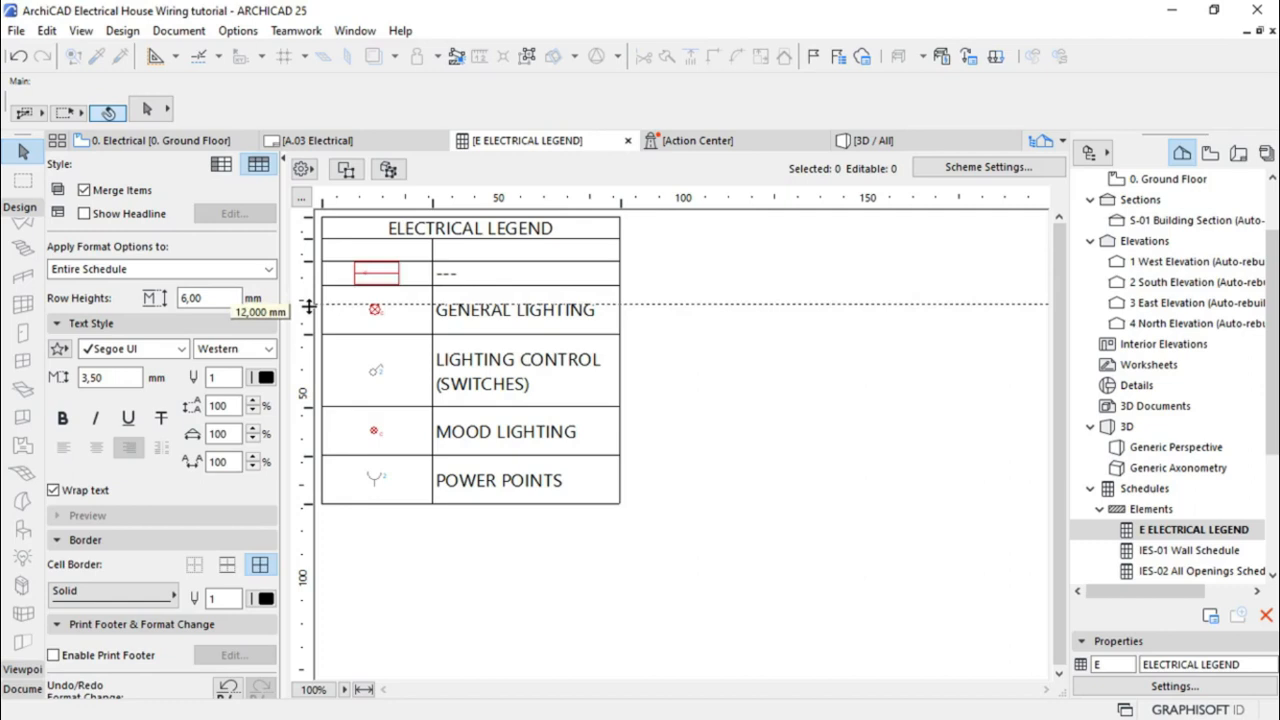
{"action": "left_click_drag", "start_coordinate": [309, 305], "coordinate": [309, 305]}
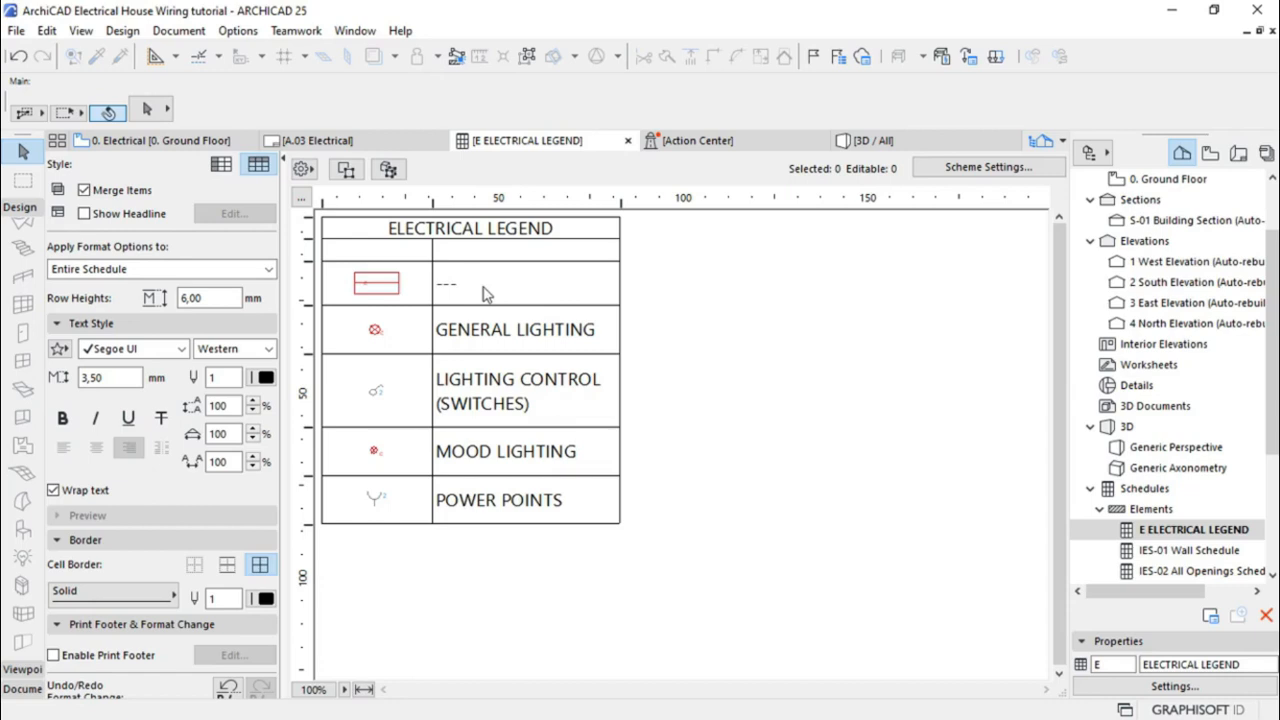
{"action": "left_click", "coordinate": [393, 289]}
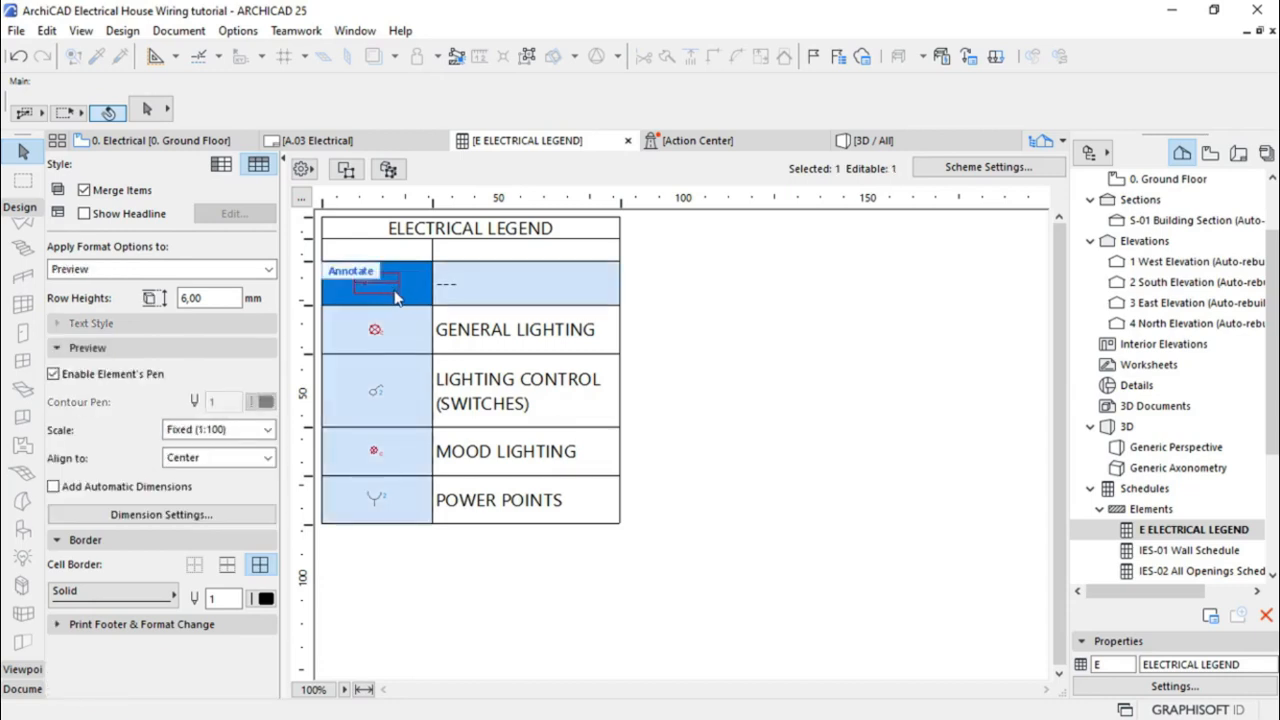
Classify the red fluorescent lamp under Uniformat 2010 CSI with Description KITCHEN LIGHTING
{"action": "left_click", "coordinate": [346, 170]}
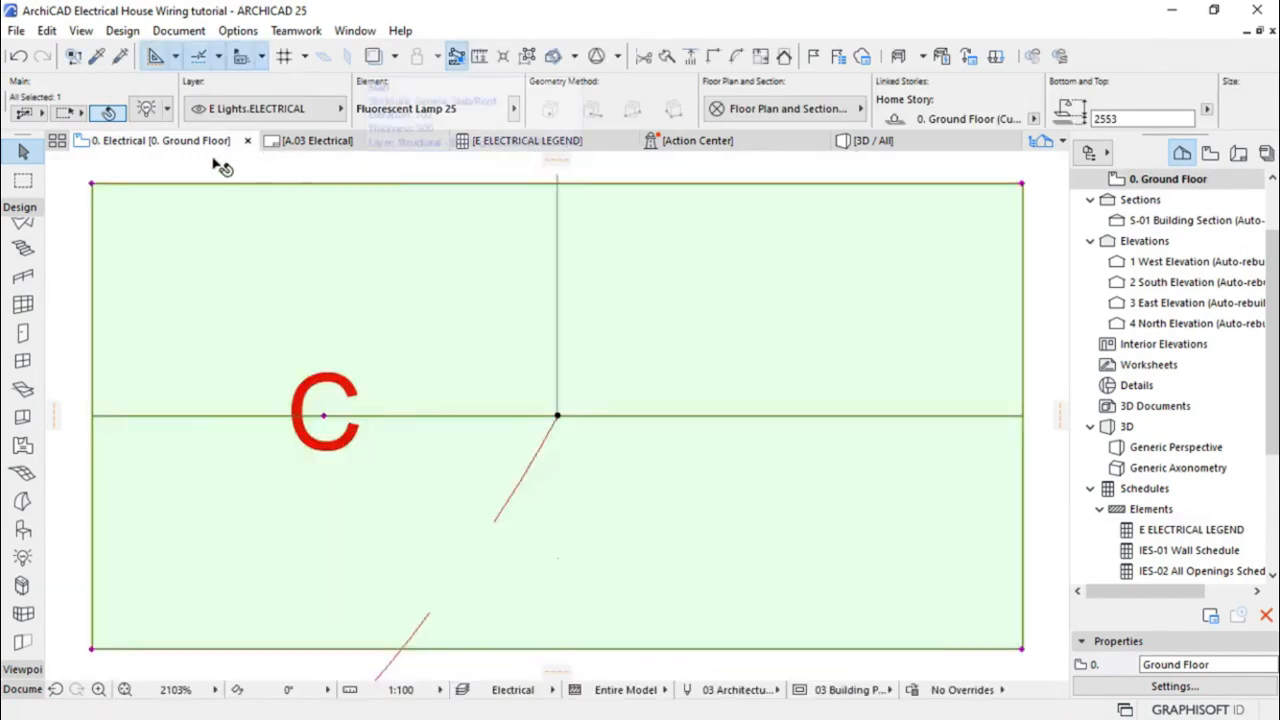
{"action": "left_click", "coordinate": [146, 110]}
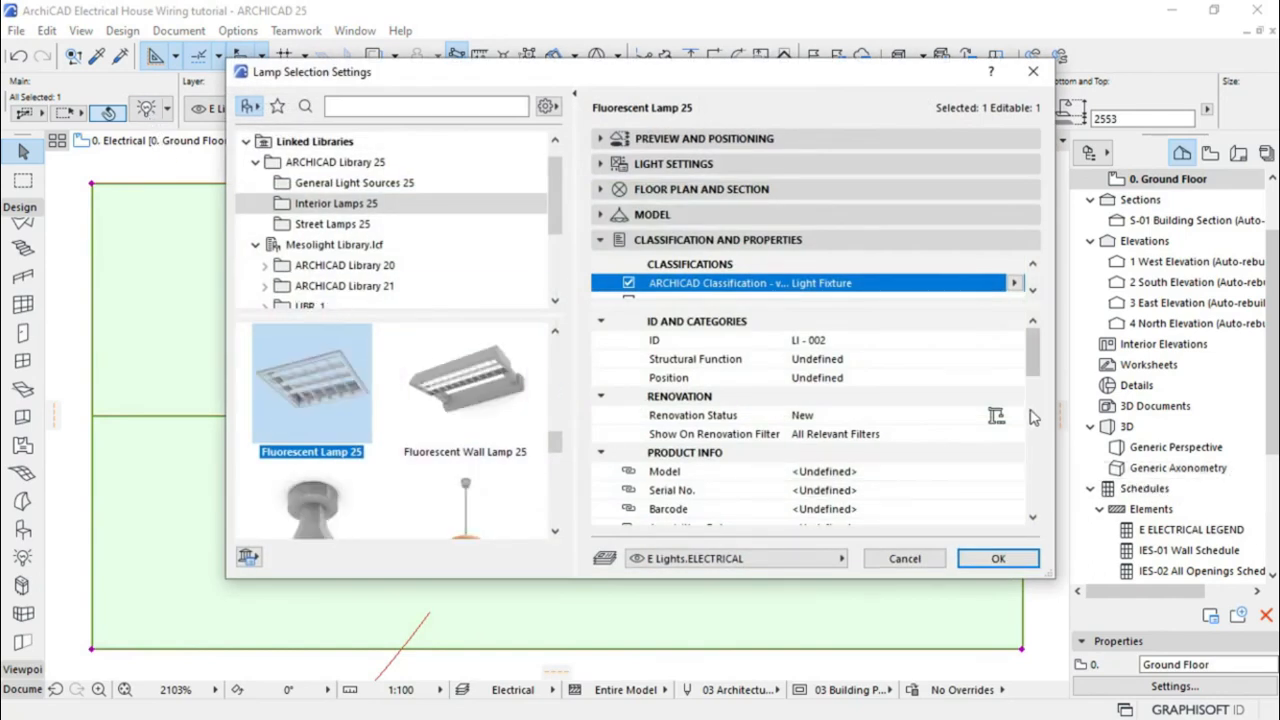
{"action": "left_click_drag", "start_coordinate": [1035, 355], "coordinate": [1038, 378]}
{"action": "left_click_drag", "start_coordinate": [1040, 400], "coordinate": [1046, 350]}
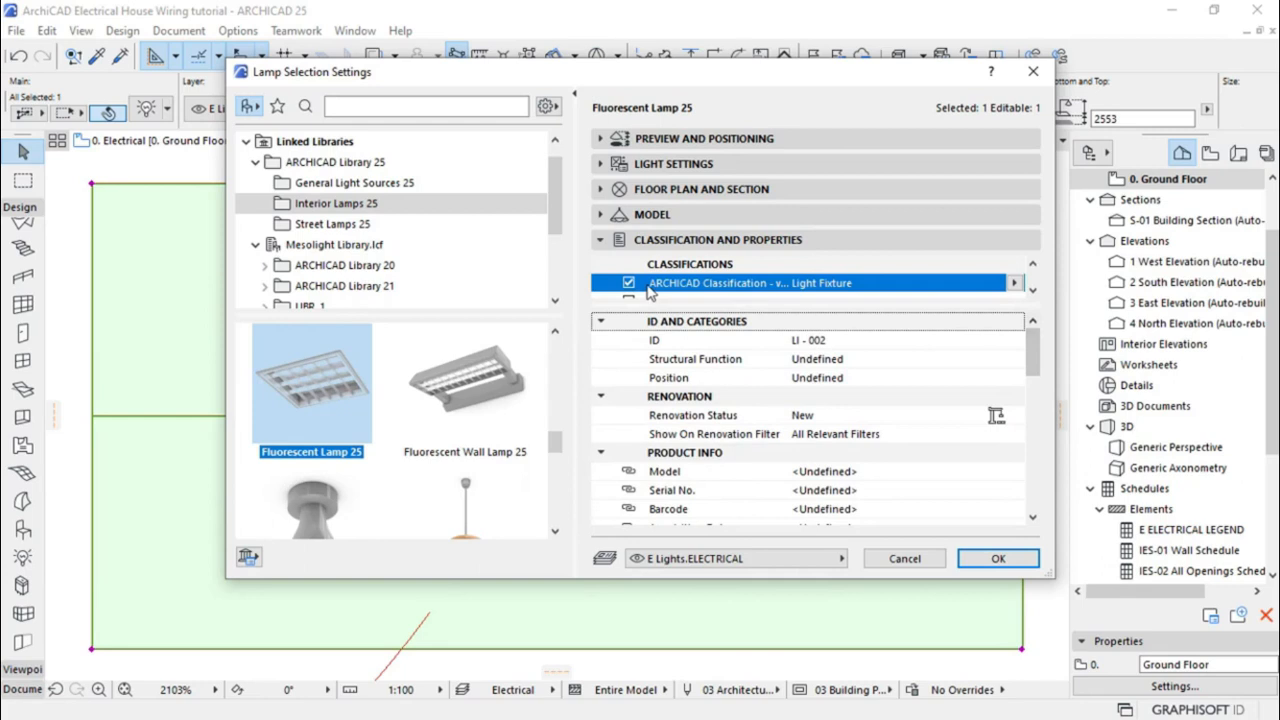
{"action": "left_click", "coordinate": [628, 284]}
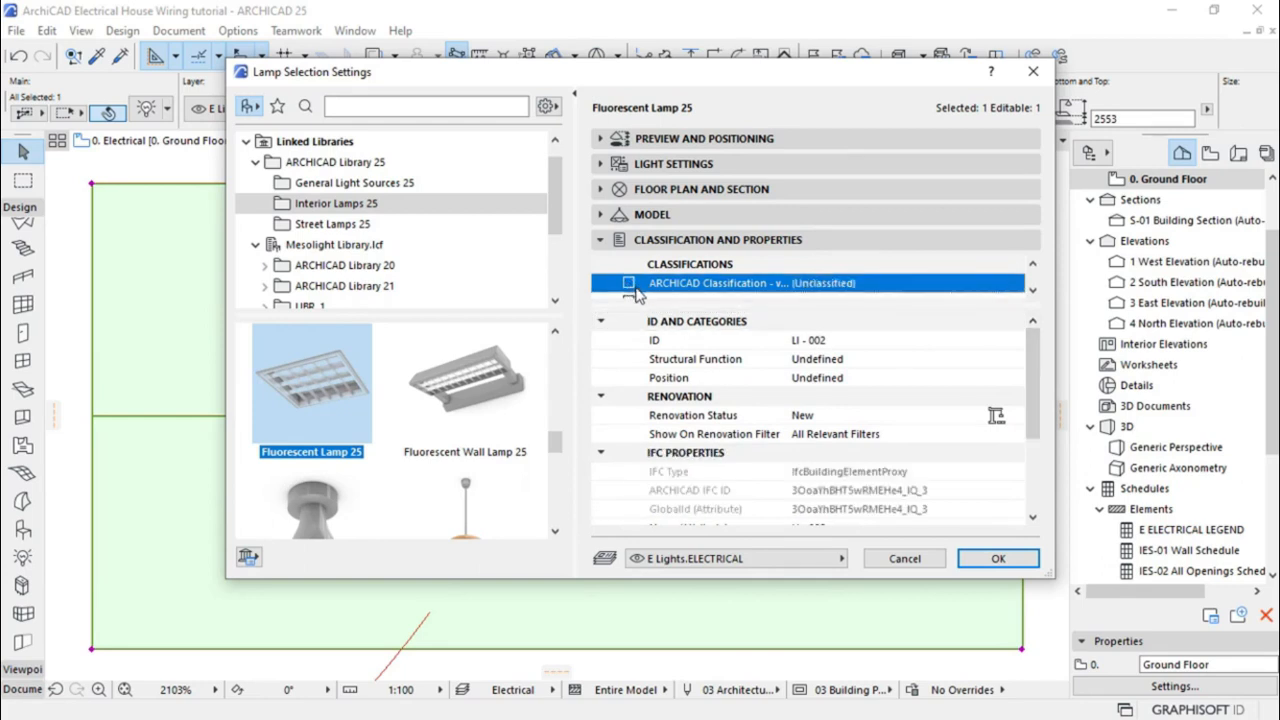
{"action": "left_click", "coordinate": [628, 283]}
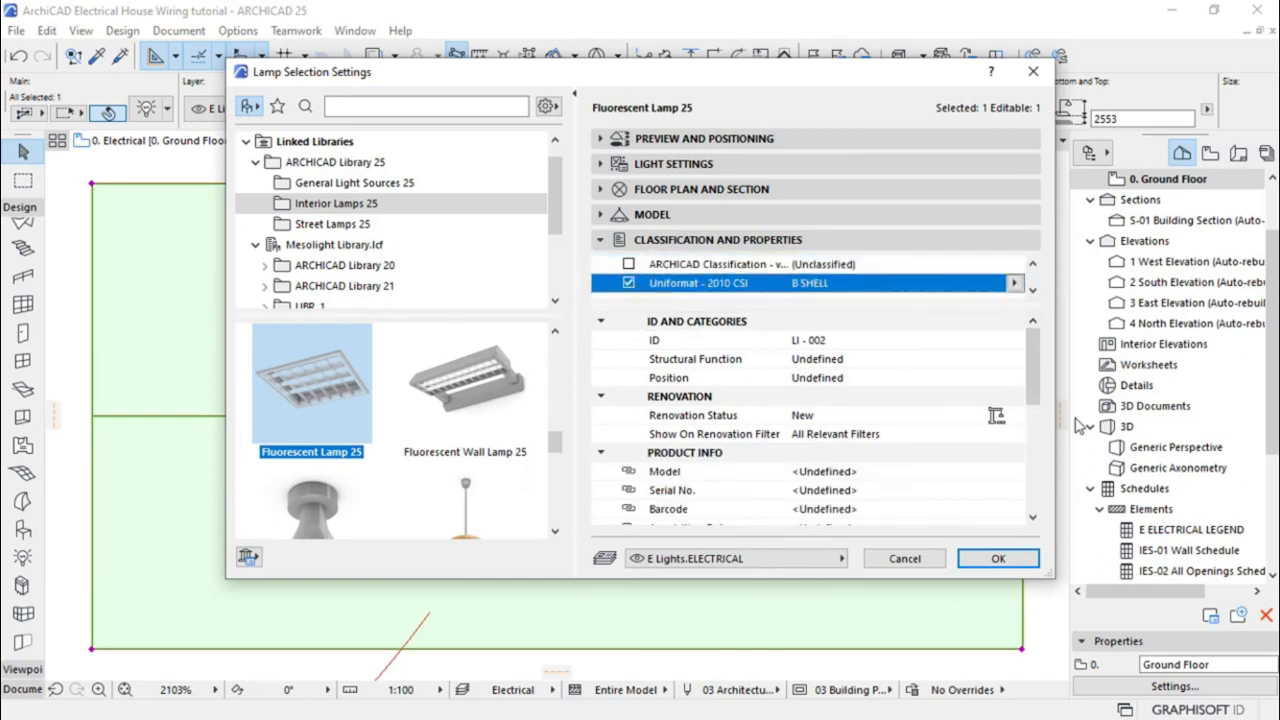
{"action": "scroll", "coordinate": [1029, 379], "scroll_direction": "down", "scroll_amount": 3}
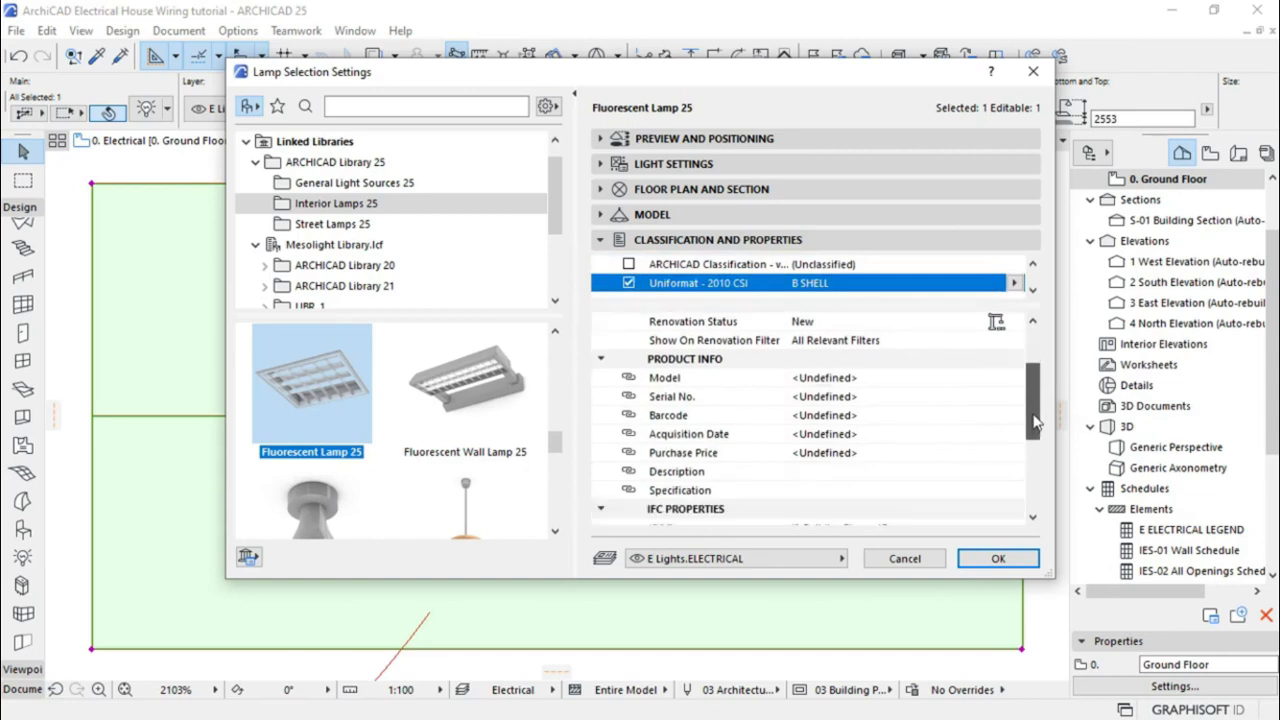
{"action": "left_click", "coordinate": [828, 472]}
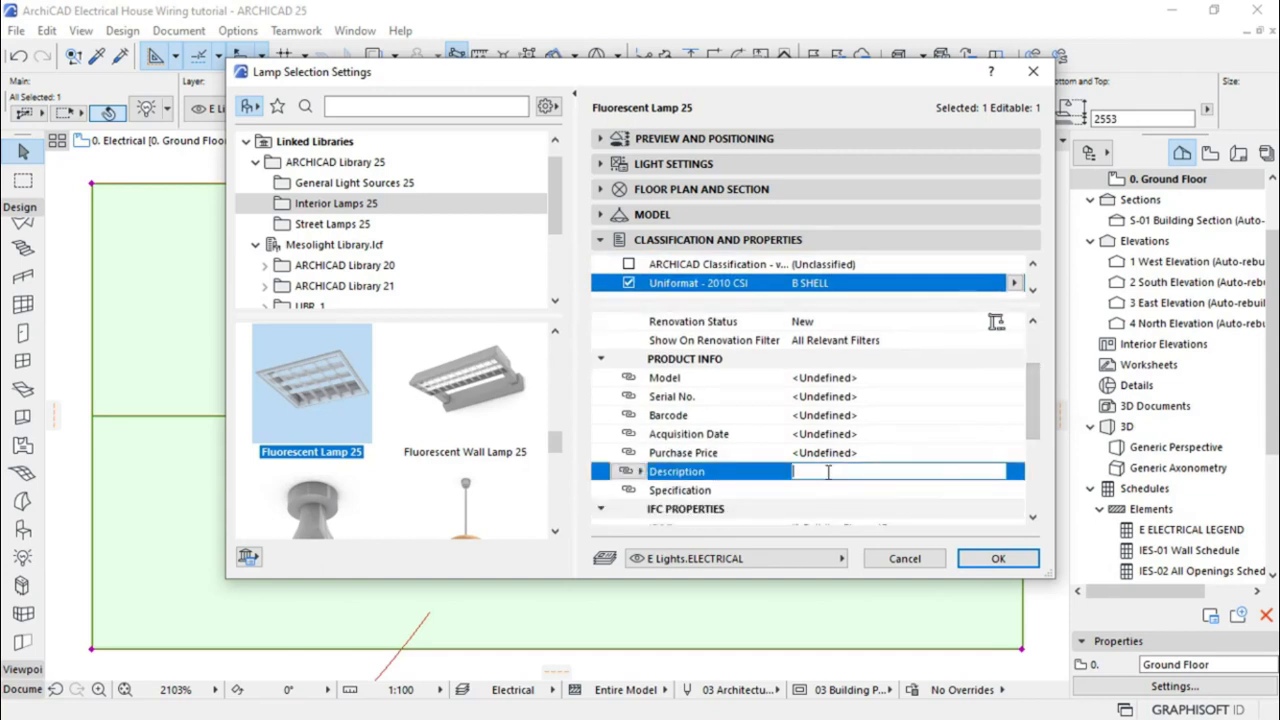
{"action": "type", "text": "KITCHEN LIGHTING"}
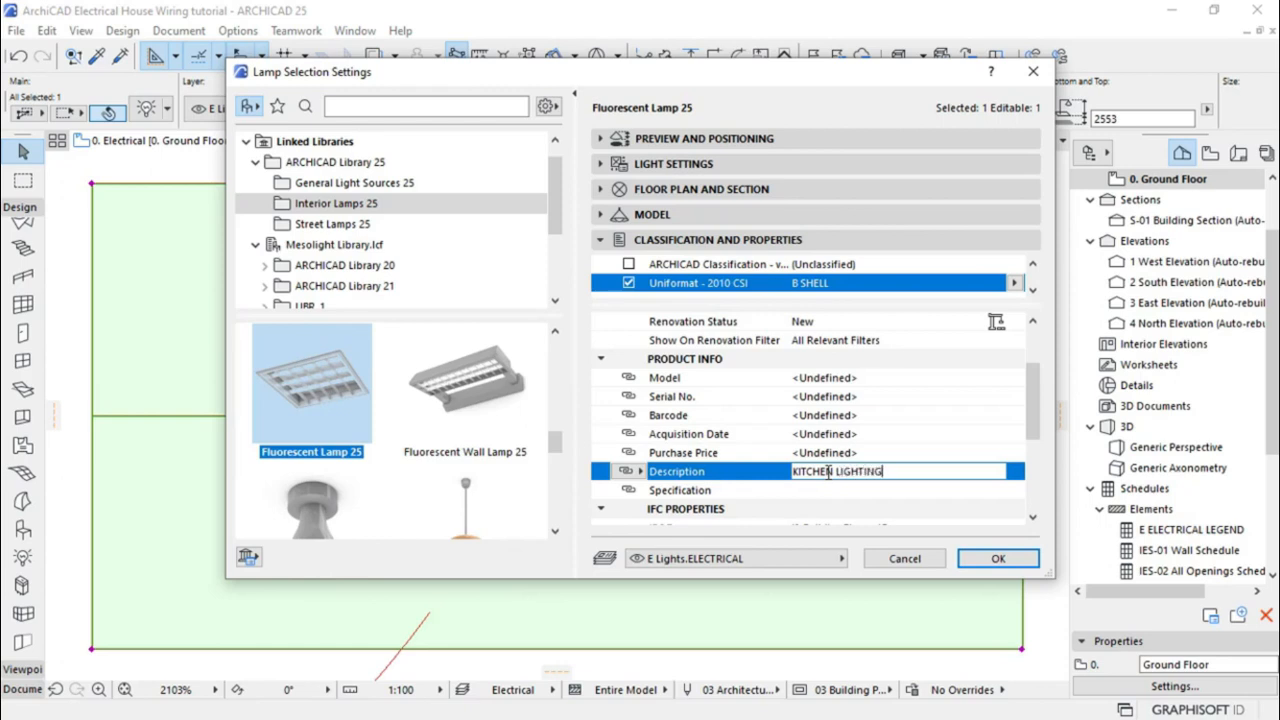
{"action": "left_click", "coordinate": [998, 558]}
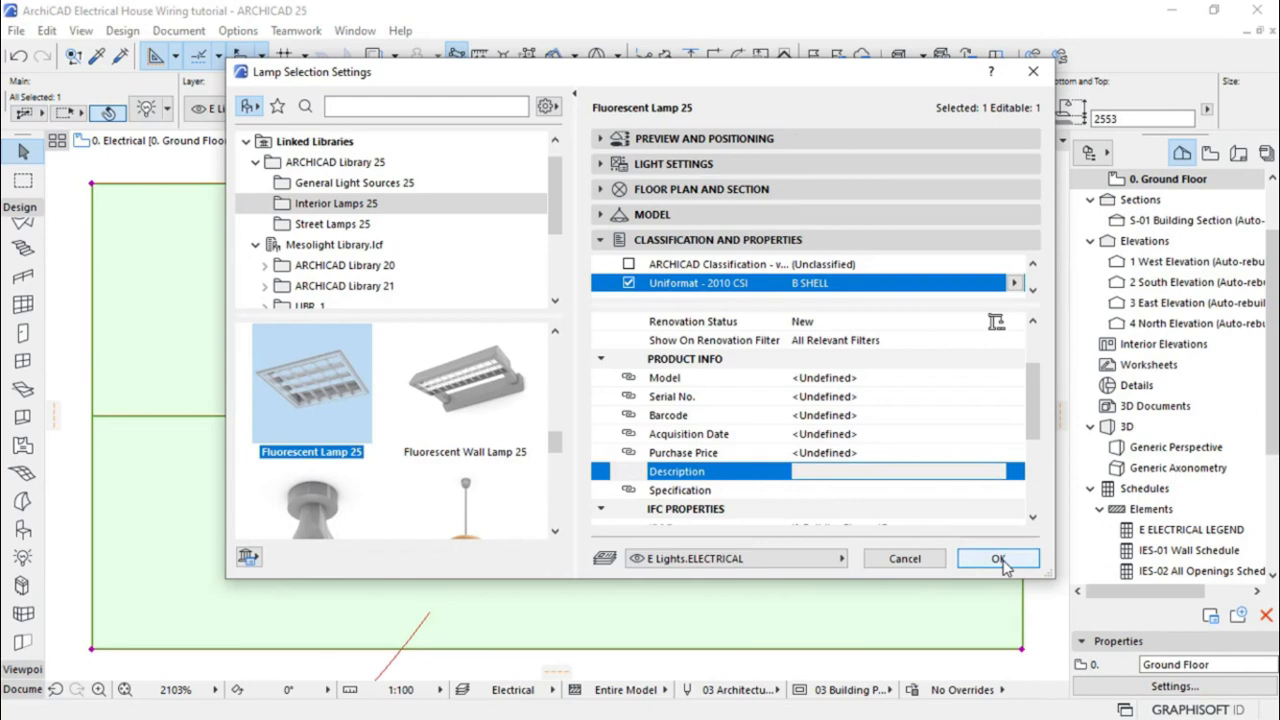
{"action": "left_click", "coordinate": [598, 147]}
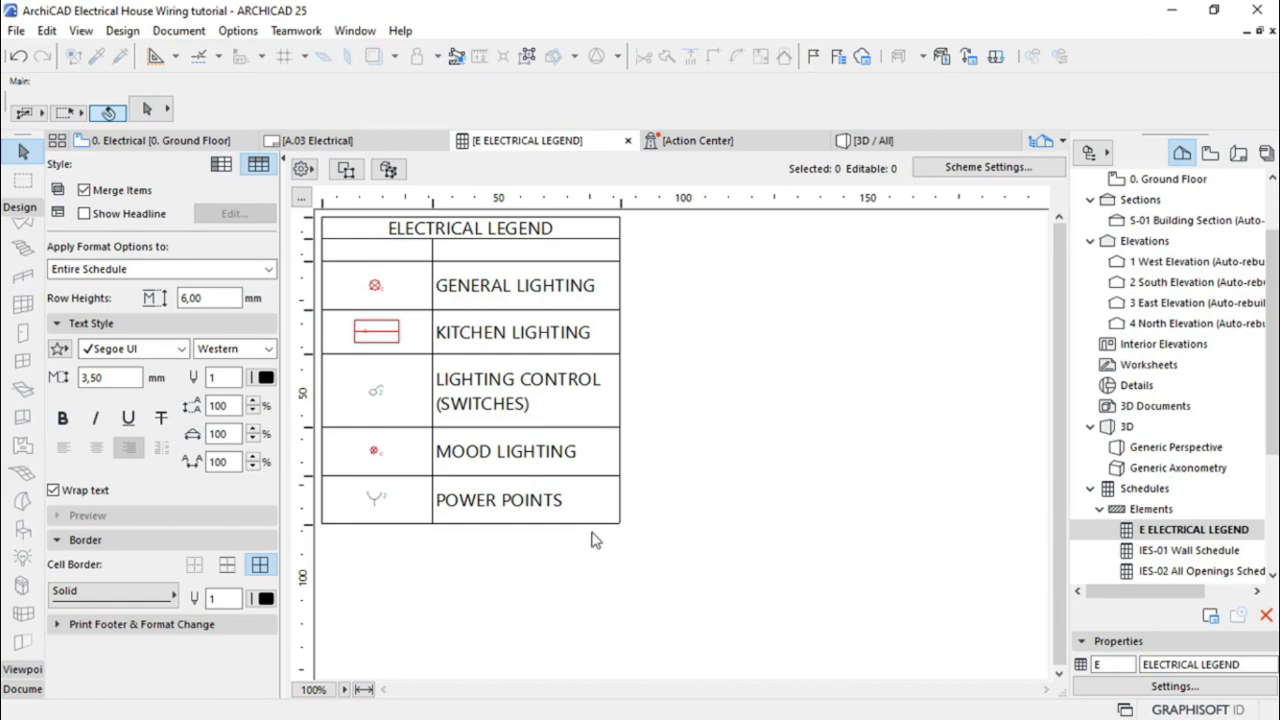
Remove cell borders from the symbol column, description column and blank header row
{"action": "left_click", "coordinate": [418, 389]}
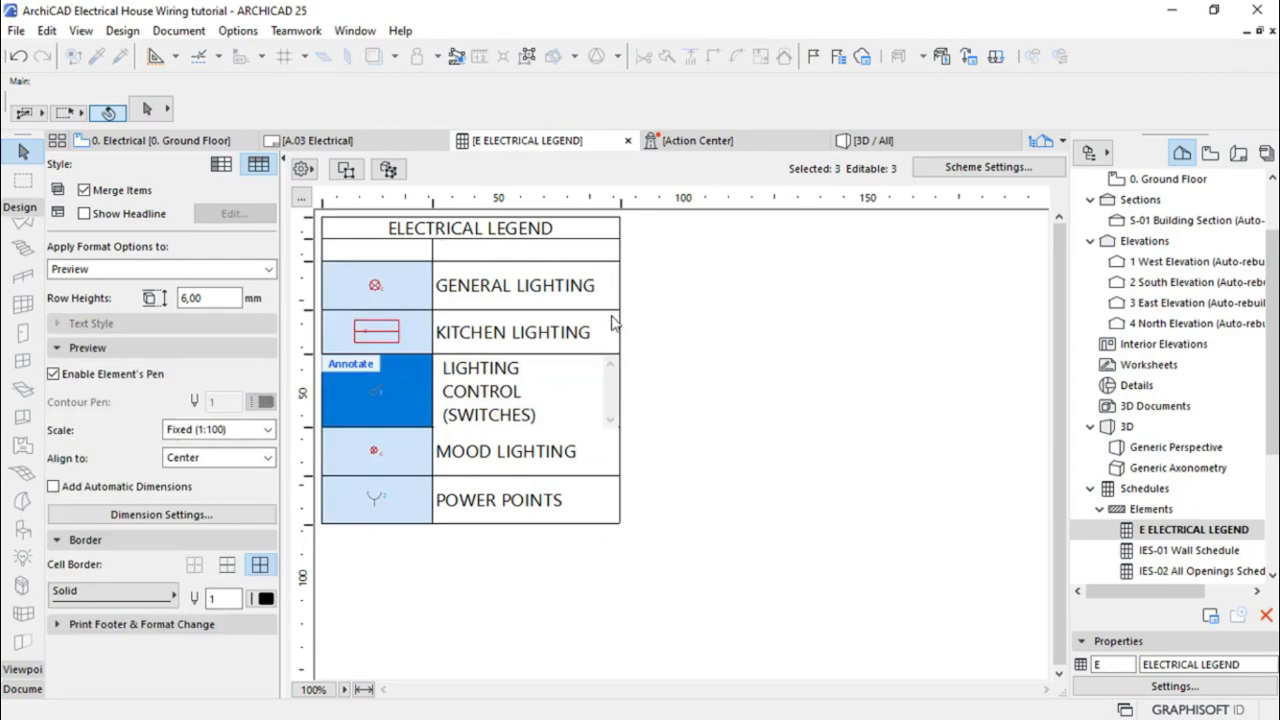
{"action": "left_click", "coordinate": [194, 565]}
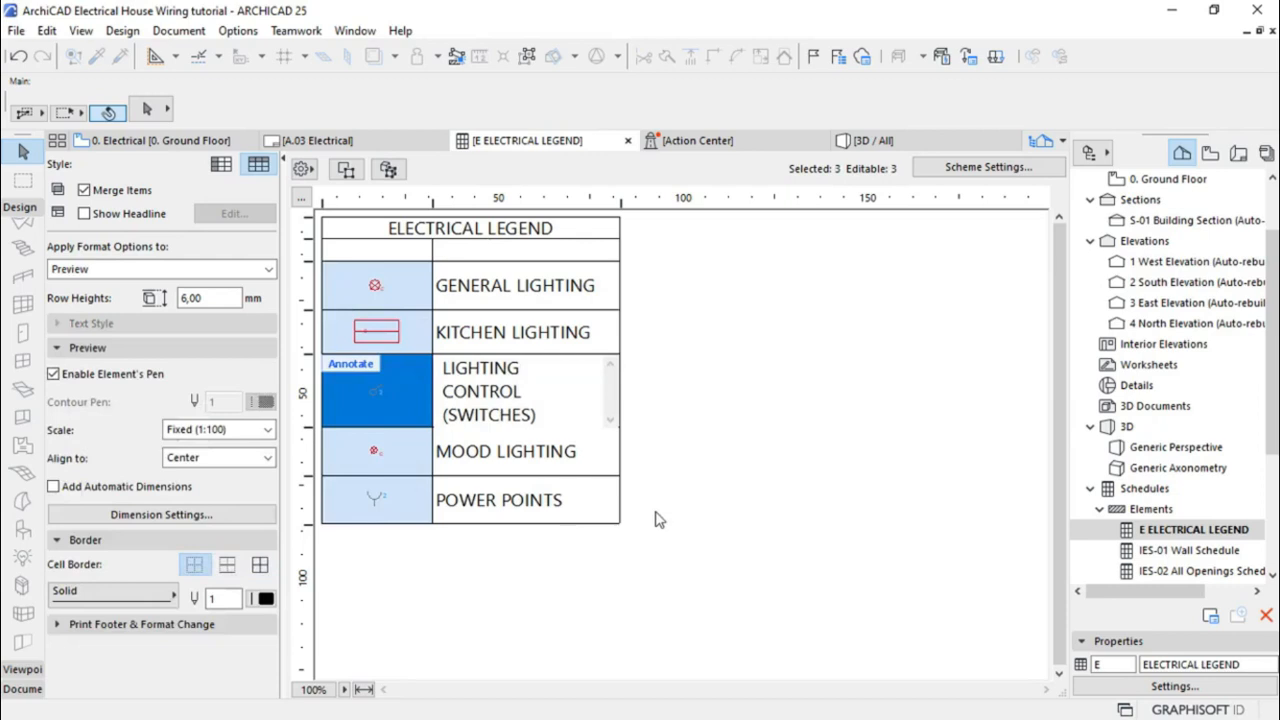
{"action": "left_click", "coordinate": [536, 349]}
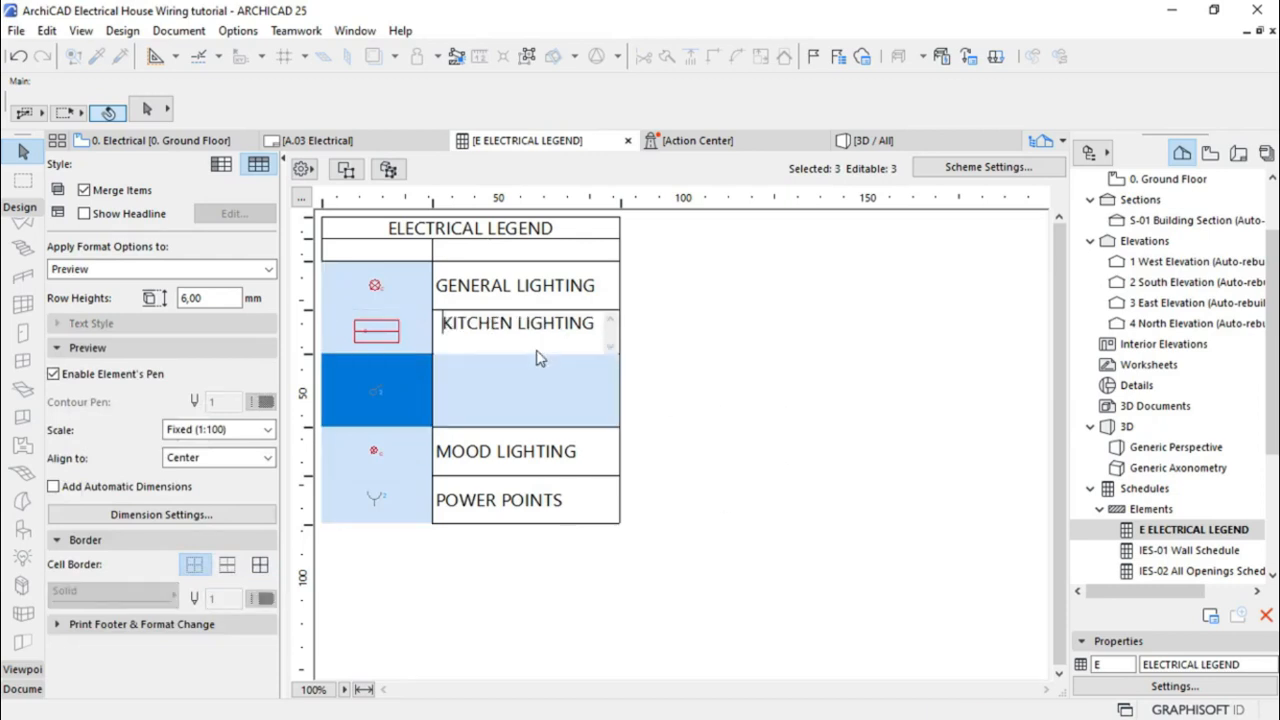
{"action": "left_click", "coordinate": [194, 565]}
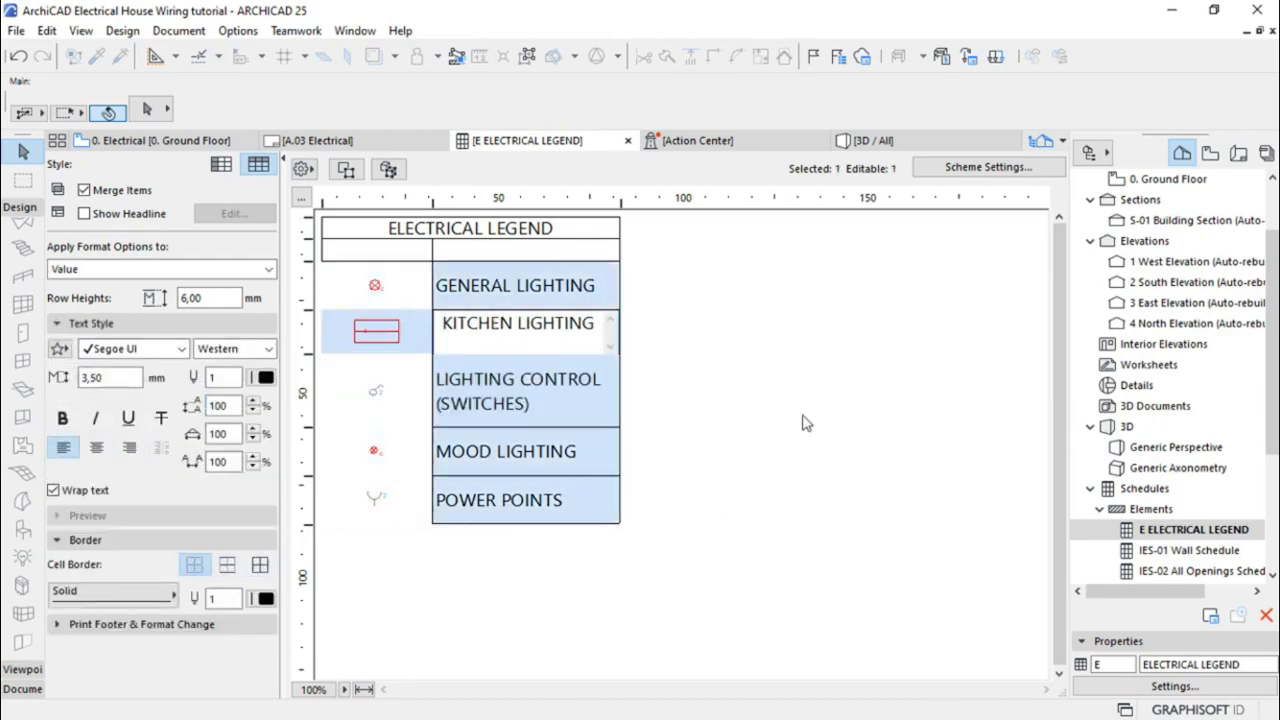
{"action": "left_click", "coordinate": [760, 340]}
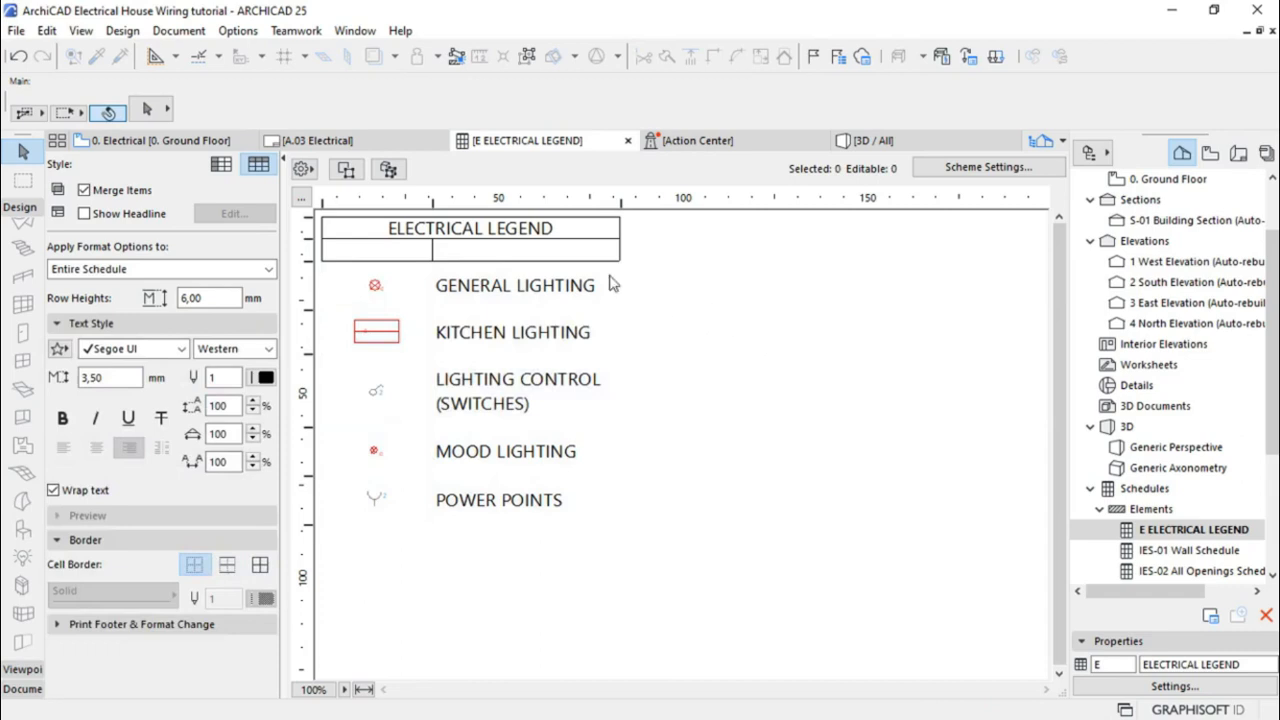
{"action": "left_click", "coordinate": [590, 252]}
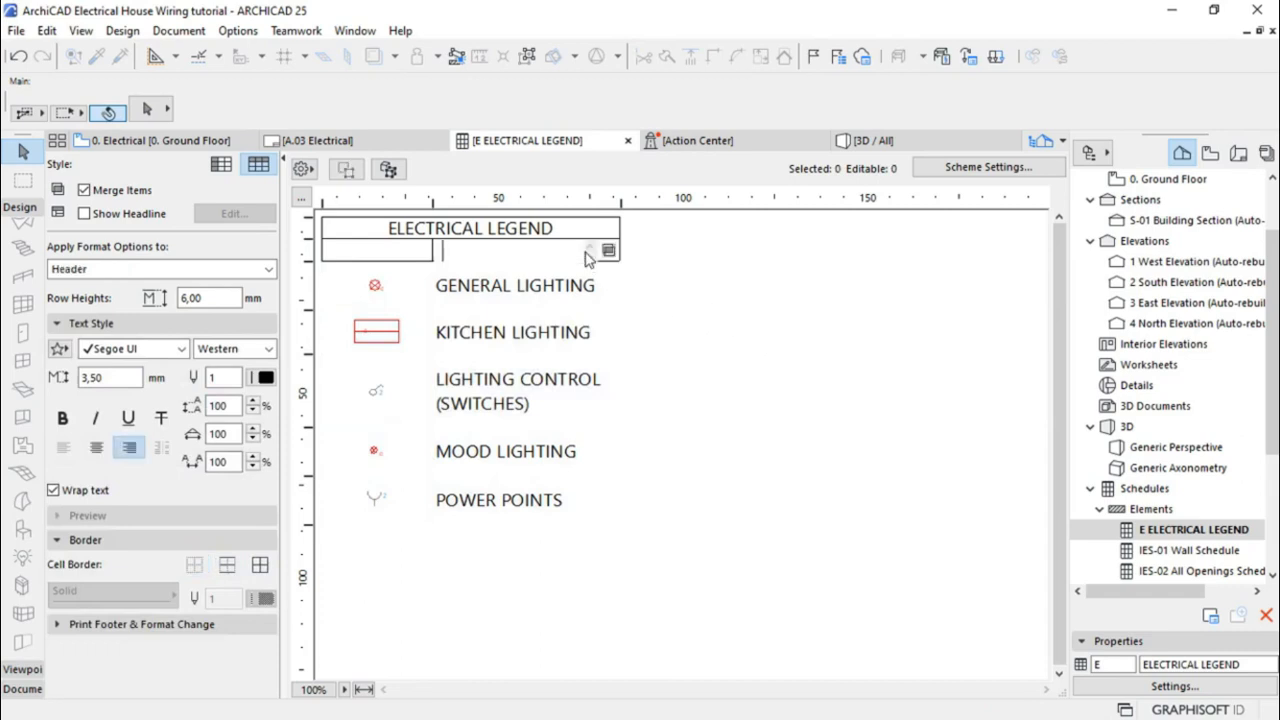
{"action": "left_click", "coordinate": [194, 565]}
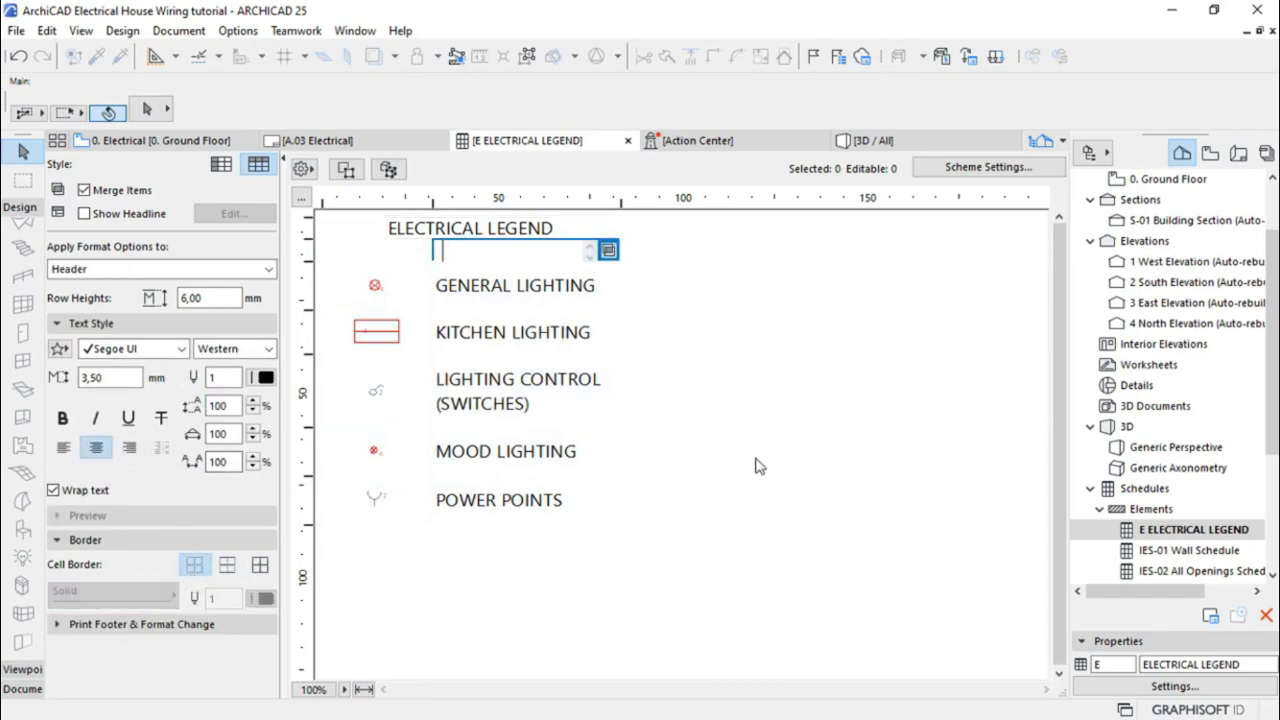
{"action": "left_click", "coordinate": [757, 465]}
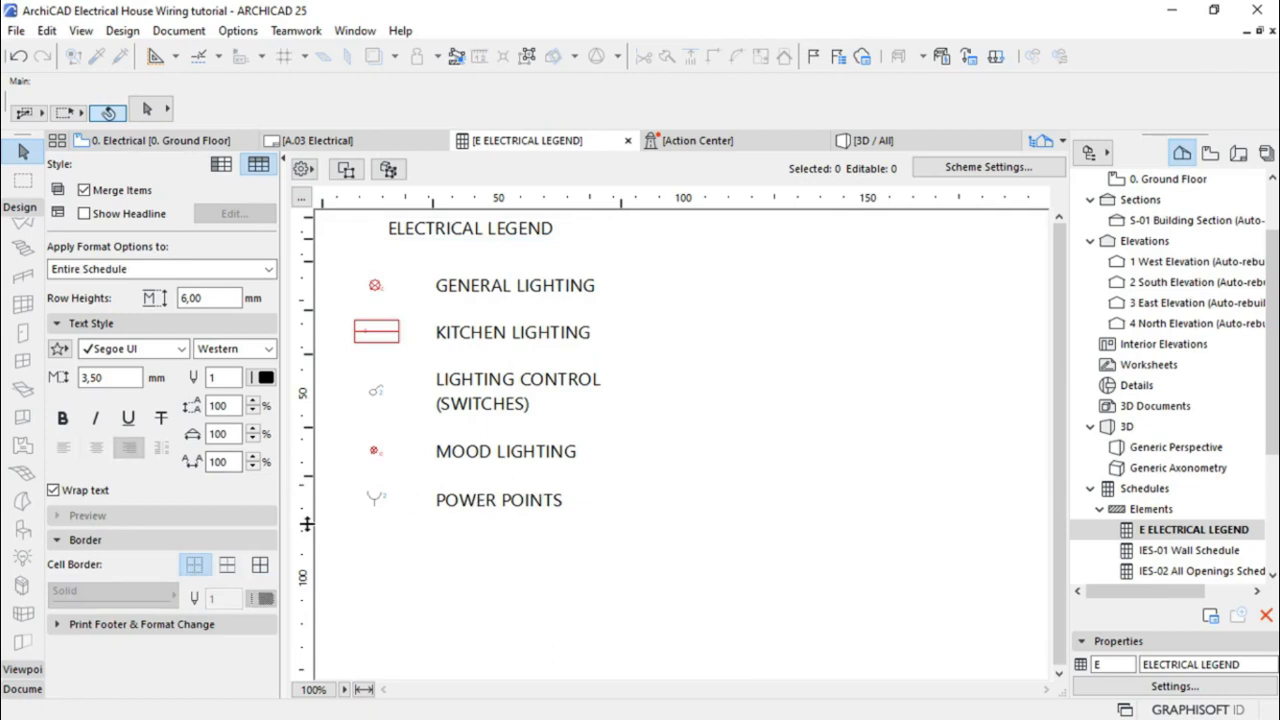
Shorten the lower legend rows on the vertical ruler and widen a column
{"action": "left_click_drag", "start_coordinate": [306, 523], "coordinate": [310, 460]}
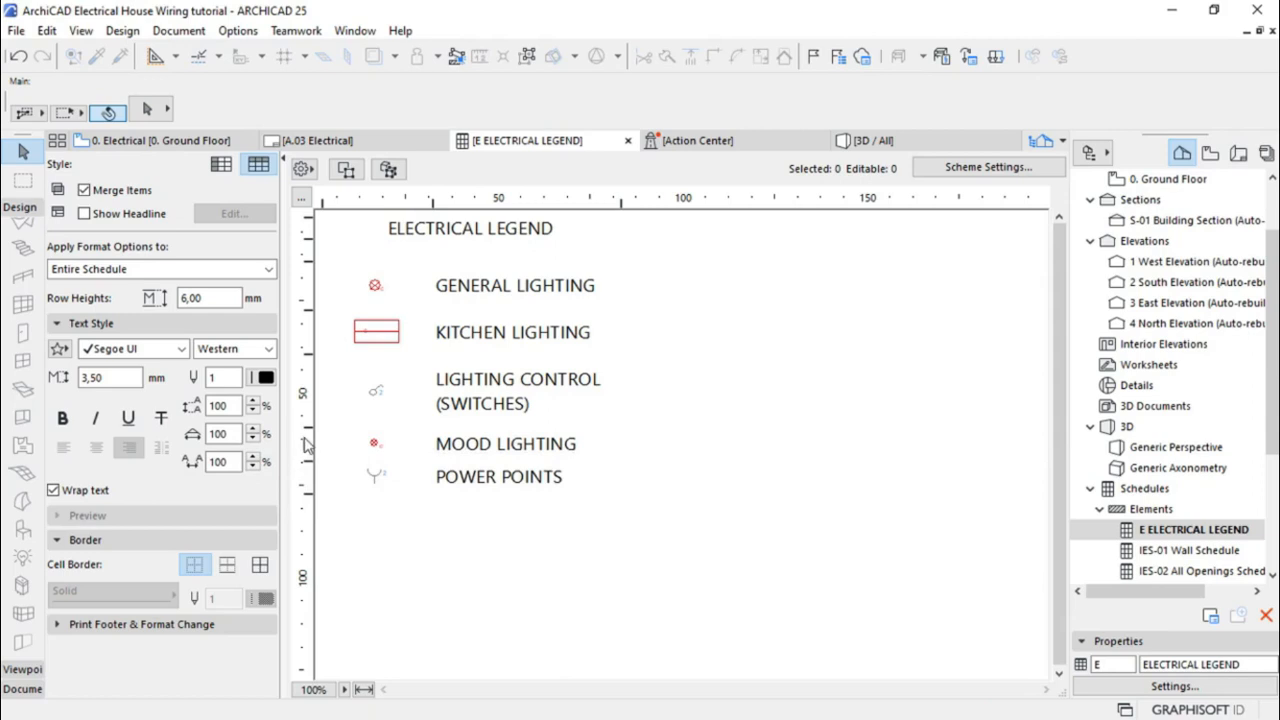
{"action": "left_click_drag", "start_coordinate": [306, 427], "coordinate": [307, 417]}
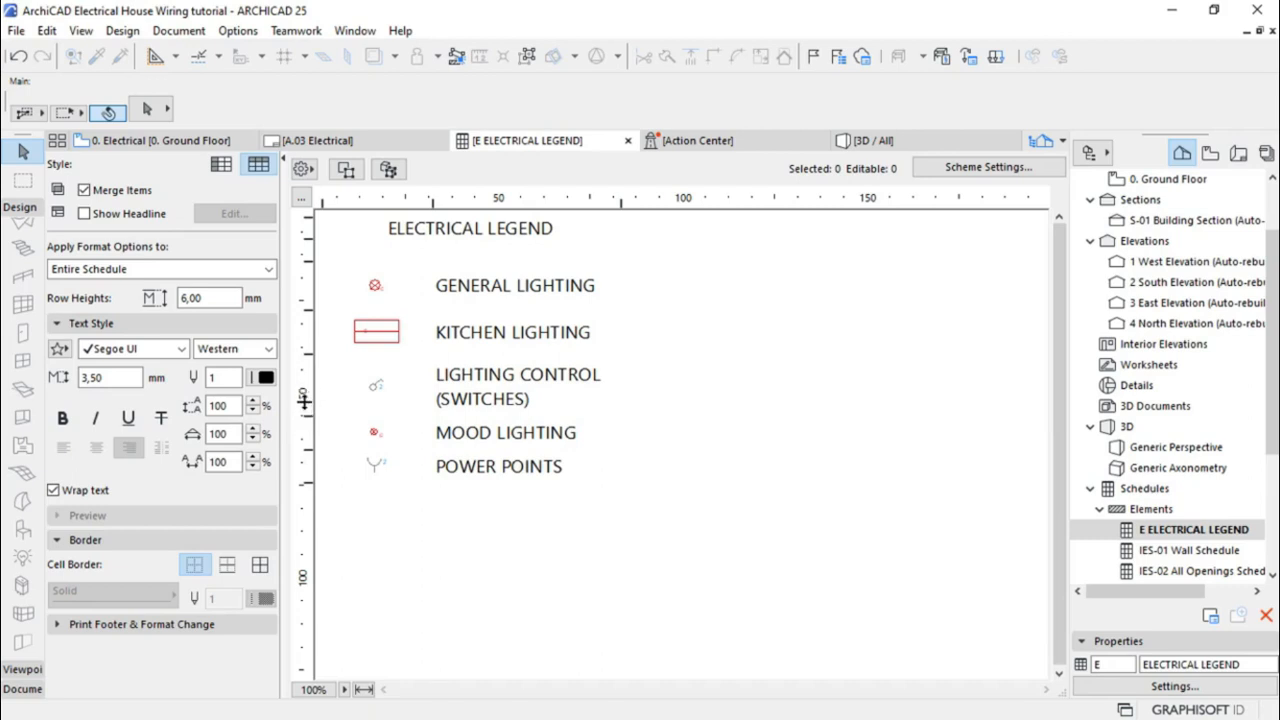
{"action": "left_click_drag", "start_coordinate": [307, 418], "coordinate": [307, 407]}
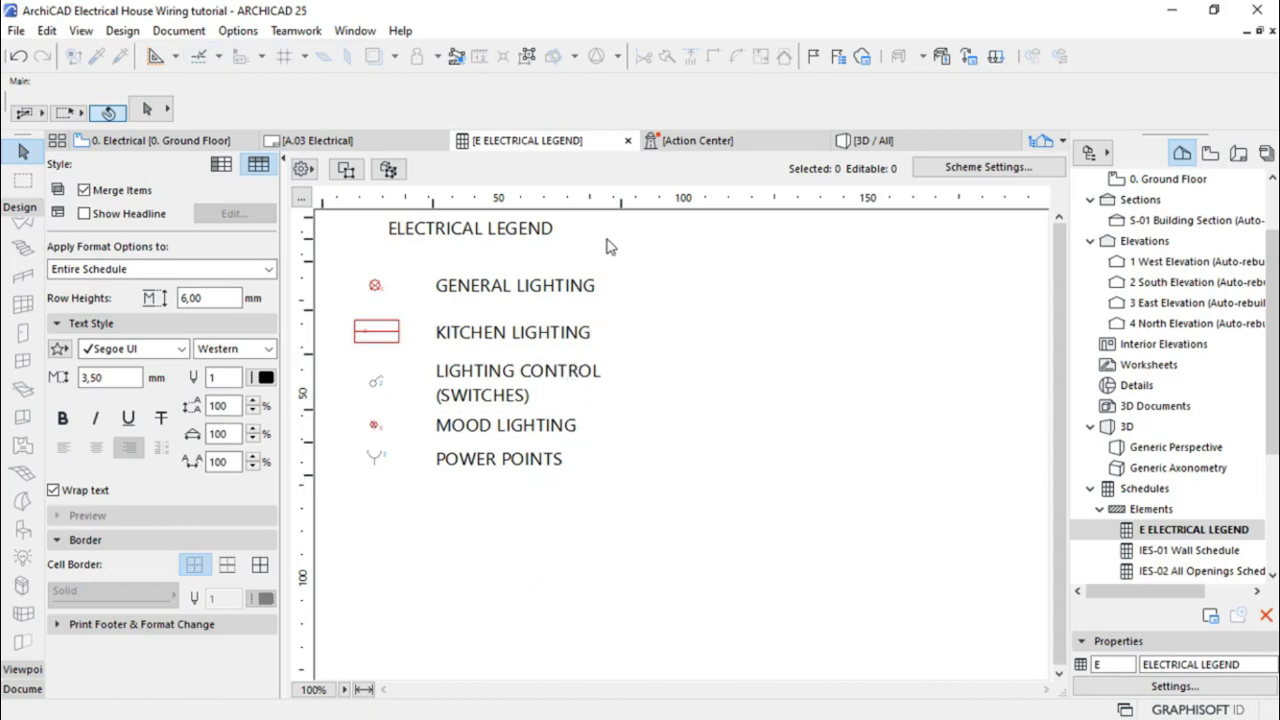
{"action": "left_click_drag", "start_coordinate": [621, 205], "coordinate": [644, 207]}
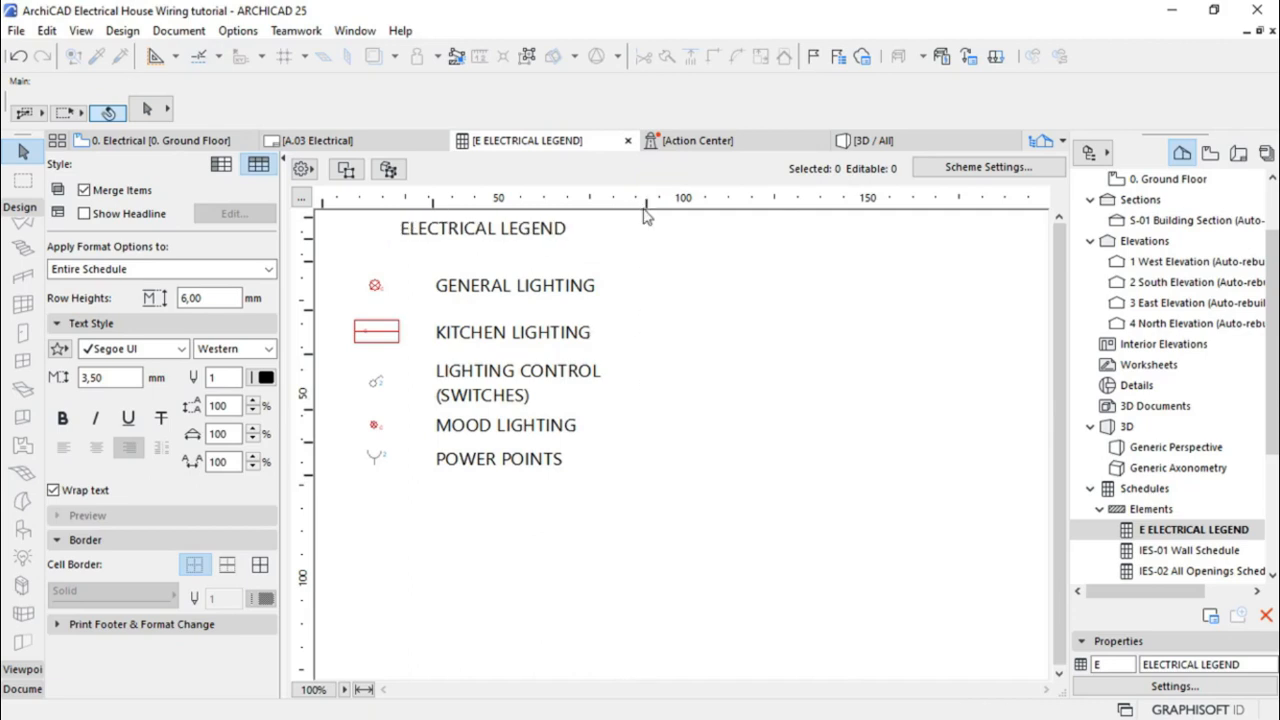
Bold the ELECTRICAL LEGEND title and shrink the blank header row to about 3 mm
{"action": "left_click", "coordinate": [407, 236]}
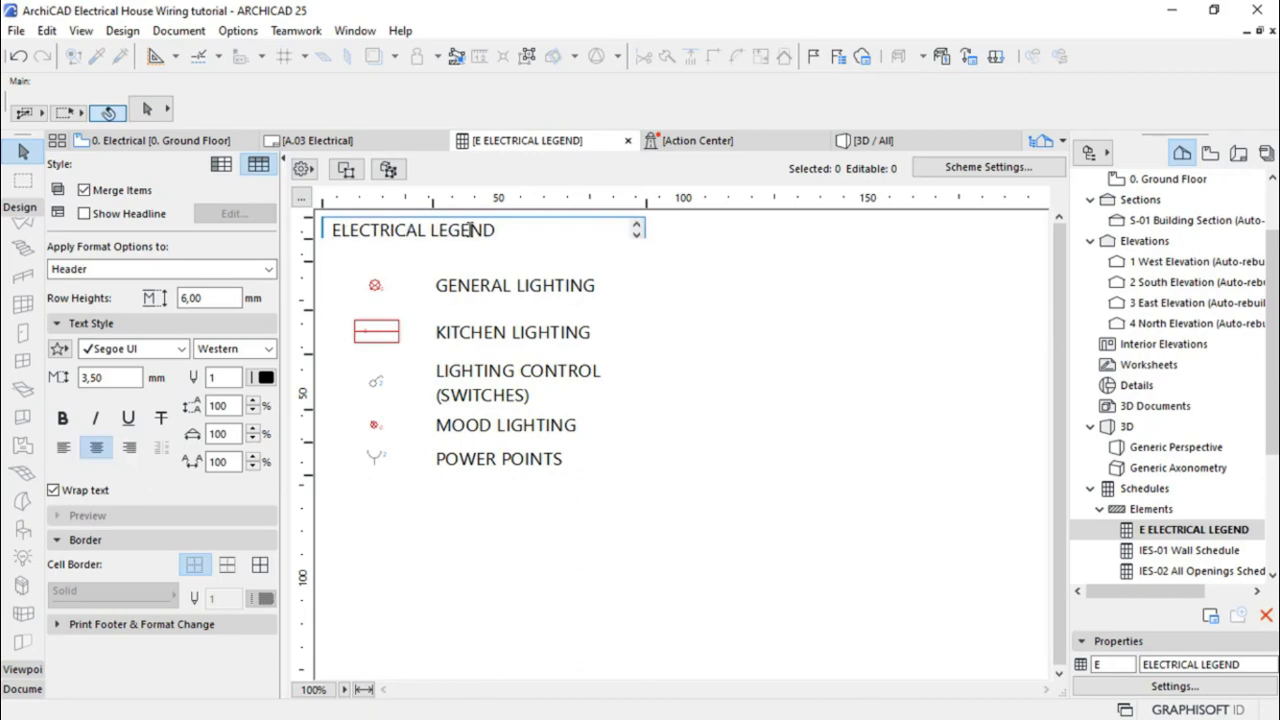
{"action": "triple_click", "coordinate": [500, 229]}
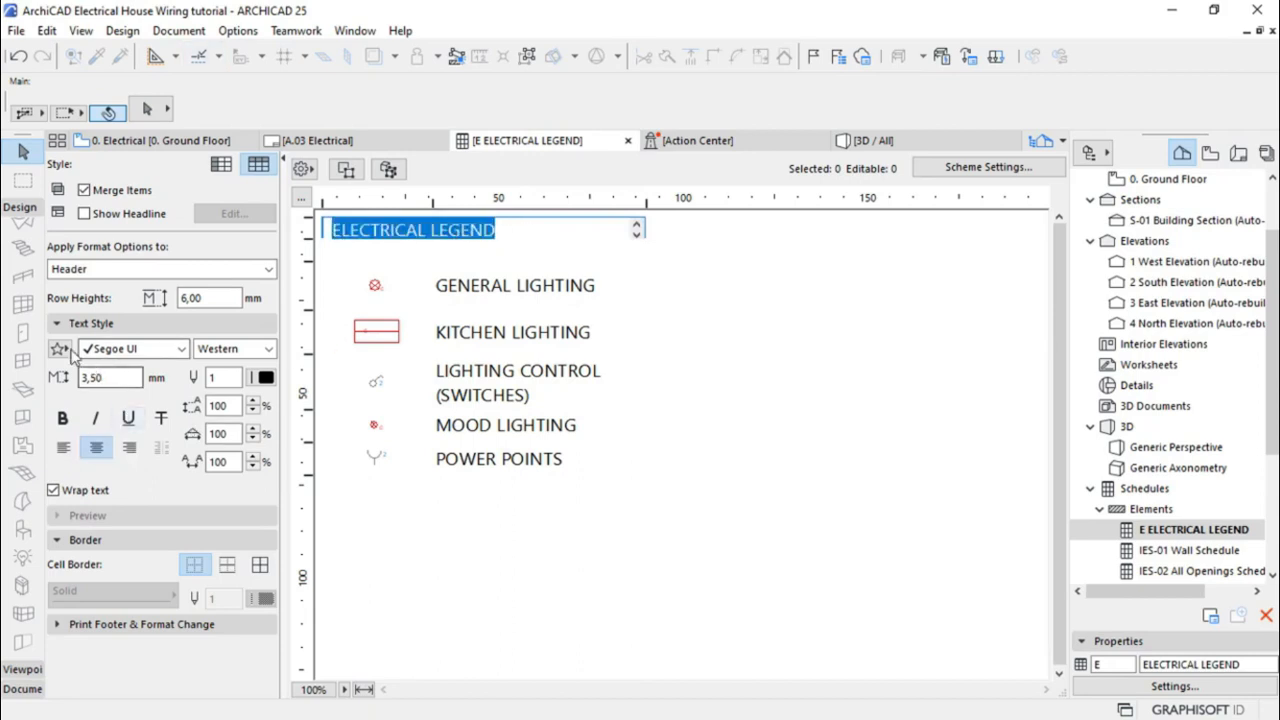
{"action": "left_click", "coordinate": [62, 418]}
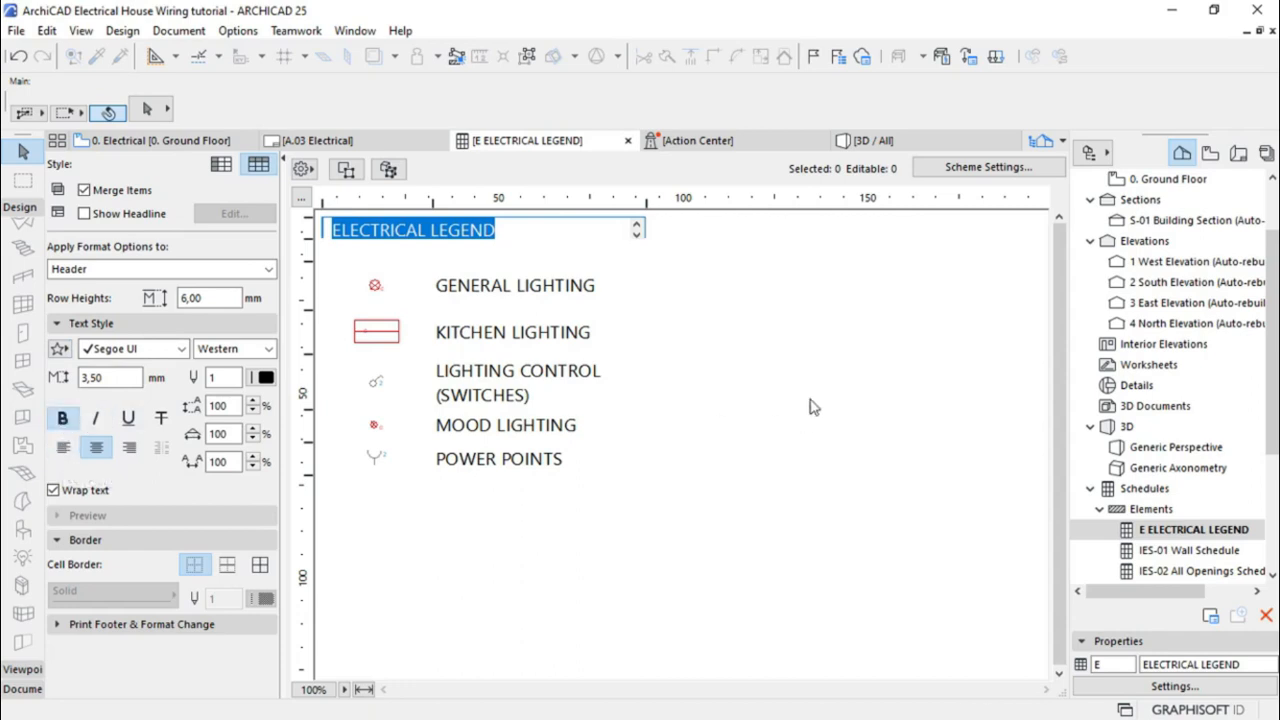
{"action": "left_click", "coordinate": [846, 353]}
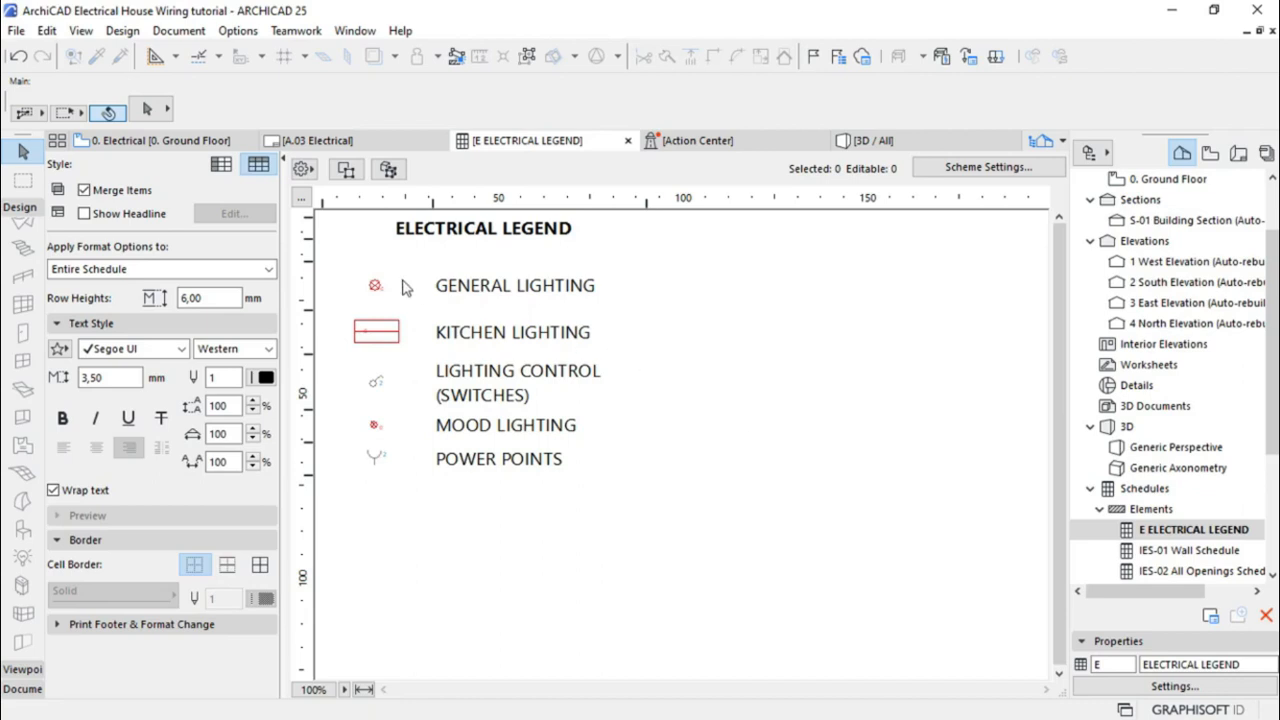
{"action": "left_click_drag", "start_coordinate": [308, 262], "coordinate": [310, 247]}
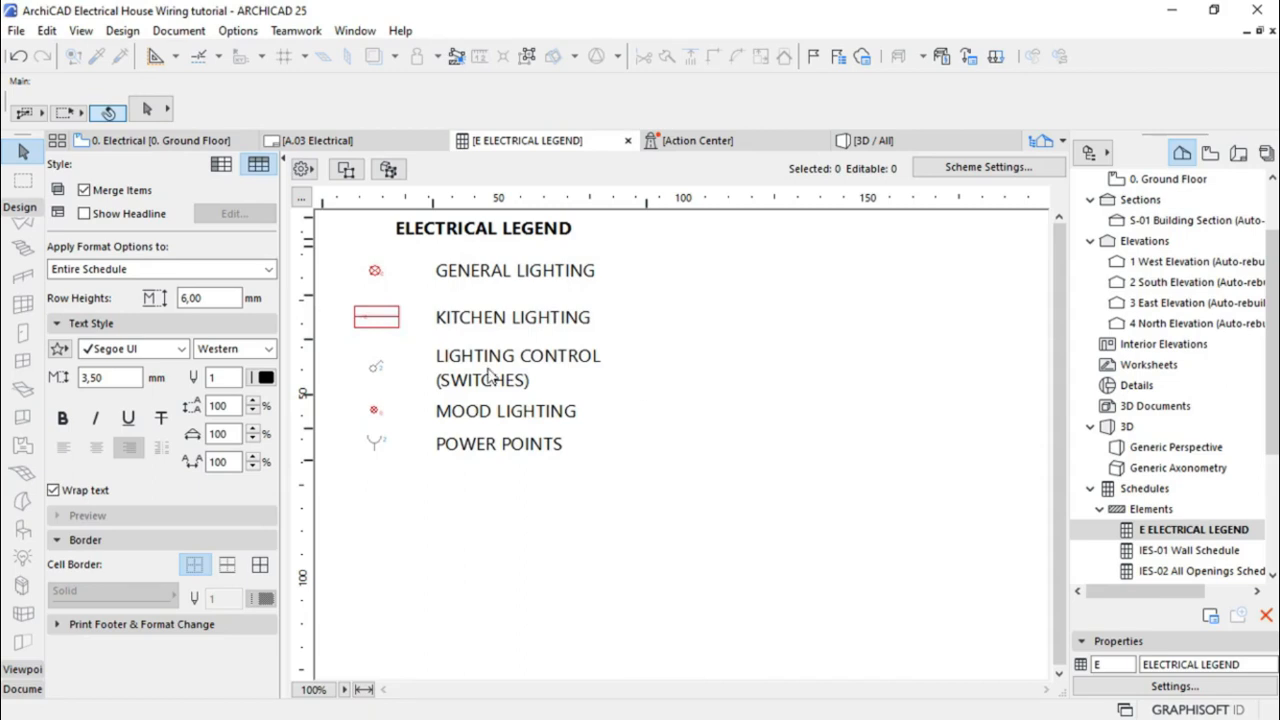
Tighten the legend row spacing slightly more and switch the Navigator to the View Map
{"action": "left_click", "coordinate": [358, 292]}
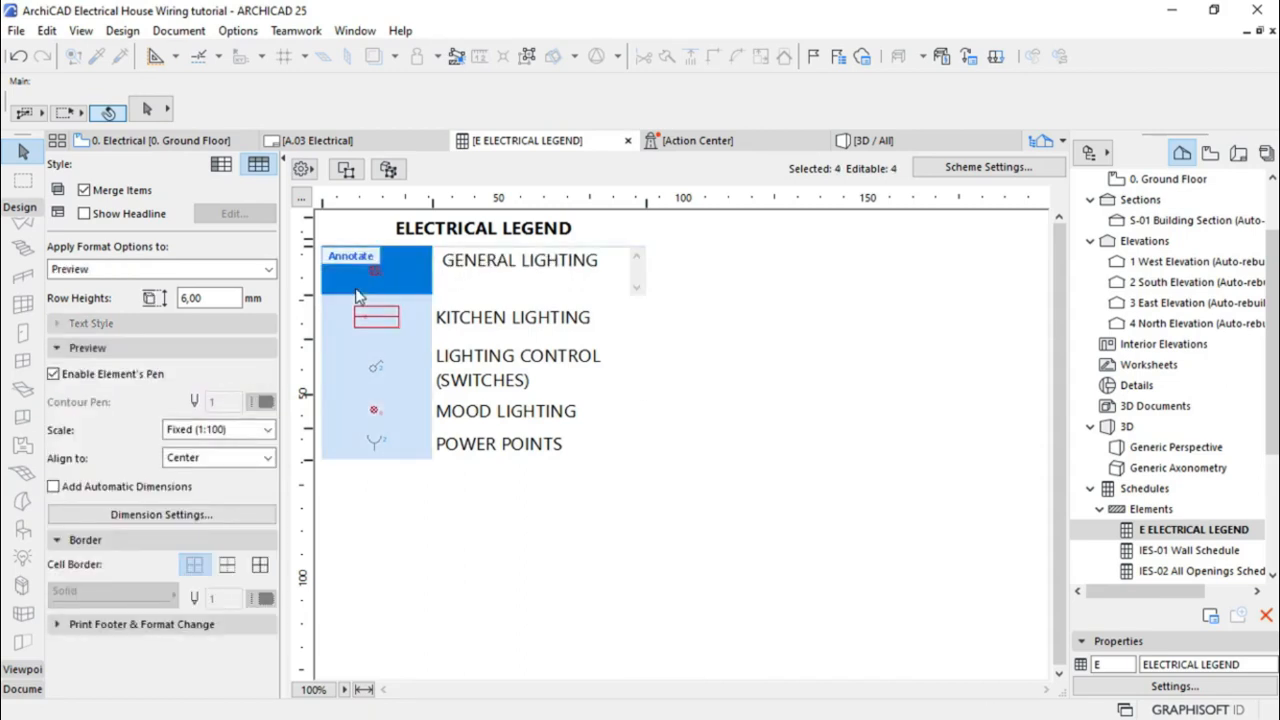
{"action": "left_click", "coordinate": [368, 357]}
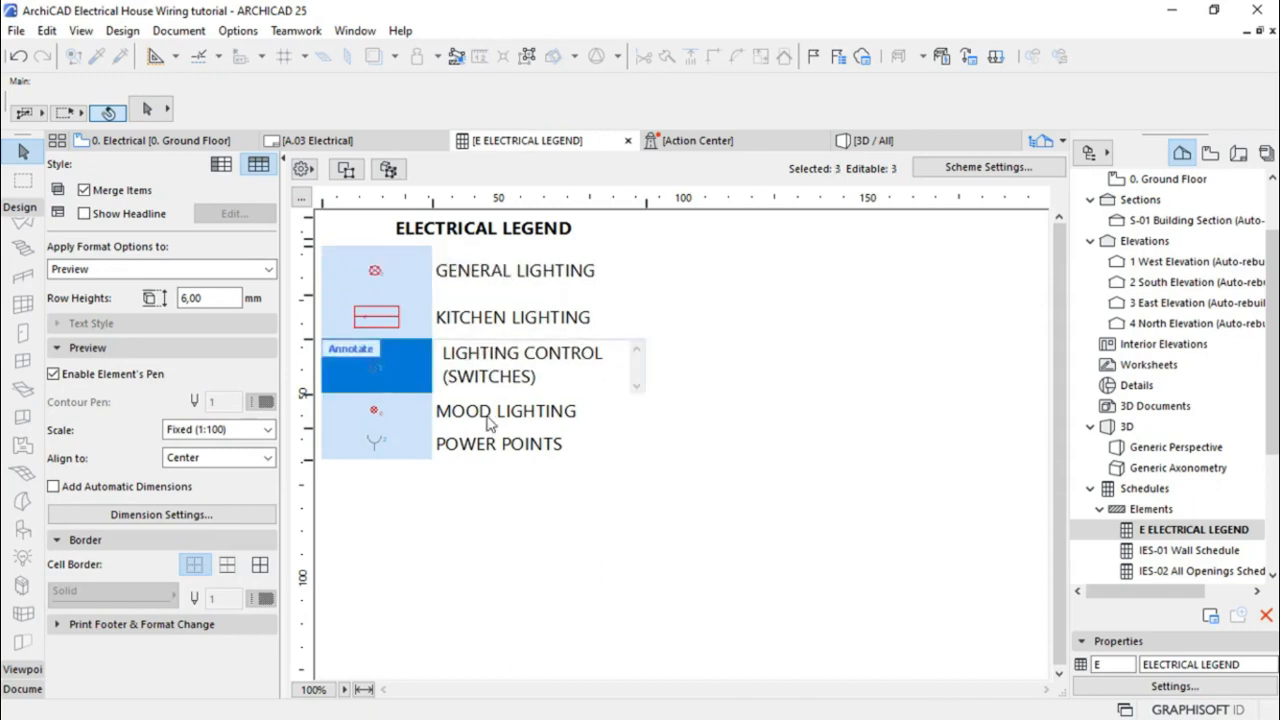
{"action": "left_click", "coordinate": [726, 424]}
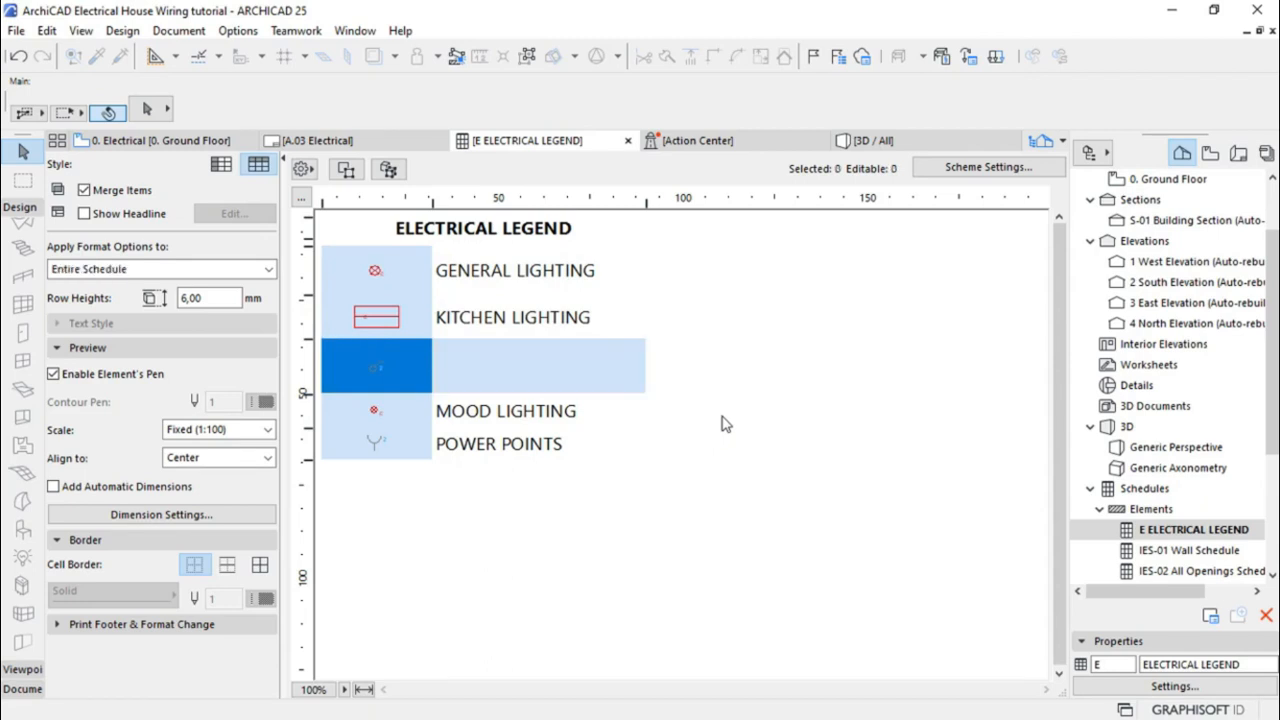
{"action": "left_click", "coordinate": [530, 315]}
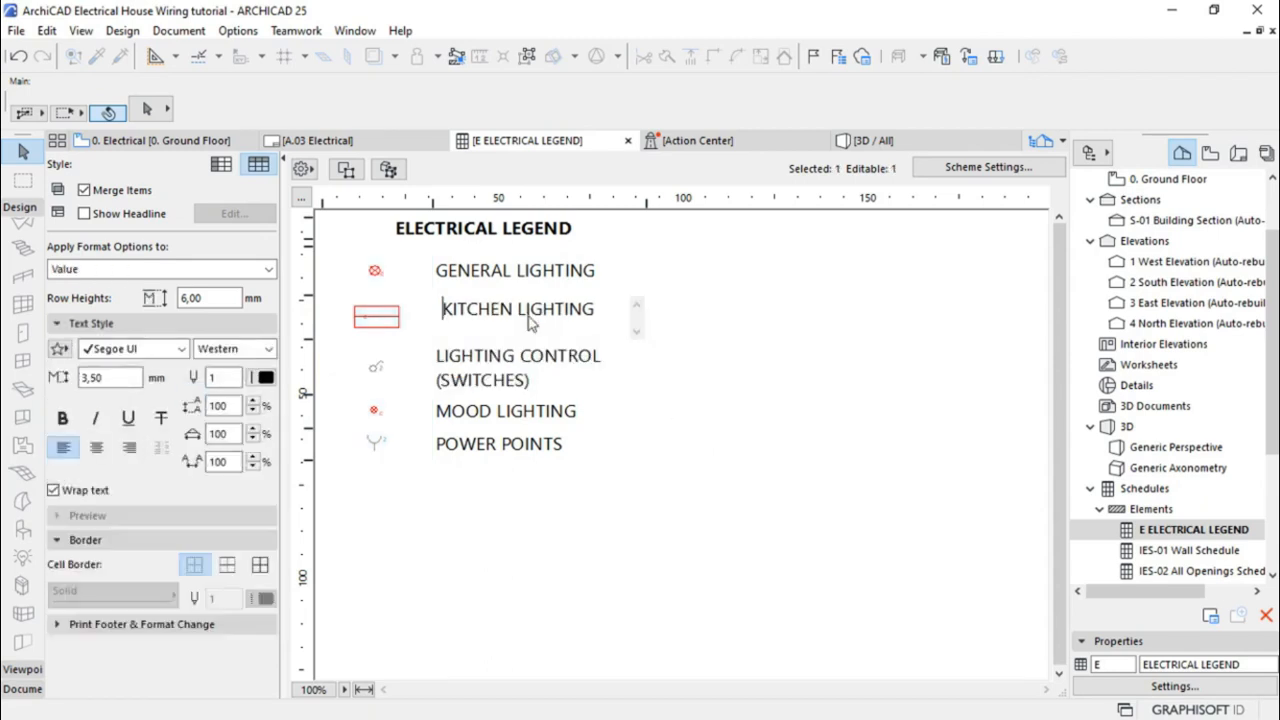
{"action": "left_click", "coordinate": [746, 374]}
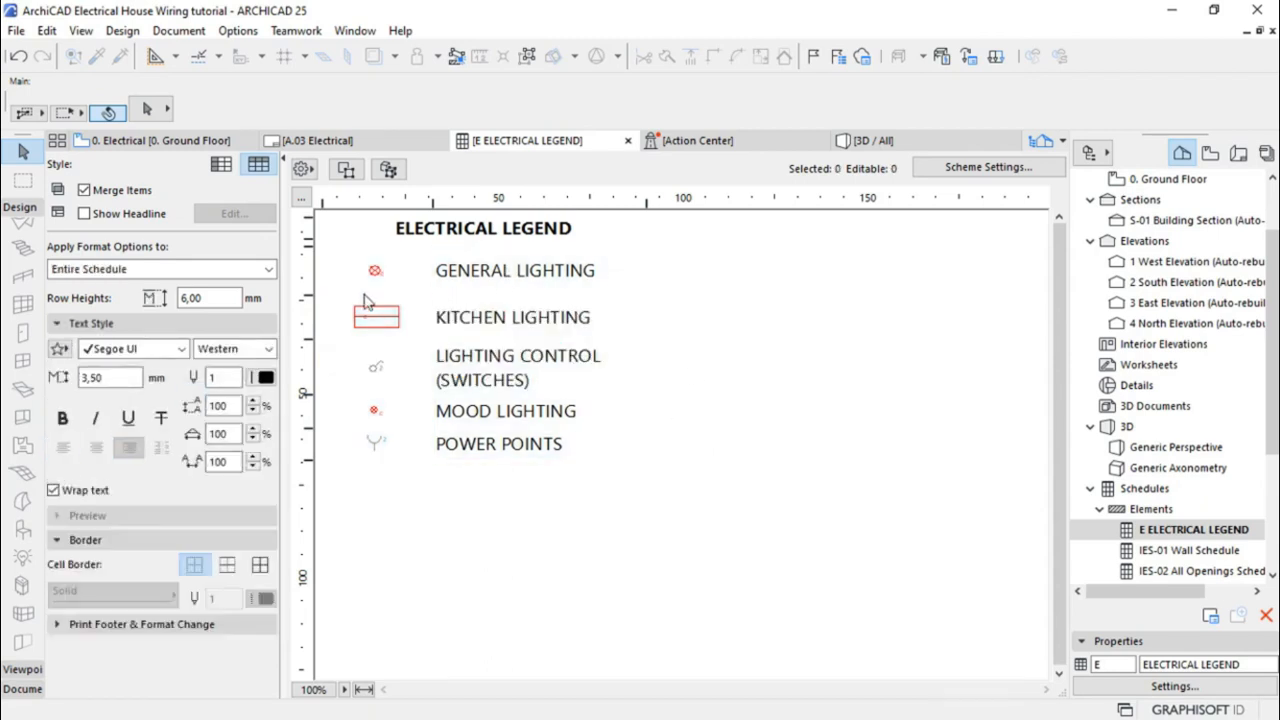
{"action": "left_click_drag", "start_coordinate": [310, 296], "coordinate": [307, 282]}
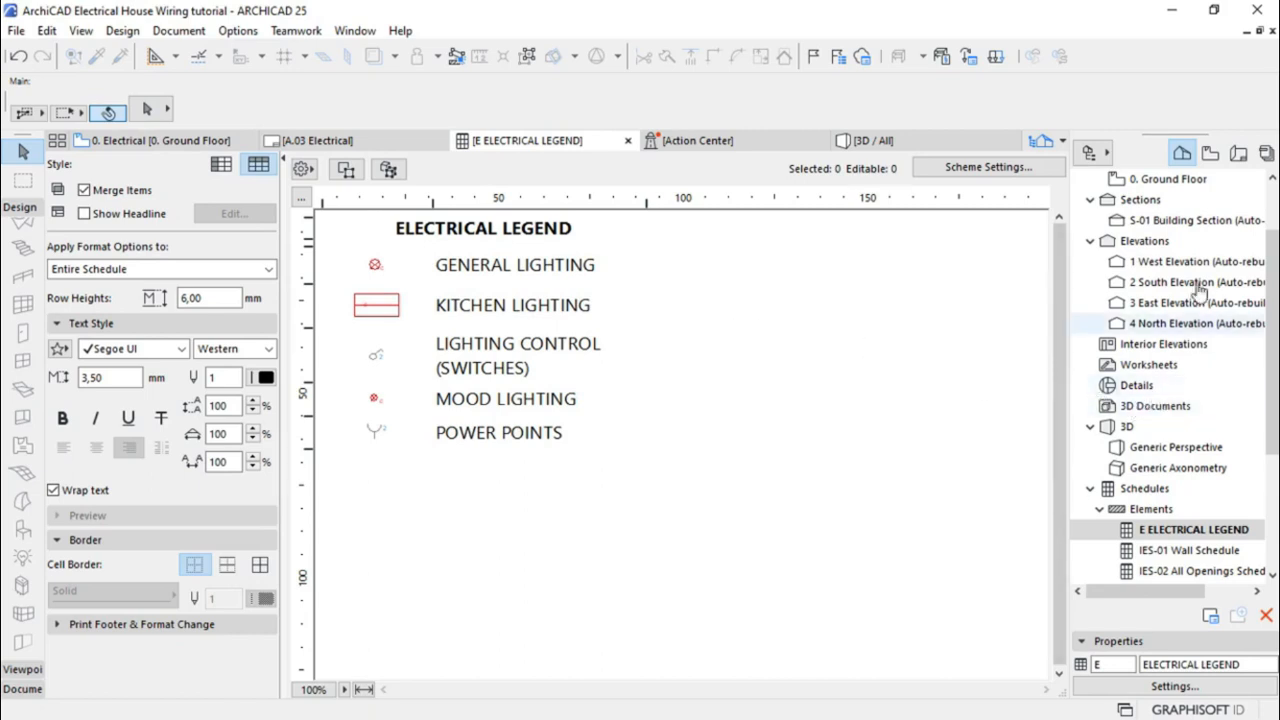
{"action": "left_click", "coordinate": [1210, 152]}
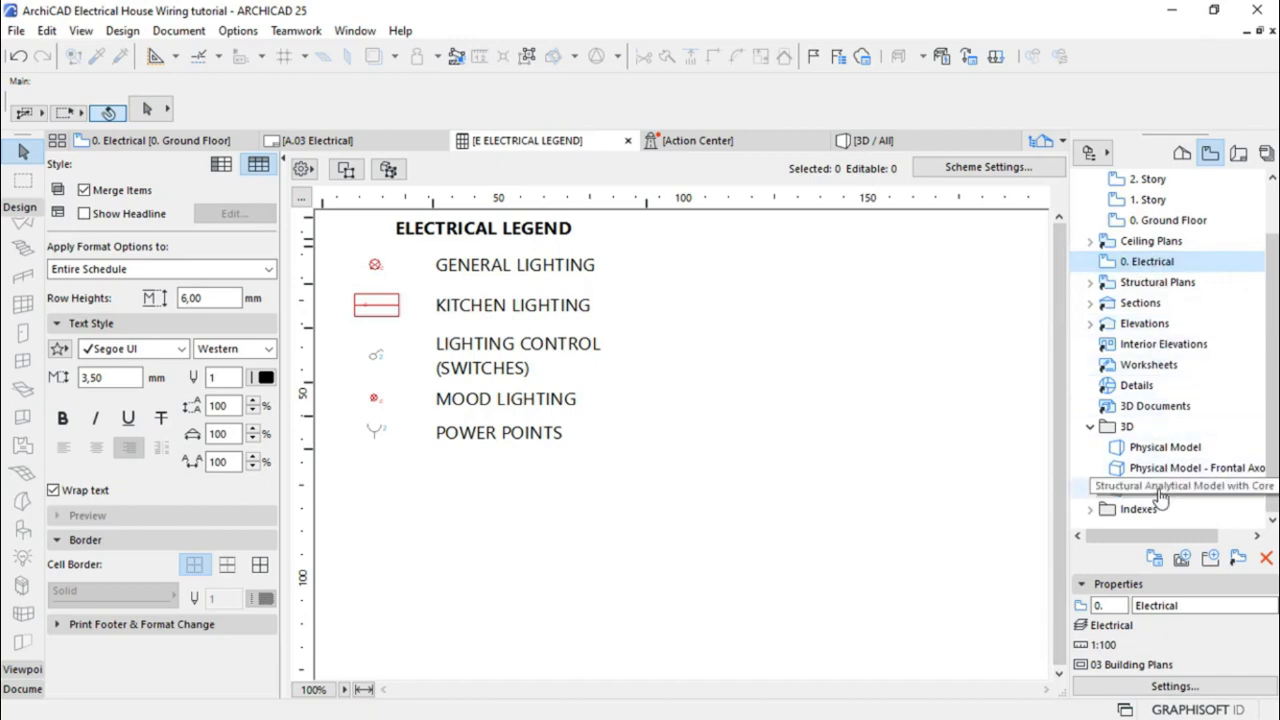
Save the legend as view E ELECTRICAL LEGEND and place it on the A.03 Electrical layout
{"action": "left_click", "coordinate": [1181, 560]}
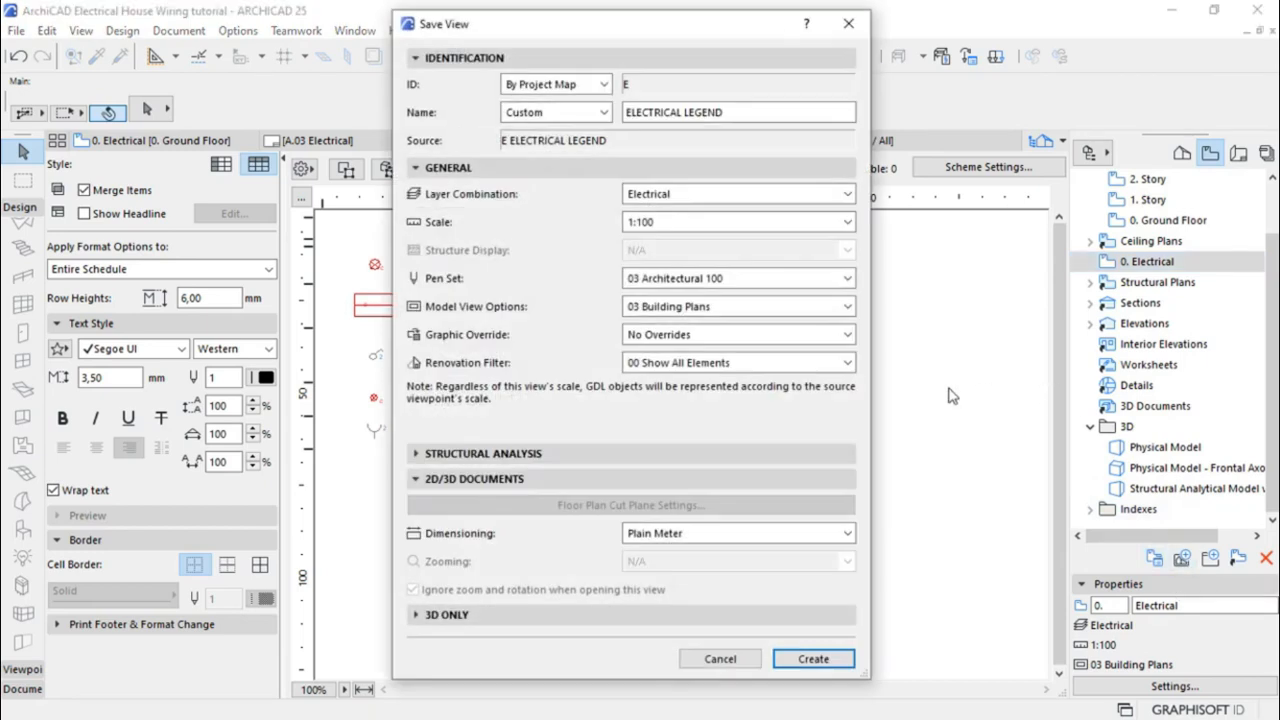
{"action": "left_click", "coordinate": [803, 660]}
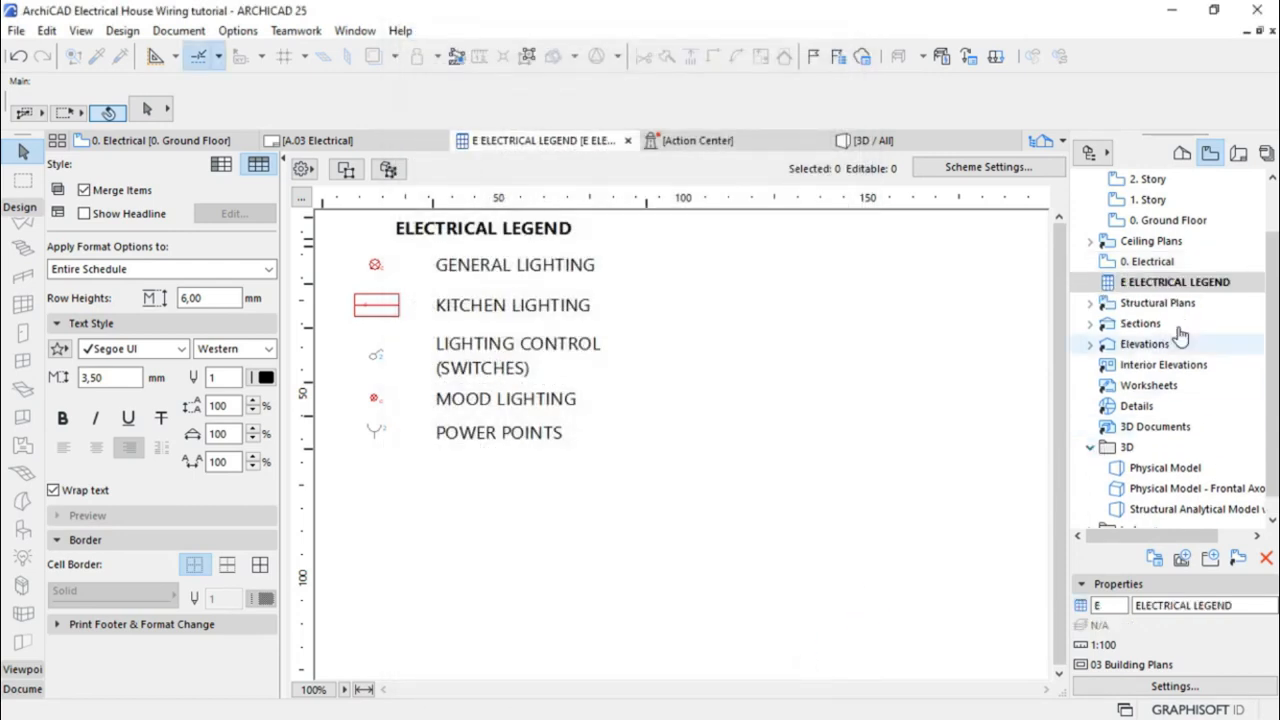
{"action": "left_click", "coordinate": [1239, 158]}
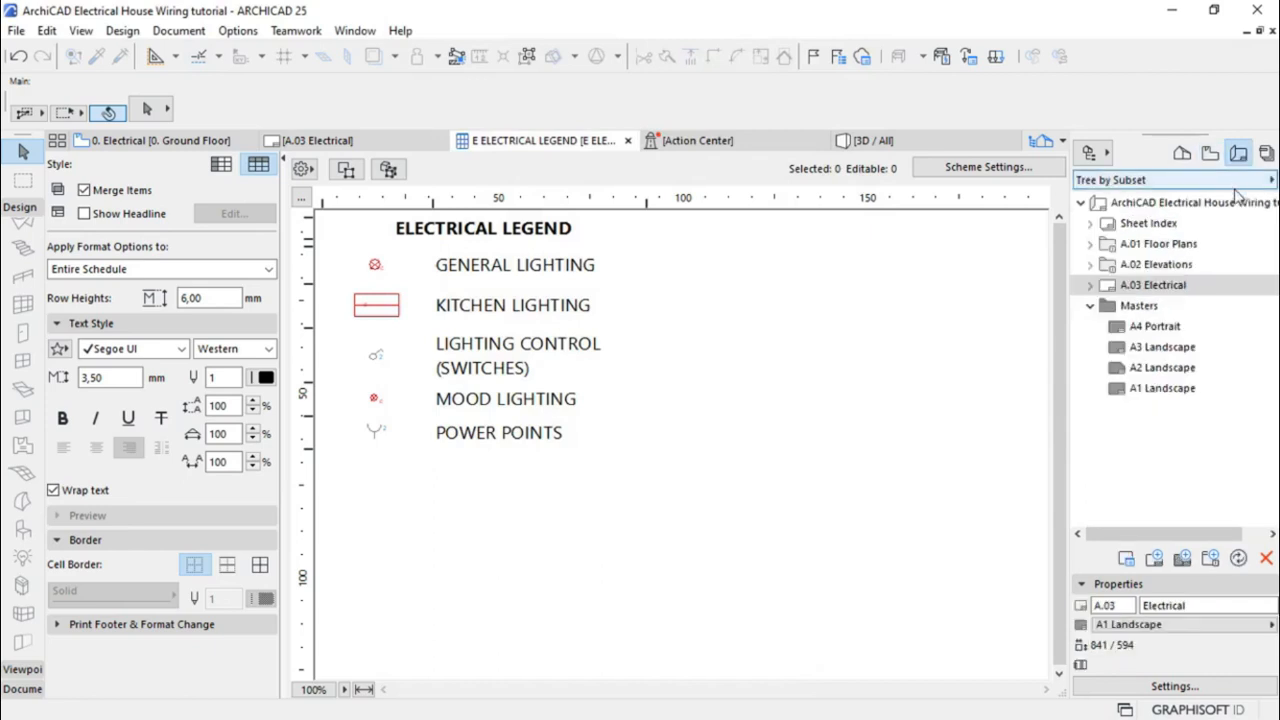
{"action": "double_click", "coordinate": [1153, 286]}
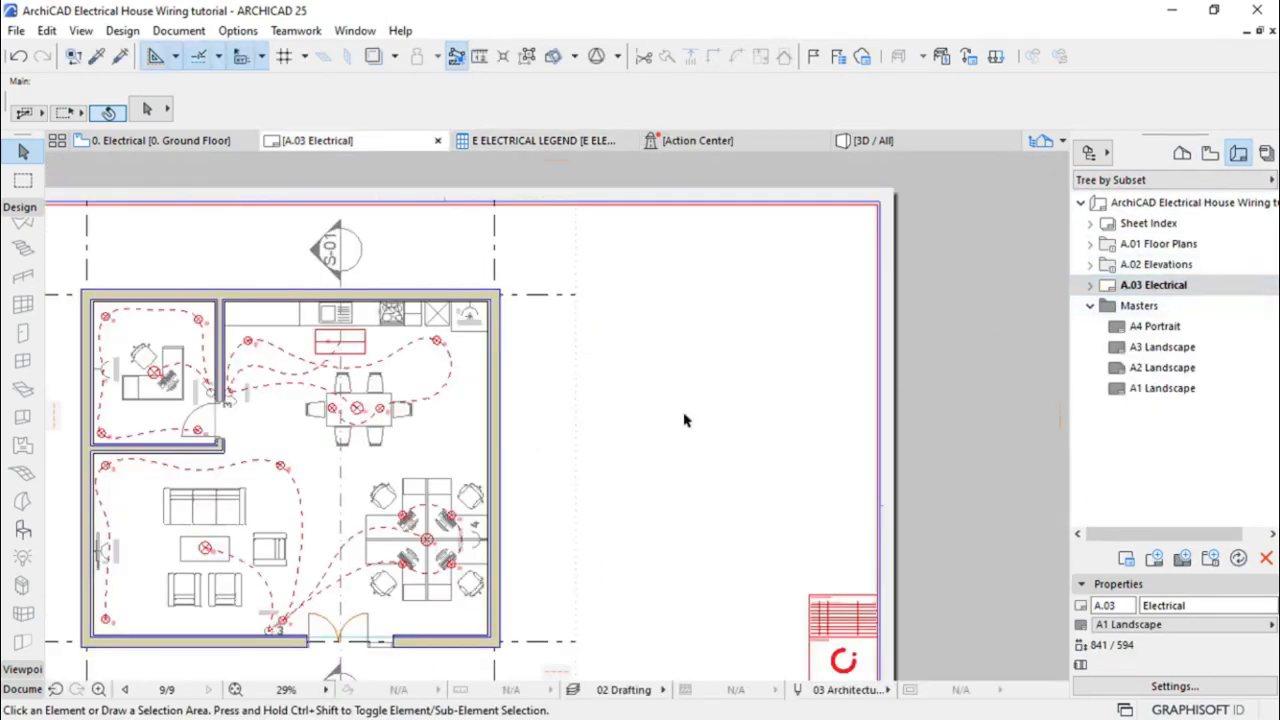
{"action": "left_click", "coordinate": [1209, 156]}
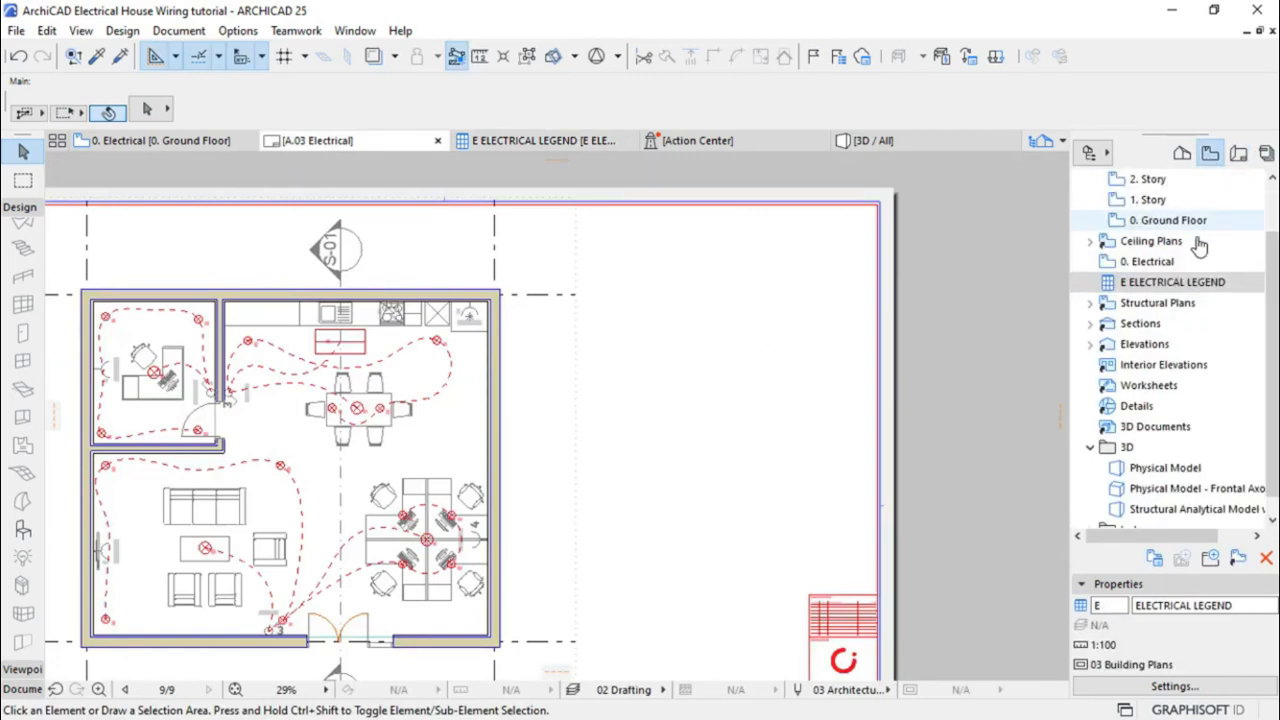
{"action": "mouse_move", "coordinate": [1140, 290]}
{"action": "left_mouse_down"}
{"action": "mouse_move", "coordinate": [840, 300]}
{"action": "mouse_move", "coordinate": [680, 370]}
{"action": "mouse_move", "coordinate": [672, 389]}
{"action": "left_mouse_up"}
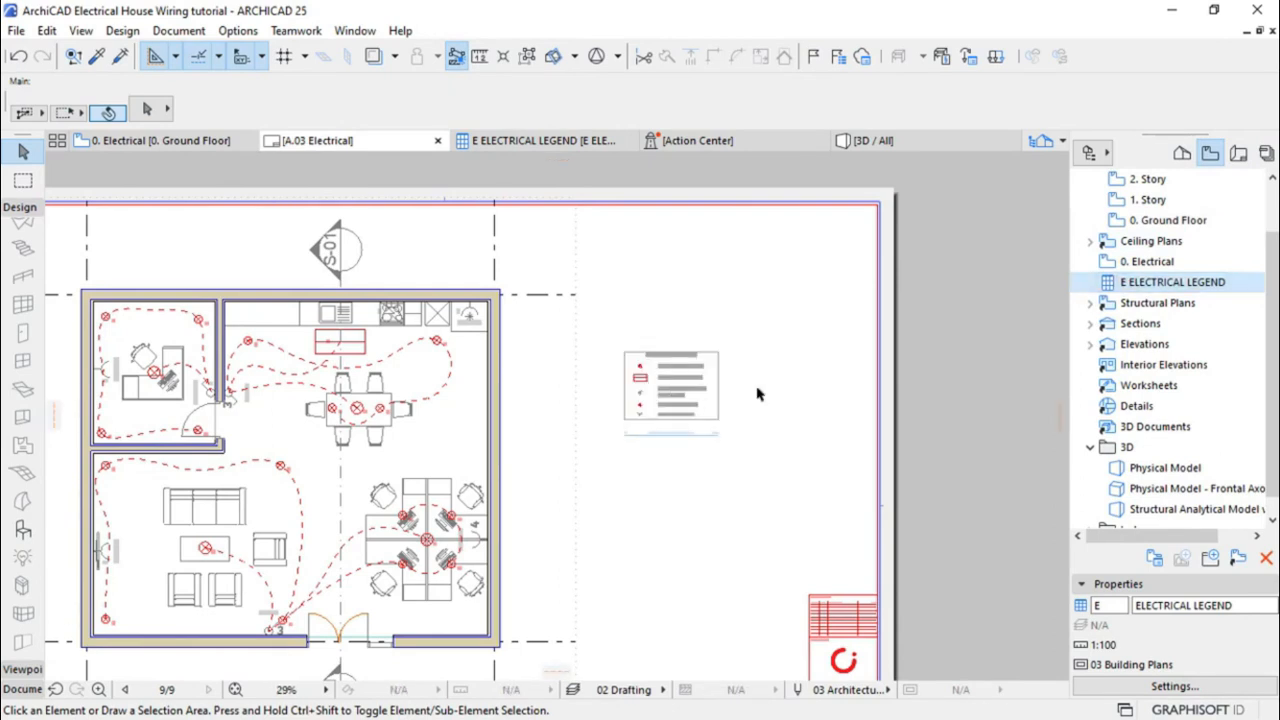
Set the placed legend drawing's Title Type to No Title in the Info Box
{"action": "scroll", "coordinate": [722, 388], "scroll_direction": "up", "scroll_amount": 4}
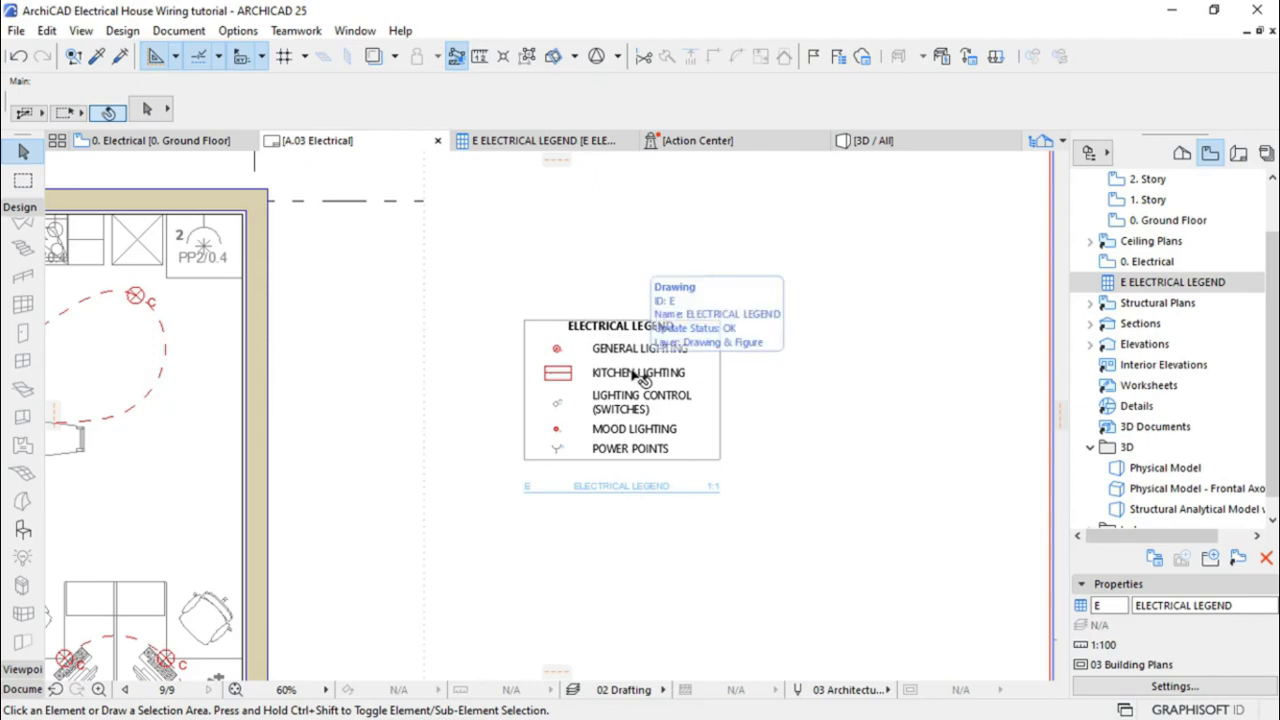
{"action": "left_click", "coordinate": [660, 300]}
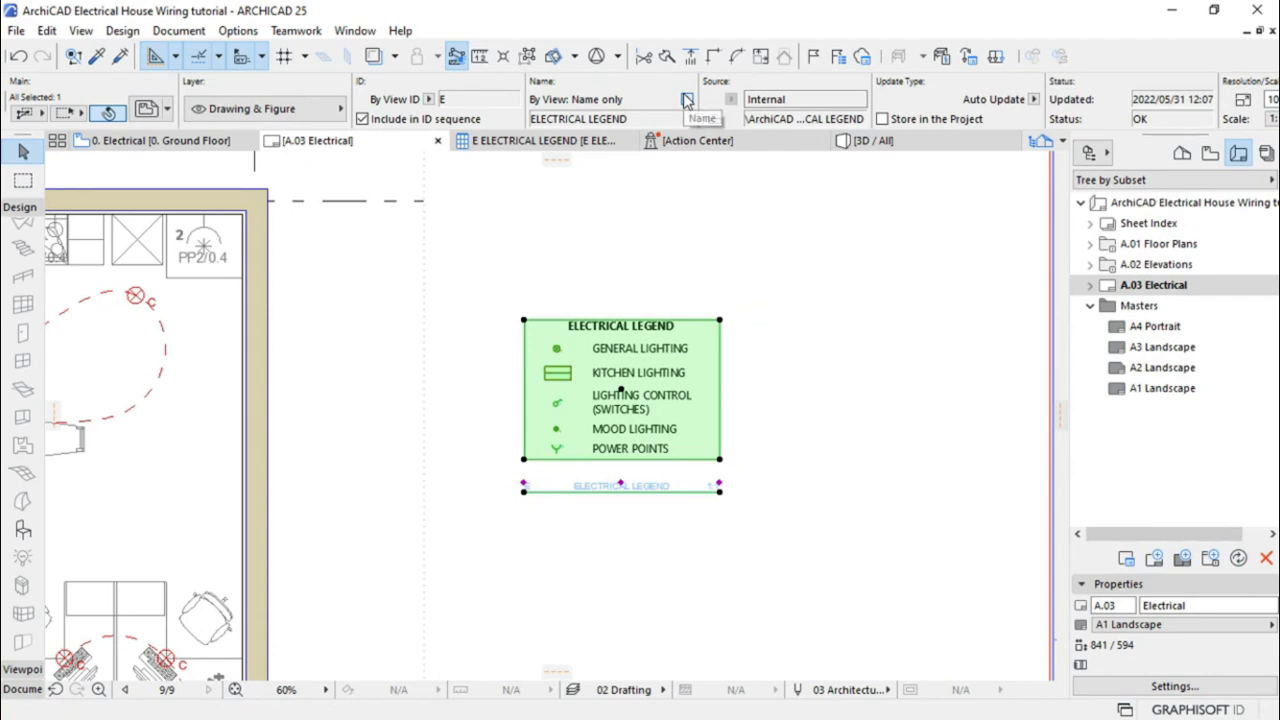
{"action": "scroll", "coordinate": [685, 100], "scroll_direction": "down", "scroll_amount": 6}
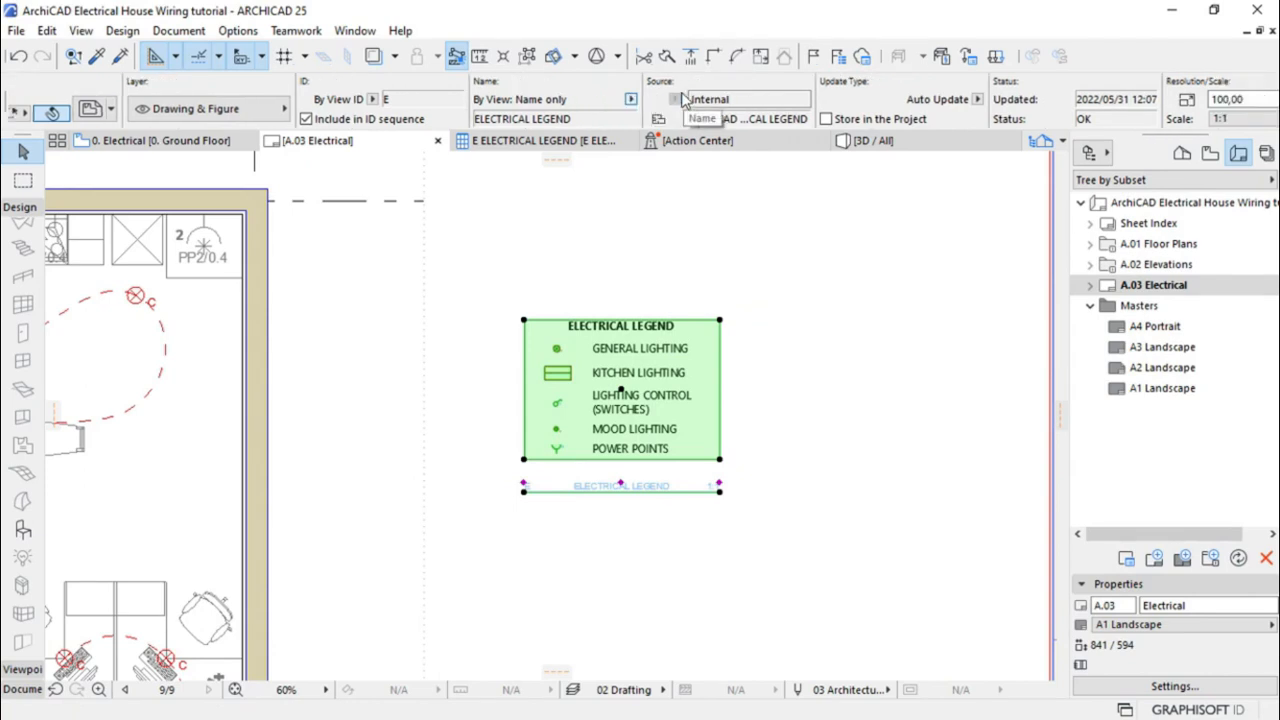
{"action": "scroll", "coordinate": [683, 103], "scroll_direction": "down", "scroll_amount": 8}
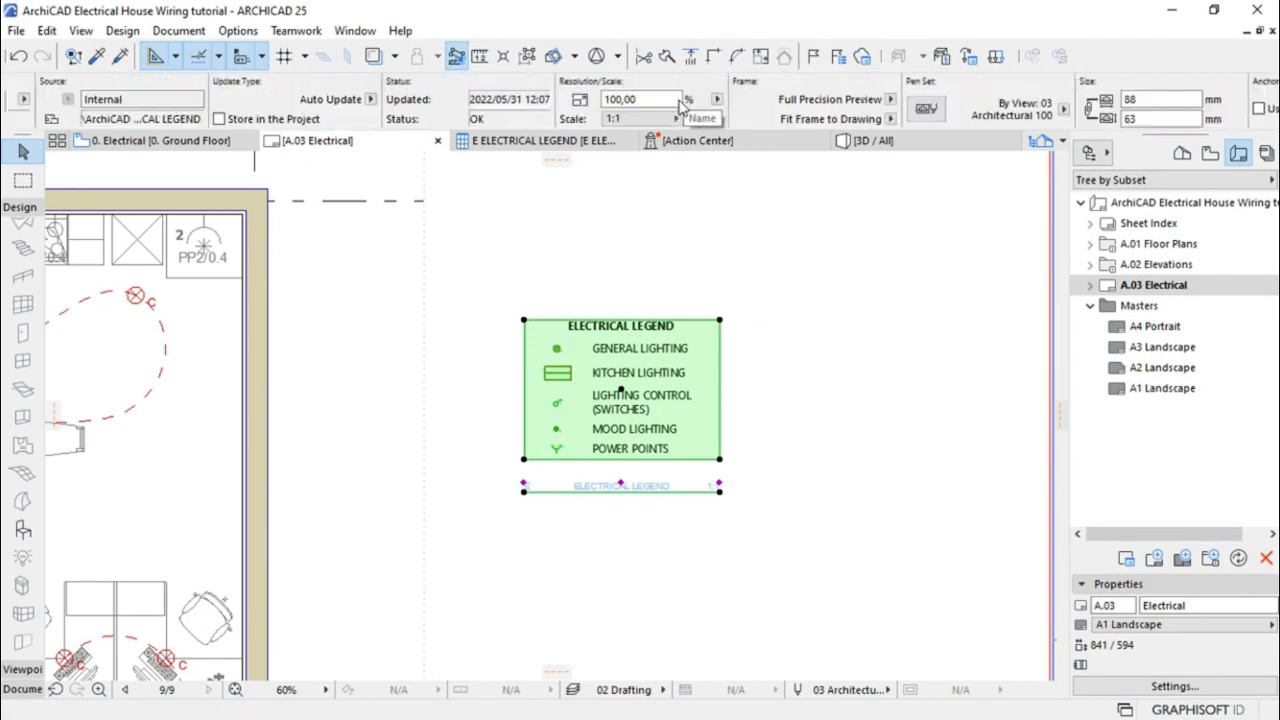
{"action": "scroll", "coordinate": [683, 110], "scroll_direction": "down", "scroll_amount": 3}
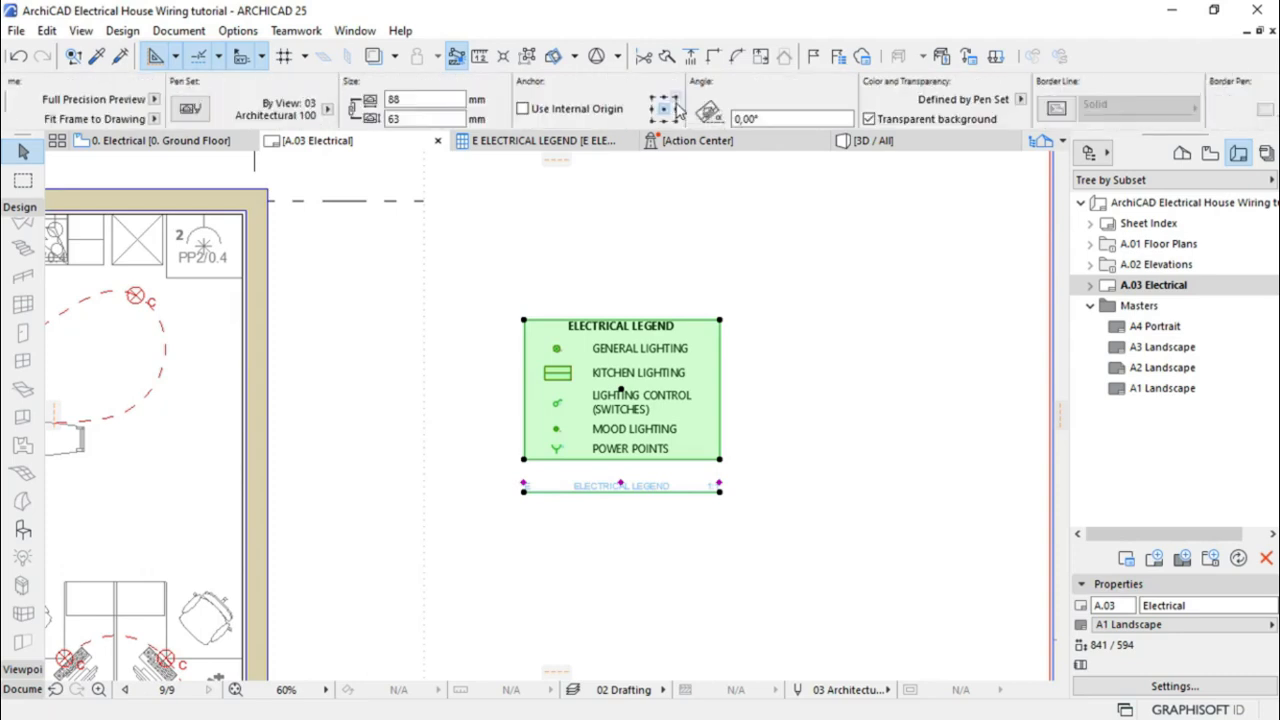
{"action": "scroll", "coordinate": [678, 110], "scroll_direction": "down", "scroll_amount": 6}
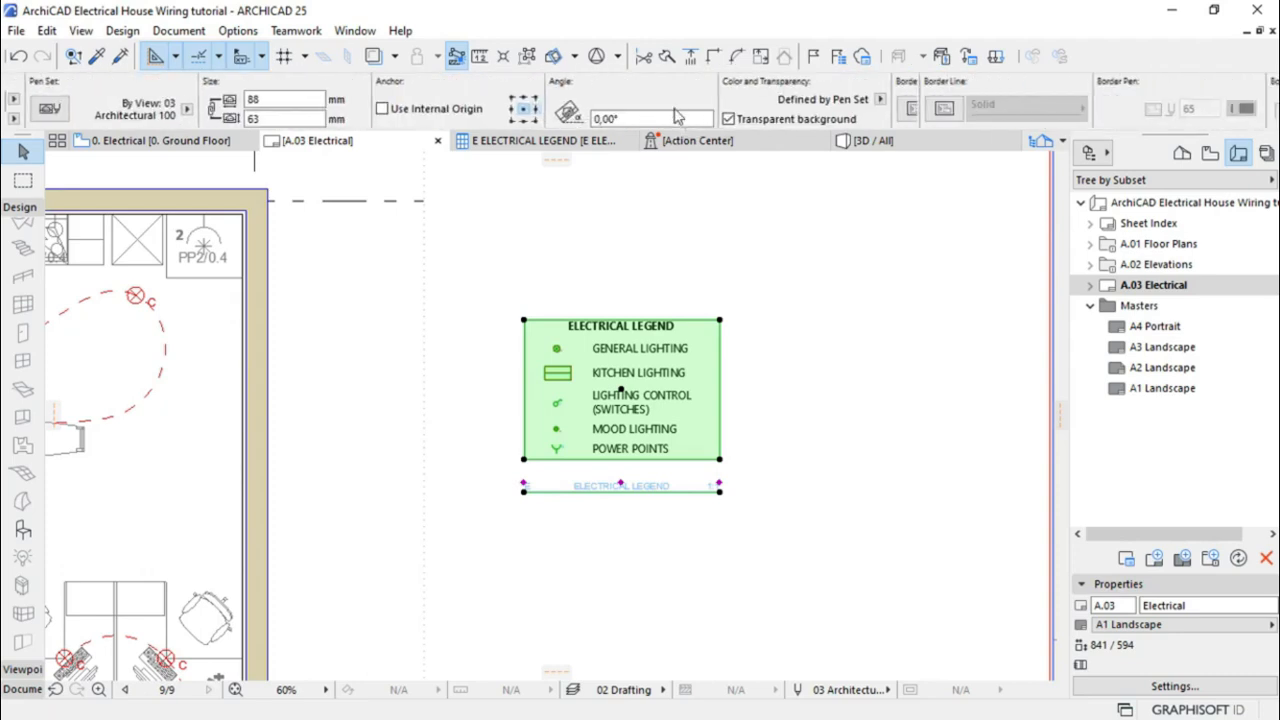
{"action": "scroll", "coordinate": [677, 114], "scroll_direction": "down", "scroll_amount": 6}
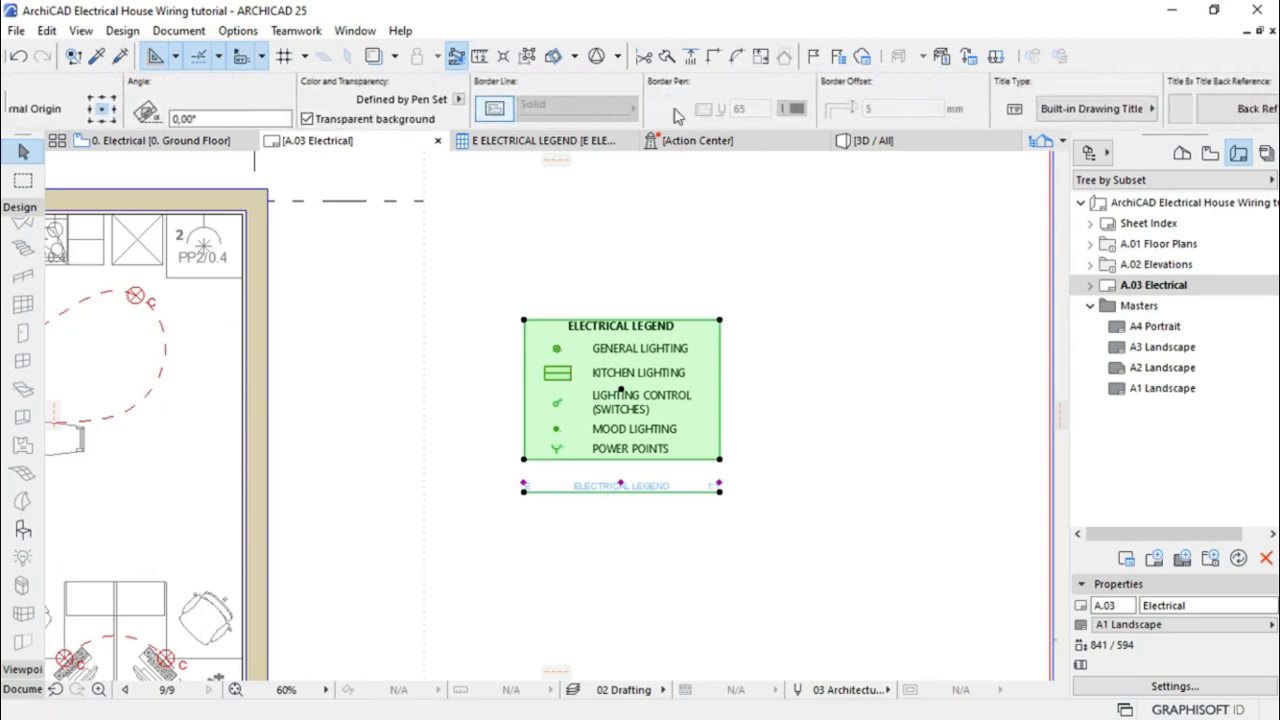
{"action": "scroll", "coordinate": [677, 113], "scroll_direction": "down", "scroll_amount": 4}
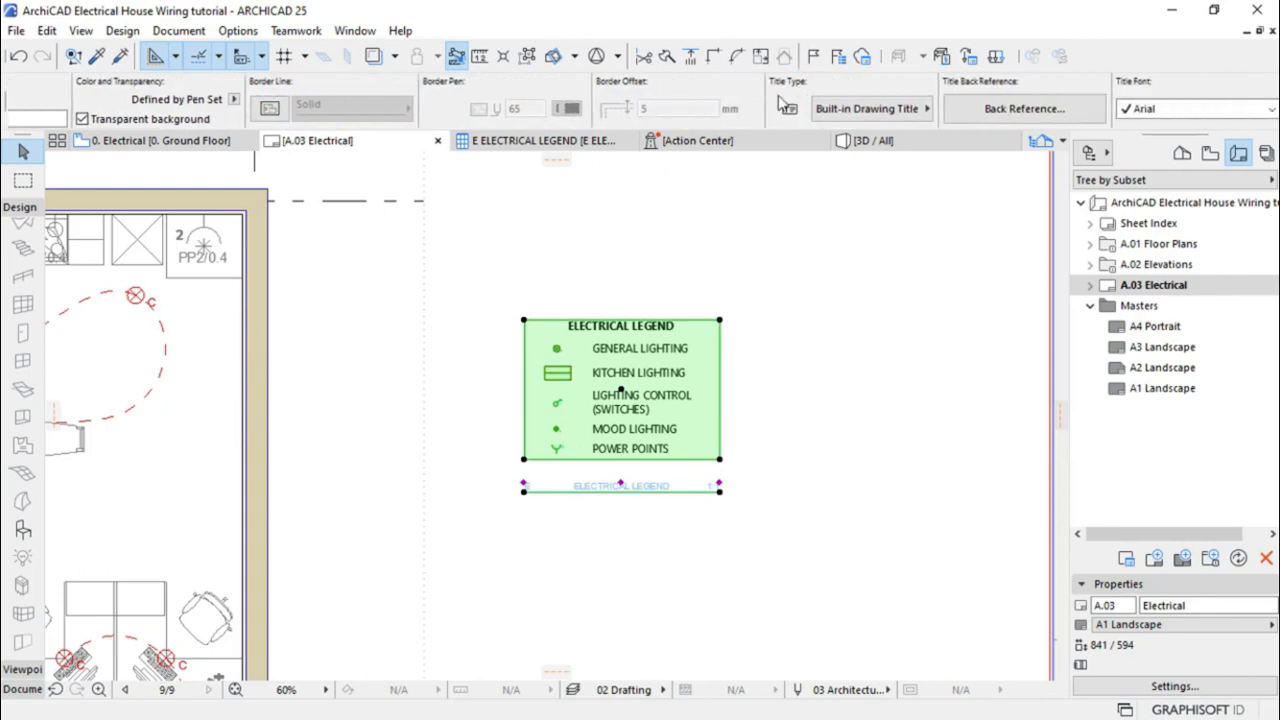
{"action": "left_click", "coordinate": [866, 109]}
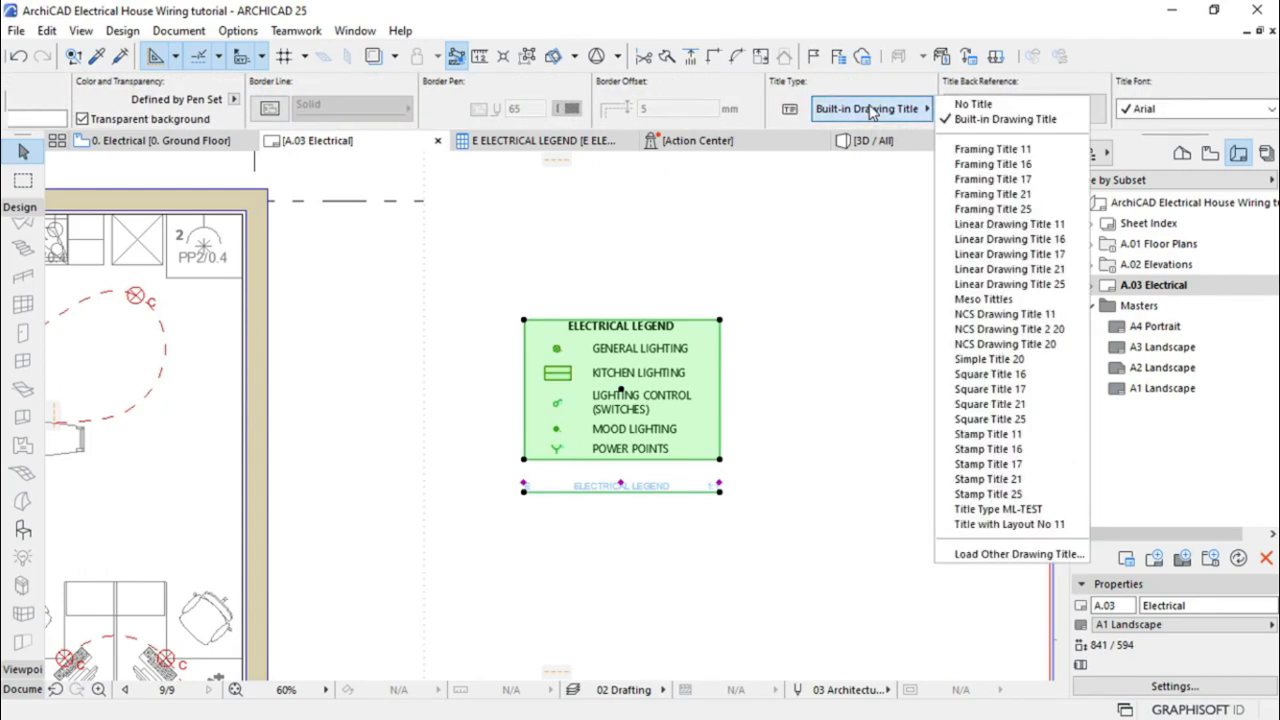
{"action": "left_click", "coordinate": [999, 105]}
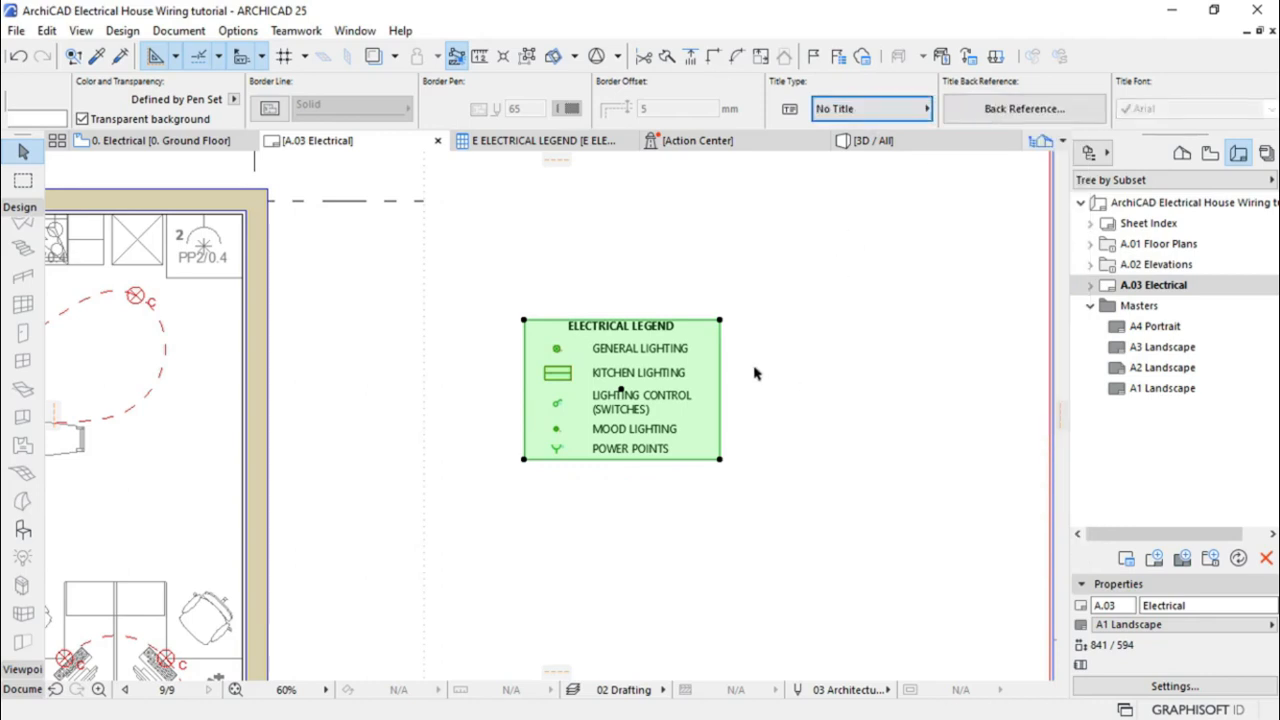
{"action": "scroll", "coordinate": [652, 376], "scroll_direction": "down", "scroll_amount": 4}
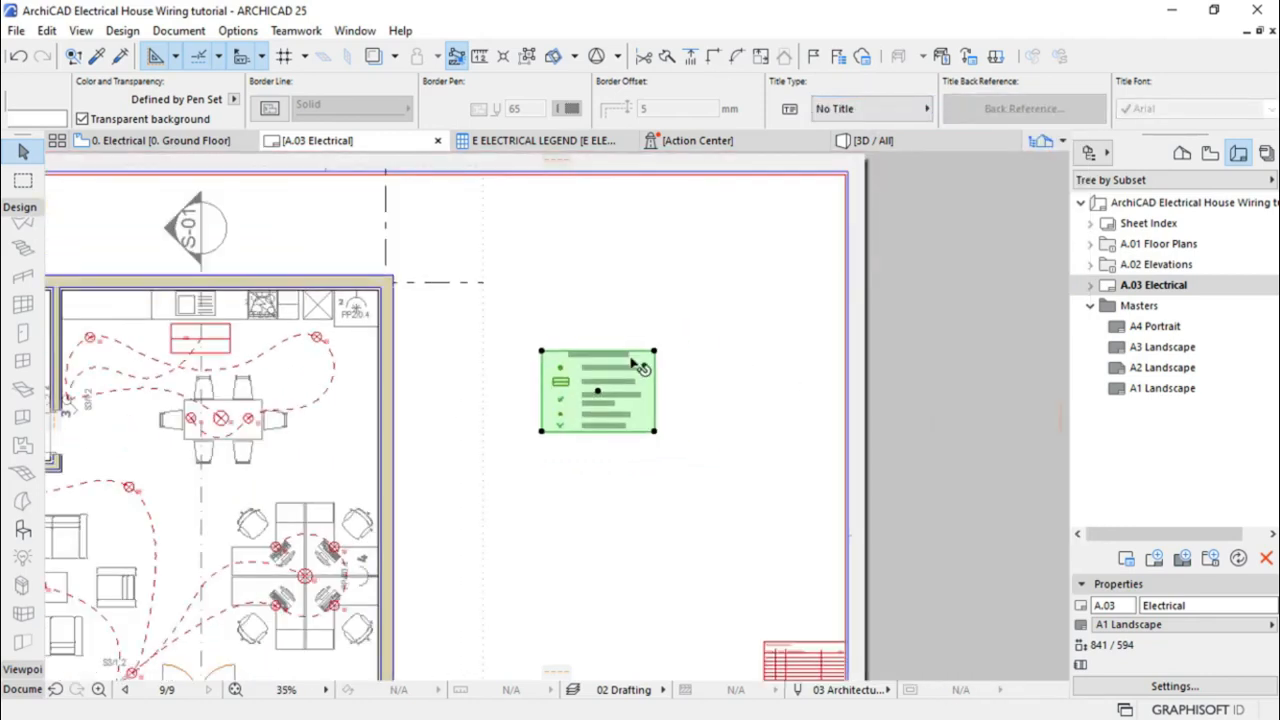
Enlarge the legend drawing by resizing it from its top-right corner
{"action": "left_click", "coordinate": [655, 353]}
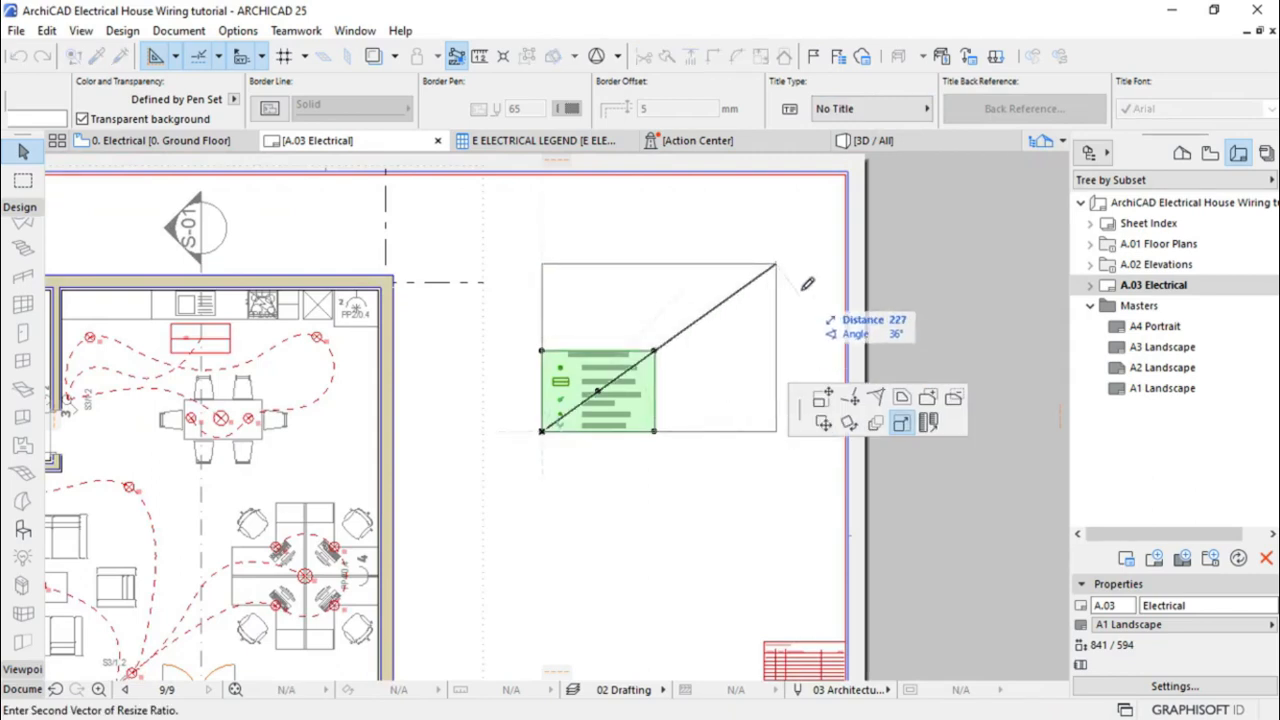
{"action": "left_click", "coordinate": [823, 240]}
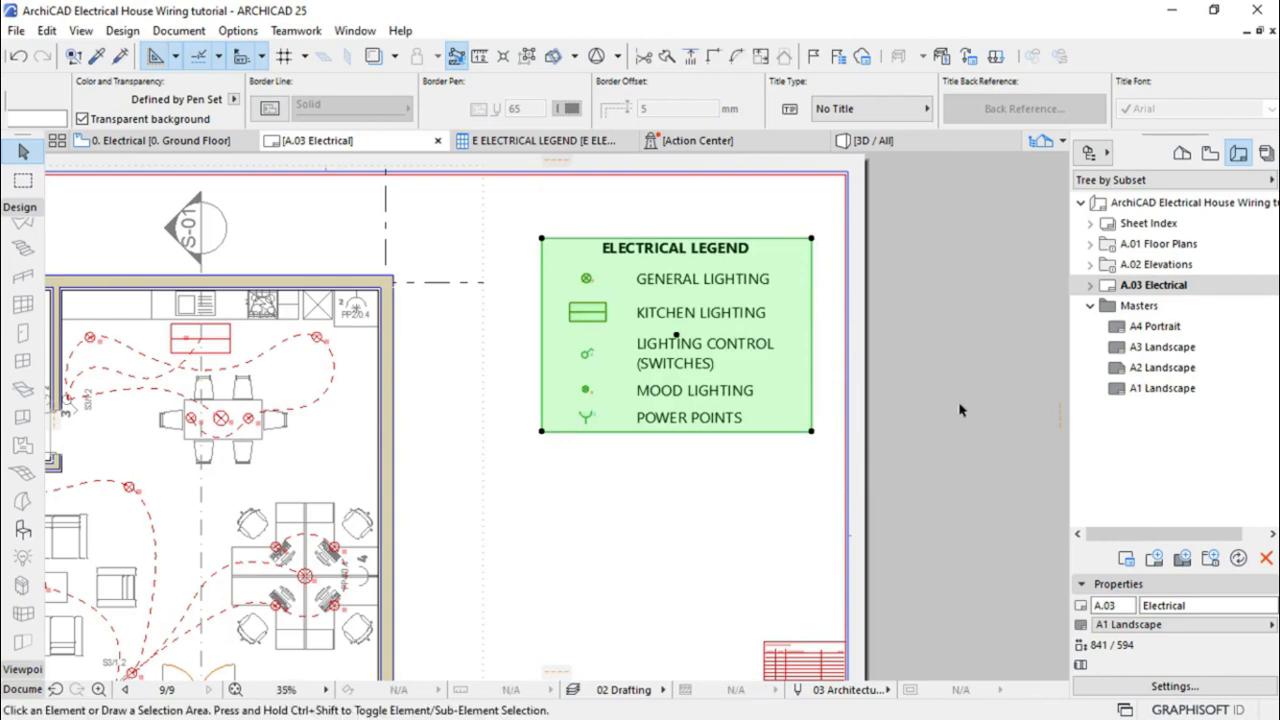
{"action": "left_click", "coordinate": [965, 280]}
{"action": "scroll", "coordinate": [860, 295], "scroll_direction": "down", "scroll_amount": 3}
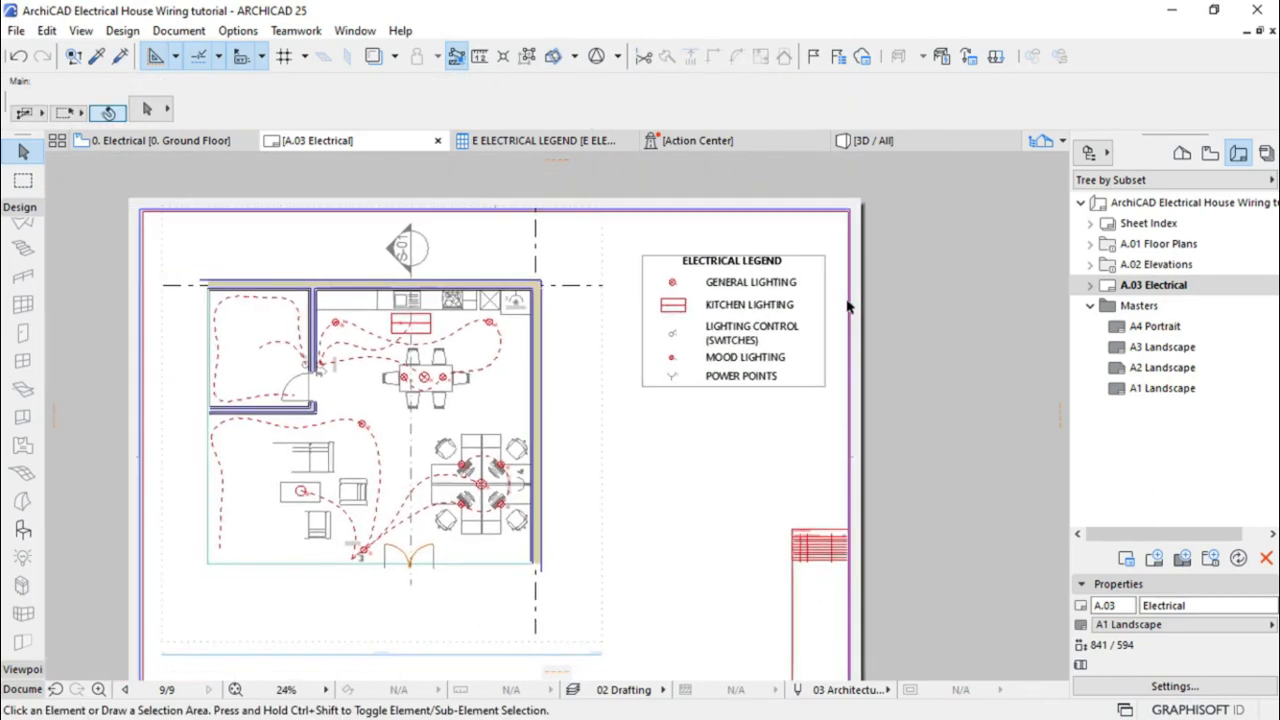
Move the legend drawing slightly lower beside the wiring plan
{"action": "left_click", "coordinate": [775, 300]}
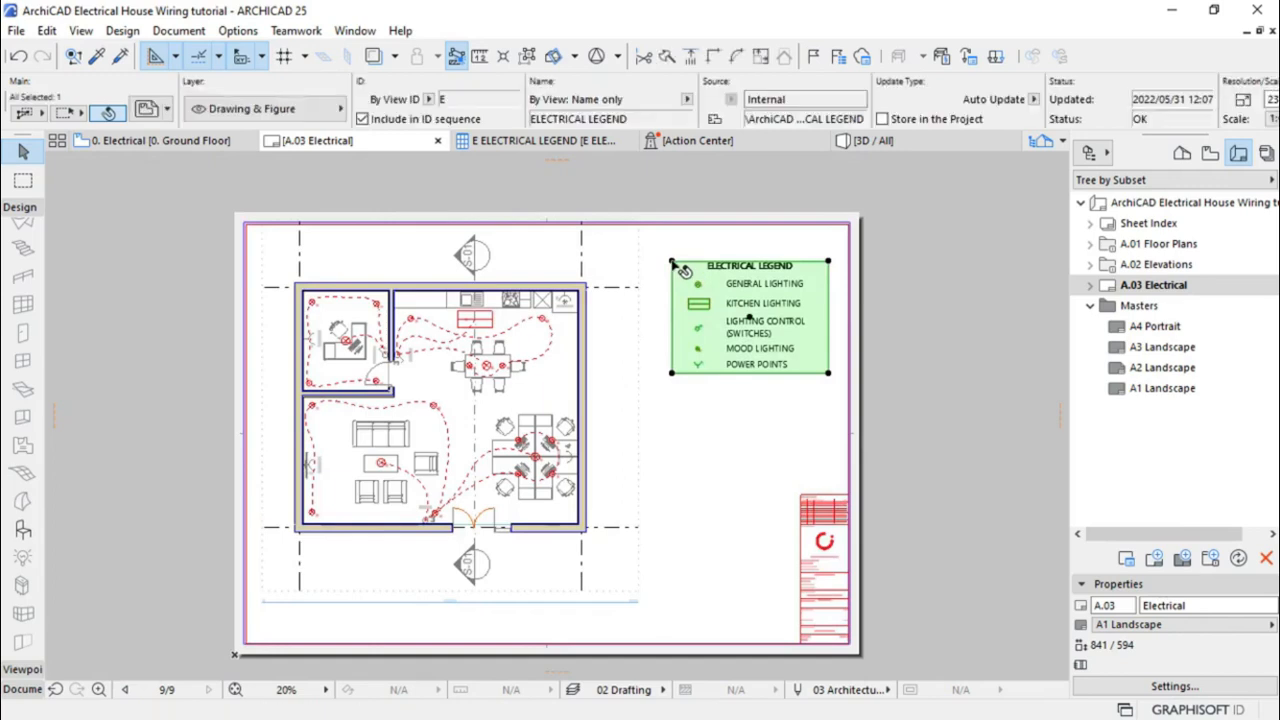
{"action": "left_click", "coordinate": [682, 268]}
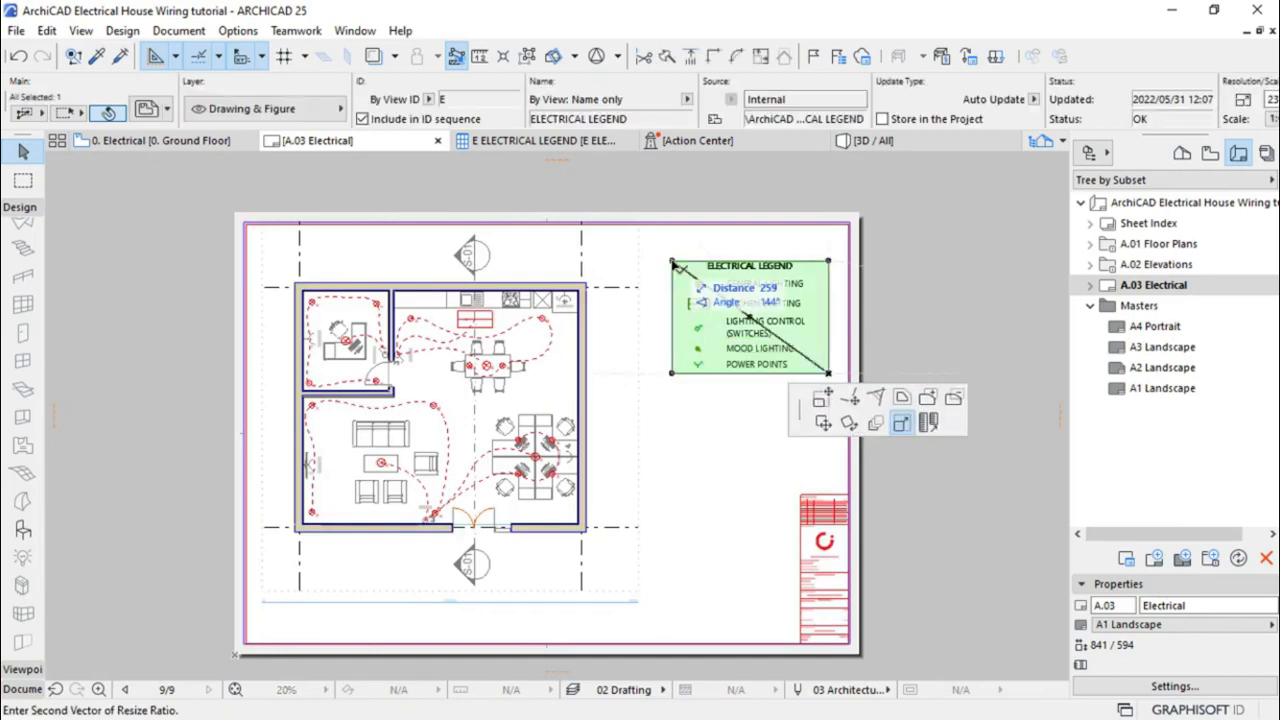
{"action": "left_click", "coordinate": [823, 423]}
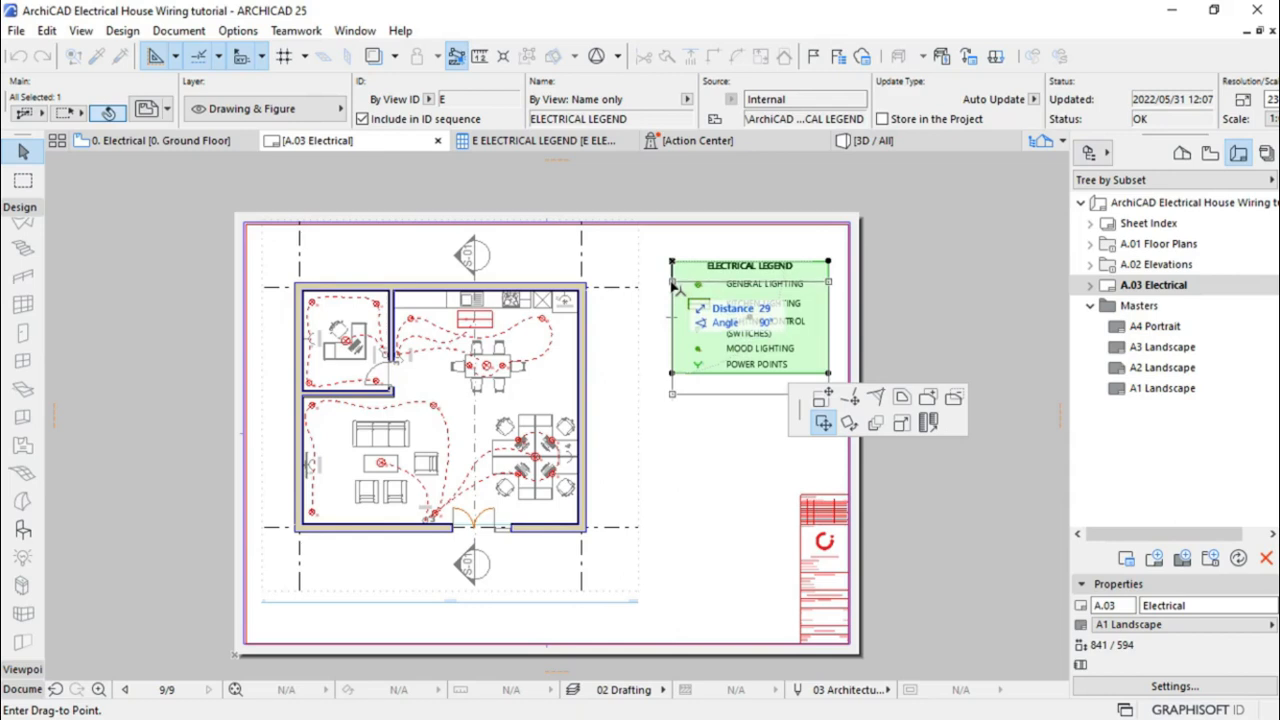
{"action": "left_click", "coordinate": [676, 298]}
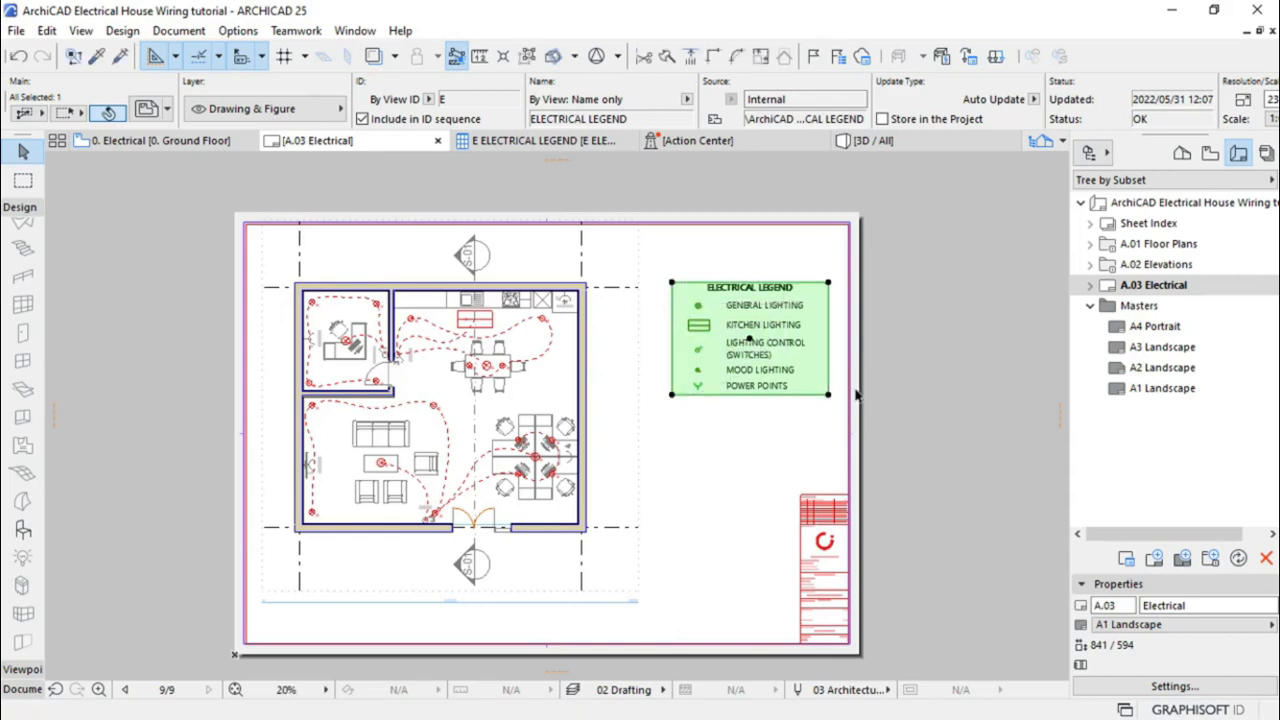
{"action": "left_click", "coordinate": [924, 358]}
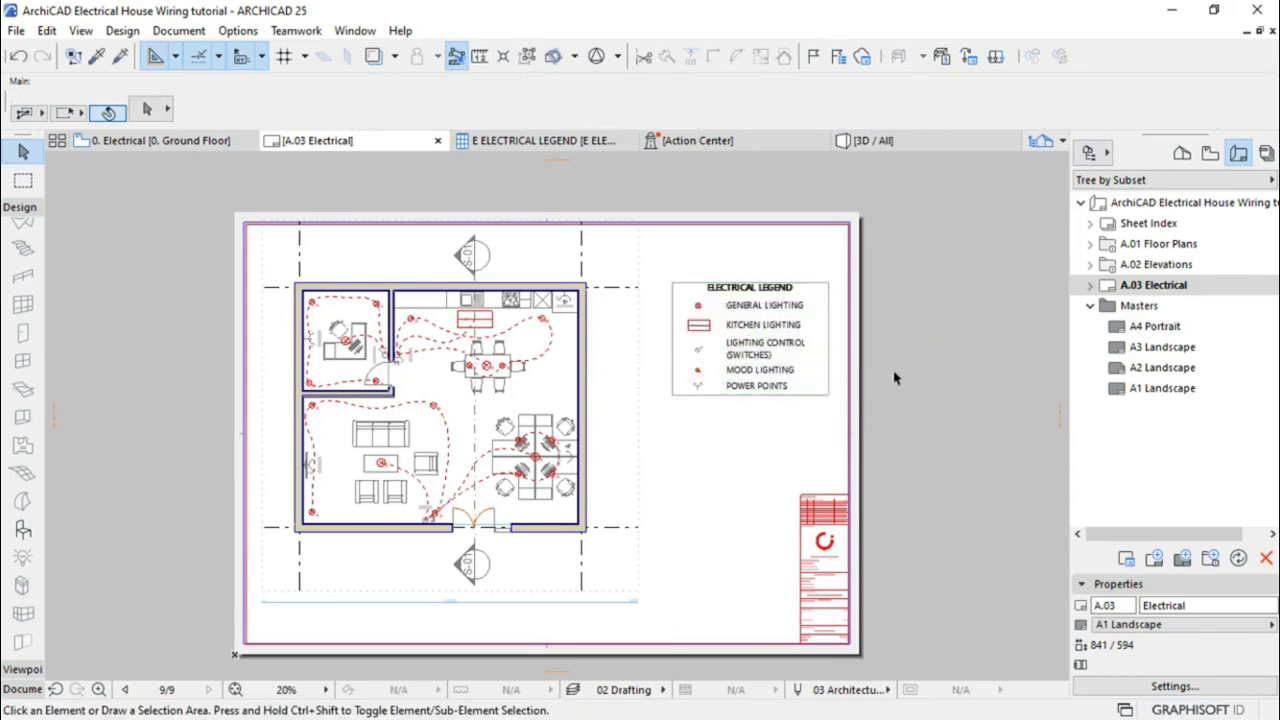
{"action": "scroll", "coordinate": [735, 262], "scroll_direction": "up", "scroll_amount": 4}
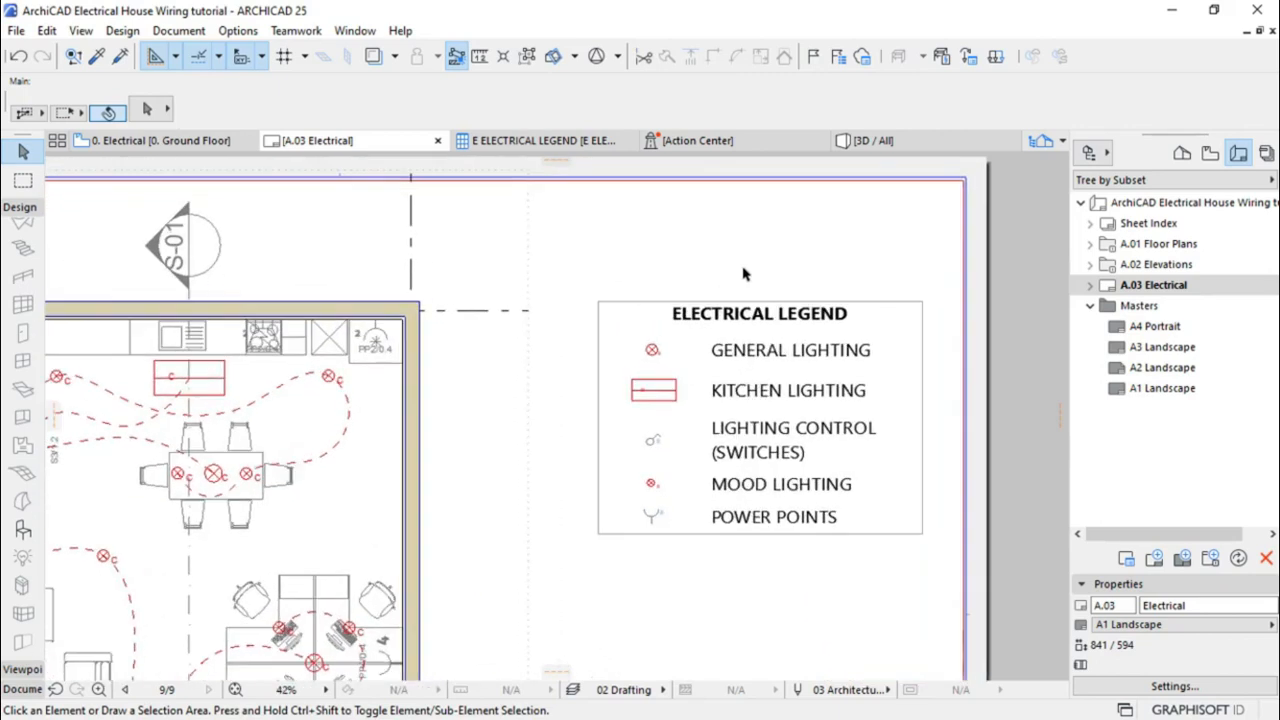
Draw a rectangular fill across the ELECTRICAL LEGEND header row
{"action": "left_click", "coordinate": [20, 210]}
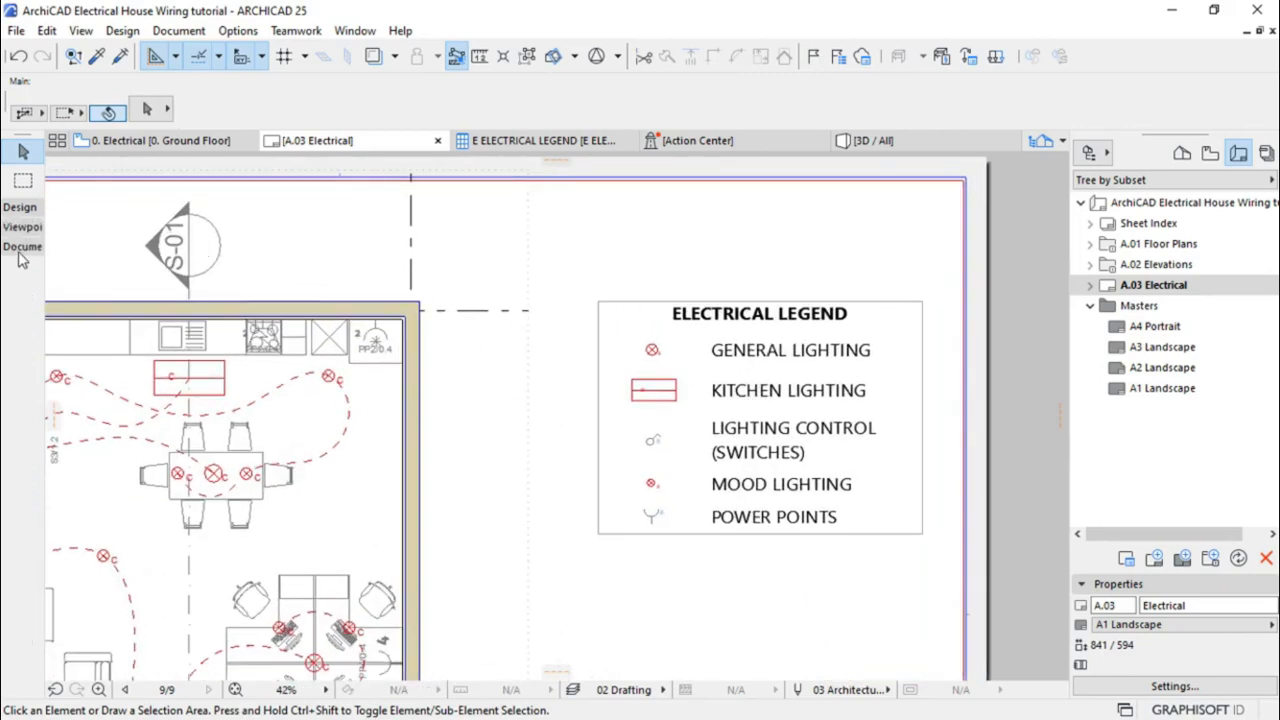
{"action": "left_click", "coordinate": [20, 248]}
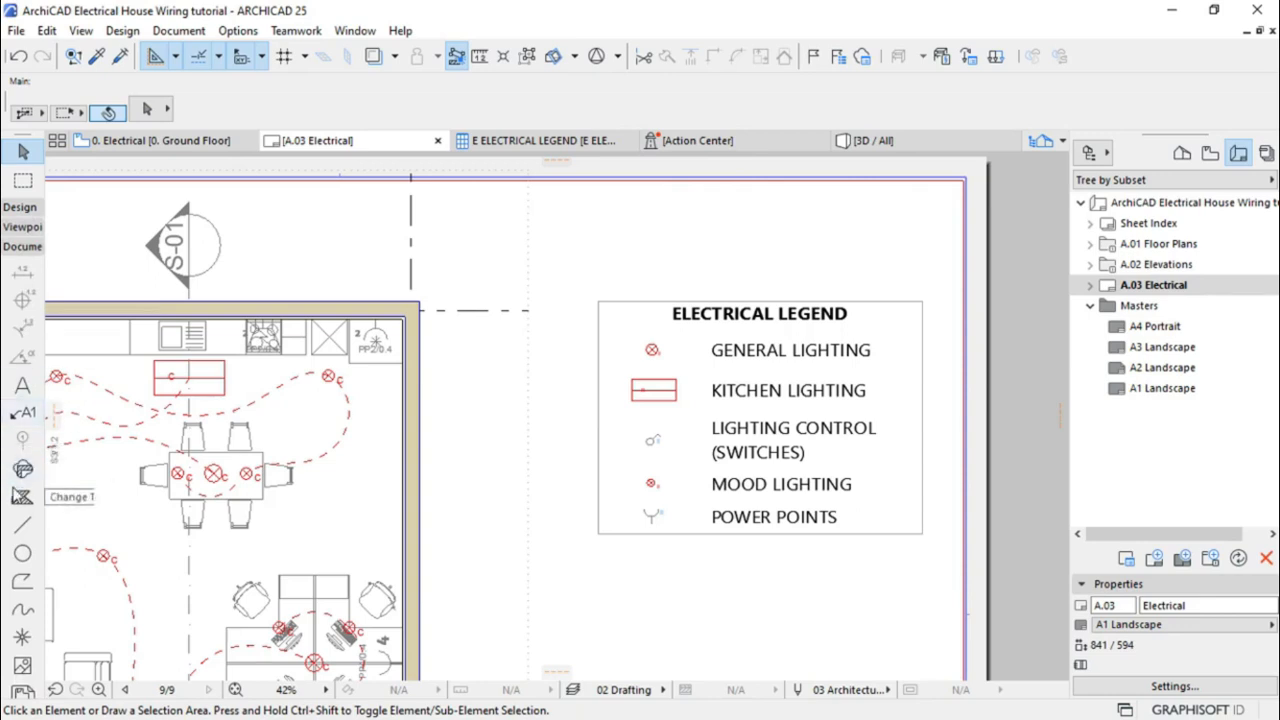
{"action": "left_click", "coordinate": [22, 499]}
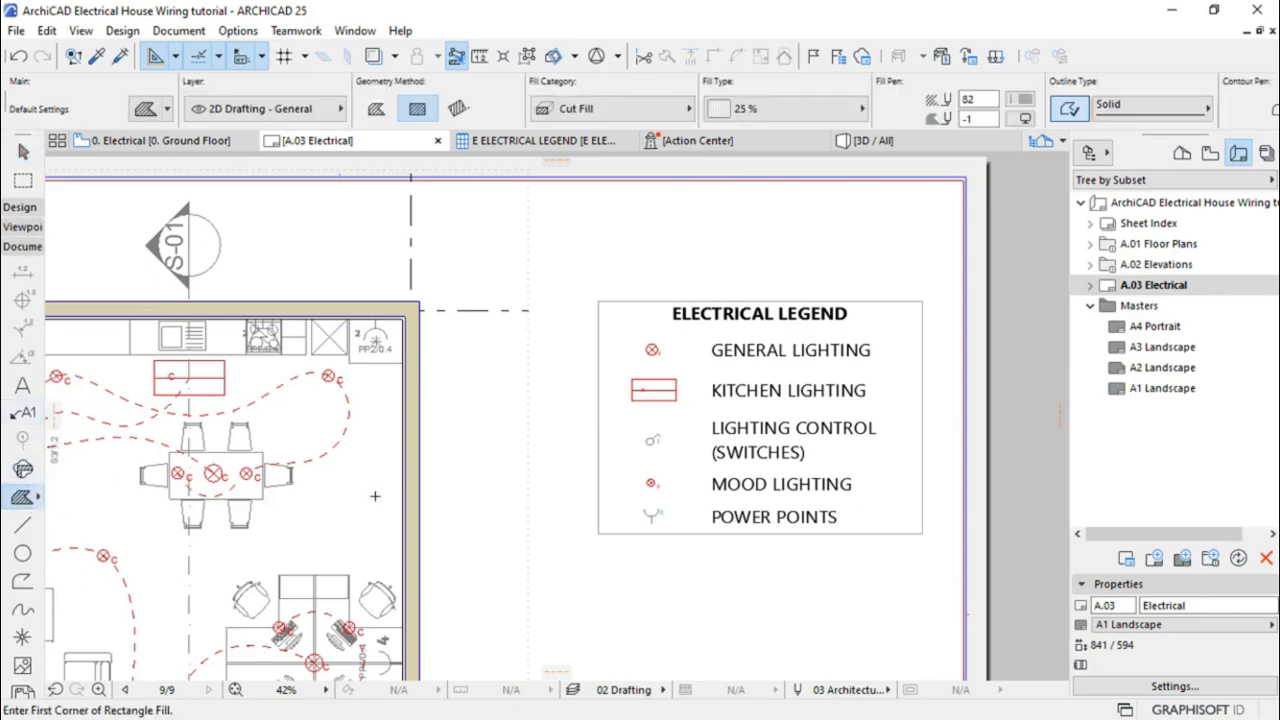
{"action": "left_click", "coordinate": [599, 300]}
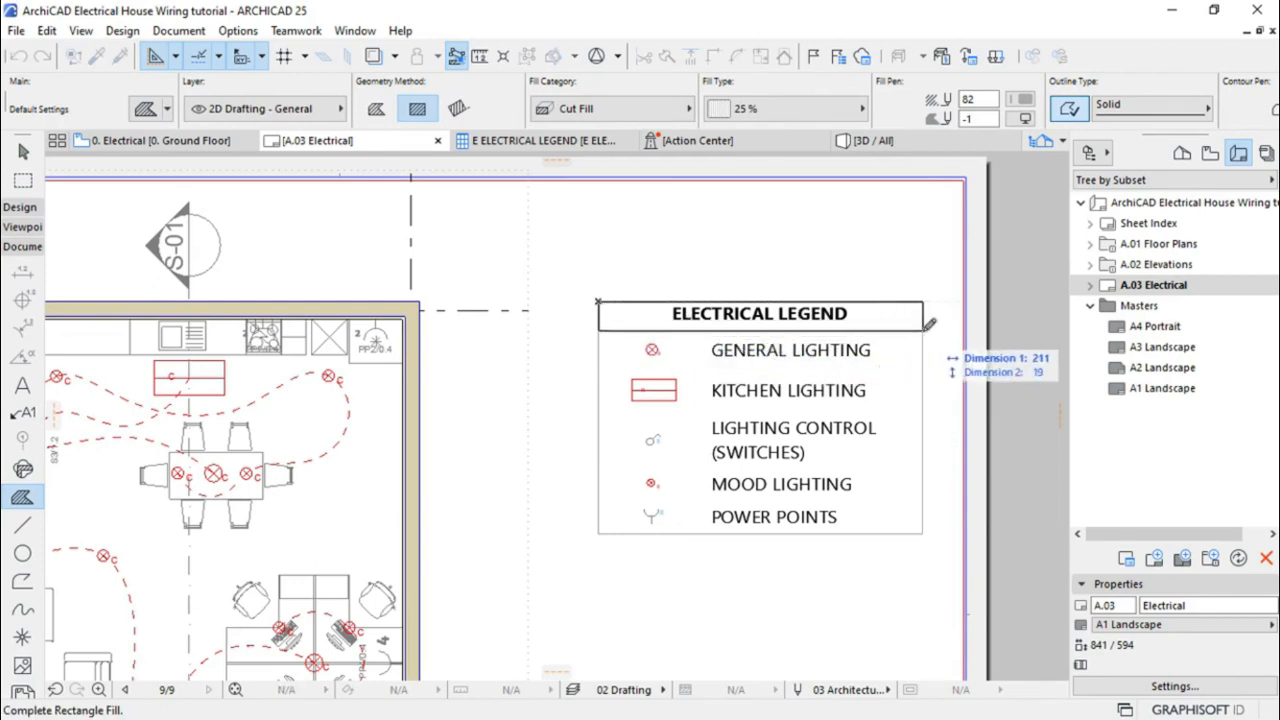
{"action": "left_click", "coordinate": [921, 330]}
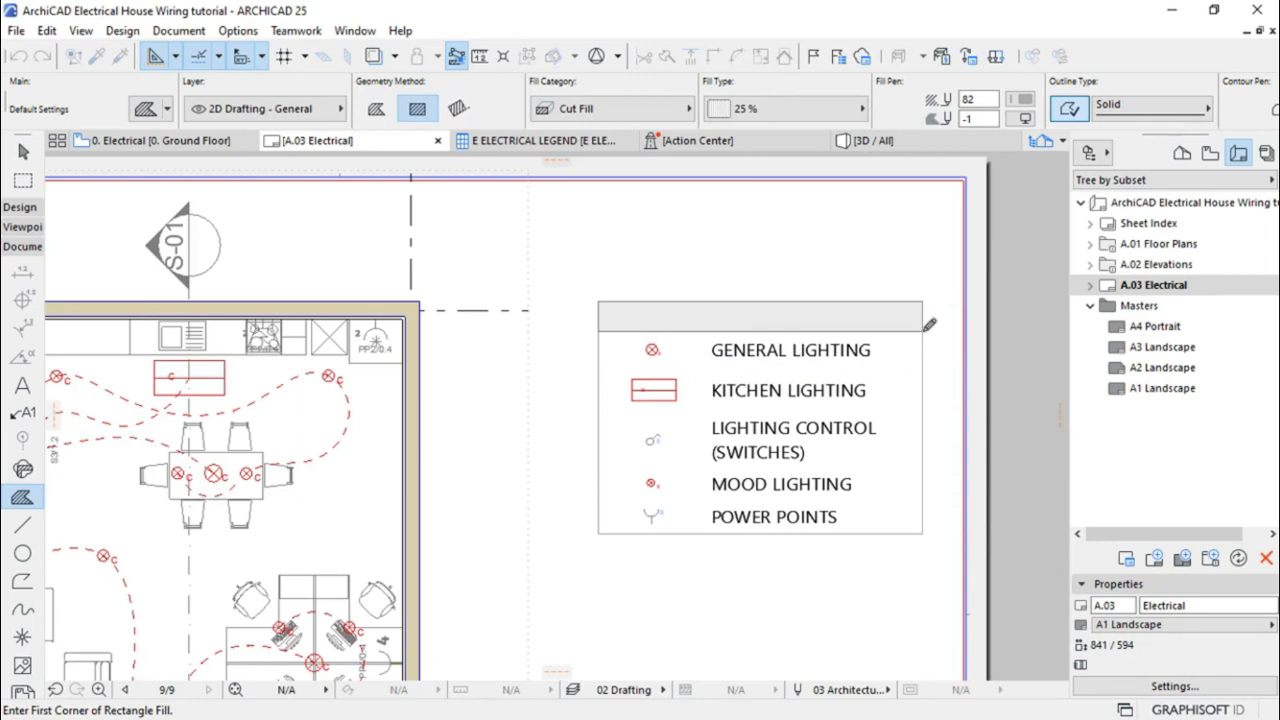
{"action": "key", "text": "Escape"}
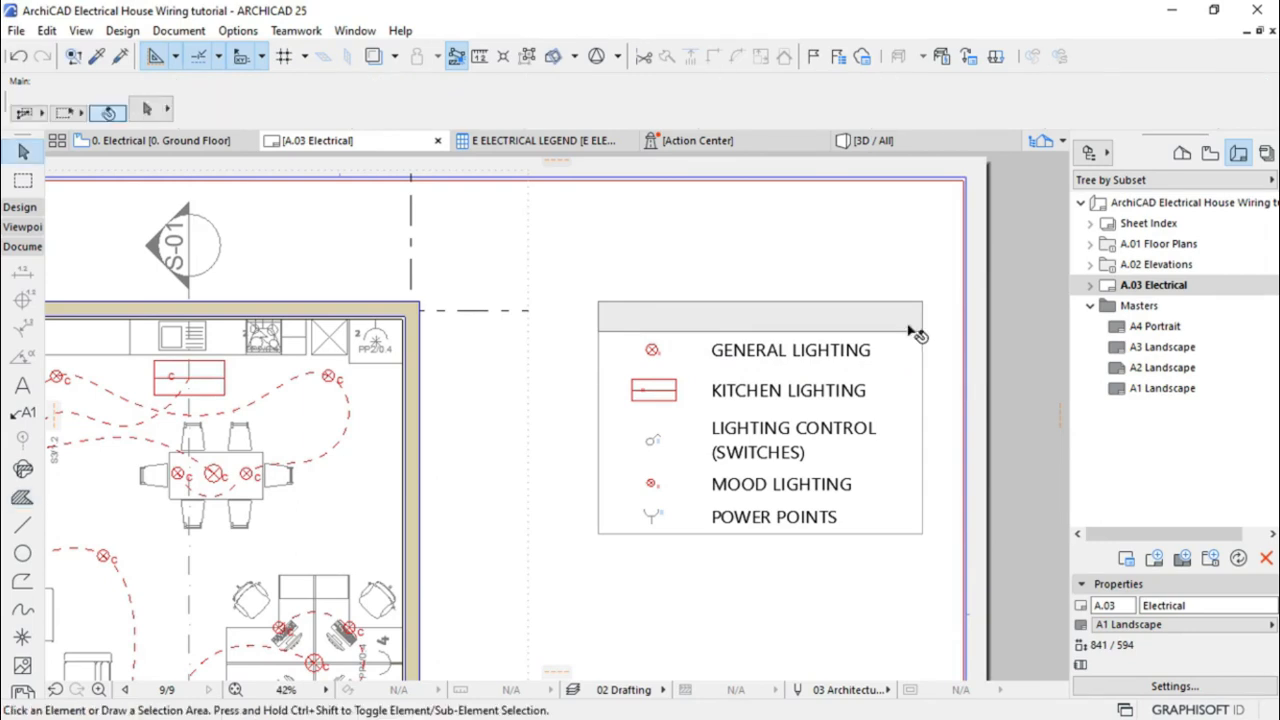
Set the header fill's background pen to Transparent so the title shows through
{"action": "left_click", "coordinate": [912, 329]}
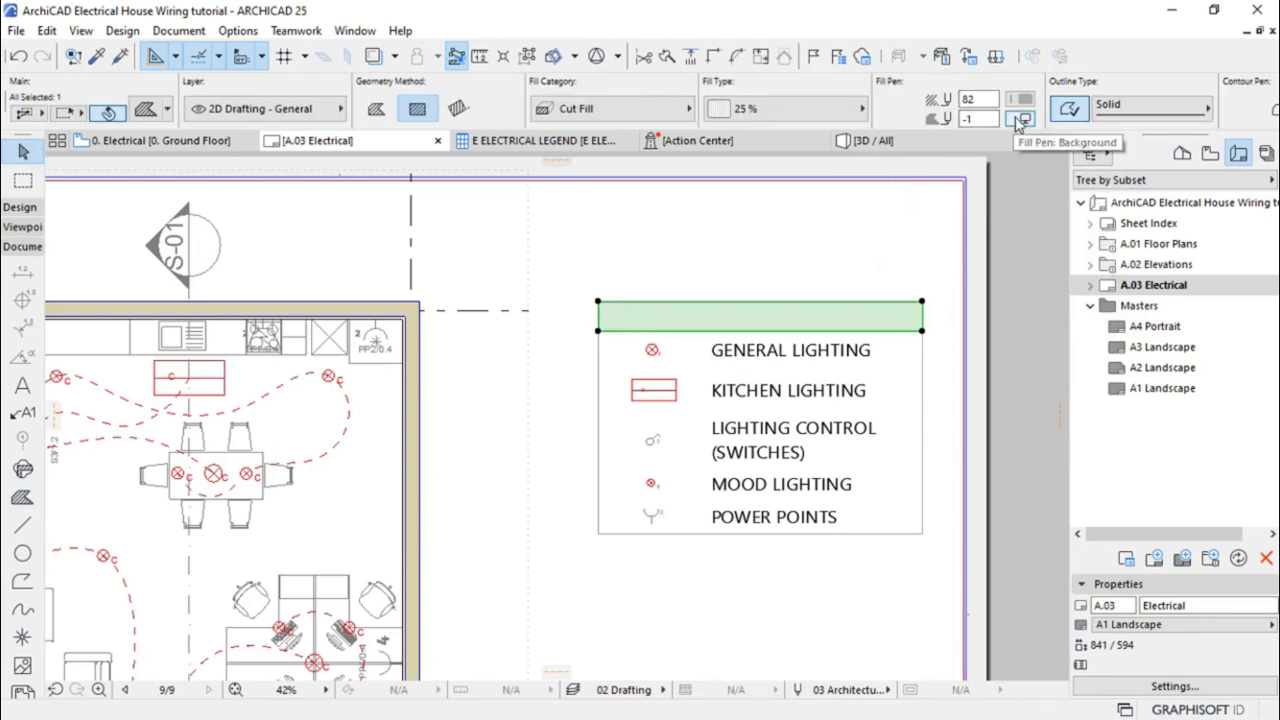
{"action": "left_click", "coordinate": [1021, 120]}
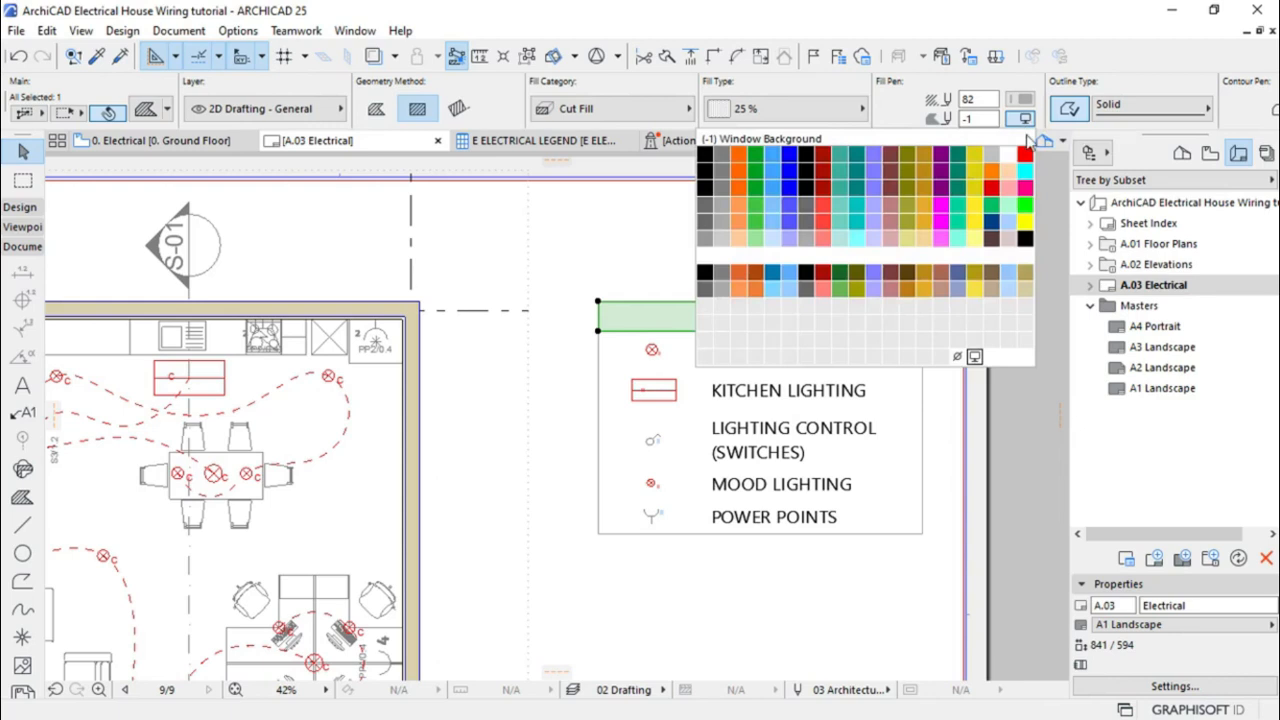
{"action": "left_click", "coordinate": [957, 360]}
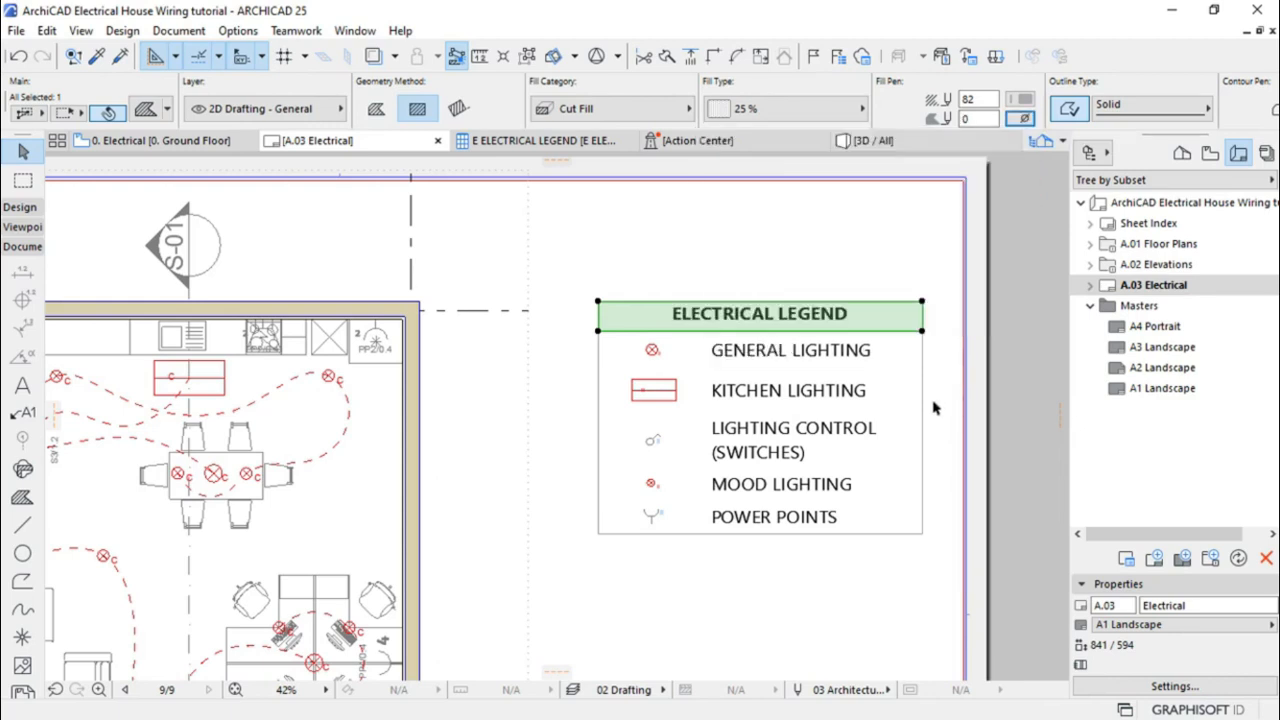
{"action": "left_click", "coordinate": [858, 600]}
{"action": "scroll", "coordinate": [763, 270], "scroll_direction": "down", "scroll_amount": 2}
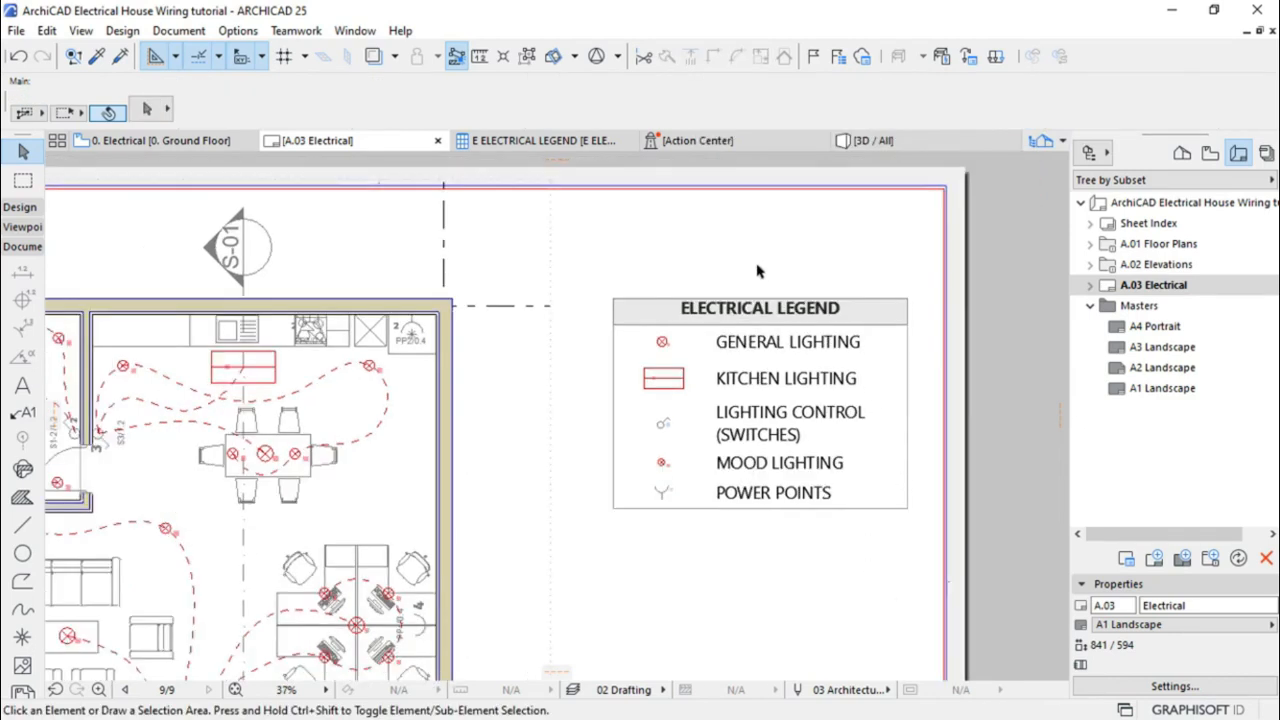
Check the A.03 Electrical layout, select its floor plan drawing, then bring up the Windows Start menu
{"action": "scroll", "coordinate": [755, 270], "scroll_direction": "down", "scroll_amount": 3}
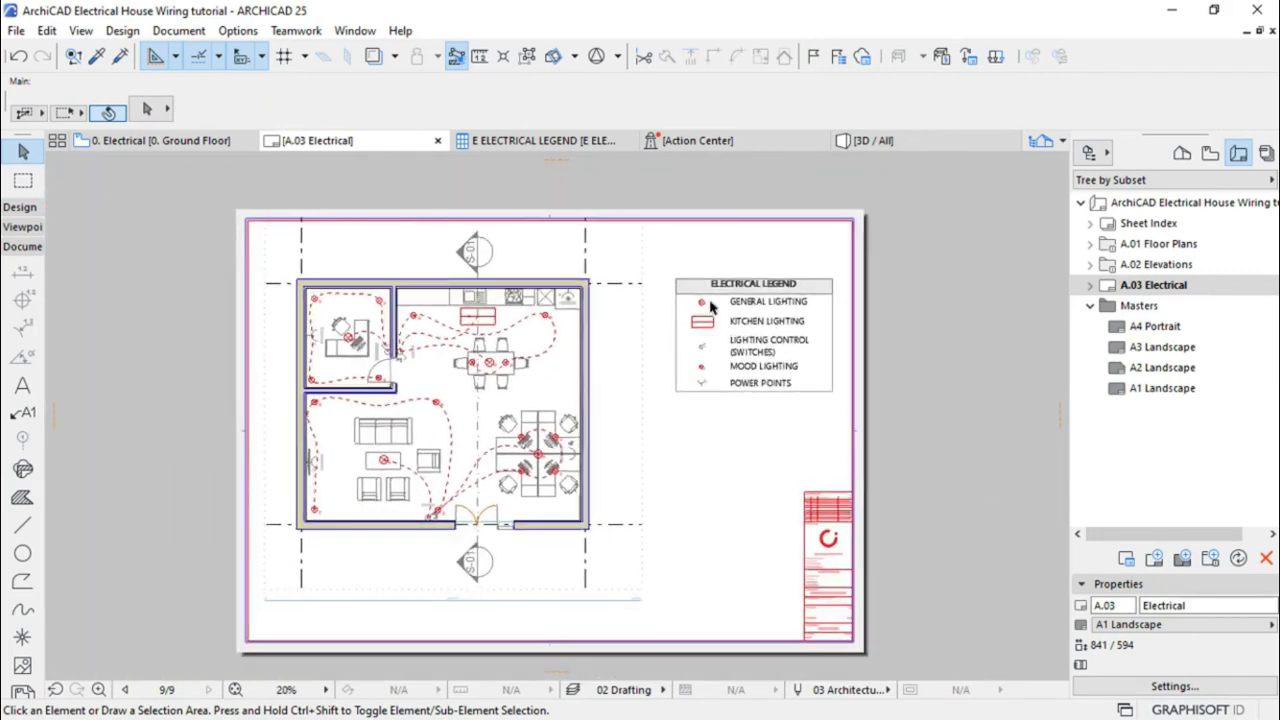
{"action": "scroll", "coordinate": [572, 452], "scroll_direction": "up", "scroll_amount": 2}
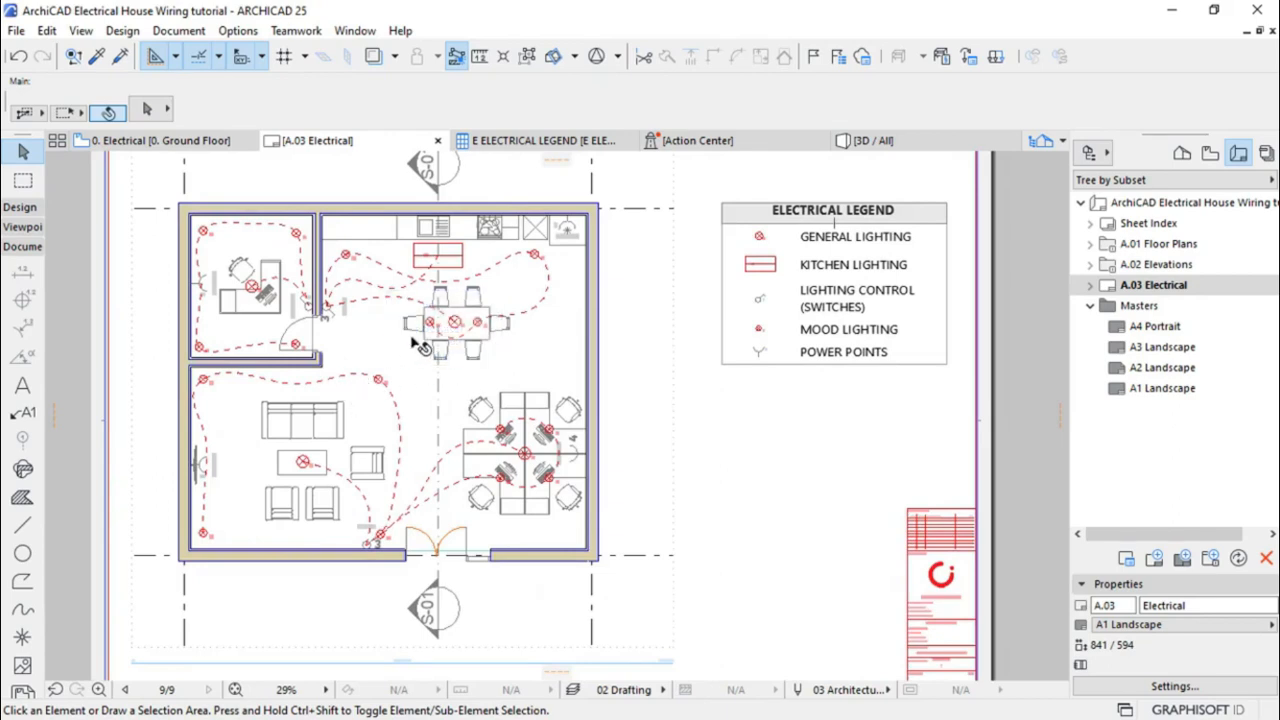
{"action": "left_click", "coordinate": [418, 343]}
{"action": "scroll", "coordinate": [740, 404], "scroll_direction": "down", "scroll_amount": 4}
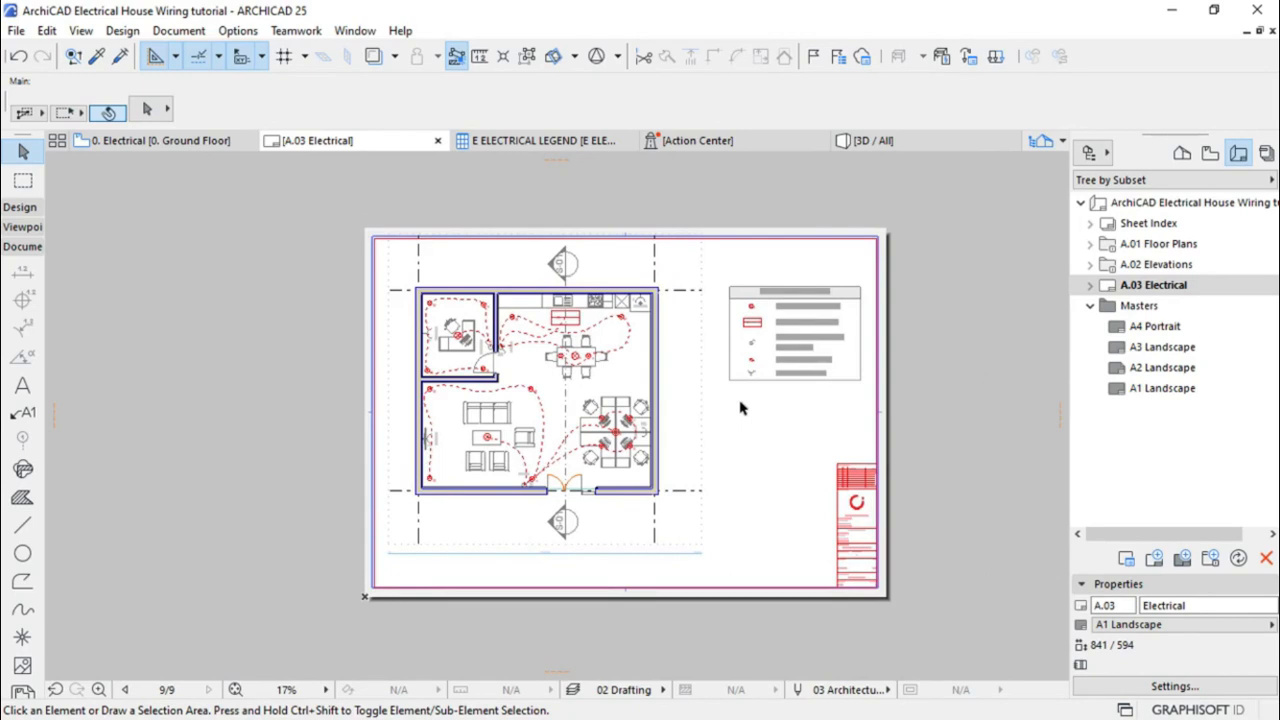
{"action": "key", "text": "super"}
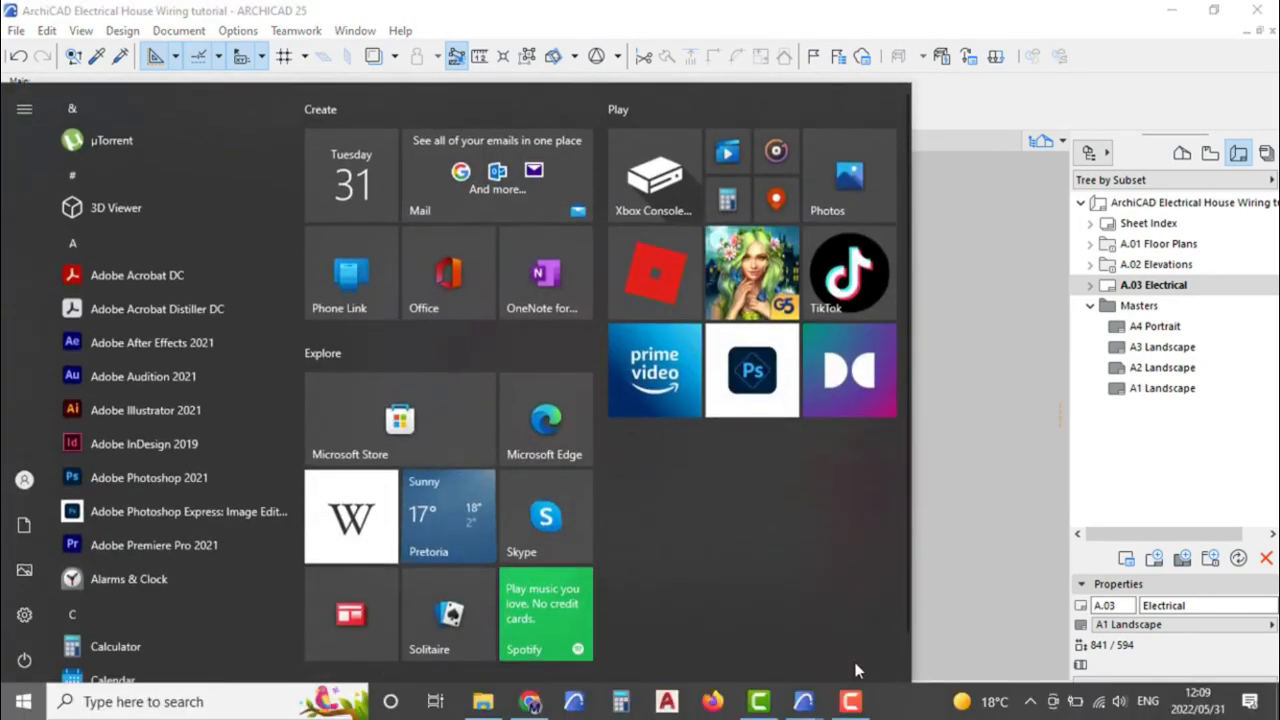